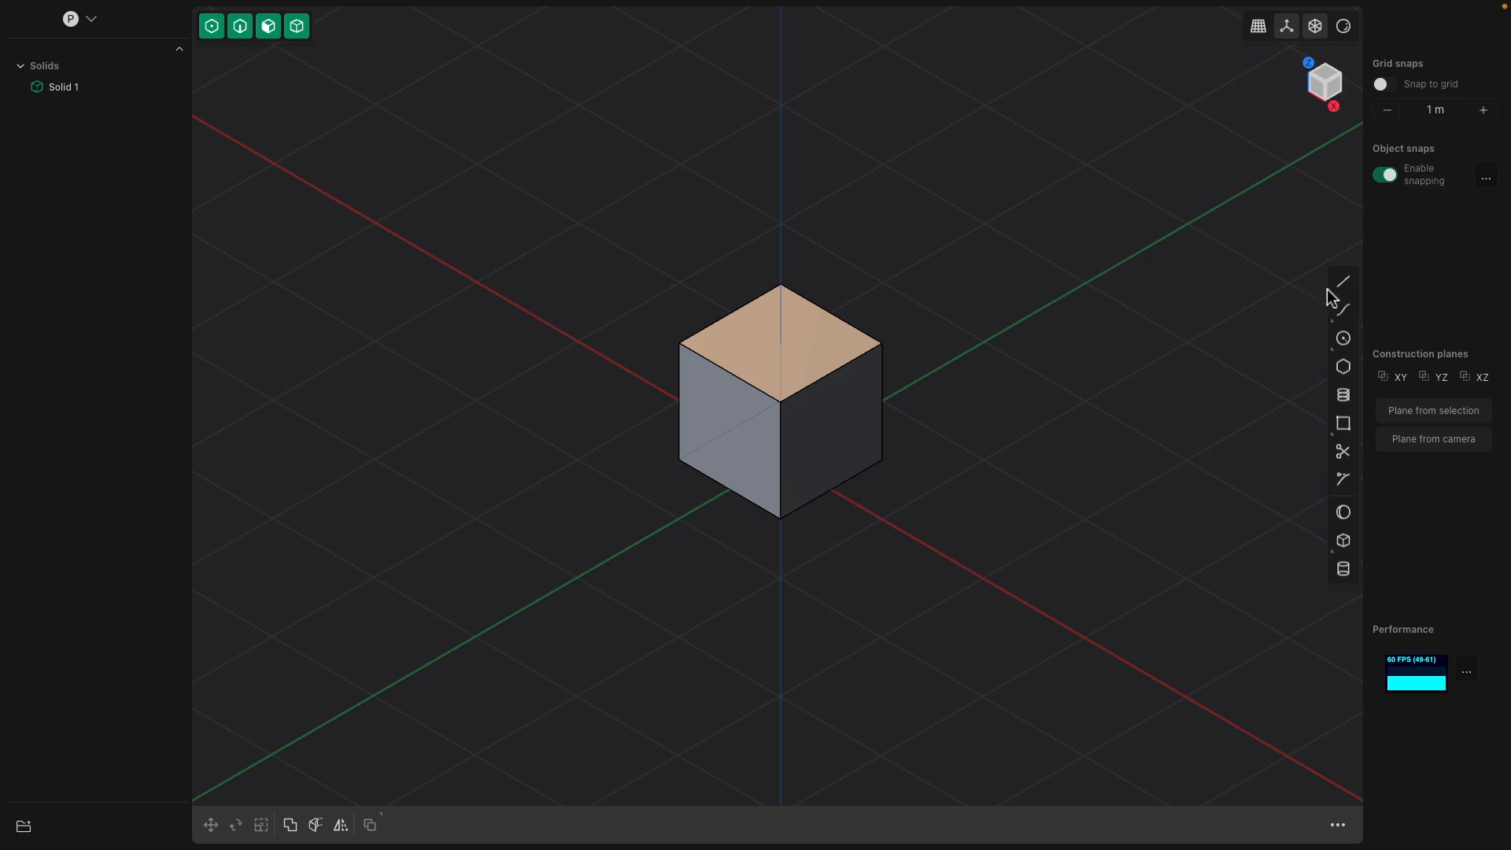
- Delete the default cube and draw a regular hexagon about 3.3 m across, centred on the origin with a corner on the X axis
key("ctrl+a")
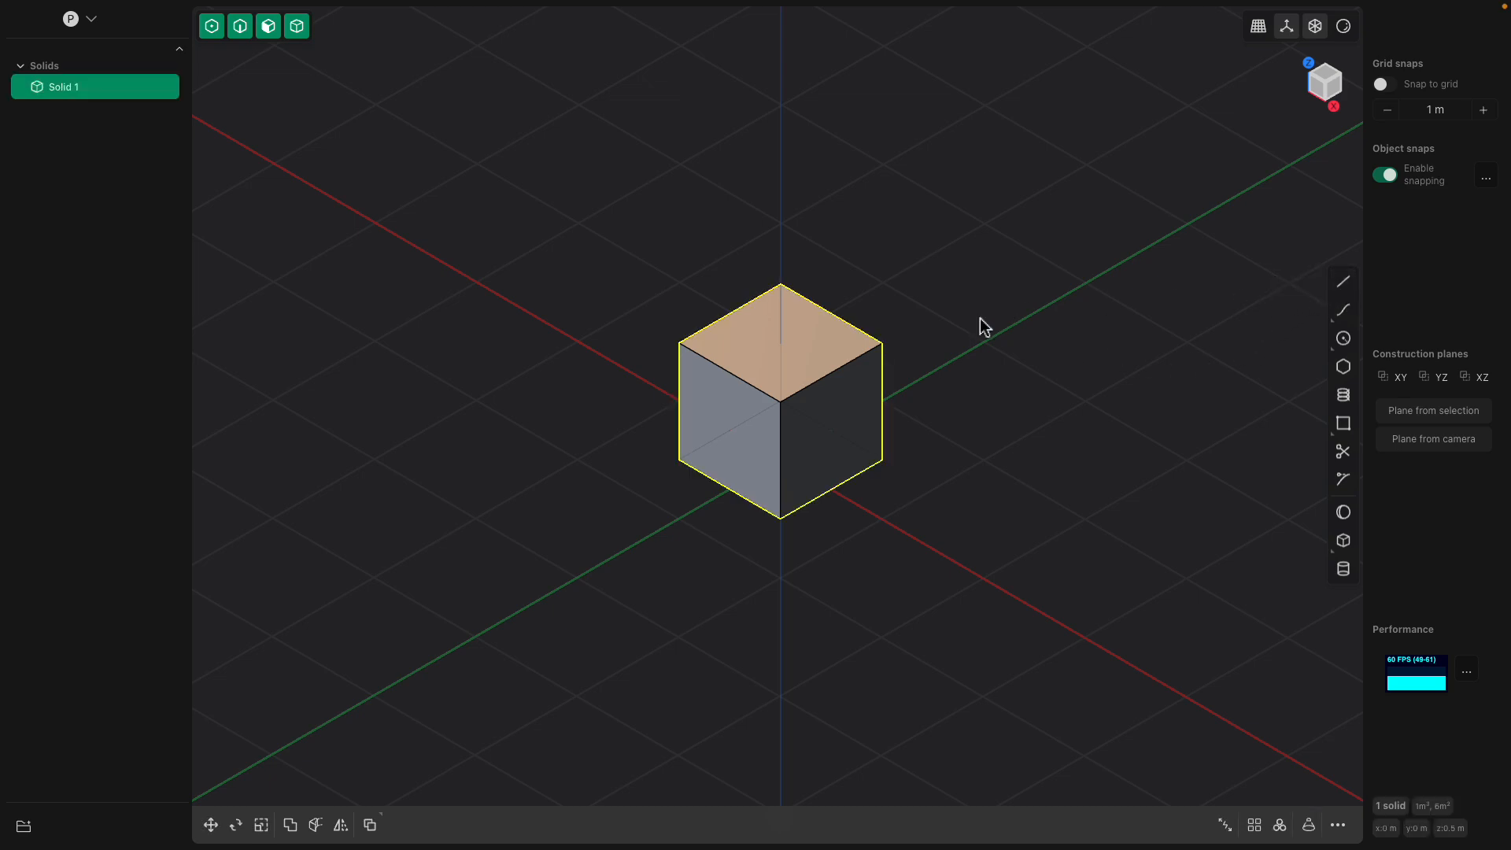
key("Delete")
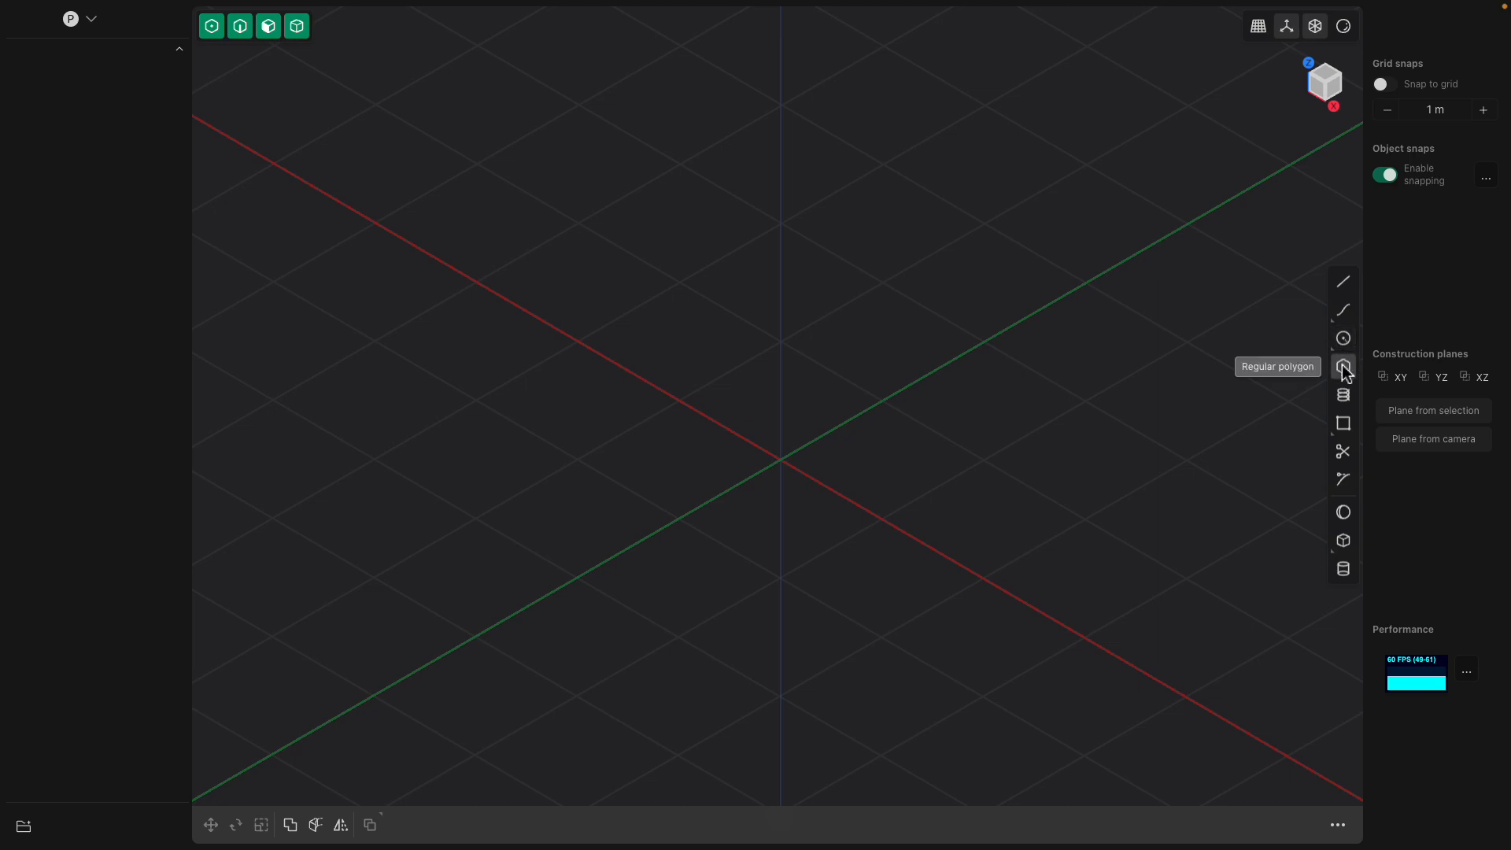
left_click(1343, 367)
left_click(781, 460)
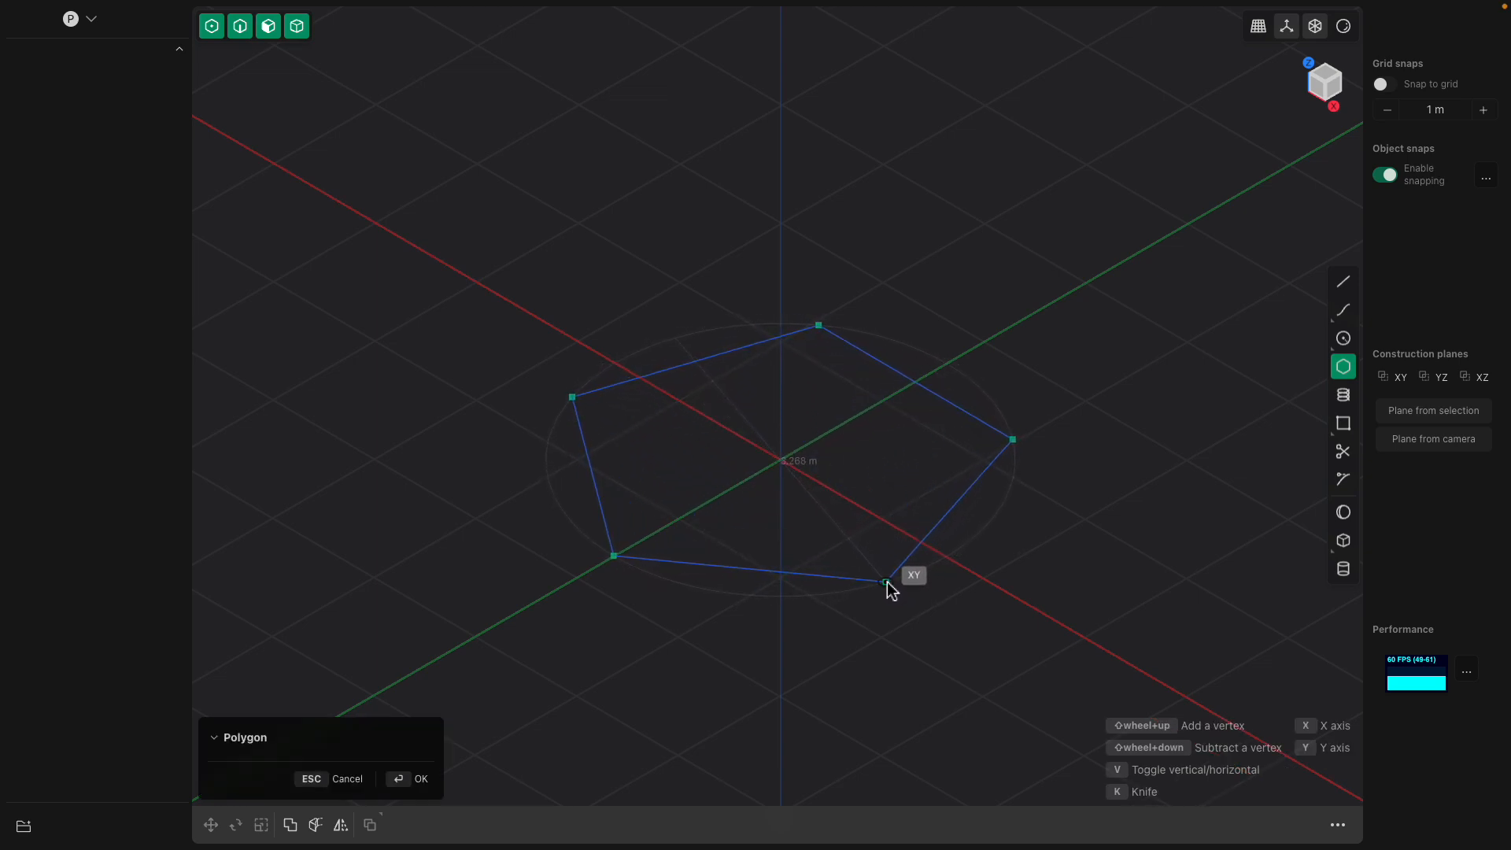
scroll(947, 563, "down", 1, "shift")
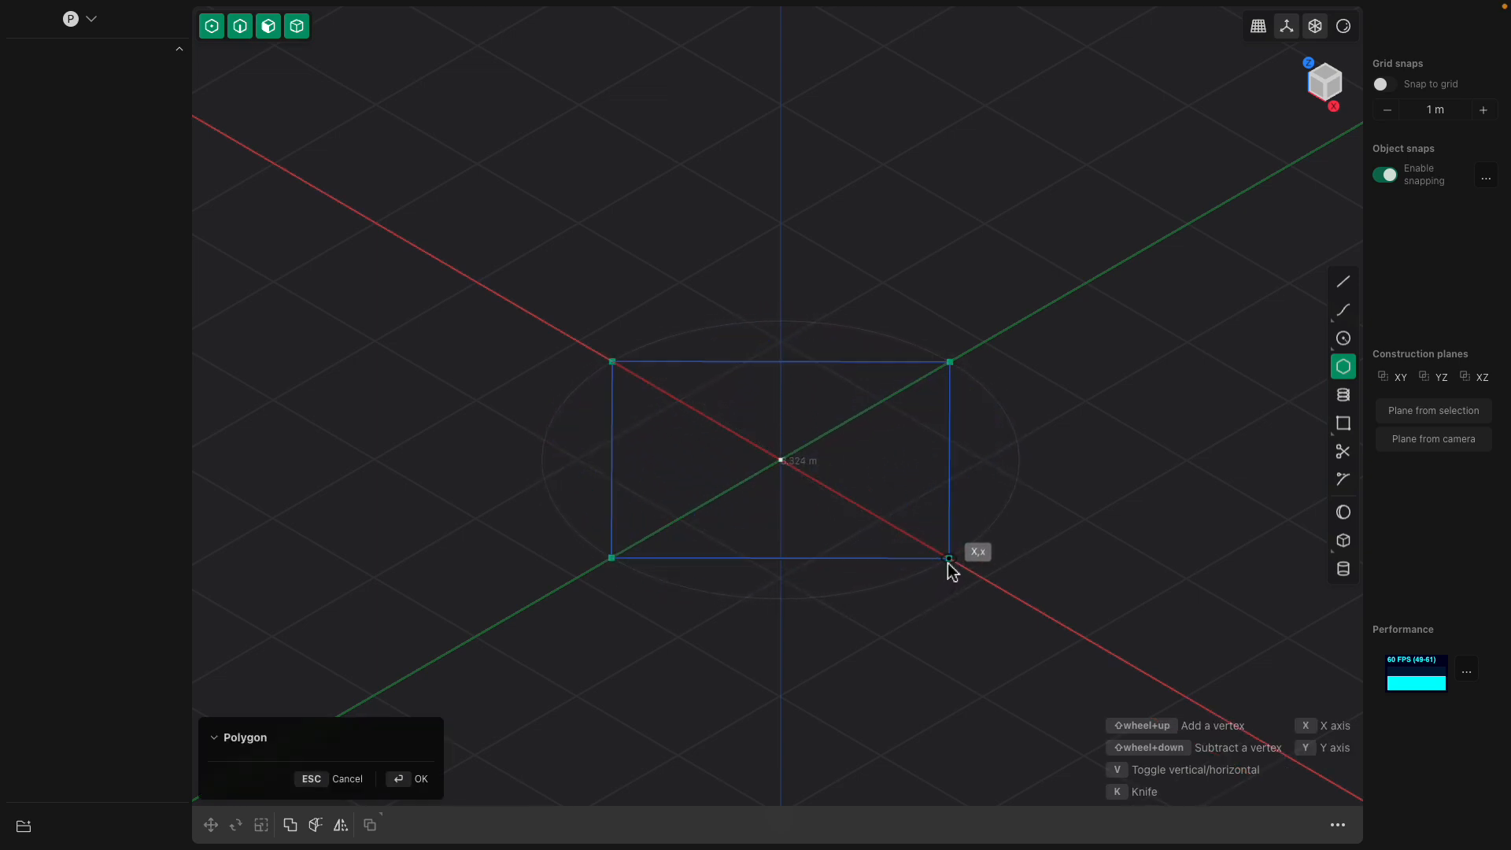
scroll(948, 563, "up", 2, "shift")
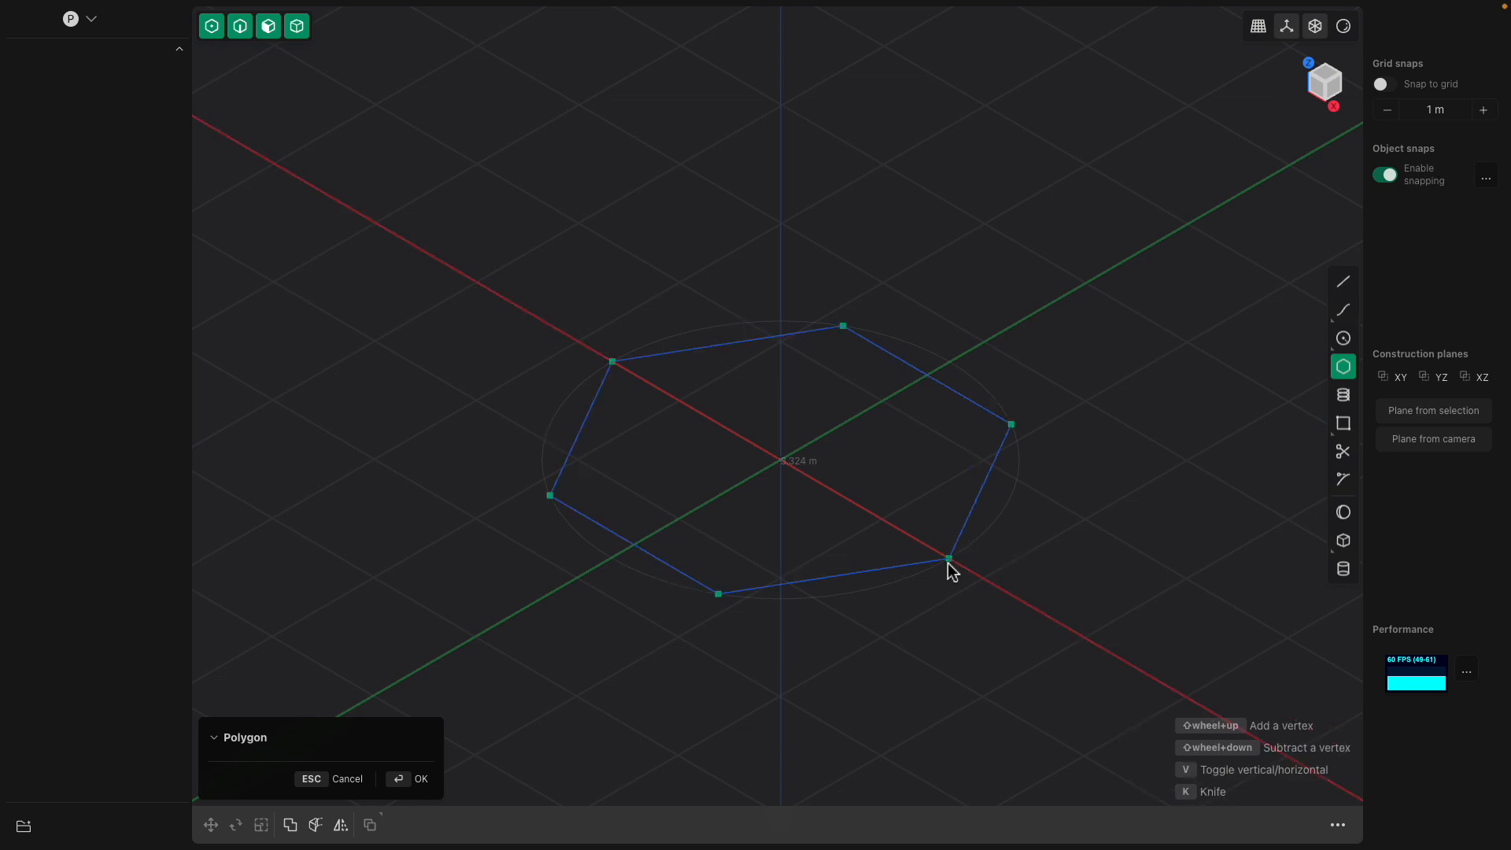
middle_click_drag(1056, 529, 1175, 445)
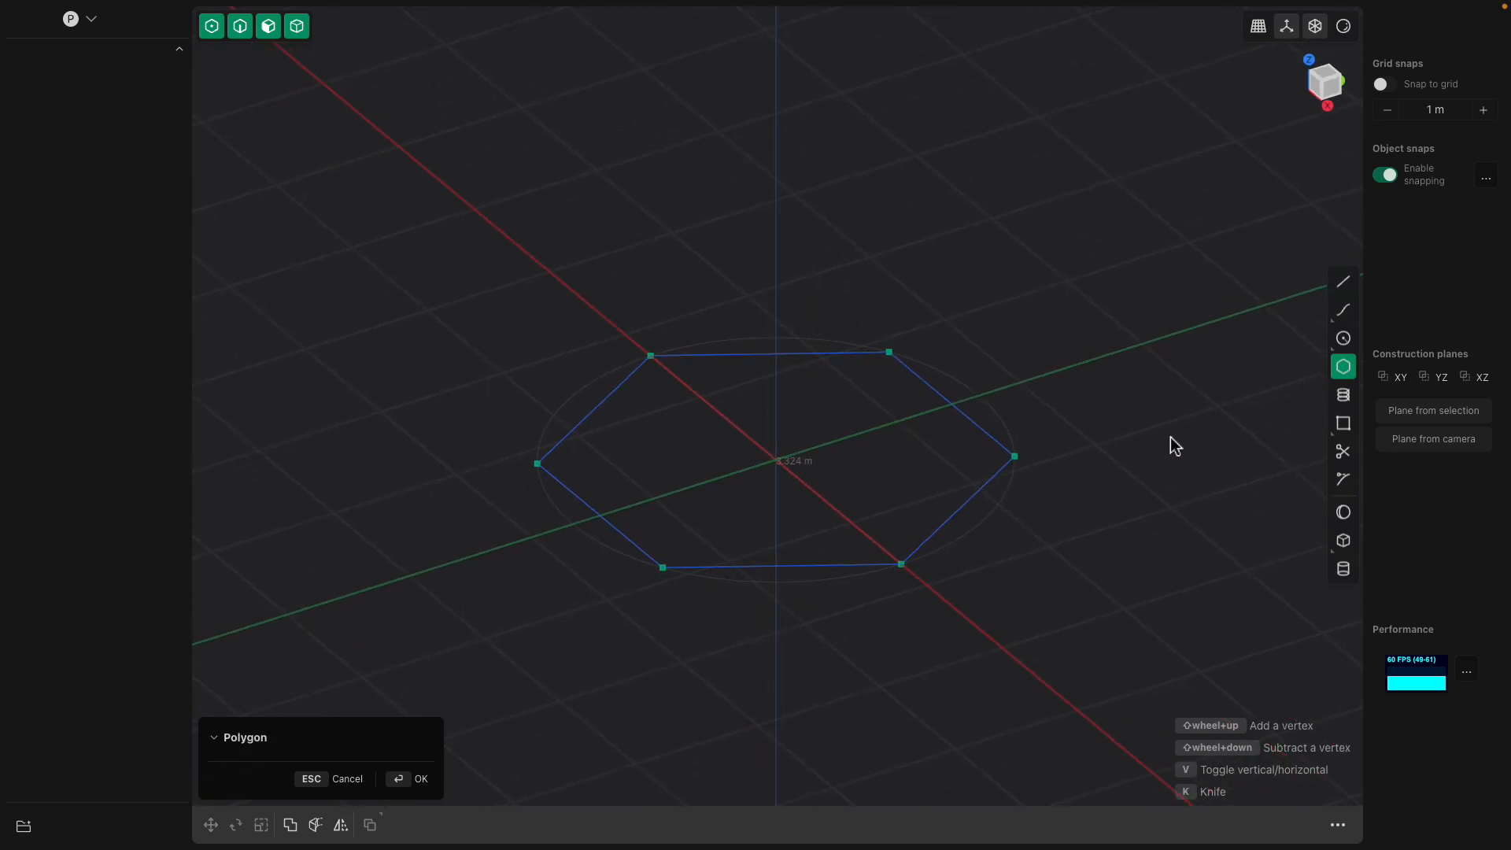
- Draw a circle about 4.8 m in diameter around the hexagon, centred on the origin
left_click(1342, 340)
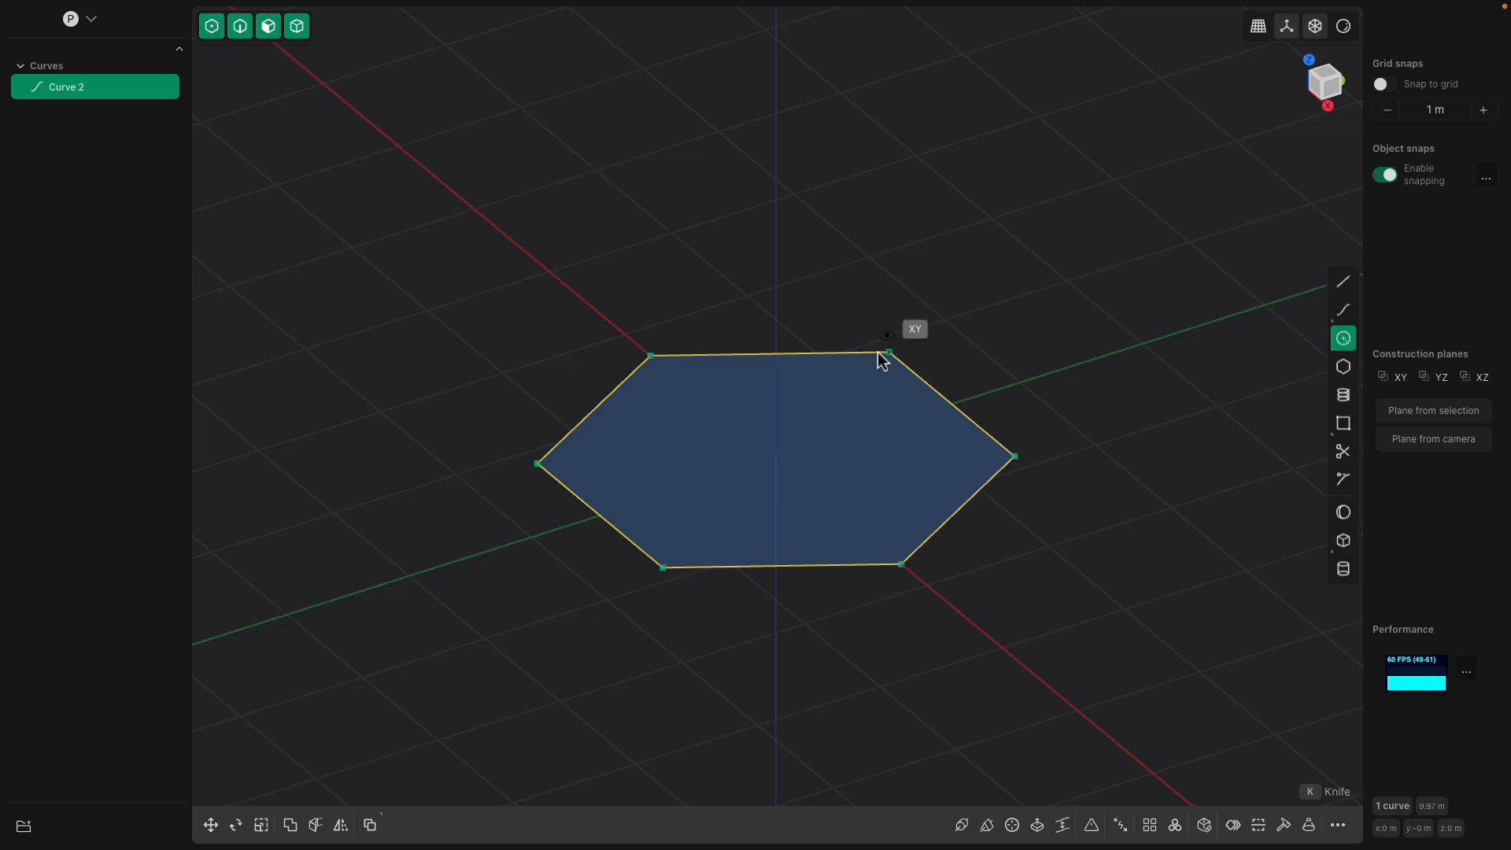
left_click(777, 457)
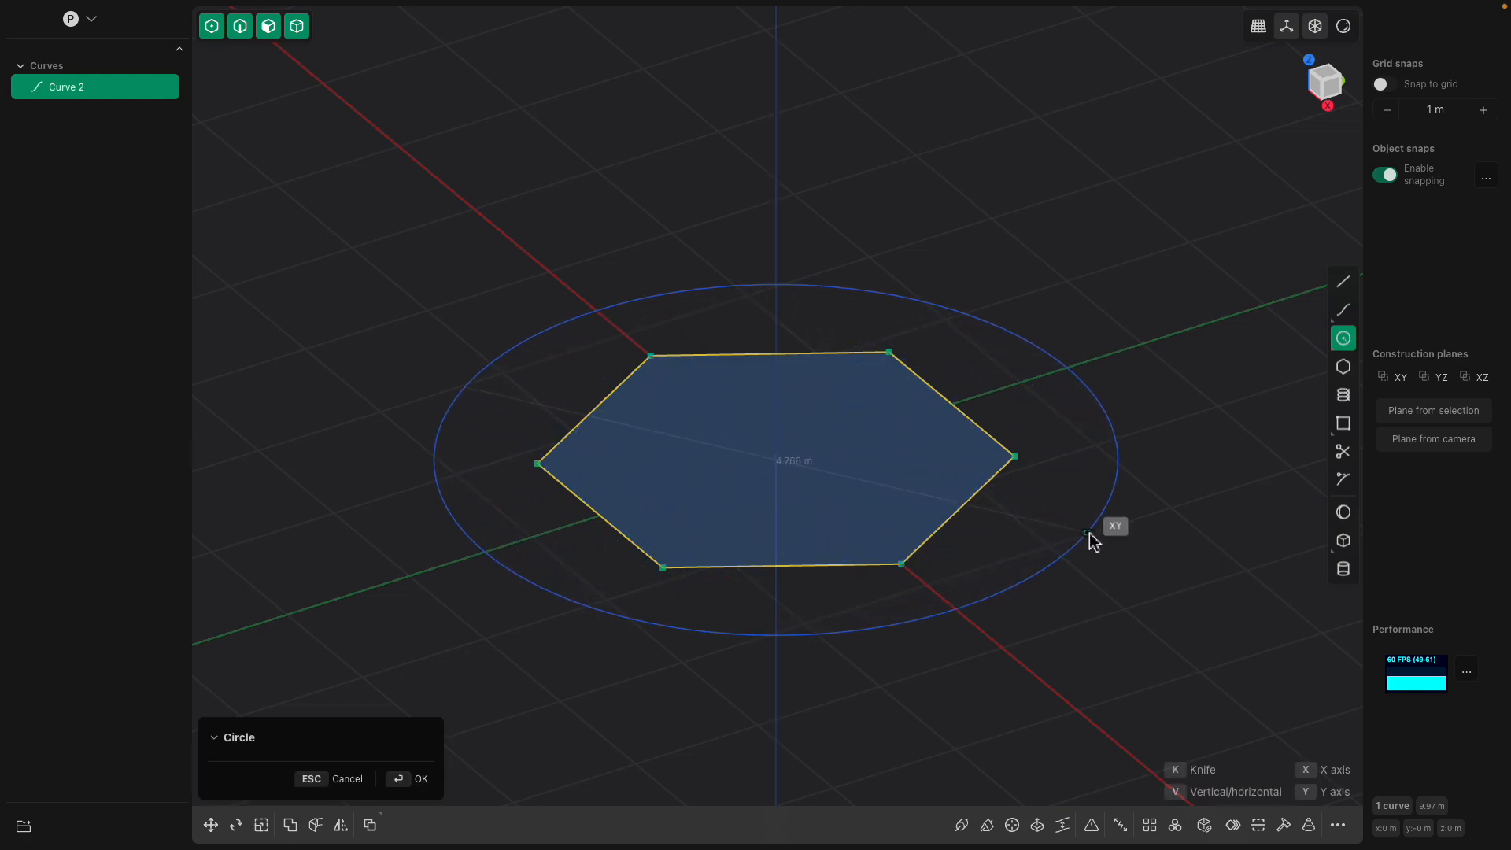
left_click(1088, 531)
scroll(1086, 527, "down", 2)
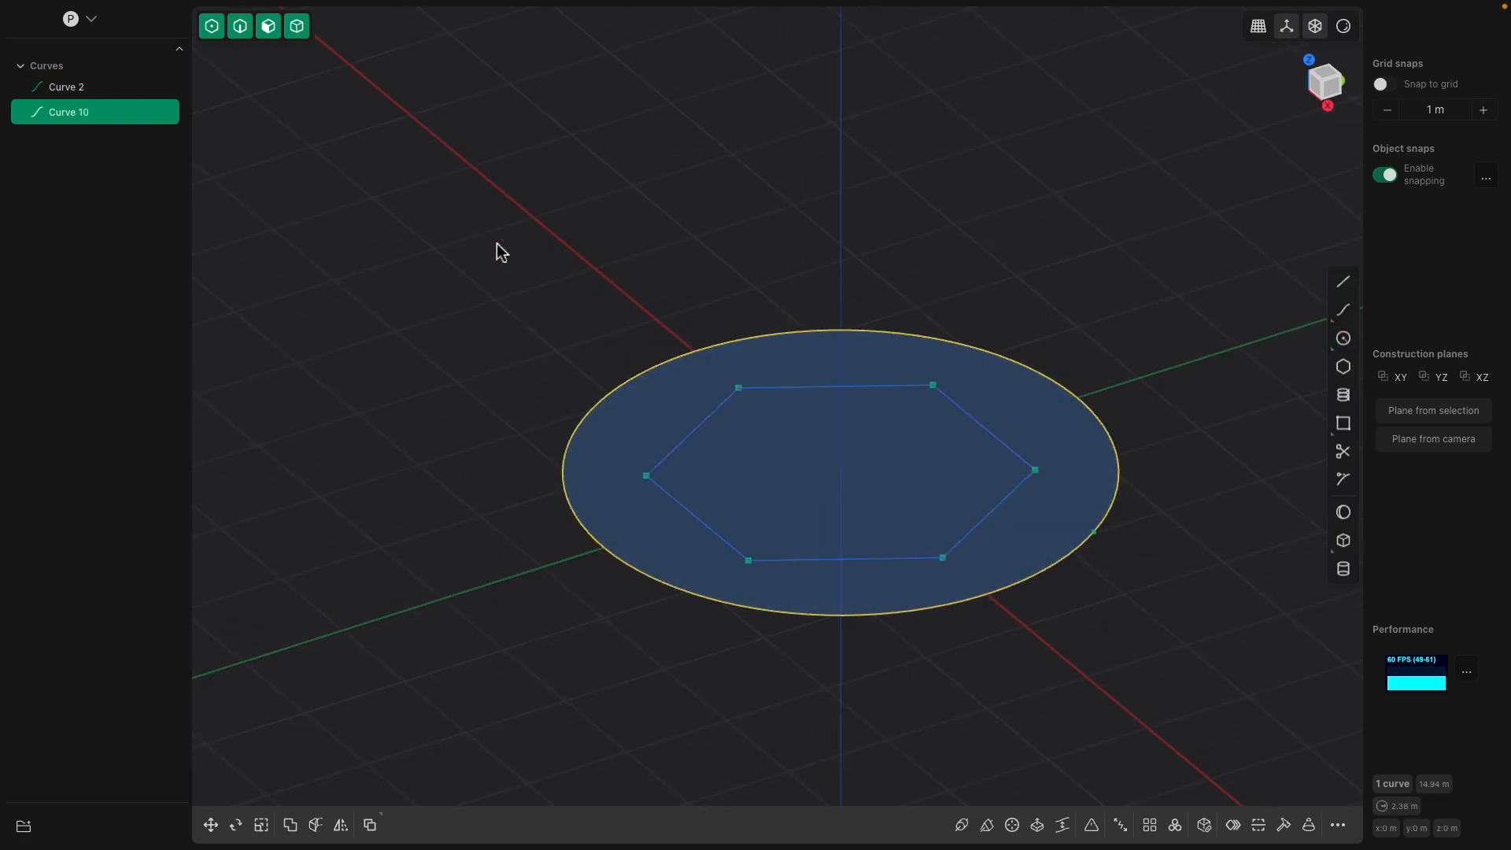
- Move the circle up along the Z axis by about 2.54 m, above the hexagon
left_click(583, 294)
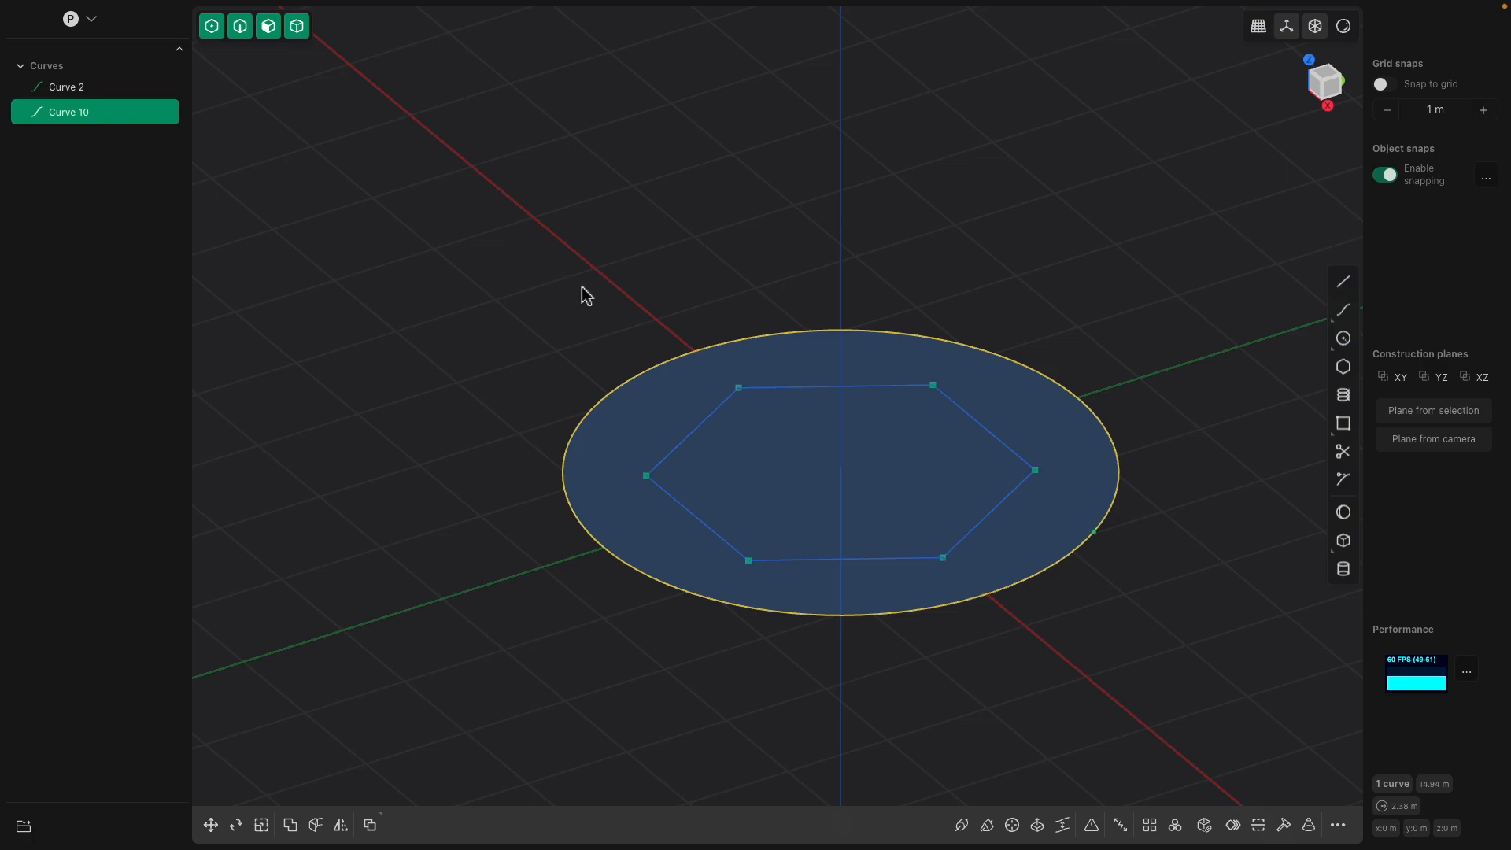
left_click(124, 113)
key("g")
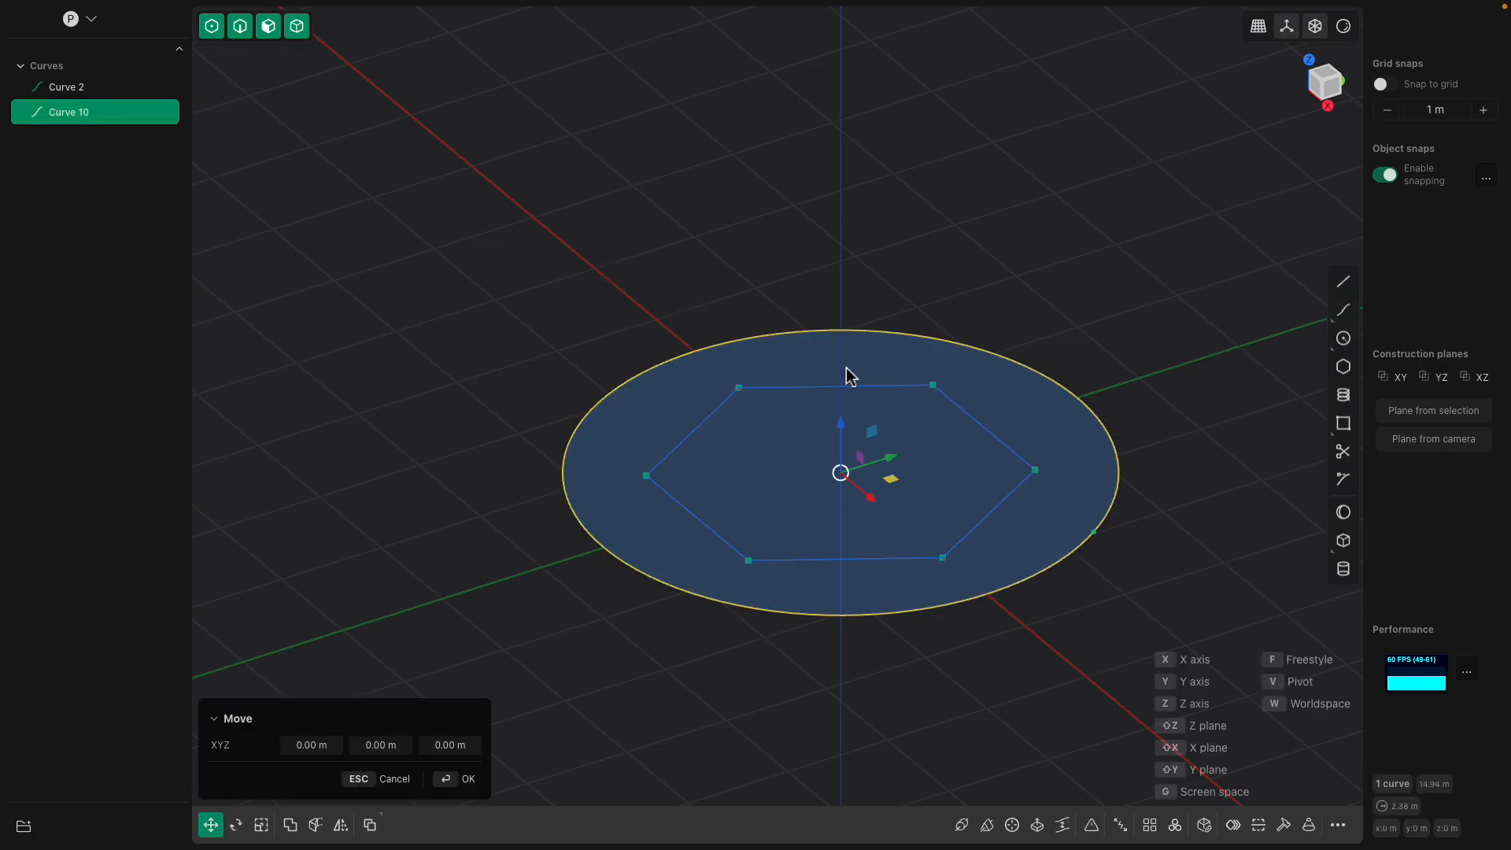
left_click_drag(842, 418, 840, 149)
right_click(1212, 264)
scroll(1173, 305, "down", 3)
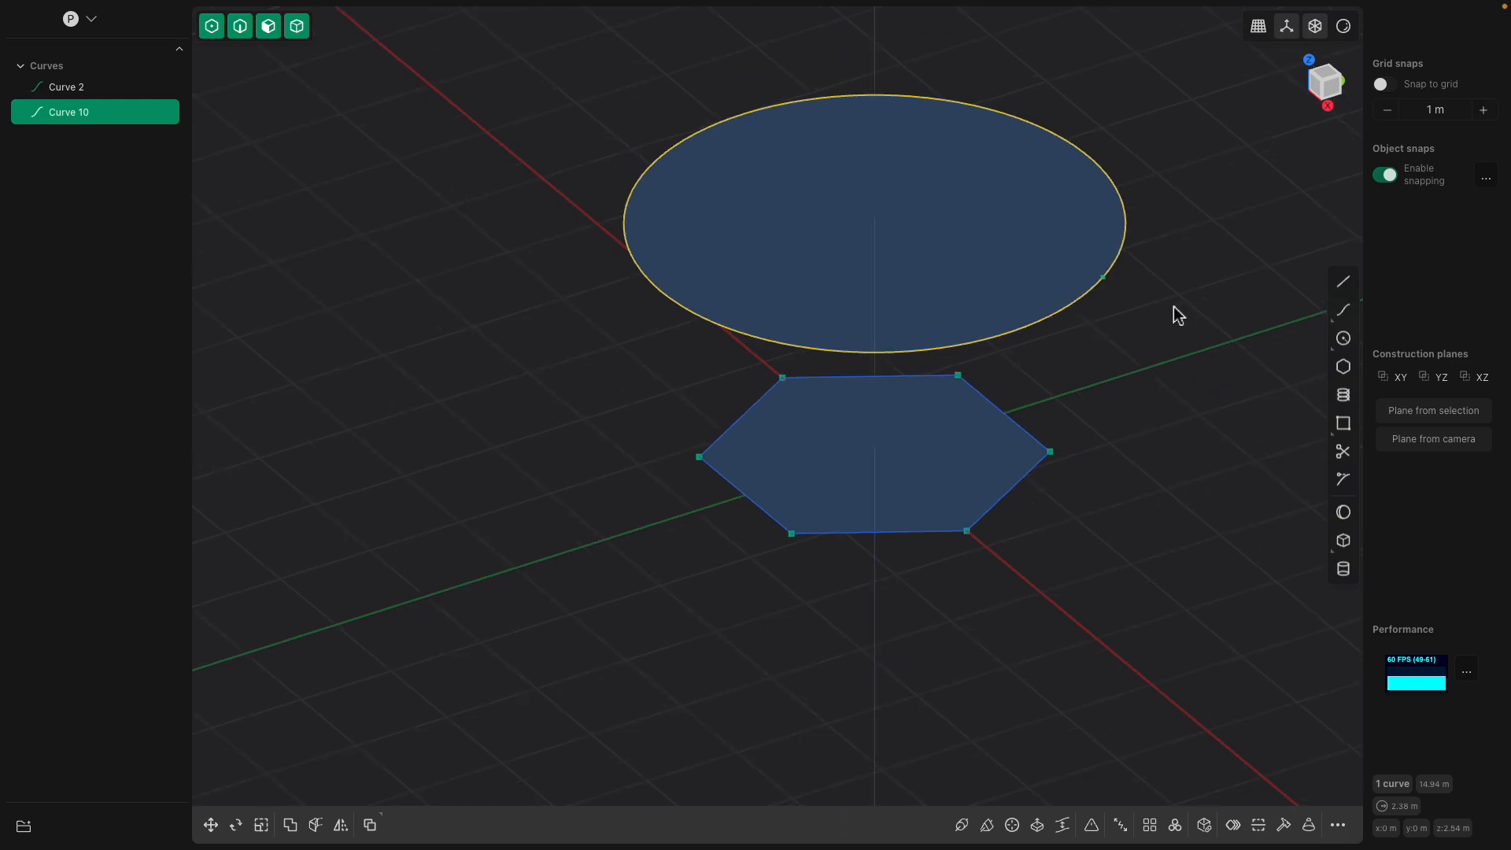
middle_click_drag(1174, 305, 1168, 291)
middle_click_drag(1048, 263, 978, 348, "shift")
middle_click_drag(1096, 352, 1076, 415, "shift")
scroll(975, 365, "down", 1)
left_click(974, 371)
key("e")
key("Escape")
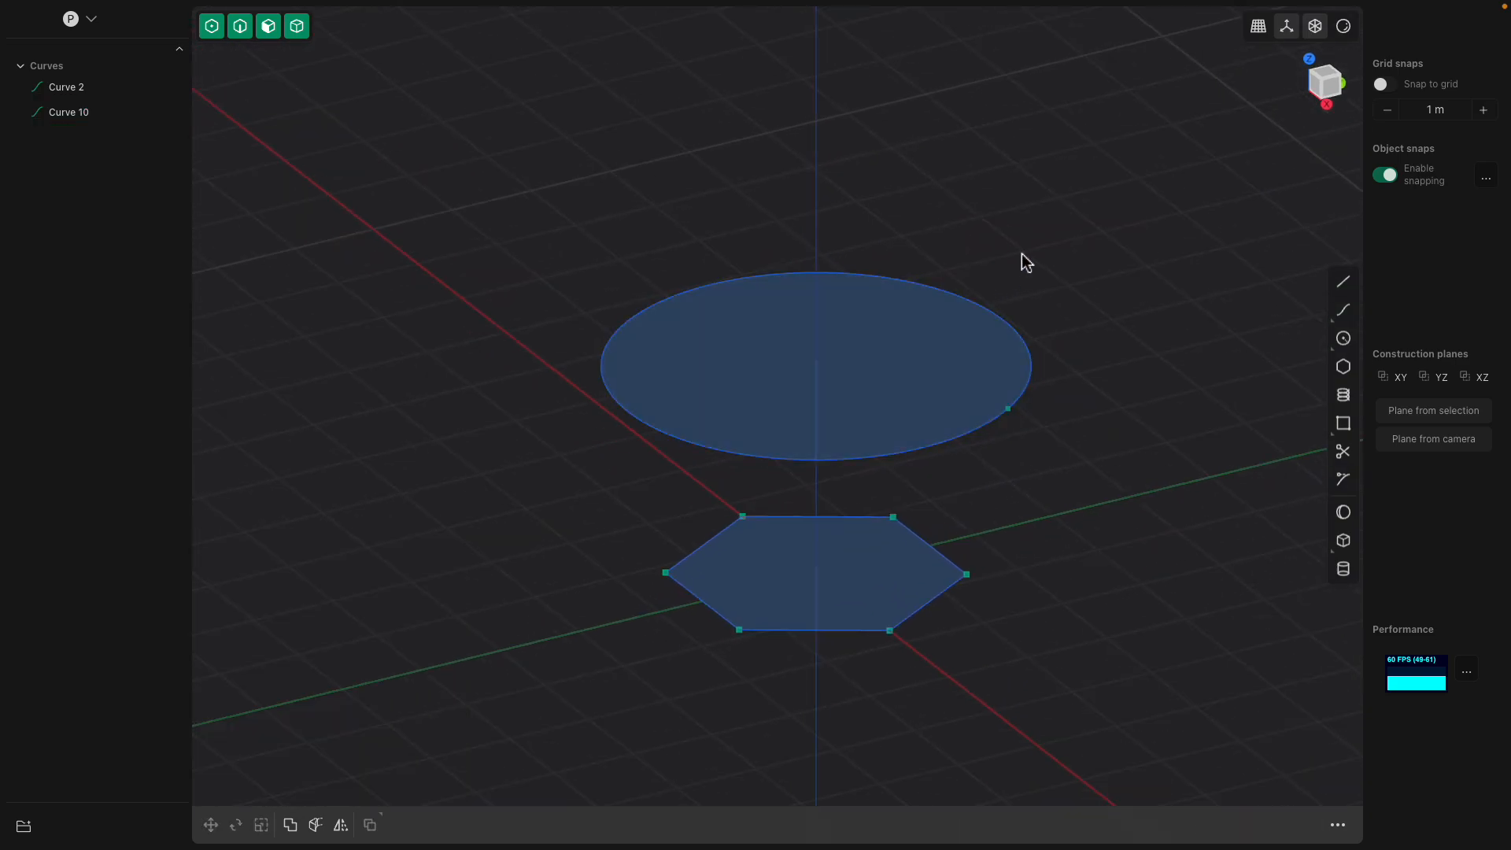
left_click(970, 303)
key("p")
key("Escape")
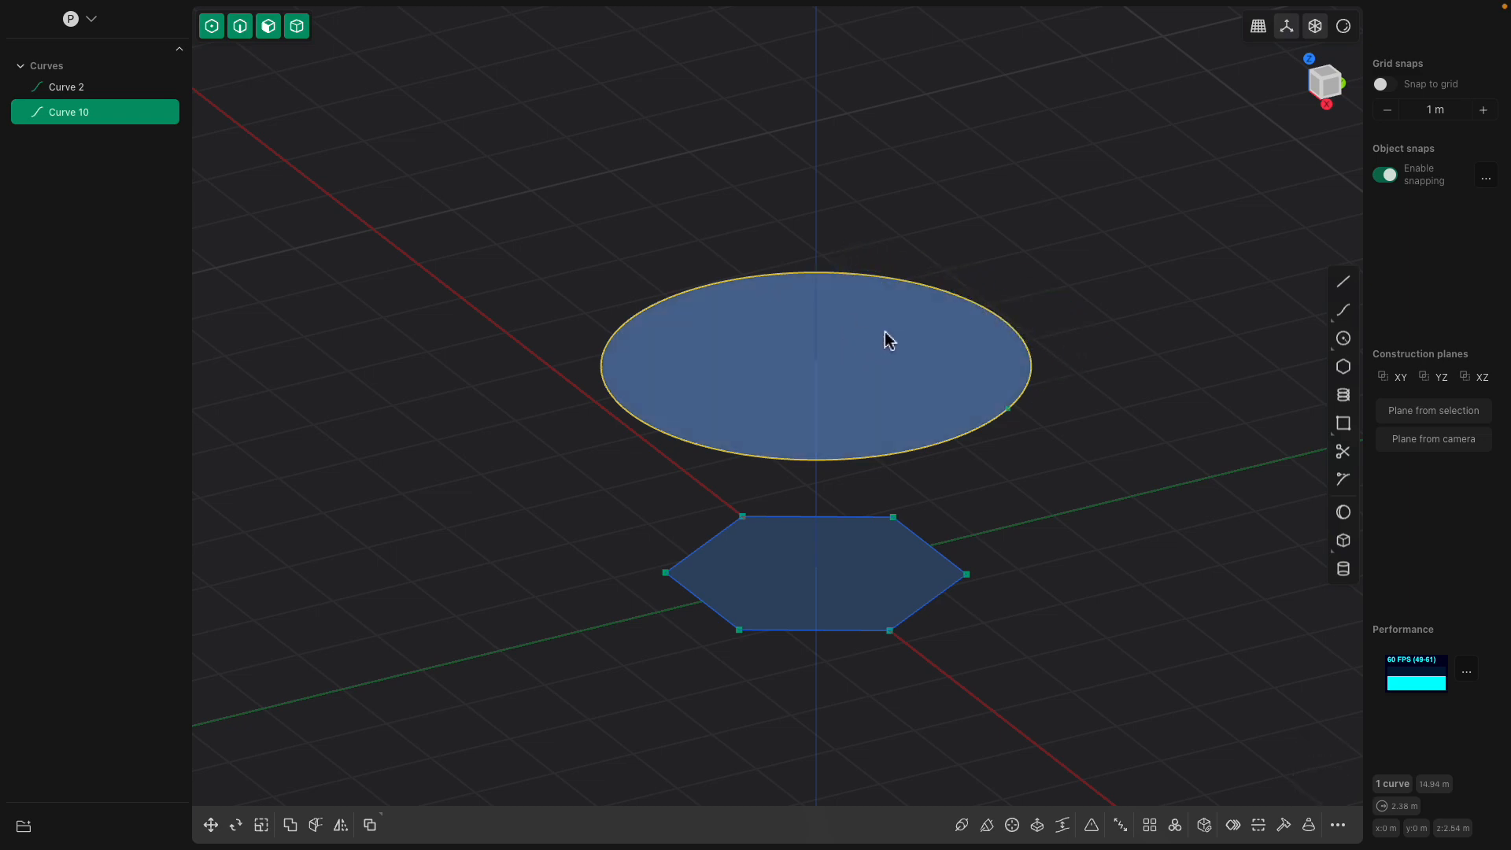
- Duplicate the circle and raise the copy about 2.46 m along the Z axis
key("shift+d")
left_click_drag(818, 318, 816, 119)
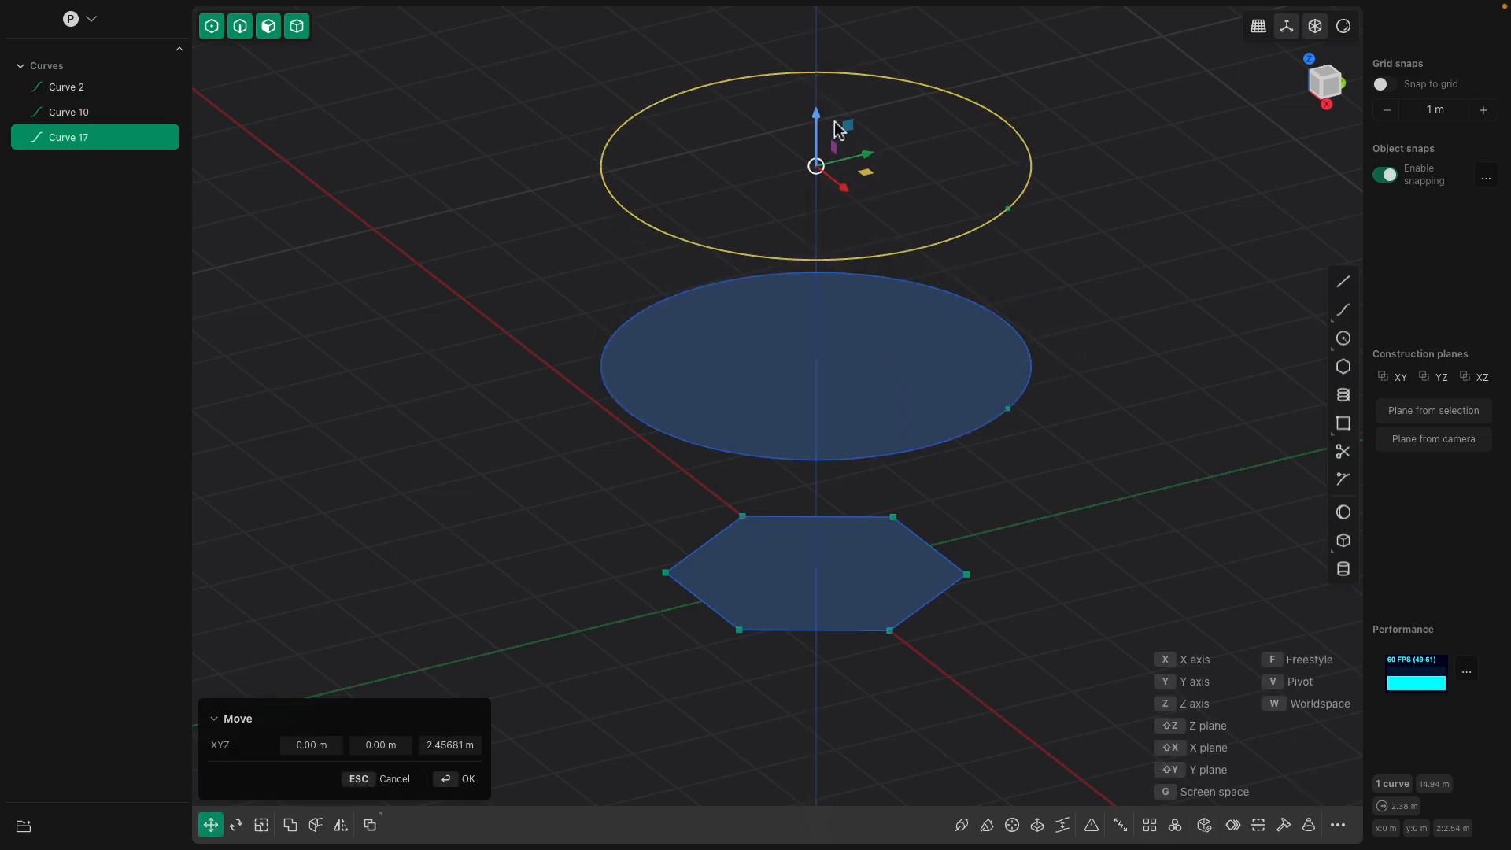
right_click(1043, 174)
key("e")
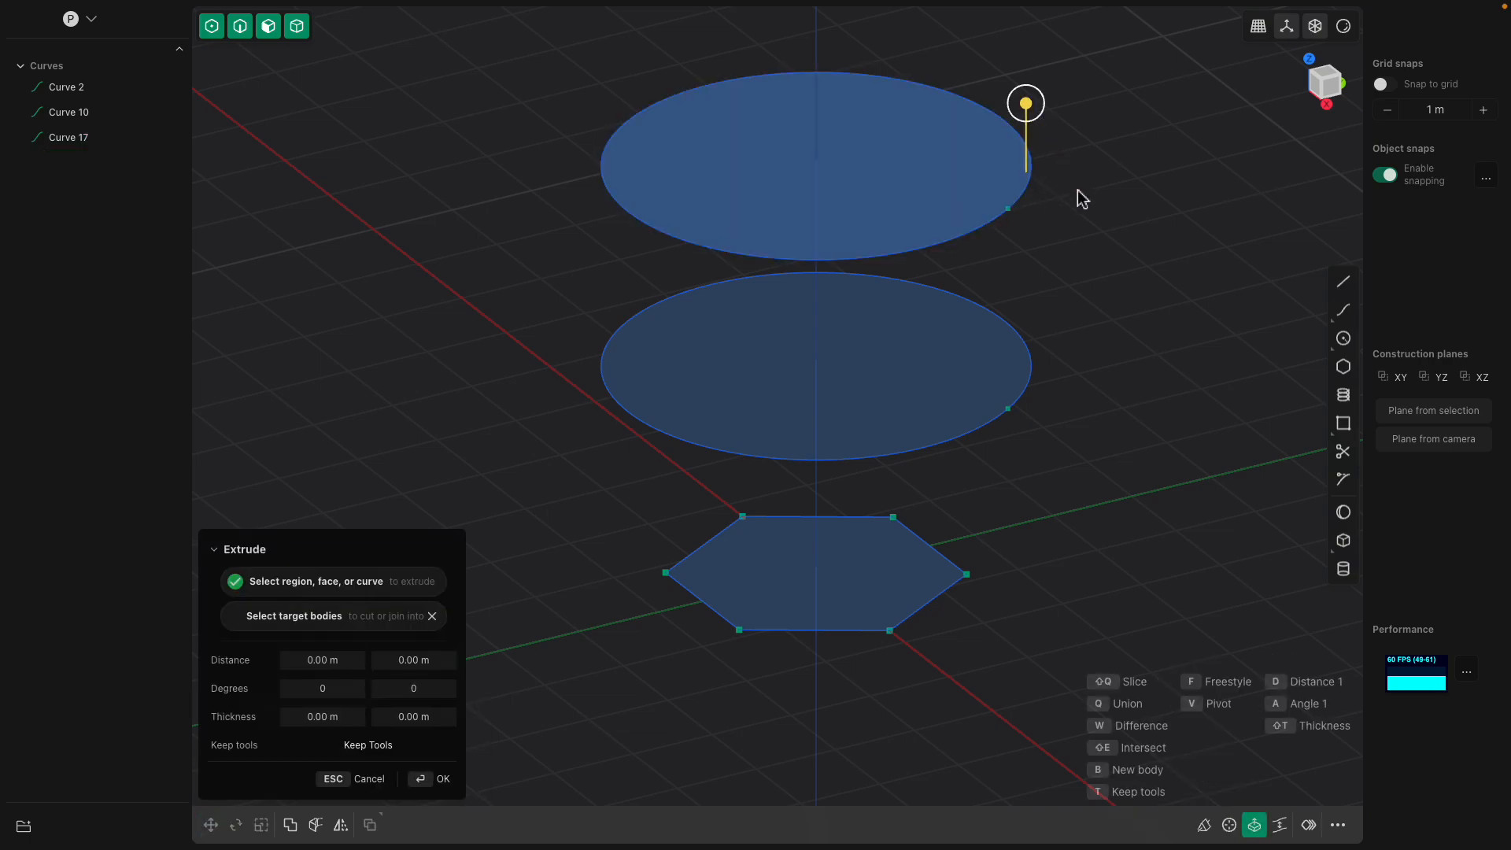
key("Escape")
- Loft a surface between the middle and top circles, and delete the resulting sheet
middle_click_drag(1075, 186, 1065, 203)
left_click(1031, 184)
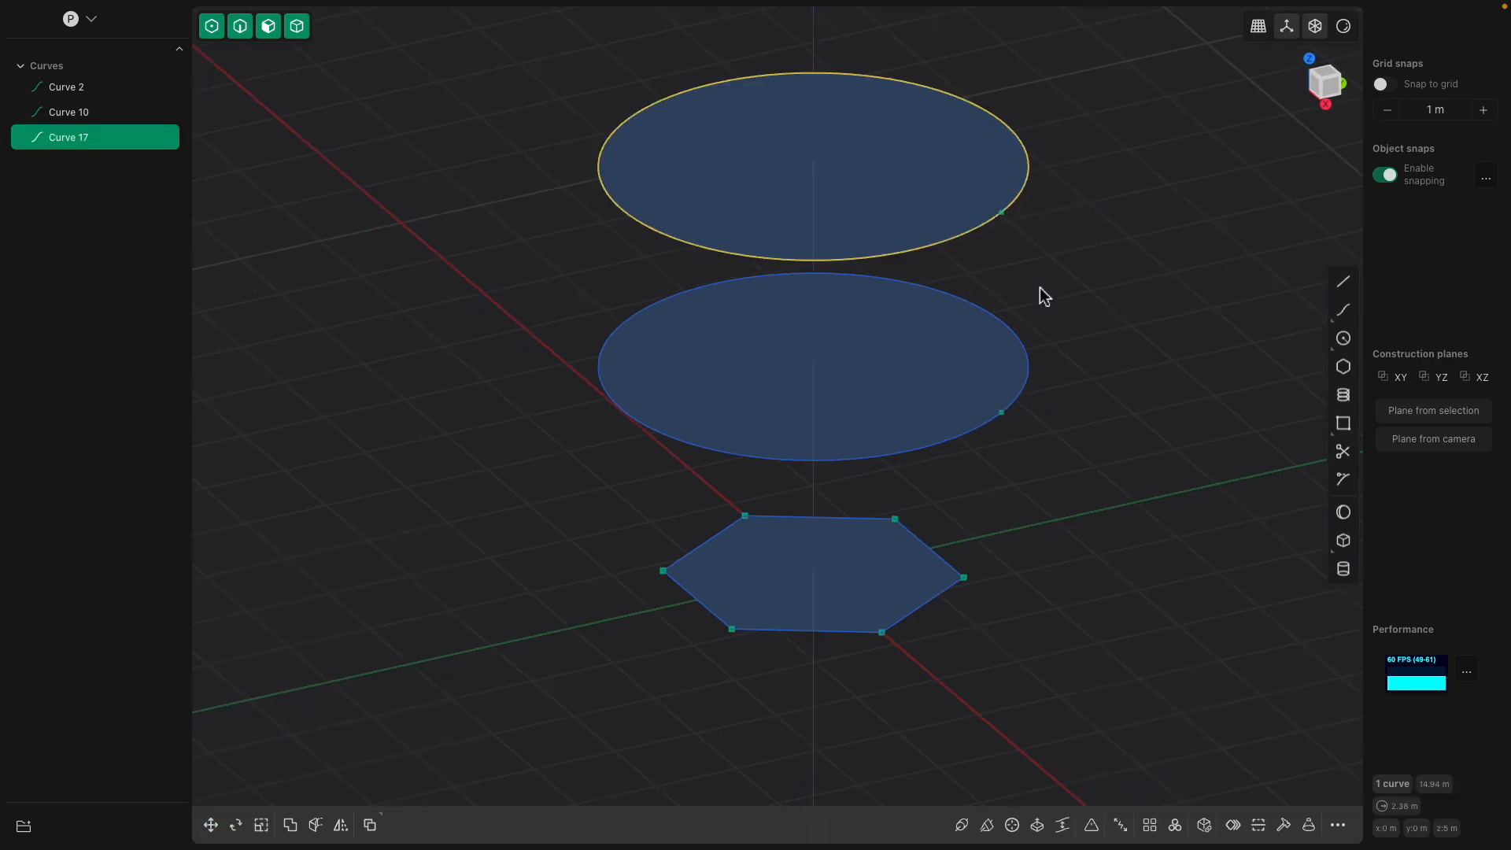
left_click(1029, 350)
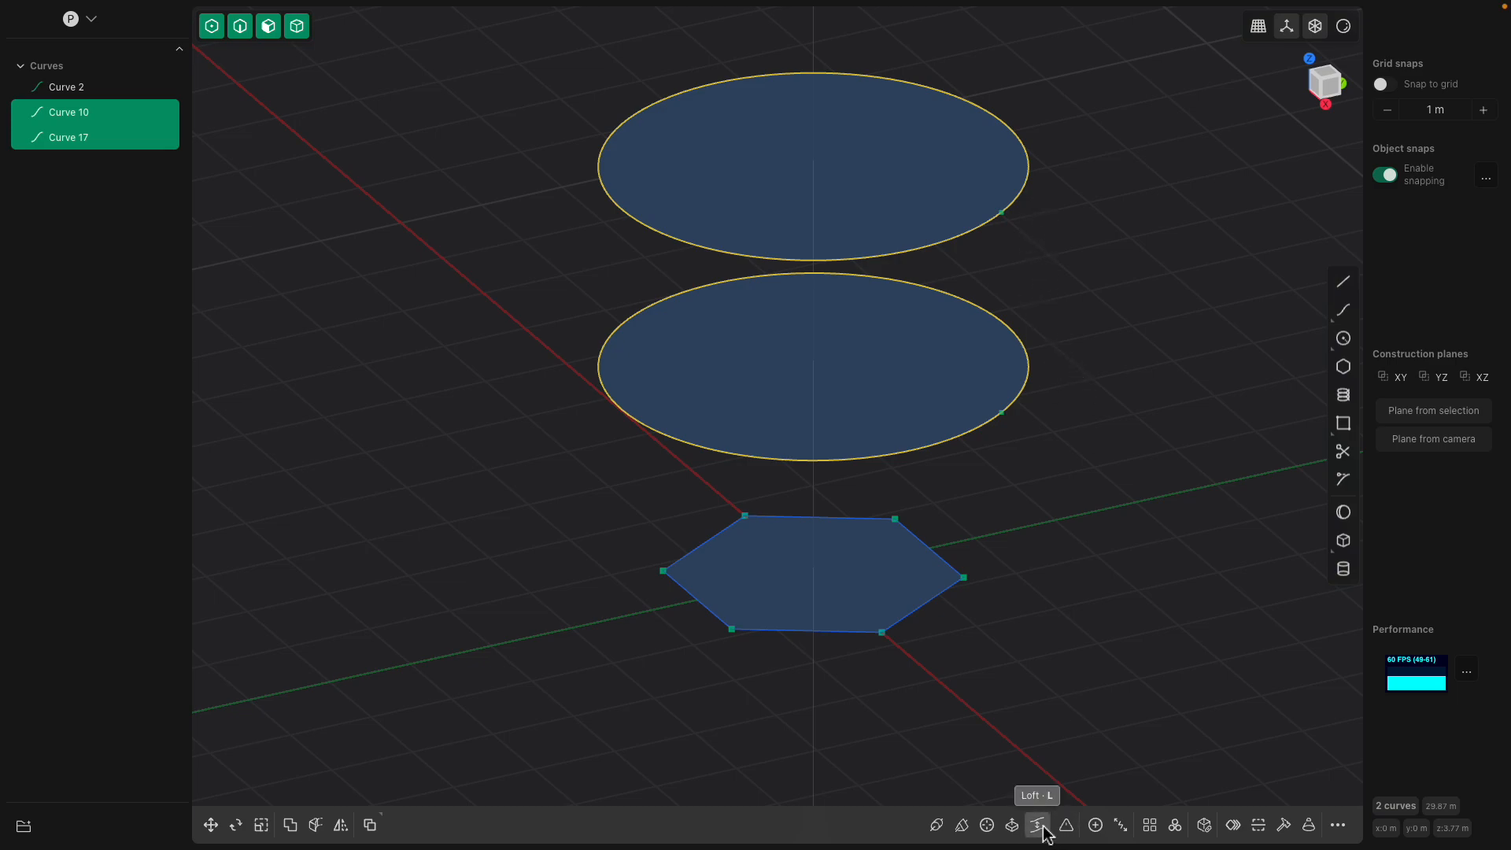
key("l")
mouse_move(1005, 325)
middle_mouse_down()
mouse_move(1007, 269)
mouse_move(1026, 320)
middle_mouse_up()
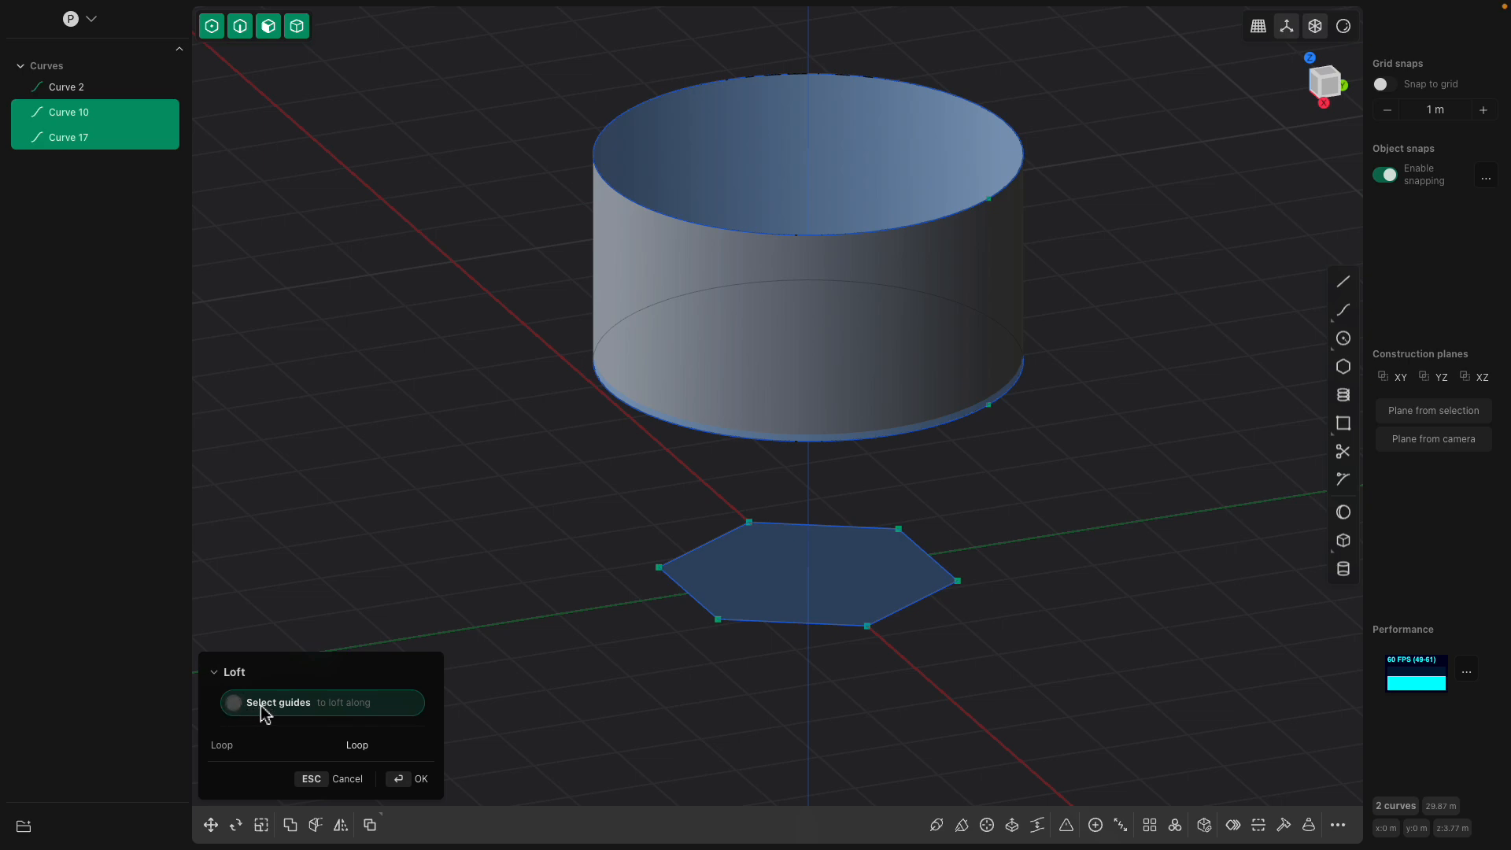
key("Return")
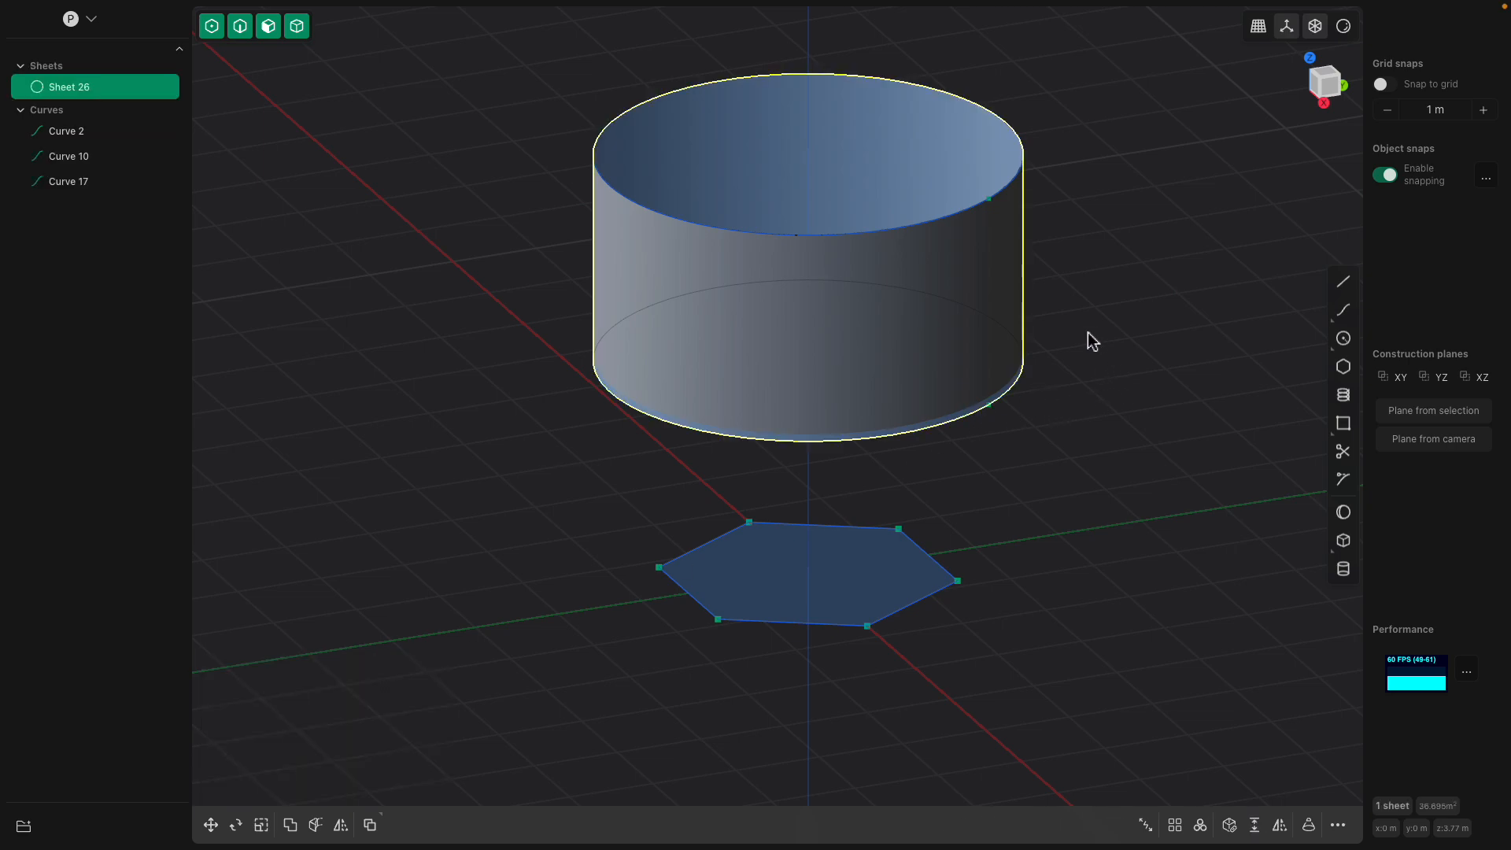
key("Delete")
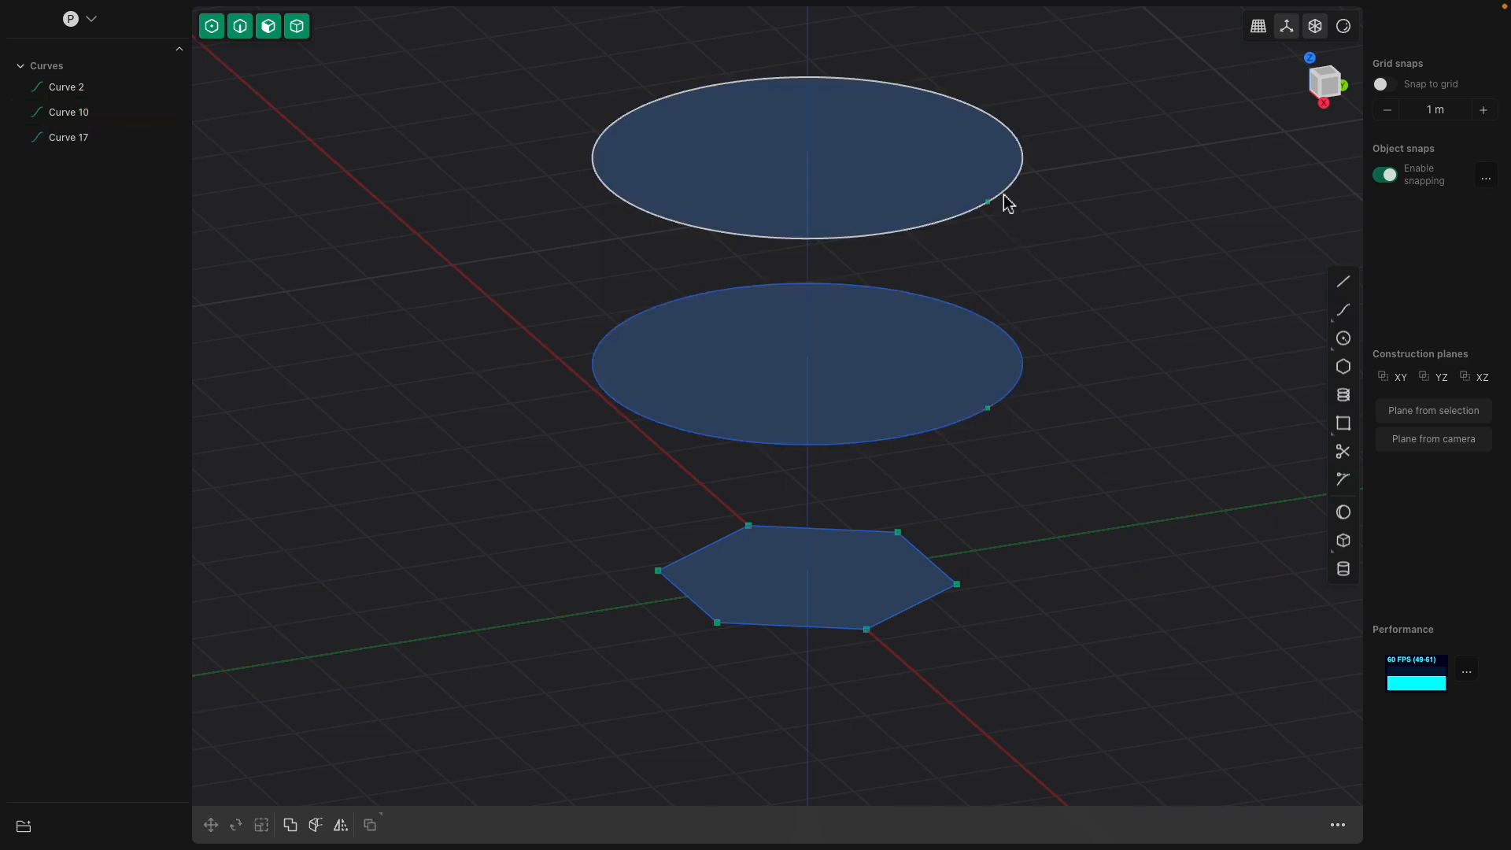
- Scale the top circle down along the X and Y axes into a smaller, slightly elliptical profile
left_click(1006, 203)
key("s")
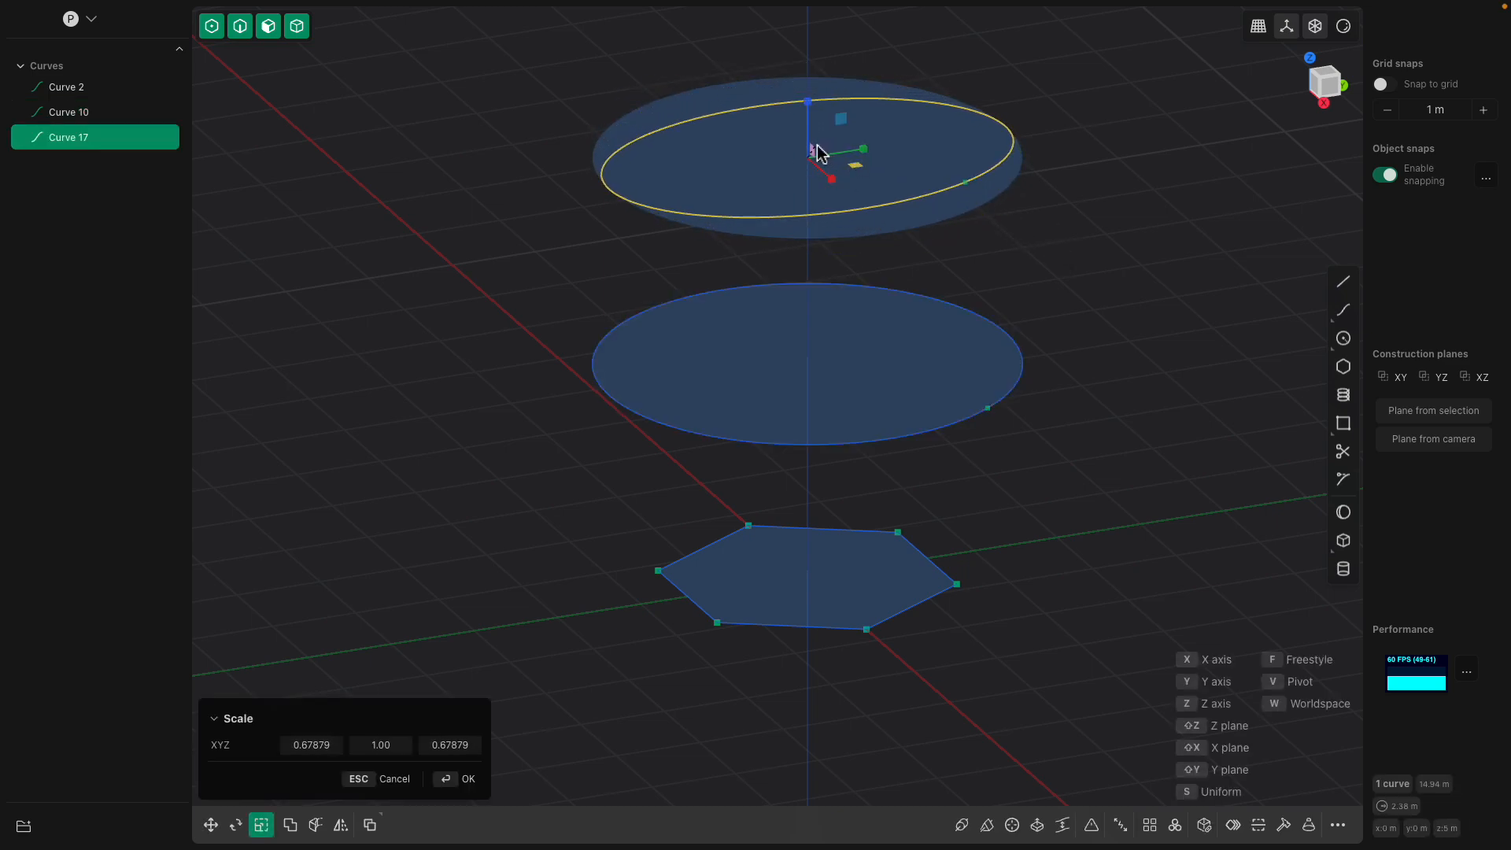
key("Escape")
key("s")
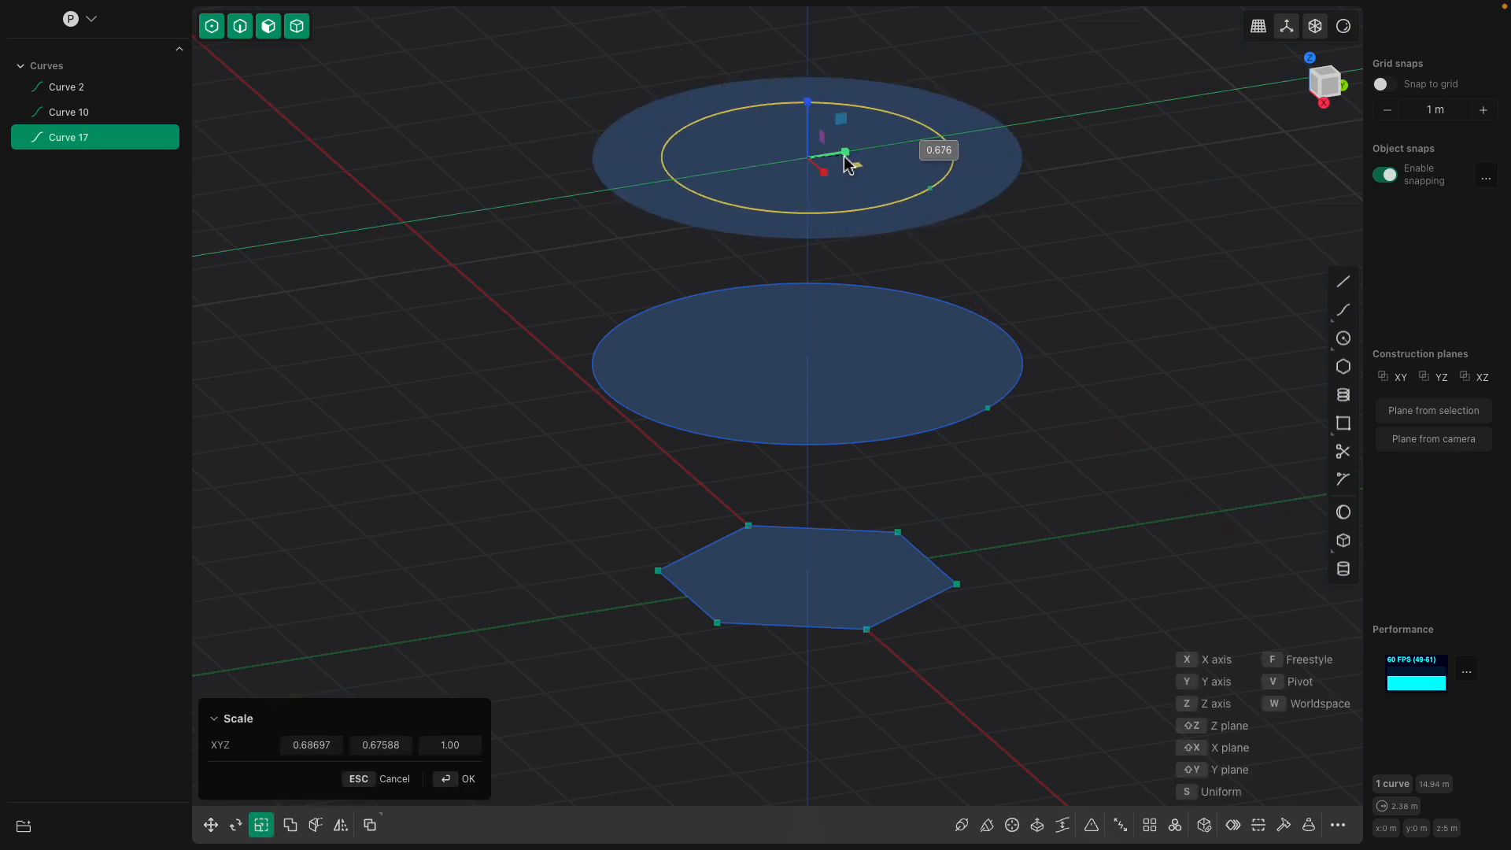
left_click(1015, 235)
middle_click_drag(1005, 230, 999, 224)
- Try a loft between the small top ellipse and the middle circle
left_click(985, 315, "shift")
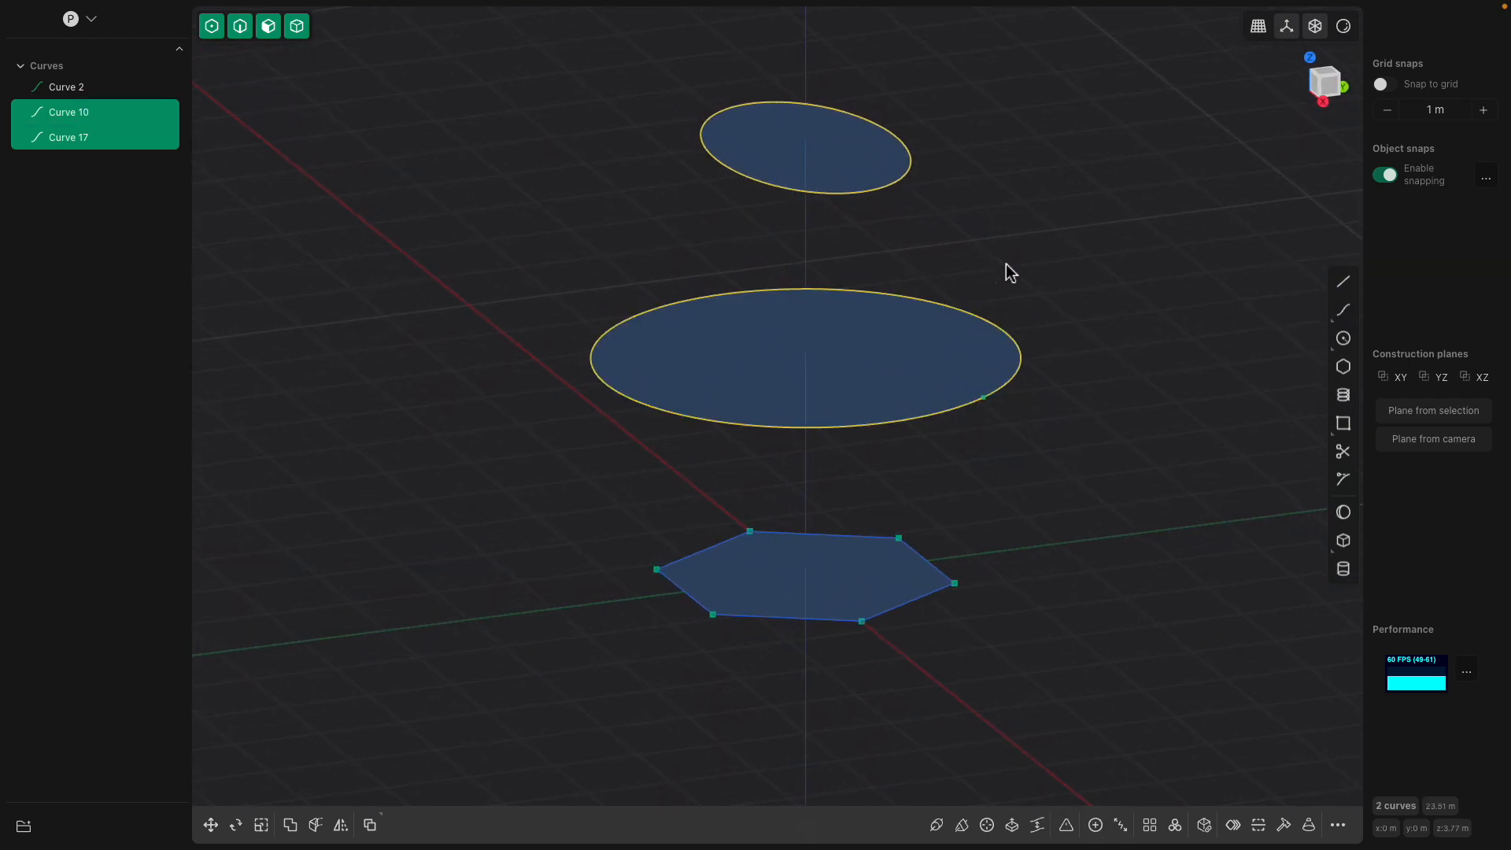
key("l")
key("Escape")
key("Escape")
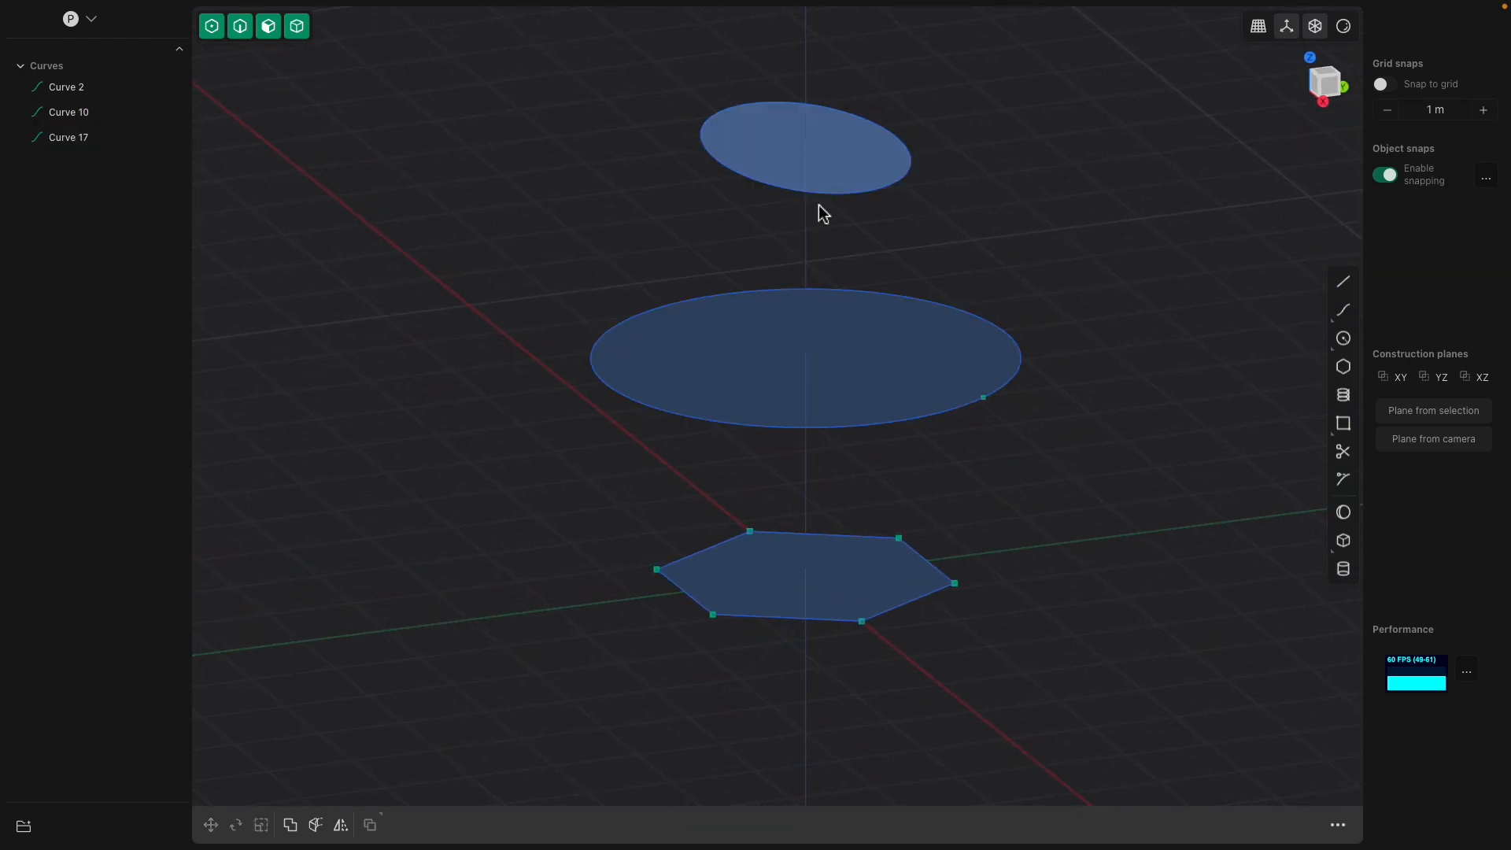
- Try a loft through all three profiles: the top ellipse, the middle circle and the hexagon
left_click(71, 138)
left_click(63, 112, "shift")
left_click(63, 87, "shift")
middle_click_drag(510, 223, 514, 224)
key("l")
mouse_move(616, 250)
middle_mouse_down()
mouse_move(549, 216)
mouse_move(573, 178)
mouse_move(602, 262)
middle_mouse_up()
middle_click_drag(990, 336, 897, 337)
key("Escape")
key("Escape")
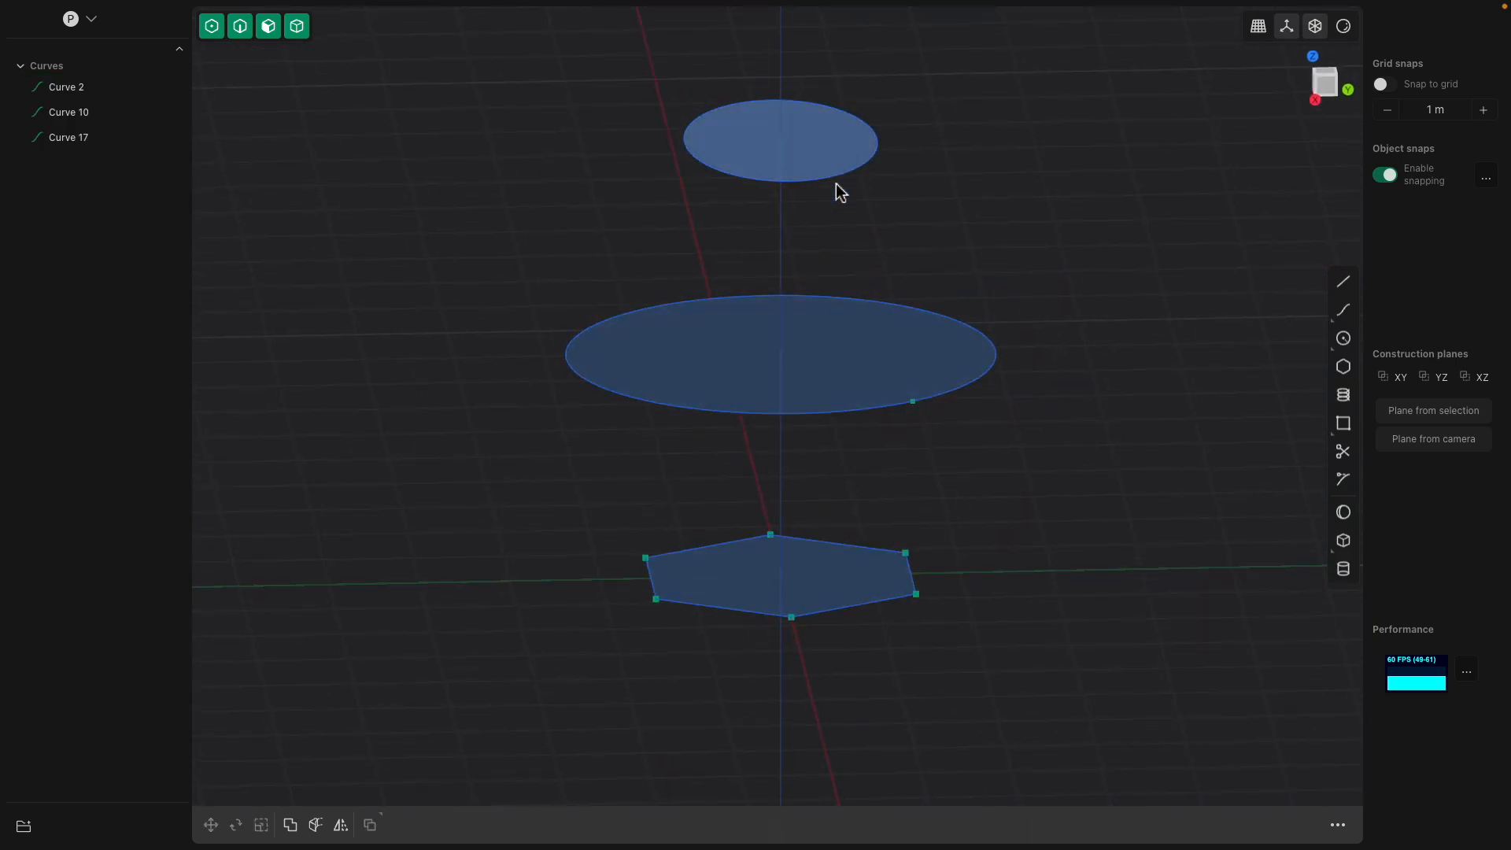
- Preview the loft from the top ellipse through the circle to the hexagon again, and inspect its silhouette from the side
middle_click_drag(847, 196, 903, 216)
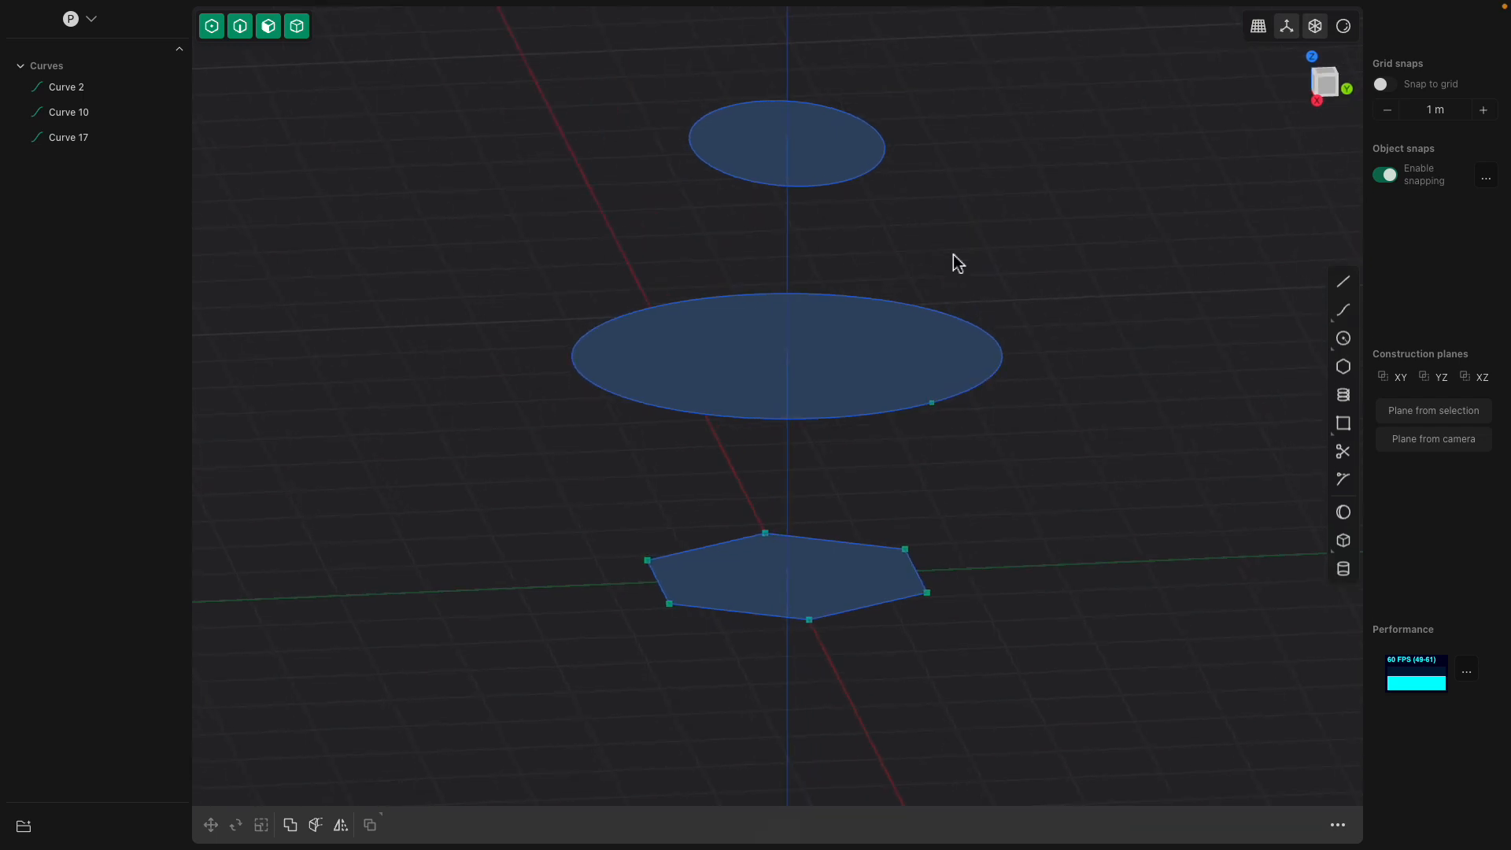
middle_click_drag(918, 244, 900, 202)
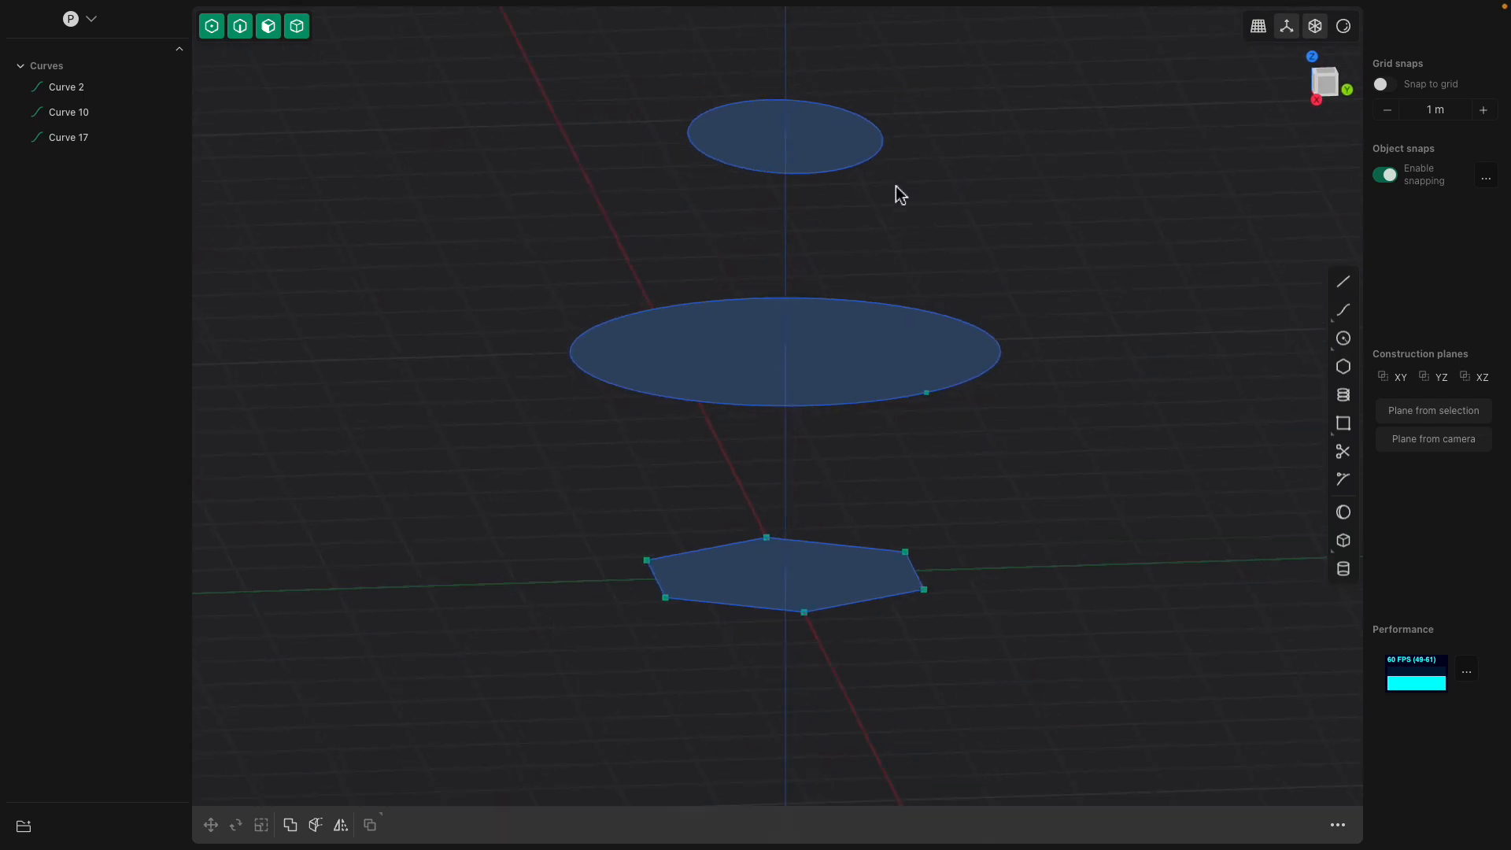
left_click(881, 161)
left_click(961, 324, "shift")
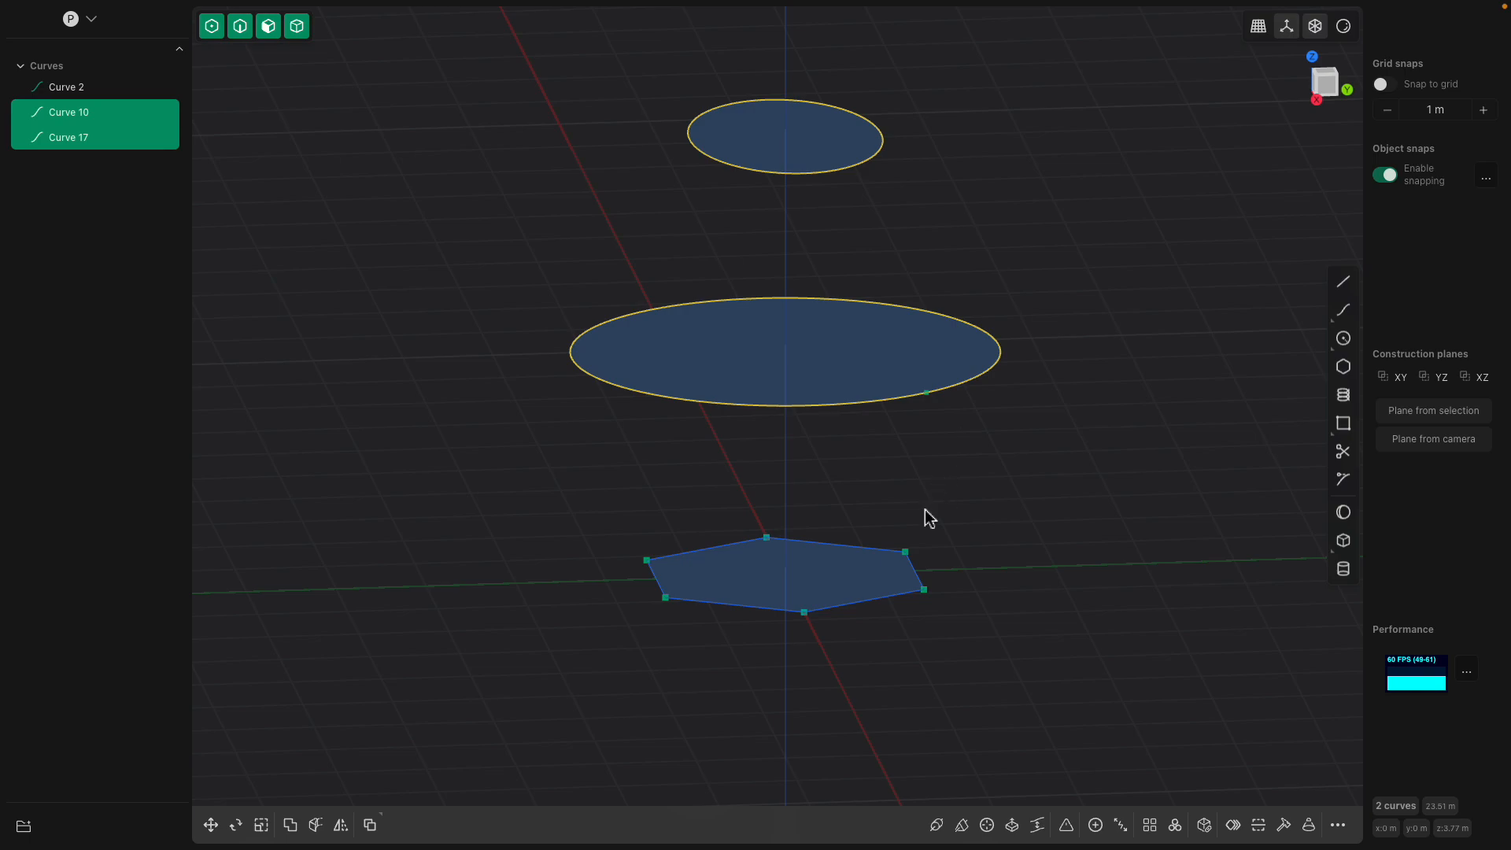
left_click(912, 564, "shift")
key("l")
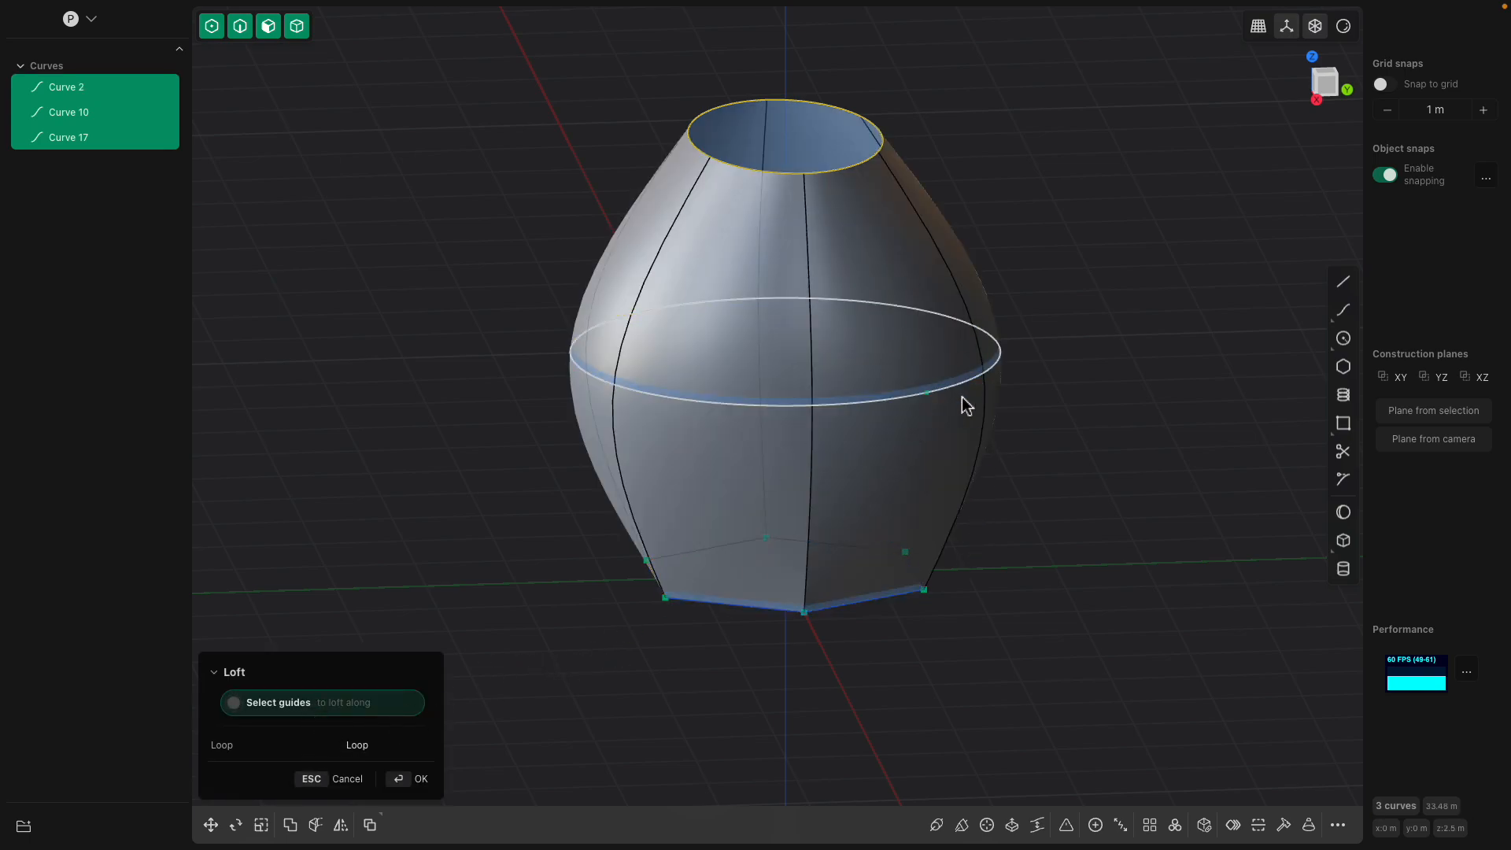
middle_click_drag(988, 267, 1004, 211)
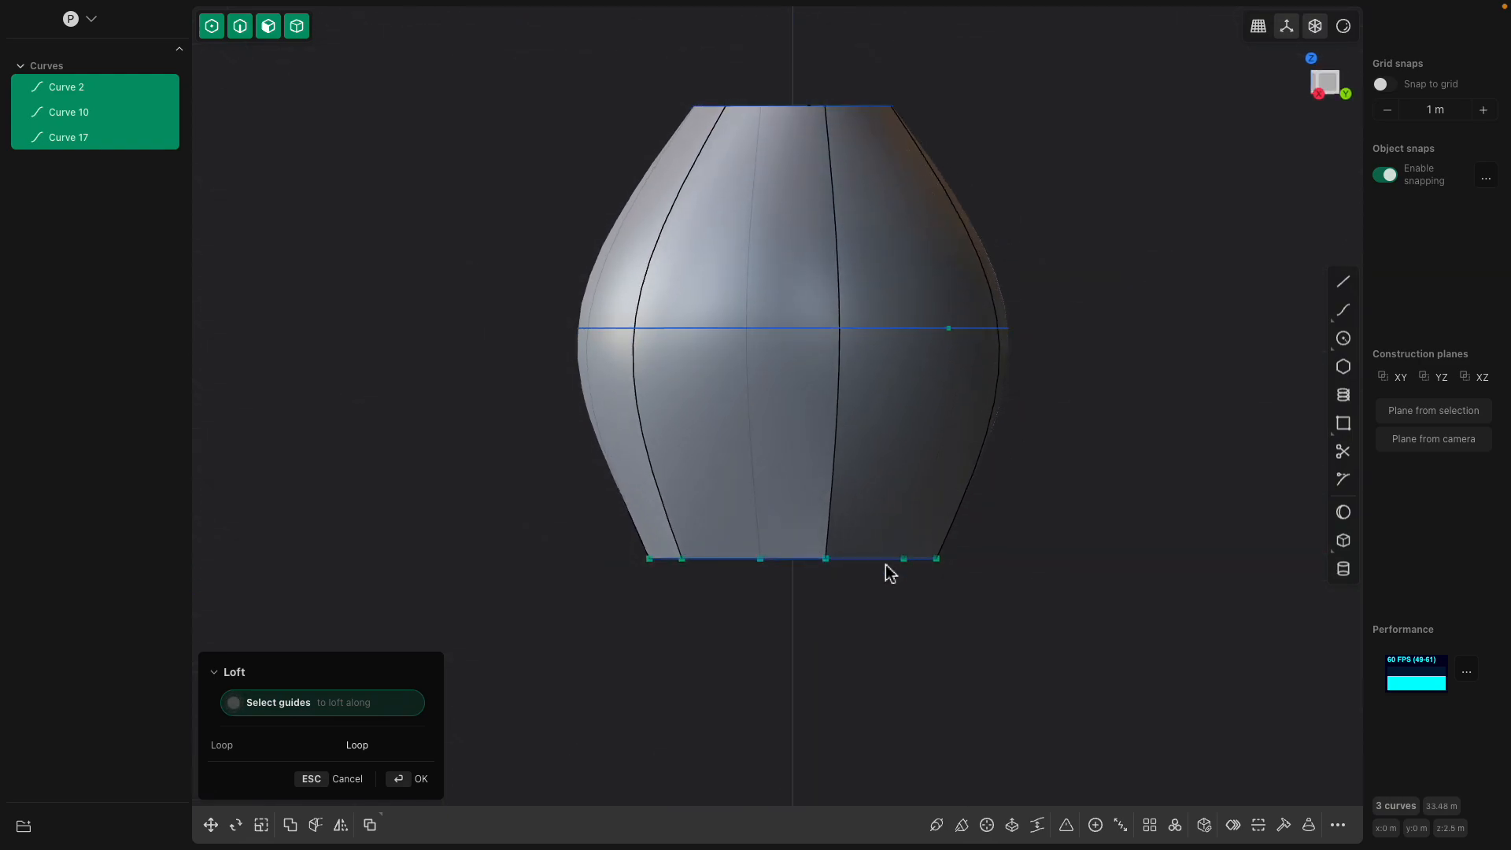
middle_click_drag(1032, 523, 985, 236)
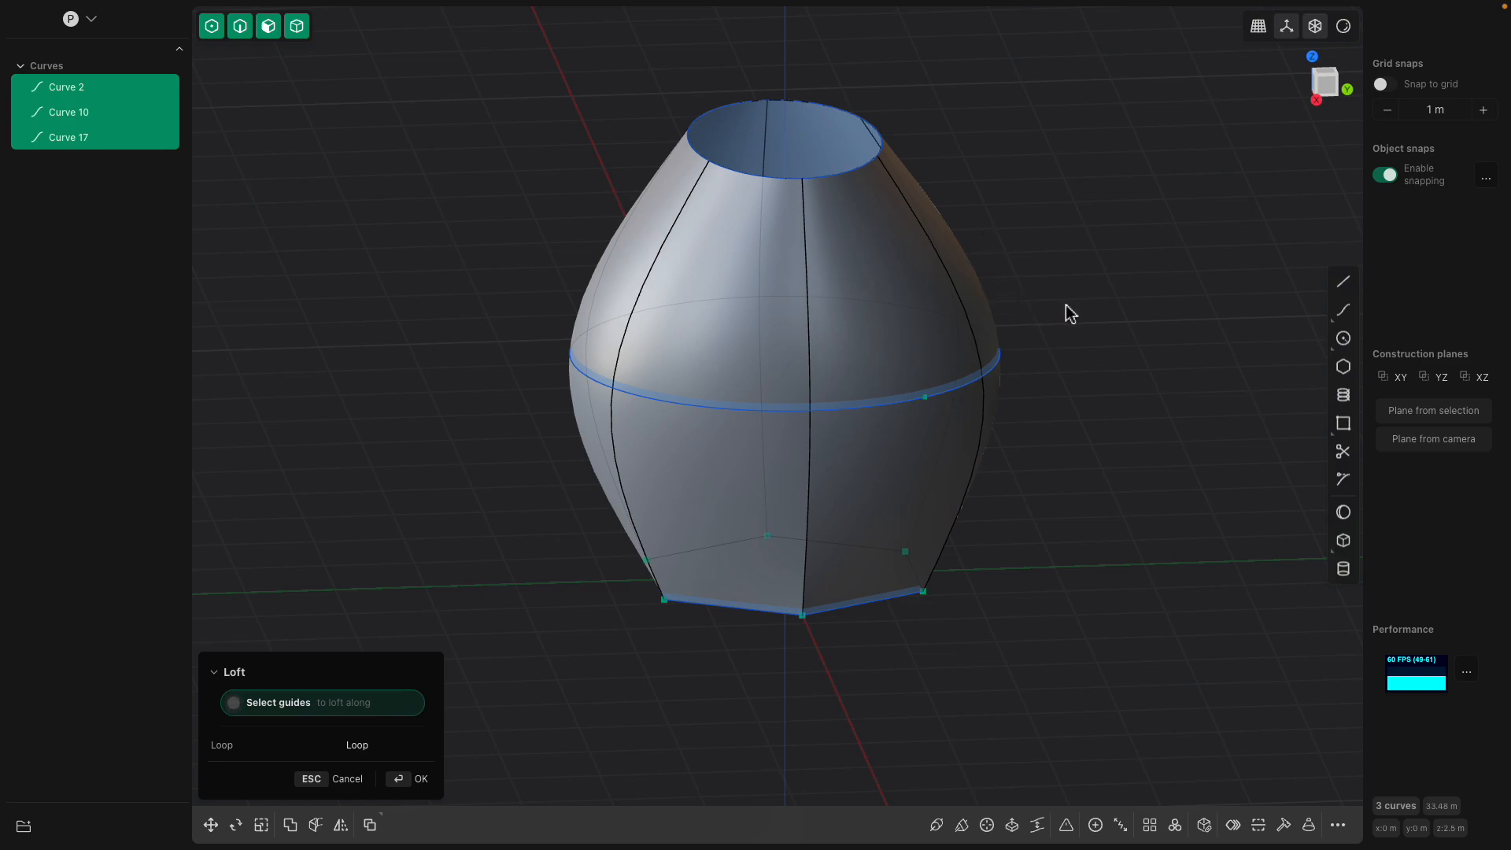
key("Escape")
key("Escape")
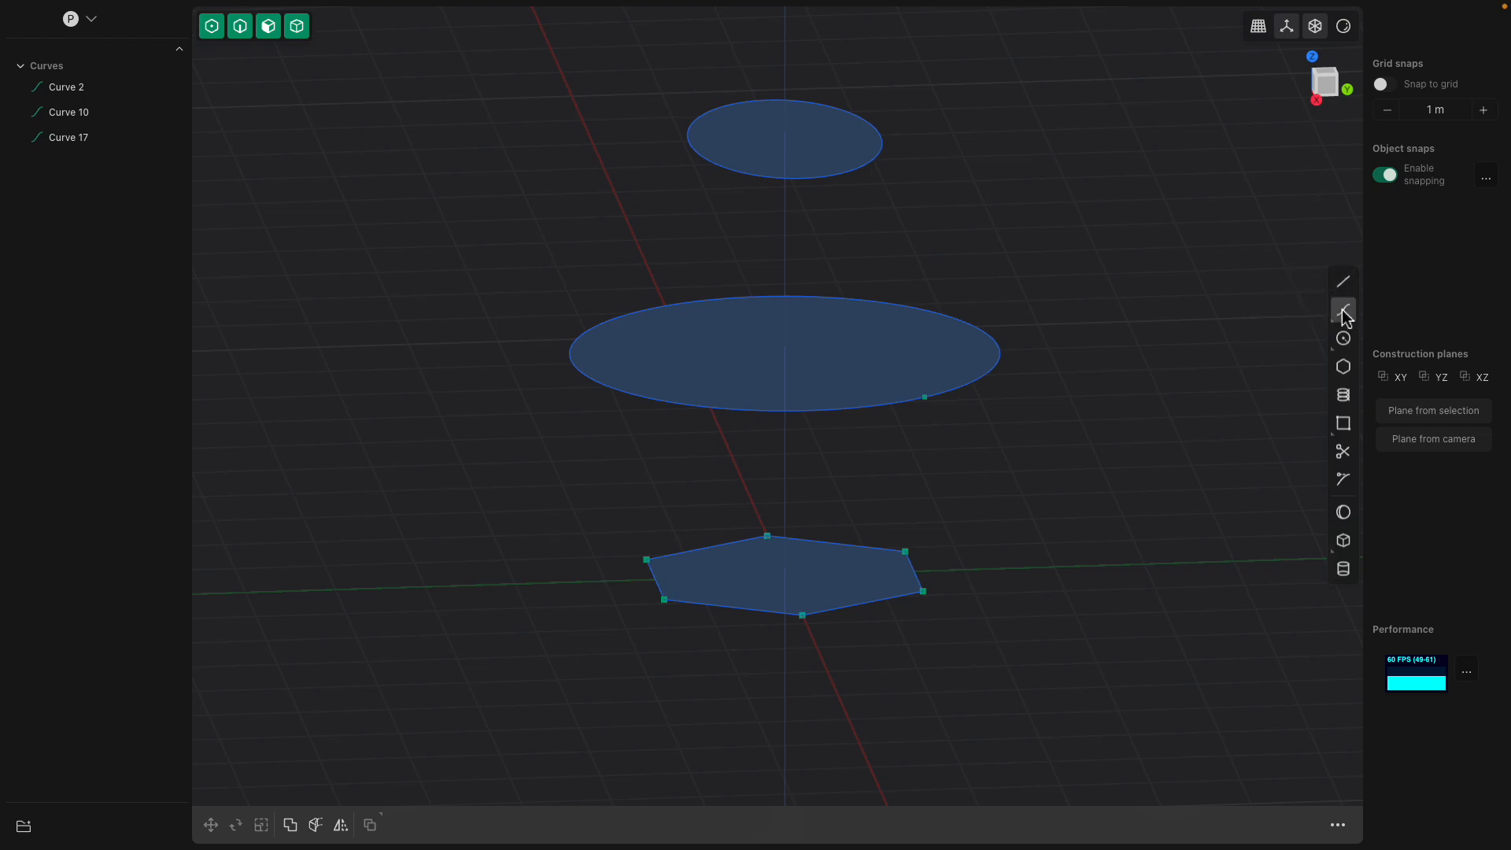
- Draw a control point curve from the top ellipse's edge through two outer points to the middle circle's edge
mouse_move(1344, 316)
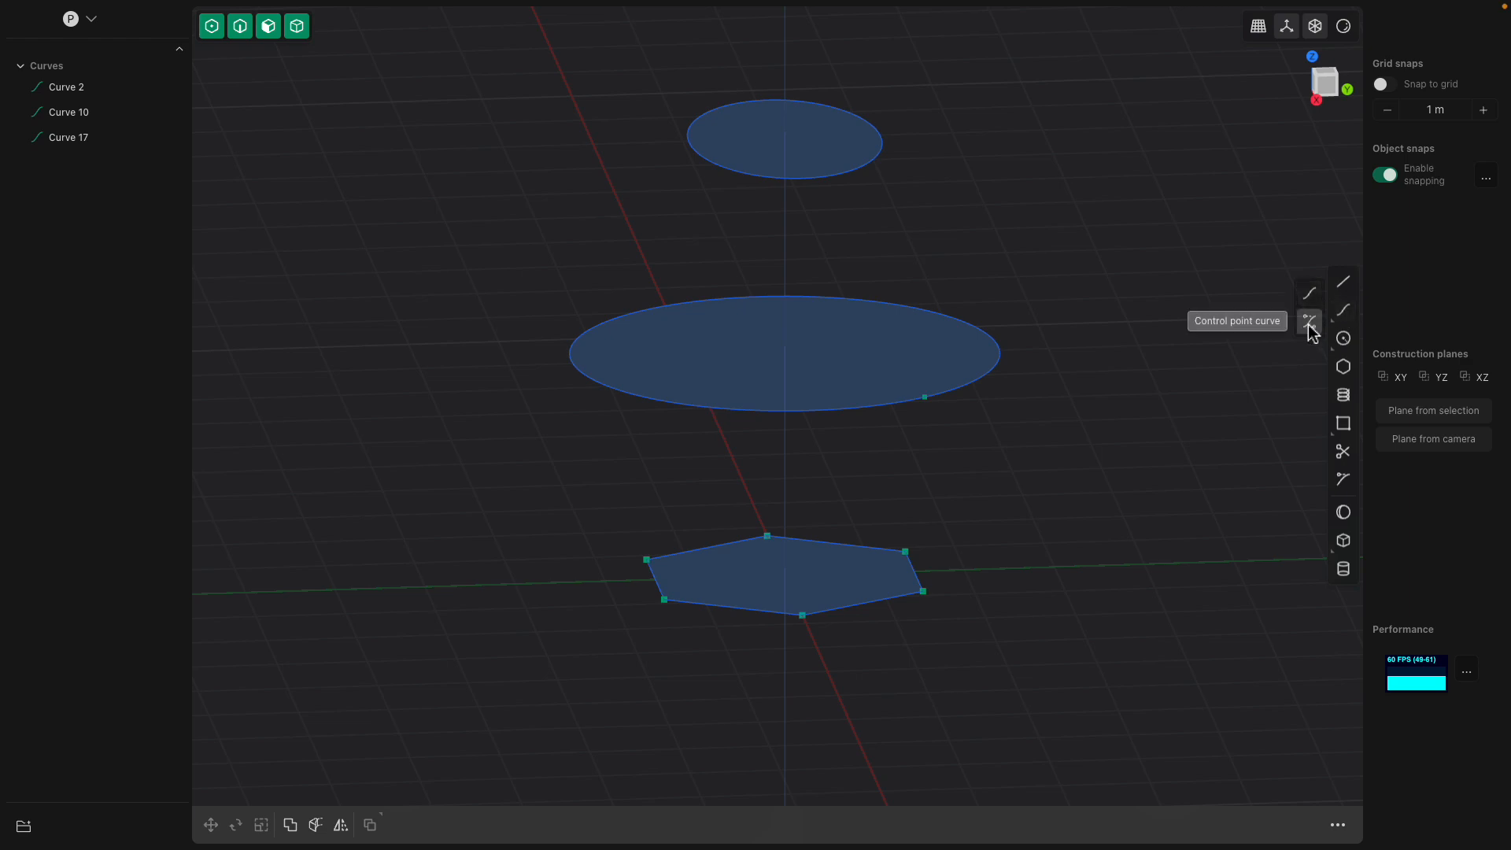
left_click(1310, 329)
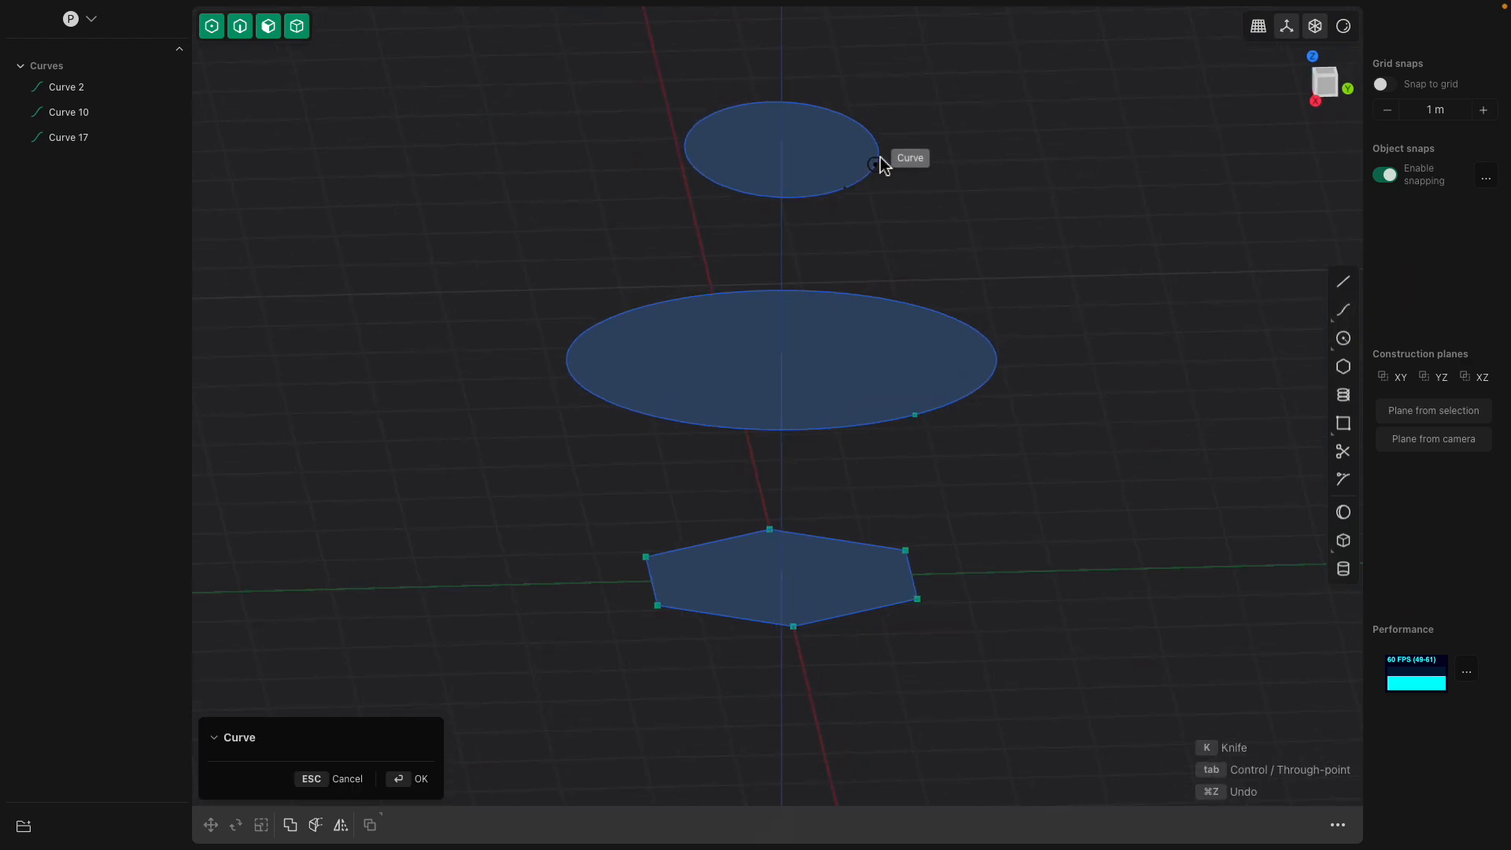
middle_click_drag(890, 145, 1062, 172)
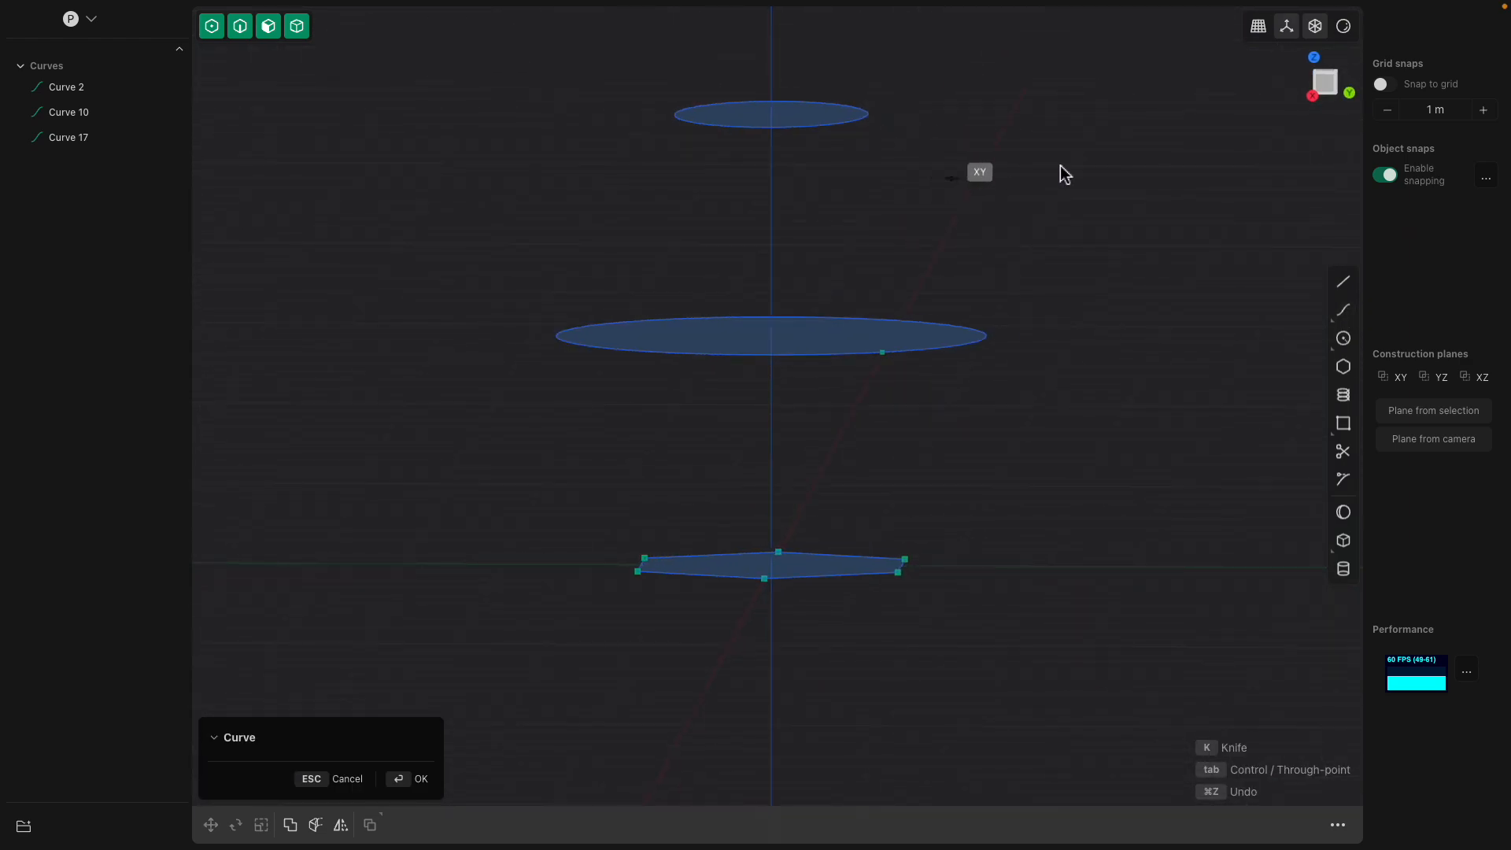
left_click(1329, 87)
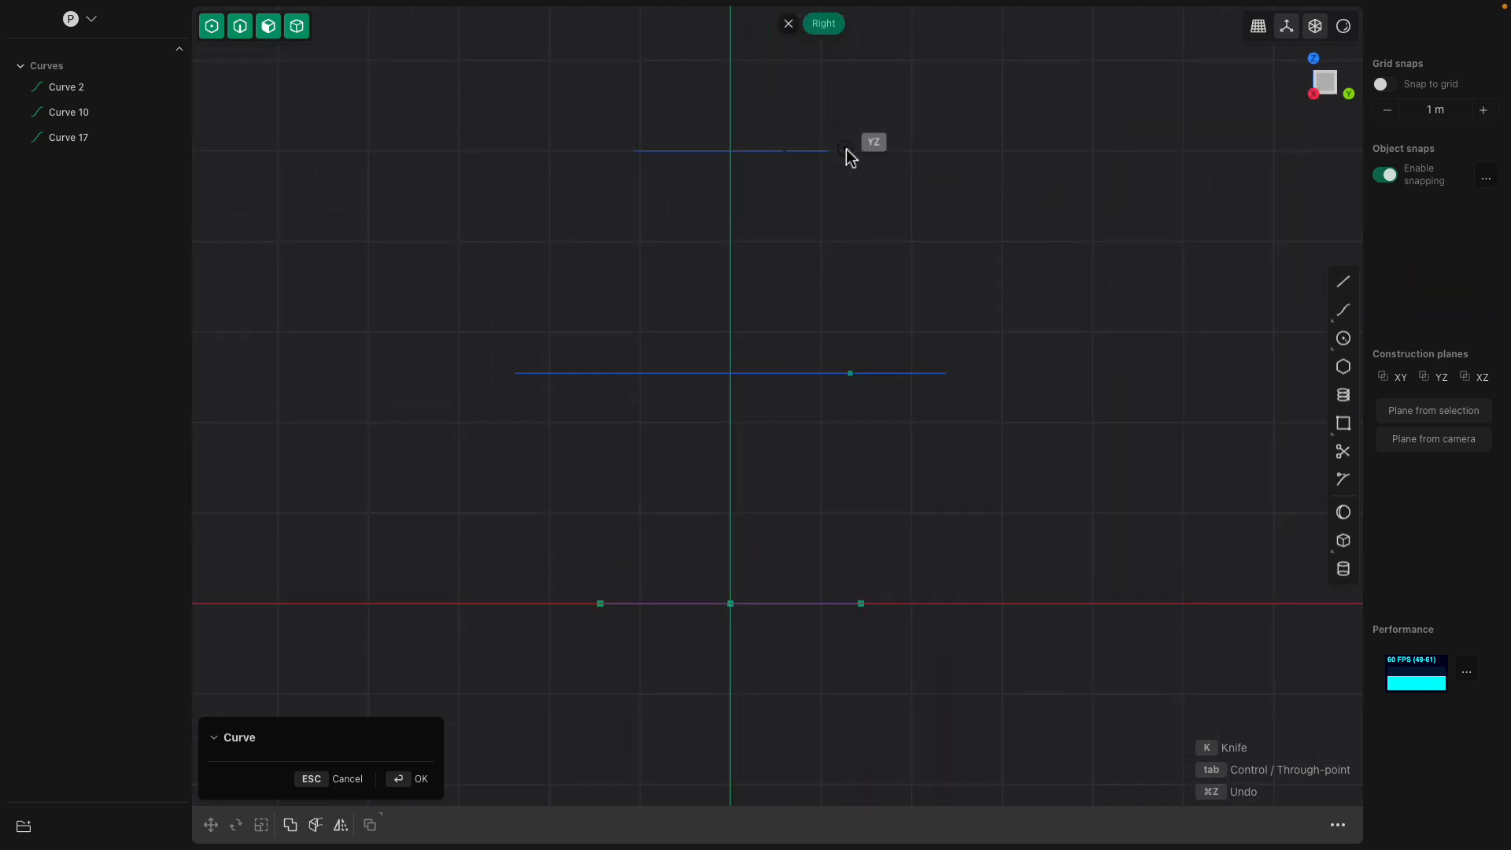
middle_click_drag(862, 148, 837, 169)
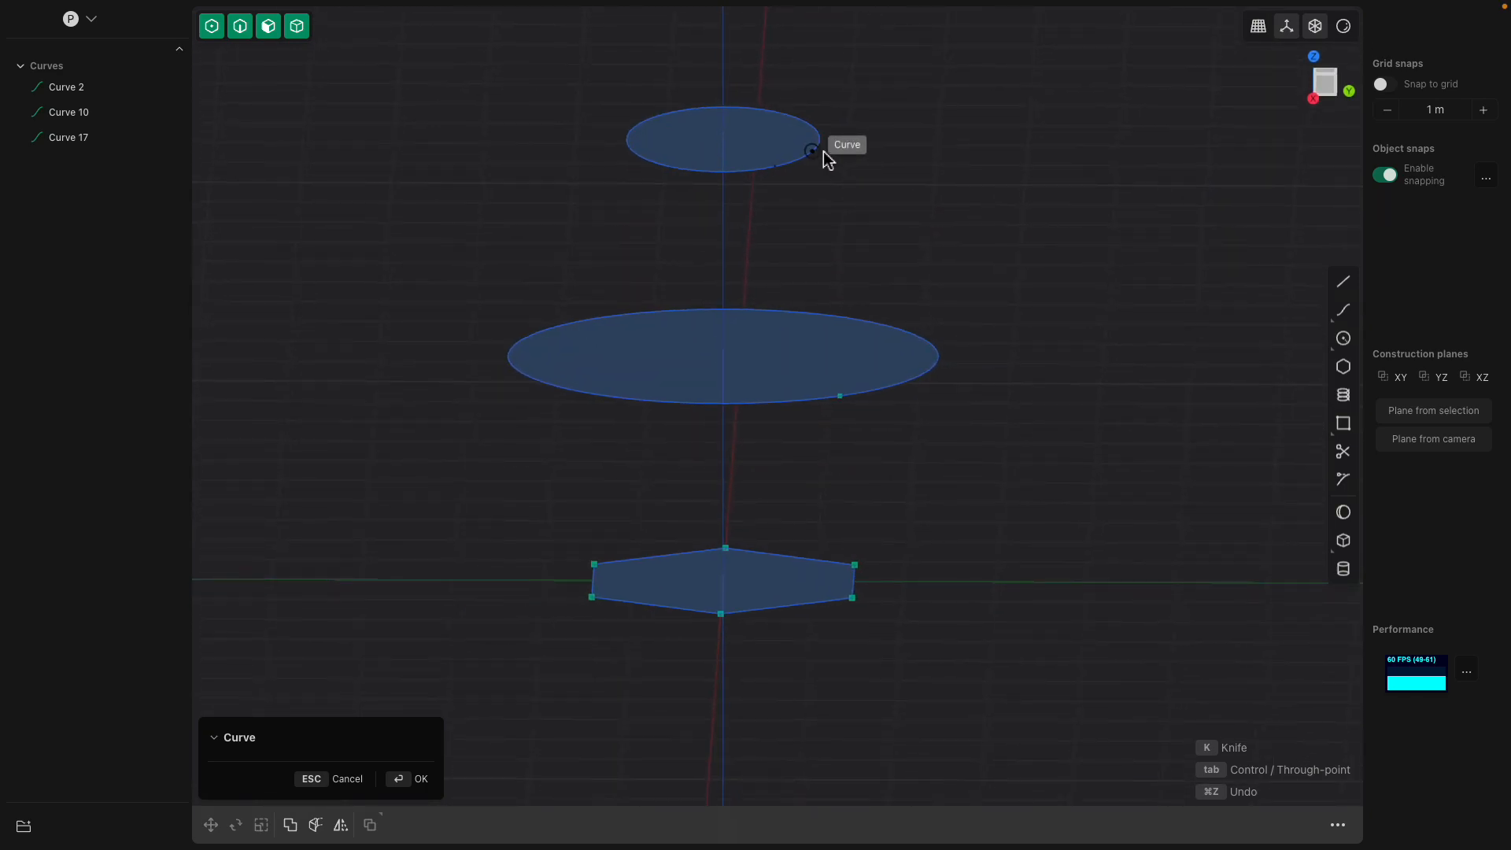
left_click(823, 151)
left_click(873, 205)
left_click(919, 282)
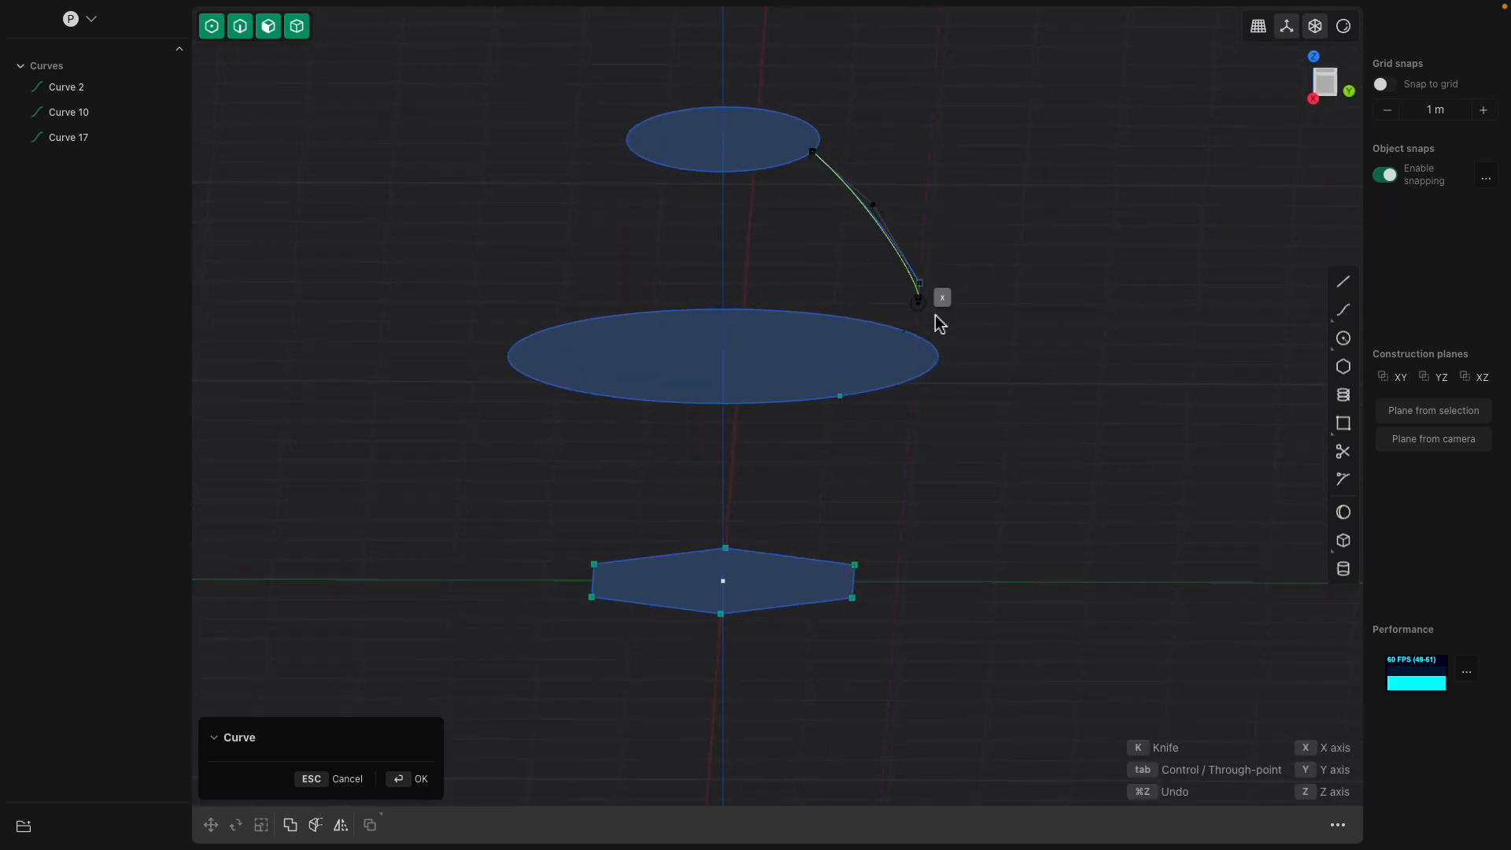
left_click(939, 354)
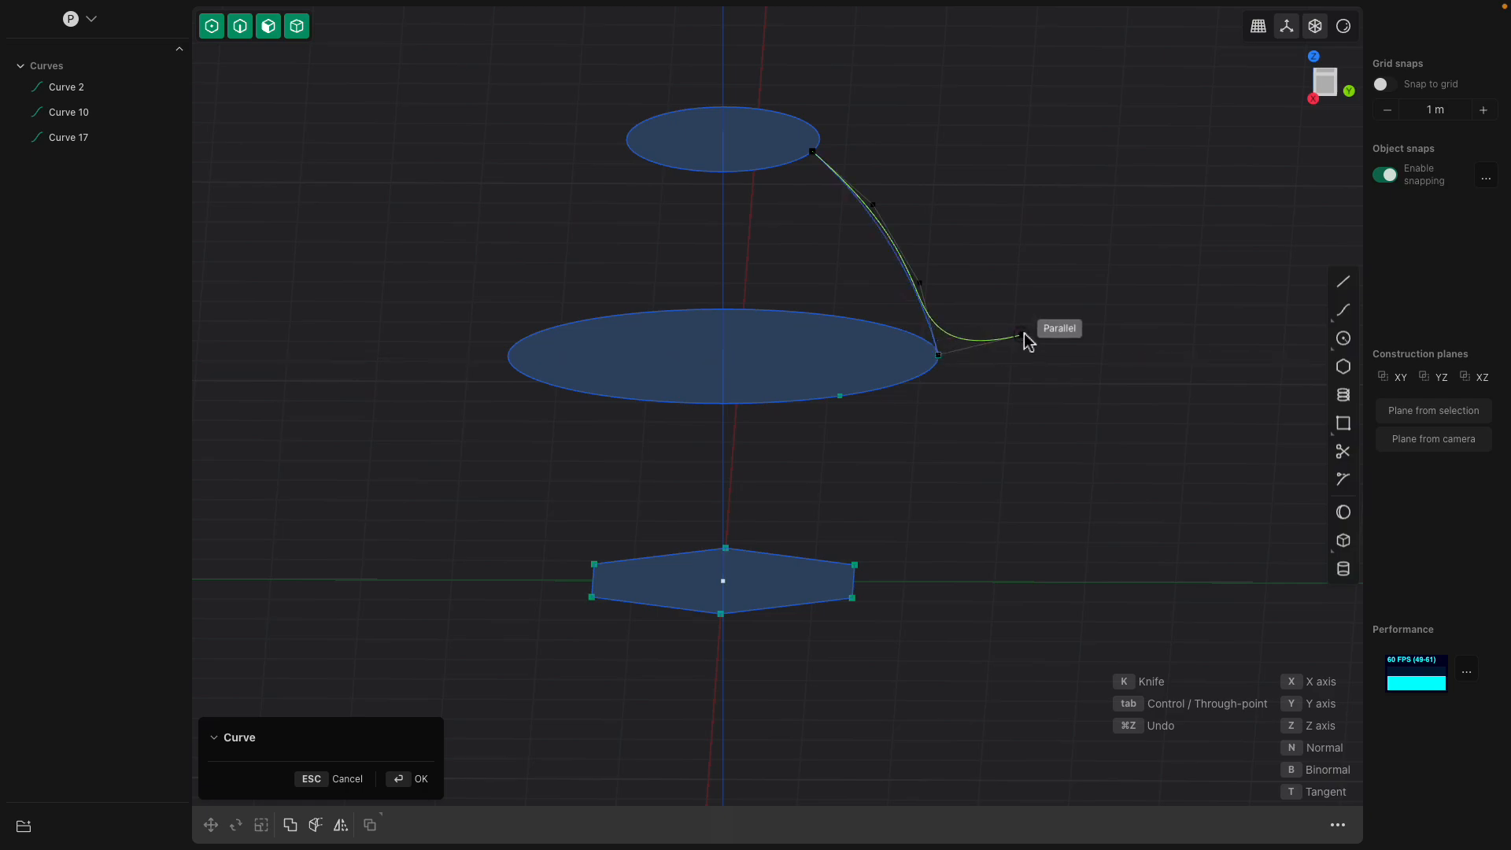
key("Return")
- Move the curve's two middle control points in from far away toward the space between the ellipse and the circle
middle_click_drag(992, 328, 1194, 377)
left_click(1180, 371)
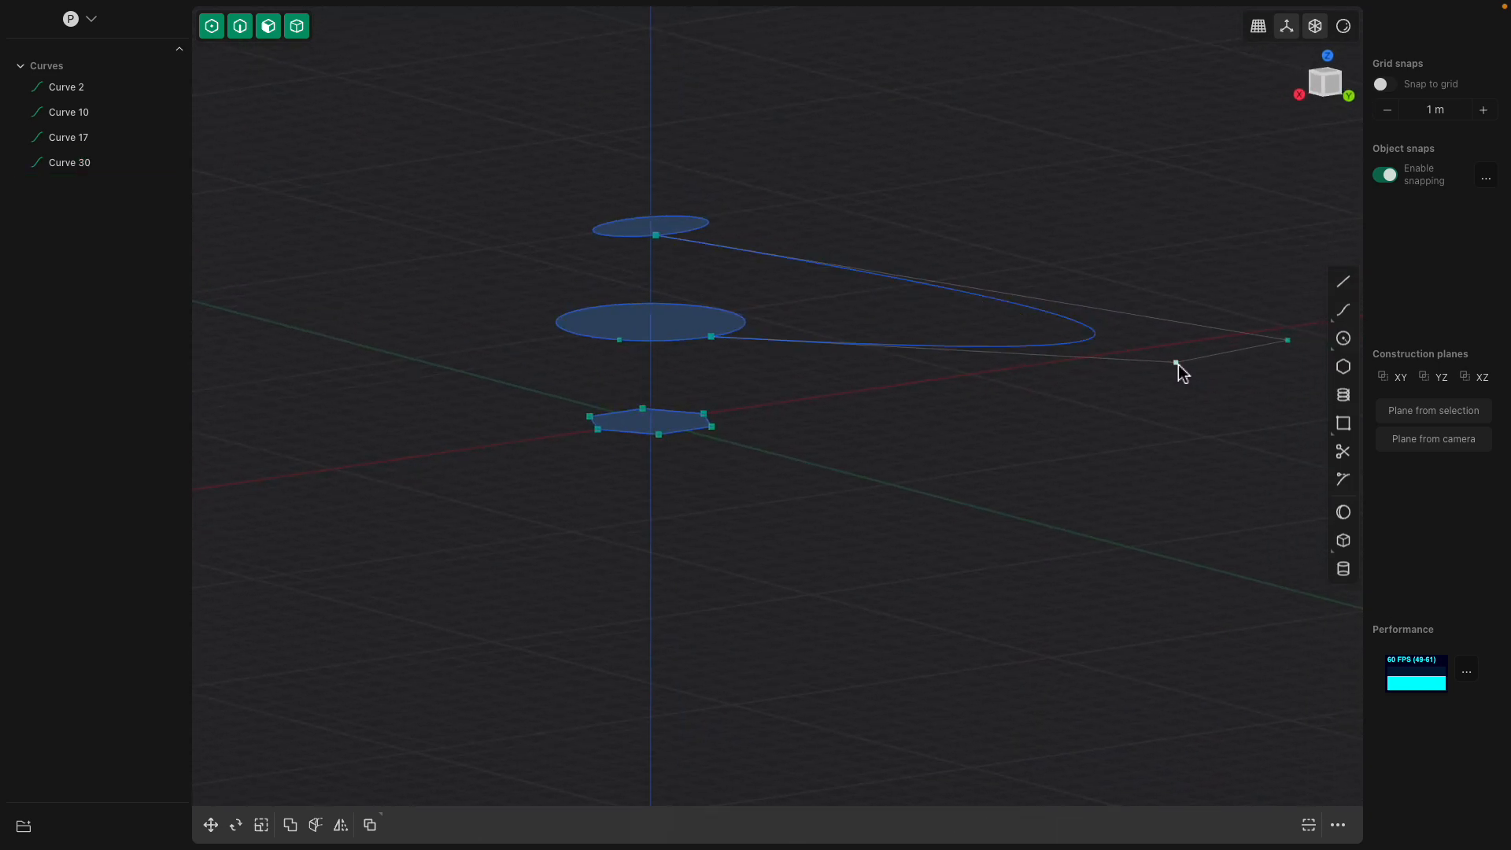
left_click(1289, 343, "shift")
left_click_drag(1233, 358, 793, 297)
middle_click_drag(793, 297, 1137, 331)
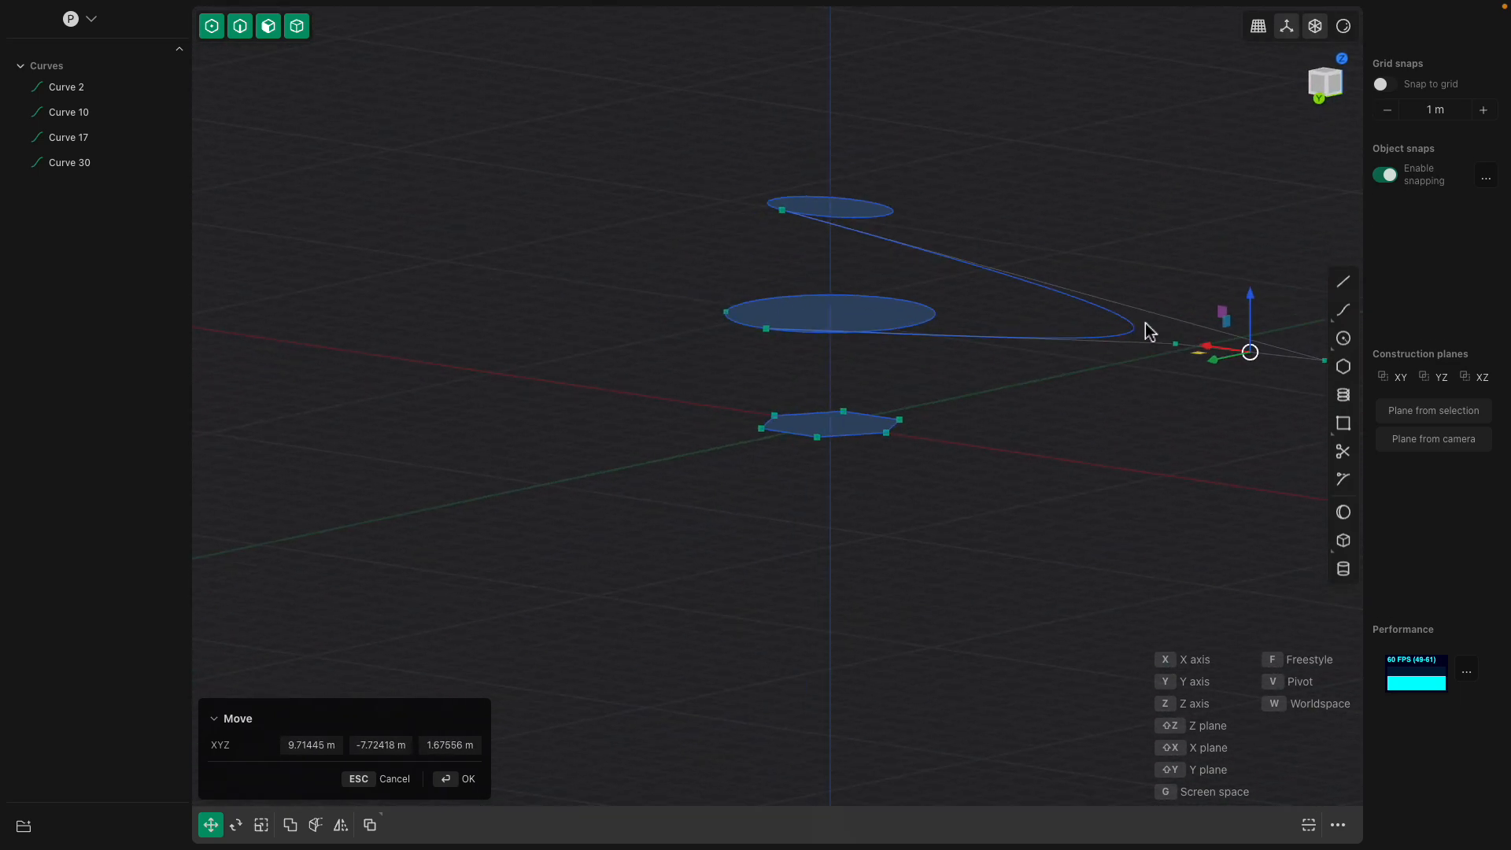
left_click_drag(1259, 362, 918, 290)
middle_click_drag(918, 290, 695, 300)
left_click_drag(671, 297, 758, 320)
middle_click_drag(758, 320, 826, 275)
key("Return")
- Reposition the two middle control points outside the profiles so the curve bulges outward between the ellipse and the circle
left_click_drag(699, 343, 848, 324)
left_click_drag(1000, 323, 857, 249)
middle_click_drag(857, 250, 536, 236)
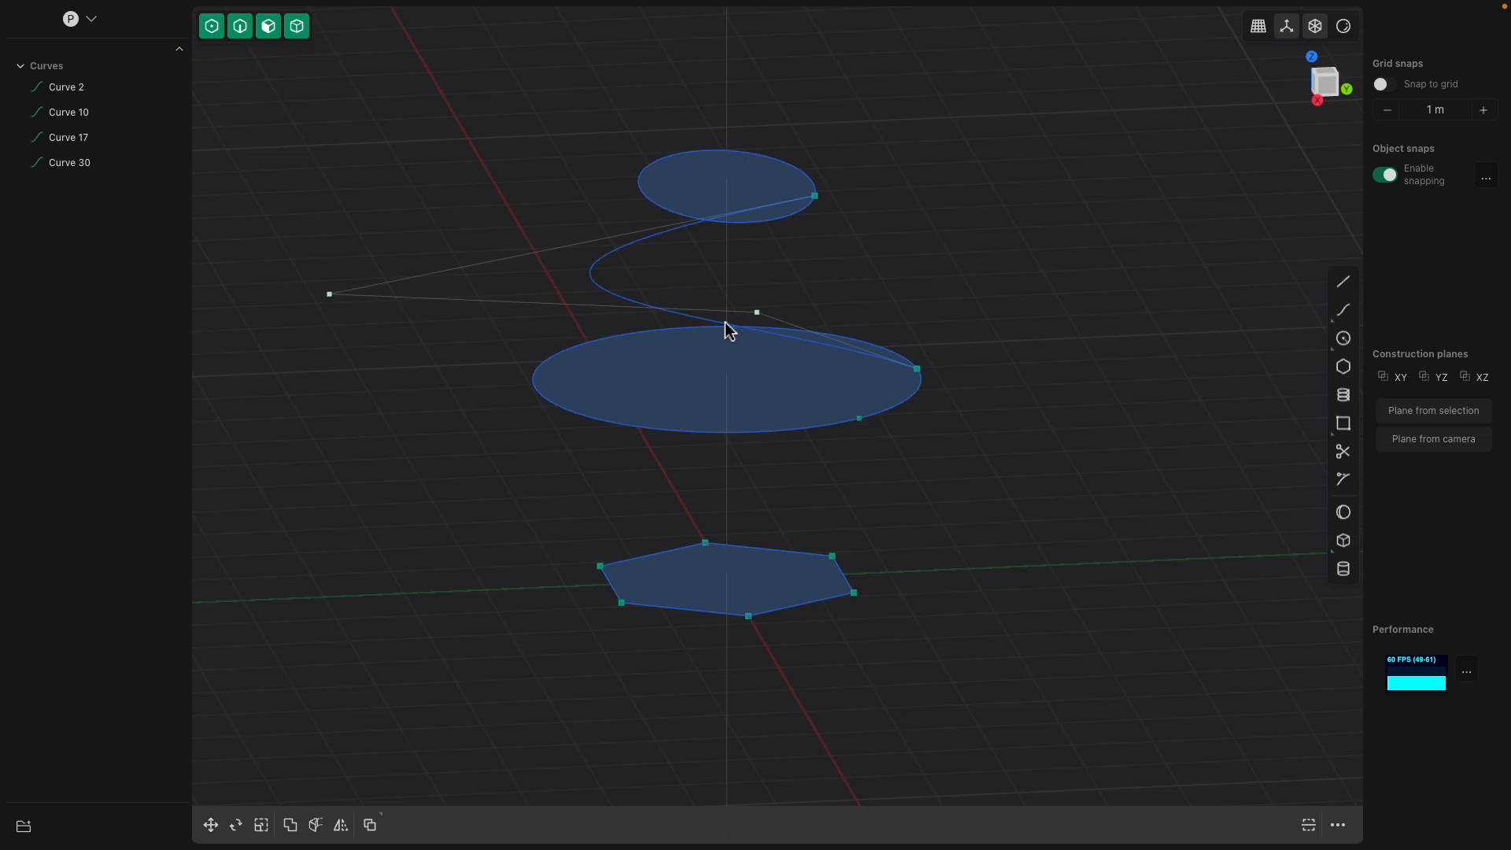
key("g")
left_click_drag(550, 303, 922, 292)
middle_click_drag(922, 292, 843, 243)
key("Return")
- Try a loft between the top ellipse and the middle circle with the side curve as guide
left_click(836, 177)
left_click(904, 344, "shift")
middle_click_drag(904, 344, 872, 245)
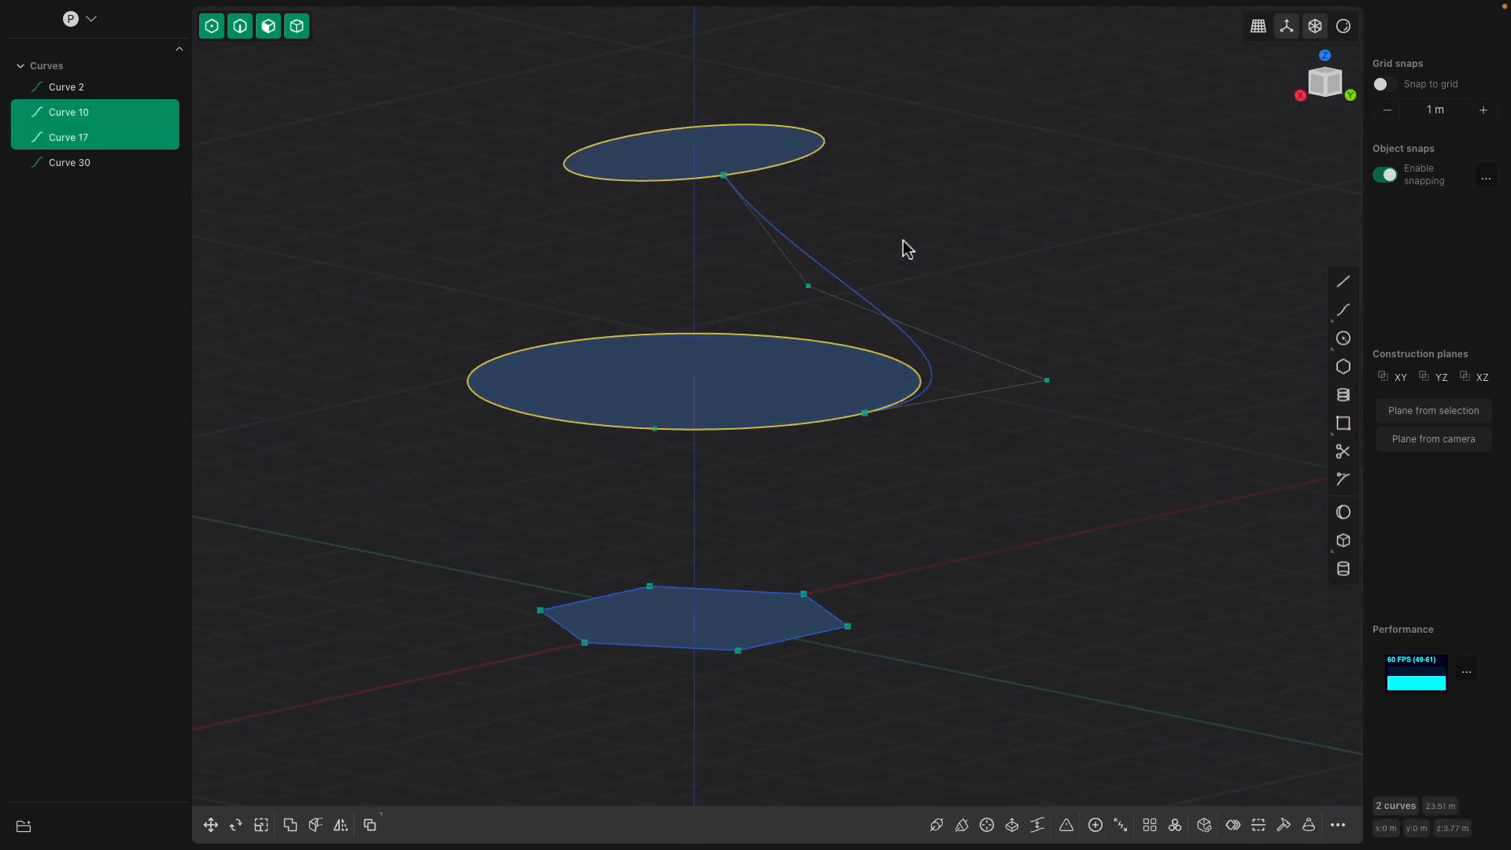
key("l")
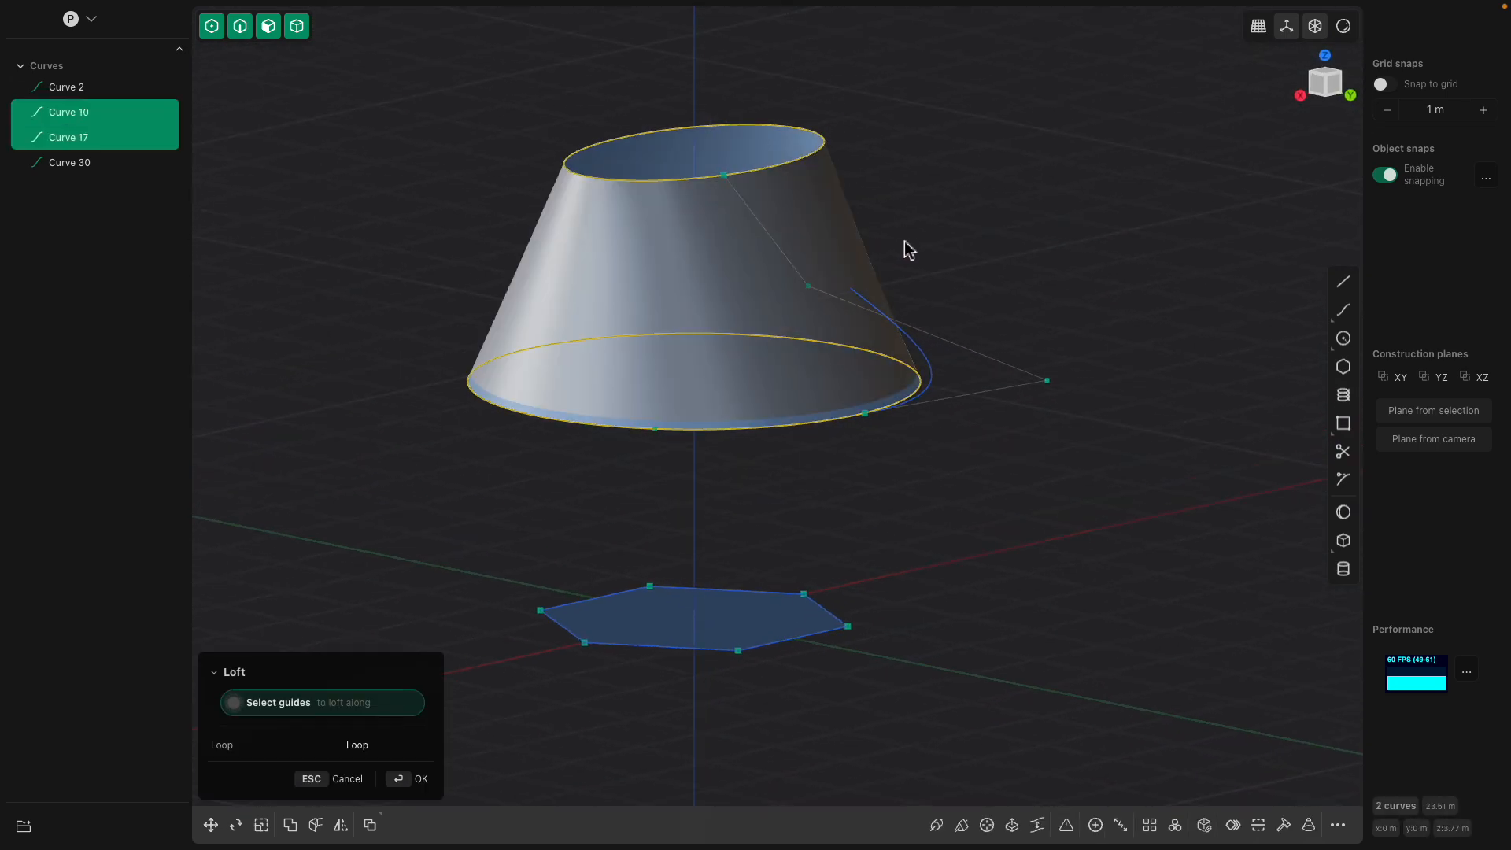
left_click(922, 352)
middle_click_drag(924, 354, 1003, 274)
key("Escape")
key("Escape")
- Move the guide curve's upper control point to just outside the top ellipse, above the lower control point
middle_click_drag(731, 303, 703, 299)
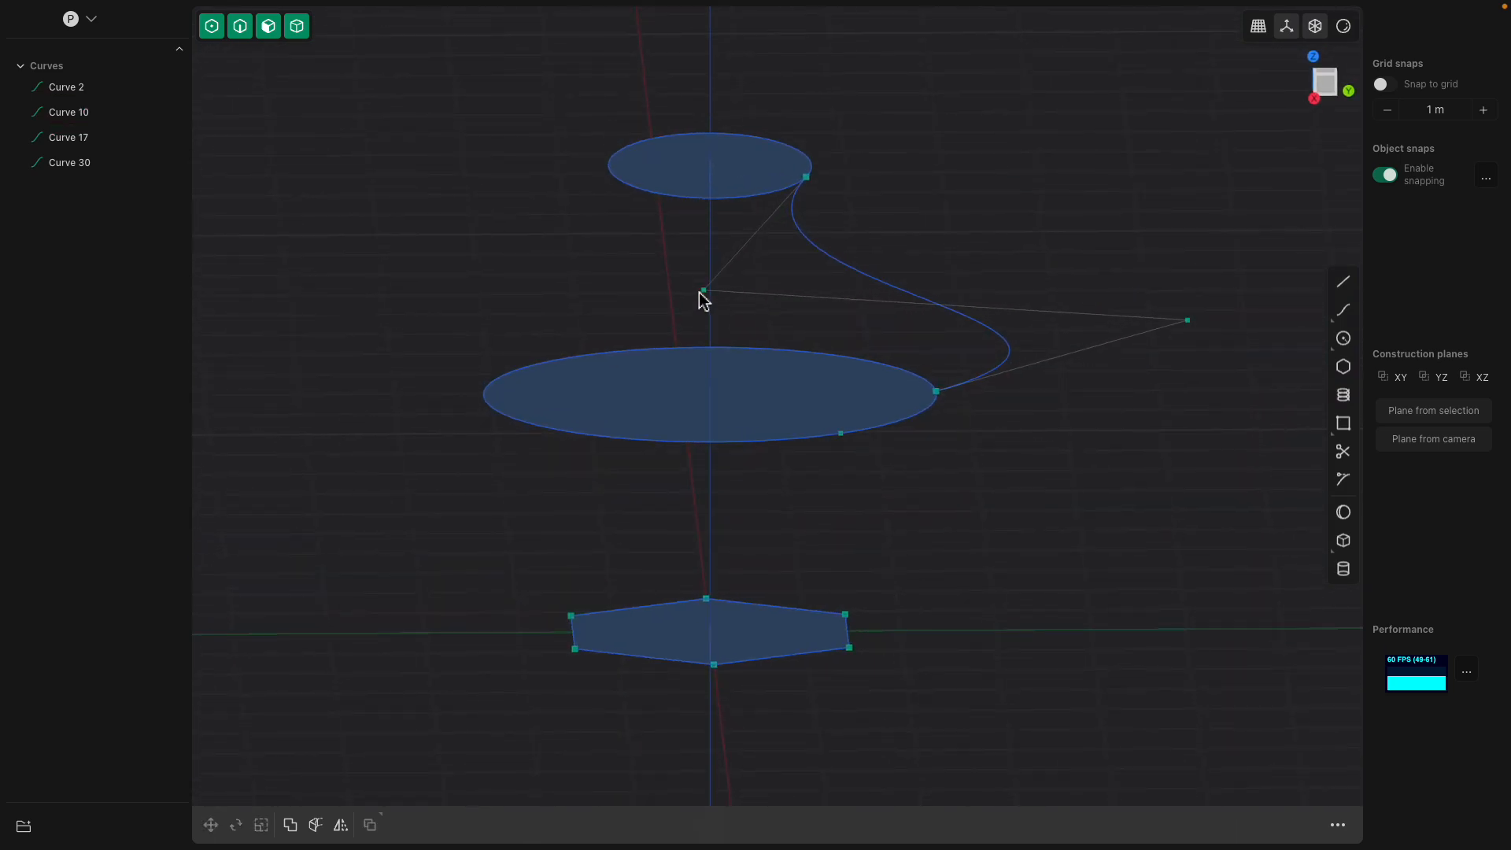
left_click_drag(705, 291, 1102, 283)
middle_click_drag(1103, 283, 742, 398)
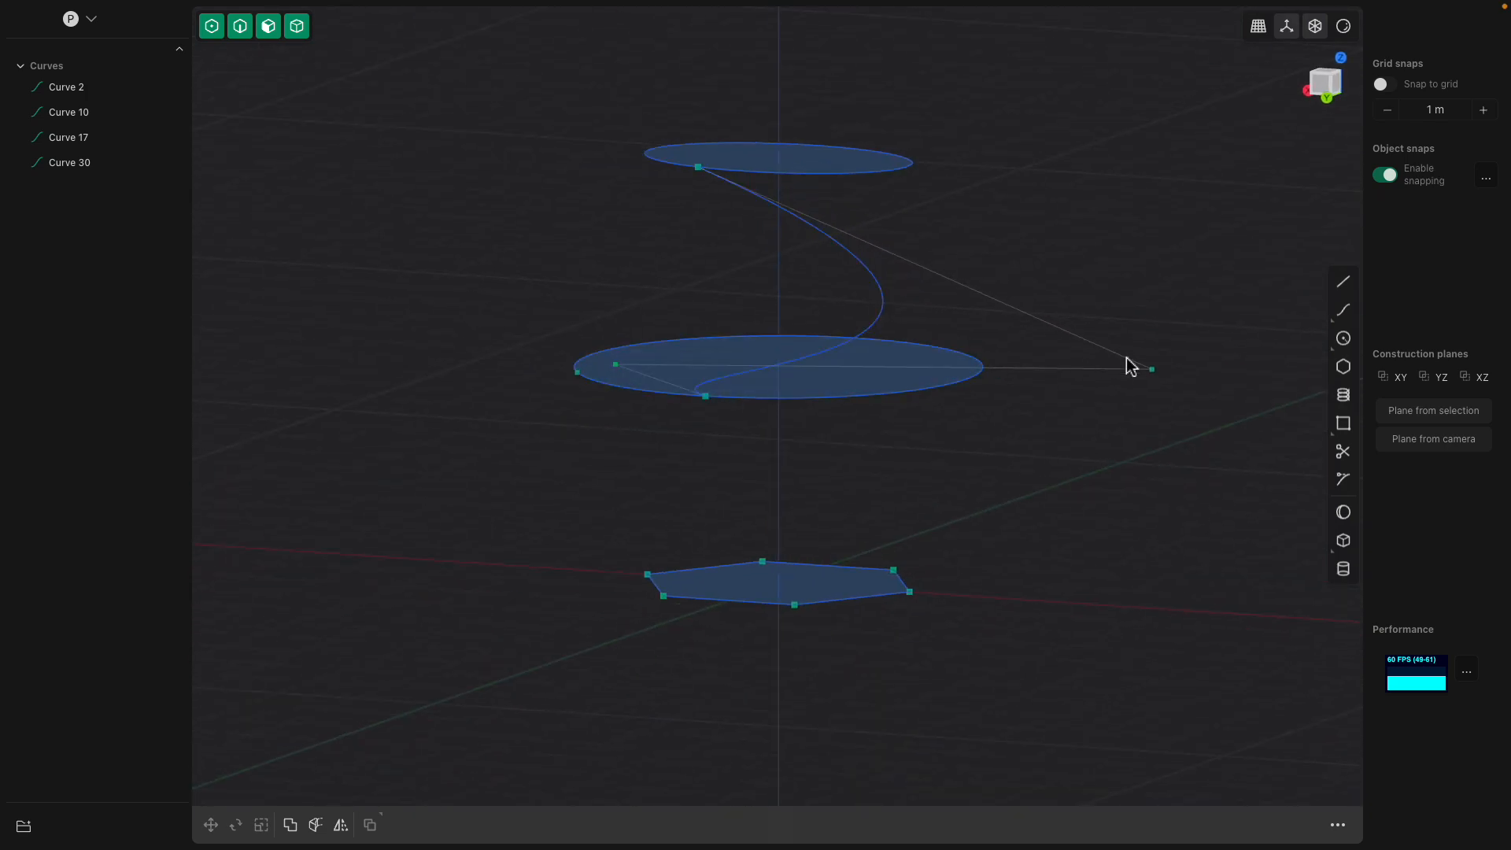
left_click_drag(1152, 370, 763, 263)
middle_click_drag(763, 263, 490, 350)
left_click_drag(422, 333, 934, 236)
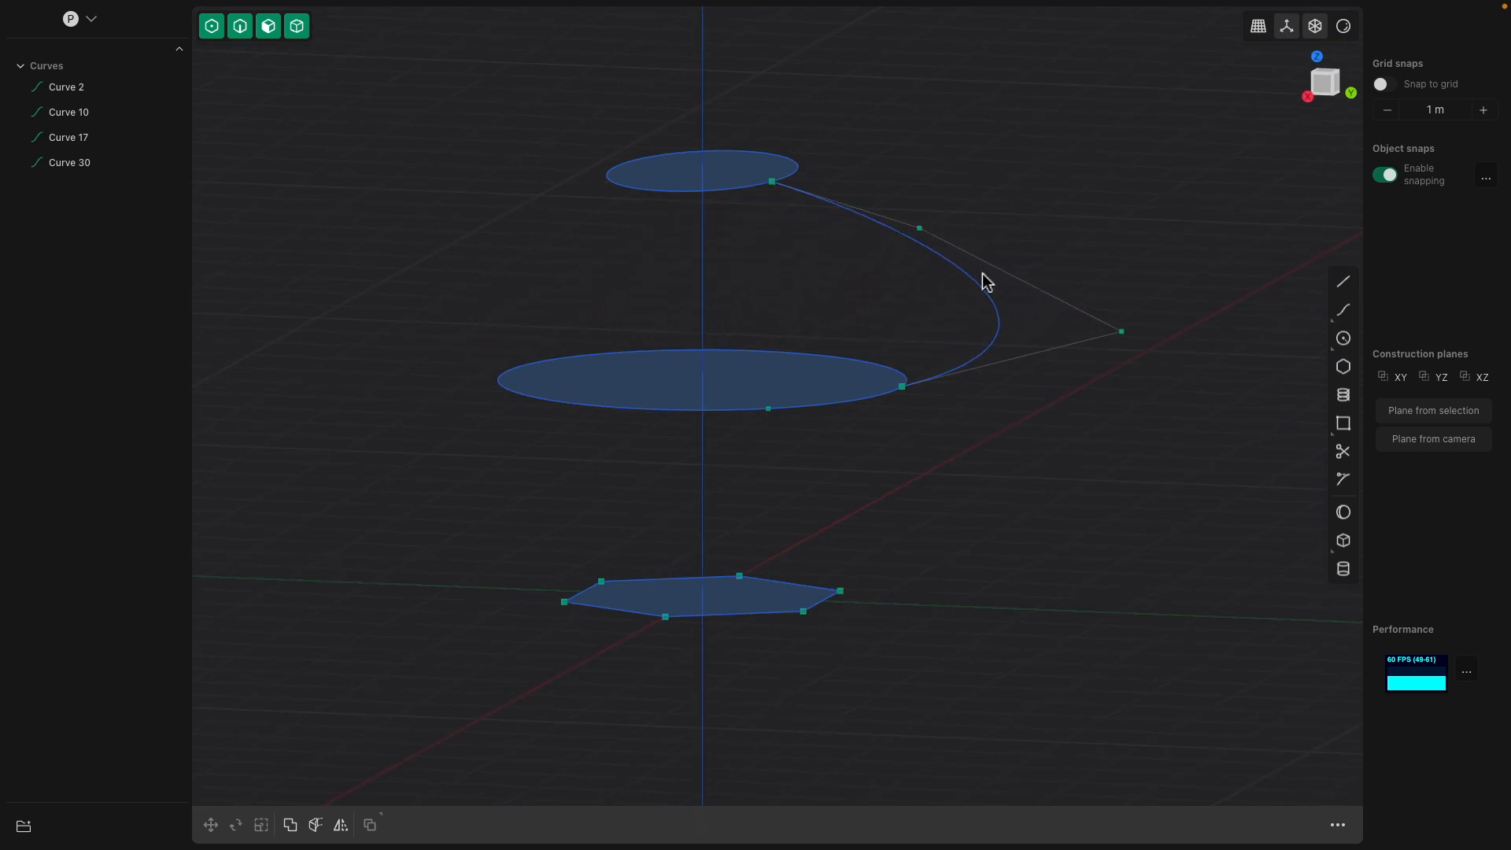
- Pull the guide curve's outlying control points inward, closer to the edge of the middle circle
left_click(1123, 331)
left_click_drag(1123, 332, 933, 326)
middle_click_drag(875, 272, 1170, 283)
left_click_drag(1188, 286, 1088, 297)
middle_click_drag(1094, 288, 1117, 305)
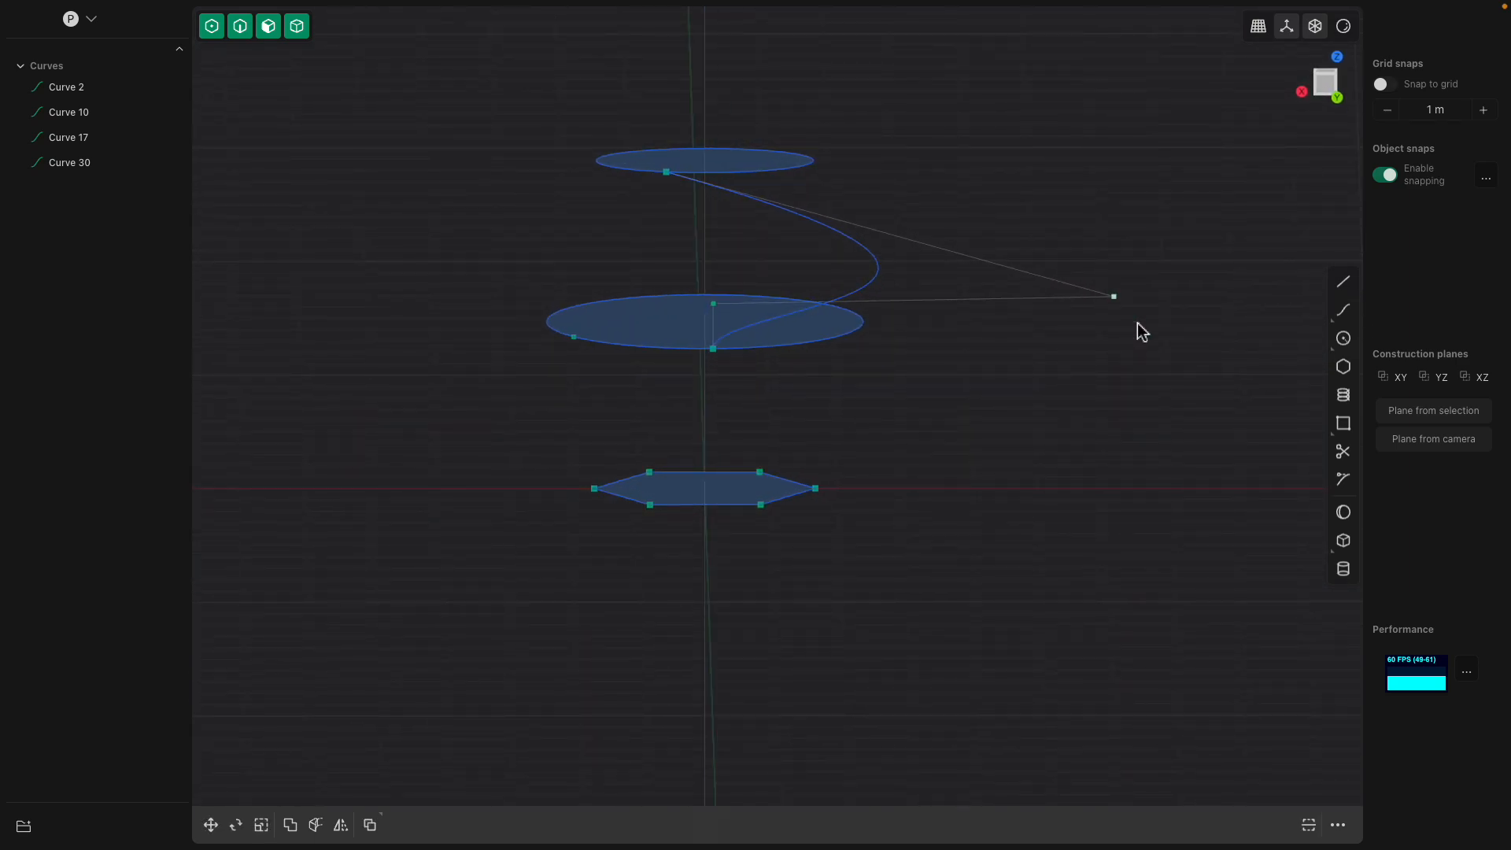
- Move the guide curve's upper control point along the X axis and adjust it so the curve runs close to both profiles
key("g")
key("x")
middle_click_drag(743, 246, 884, 349)
left_click_drag(883, 346, 867, 390)
middle_click_drag(868, 390, 920, 259)
left_click(987, 267)
scroll(919, 303, "up", 3)
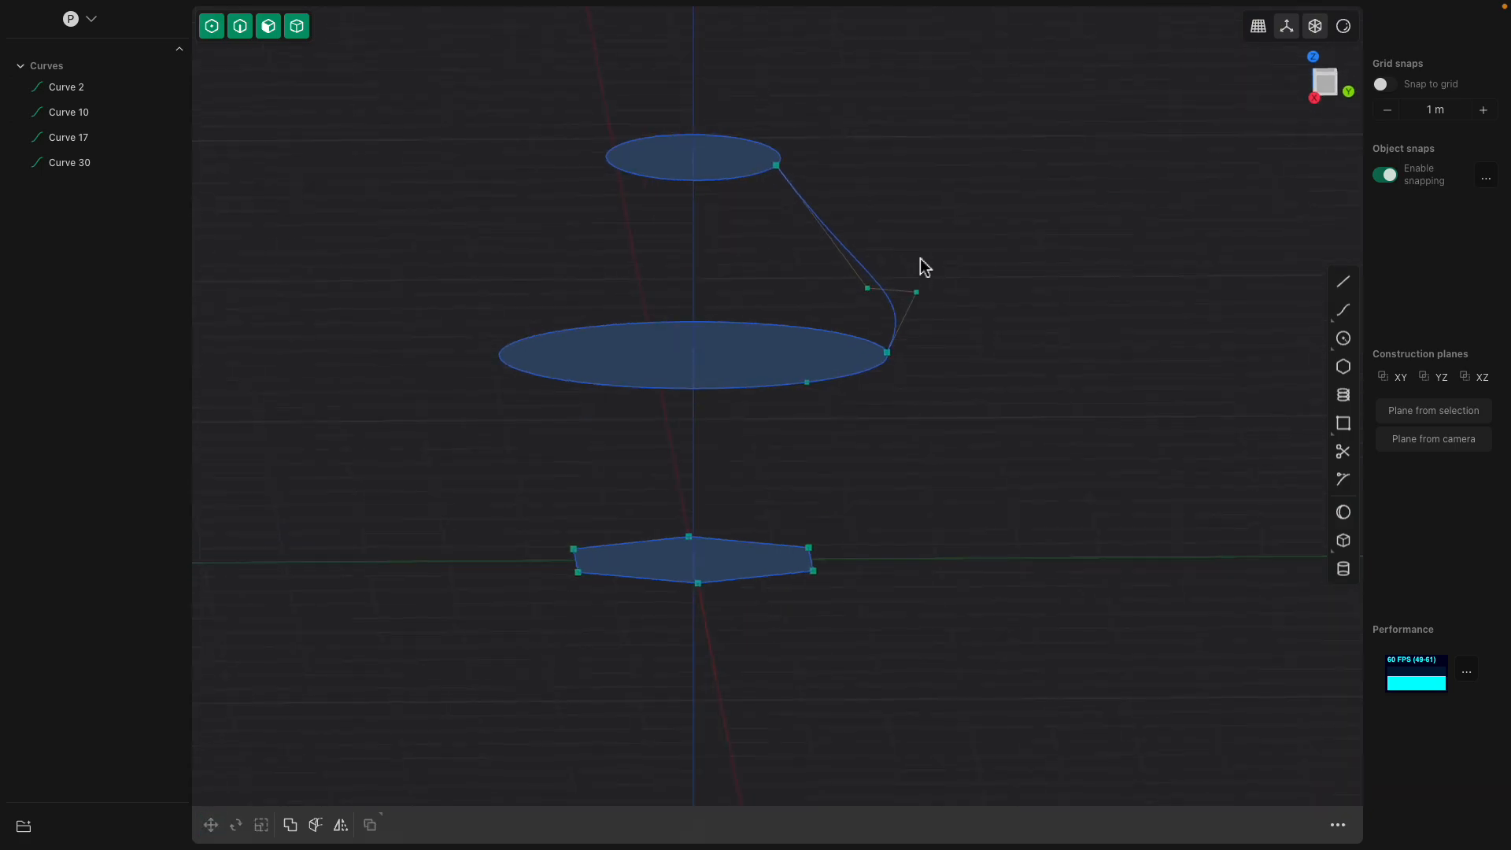
- Try lofting the top ellipse and the middle circle again along the reshaped guide curve
left_click(754, 186)
left_click(816, 336, "shift")
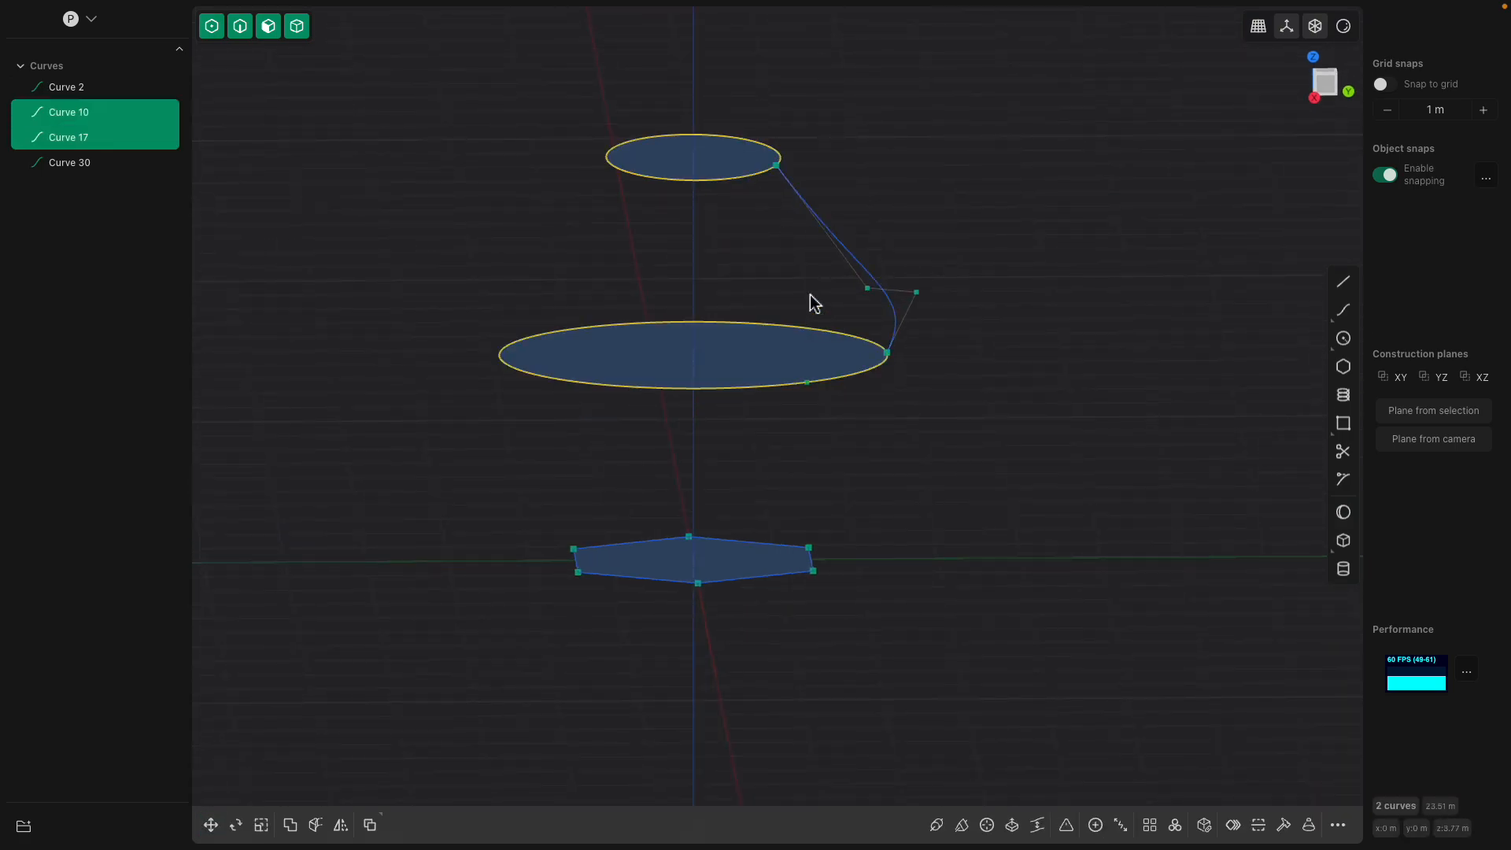
key("l")
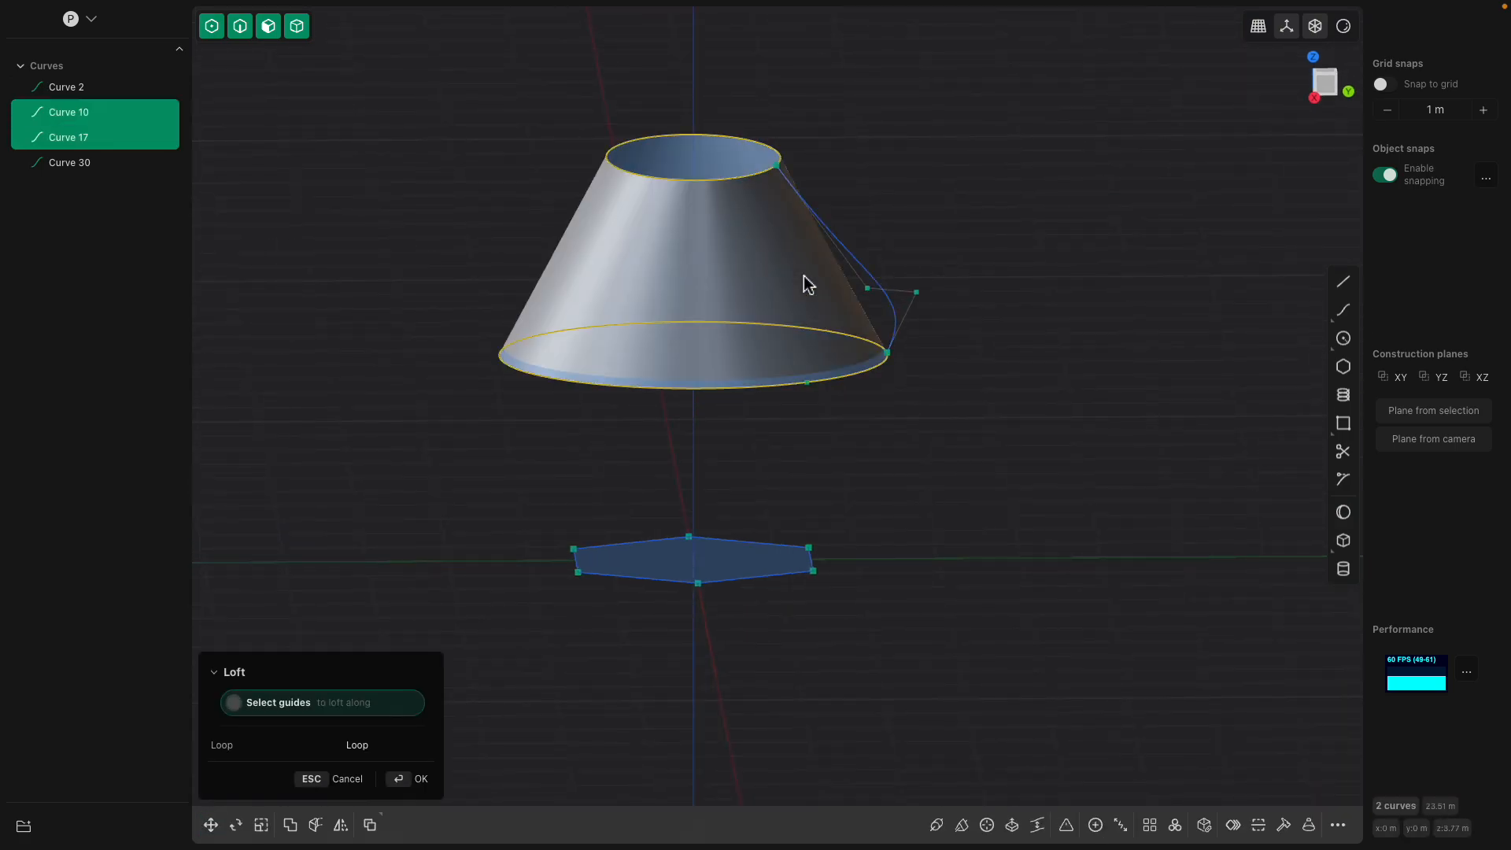
left_click(862, 261)
key("Escape")
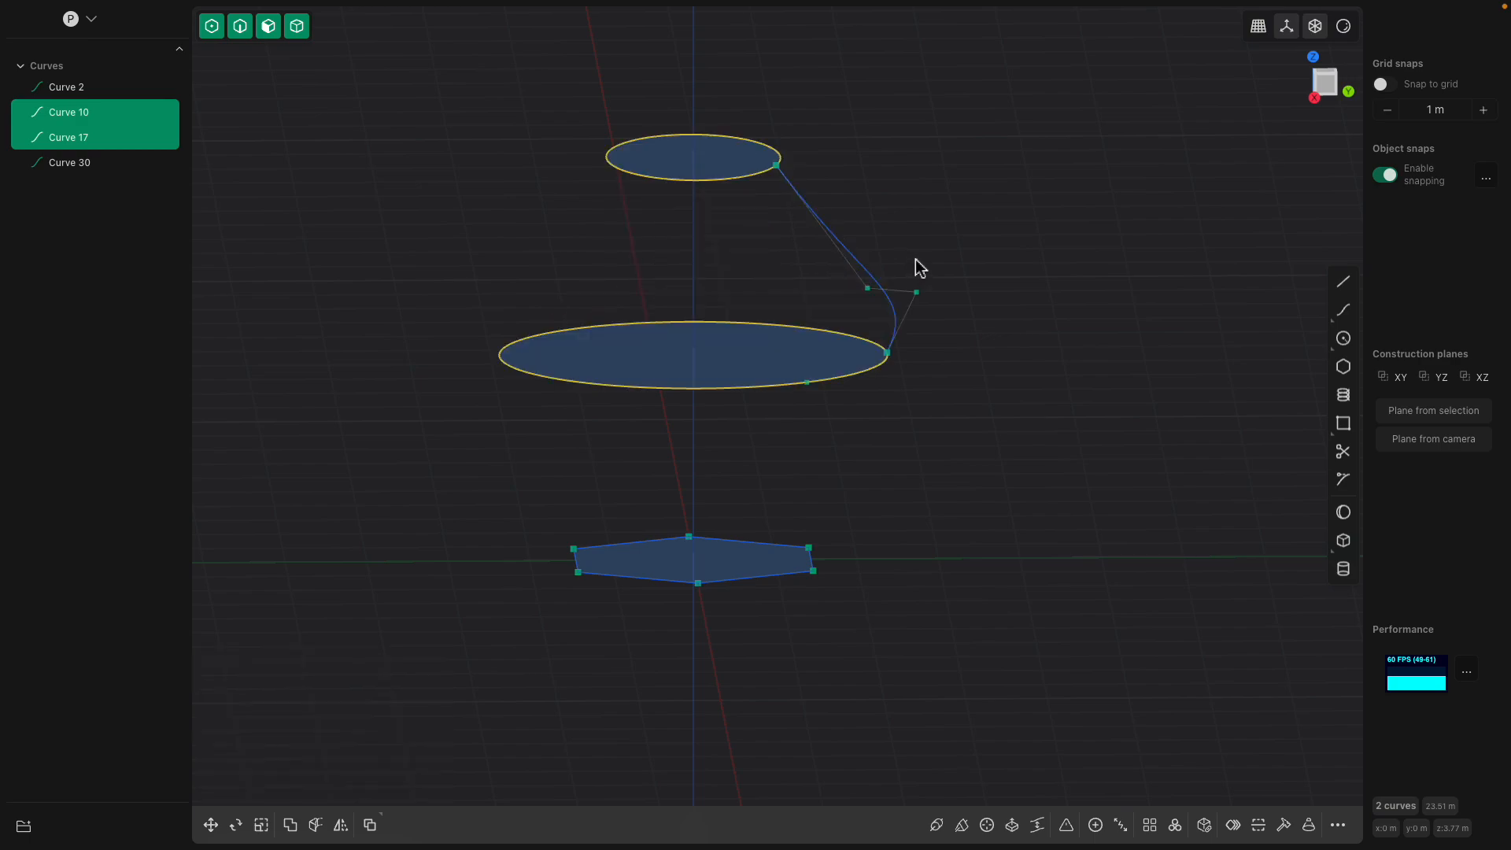
- Try a loft through the ellipse, circle and hexagon using the short side curve as guide
left_click(786, 226)
left_click(763, 185)
left_click(837, 339, "shift")
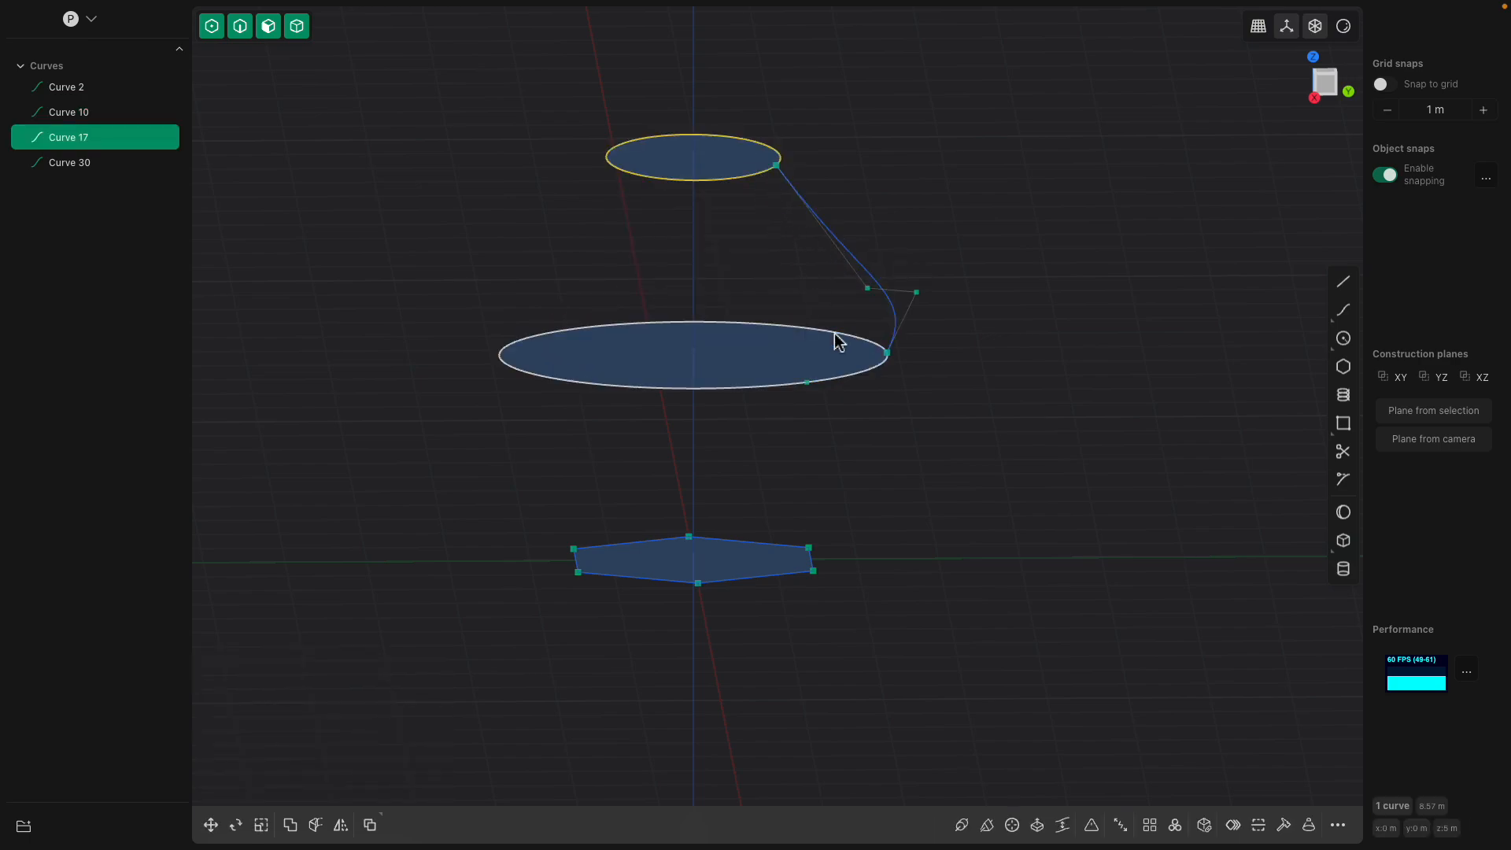
left_click(811, 551, "shift")
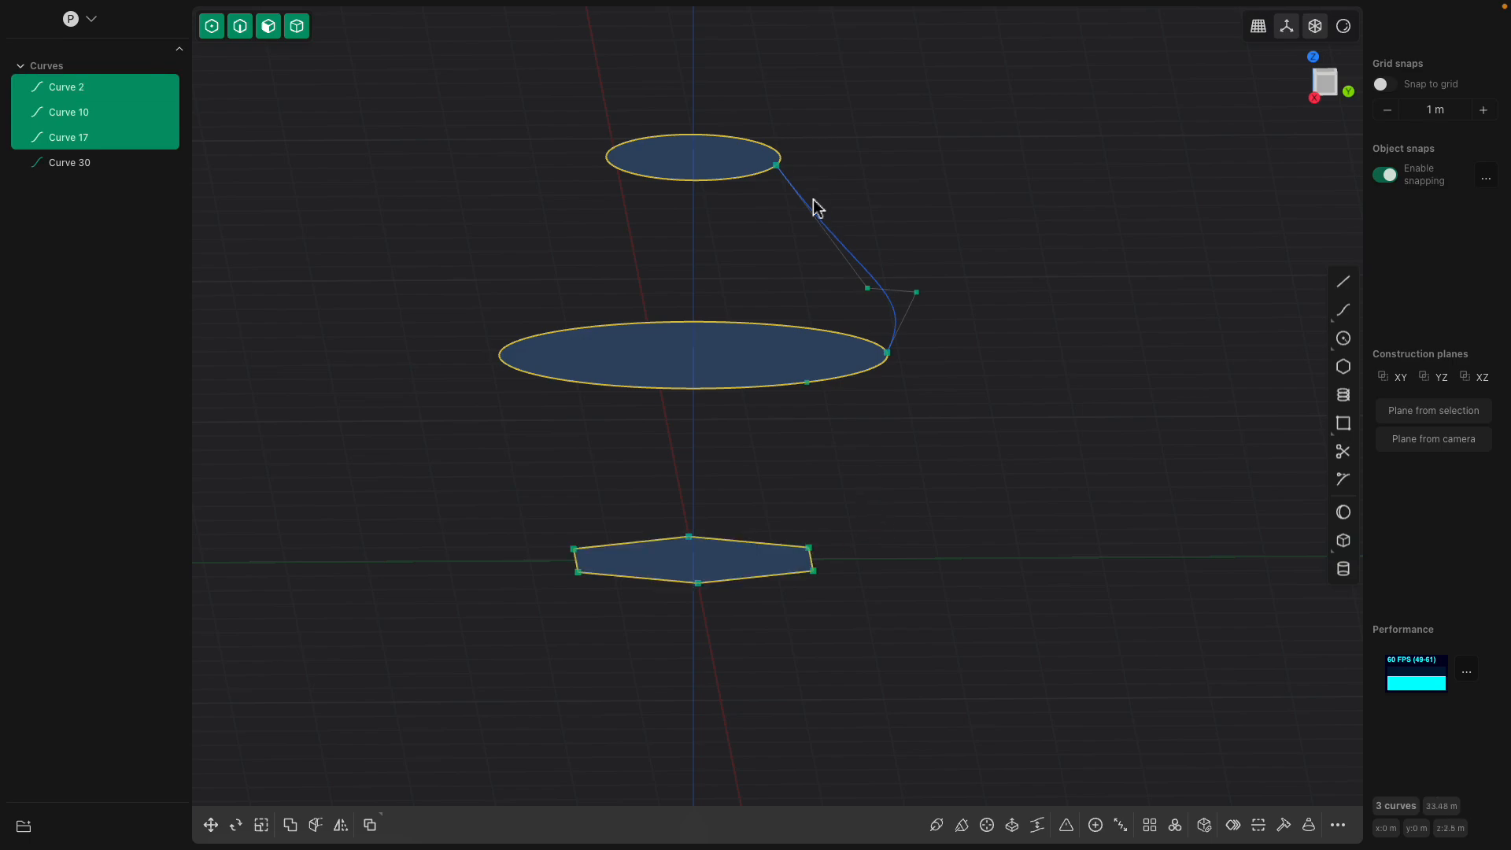
key("l")
left_click(897, 319)
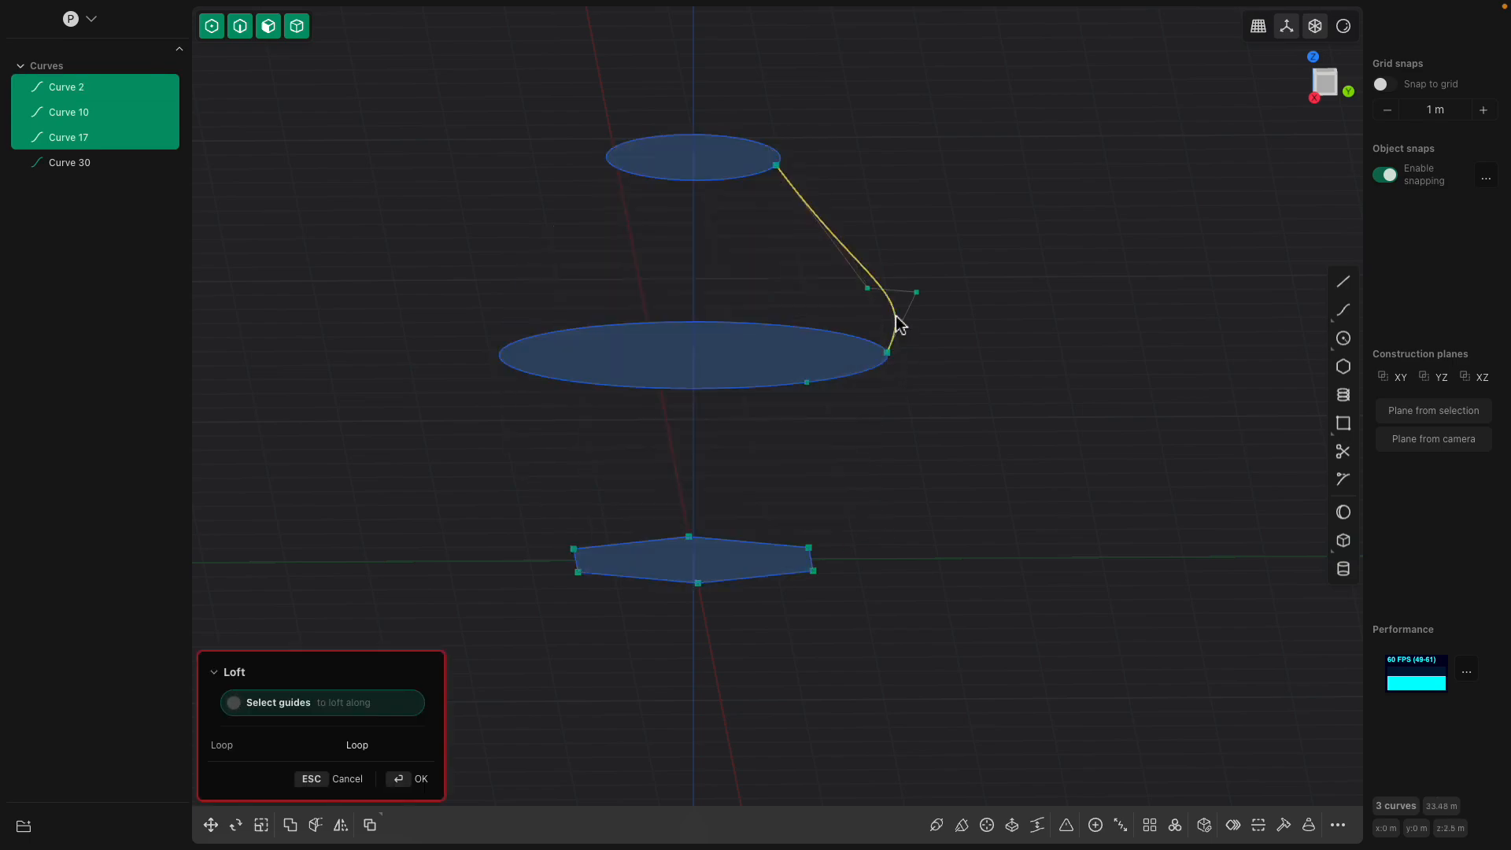
key("Escape")
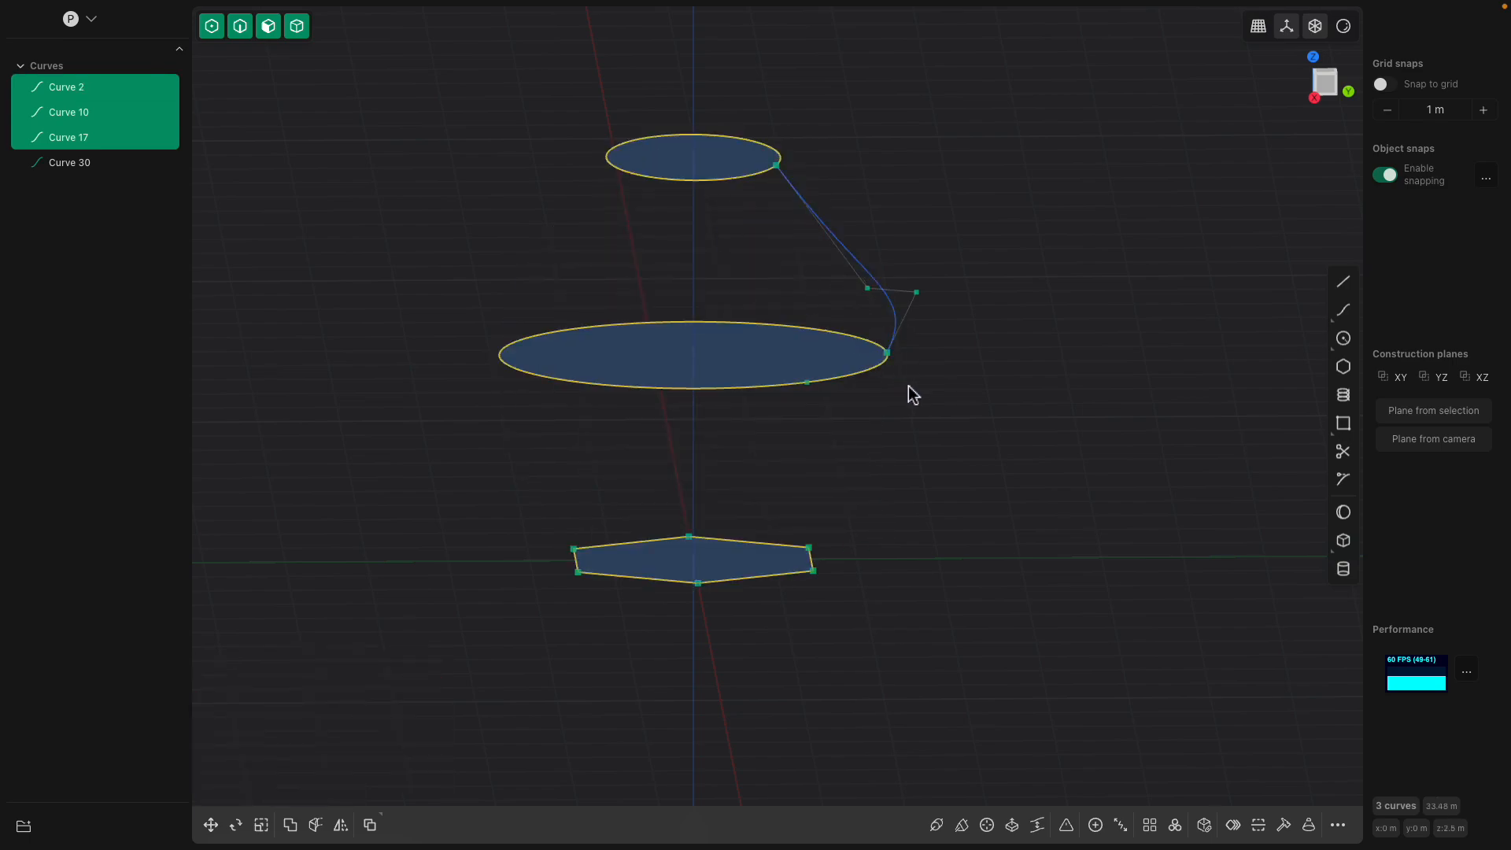
key("Escape")
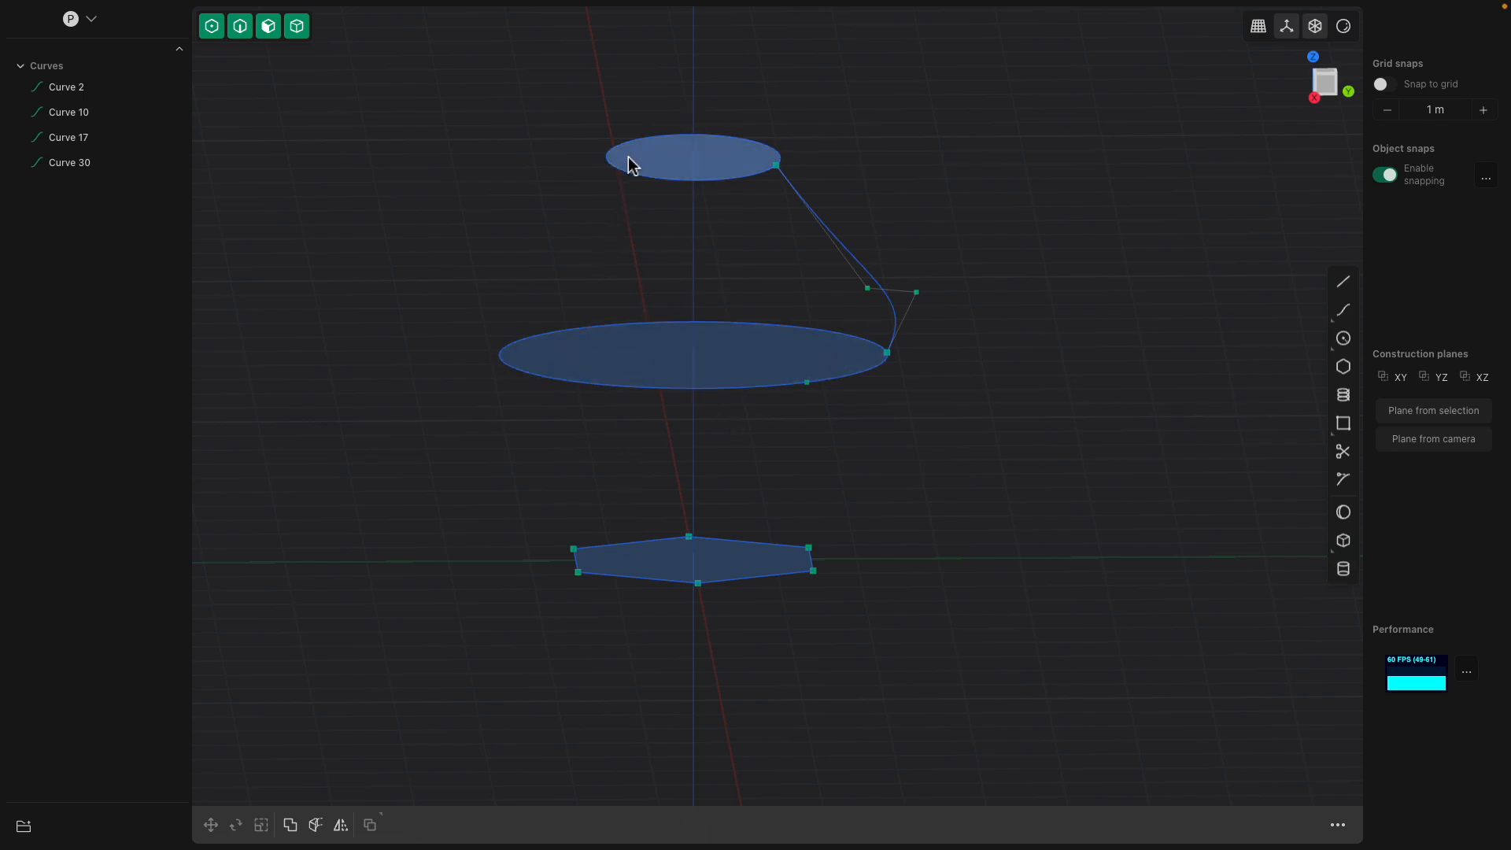
left_click(1343, 309)
left_click(572, 210)
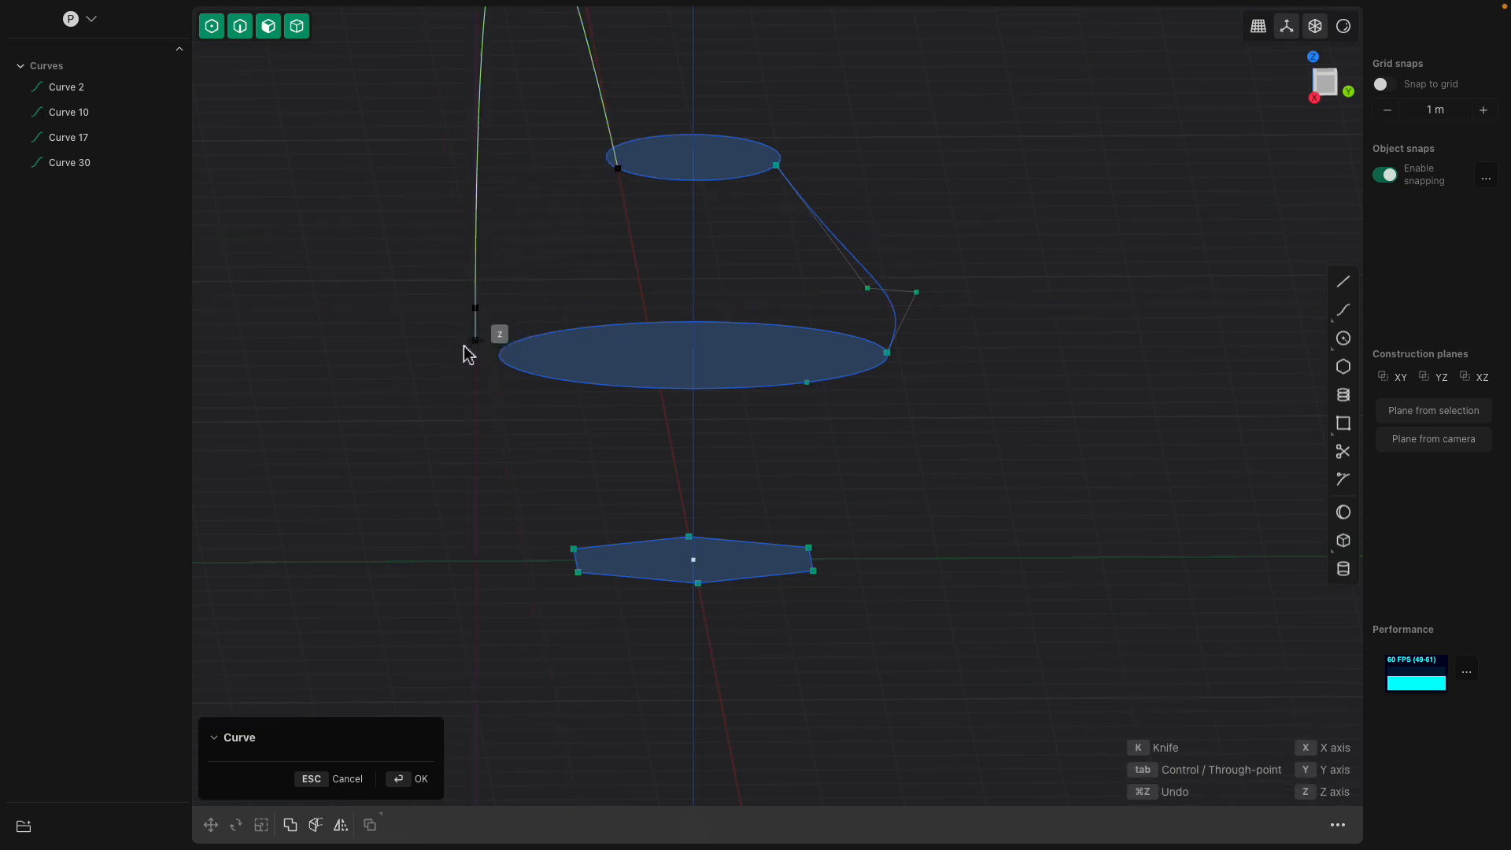
key("Escape")
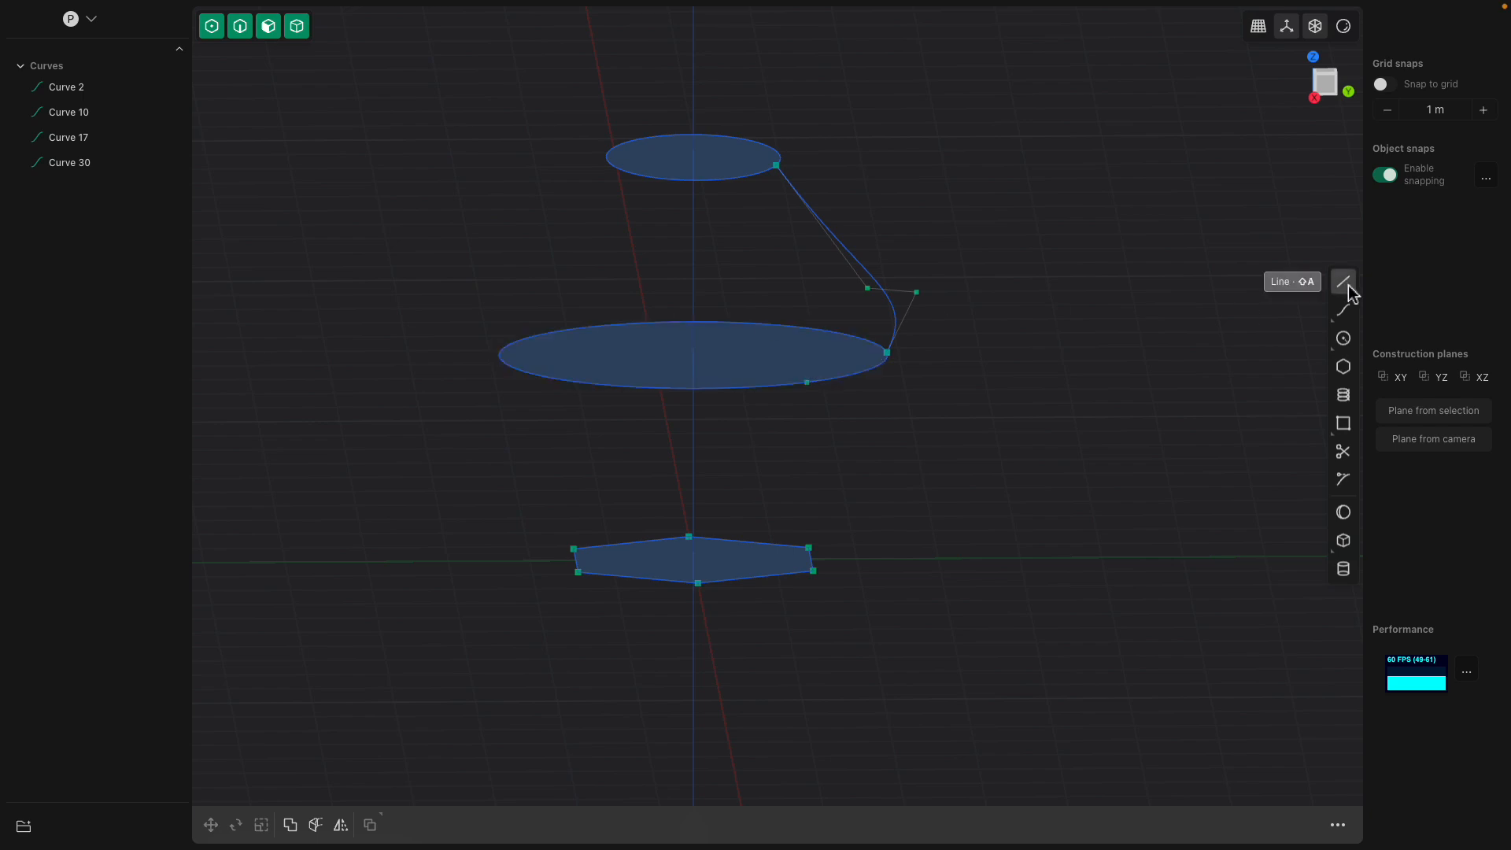
- Draw a three-segment line from the top ellipse's edge through two outer points down to the nearest hexagon corner
left_click(1344, 284)
left_click(621, 169)
left_click(452, 252)
left_click(429, 402)
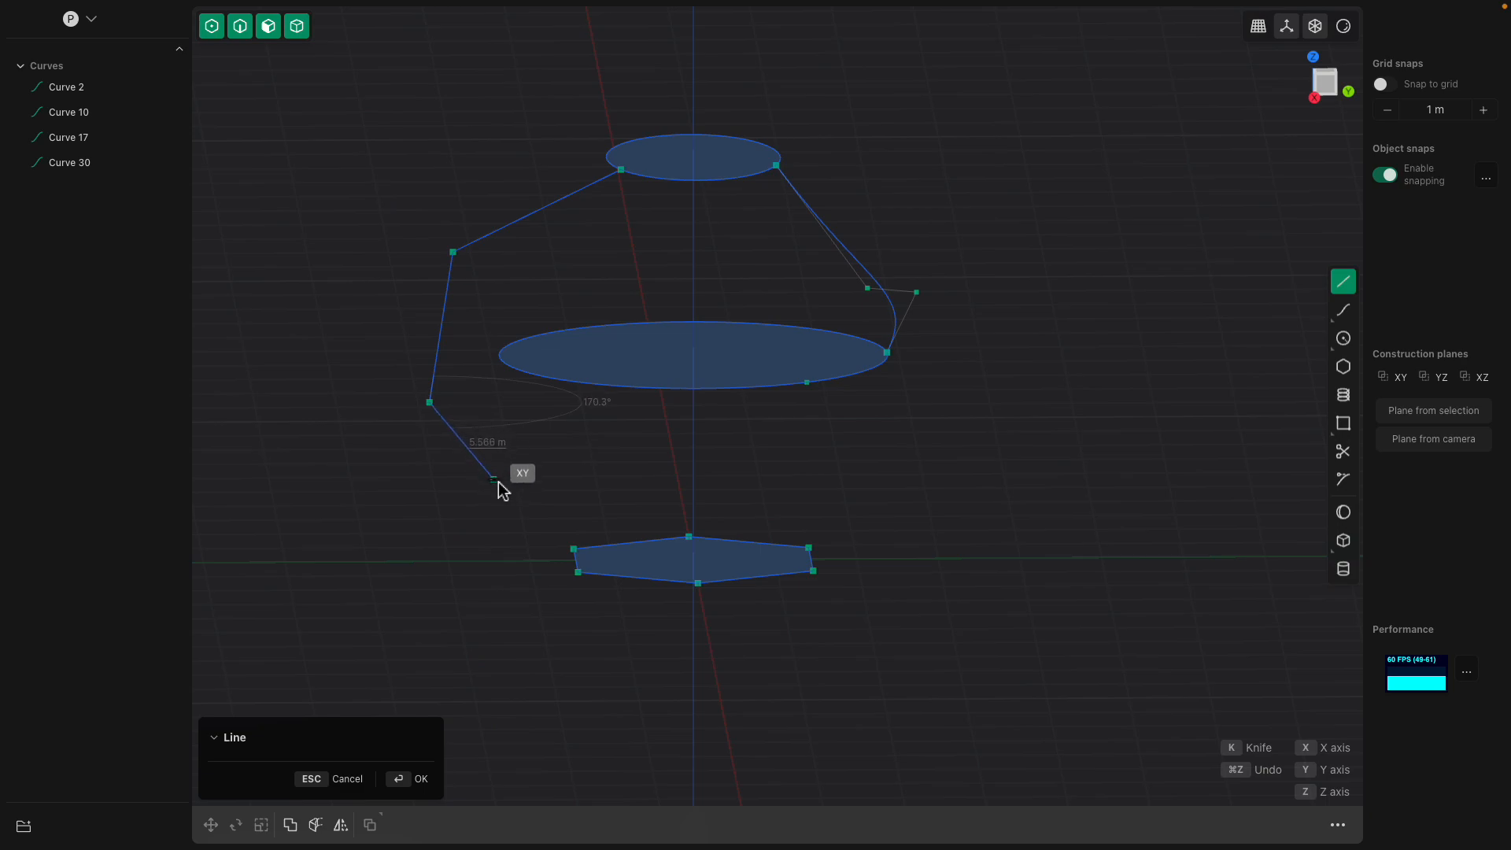
left_click(573, 548)
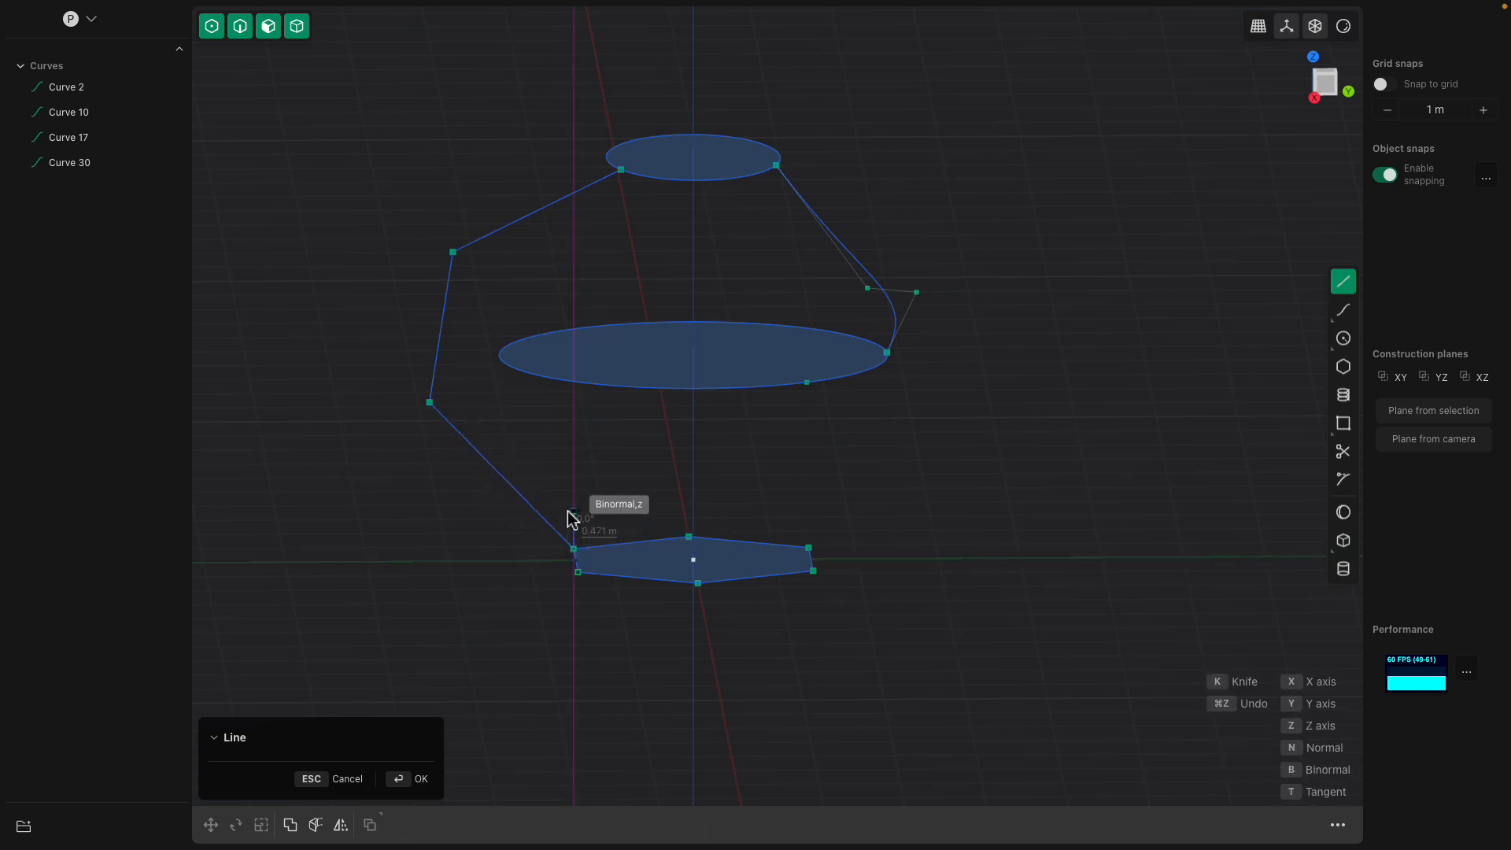
key("Return")
middle_click_drag(572, 515, 448, 366)
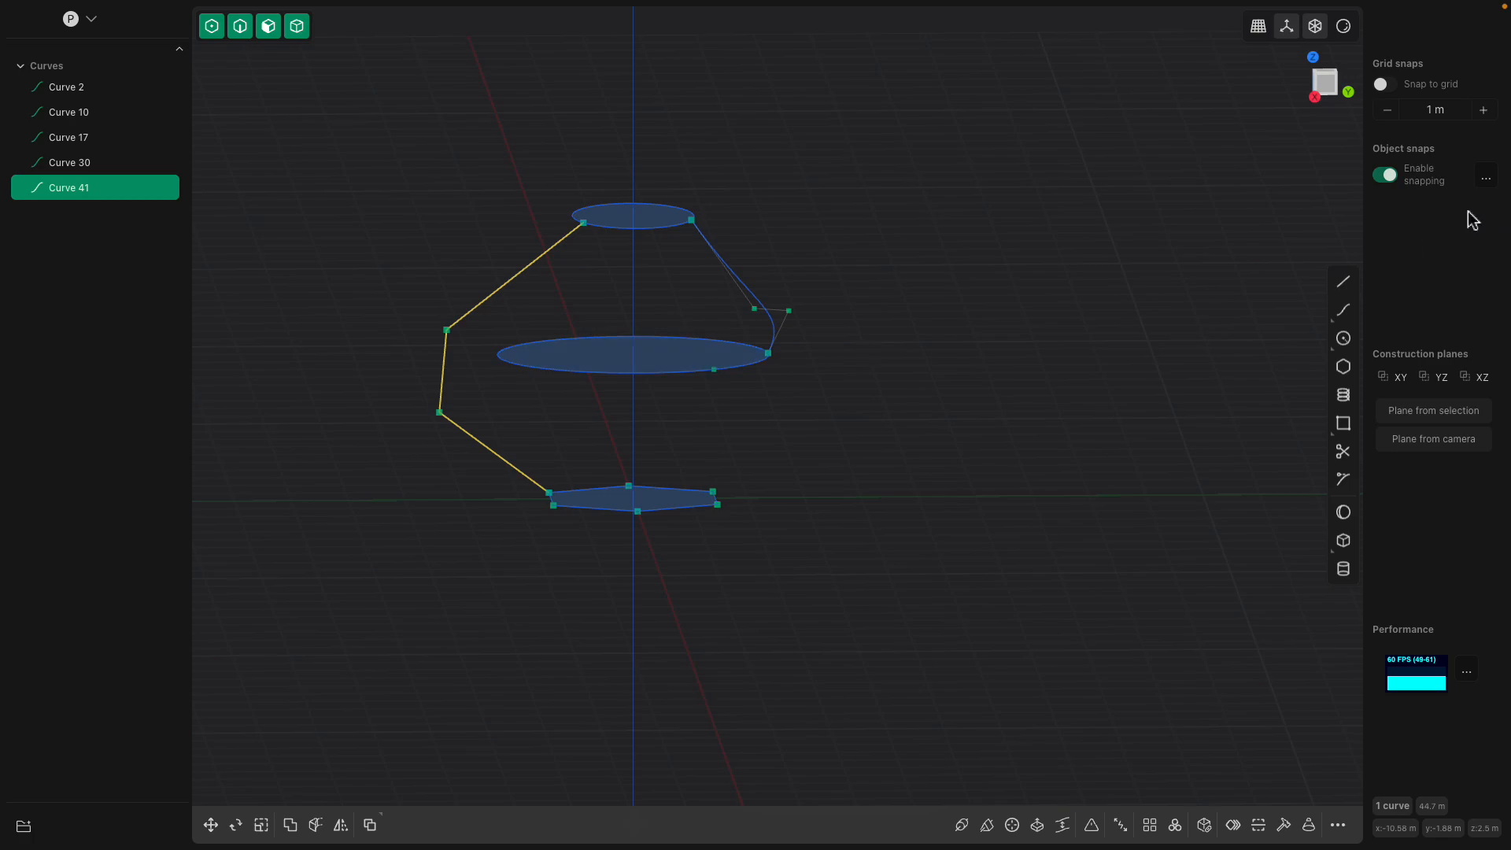
left_click(1389, 176)
left_click(1391, 178)
- Move the polyline's two outer vertices about 9.6 m along the X axis toward the profiles
middle_click_drag(866, 362, 516, 292)
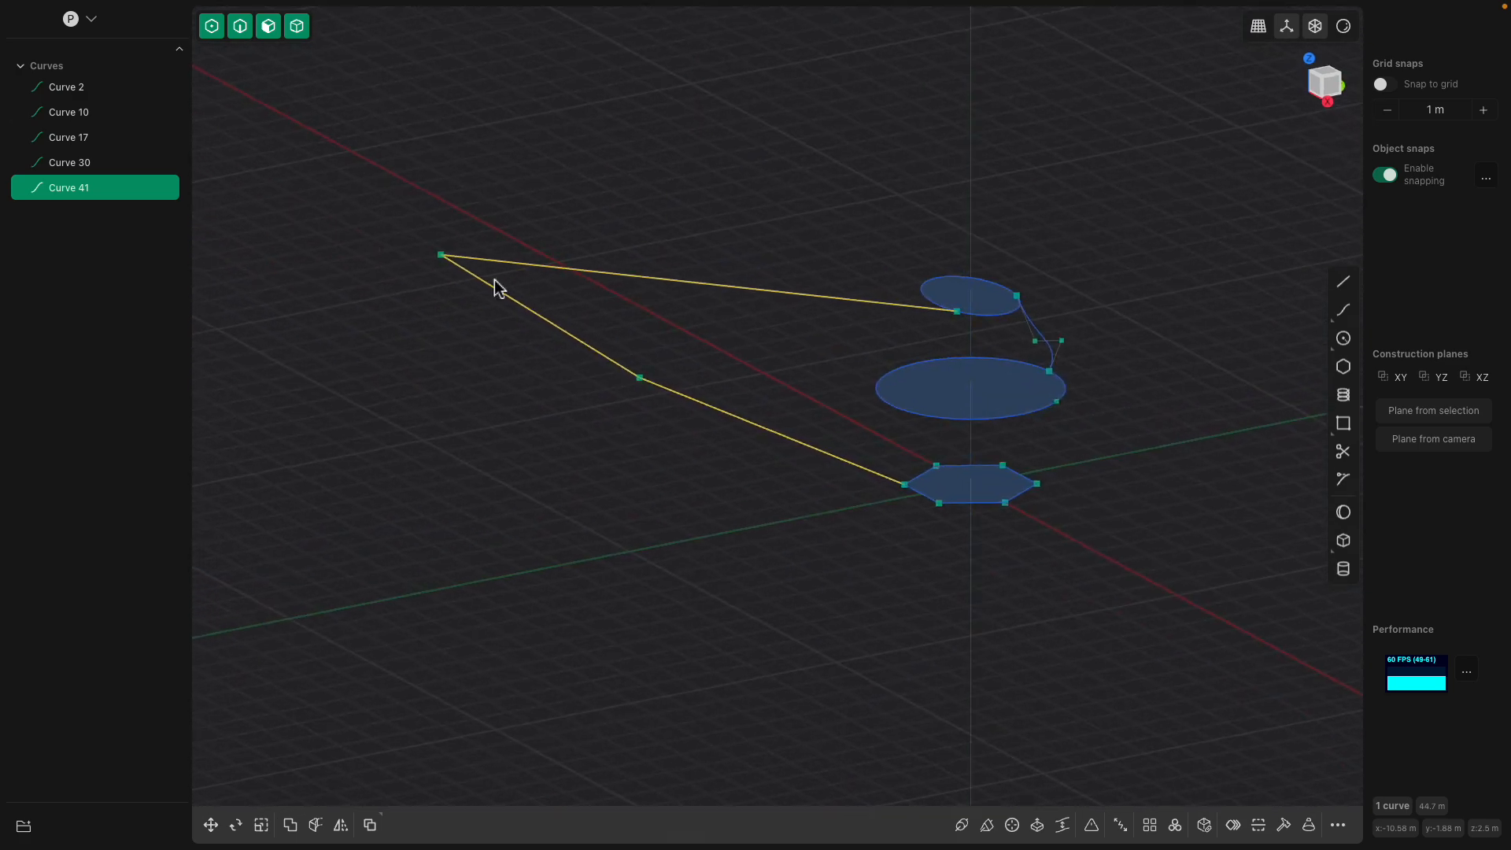
left_click(441, 255)
left_click(641, 379, "shift")
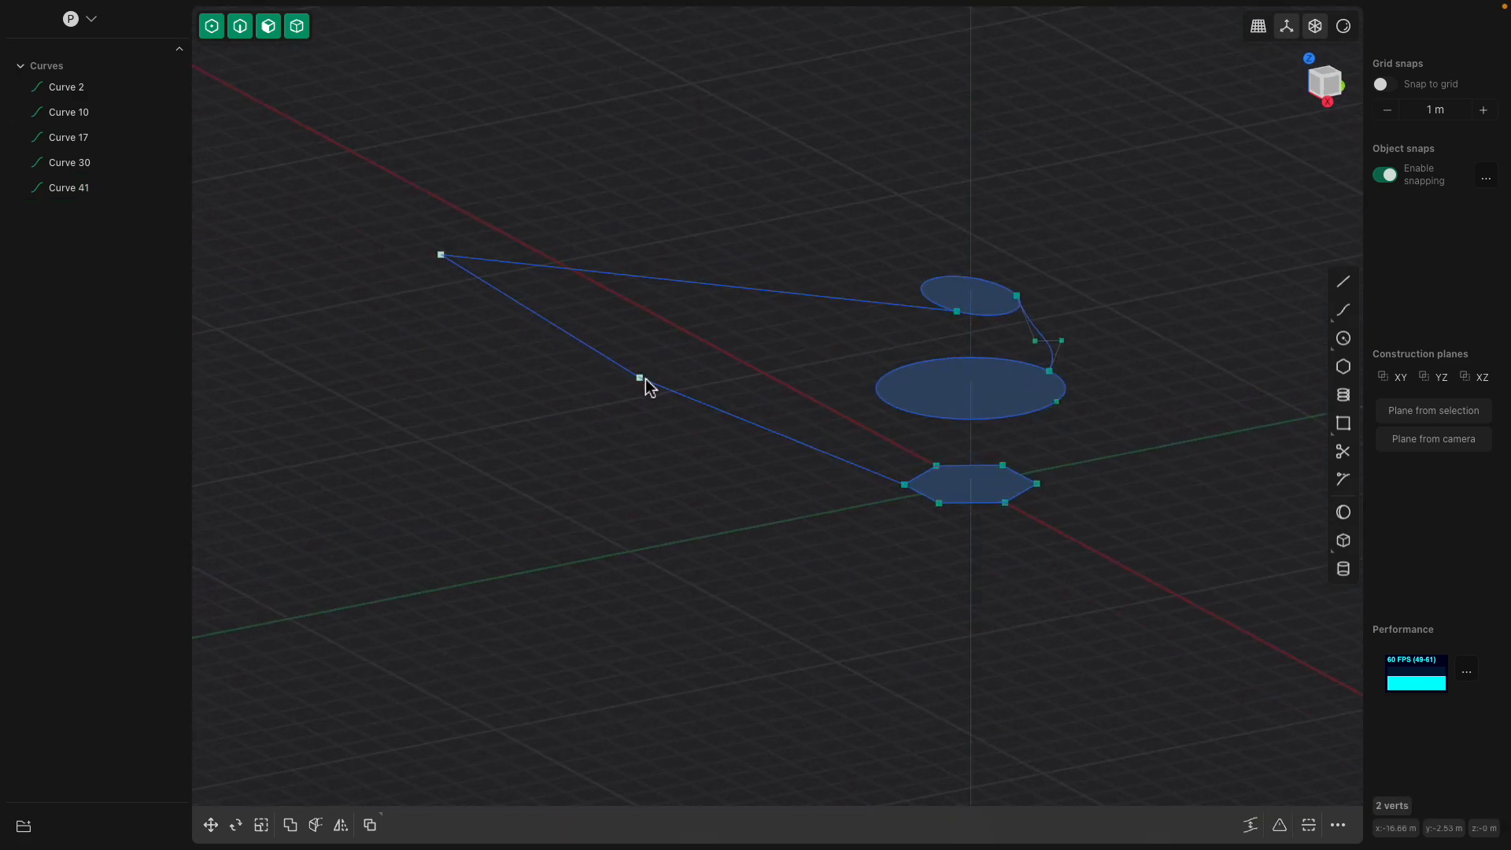
key("g")
left_click_drag(587, 336, 643, 368)
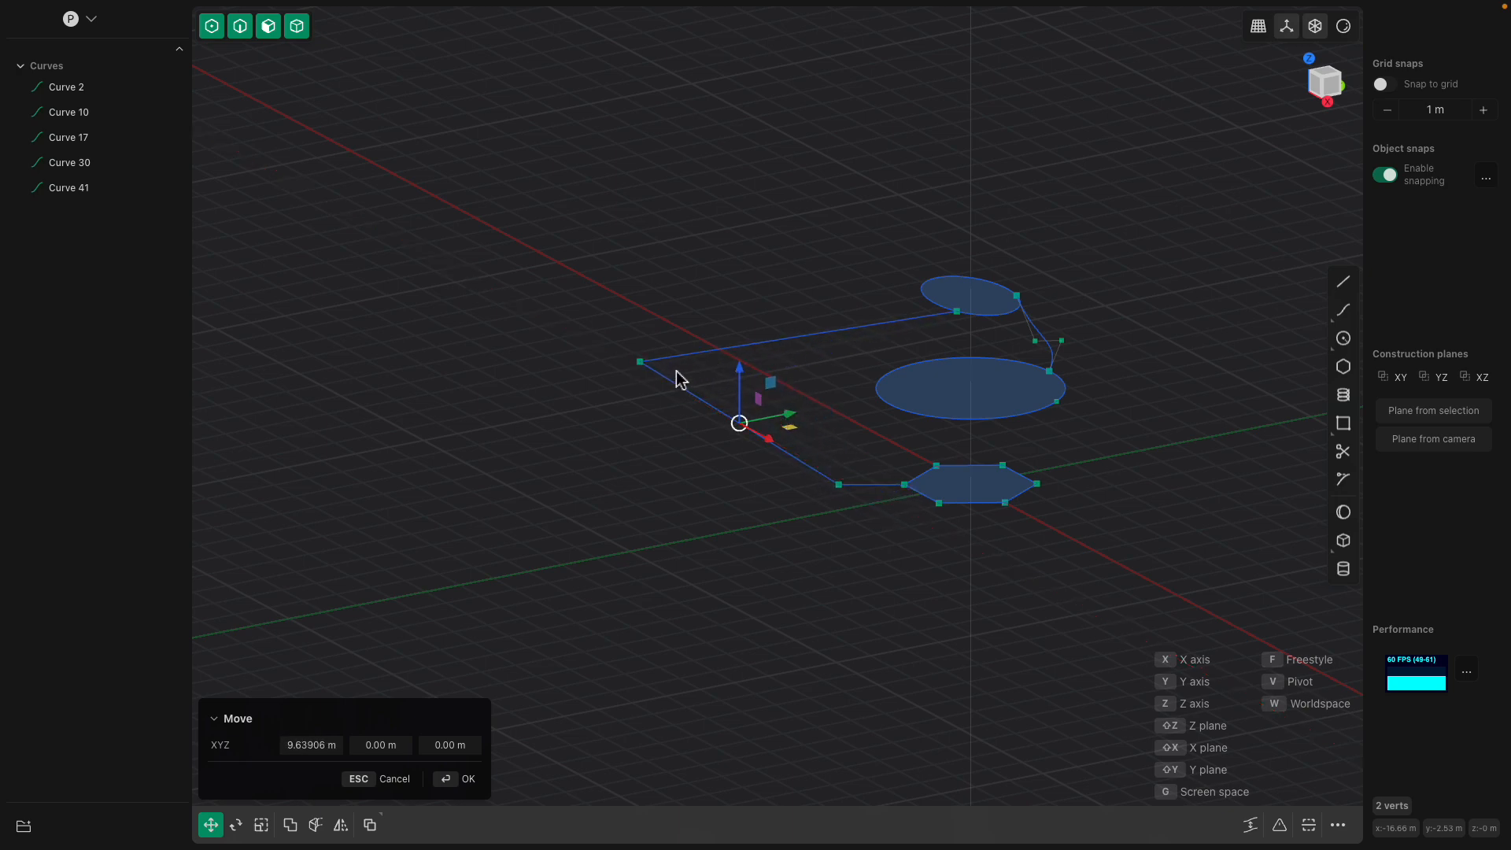
- Move the polyline's upper outer vertex along X toward the profiles and raise it about 3.1 m to just above the circle's level
left_click(643, 366)
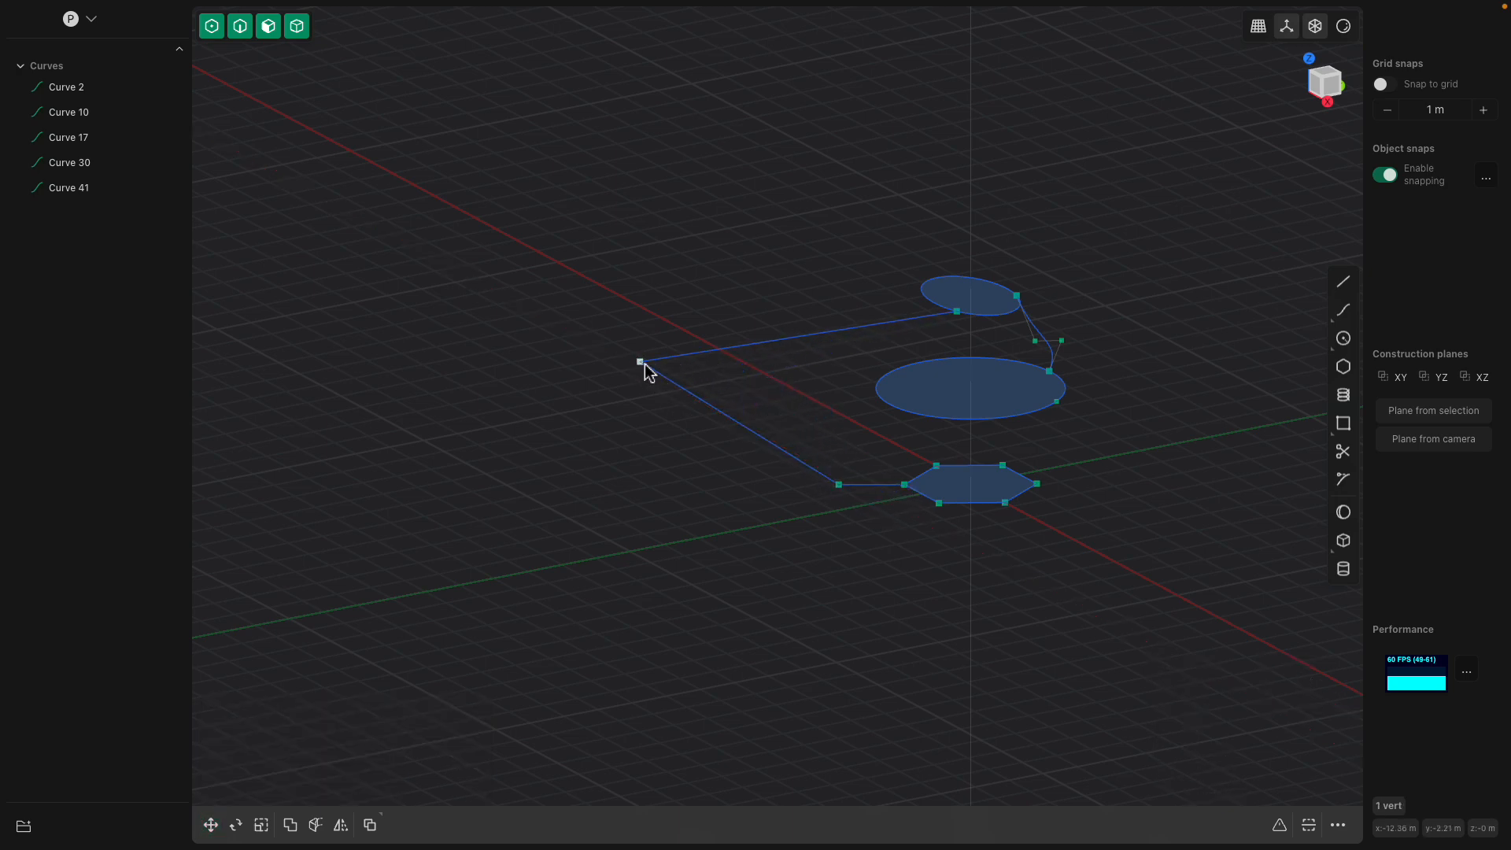
key("g")
left_click_drag(666, 381, 801, 446)
middle_click_drag(801, 446, 791, 410)
left_click_drag(778, 398, 781, 285)
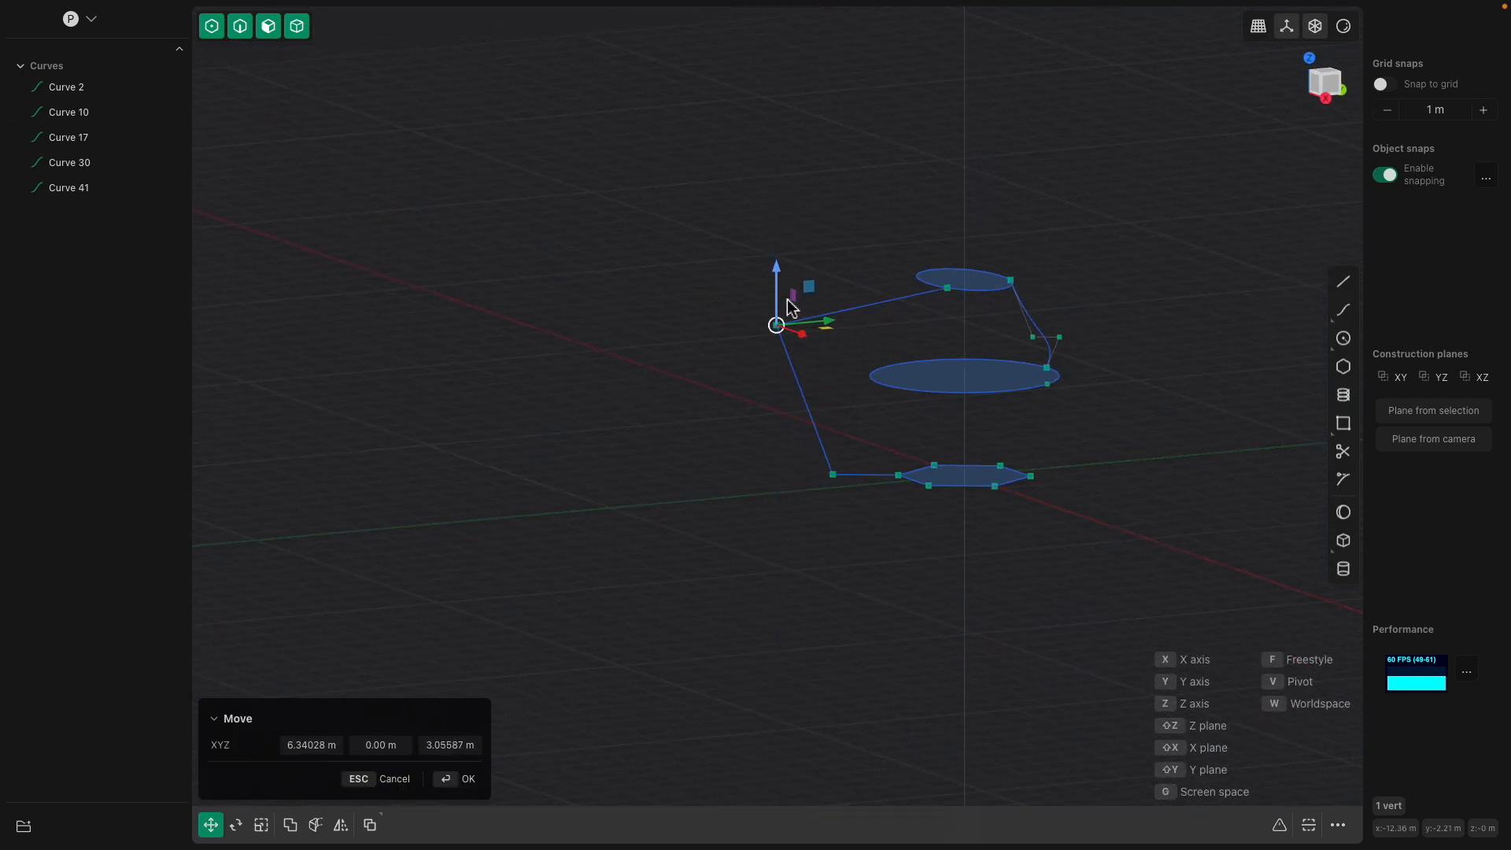
middle_click_drag(780, 287, 817, 346)
left_click_drag(794, 336, 913, 398)
middle_click_drag(914, 398, 837, 489)
key("Return")
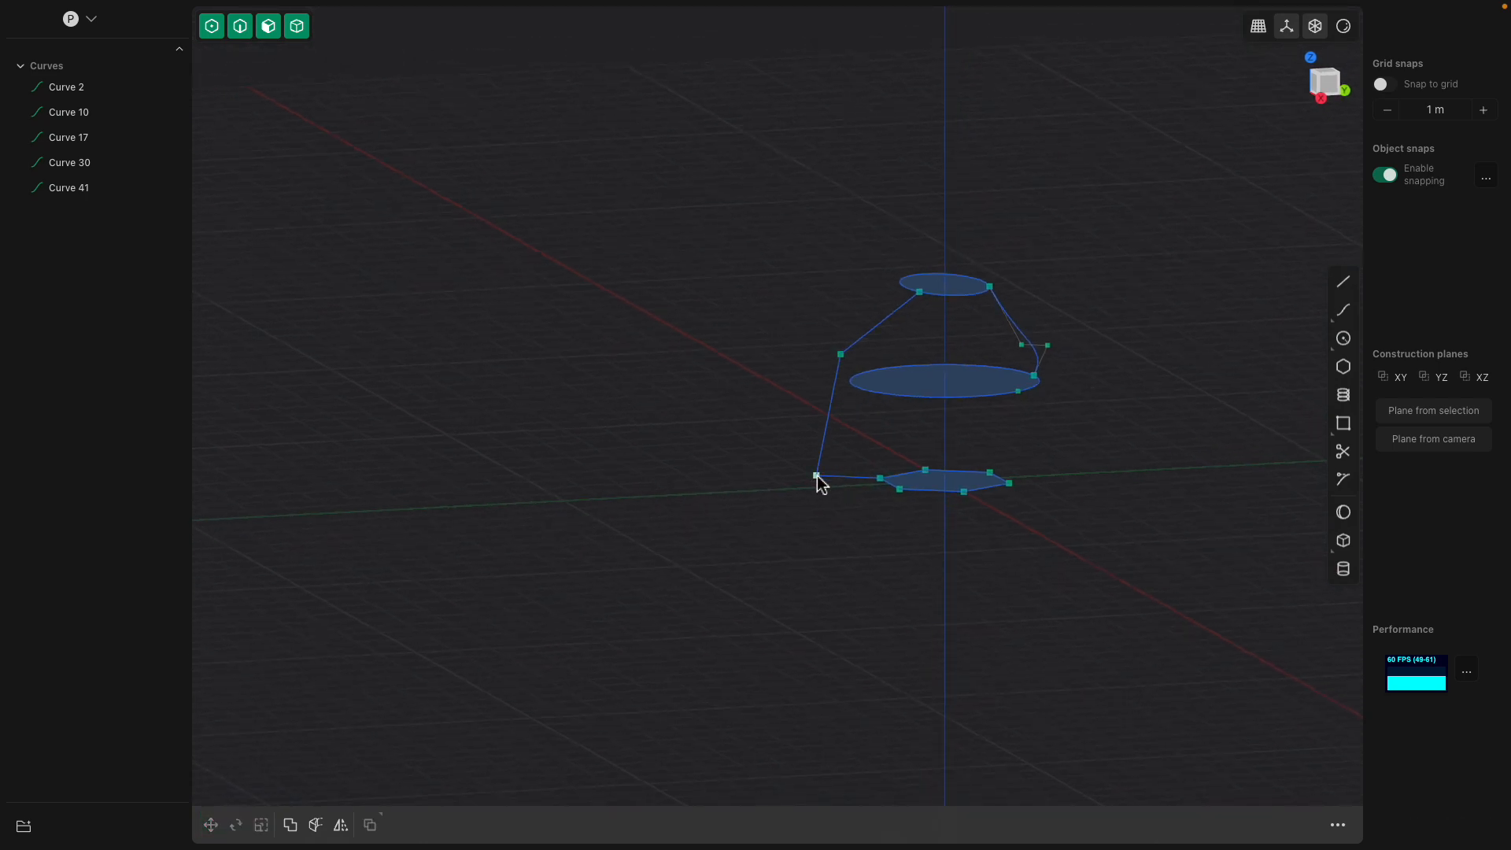
- Move the polyline's lower outer vertex up about 1.14 m and about 0.46 m along Y
key("g")
left_click_drag(817, 475, 832, 430)
scroll(833, 430, "up", 4)
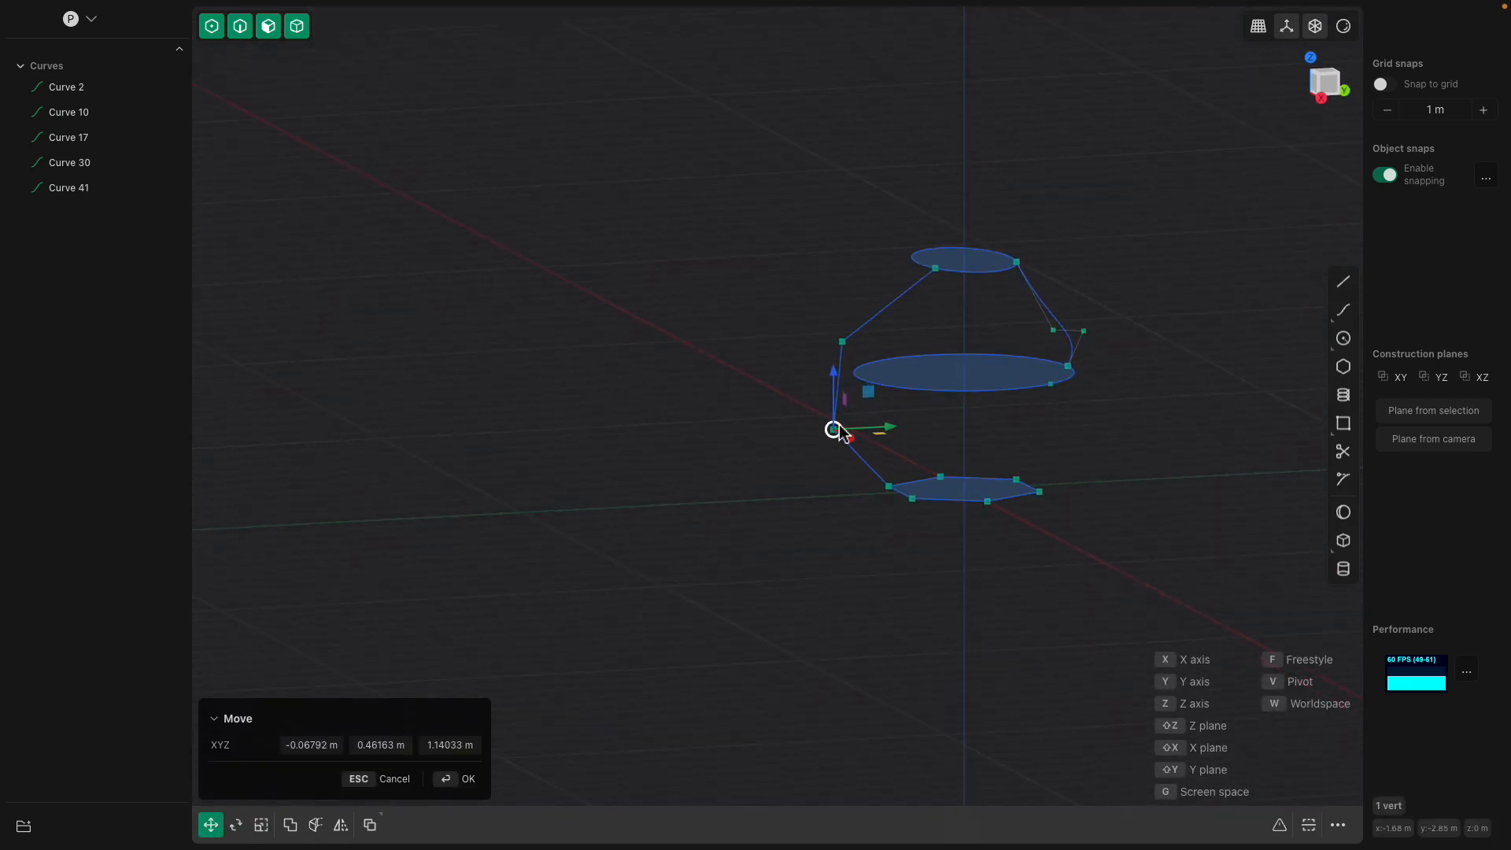
key("Return")
- Try lofting the ellipse, circle and hexagon with the three-segment polyline as guide
middle_click_drag(928, 401, 808, 397, "shift")
scroll(809, 396, "up", 3)
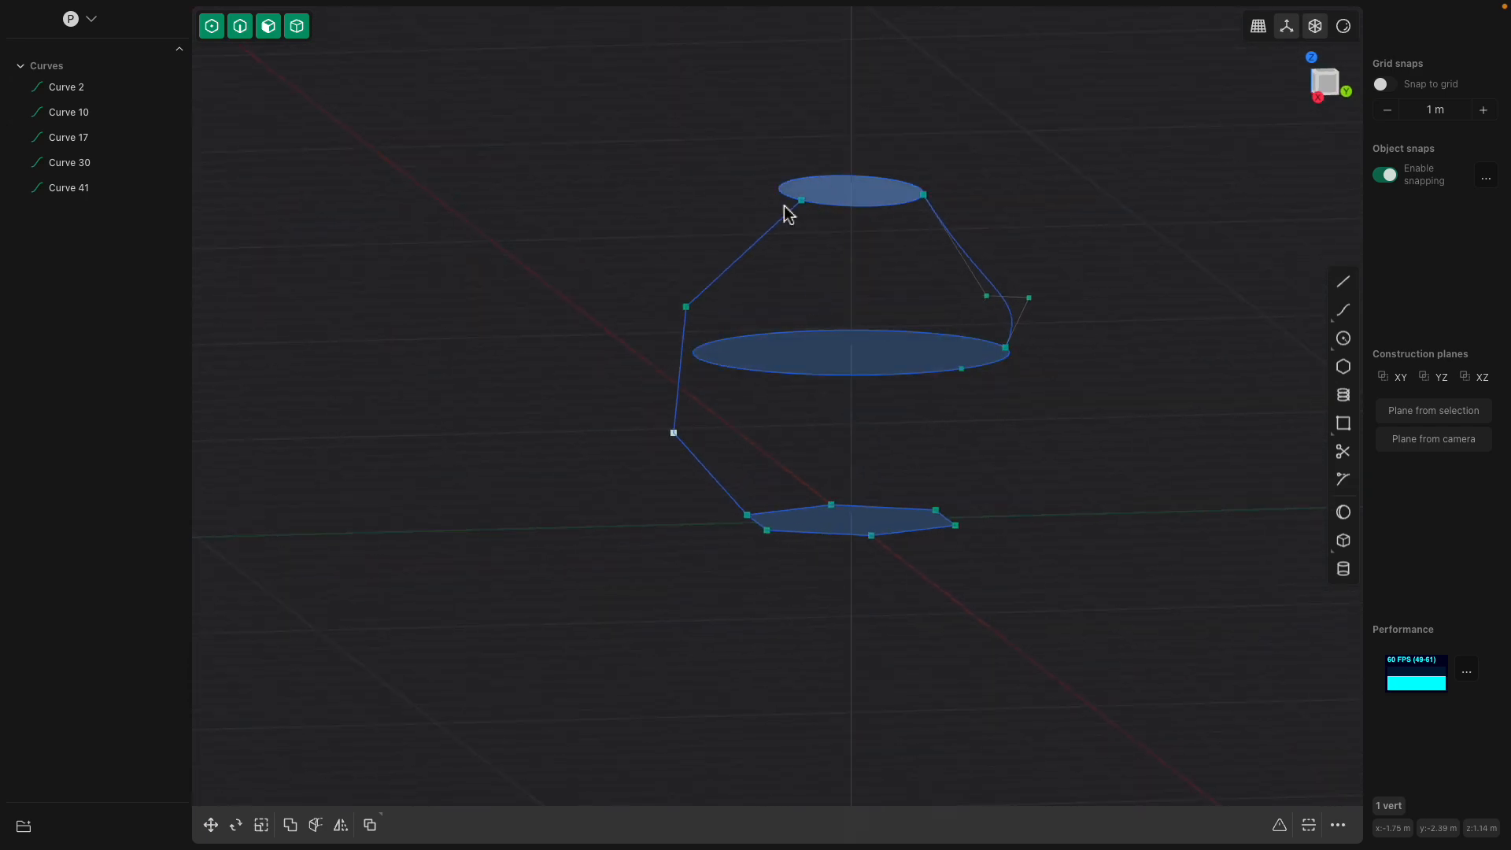
left_click(855, 206)
left_click(845, 325, "shift")
left_click(813, 502, "shift")
scroll(870, 450, "up", 1)
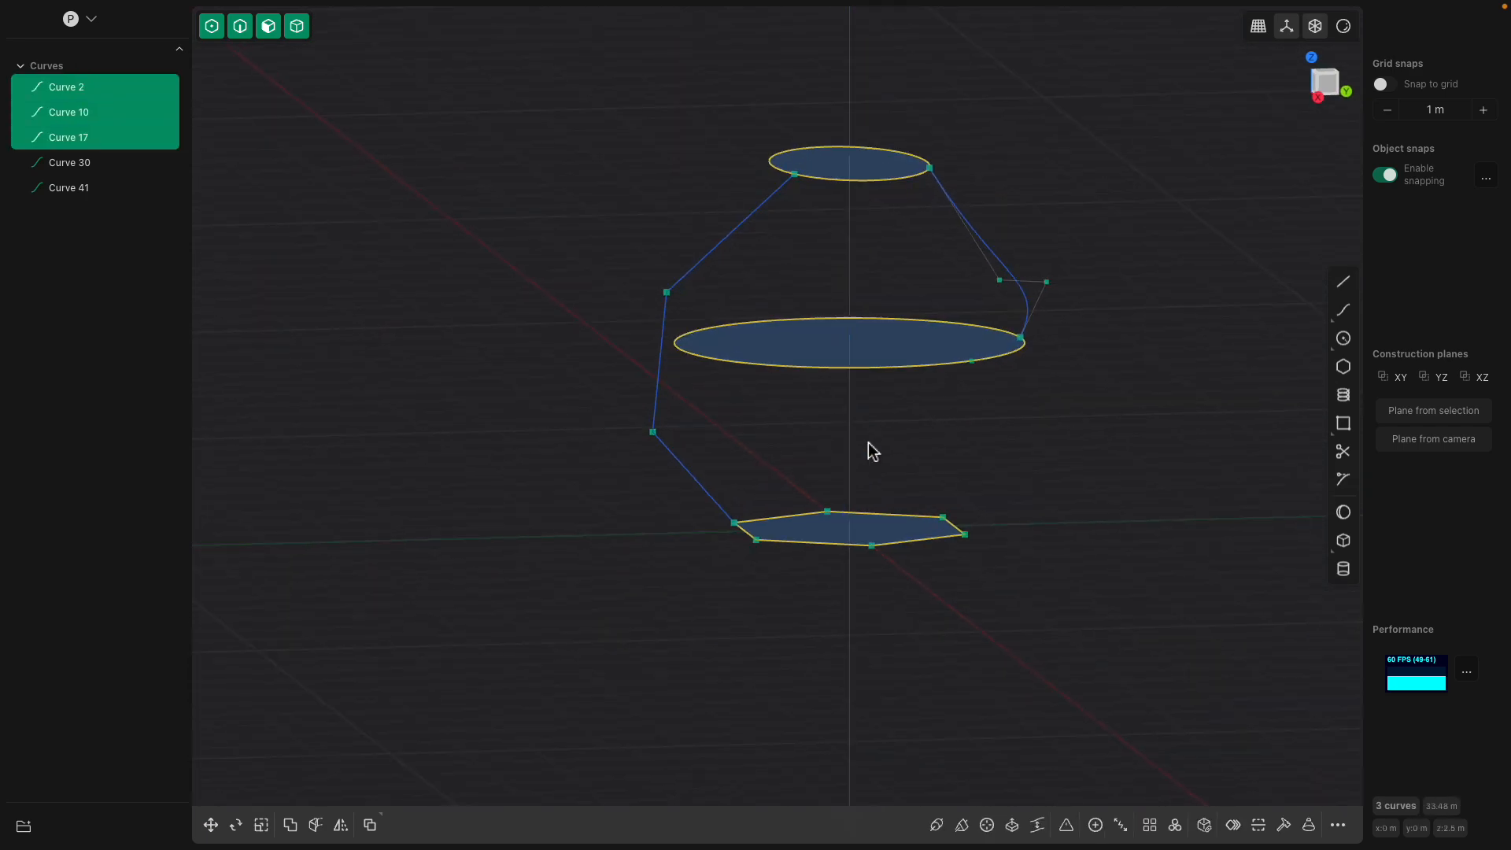
key("l")
left_click(668, 300)
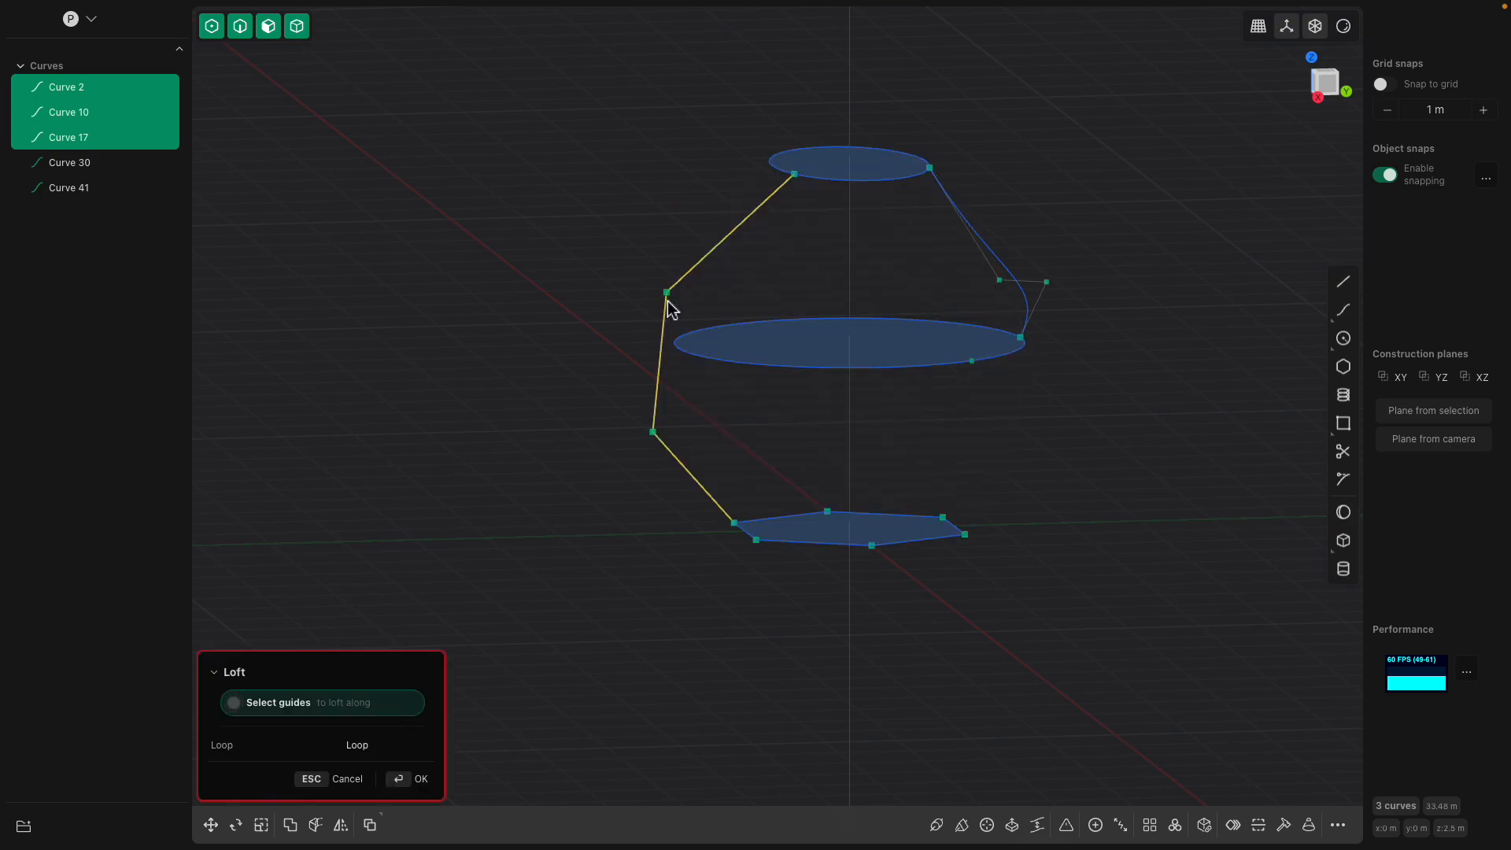
key("Escape")
- Delete the three-segment guide polyline
middle_click_drag(884, 327, 849, 326)
left_click(841, 289)
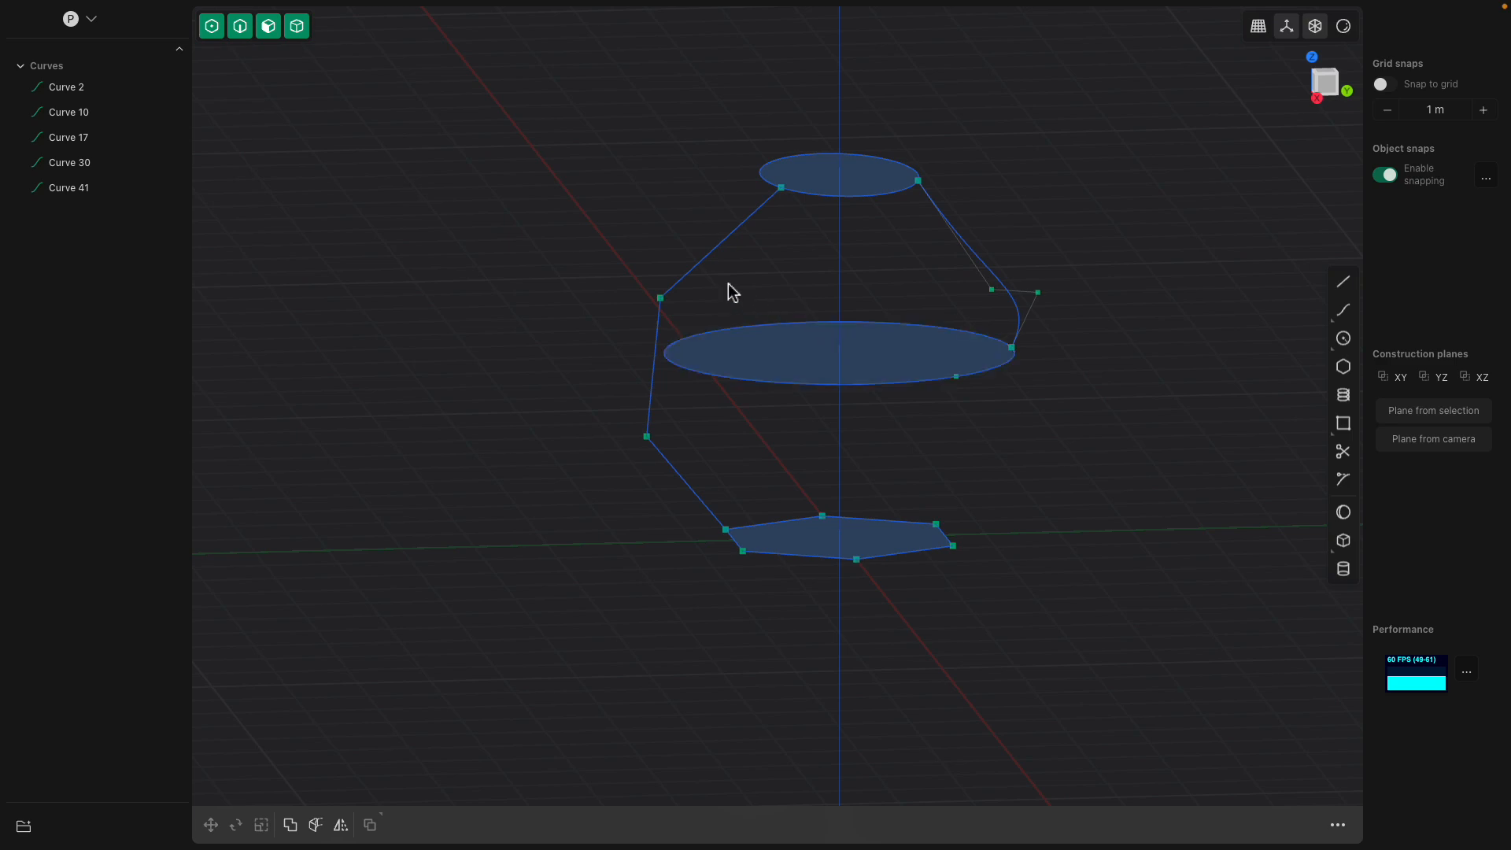
left_click(682, 293)
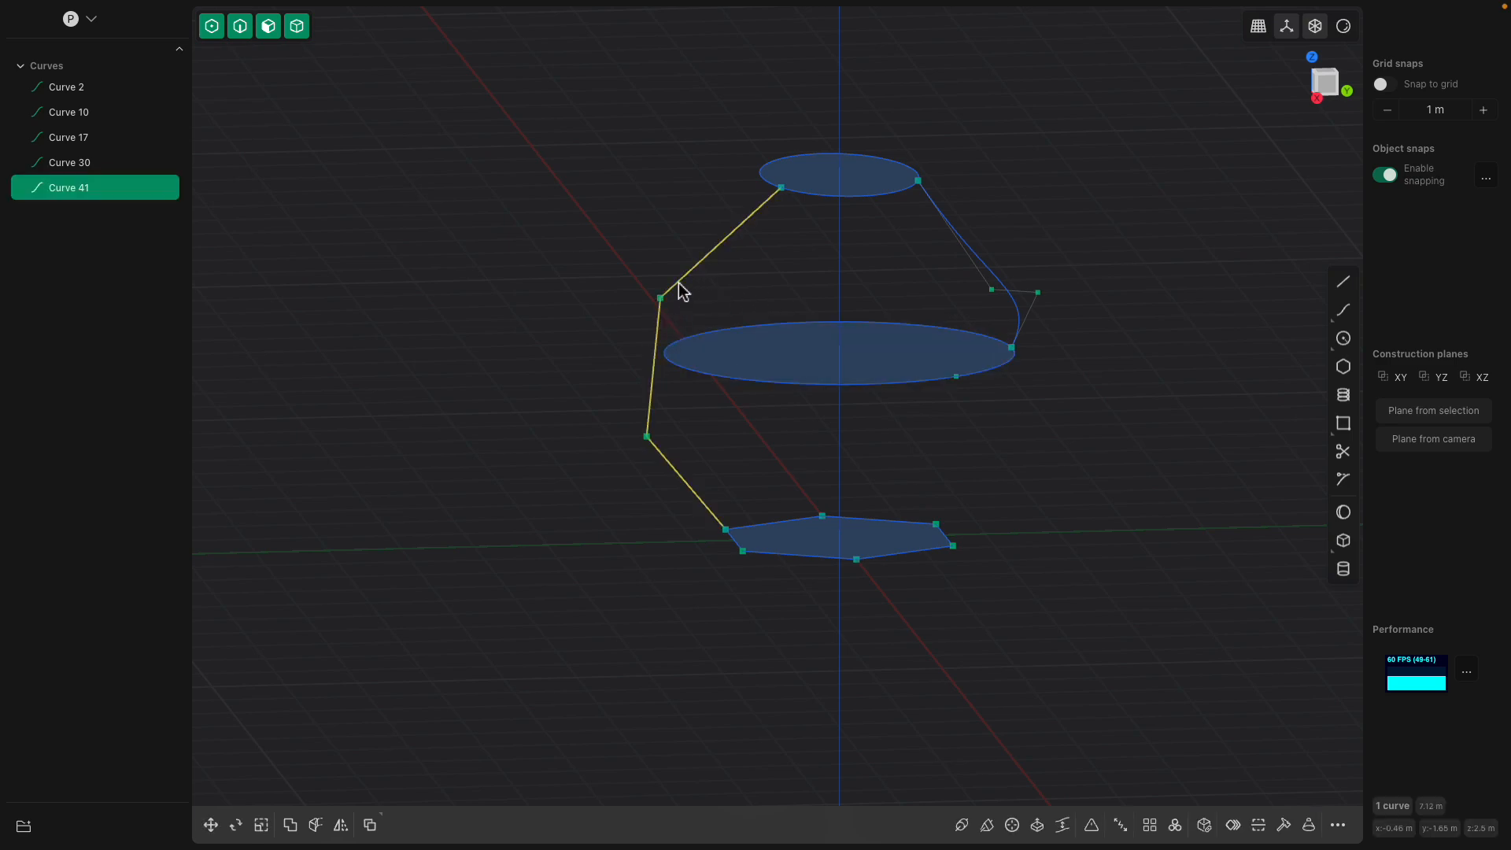
key("Delete")
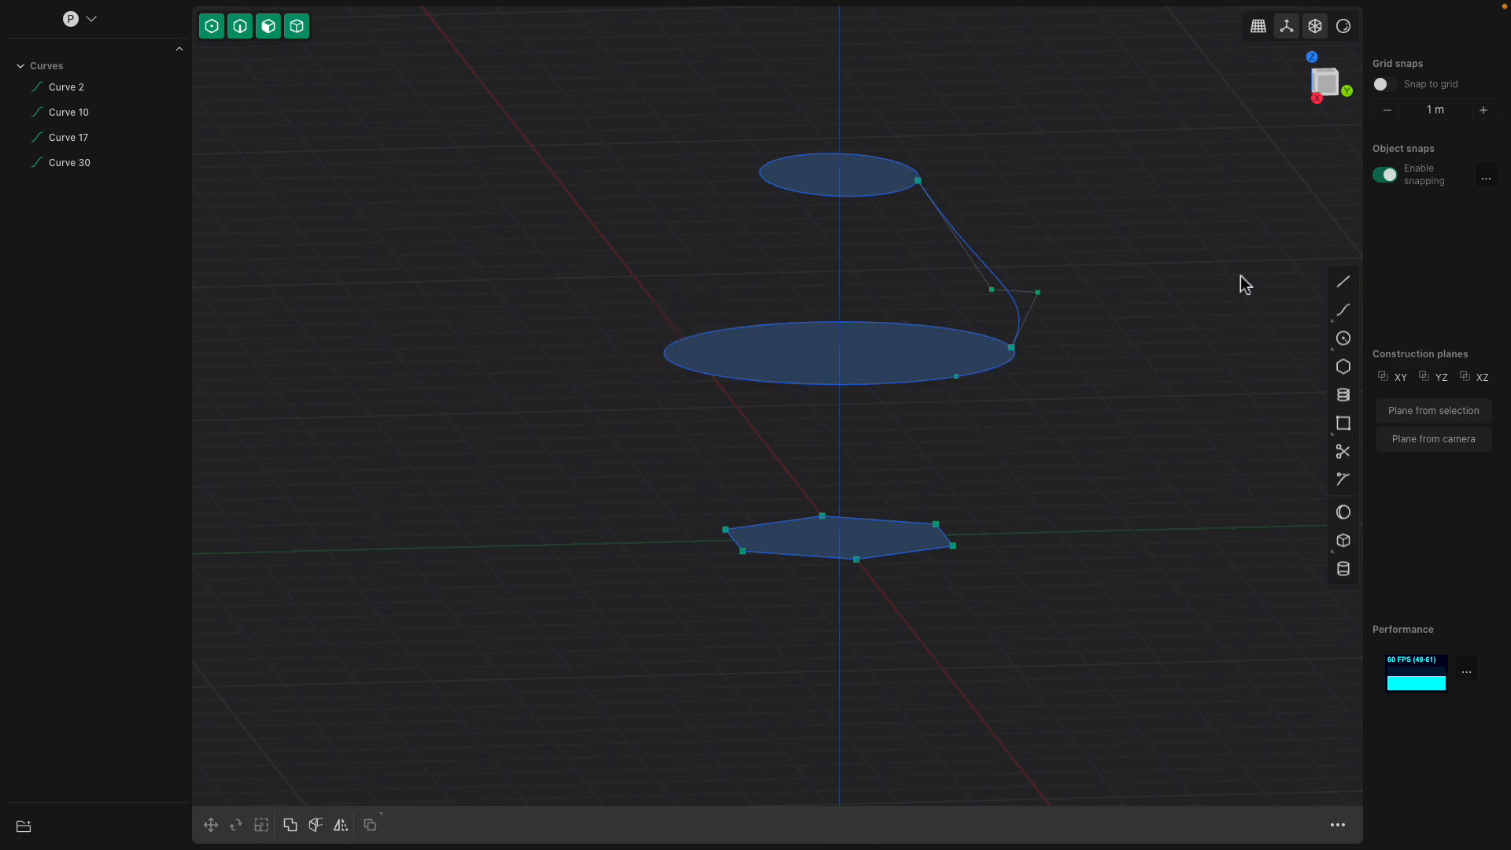
- Draw a two-segment line from the top ellipse's edge through the middle circle's edge to the nearest hexagon corner
left_click(1342, 282)
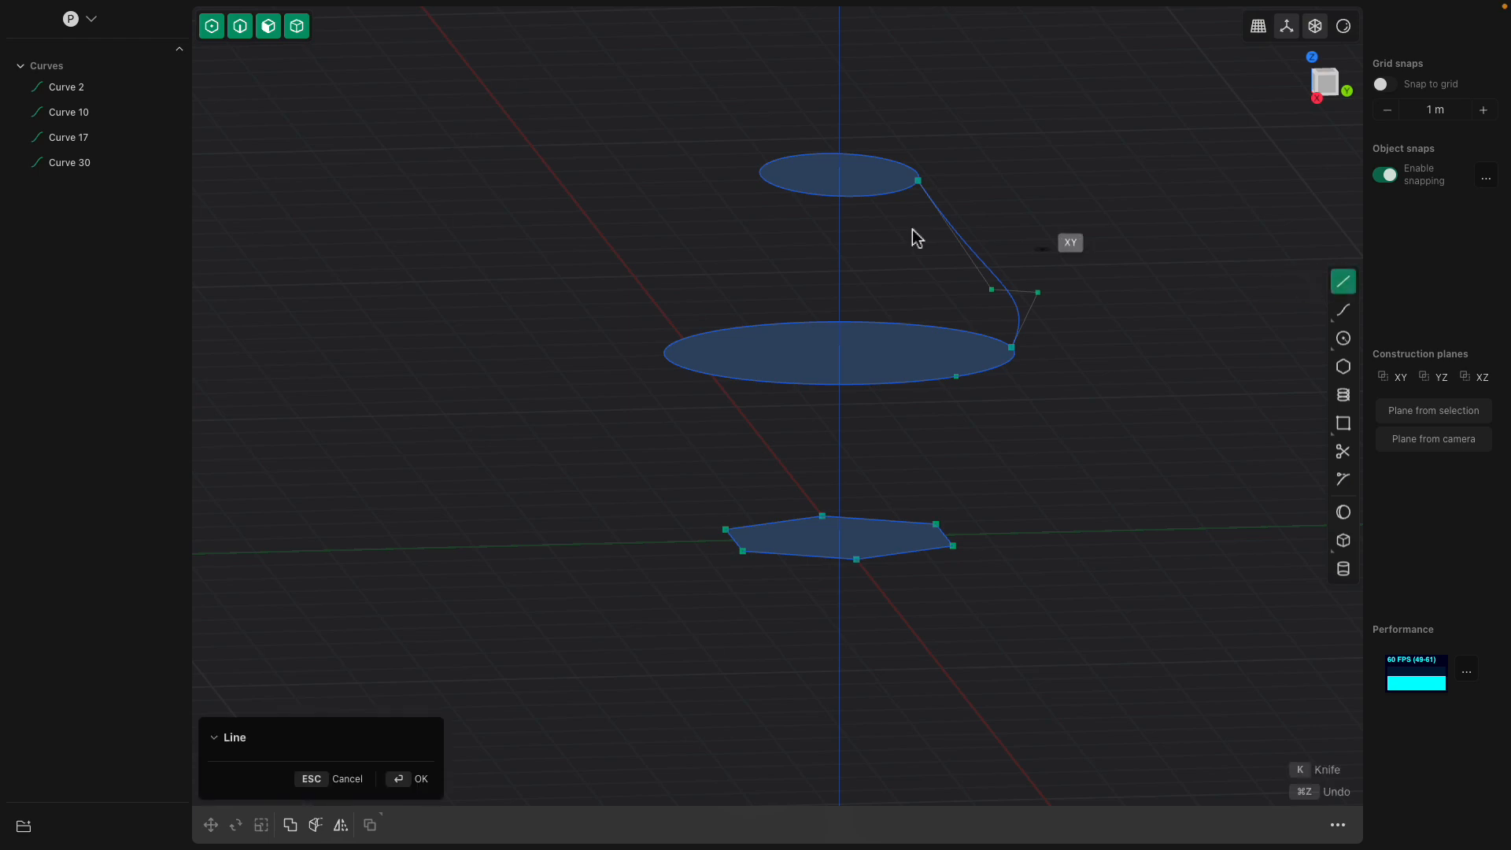
left_click(761, 189)
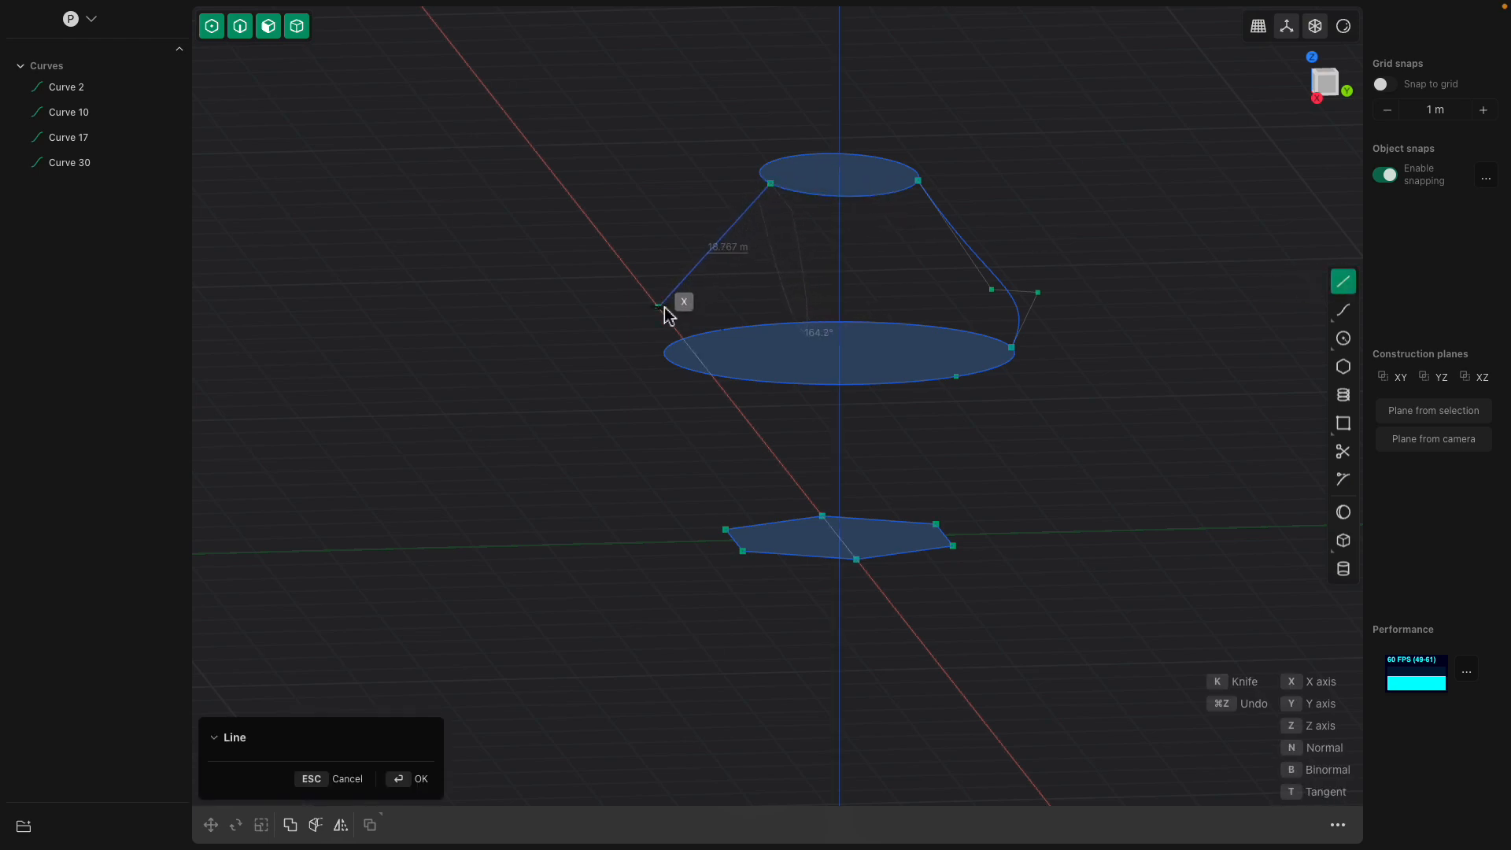
left_click(667, 358)
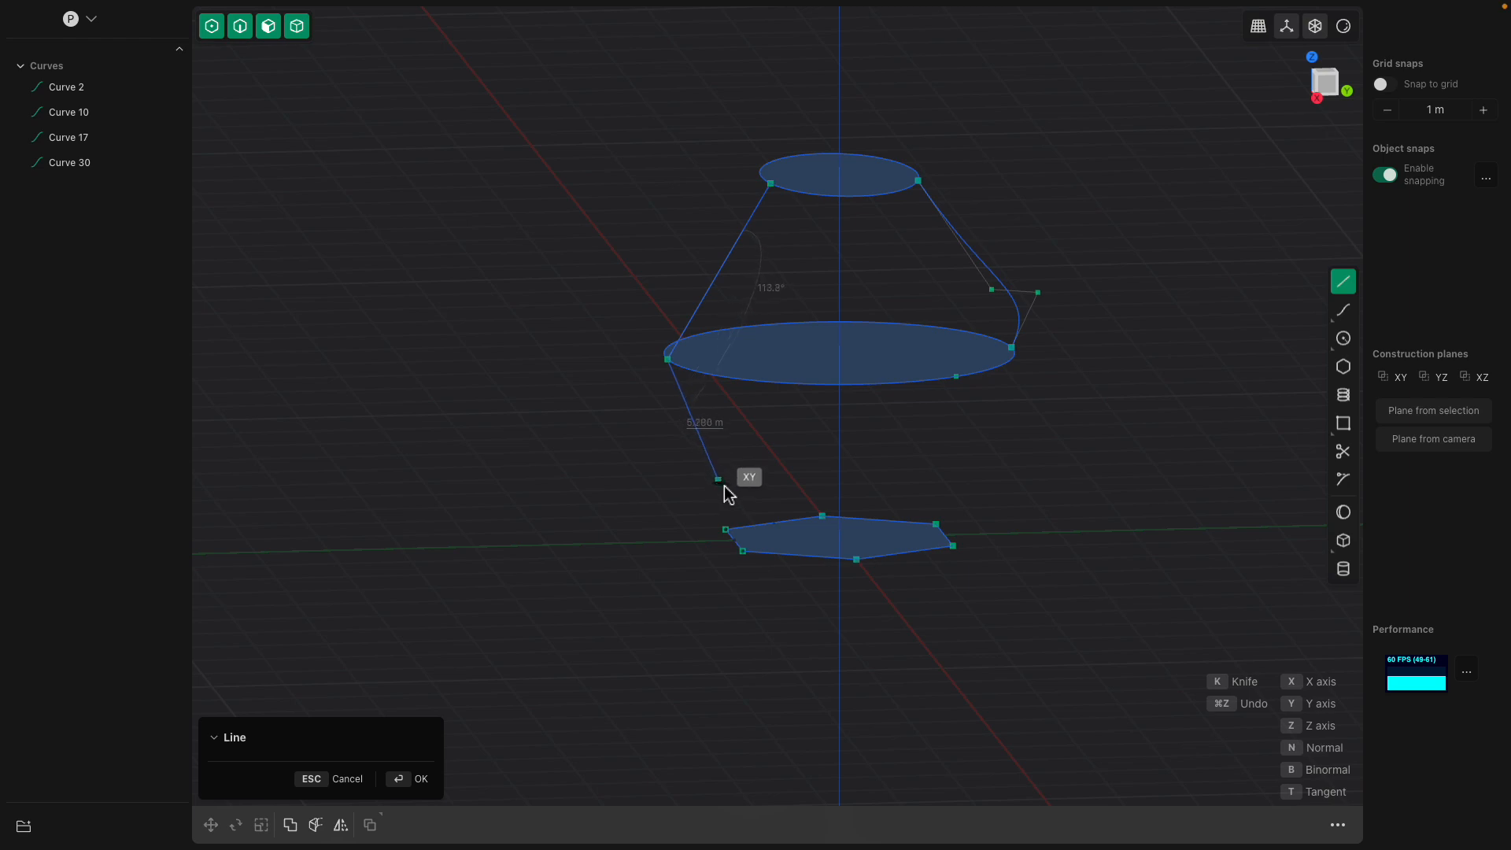
left_click(728, 531)
key("Return")
middle_click_drag(757, 462, 745, 202)
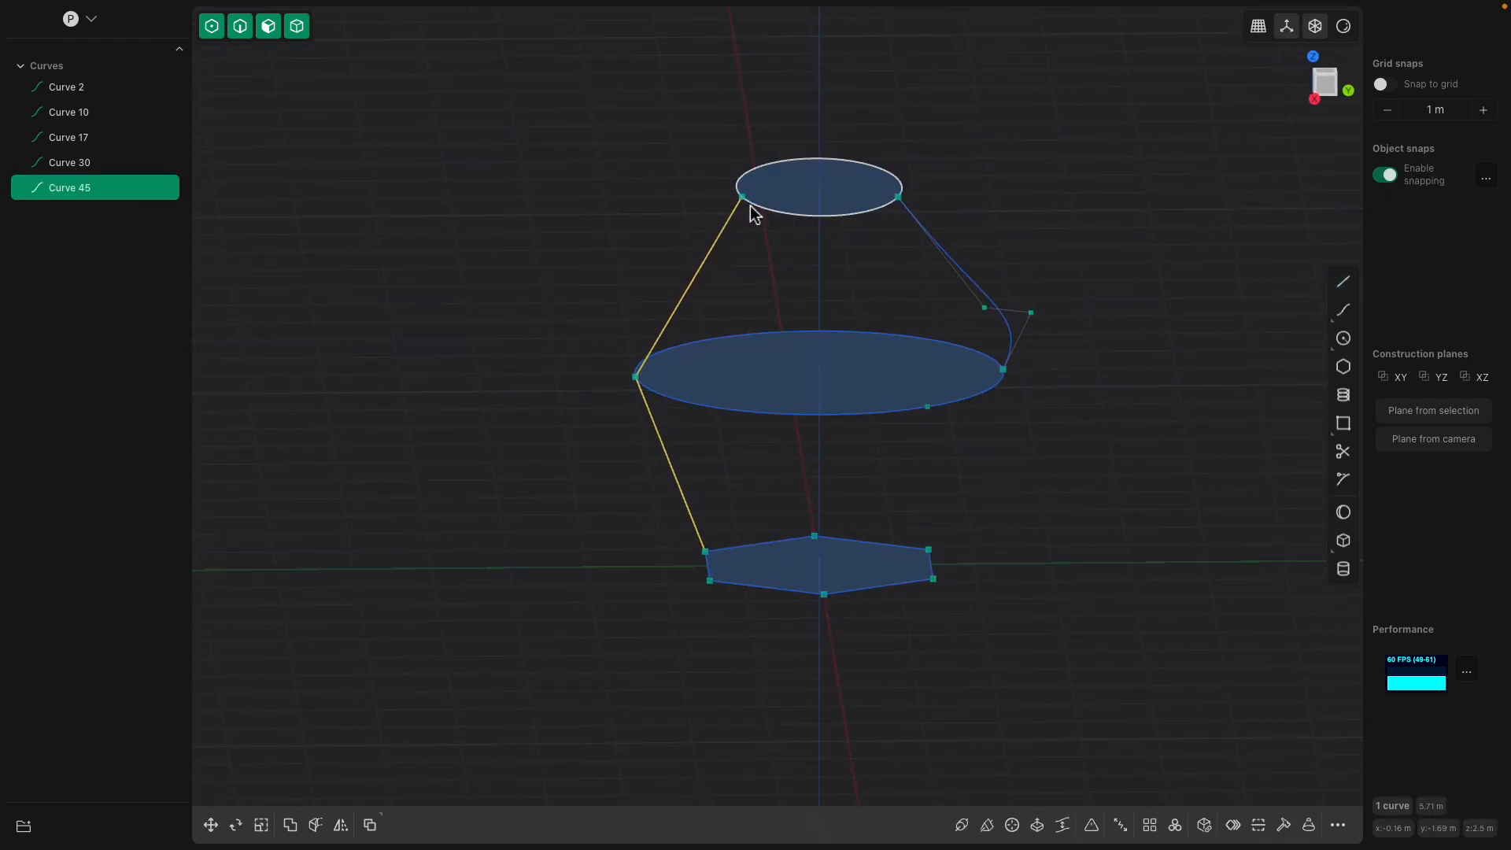
middle_click_drag(798, 504, 779, 354)
scroll(778, 348, "up", 1)
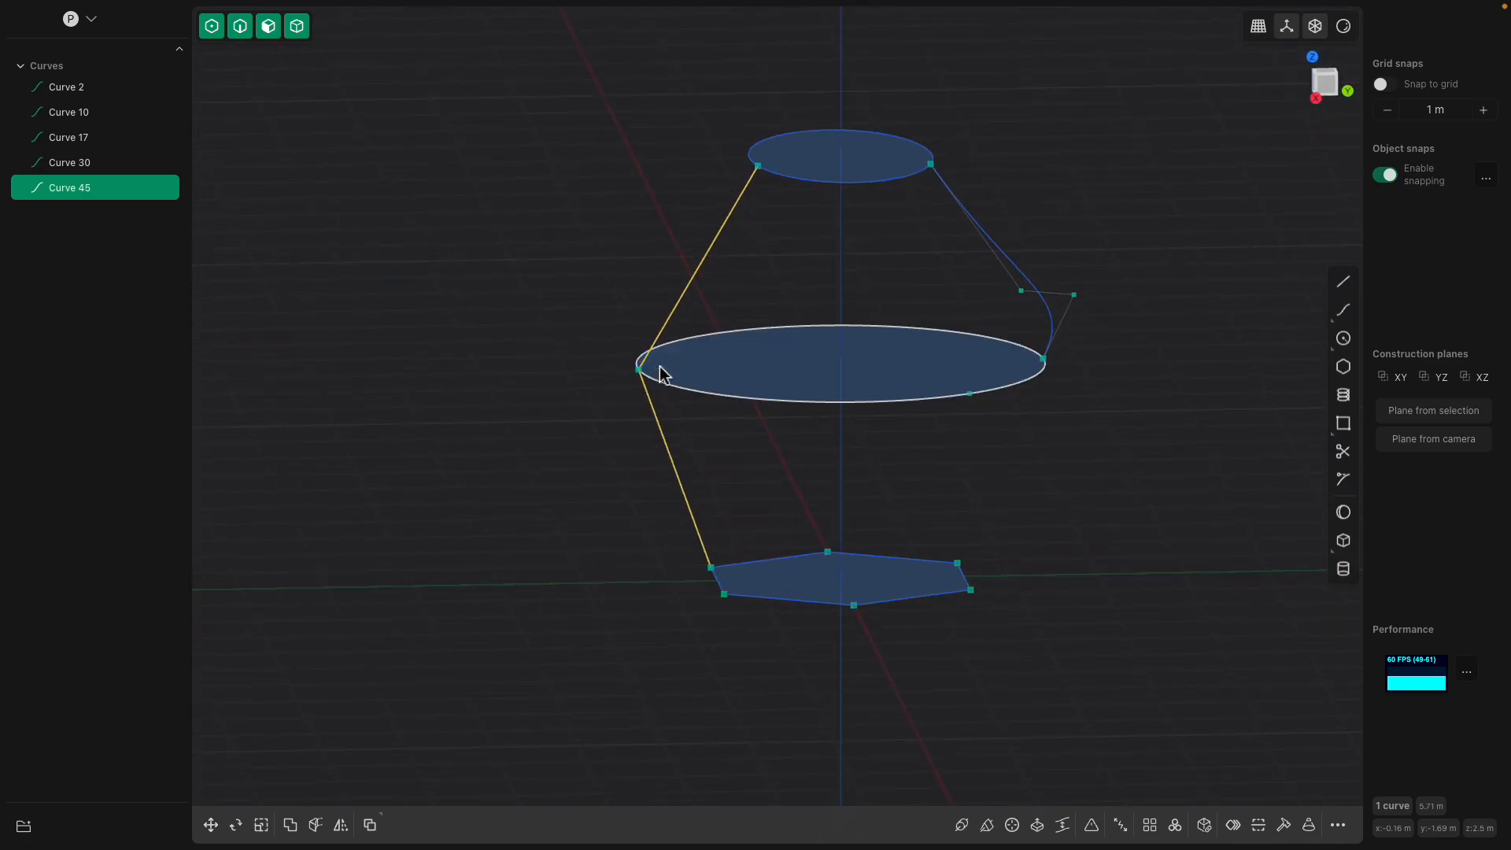
scroll(680, 354, "up", 2)
middle_click_drag(645, 367, 617, 315, "shift")
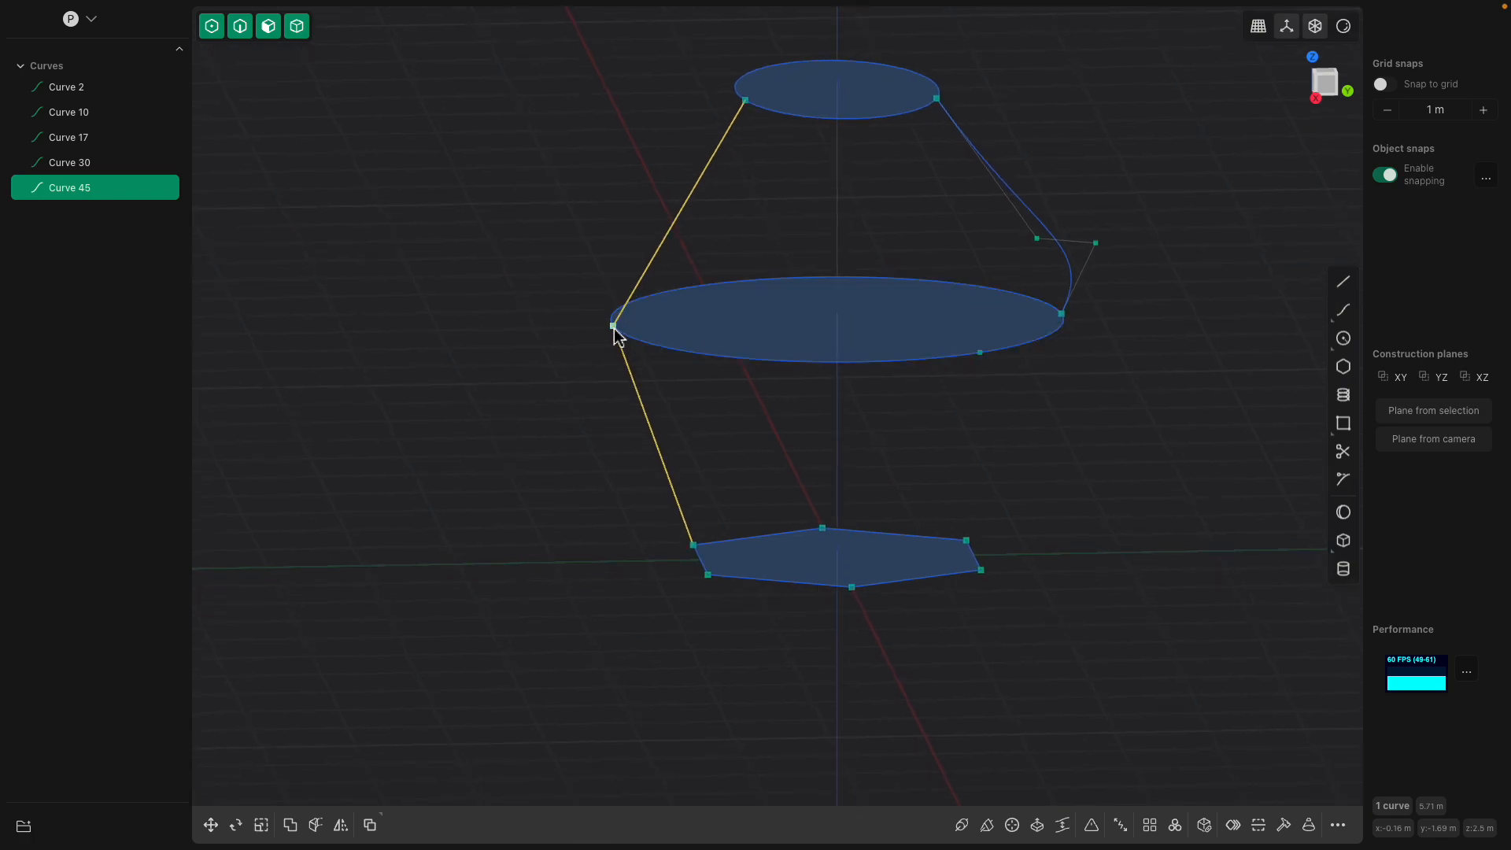
left_click(613, 327)
key("x")
mouse_move(674, 272)
middle_mouse_down()
mouse_move(637, 263)
mouse_move(673, 272)
middle_mouse_up()
key("ctrl+z")
- Subdivide the two-segment line and pull the new midpoint of each segment outward to bow it
left_click(660, 221)
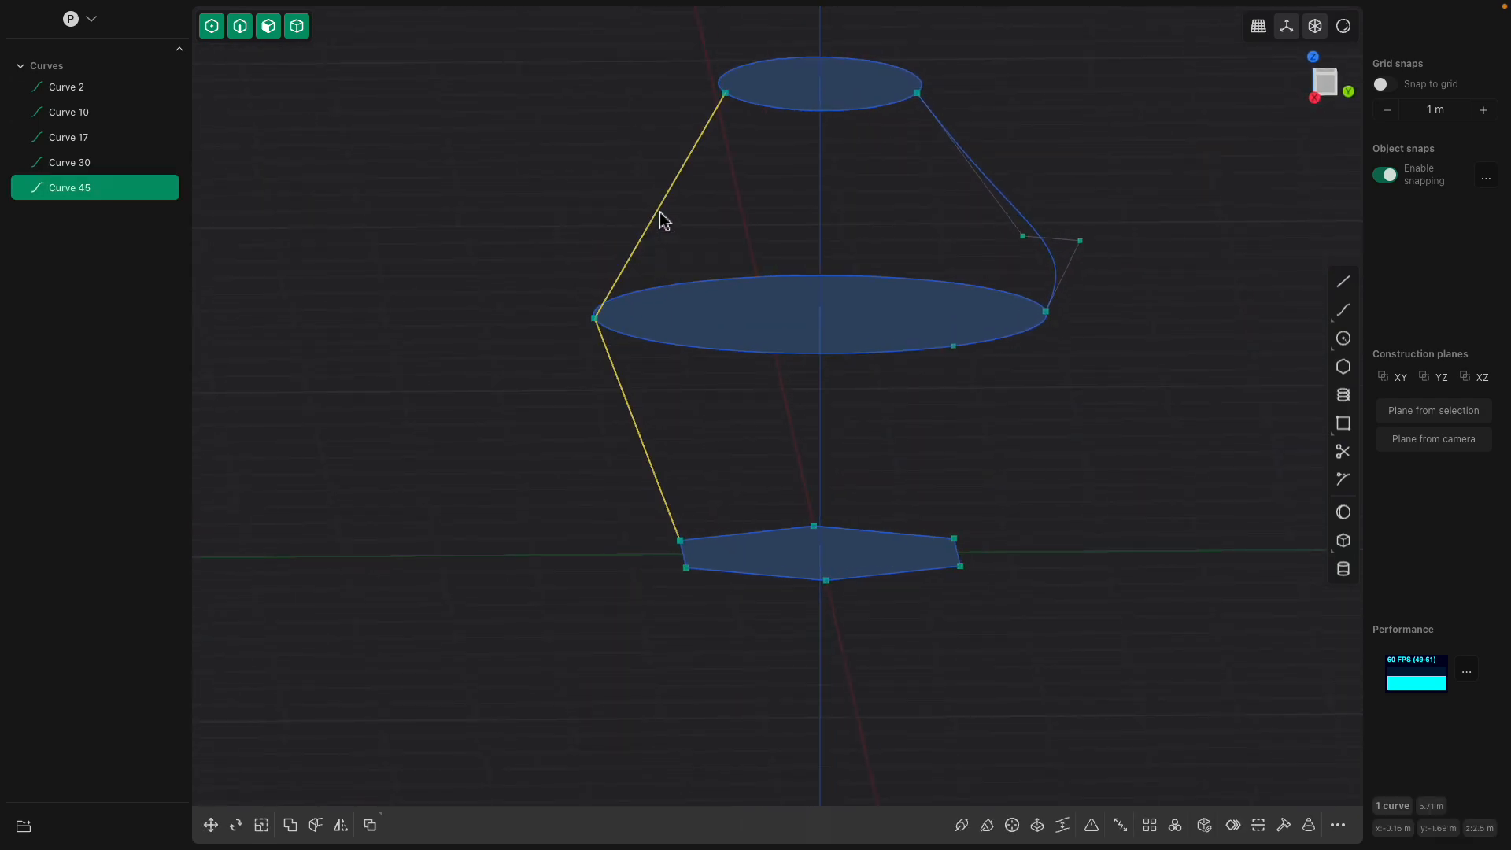
type("f")
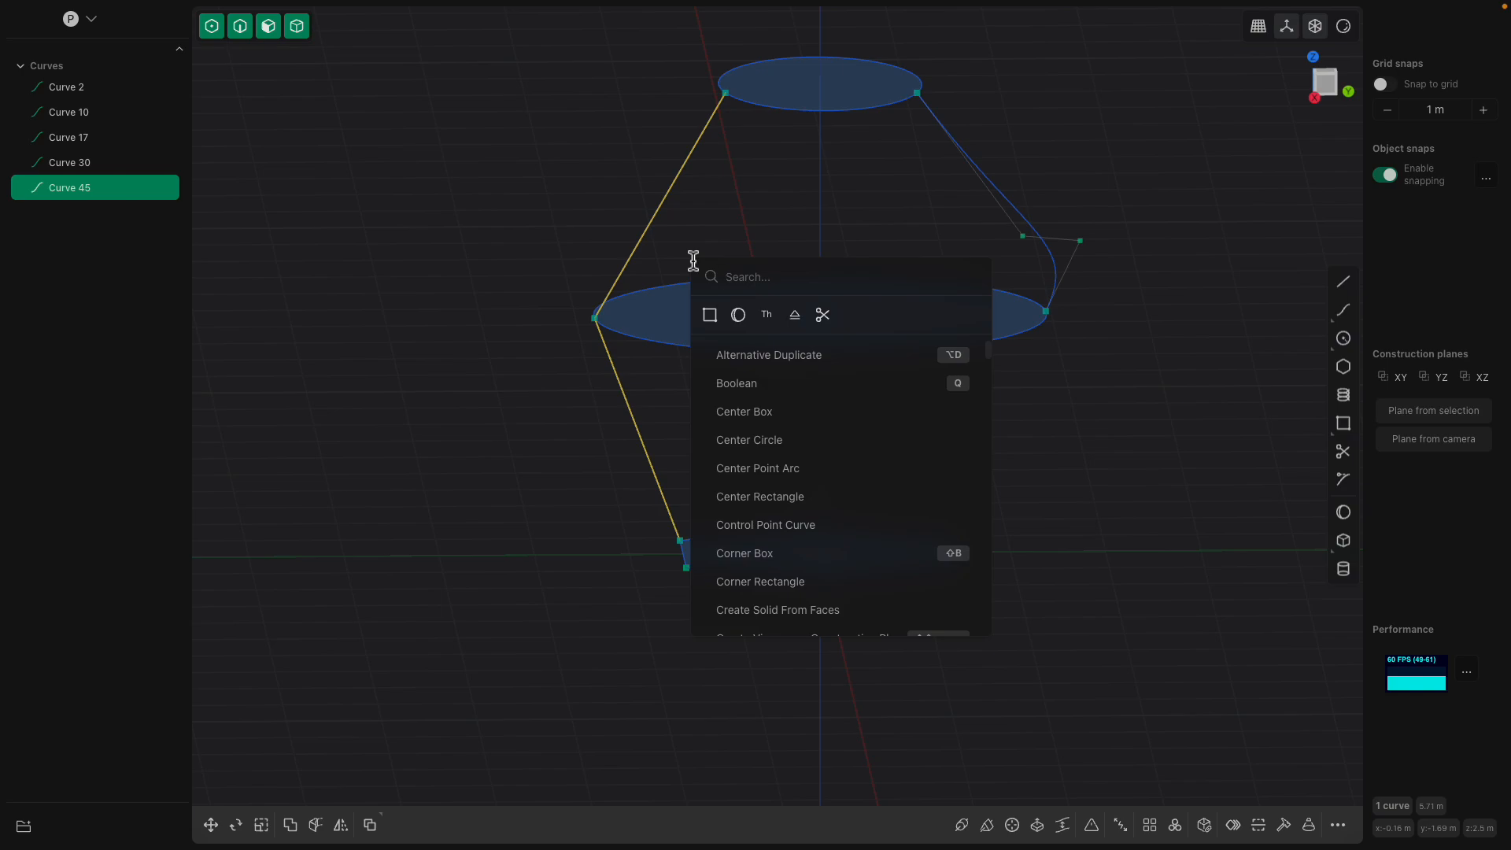
type("sub")
left_click(725, 317)
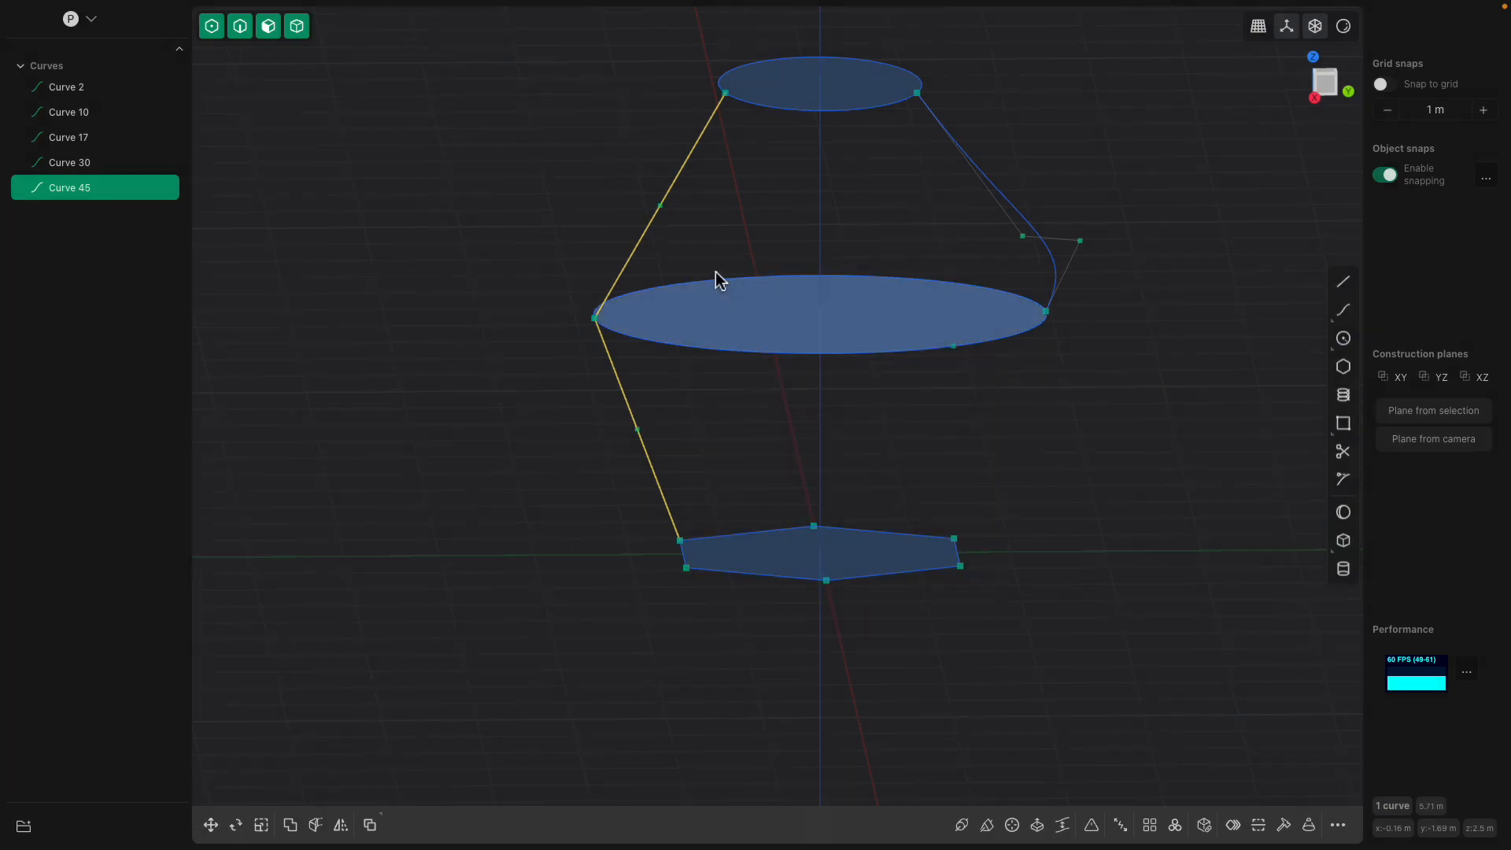
left_click_drag(661, 209, 596, 173)
key("Escape")
left_click_drag(636, 428, 586, 459)
- Reposition the guide curve's upper control point so the upper span follows the outside of the profiles
middle_click_drag(698, 444, 840, 376)
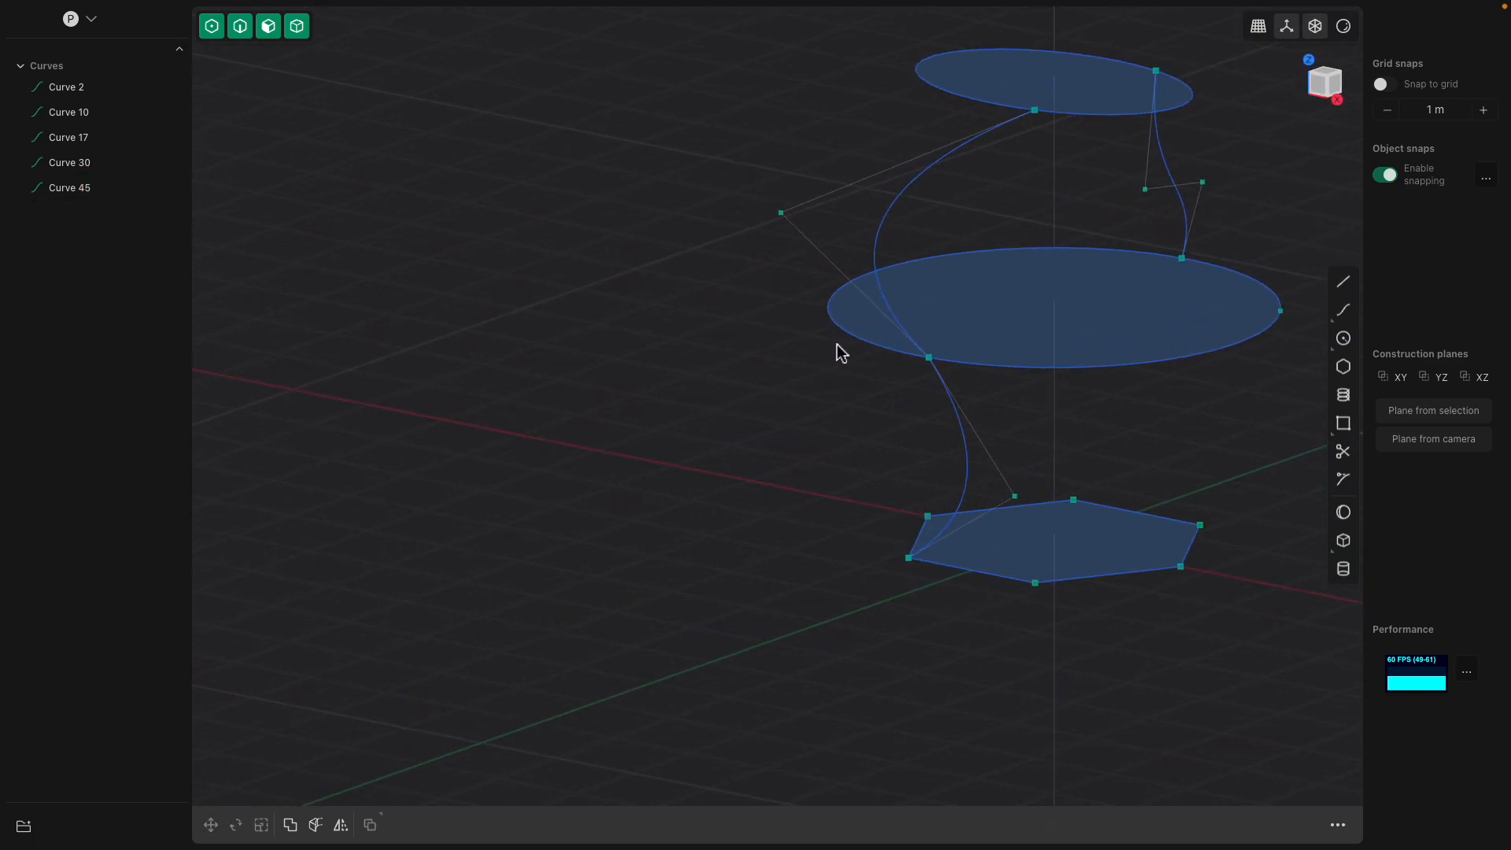
left_click_drag(780, 214, 893, 233)
middle_click_drag(926, 270, 667, 245)
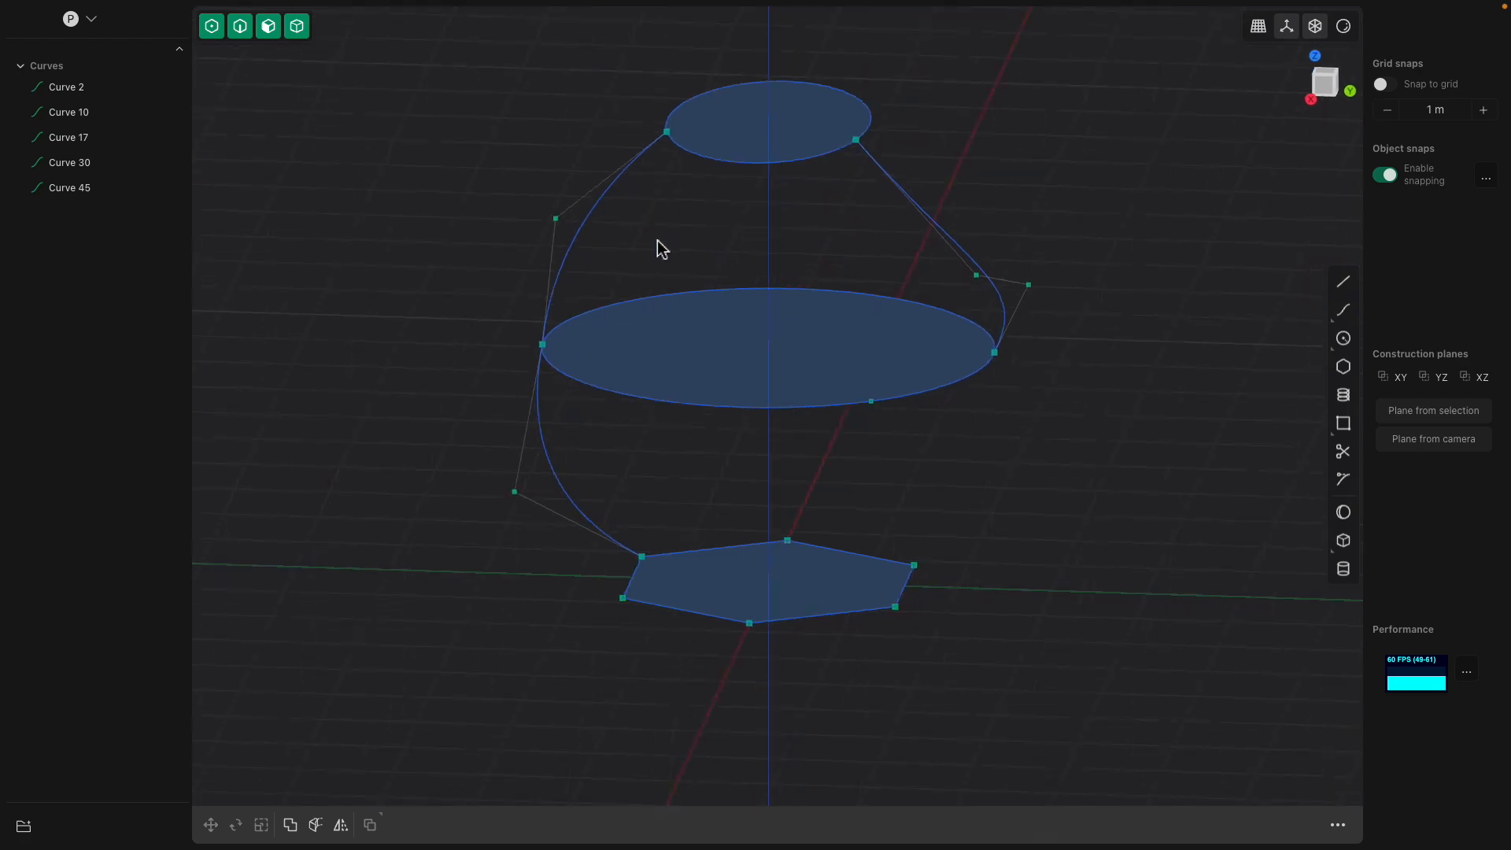
left_click_drag(556, 220, 538, 221)
scroll(683, 269, "down", 2)
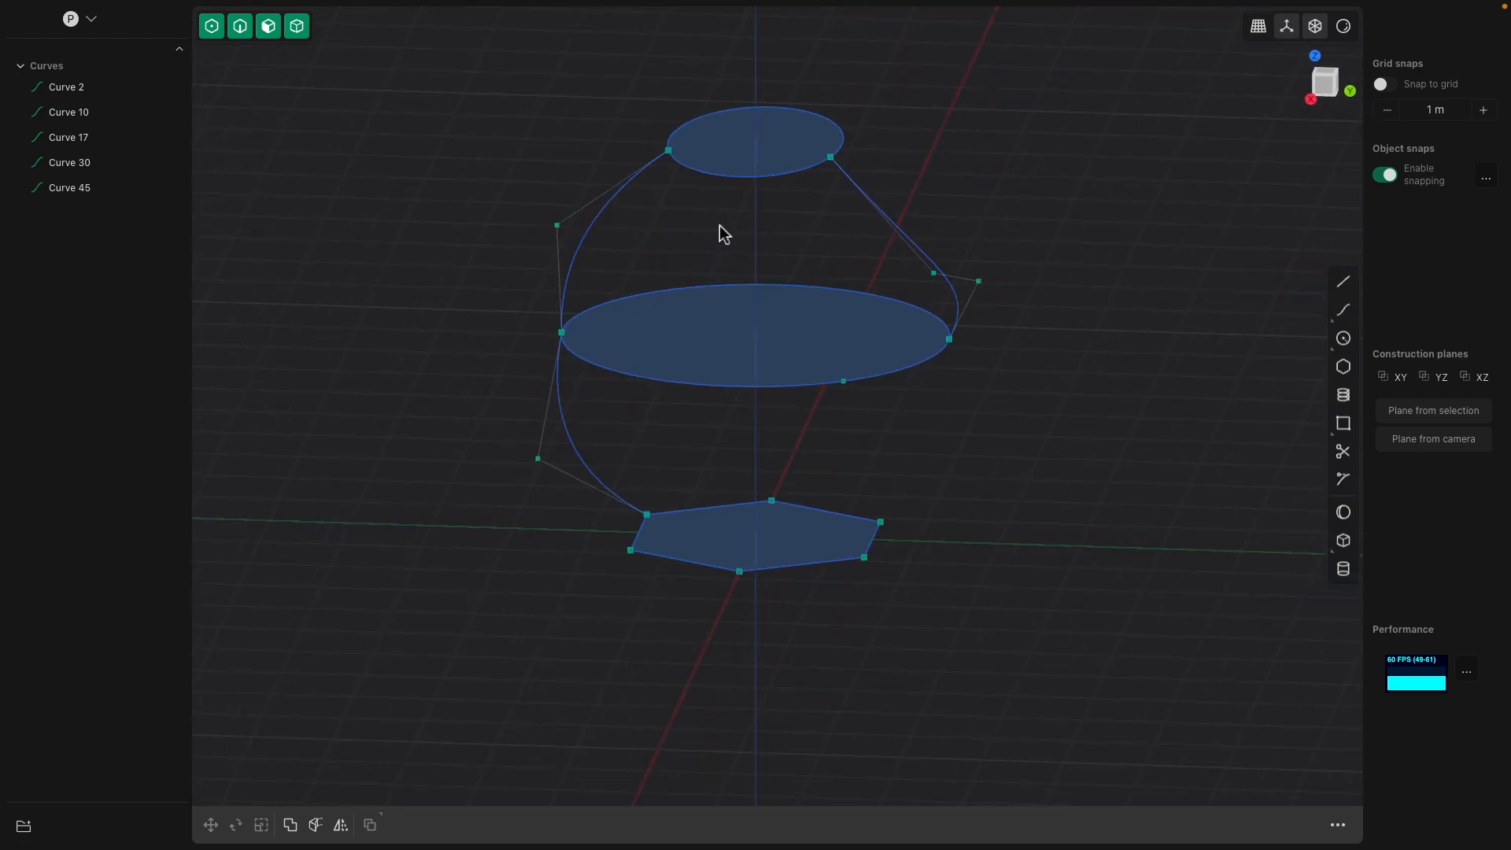
- Try lofting the ellipse, circle and hexagon along the long bowed guide curve
middle_click_drag(724, 234, 745, 199)
left_click(755, 162)
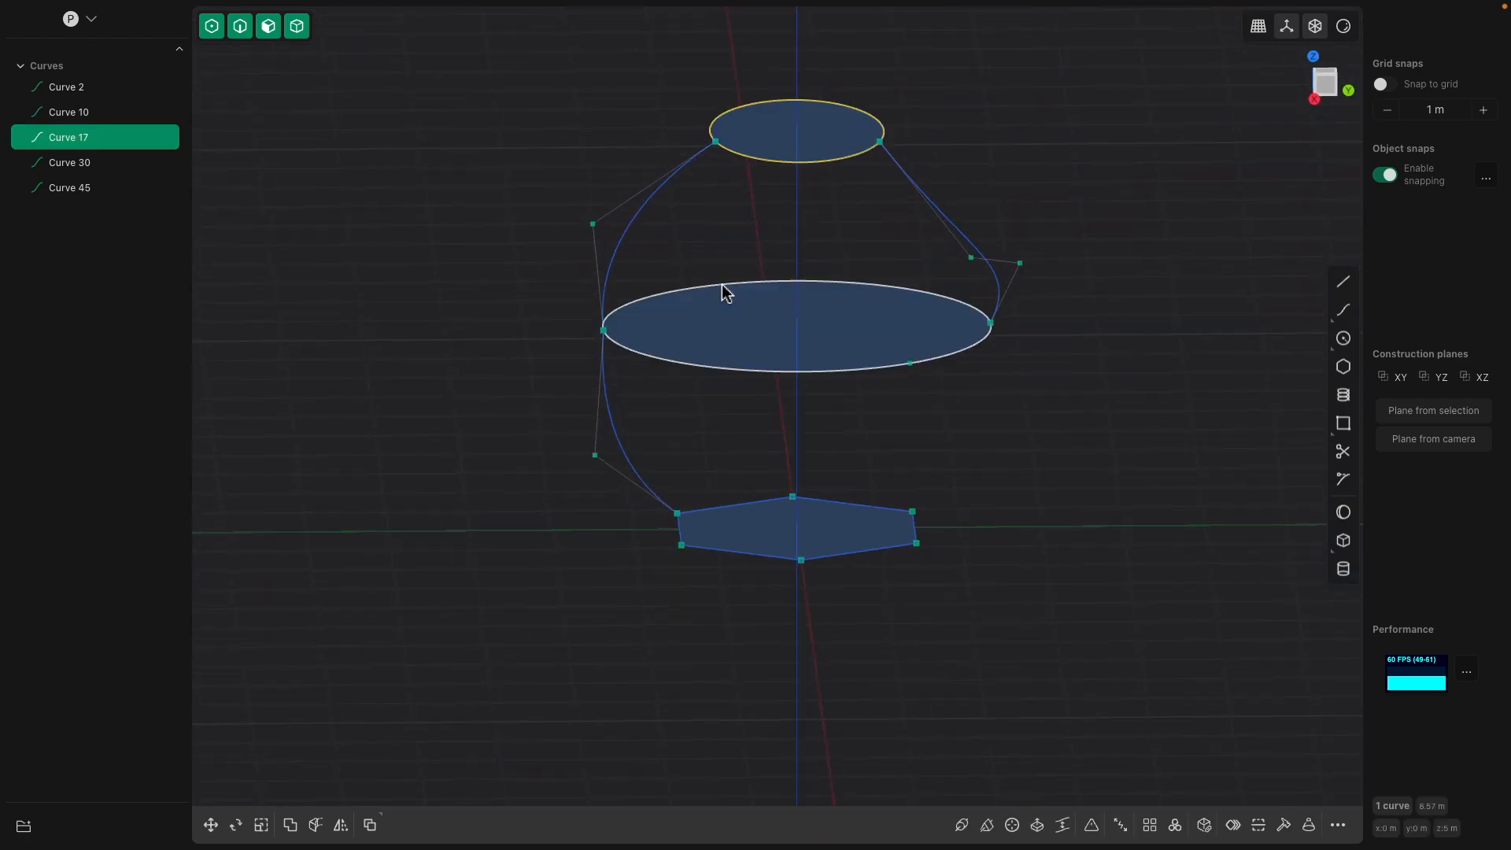
left_click(725, 293)
left_click(711, 509)
key("l")
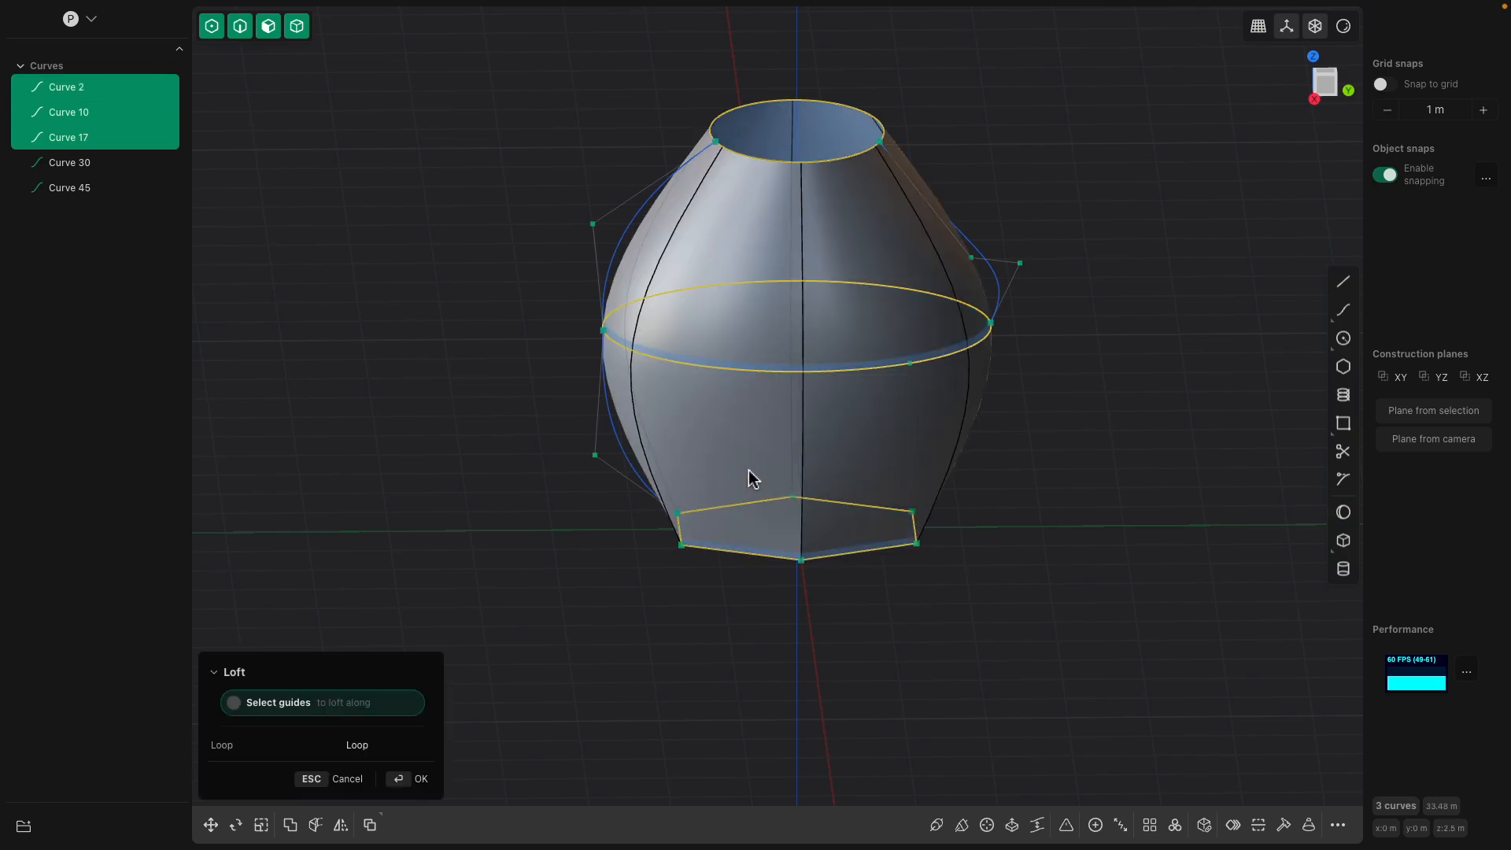
left_click(629, 233)
middle_click_drag(633, 318, 817, 391)
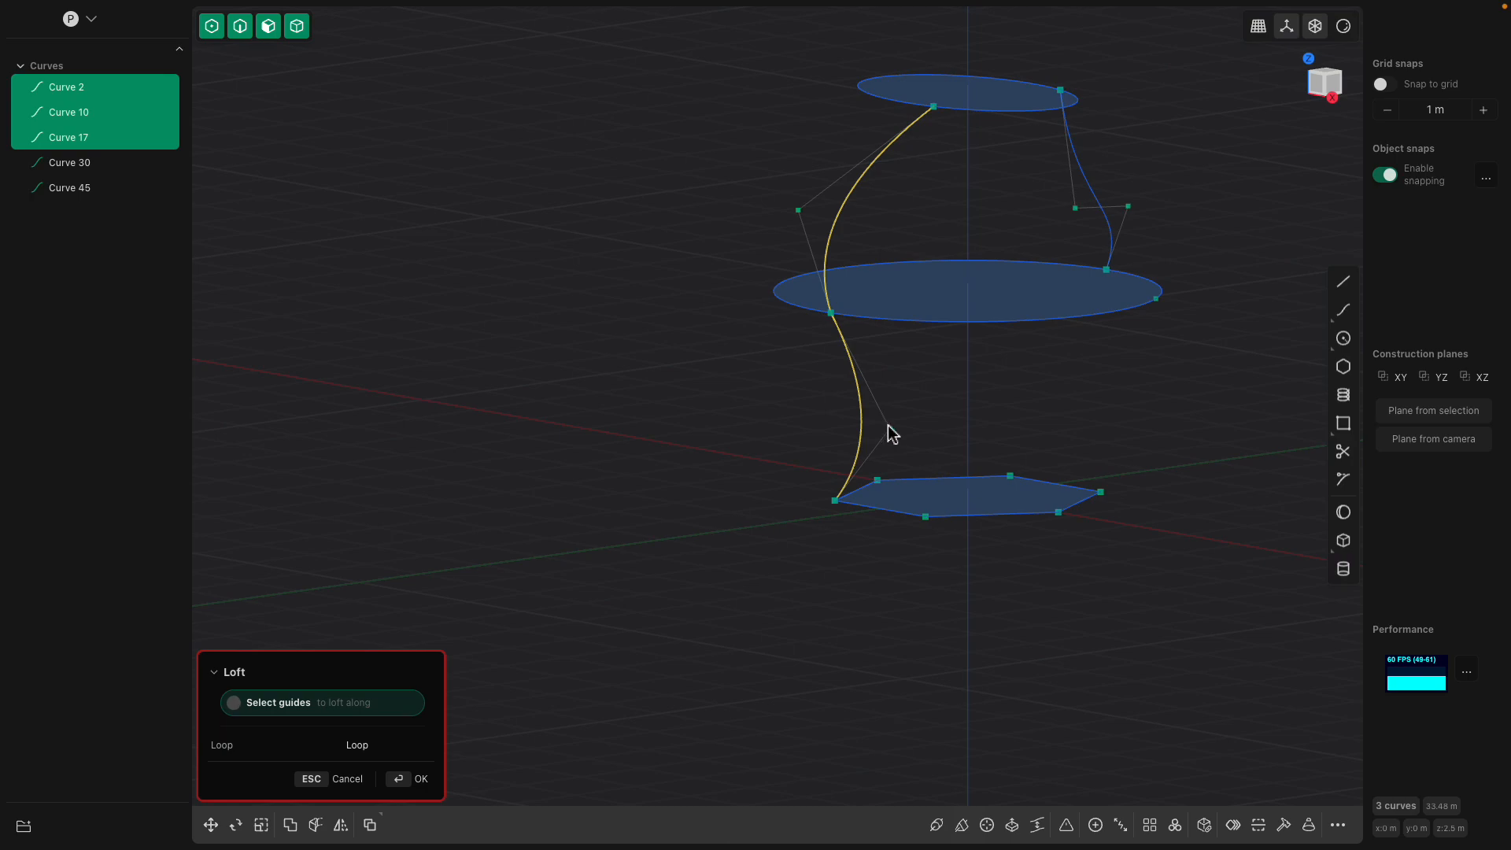
middle_click_drag(826, 445, 783, 263)
key("Escape")
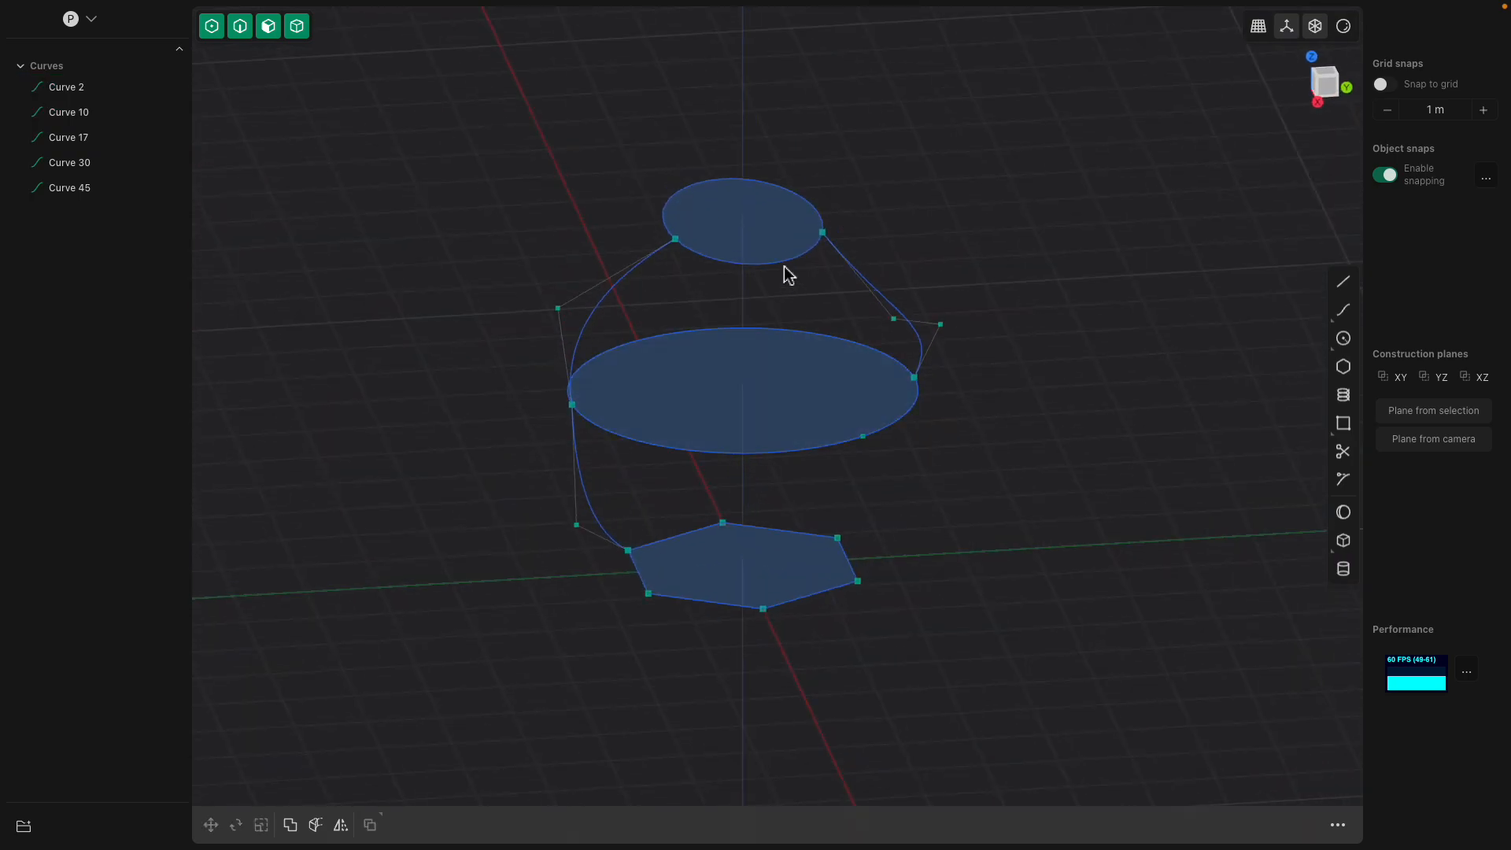
- Loft the top ellipse and the middle circle using the short side curve between them as guide
left_click(784, 263)
left_click(879, 438, "shift")
middle_click_drag(879, 438, 731, 191)
key("l")
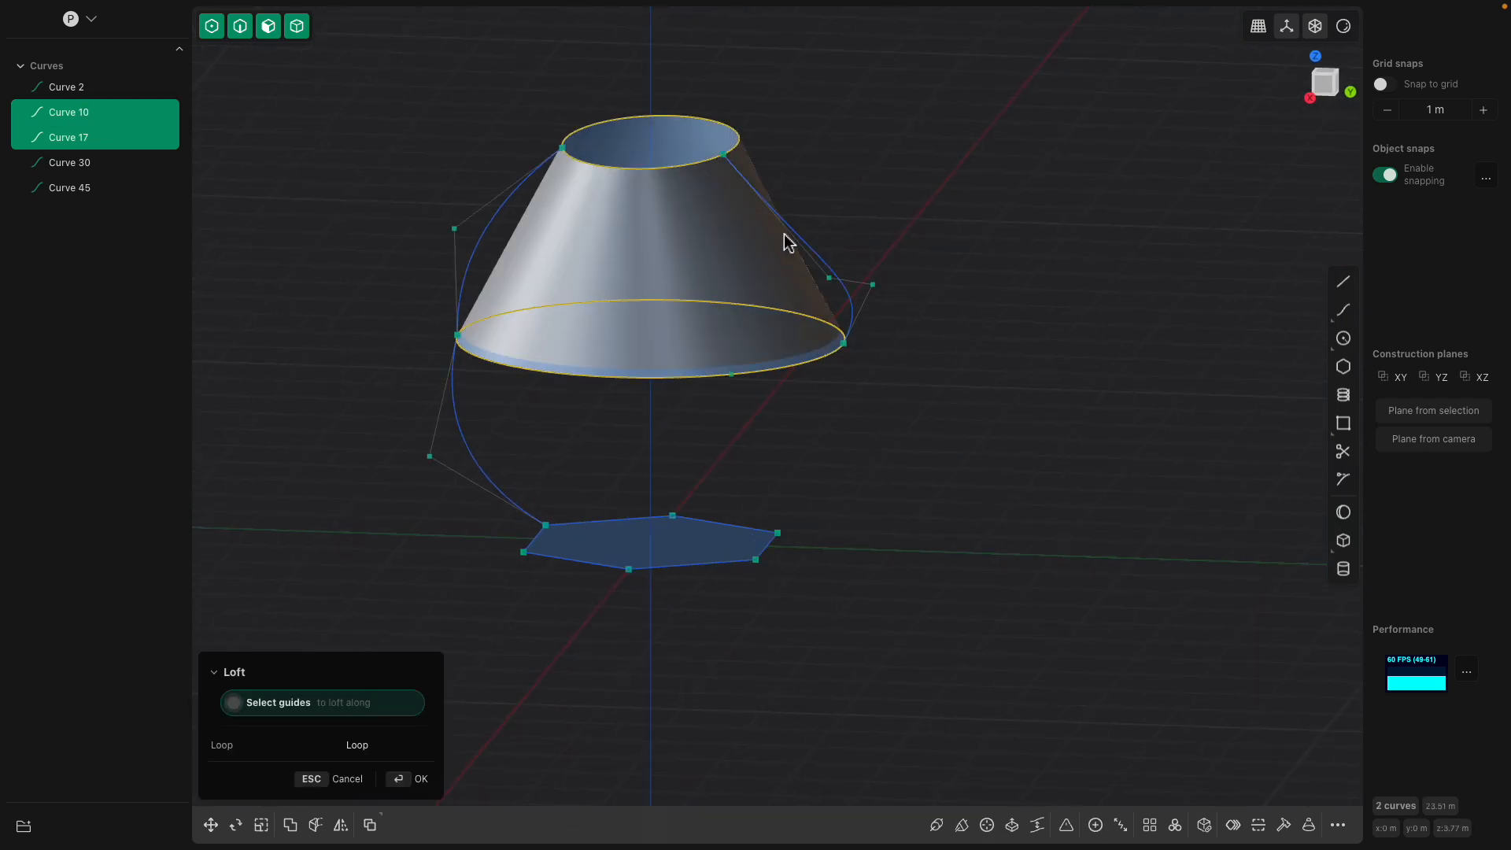
left_click(797, 237)
middle_click_drag(752, 223, 853, 351)
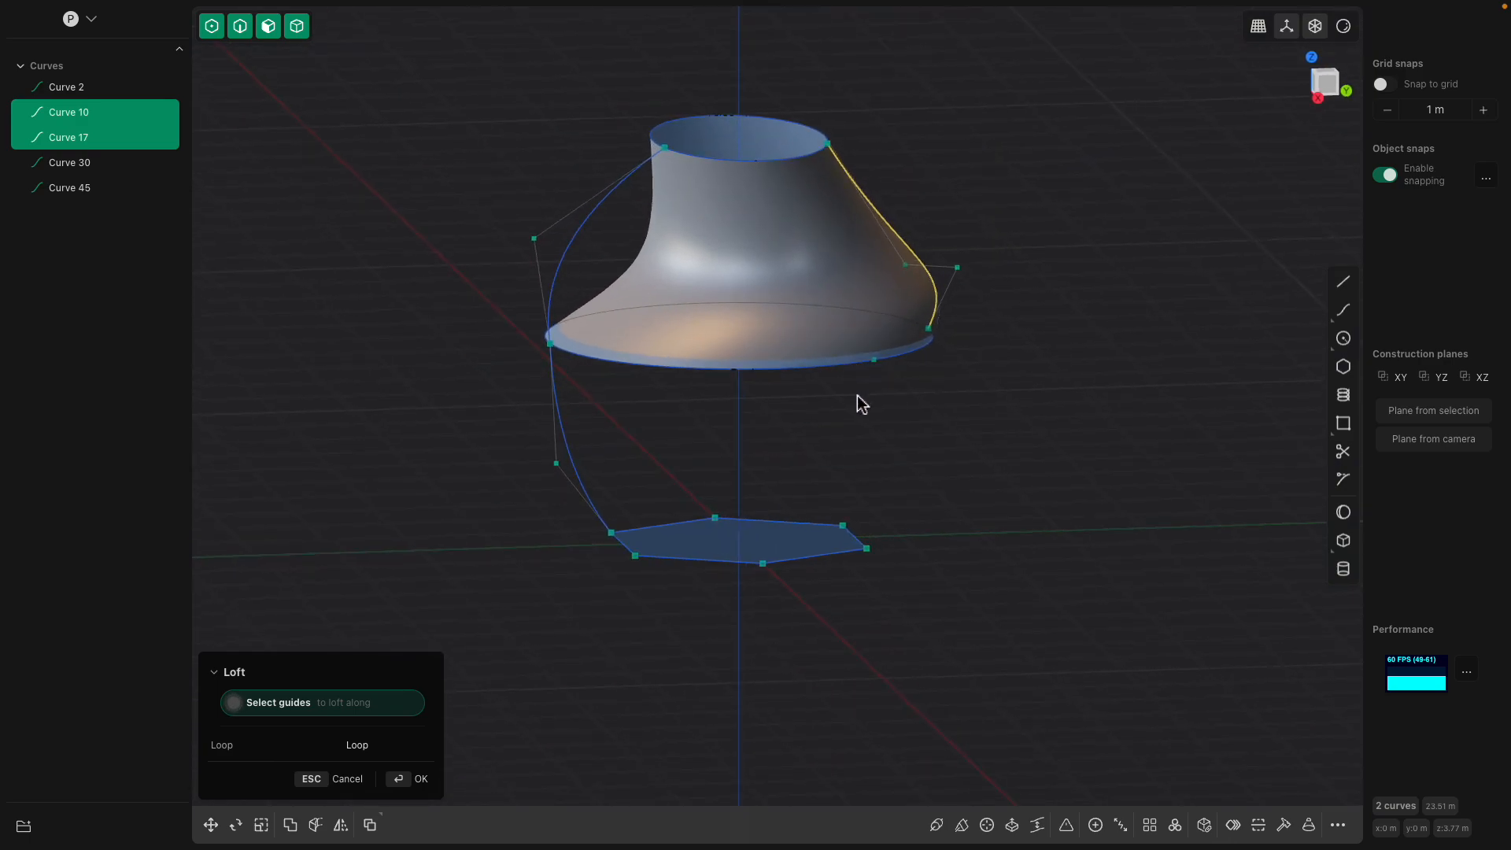
key("Return")
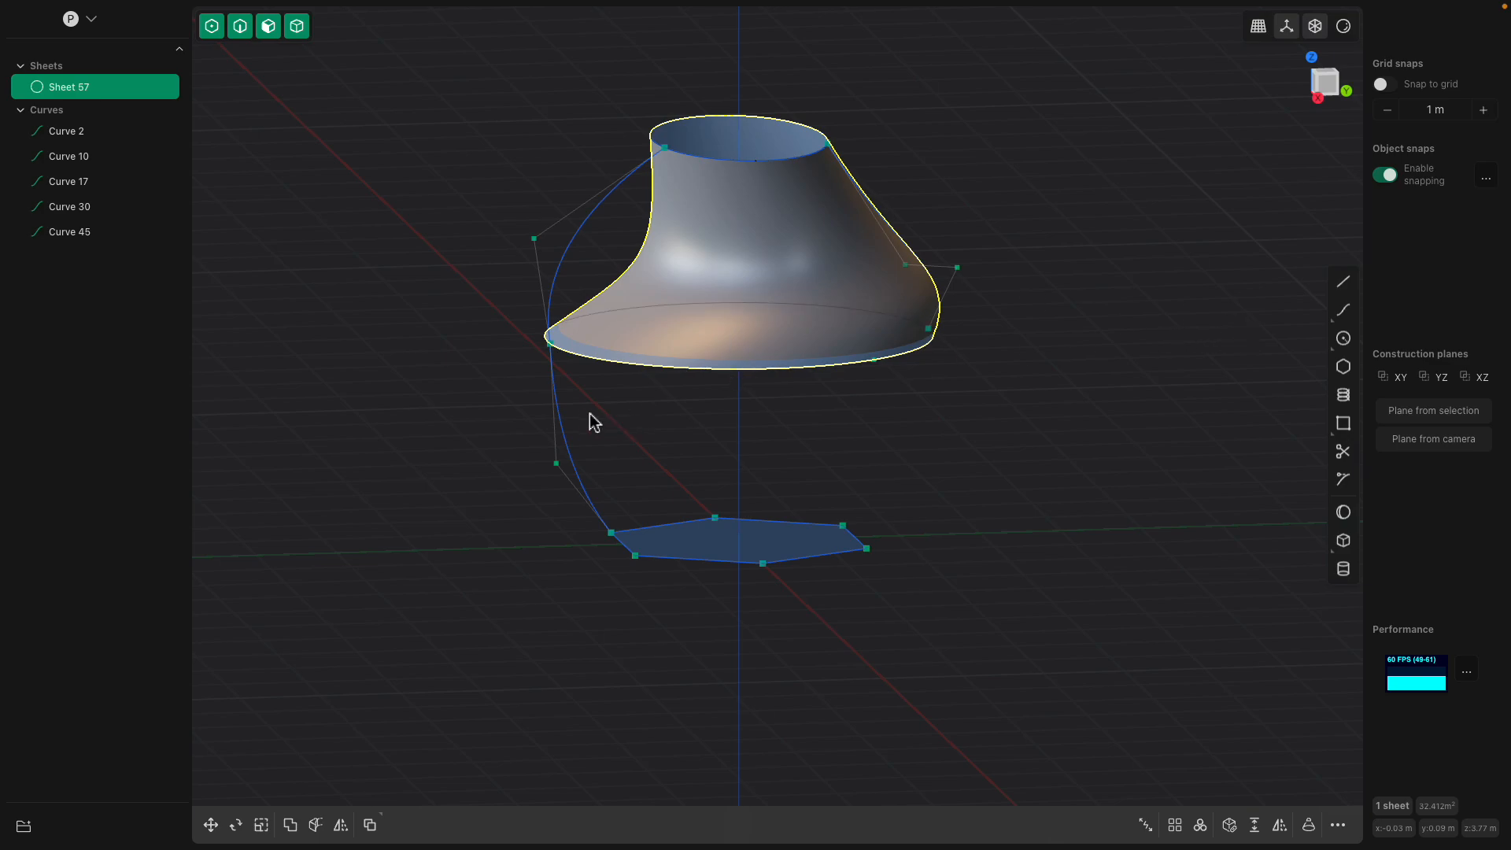
- Delete the long bowed guide curve and draw a straight line from the circle's edge to the nearest hexagon corner
left_click(559, 405)
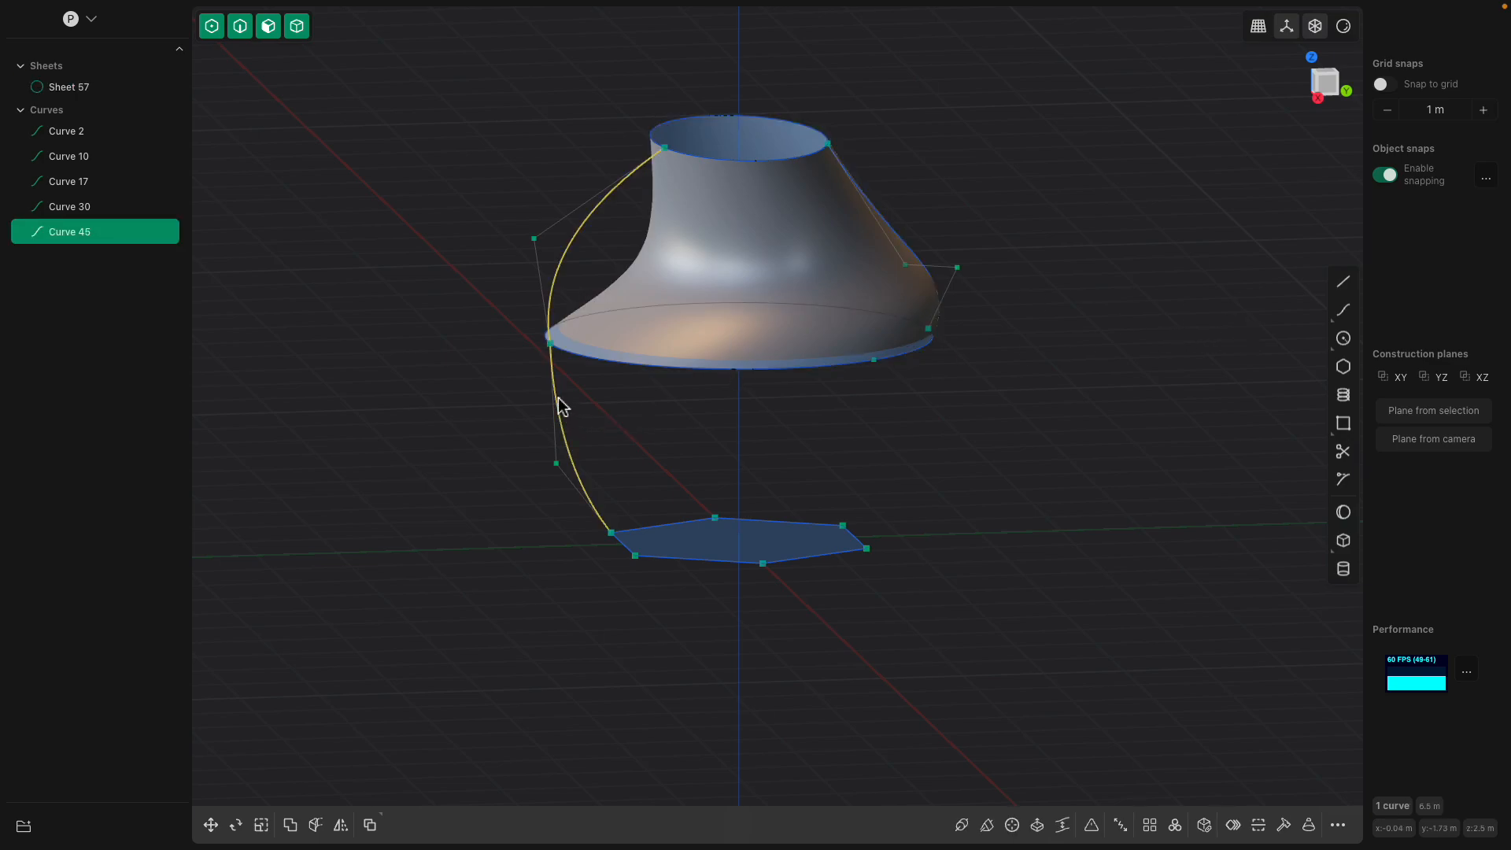
key("BackSpace")
left_click(1343, 281)
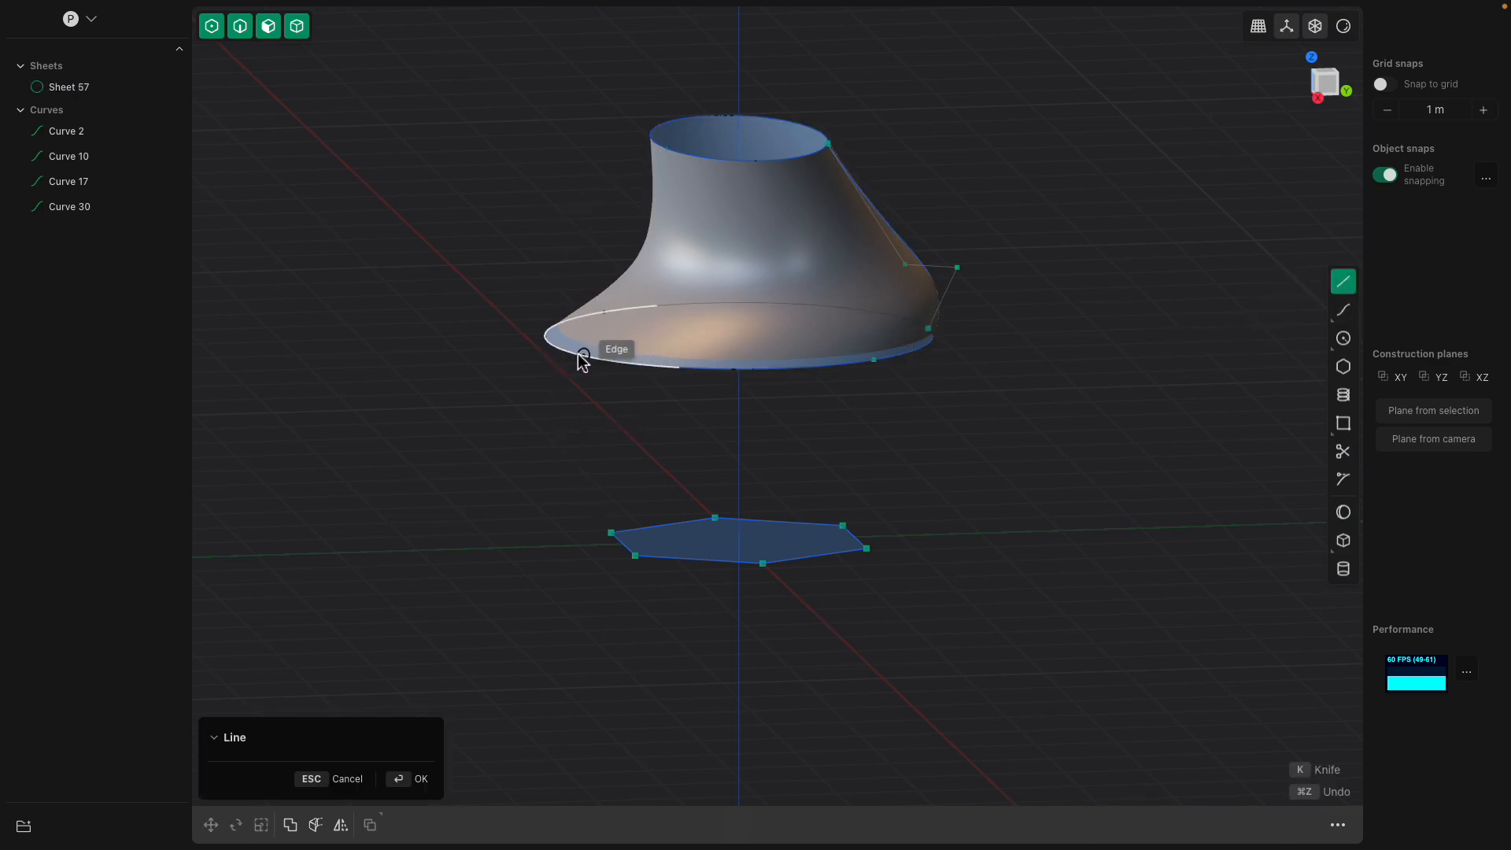
left_click(583, 357)
left_click(611, 532)
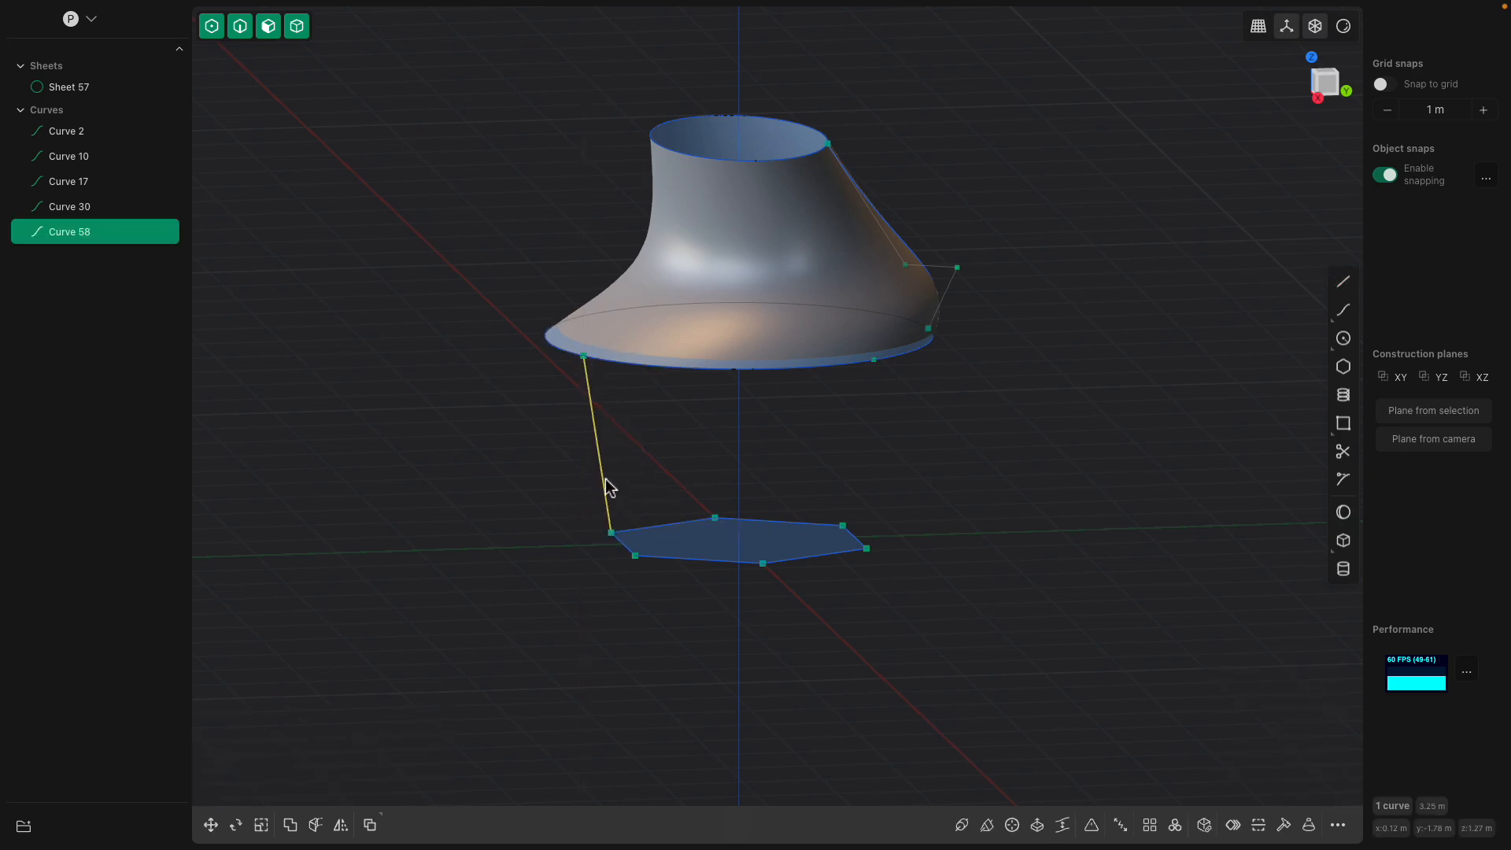
- Subdivide the new straight line and pull its midpoint outward to bow it into a curve
type("f")
type("sub")
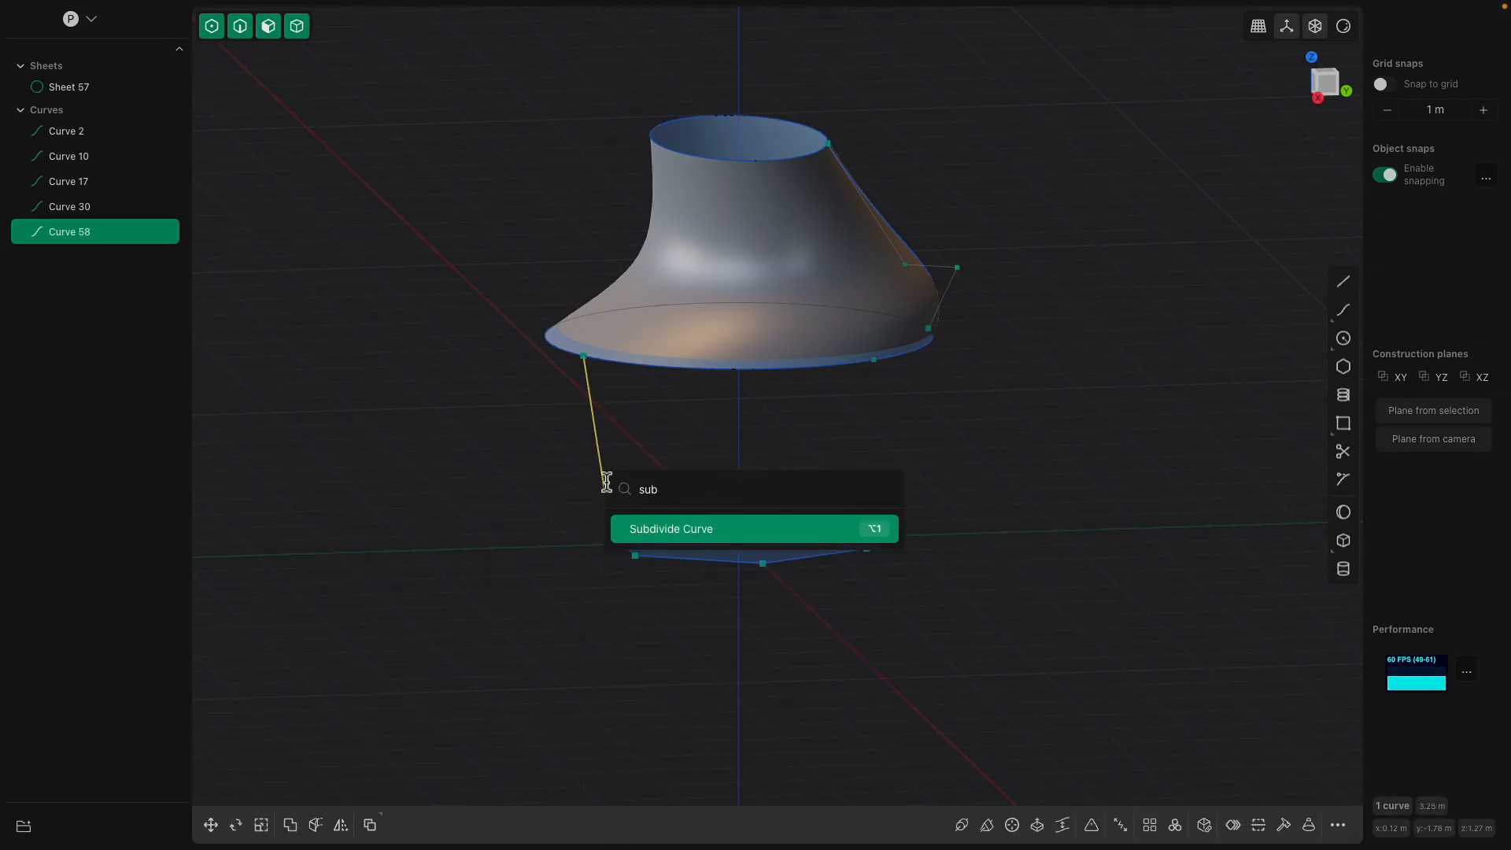
left_click(646, 531)
left_click_drag(595, 446, 505, 450)
- Try lofting the middle circle, the hexagon and the bowed curve selected together as profiles
left_click(634, 369)
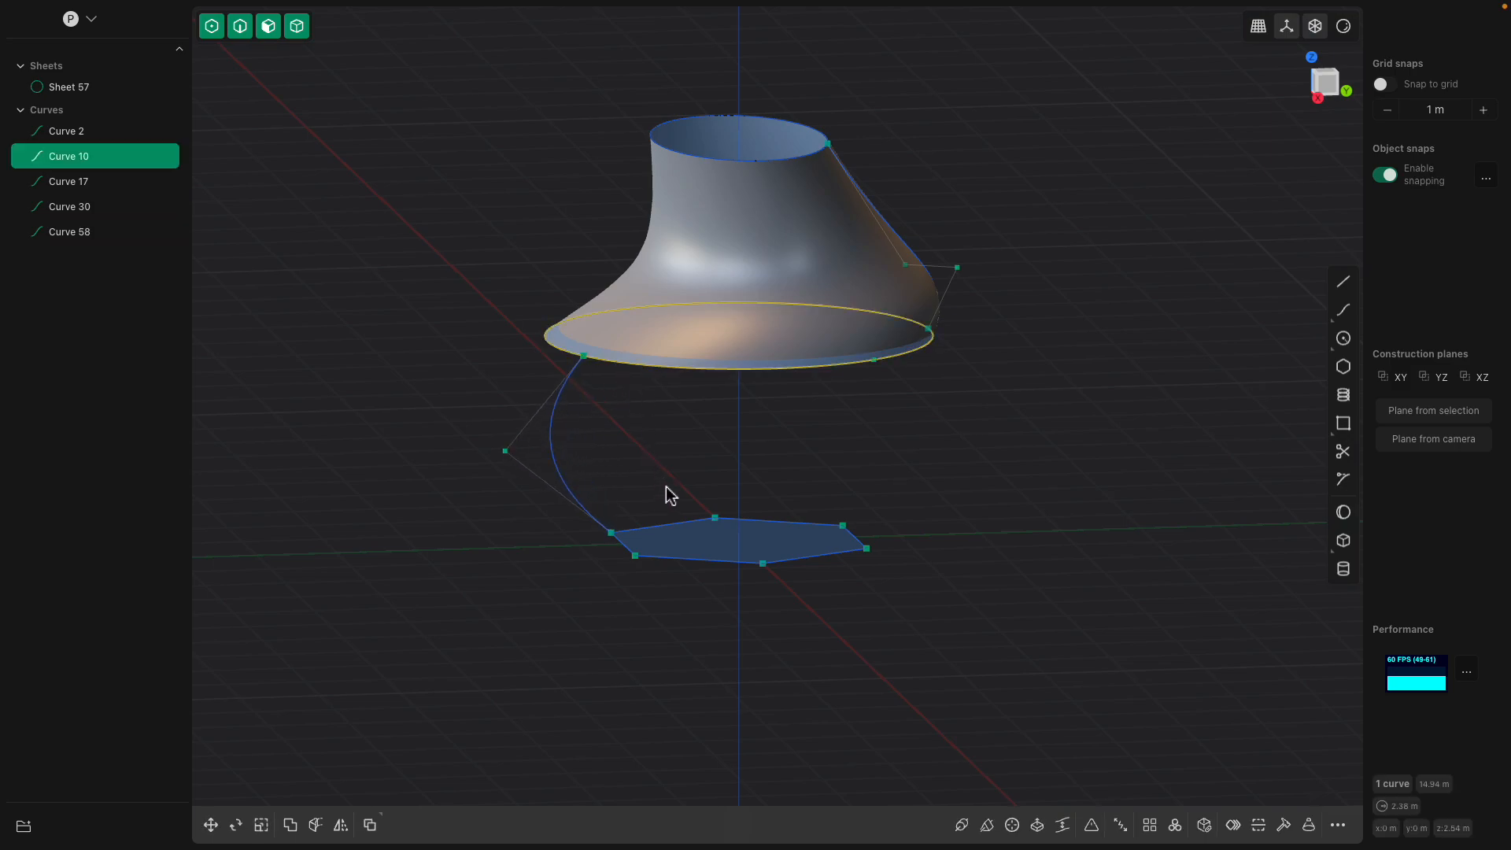
left_click(674, 525, "shift")
left_click(557, 465, "shift")
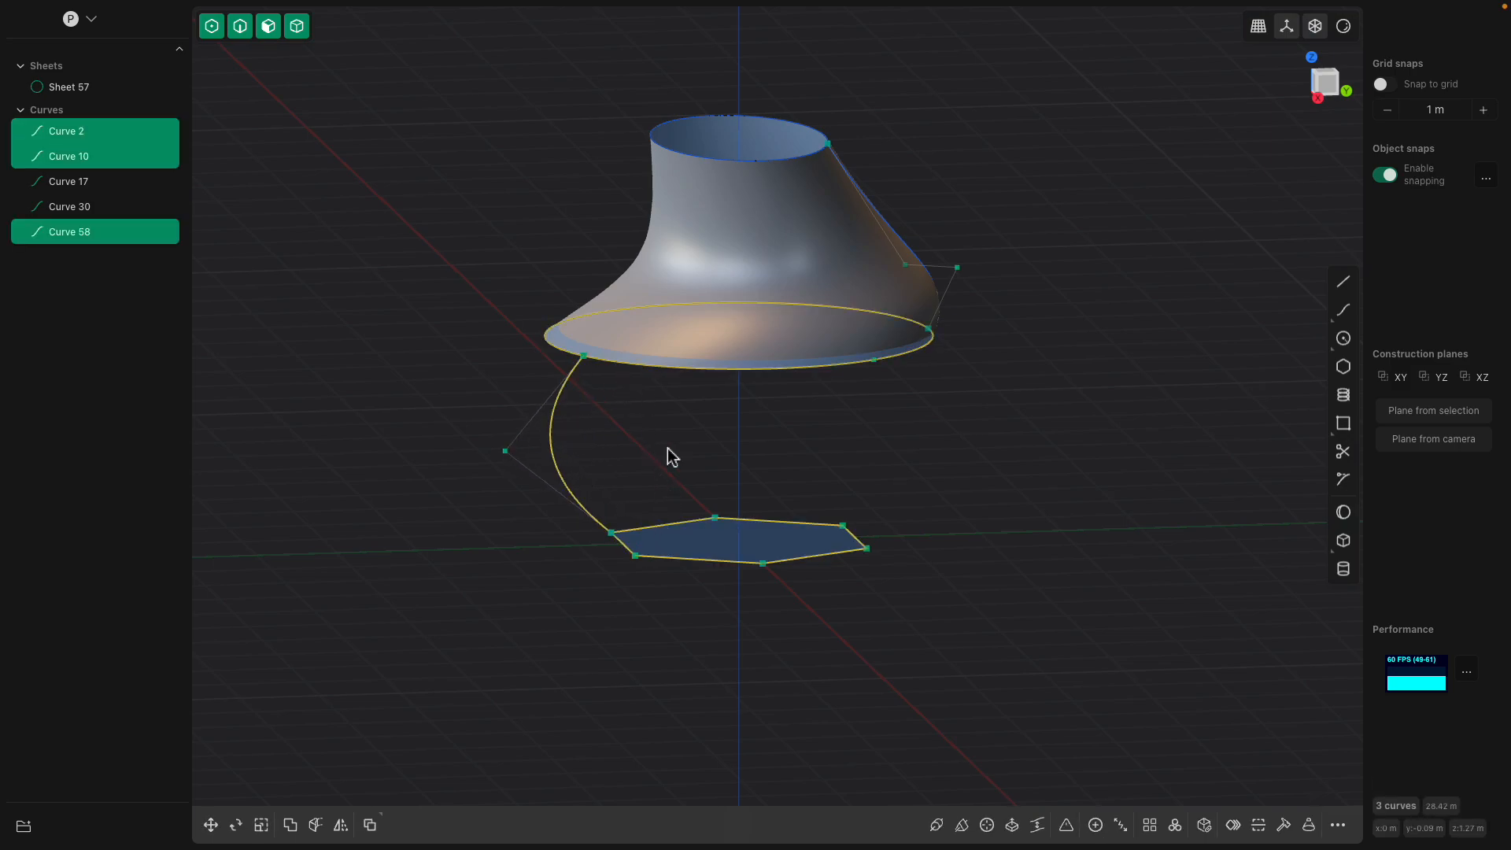
key("l")
key("Escape")
- Try lofting the middle circle and the bottom hexagon along the bowed curve between them as guide
left_click(652, 368)
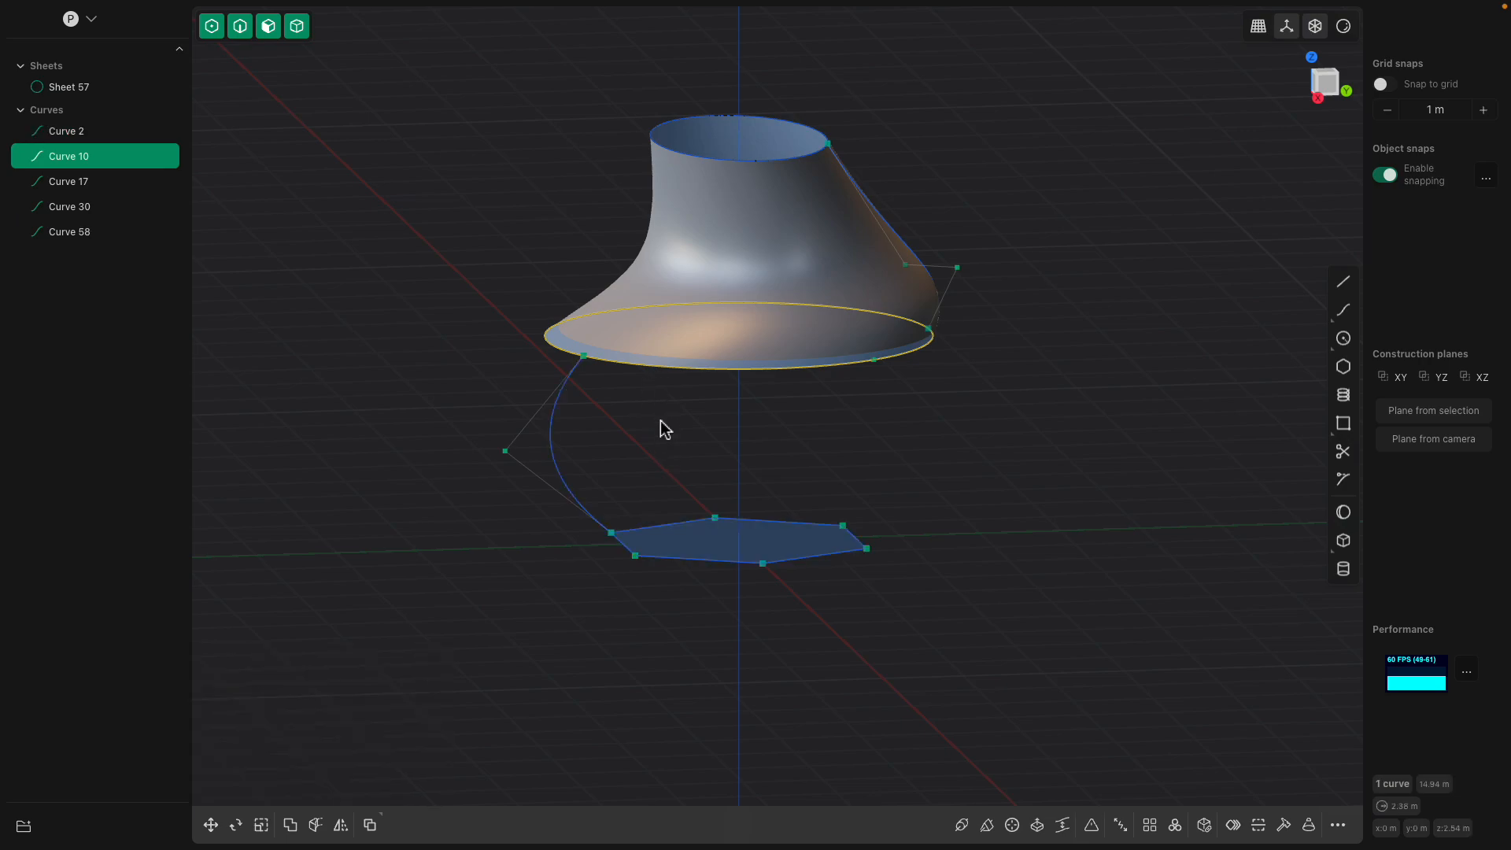
left_click(684, 522, "shift")
key("l")
left_click(554, 439)
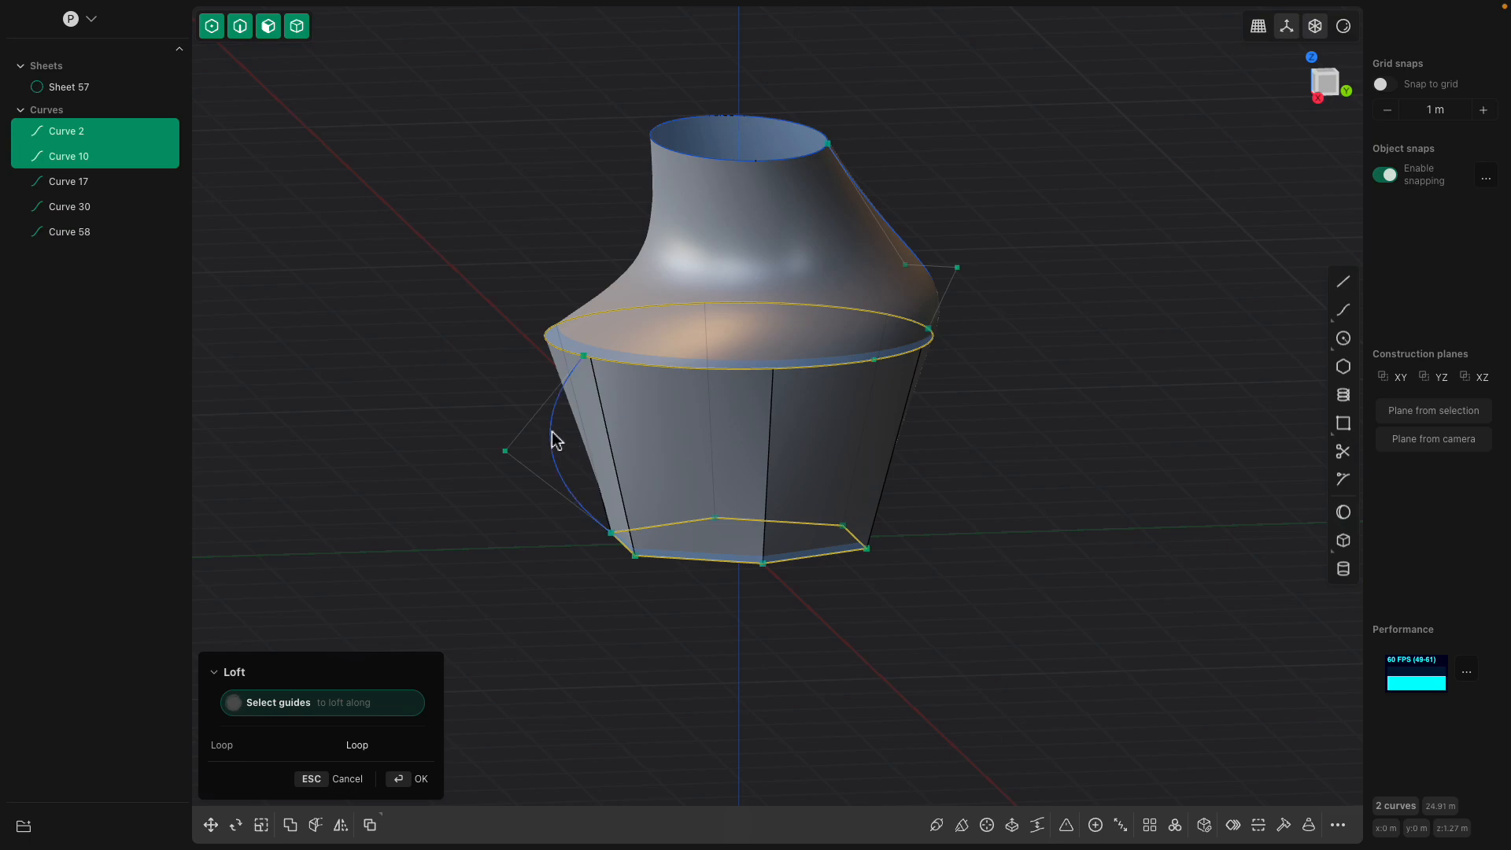
right_click_drag(624, 462, 701, 462)
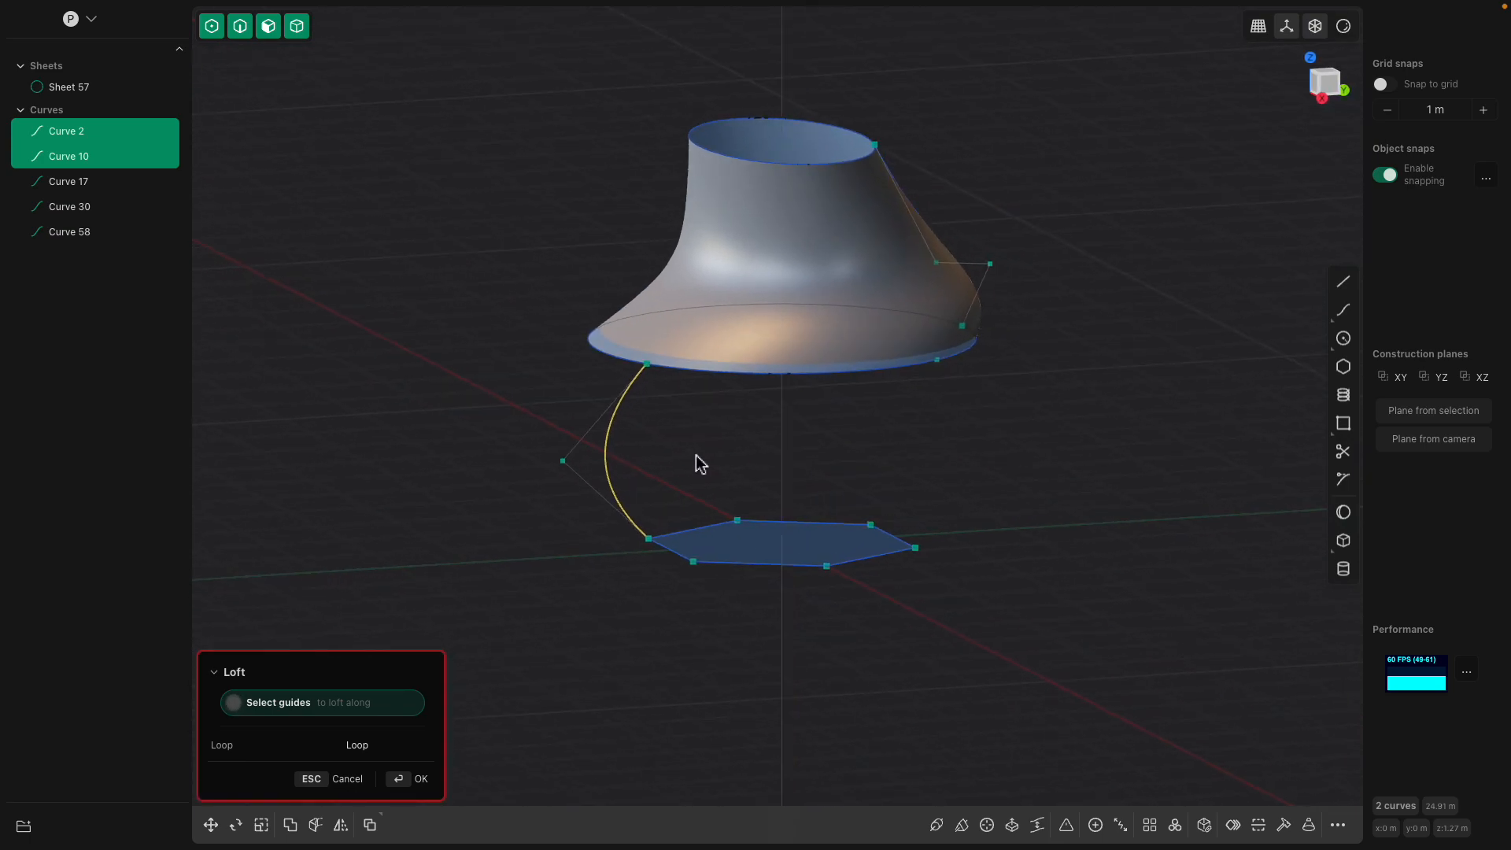
key("Return")
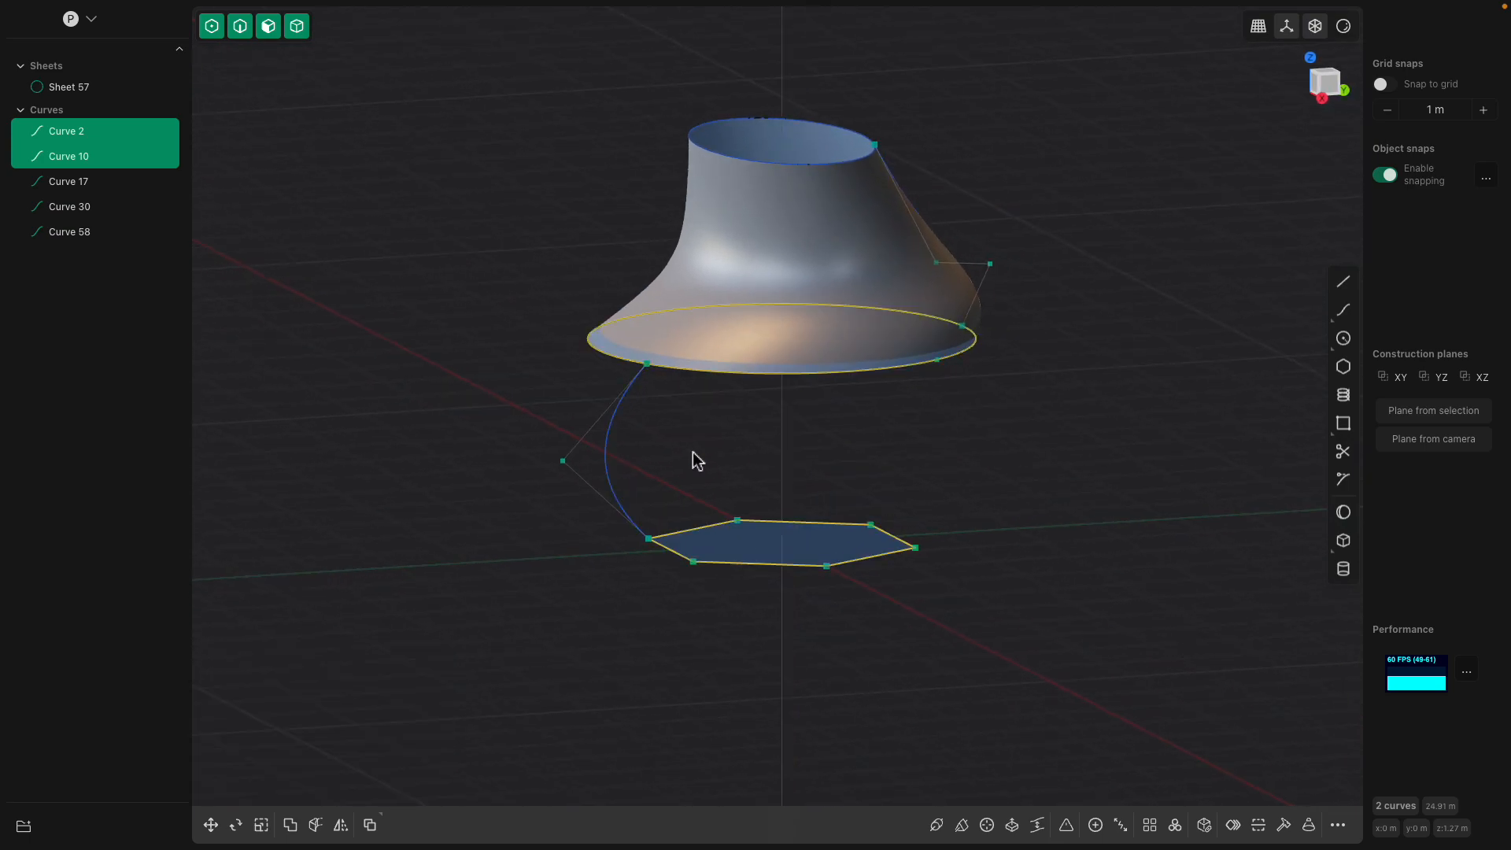
key("Escape")
- Draw a straight line about 3.8 m long from the circle's edge to the hexagon corner on the side opposite the bowed curve
left_click(809, 378)
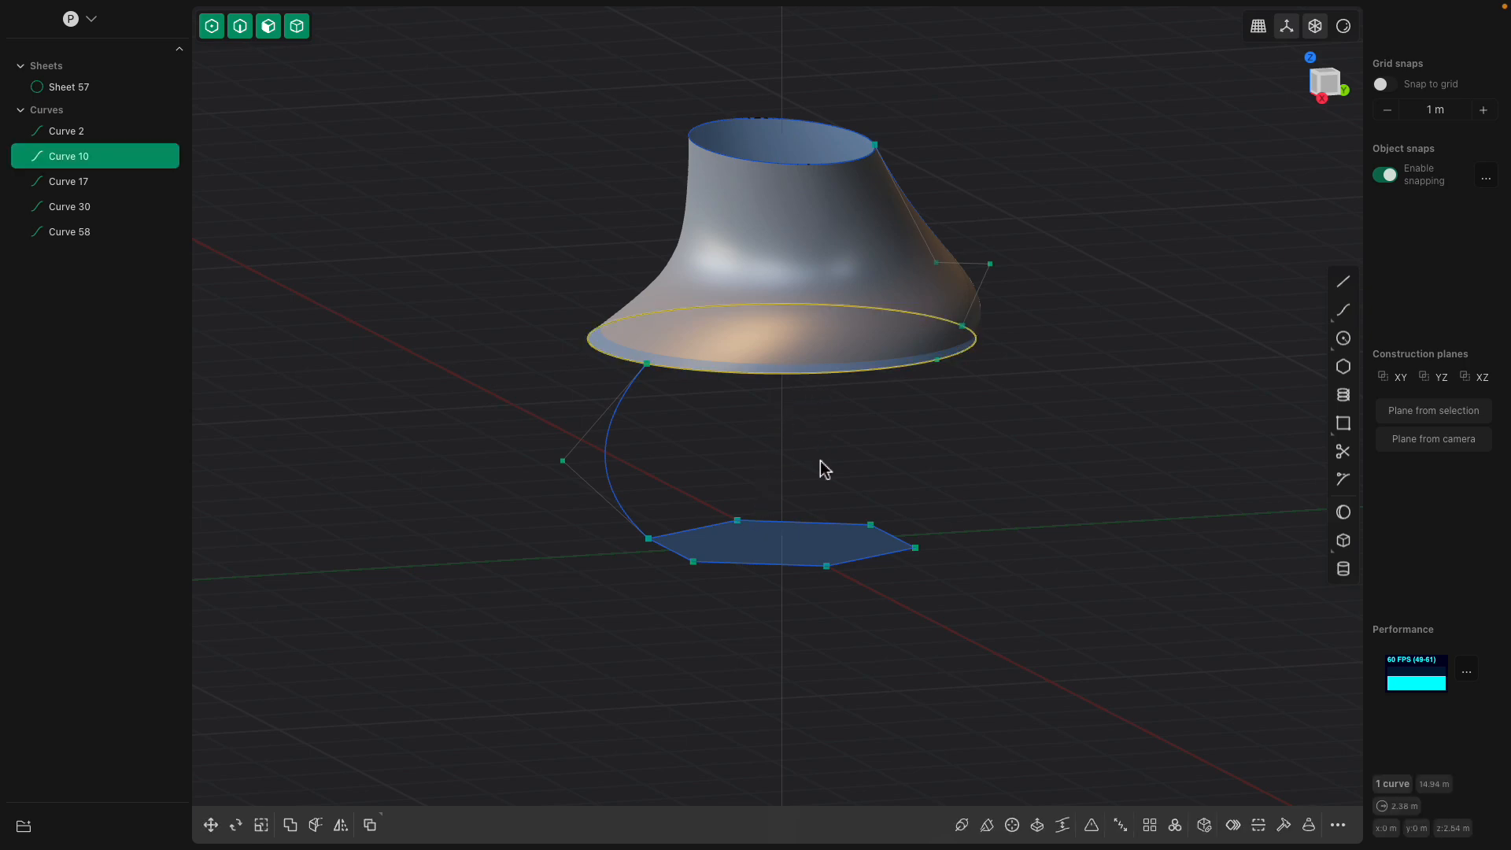
left_click(819, 524, "shift")
right_click_drag(820, 524, 791, 498)
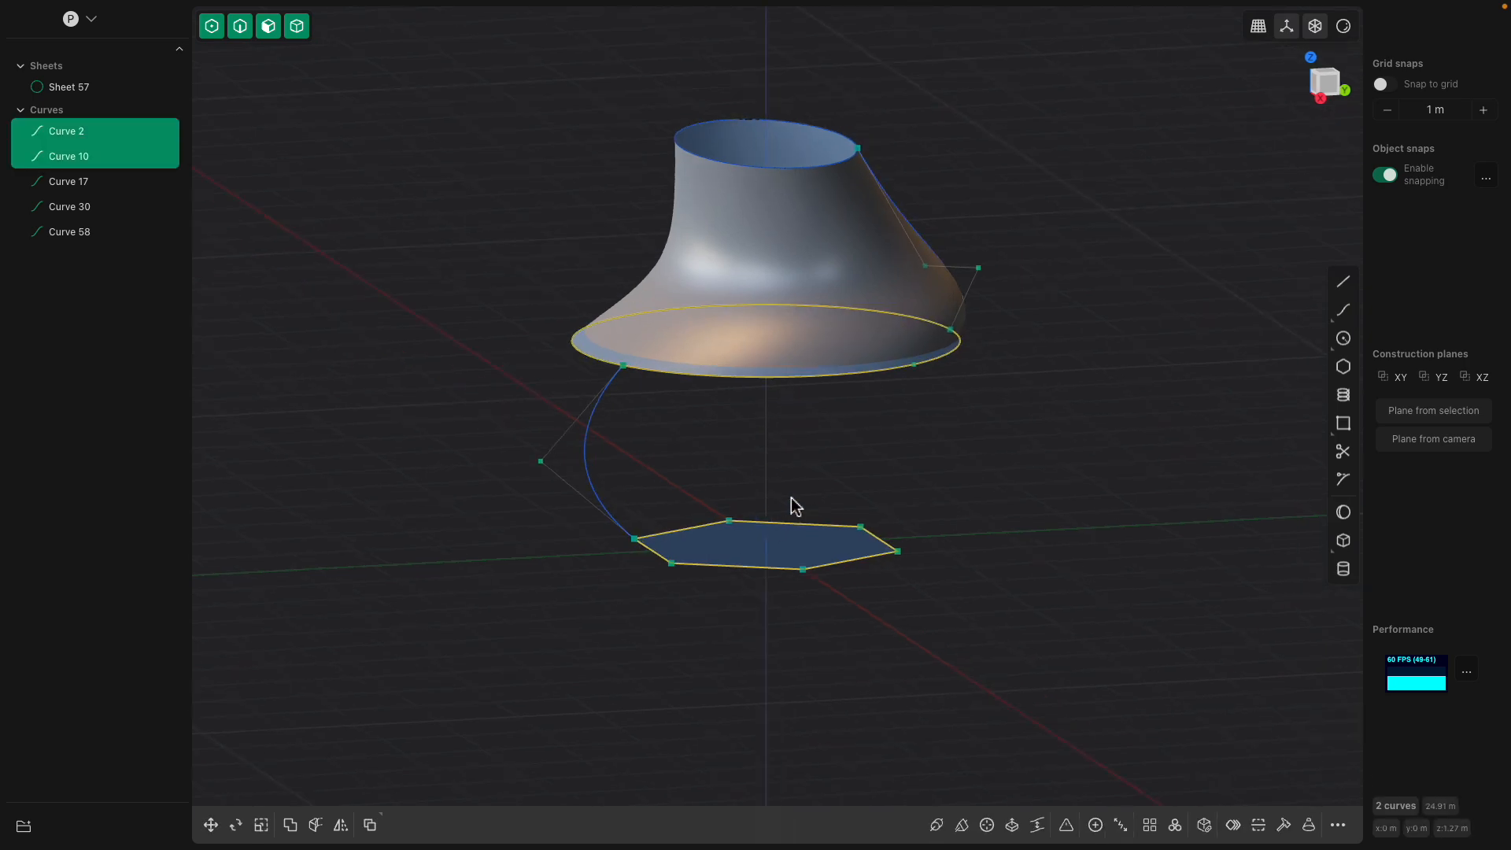
right_click(791, 491)
right_click_drag(911, 376, 978, 367)
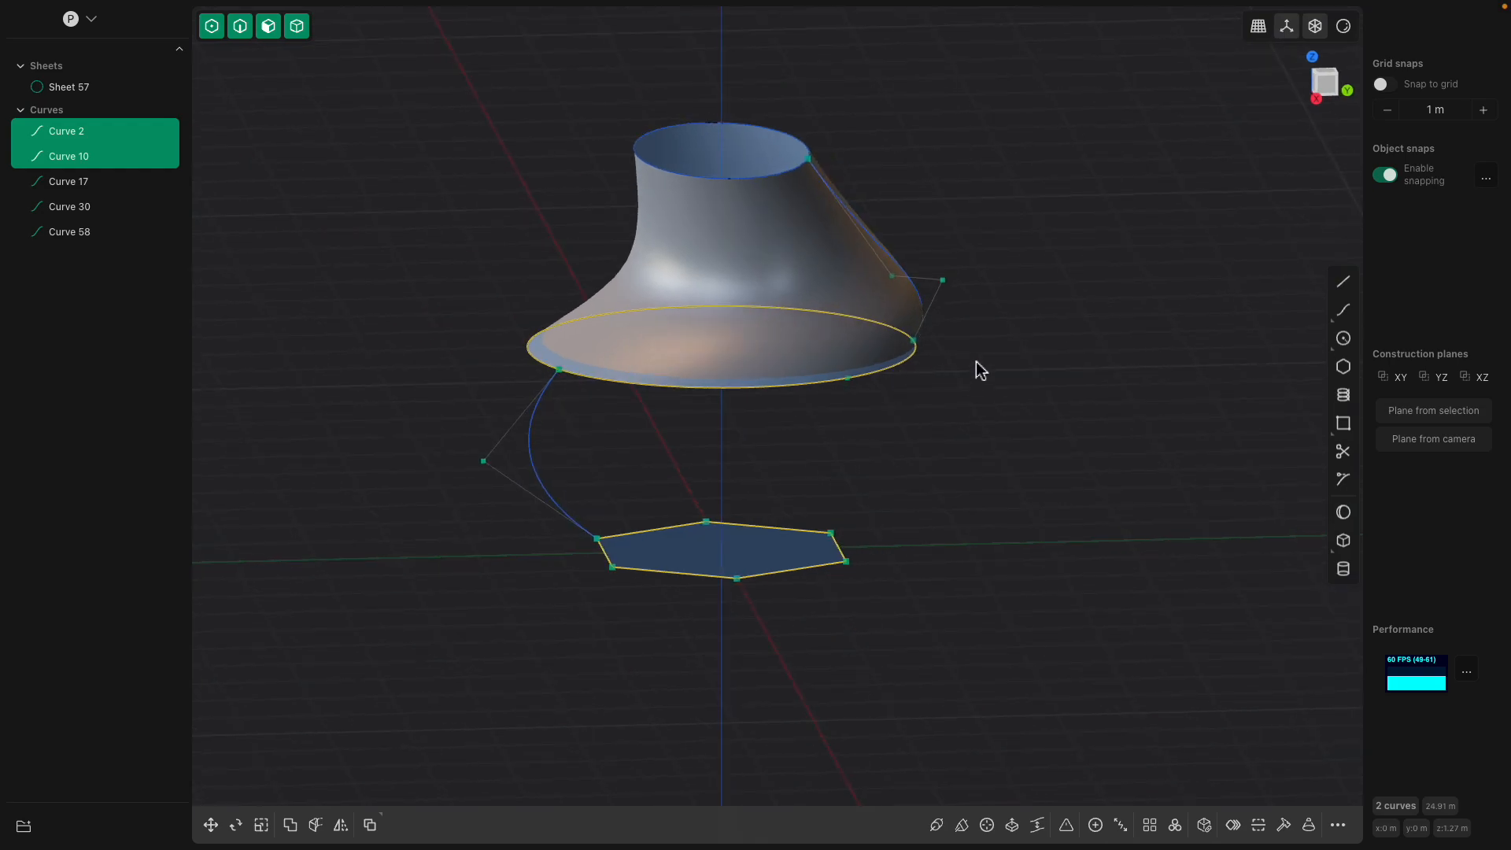
left_click(1344, 282)
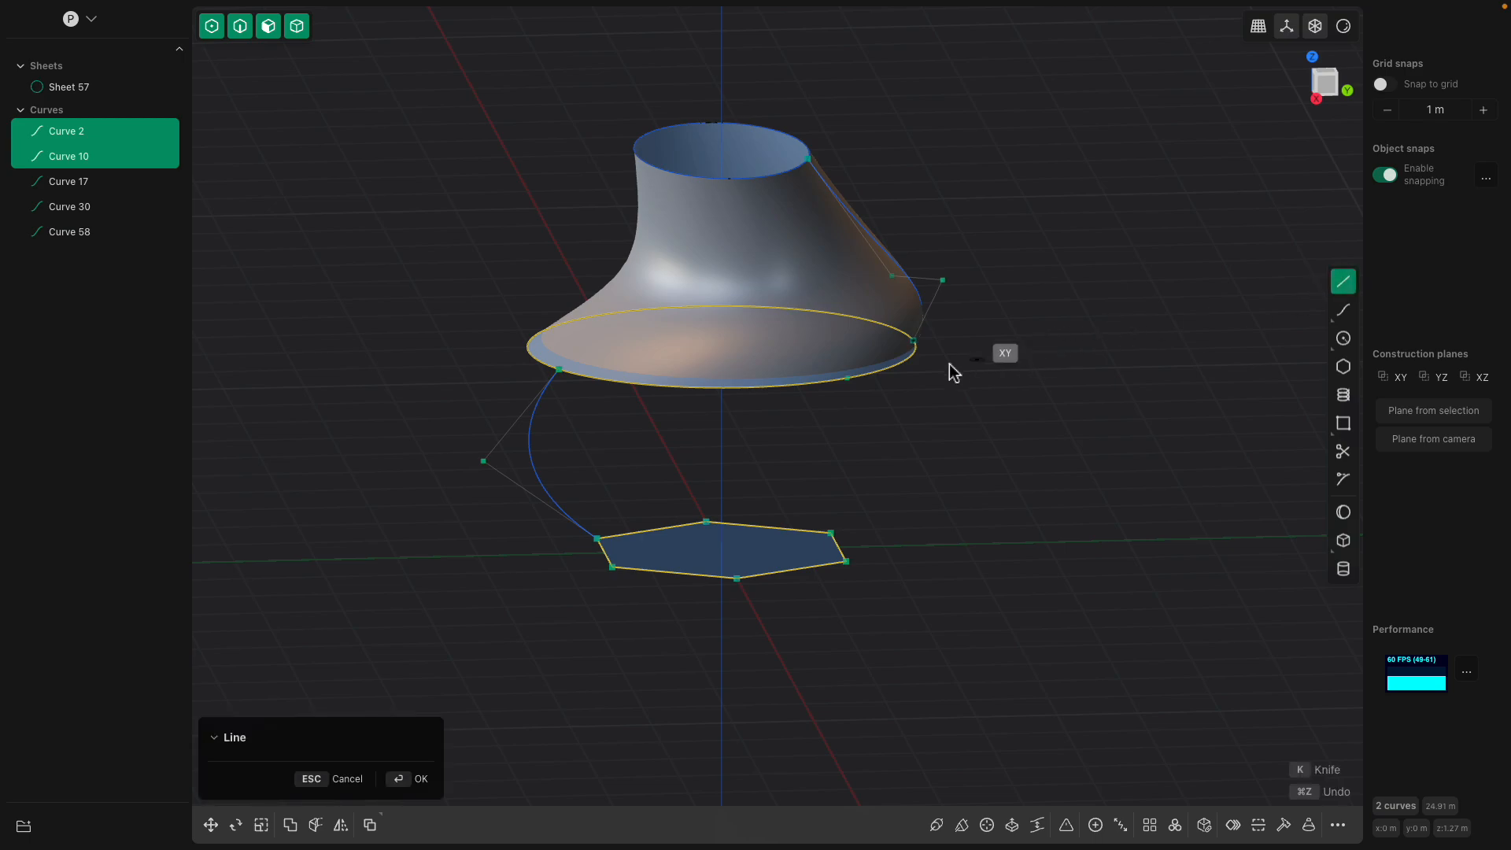
left_click(846, 378)
left_click(833, 534)
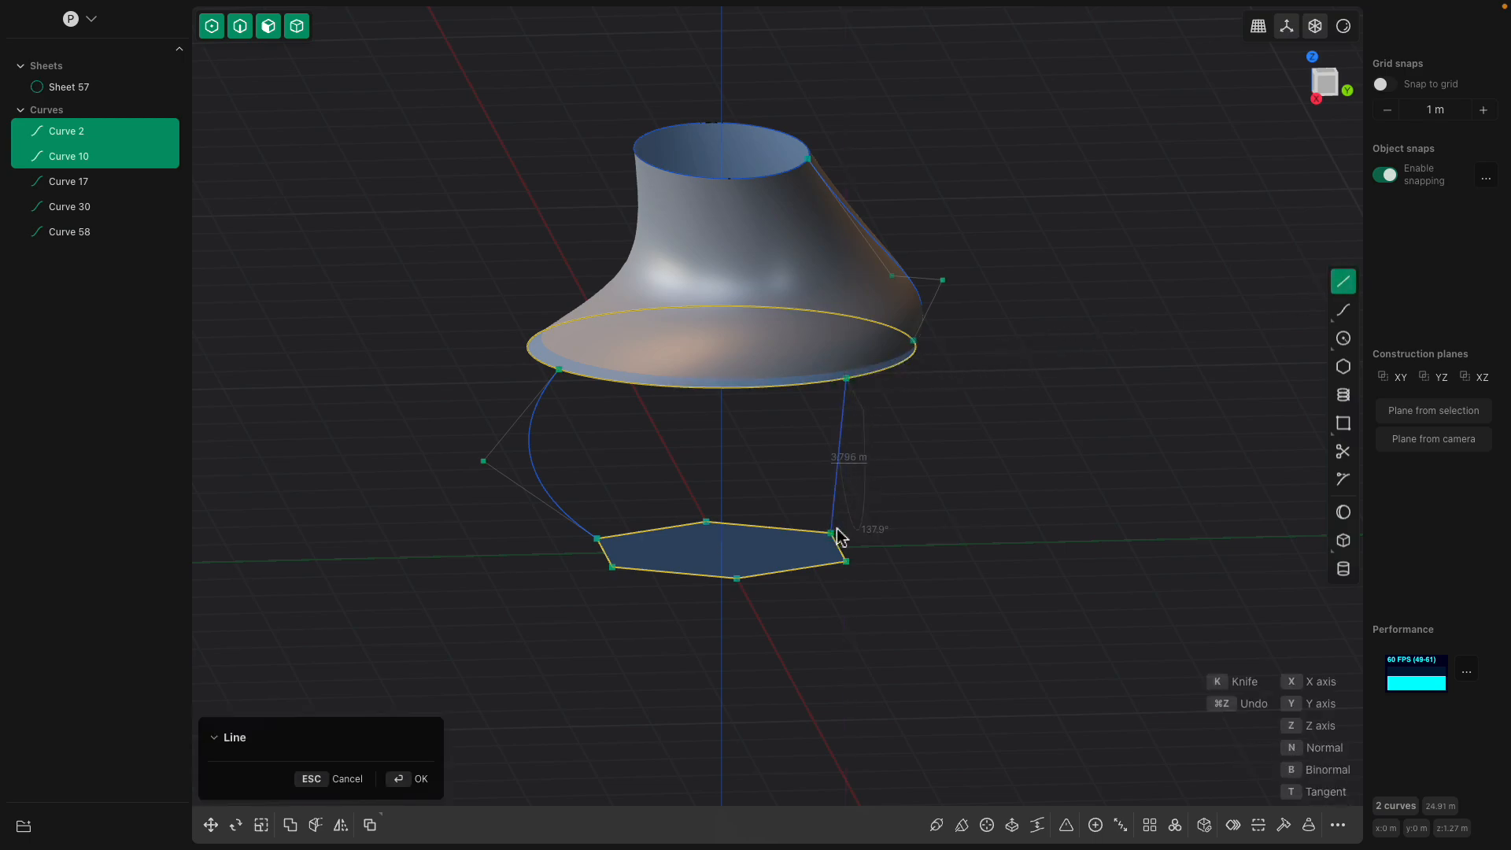
key("Return")
- Subdivide the new straight line and pull its midpoint outward to bow it away from the model
scroll(869, 509, "up", 1)
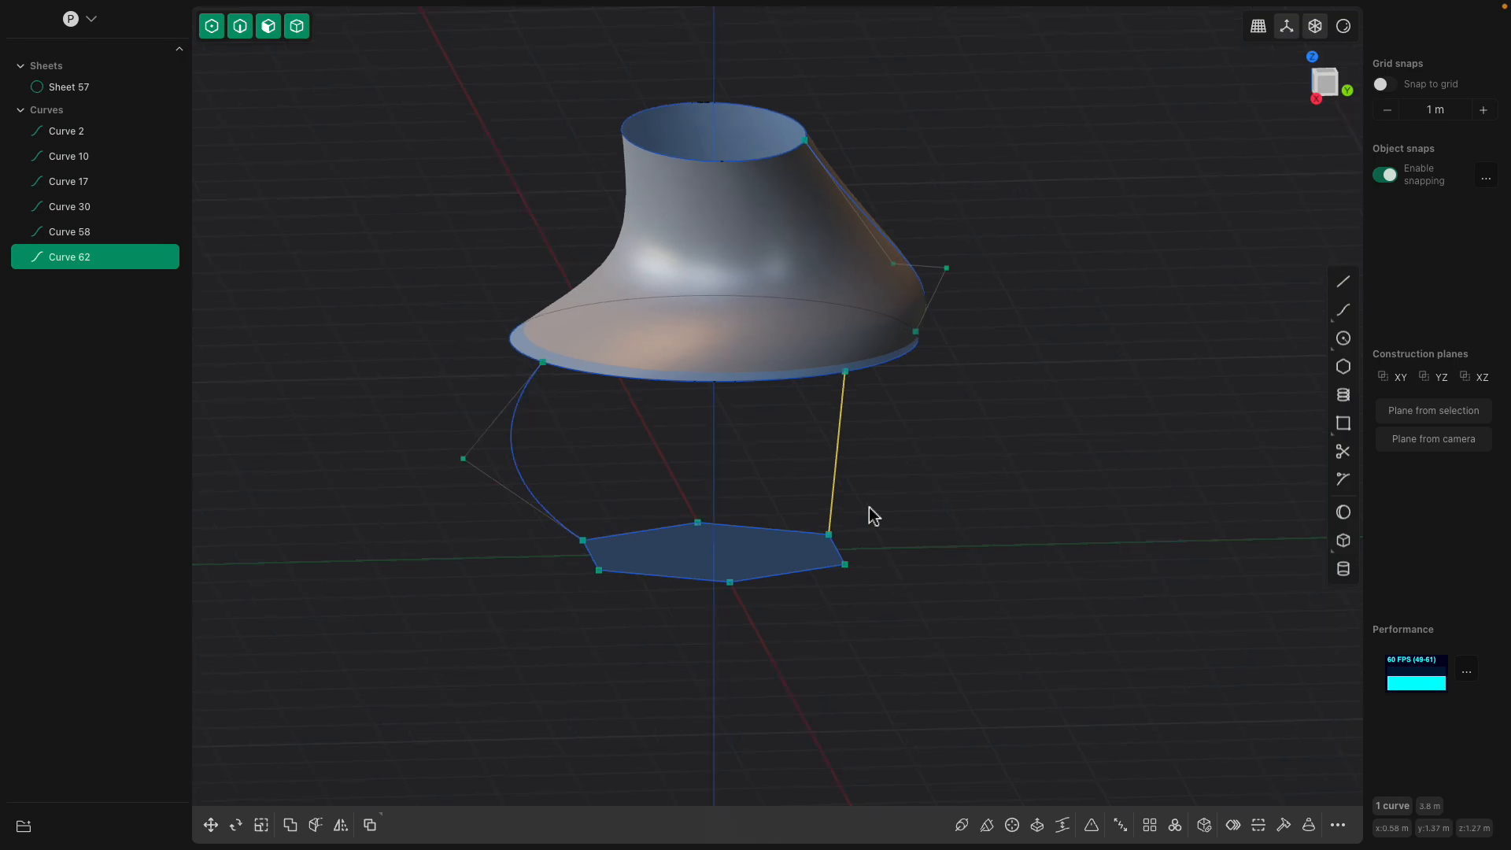
type("f")
type("sub")
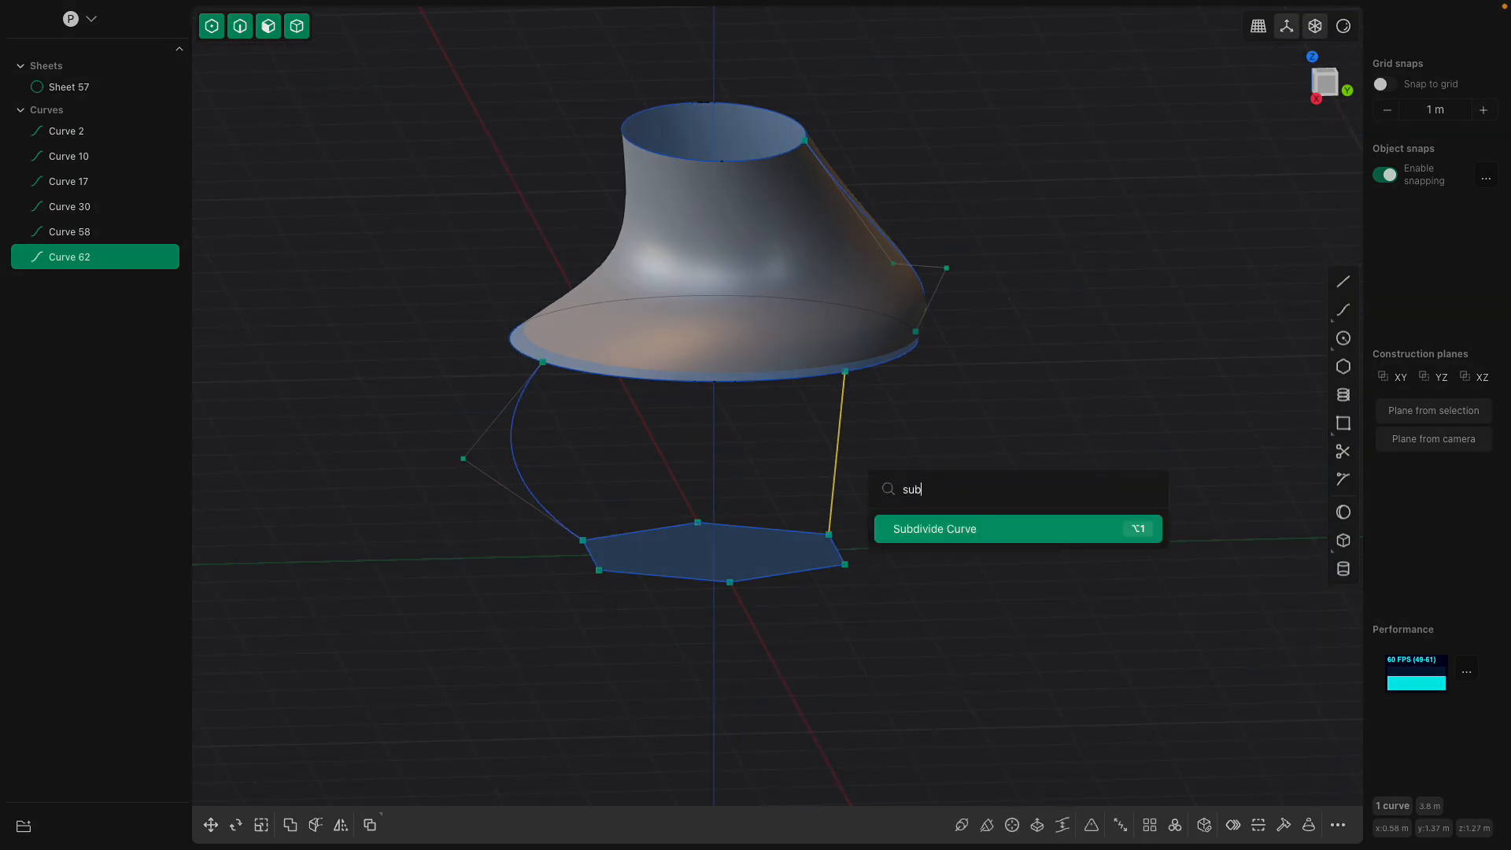
left_click(916, 538)
left_click(836, 455)
left_click_drag(838, 456, 889, 476)
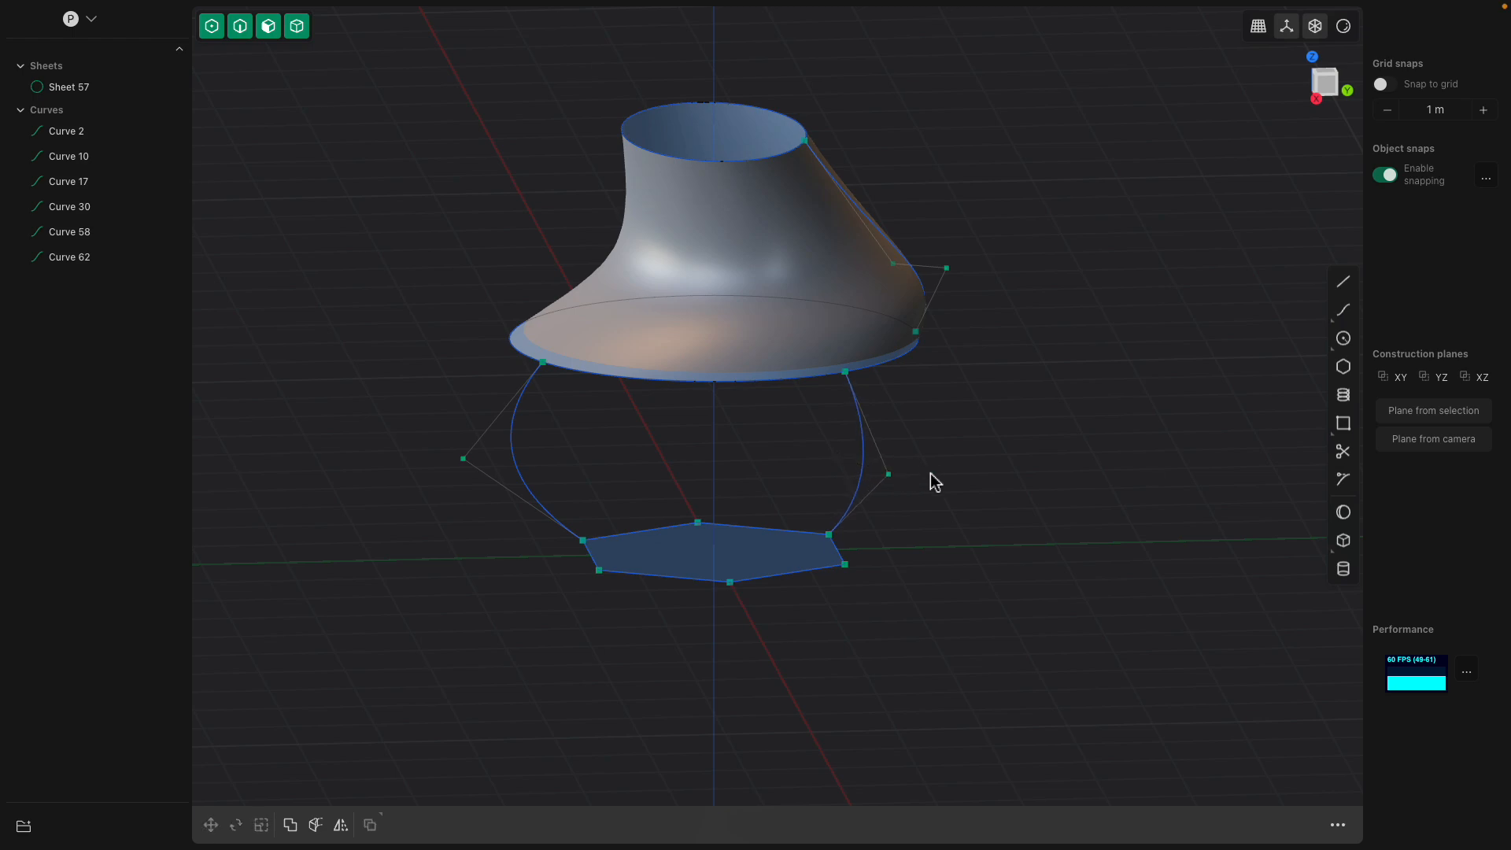
- Loft the middle circle and the bottom hexagon using the newly bowed curve as guide
left_click(867, 371)
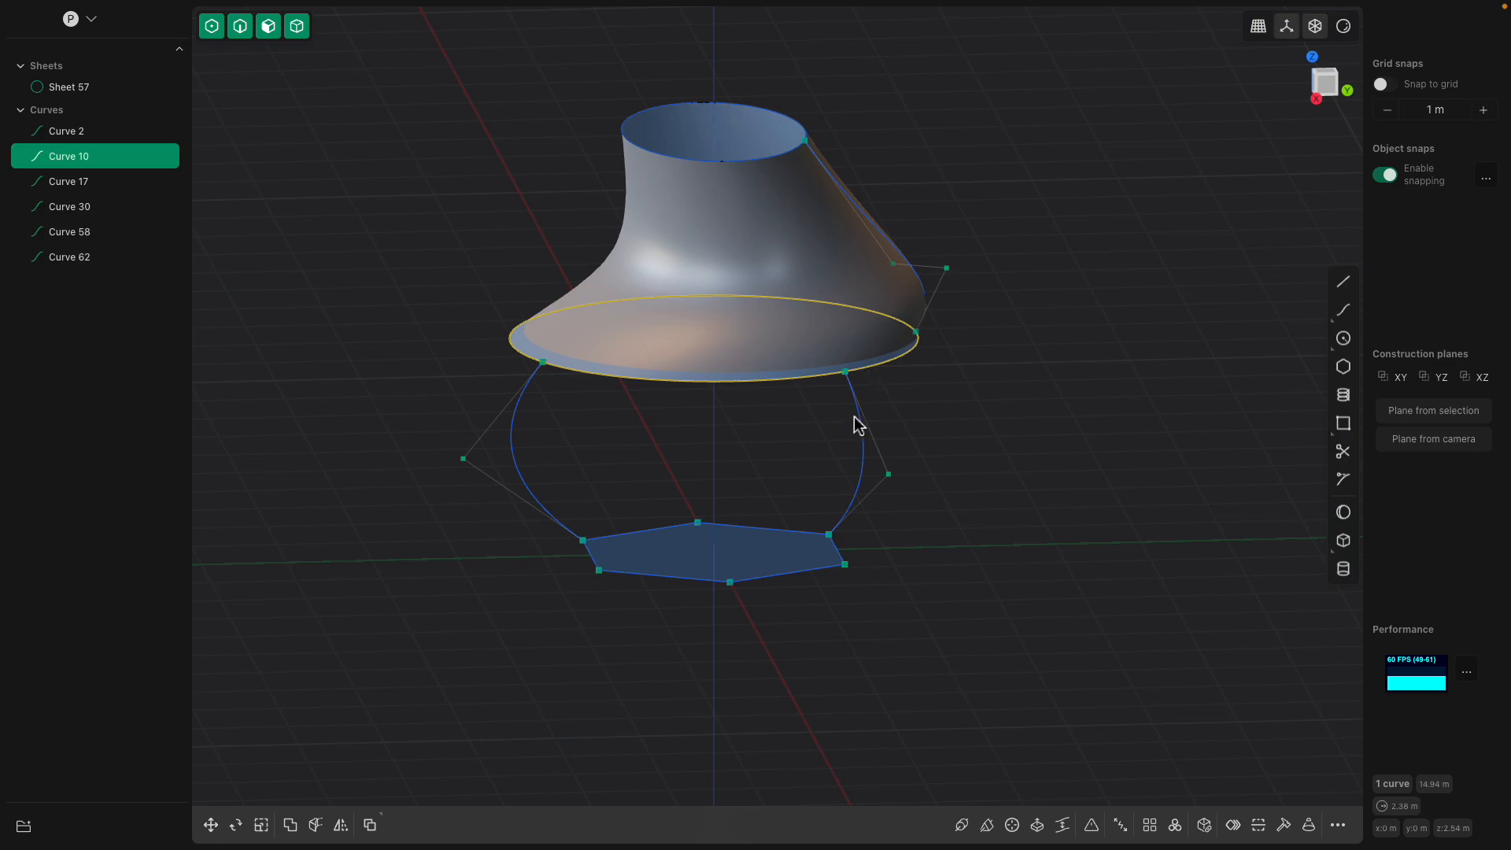
left_click(803, 530, "shift")
key("l")
middle_click_drag(916, 535, 820, 480)
left_click(786, 454)
middle_click_drag(730, 427, 771, 443)
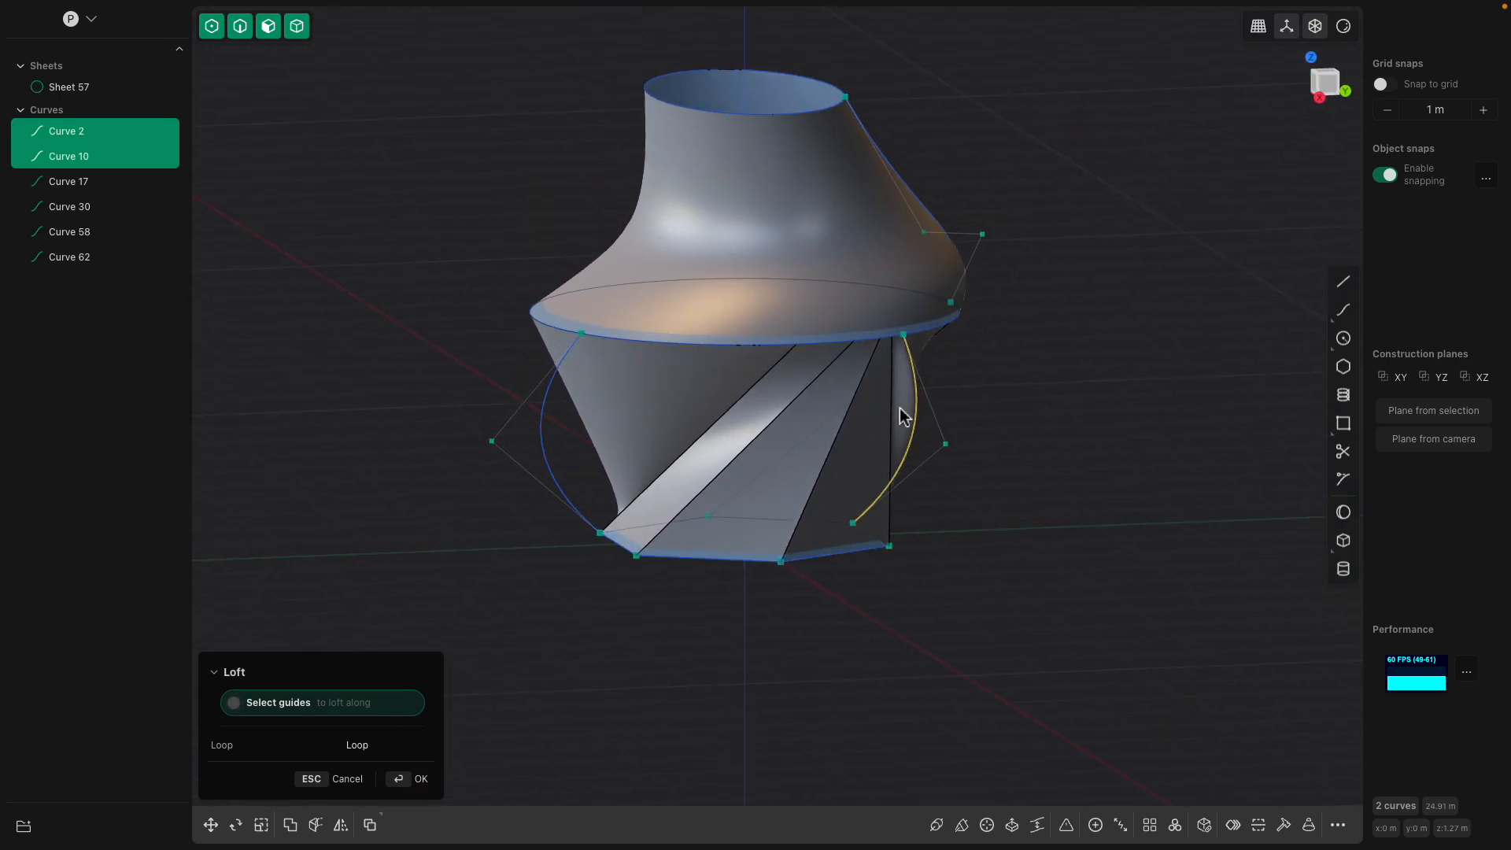
middle_click_drag(863, 402, 946, 416)
key("Return")
- Delete all geometry in the scene and switch to the Right view
key("super+a")
key("x")
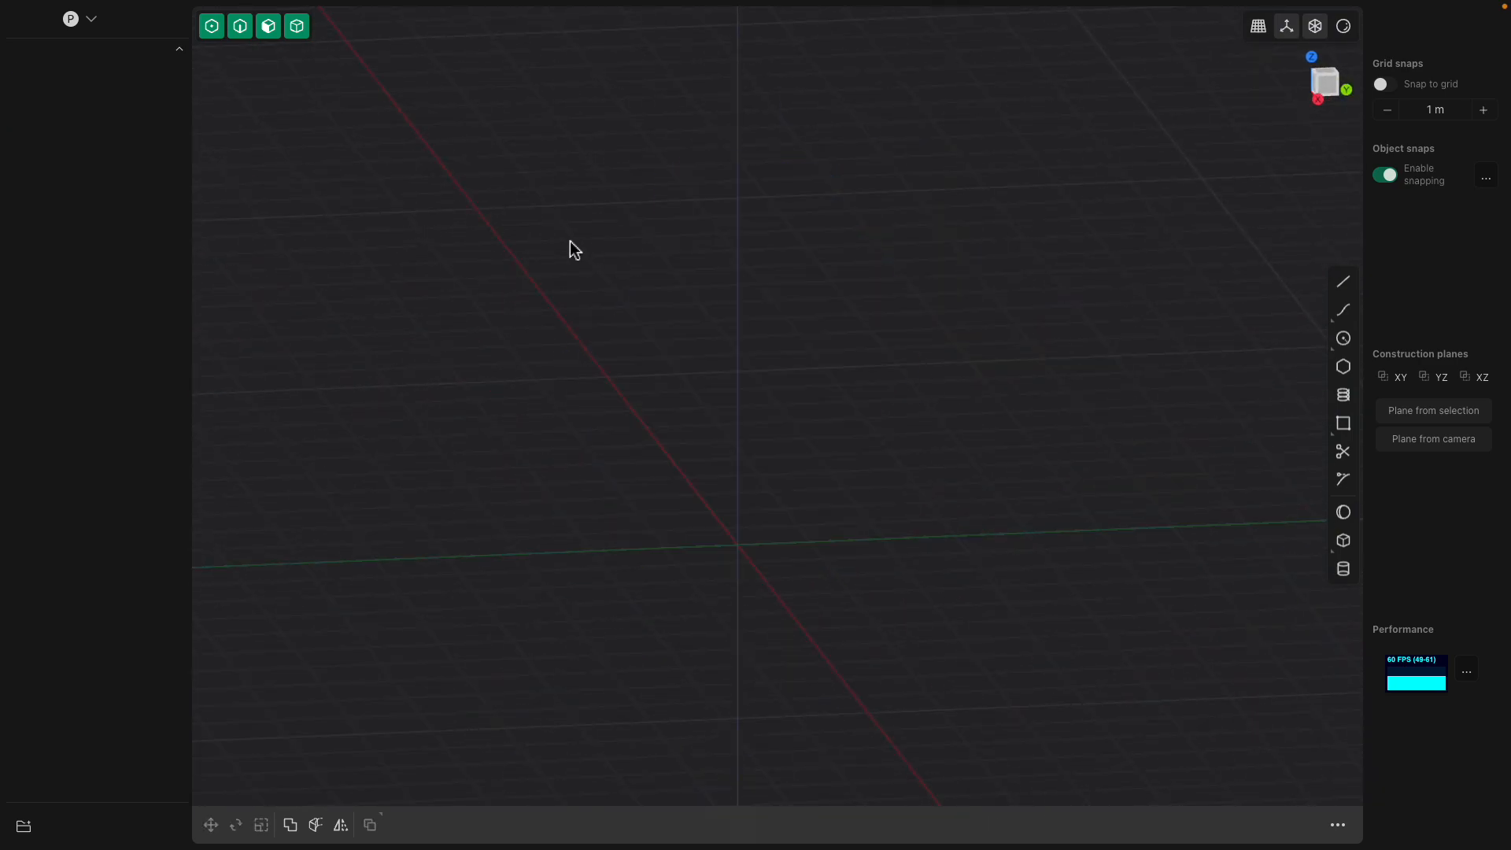
middle_click_drag(822, 392, 763, 301, "shift")
left_click(1330, 88)
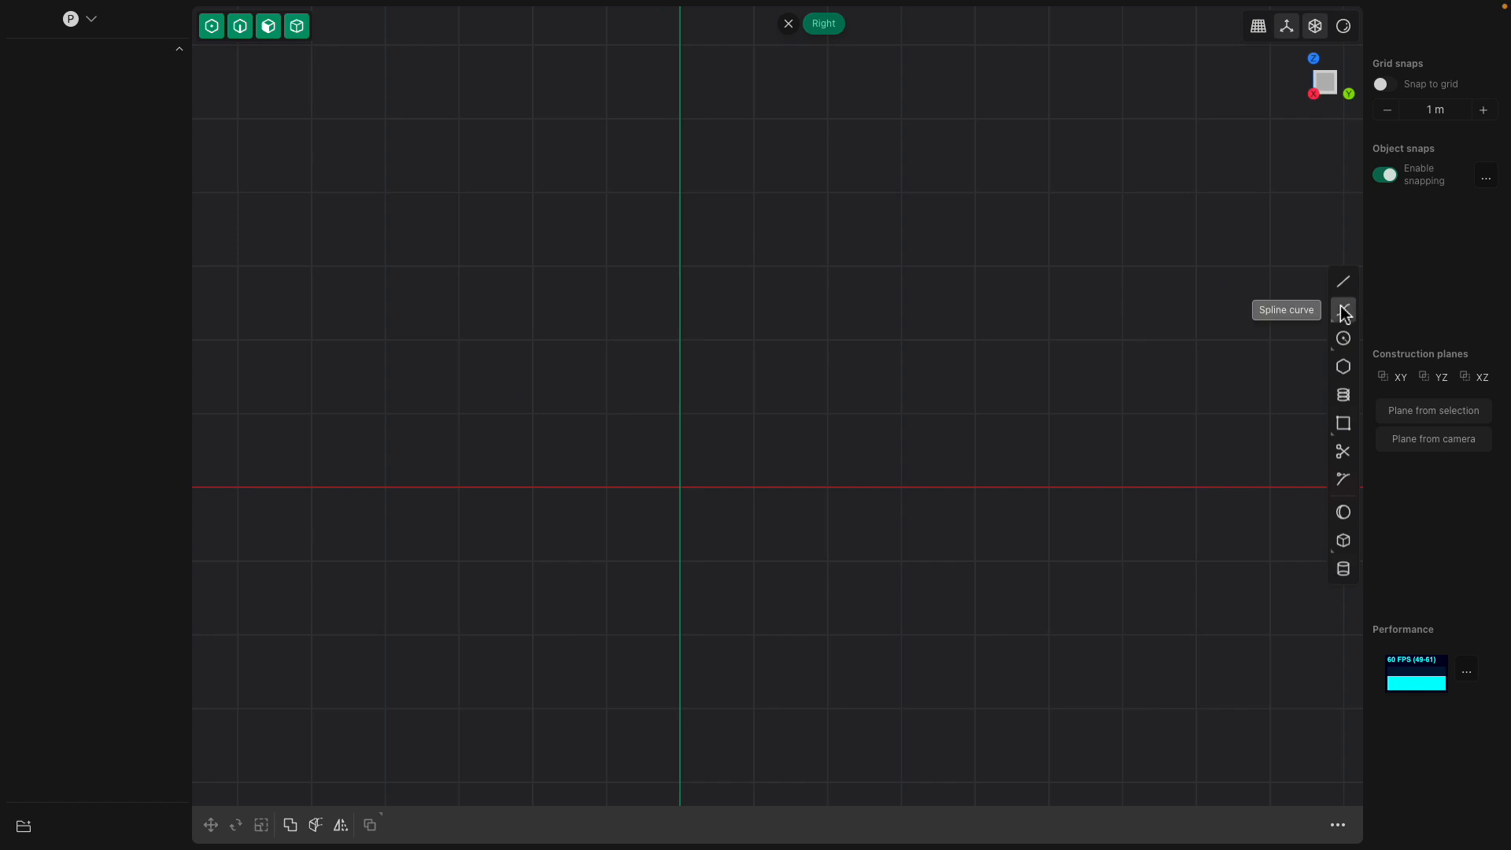
- Draw a wide, uneven arch as a control point curve with eight points, starting and ending on the horizontal axis
mouse_move(1345, 314)
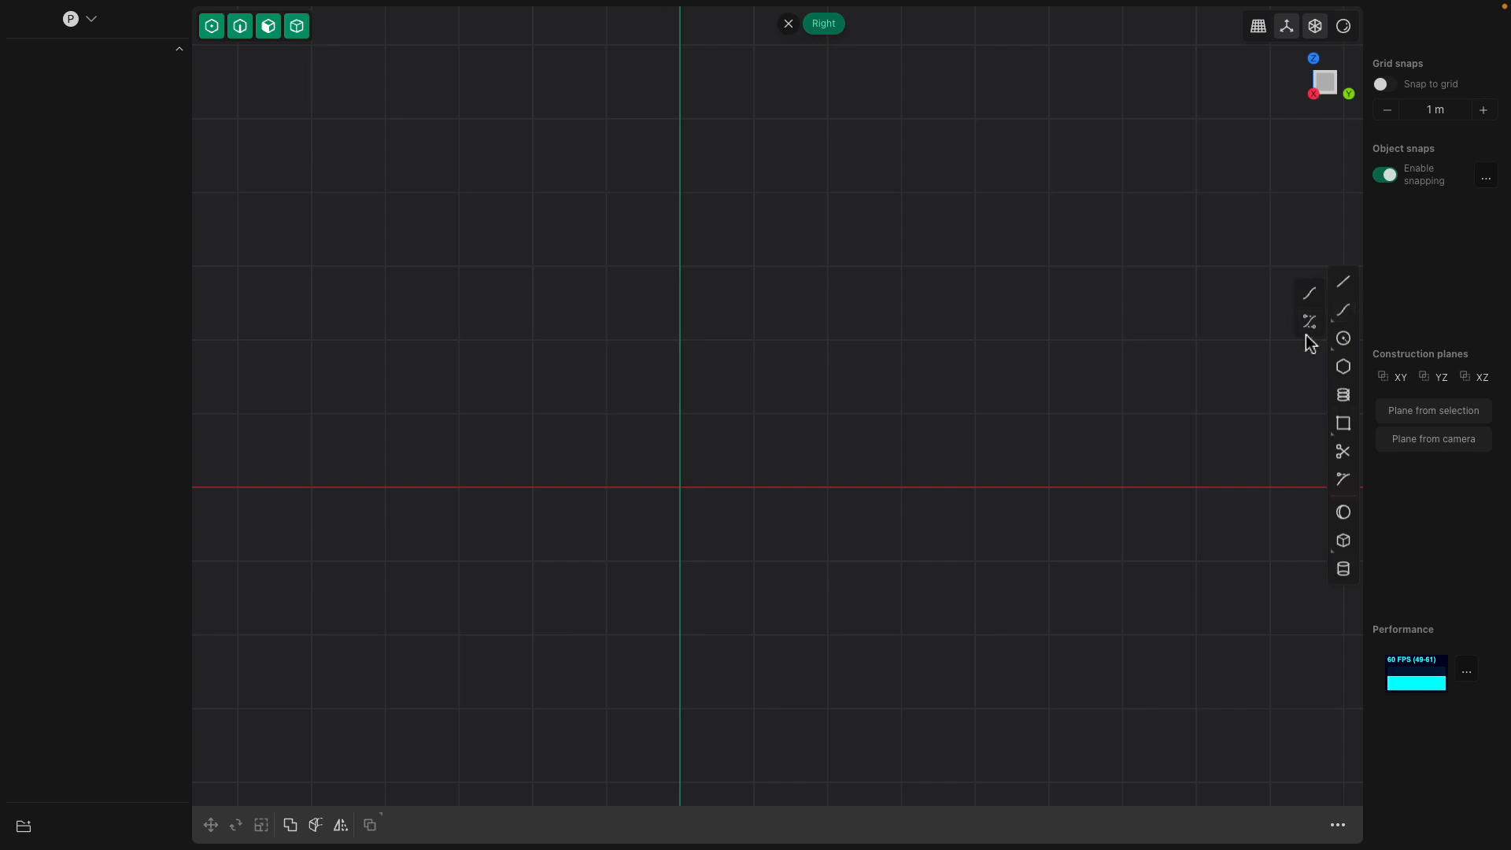
left_click(1310, 324)
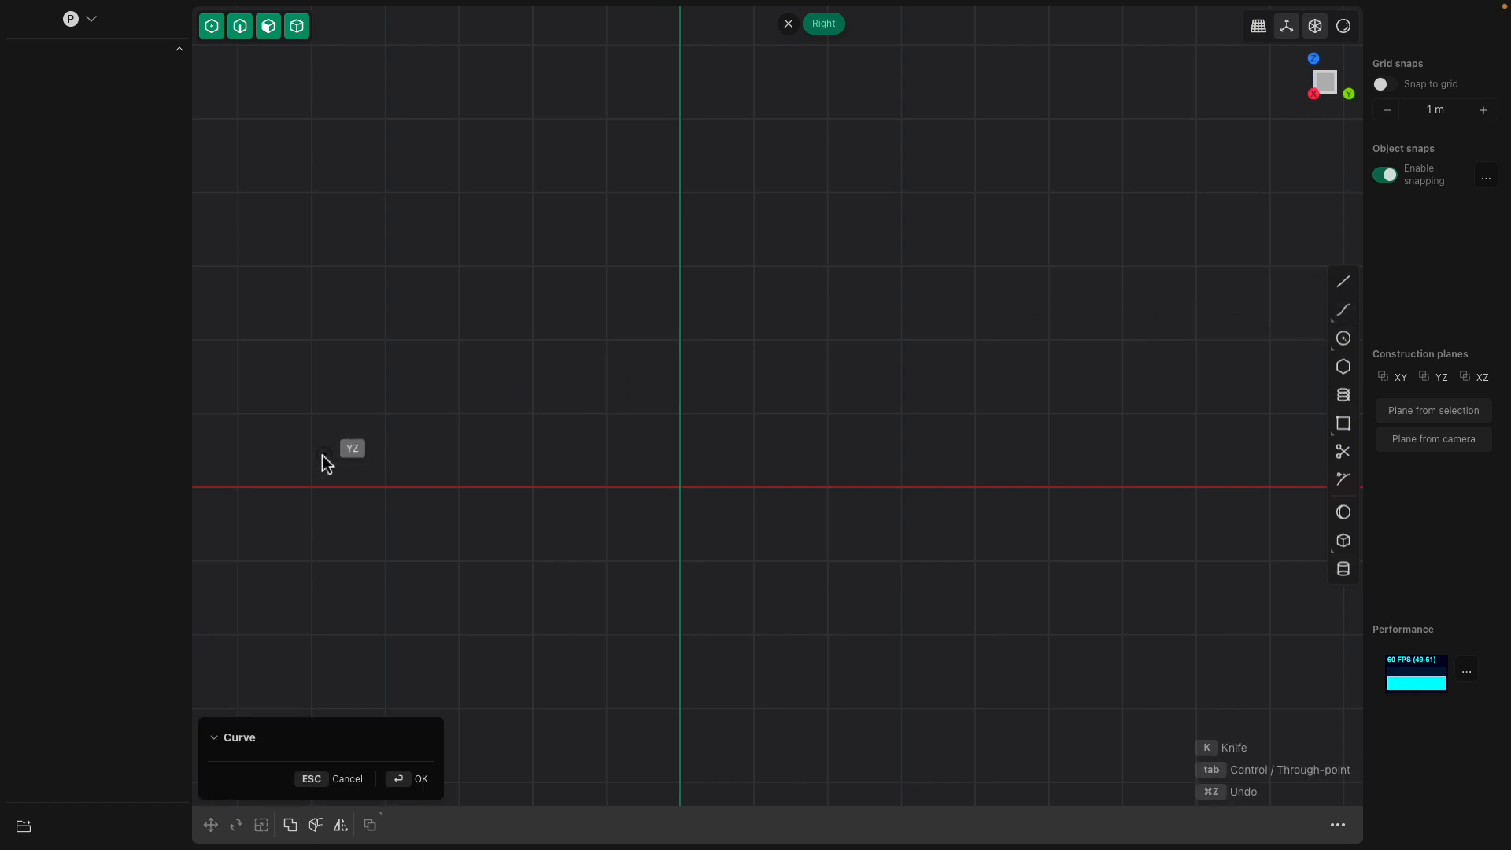
left_click(260, 487)
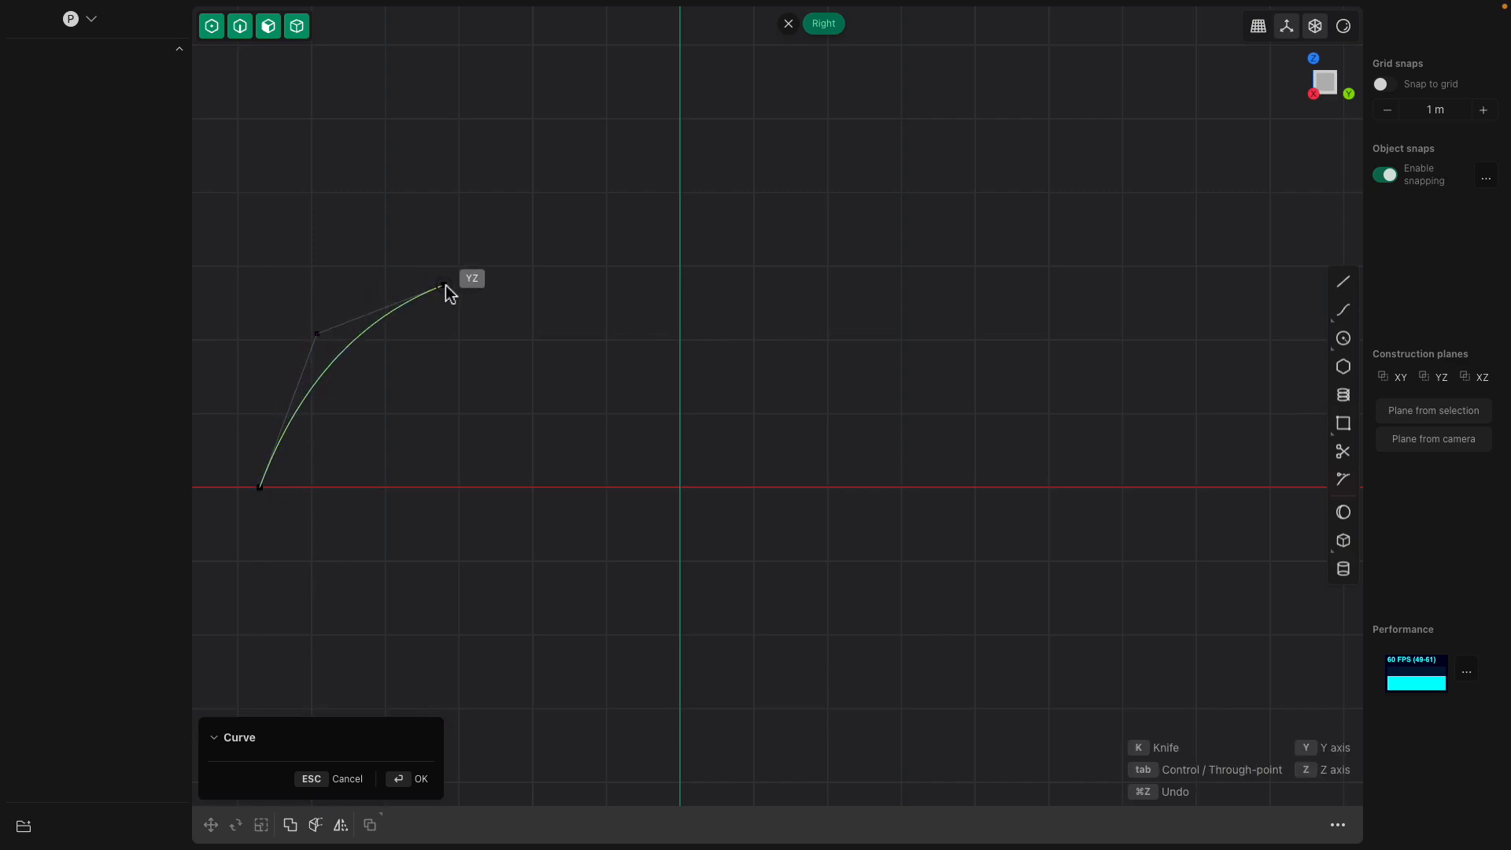
left_click(466, 297)
left_click(510, 178)
left_click(742, 138)
left_click(984, 242)
left_click(1053, 376)
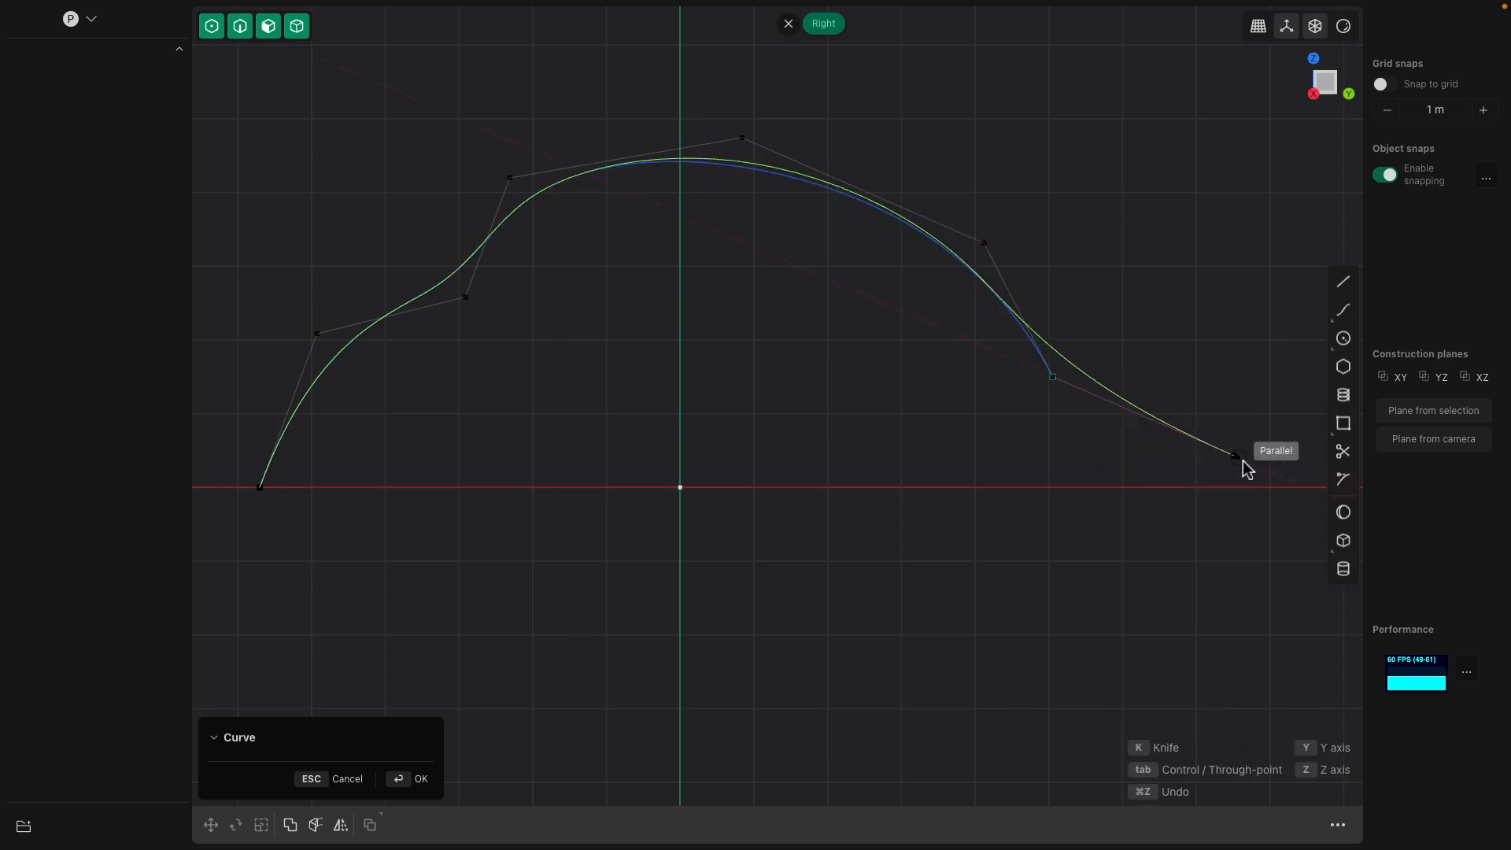
left_click(1245, 487)
key("Return")
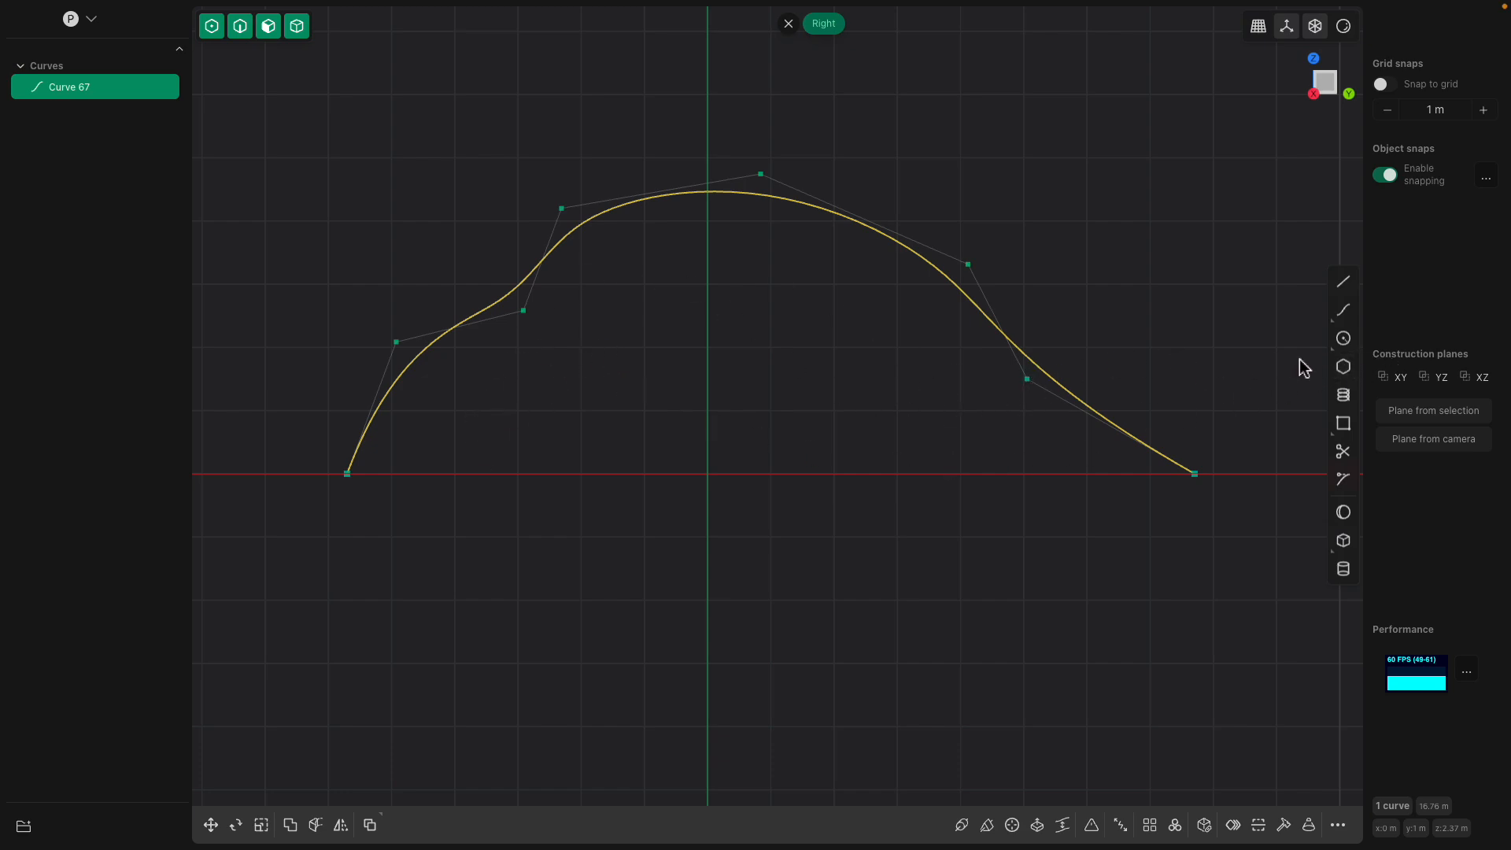
- Draw a smaller control point curve arch about 9.2 m long beneath the first, with seven points and both ends on the horizontal axis
left_click(1343, 309)
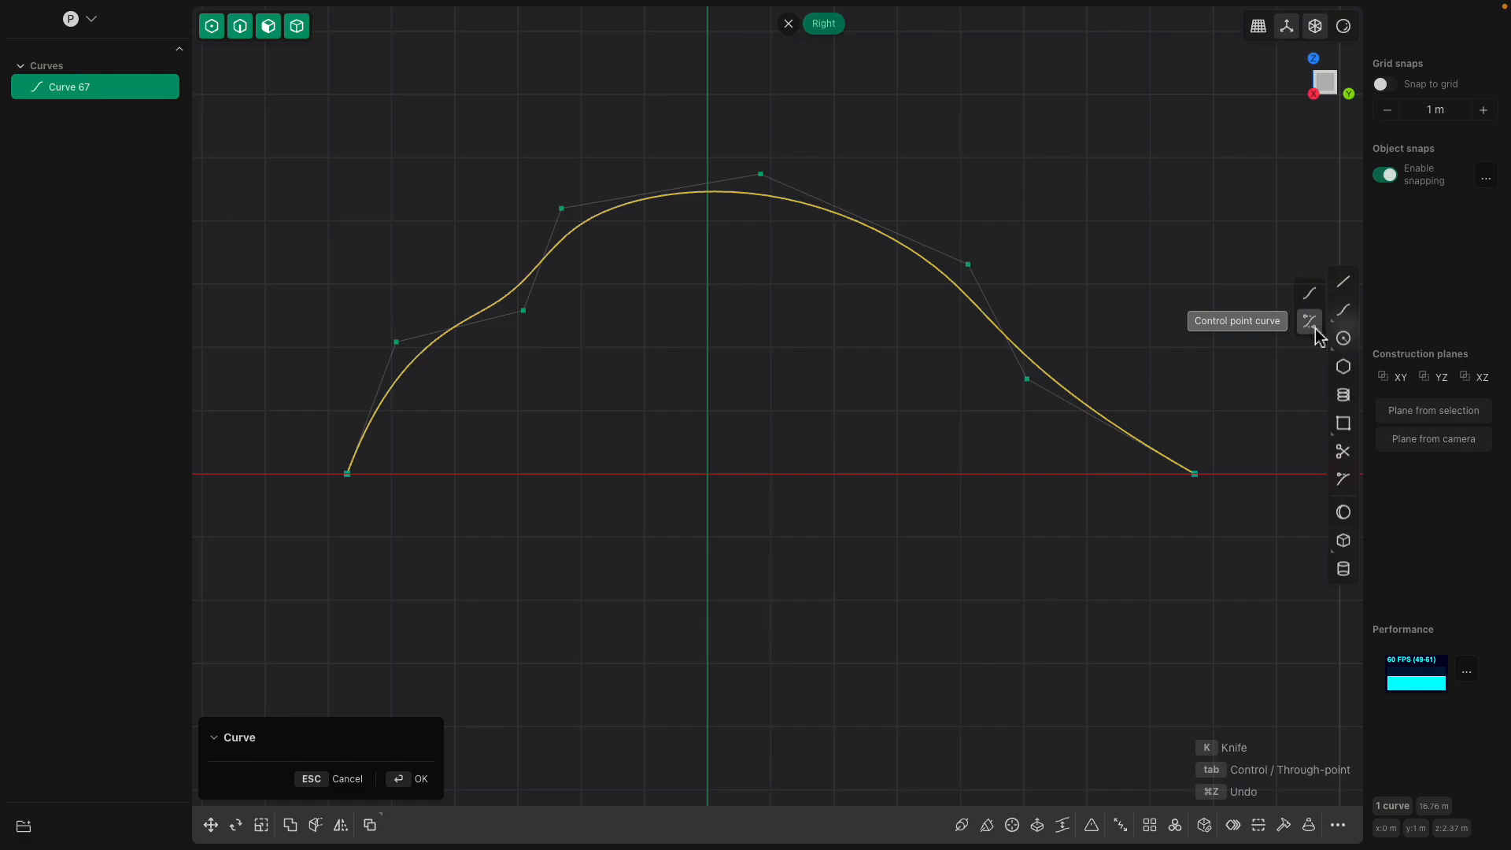
left_click(1318, 335)
left_click(472, 473)
left_click(493, 405)
left_click(561, 363)
left_click(686, 329)
left_click(795, 344)
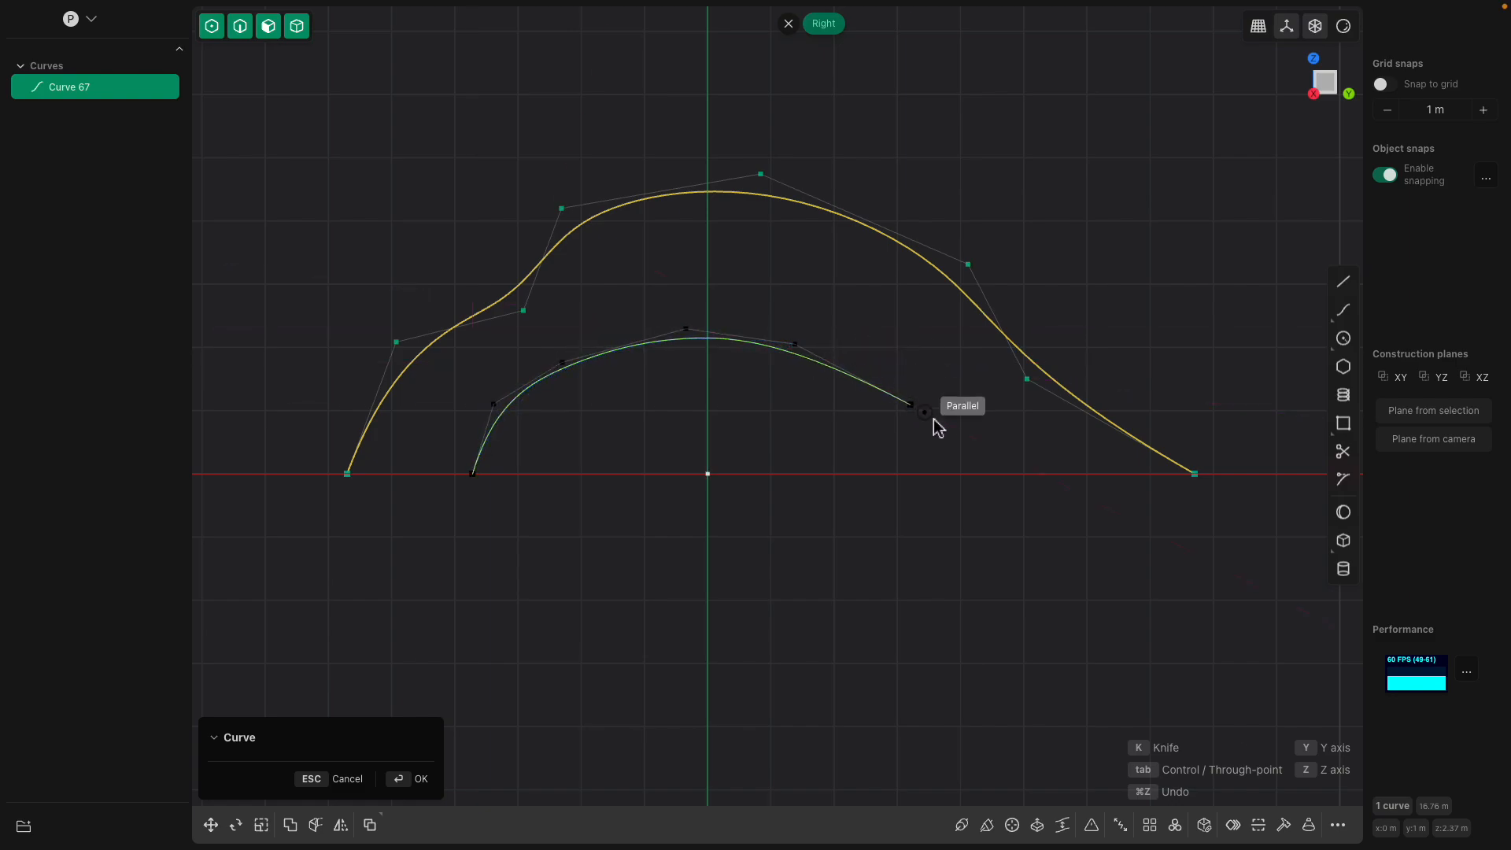
left_click(947, 472)
key("Return")
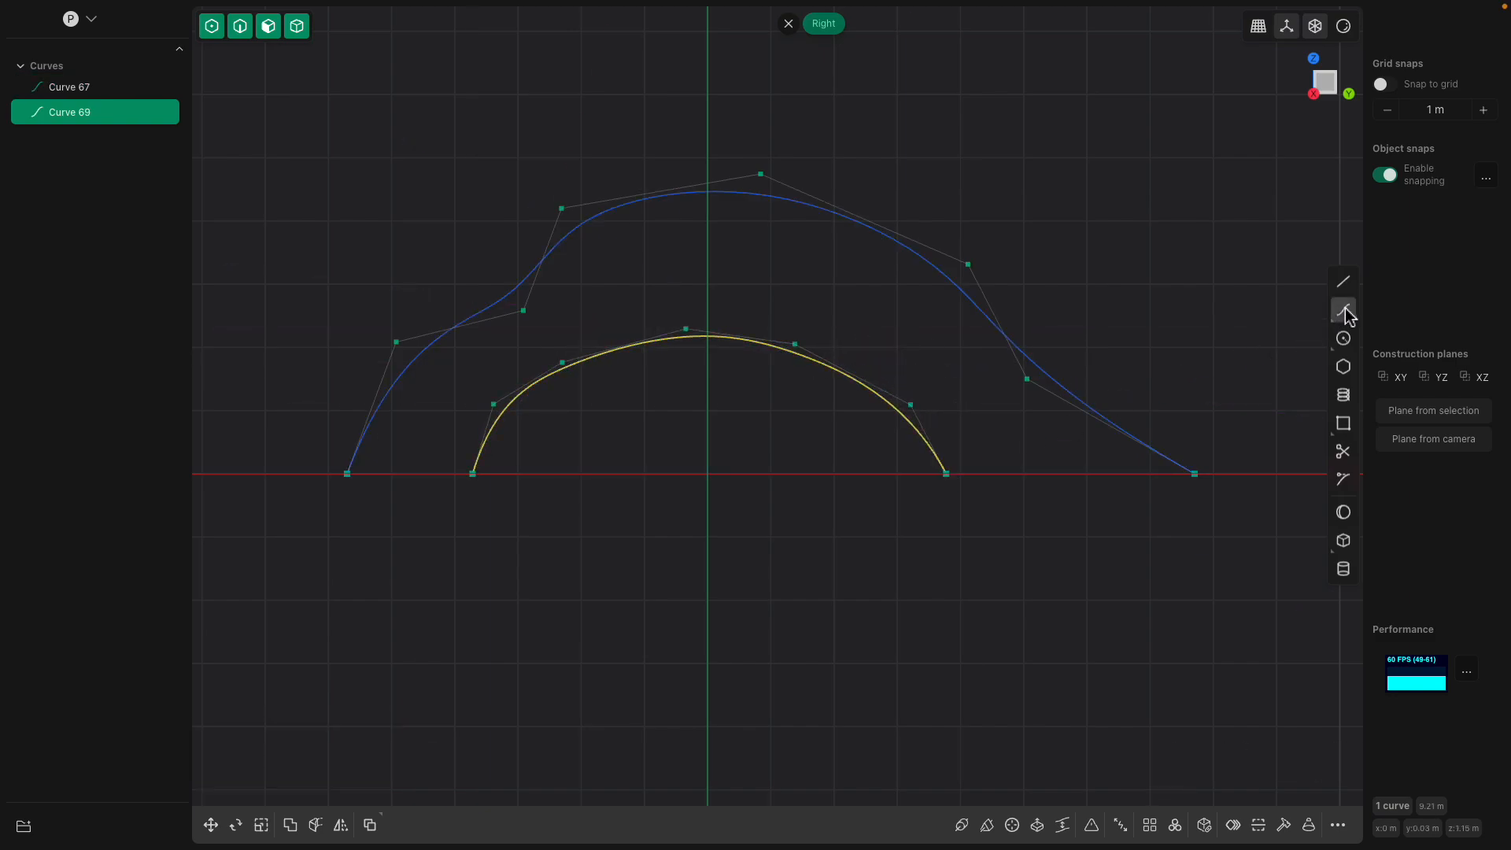
- Draw the innermost arch about 4.8 m long as a five-point control point curve with its ends on the horizontal axis
left_click(1310, 323)
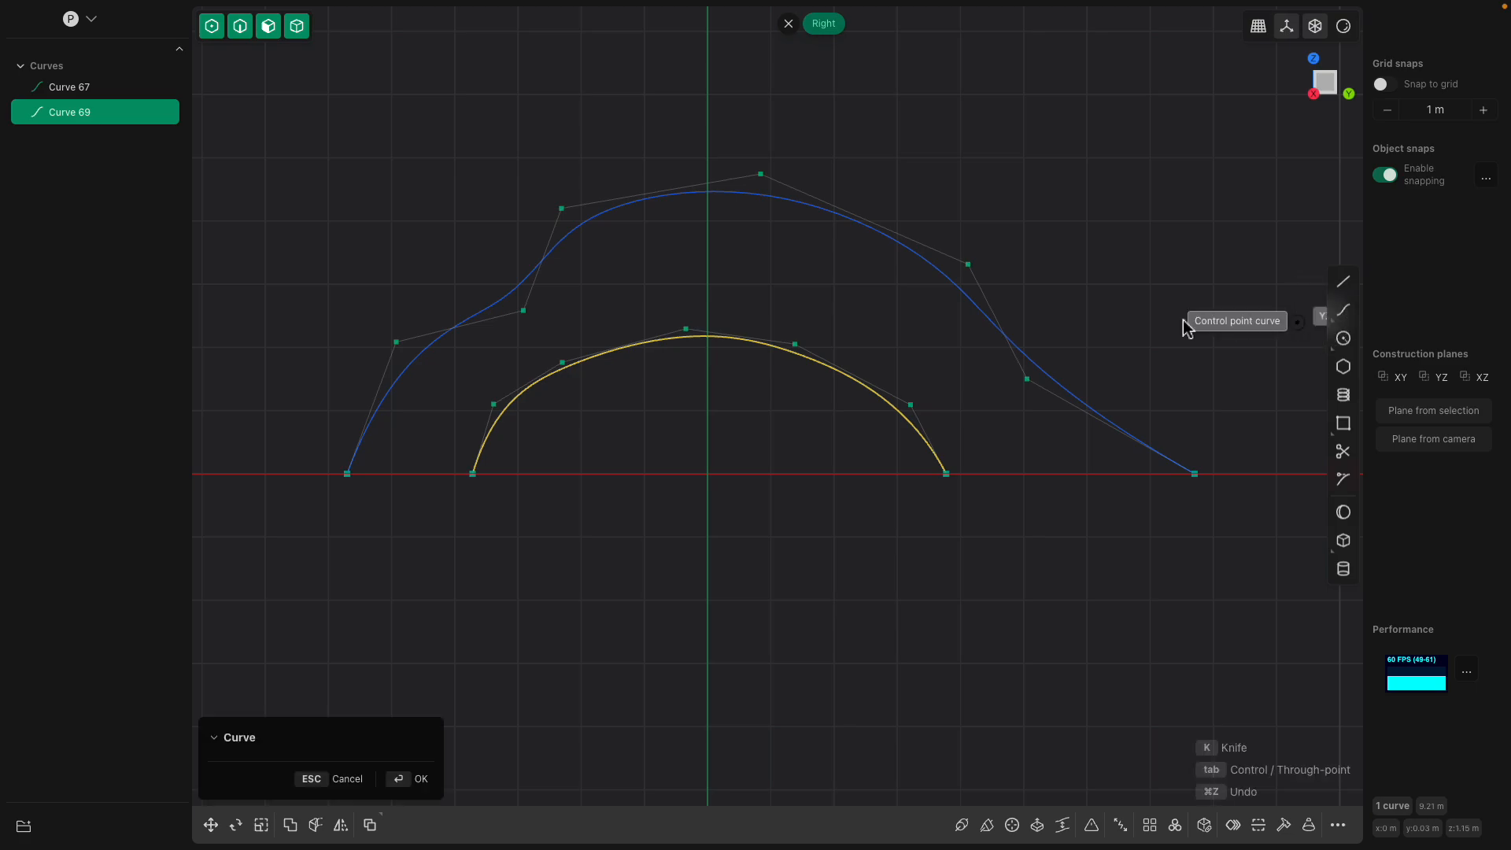
left_click(561, 474)
left_click(609, 417)
left_click(689, 415)
left_click(771, 415)
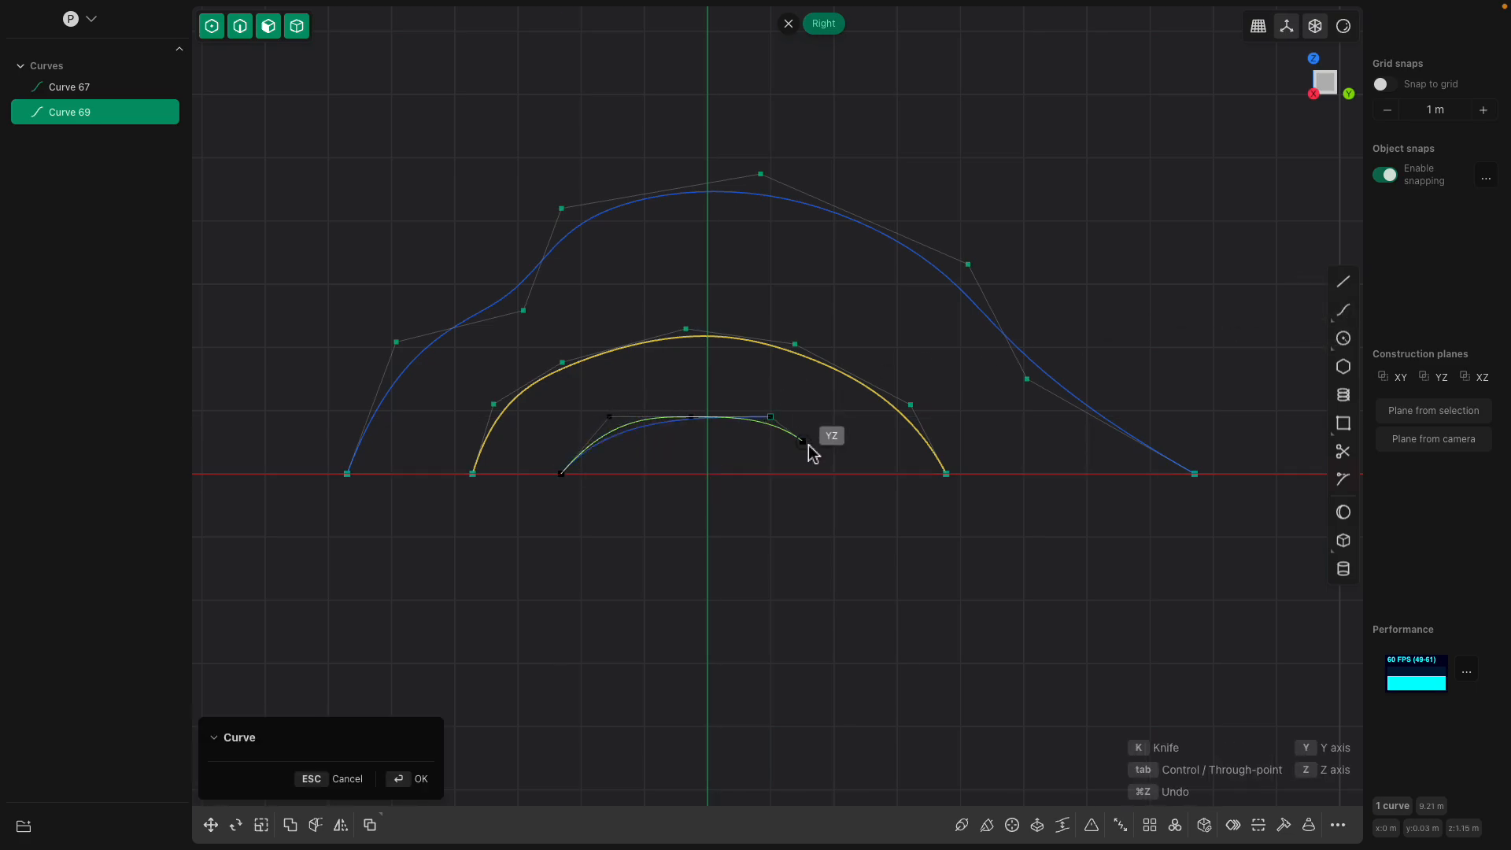
left_click(828, 474)
key("Return")
- Draw a wavy spline curve about 27 m long with eight points over all the arches, ending on the horizontal axis at both sides
scroll(944, 475, "down", 1)
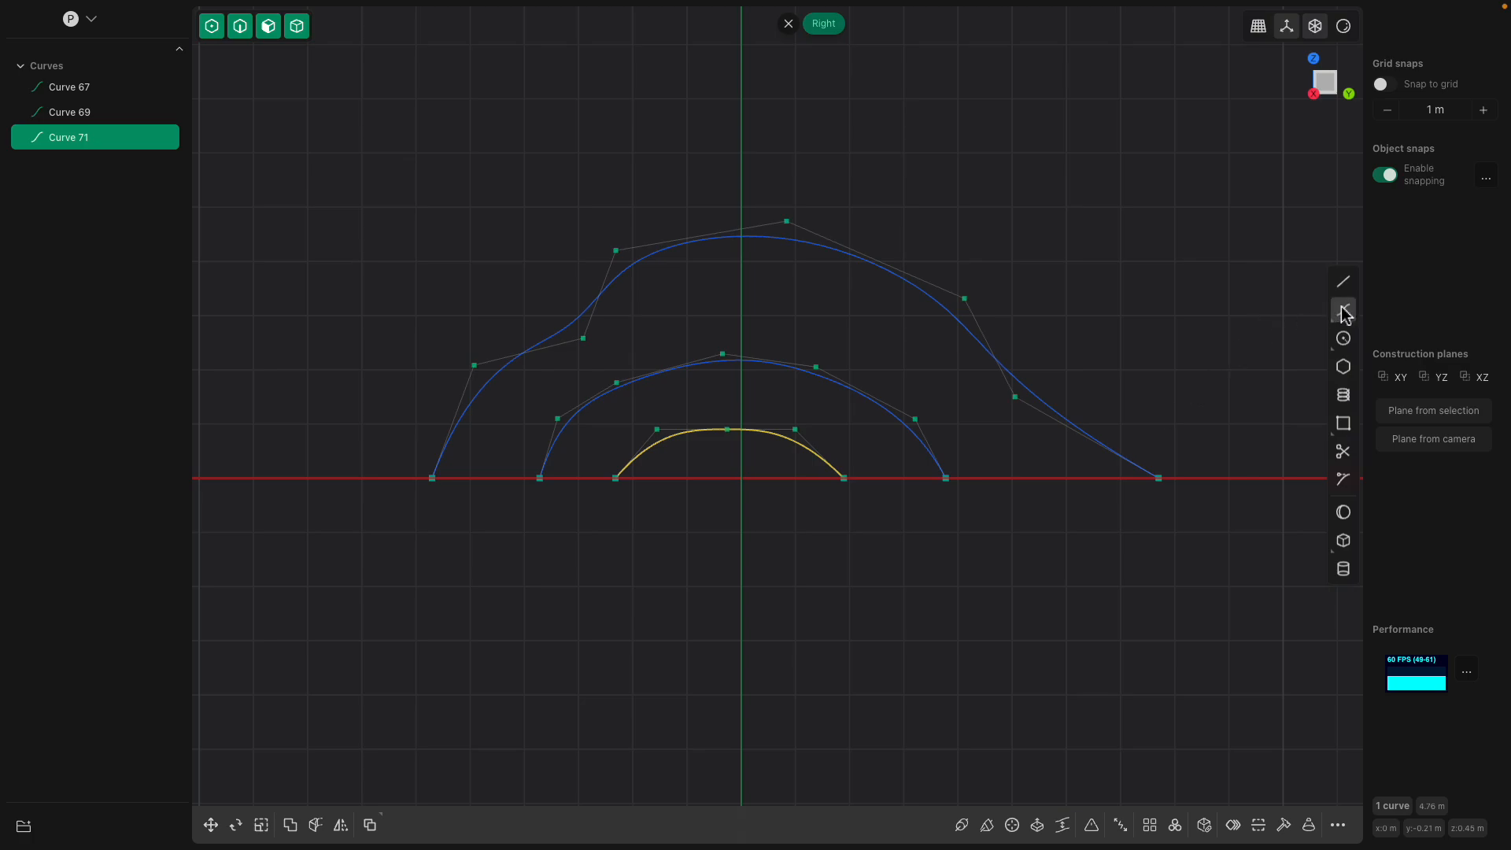
left_click(1312, 296)
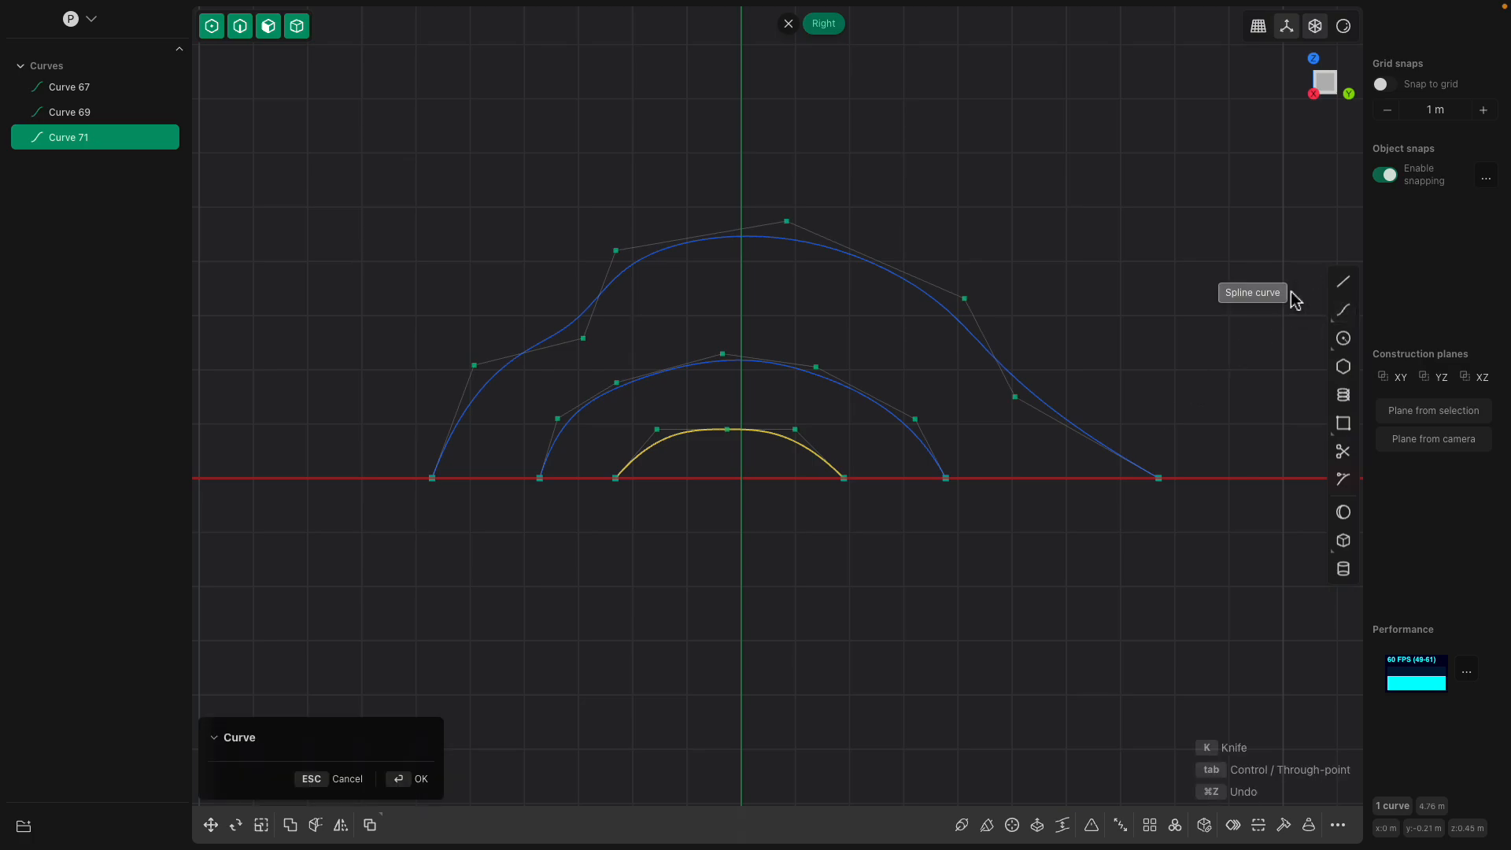
scroll(535, 429, "down", 1)
left_click(341, 454)
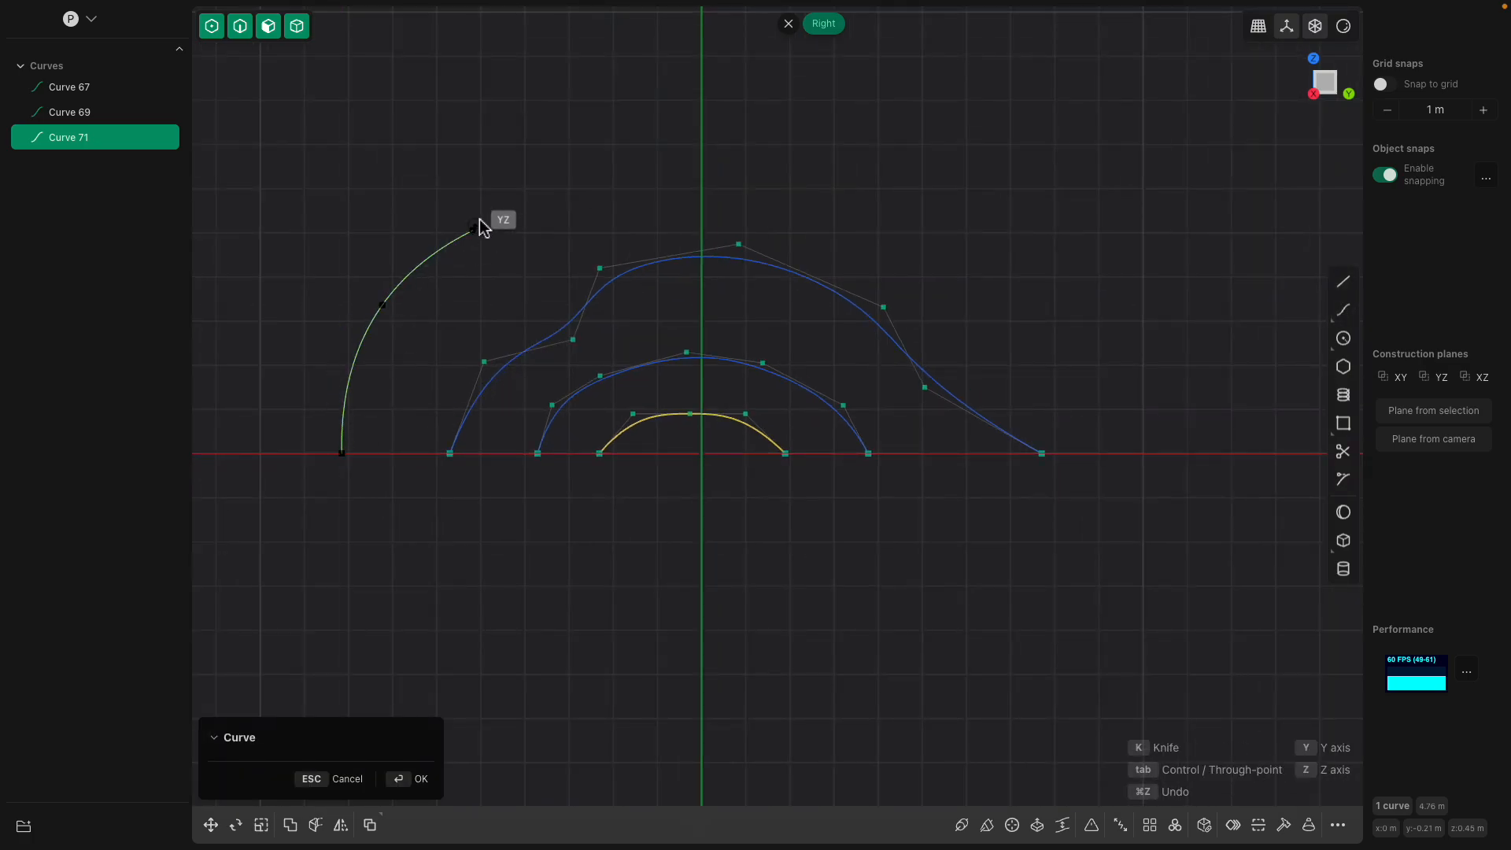
left_click(535, 177)
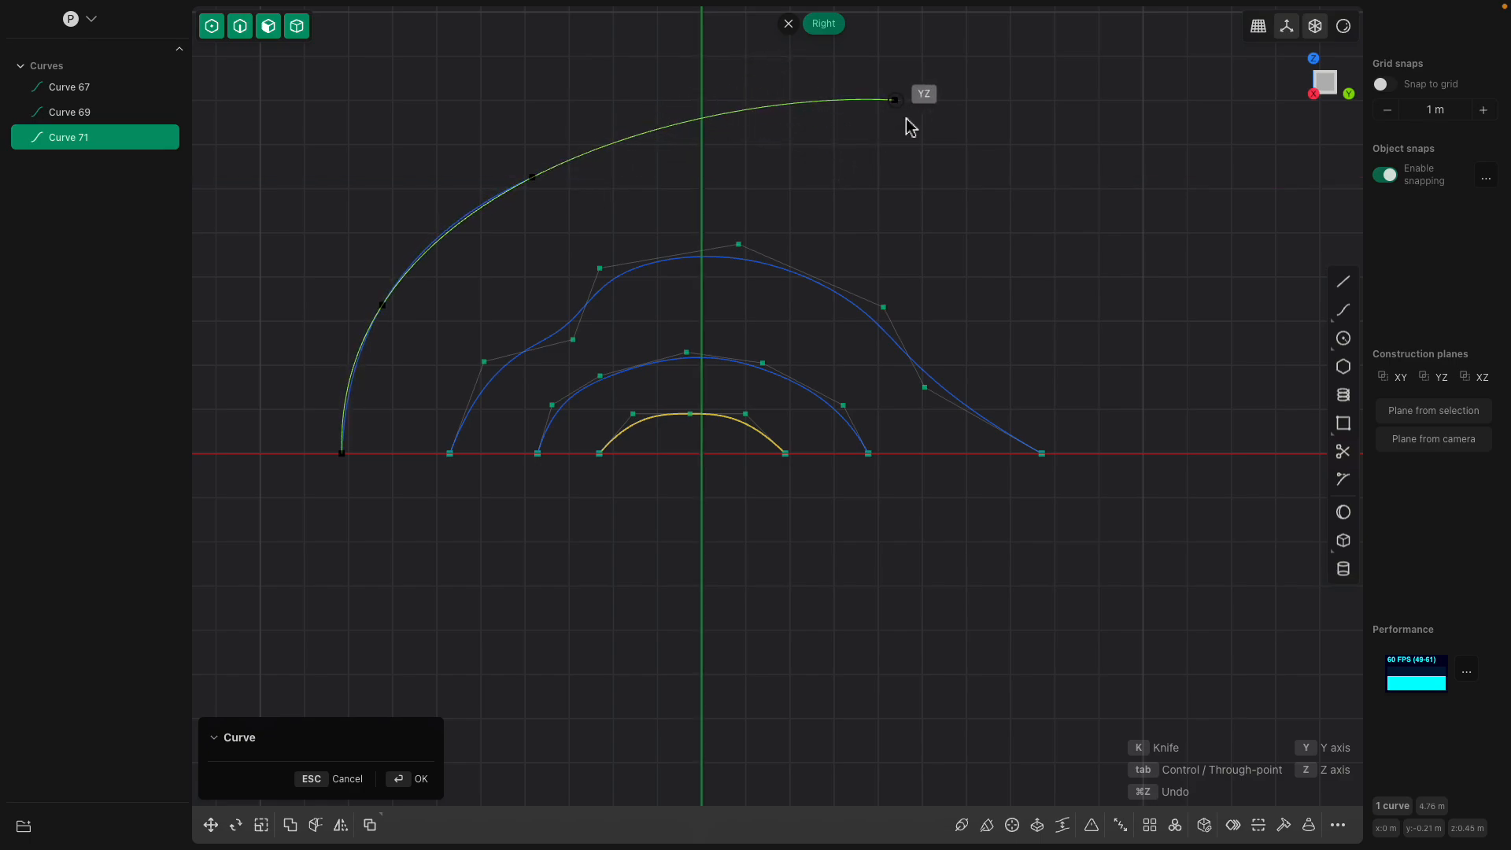
left_click(674, 177)
left_click(824, 130)
left_click(975, 129)
left_click(1164, 453)
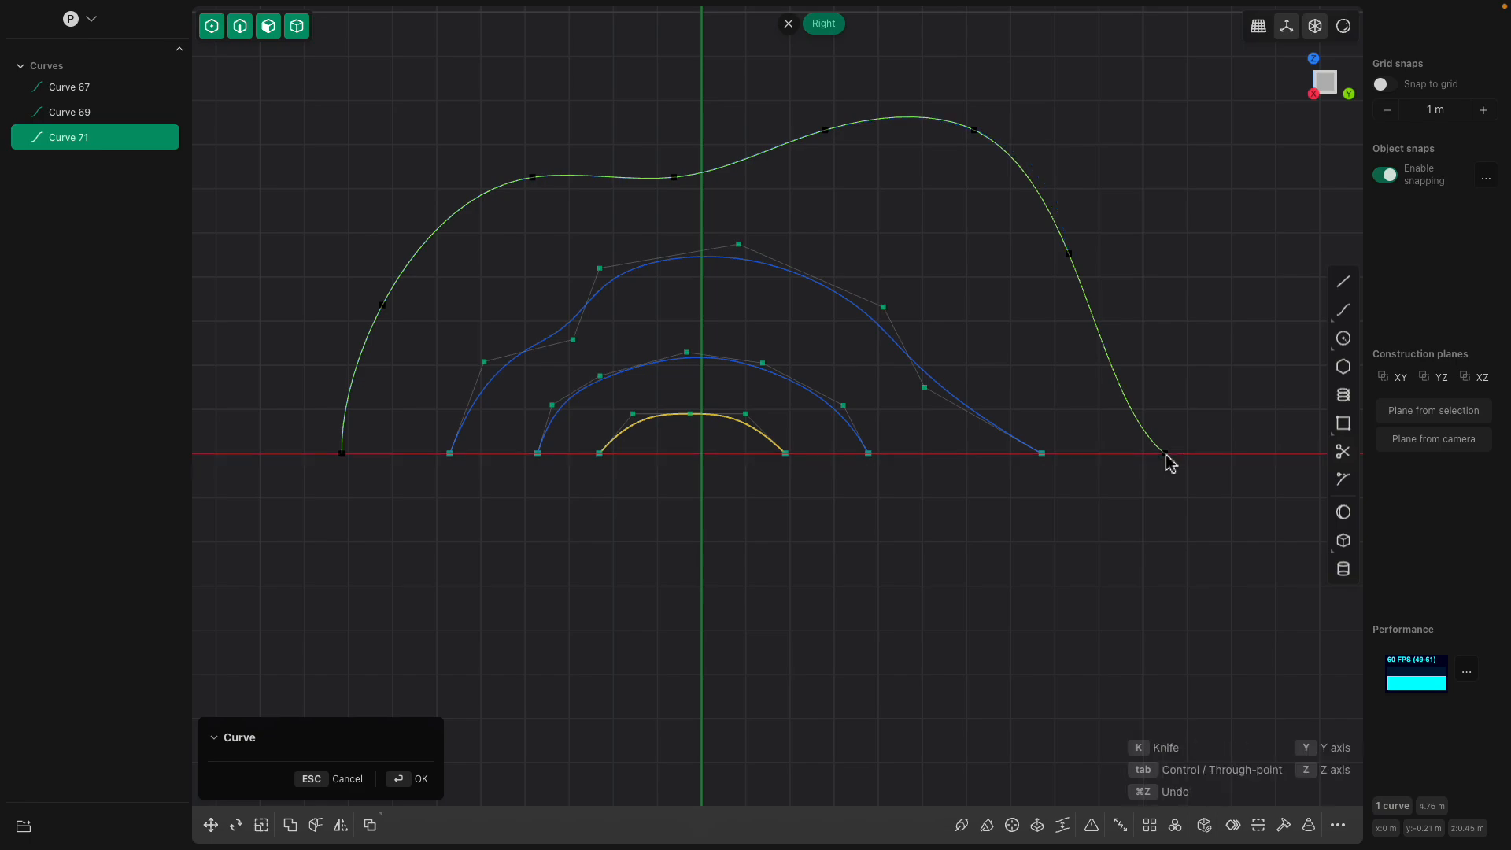
key("Return")
- Move the three inner arch curves about 1.98 m along the X axis, away from the large wavy curve
middle_click_drag(1037, 516, 1096, 533)
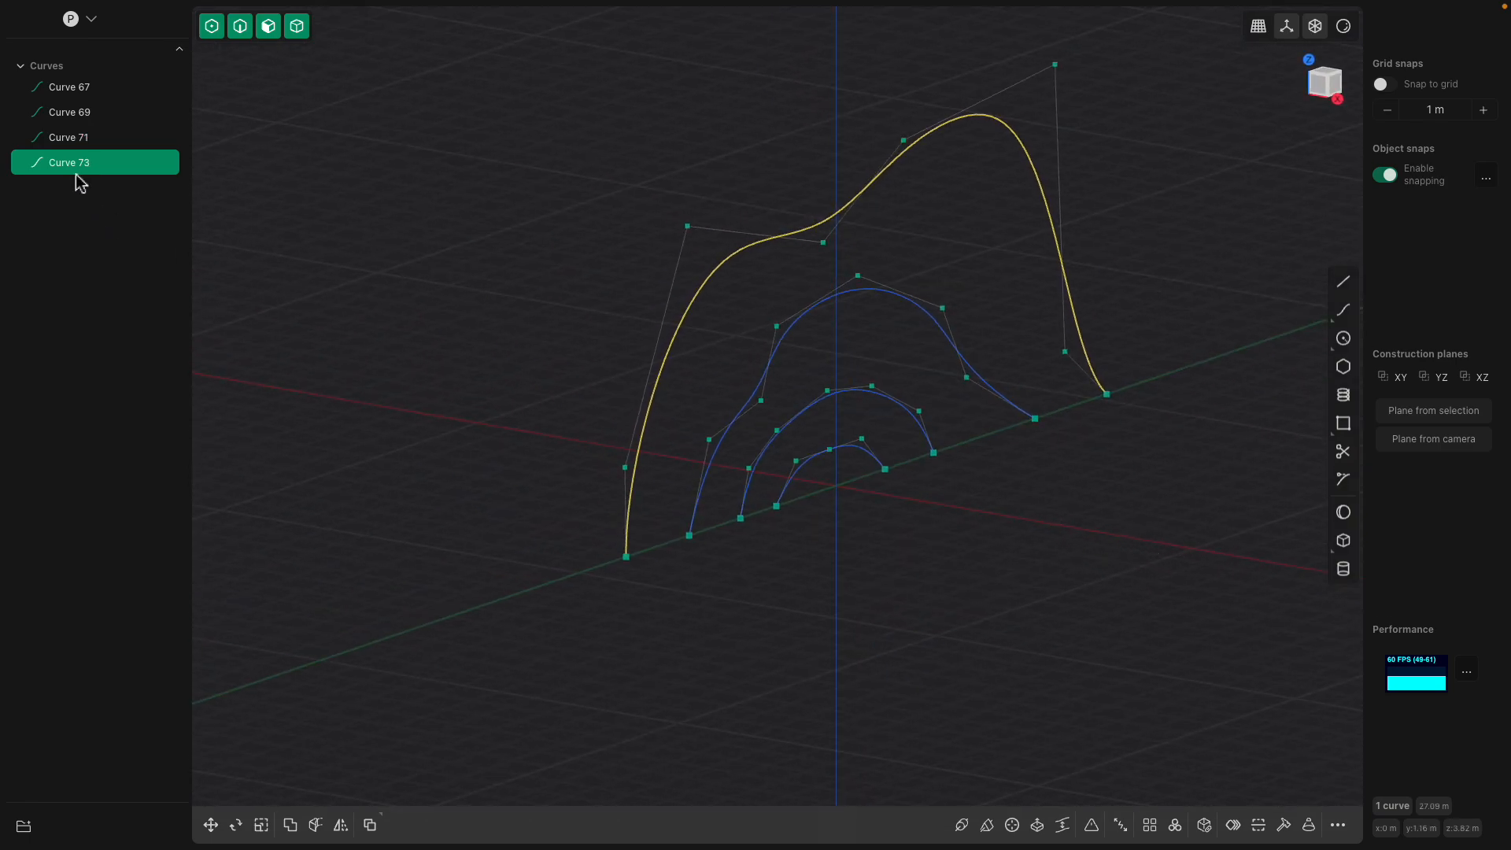
left_click(92, 133)
left_click(101, 112)
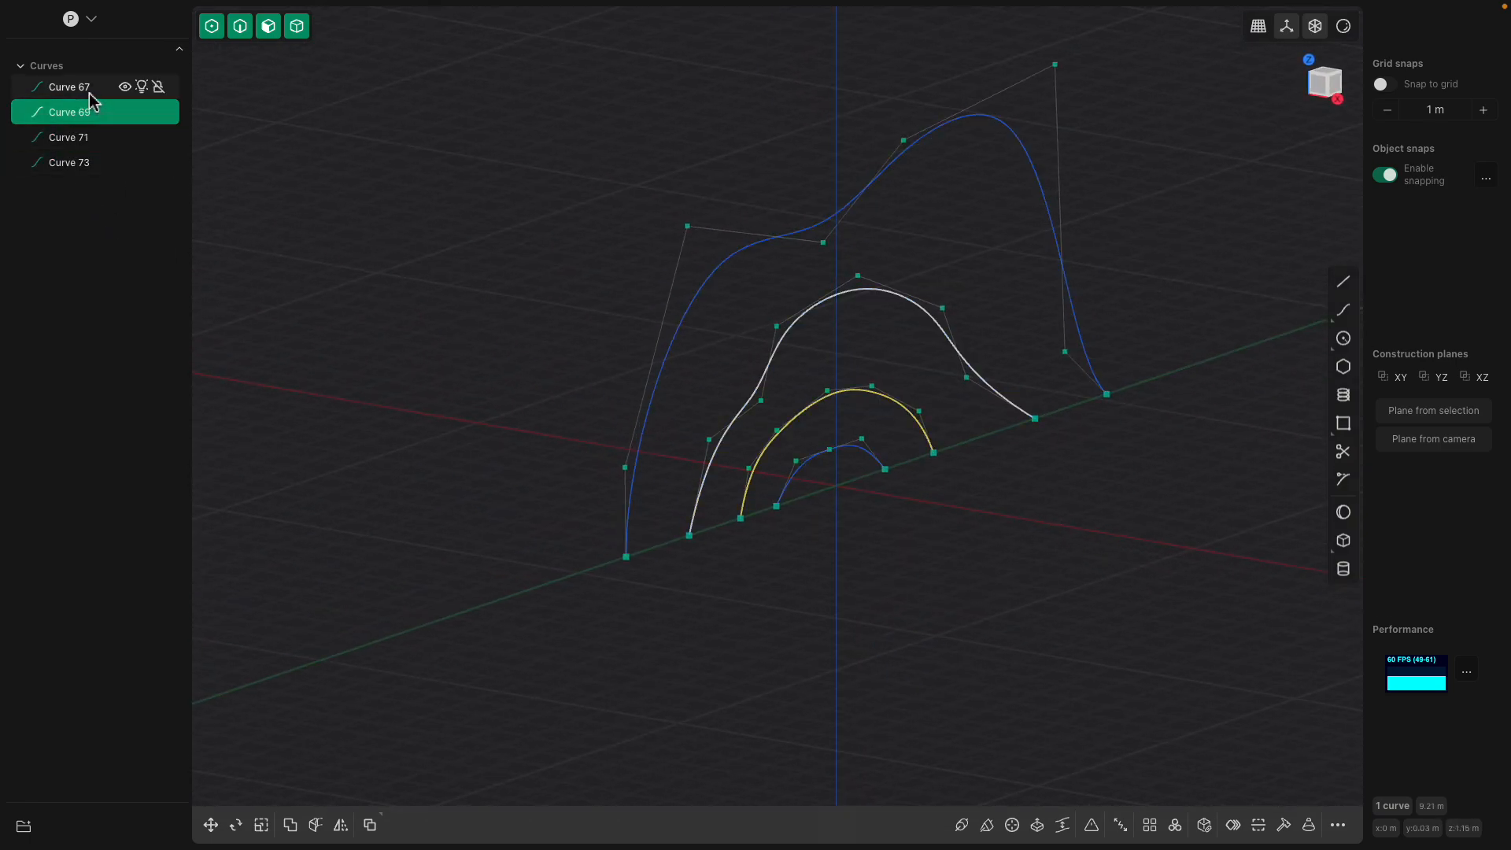
left_click(89, 91)
left_click(84, 138, "shift")
middle_click_drag(370, 244, 557, 338)
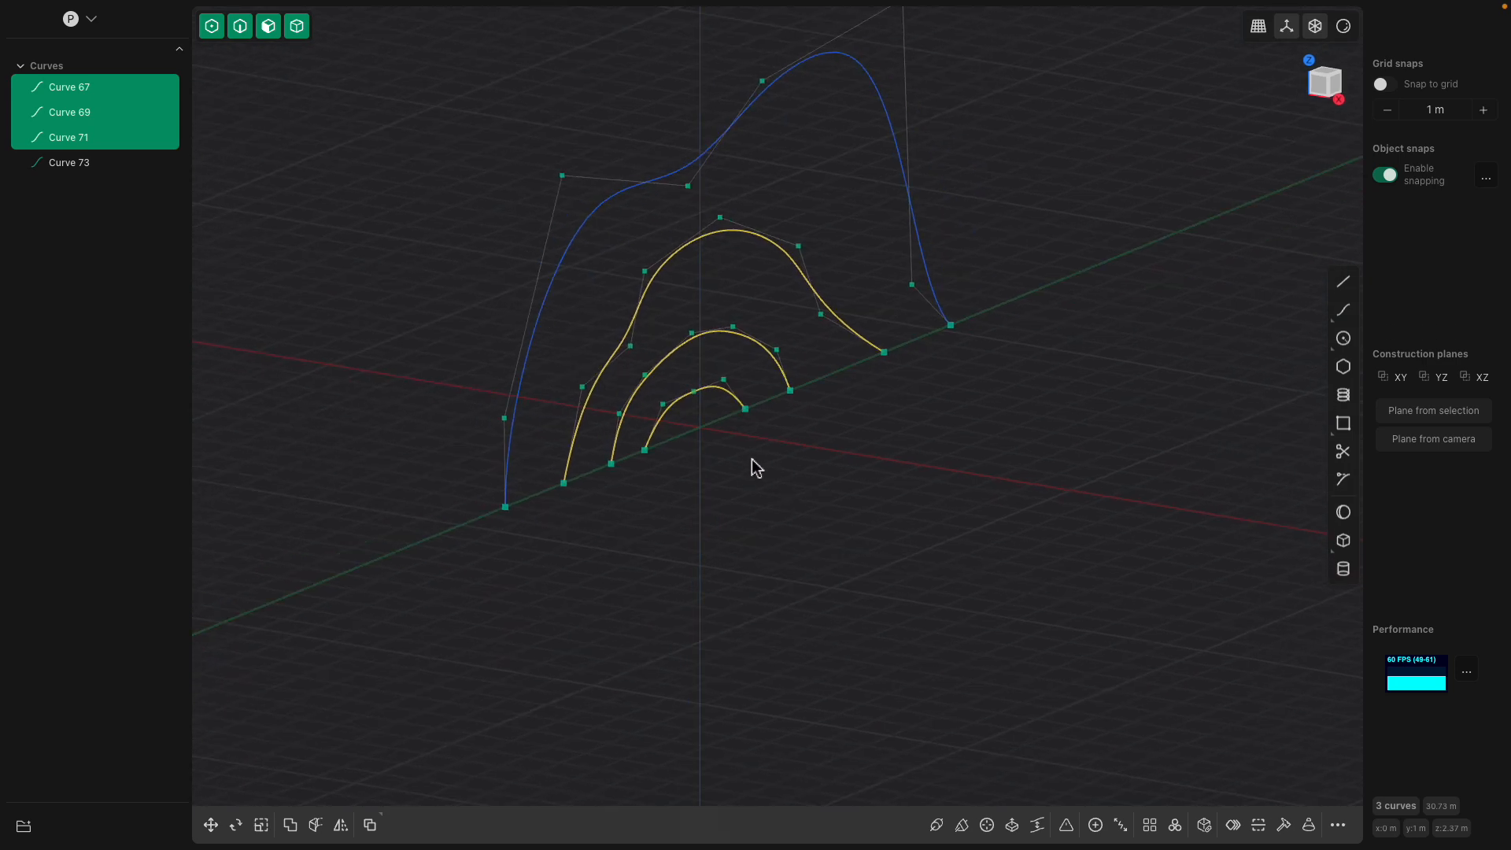
key("g")
left_click_drag(774, 338, 894, 352)
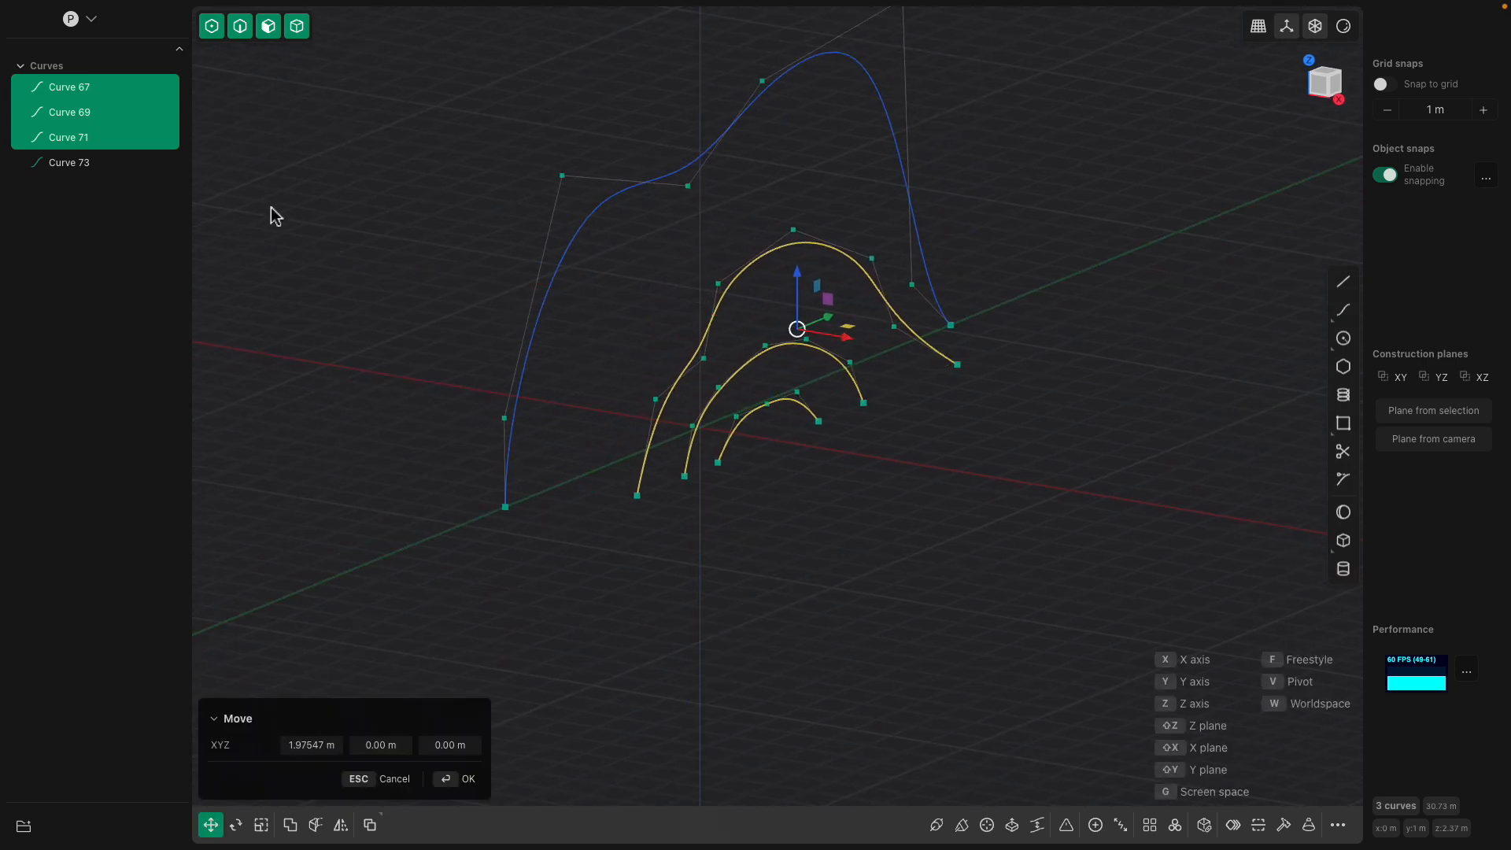
- Remove the largest of the three inner arches from the selection and restrict selectable elements to edges only
left_click(84, 118, "shift")
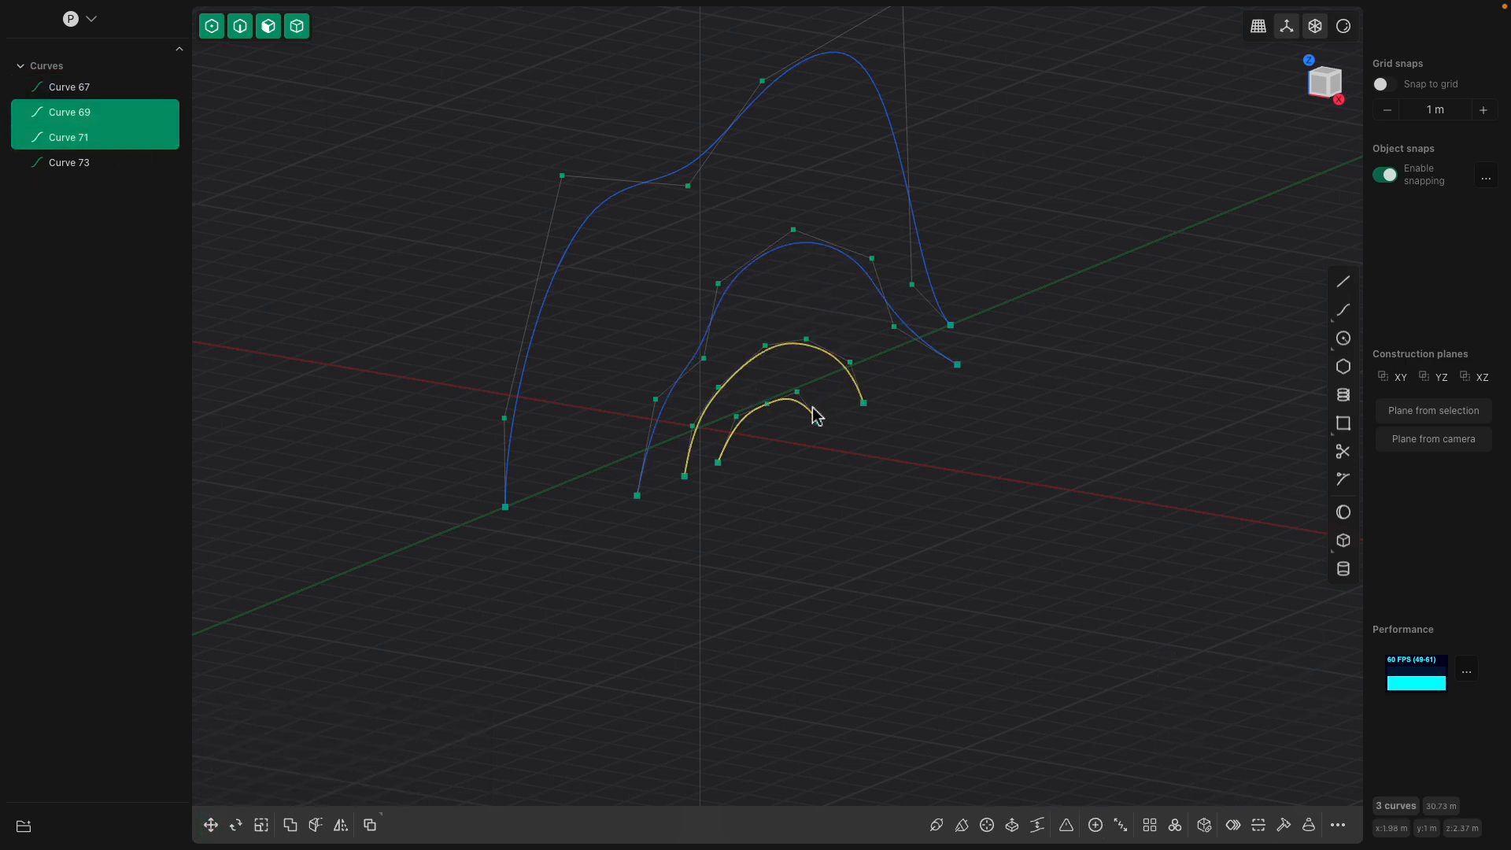
left_click(219, 29)
left_click(243, 30)
left_click(270, 33)
left_click(294, 31)
left_click(248, 31)
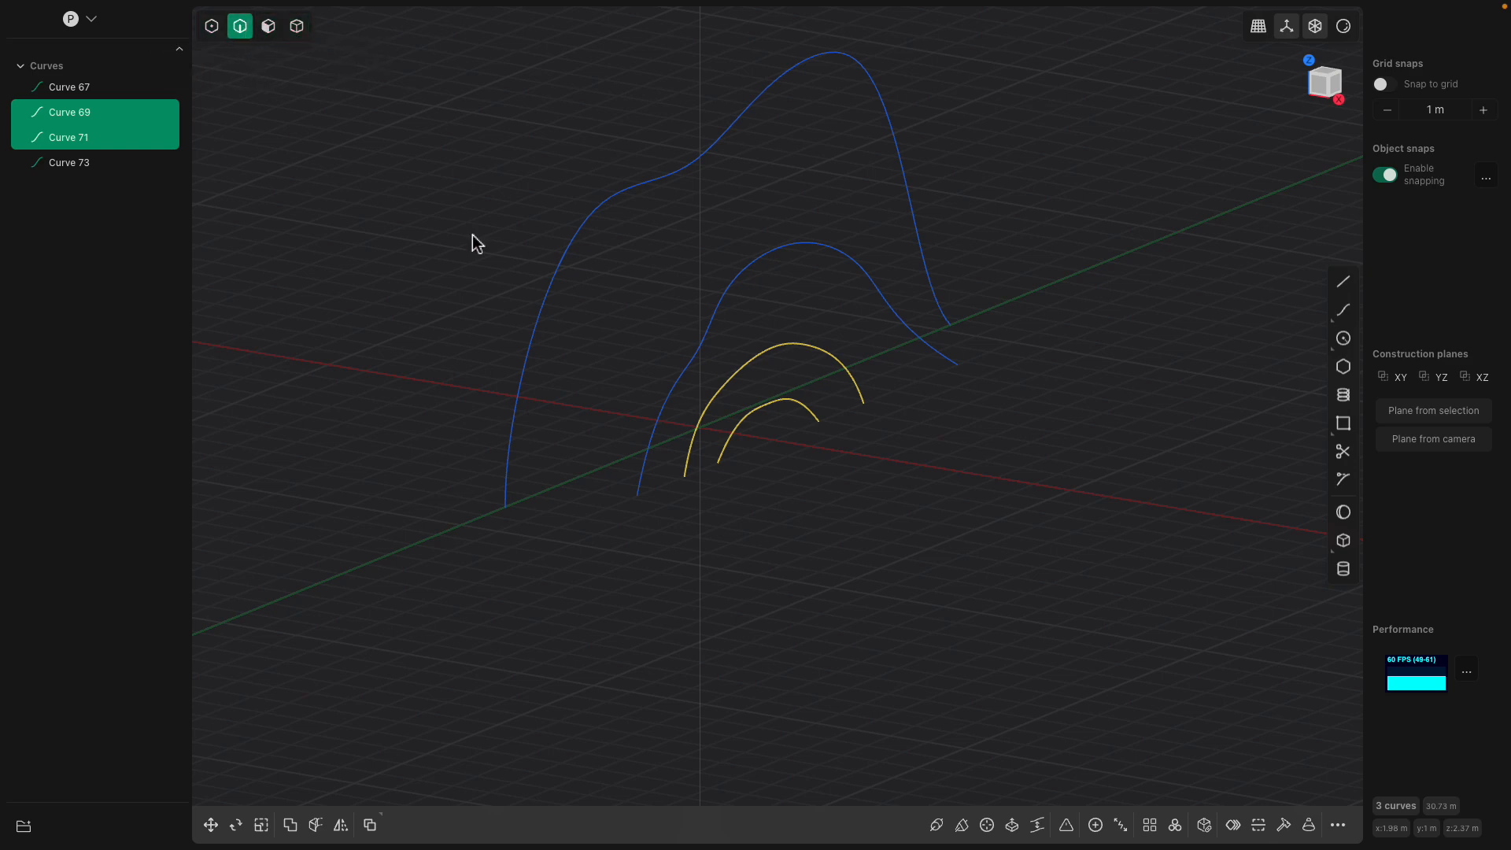
- Move the two smallest arches about 1.2 m further along the X axis
left_click(388, 193)
left_click(764, 352)
left_click(784, 403, "shift")
middle_click_drag(788, 410, 848, 441)
key("g")
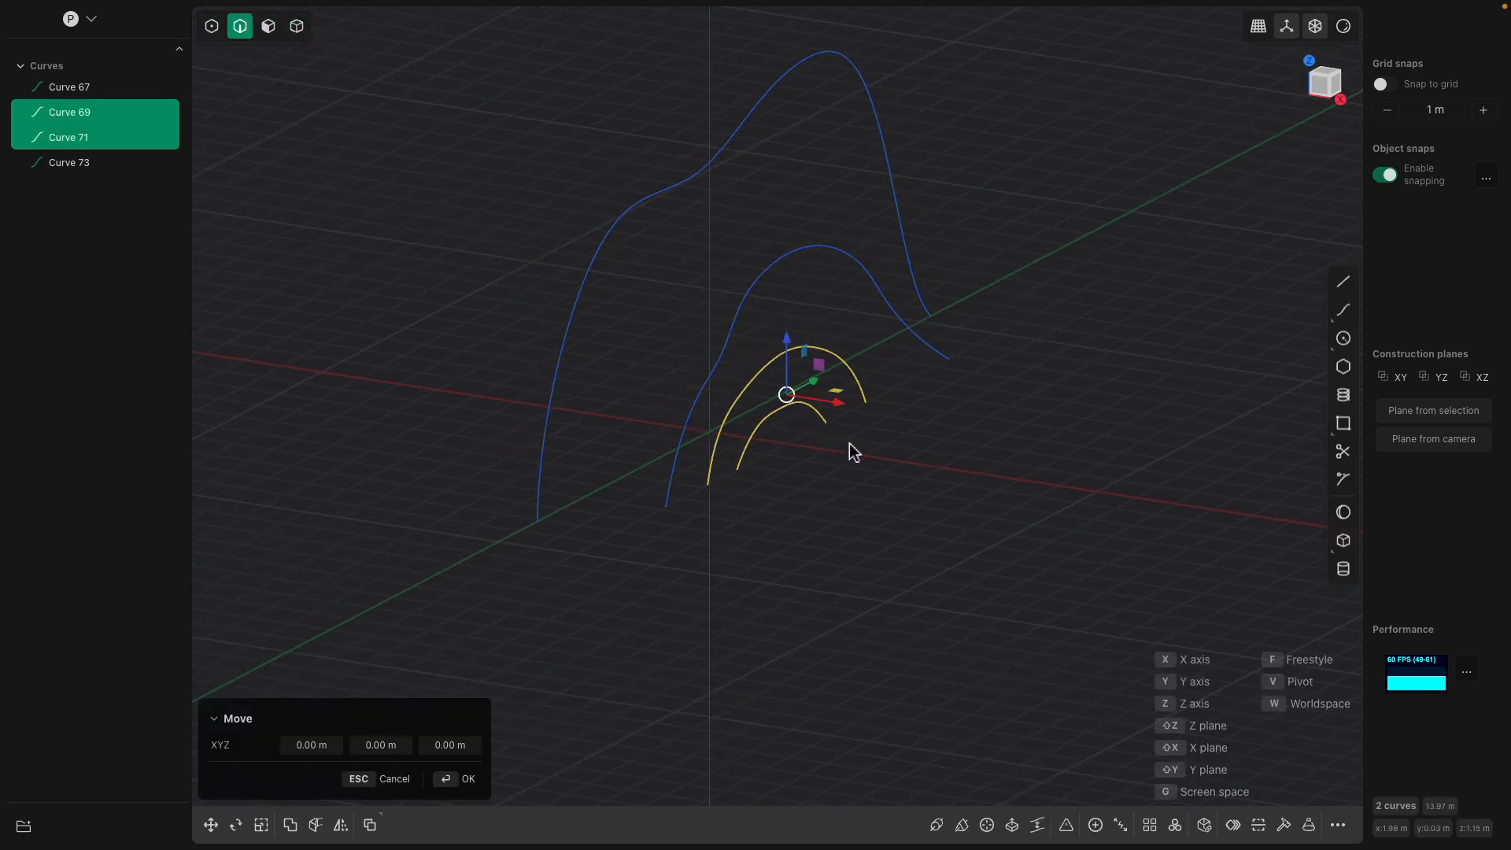
left_click_drag(840, 407, 862, 437)
key("Return")
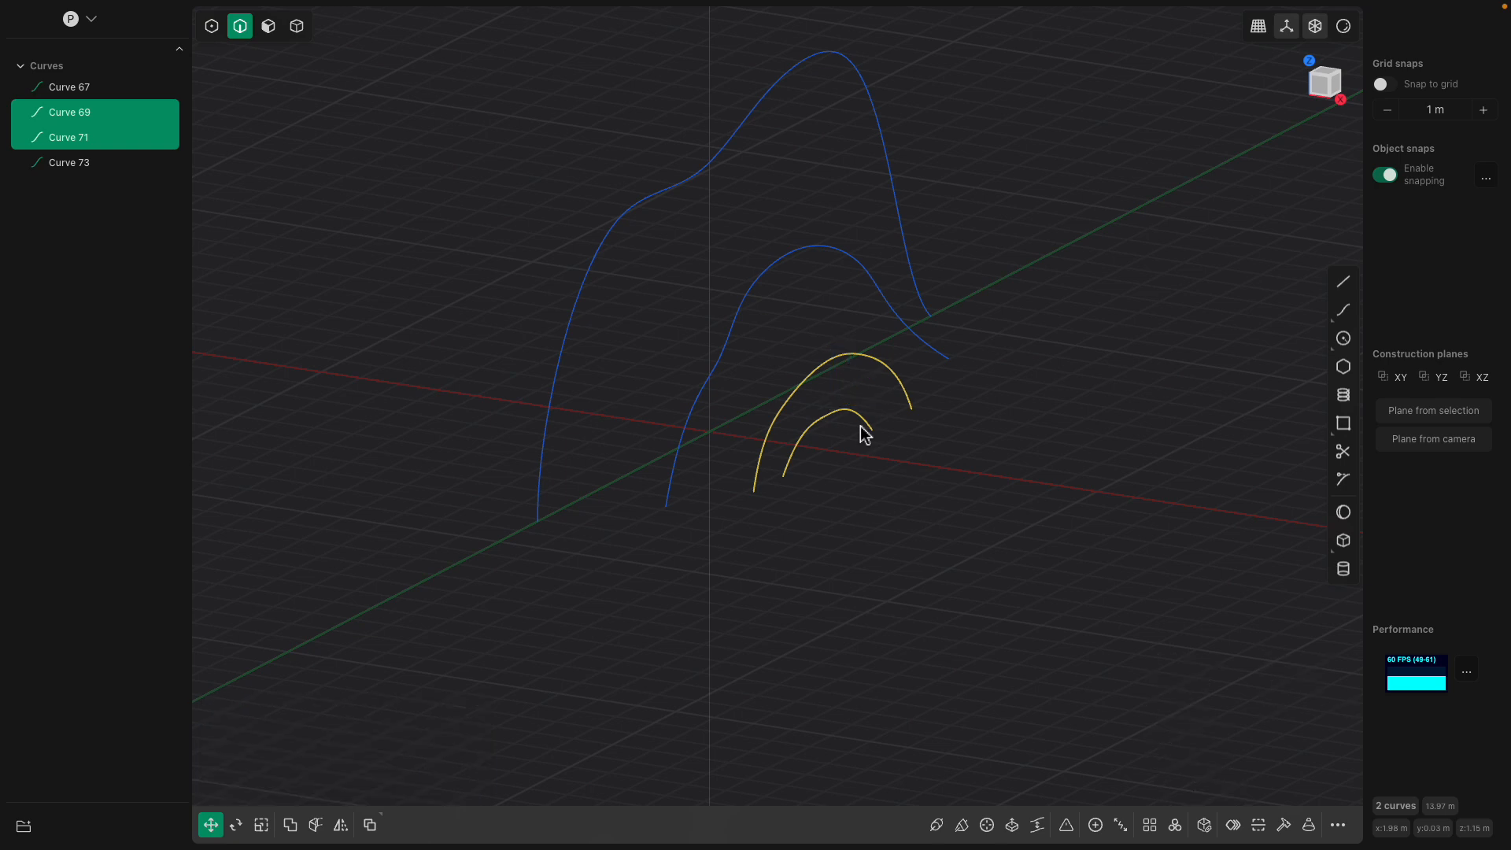
- Move the smallest arch about 1.5 m further along the X axis and clear the selection
left_click(871, 432)
key("g")
left_click_drag(875, 440, 937, 462)
key("Return")
left_click(1005, 395)
middle_click_drag(996, 394, 975, 428)
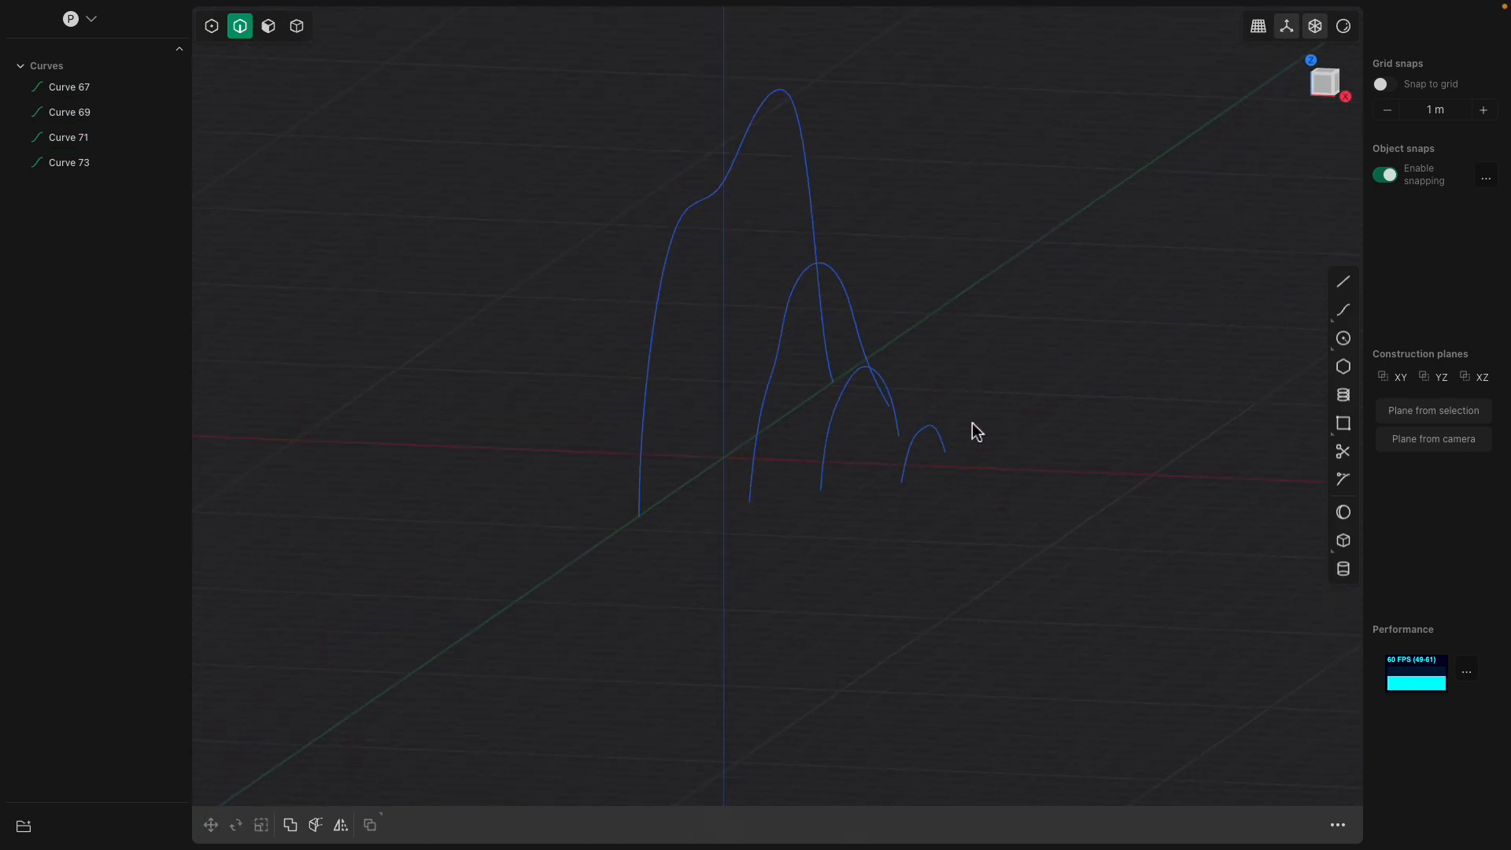
- Save the file under the name curve in the current folder
key("super+s")
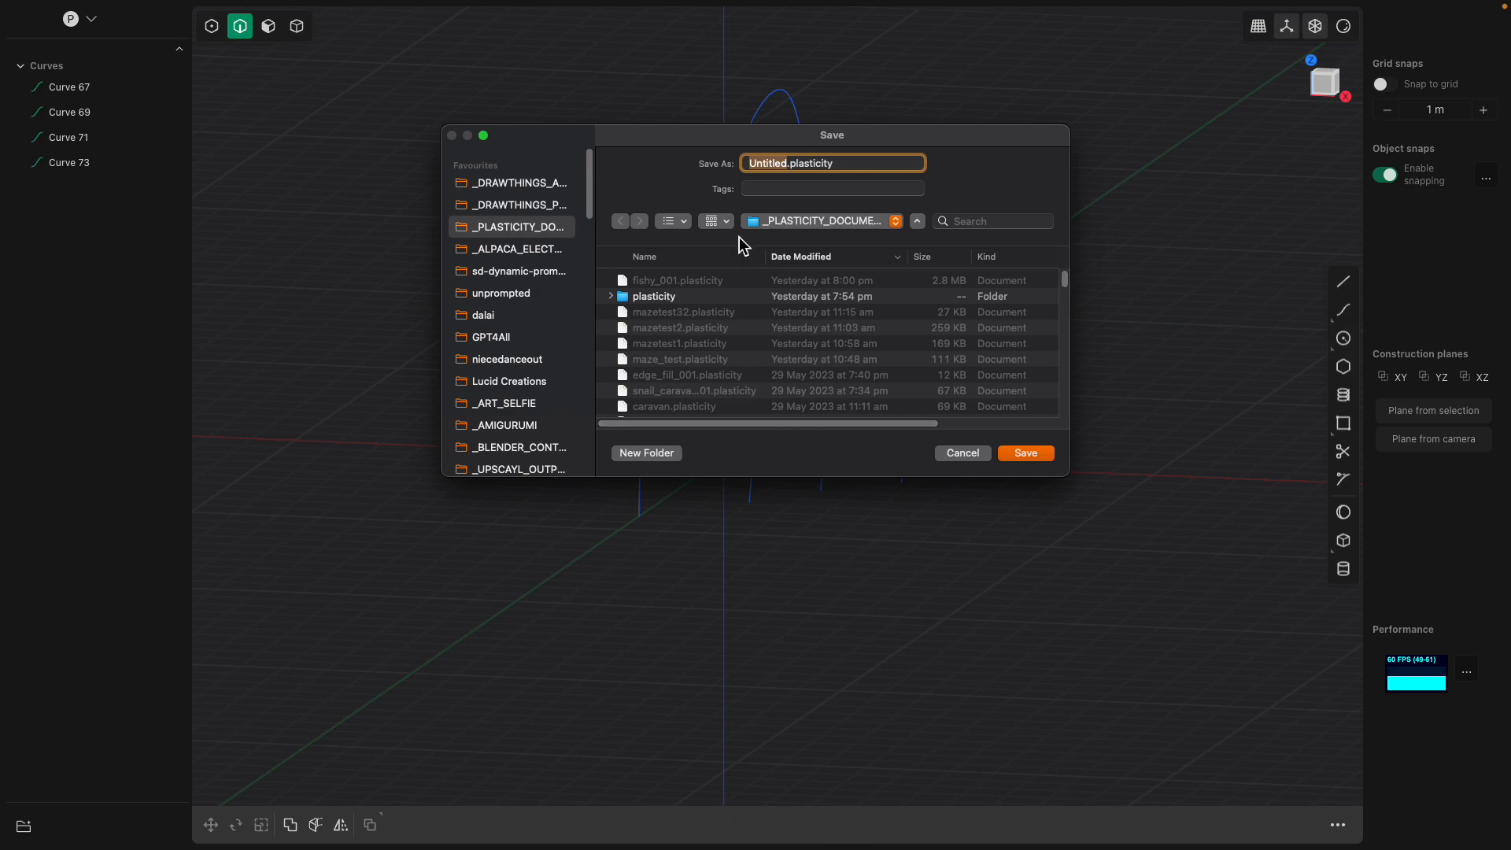
type("curve")
left_click(1024, 455)
middle_click_drag(961, 469, 857, 499)
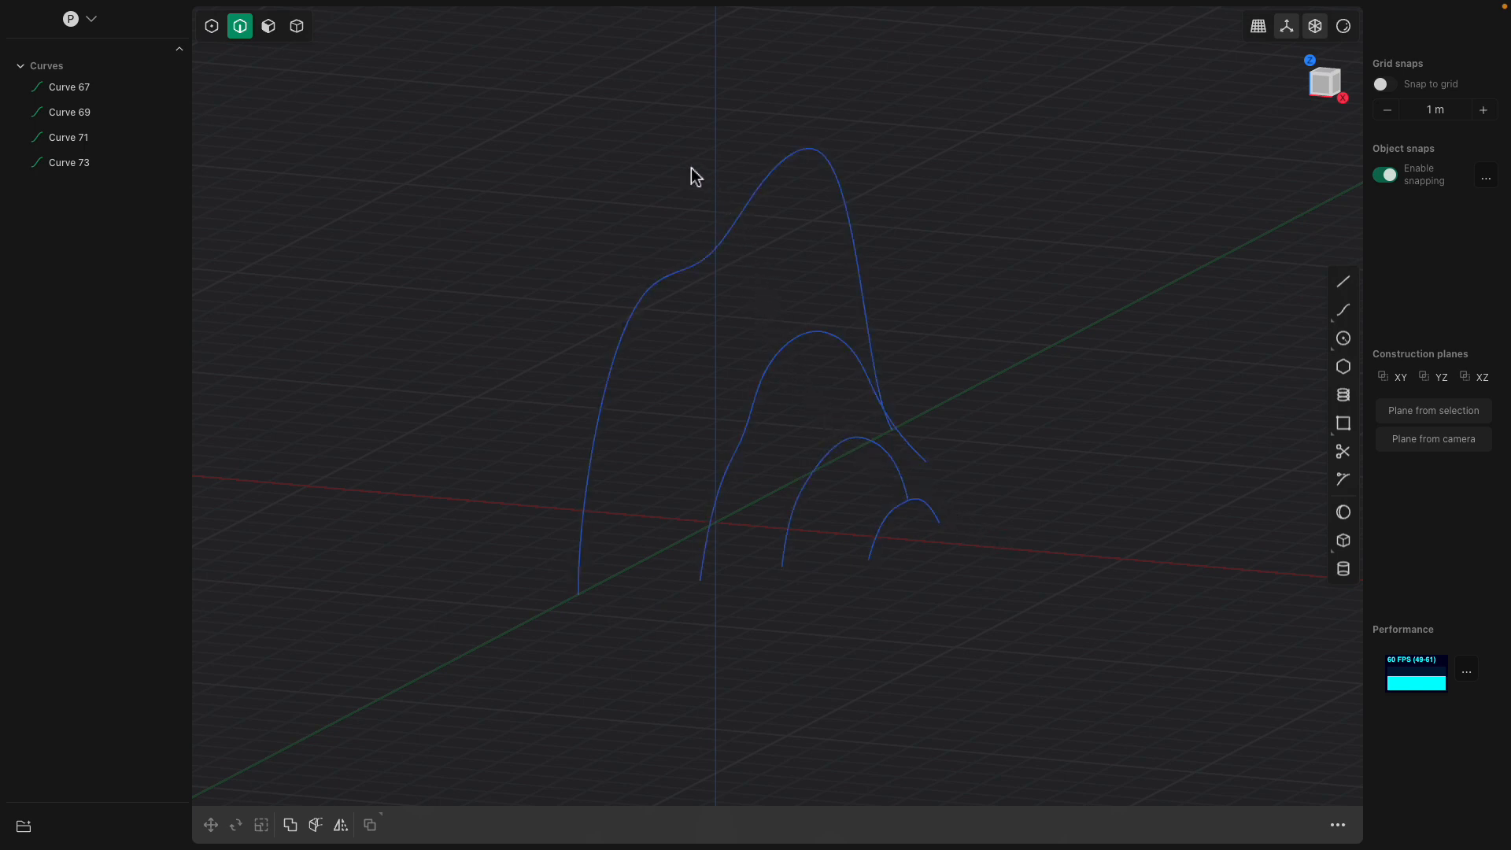
- Loft the four arch curves in order from the largest to the smallest into one surface
middle_click_drag(942, 527, 846, 388)
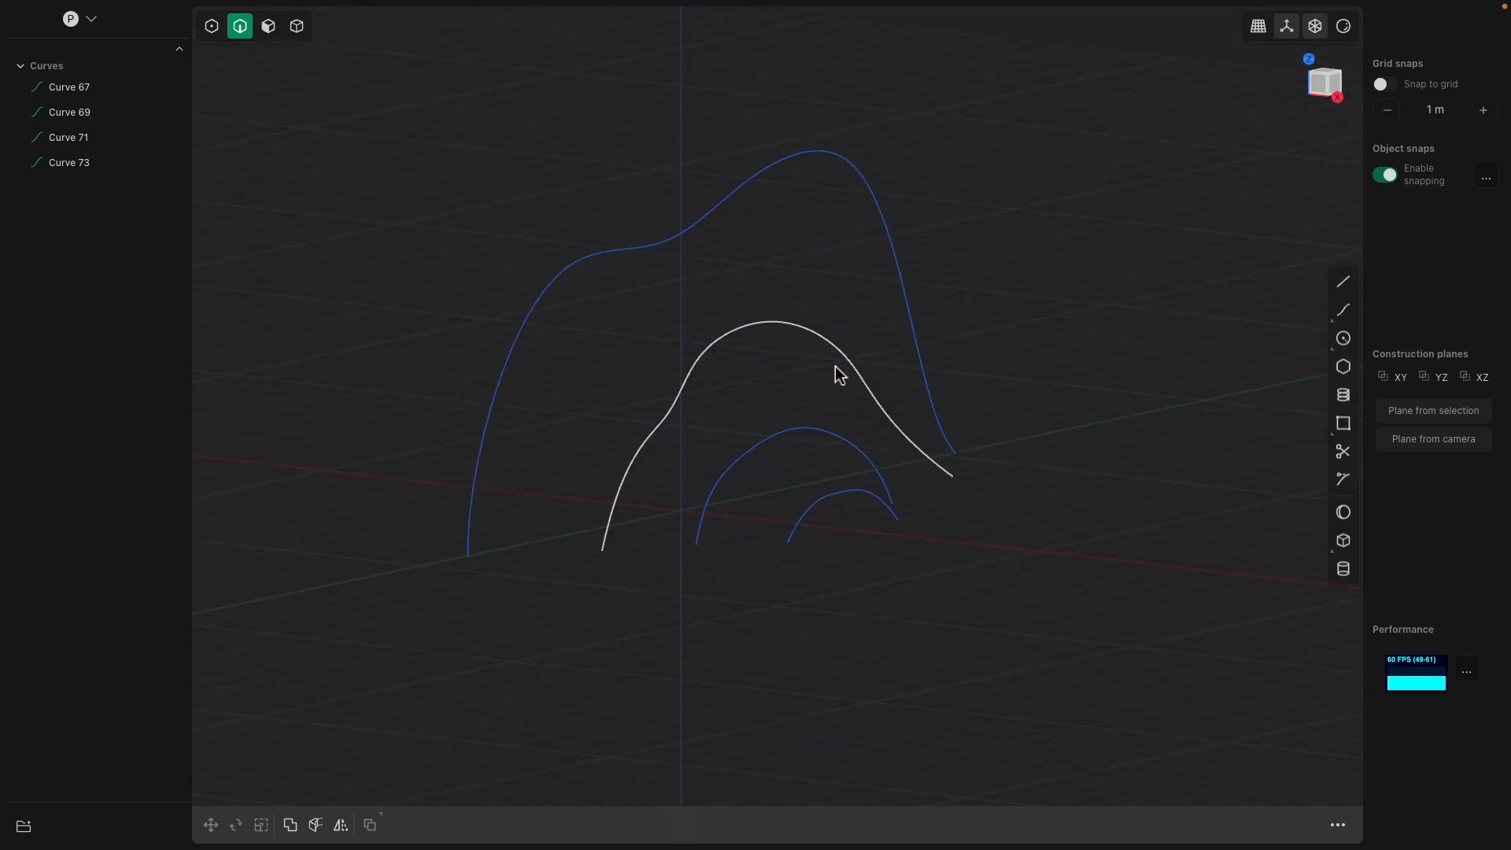
middle_click_drag(776, 219, 755, 192)
left_click(754, 197)
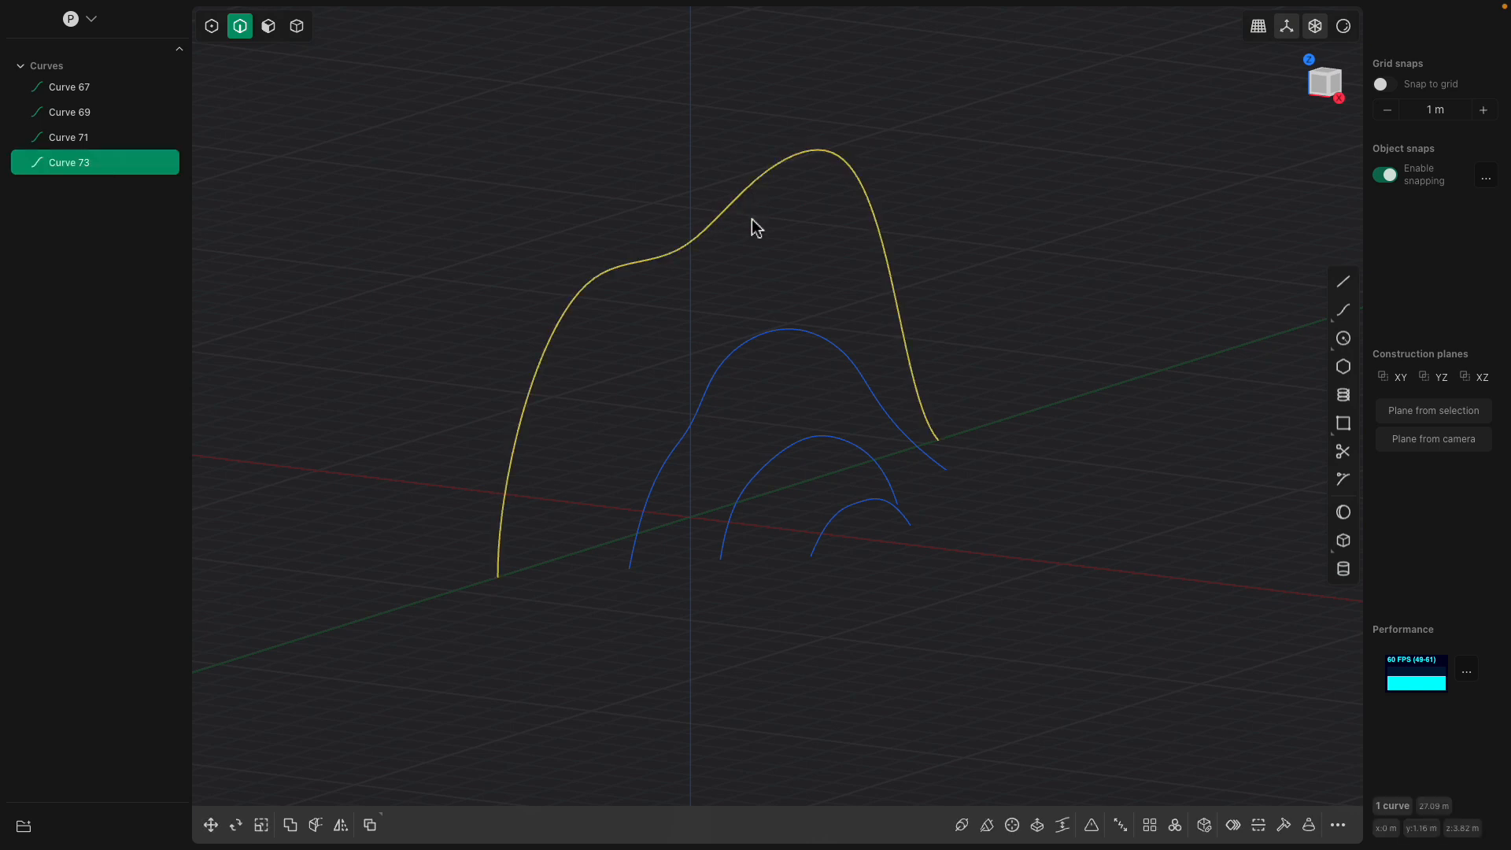
left_click(774, 335)
left_click(808, 440)
left_click(848, 508)
middle_click_drag(978, 488, 826, 252)
key("l")
middle_click_drag(929, 421, 1042, 456)
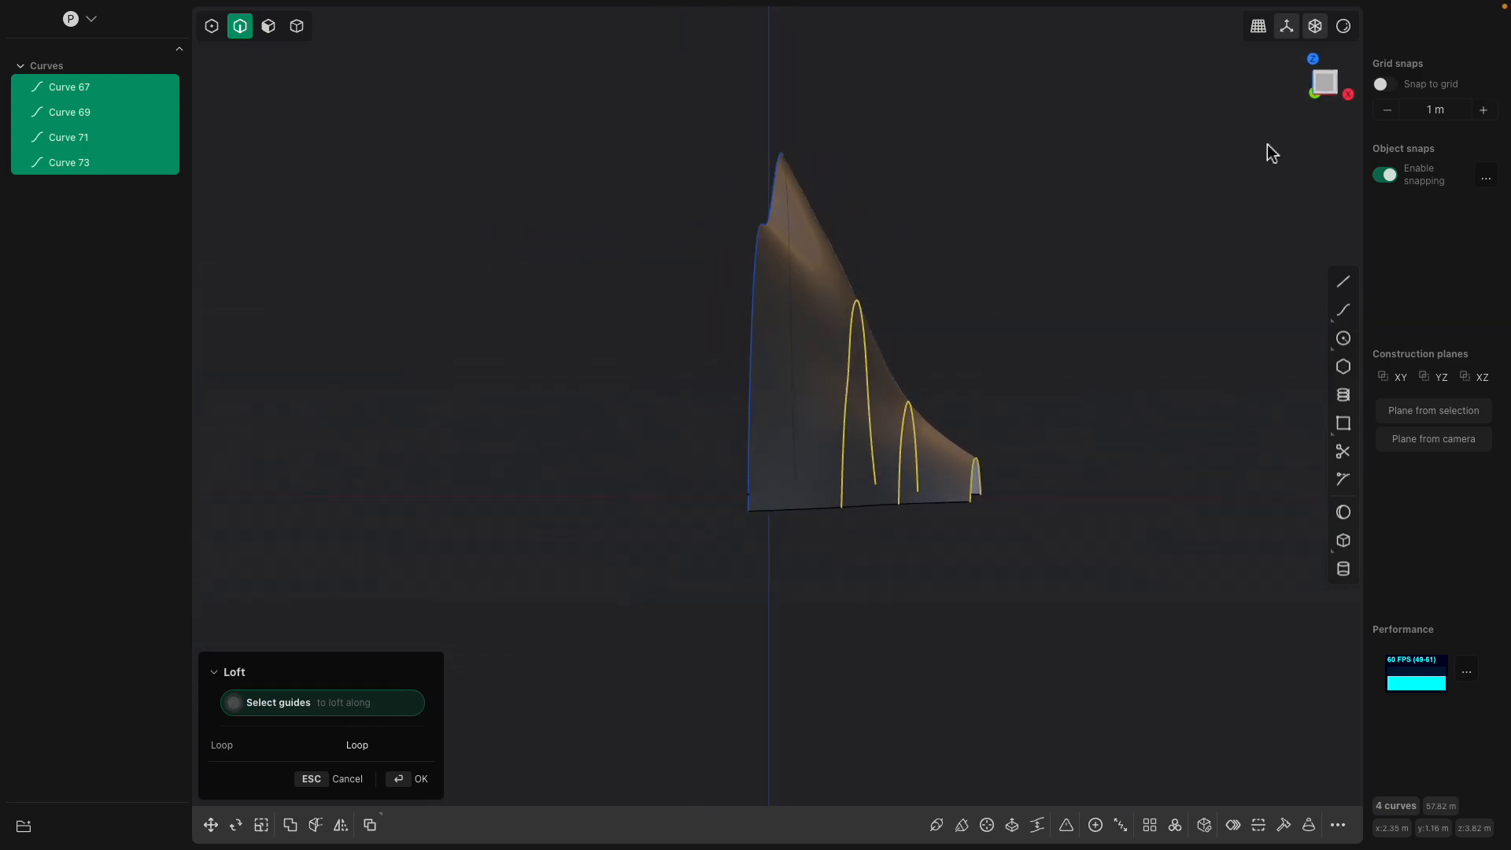
left_click(1323, 87)
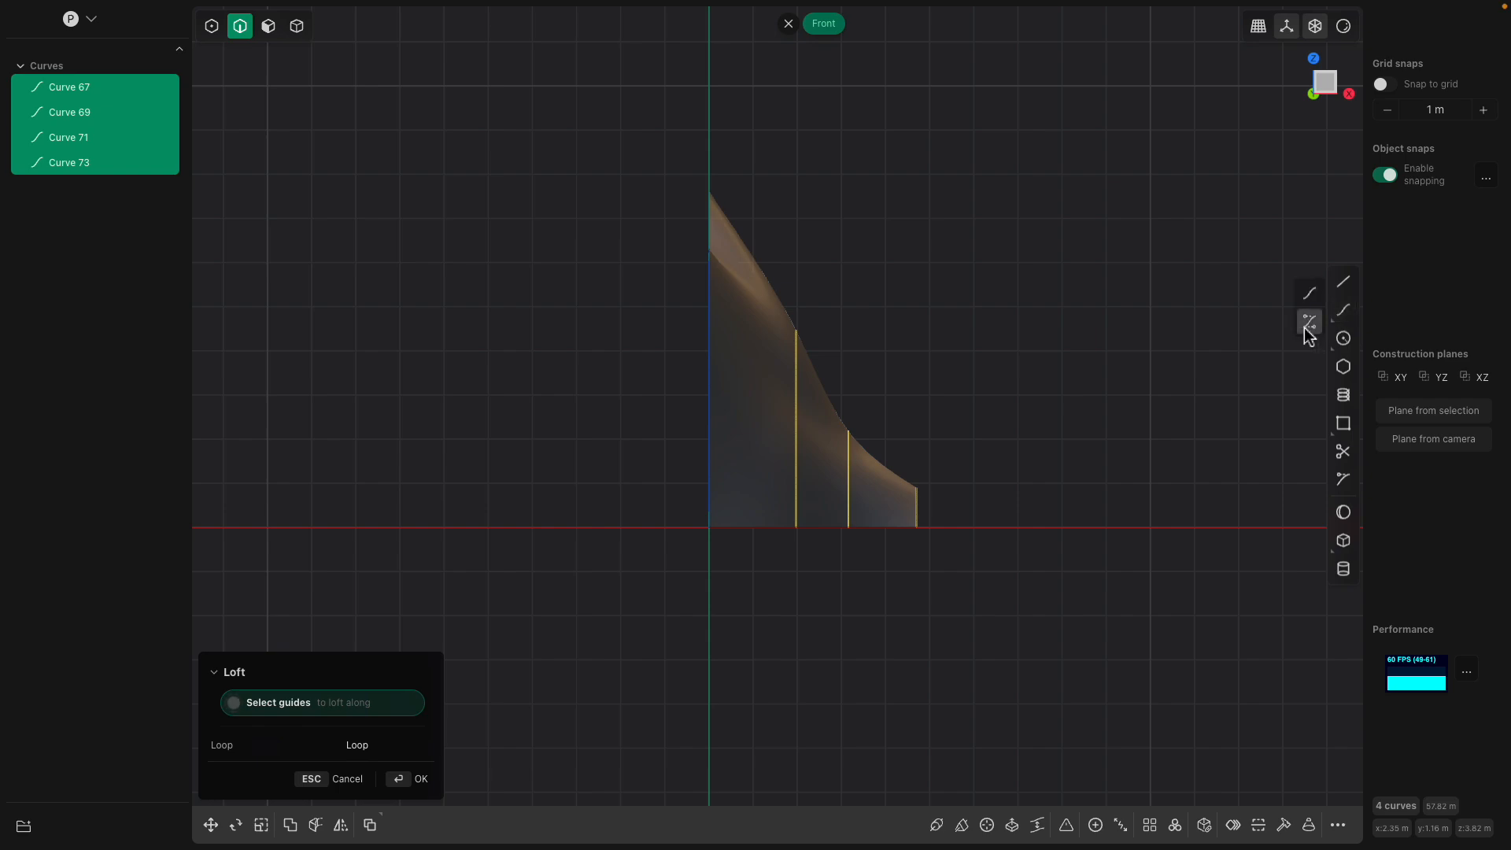
left_click(1342, 310)
middle_click_drag(727, 206, 971, 235)
key("Escape")
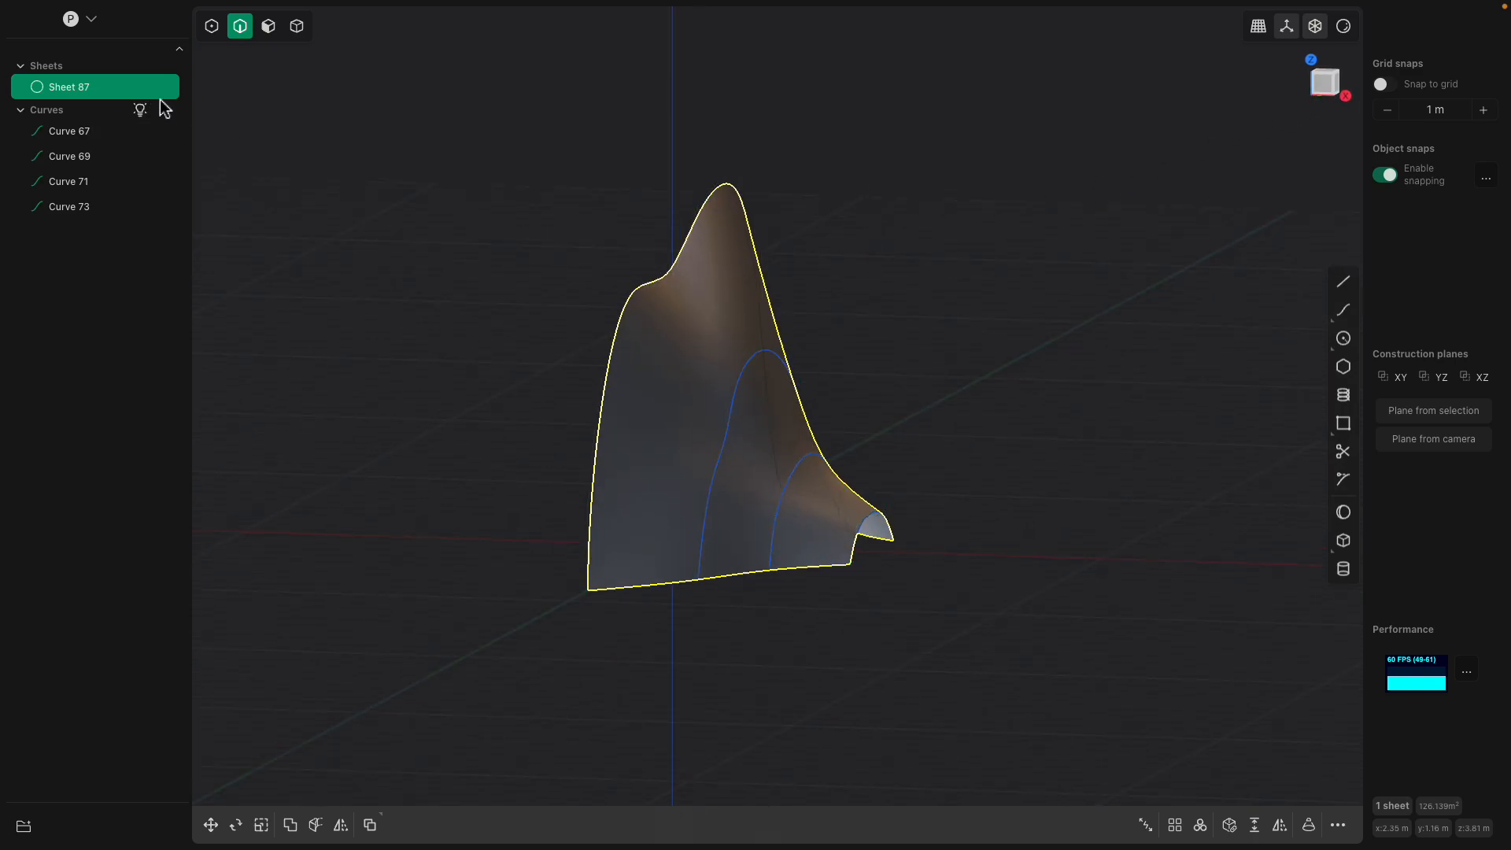
- Hide the lofted sheet and look at the remaining curves in the front view
left_click(126, 89)
middle_click_drag(452, 292, 663, 352)
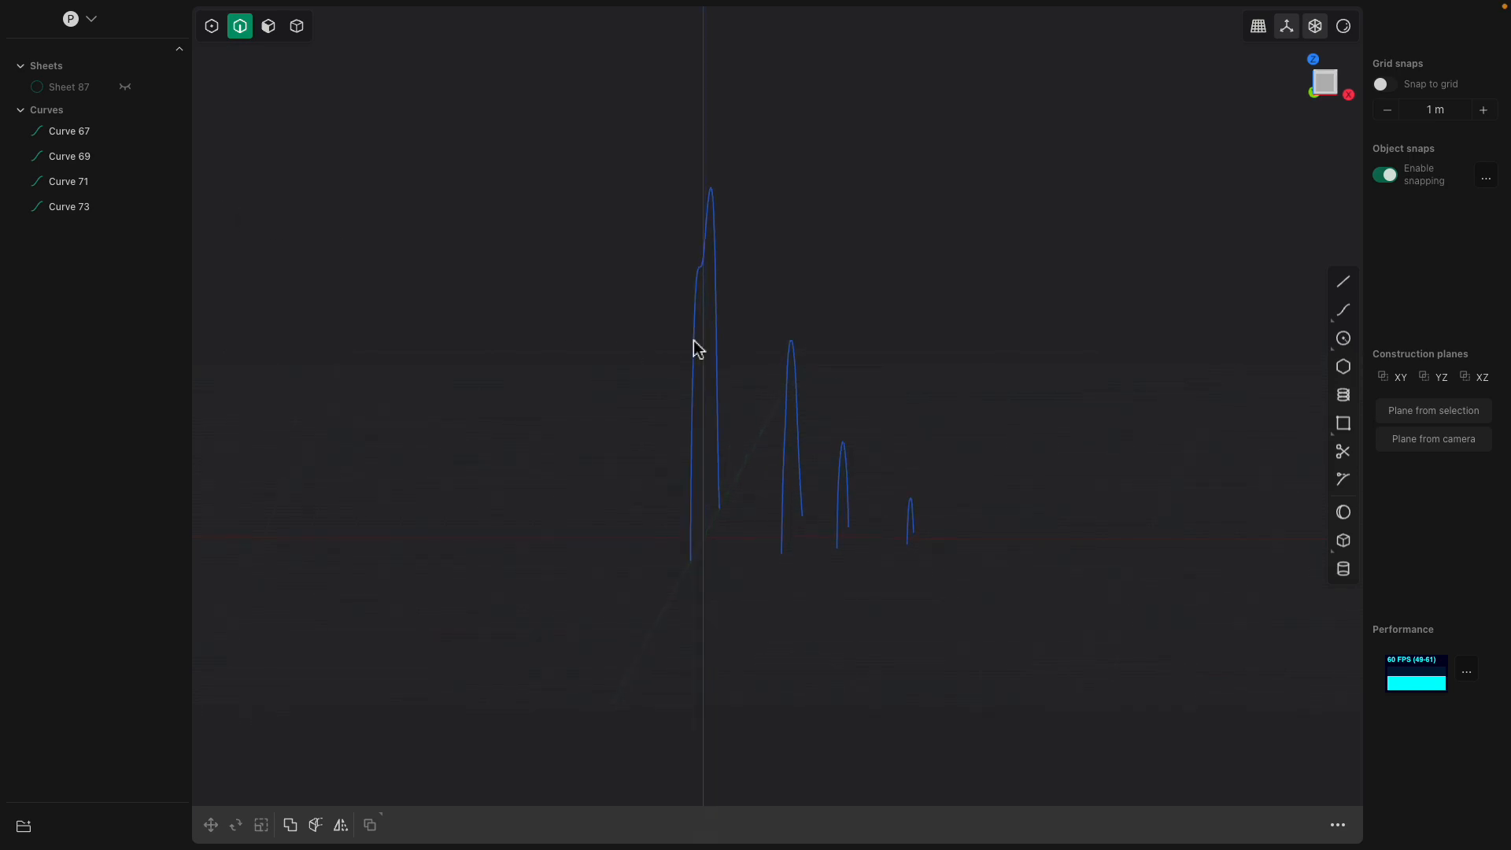
left_click(1326, 88)
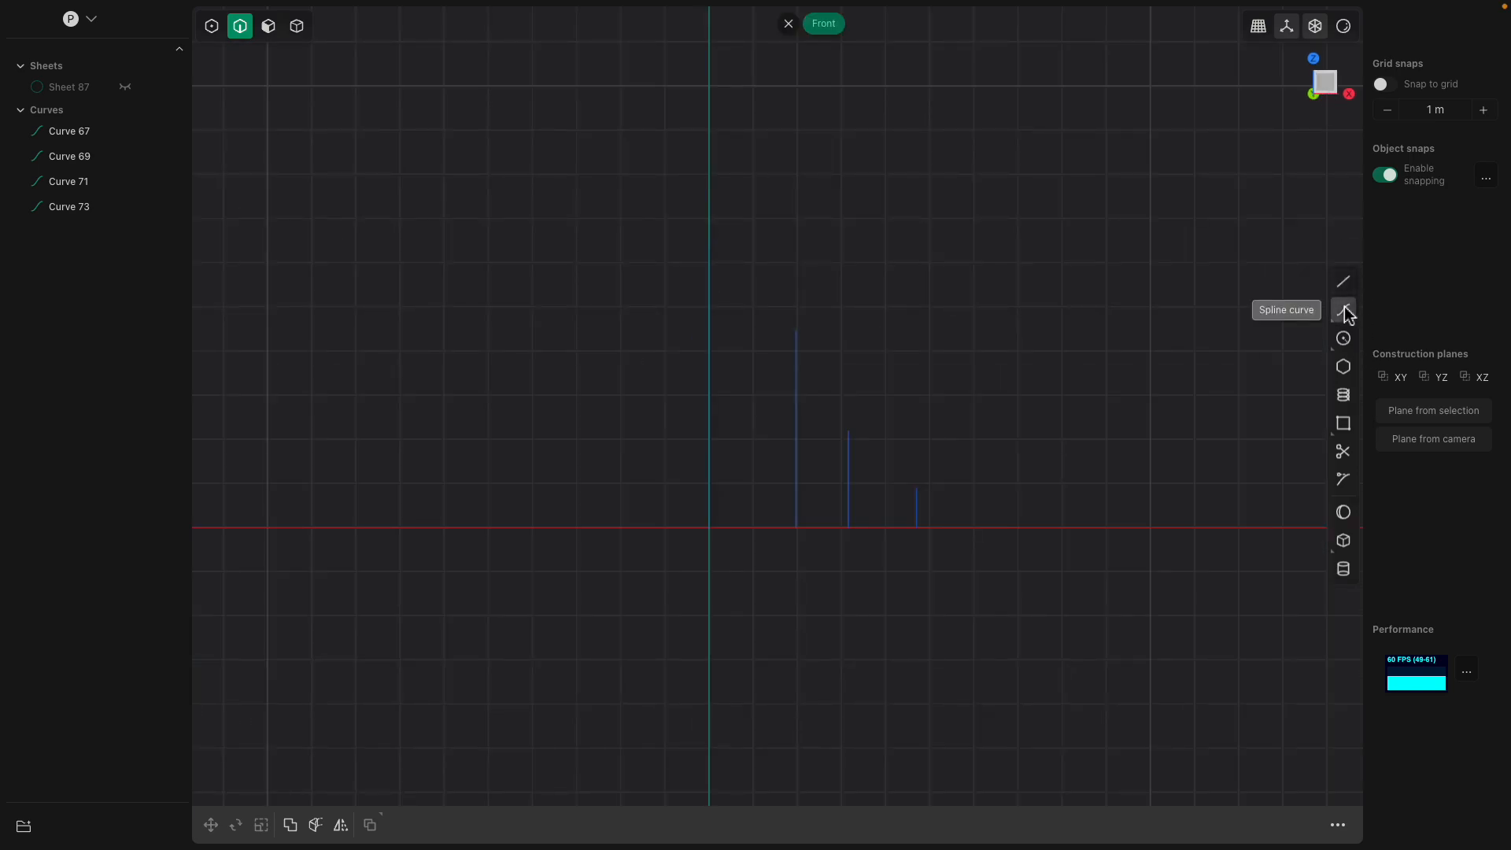
- Draw a six-point control point curve in the front view from the upper part of the large curve down to the smallest arch's height
left_click(1311, 322)
middle_click_drag(748, 212, 955, 235)
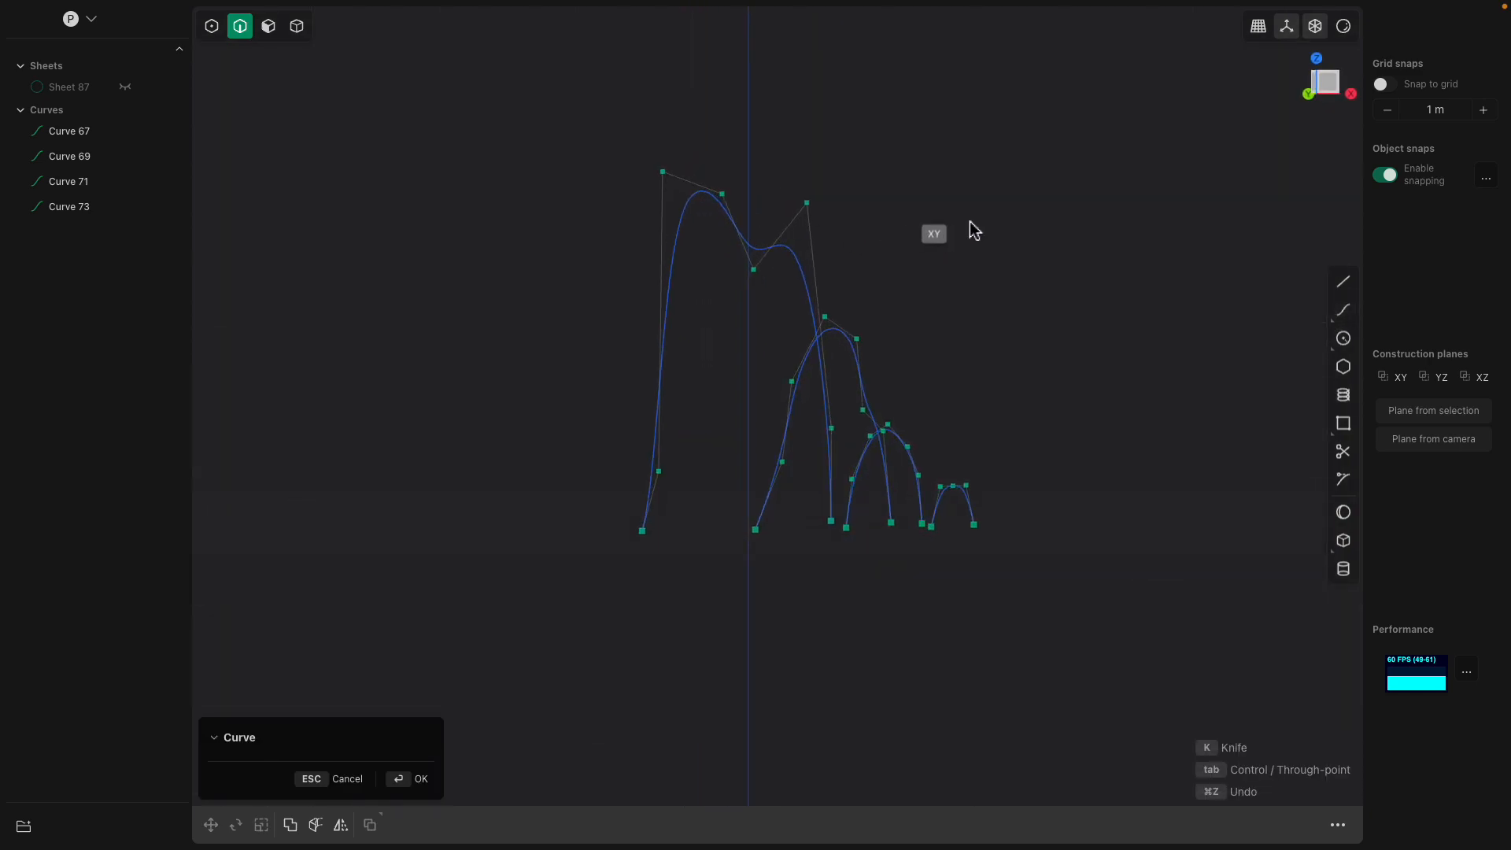
left_click(1336, 86)
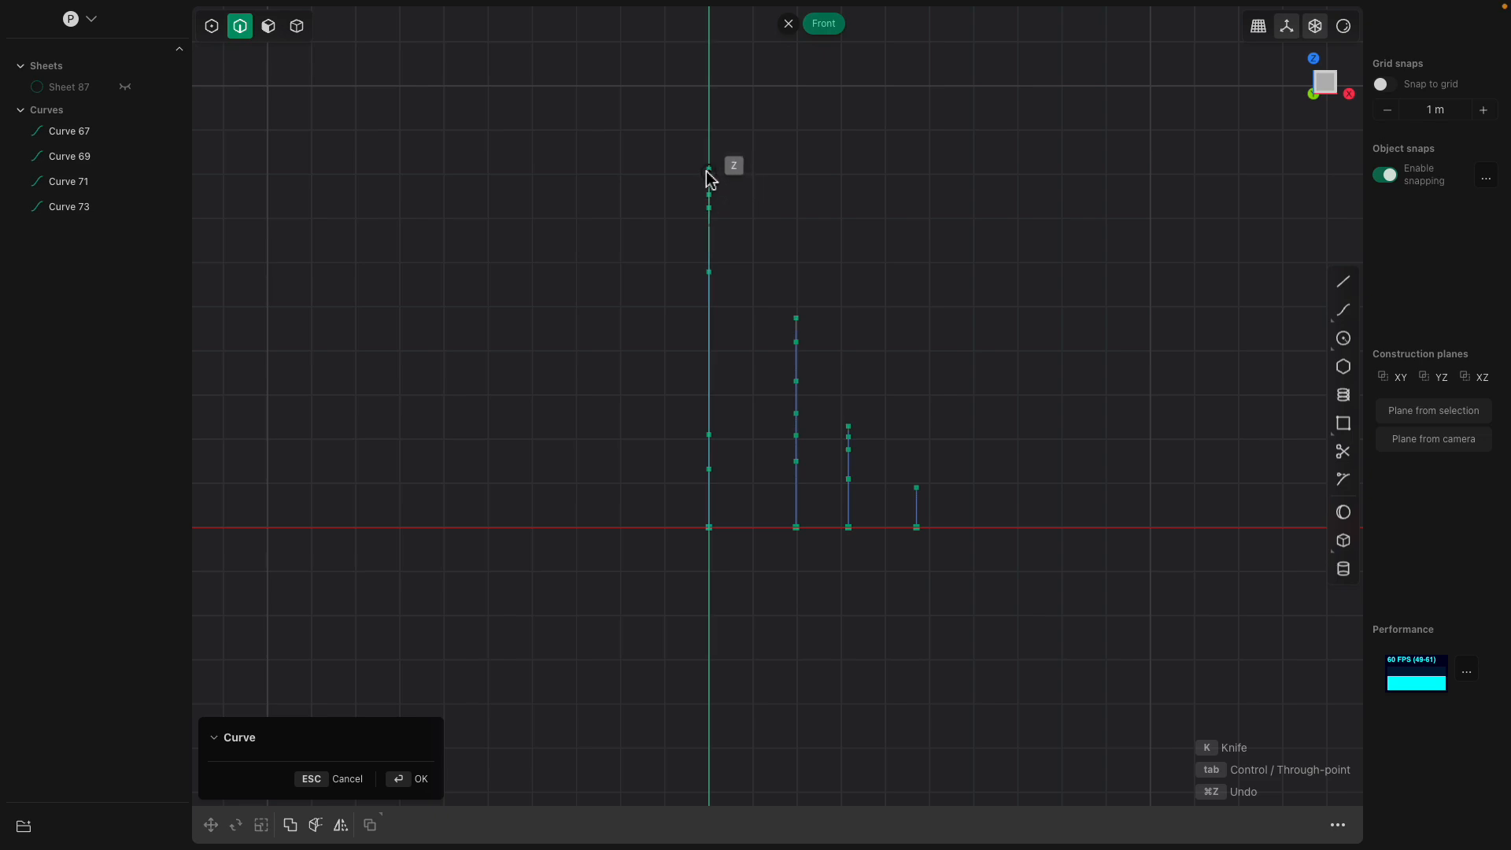
left_click(711, 167)
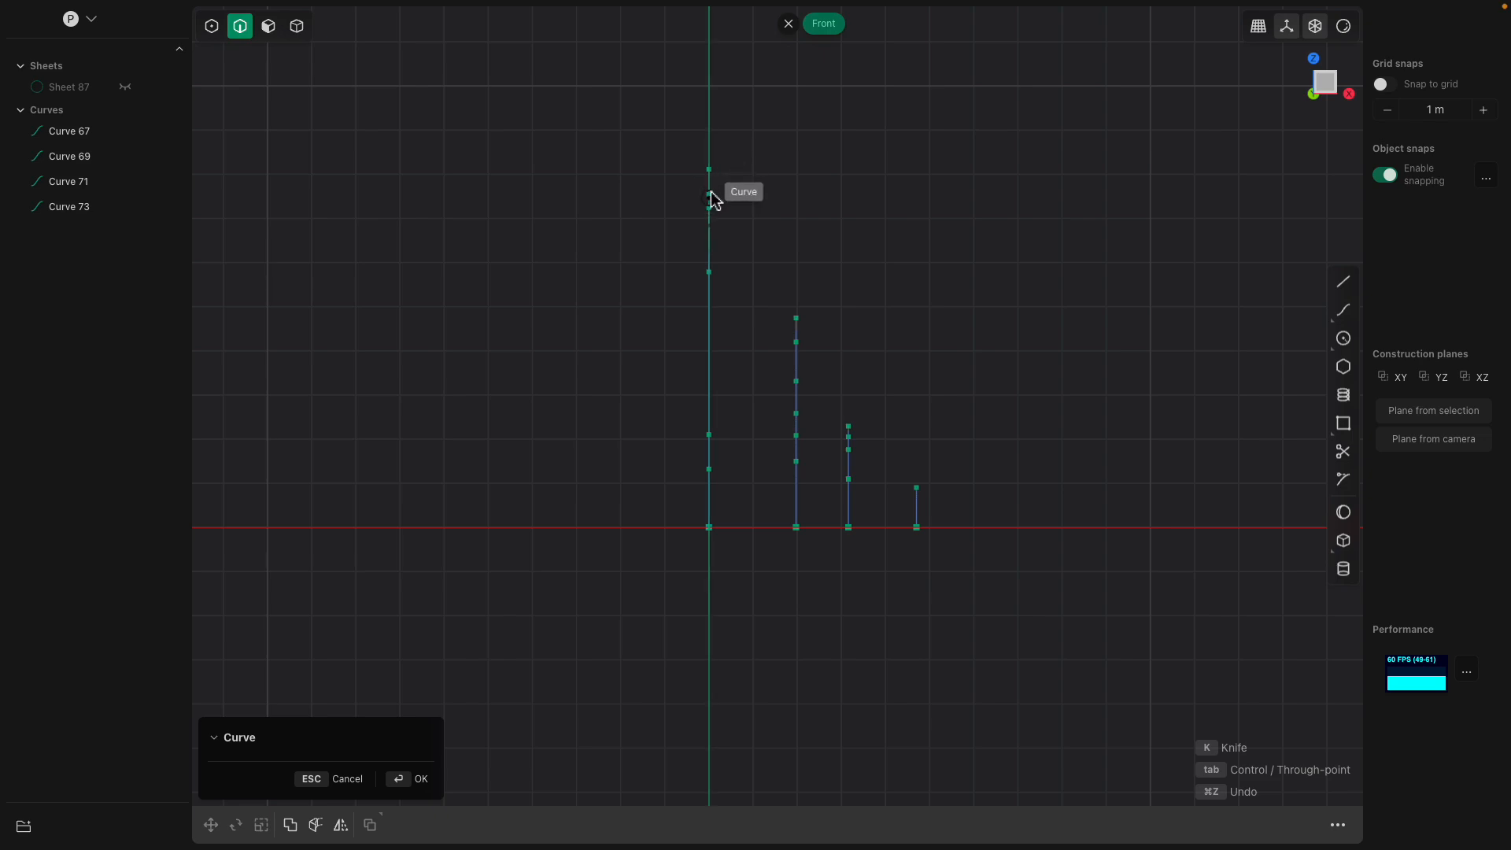
left_click(710, 197)
left_click(762, 184)
left_click(828, 223)
left_click(859, 286)
left_click(898, 360)
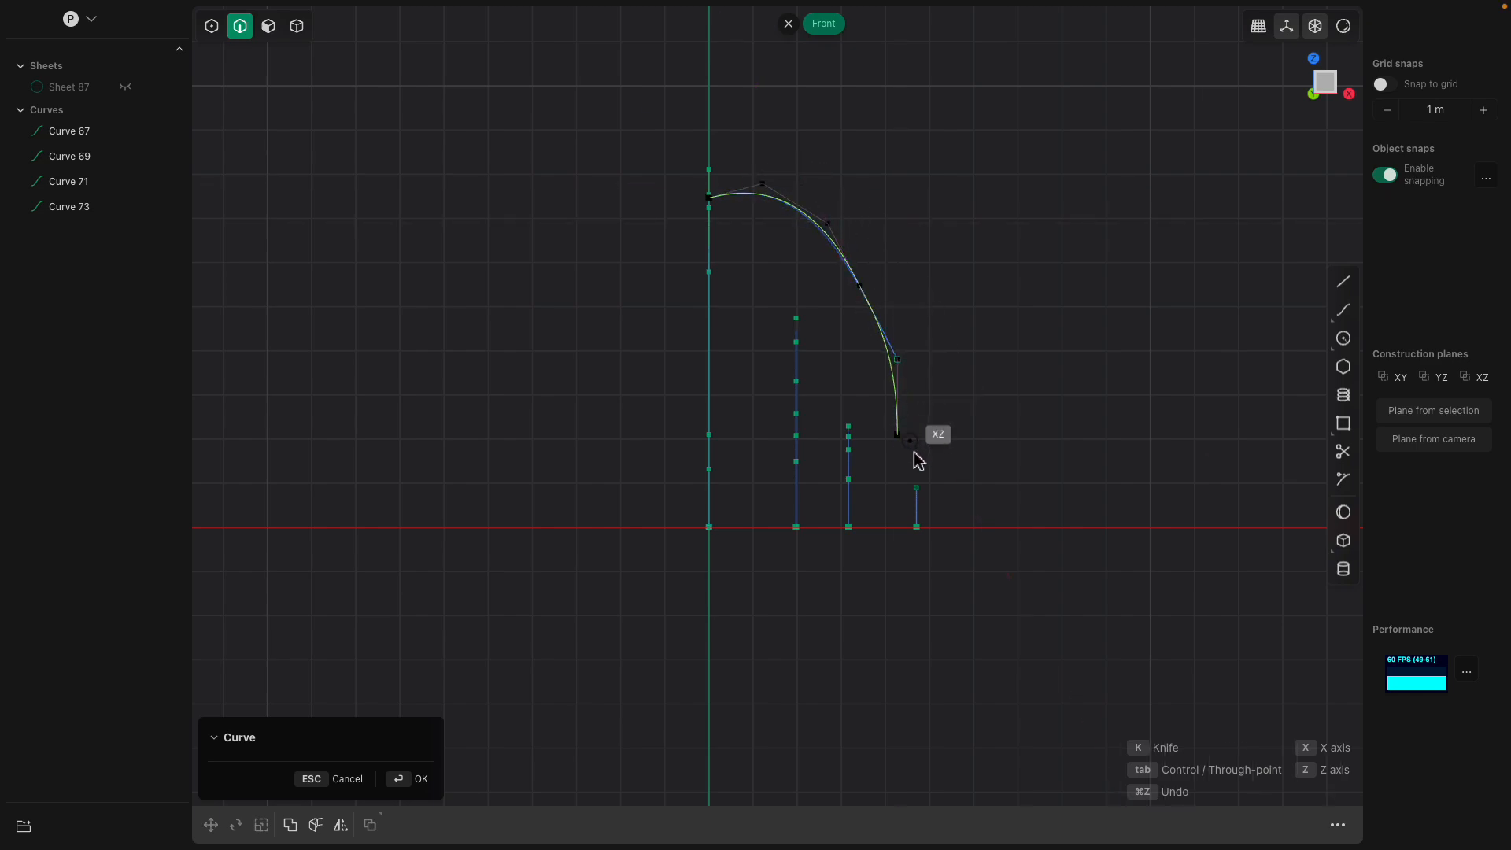
left_click(929, 488)
key("Return")
- Enable all selection types and move the guide curve's lower endpoint about -3.57 m along Y onto the middle of the smallest arch
middle_click_drag(995, 461, 816, 506)
key("5")
left_click(799, 507)
key("g")
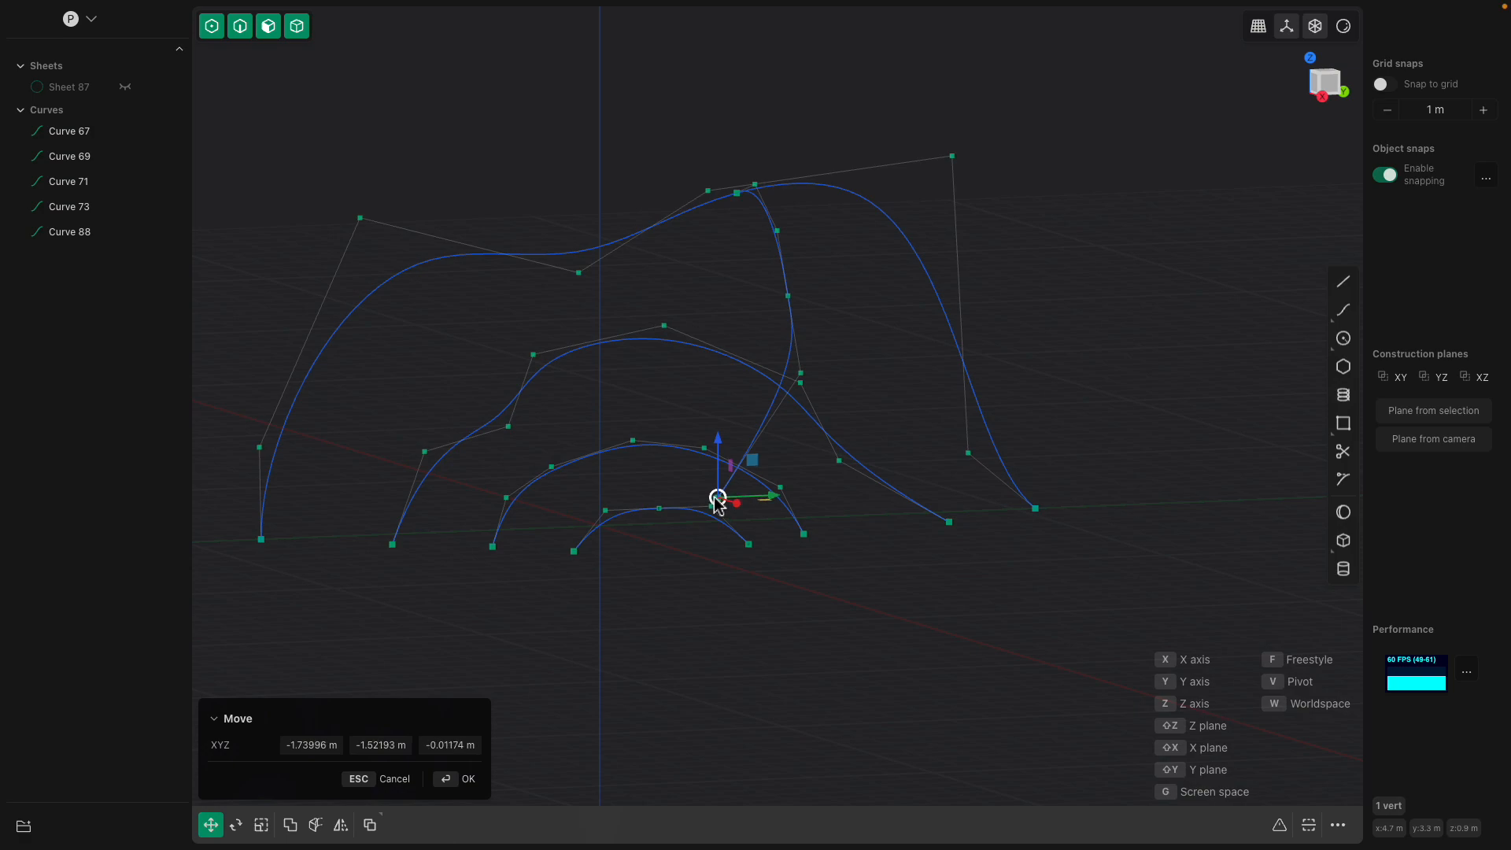
left_click(658, 509)
middle_click_drag(858, 470, 897, 476)
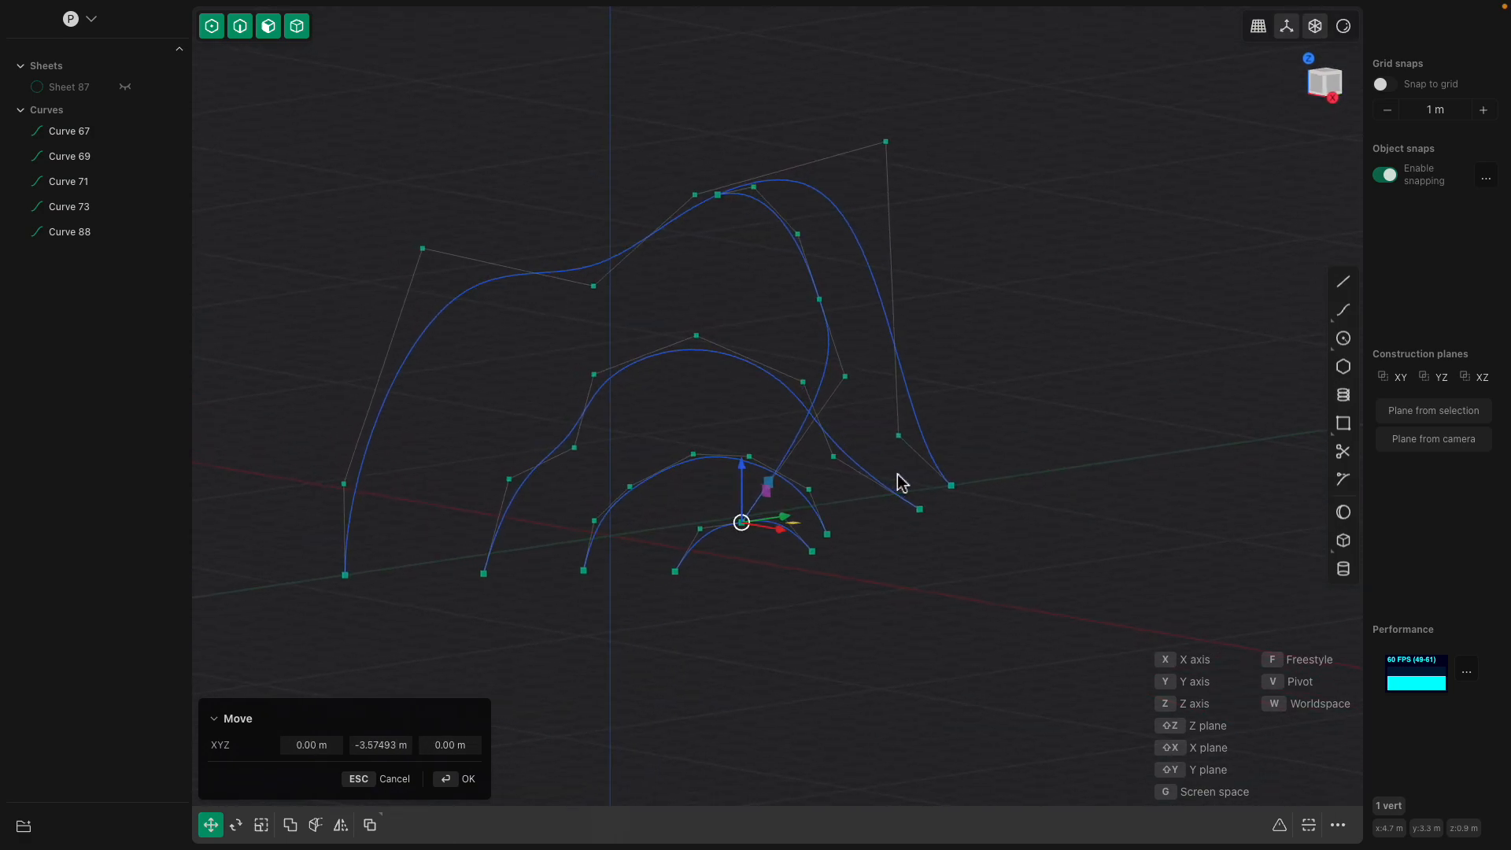
key("Return")
key("Escape")
- Shift the guide curve's middle control points sideways toward the centre of the smallest arch
middle_click_drag(862, 387, 851, 388)
left_click_drag(837, 381, 824, 393)
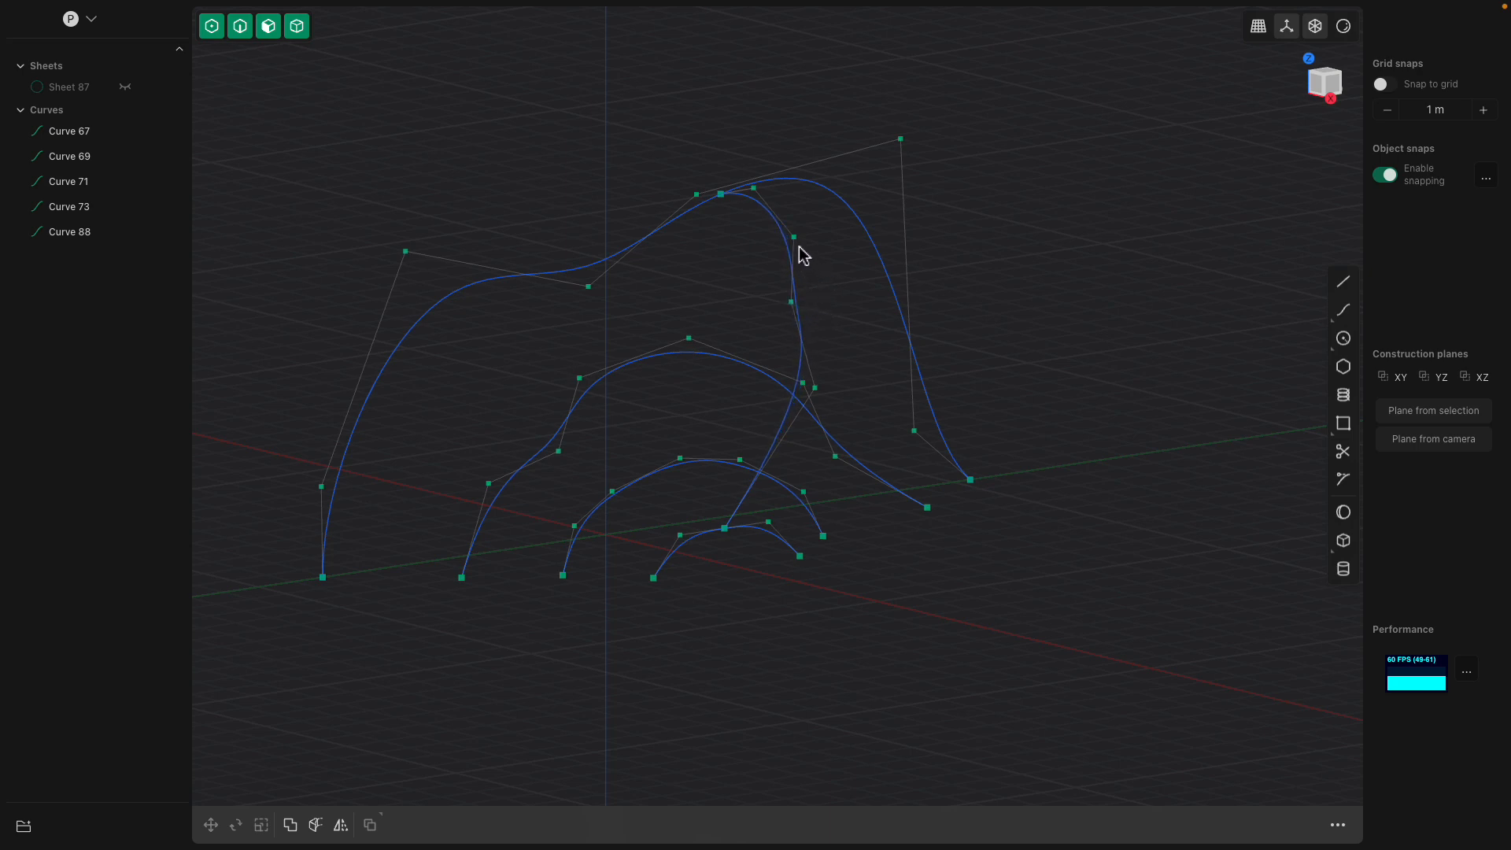
middle_click_drag(781, 244, 718, 229)
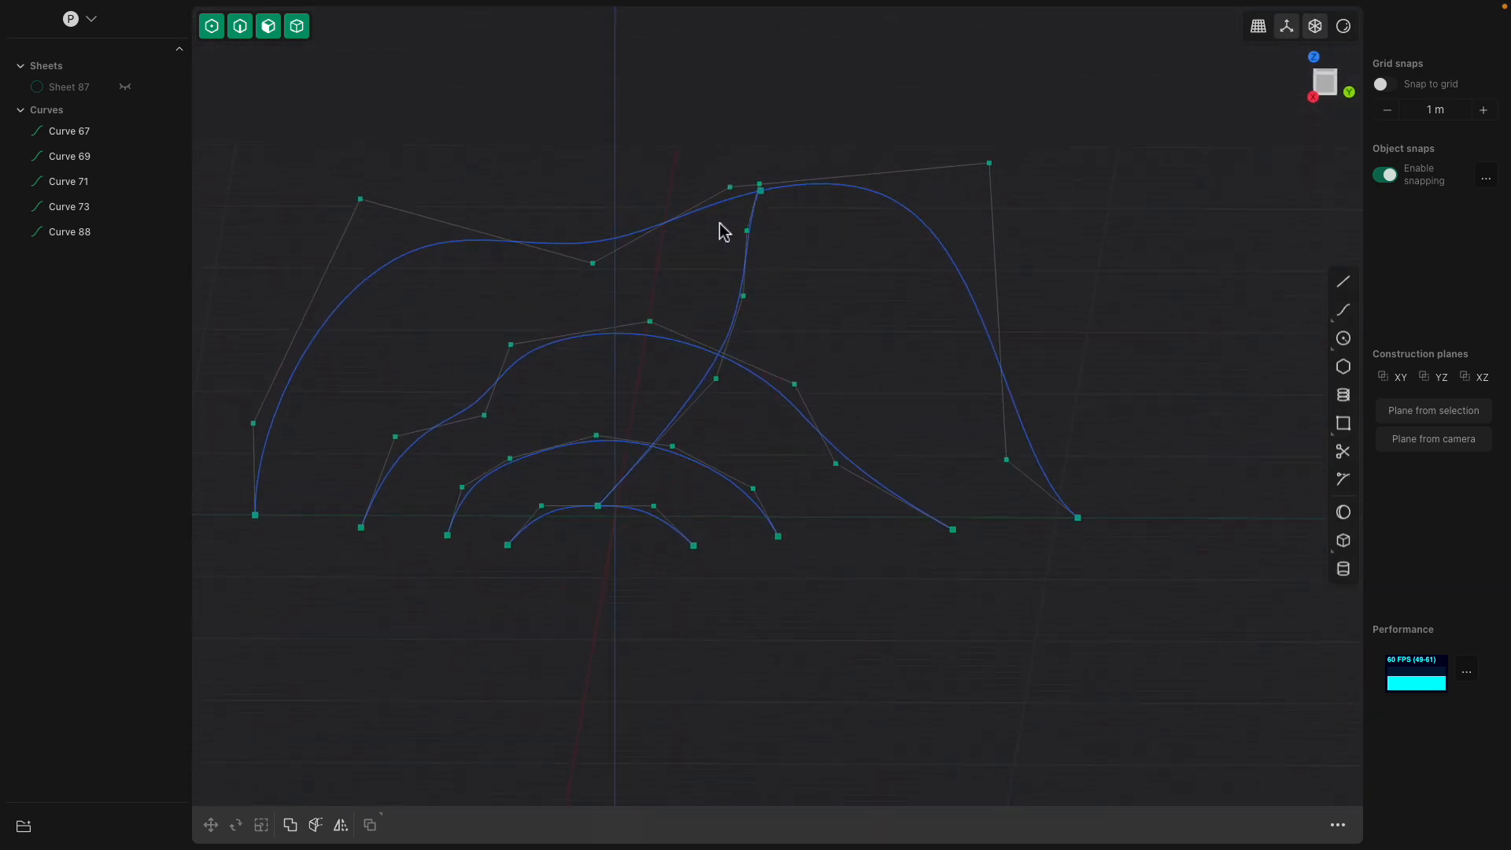
middle_click_drag(818, 284, 1019, 278)
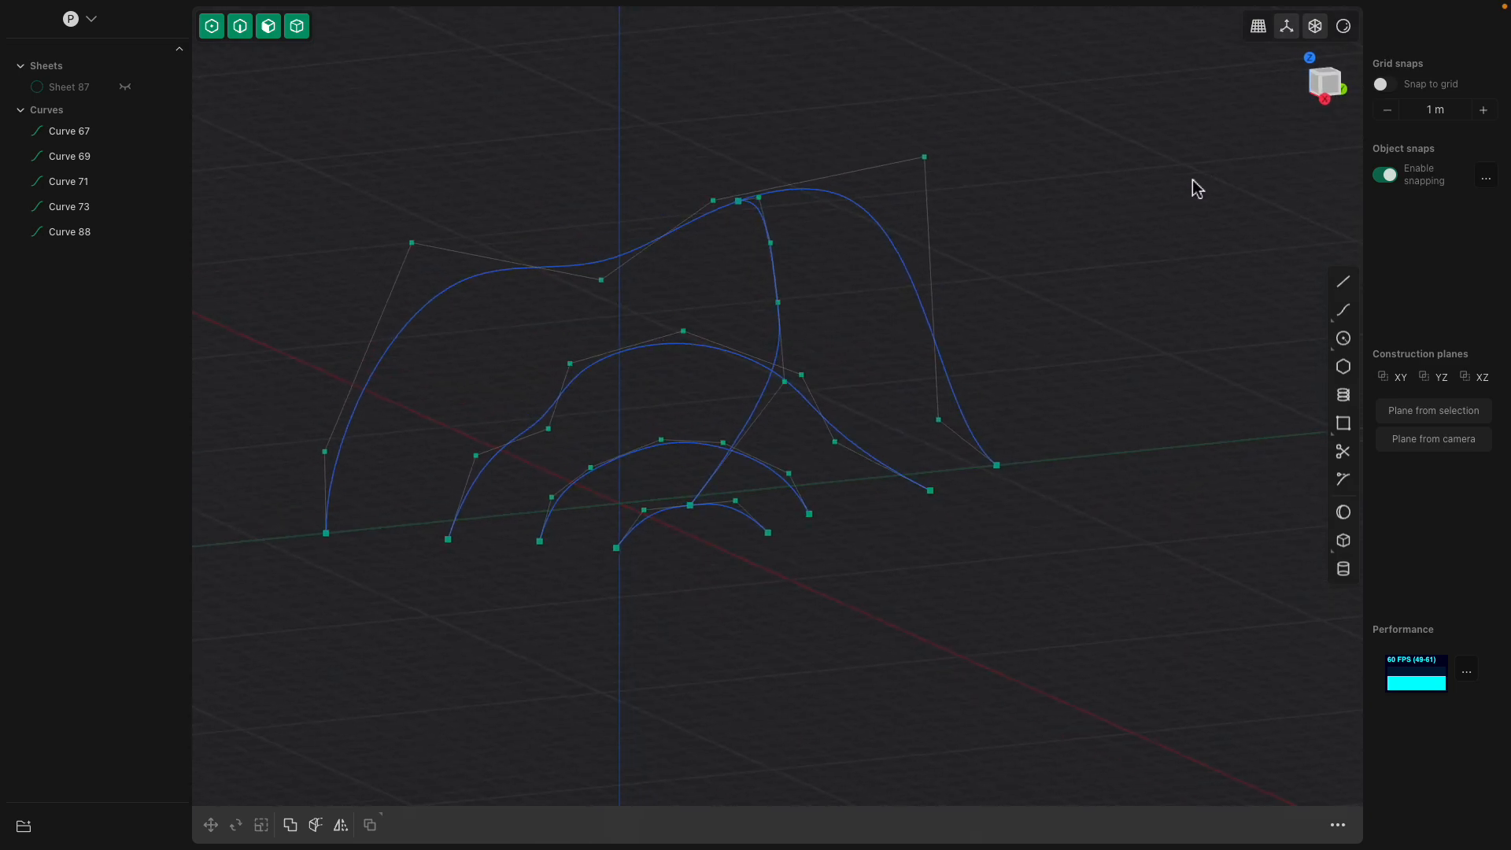
- Restrict selection to edges and loft the large curve to the smallest arch, using the connecting curve as the guide
left_click(240, 28)
middle_click_drag(501, 152, 565, 165)
left_click(776, 194)
middle_click_drag(786, 214, 813, 233)
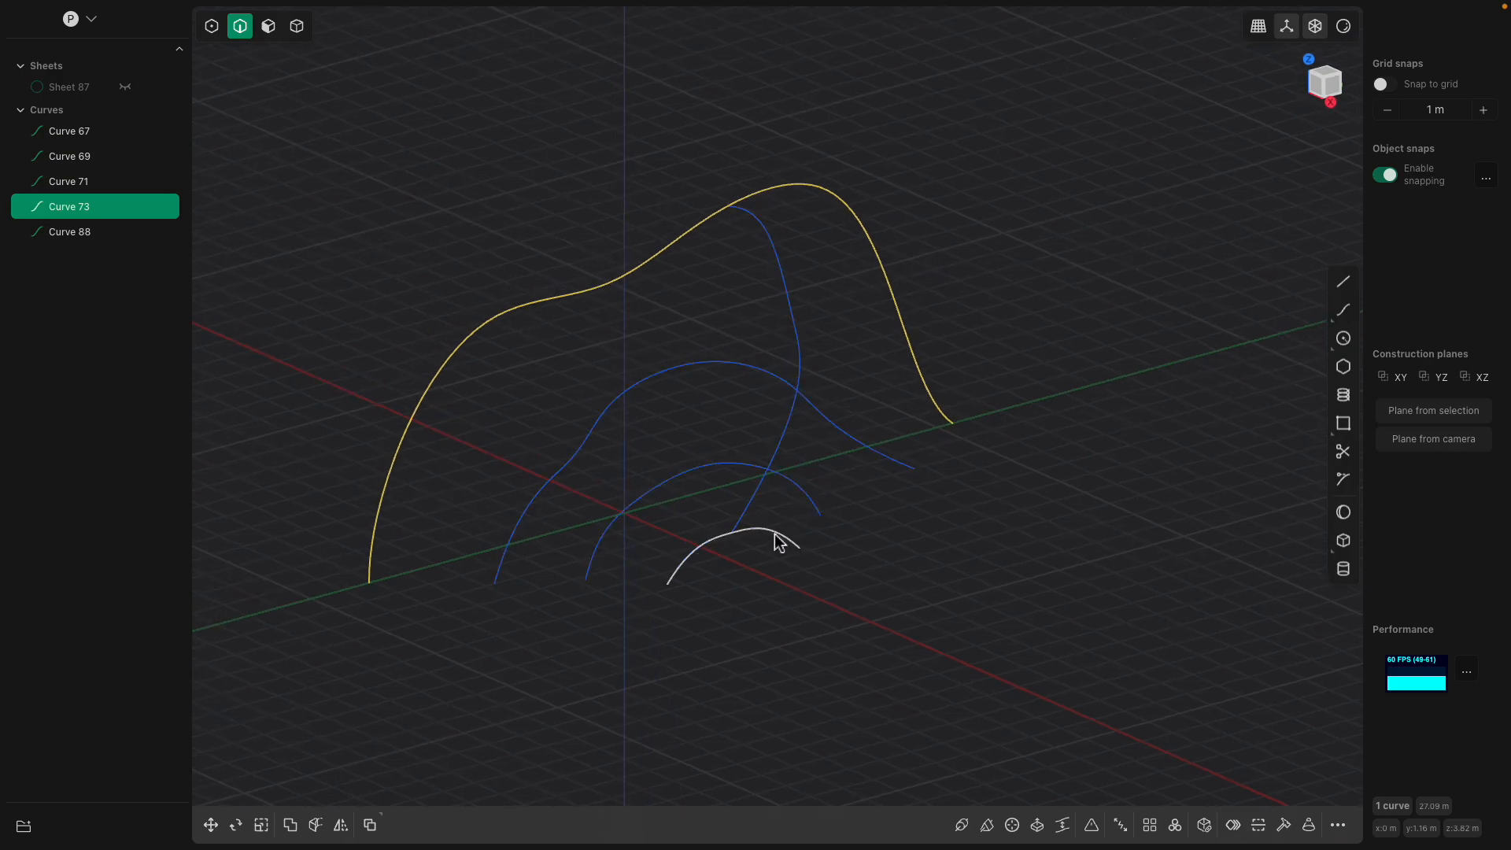
left_click(773, 534)
middle_click_drag(930, 519, 895, 488)
key("l")
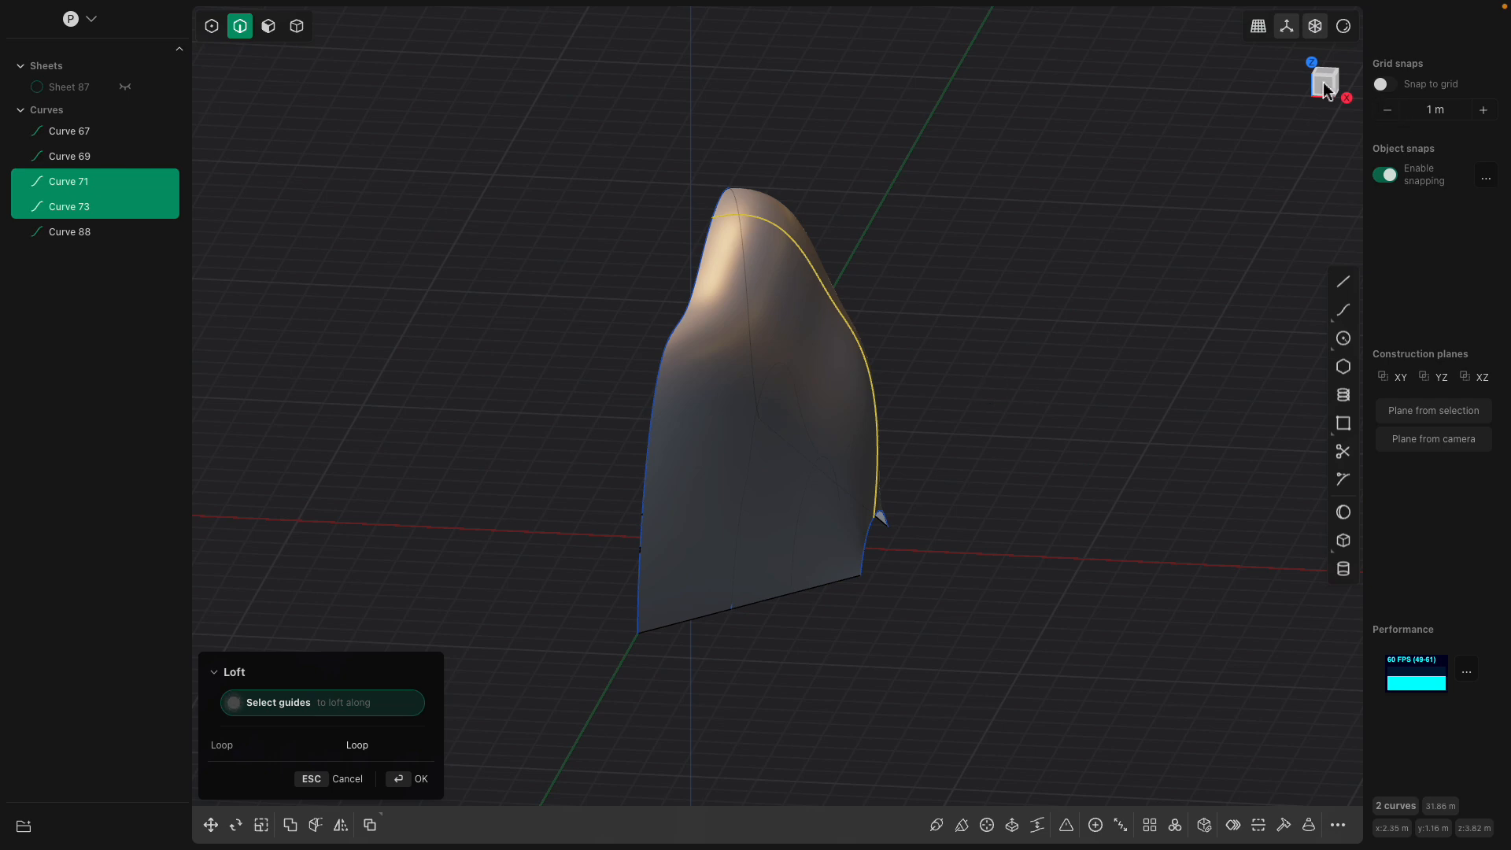
left_click(1324, 89)
key("Return")
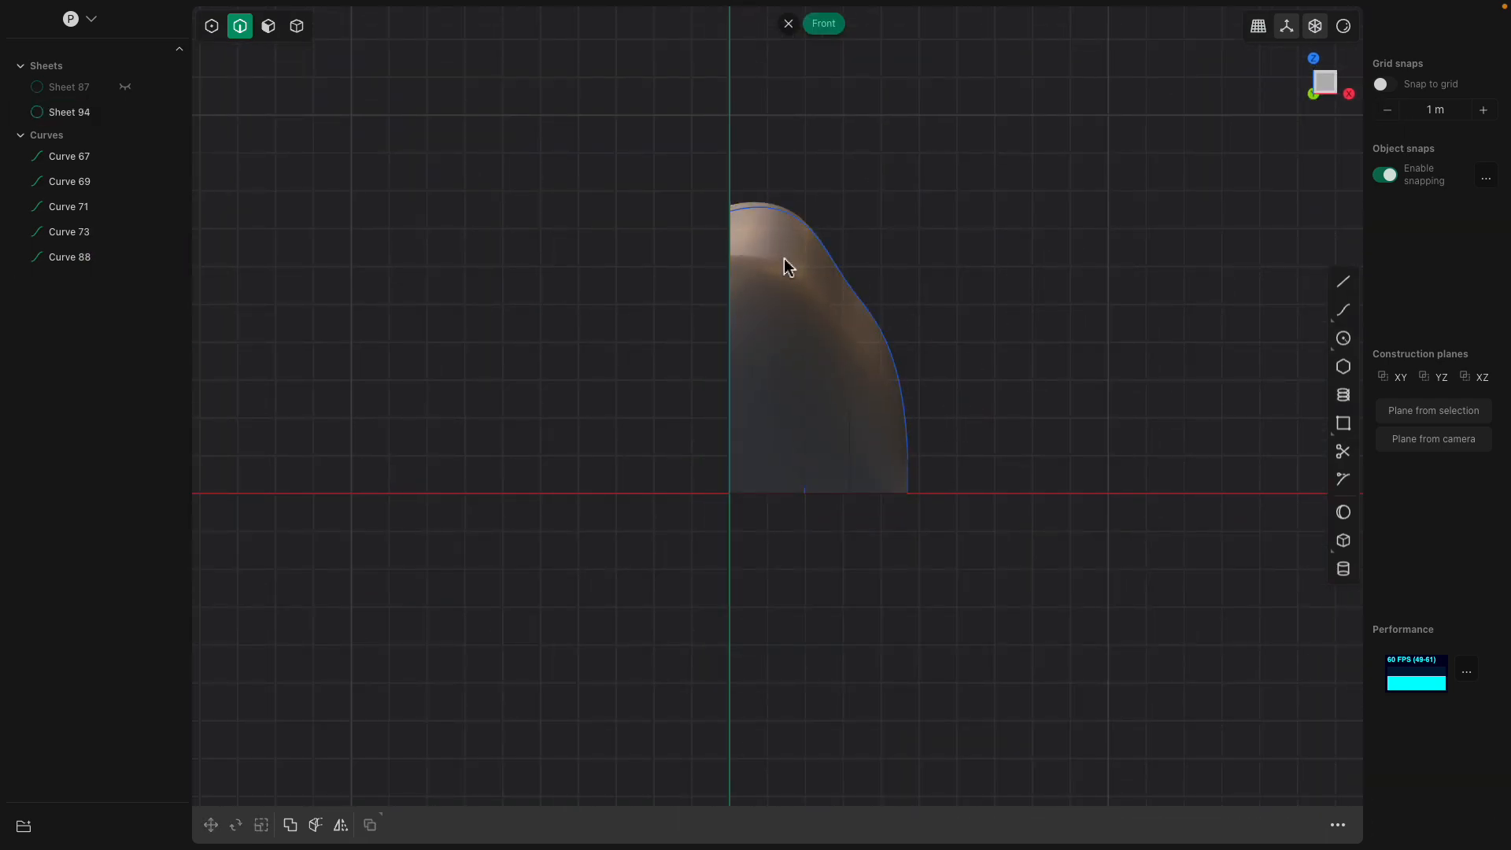
- Hide the new guided loft sheet and delete the guide curve
left_click(74, 118)
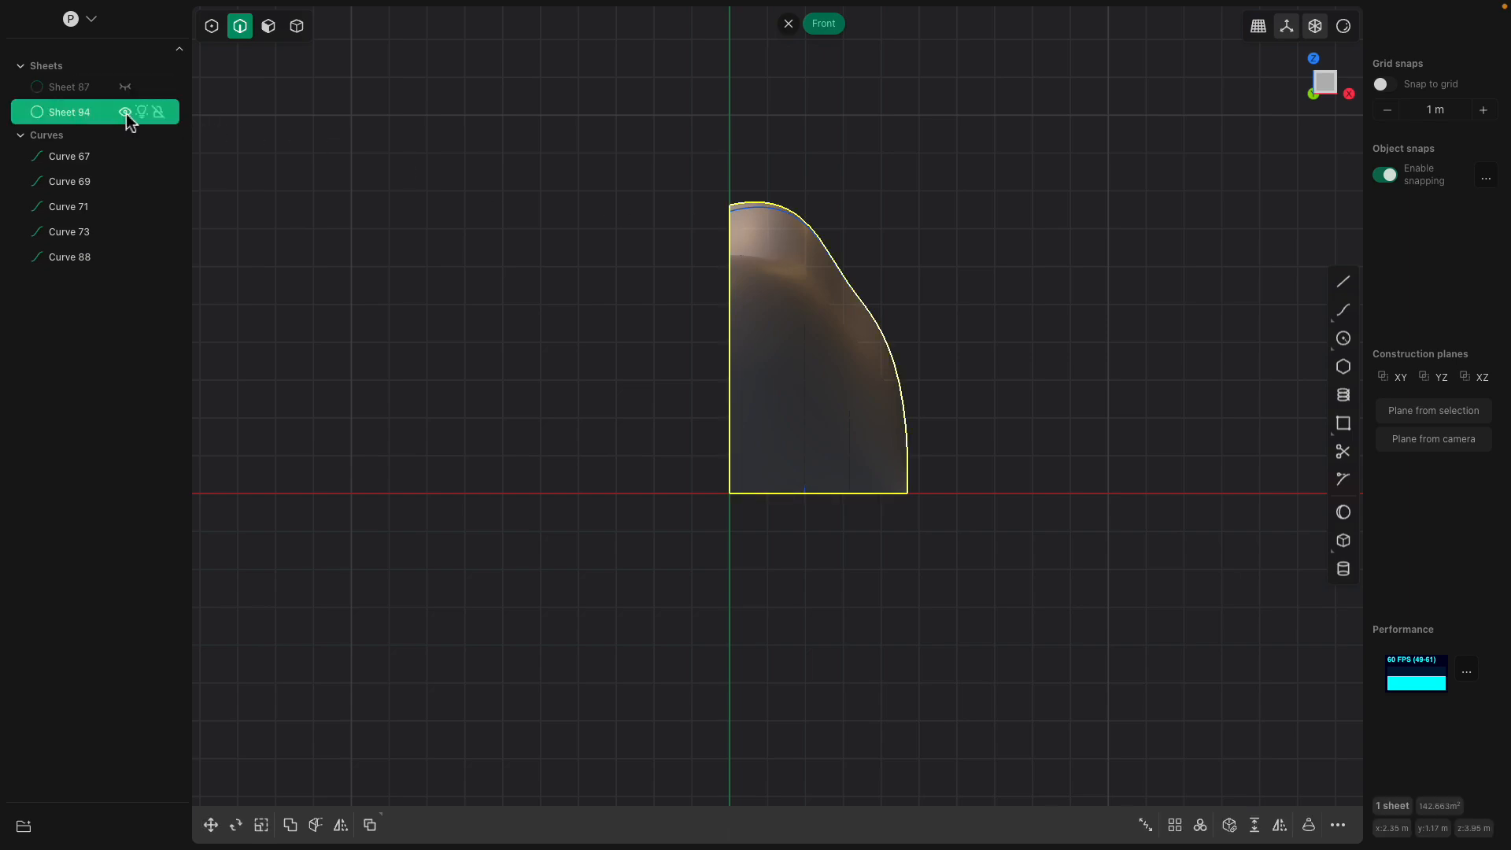
left_click(125, 111)
left_click(869, 338)
key("Delete")
- Move the smallest arch about 3.6 m along the X axis in the front view
middle_click_drag(869, 339, 834, 338)
left_click(870, 476)
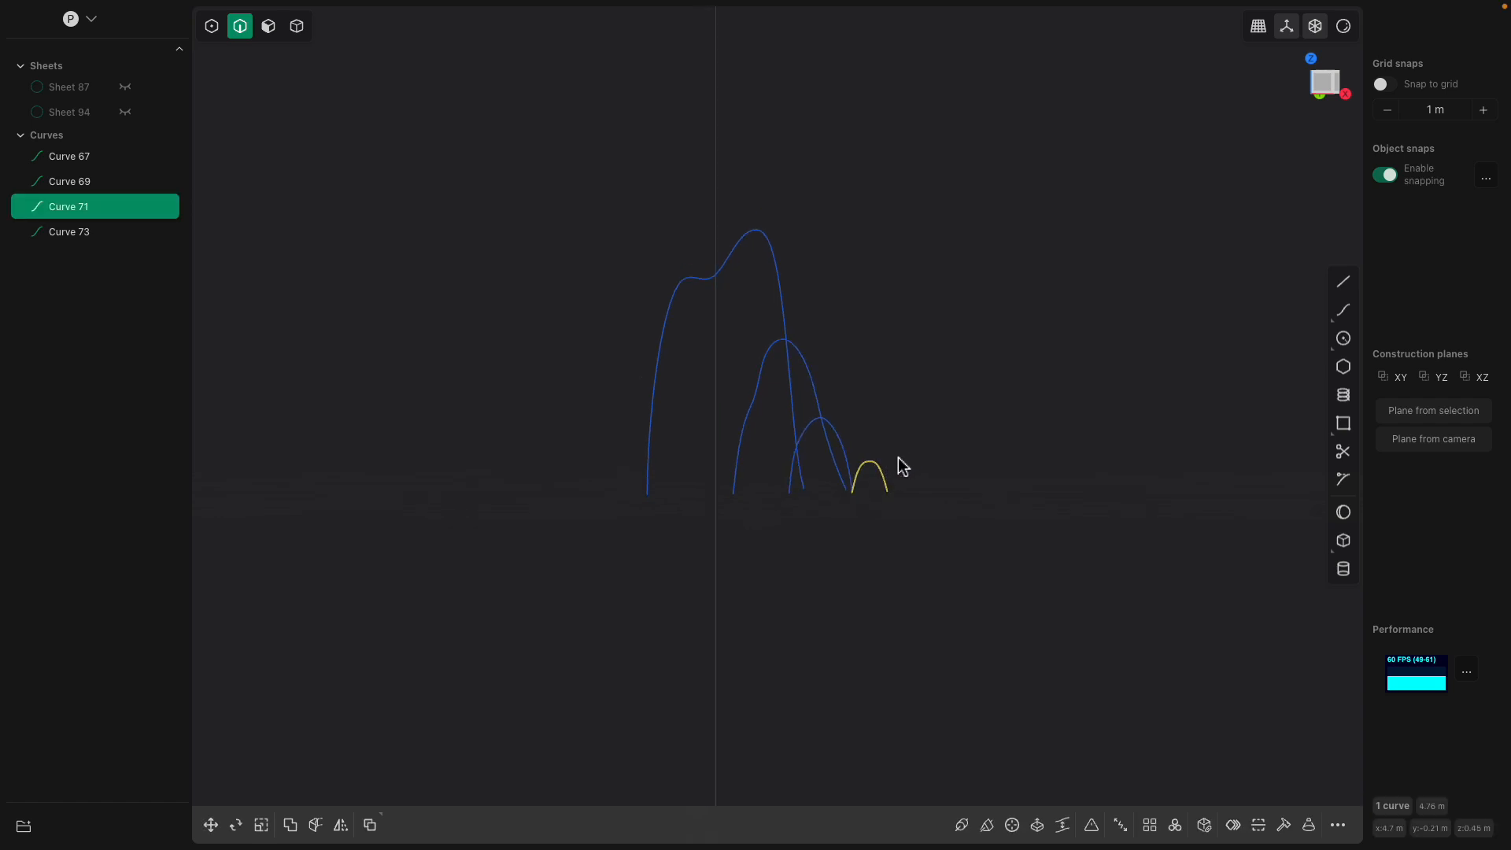
key("g")
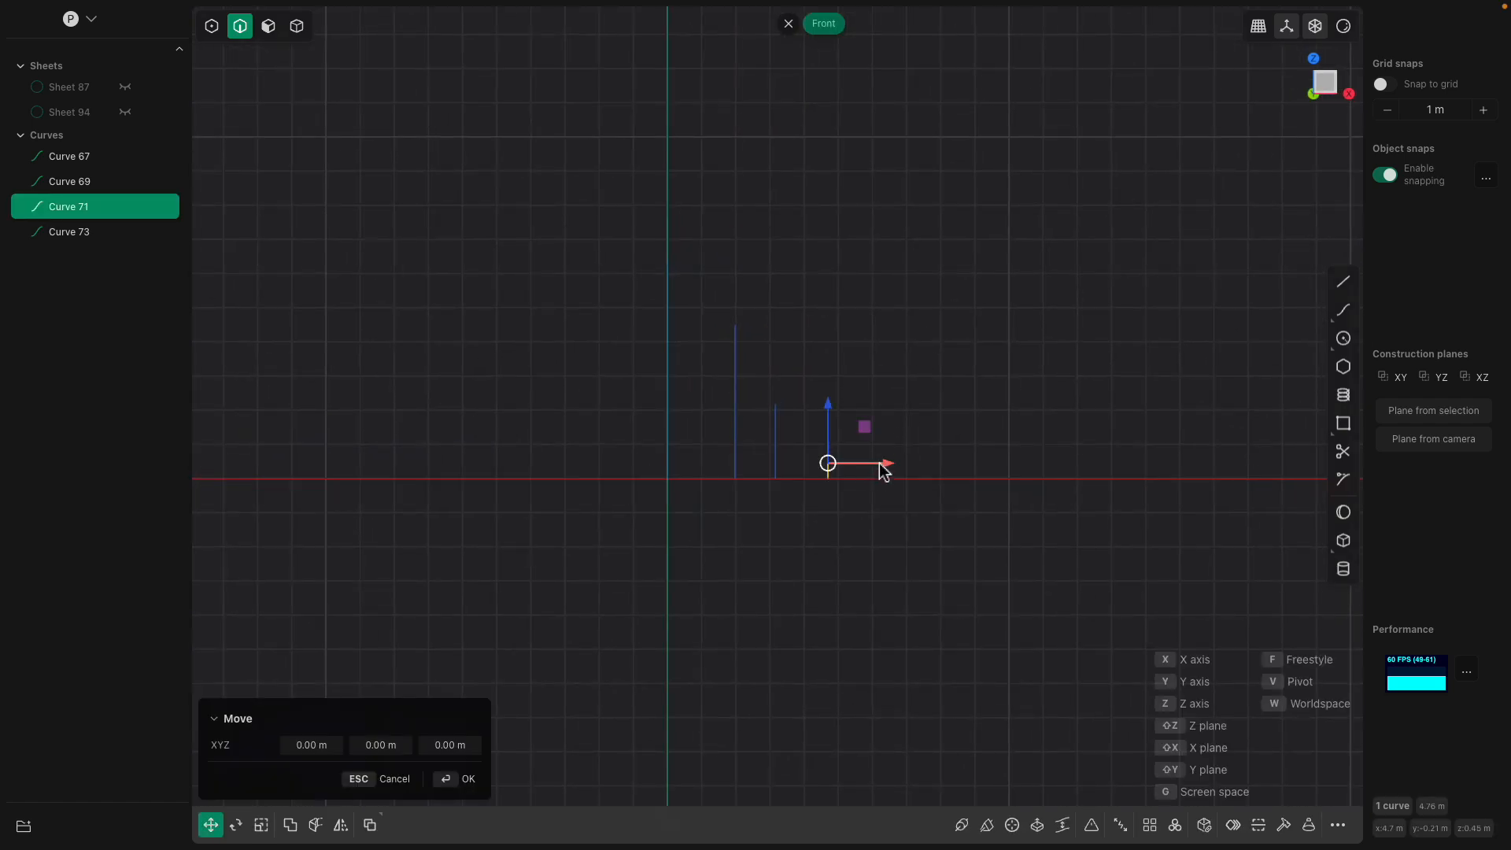
left_click(1005, 469)
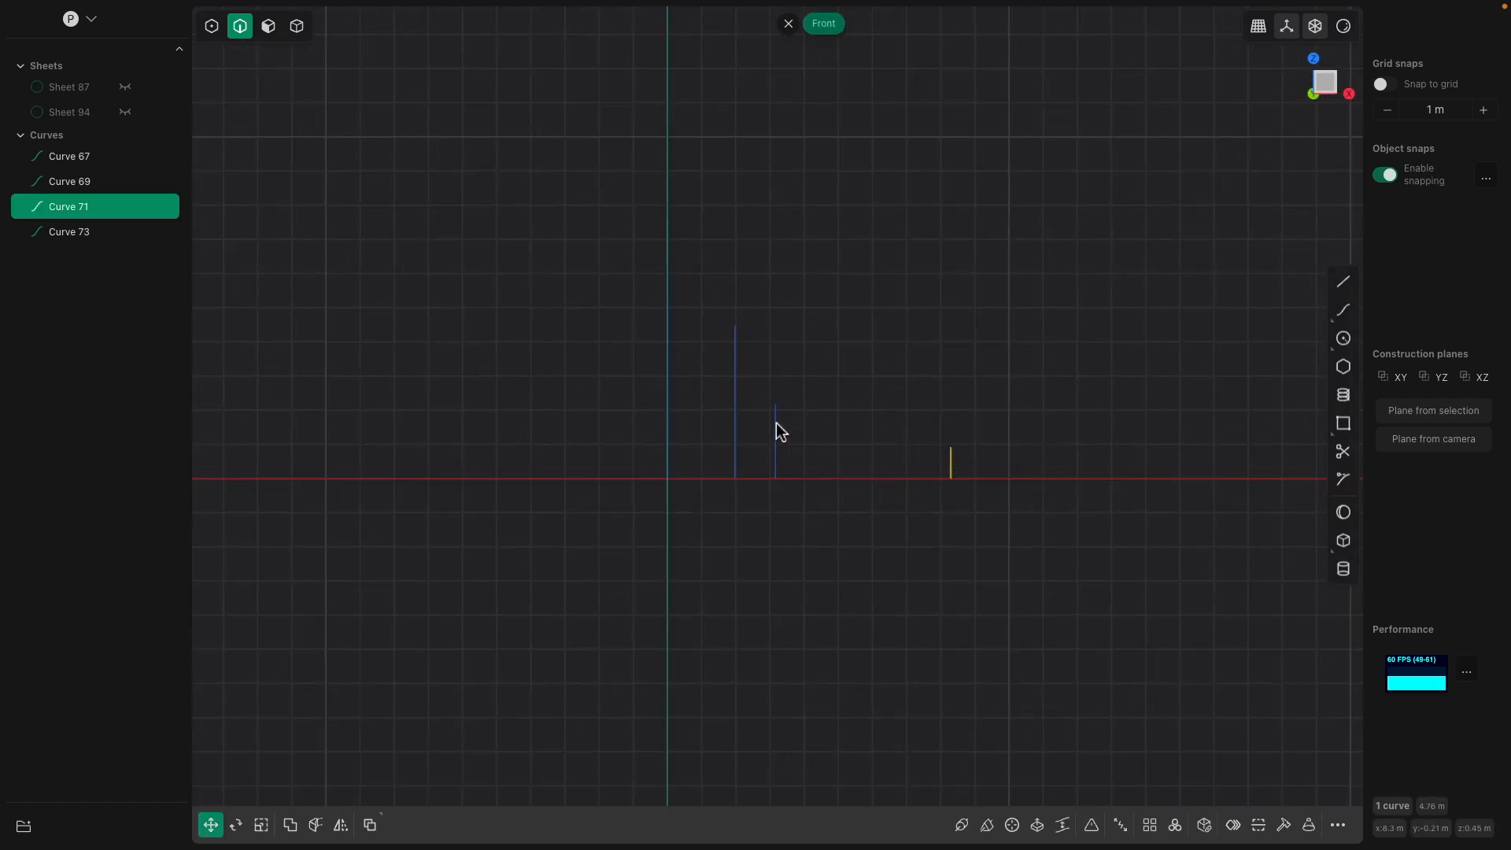
- Move the second-smallest arch farther along the X axis and the next larger one about 0.9 m in the same direction
left_click(775, 423)
key("g")
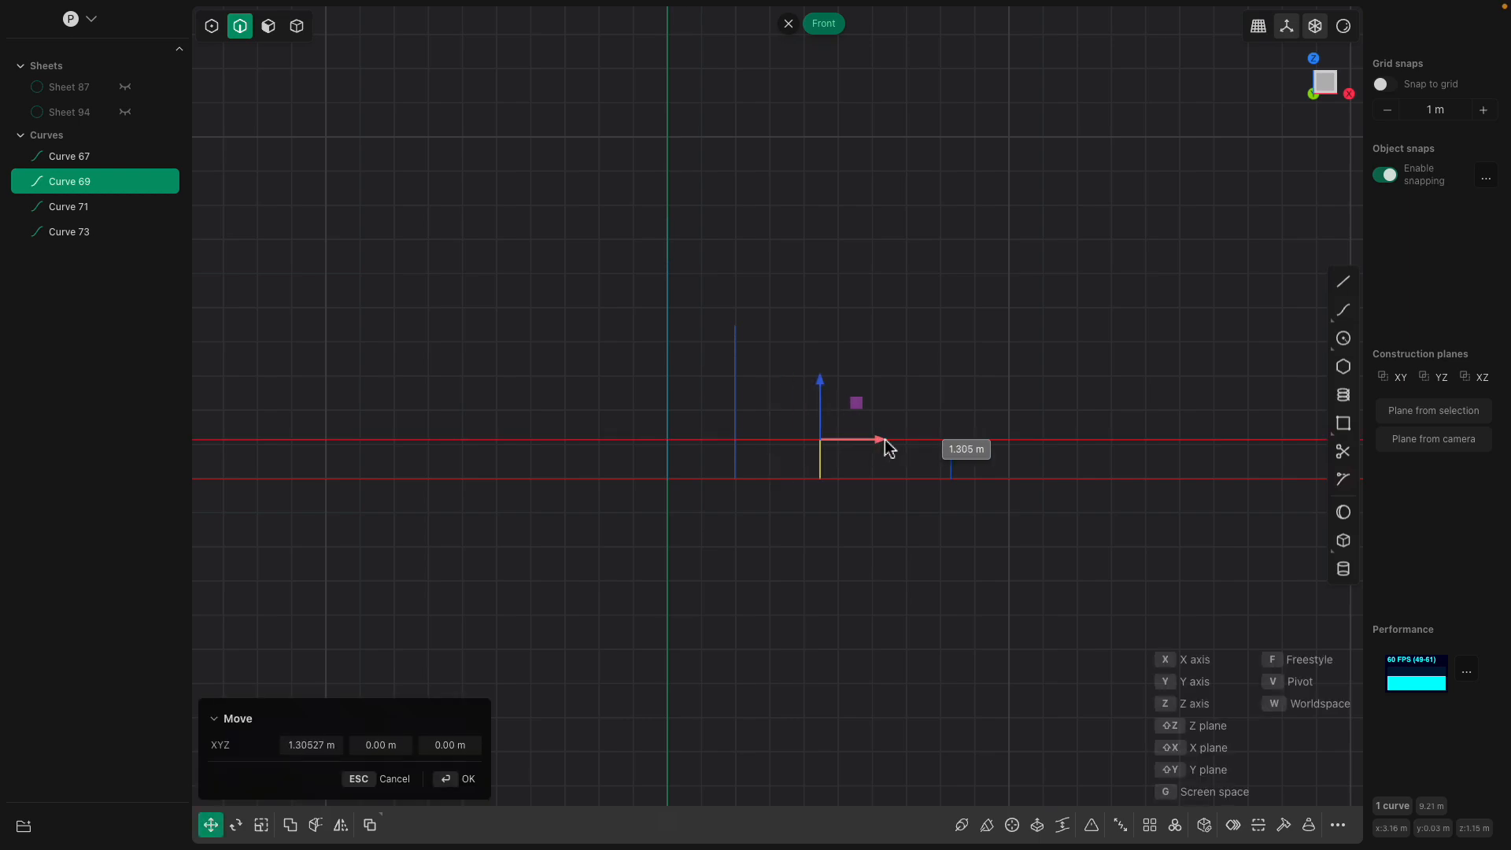
left_click(904, 438)
left_click(737, 376)
key("g")
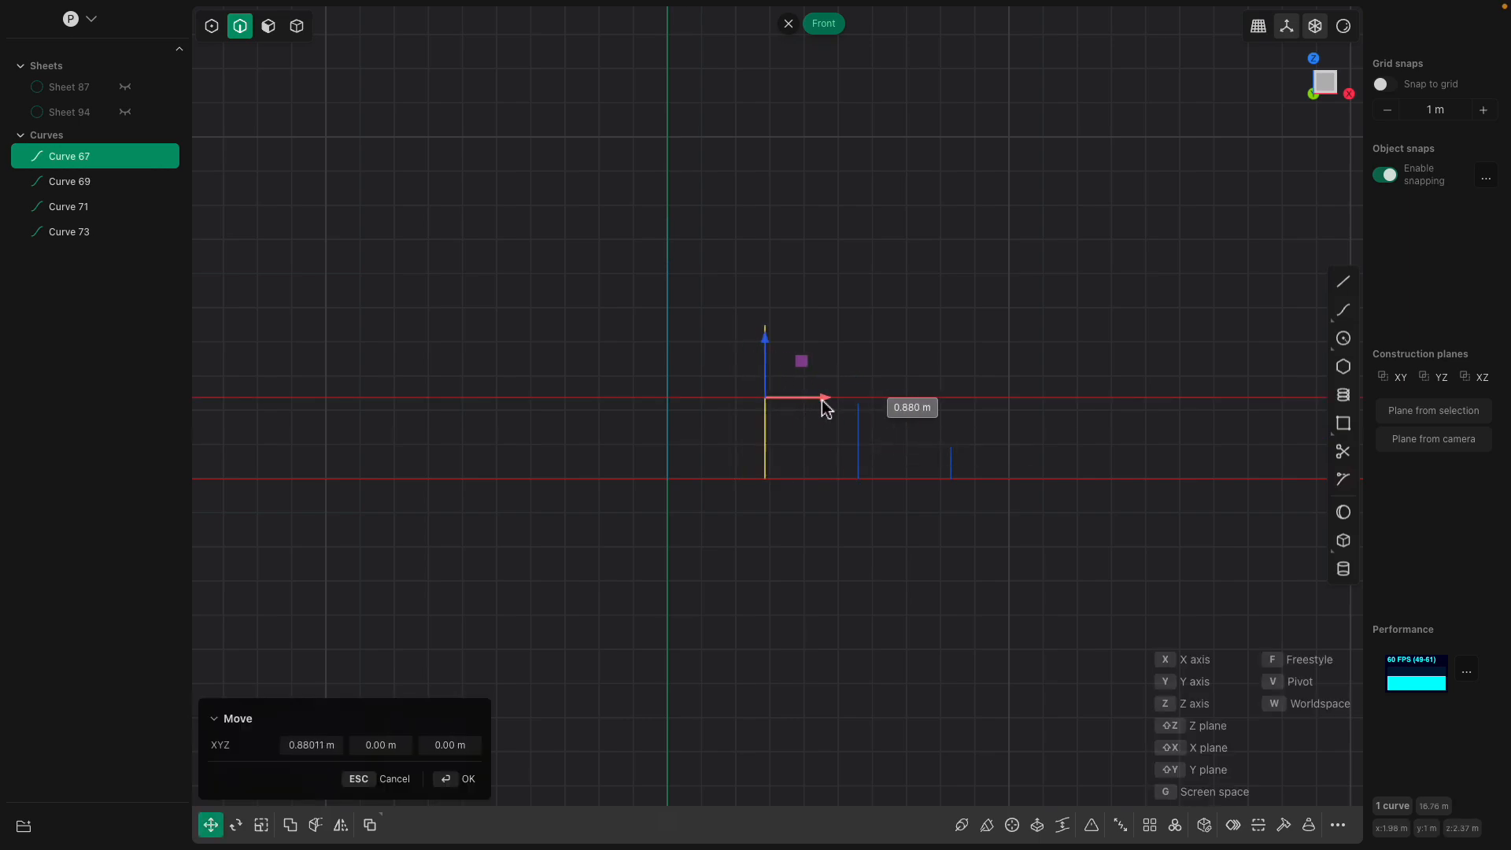
- Draw a control-point curve in the front view from above the large arch down to the top of the smallest arch
left_click(1343, 309)
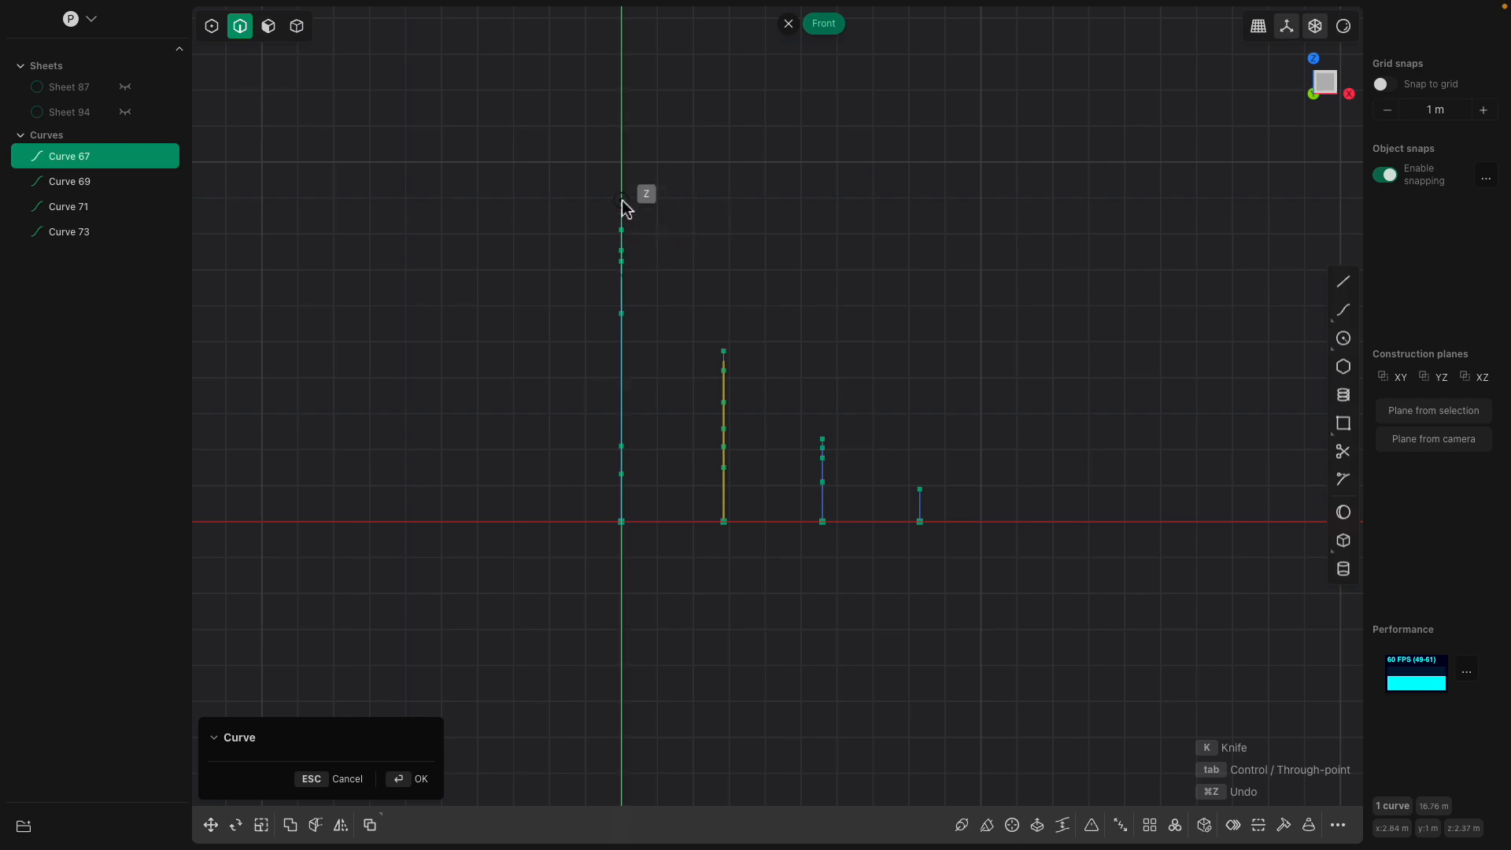
left_click(622, 200)
left_click(669, 227)
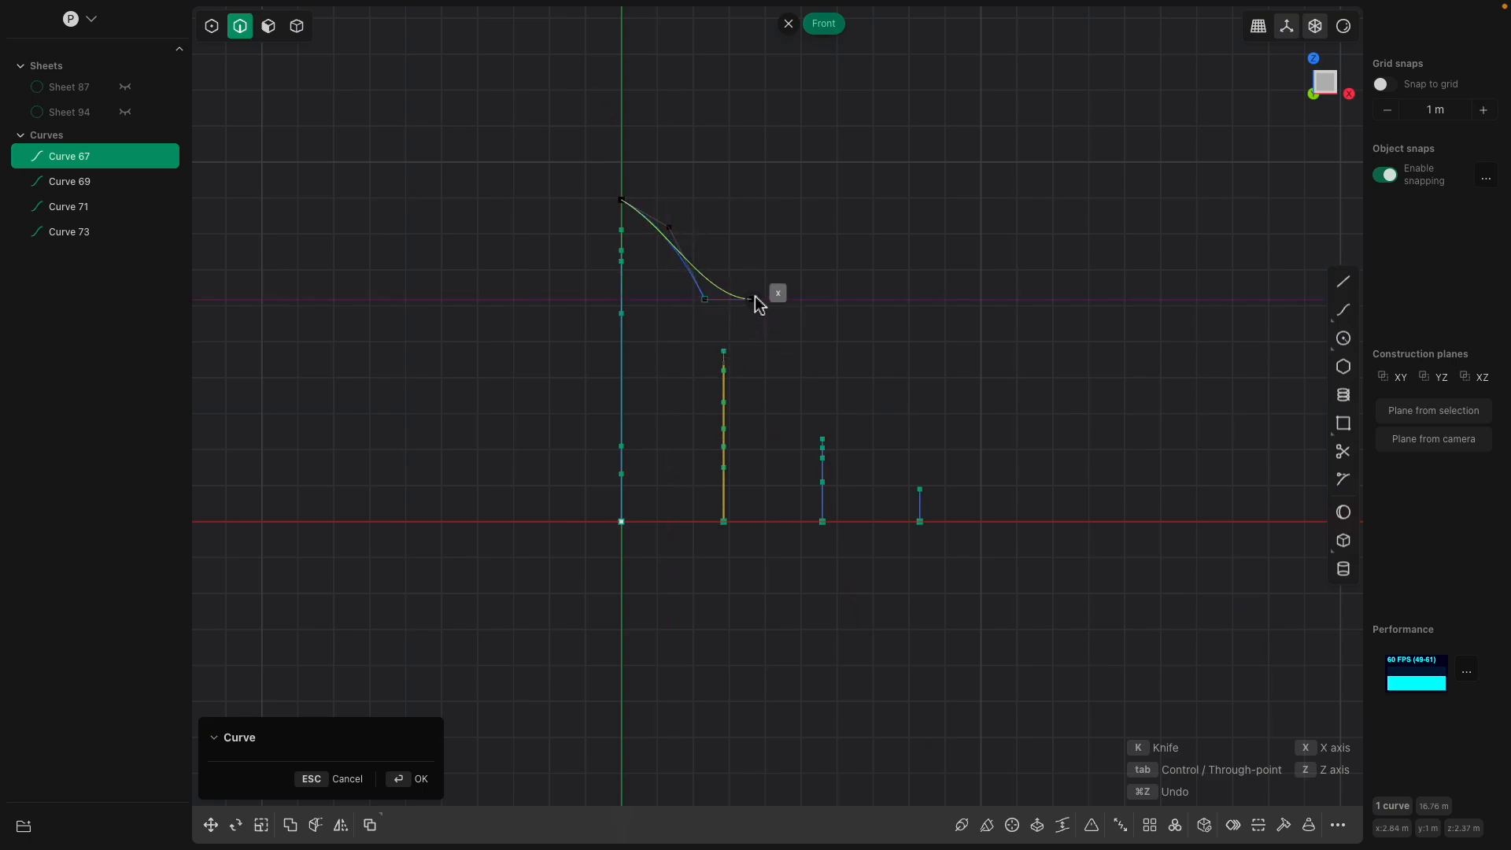
left_click(787, 299)
left_click(849, 331)
left_click(894, 383)
left_click(937, 496)
key("Return")
- Enable all selection modes and move the new curve's start point about -2.58 m along Z onto the large arch
middle_click_drag(937, 435, 557, 270)
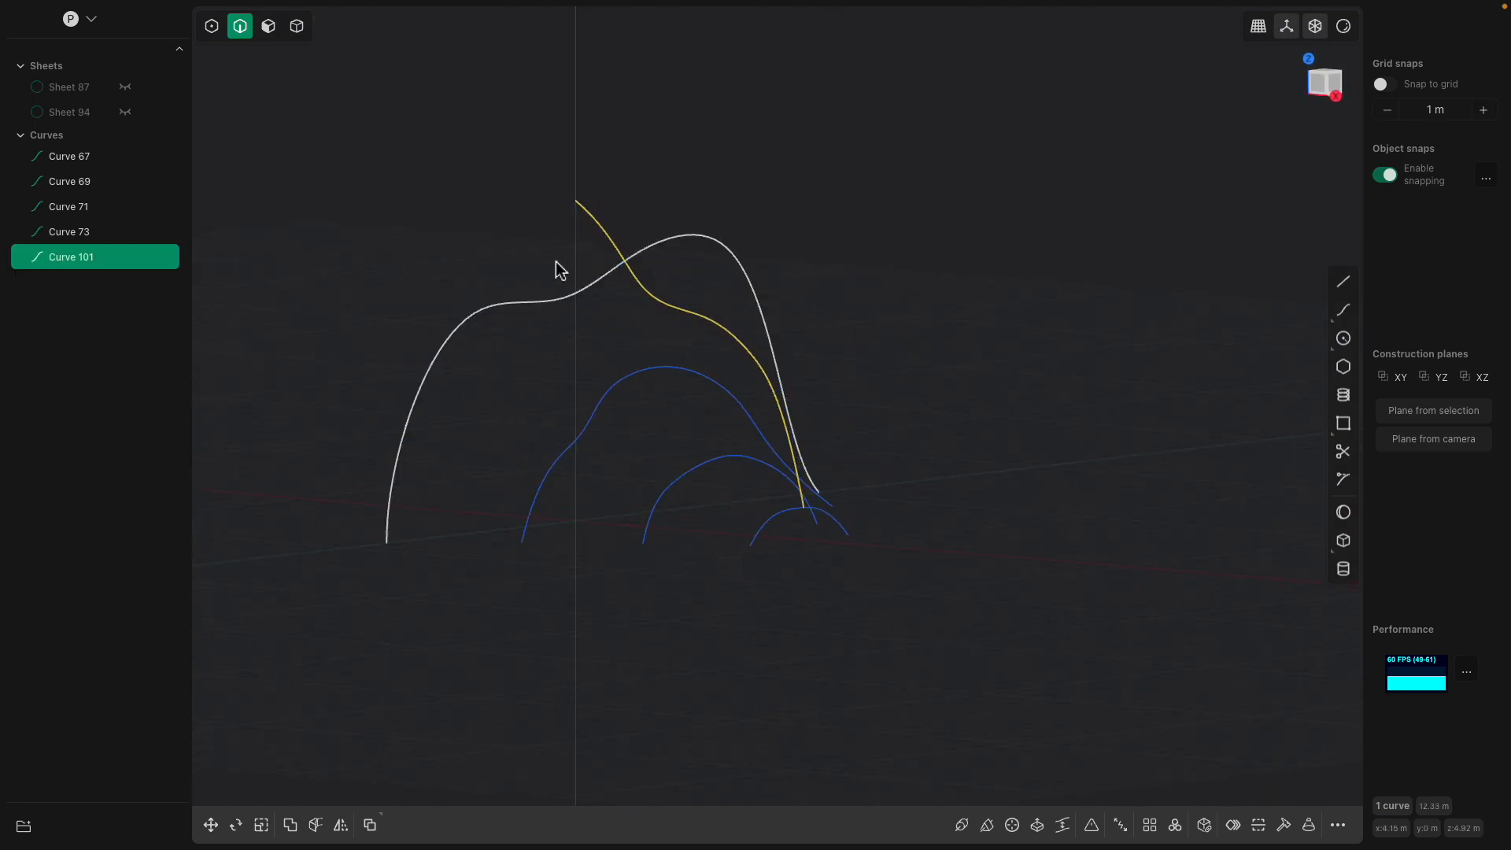
mouse_move(602, 214)
middle_mouse_down()
mouse_move(583, 215)
mouse_move(610, 220)
middle_mouse_up()
key("5")
left_click(577, 208)
key("g")
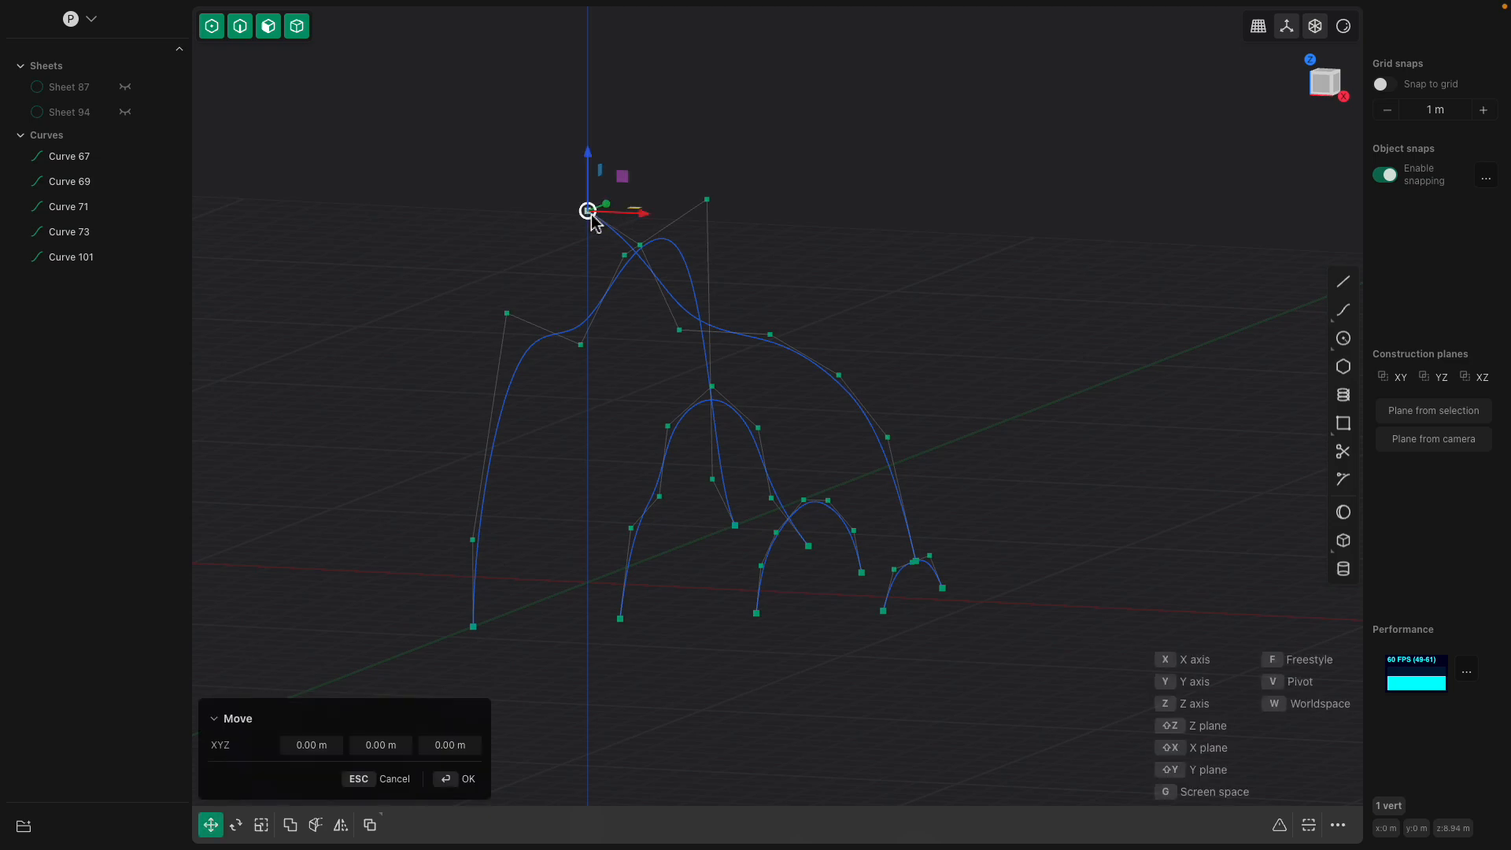
key("z")
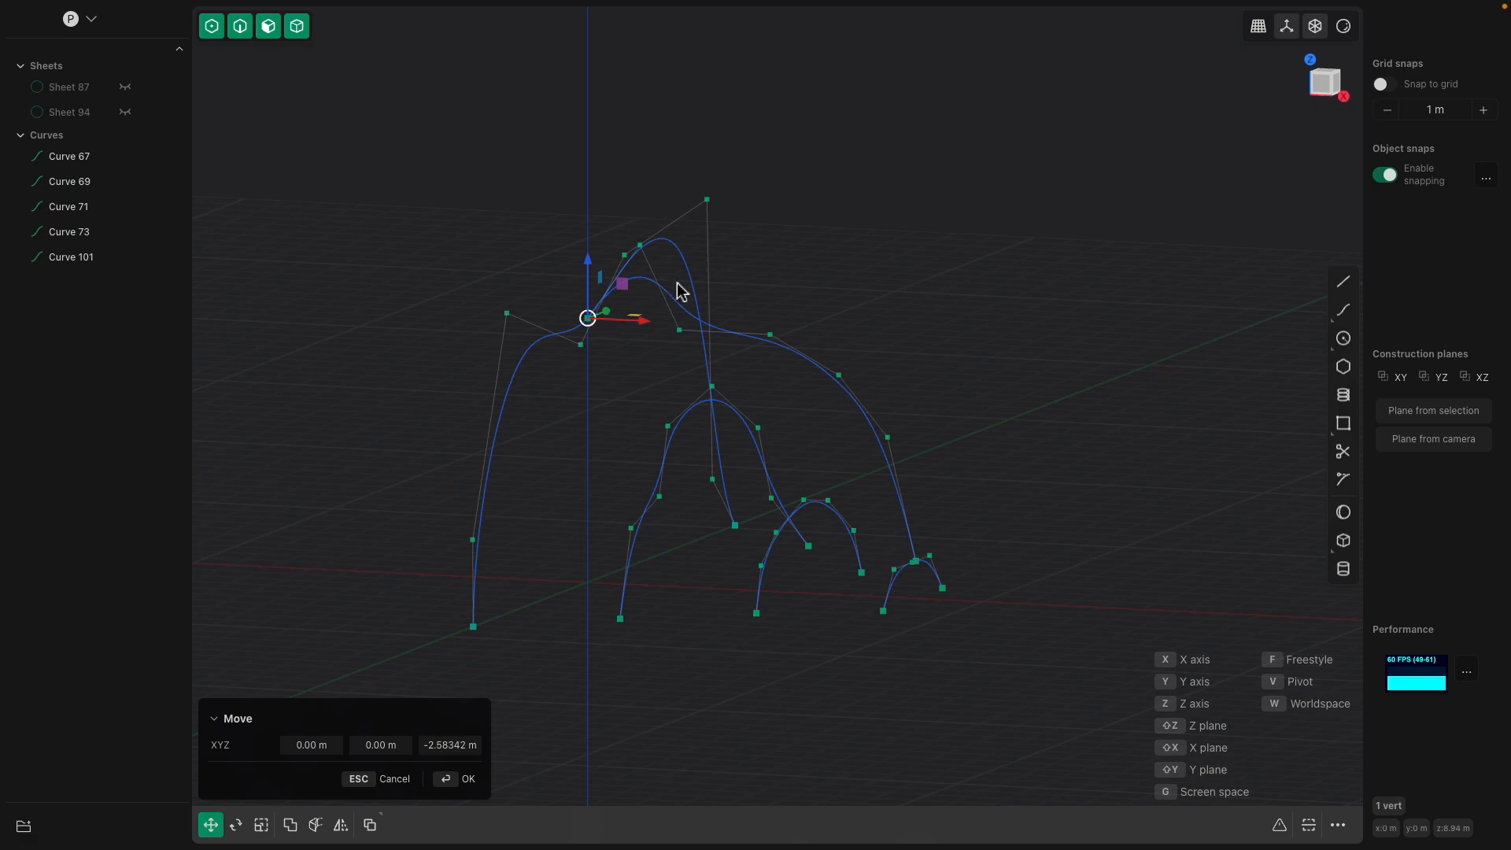
middle_click_drag(661, 291, 757, 296)
middle_click_drag(671, 343, 664, 249)
middle_click_drag(705, 315, 741, 315)
left_click(1322, 85)
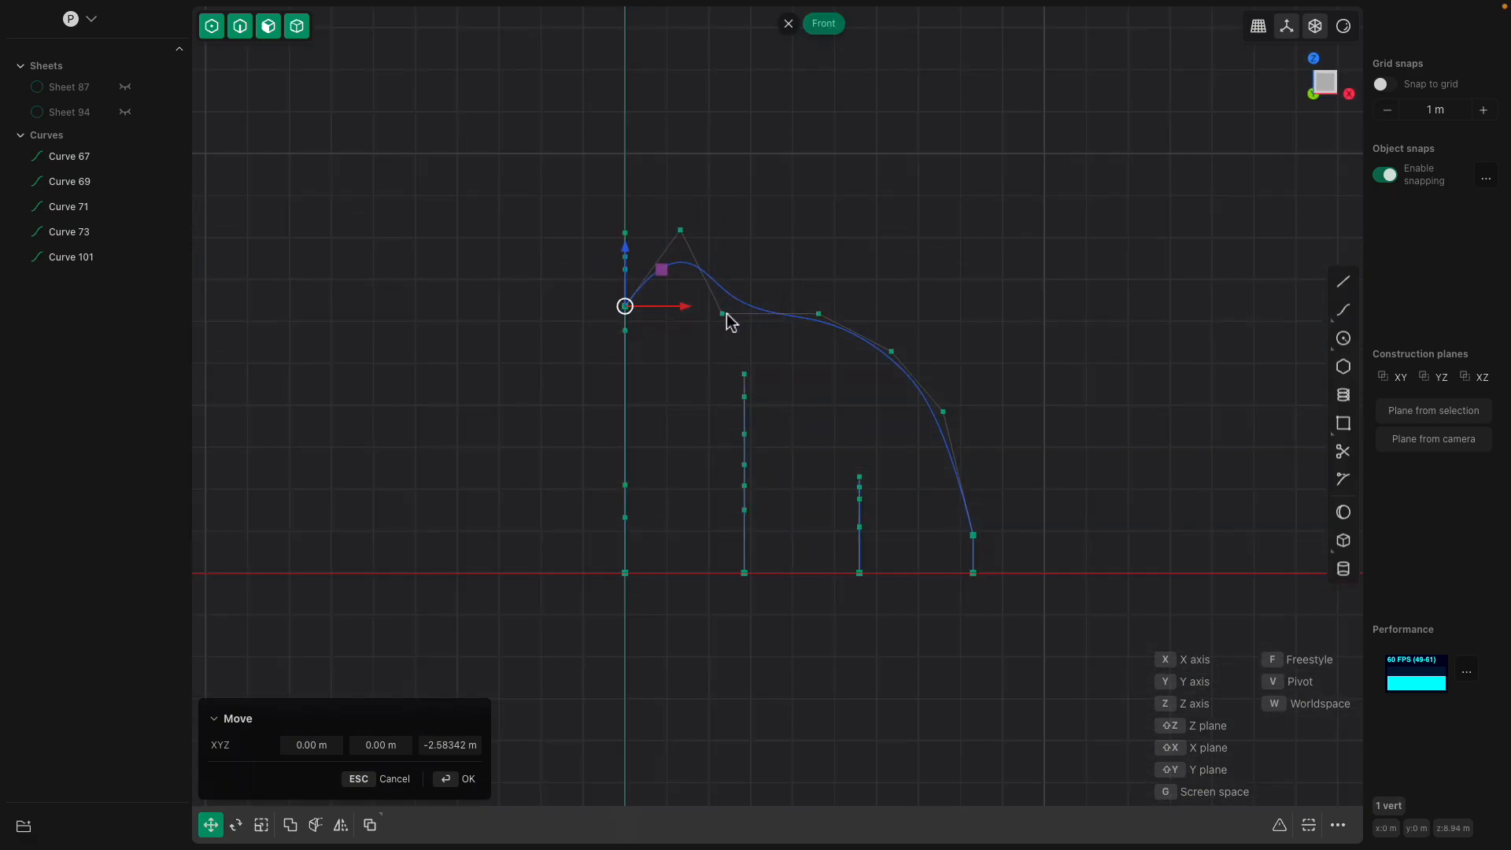
key("Escape")
- Reshape the guide curve's intermediate control points in the front view, bulging its first part upward and pulling one middle point inward
left_click_drag(723, 316, 730, 305)
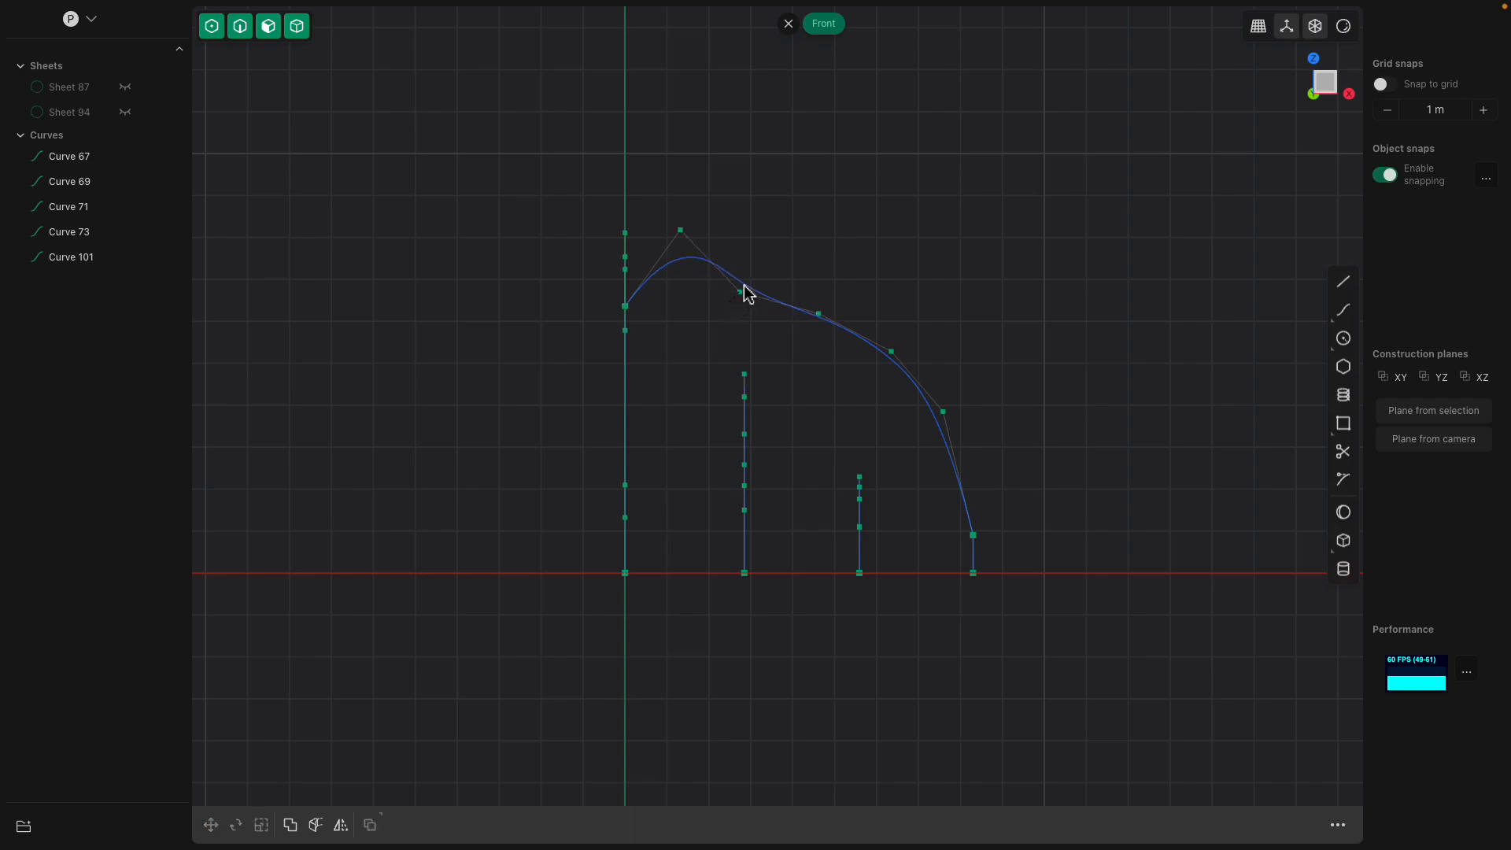
left_click_drag(753, 249, 760, 236)
left_click_drag(818, 312, 842, 282)
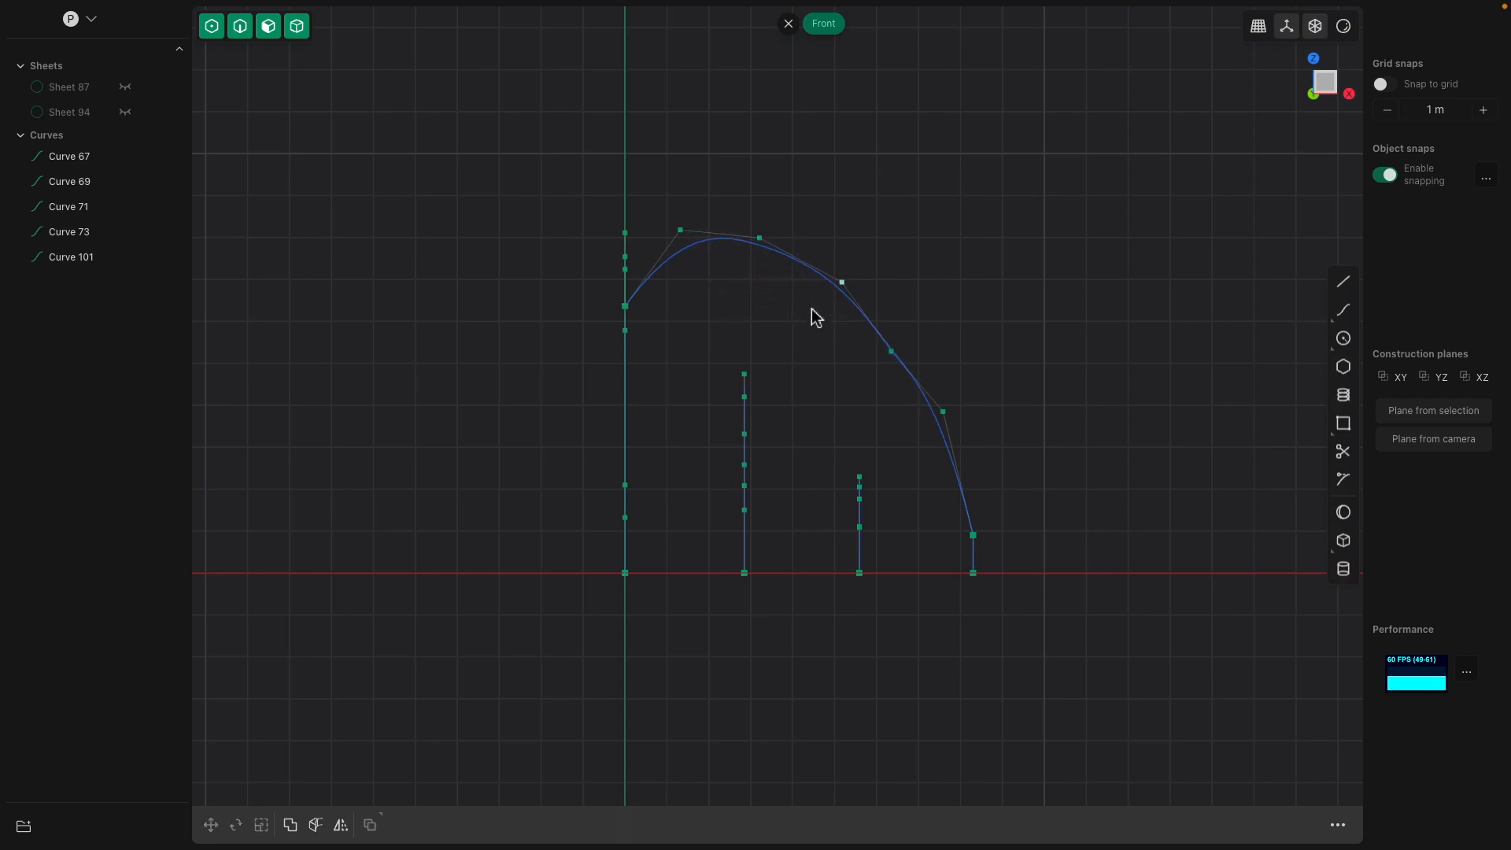
left_click_drag(894, 354, 922, 355)
left_click_drag(944, 414, 961, 409)
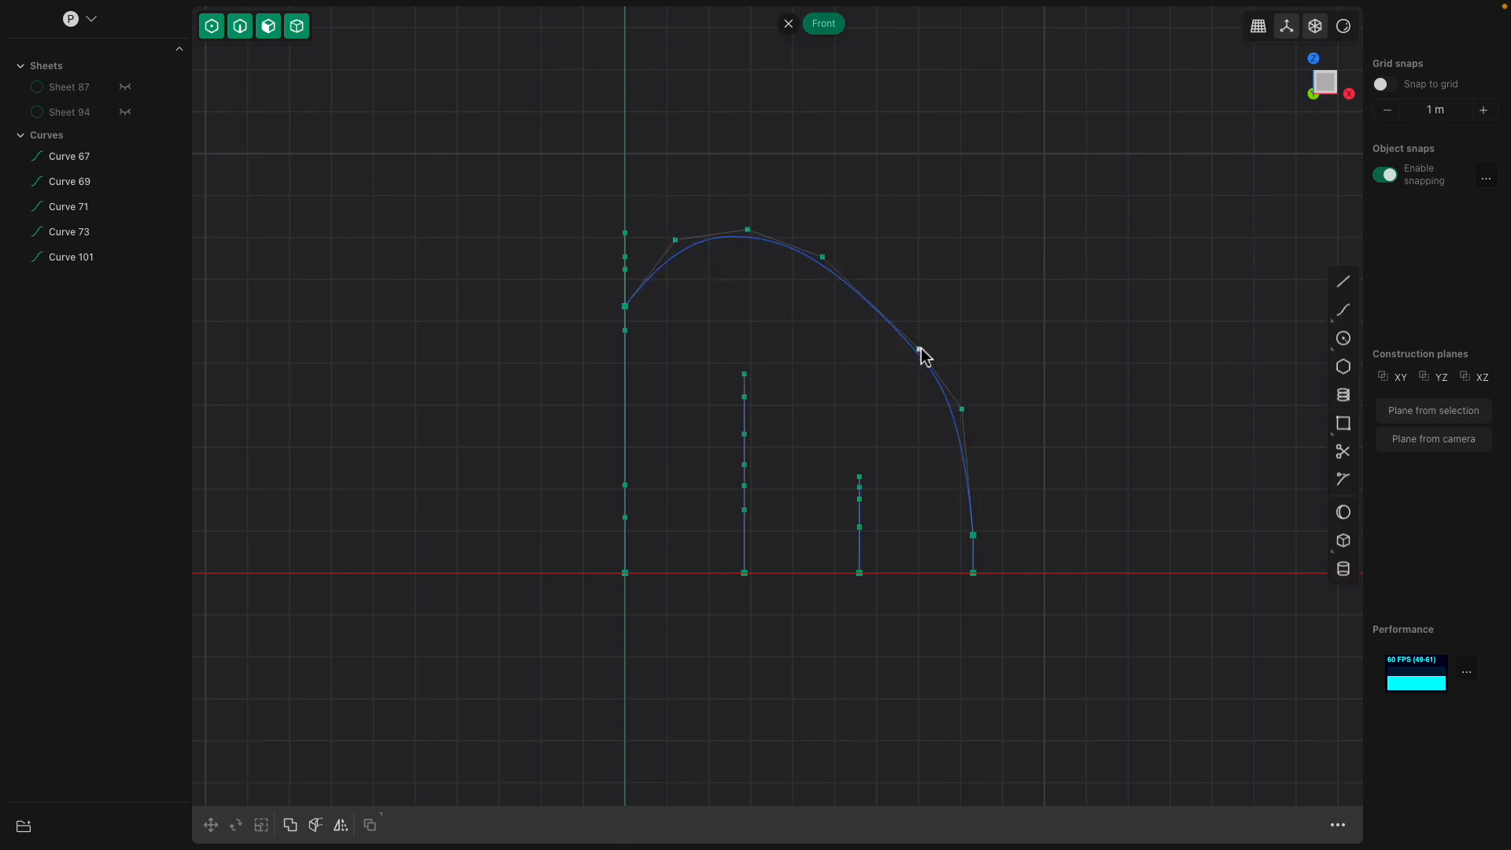
left_click_drag(884, 304, 880, 296)
mouse_move(962, 408)
left_mouse_down()
mouse_move(948, 409)
mouse_move(969, 397)
left_mouse_up()
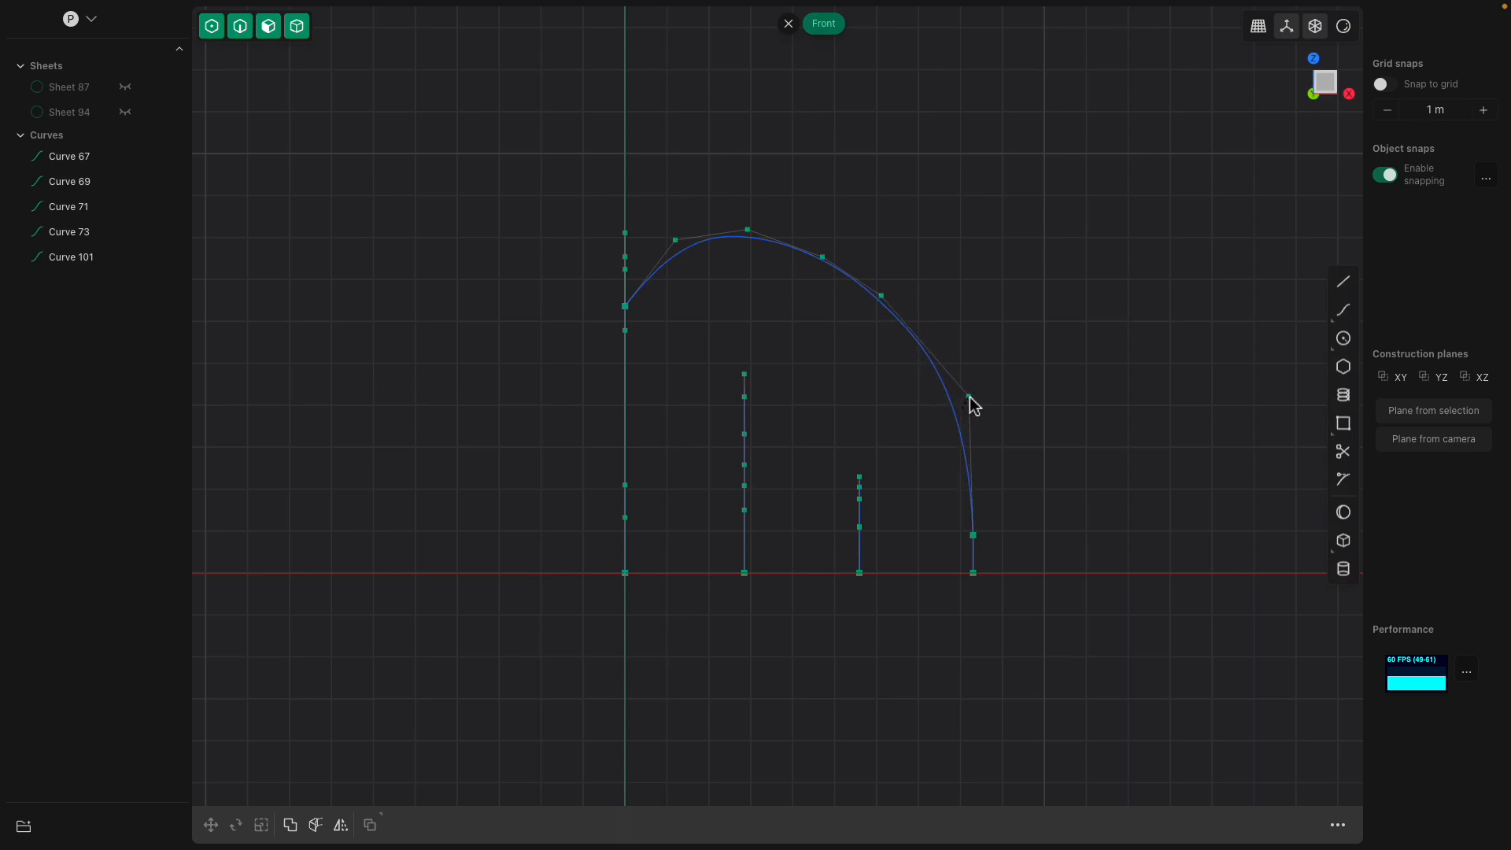
left_click_drag(883, 308, 860, 360)
- Restrict selection to edges and loft the large arch to the smallest arch, using the new connecting curve as the guide
middle_click_drag(944, 305, 864, 314)
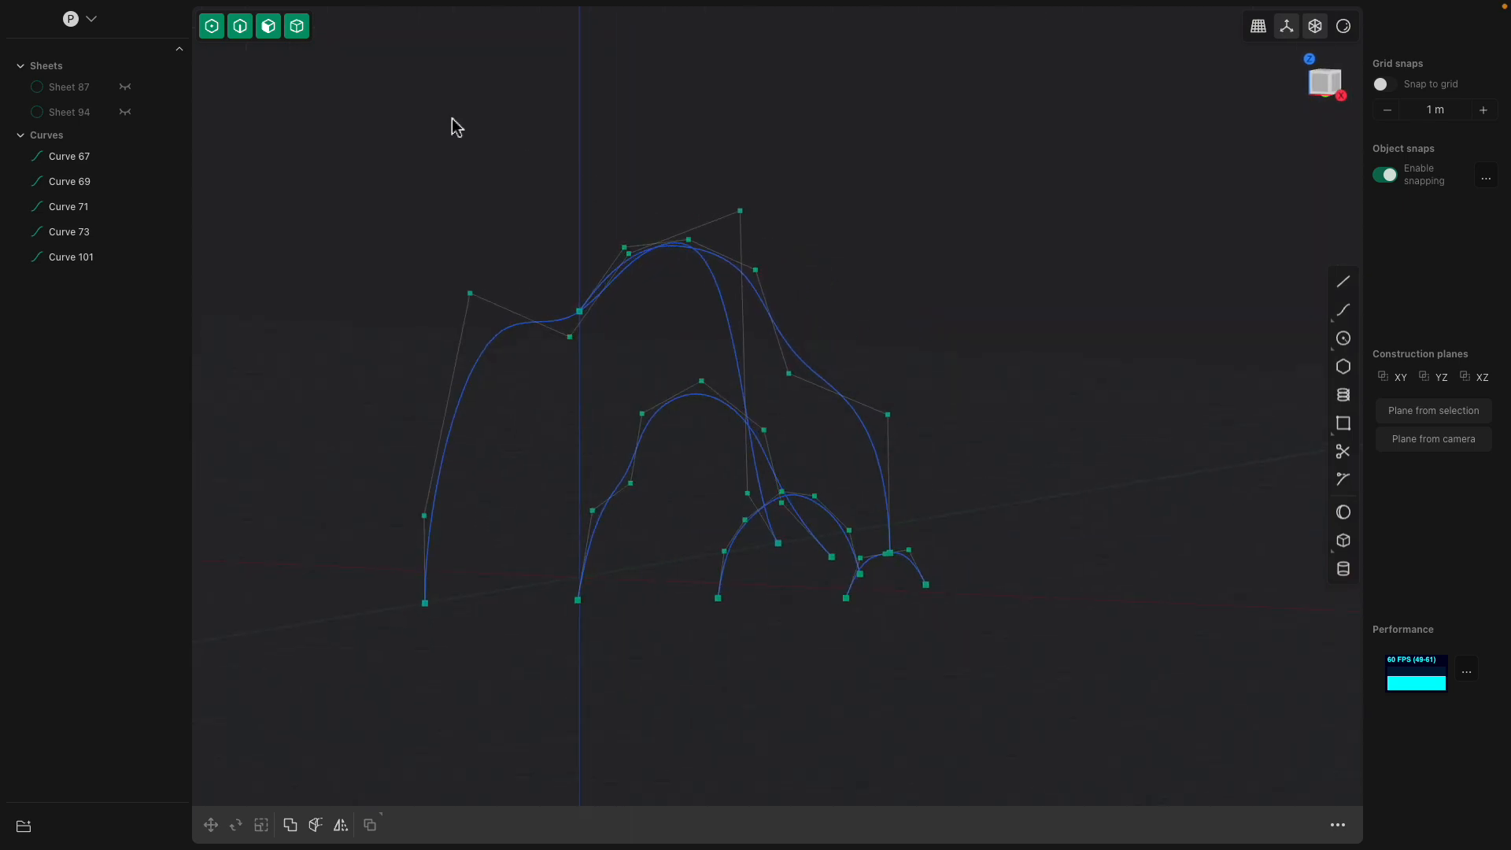
left_click(244, 28)
middle_click_drag(692, 251, 742, 273)
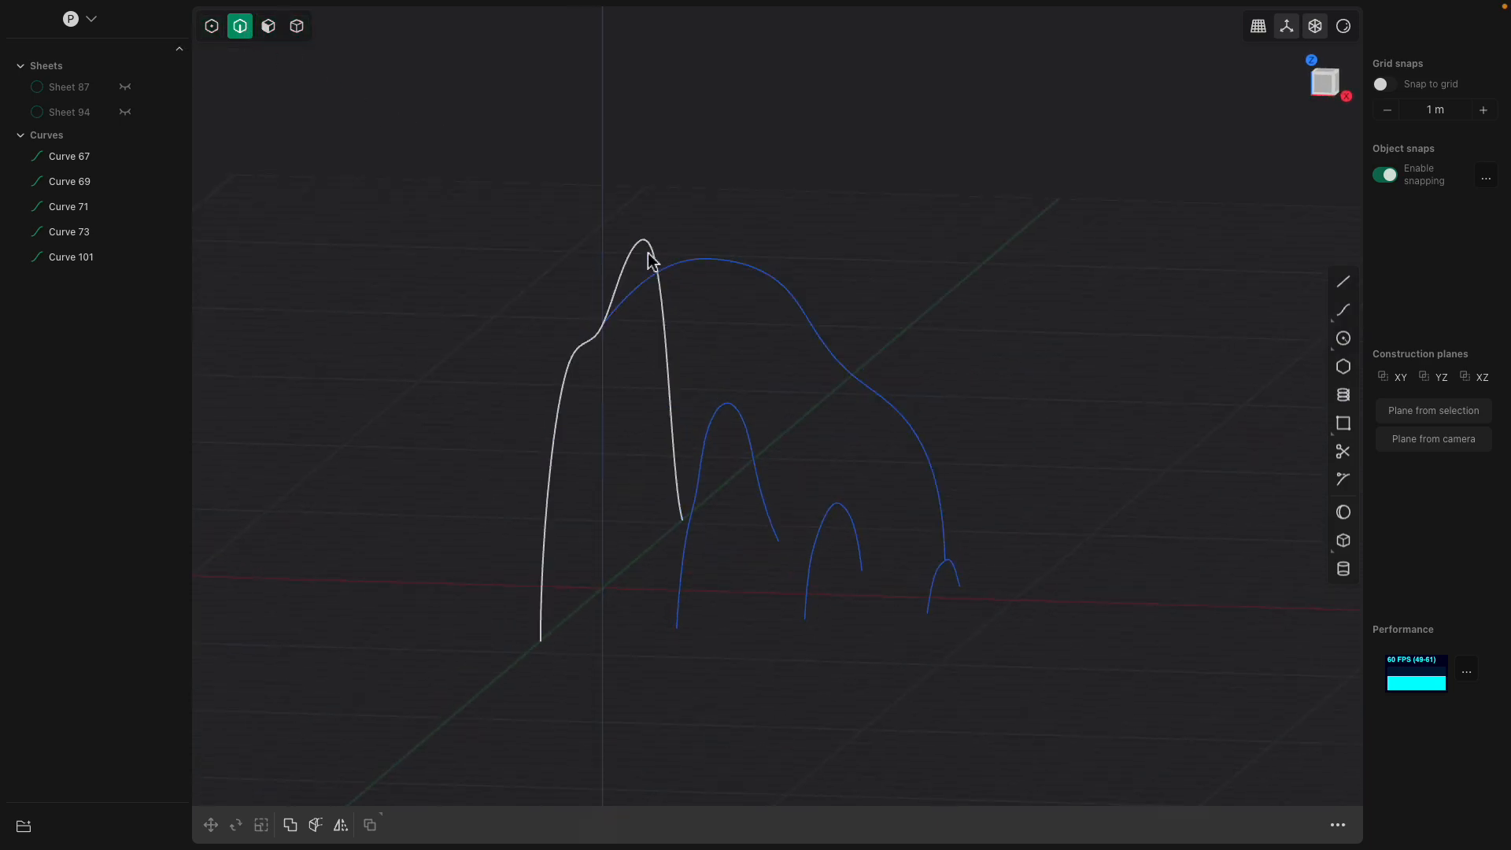
left_click(643, 243)
middle_click_drag(849, 362, 617, 349)
left_click(802, 573)
key("l")
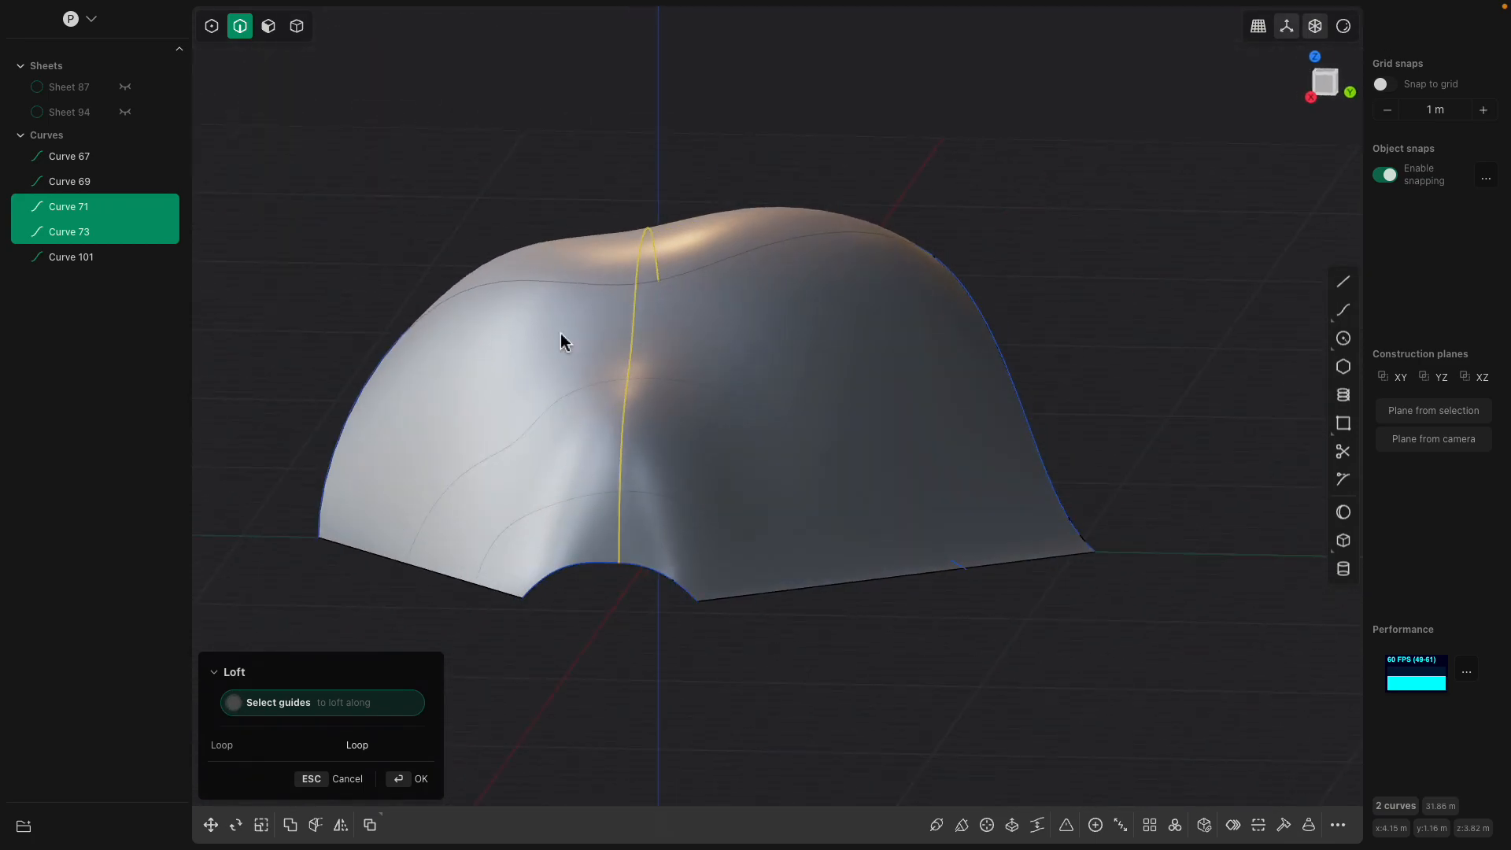
middle_click_drag(270, 276, 756, 524)
scroll(755, 523, "up", 3)
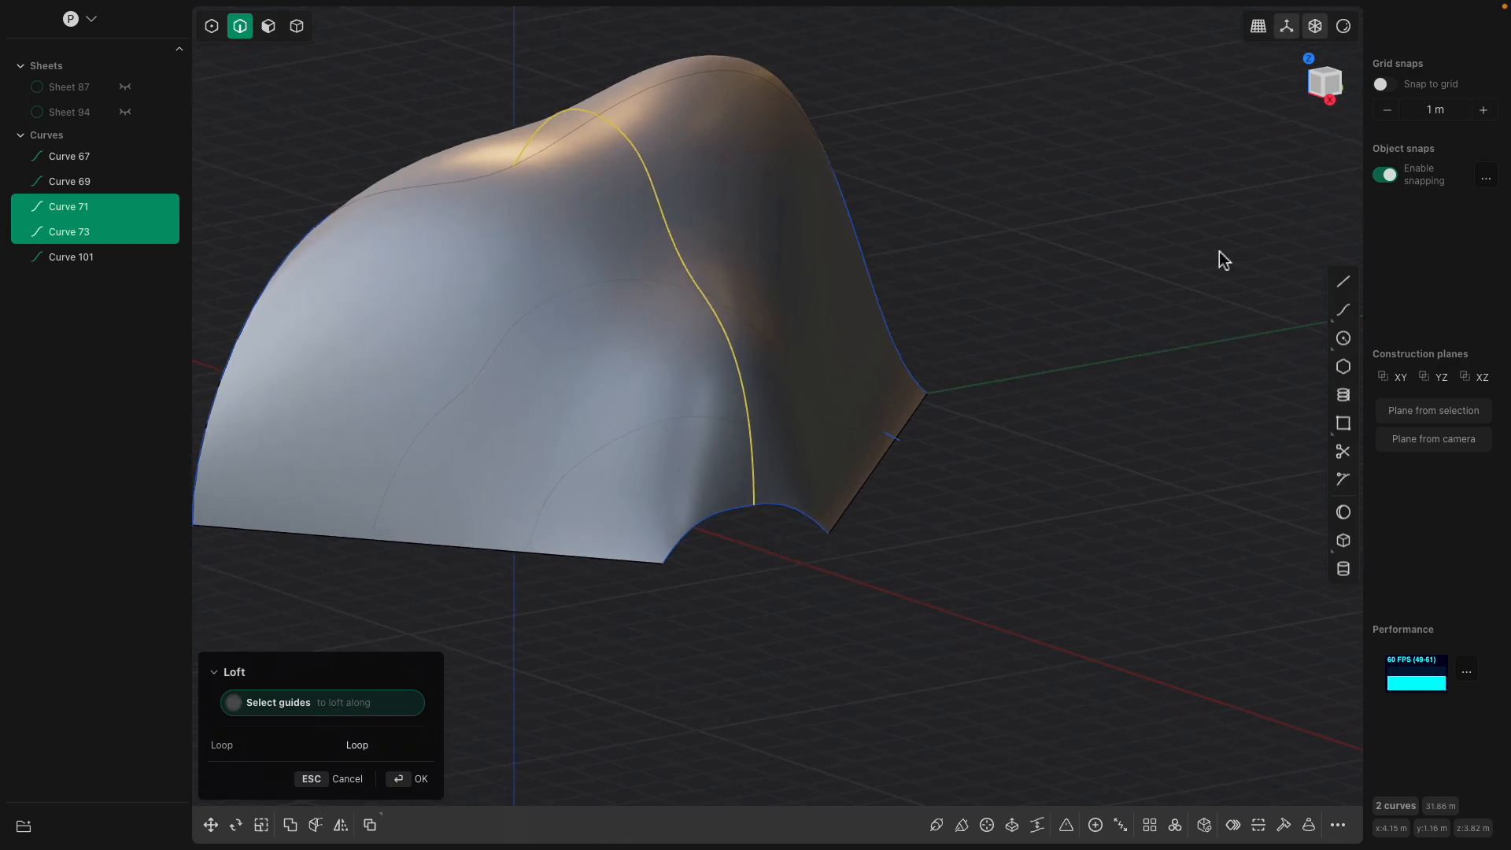
middle_click_drag(1339, 179, 1316, 179)
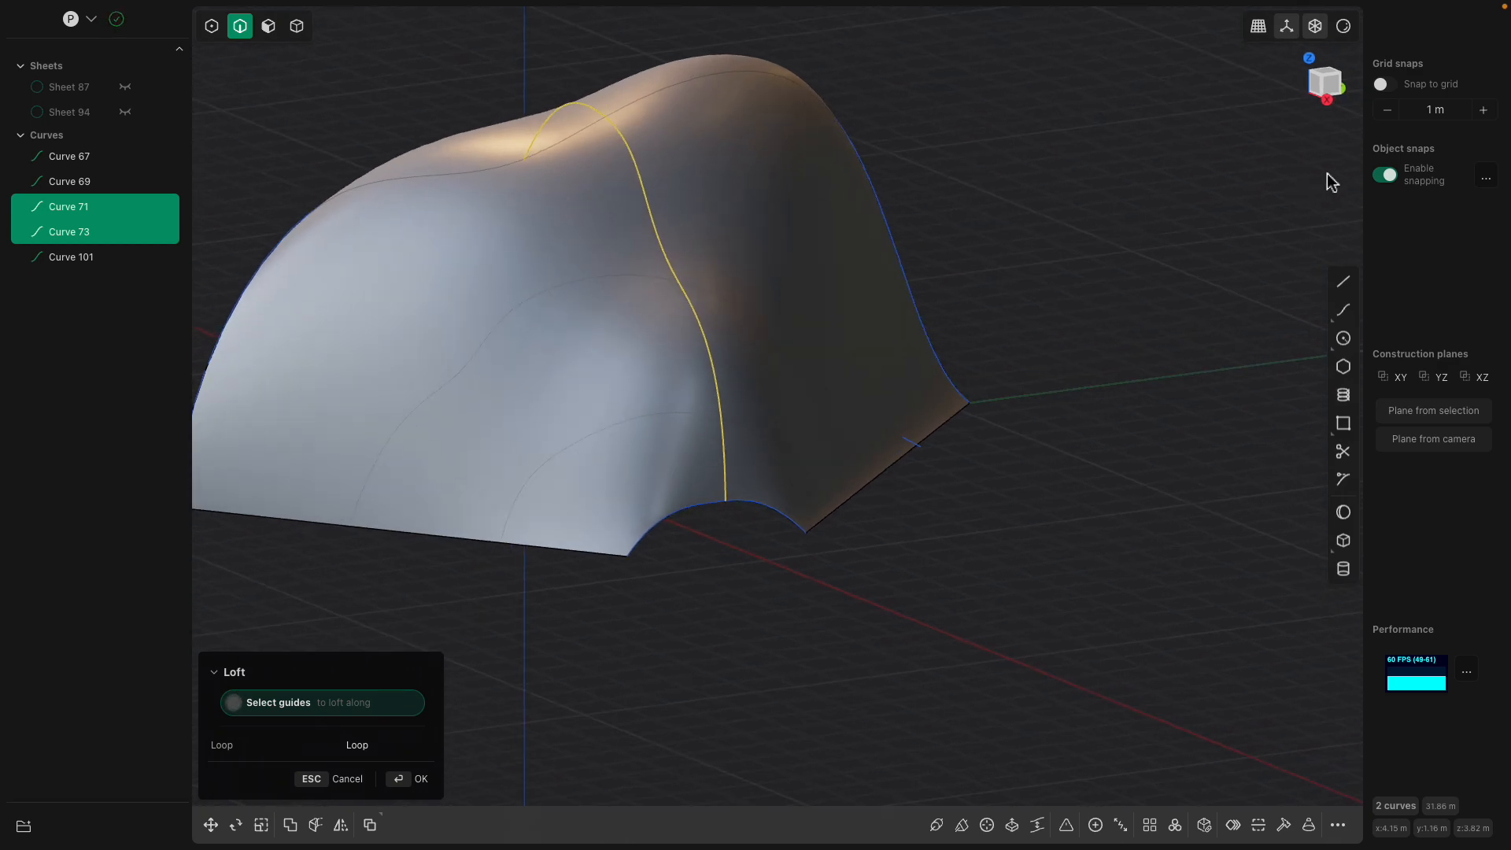
- Draw a curve on the ground in front of the smallest arch, joining its two base end points
left_click(1341, 309)
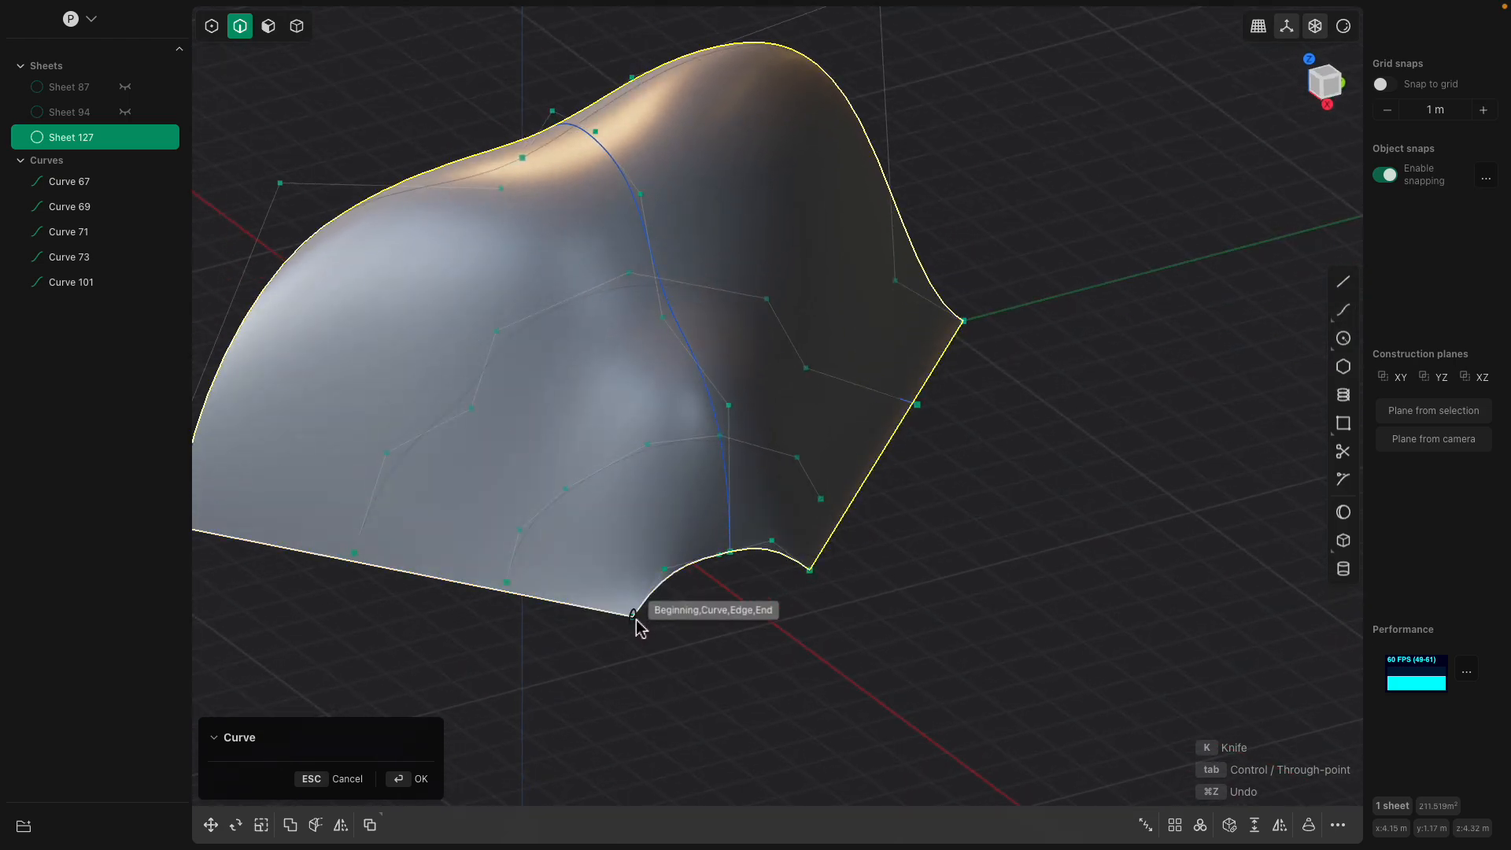
left_click(633, 615)
left_click(670, 645)
left_click(724, 631)
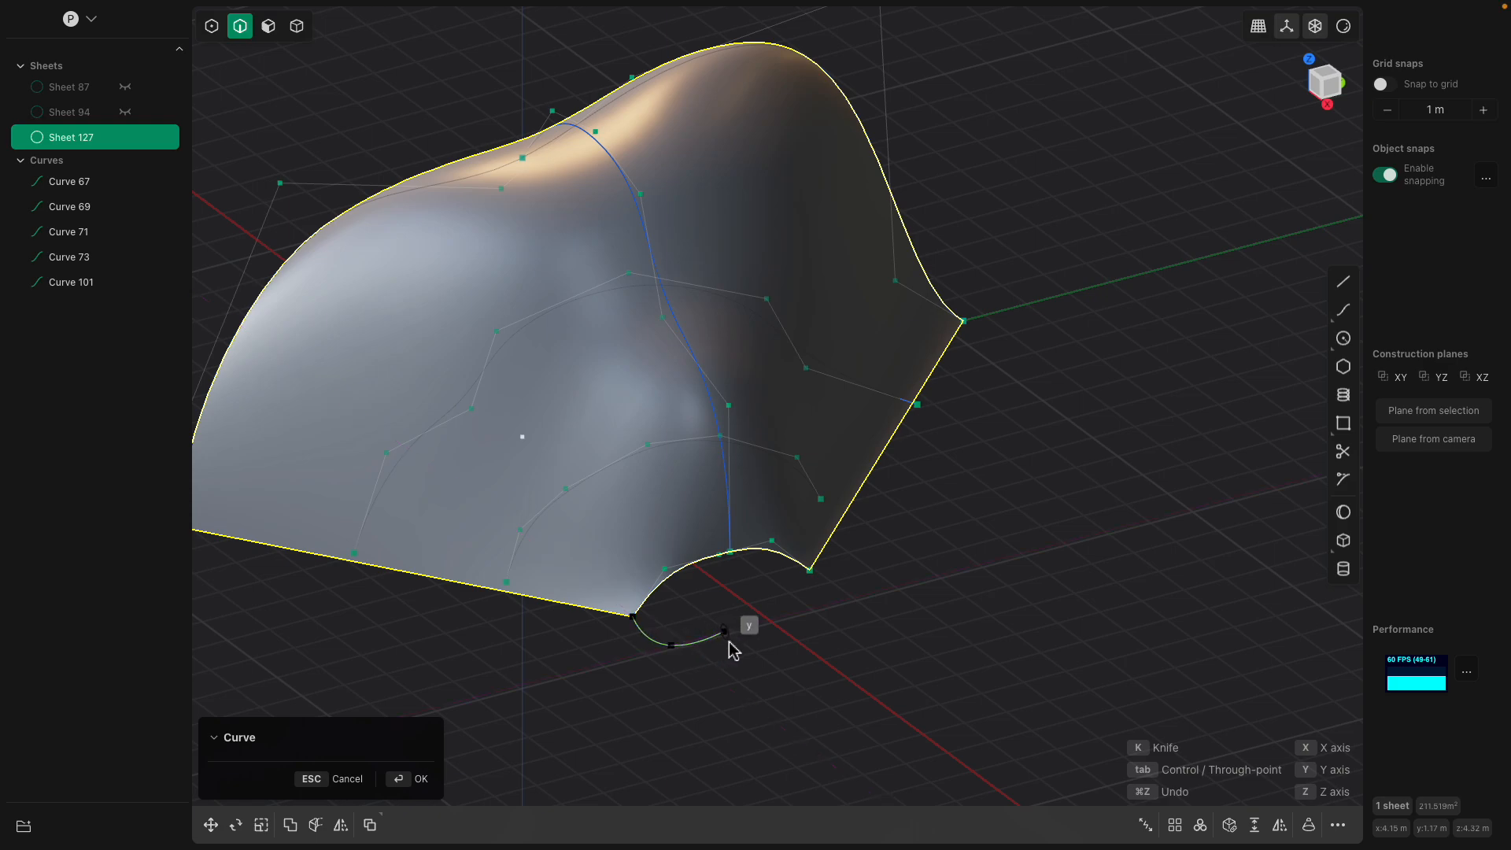
left_click(777, 628)
left_click(819, 621)
left_click(814, 575)
key("Return")
- Try a loft between the smallest arch and the ground curve, and delete the resulting sheet
middle_click_drag(902, 567, 783, 529)
left_click(783, 509)
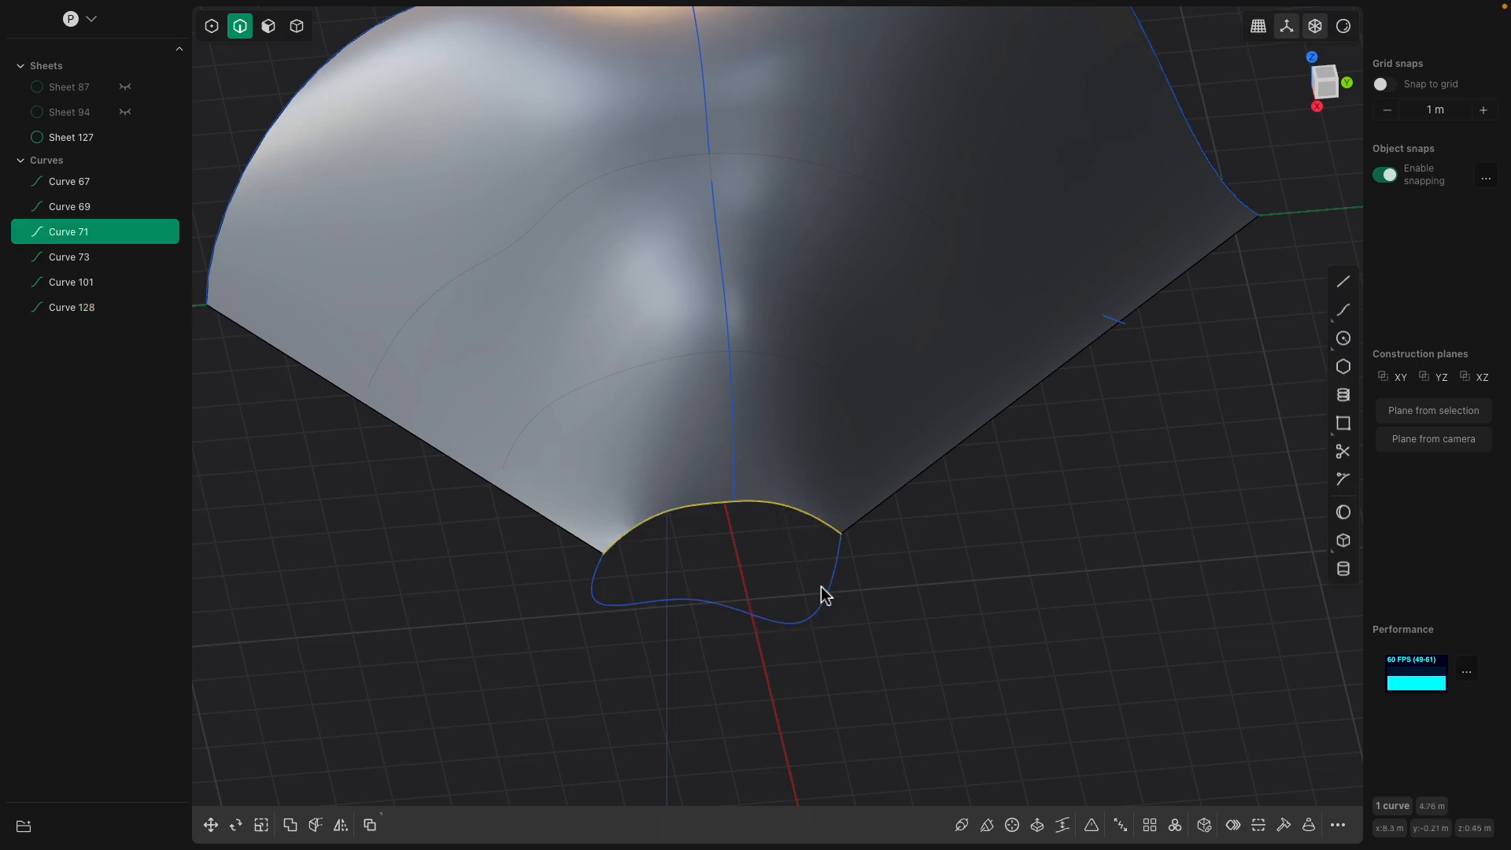
left_click(822, 592, "shift")
middle_click_drag(832, 598, 867, 532)
key("l")
key("Return")
left_click(92, 162)
key("Delete")
- Reshape the ground curve's three control points in the top view into a smooth, shallow outward arc
left_click(962, 575)
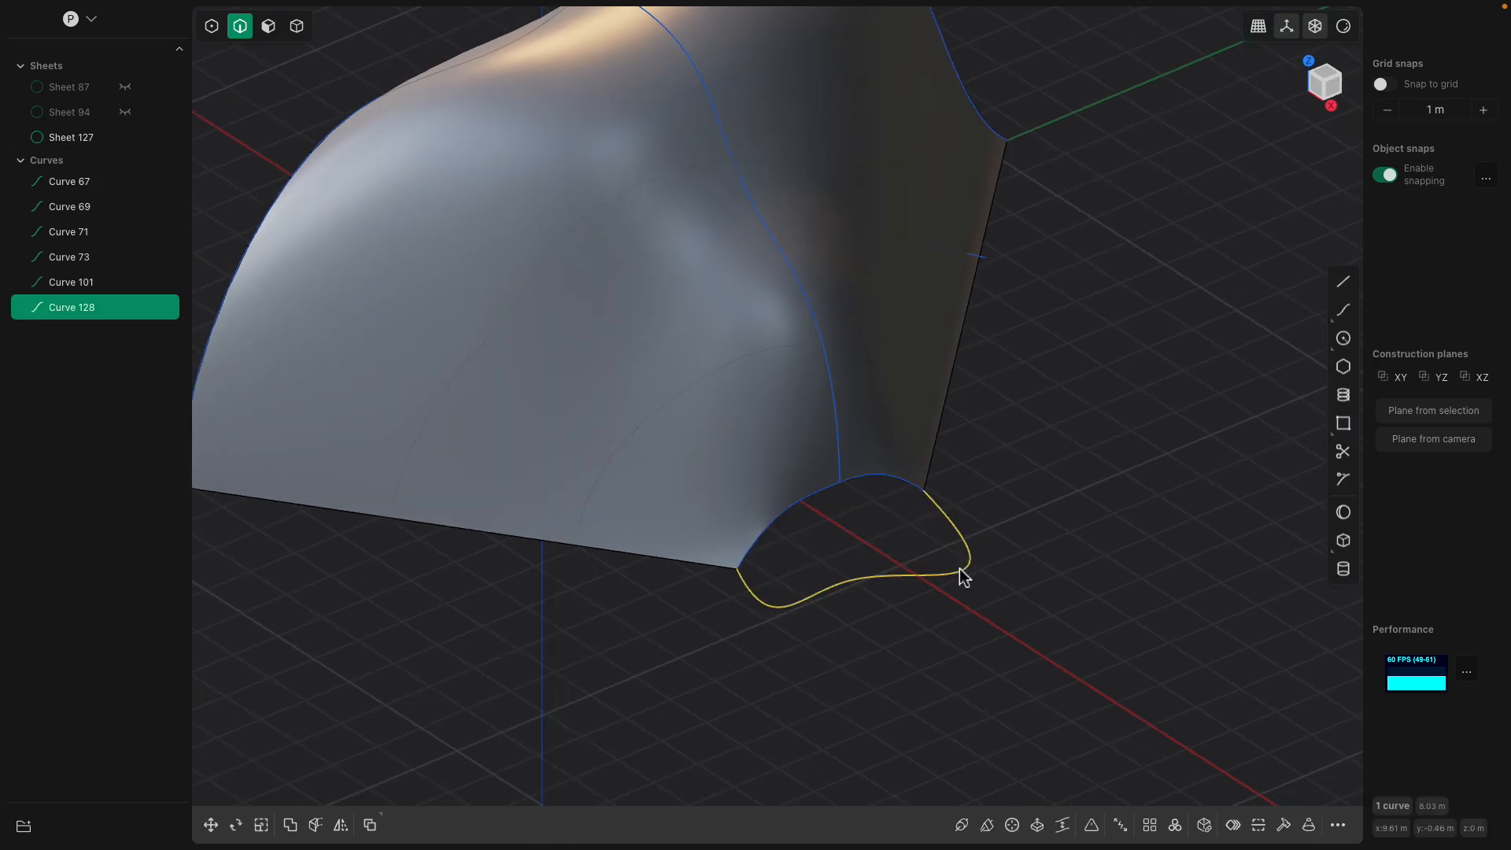
key("5")
middle_click_drag(976, 512, 942, 535)
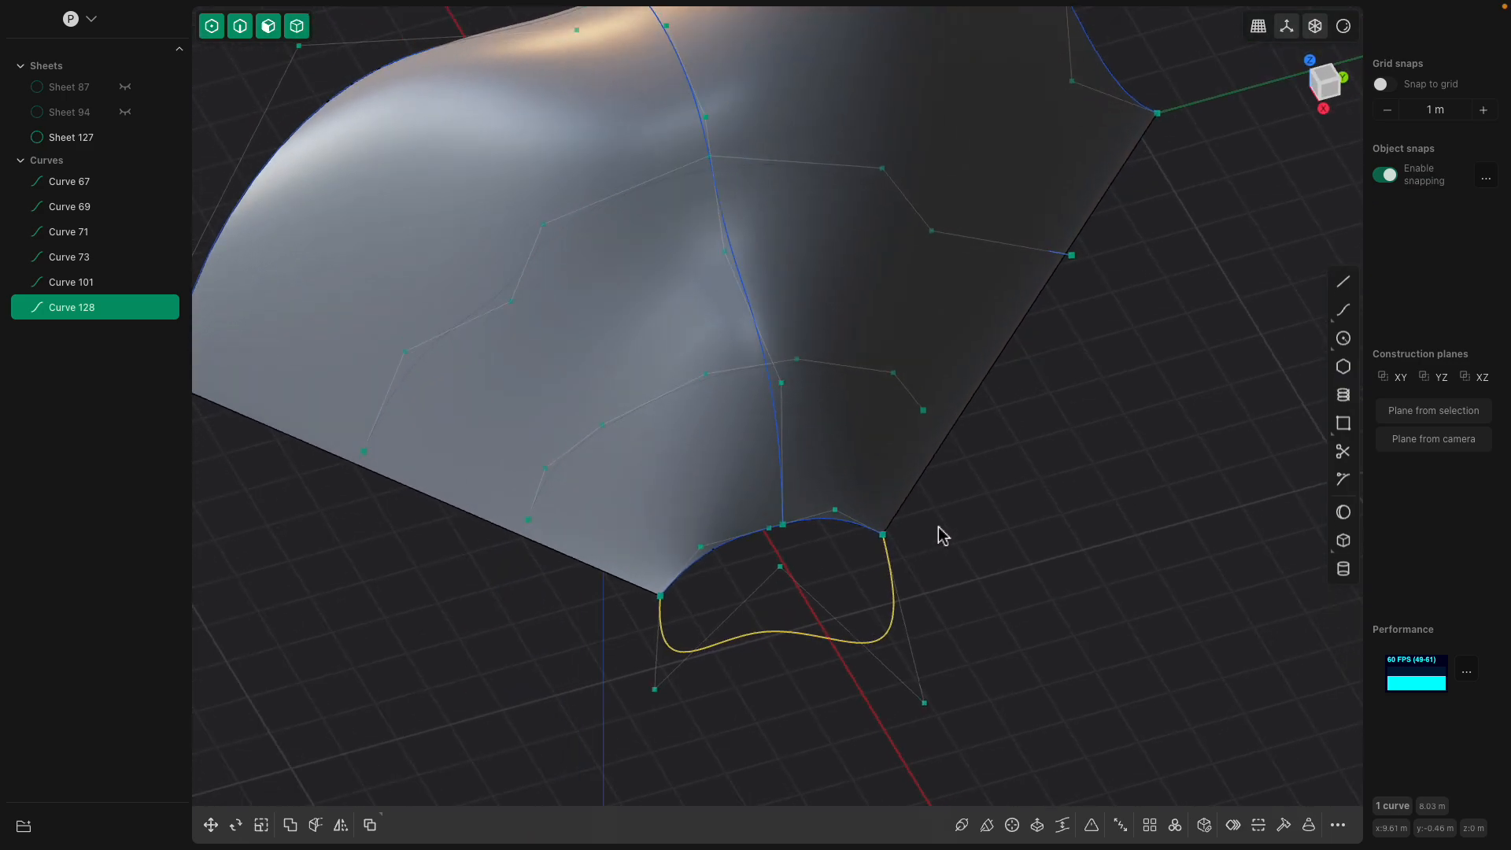
left_click(1325, 82)
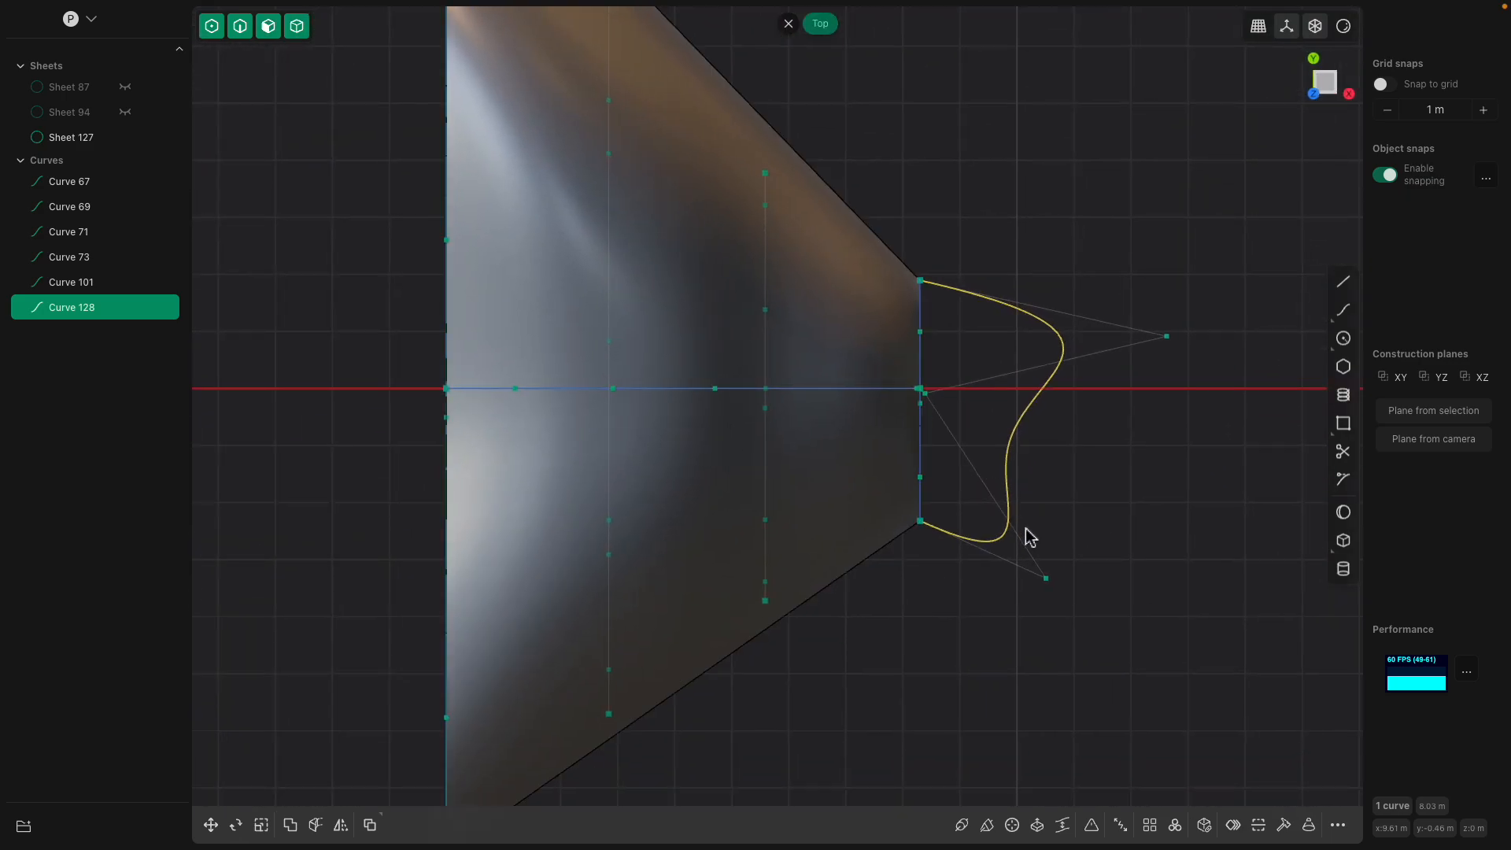
left_click_drag(1046, 579, 1002, 495)
left_click_drag(926, 393, 1035, 419)
left_click_drag(1167, 339, 994, 326)
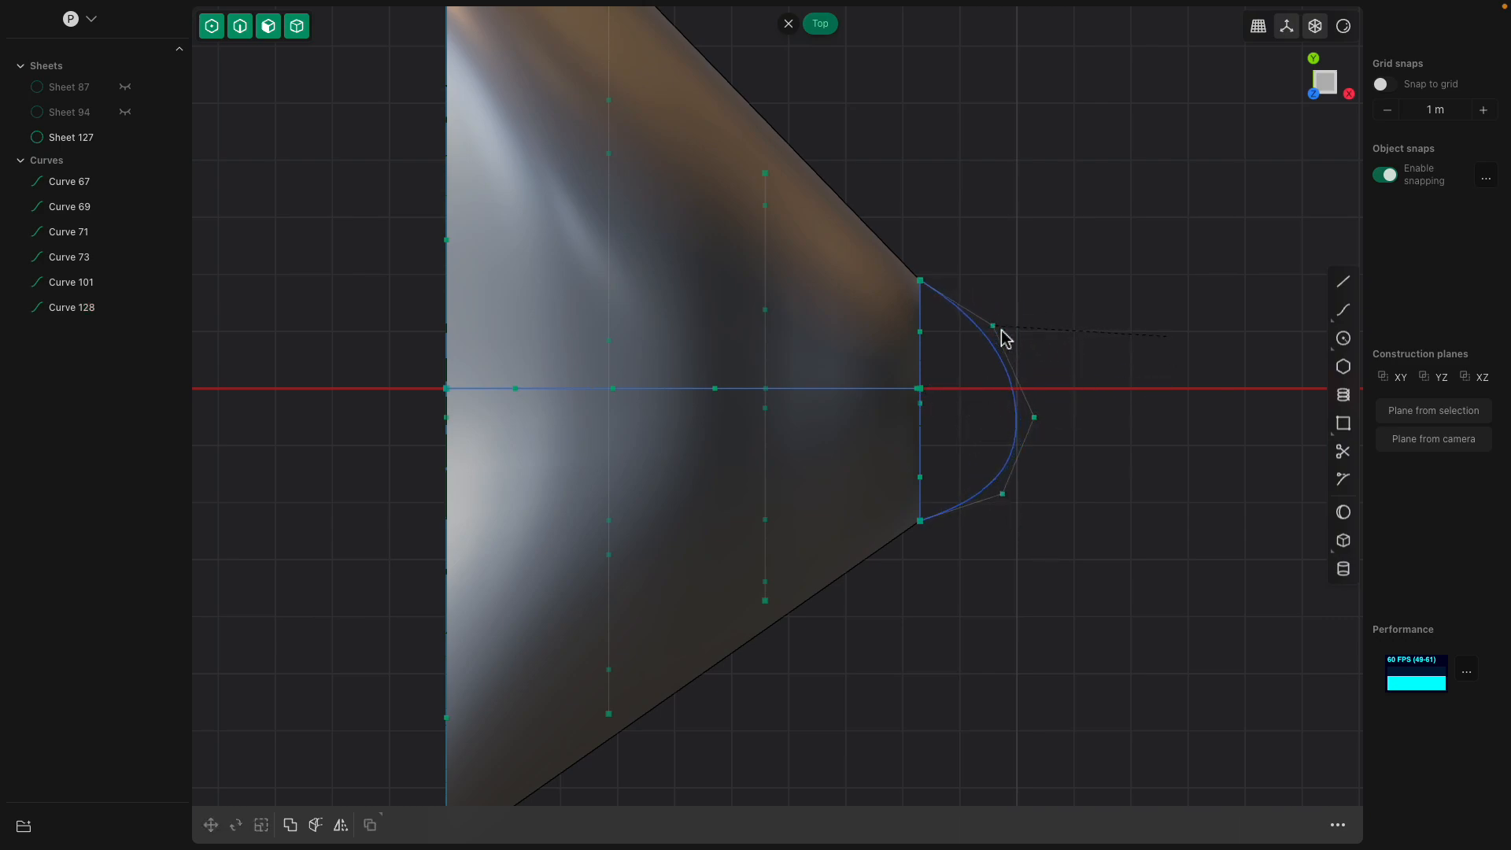
mouse_move(1037, 416)
left_mouse_down()
mouse_move(1013, 408)
mouse_move(1043, 405)
left_mouse_up()
left_click_drag(1002, 494, 991, 492)
left_click_drag(1044, 405, 1017, 405)
left_click_drag(991, 325, 988, 325)
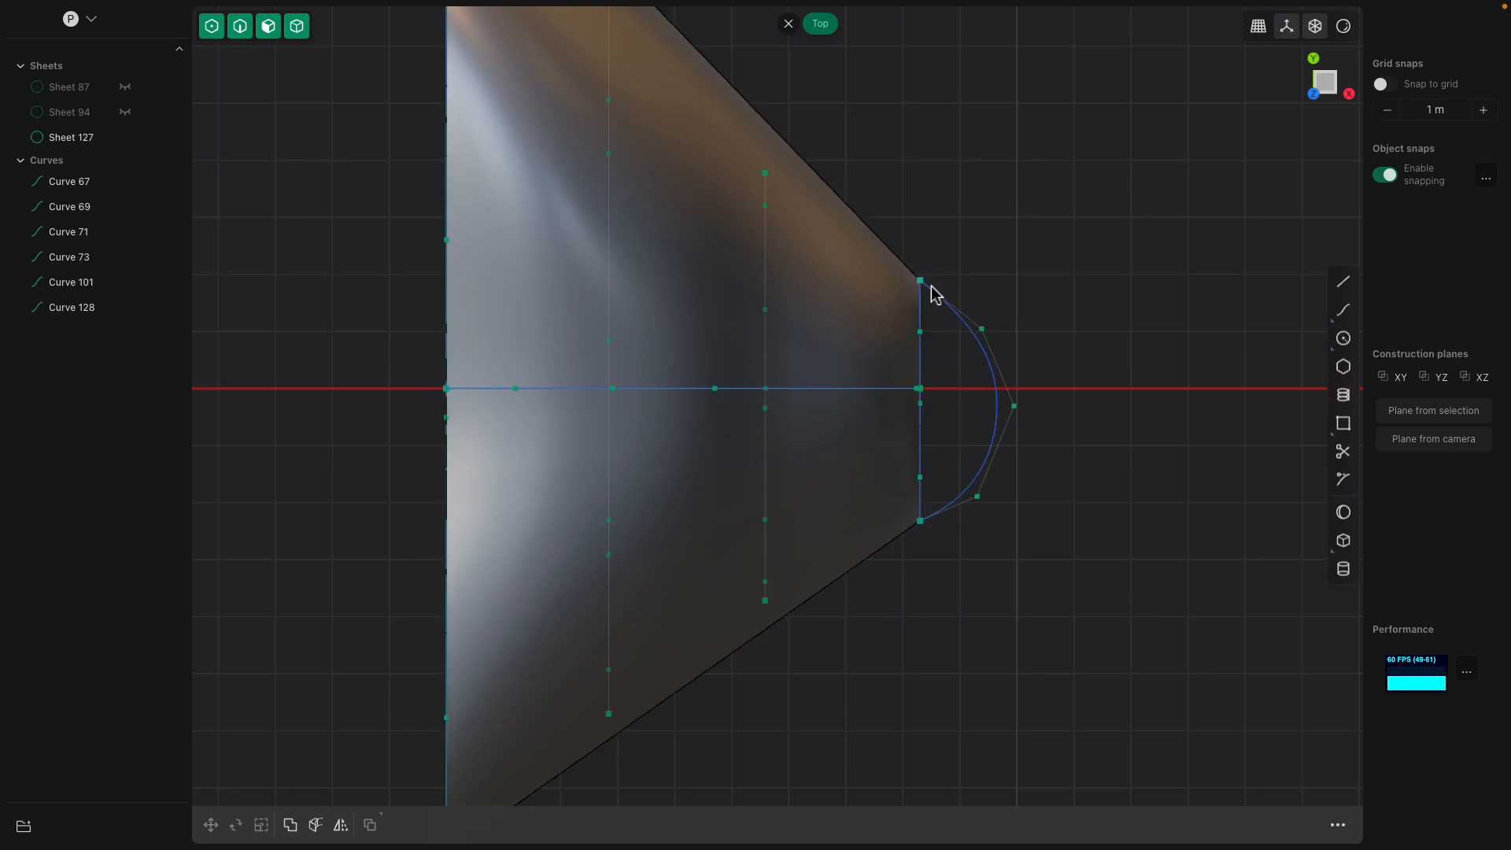
- Loft the smallest arch to the reshaped ground curve without a guide
middle_click_drag(1059, 391, 1104, 335)
left_click(930, 431)
left_click(968, 448, "shift")
key("l")
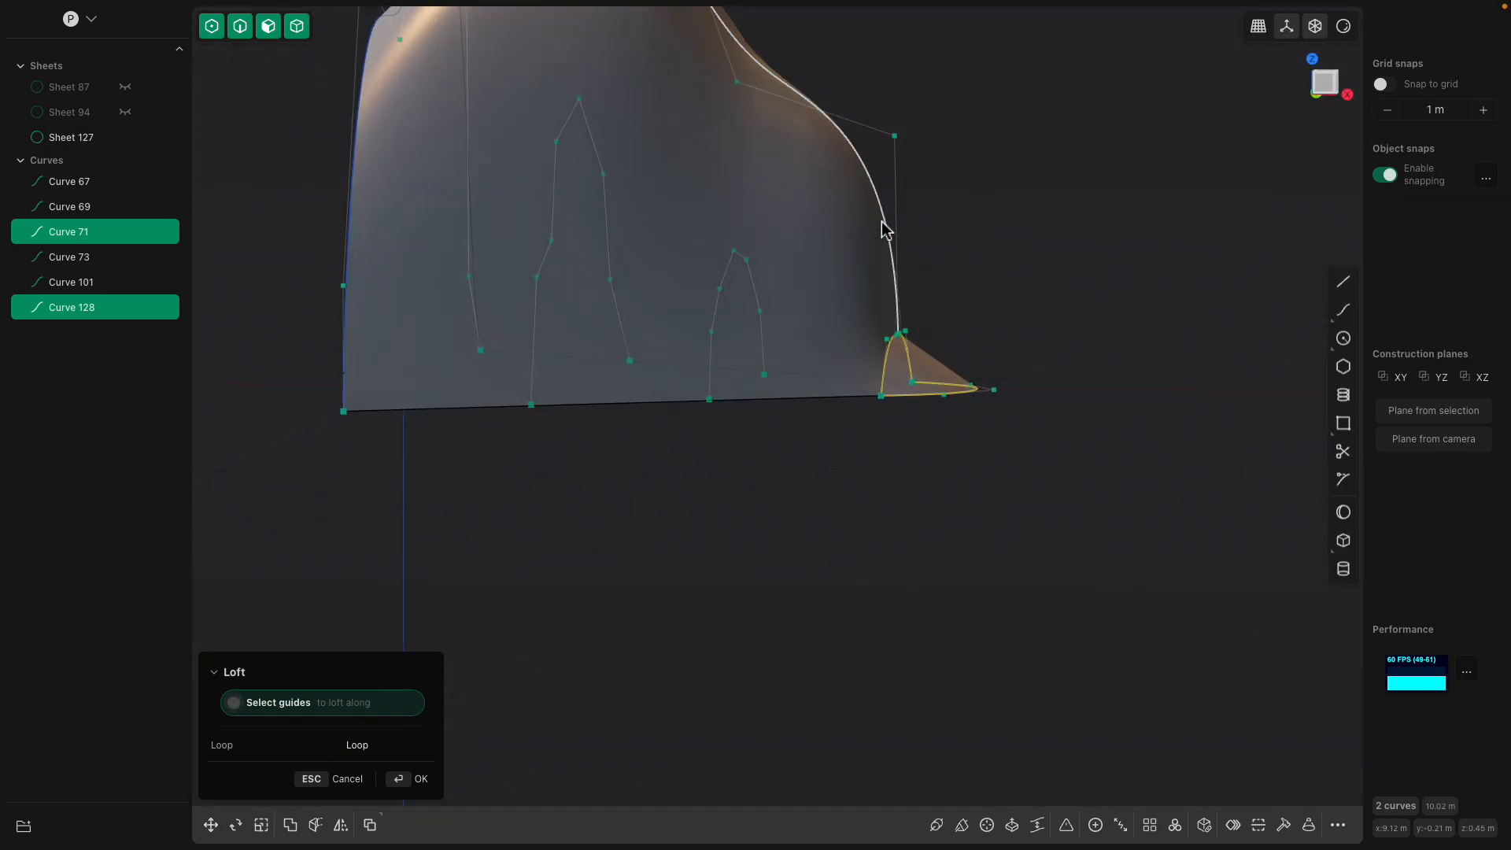
middle_click_drag(892, 240, 855, 167)
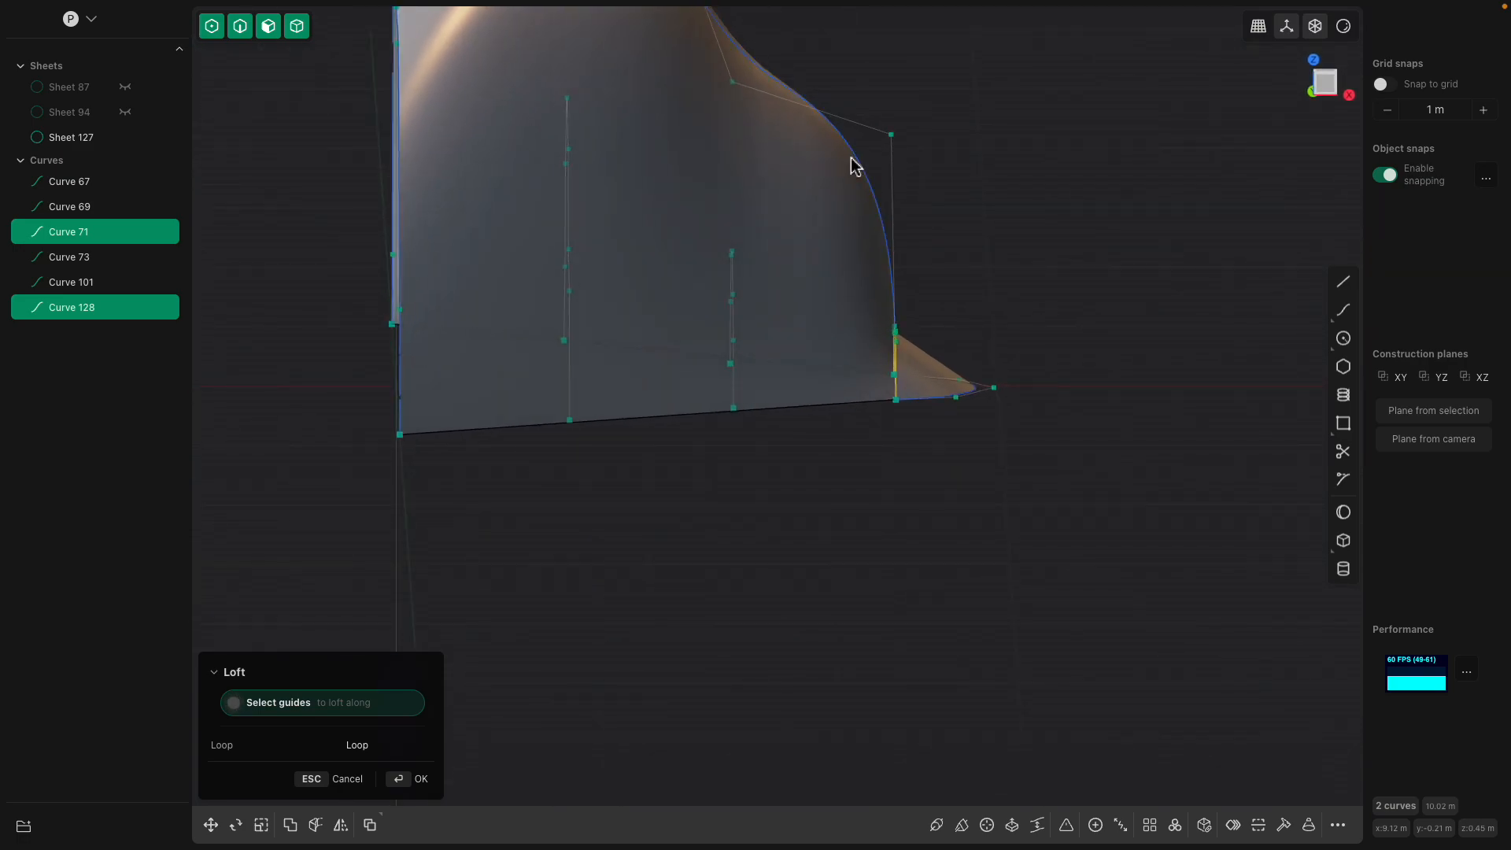
left_click(1317, 93)
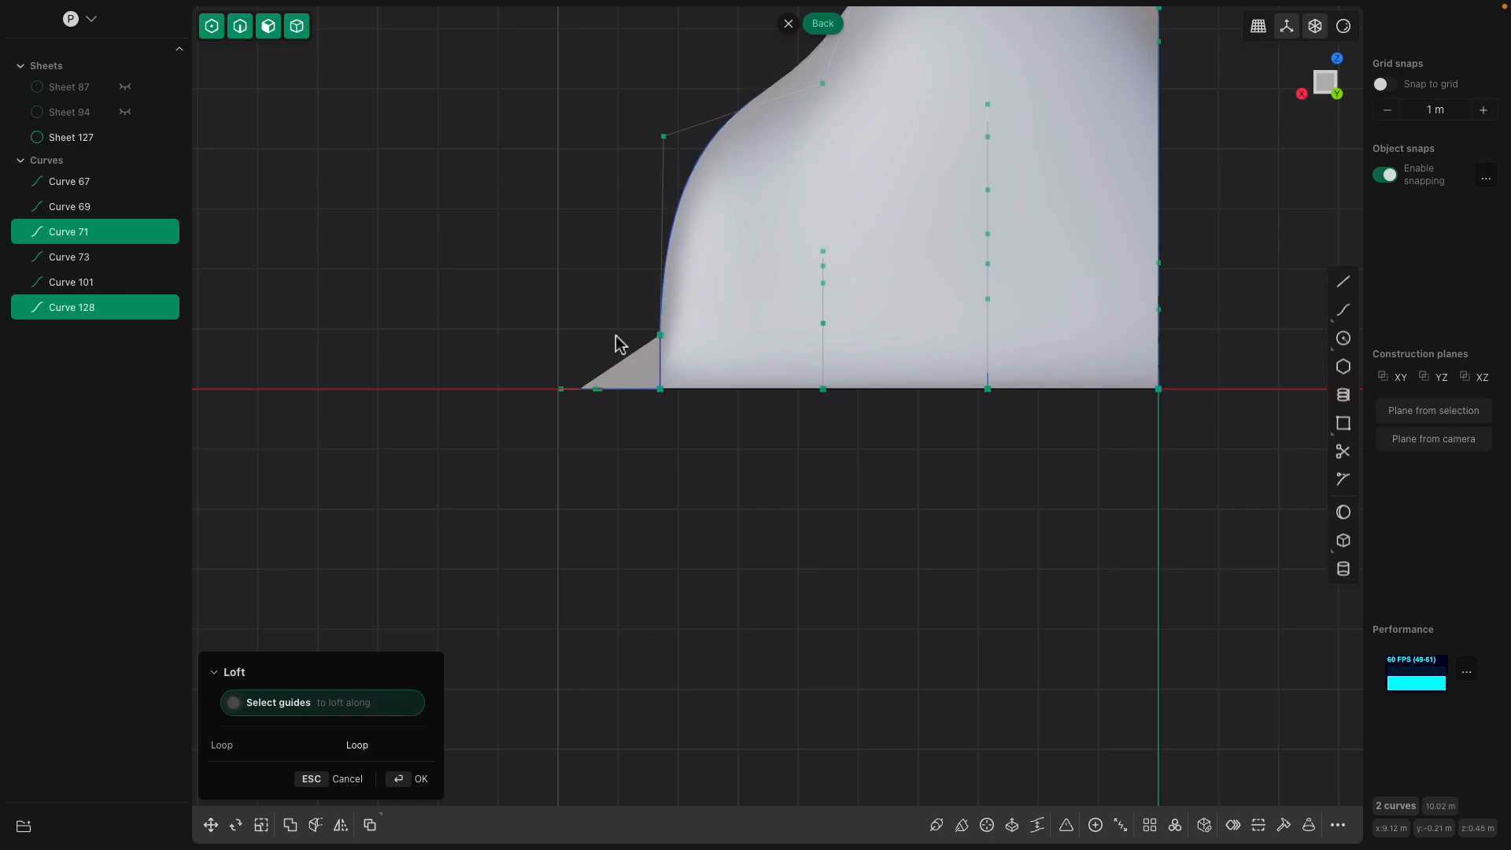
middle_click_drag(605, 366, 976, 378)
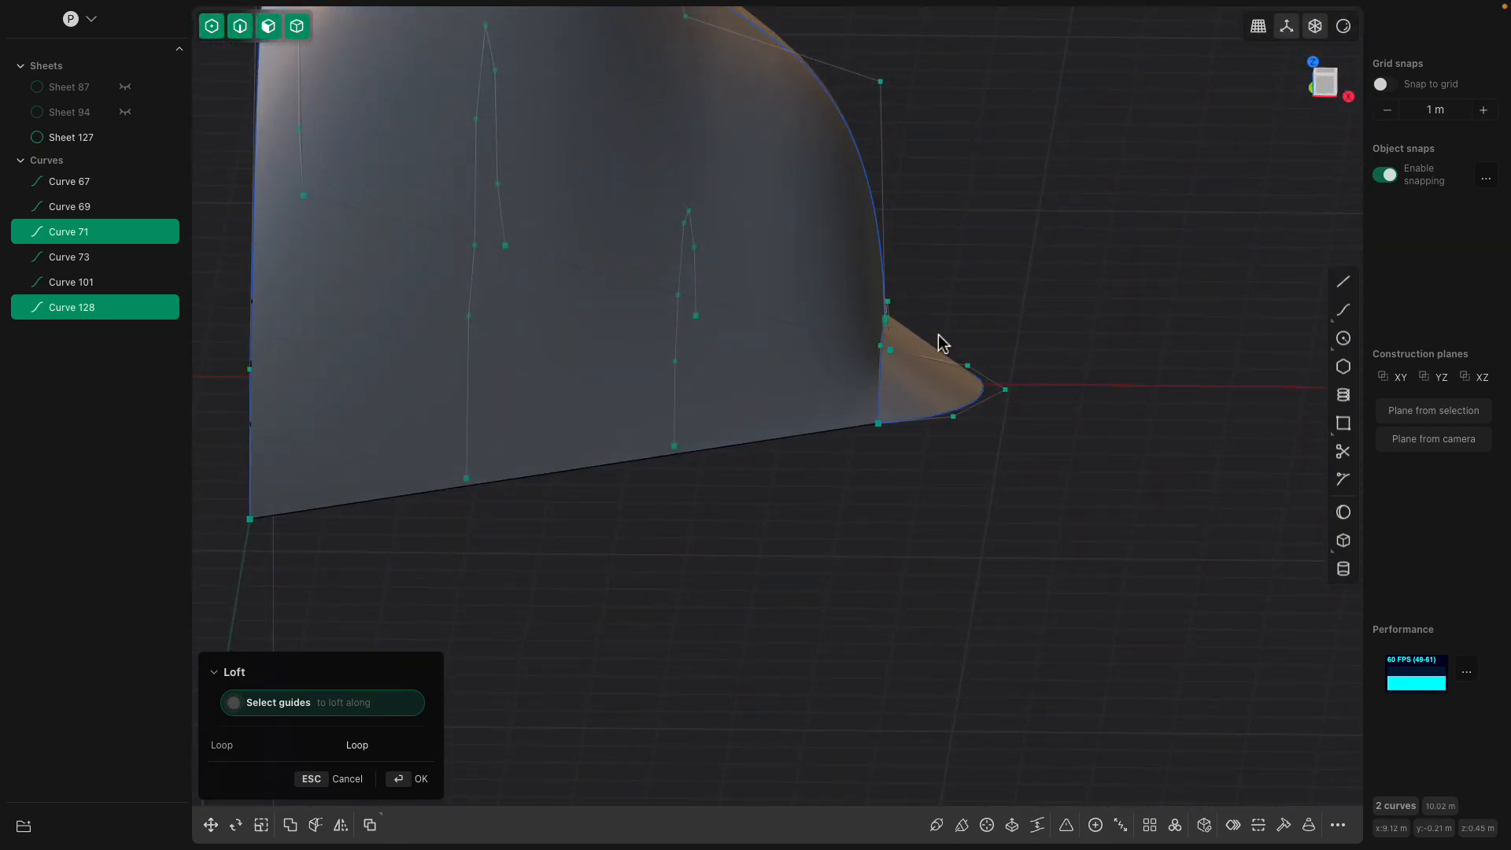
middle_click_drag(928, 318, 981, 600)
key("Return")
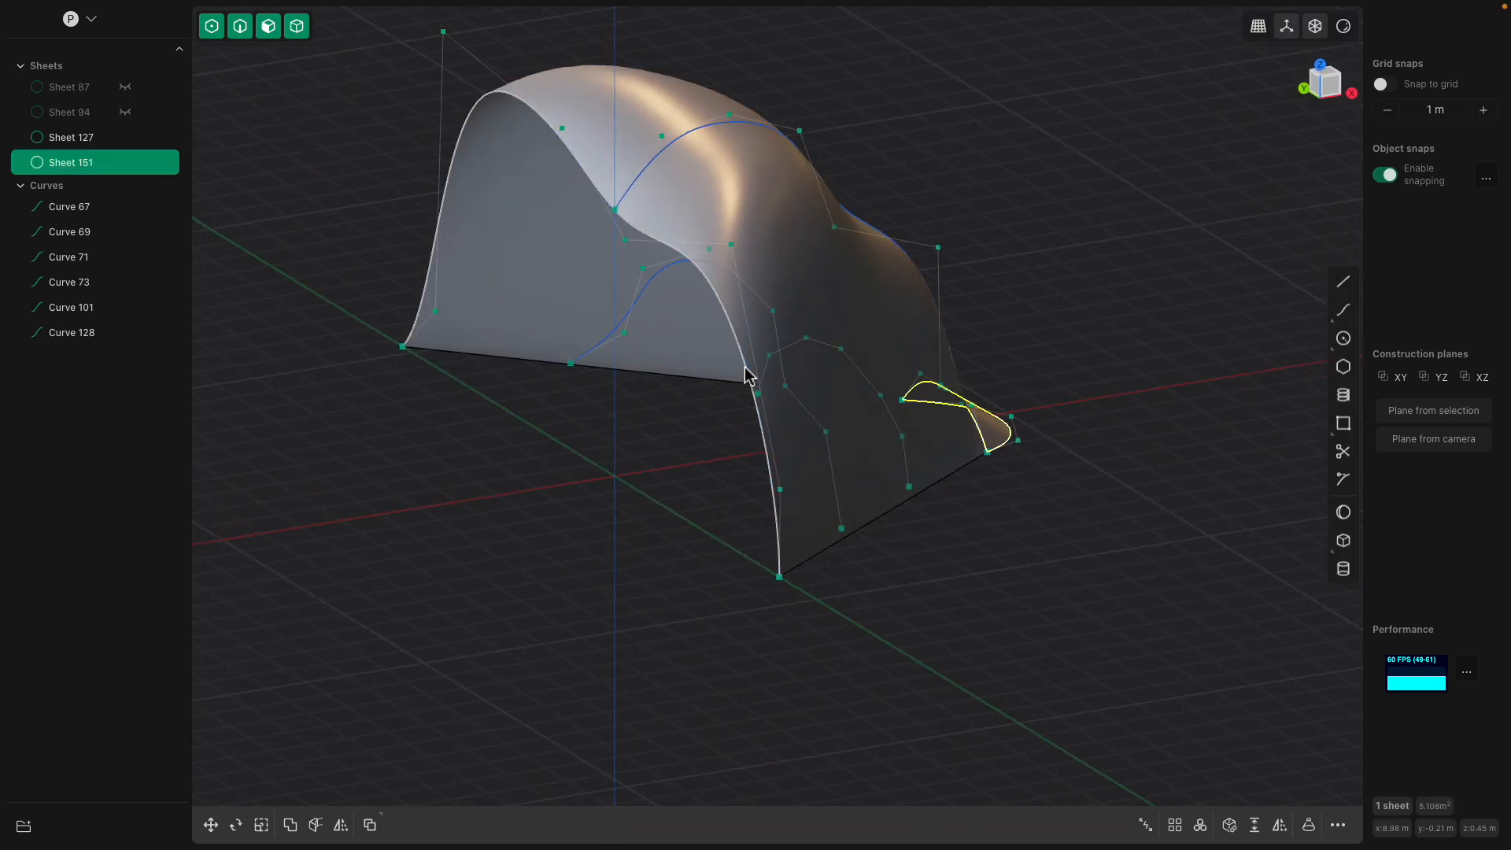
- Draw a straight line on the ground joining the two base end points of the largest arch
left_click(745, 375)
middle_click_drag(691, 490, 655, 491)
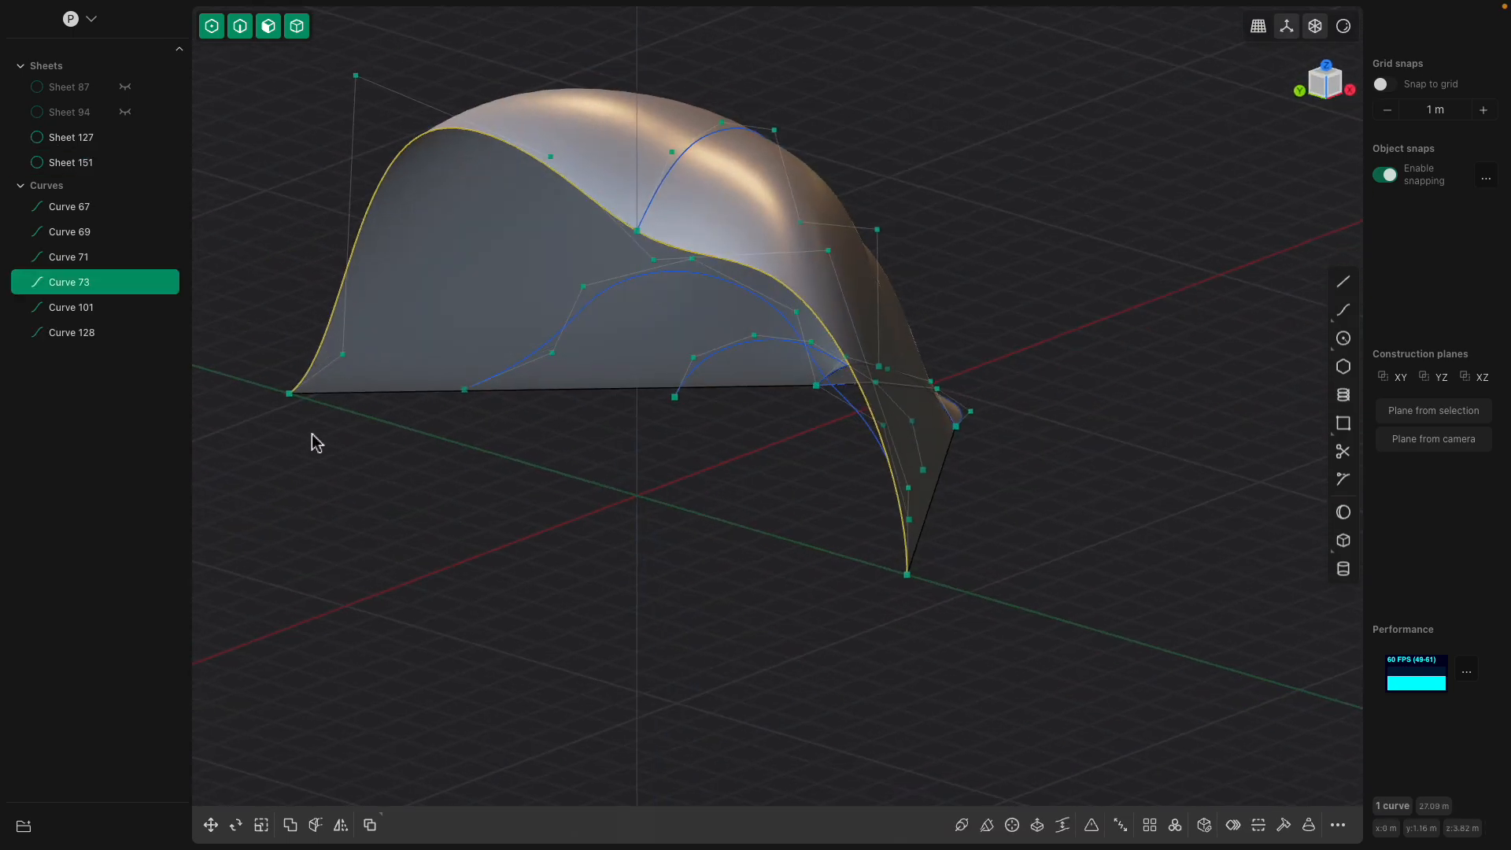
middle_click_drag(861, 574, 943, 544, "shift")
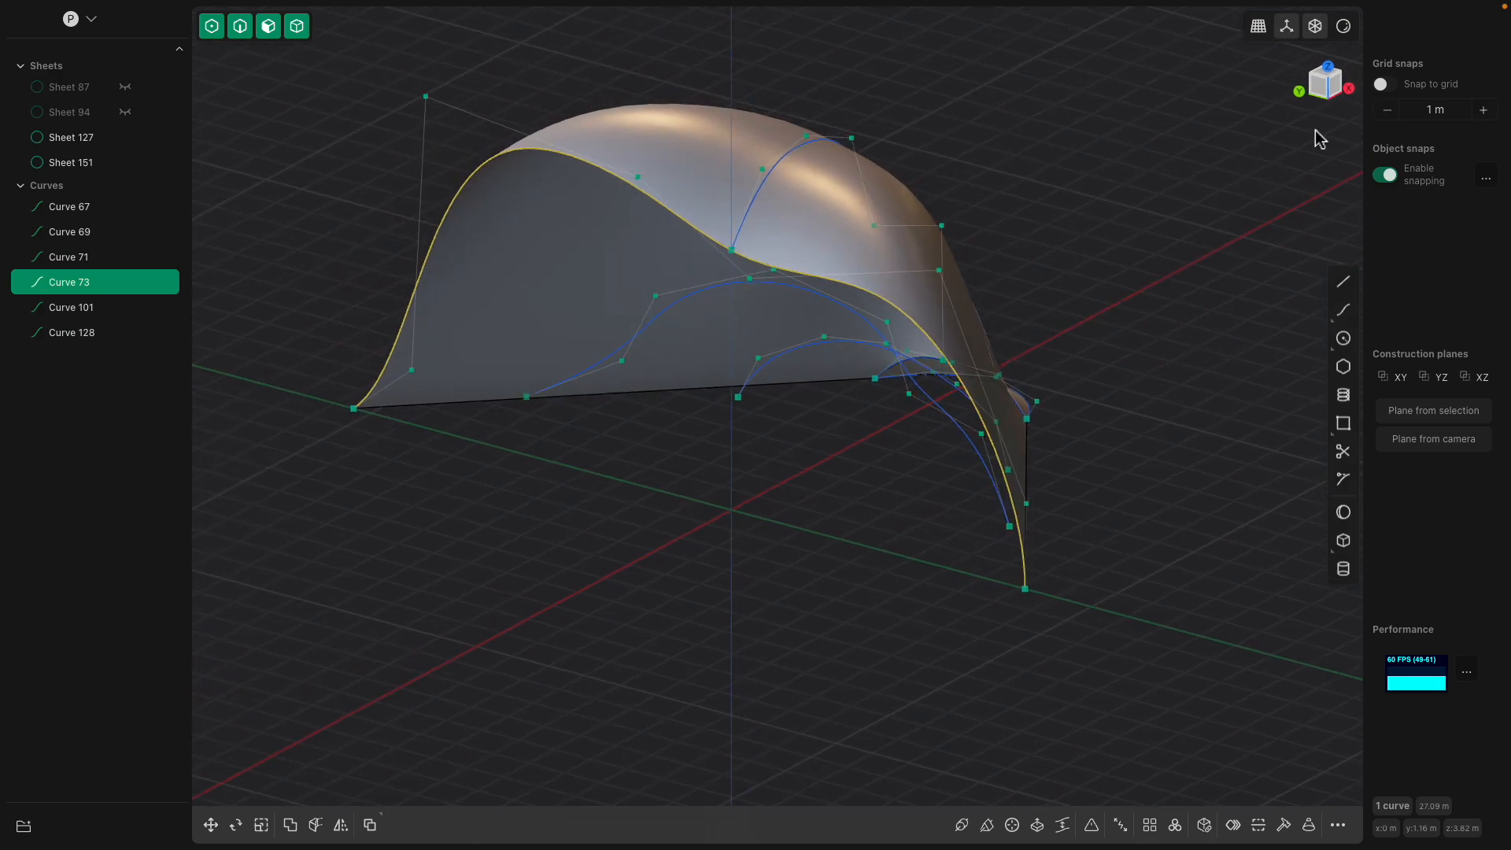
left_click(1348, 282)
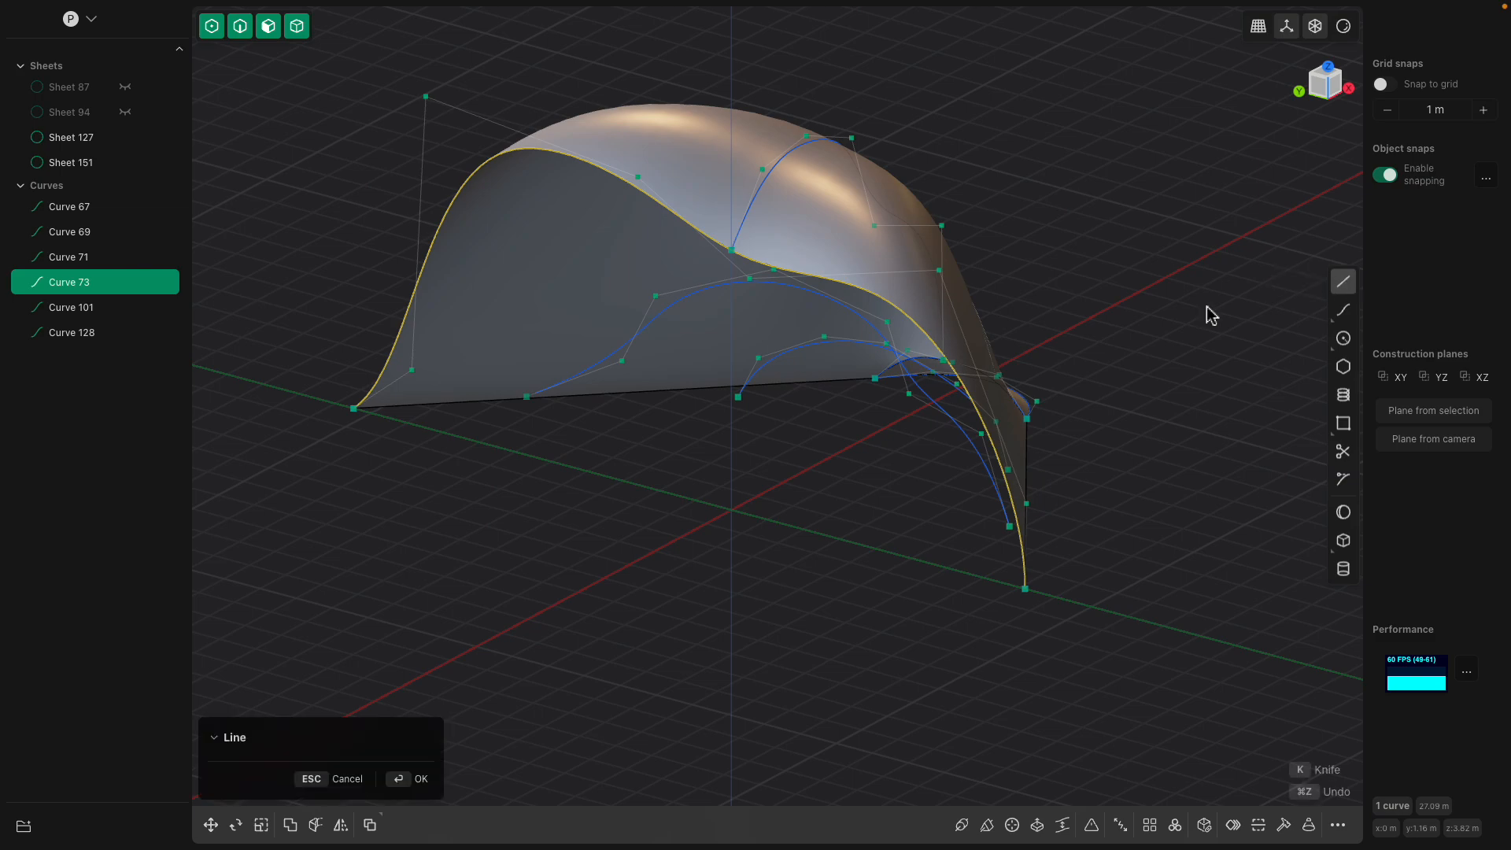
middle_click_drag(810, 472, 850, 482)
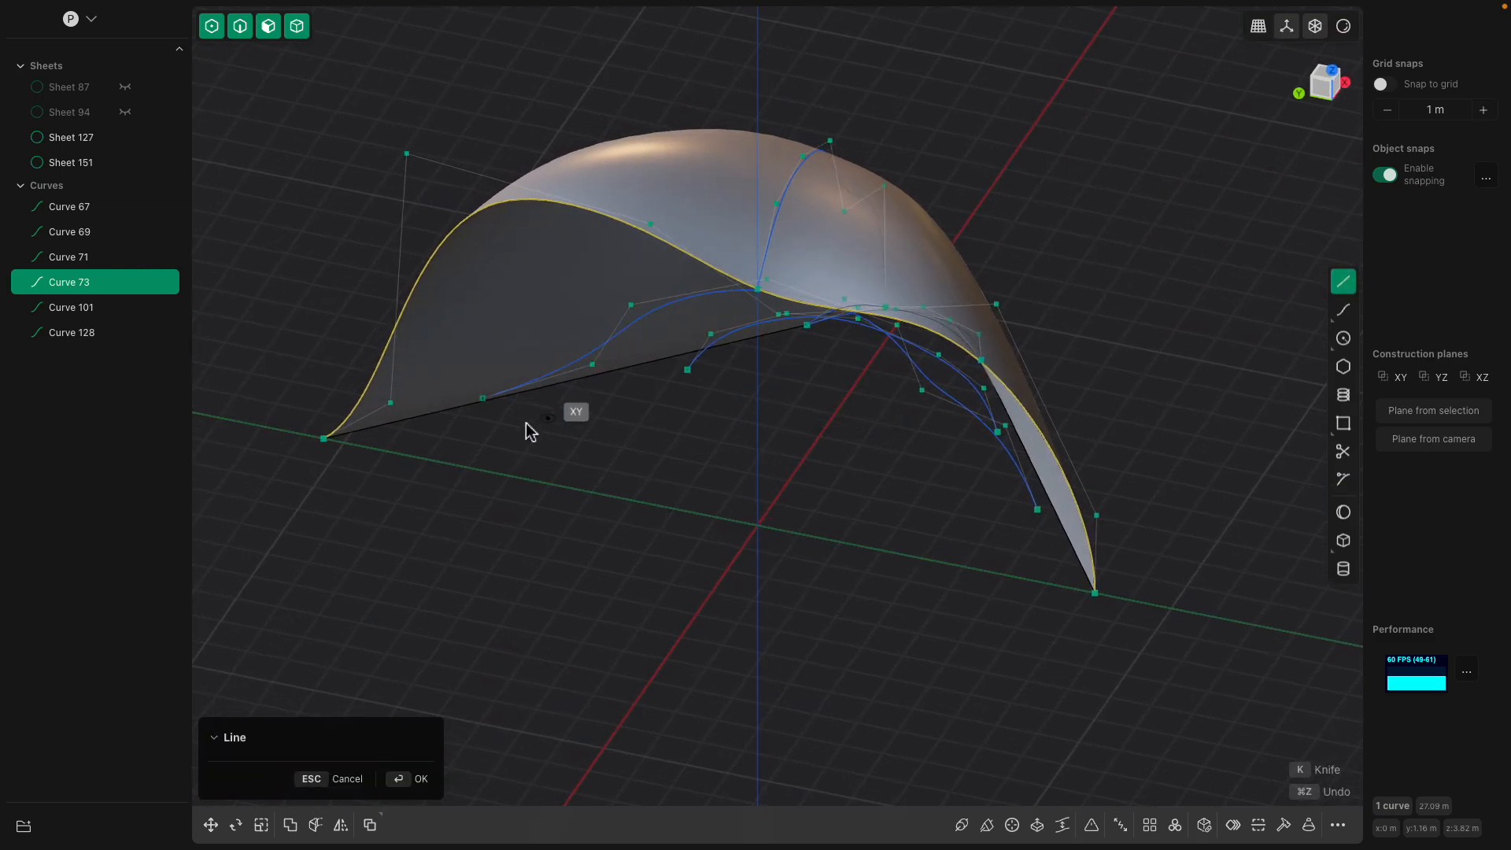
left_click(323, 439)
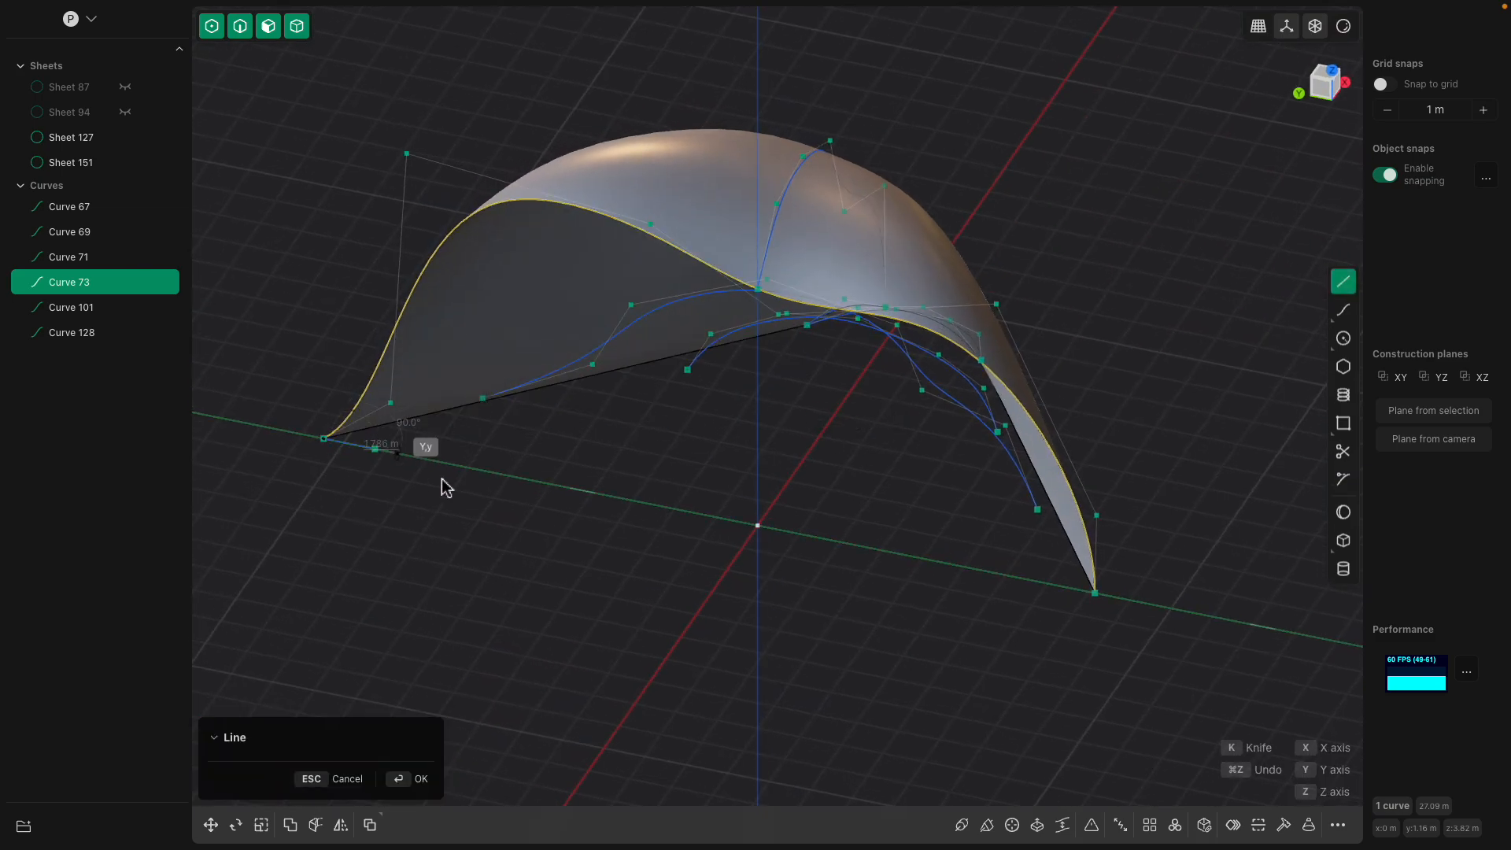
left_click(1094, 592)
- Loft the largest arch to the straight ground line without a guide, closing the large open end
middle_click_drag(1140, 442, 833, 294)
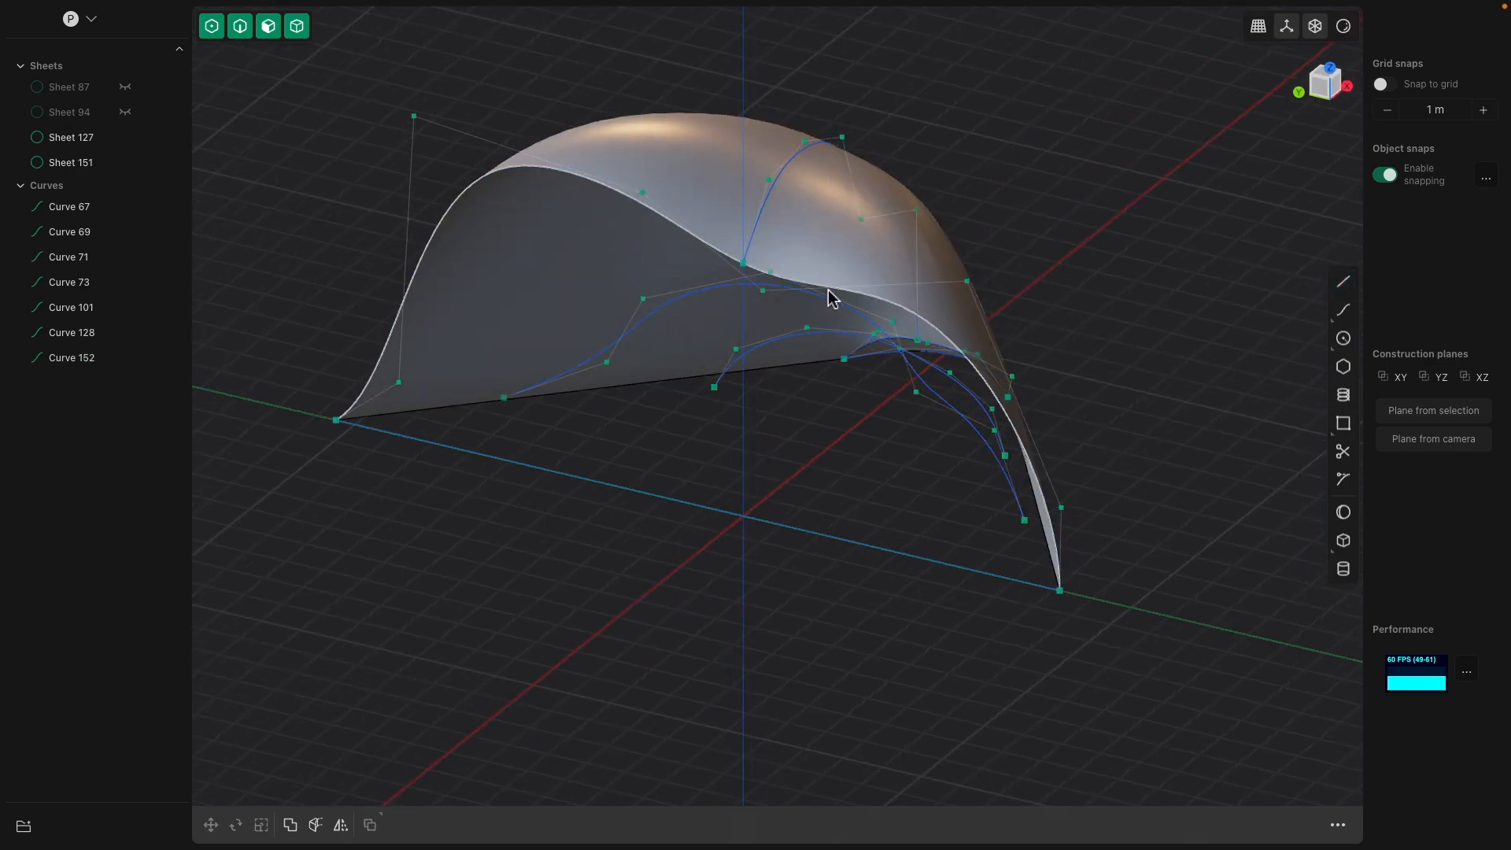
left_click(844, 297)
left_click(770, 522, "shift")
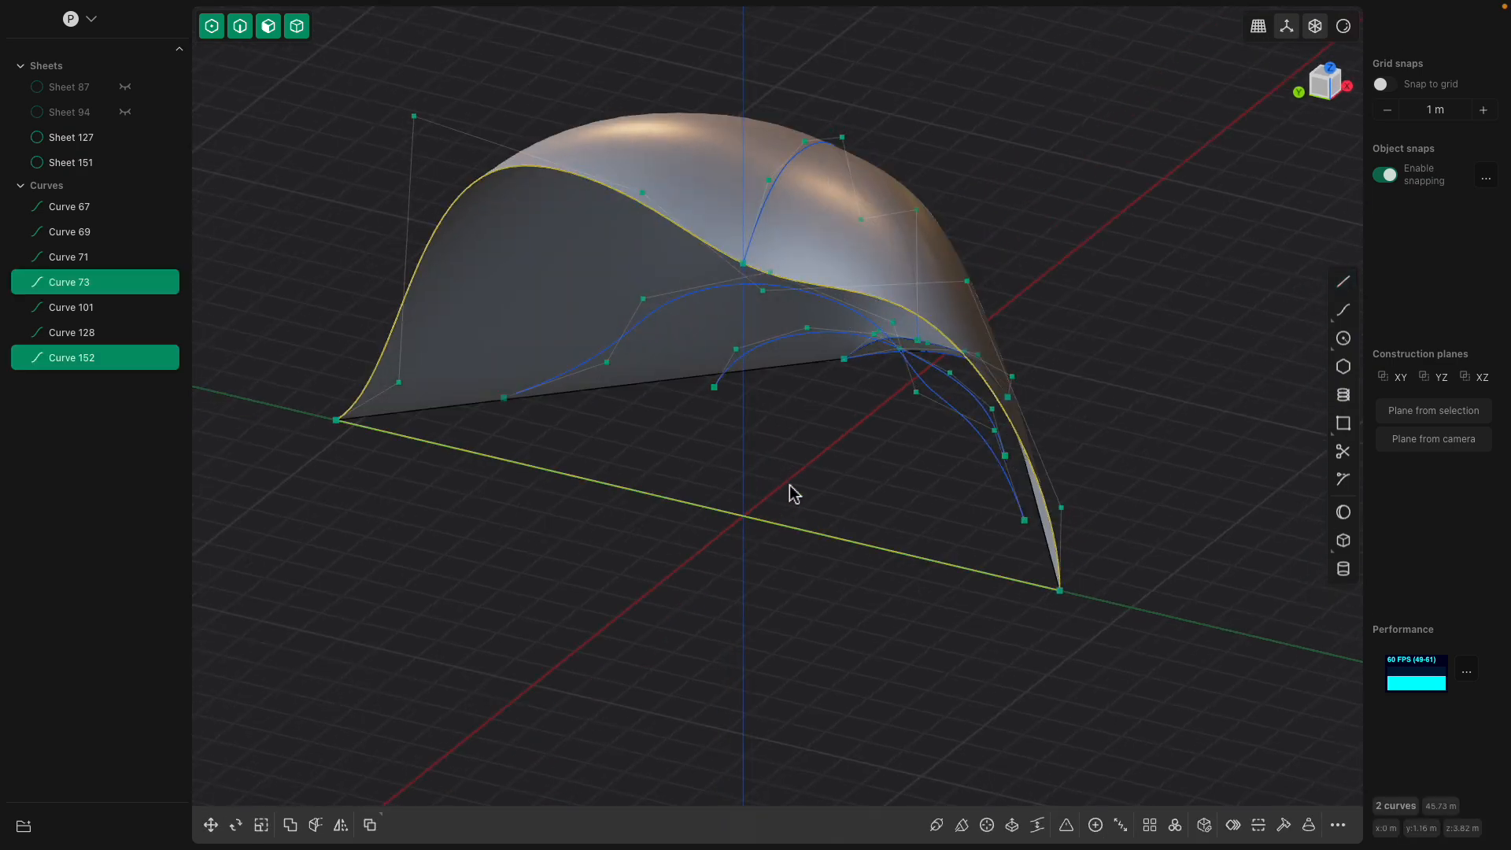
key("l")
middle_click_drag(797, 490, 537, 389)
middle_click_drag(590, 453, 776, 530)
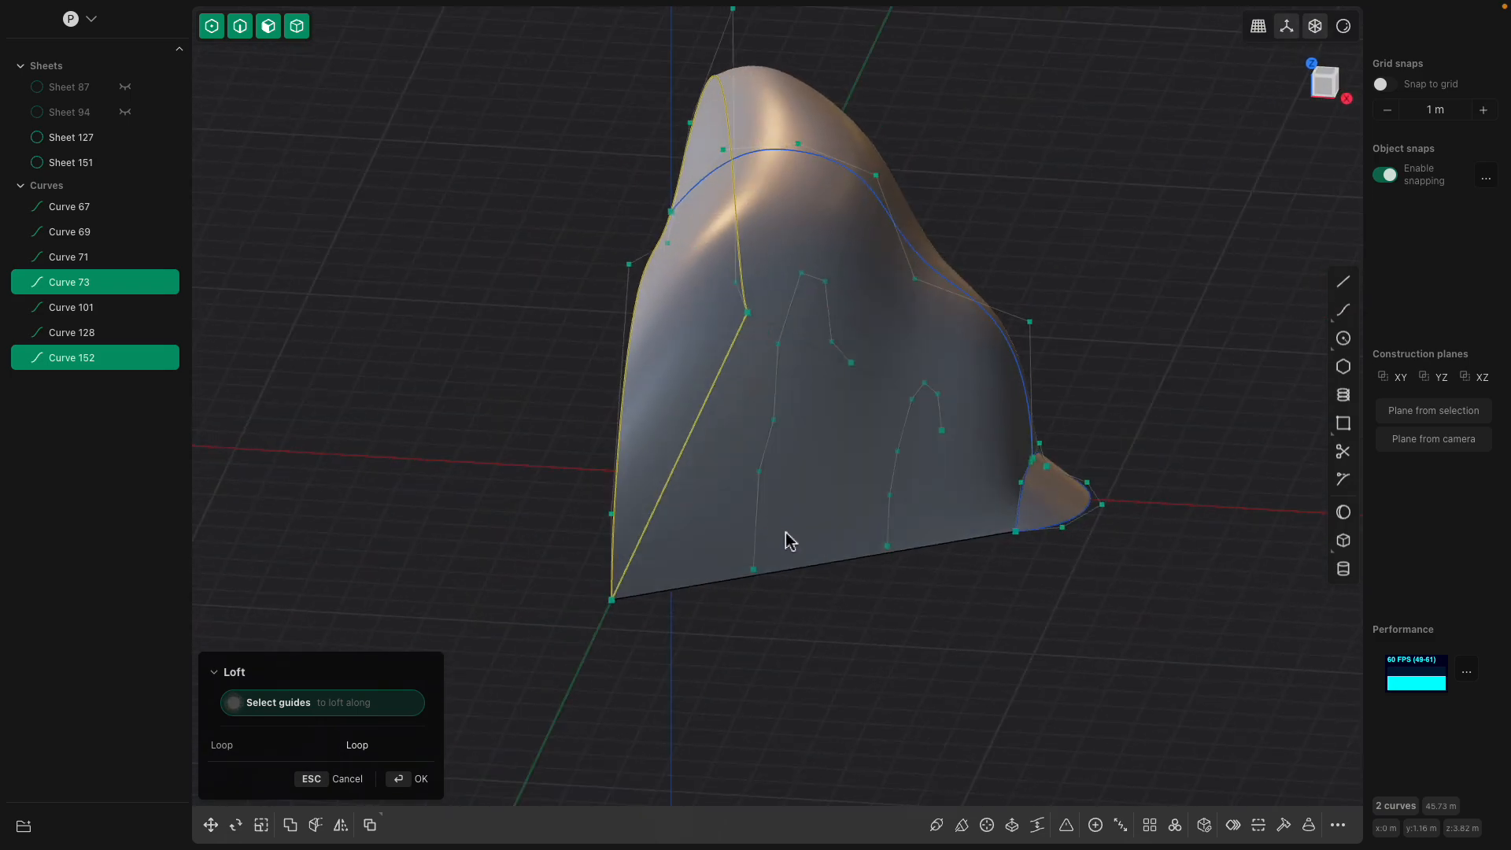
key("Return")
middle_click_drag(836, 613, 838, 419)
- Join the flat end sheet, the main lofted sheet and the small end cap into one sheet
left_click(842, 361)
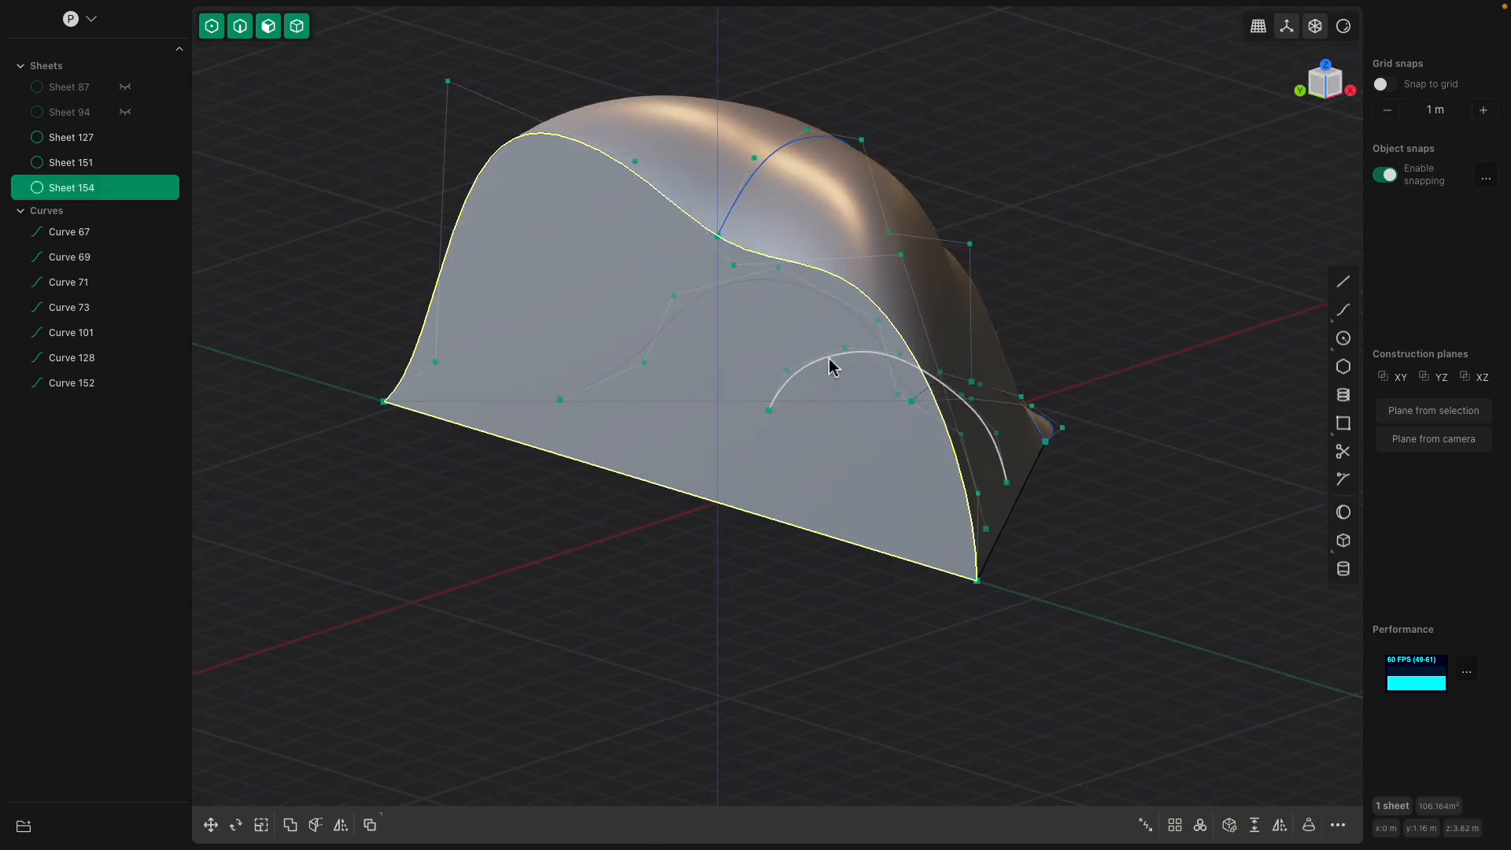
middle_click_drag(843, 361, 768, 256)
left_click(1008, 380, "shift")
middle_click_drag(1008, 381, 1015, 602)
left_click(910, 523, "shift")
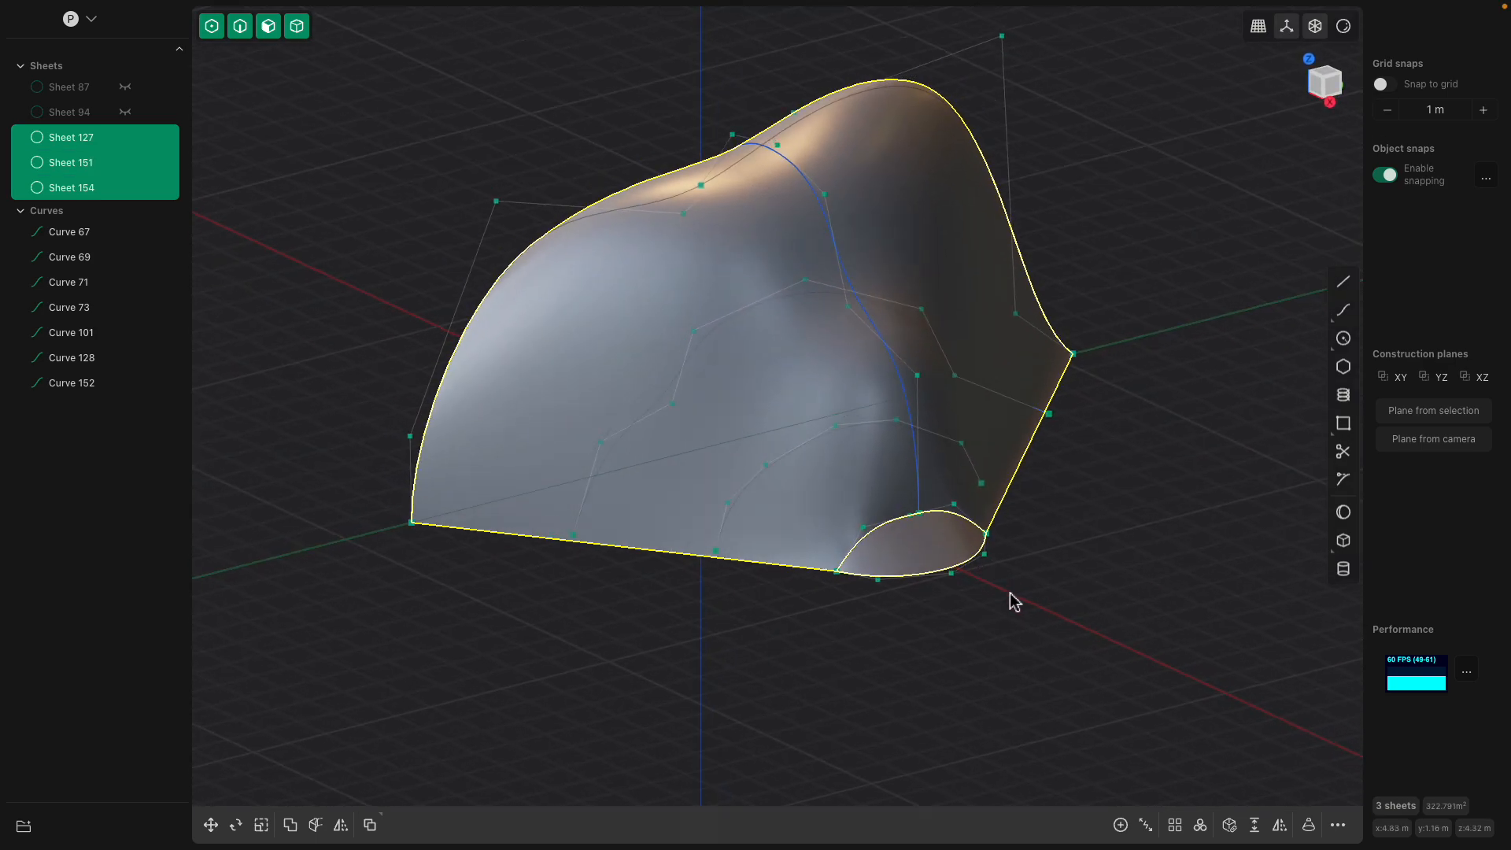
key("ctrl+j")
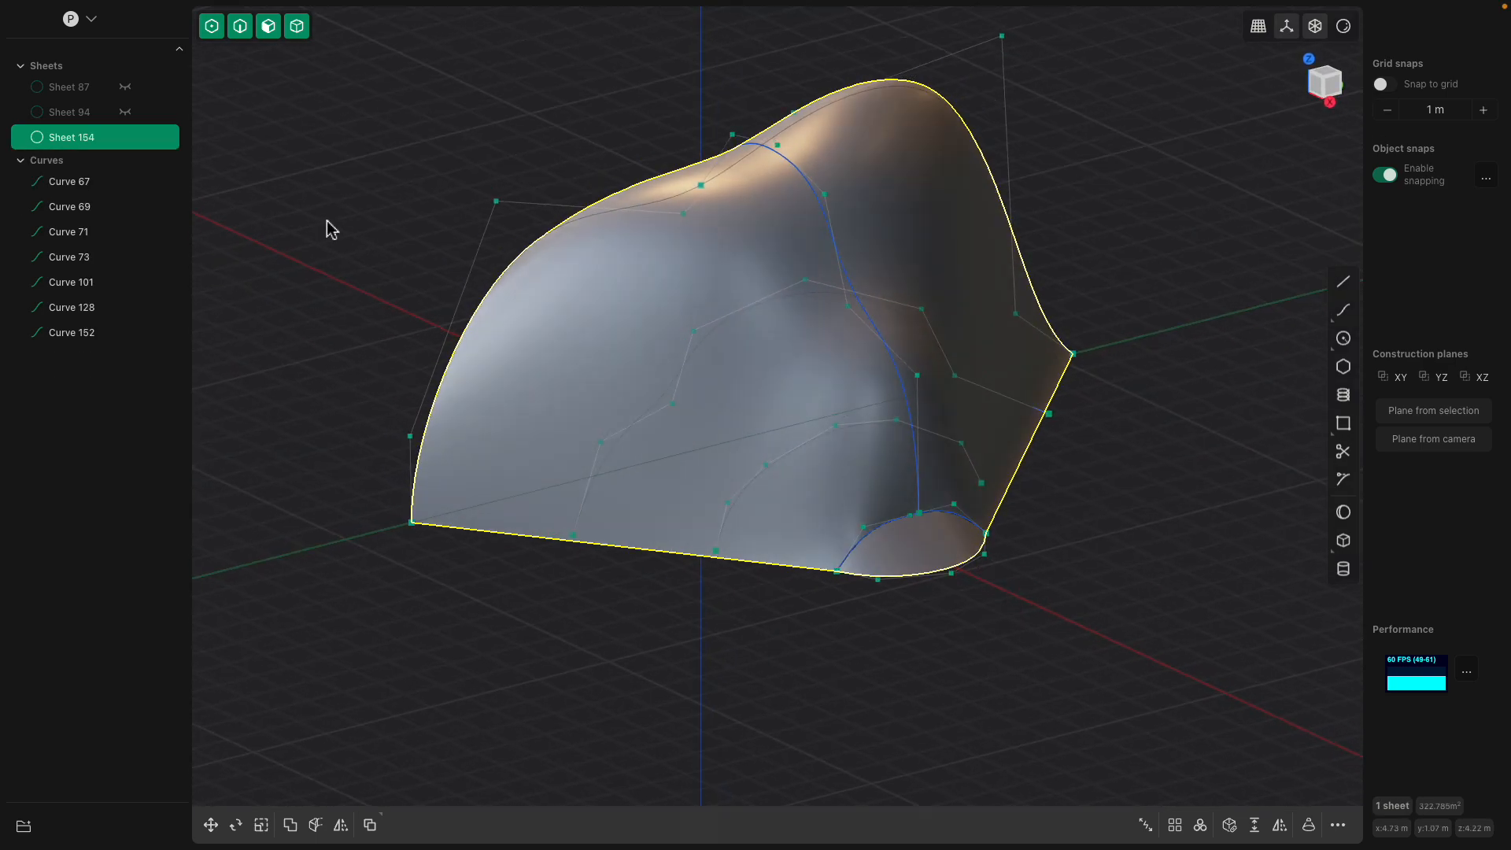
- Hide all seven construction curves so only the joined sheet is shown
middle_click_drag(383, 244, 658, 226)
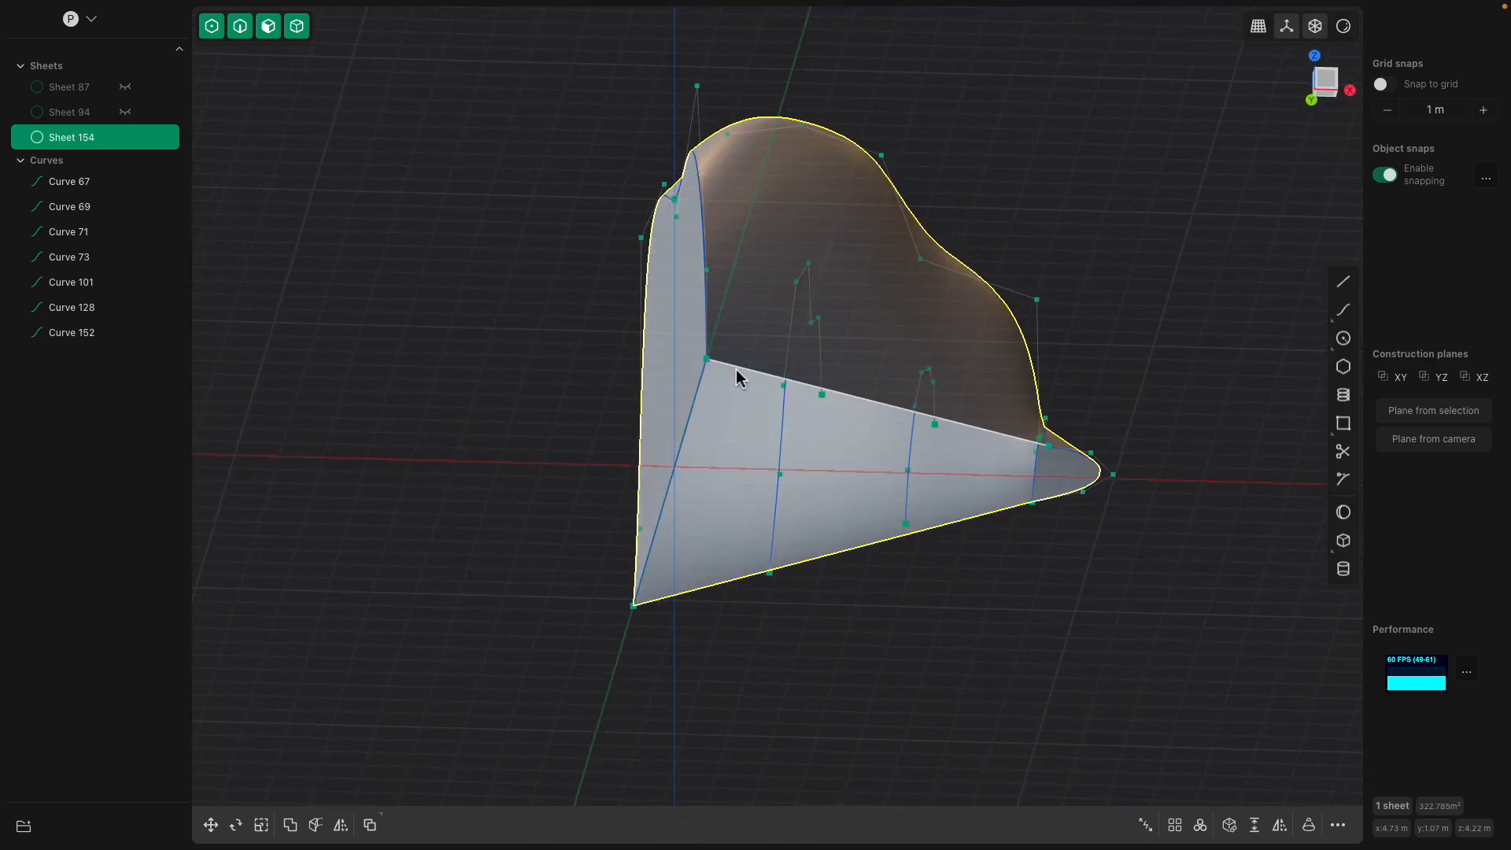
left_click(69, 181)
left_click(83, 333, "shift")
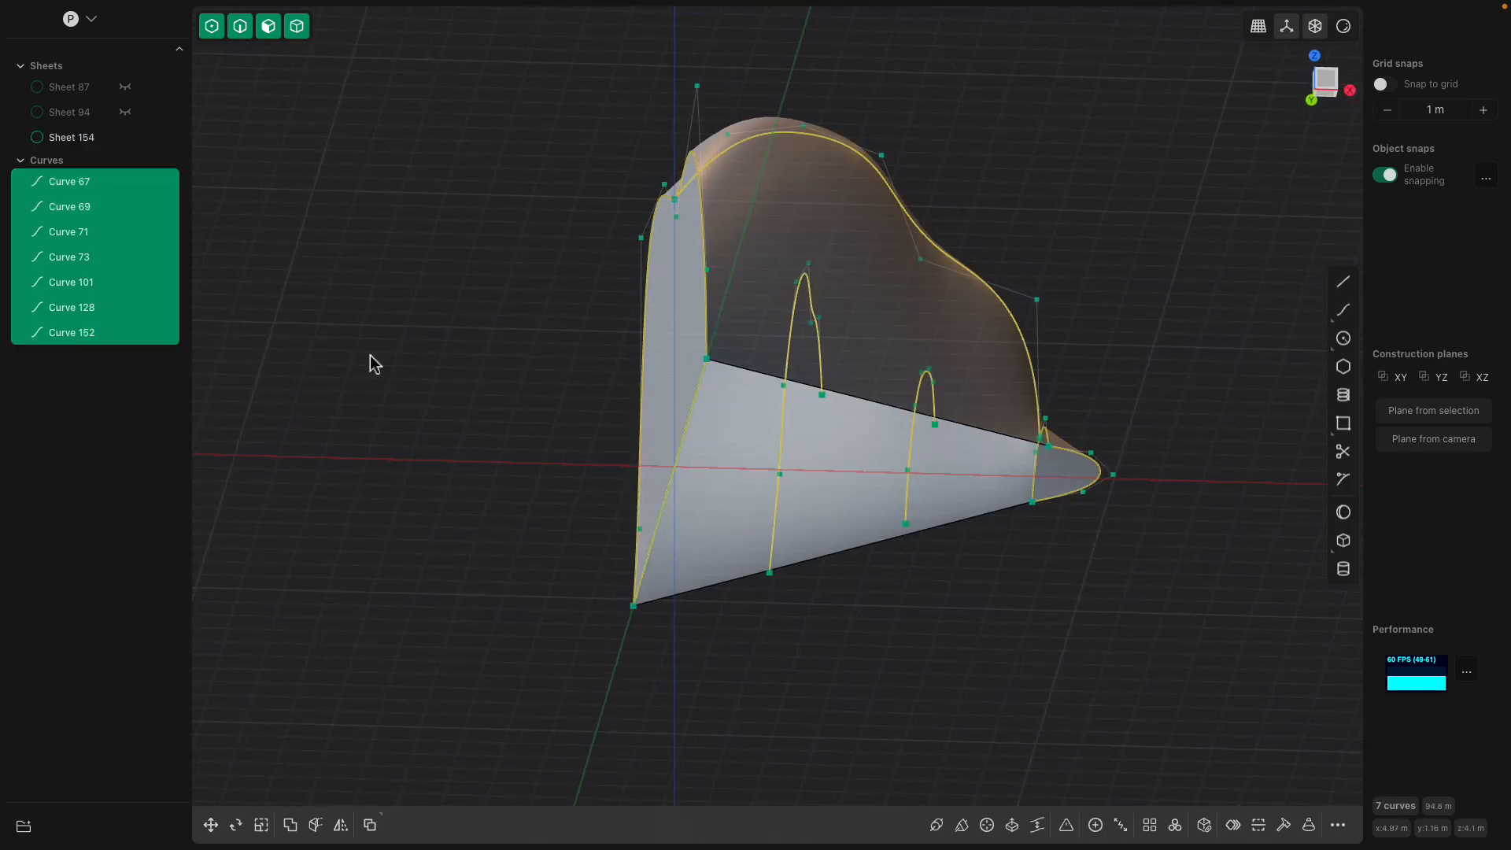
key("h")
middle_click_drag(418, 346, 488, 393)
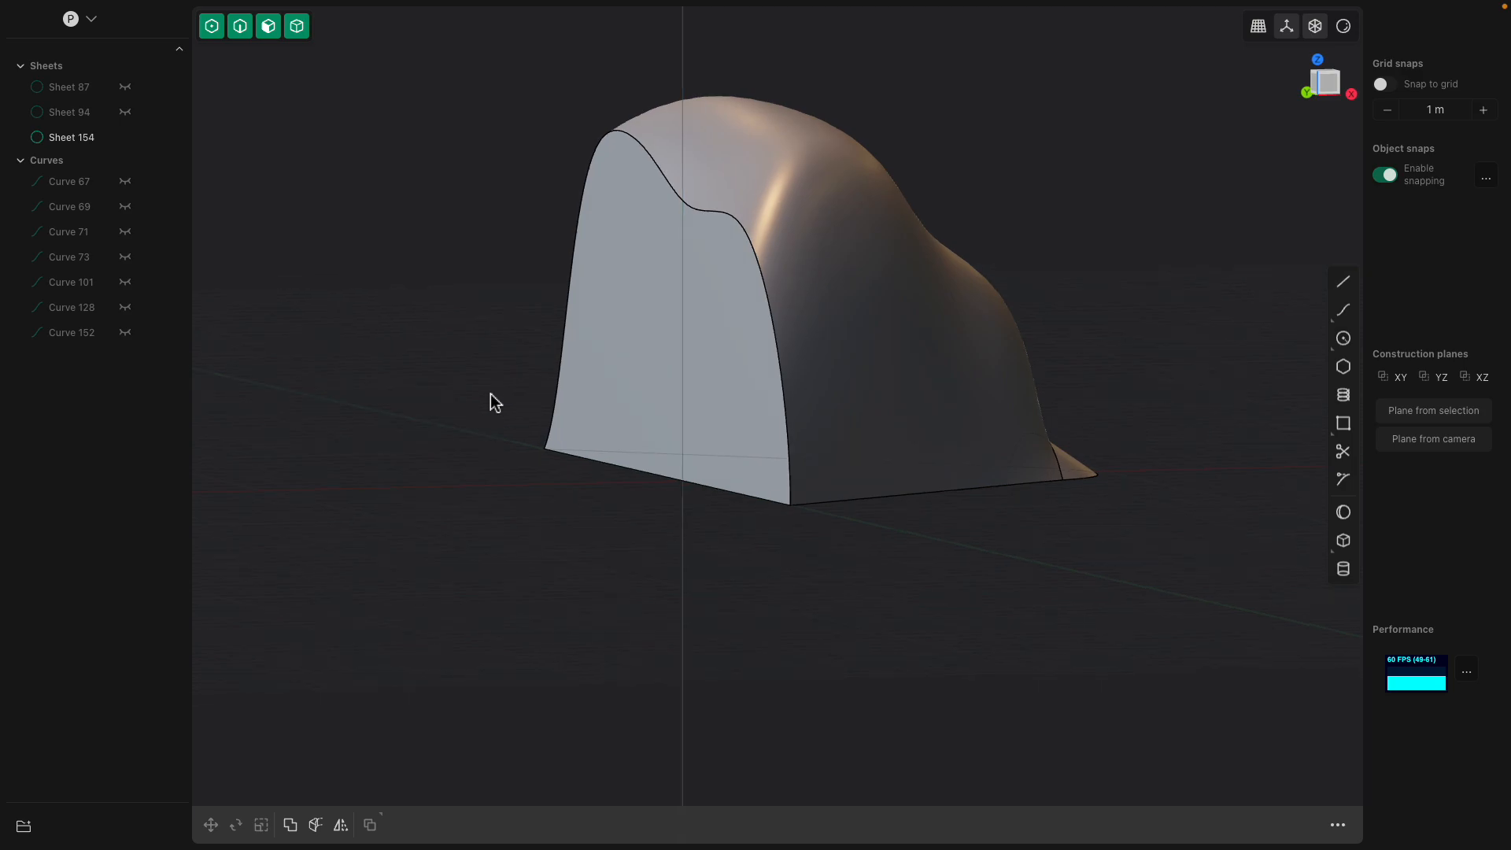
- Turn off control point selection and patch the open bottom along its four boundary edges to form a solid
left_click(212, 26)
middle_click_drag(615, 405, 725, 418)
left_click(733, 421)
left_click(733, 421)
key("shift+e")
middle_click_drag(885, 421, 883, 344)
left_click(781, 314)
left_click(966, 392)
middle_click_drag(968, 399, 983, 409)
middle_click_drag(1063, 521, 913, 441)
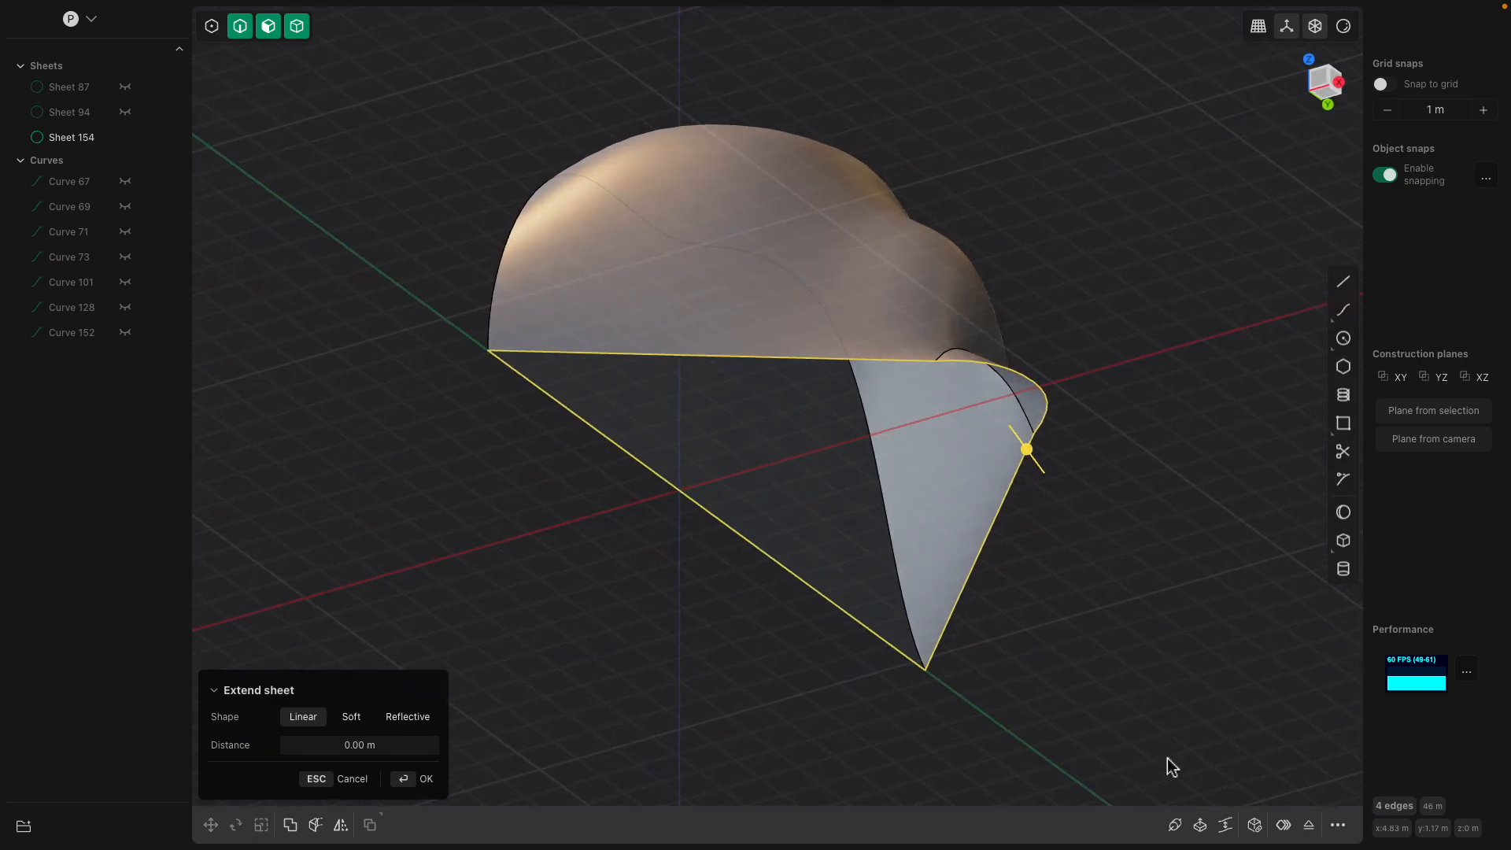
left_click(1255, 825)
middle_click_drag(1090, 480, 688, 427)
key("Return")
left_click(949, 522)
key("b")
scroll(946, 523, "down", 1)
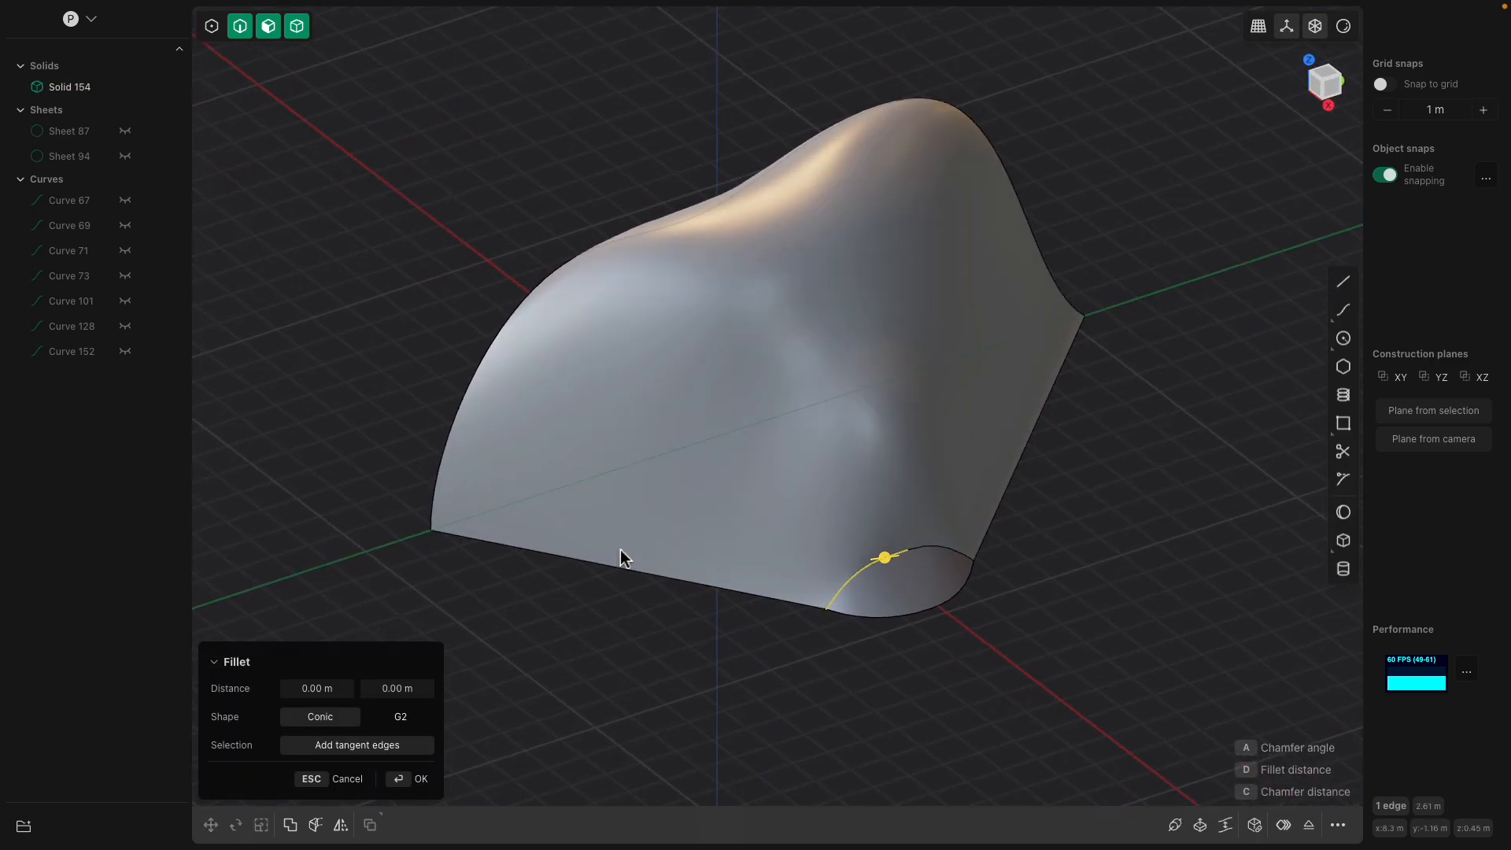
key("Escape")
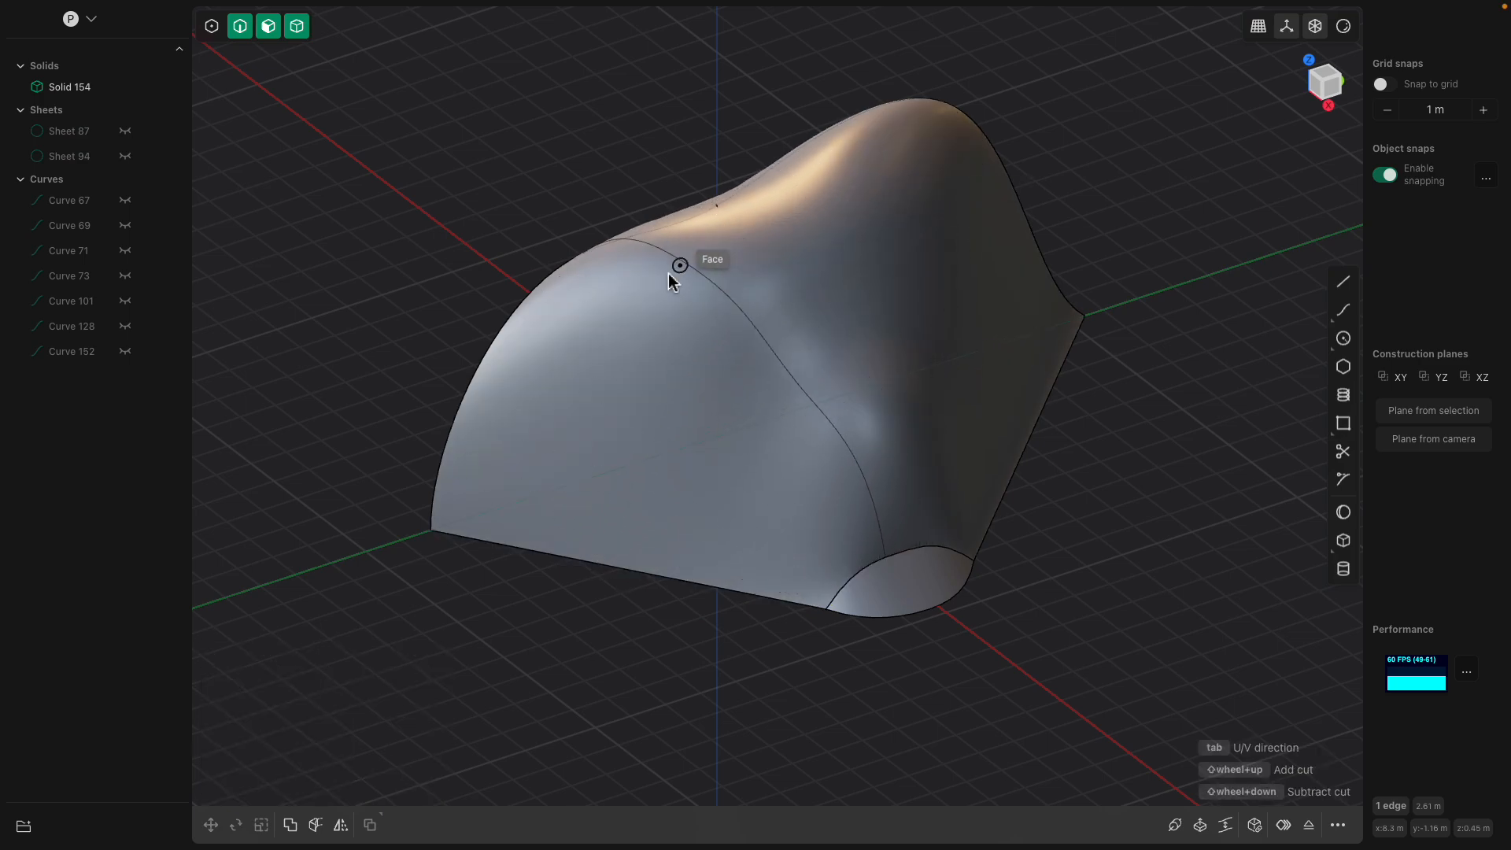
- Split the main curved shell with four lengthwise isoparametric cuts running from the largest arch to the smallest arch
left_click(624, 313)
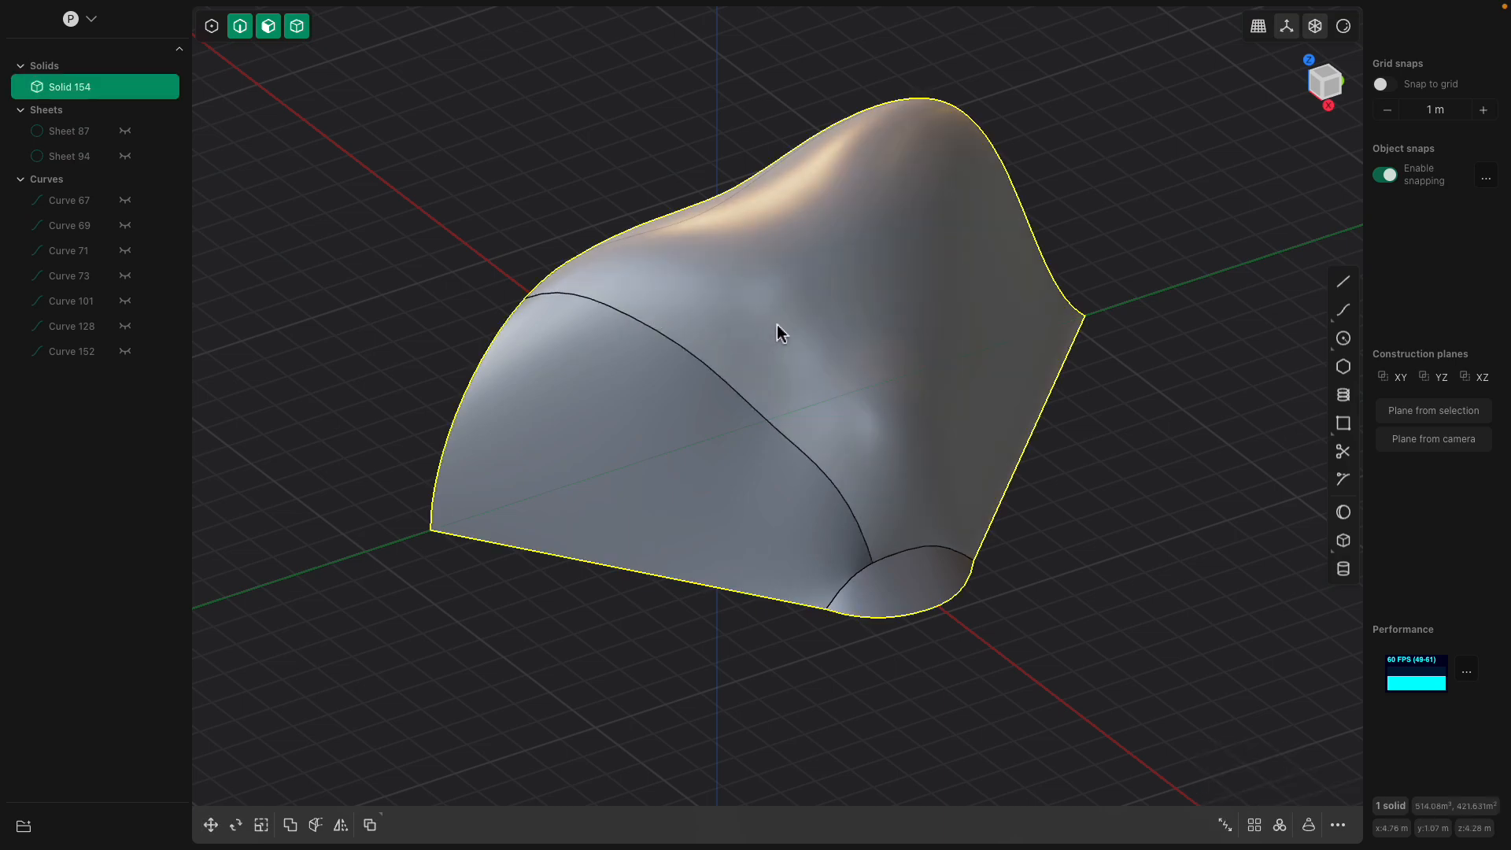
key("shift+r")
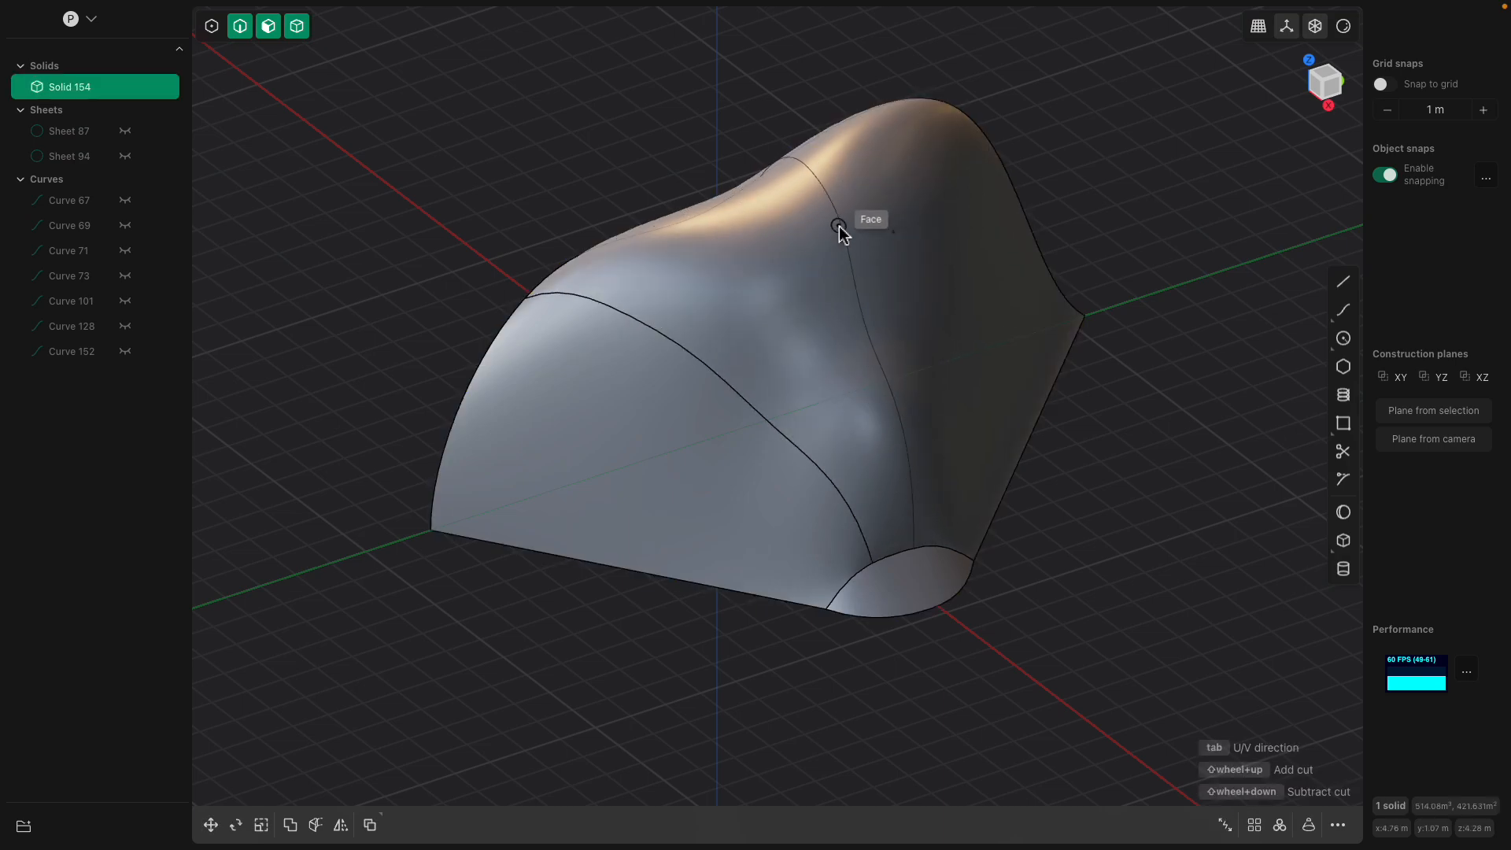
left_click(832, 236)
key("shift+r")
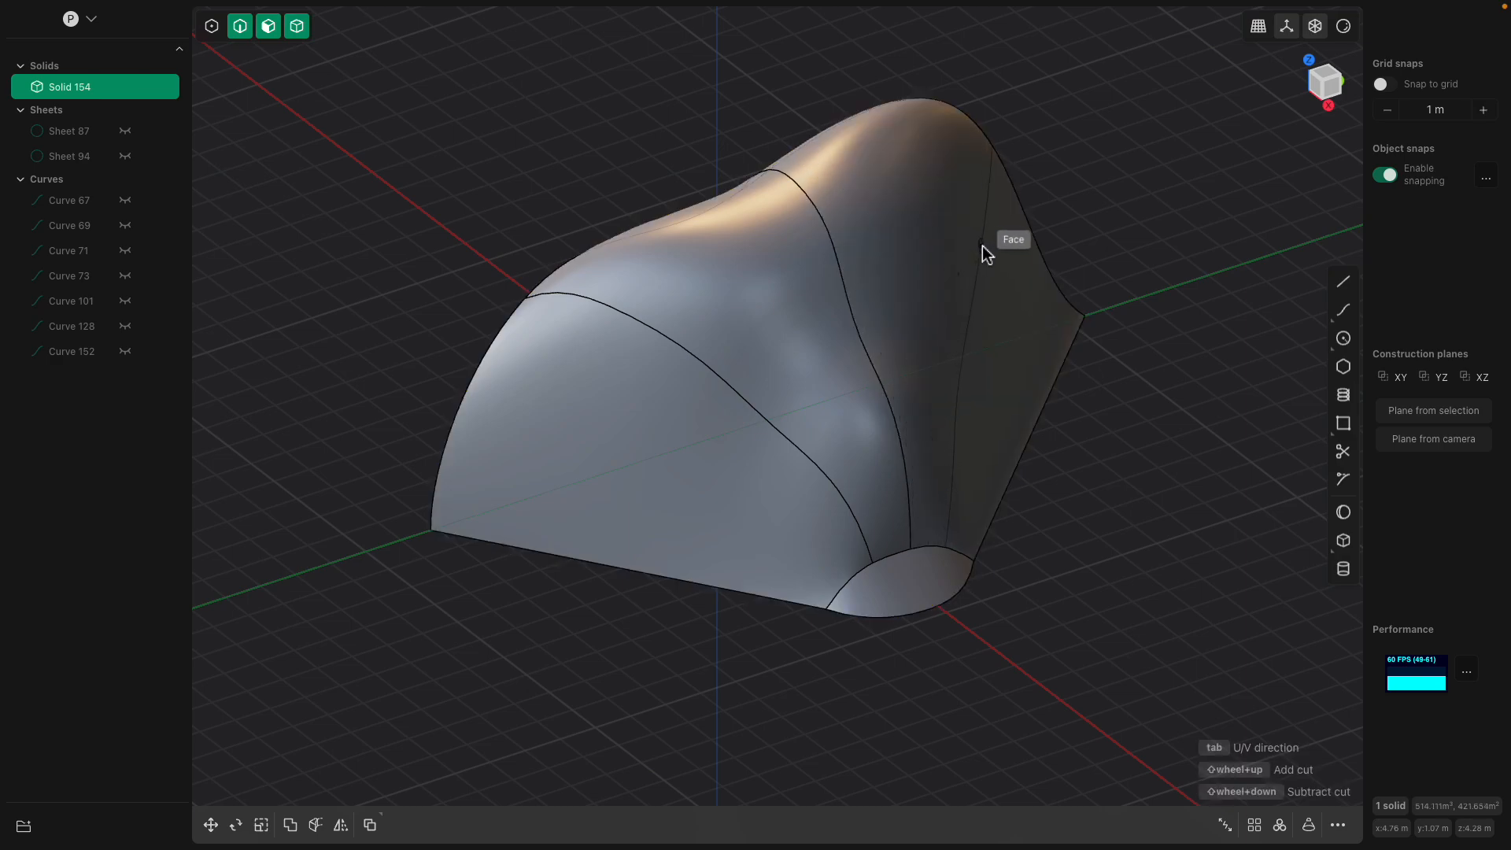
left_click(983, 251)
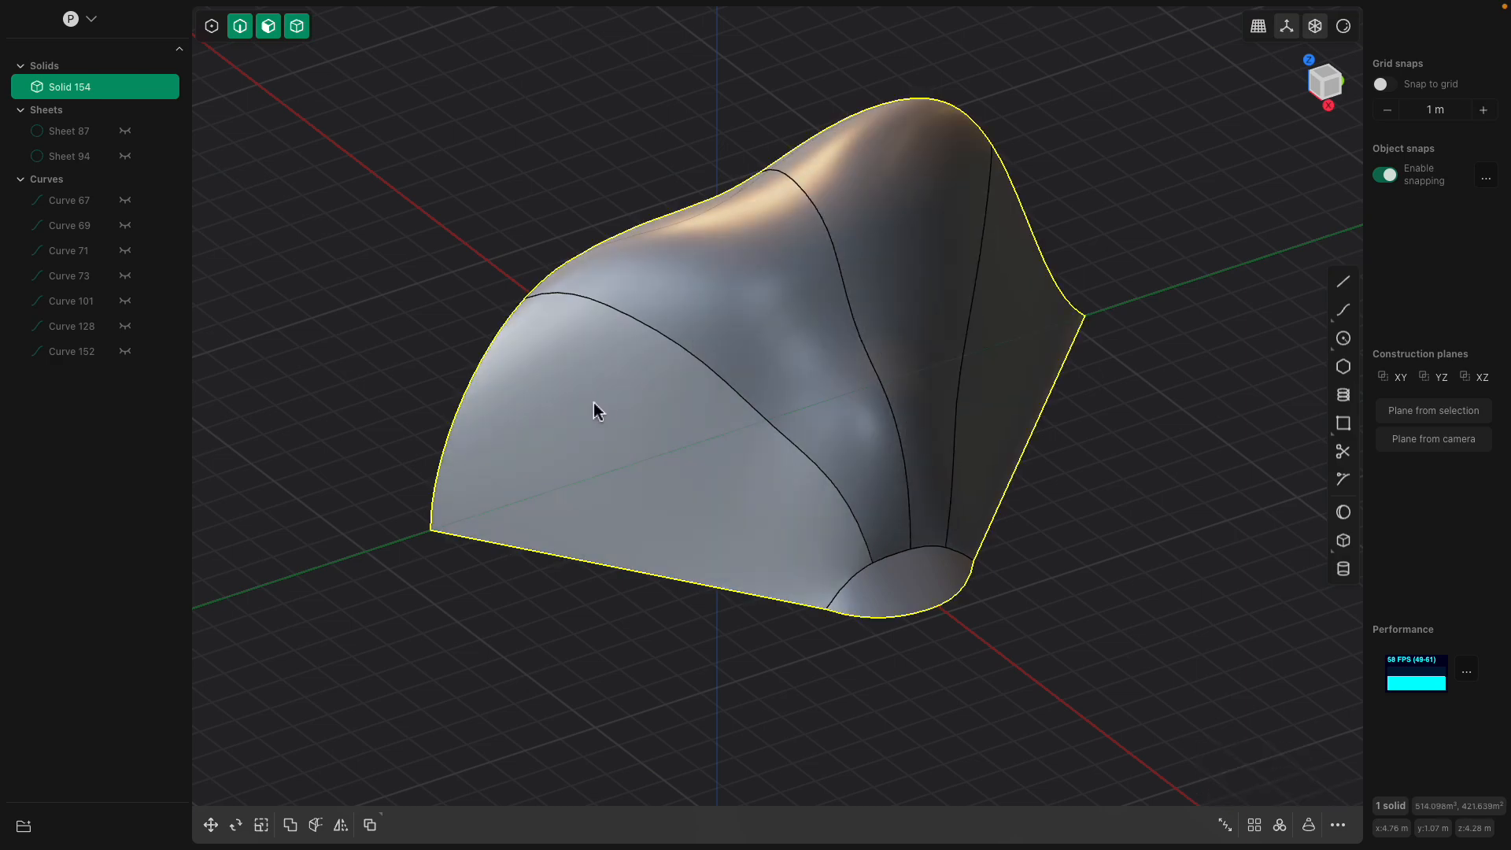
key("shift+r")
left_click(494, 429)
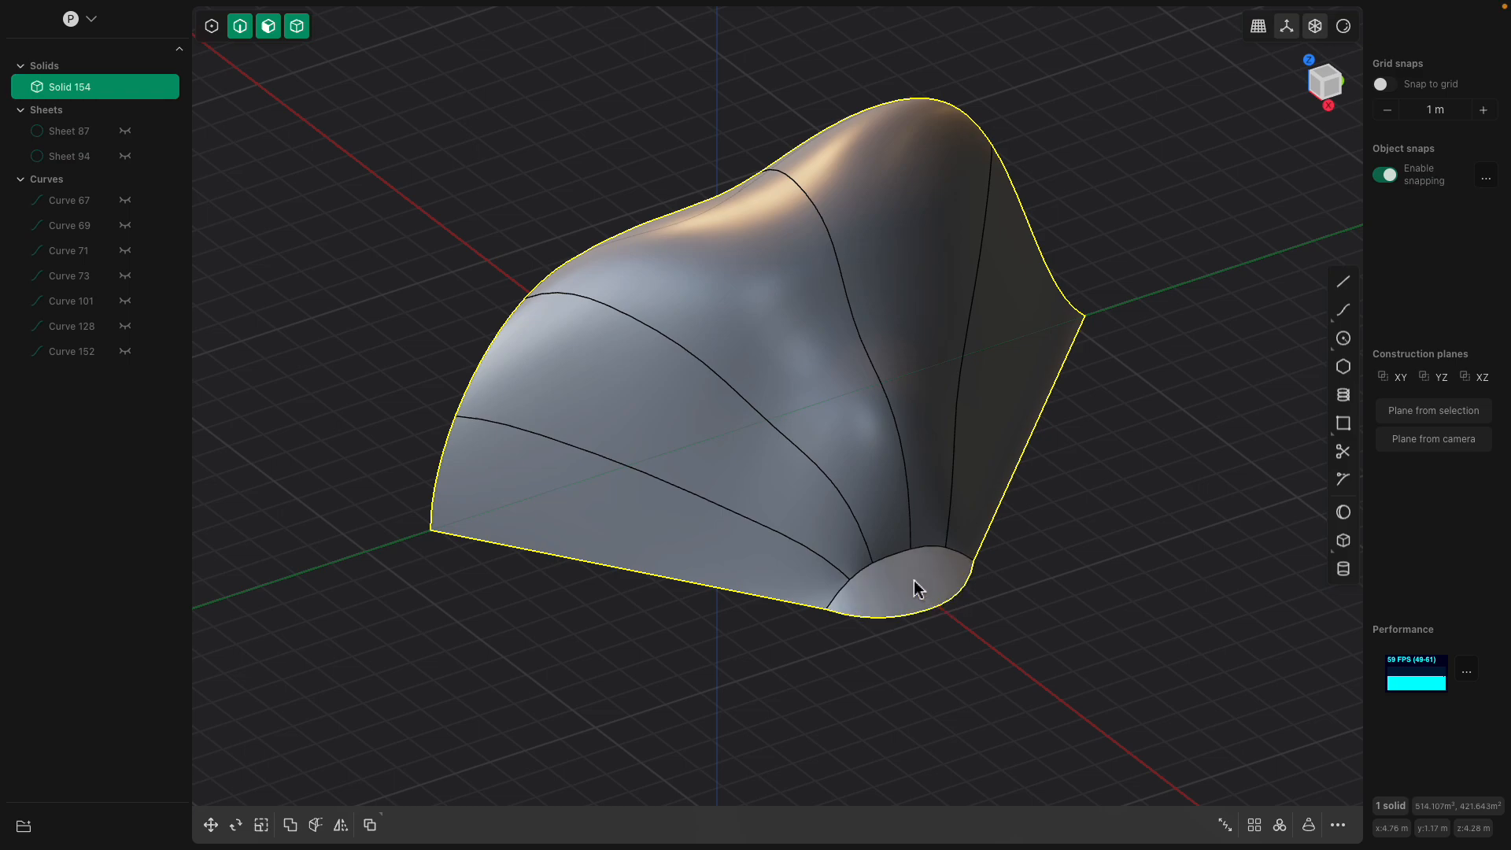
- Add one isoparametric cut through the centre of the small end cap face
key("shift+r")
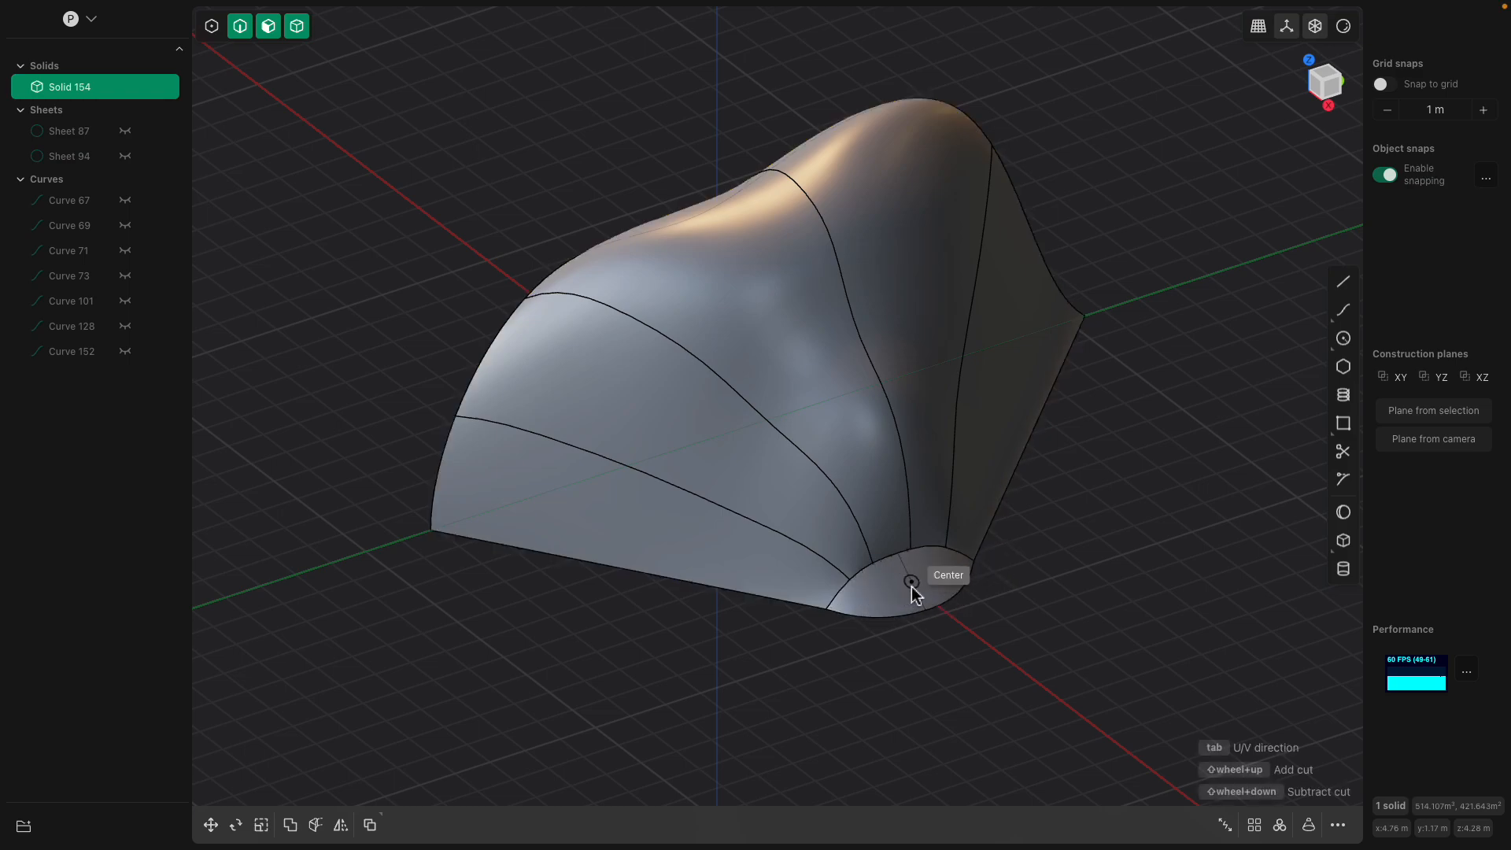
left_click(911, 582)
middle_click_drag(1005, 606, 1027, 584)
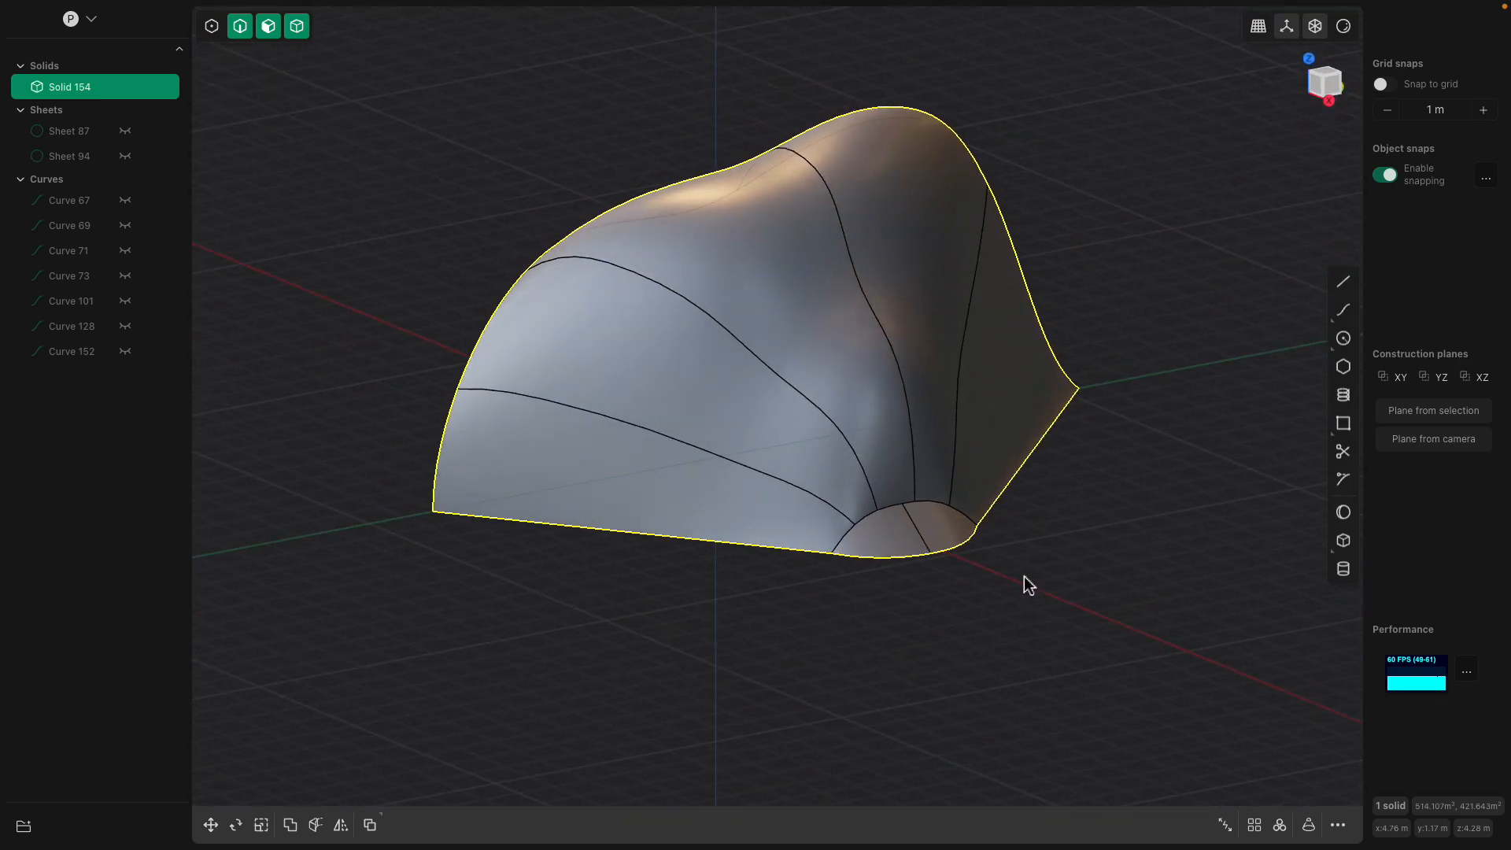
middle_click_drag(894, 551, 1096, 286)
middle_click_drag(872, 361, 734, 330)
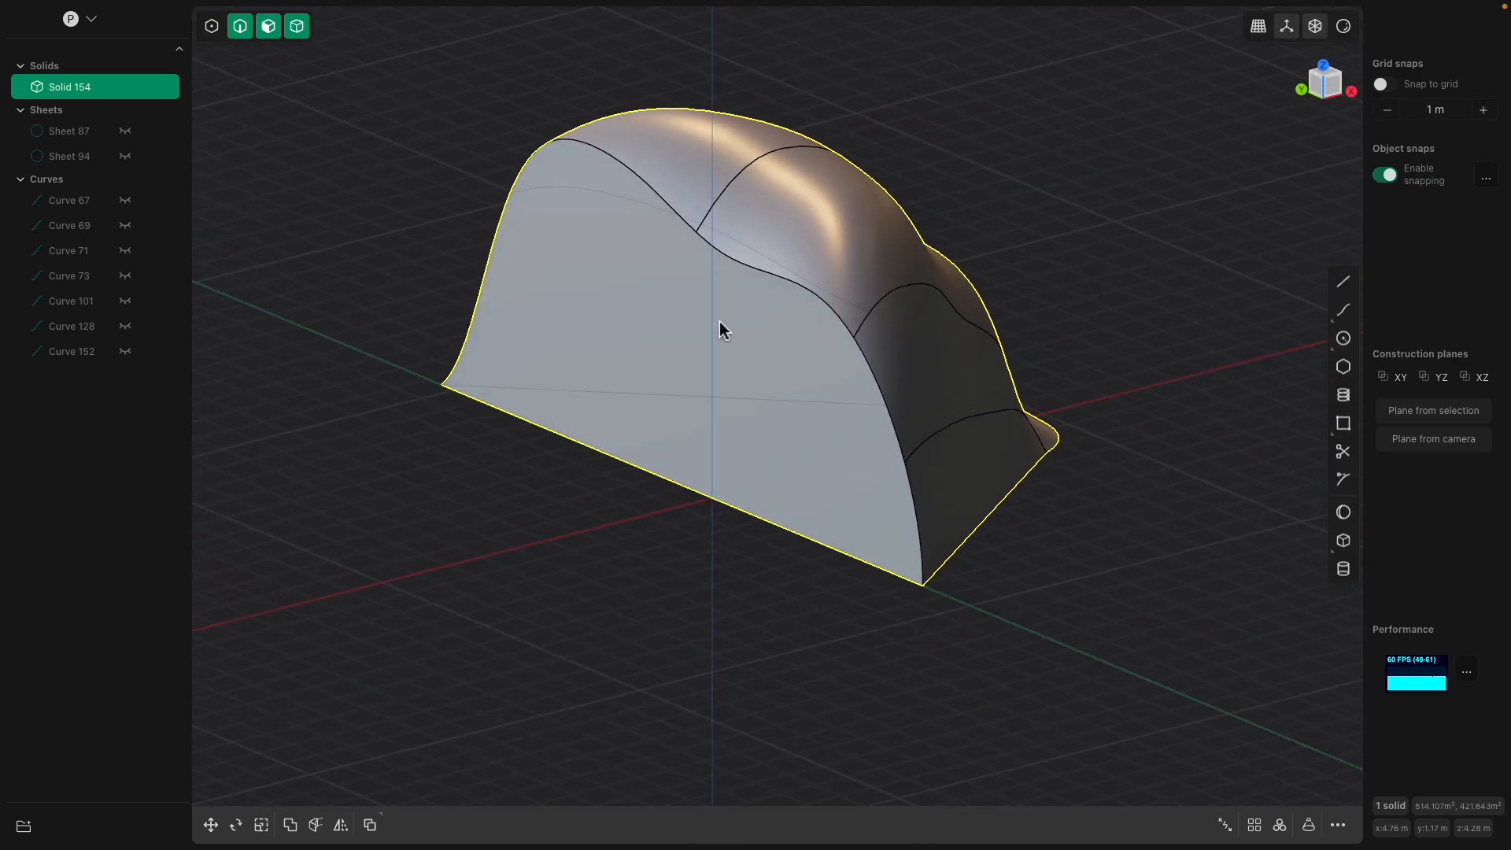
key("ctrl+r")
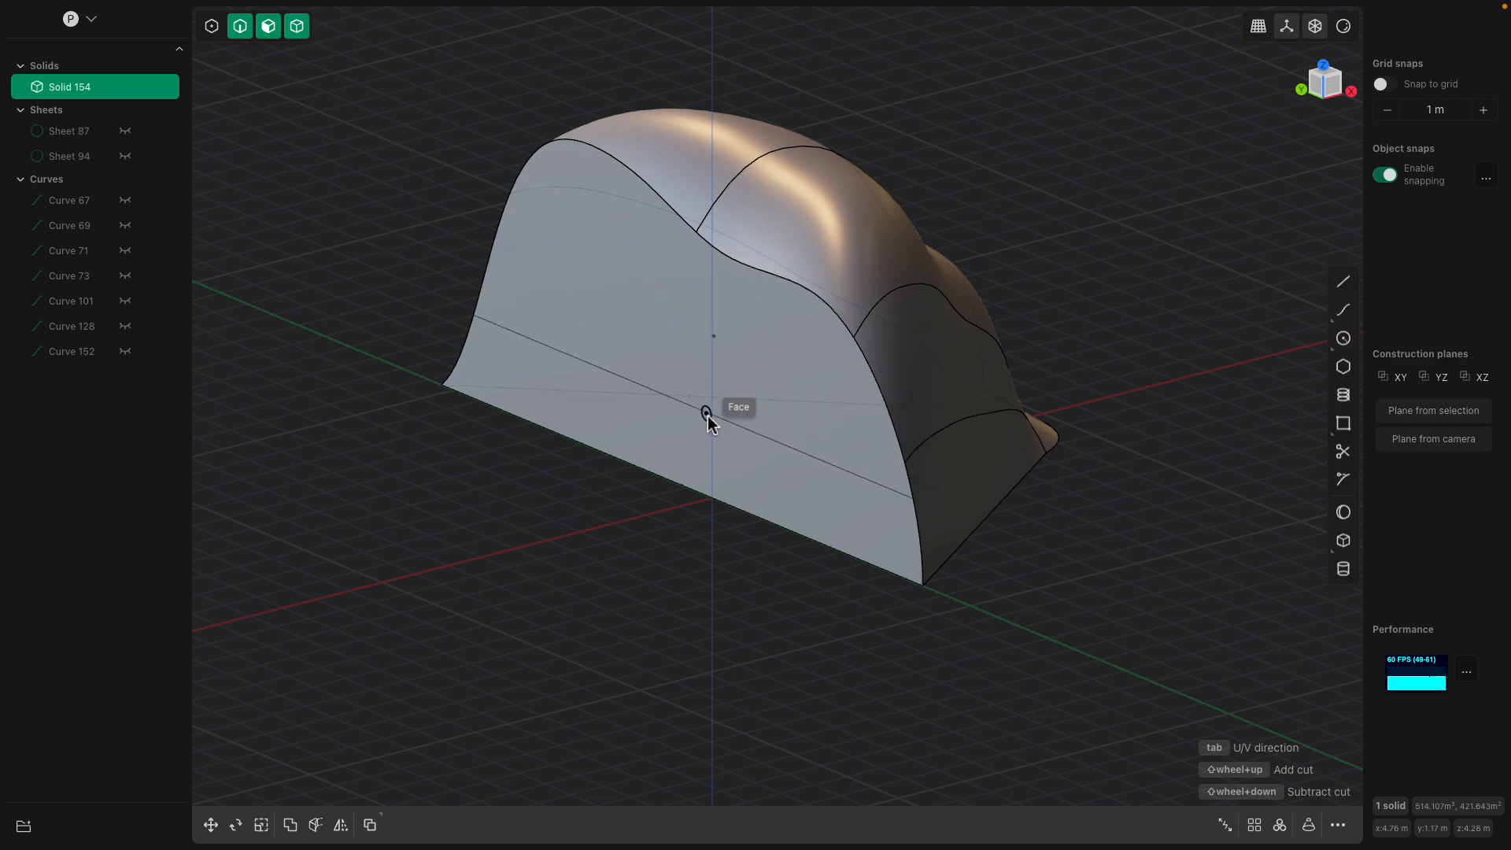
key("Escape")
mouse_move(664, 484)
middle_mouse_down()
mouse_move(580, 469)
mouse_move(573, 453)
mouse_move(648, 475)
middle_mouse_up()
left_click(580, 469)
left_click(649, 475)
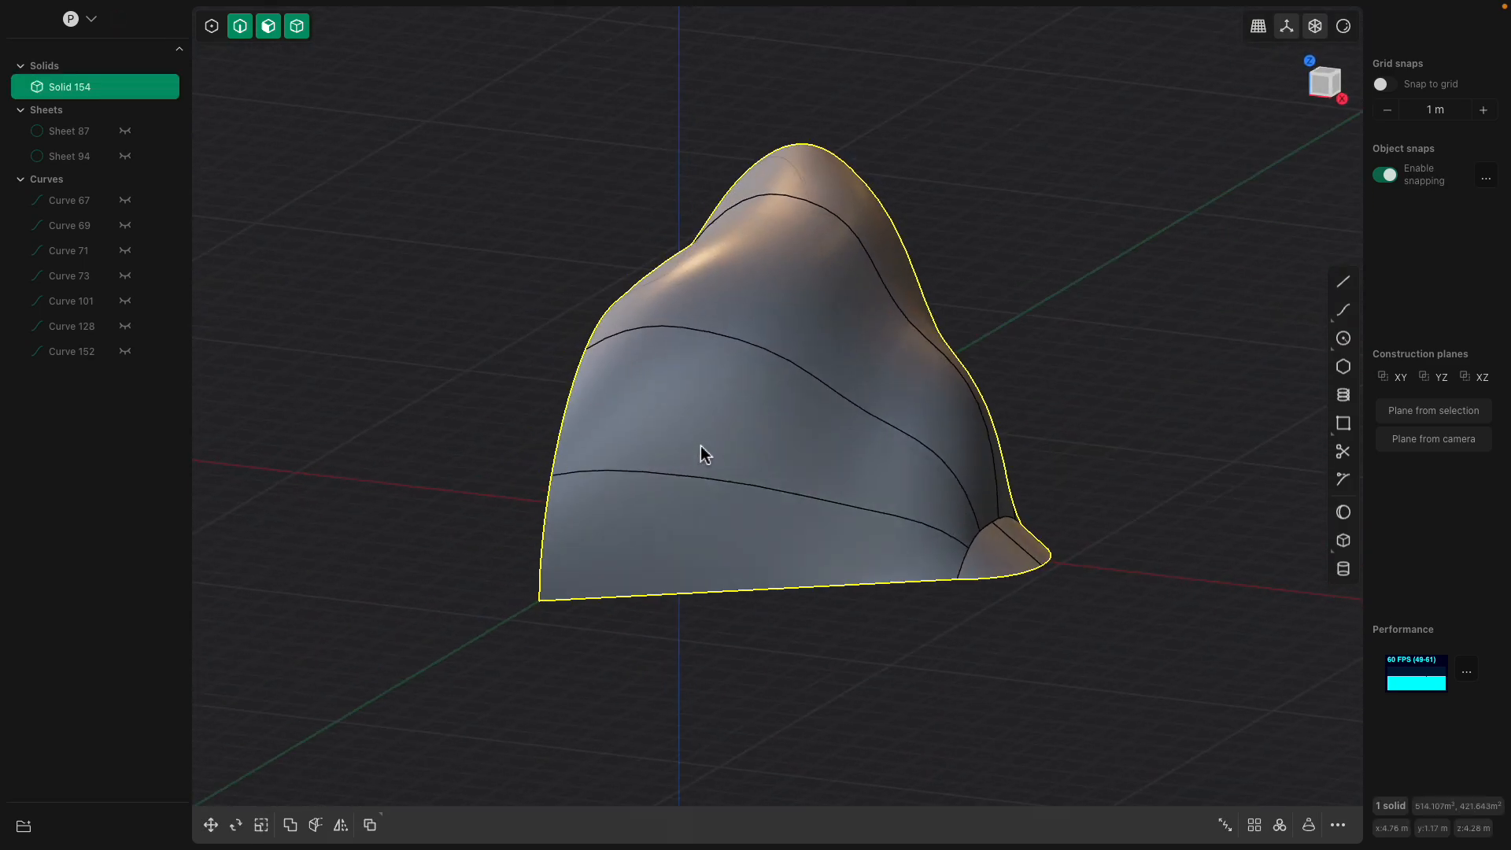
- Mirror the solid along X across its flat end face, keeping the two halves as separate solids
middle_click_drag(776, 261, 886, 334)
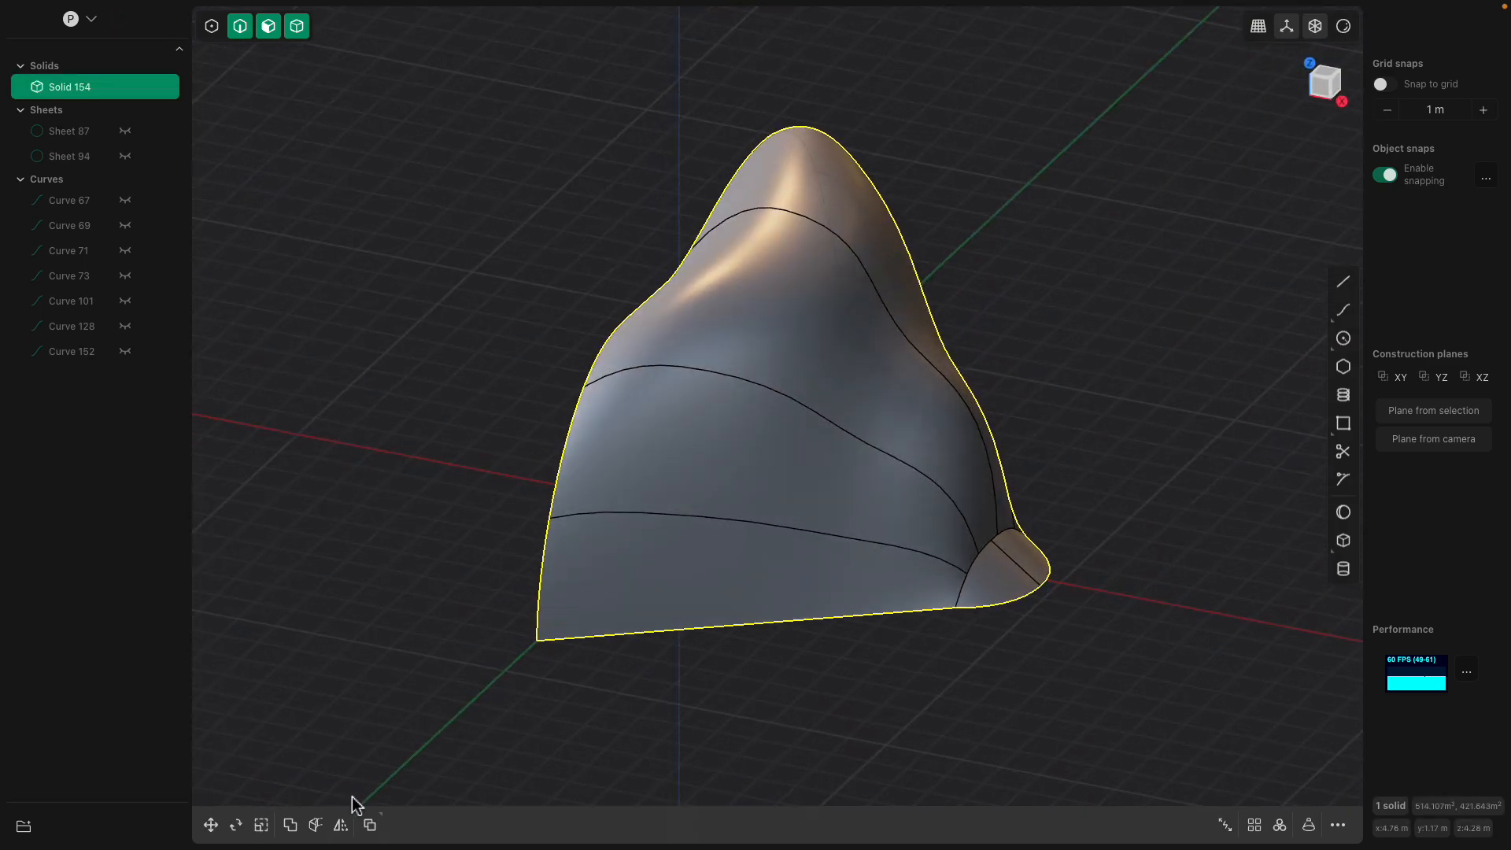
left_click(341, 823)
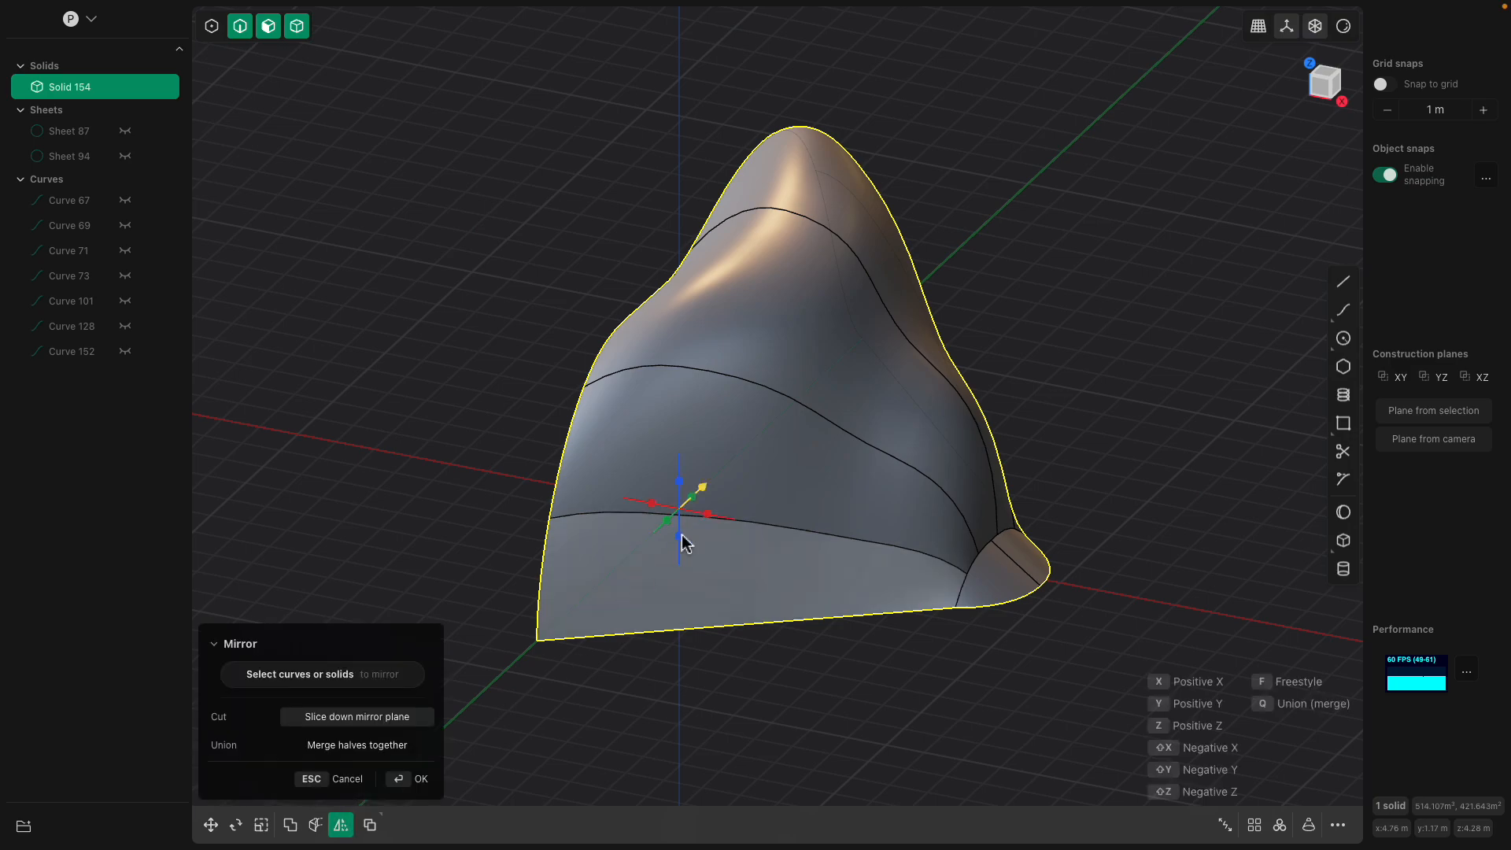
key("Return")
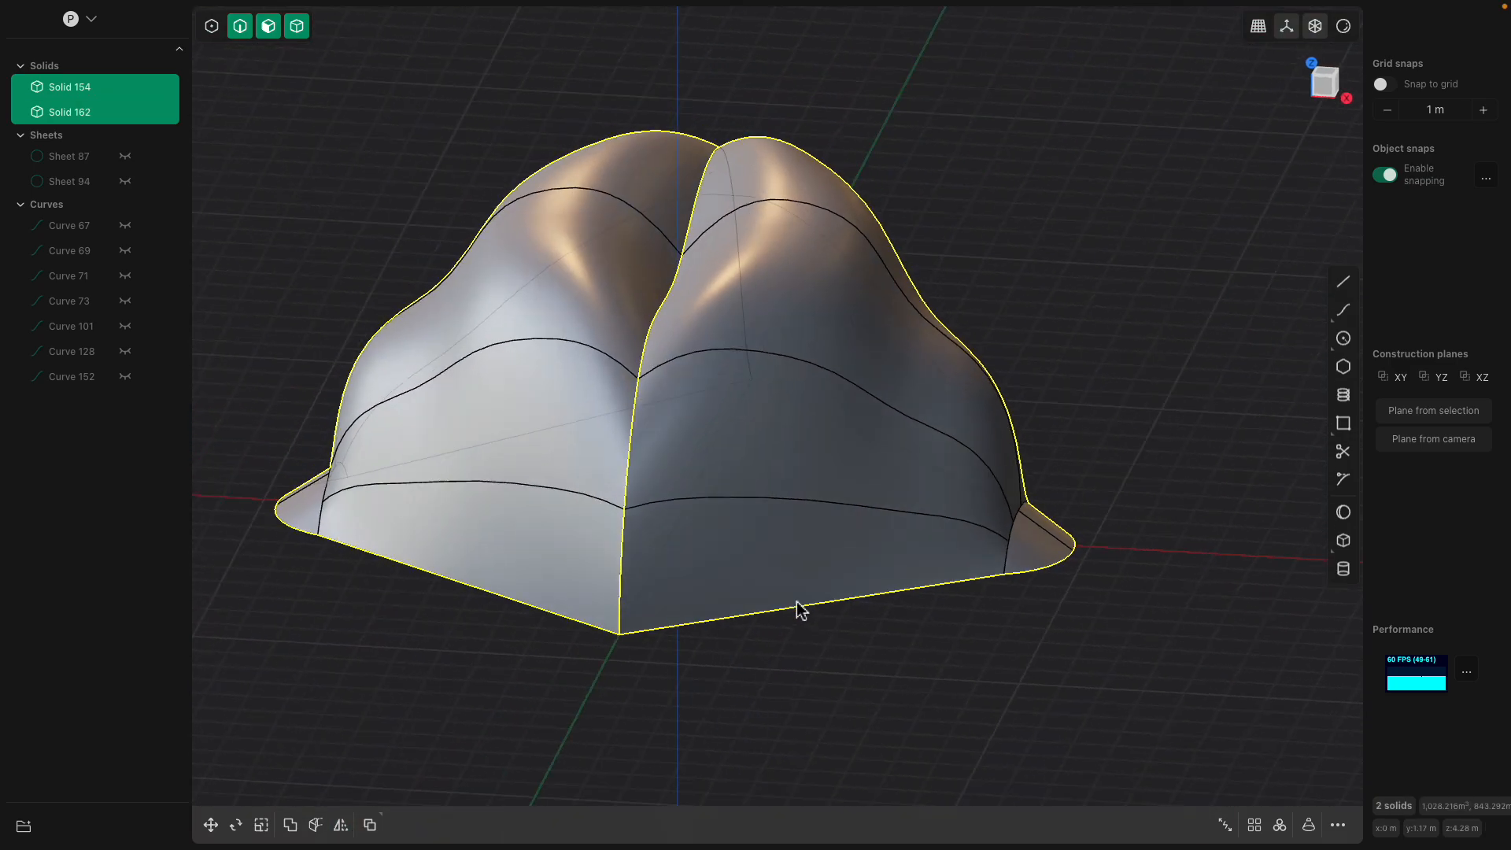
middle_click_drag(741, 563, 751, 625)
- Select the original and mirrored solids and merge them into one solid with a Boolean union
left_click(609, 472)
left_click(705, 463, "shift")
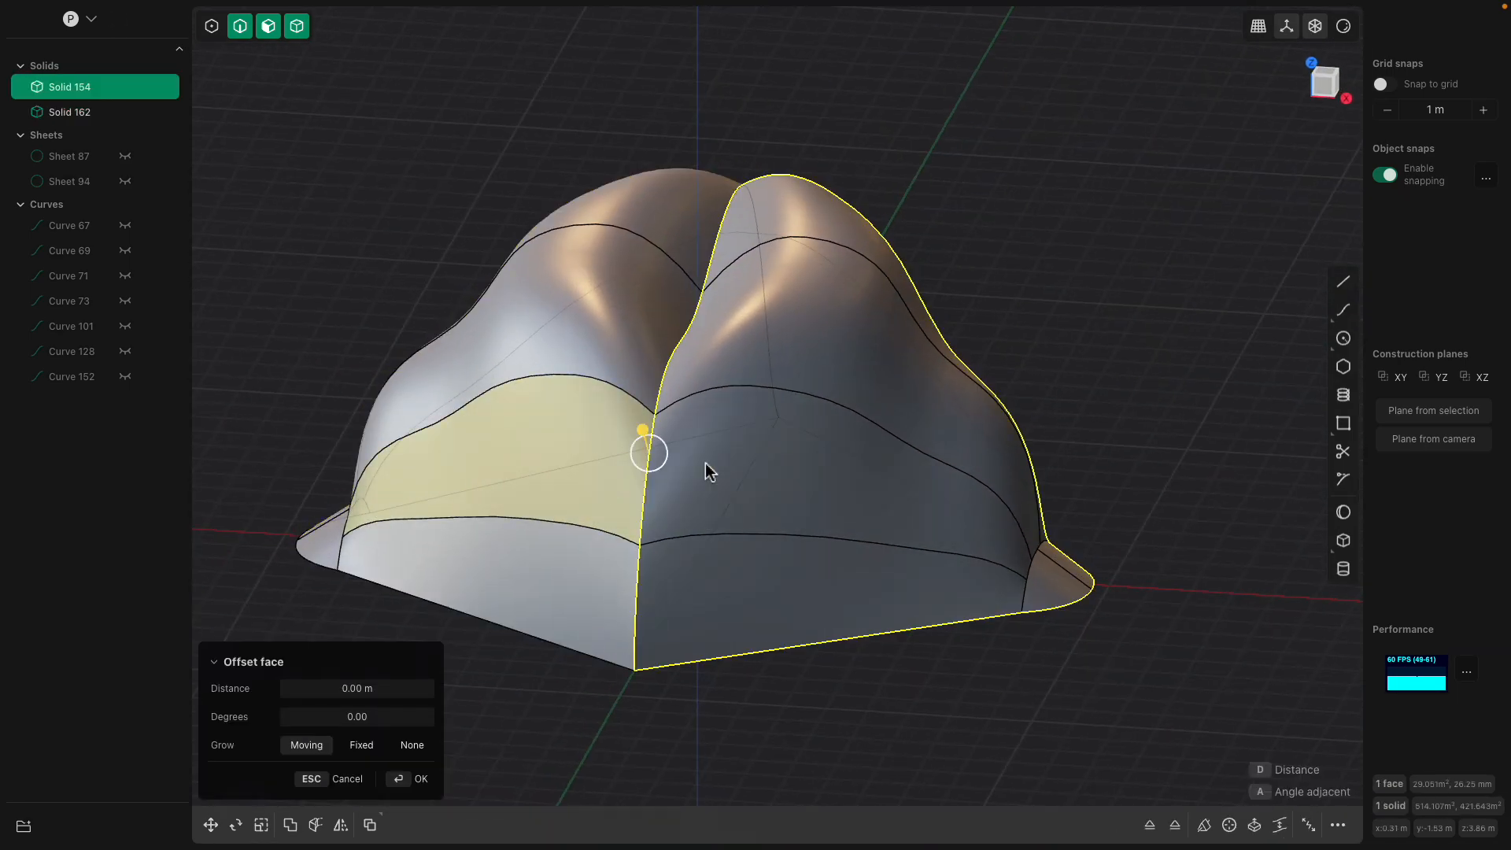
left_click(712, 460)
left_click(99, 111)
left_click(79, 86, "shift")
middle_click_drag(456, 244, 664, 355)
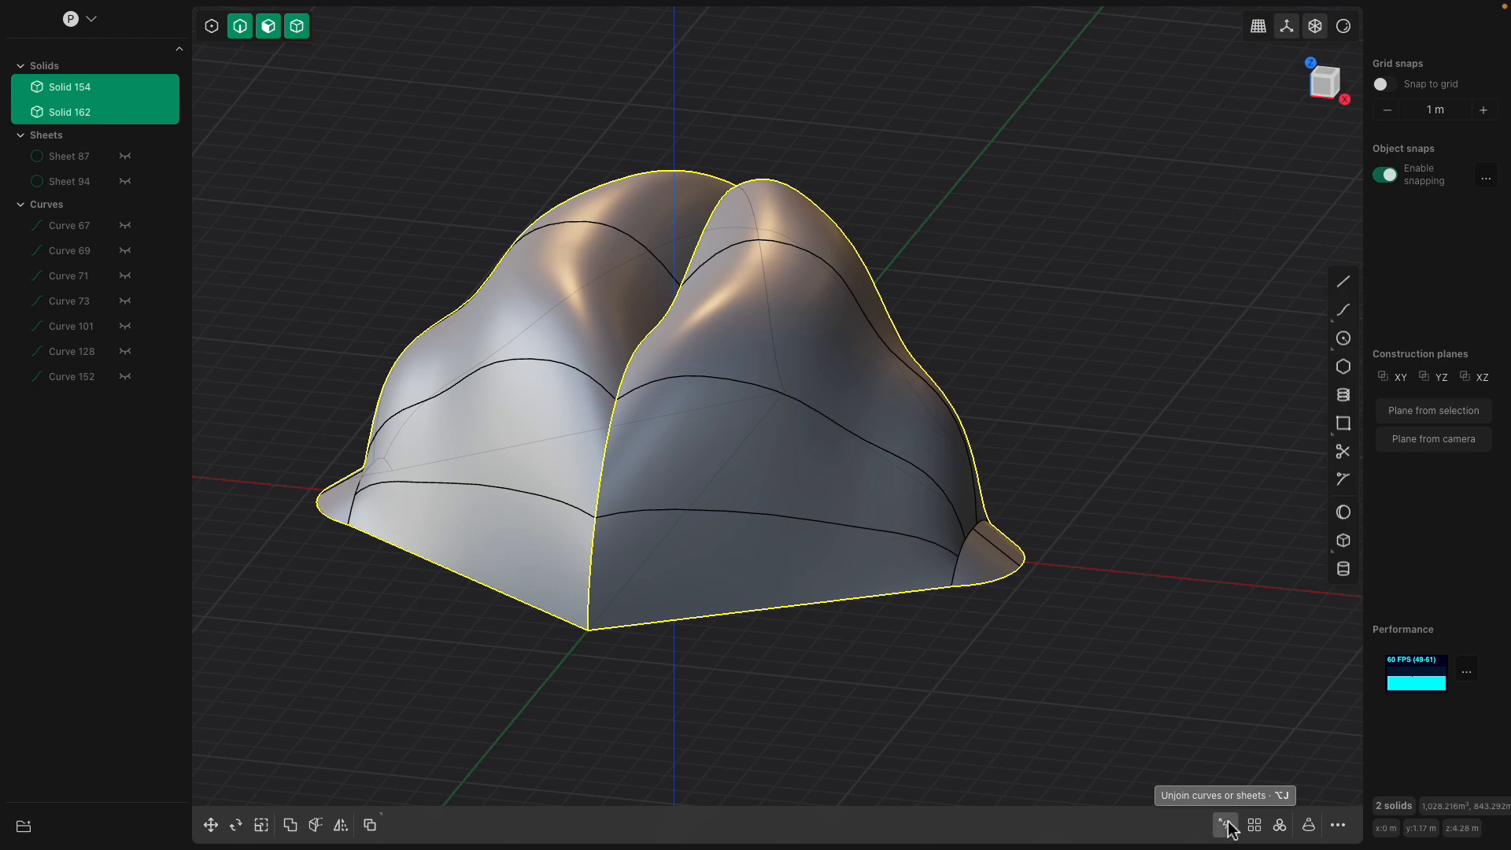
middle_click_drag(896, 627, 896, 631)
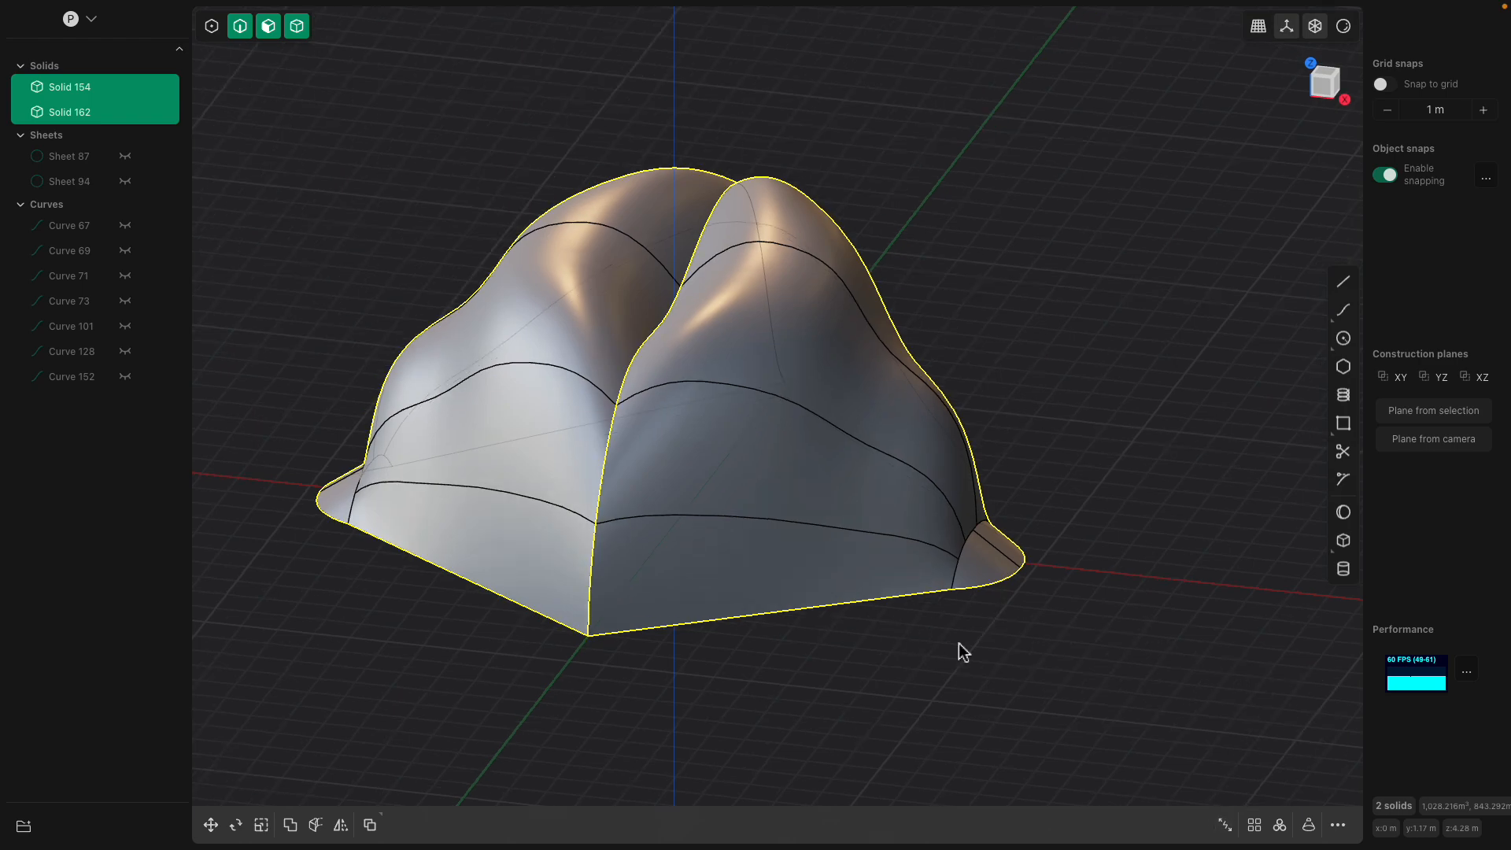
key("q")
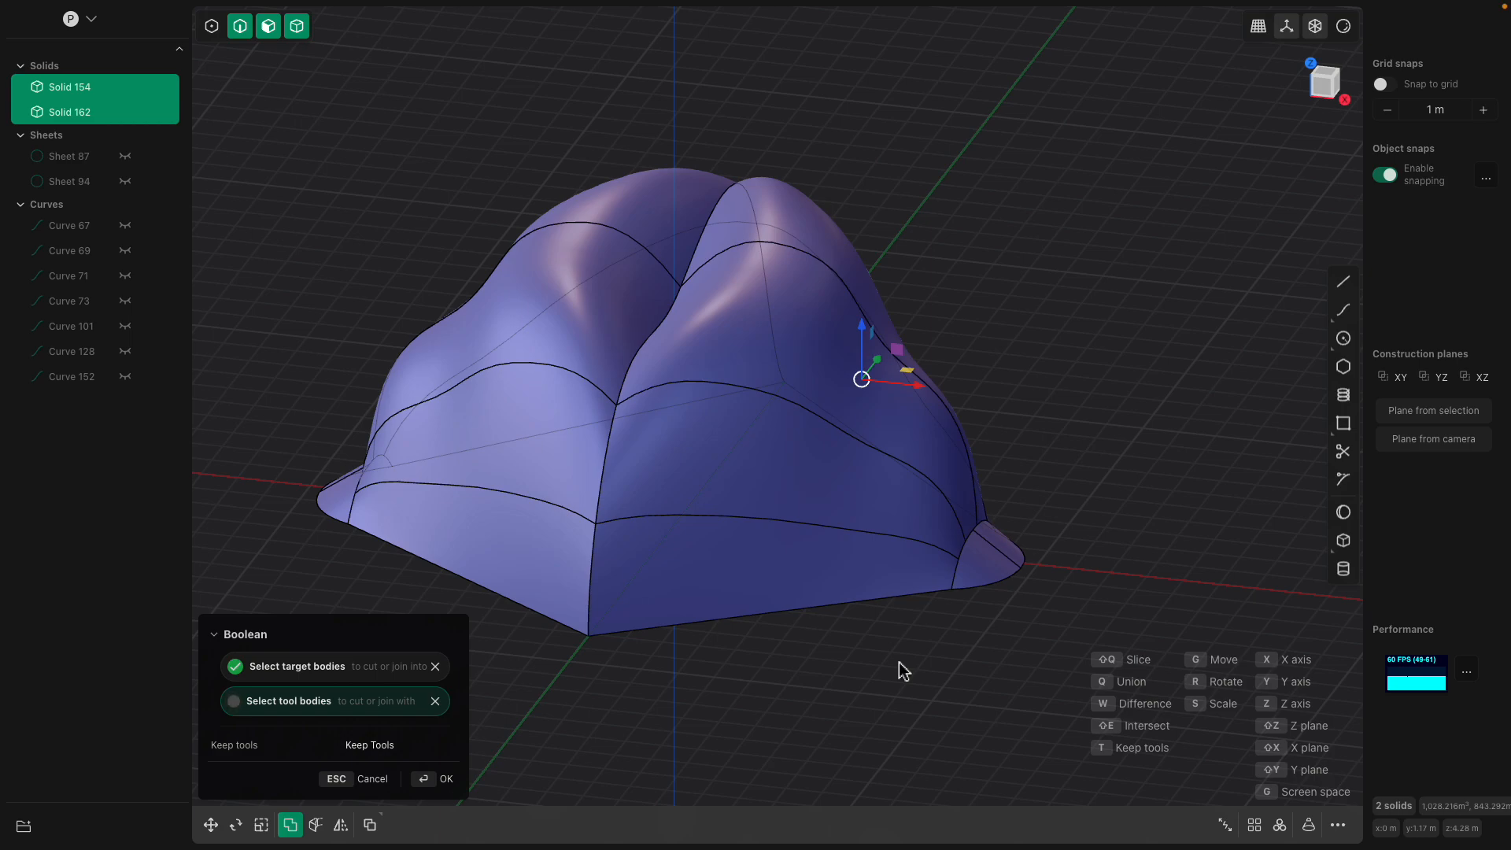
key("Return")
middle_click_drag(702, 365, 661, 338)
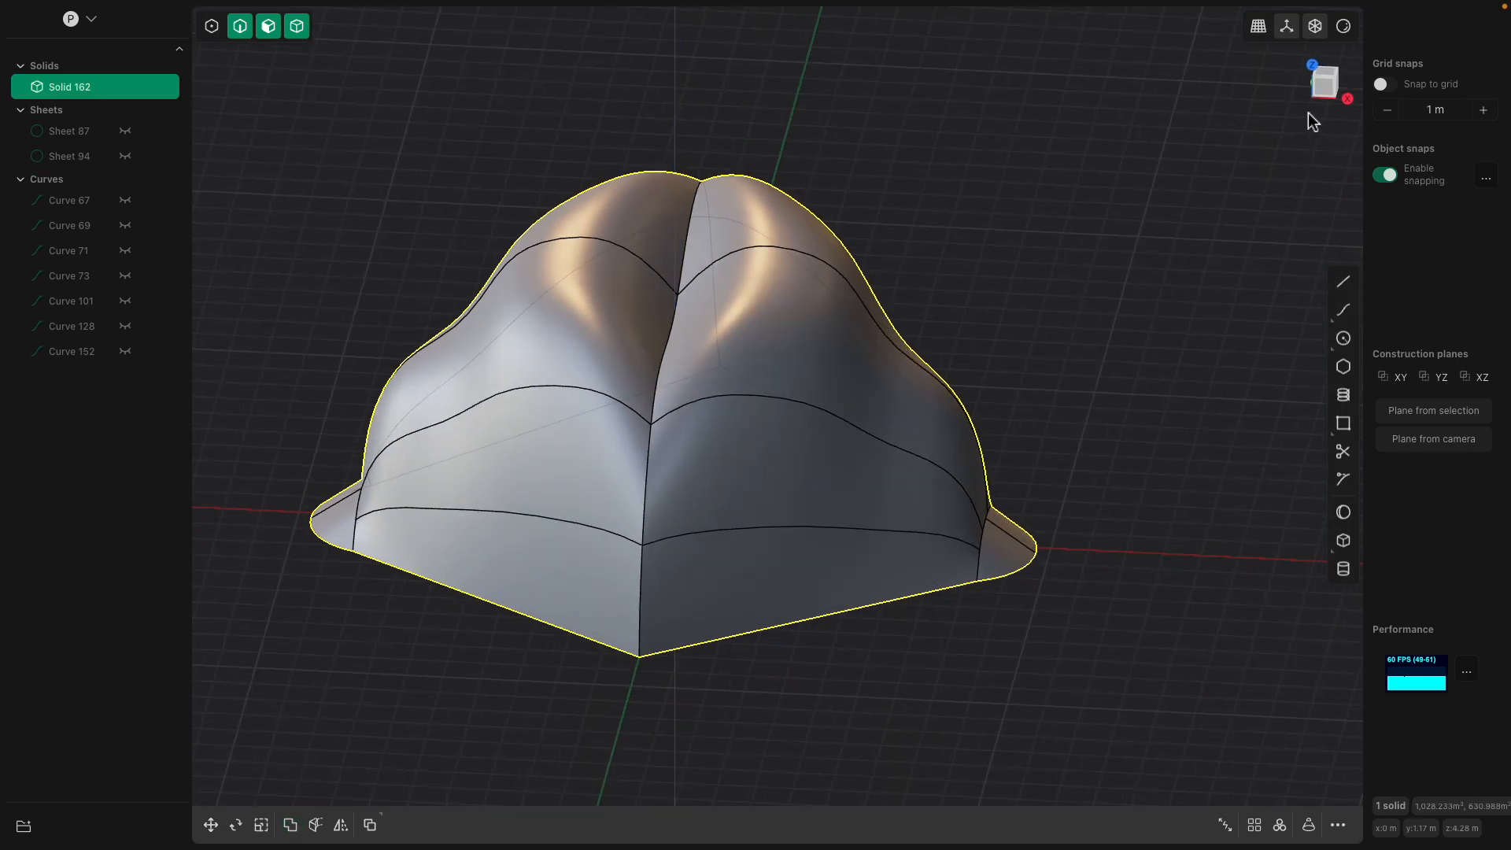
- Try to chamfer the chain of five edges along the central ridge by about 13.17 m
middle_click_drag(860, 265, 848, 295)
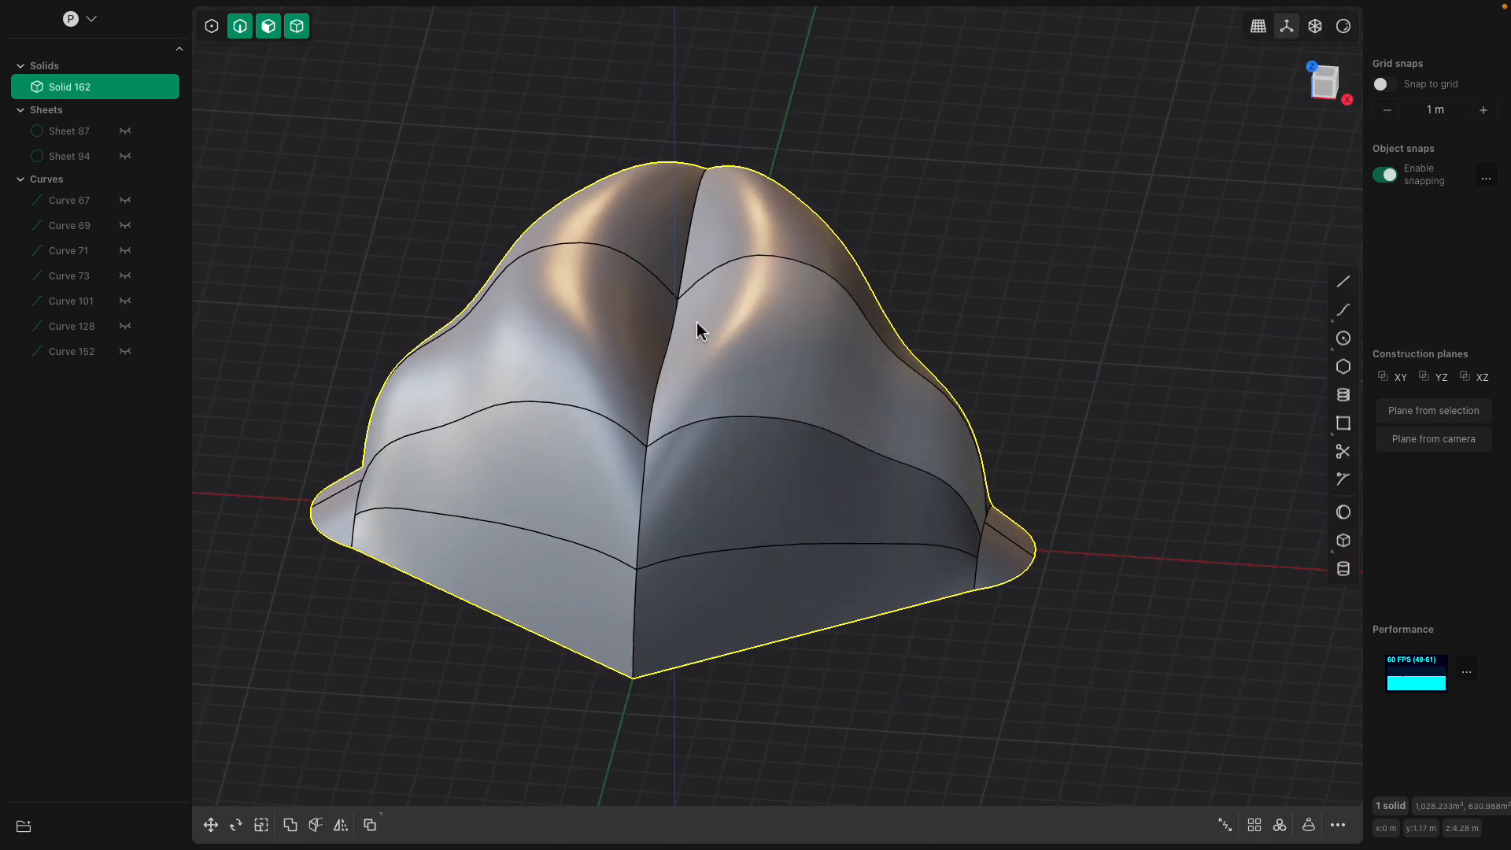
left_click(675, 319)
key("b")
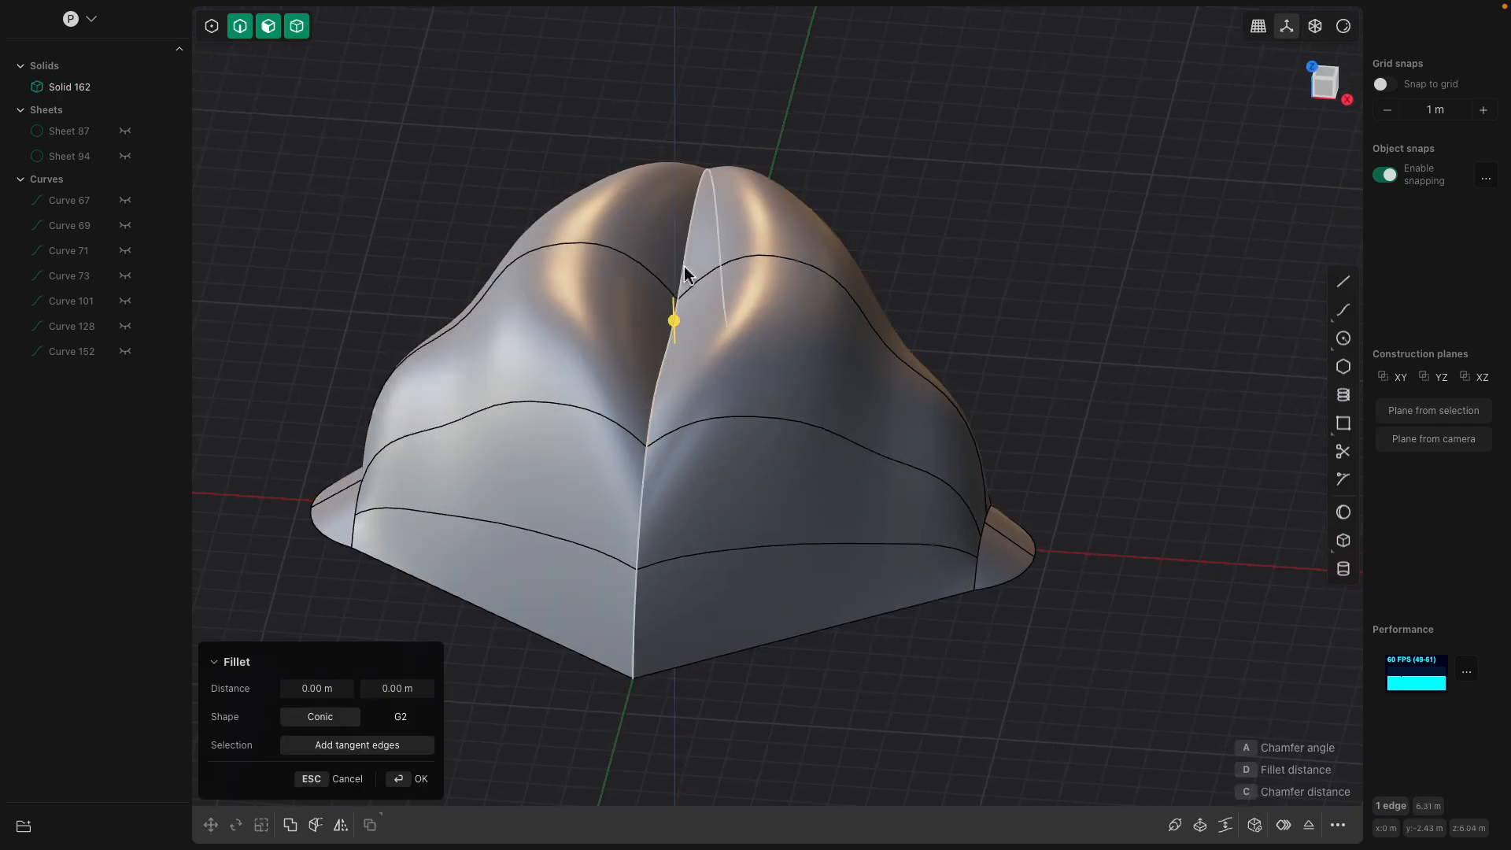
middle_click_drag(725, 303, 738, 298)
left_click_drag(655, 560, 623, 568)
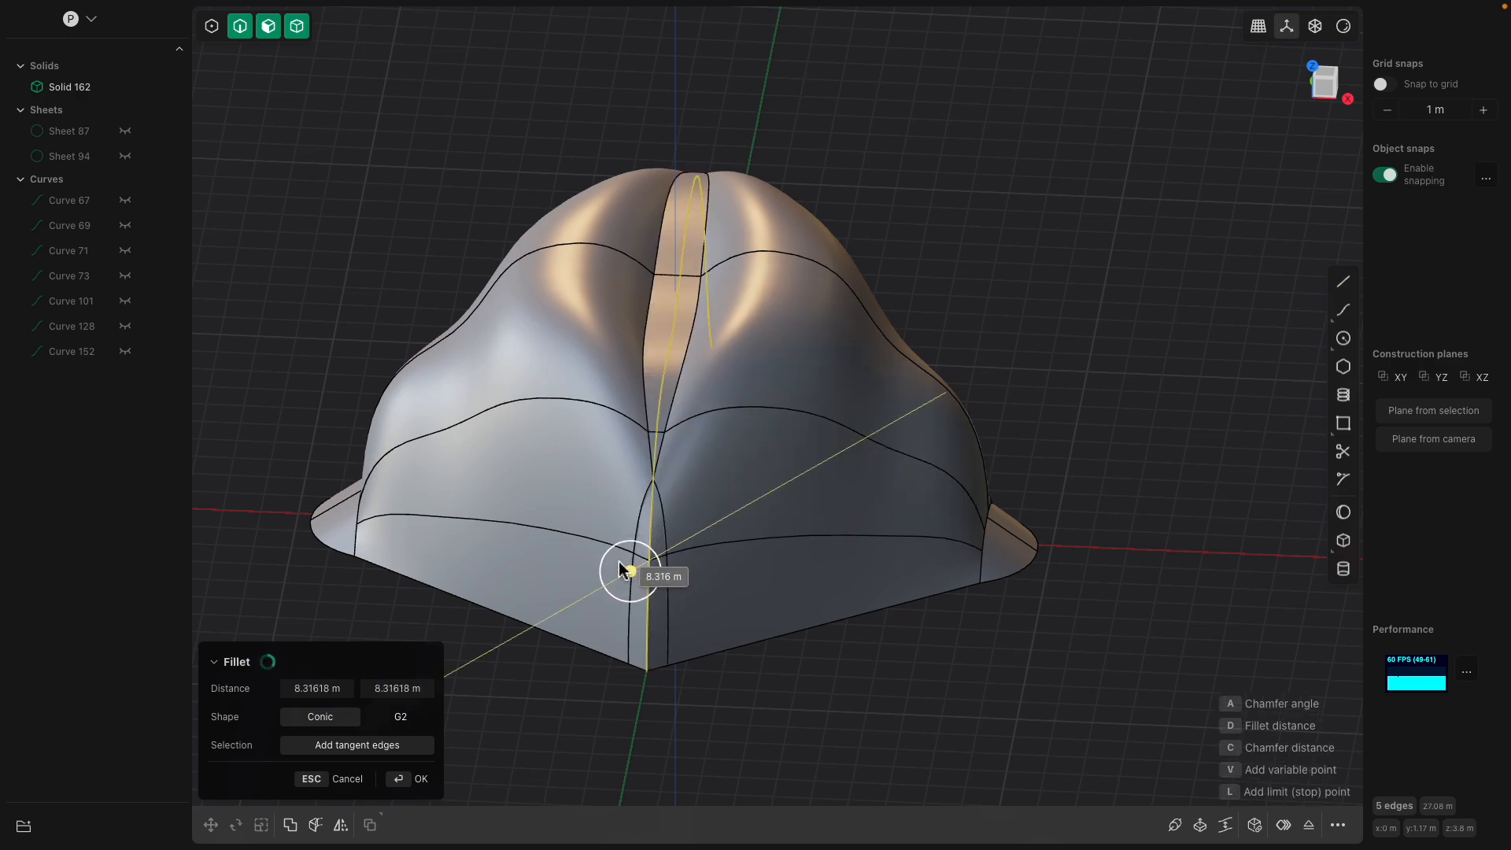
scroll(692, 527, "up", 6)
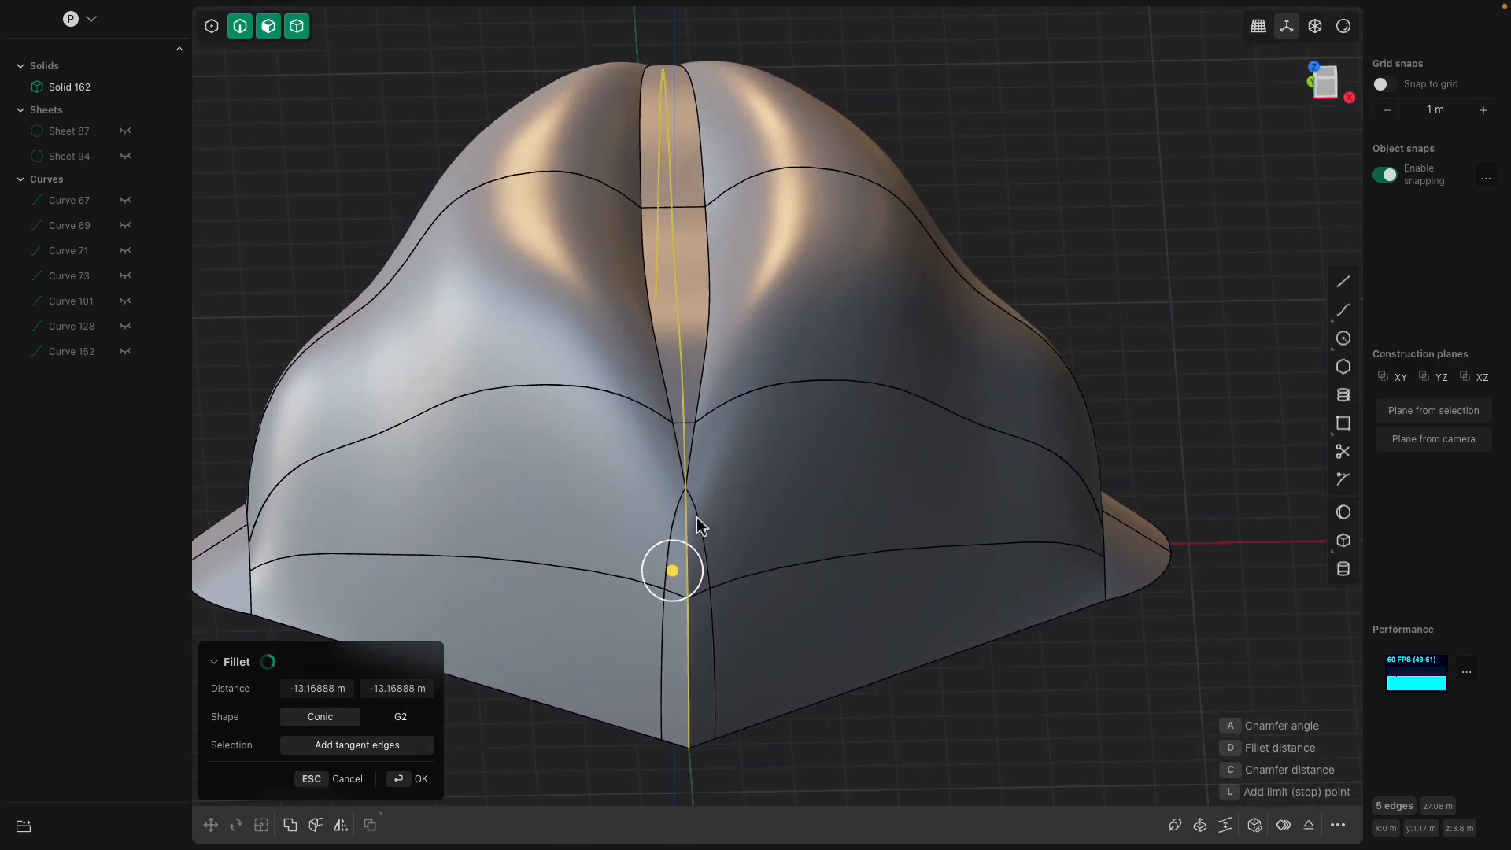
scroll(675, 491, "up", 2)
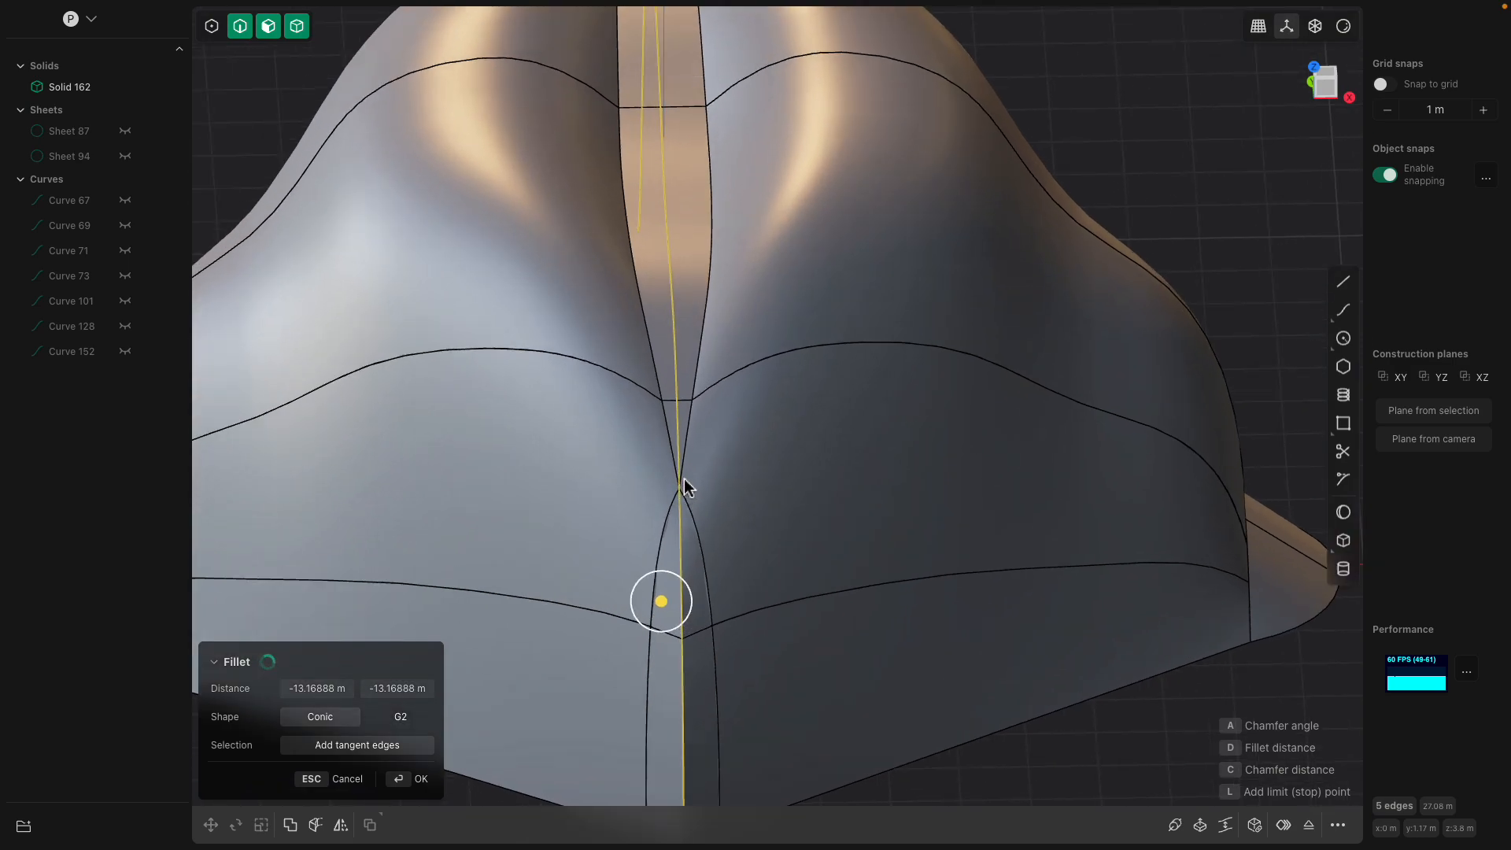
scroll(696, 458, "down", 1)
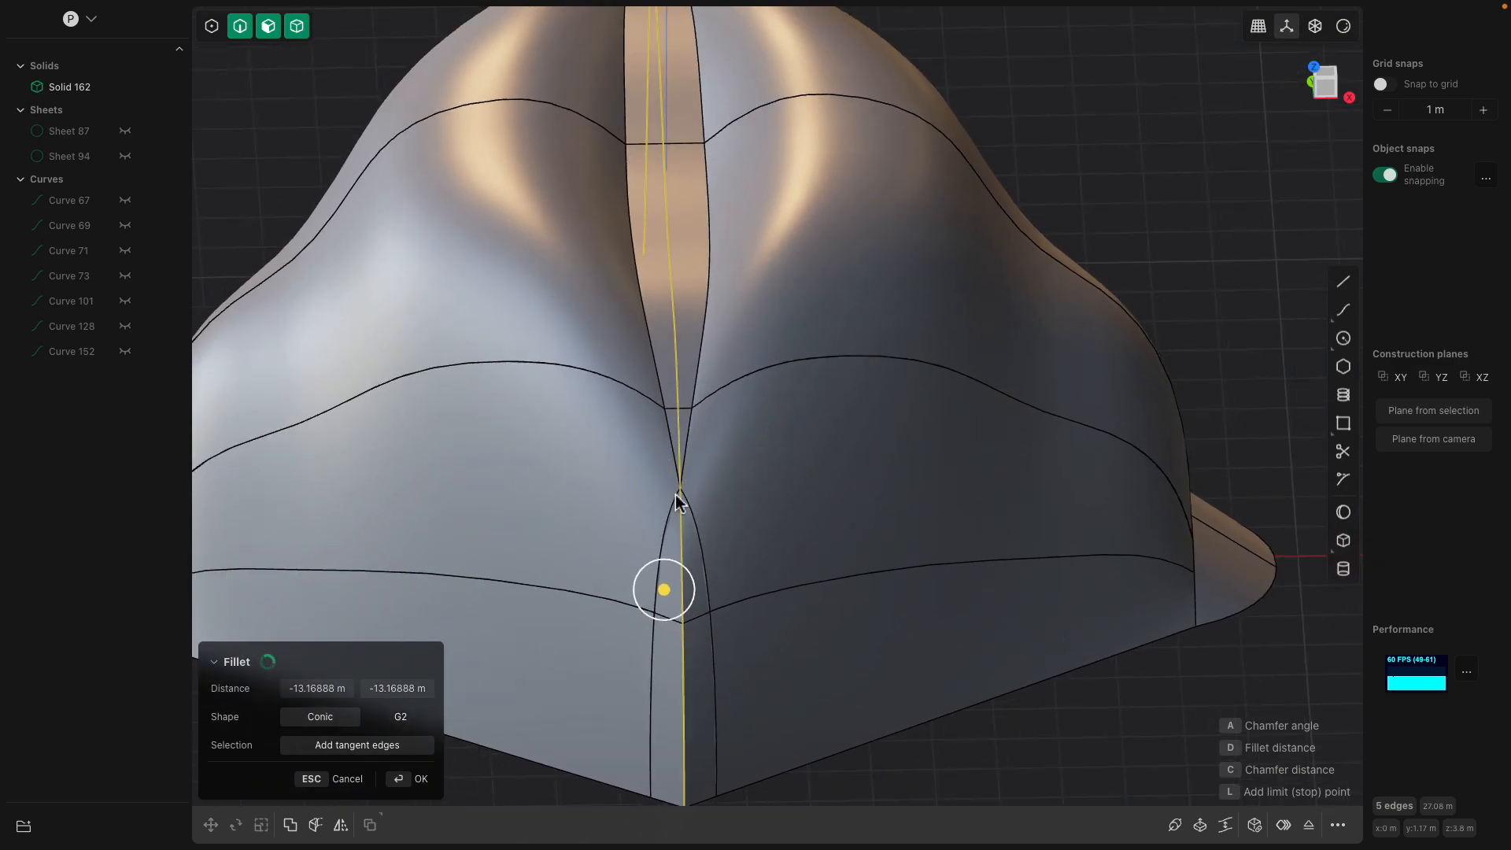
scroll(696, 458, "down", 5)
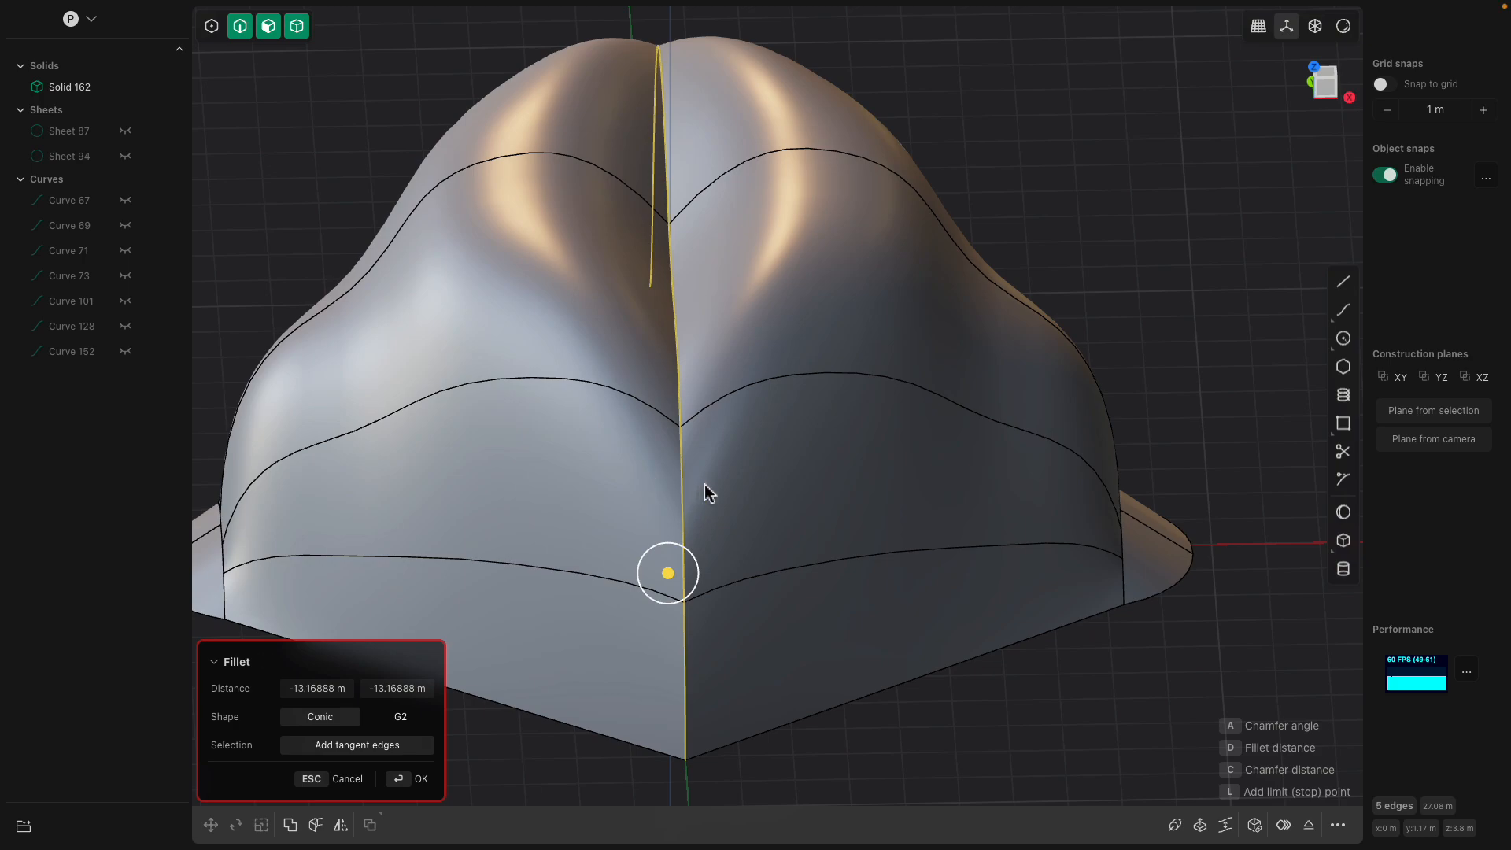
key("Escape")
- Try to fillet the two upper arch-shaped edges on either side of the central ridge
left_click(729, 198)
key("f")
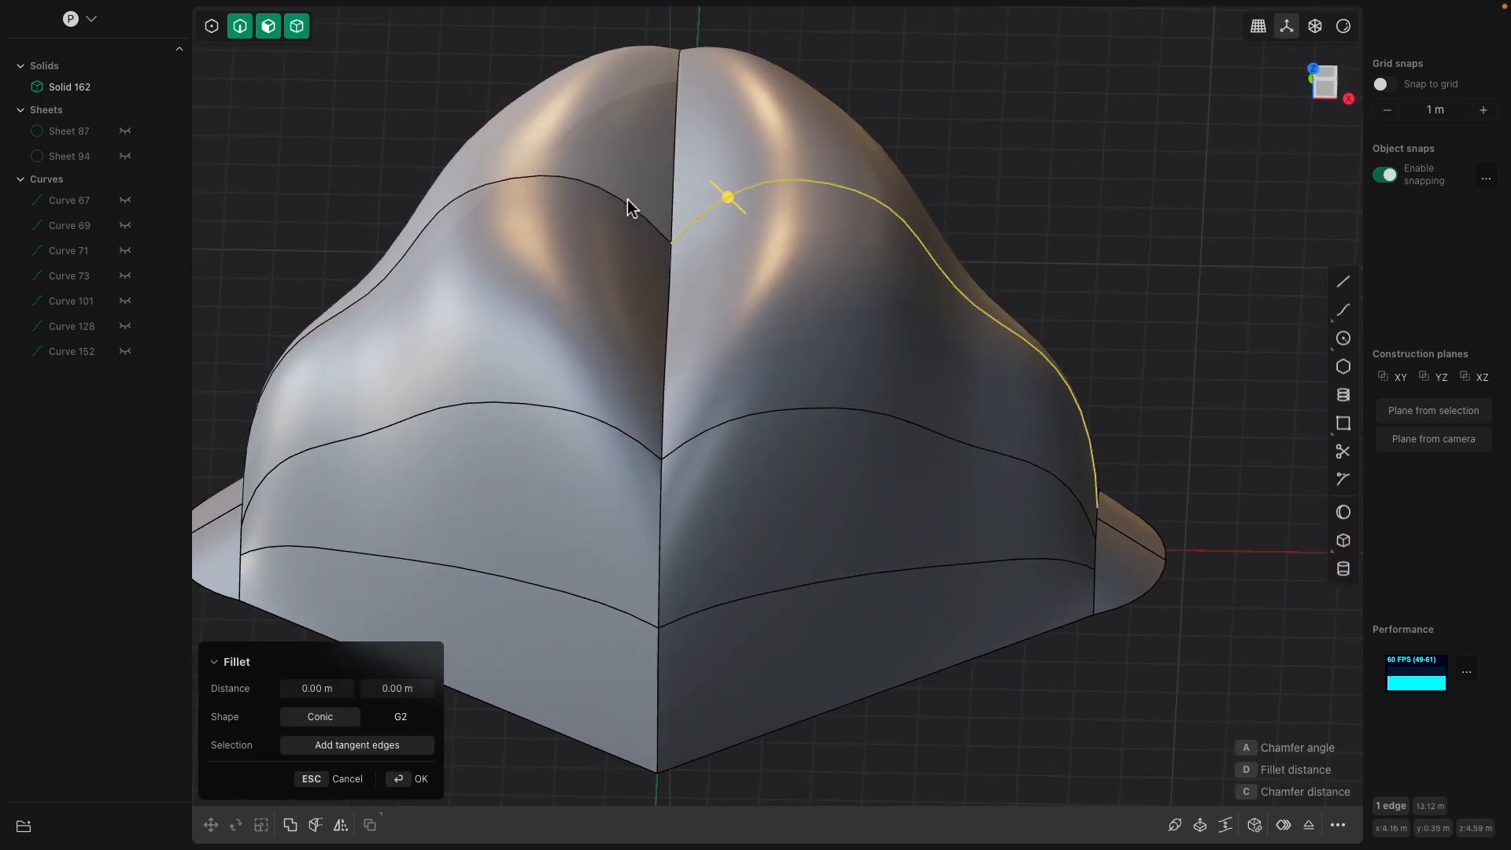
left_click(616, 196)
scroll(692, 279, "down", 1)
middle_click_drag(692, 278, 654, 241)
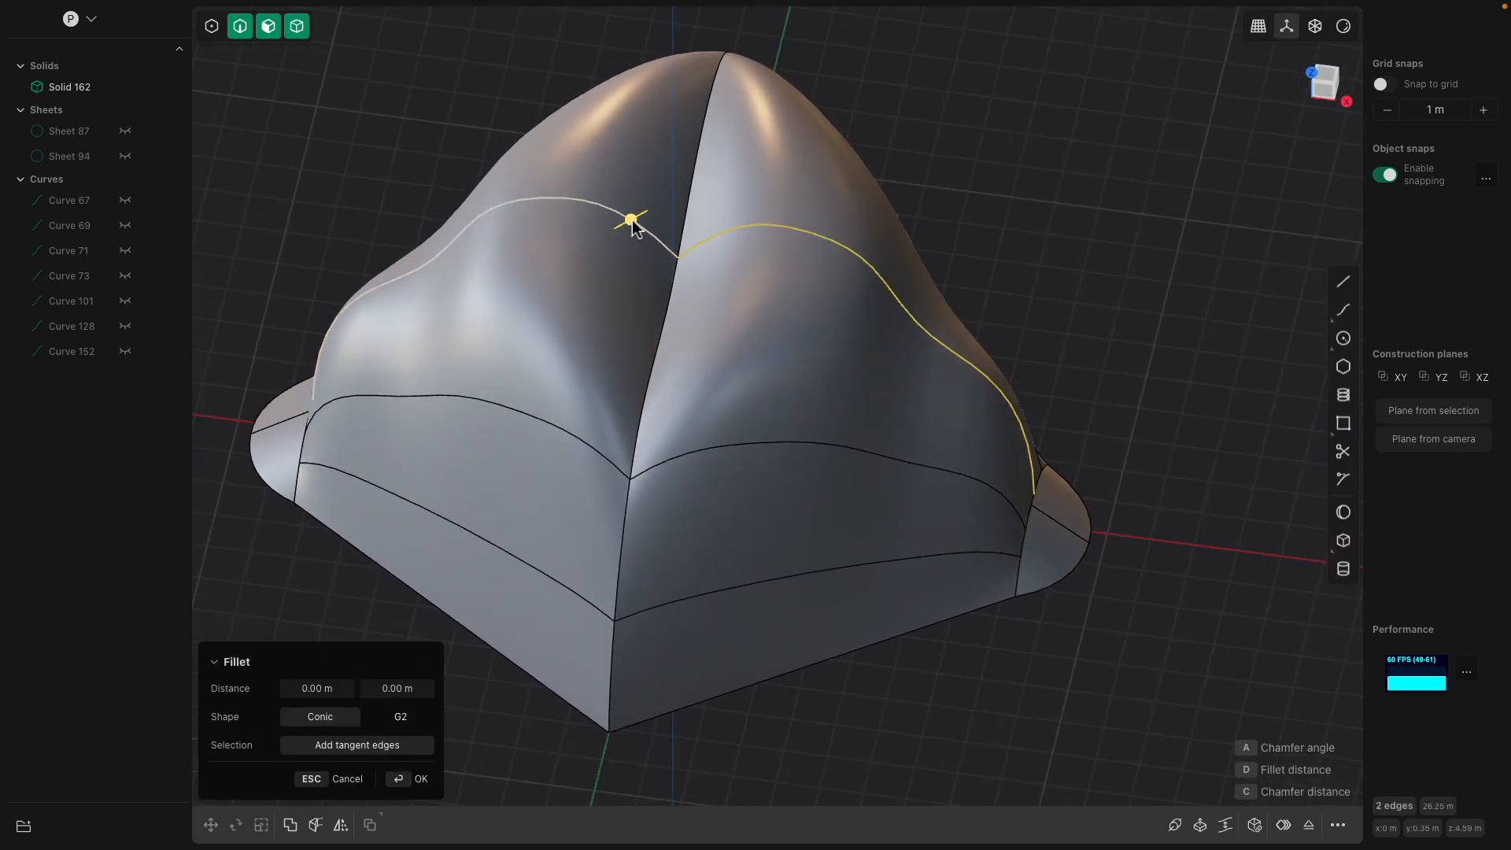
left_click_drag(631, 222, 670, 207)
key("Escape")
- Offset the curved panel beside the central ridge, just below the upper arch edge, inward to form a recess
left_click(752, 351)
scroll(753, 354, "down", 1)
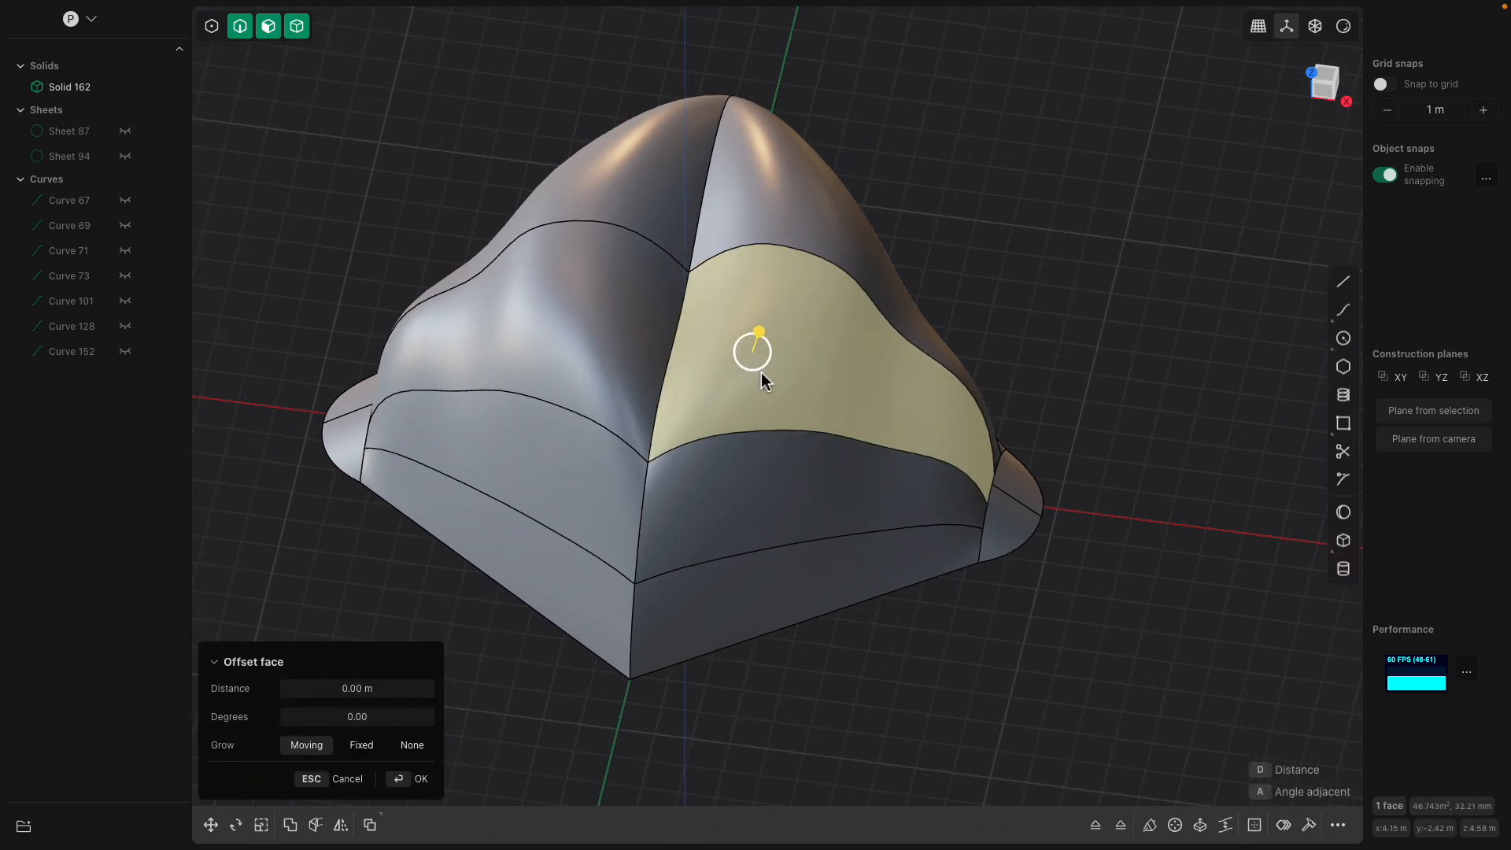
middle_click_drag(760, 371, 788, 338)
left_click_drag(791, 315, 792, 322)
middle_click_drag(822, 330, 617, 347)
middle_click_drag(975, 449, 912, 415, "shift")
key("Return")
- Try to offset the lower rear panel on the same half outward by about 2 m
left_click(914, 416)
left_click_drag(956, 438, 951, 435)
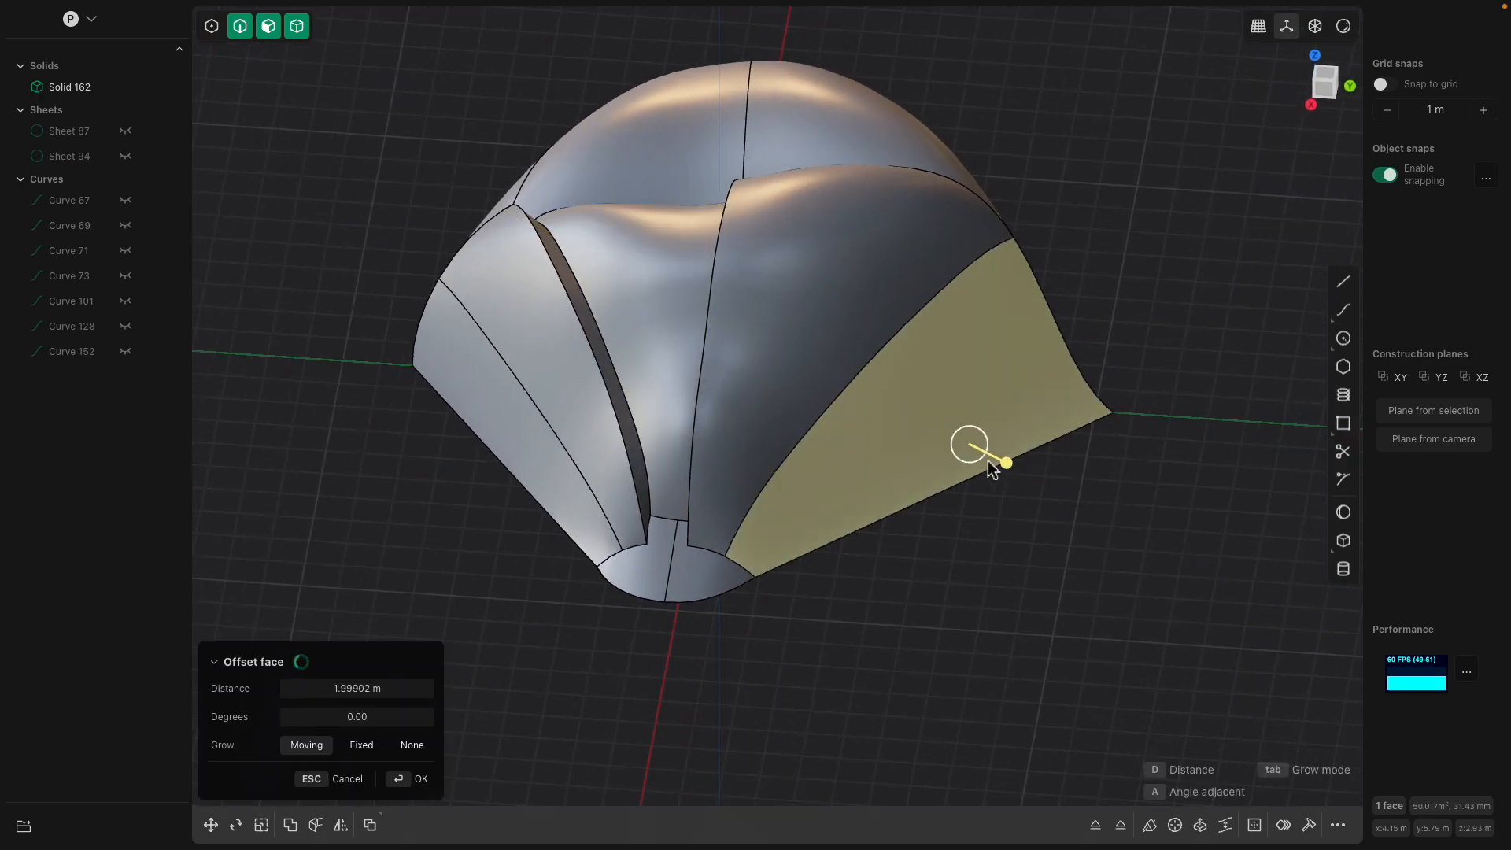
middle_click_drag(998, 460, 1022, 456)
key("Return")
- Try to move the upper rear panel between the lower rear panel and the recess
left_click(822, 362)
key("g")
middle_click_drag(822, 362, 884, 343)
left_click_drag(898, 329, 860, 339)
key("Return")
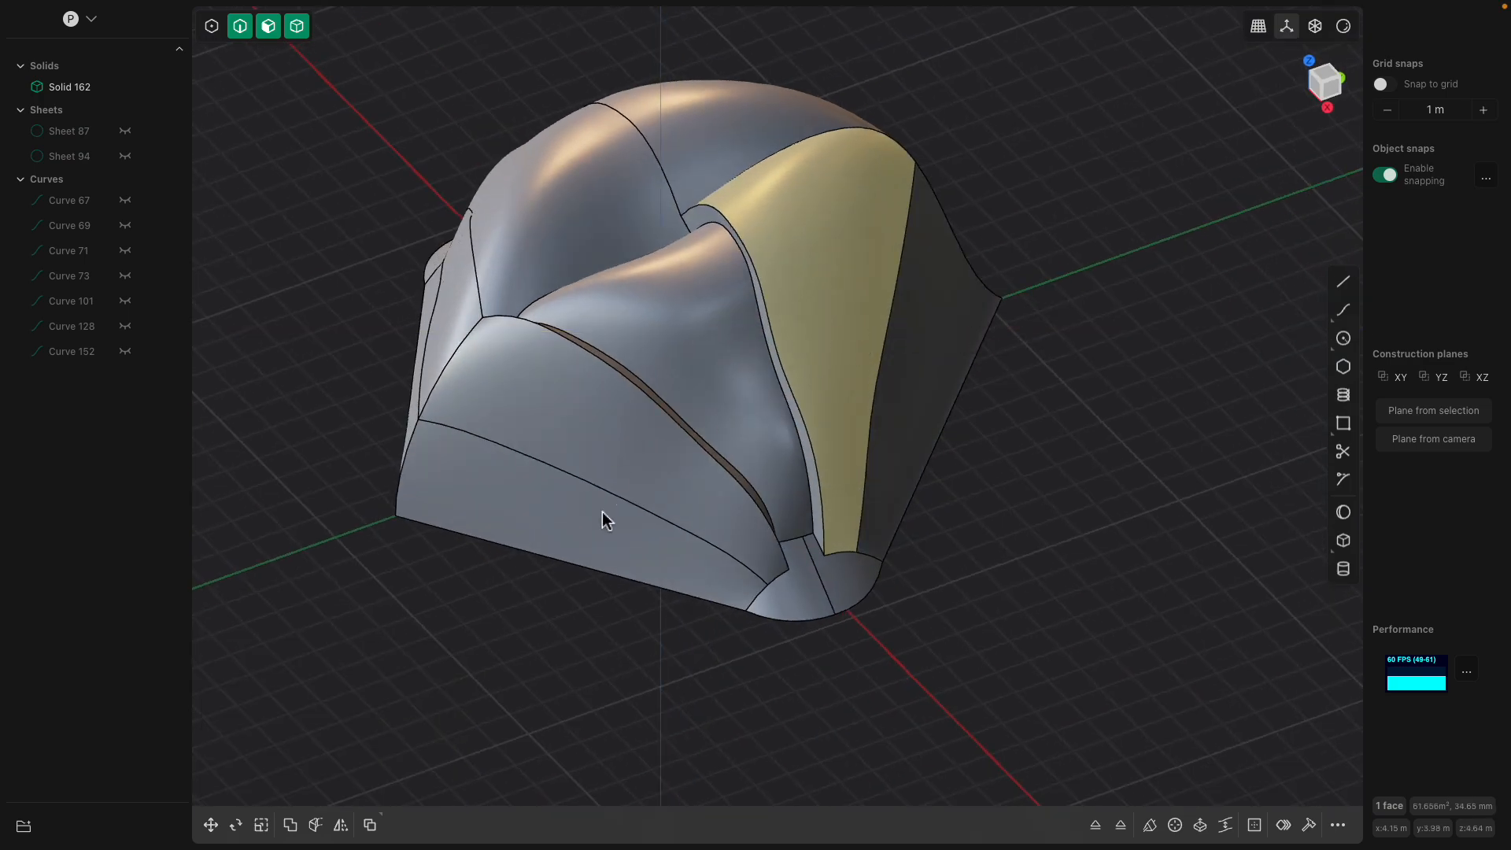
- Try to move the front panel directly below the recessed panel
middle_click_drag(606, 529, 796, 496)
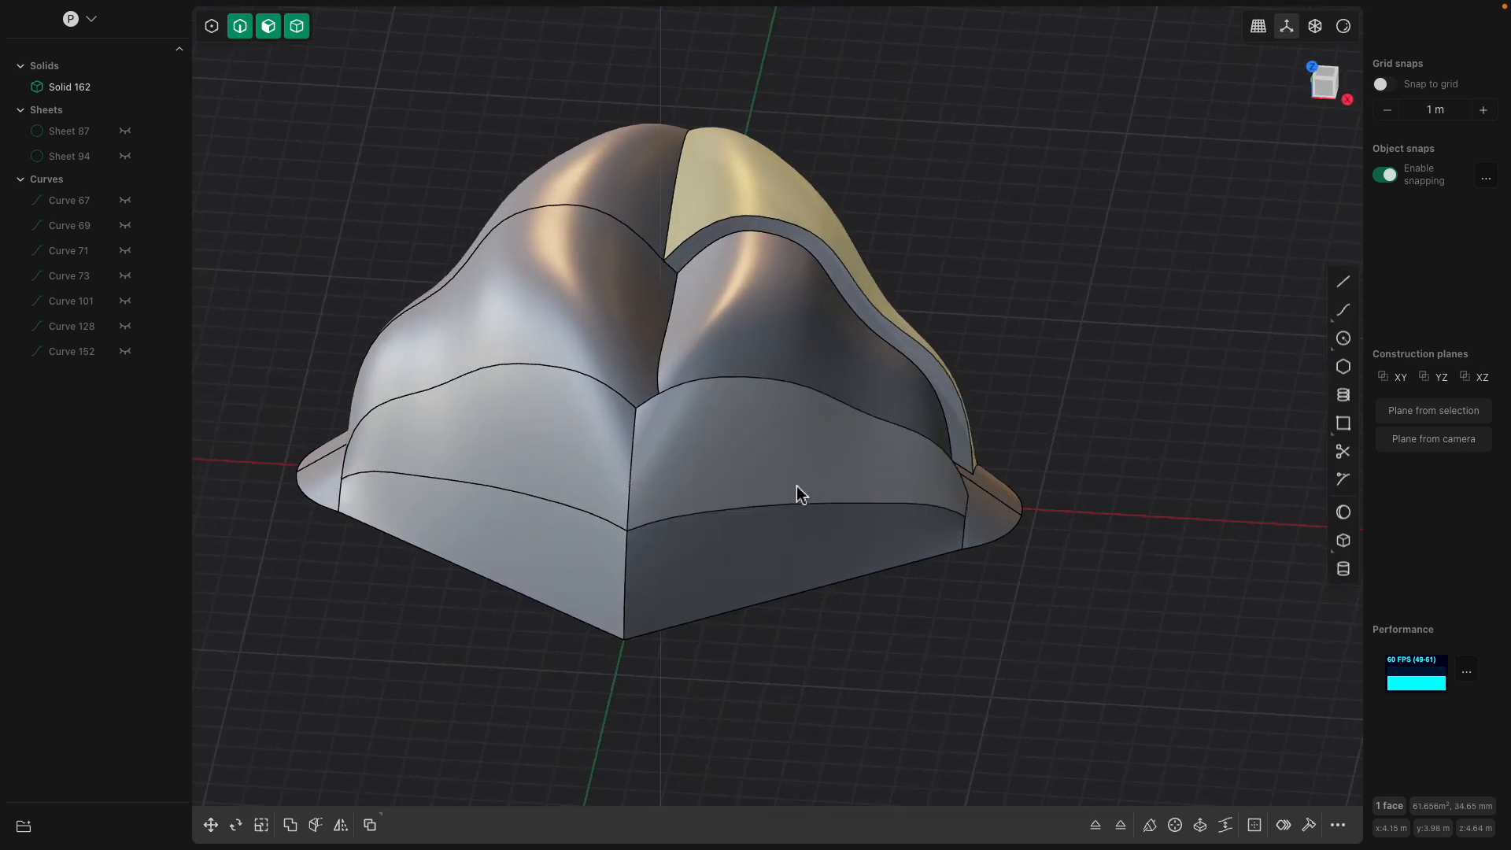
left_click(827, 473)
key("g")
mouse_move(883, 481)
left_mouse_down()
mouse_move(859, 480)
mouse_move(888, 469)
left_mouse_up()
key("Escape")
- Try to offset the lowest front panel on the recessed half
left_click(861, 542)
left_click_drag(893, 552, 947, 561)
key("Escape")
middle_click_drag(913, 545, 874, 548)
left_click(923, 553)
left_click_drag(869, 558, 924, 516)
key("Escape")
left_click(902, 541)
key("Escape")
- Offset the recessed panel further inward to deepen the recess
middle_click_drag(865, 433, 808, 394)
left_click(765, 400)
mouse_move(811, 397)
left_mouse_down()
mouse_move(826, 389)
mouse_move(792, 405)
left_mouse_up()
key("Escape")
middle_click_drag(781, 404, 854, 359)
key("o")
mouse_move(894, 338)
left_mouse_down()
mouse_move(879, 356)
mouse_move(889, 347)
left_mouse_up()
key("Return")
middle_click_drag(960, 290, 755, 295)
left_click(804, 257)
key("Escape")
- Mirror the recessed half of the solid along X, slicing at the central plane and keeping the halves separate
middle_click_drag(862, 185, 698, 428)
double_click(658, 412)
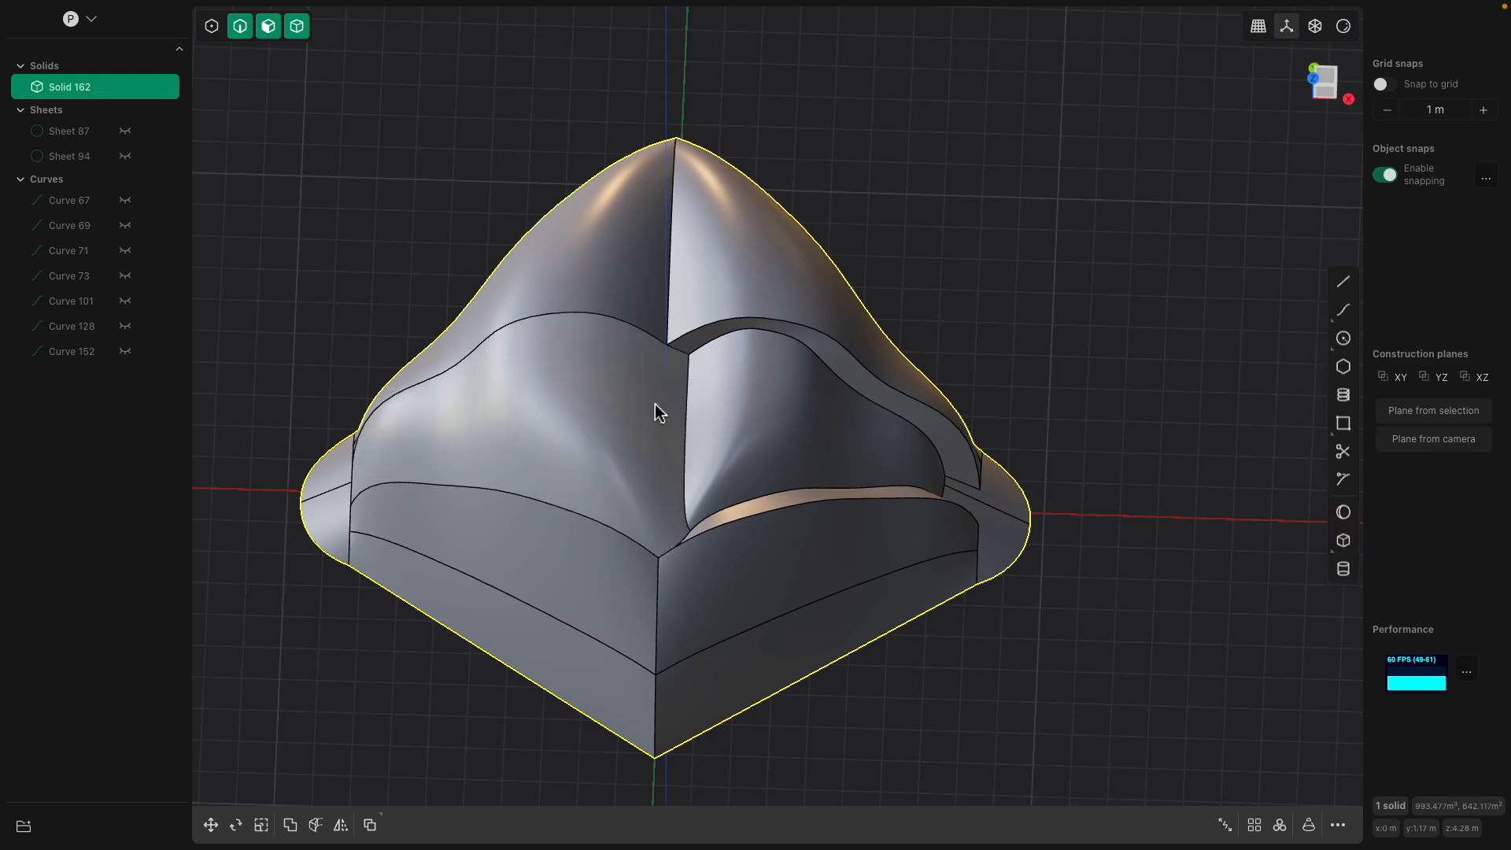
left_click(340, 825)
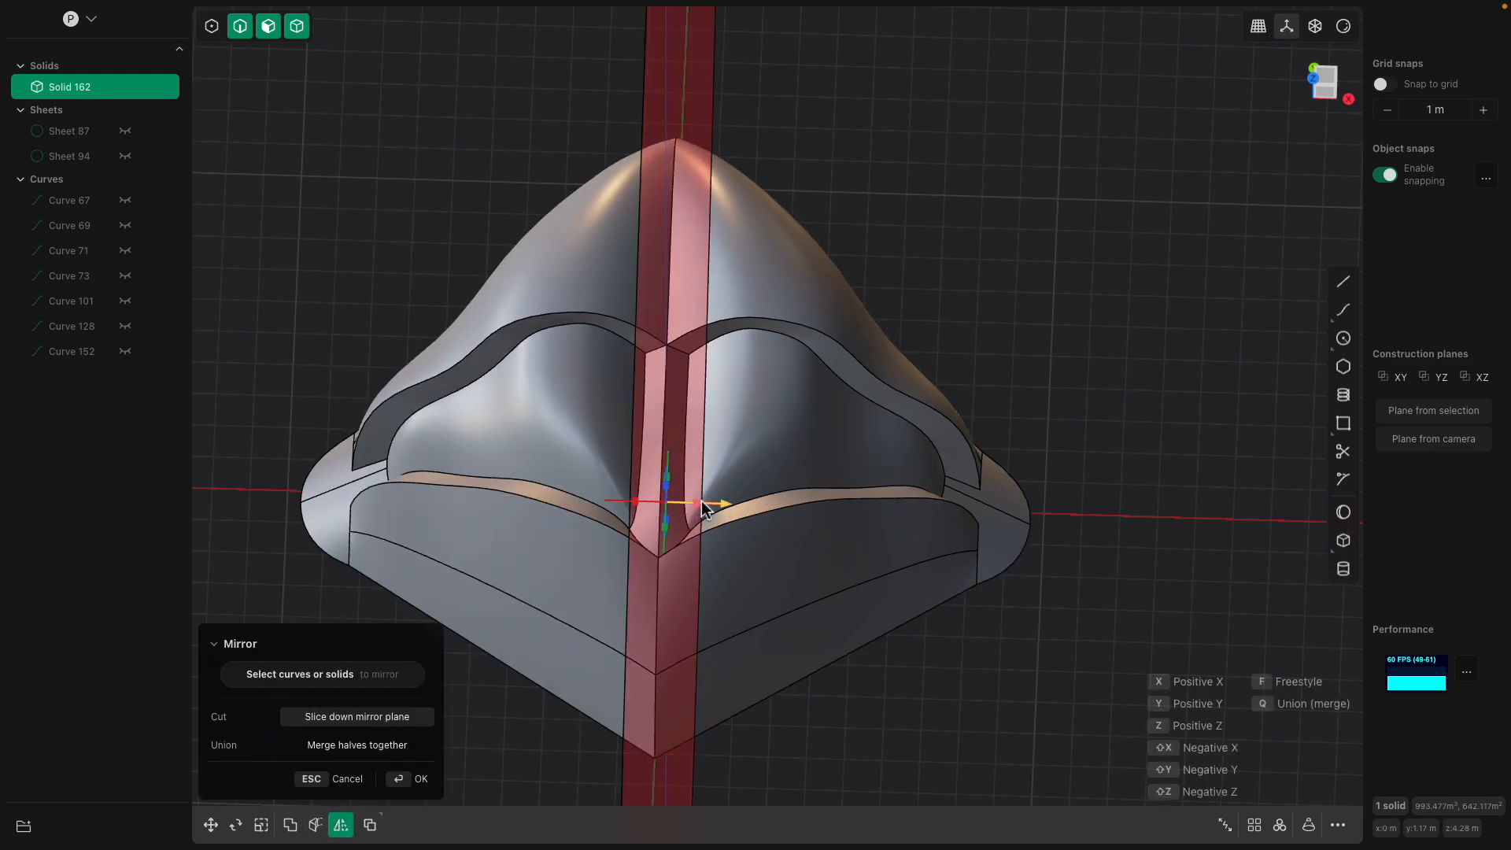
middle_click_drag(718, 496, 744, 401)
key("Return")
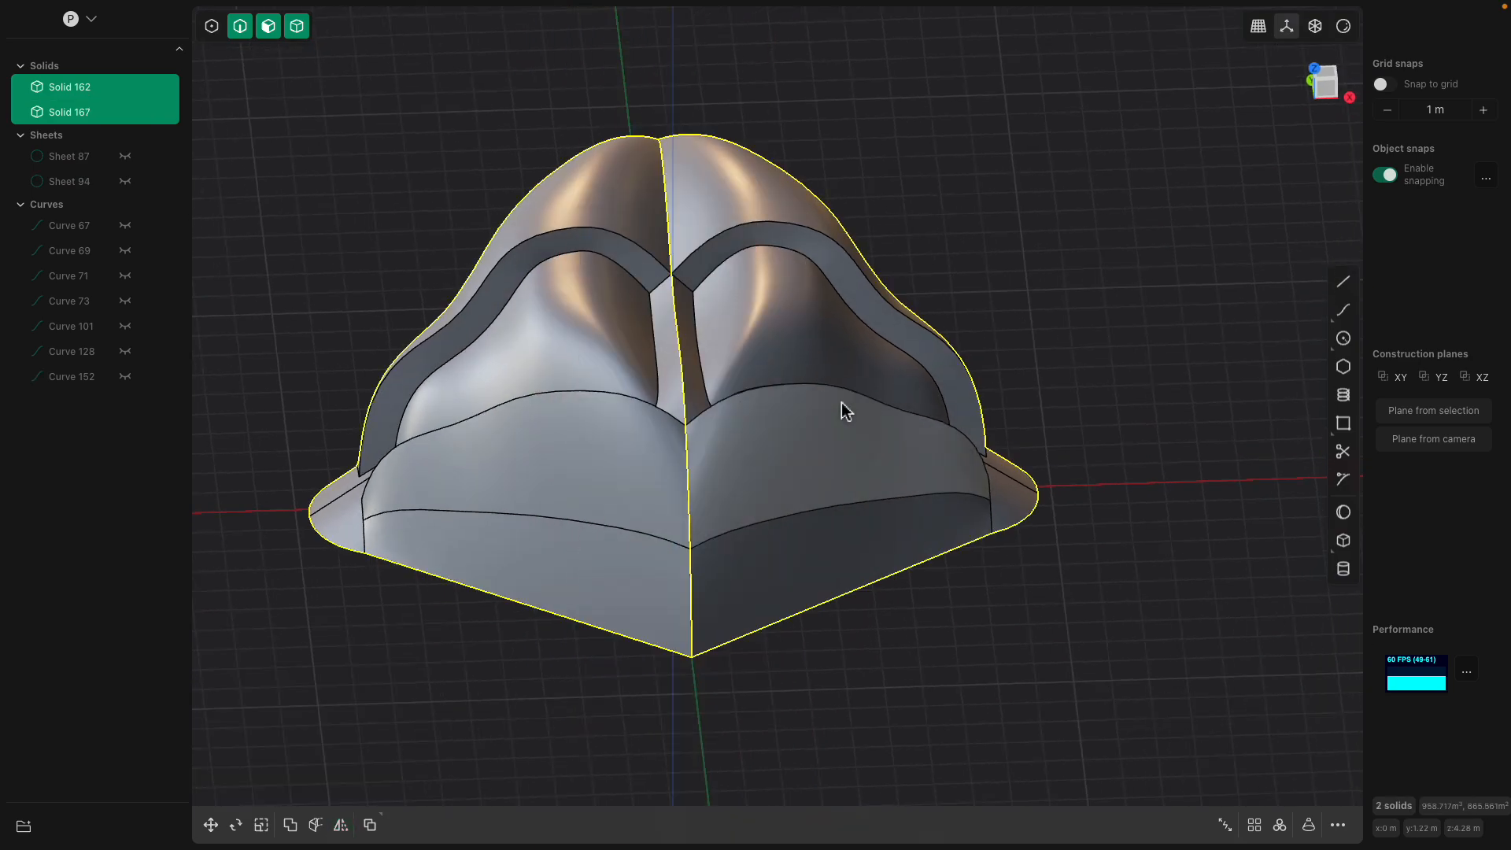
- Merge the two mirrored halves into one solid with a Boolean union
key("q")
key("q")
key("Return")
middle_click_drag(989, 252, 830, 373)
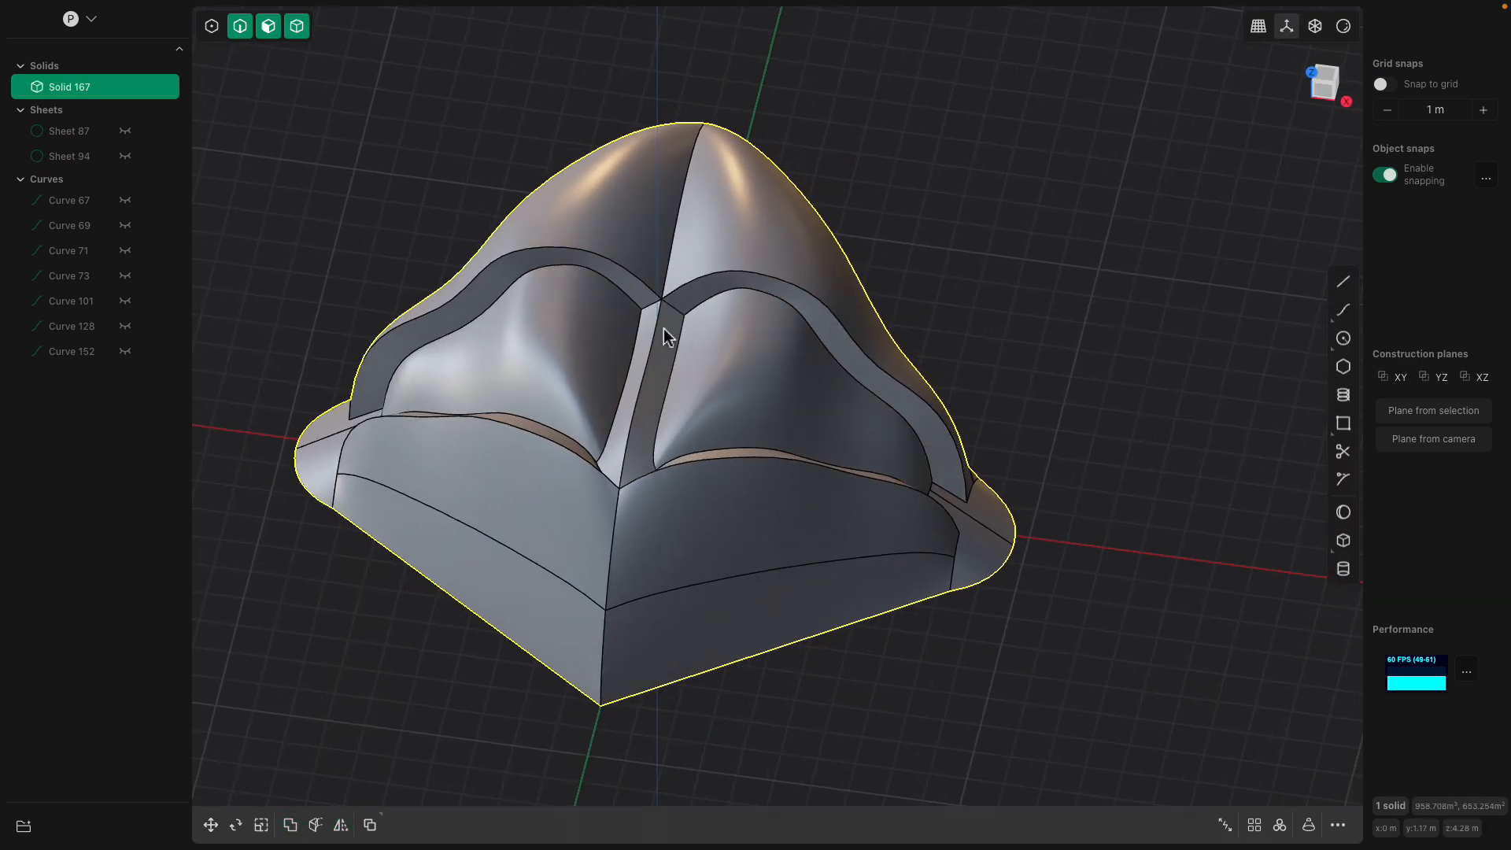
- Chamfer the ridge edge between the recesses by about 0.30 m and the upper ridge edge by about 0.51 m
left_click(664, 329)
key("f")
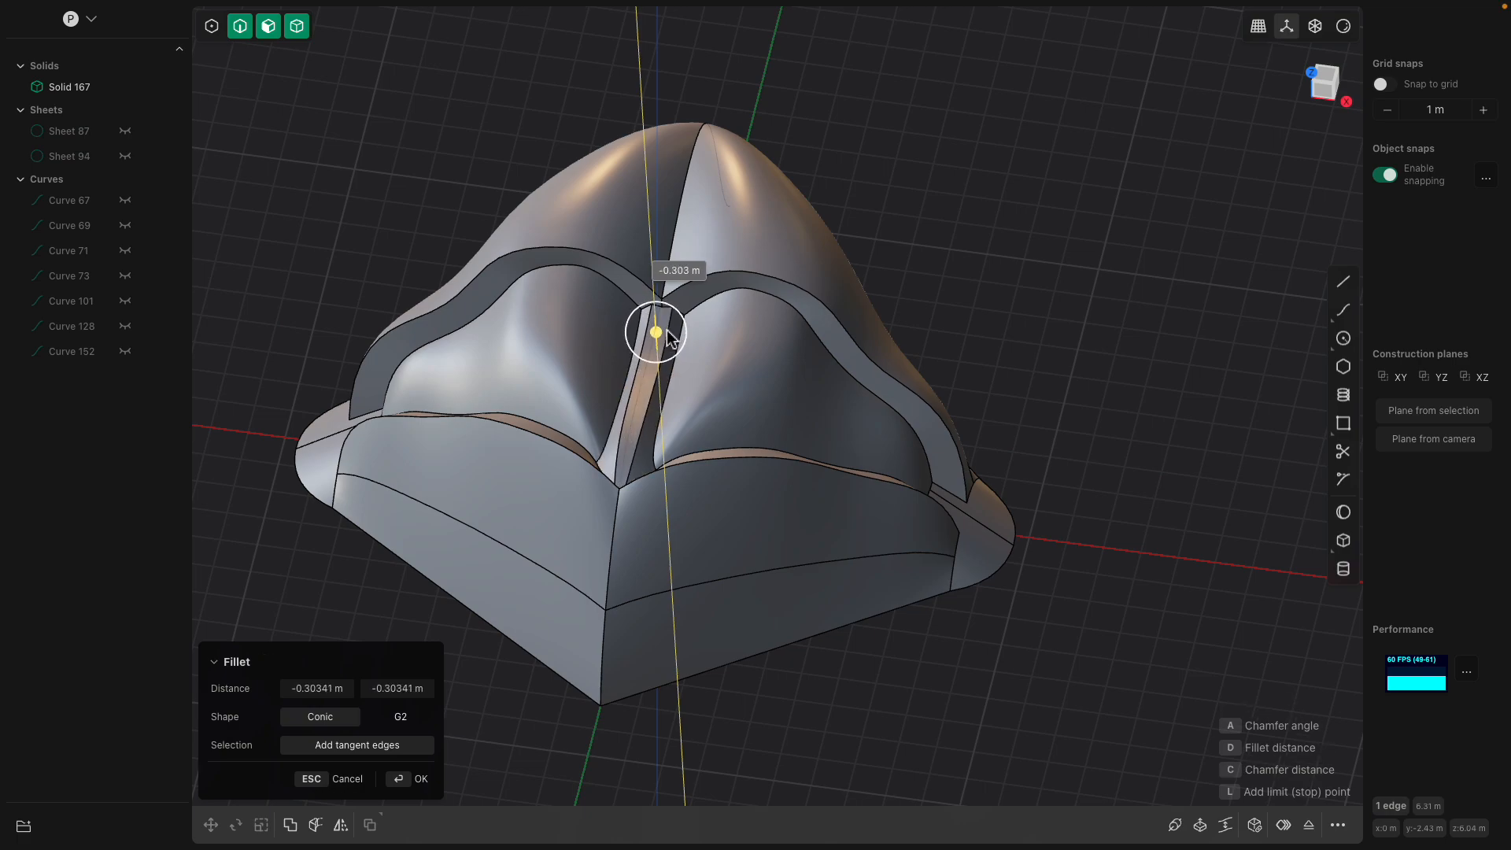
left_click(672, 247)
key("b")
key("c")
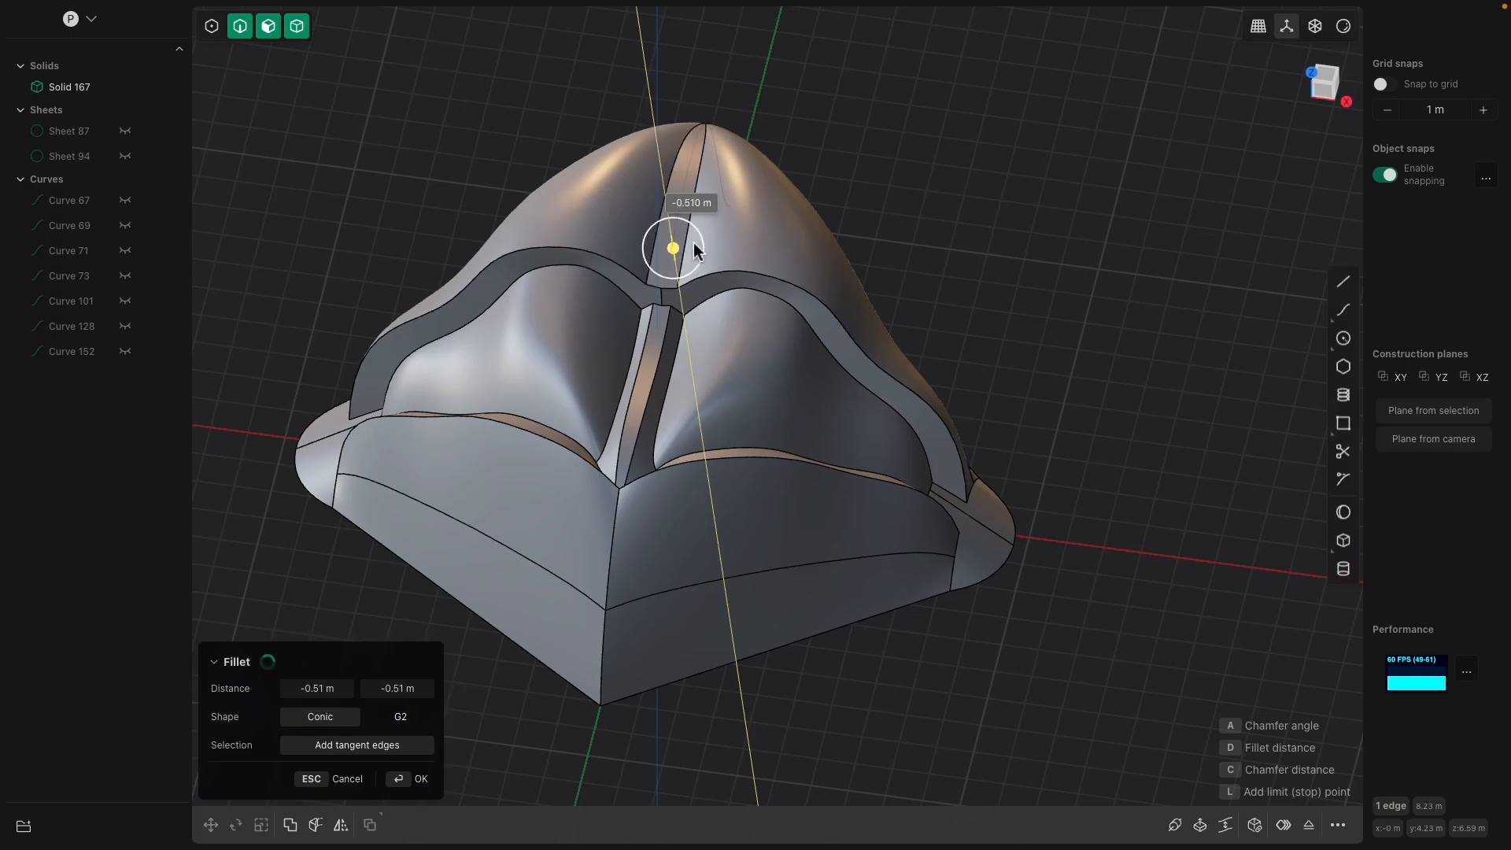
left_click(675, 245)
- Fillet the three connected edges along the upper arch rim above both recesses
left_click(743, 272)
key("b")
left_click(629, 270)
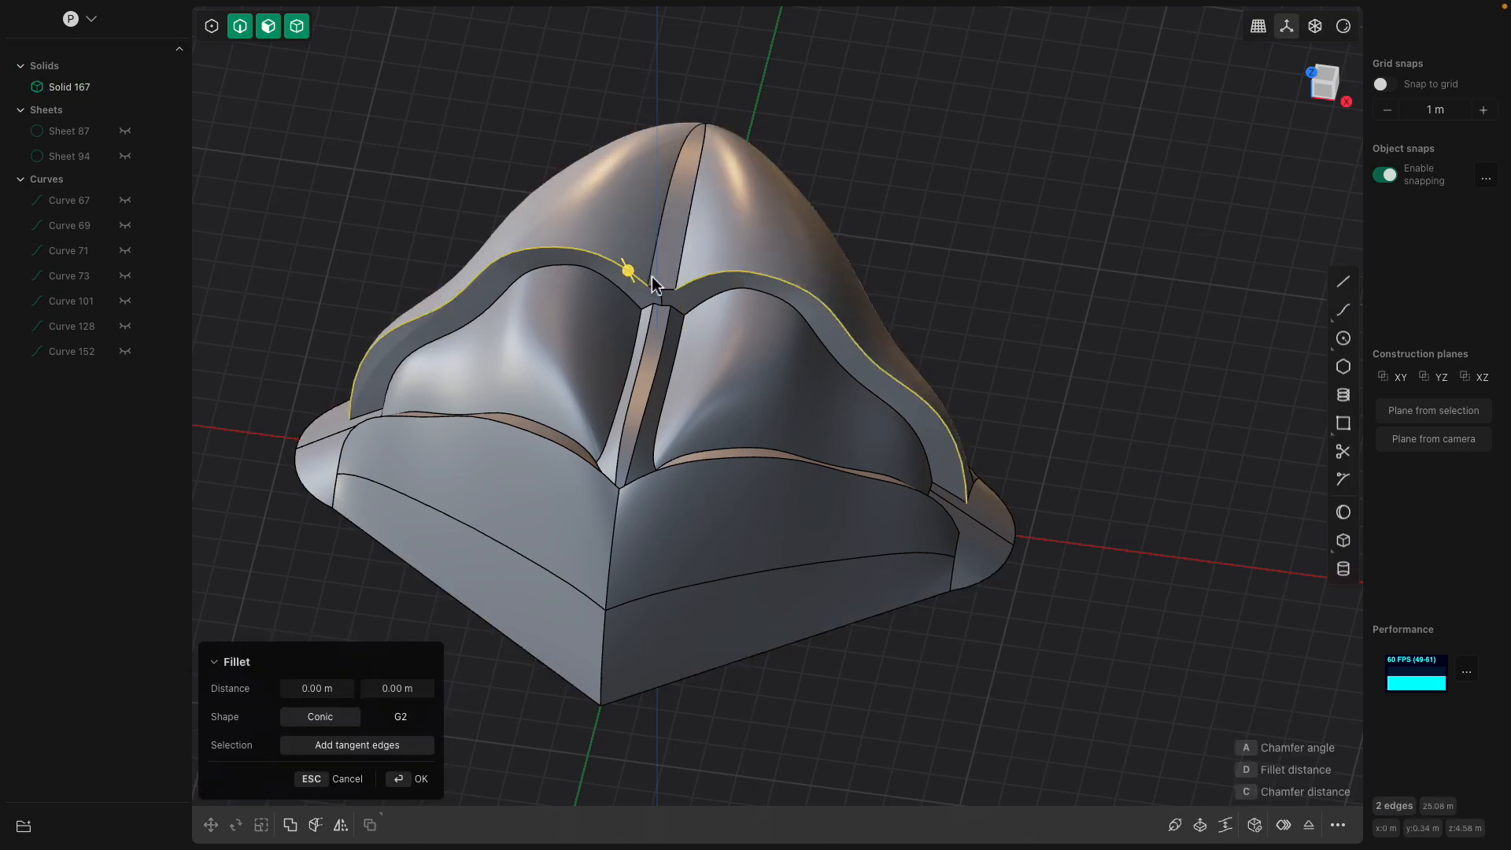
scroll(684, 306, "up", 3)
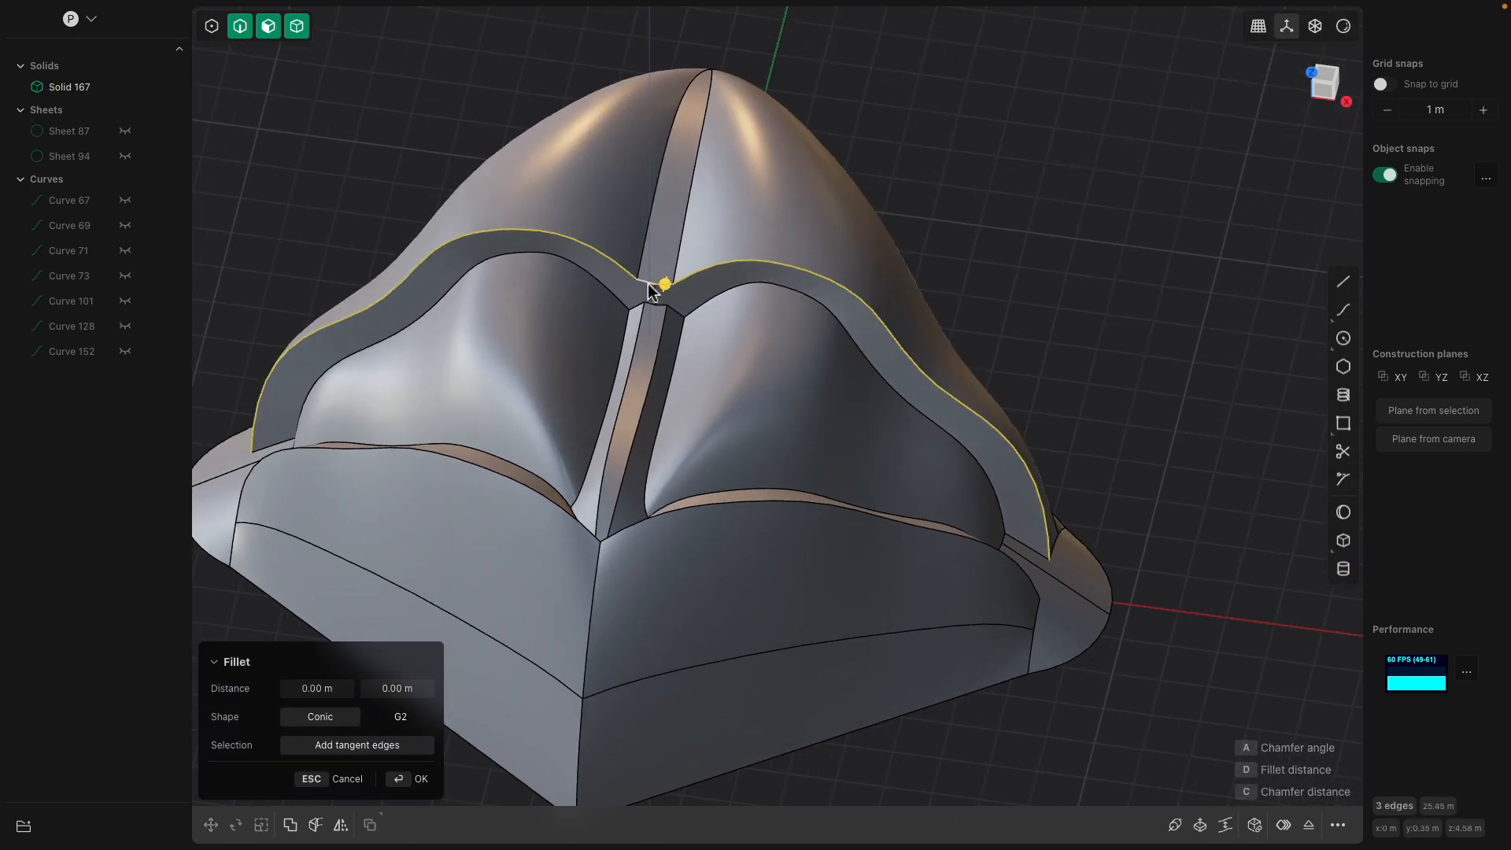
left_click_drag(647, 281, 644, 284)
middle_click_drag(644, 284, 704, 527)
key("Return")
- Try to fillet the two edges along the lower rim of the recesses
left_click(703, 527)
key("f")
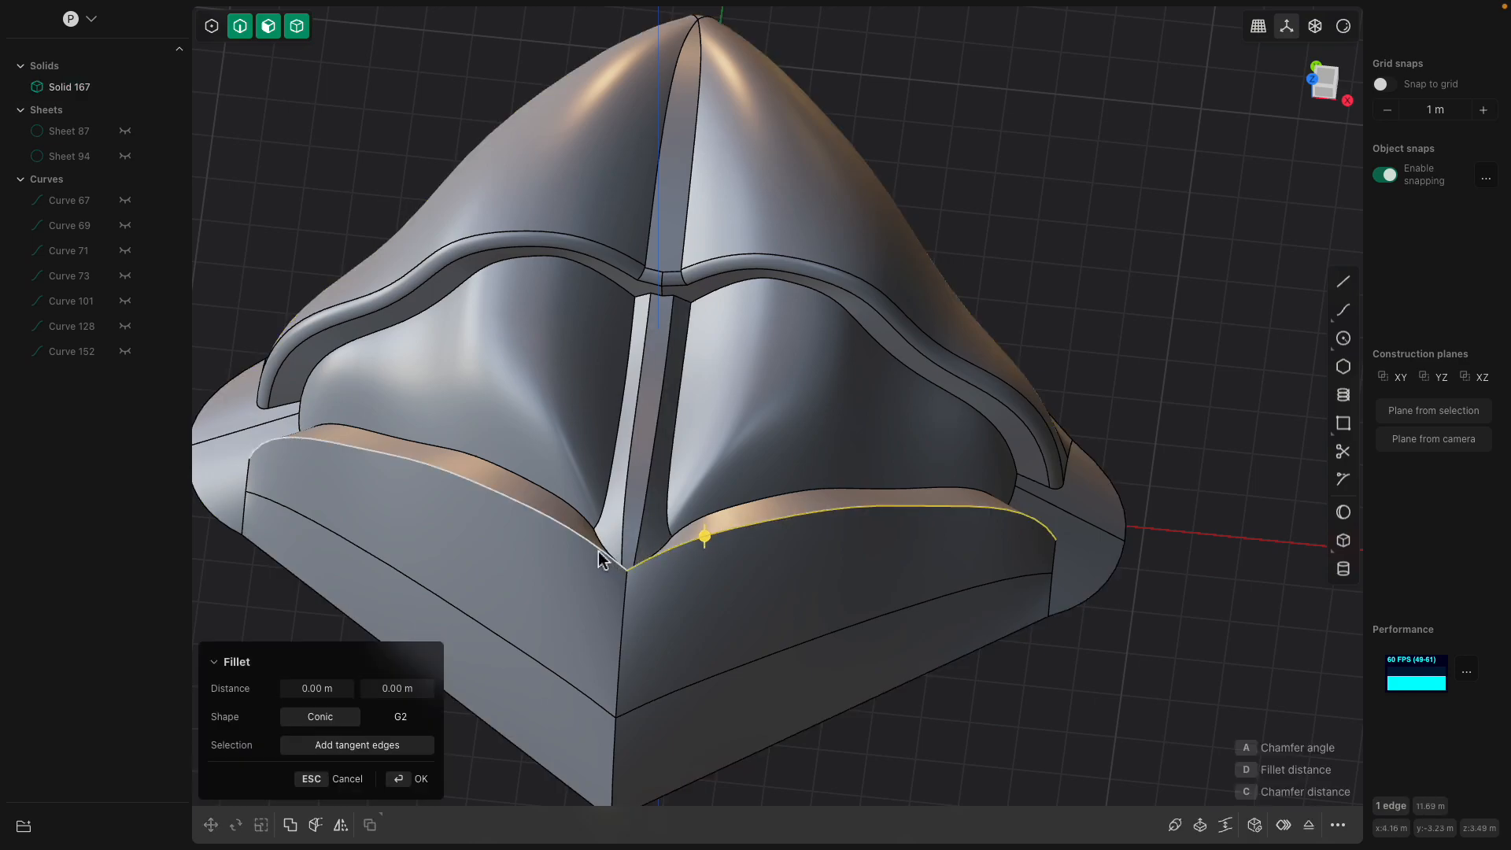
left_click_drag(600, 552, 613, 513)
middle_click_drag(622, 496, 626, 466)
key("Escape")
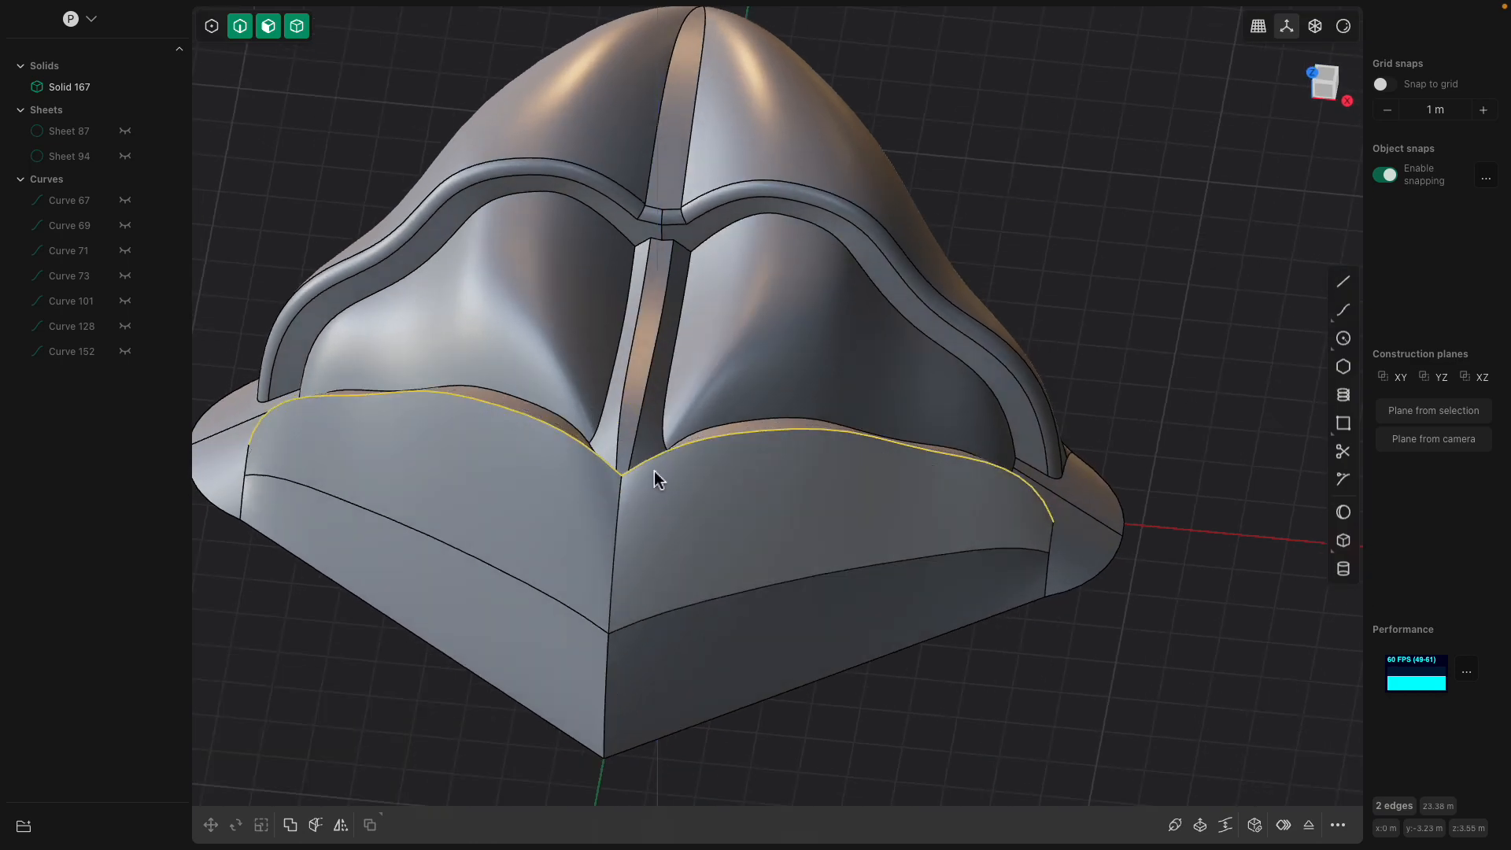
- Try to chamfer the front ridge edge just below the recesses by about 1.26 m
left_click(664, 611)
left_click(580, 615, "shift")
scroll(621, 611, "down", 2)
middle_click_drag(626, 609, 644, 589)
left_click_drag(645, 586, 670, 577)
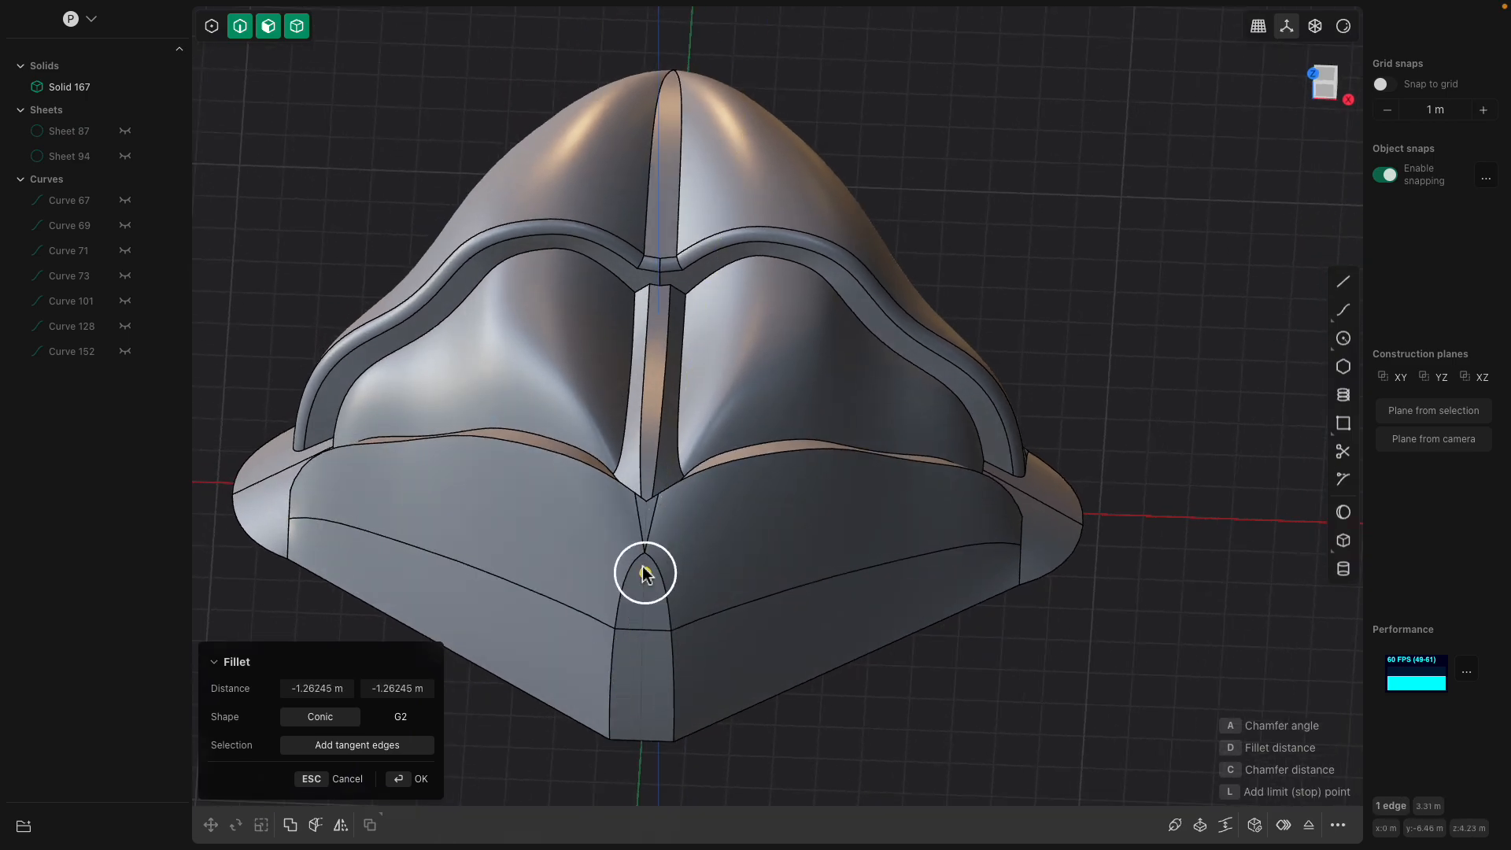
key("Escape")
- Try to chamfer the lowest segment of the front ridge by about 0.65 m
middle_click_drag(663, 634, 645, 617)
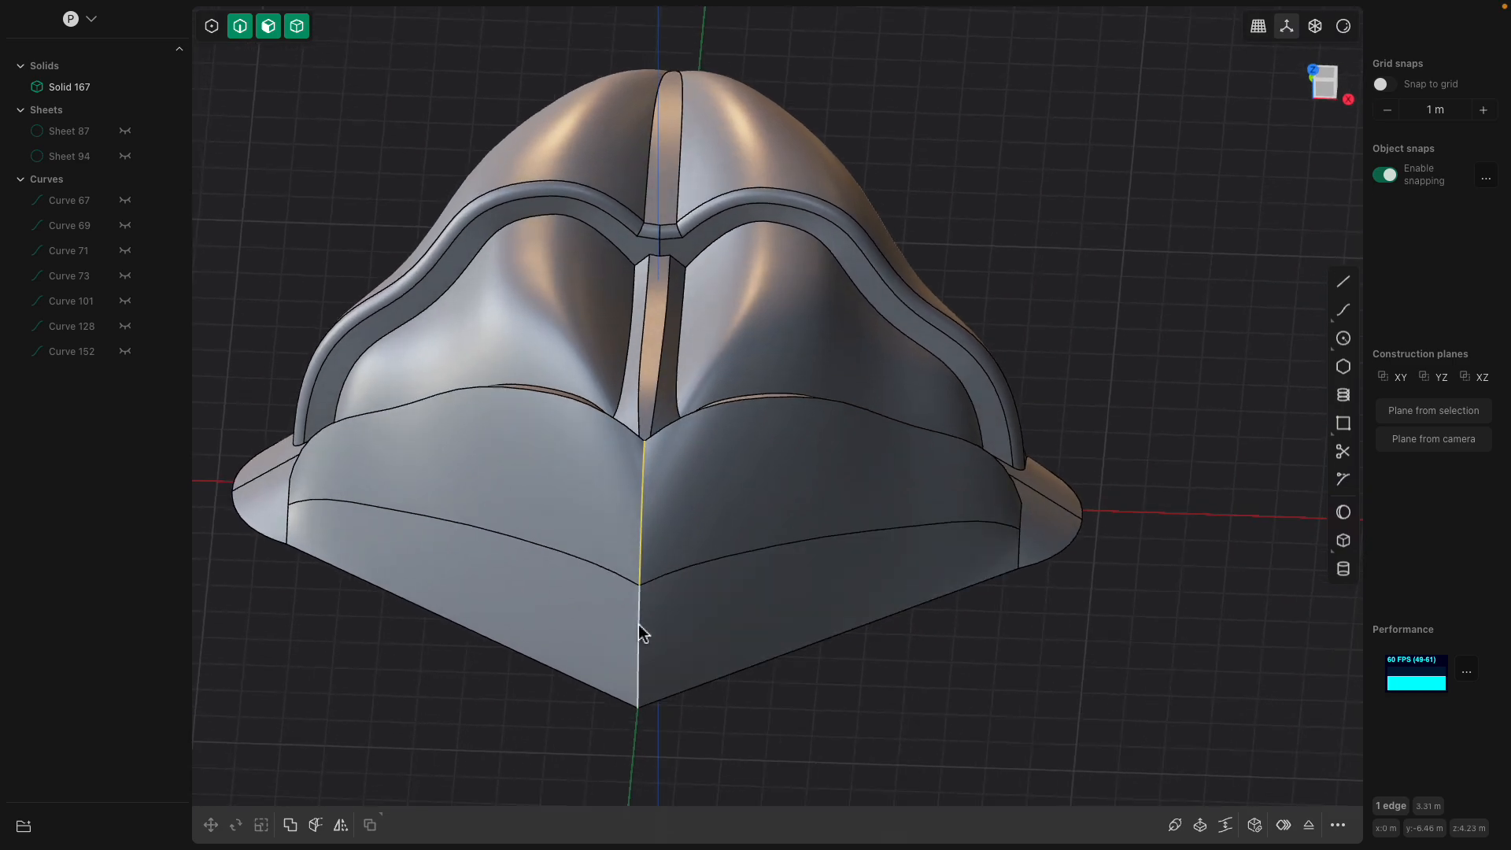
left_click(641, 627)
key("b")
mouse_move(641, 625)
left_mouse_down()
mouse_move(688, 610)
mouse_move(665, 623)
left_mouse_up()
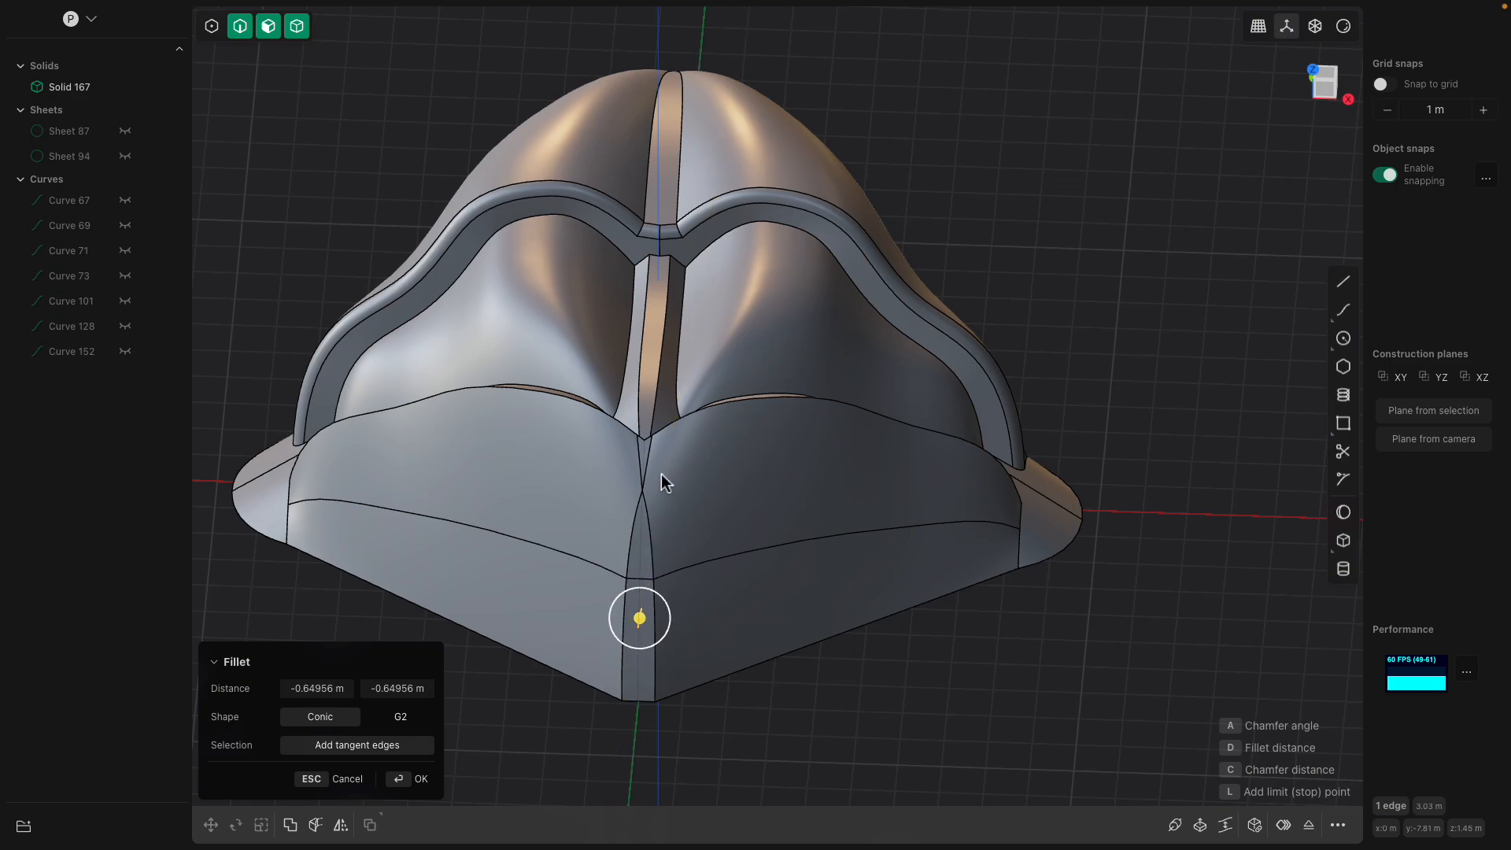
scroll(659, 476, "down", 3)
middle_click_drag(667, 420, 811, 424)
key("Escape")
- Try to offset the two wall faces beneath the filleted arch rim, first by about -1.25 m and then about 0.51 m
middle_click_drag(801, 484, 722, 231)
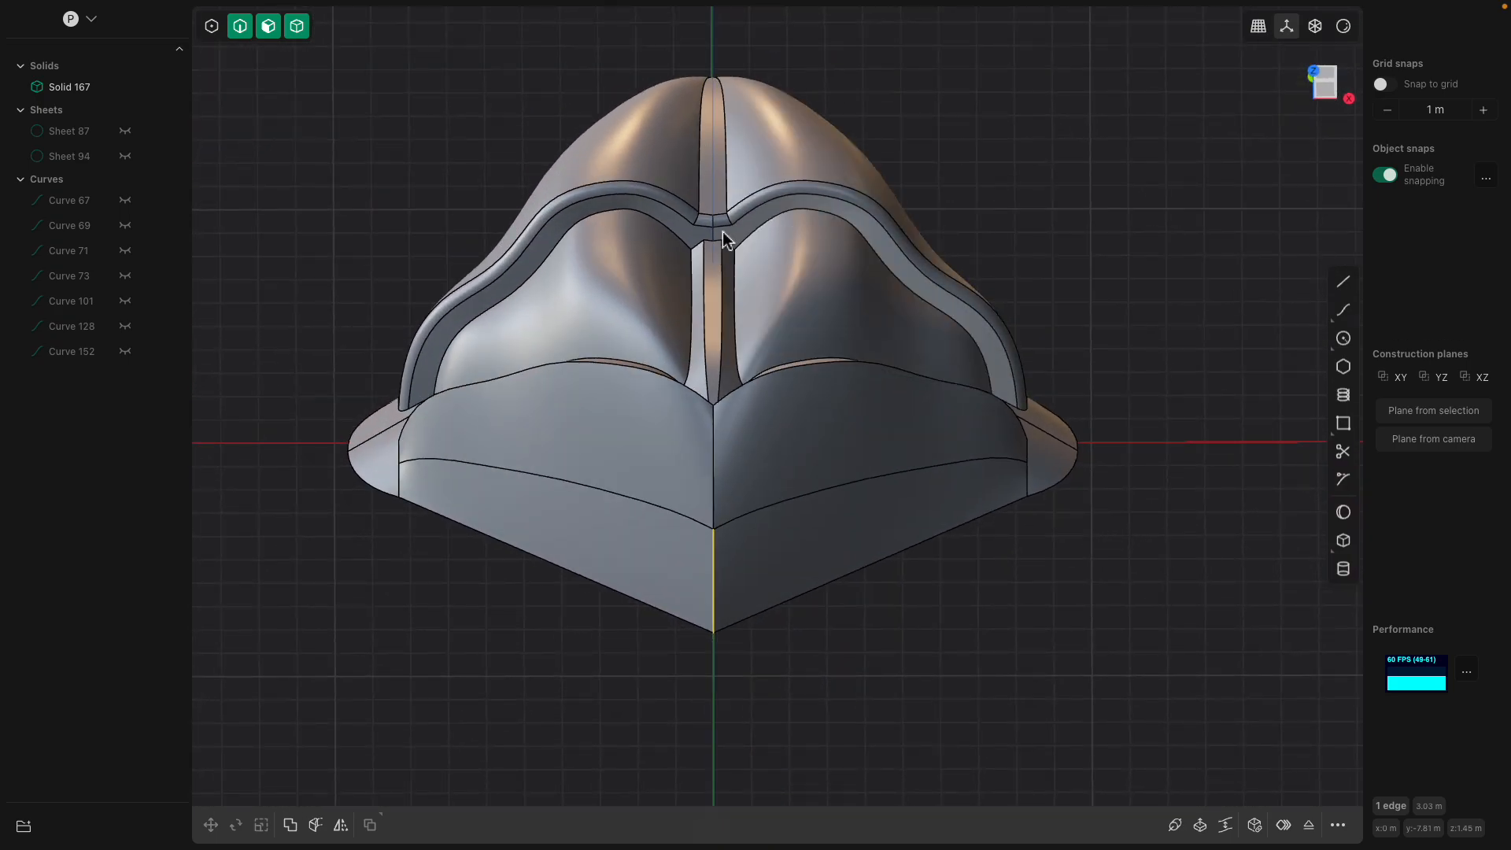
scroll(721, 239, "up", 5)
scroll(708, 229, "up", 5)
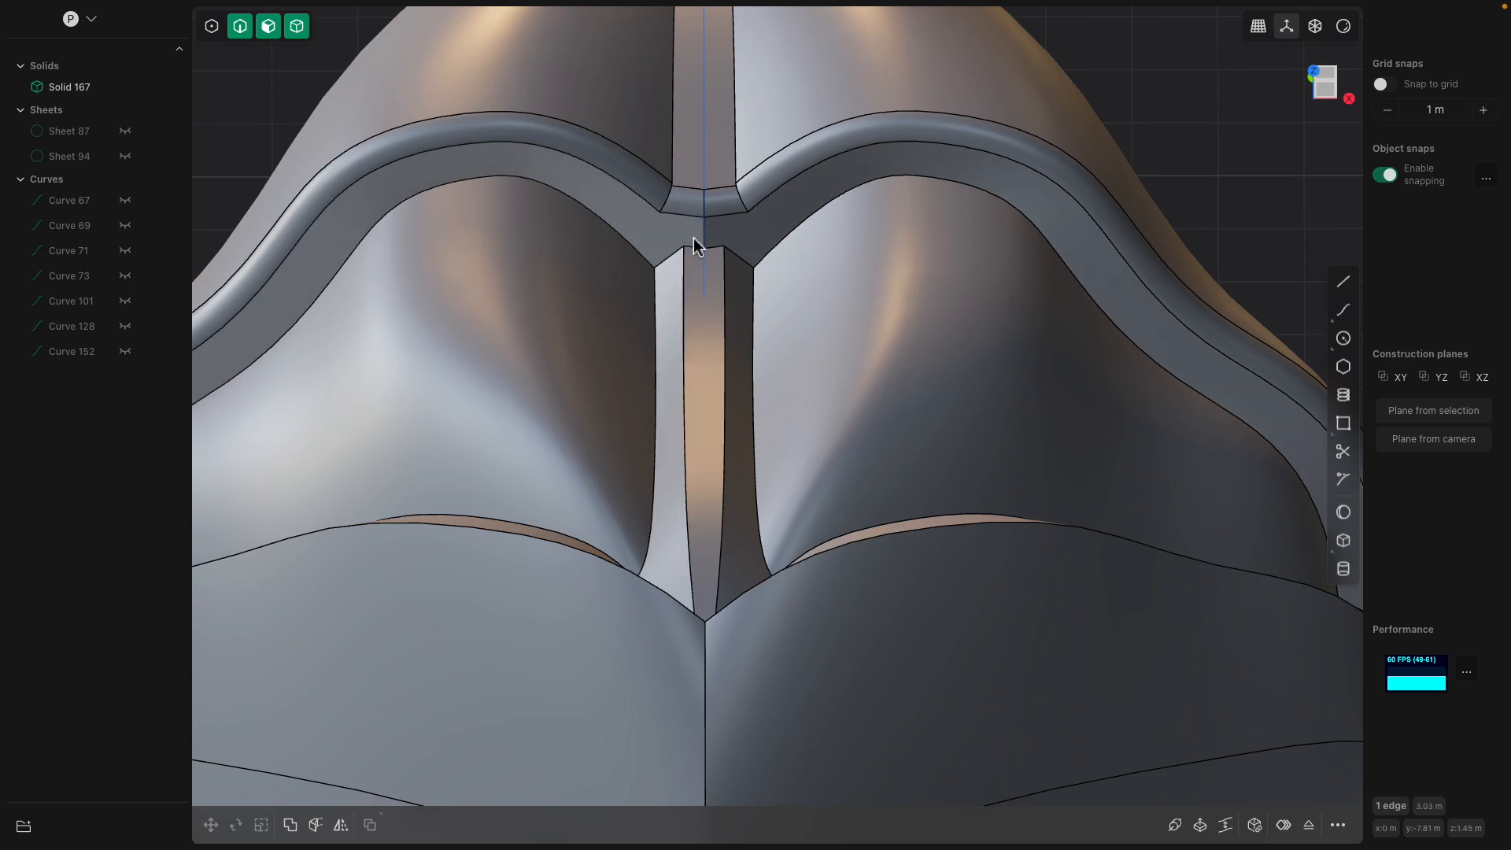
scroll(694, 241, "up", 2)
scroll(656, 276, "up", 2)
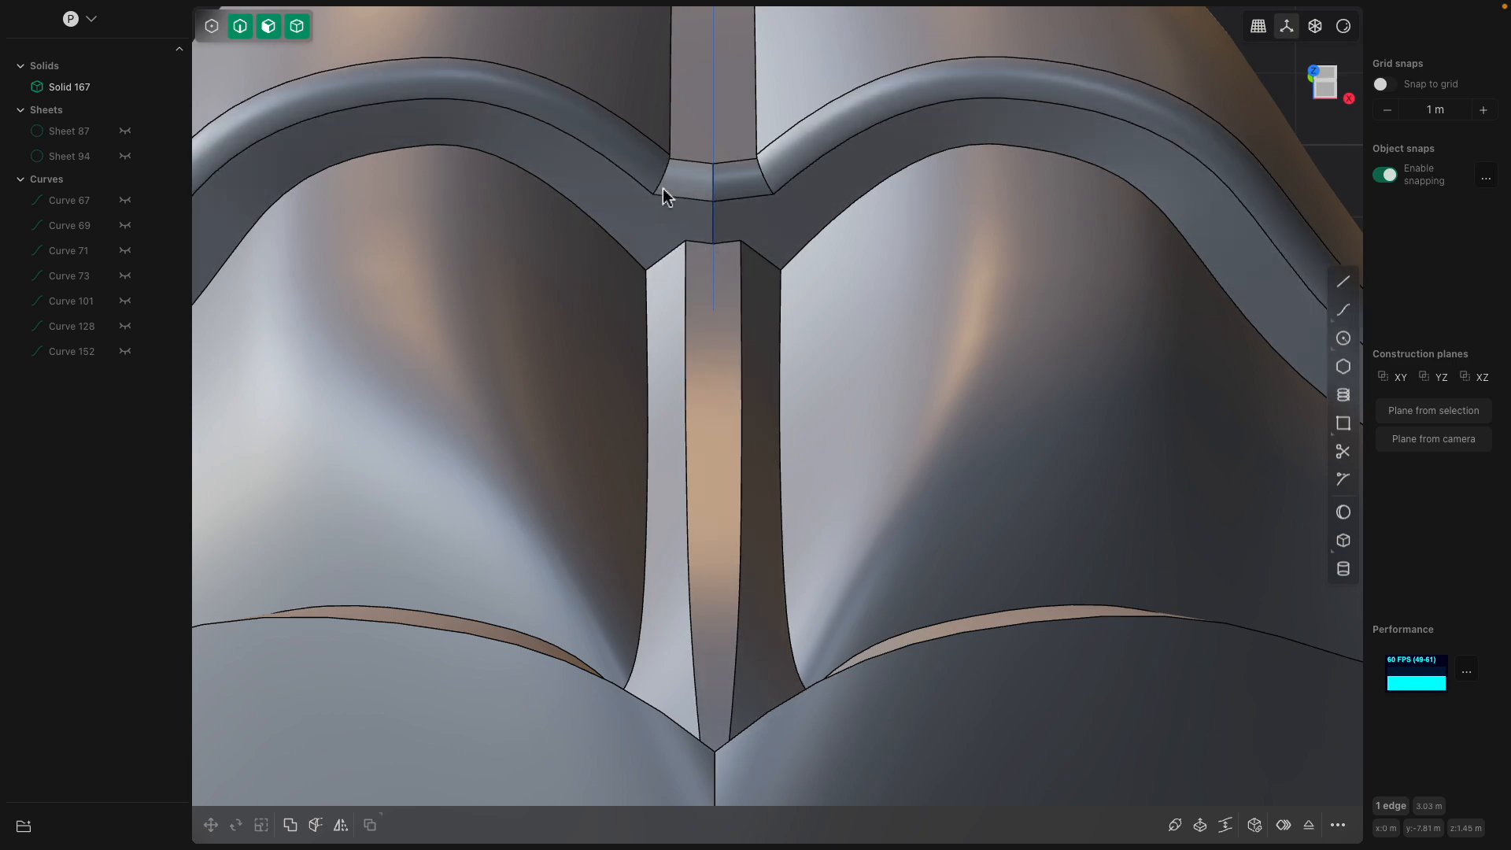
left_click(693, 222)
left_click(746, 216)
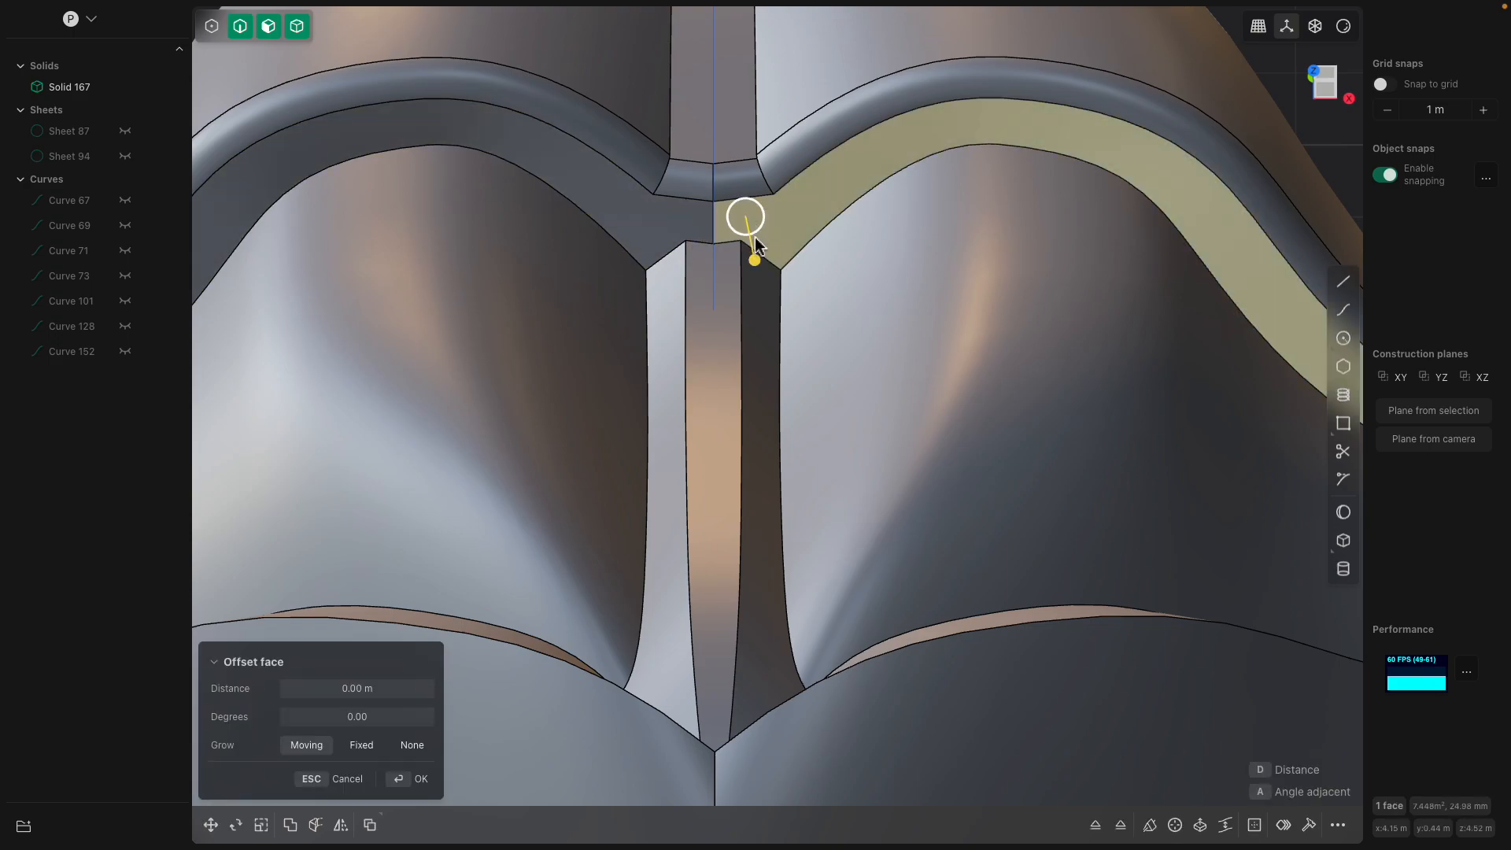
left_click(677, 229, "shift")
middle_click_drag(679, 230, 837, 429)
left_click_drag(799, 435, 692, 341)
scroll(706, 358, "down", 5)
middle_click_drag(712, 365, 787, 295)
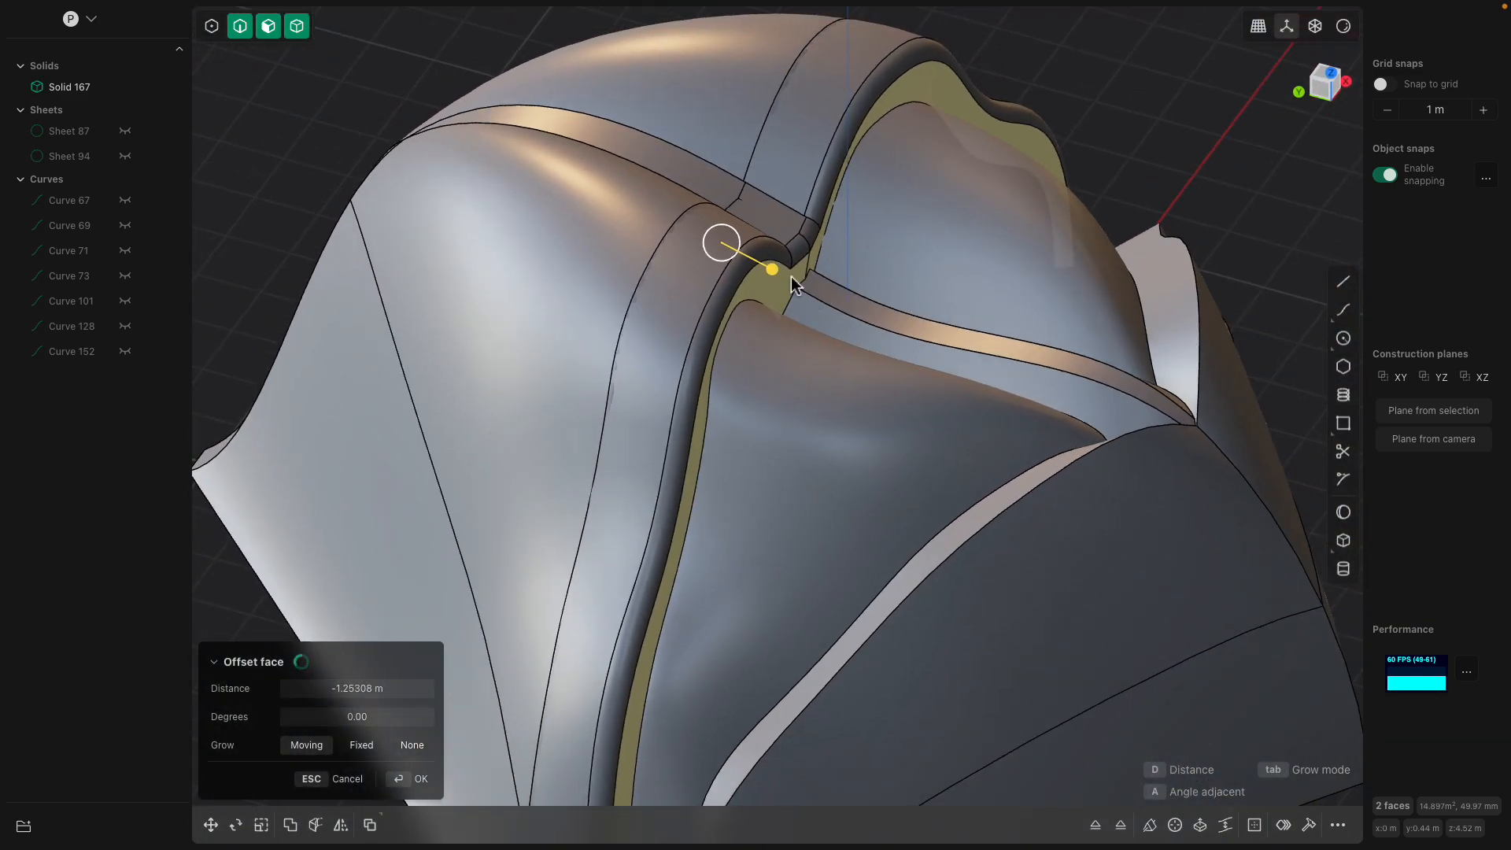
left_click_drag(773, 269, 861, 315)
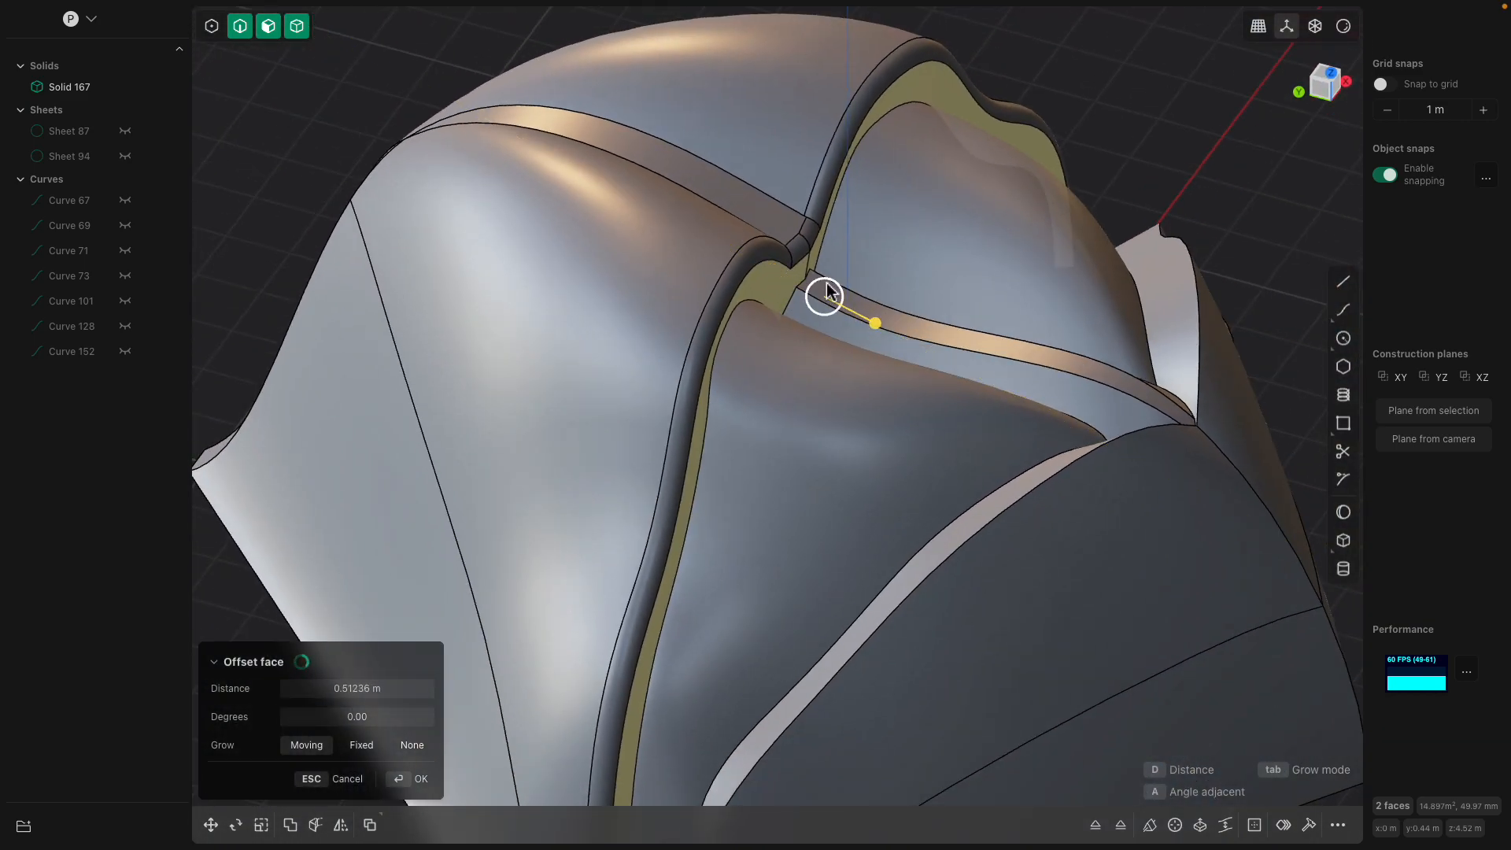
key("Escape")
- Offset both wall faces beneath the filleted arch rim outward so the rim projects further over the recesses
left_click(786, 282)
middle_click_drag(786, 282, 780, 257)
left_click(818, 253, "shift")
left_click_drag(842, 264, 863, 289)
scroll(857, 351, "down", 3)
mouse_move(857, 351)
middle_mouse_down("shift")
mouse_move(849, 229)
mouse_move(830, 323)
mouse_move(894, 296)
mouse_move(847, 374)
middle_mouse_up("shift")
key("Return")
- Extrude the solid's flat bottom face downward about 1.65 m with an inward taper of about 27.8 degrees
middle_click_drag(818, 448, 767, 425, "shift")
left_click(763, 406)
left_click(769, 339)
scroll(760, 394, "down", 1)
left_click(758, 394)
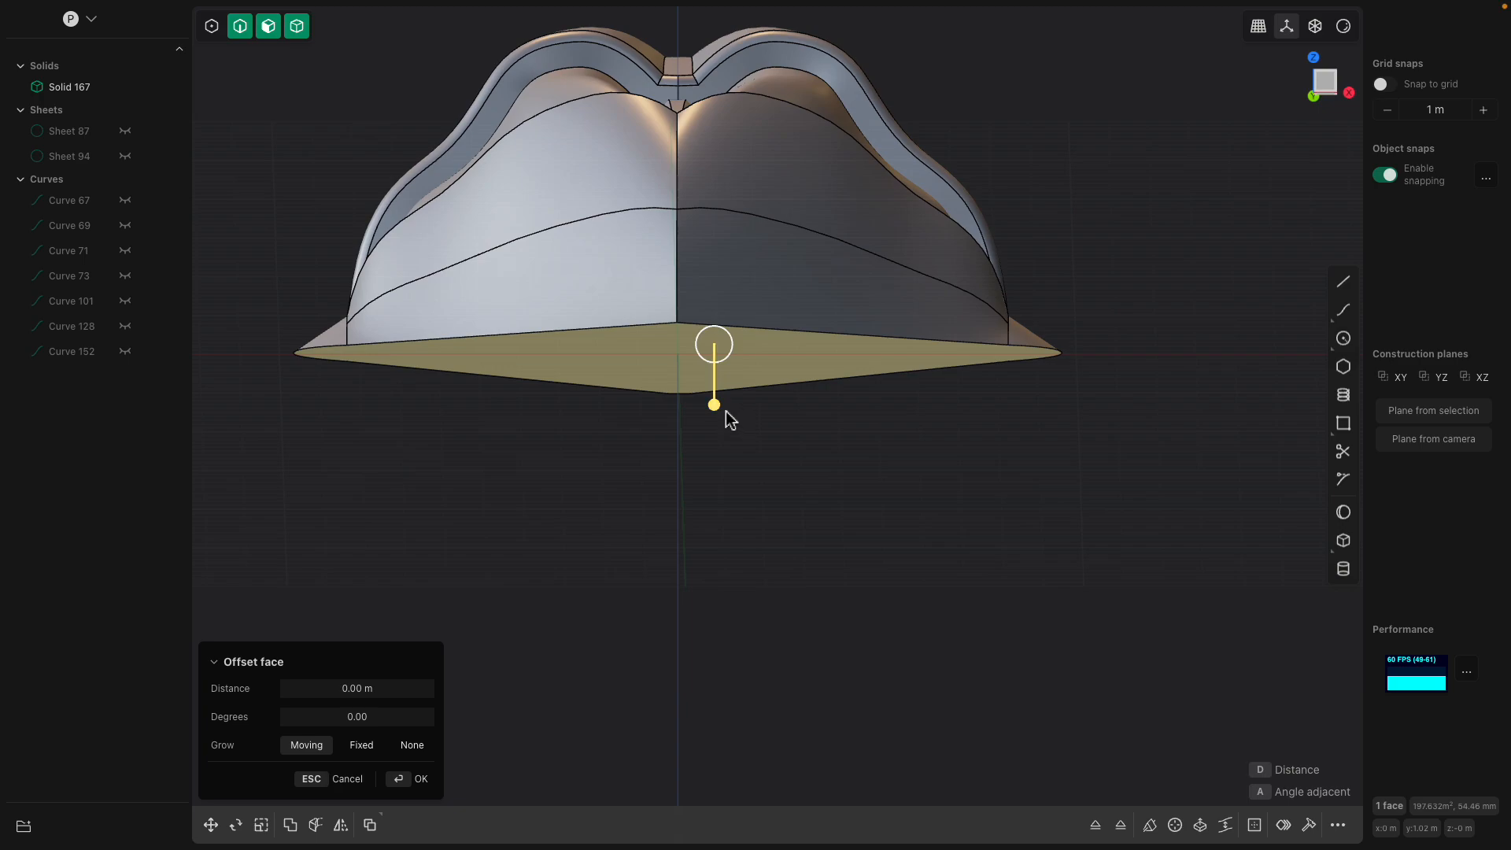
key("x")
left_click_drag(678, 435, 681, 499)
middle_click_drag(759, 492, 712, 500)
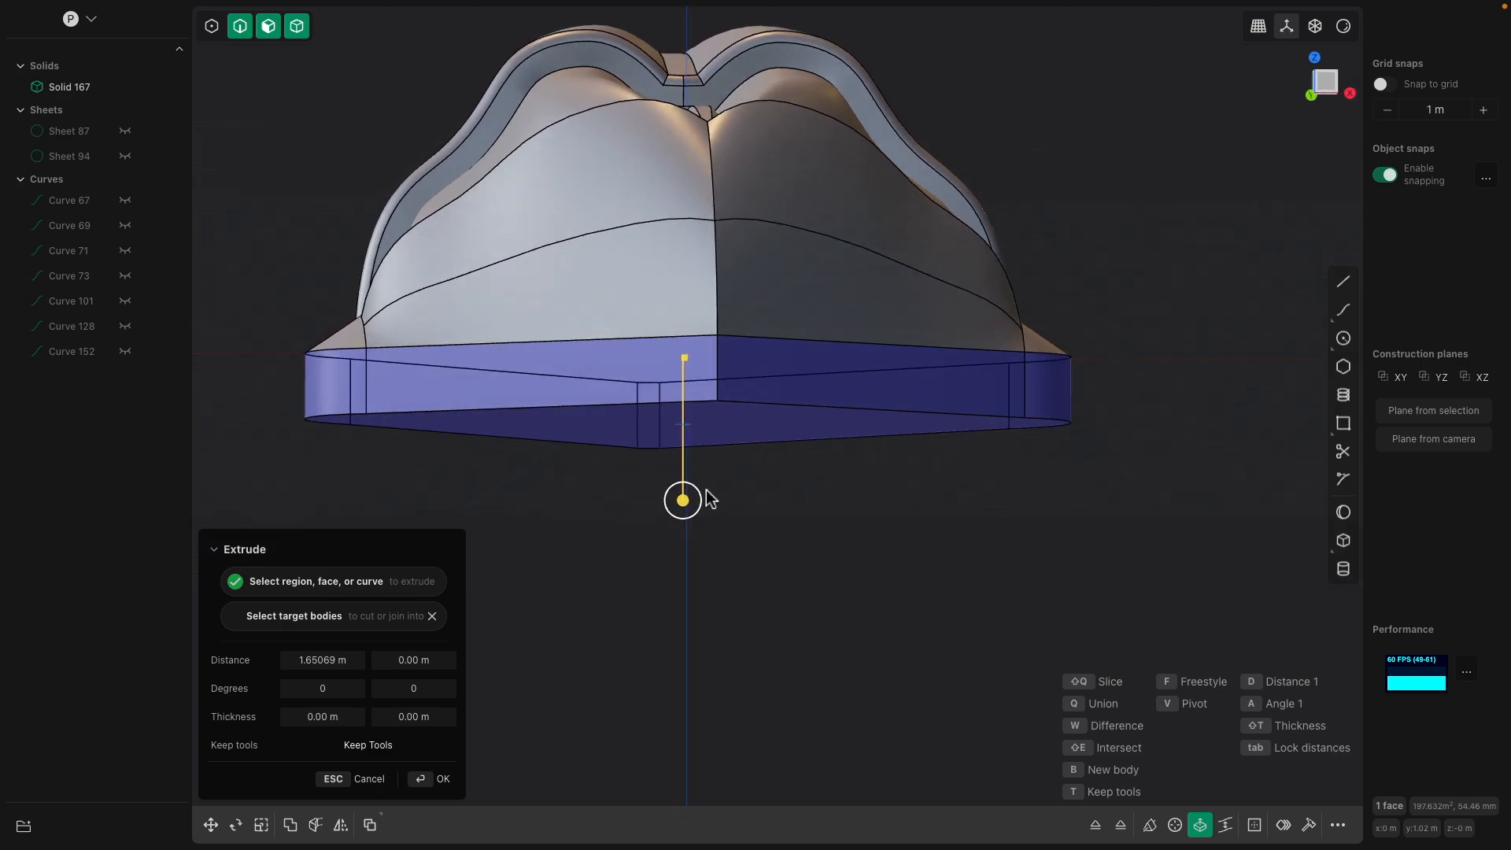
left_click_drag(707, 494, 698, 483)
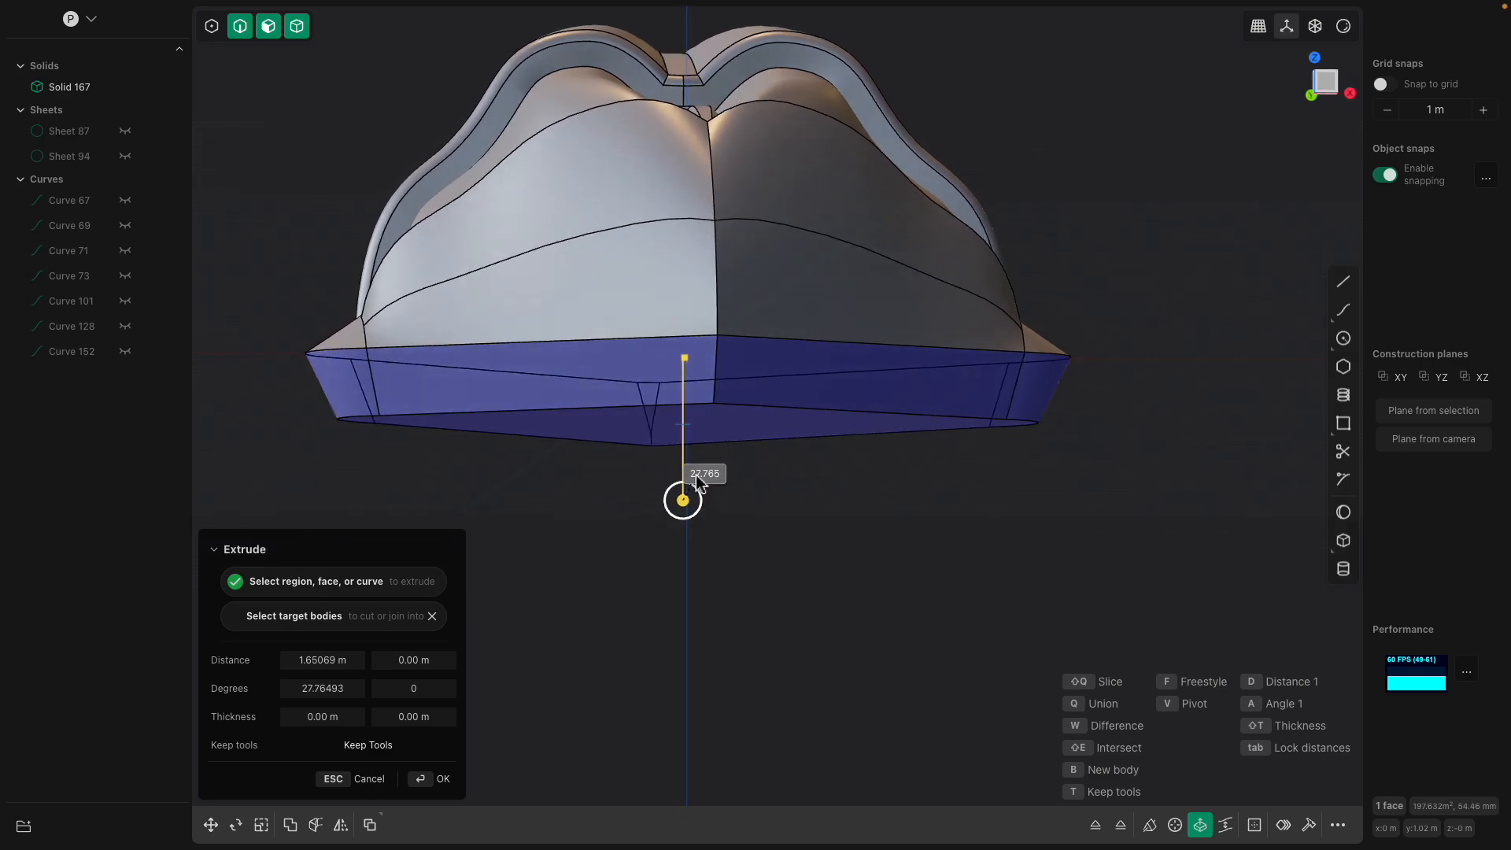
key("Return")
- Extrude the tapered base's bottom face straight downward to add a short vertical band
mouse_move(769, 475)
middle_mouse_down()
mouse_move(824, 469)
mouse_move(768, 472)
middle_mouse_up()
left_click(794, 436)
key("x")
left_click_drag(703, 495, 695, 538)
middle_click_drag(777, 513, 811, 434)
key("Return")
- Fillet the edge loop around the base's bottom face by about 0.65 m
middle_click_drag(834, 510, 525, 459)
left_click(647, 470)
middle_click_drag(649, 470, 709, 451)
left_click(696, 432)
left_click(667, 452)
key("ctrl+2")
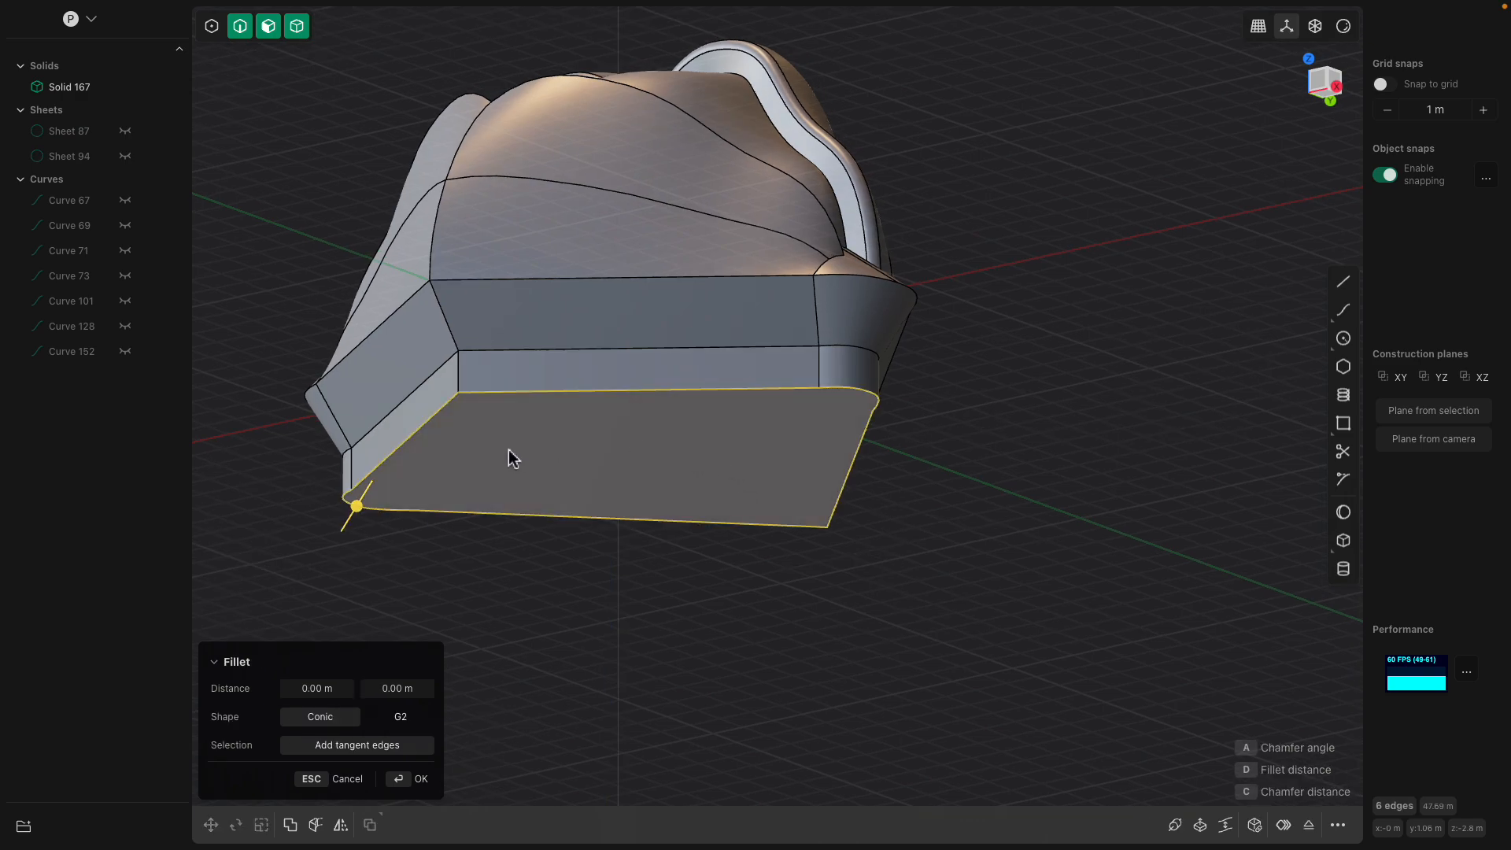
mouse_move(359, 506)
left_mouse_down()
mouse_move(405, 498)
mouse_move(354, 513)
mouse_move(340, 545)
mouse_move(353, 528)
left_mouse_up()
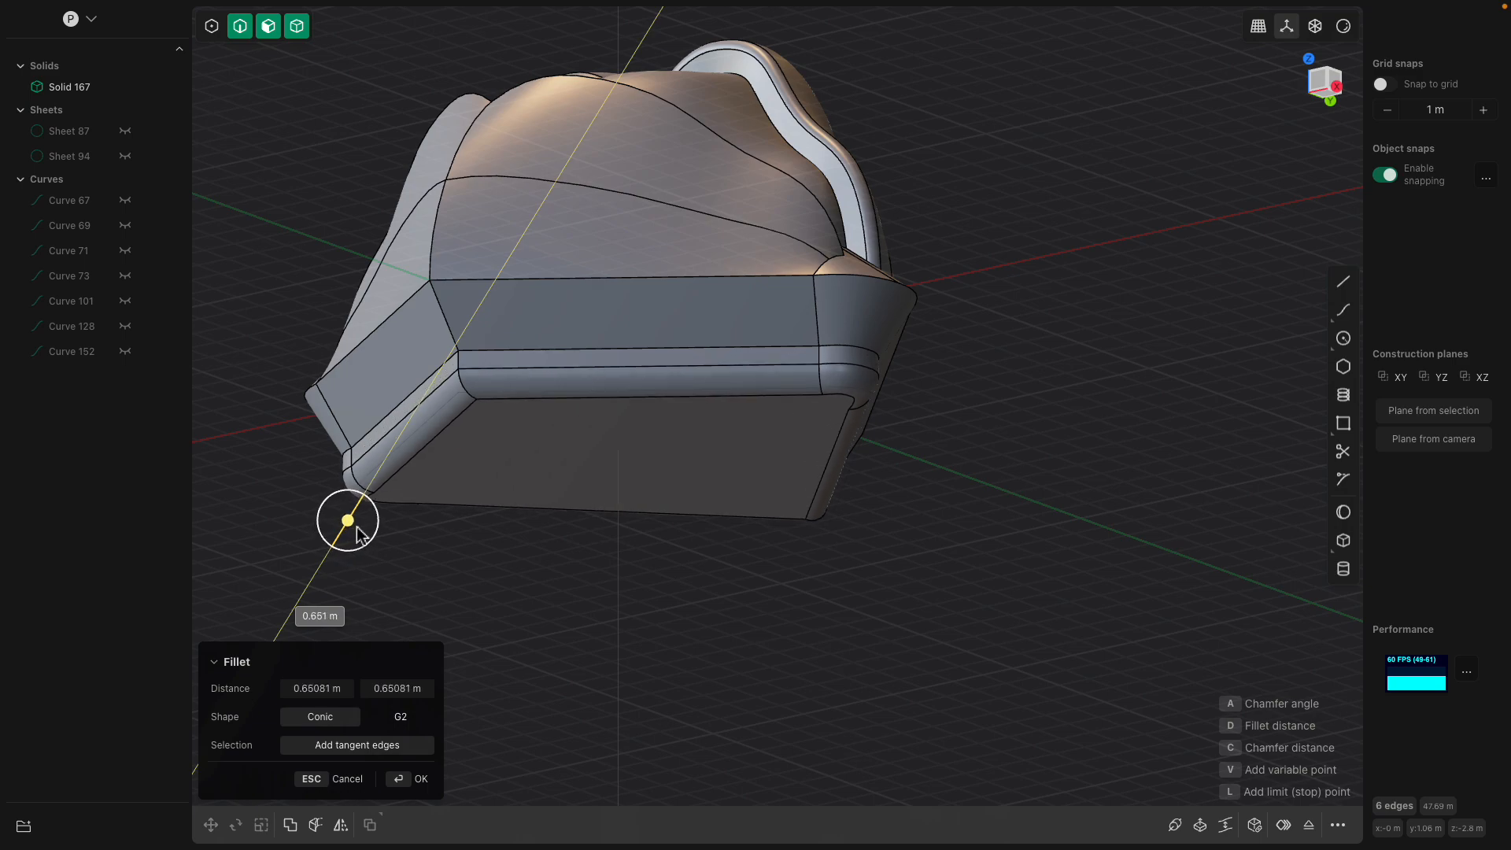
middle_click_drag(527, 477, 540, 522)
key("Return")
- Fillet the outer edge loop where the flared base meets the upper body with a small radius
left_click(592, 370)
middle_click_drag(592, 370, 868, 402)
double_click(632, 427)
left_click_drag(920, 387, 945, 409)
middle_click_drag(944, 408, 772, 504)
key("Return")
- Try to offset the bottom face with an adjacent angle of about 45.7 degrees
mouse_move(758, 423)
middle_mouse_down()
mouse_move(749, 414)
mouse_move(765, 419)
middle_mouse_up()
left_click(749, 414)
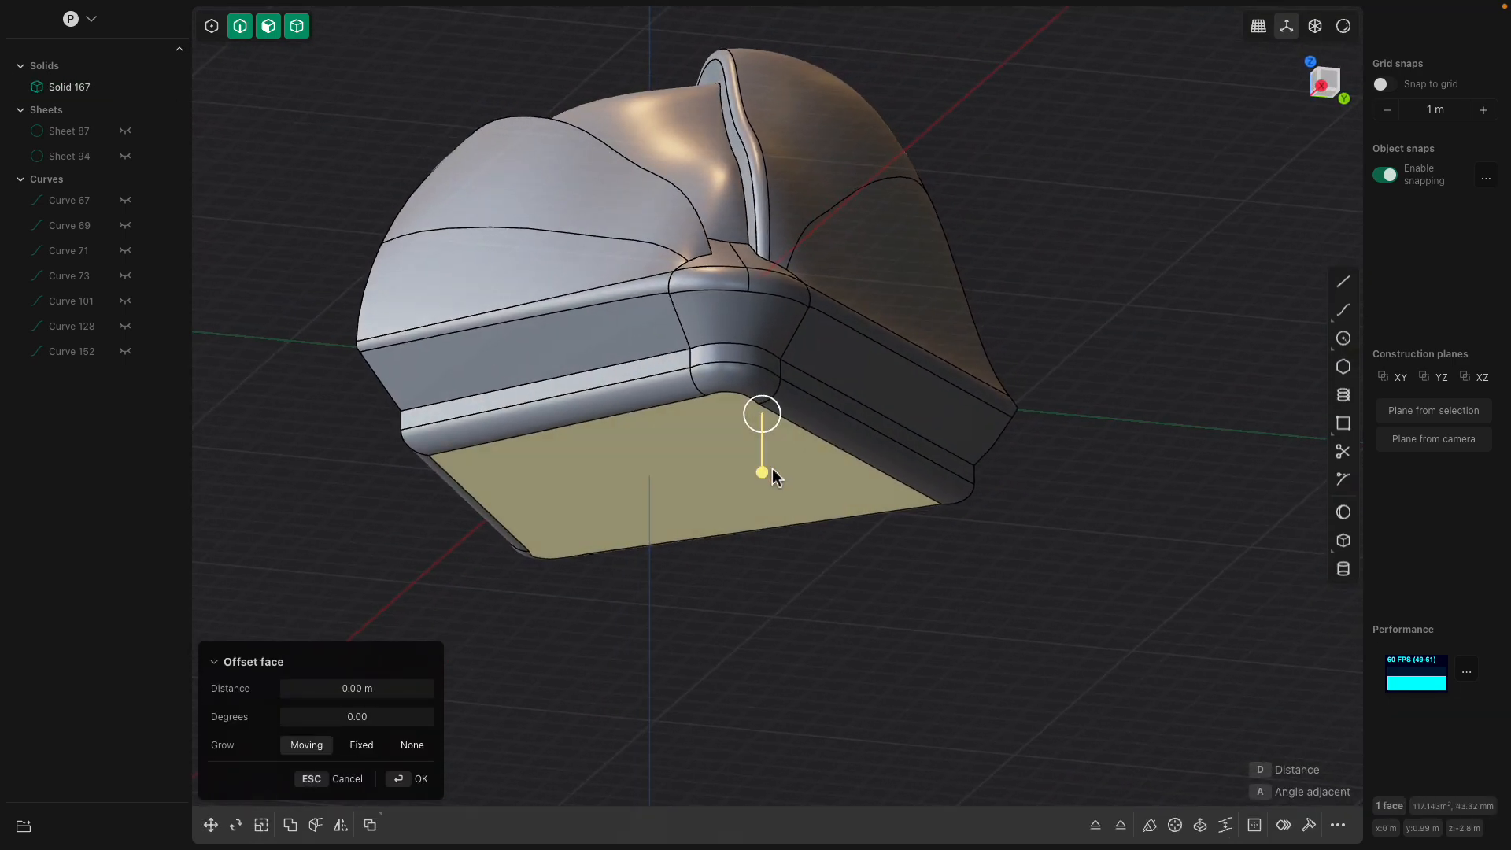
left_click_drag(772, 425, 778, 409)
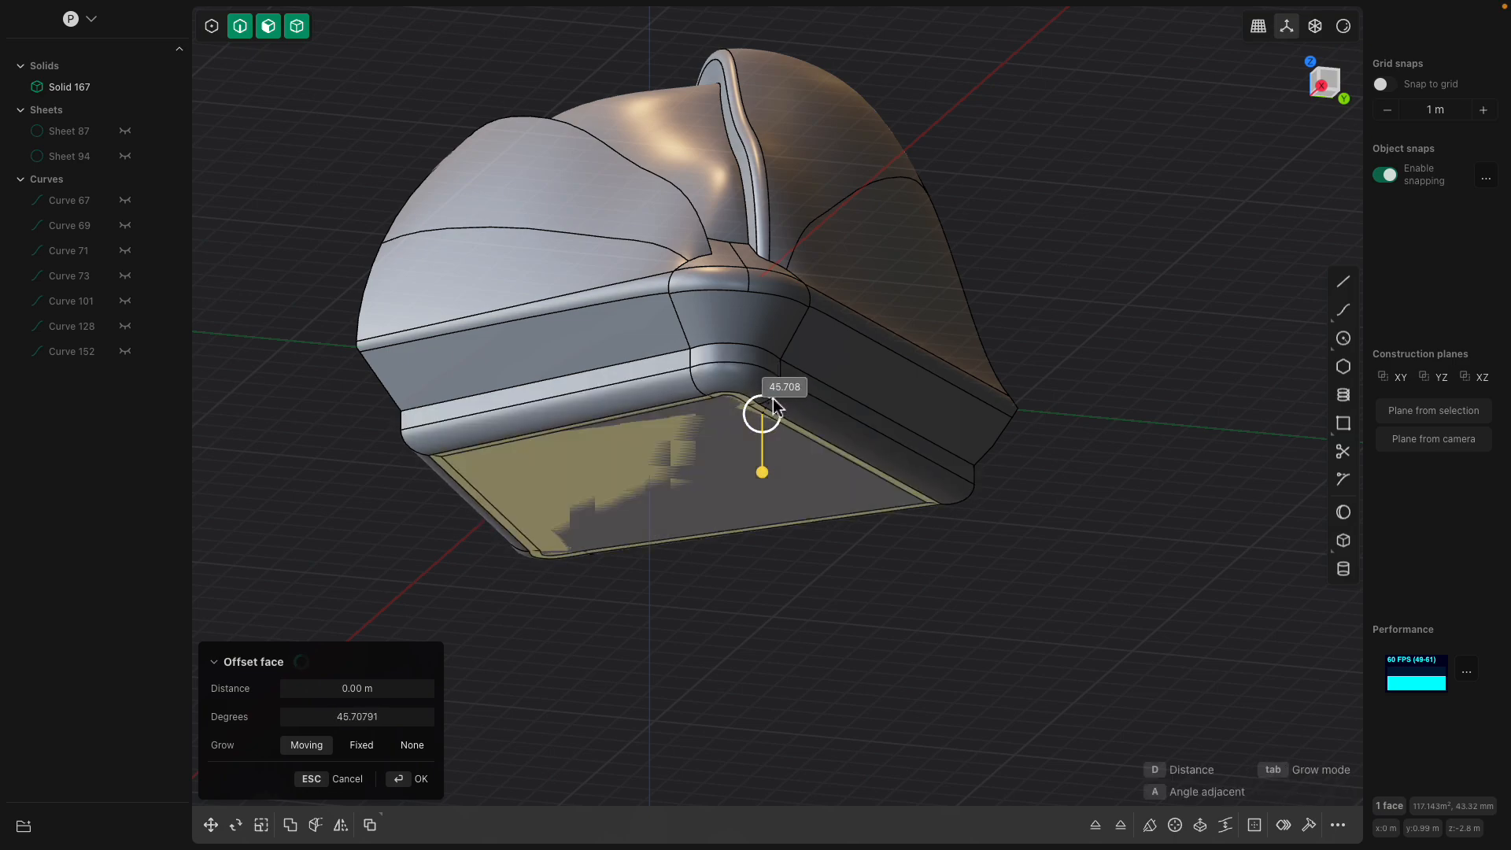
key("Escape")
- Extrude the bottom face straight downward into a block beneath the filleted base
middle_click_drag(686, 455, 725, 503)
middle_click_drag(702, 511, 691, 458, "shift")
key("e")
left_click_drag(653, 479, 644, 576)
key("Return")
- Try to fillet the edges around the new block's bottom face by about -1.02 m
middle_click_drag(735, 522, 736, 525)
key("ctrl+2")
left_click_drag(644, 545, 685, 511)
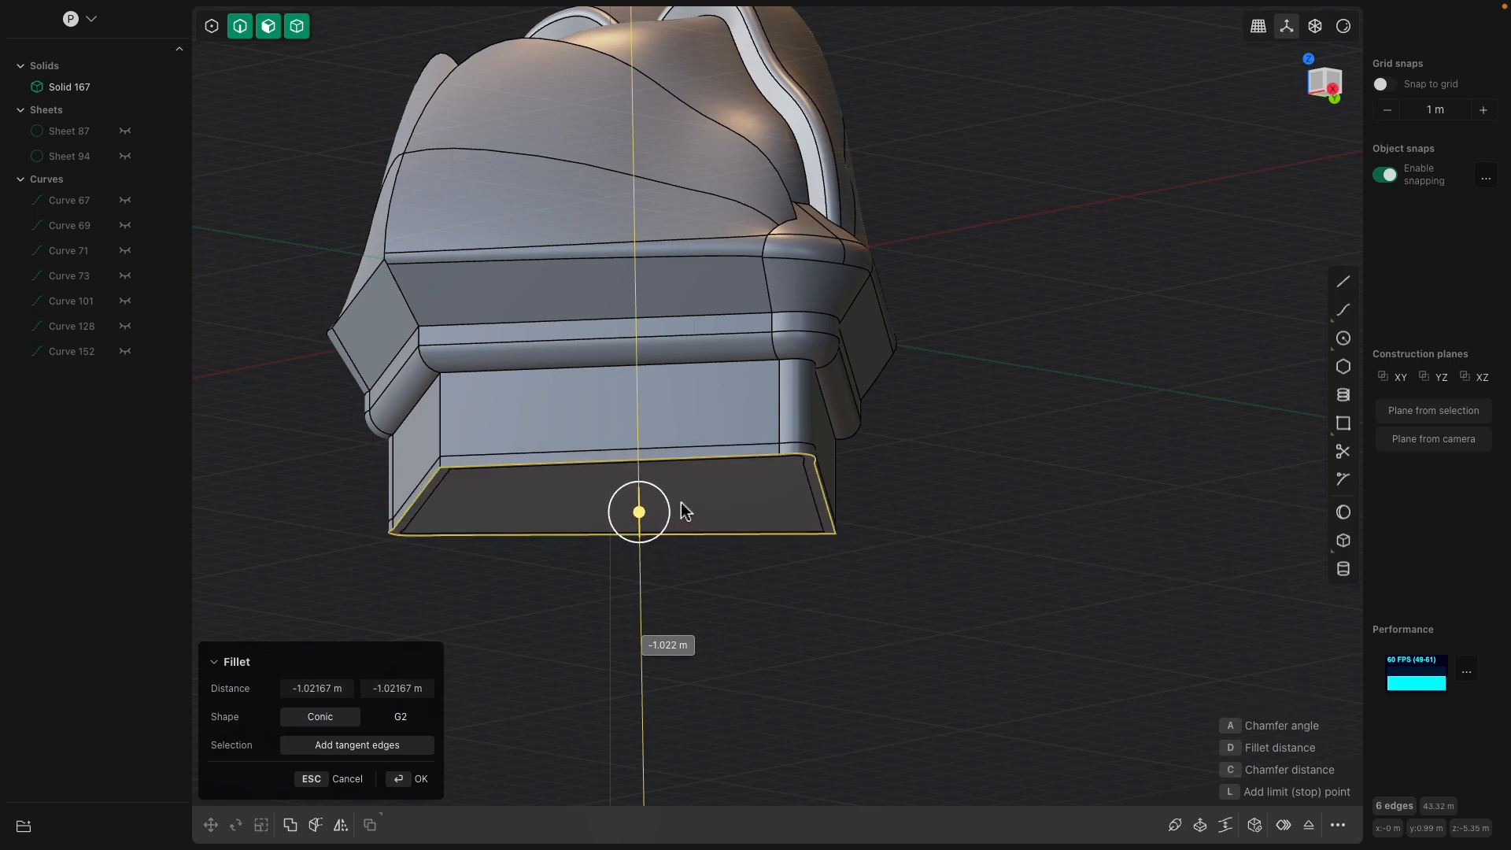
middle_click_drag(661, 464, 752, 517)
key("Escape")
scroll(802, 407, "down", 3)
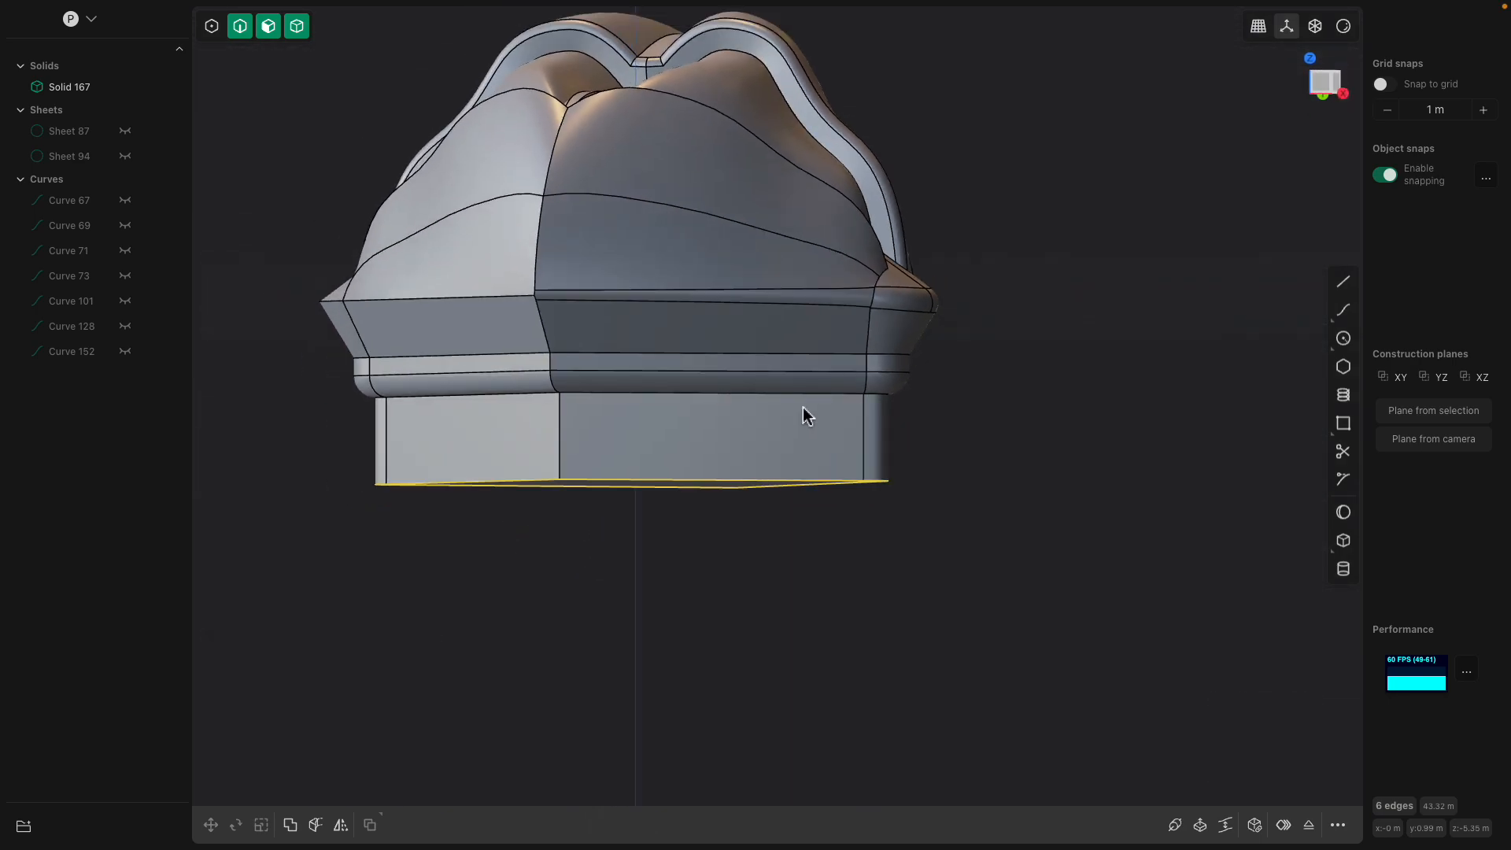
middle_click_drag(785, 419, 690, 560, "shift")
key("g")
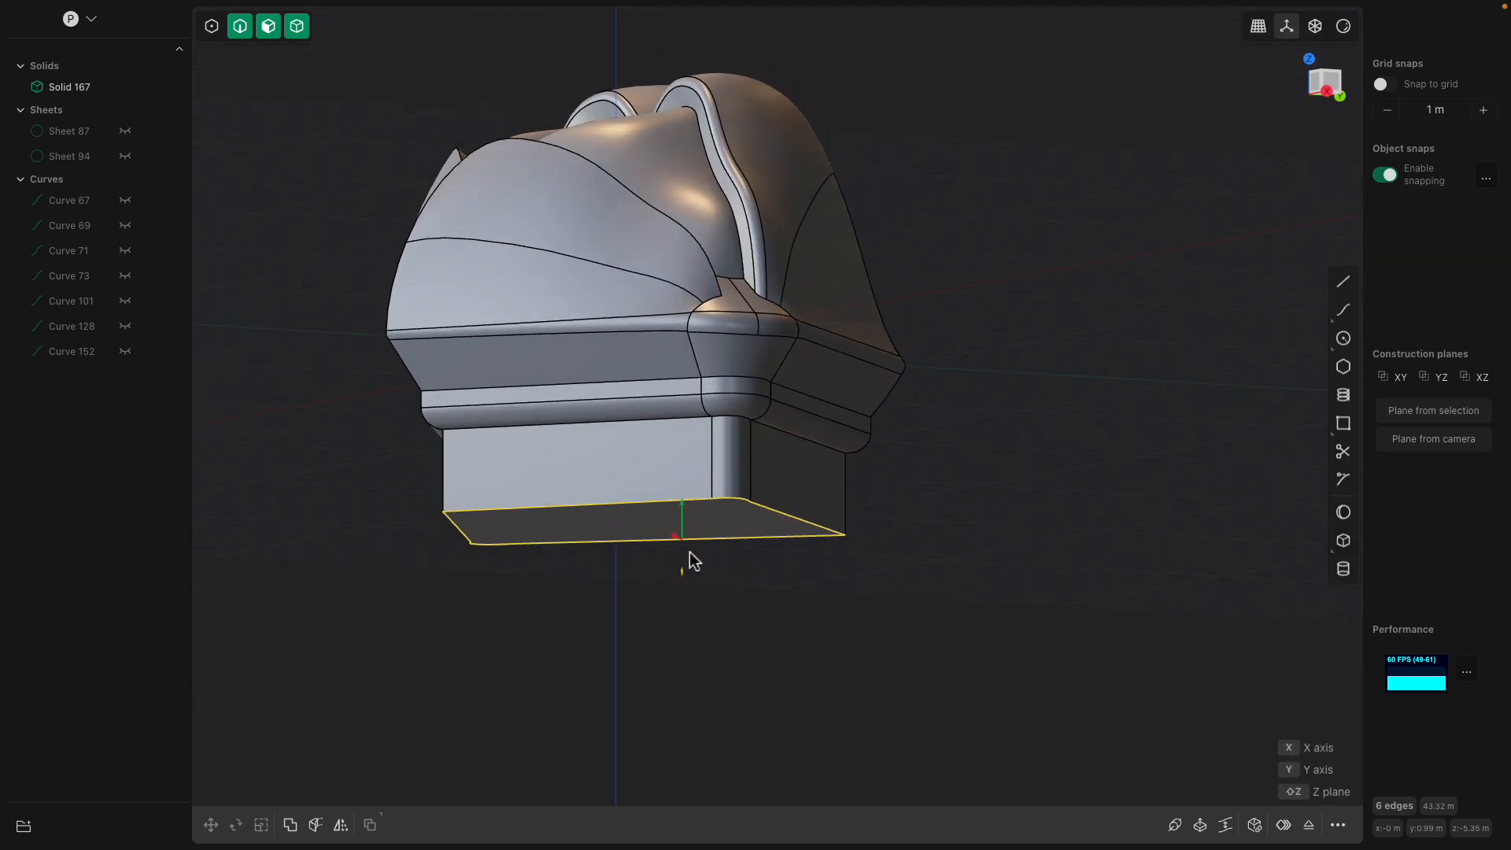
key("Escape")
- Offset the extruded block's bottom face upward until it lies above the base's lower rim
left_click(635, 522)
left_click_drag(633, 579, 650, 474)
middle_click_drag(692, 484, 765, 447)
key("Return")
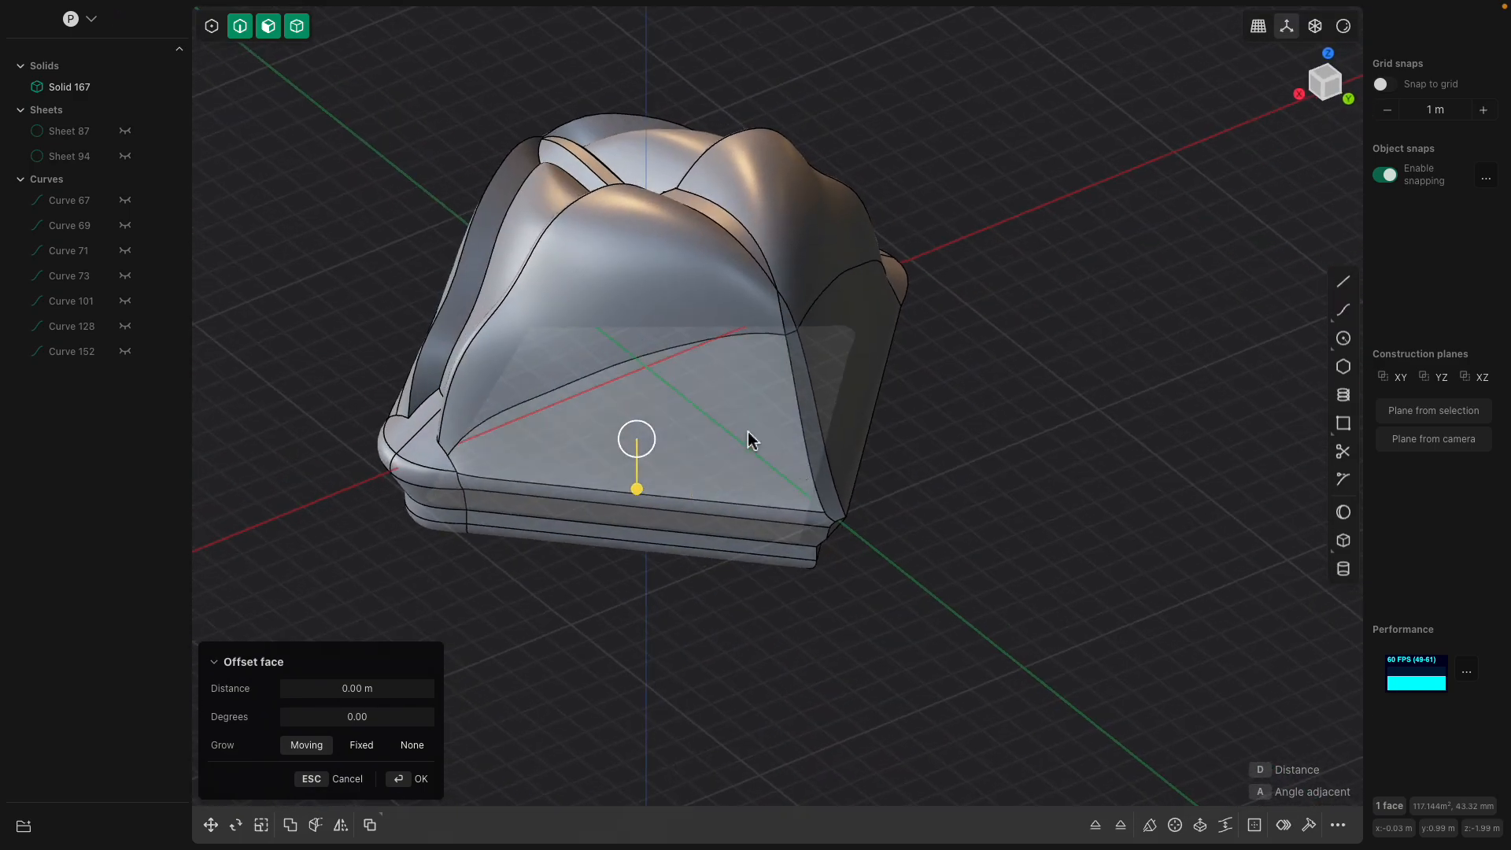
key("Escape")
- Scale the whole solid to about 0.92 along X and 1.34 along Y, keeping Z at 1
left_click(593, 290)
middle_click_drag(594, 290, 690, 358)
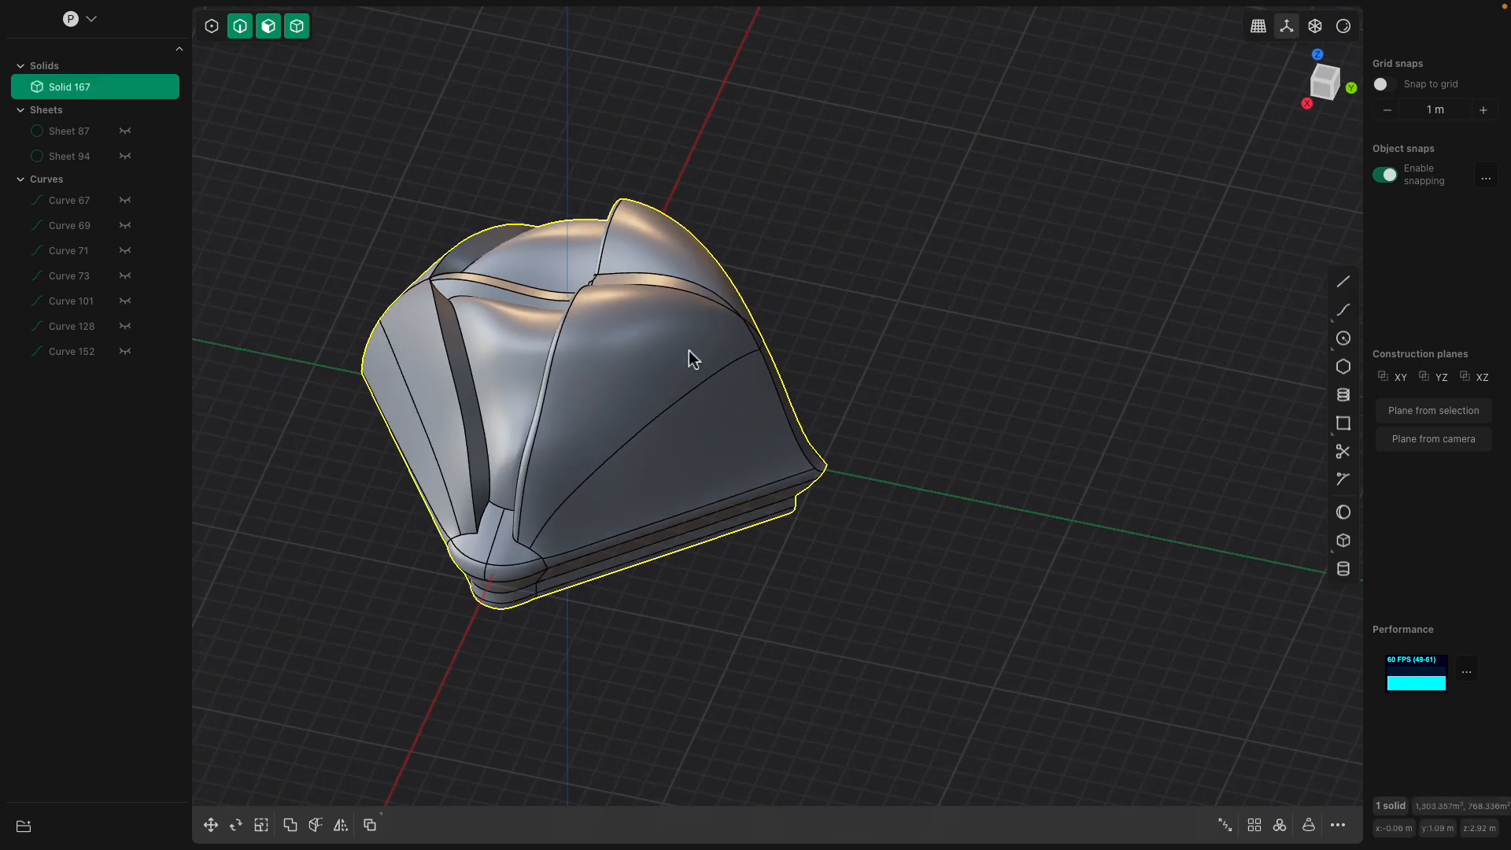
key("s")
middle_click_drag(686, 453, 744, 409, "shift")
mouse_move(708, 334)
left_mouse_down()
mouse_move(775, 340)
mouse_move(714, 333)
mouse_move(728, 334)
left_mouse_up()
middle_click_drag(727, 340, 630, 370)
mouse_move(661, 327)
left_mouse_down()
mouse_move(627, 337)
mouse_move(693, 324)
mouse_move(661, 334)
mouse_move(676, 322)
left_mouse_up()
middle_click_drag(677, 324, 1054, 229)
left_click(1325, 84)
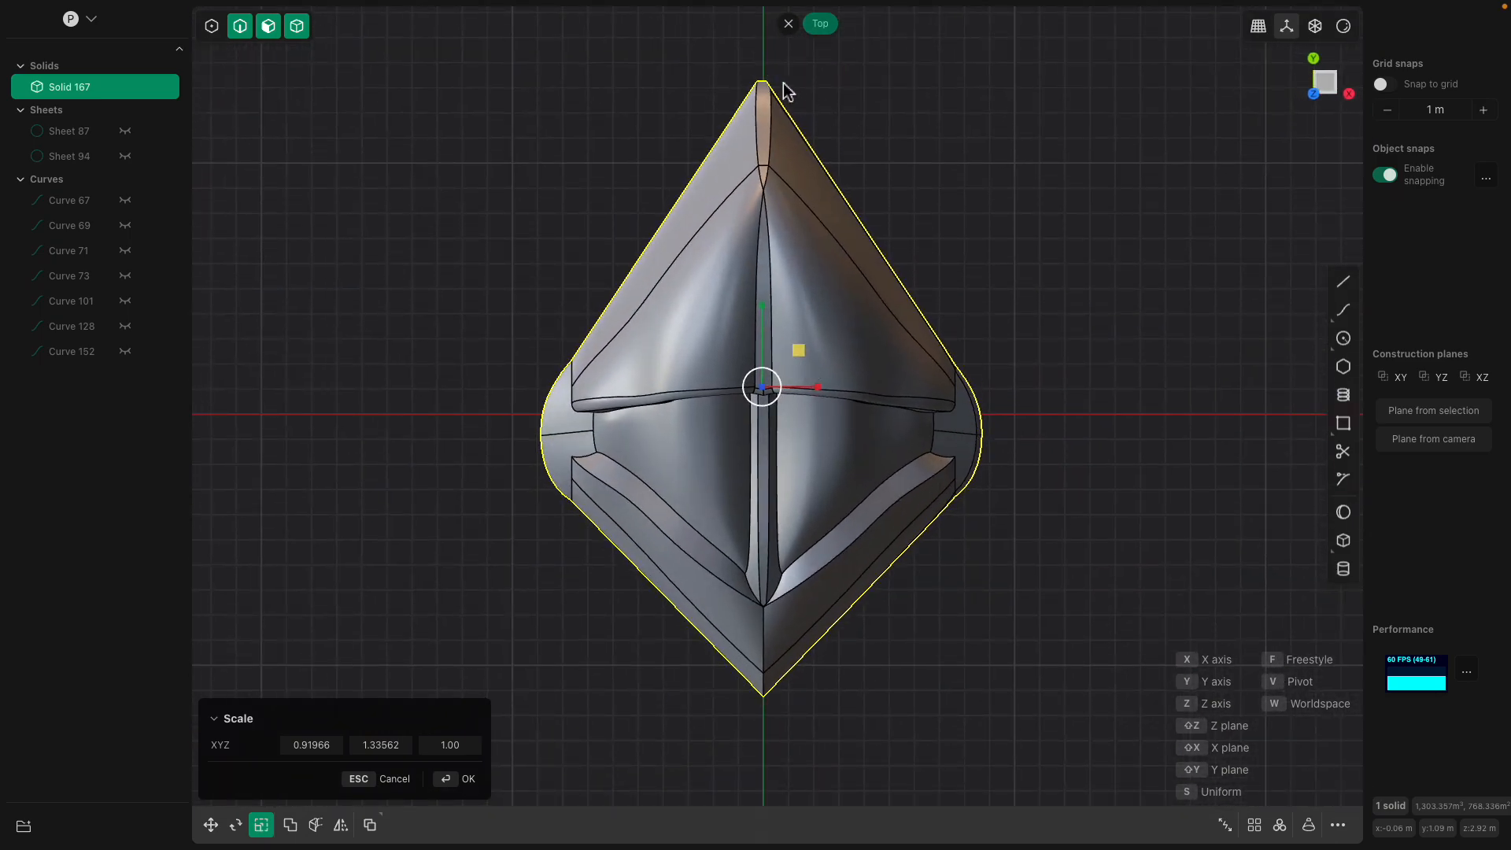
middle_click_drag(909, 272, 796, 355)
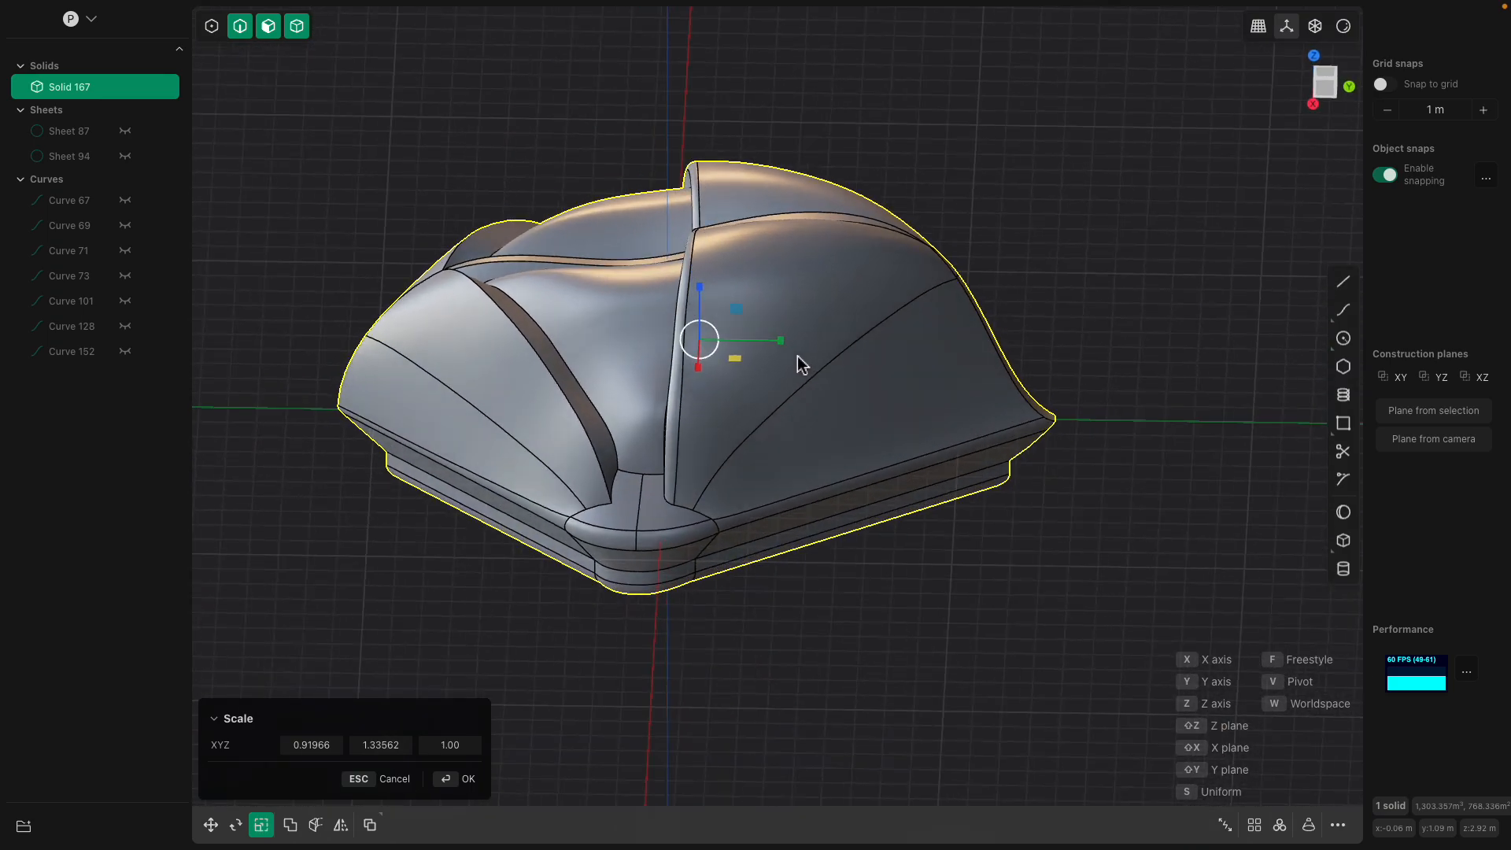
key("Return")
key("ctrl+r")
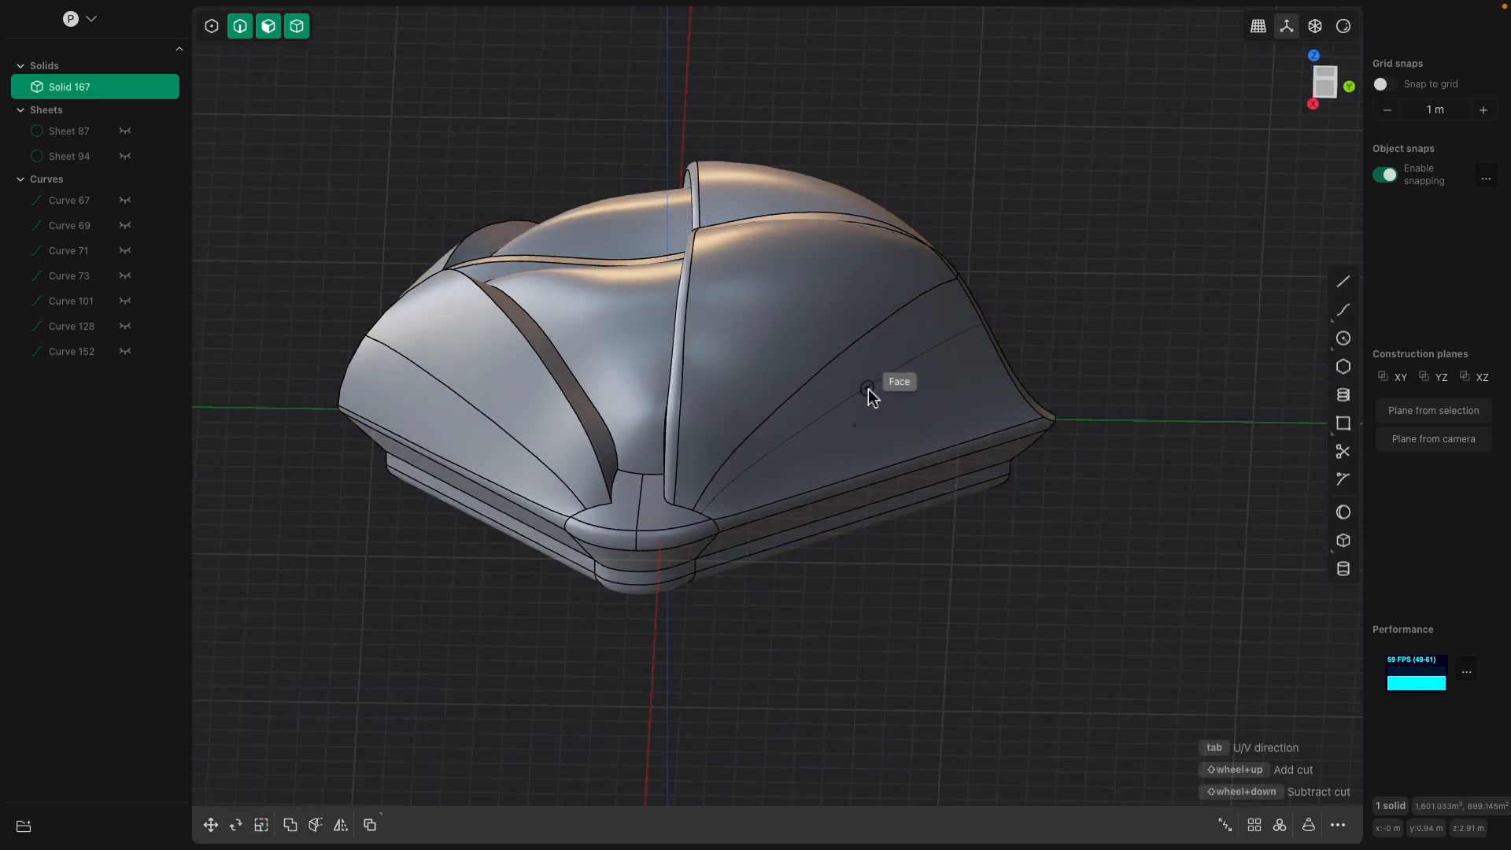
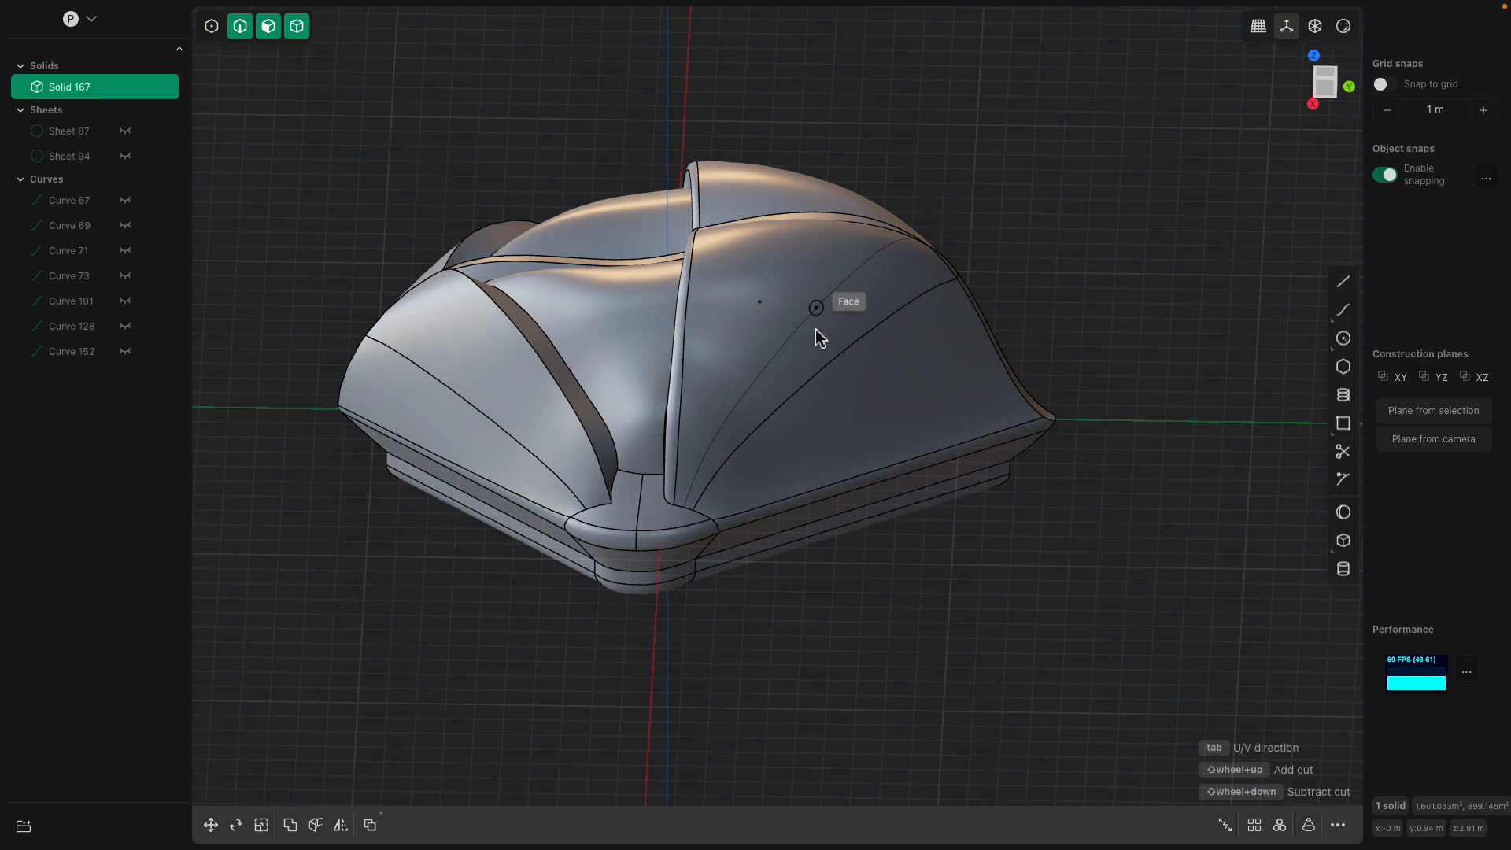
key("Escape")
middle_click_drag(815, 328, 834, 417)
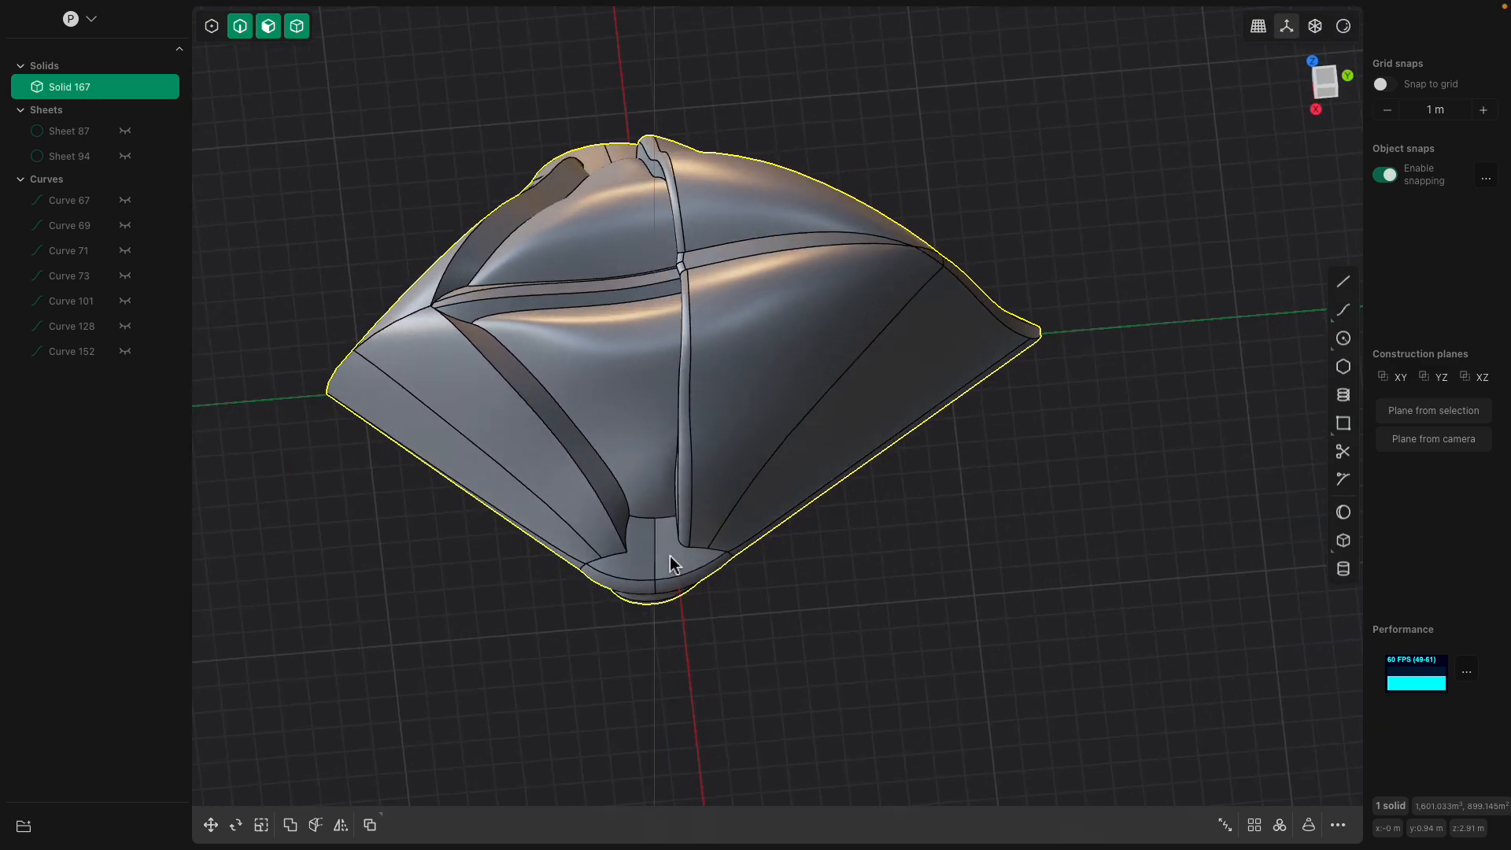
- Slightly offset the recess face above the rounded side corner
left_click(656, 445)
middle_click_drag(675, 447, 731, 459)
left_click_drag(716, 478, 707, 477)
key("Return")
- Add a cylinder about 0.85 m in radius and 4.03 m high on the shorter sloped base side, joined to the solid
middle_click_drag(712, 519, 741, 429)
left_click(613, 505)
middle_click_drag(663, 483, 970, 545, "shift")
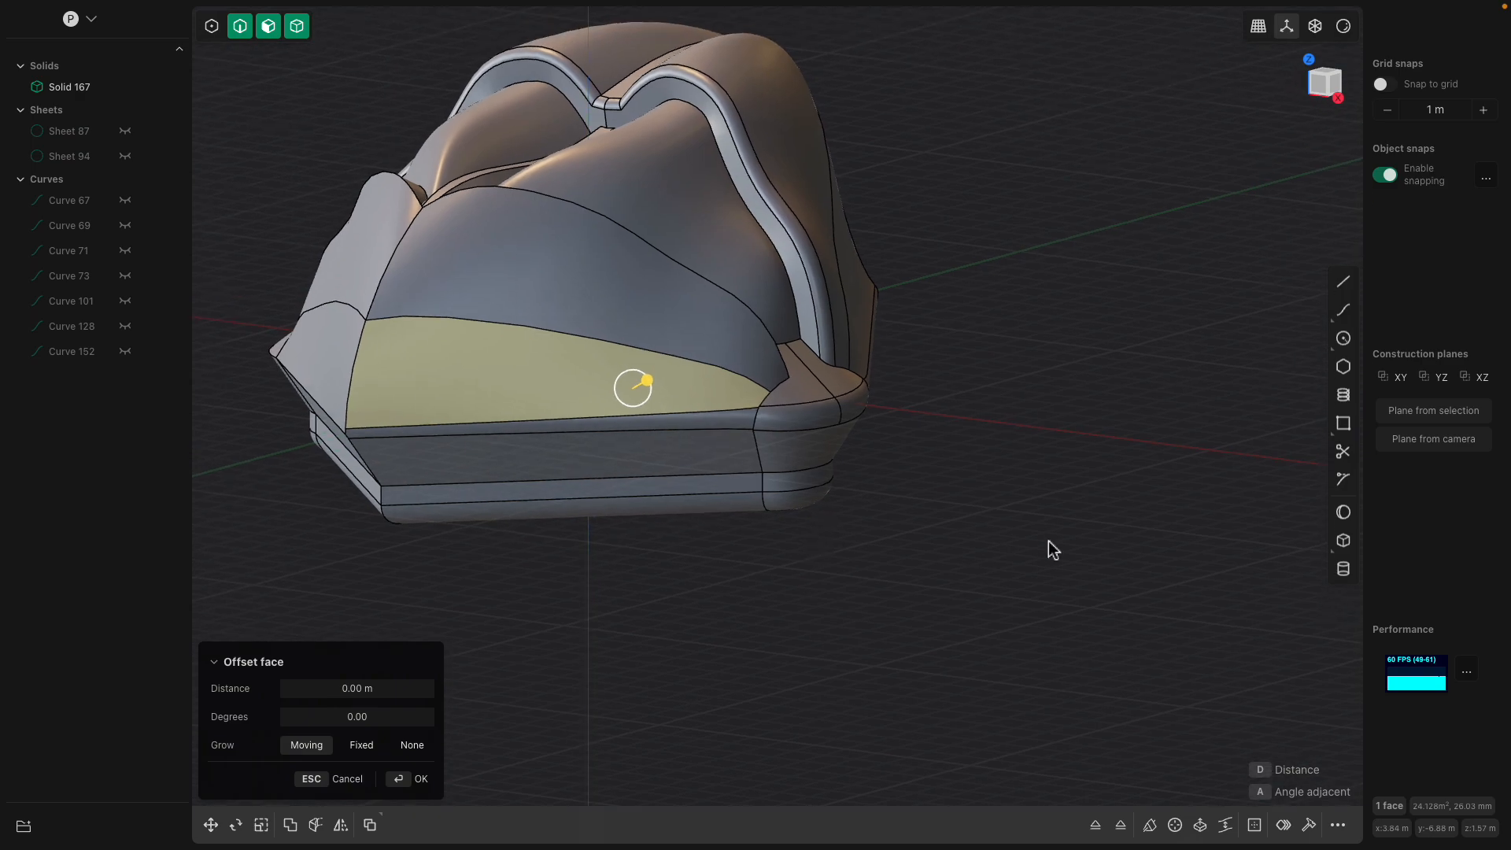
left_click(1343, 568)
middle_click_drag(600, 448, 584, 432)
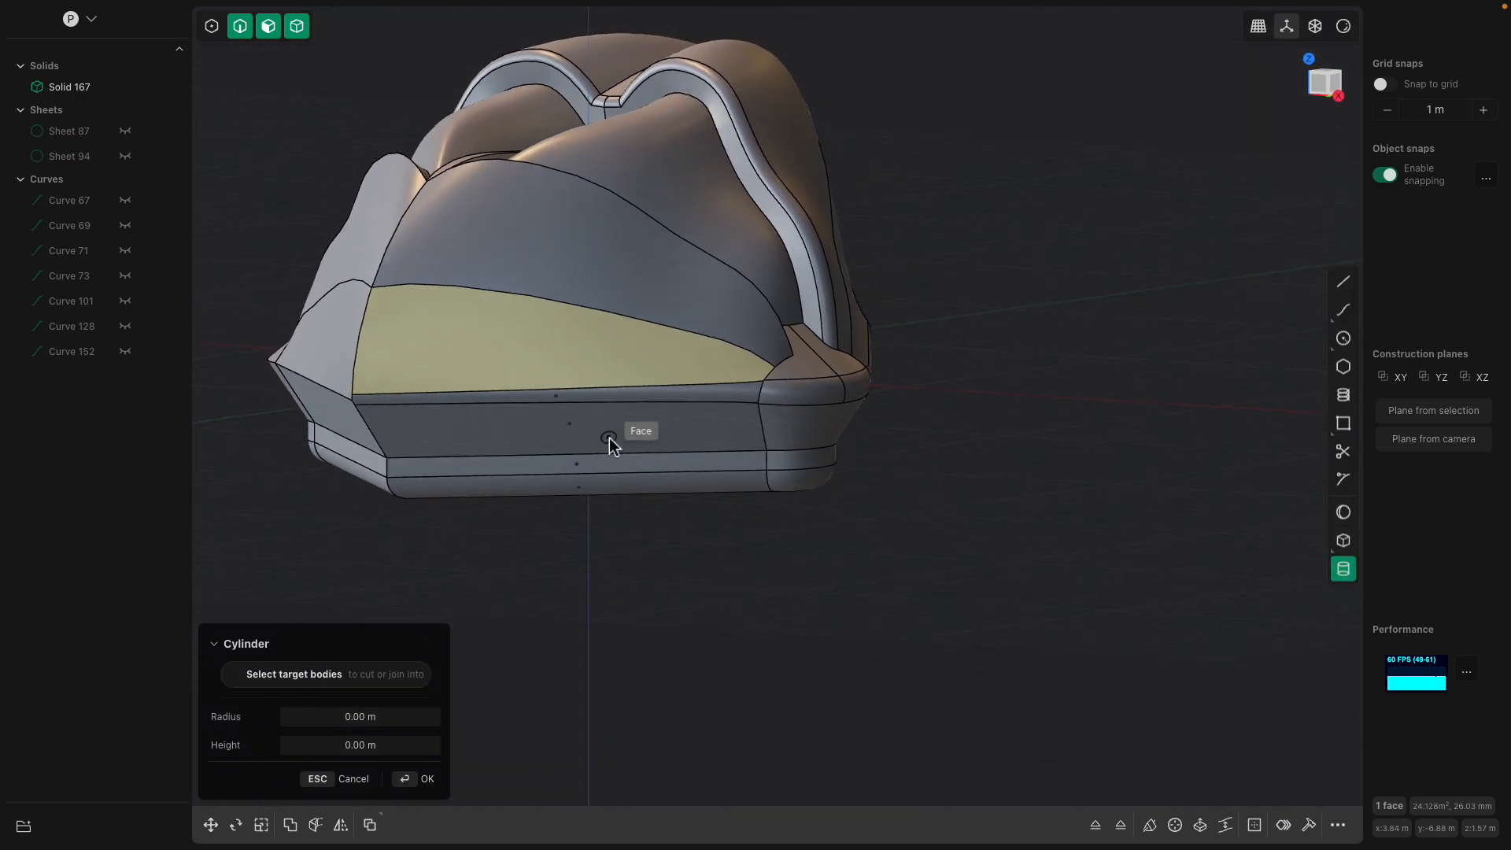
left_click(614, 435)
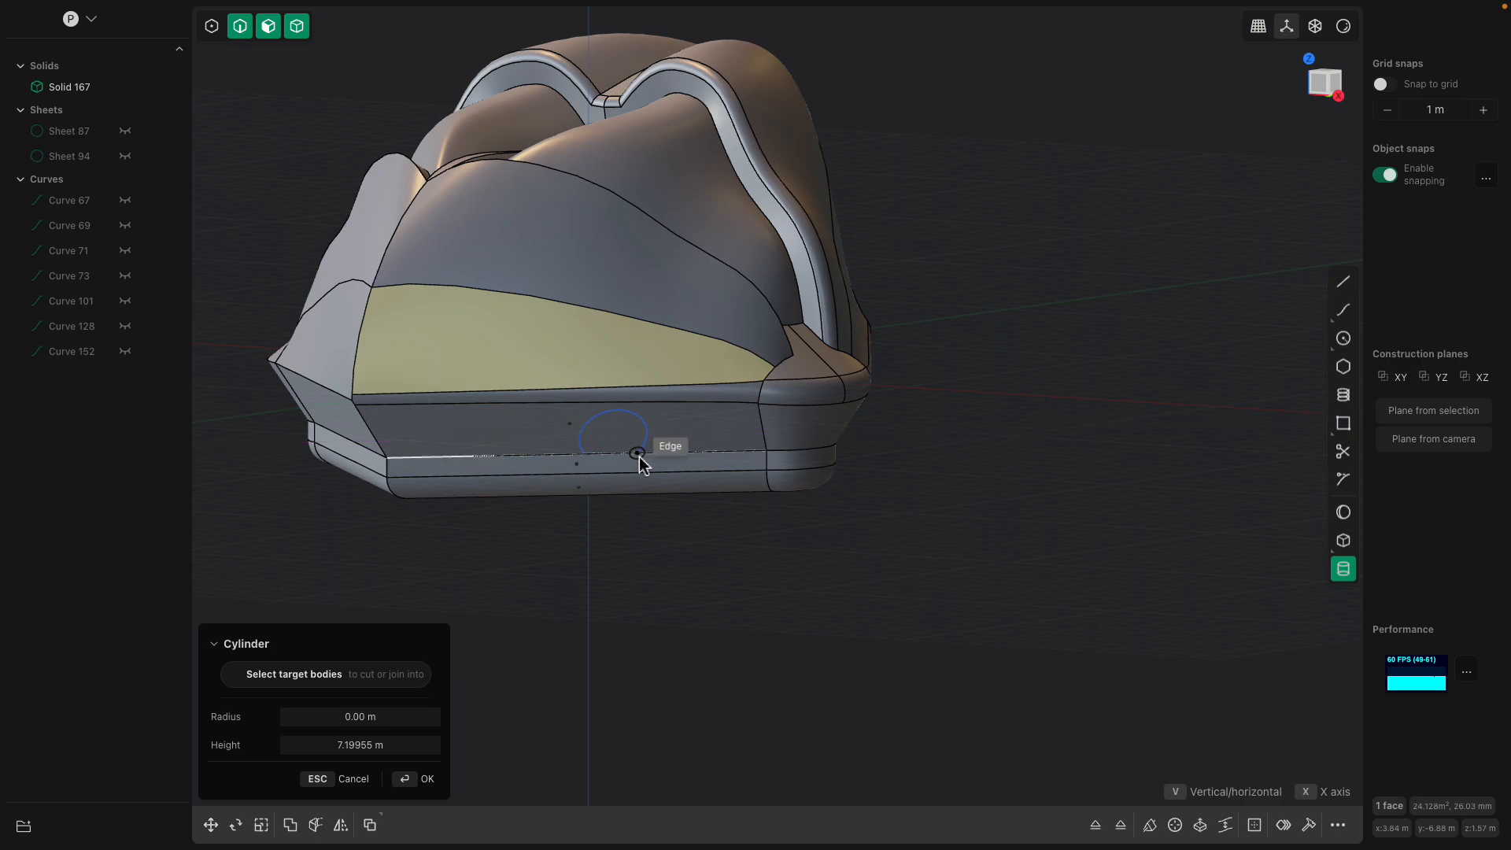
left_click(641, 453)
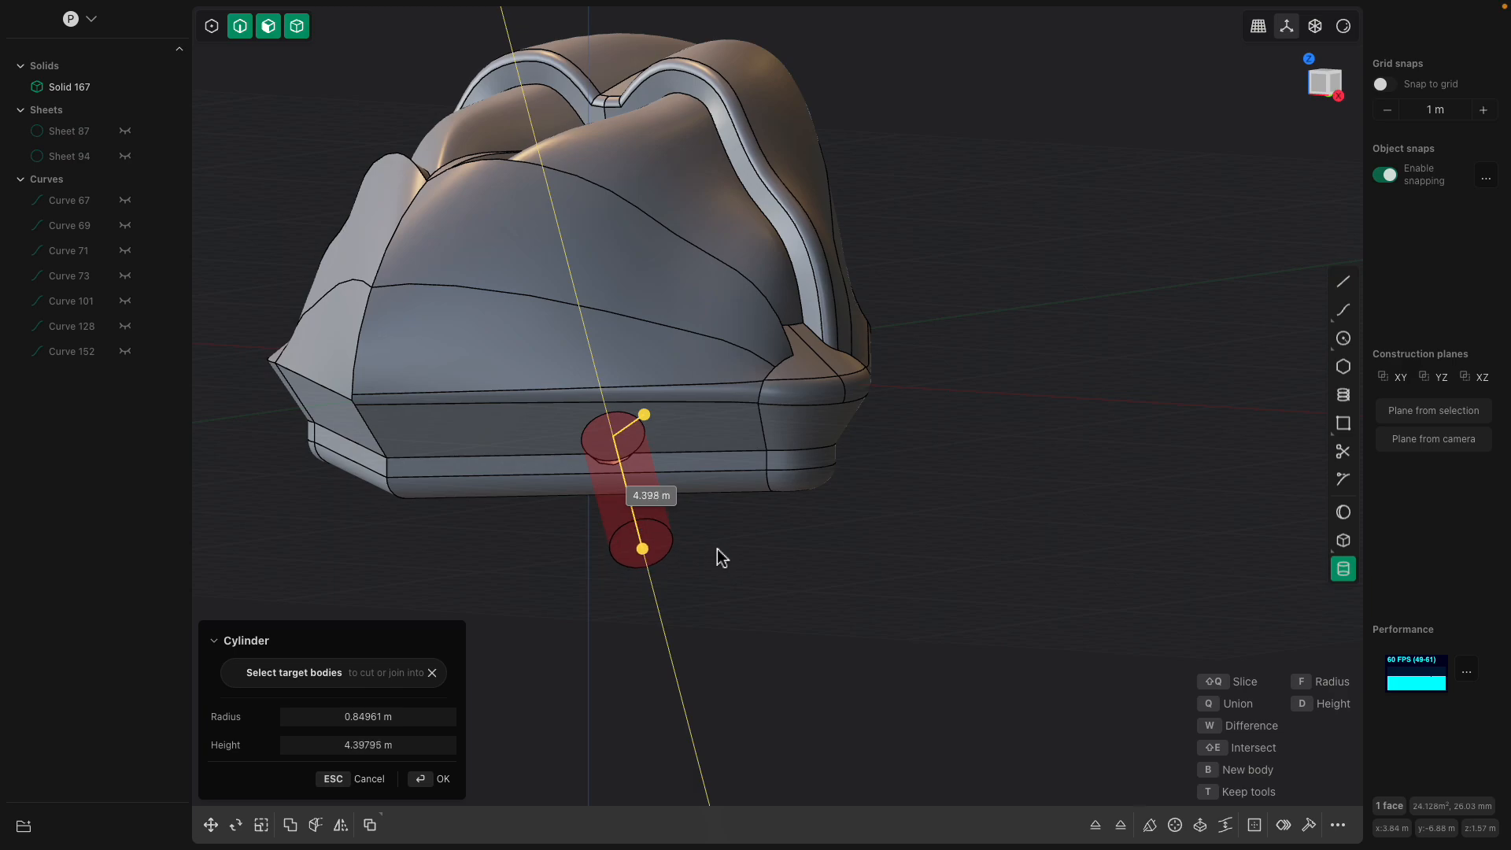
key("b")
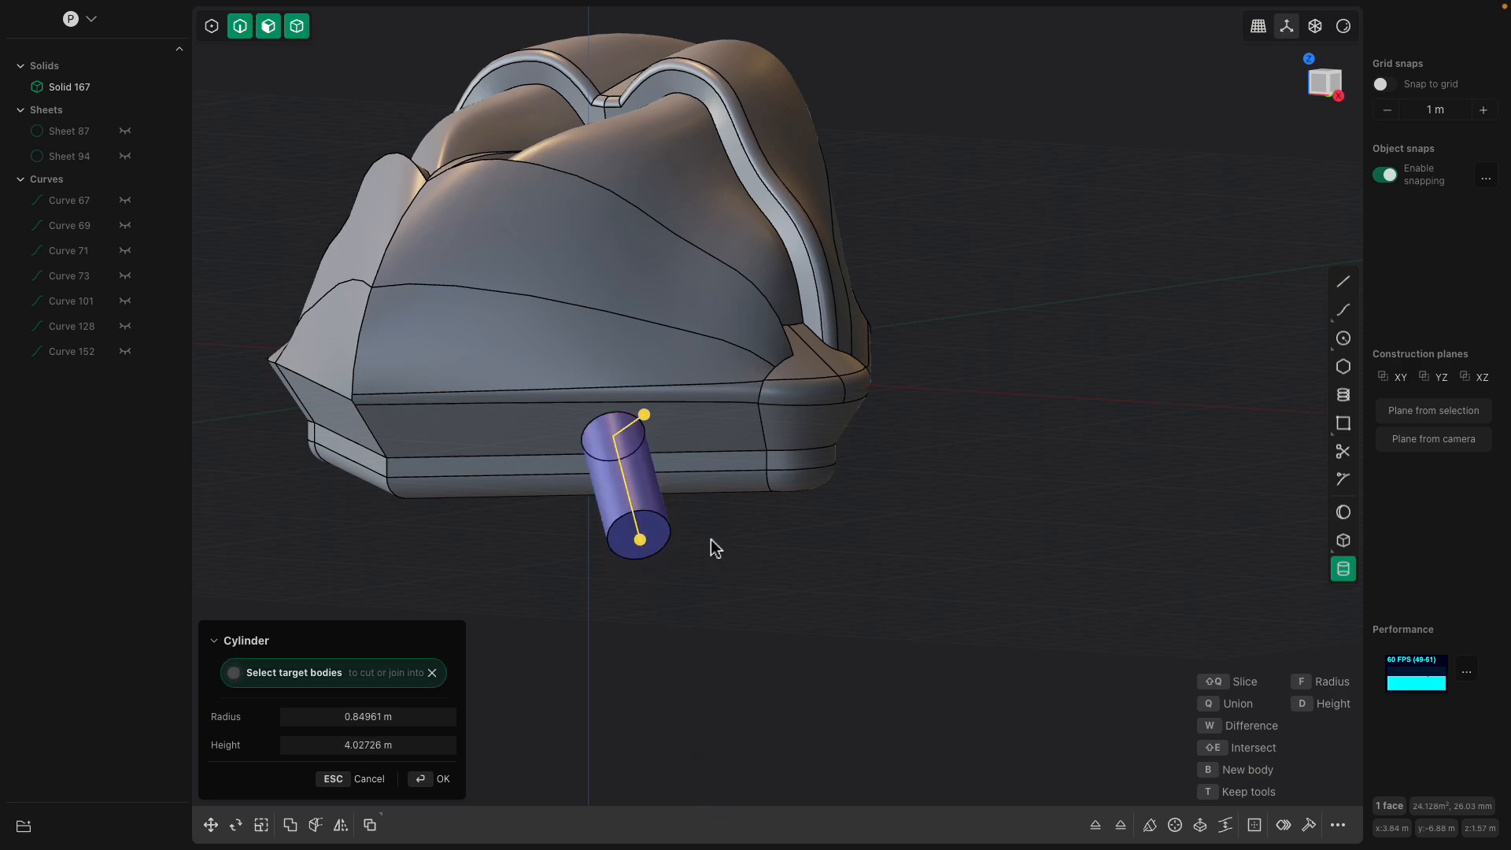
left_click(711, 540)
- Add a second cylinder about 0.8 m in radius and 3.83 m high on the adjacent, longer sloped base side
middle_click_drag(718, 540, 647, 494)
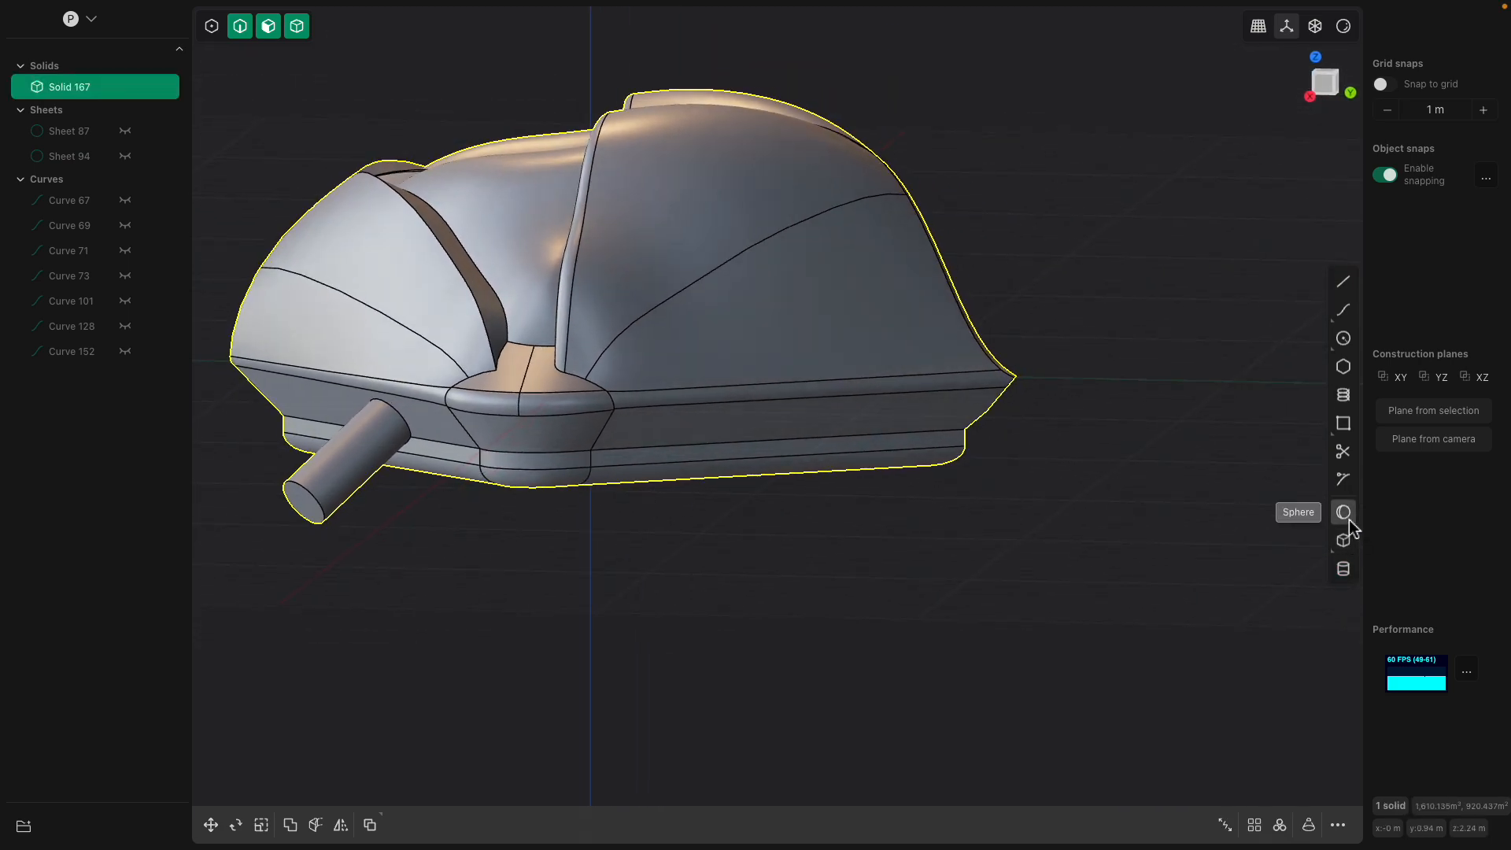
left_click(1344, 568)
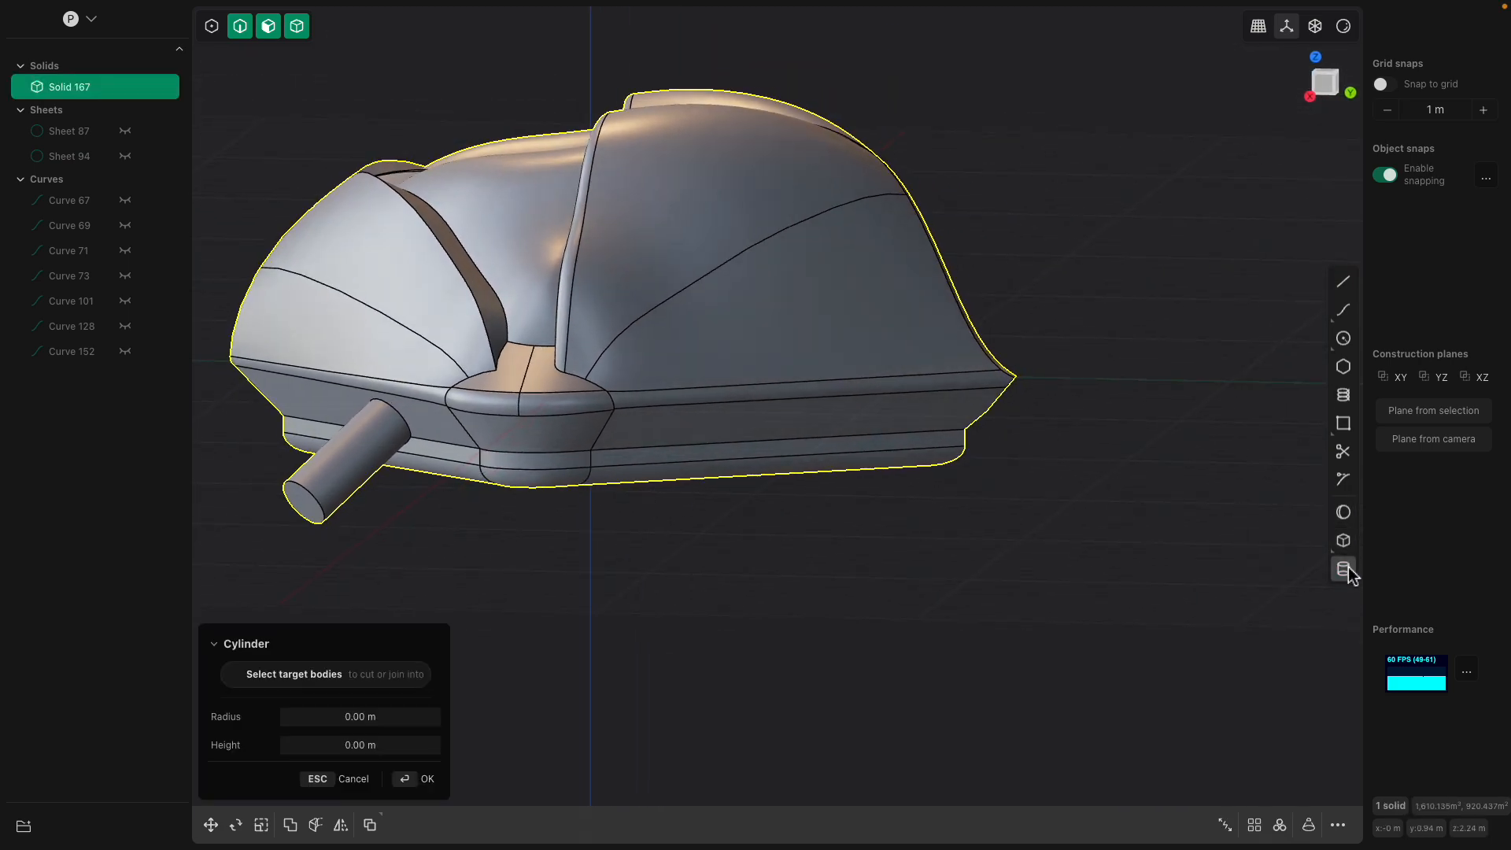
left_click(786, 434)
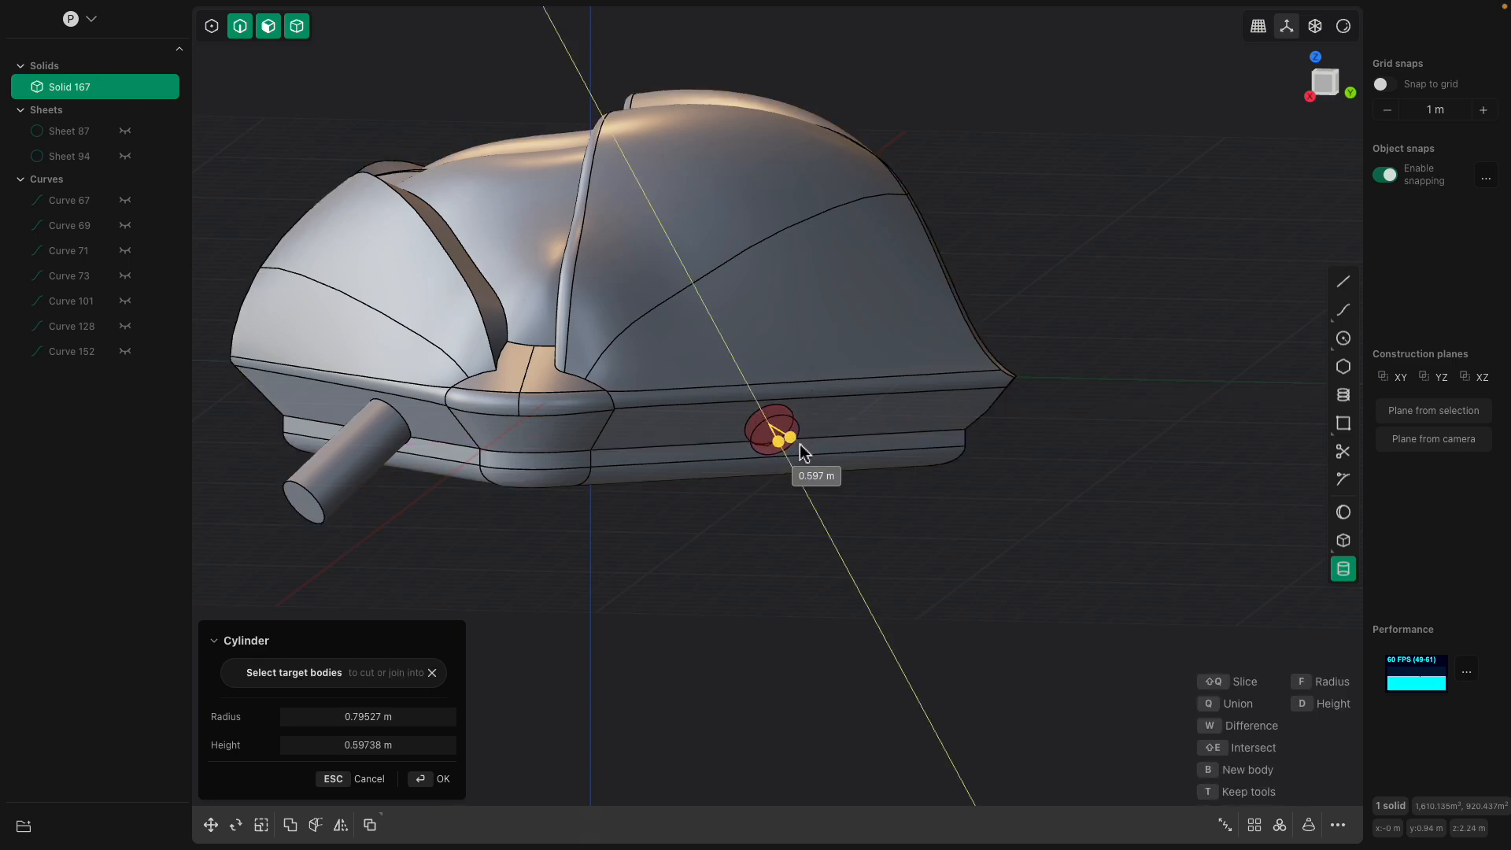
left_click(839, 501)
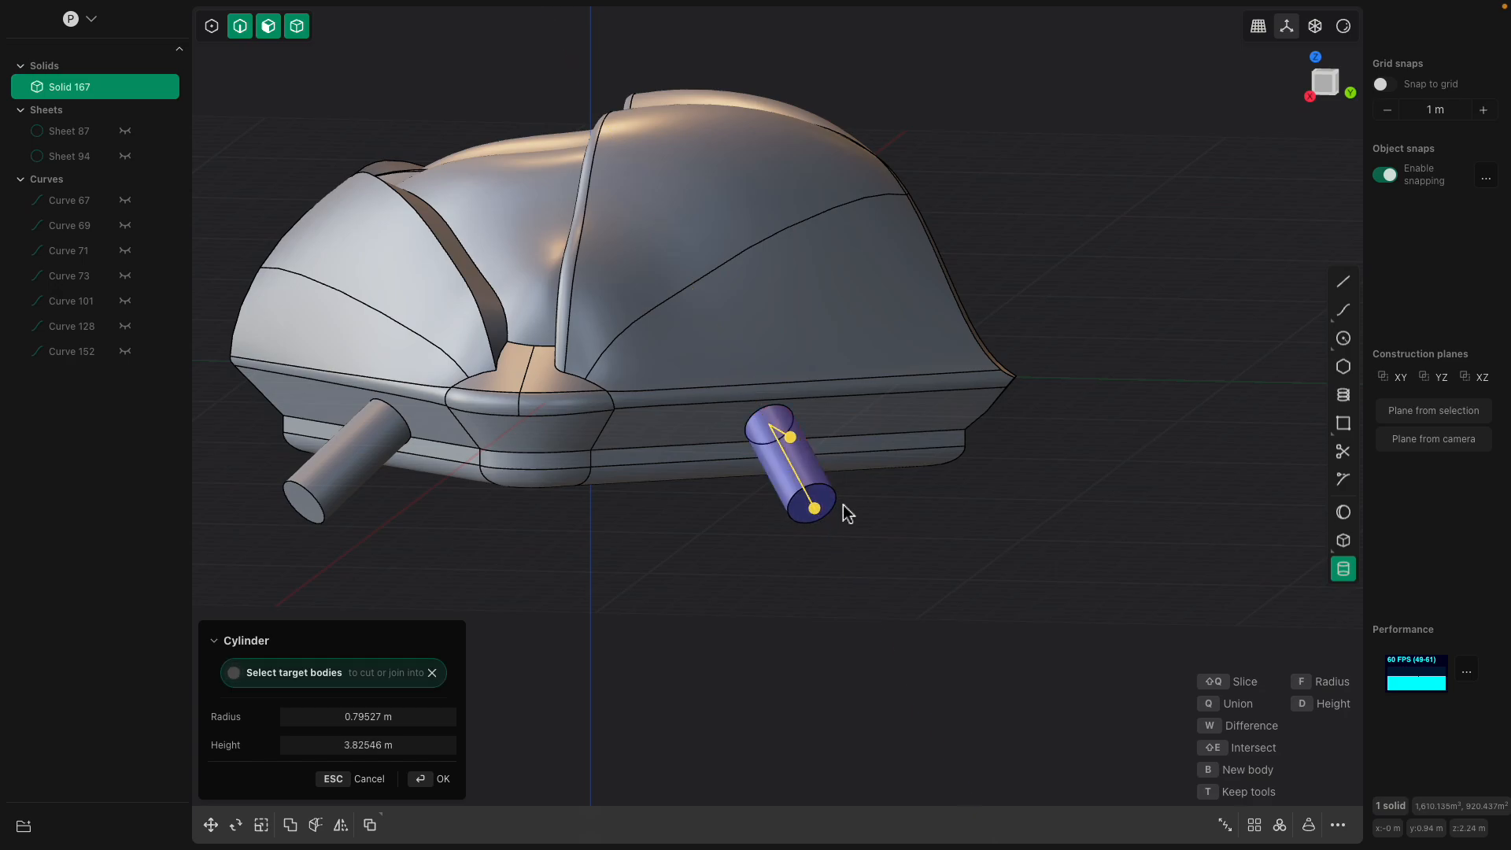
- Cap the first cylinder with a sphere of about 0.85 m radius, centred on its end face and matching its rim
middle_click_drag(855, 509, 926, 382)
left_click(1342, 512)
middle_click_drag(928, 441, 617, 462)
middle_click_drag(872, 389, 651, 458)
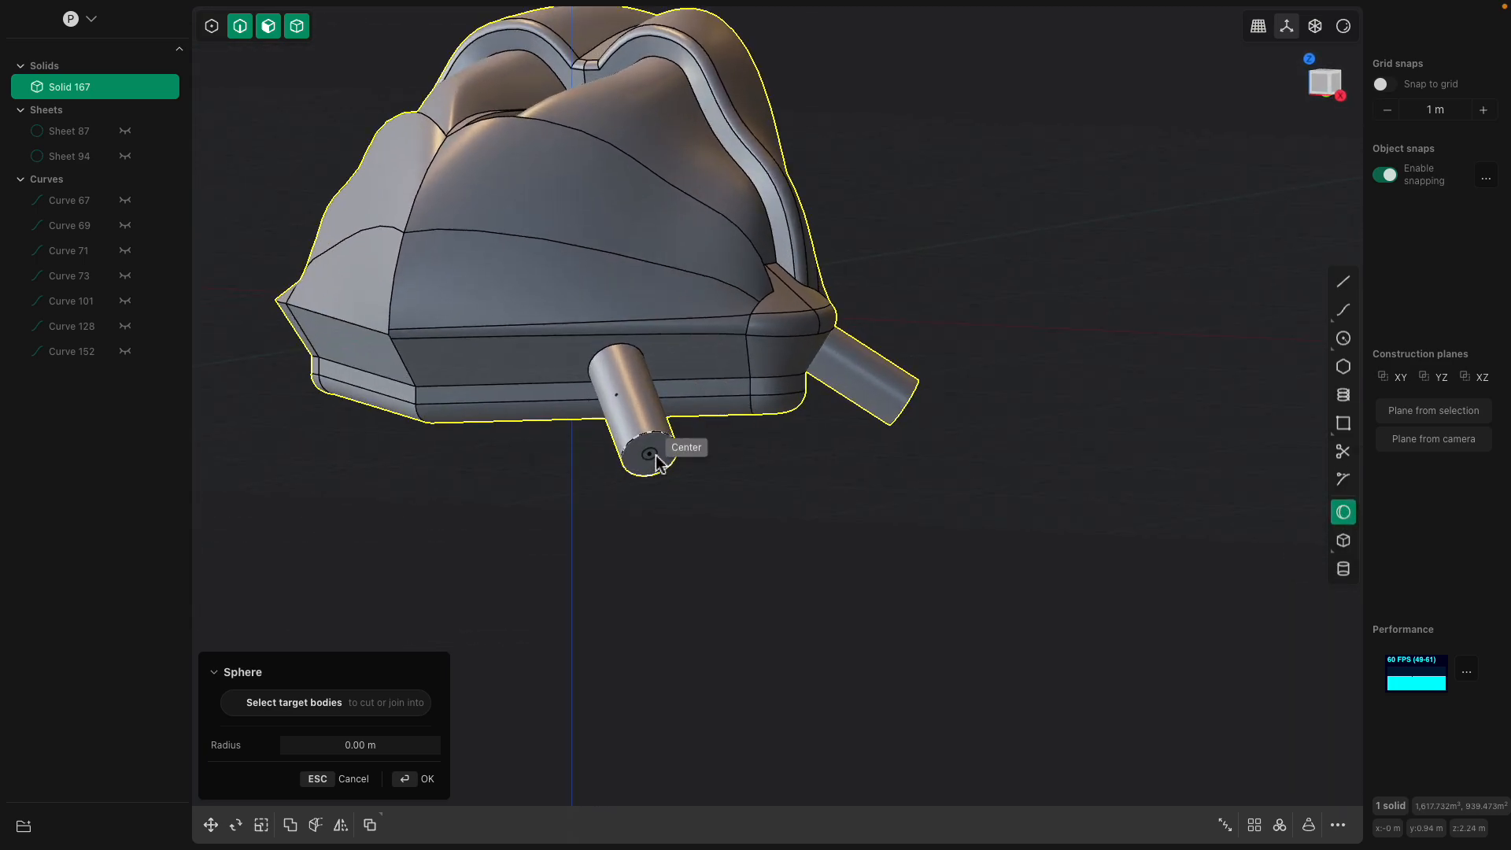
left_click(651, 460)
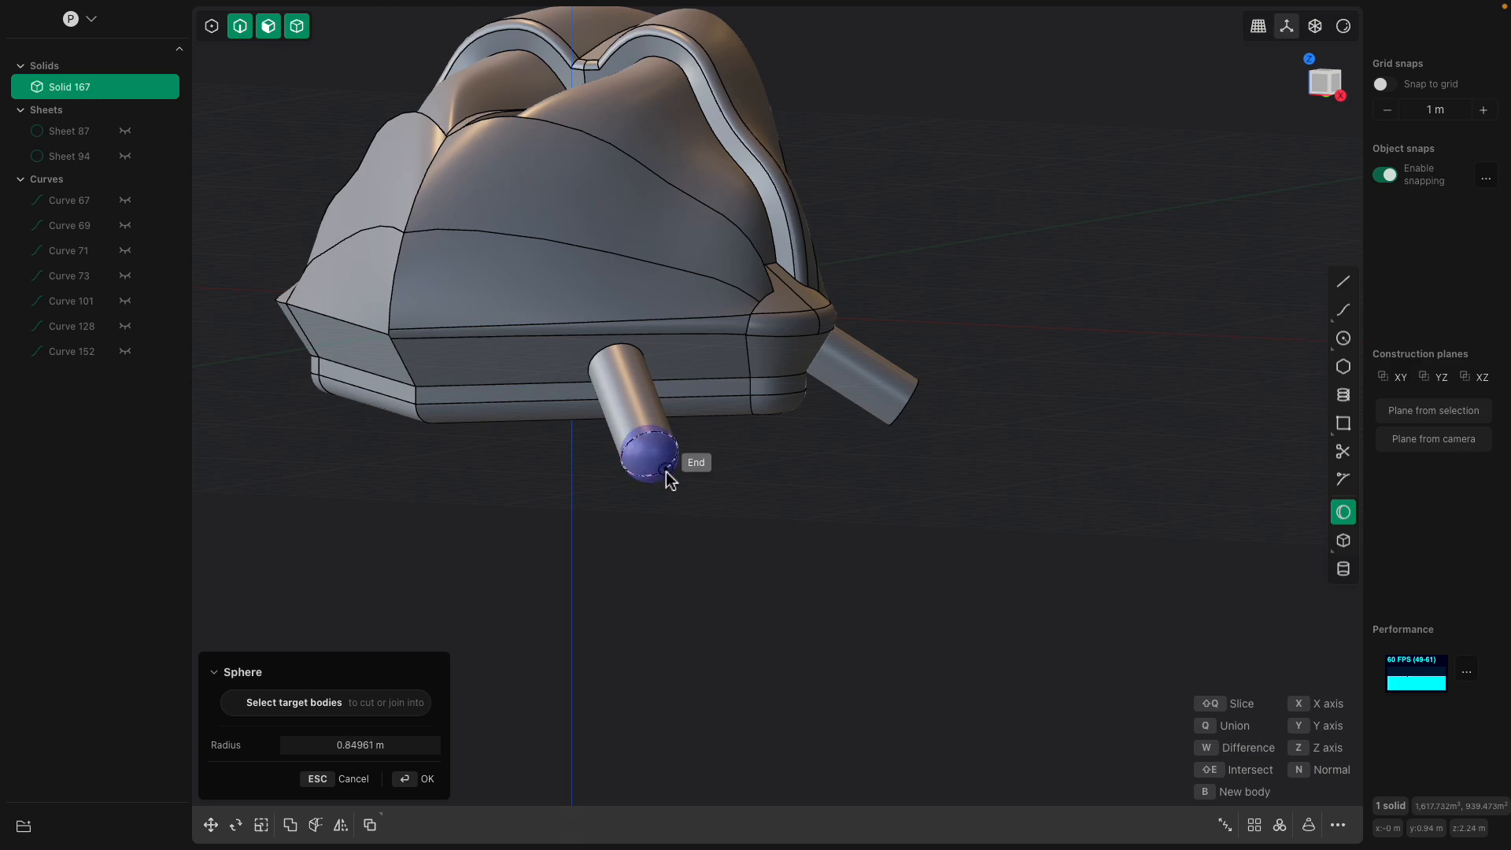
left_click(668, 474)
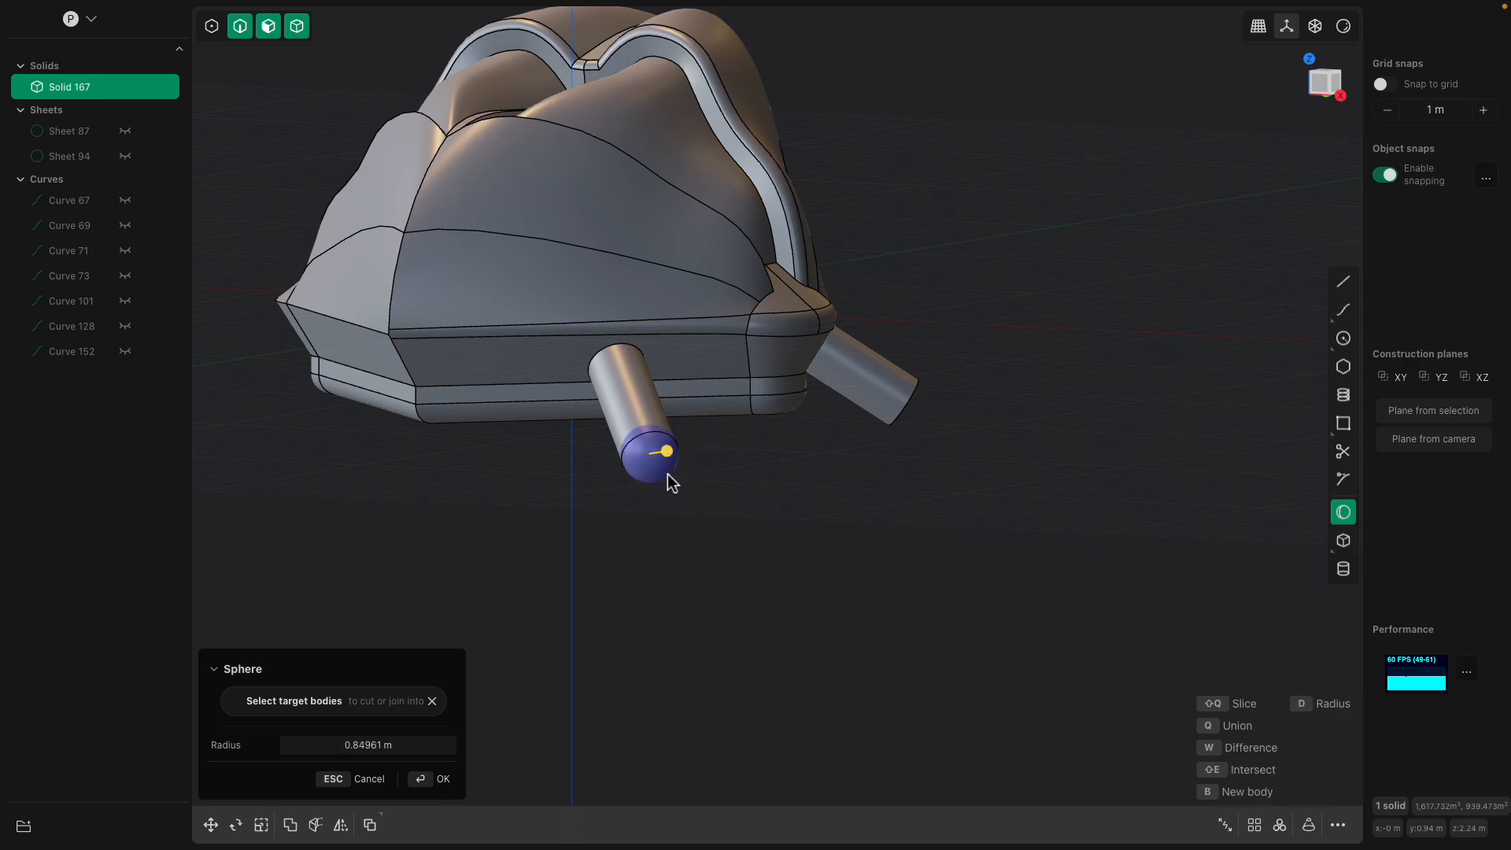
key("Return")
- Cap the second cylinder with a sphere of about 0.8 m radius, centred on its end face
middle_click_drag(748, 492, 896, 434)
left_click(1344, 520)
left_click(894, 410)
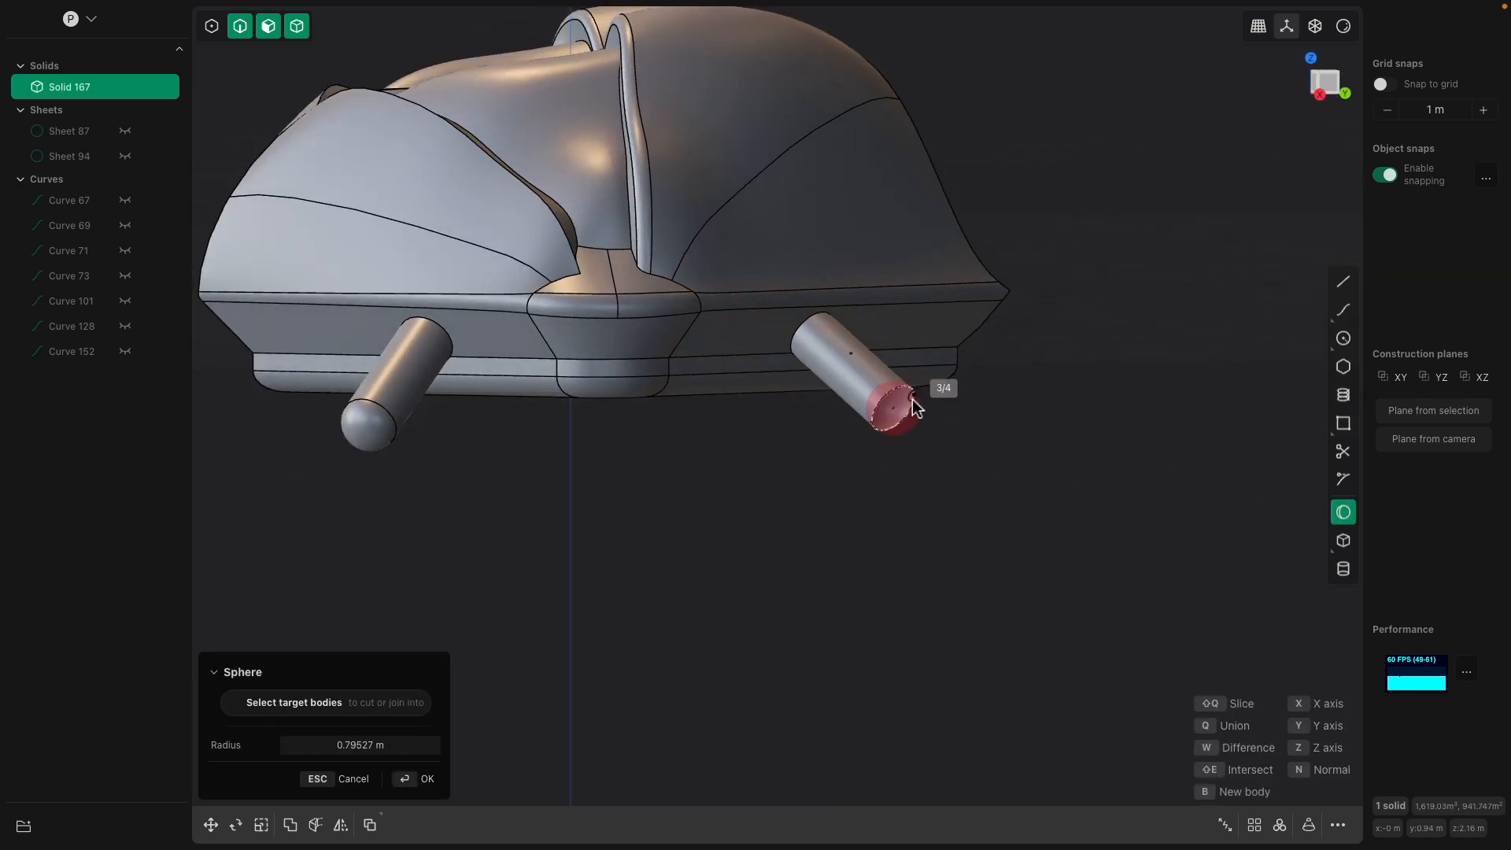
left_click(913, 399)
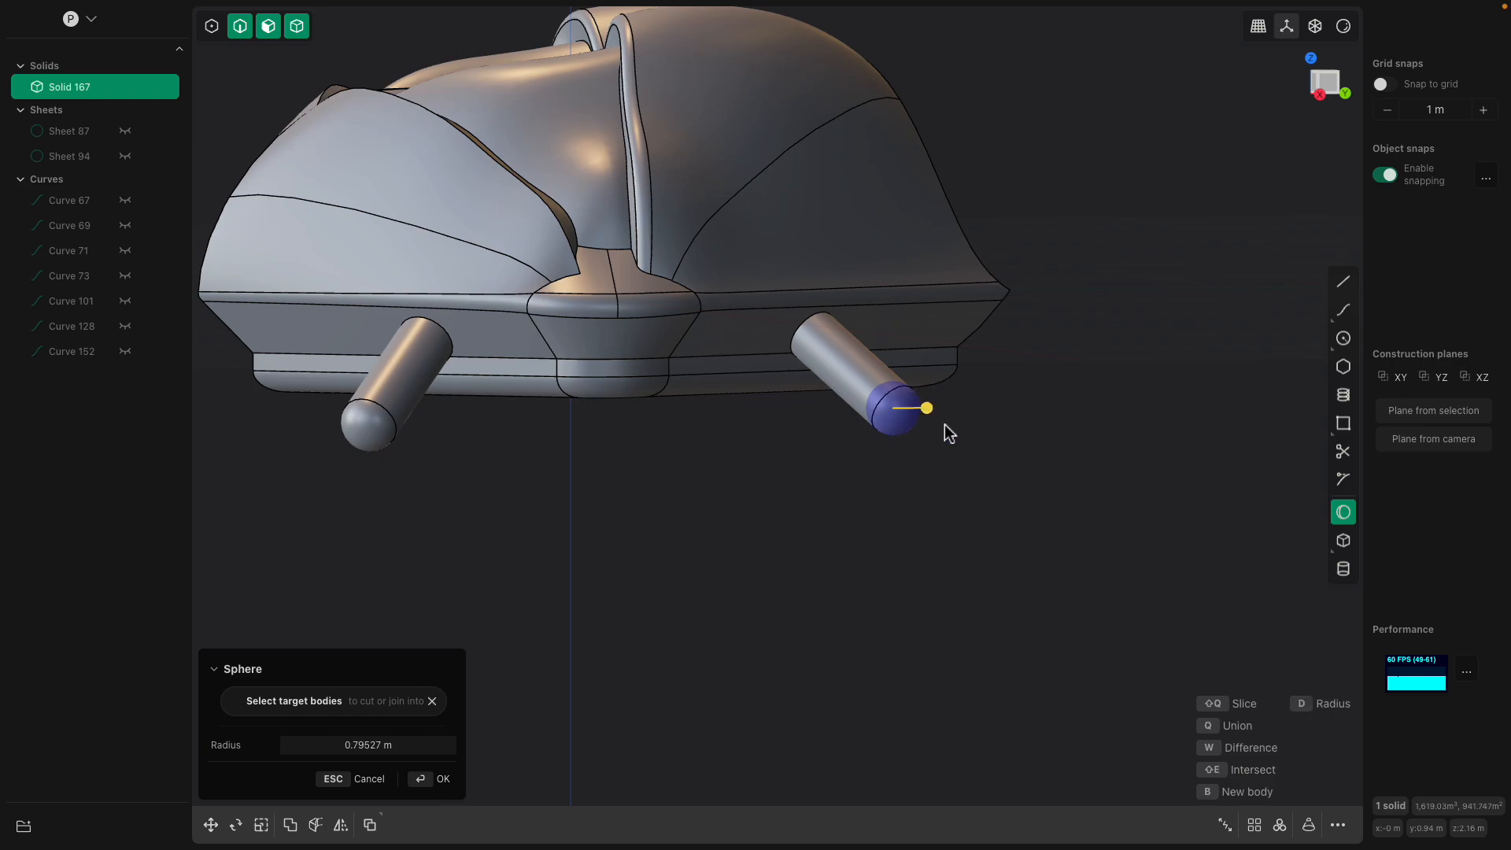
key("Return")
- In the bottom view, add a vertical cylinder about 0.89 m in radius and 1 m high at the first cylinder's rounded end
middle_click_drag(944, 423, 1290, 572)
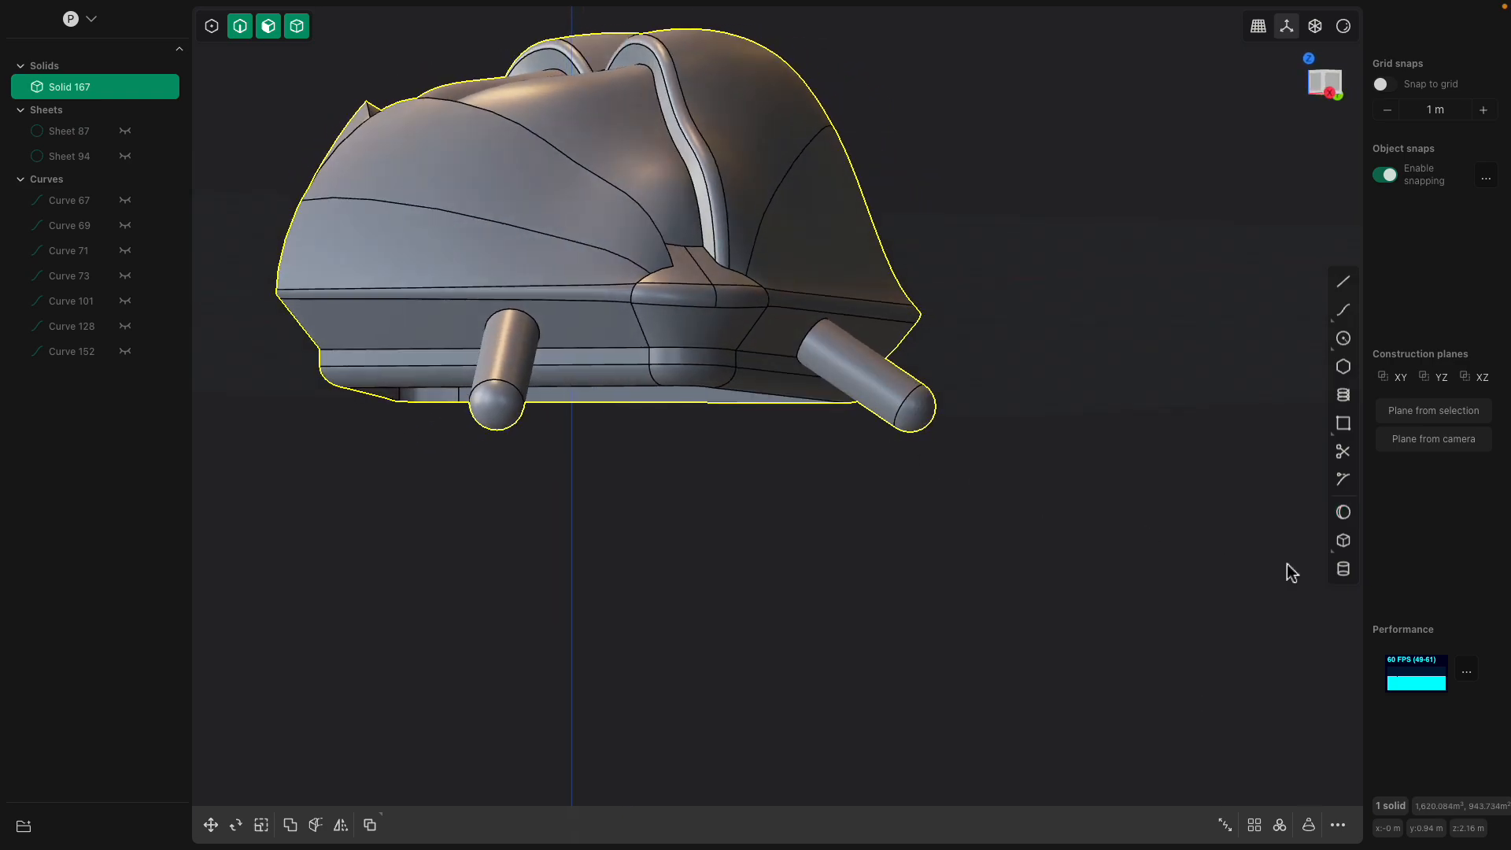
left_click(1343, 568)
middle_click_drag(936, 429, 1196, 143)
left_click(1326, 93)
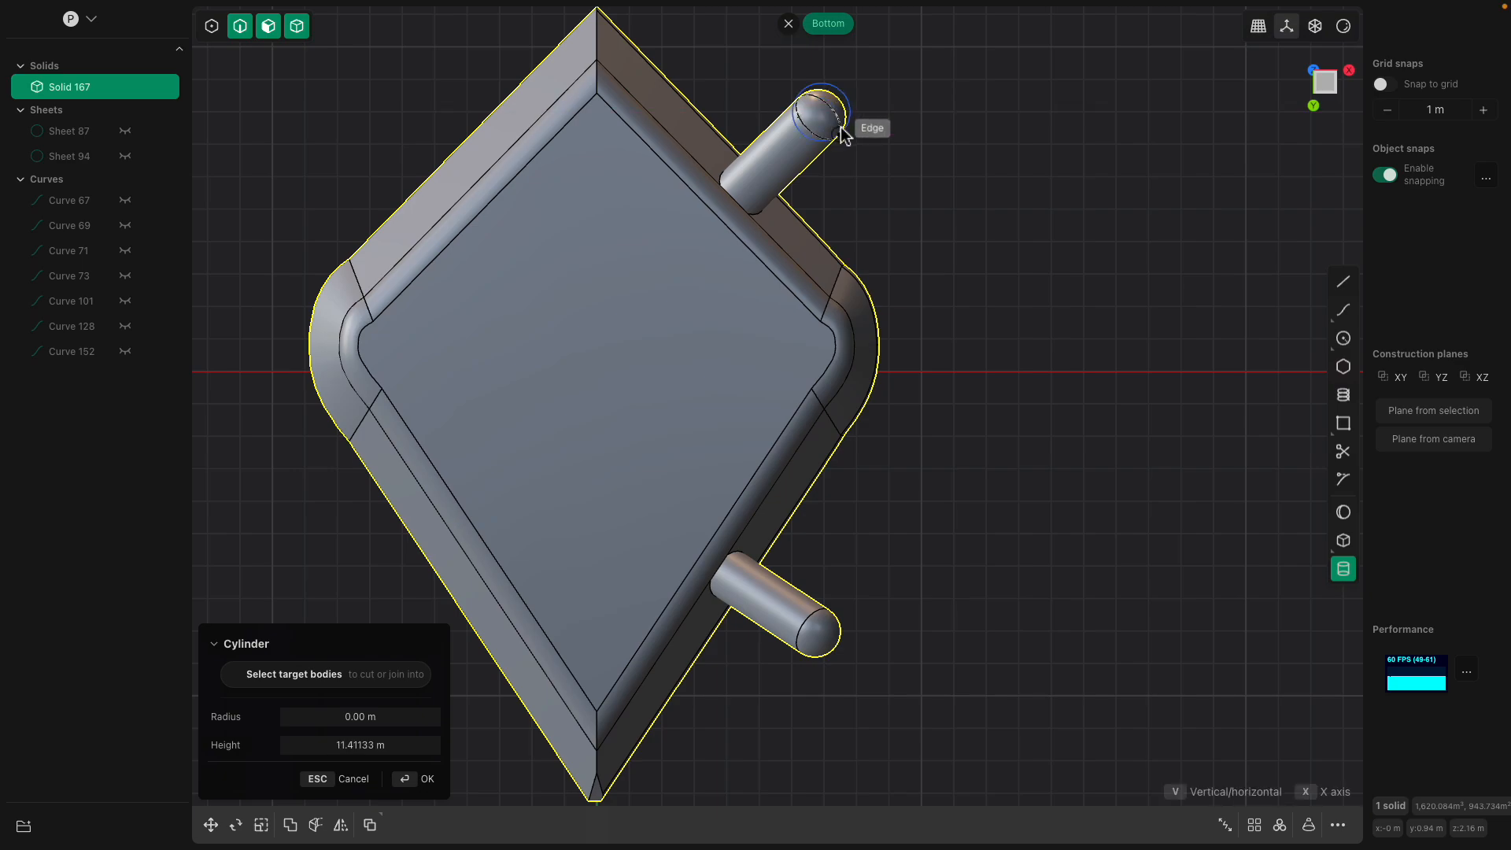
left_click(842, 134)
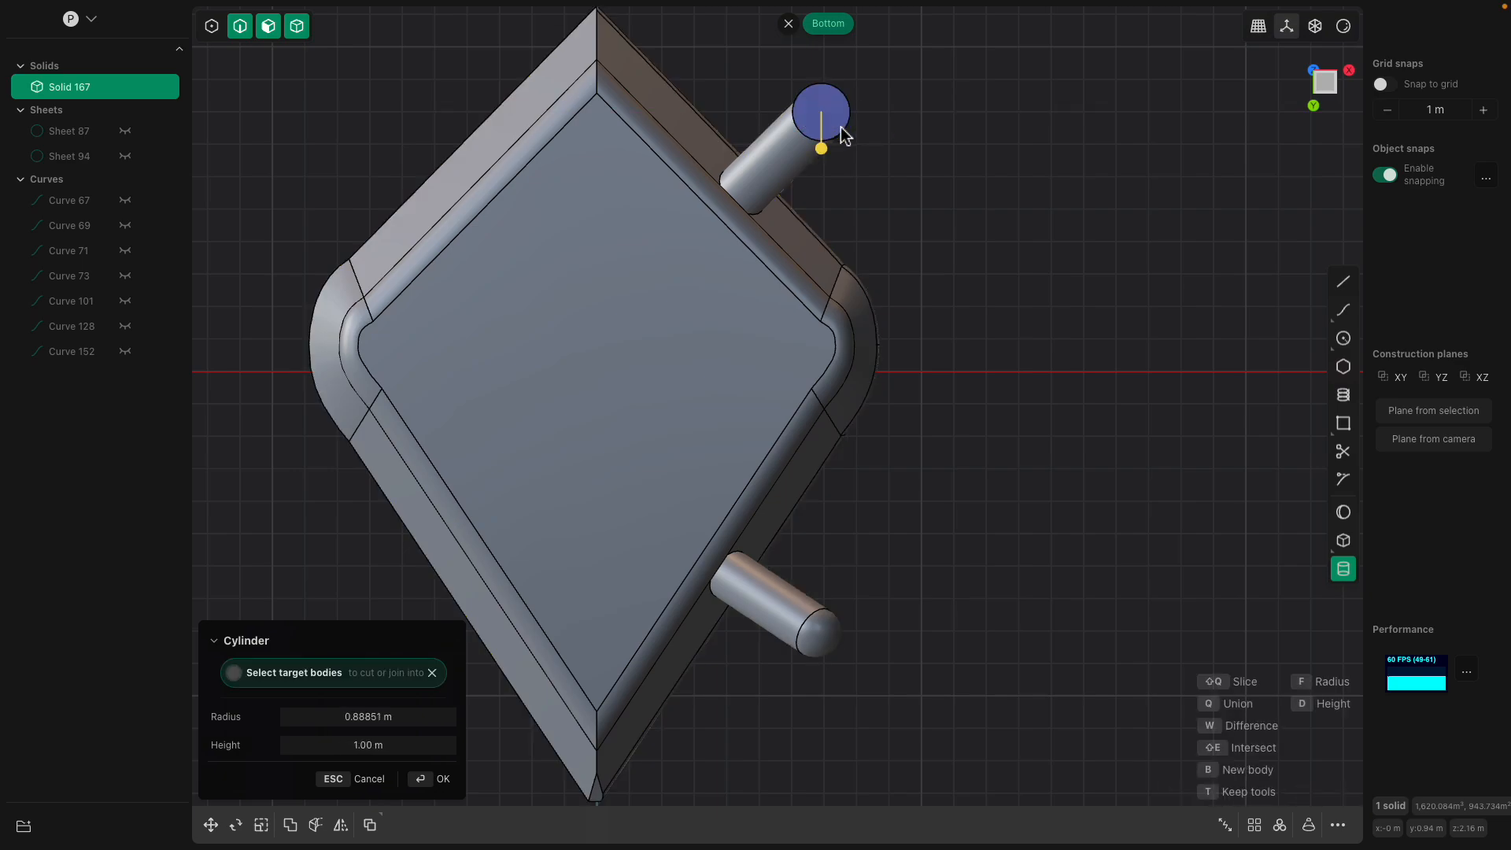
key("Return")
- Add a vertical cylinder about 0.82 m in radius and 1 m high at the second sloped cylinder's rounded end
left_click(1344, 570)
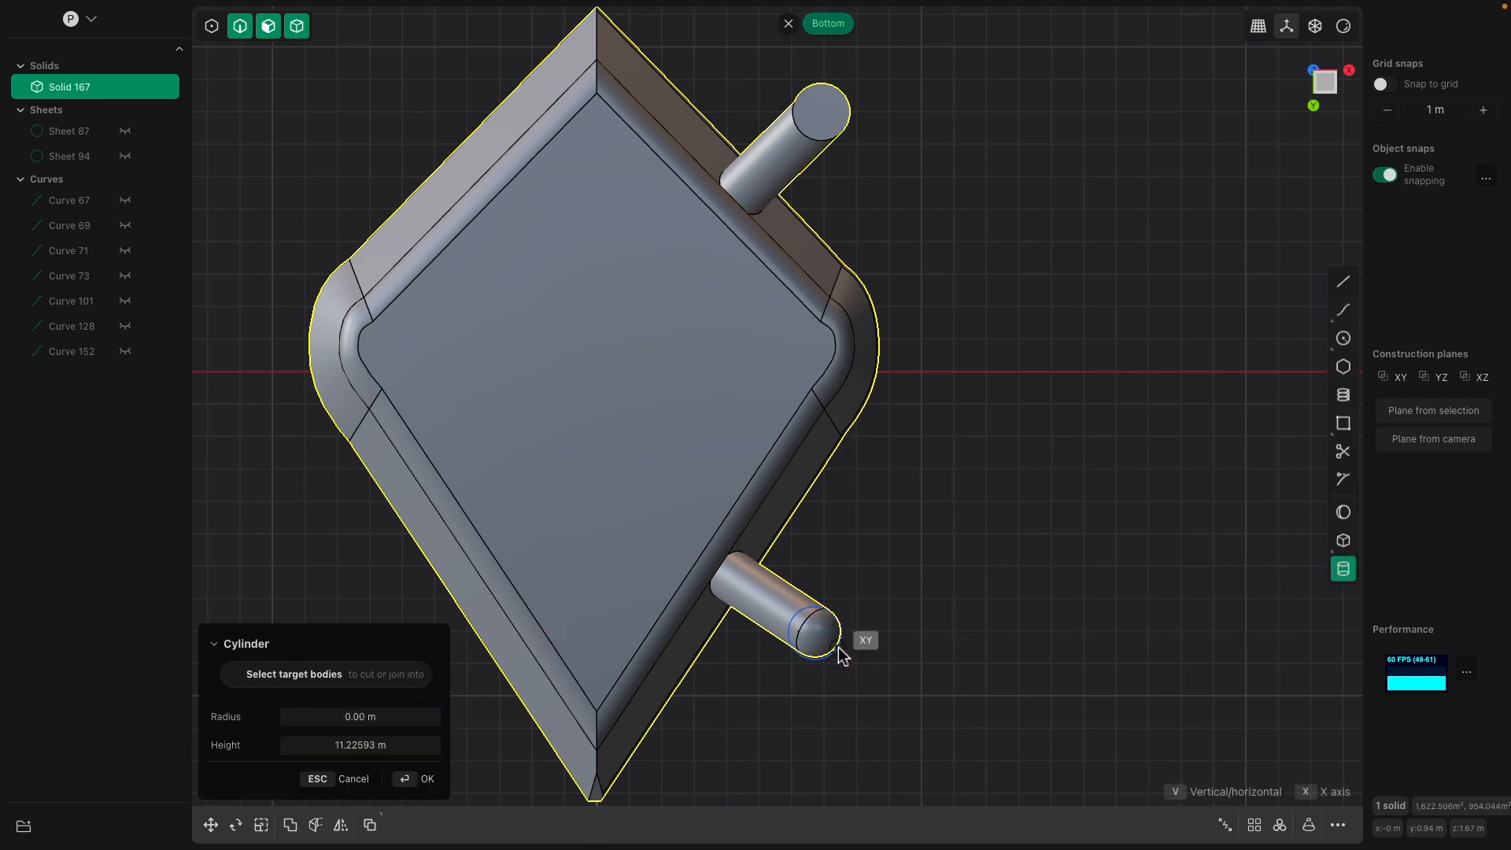
left_click(839, 650)
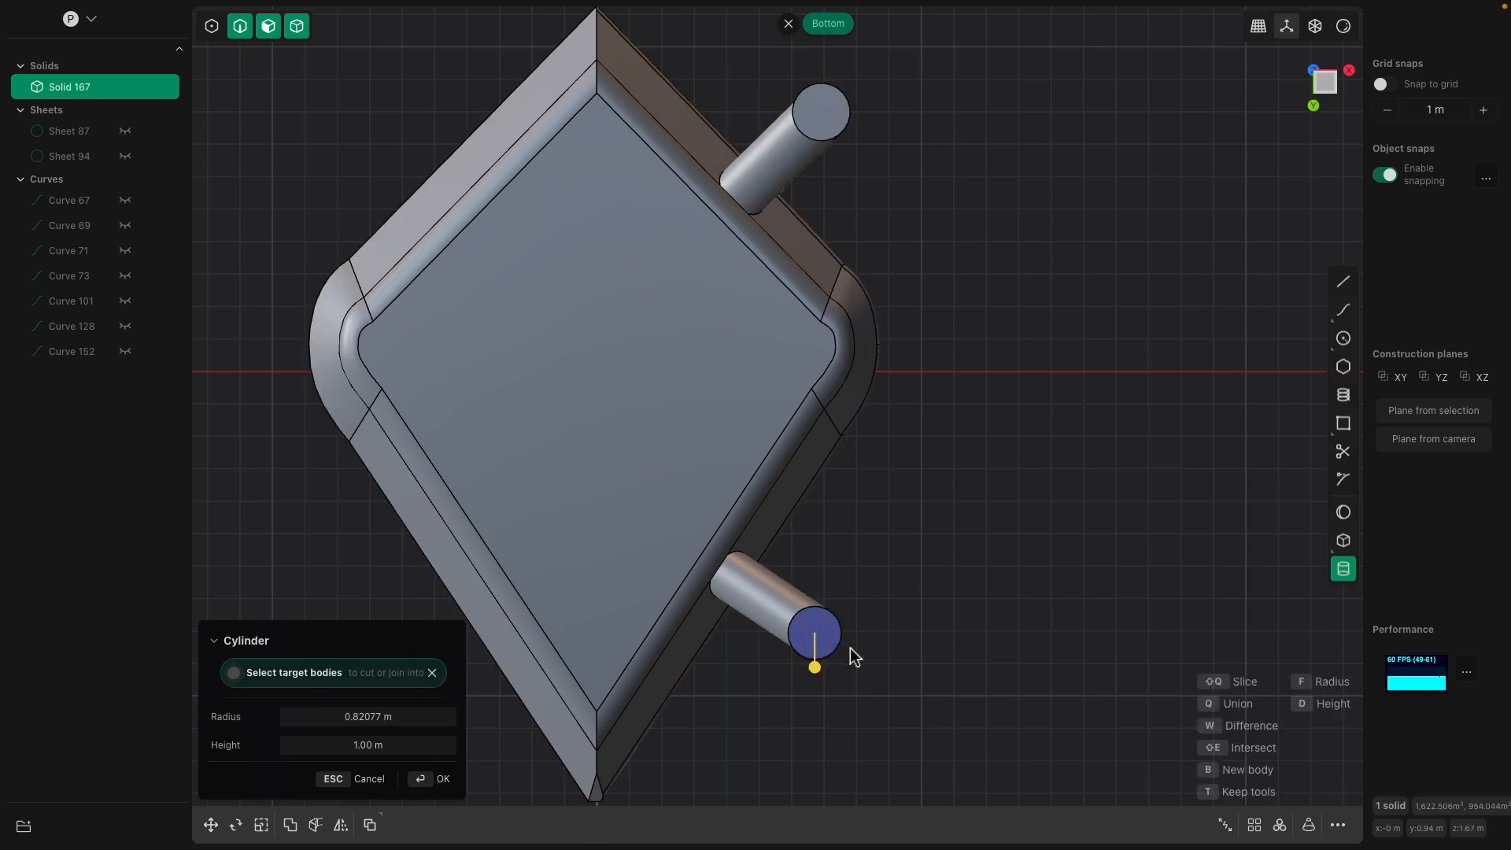
key("Return")
- Lengthen both vertical leg cylinders downward by offsetting their bottom faces about 4.32 m
scroll(858, 642, "down", 2)
middle_click_drag(863, 628, 838, 705)
left_click(863, 561)
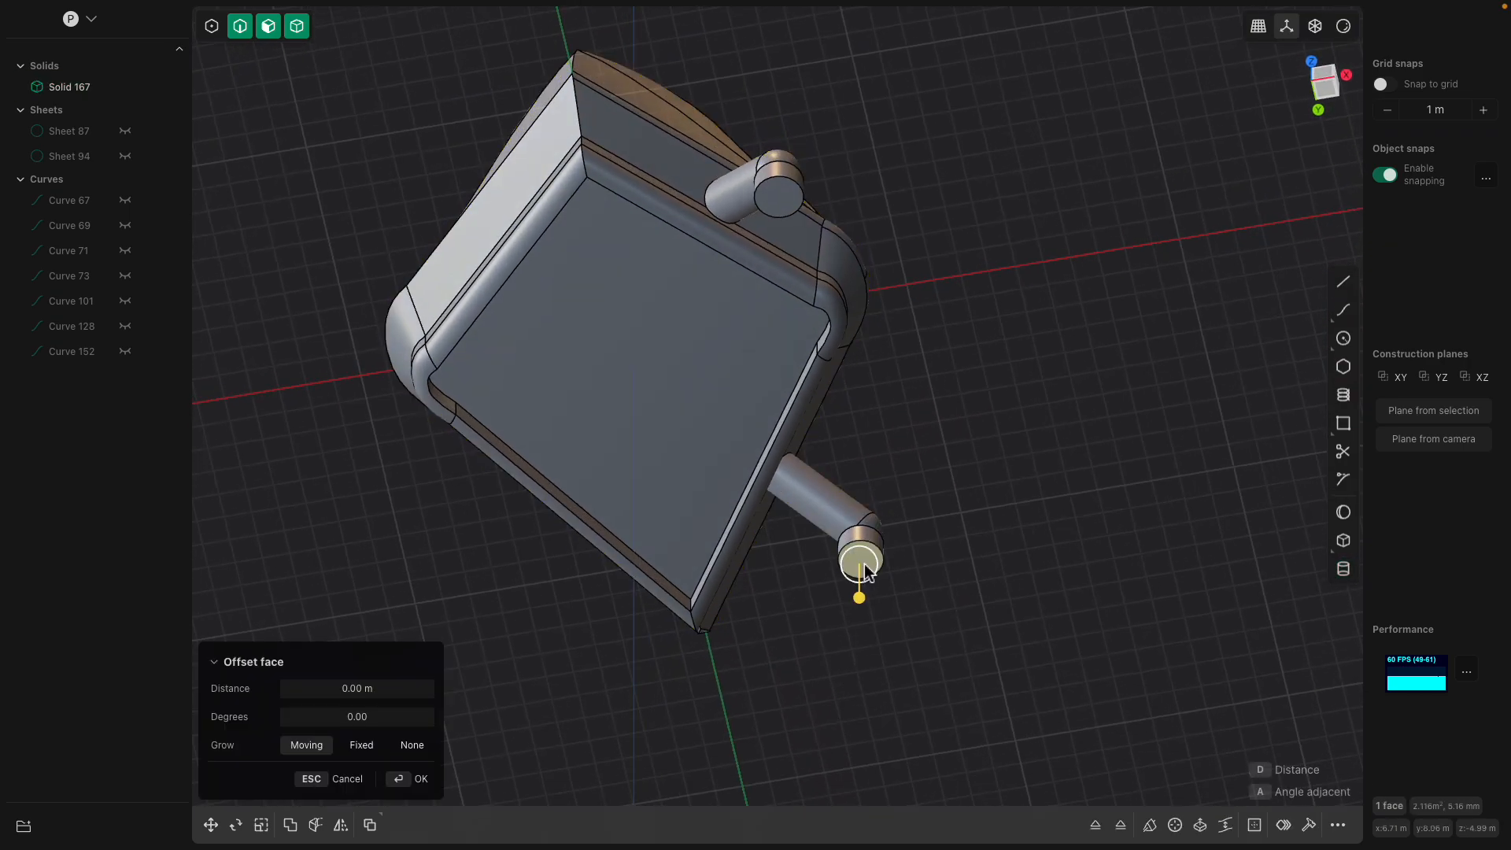
middle_click_drag(865, 568, 735, 260)
left_click(734, 258)
left_click_drag(739, 304, 748, 410)
middle_click_drag(748, 410, 807, 430)
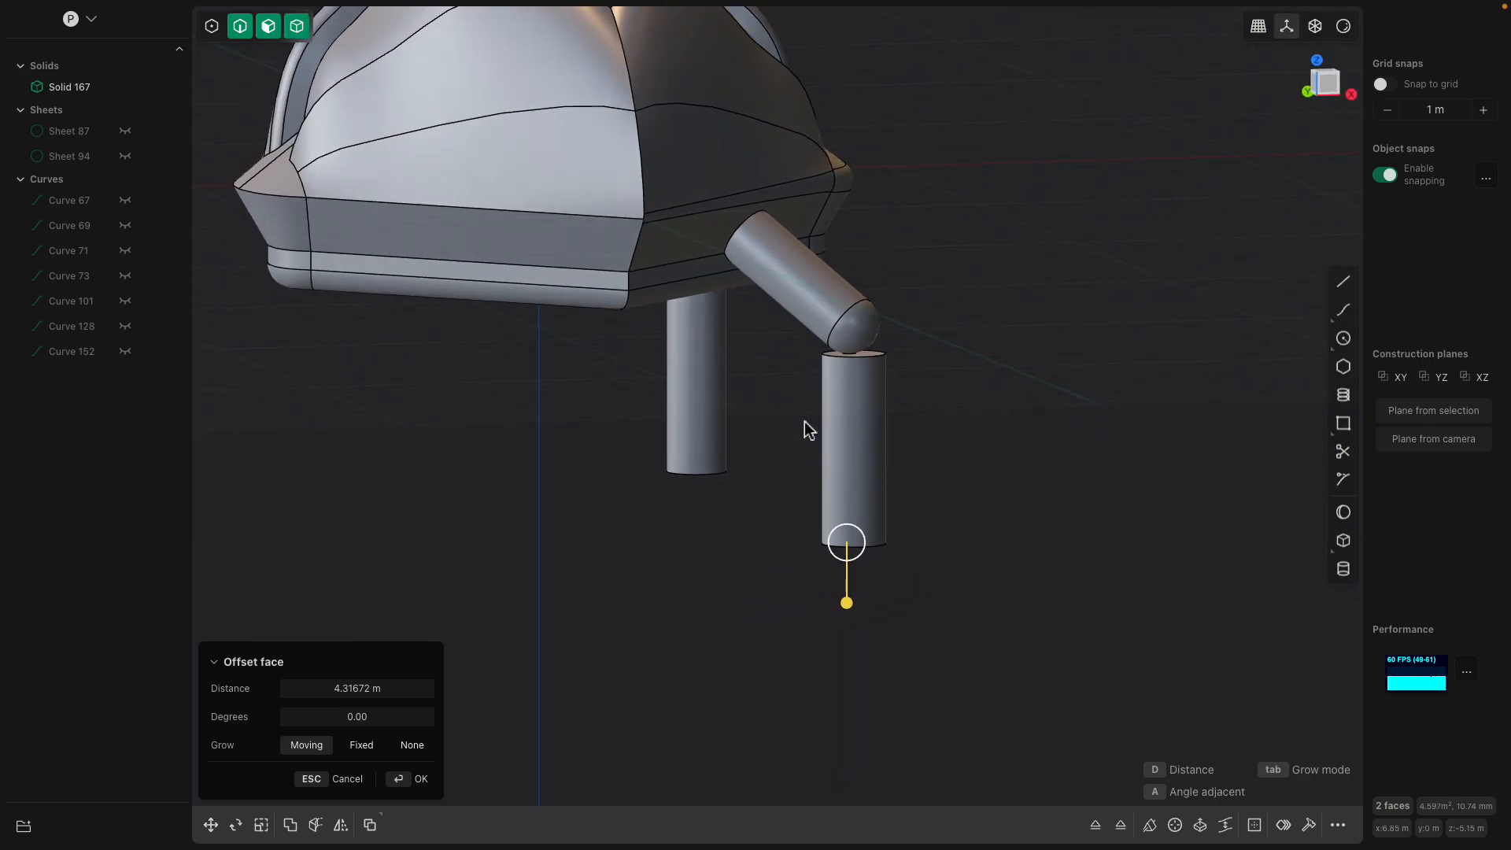
scroll(894, 300, "up", 8)
scroll(834, 315, "down", 2)
left_click(849, 298)
left_click(847, 299)
middle_click_drag(877, 337, 887, 337)
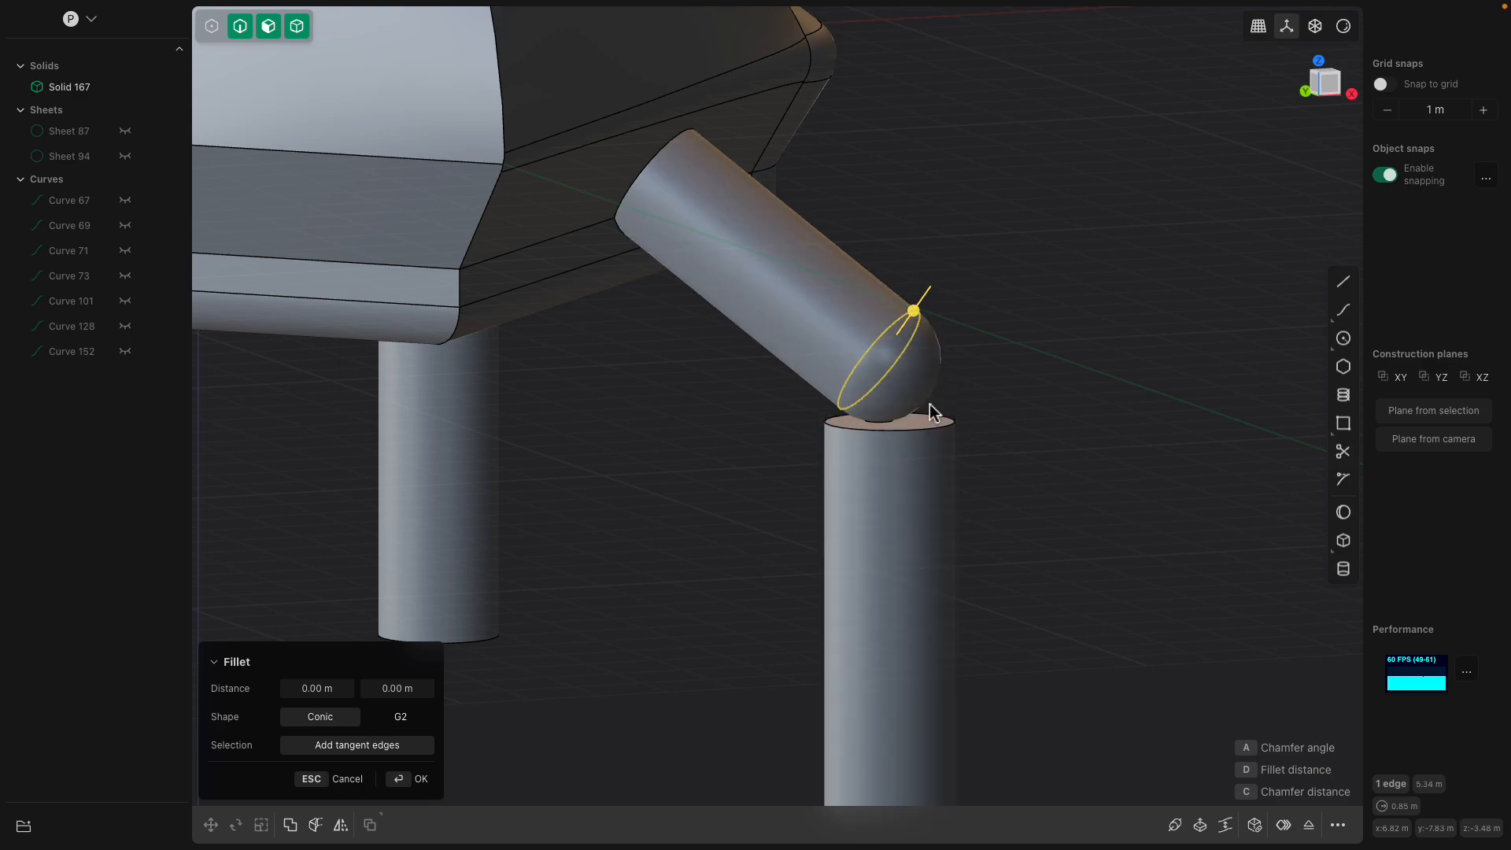
middle_click_drag(929, 404, 846, 315, "shift")
left_click(1327, 85)
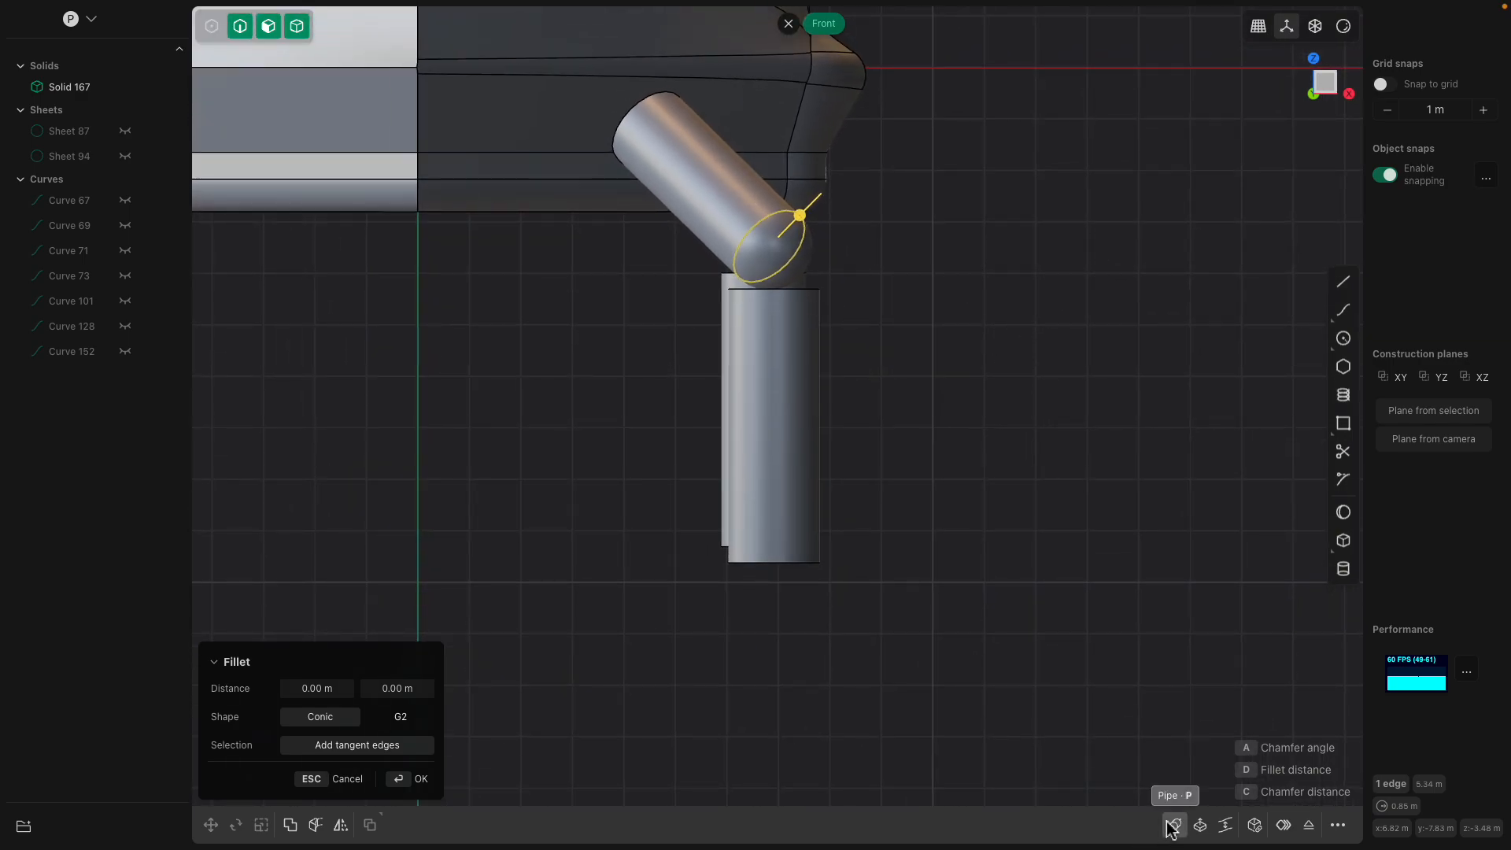
middle_click_drag(943, 564, 804, 408)
scroll(805, 410, "up", 5)
middle_click_drag(914, 463, 754, 428, "shift")
scroll(877, 432, "up", 2)
scroll(754, 428, "down", 2)
middle_click_drag(873, 419, 791, 416)
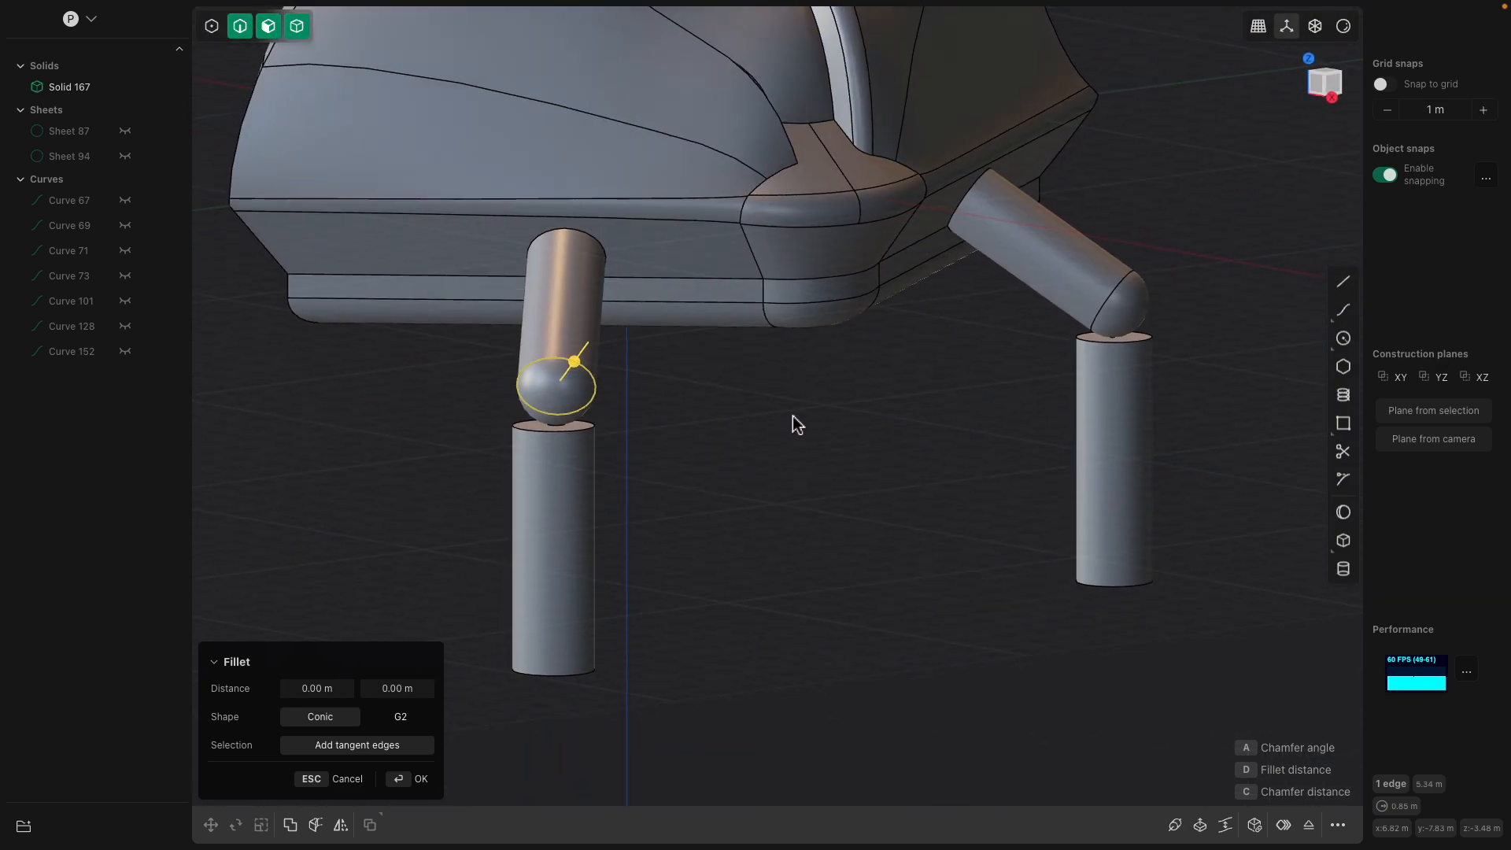
middle_click_drag(906, 398, 752, 396, "shift")
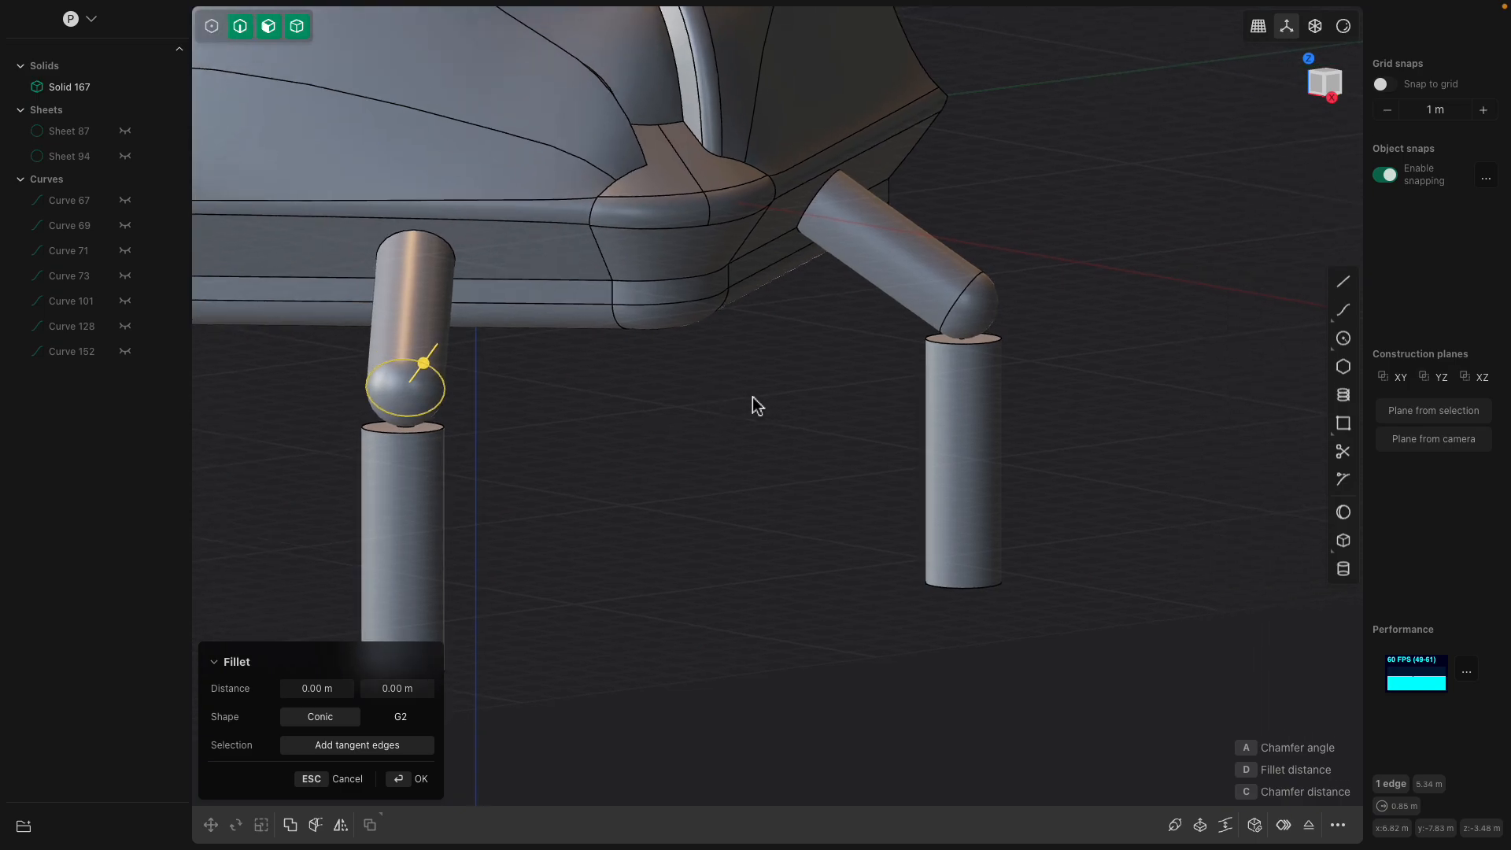
left_click(1344, 282)
middle_click_drag(1045, 296, 856, 383)
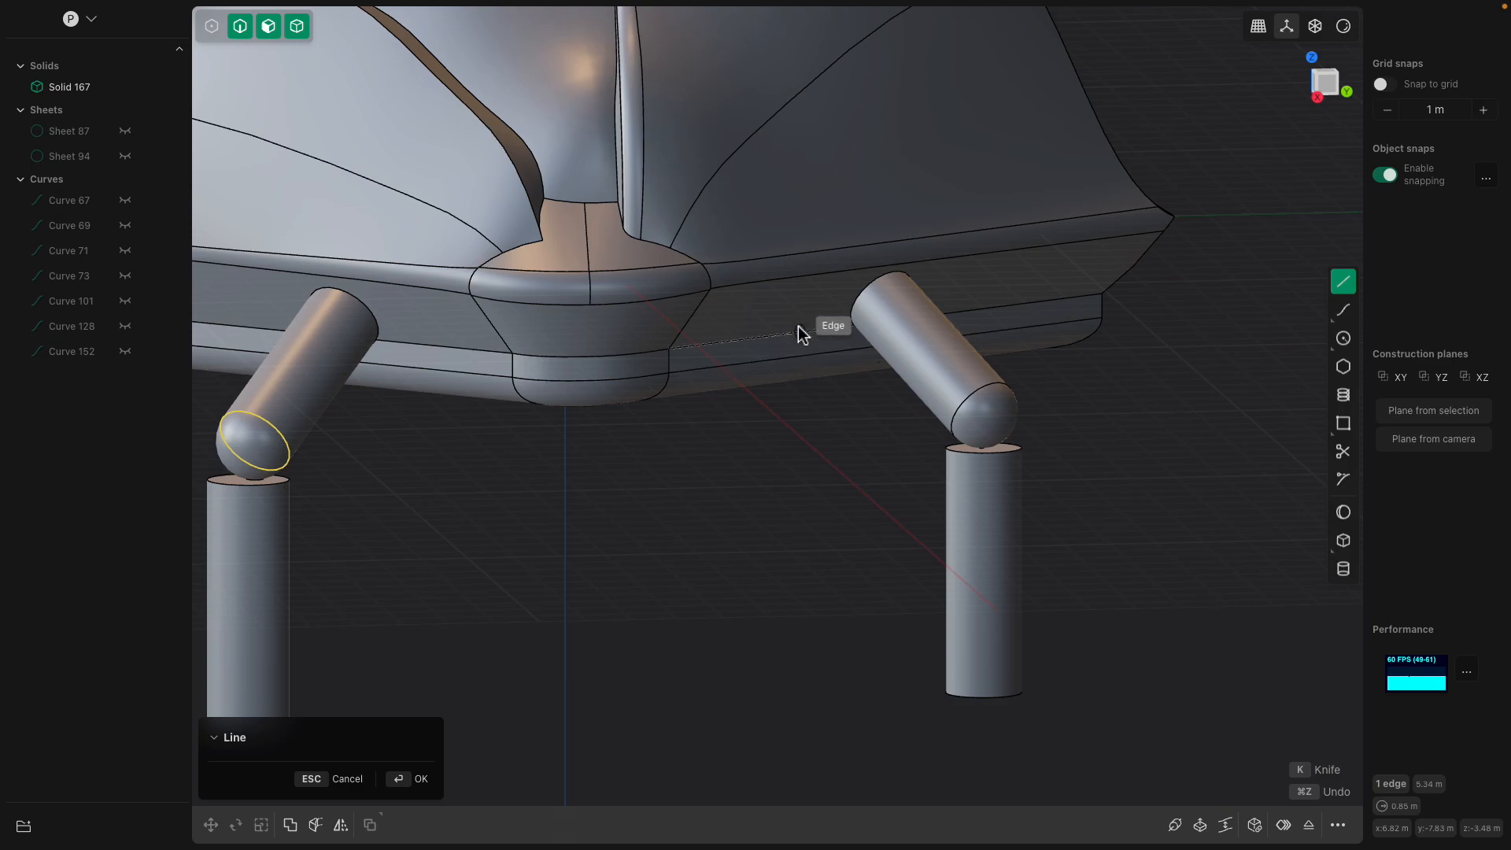
middle_click_drag(833, 452, 1016, 310)
left_click(1329, 88)
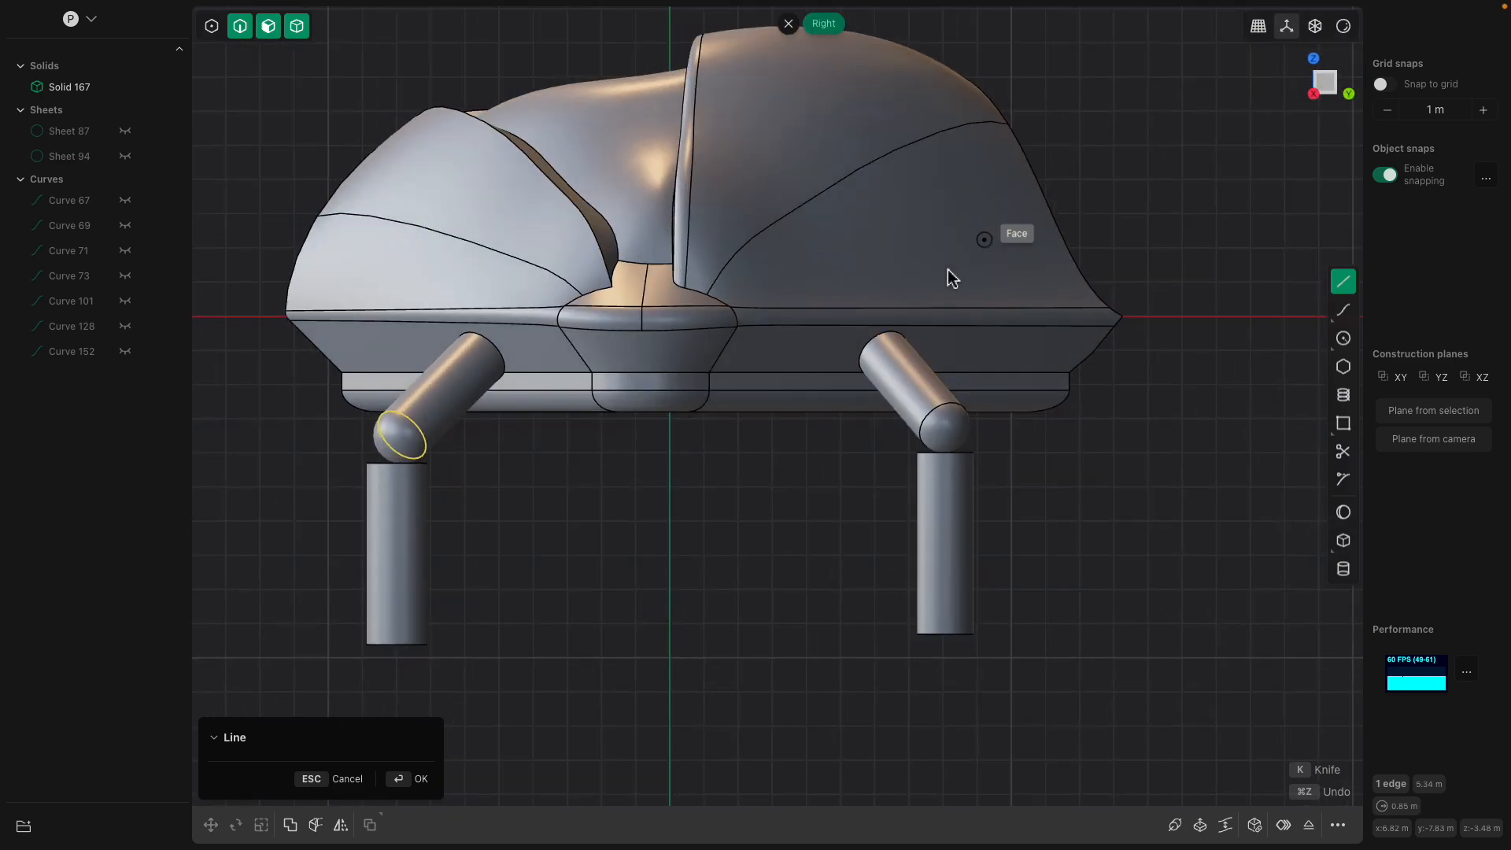
middle_click_drag(968, 266, 989, 318)
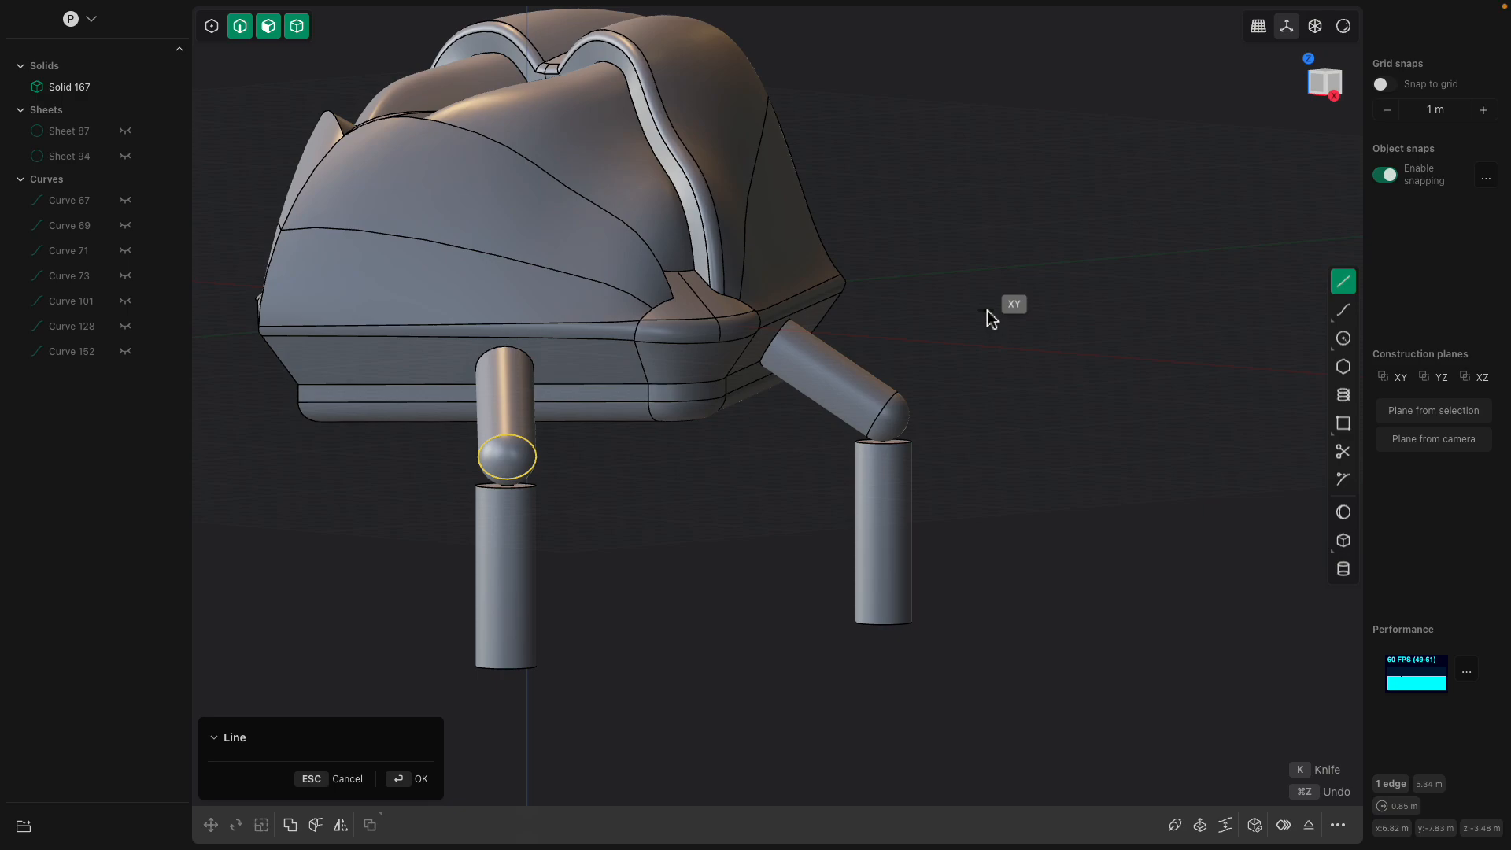
key("Escape")
- Offset the top faces of both vertical leg cylinders upward until they meet the spherical joints
middle_click_drag(904, 415, 925, 417)
left_click(543, 517)
middle_click_drag(584, 497, 673, 493, "shift")
scroll(671, 493, "up", 5)
left_click(649, 489)
left_click_drag(650, 453, 670, 401)
middle_click_drag(1093, 393, 663, 460)
key("Return")
key("o")
left_click_drag(938, 315, 936, 288)
middle_click_drag(931, 410, 660, 408)
left_click(619, 396)
left_click(659, 409, "shift")
left_click(658, 452, "shift")
middle_click_drag(775, 448, 746, 445)
key("q")
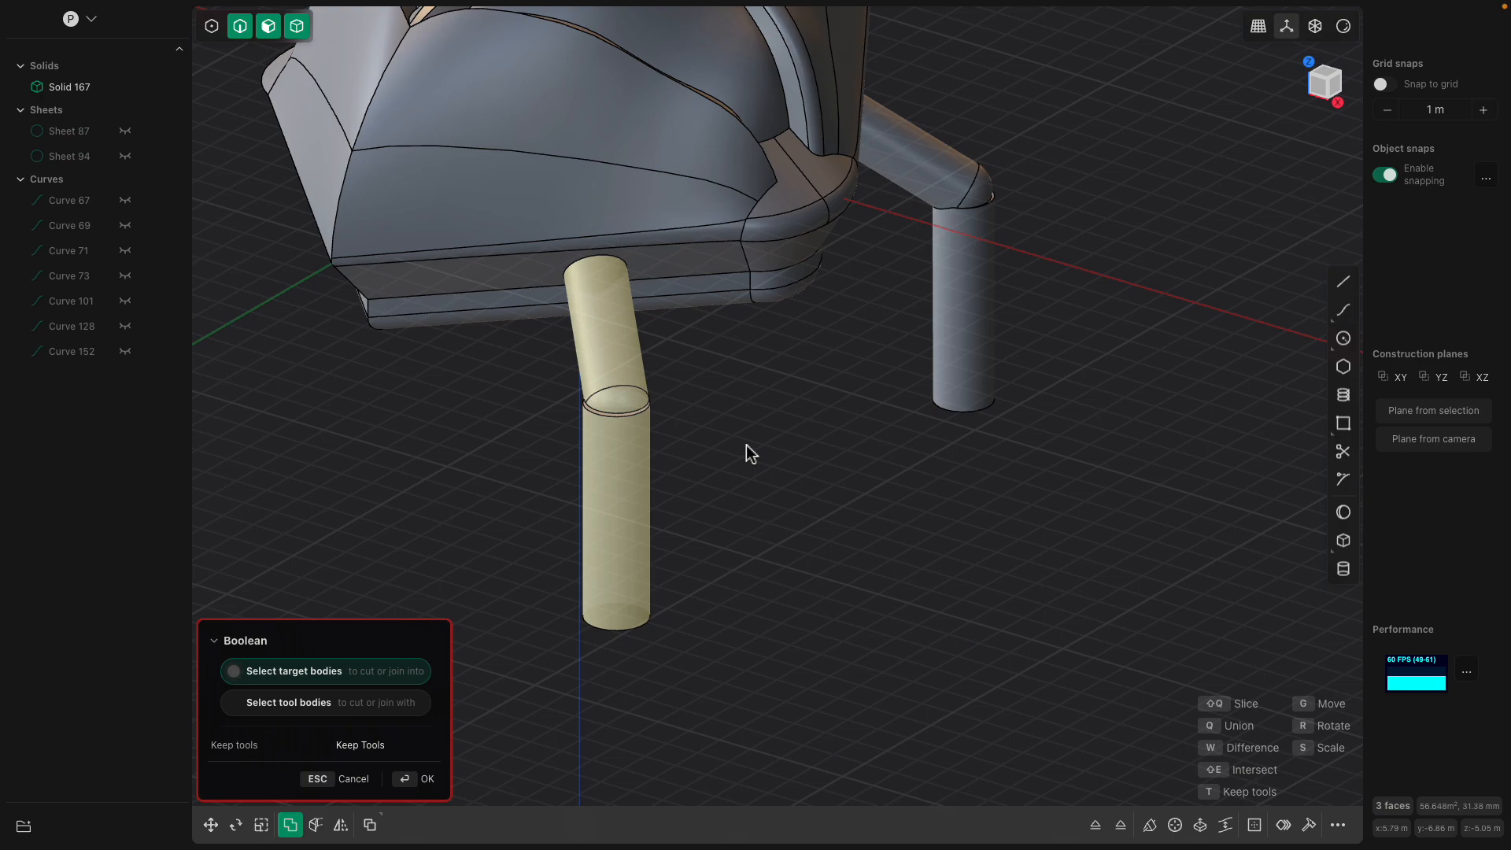
key("Escape")
middle_click_drag(746, 445, 661, 443)
left_click(575, 422)
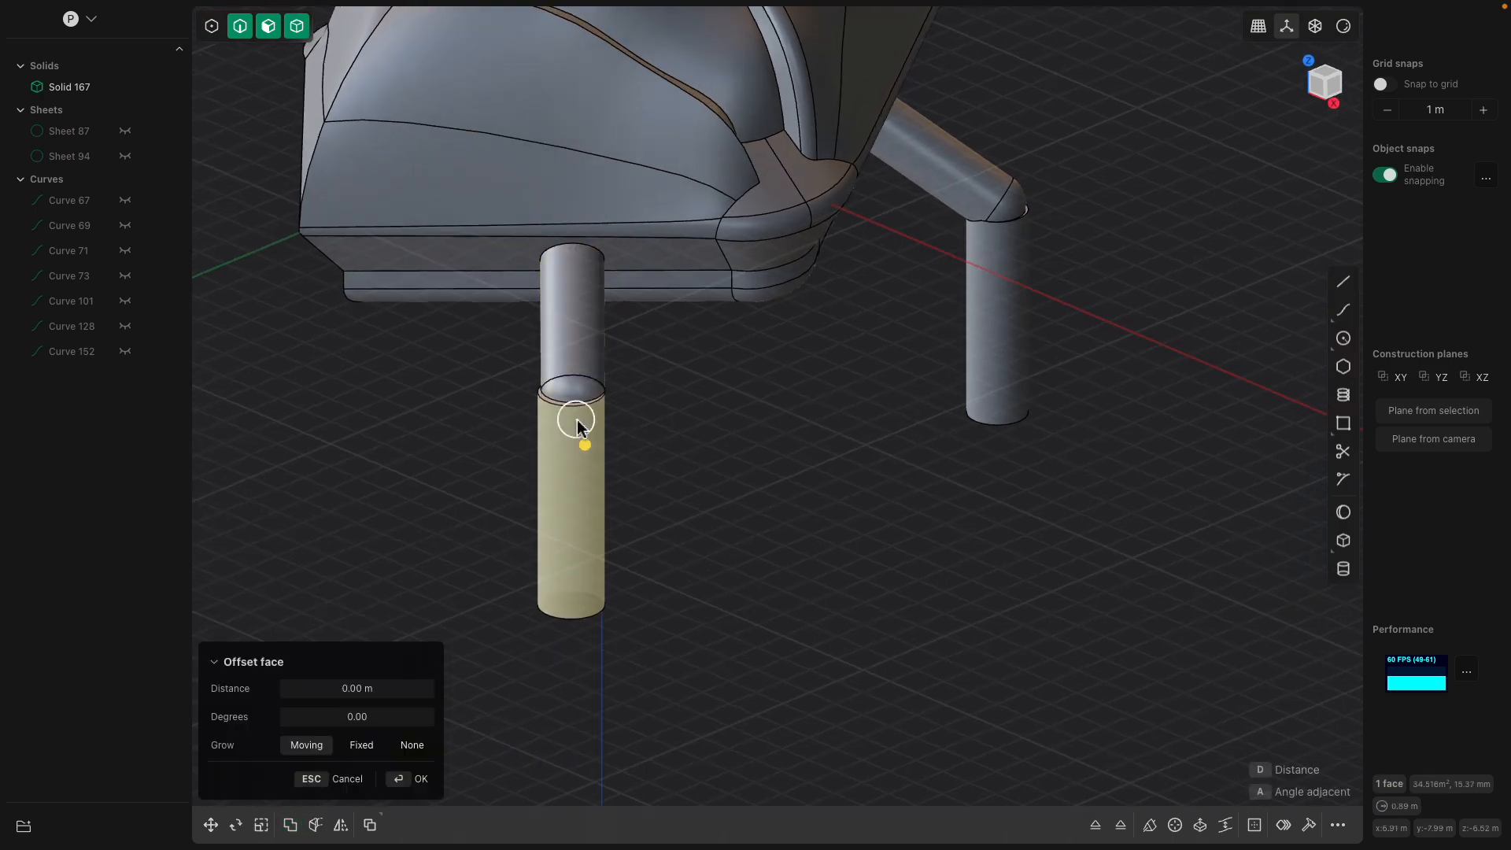
key("s")
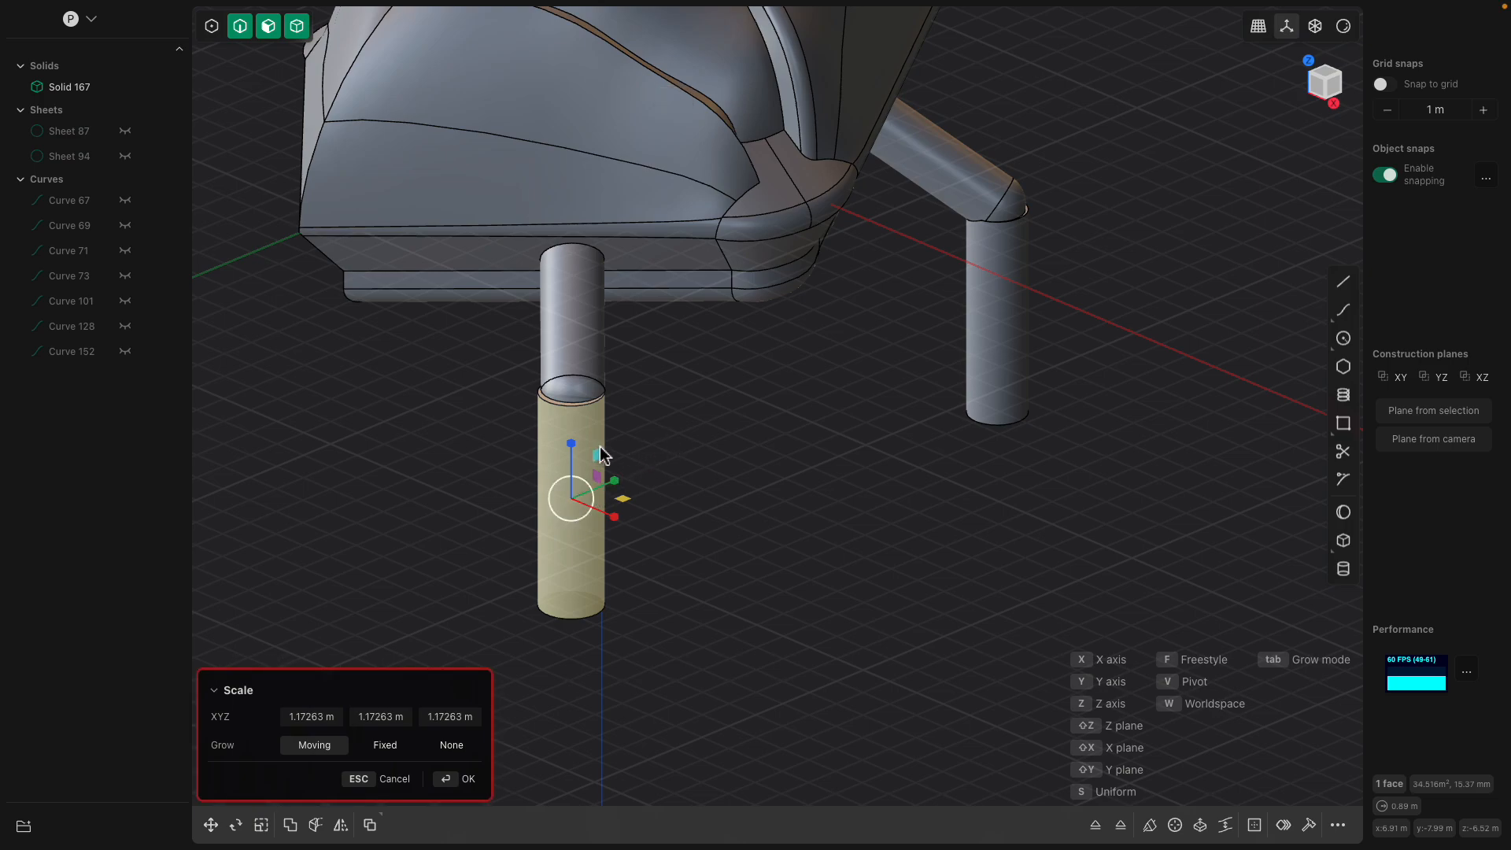
key("Escape")
key("g")
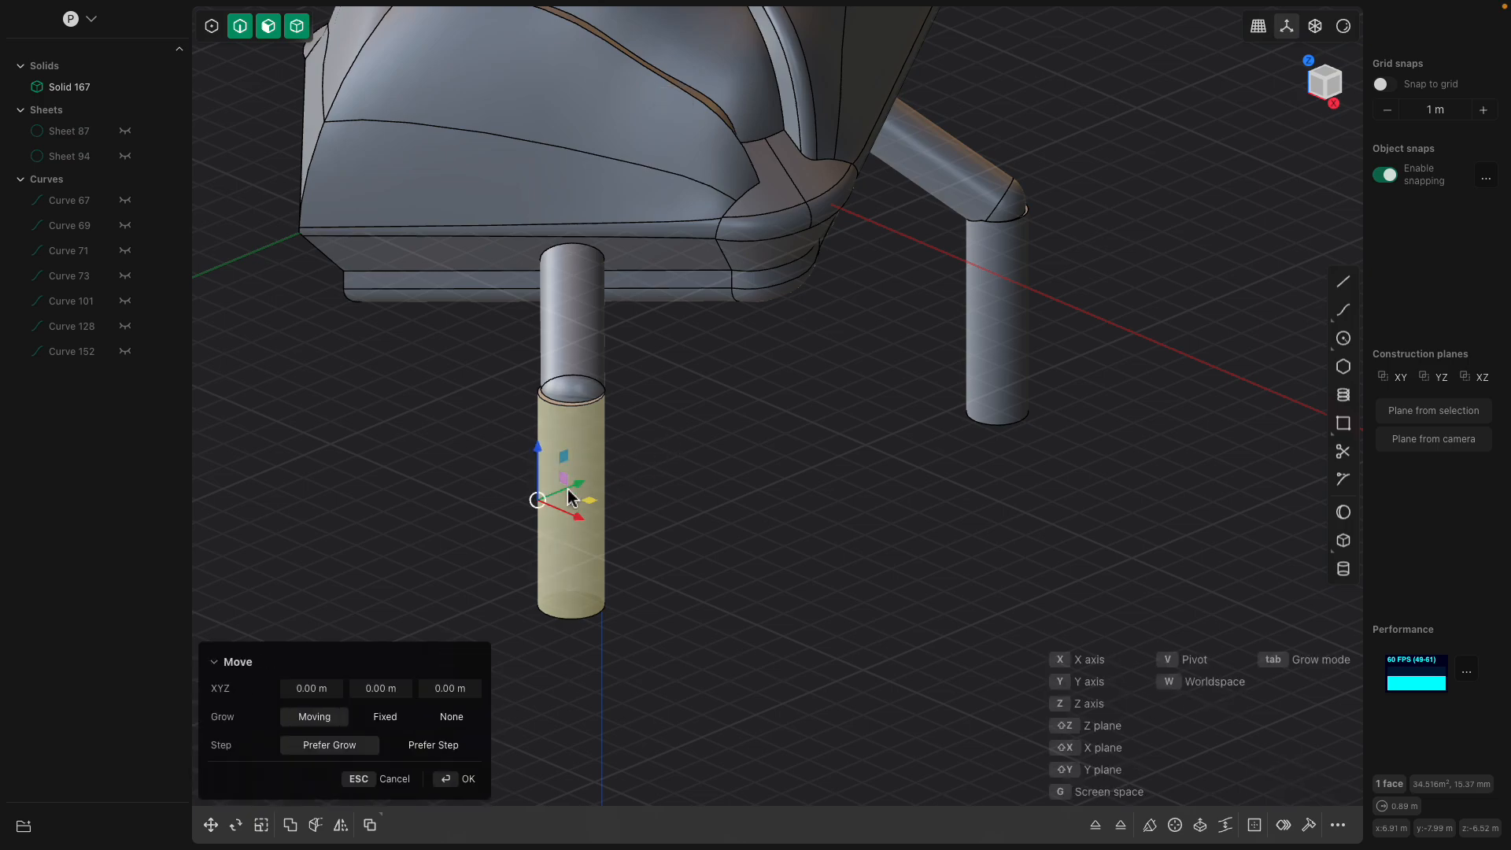
key("Escape")
middle_click_drag(759, 452, 502, 501)
left_click(815, 393)
left_click(888, 362)
left_click_drag(894, 331, 889, 365)
key("Escape")
middle_click_drag(866, 376, 741, 397)
left_click(748, 423)
- Enlarge the first leg's spherical joint by offsetting its sphere face outward about 0.15 m
scroll(754, 444, "down", 2)
left_click(830, 298)
left_click(842, 295)
middle_click_drag(826, 322, 663, 448)
left_click(658, 492)
middle_click_drag(595, 149, 596, 344)
left_click(600, 223)
left_click_drag(593, 340, 592, 347)
middle_click_drag(700, 397, 663, 393)
scroll(662, 394, "down", 2)
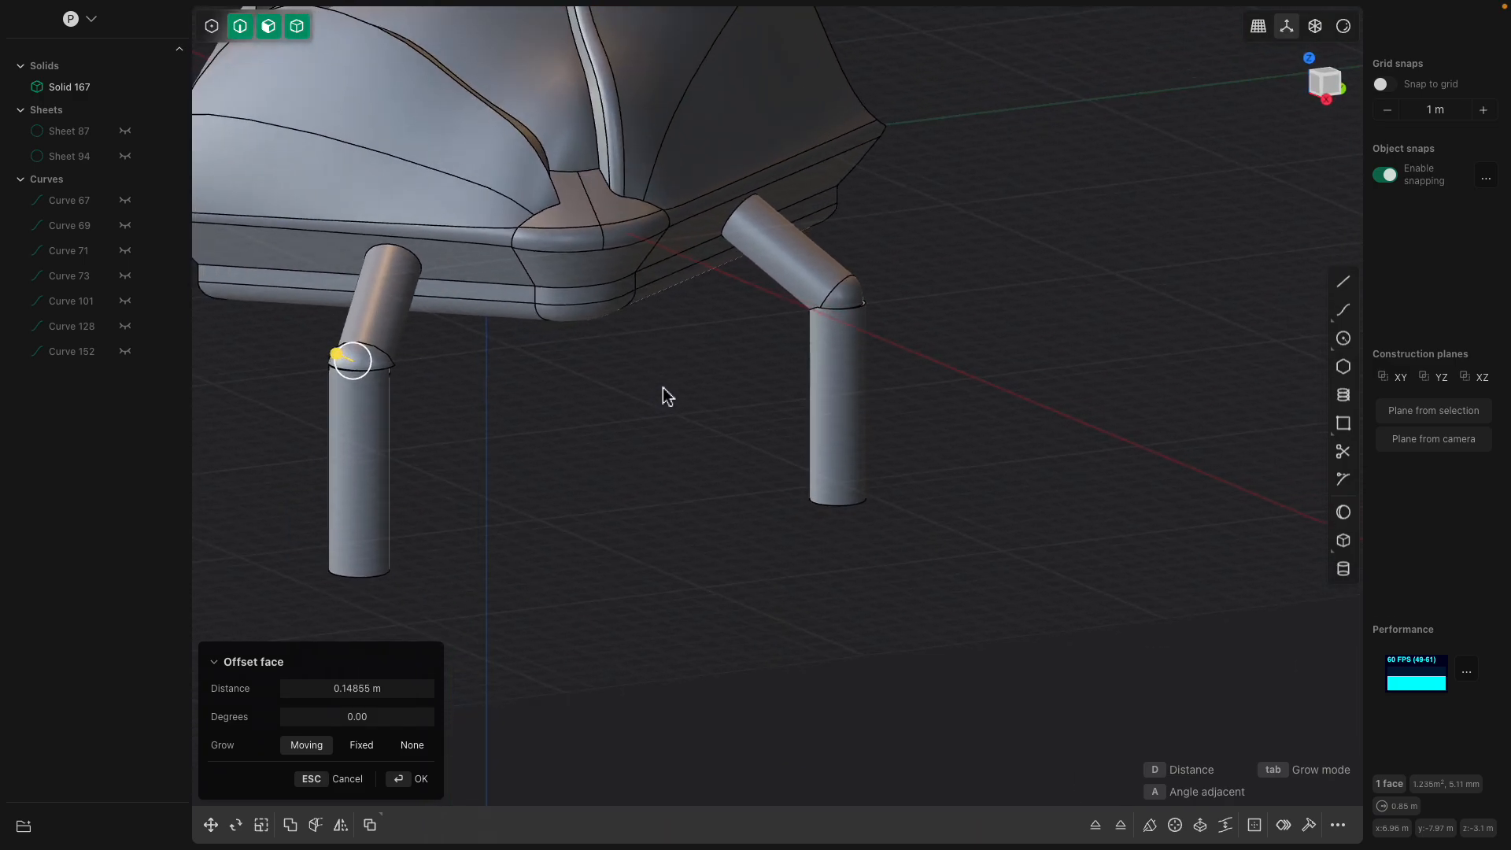
- Slightly offset the spherical joint face of the second leg outward
left_click(843, 305)
left_click_drag(846, 295, 857, 292)
key("Return")
left_click(822, 362)
middle_click_drag(821, 364, 886, 377)
- Extrude the first leg's end face about 0.58 m with a thickness of about 0.38 m to form a separate foot ring
middle_click_drag(797, 421, 596, 250)
left_click(594, 249)
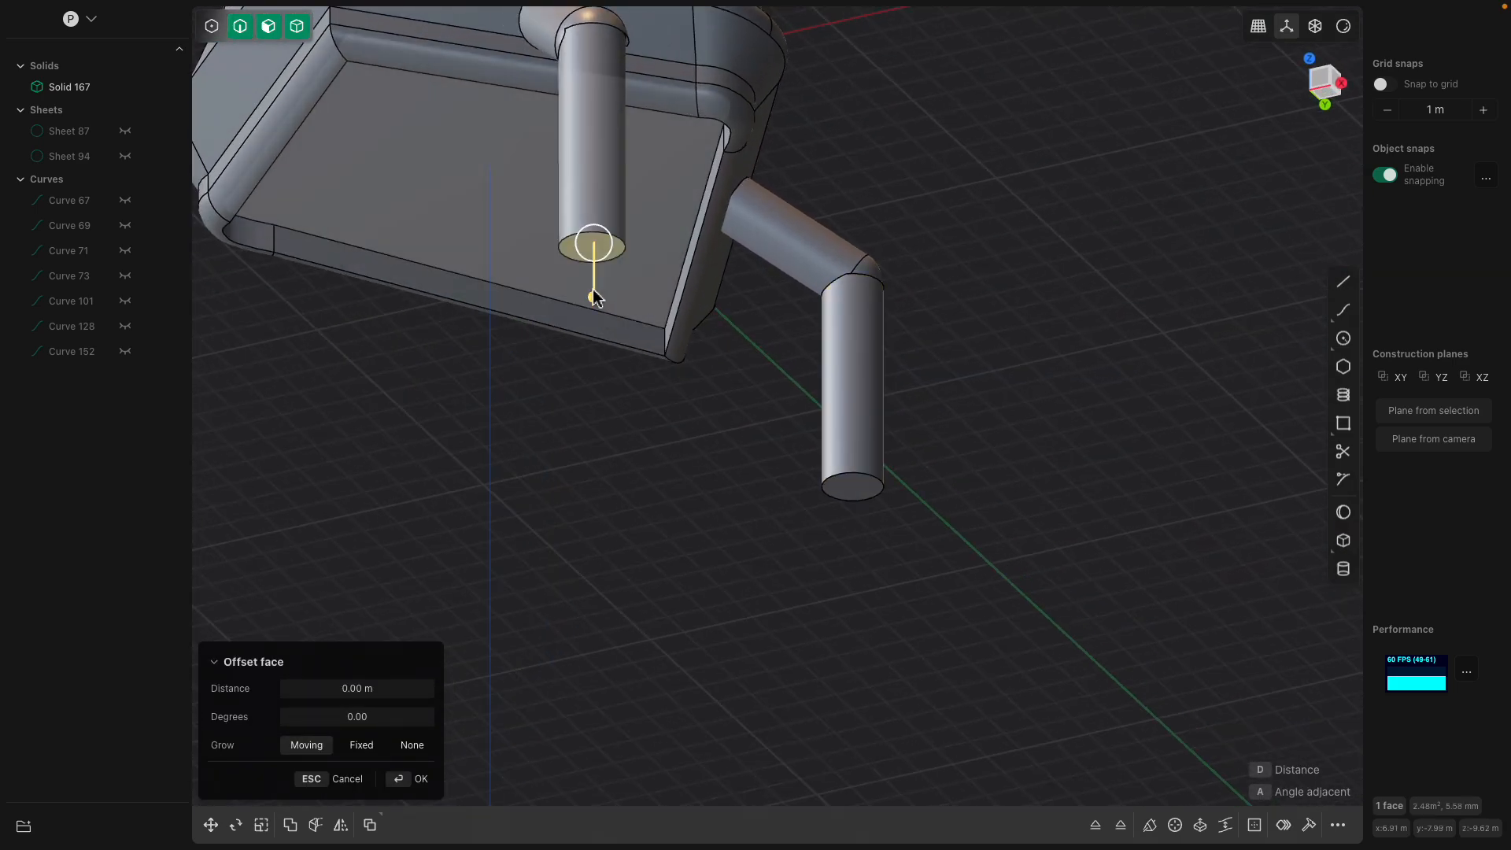
key("e")
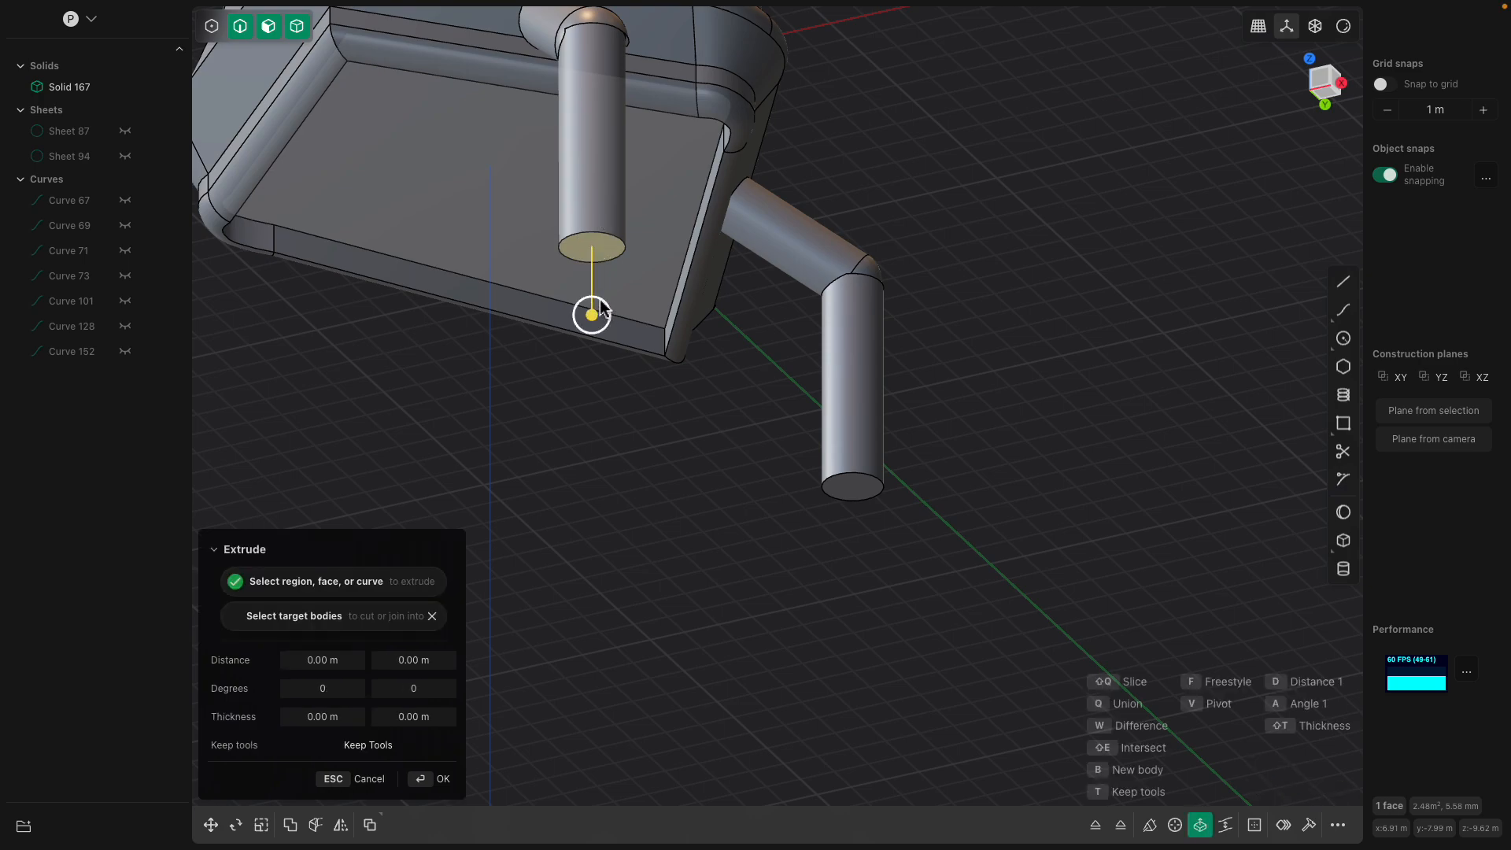
left_click_drag(592, 316, 594, 328)
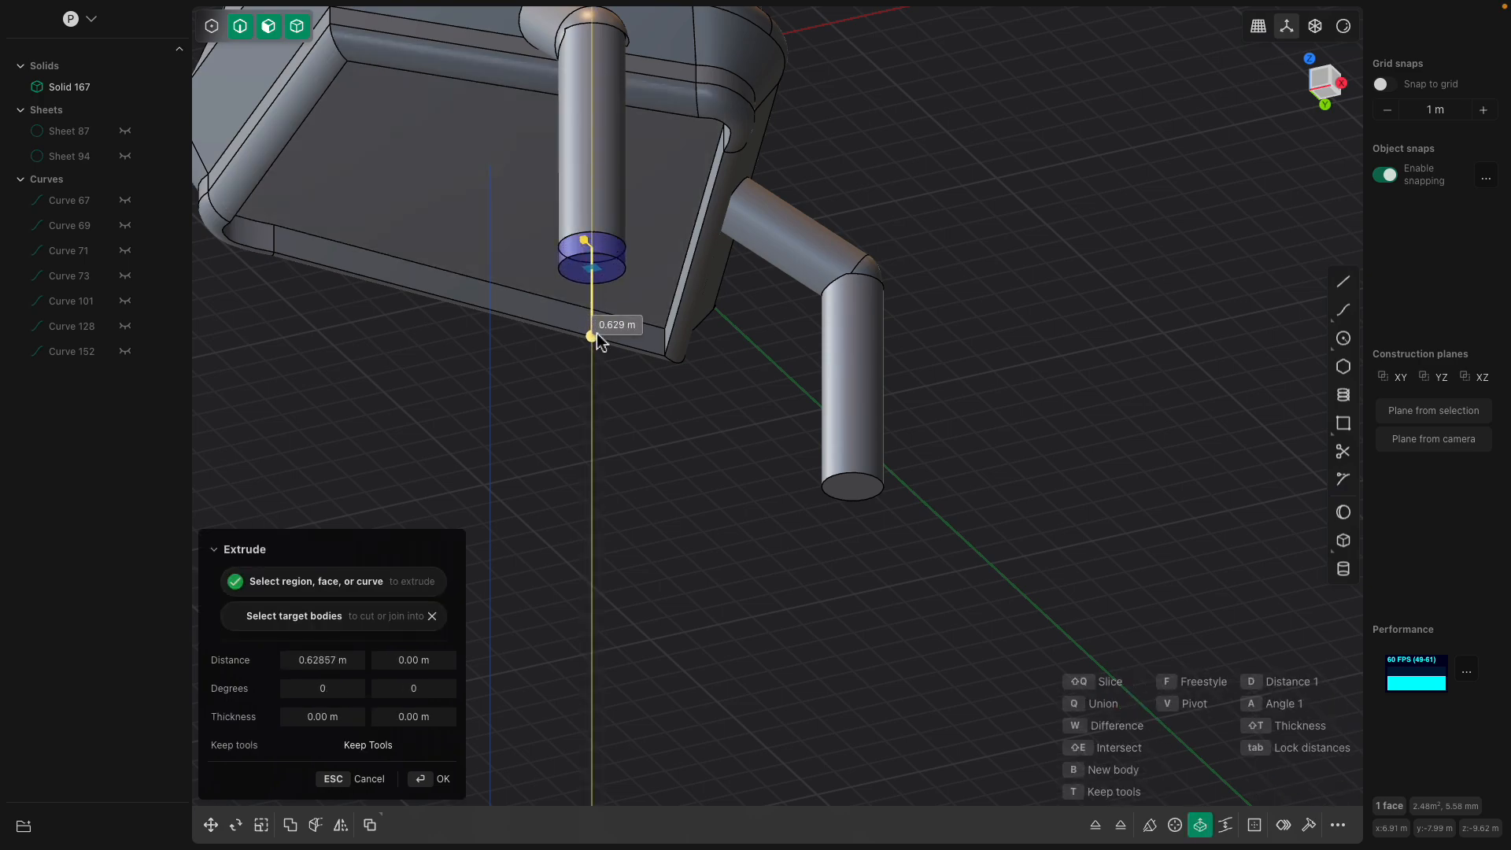
scroll(598, 332, "up", 3)
left_click_drag(584, 206, 574, 190)
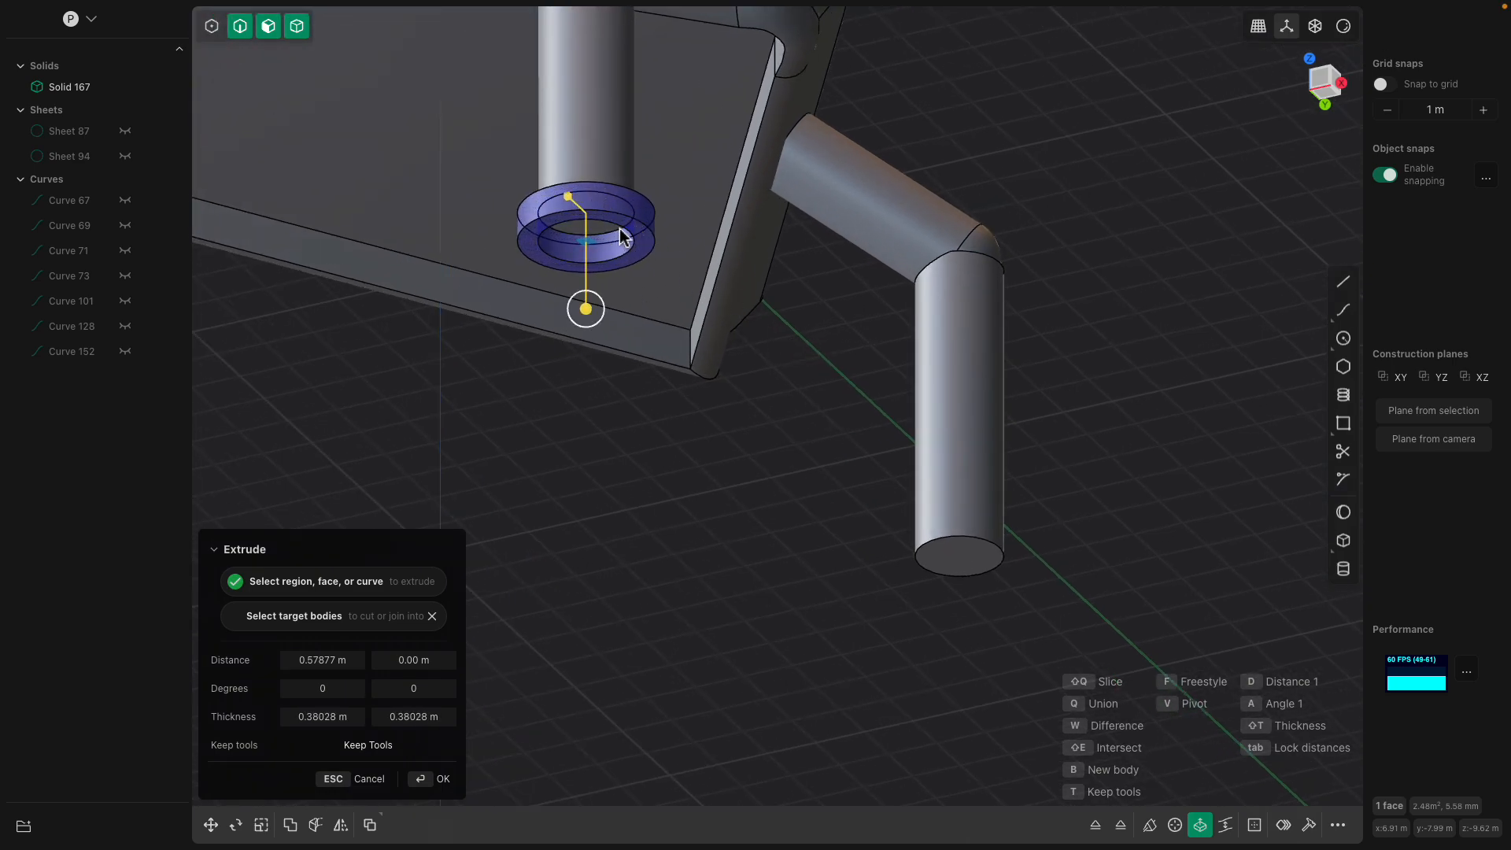
key("Return")
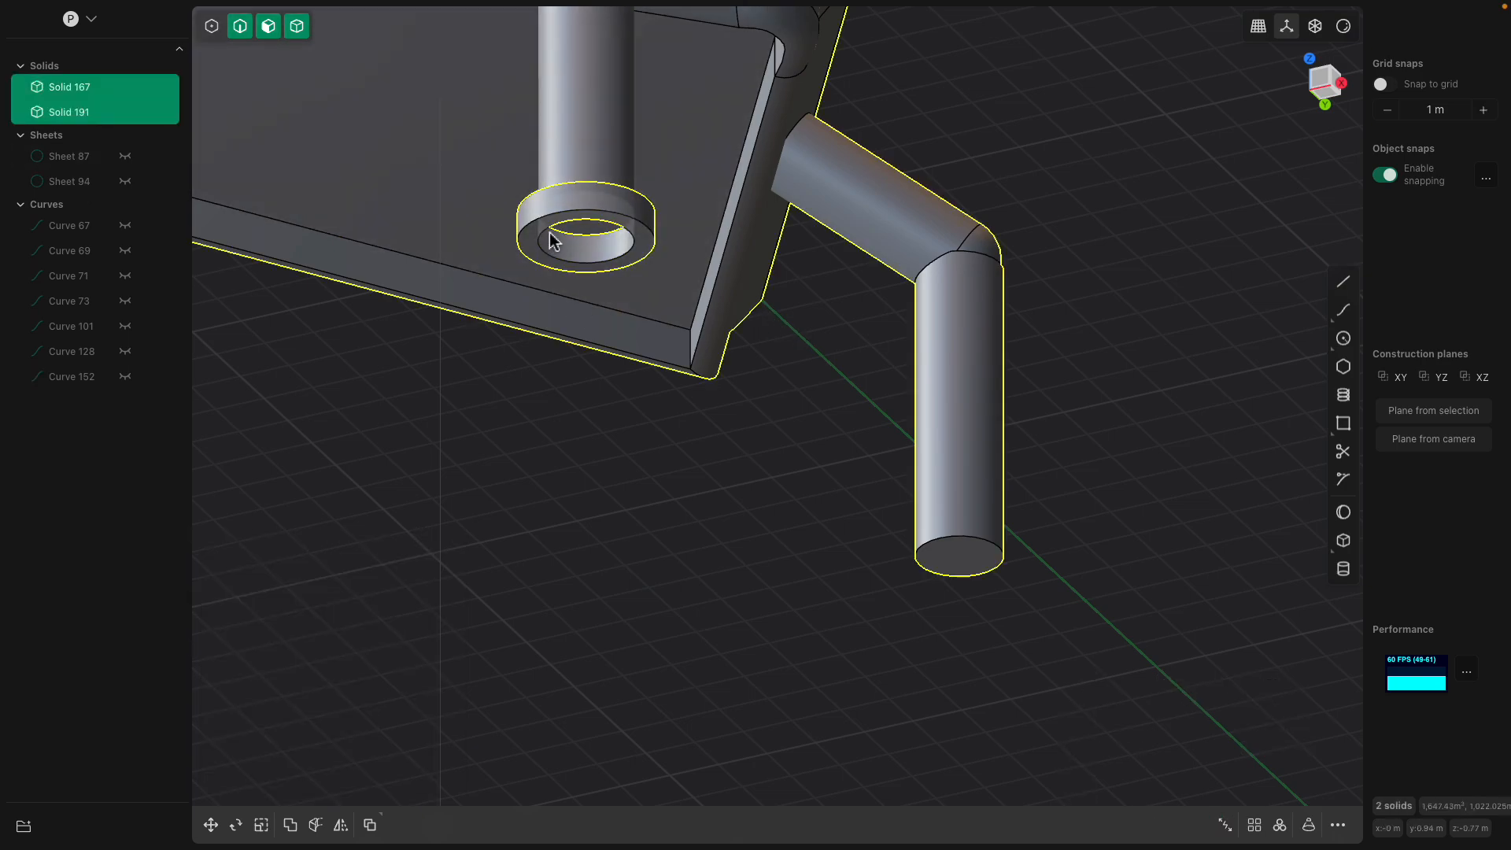
left_click(555, 215)
key("f")
left_click(79, 111)
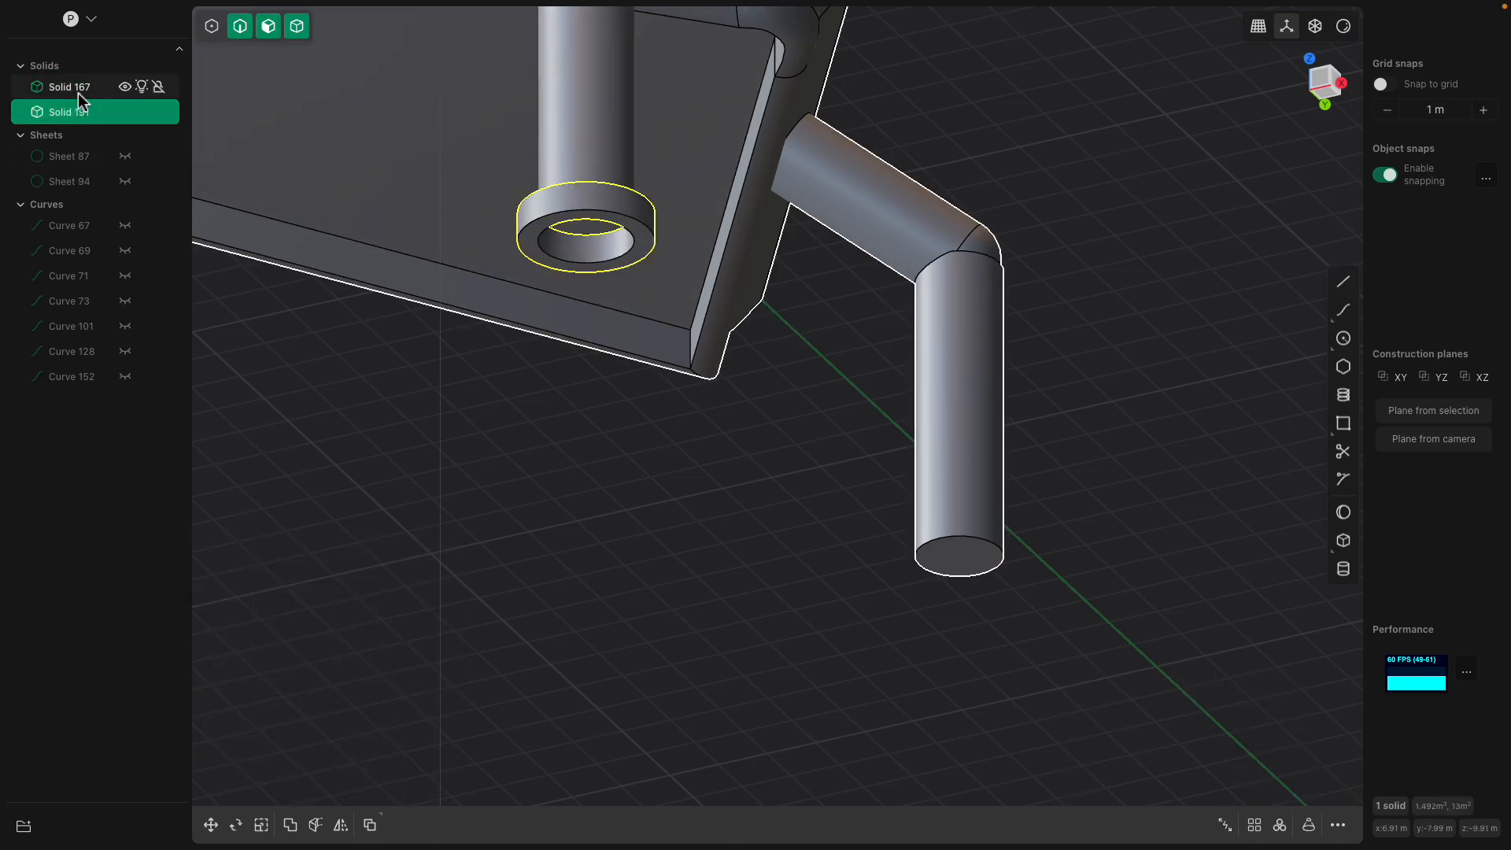
middle_click_drag(862, 466, 722, 429, "shift")
left_click(813, 505)
left_click(816, 506)
left_click(824, 522)
key("e")
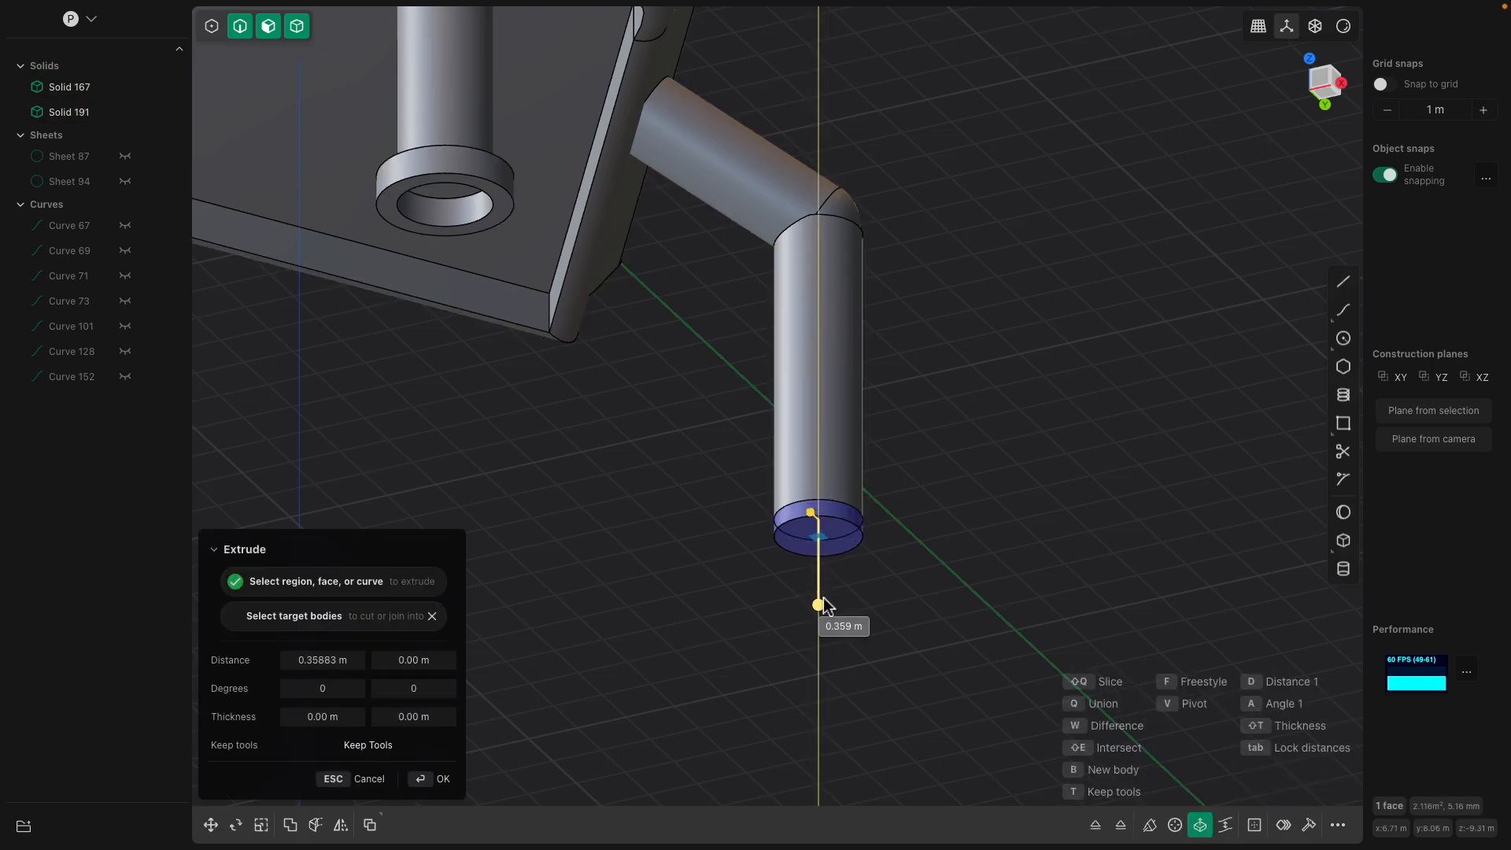
left_click(826, 612)
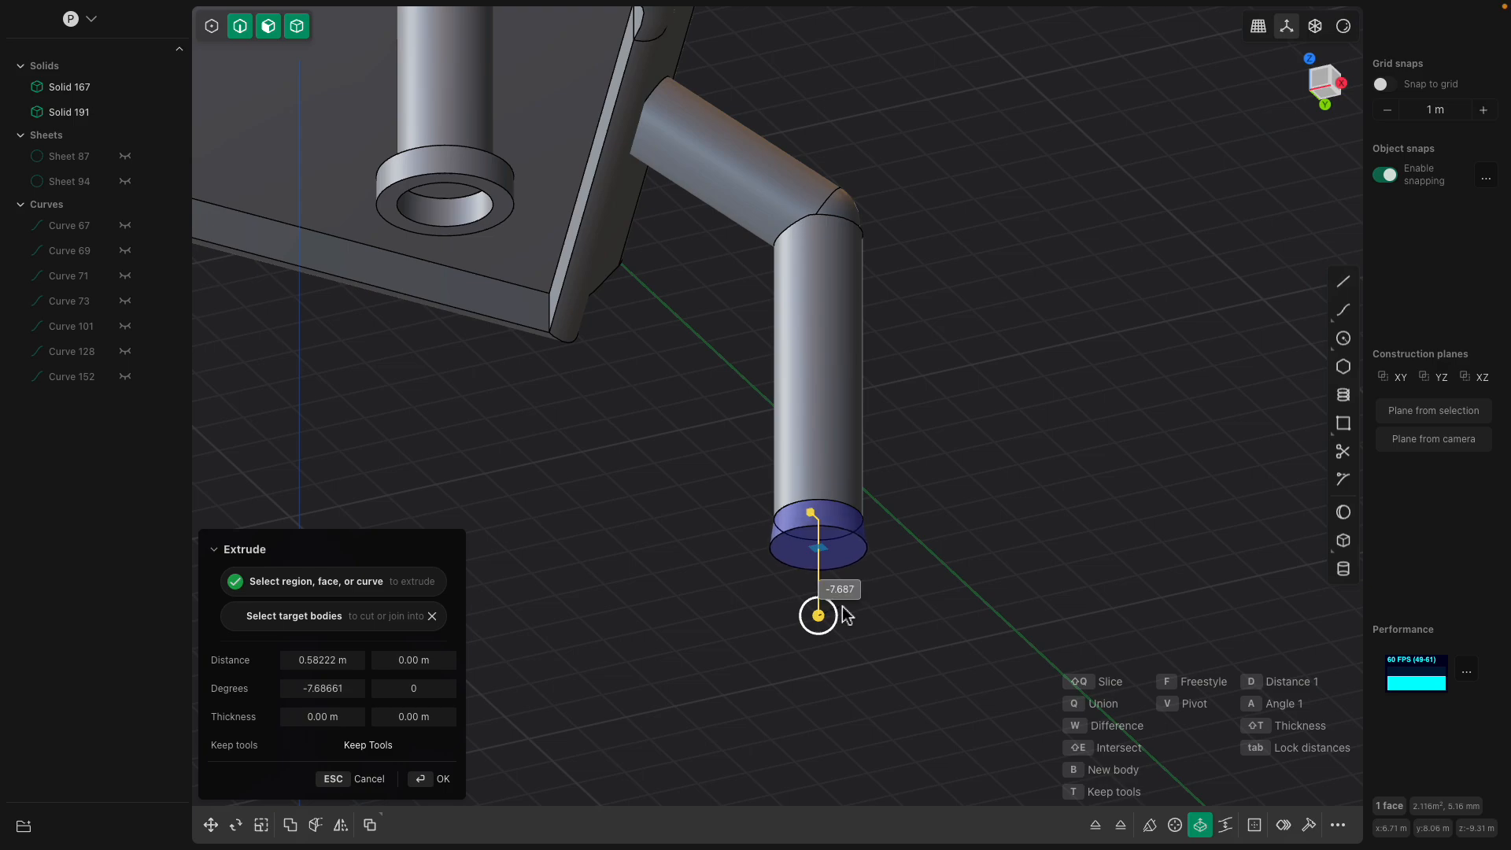
key("Escape")
left_click(826, 526)
left_click_drag(824, 575, 831, 621)
middle_click_drag(870, 583, 861, 595)
key("Escape")
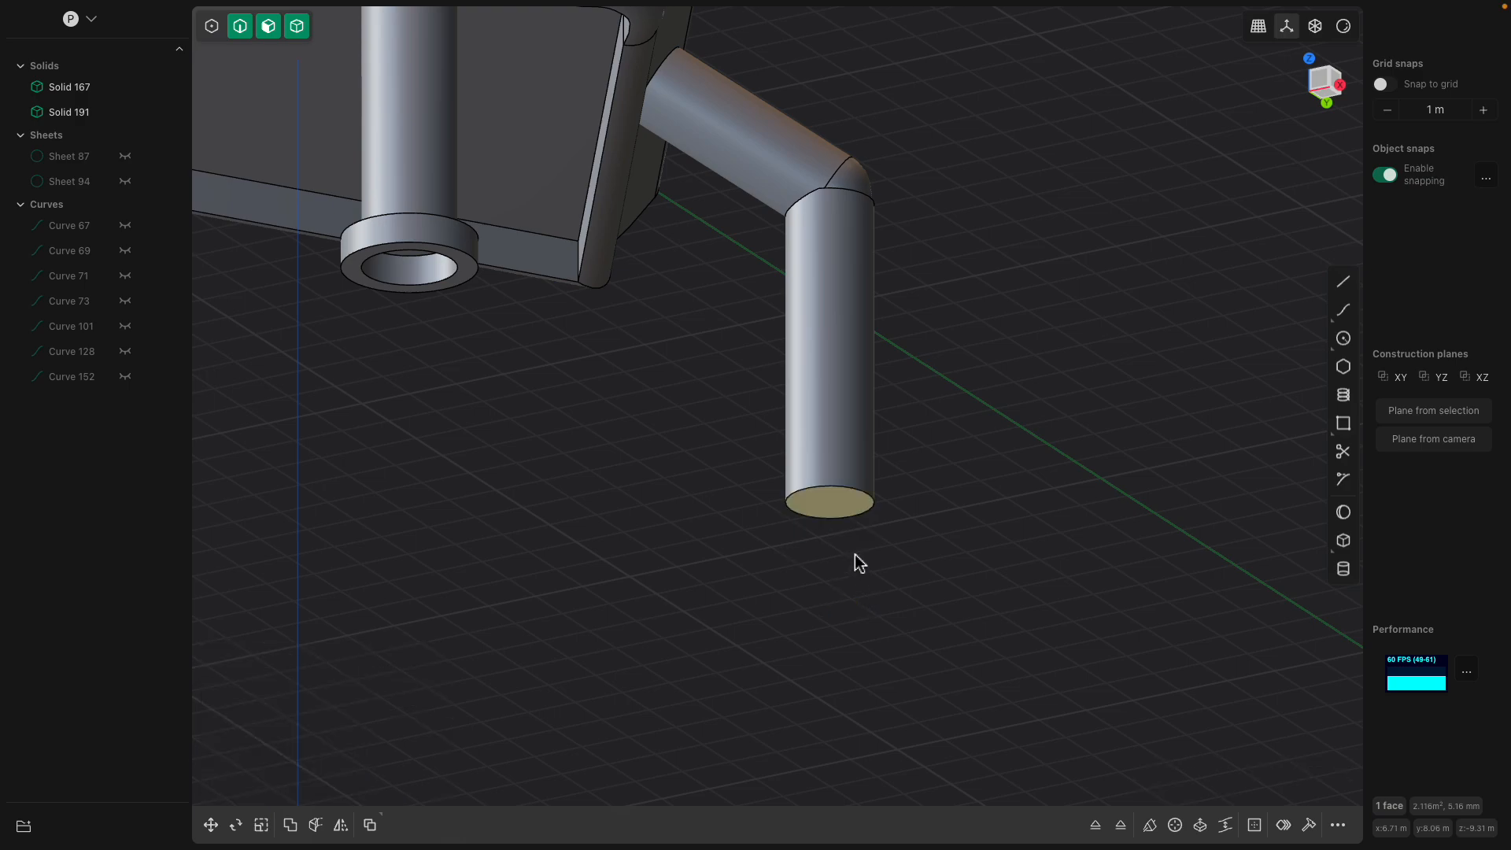
- Extrude the second leg's end face about 0.55 m with a thickness of about 0.41 m to form a separate foot ring
key("e")
left_click_drag(835, 574, 837, 599)
middle_click_drag(834, 475, 790, 433)
left_click_drag(786, 541, 779, 526)
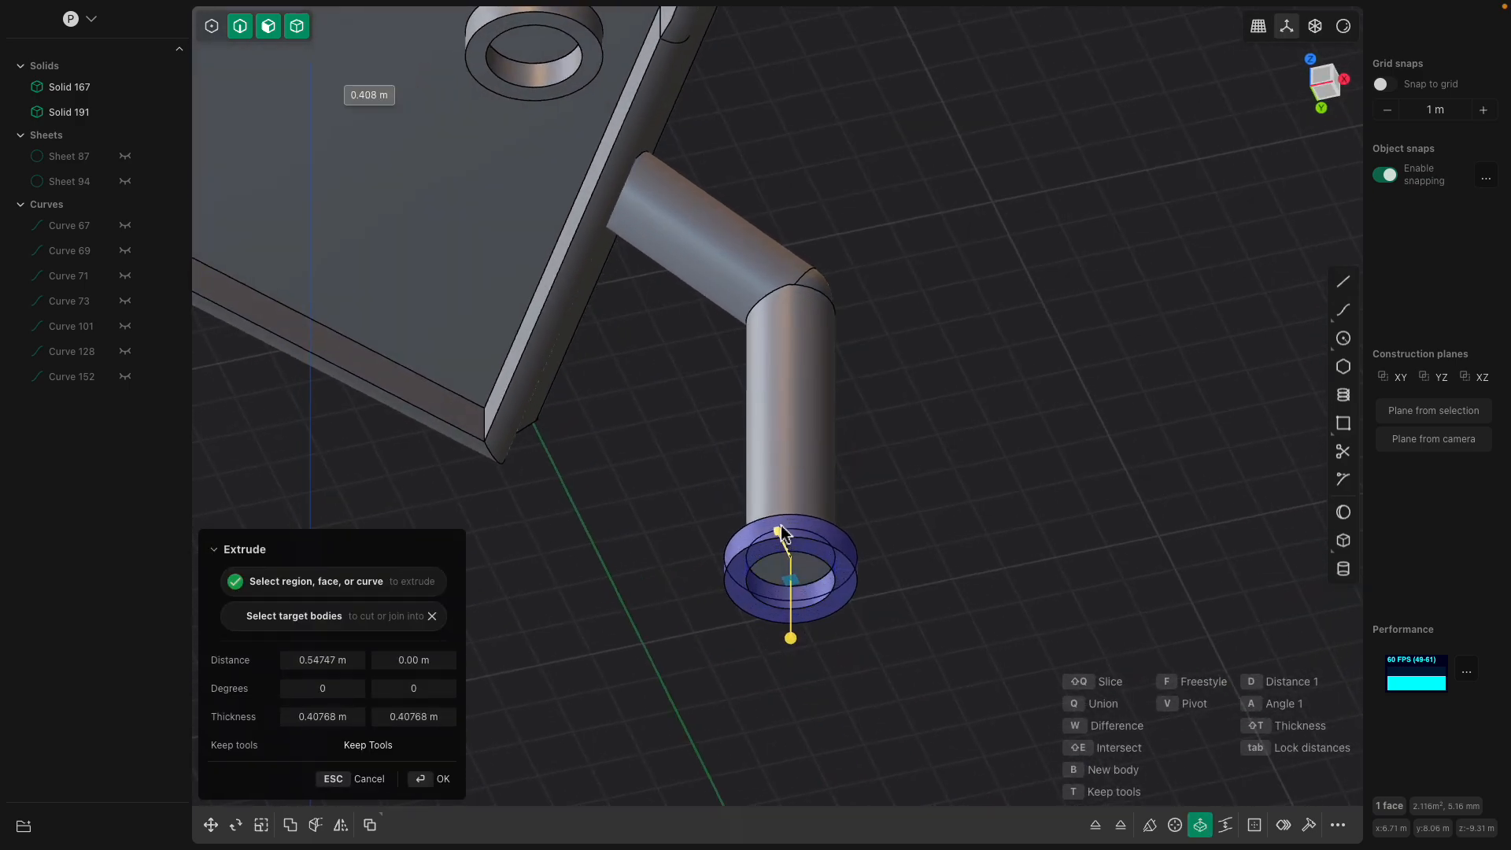
key("Return")
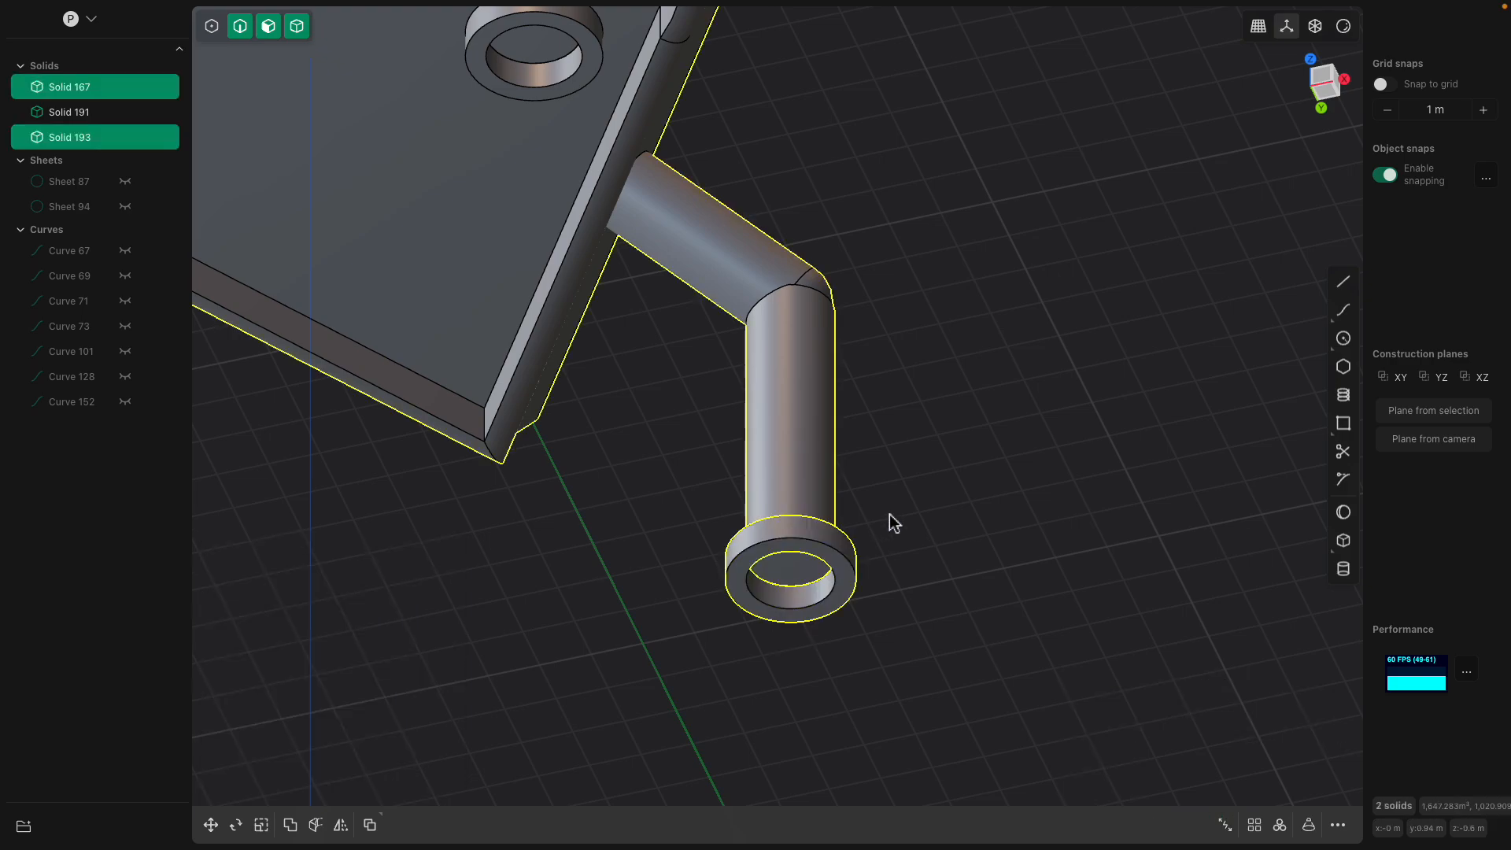
middle_click_drag(890, 516, 853, 564)
- Offset the inner wall of the second leg's foot ring inward, narrowing its hole to about 0.52 m radius
left_click(864, 491)
middle_click_drag(885, 482, 767, 501)
left_click(792, 456)
left_click(793, 463)
left_click(768, 504)
left_click_drag(768, 509, 744, 443)
middle_click_drag(743, 443, 757, 512)
key("Return")
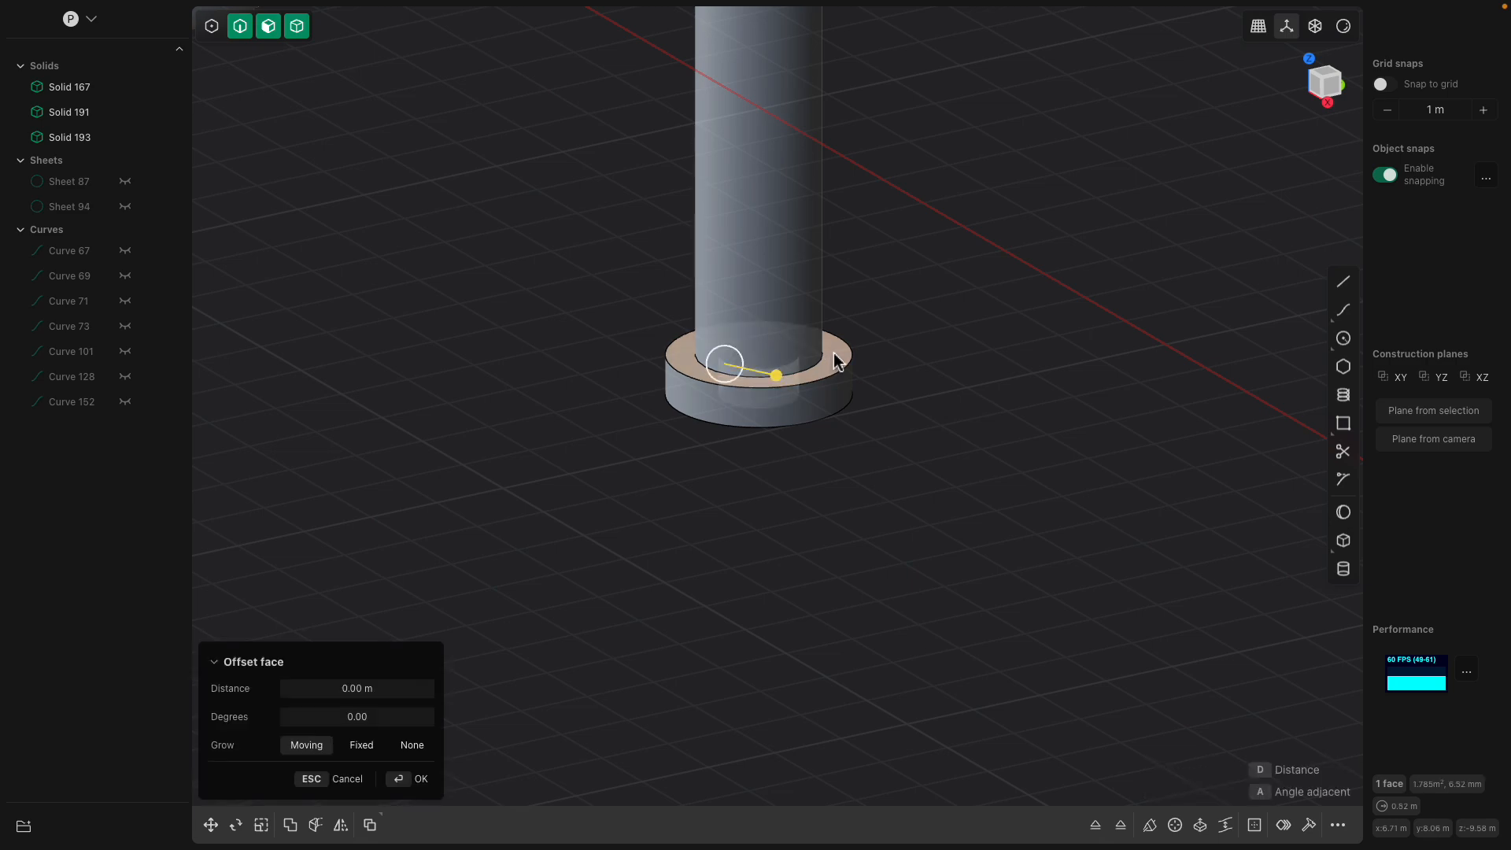
- Raise the top face of the second leg's foot ring slightly up the leg
left_click(833, 354)
left_click_drag(834, 299, 835, 292)
key("Return")
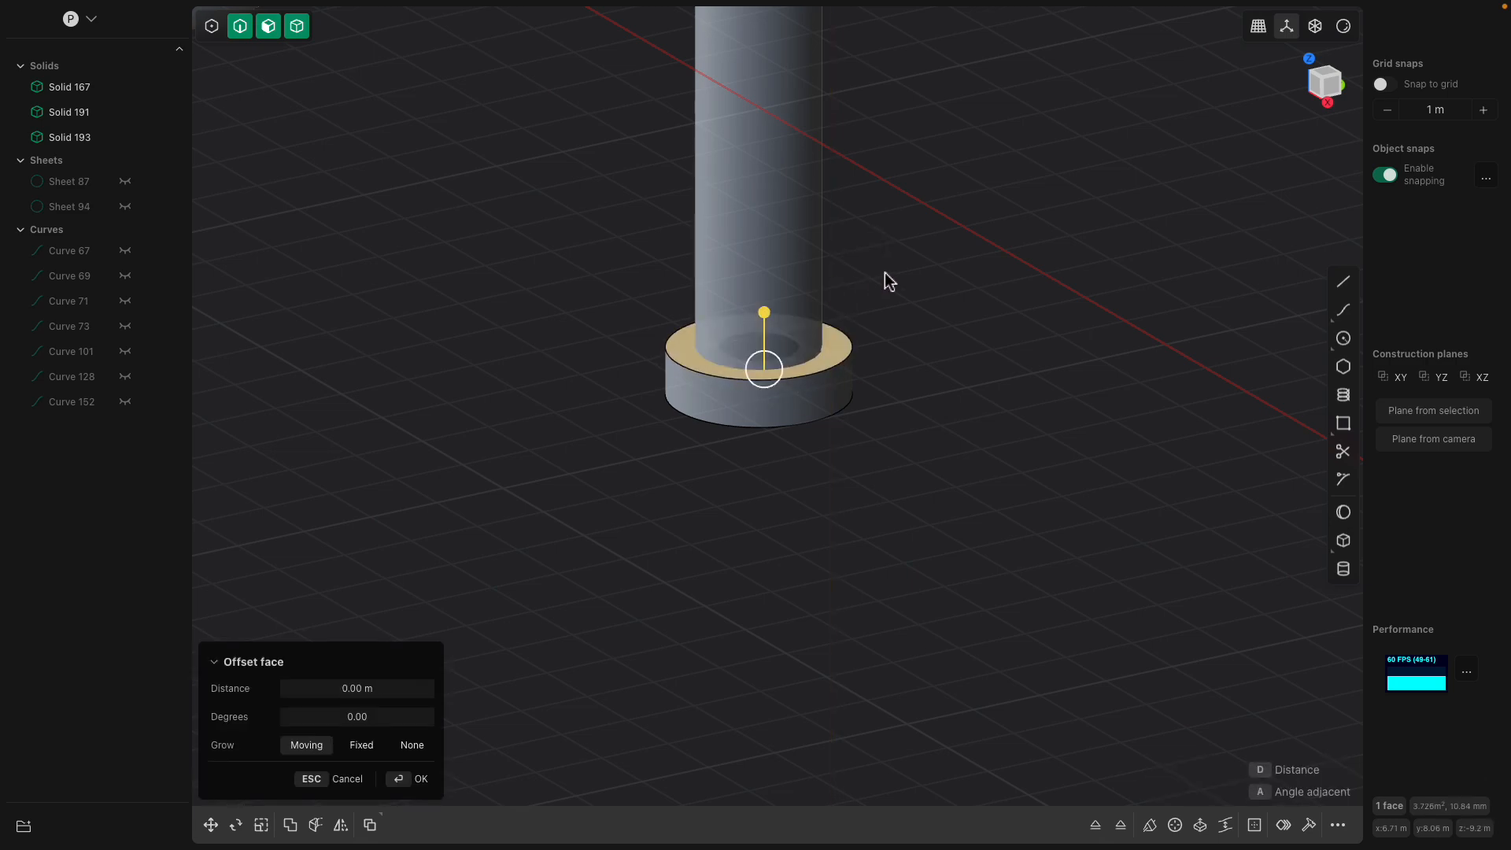
left_click(884, 273)
- Union the second leg's foot ring with the main leg and body solid
double_click(837, 359)
key("q")
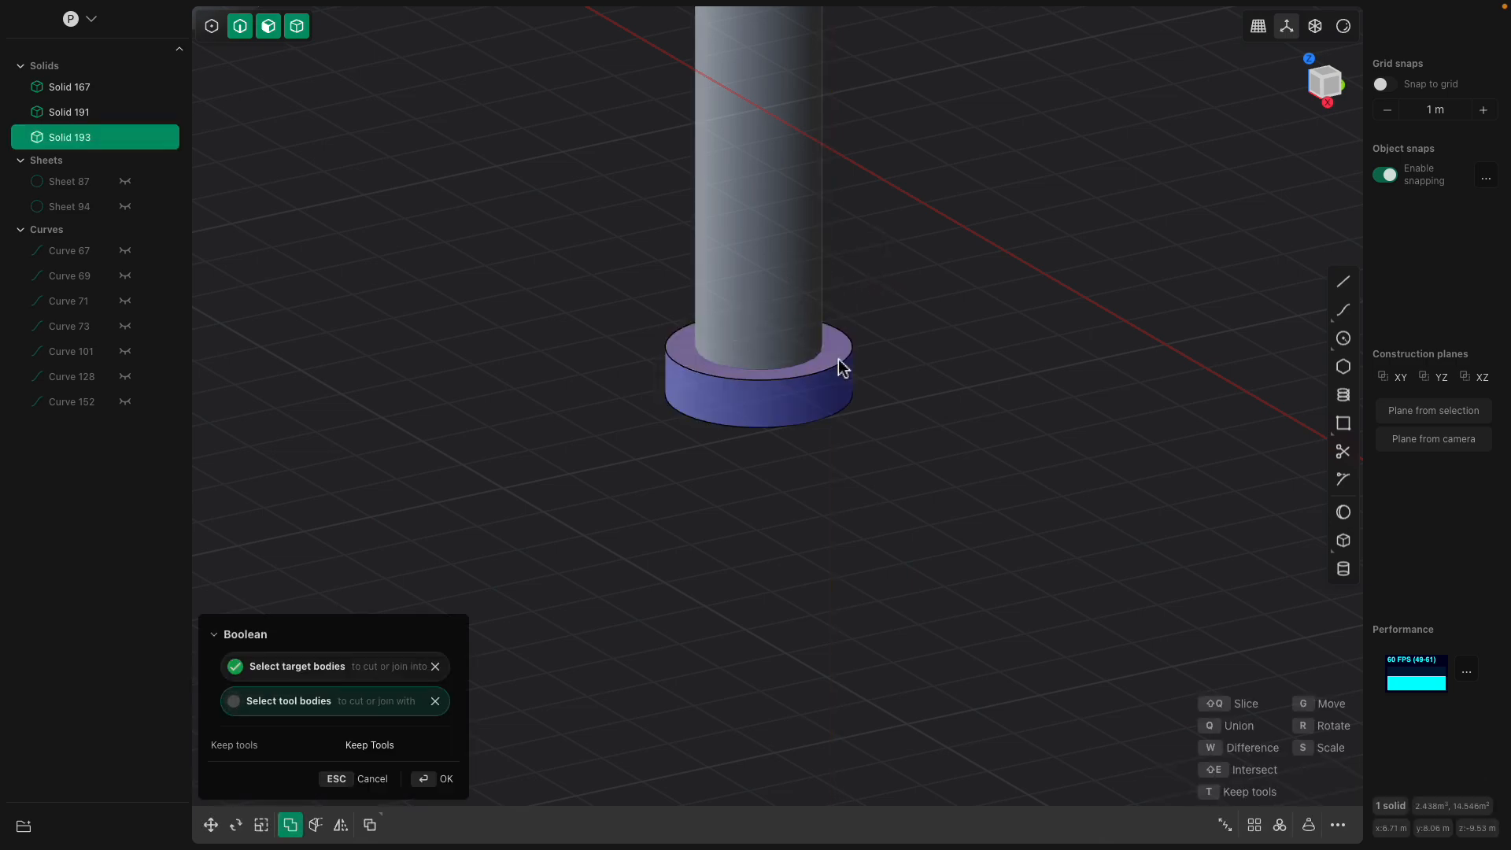
left_click(796, 298)
key("Return")
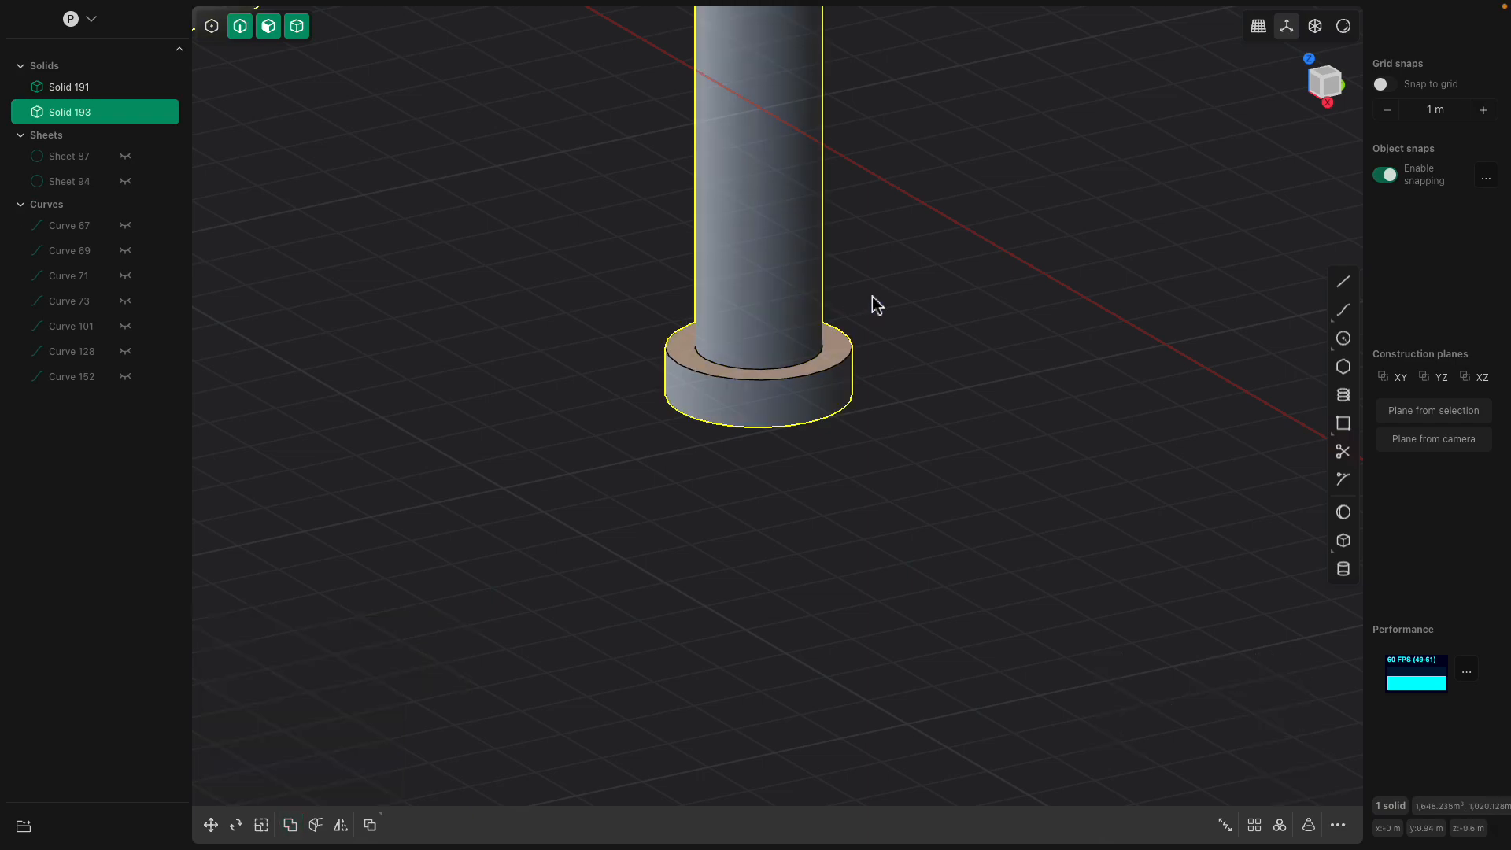
- Fillet the inner top edge and the outer top and bottom edges of the second leg's foot by about 0.10 m
scroll(872, 296, "down", 5)
middle_click_drag(829, 365, 803, 403)
scroll(822, 379, "up", 2)
left_click(823, 347)
key("b")
left_click_drag(824, 348, 834, 347)
key("Escape")
left_click(841, 355, "shift")
key("b")
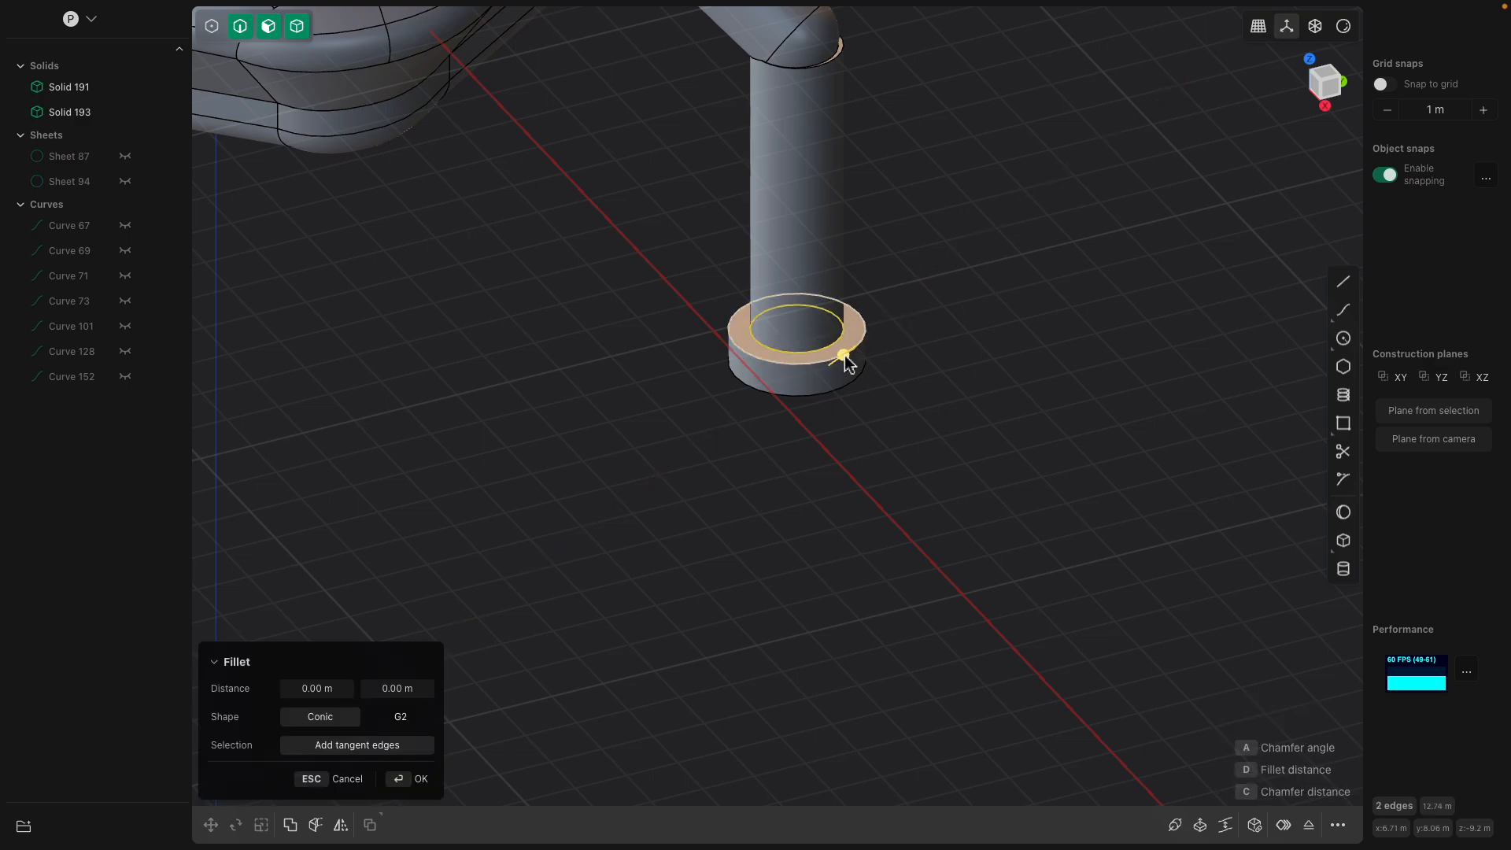
left_click(836, 387)
left_click_drag(836, 387, 842, 392)
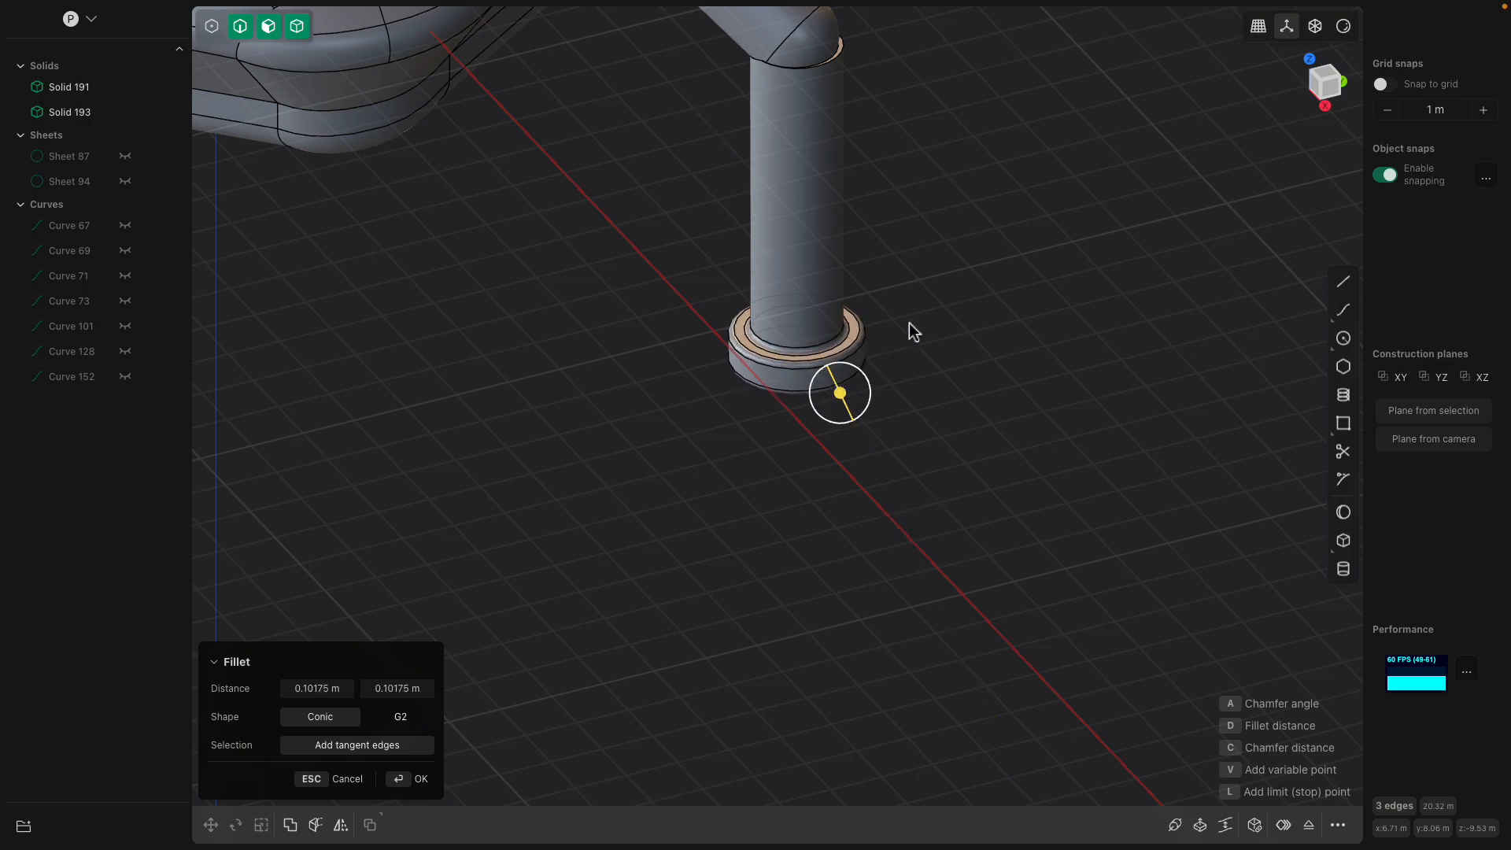
key("Return")
- Offset the inner wall of the first leg's foot ring inward by about 0.27 m
middle_click_drag(898, 327, 683, 313)
middle_click_drag(325, 314, 686, 391, "shift")
middle_click_drag(441, 398, 733, 472)
left_click(738, 425)
middle_click_drag(736, 426, 787, 317)
scroll(752, 411, "up", 3)
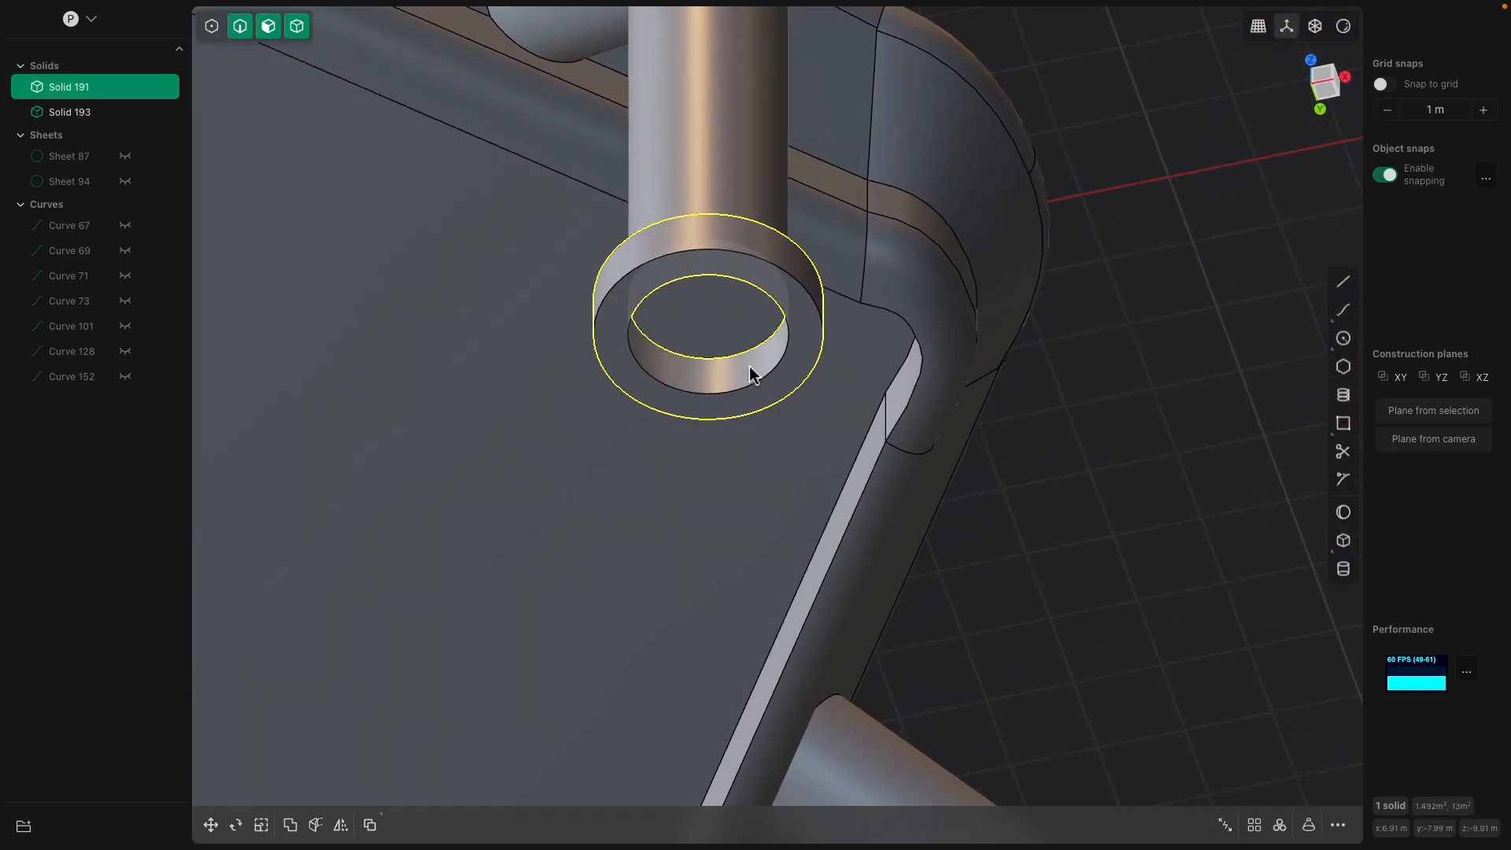
left_click(748, 367)
left_click_drag(718, 328, 707, 312)
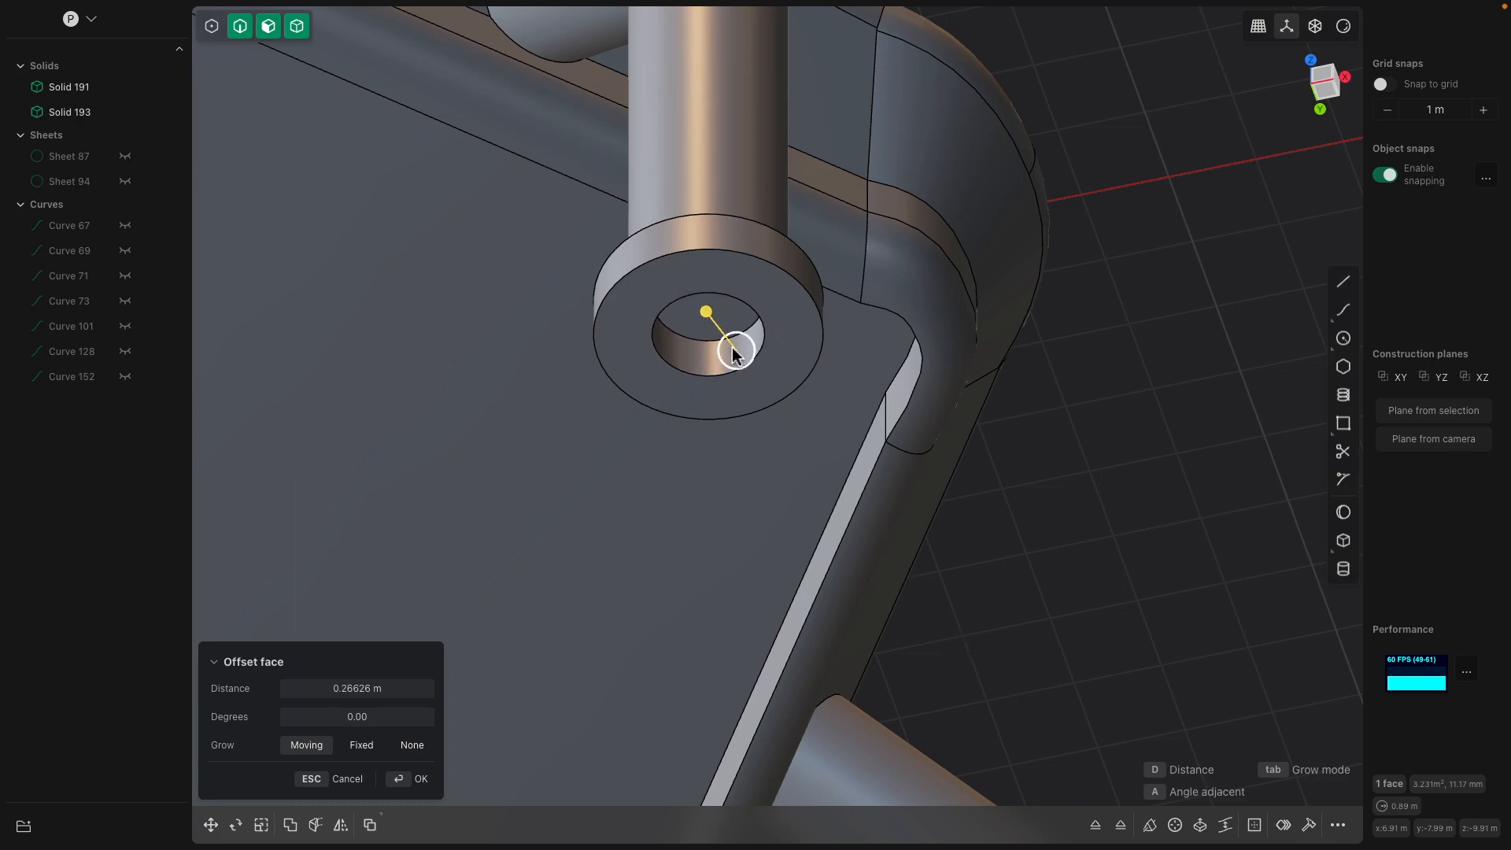
- Raise the top face of the first leg's foot ring slightly up the leg
middle_click_drag(733, 340, 711, 519)
key("Return")
left_click(781, 417)
left_click_drag(779, 367, 780, 355)
key("Return")
- Union the first leg's foot ring with the main leg and body solid
left_click(747, 397)
left_click(771, 432, "shift")
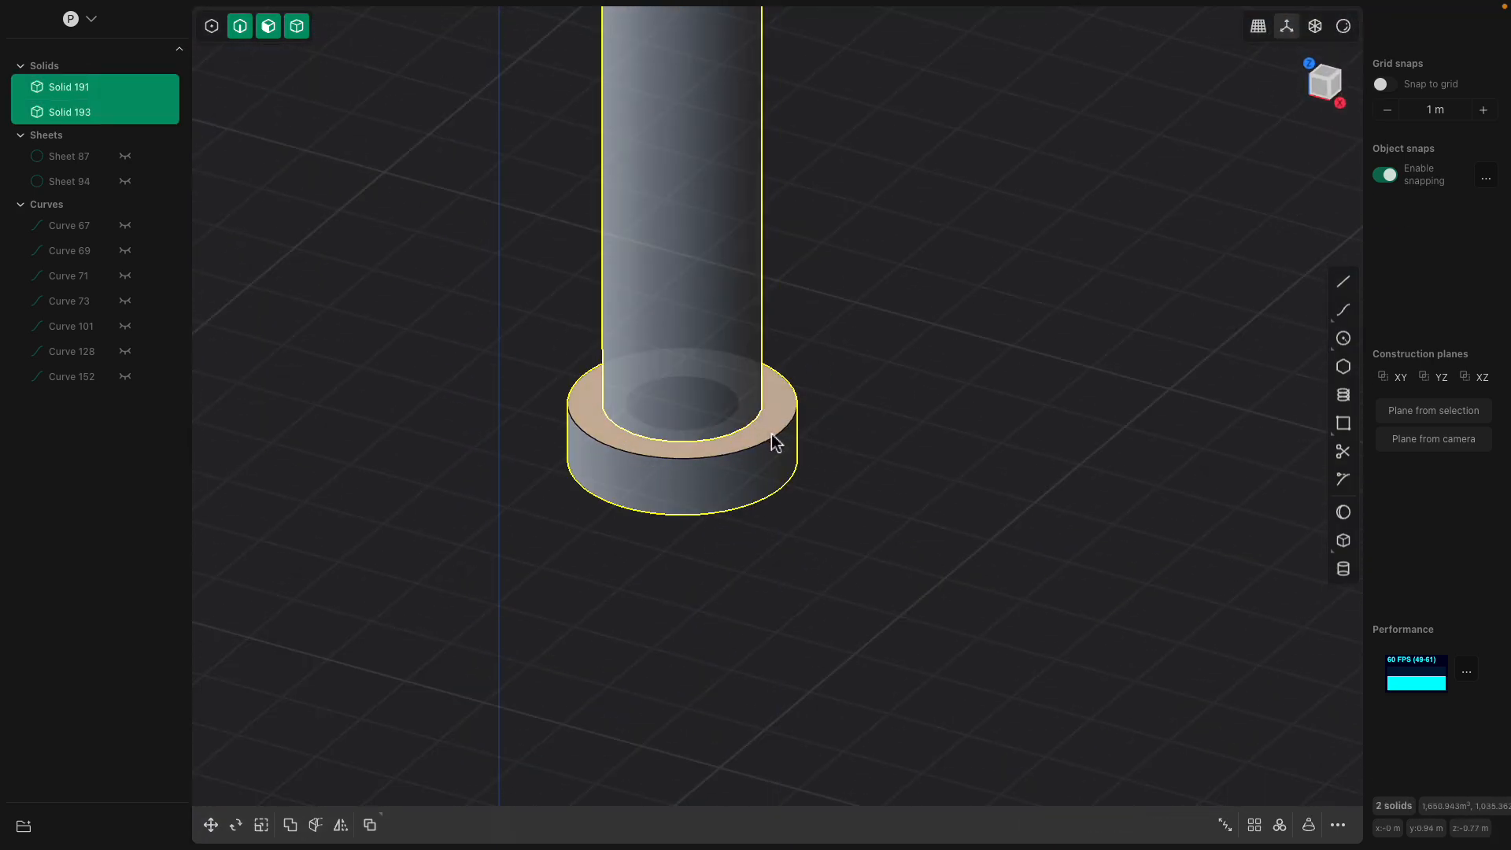
key("shift+b")
key("Return")
left_click(815, 397)
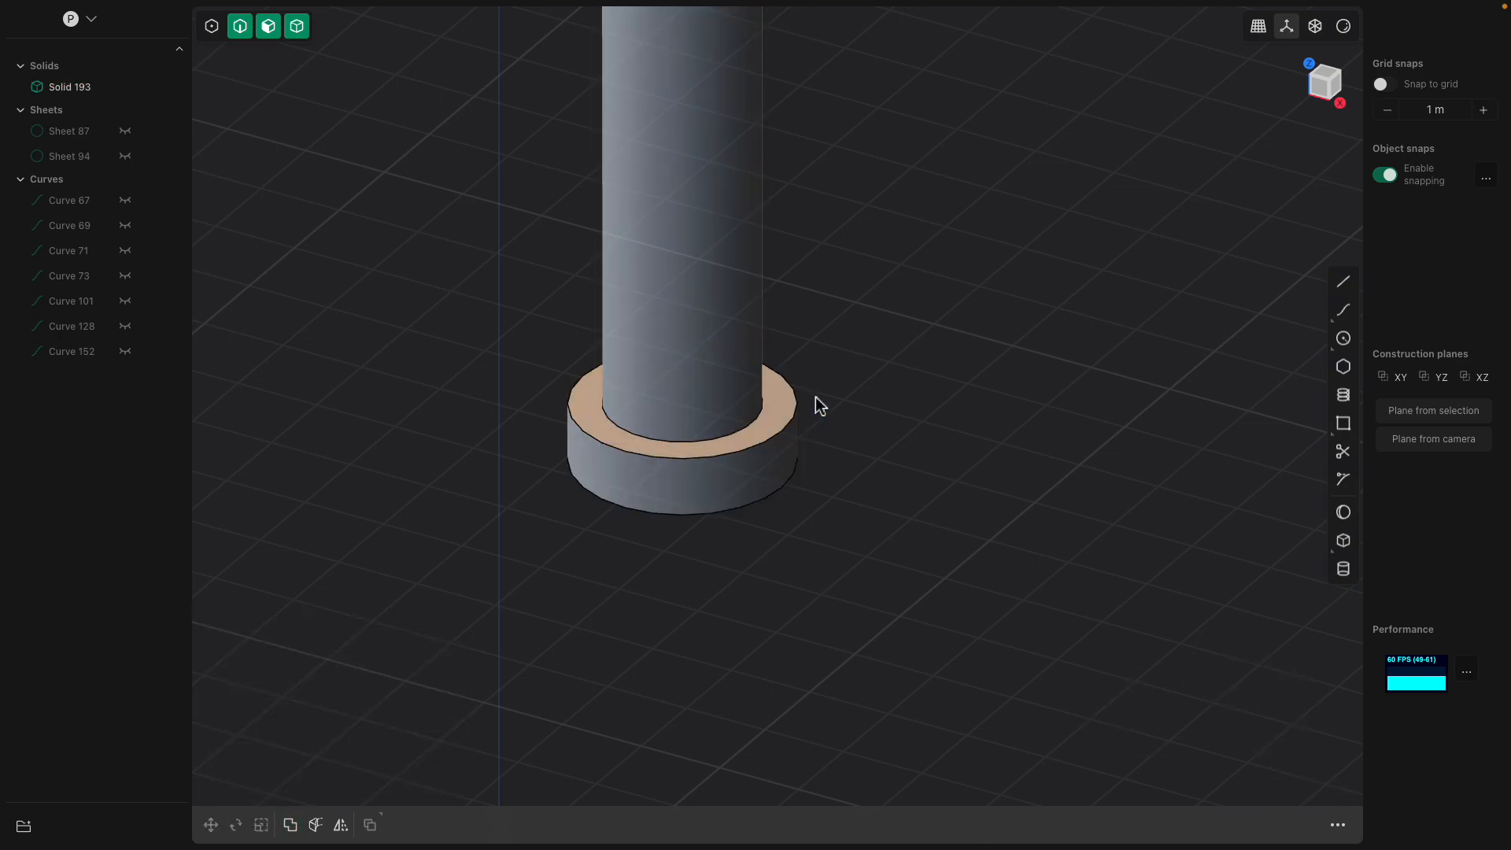
- Fillet the inner top edge where the first leg meets its foot ring
scroll(811, 409, "down", 2)
left_click(789, 428)
scroll(772, 415, "up", 2)
left_click(771, 414)
key("b")
left_click_drag(775, 423, 794, 420)
key("Return")
- Fillet the outer top and bottom edges of the first leg's foot ring by about 0.09 m
left_click(798, 424)
key("f")
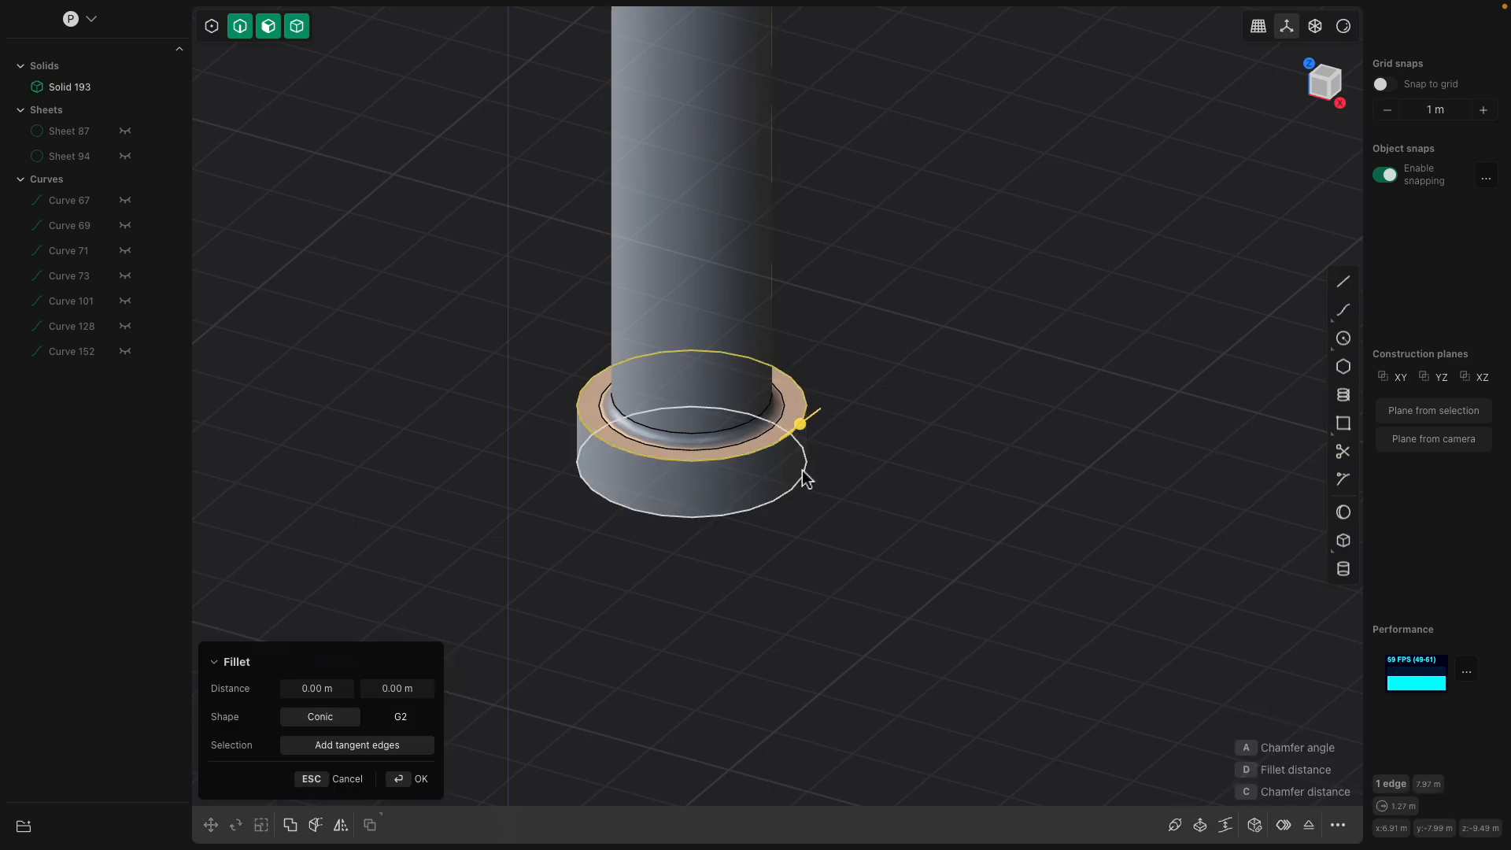
left_click(797, 483)
left_click_drag(797, 483, 803, 490)
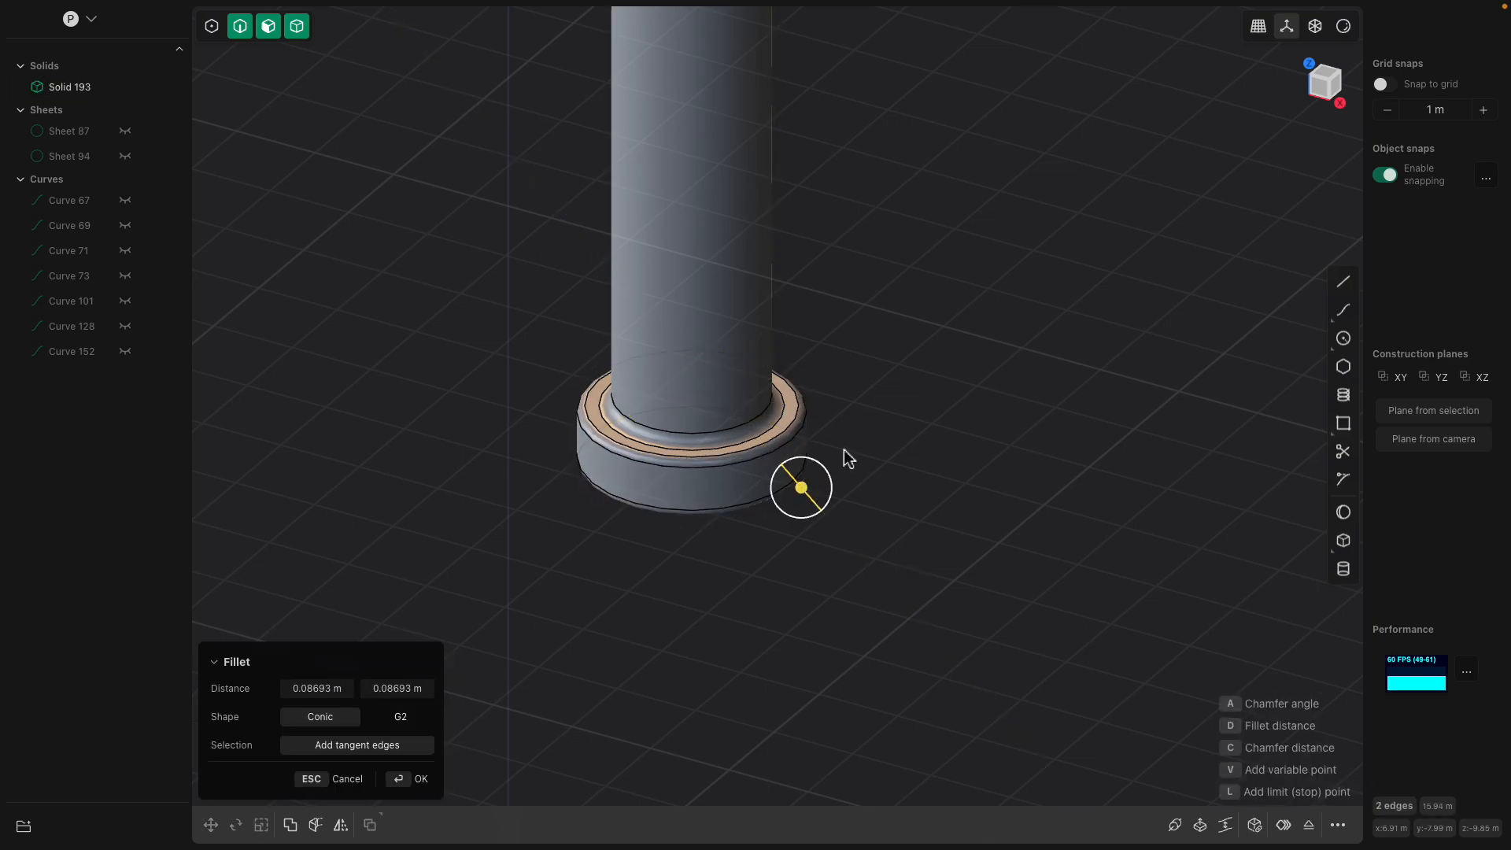
key("Return")
scroll(852, 447, "down", 2)
scroll(854, 447, "down", 8)
middle_click_drag(964, 303, 909, 408, "shift")
scroll(901, 401, "up", 4)
scroll(797, 368, "up", 3)
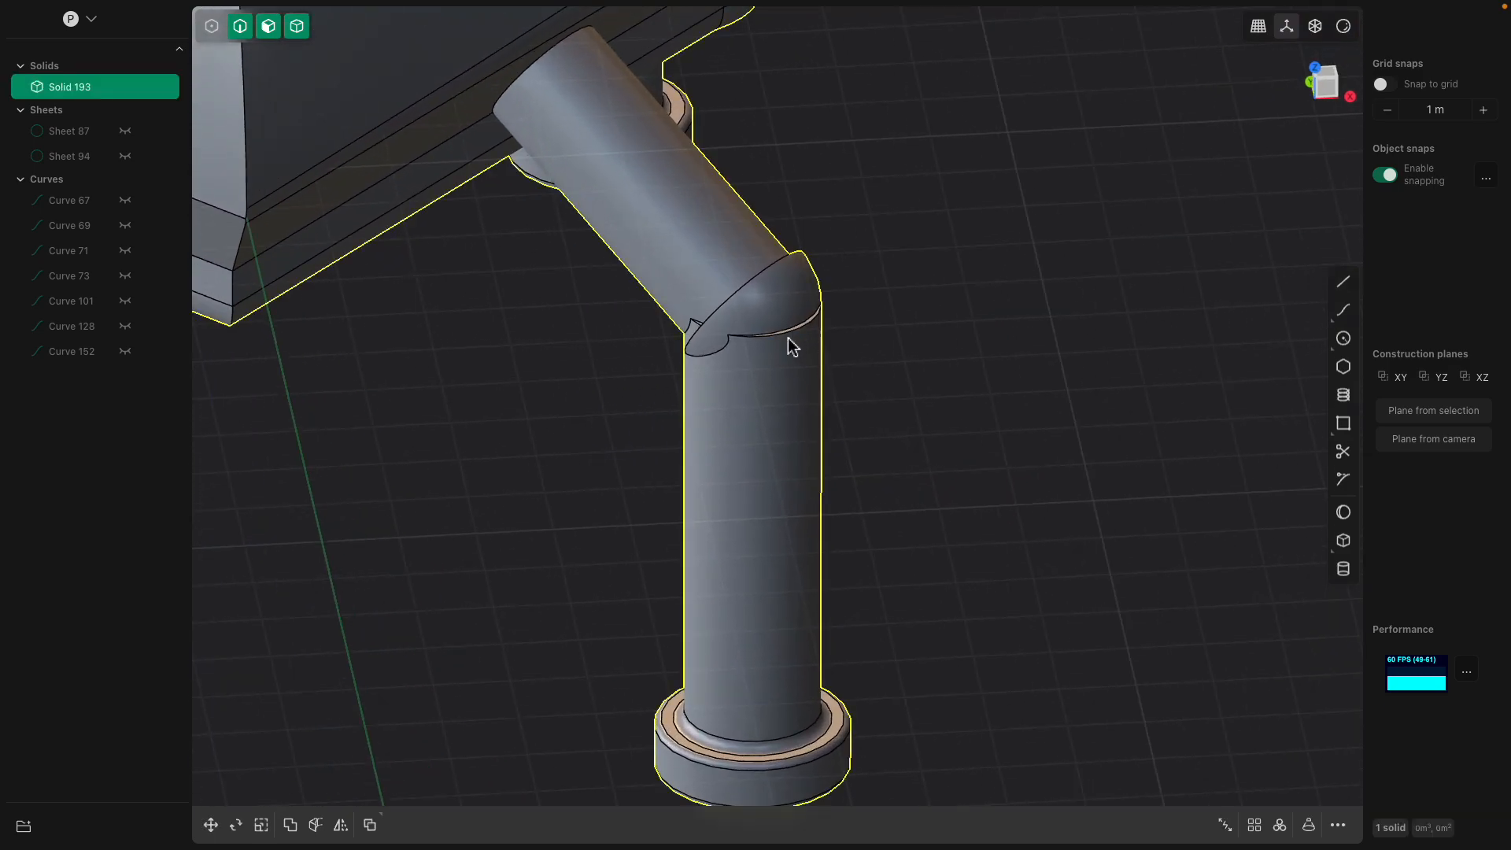
left_click(774, 353)
key("f")
middle_click_drag(772, 359, 578, 429)
scroll(660, 406, "up", 2)
left_click(653, 405)
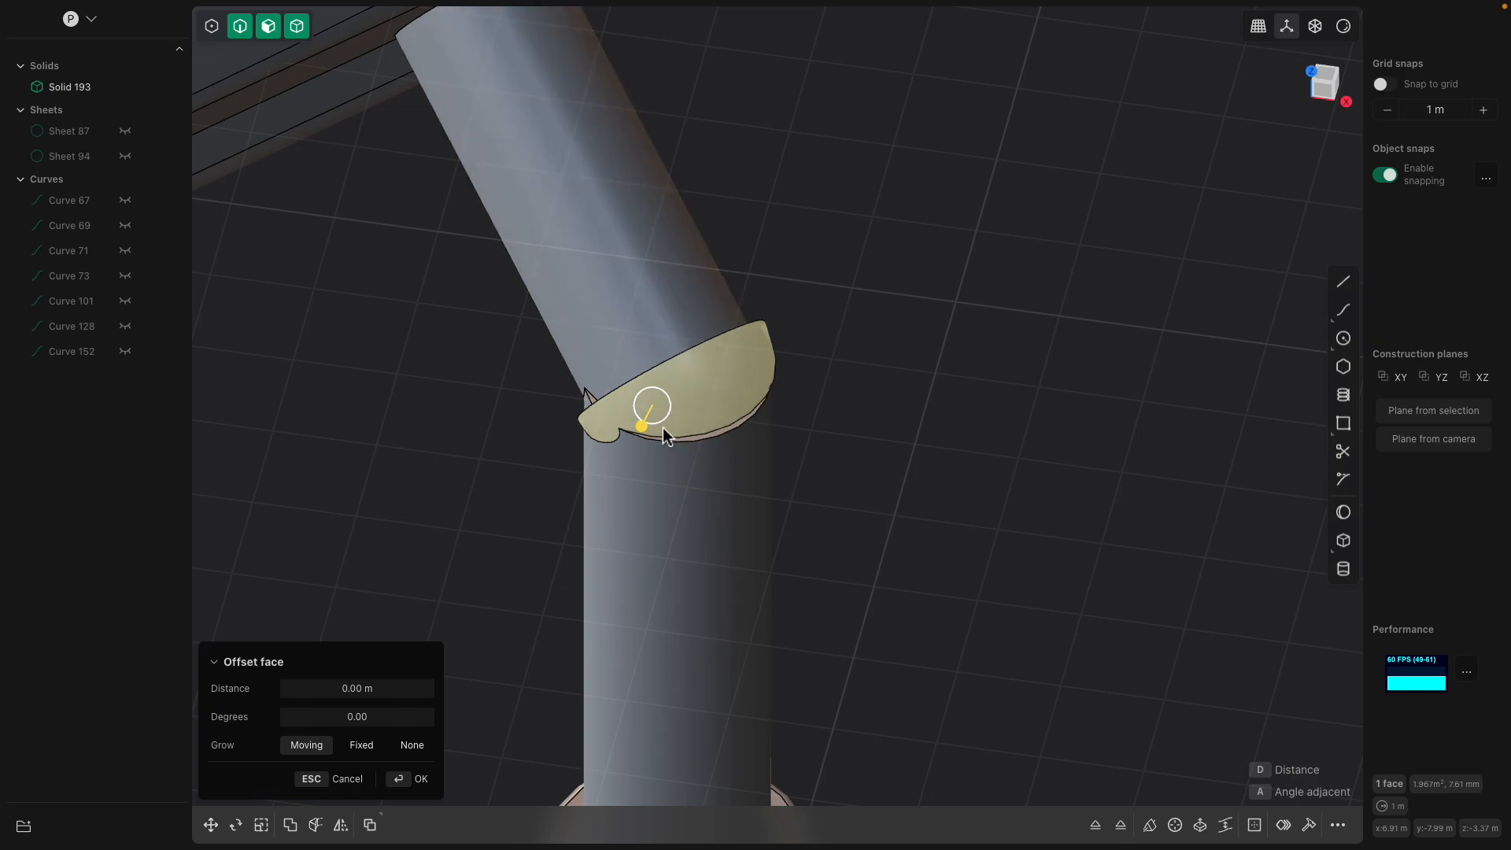
middle_click_drag(662, 430, 775, 343)
scroll(801, 458, "down", 2)
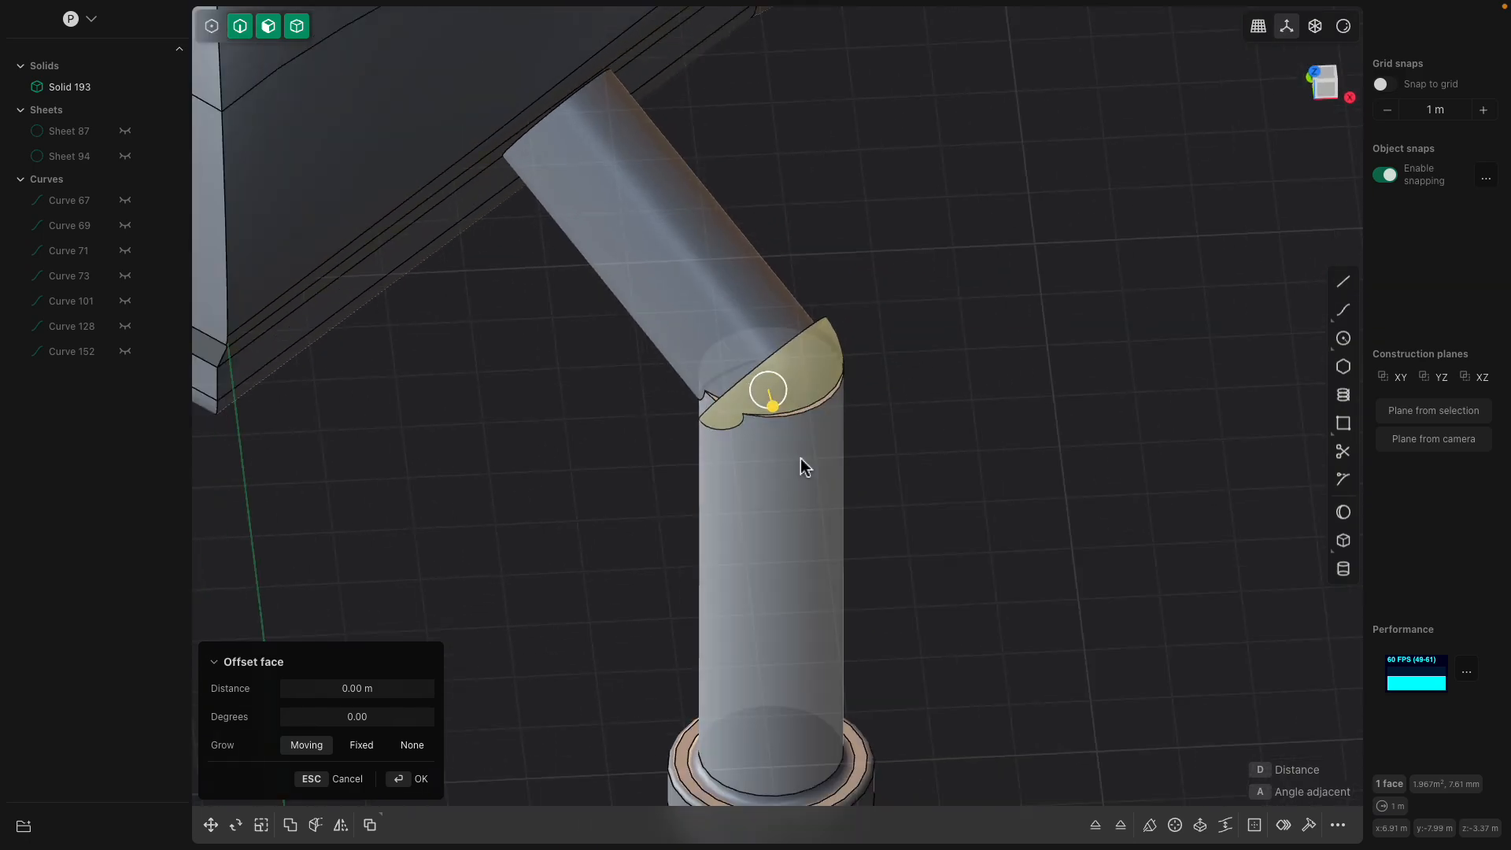
scroll(814, 462, "down", 4)
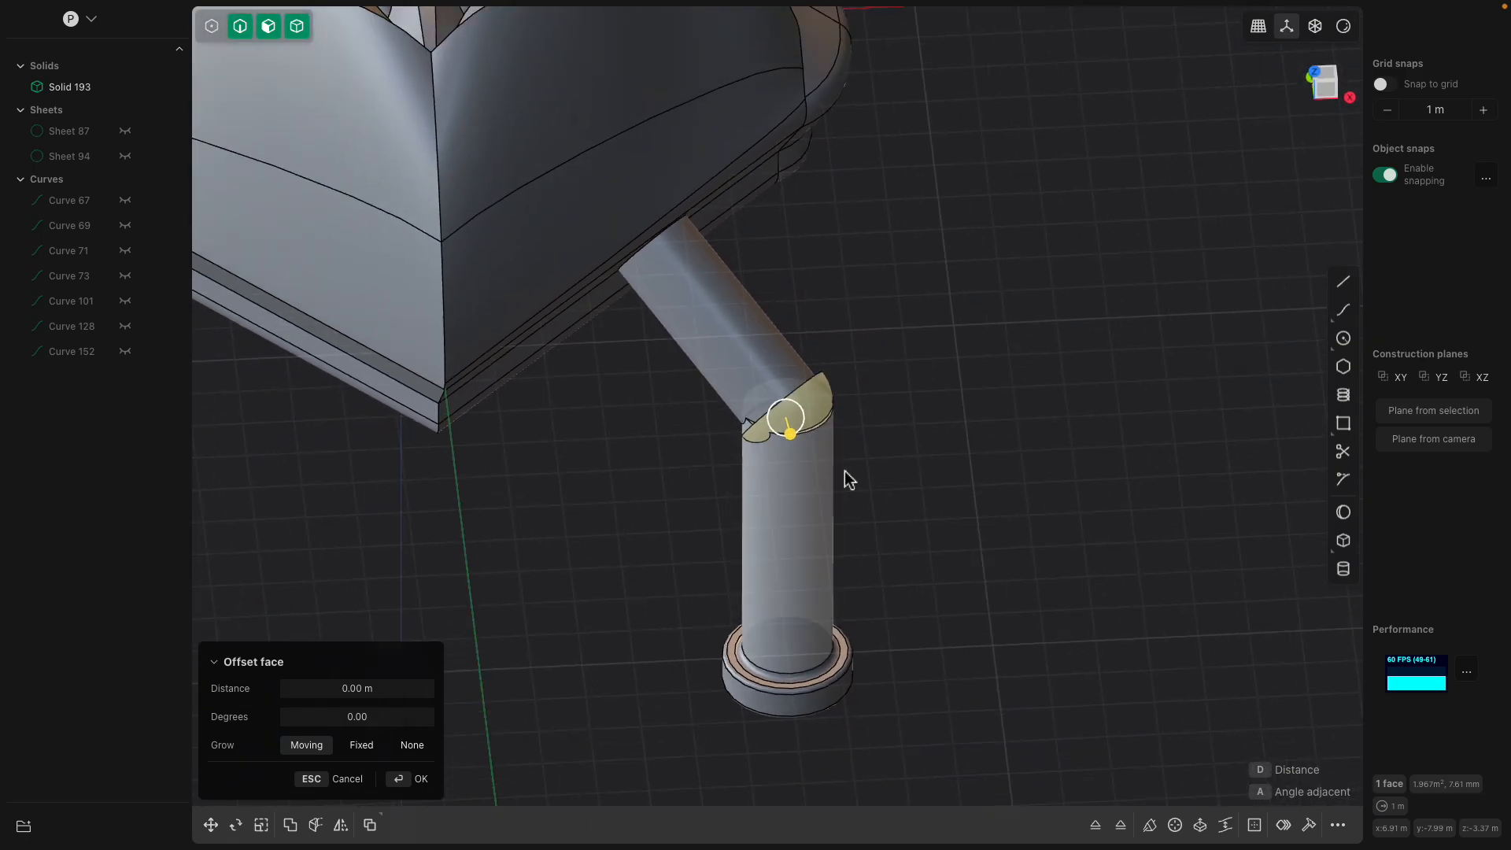
scroll(891, 466, "down", 3)
key("Escape")
- Draw a cylinder with a radius of about 0.87 m on the rounded corner of the base between the two legs
middle_click_drag(903, 464, 741, 414)
middle_click_drag(905, 422, 771, 422, "shift")
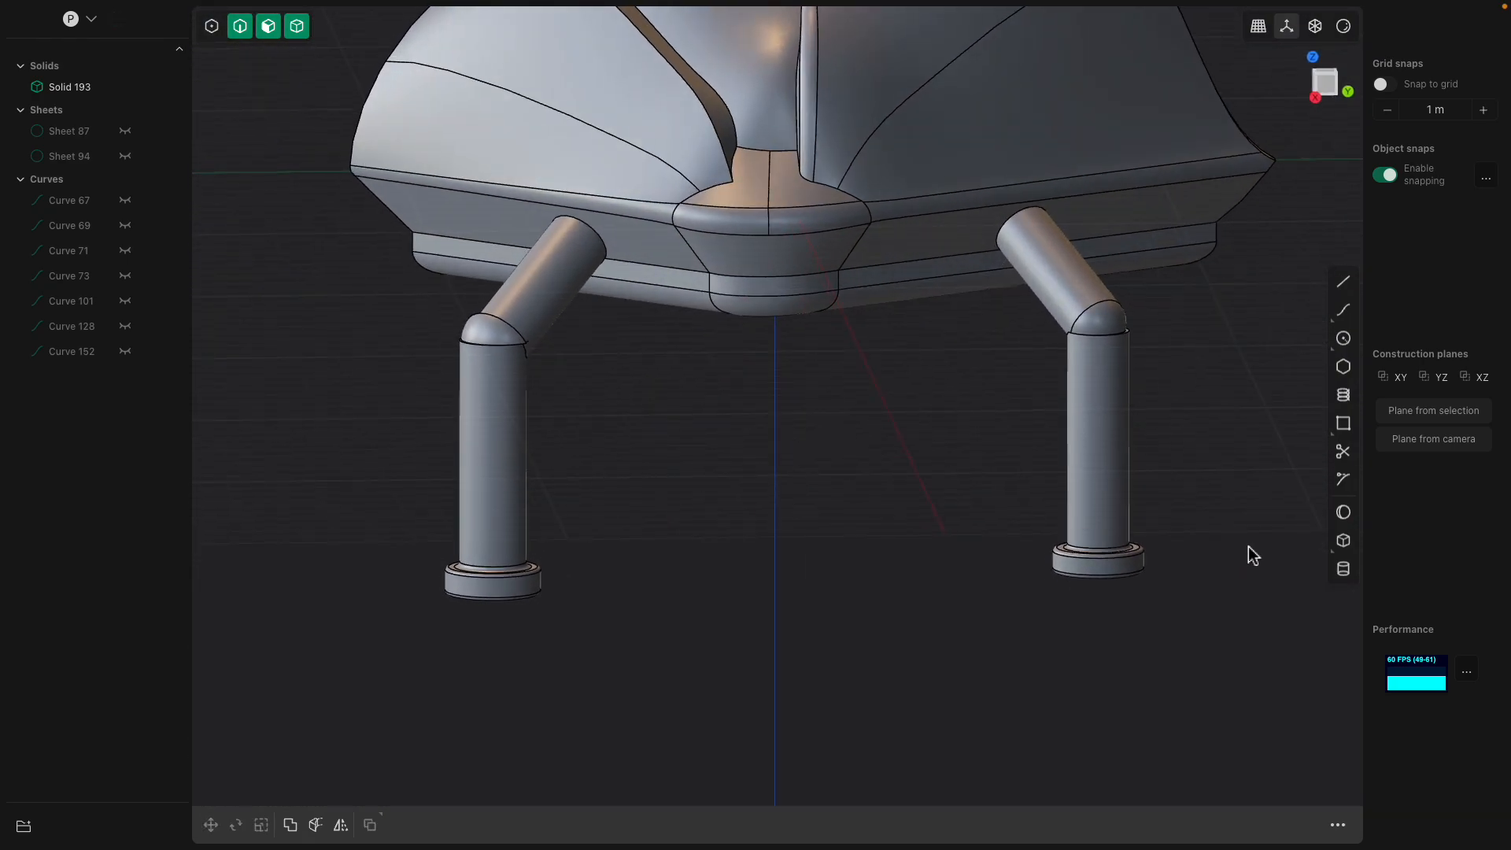
left_click(1342, 566)
left_click(766, 255)
left_click(786, 276)
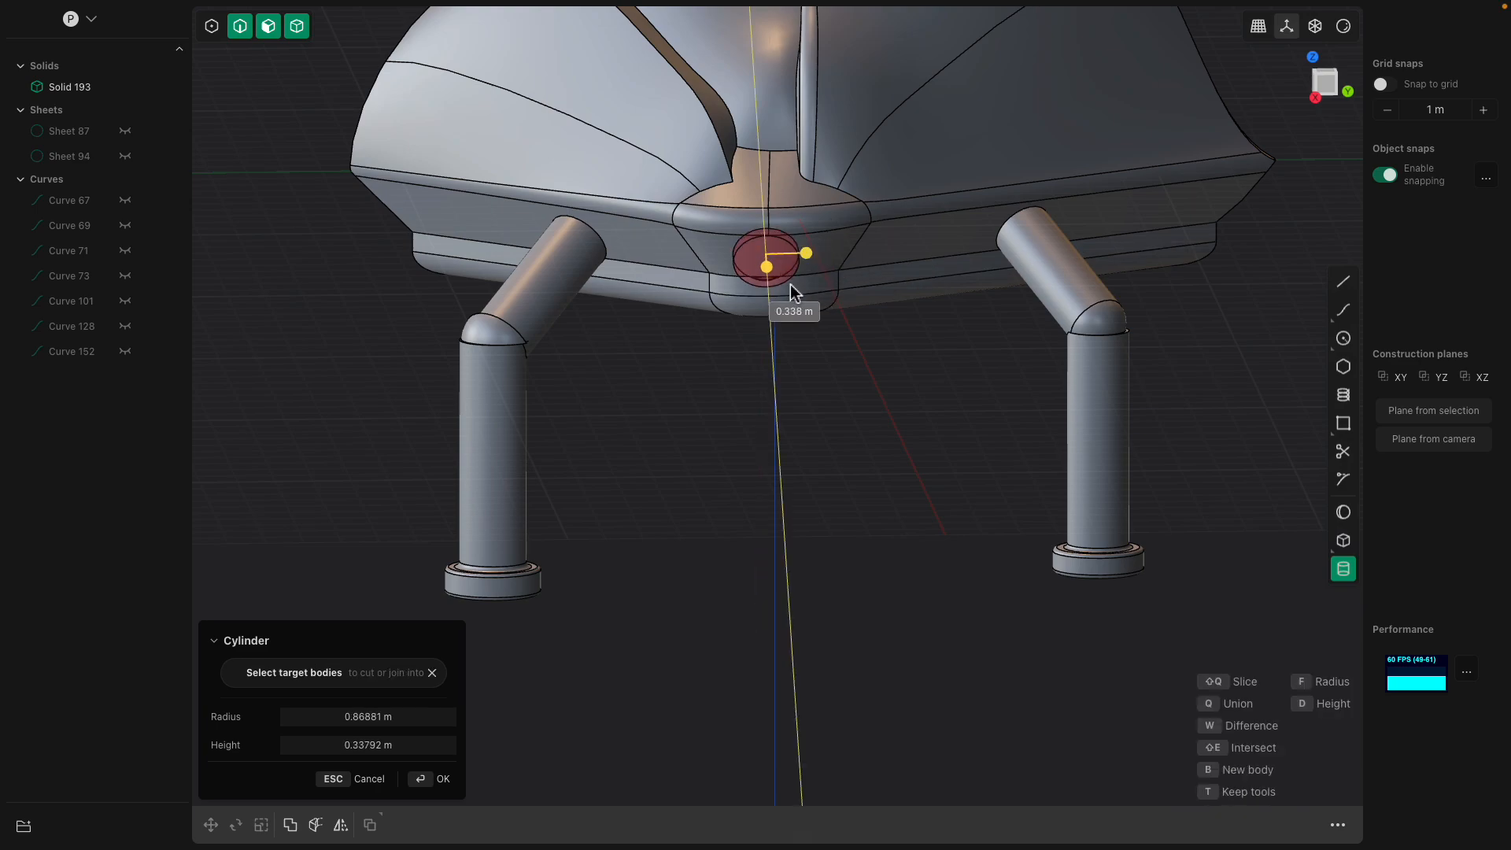
left_click(817, 385)
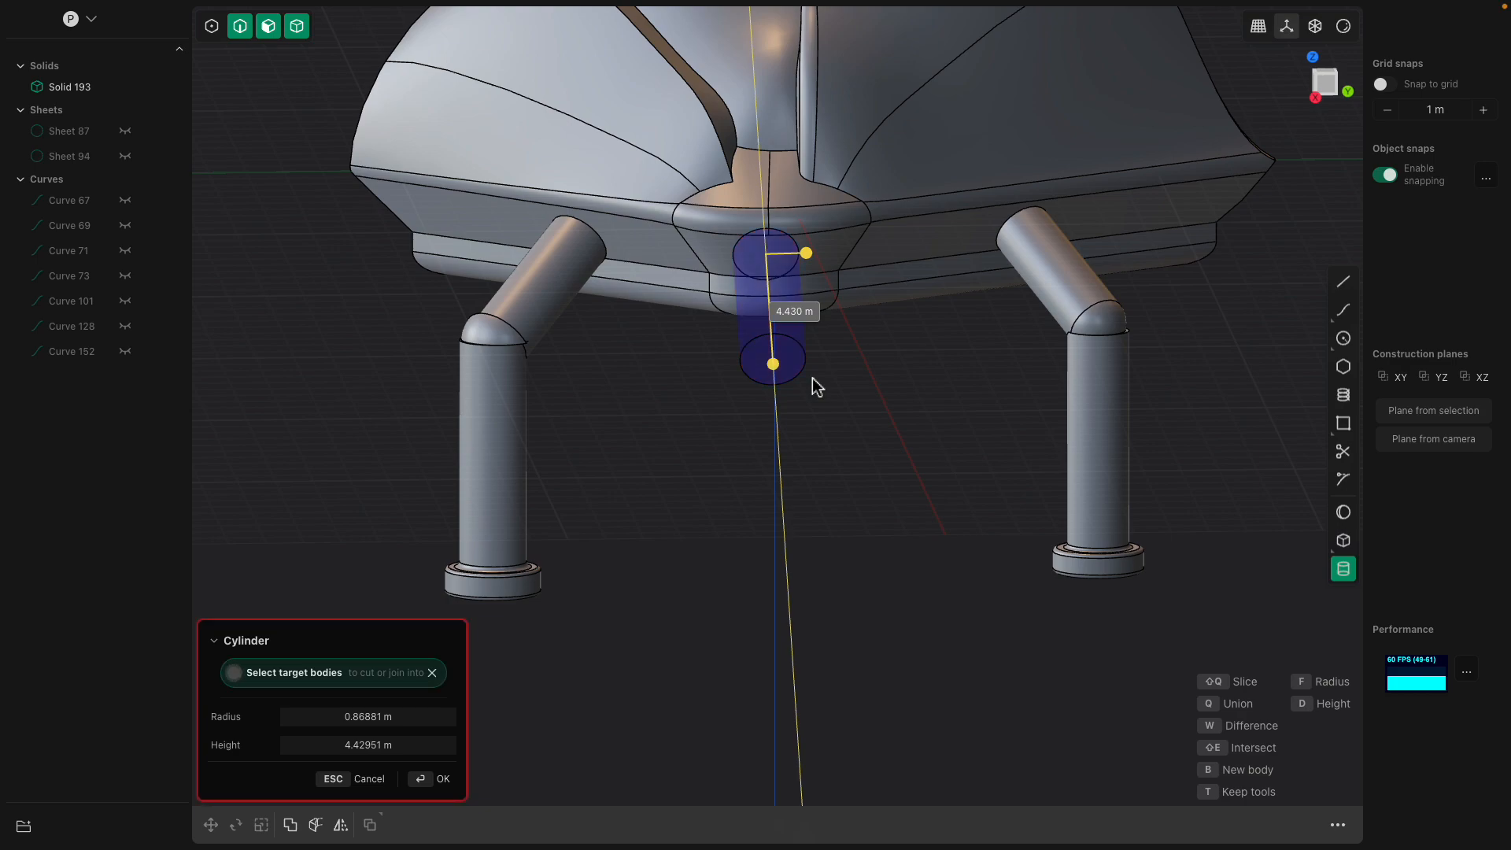
left_click(812, 378)
key("Escape")
middle_click_drag(812, 378, 830, 372)
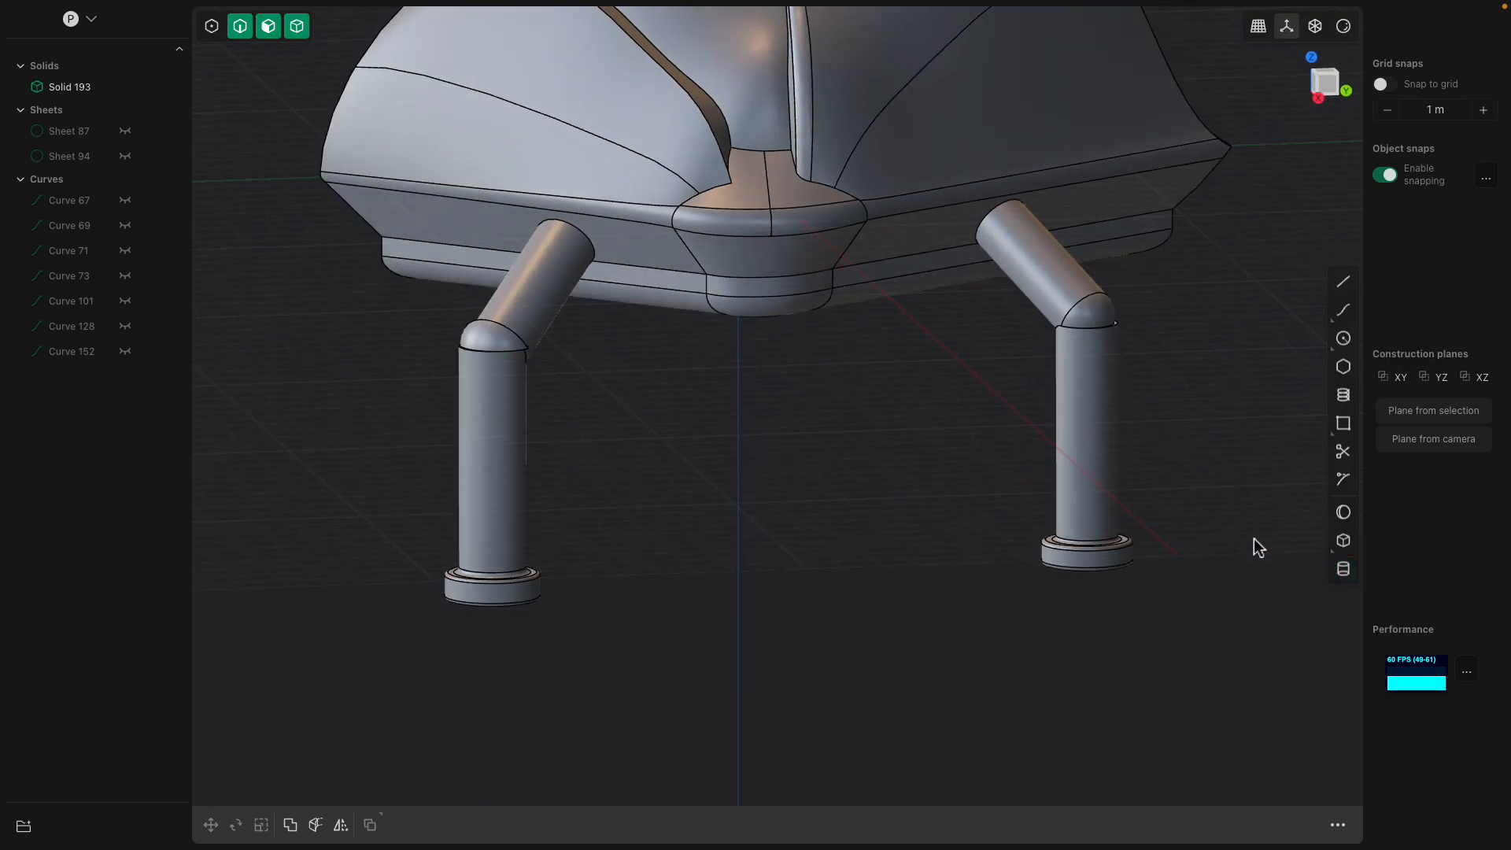
left_click(1343, 570)
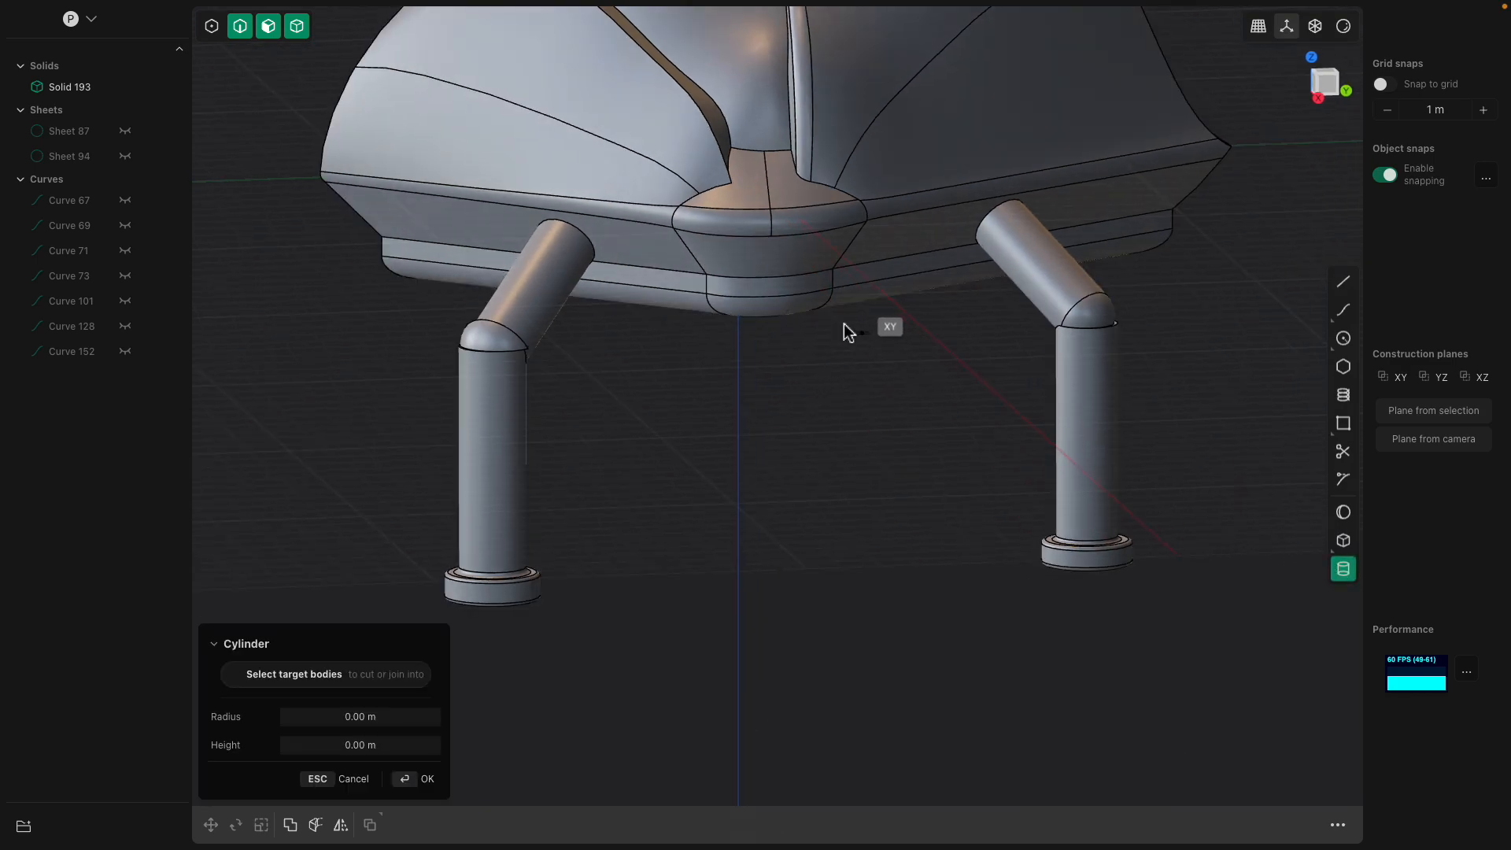
left_click(768, 257)
left_click(788, 275)
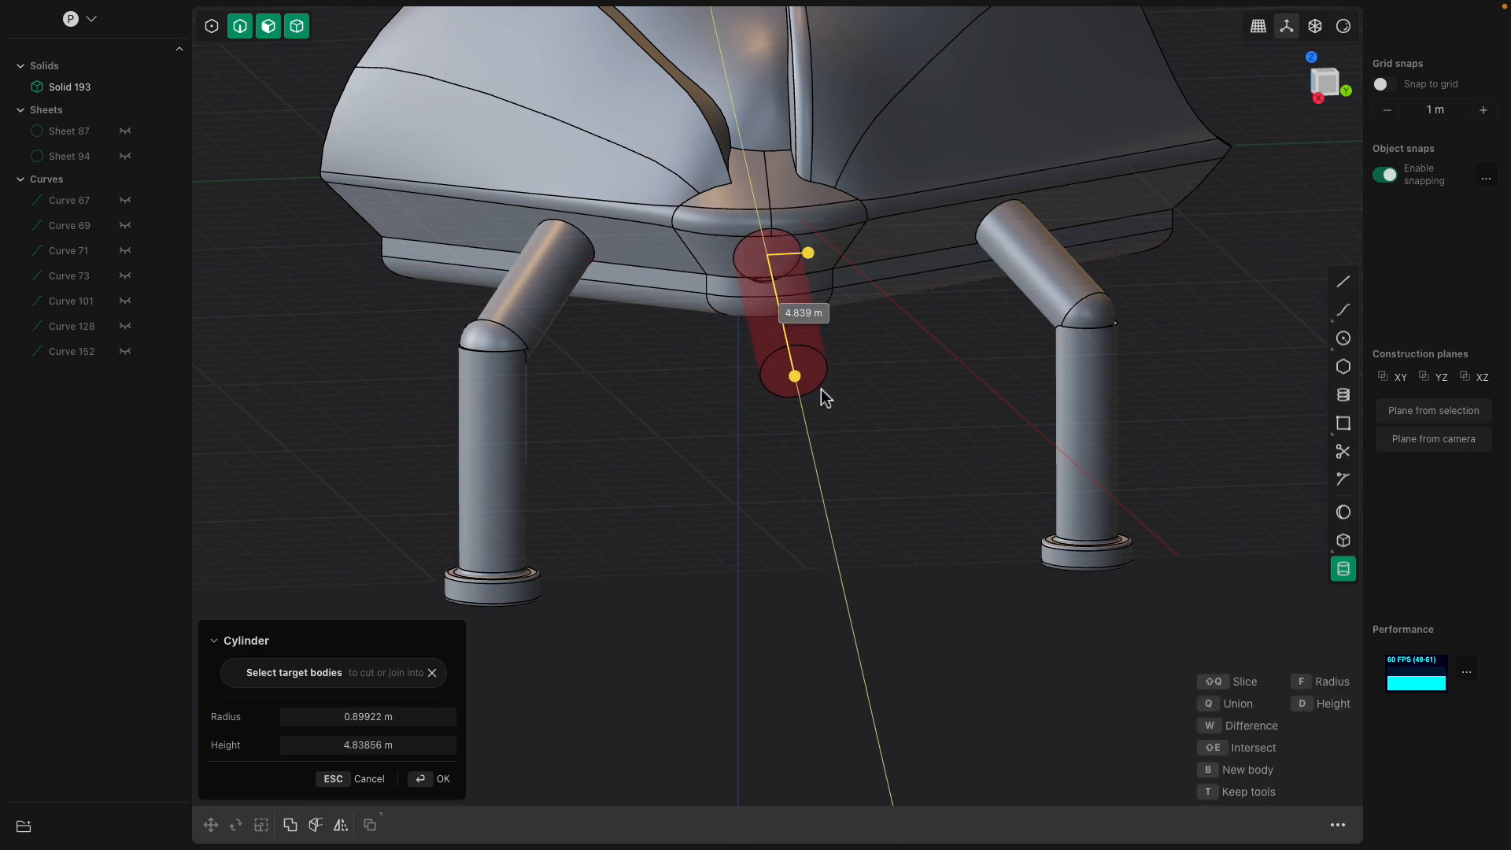
left_click(820, 388)
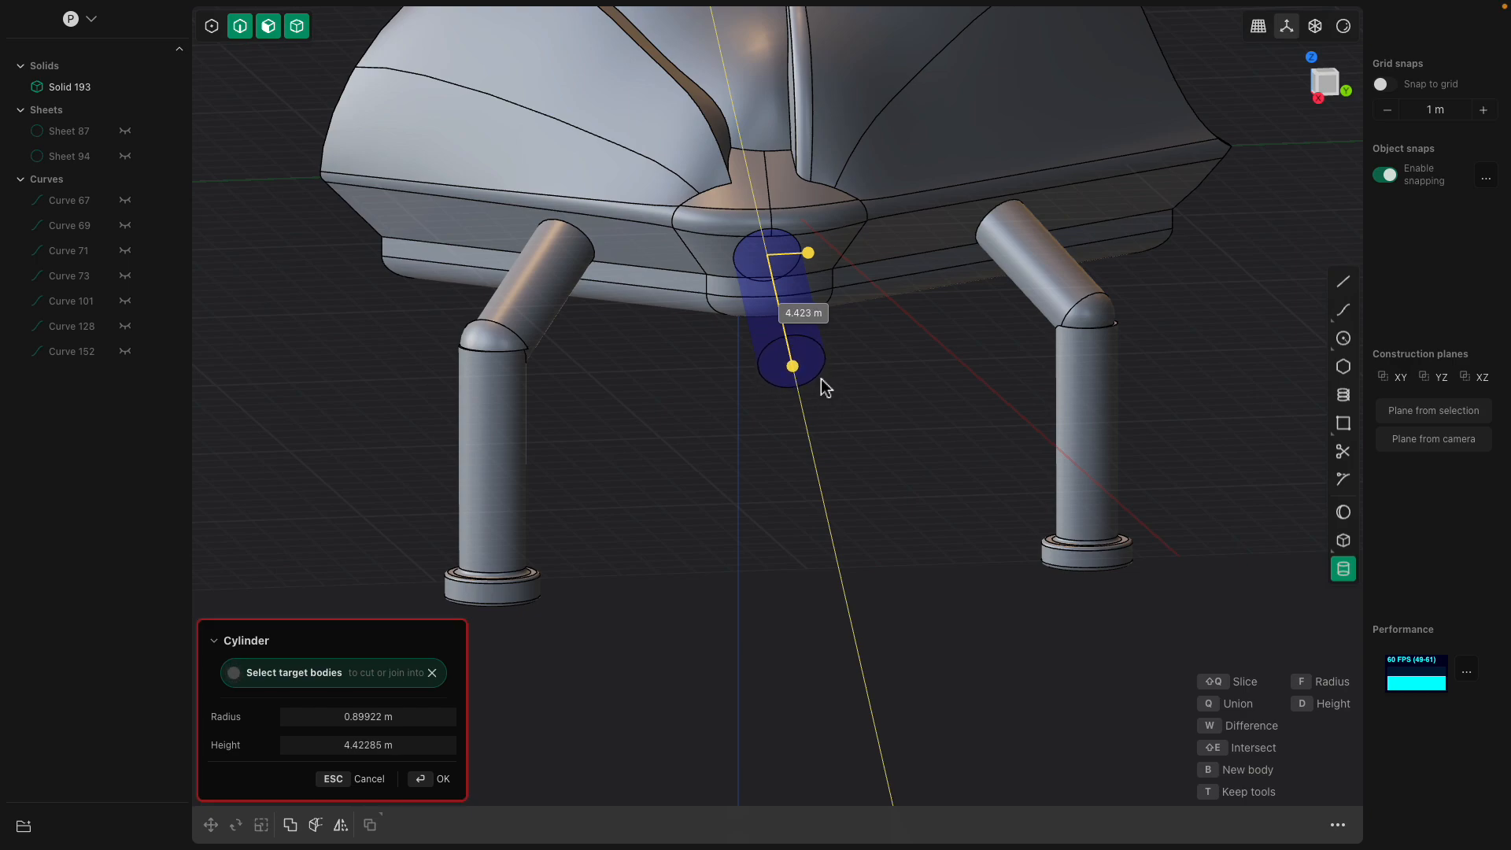
key("Escape")
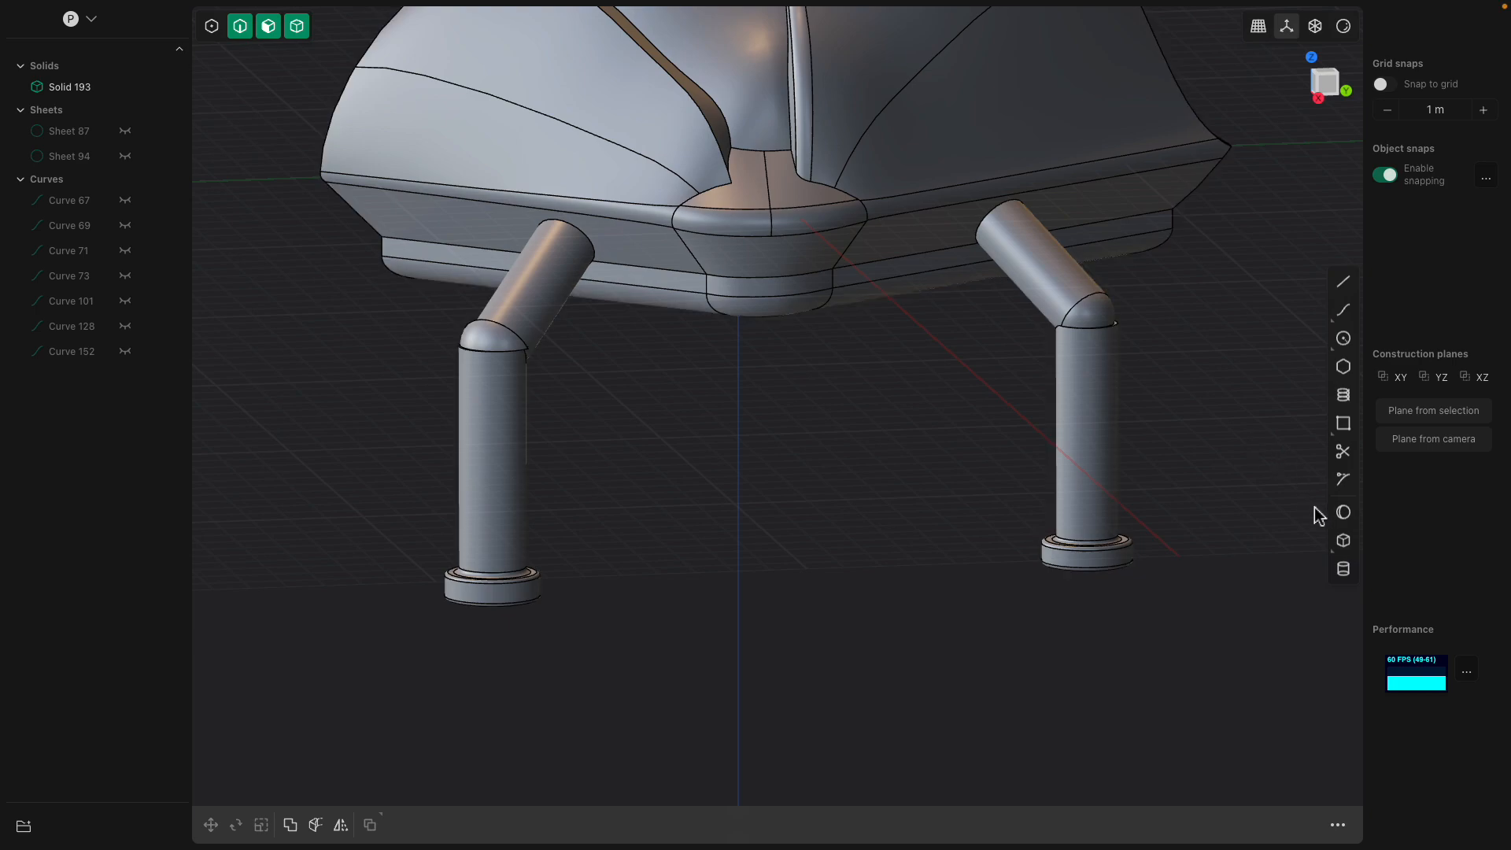
- Try to cut a cylinder with a radius of about 0.8 m into the nose's front face
left_click(1344, 567)
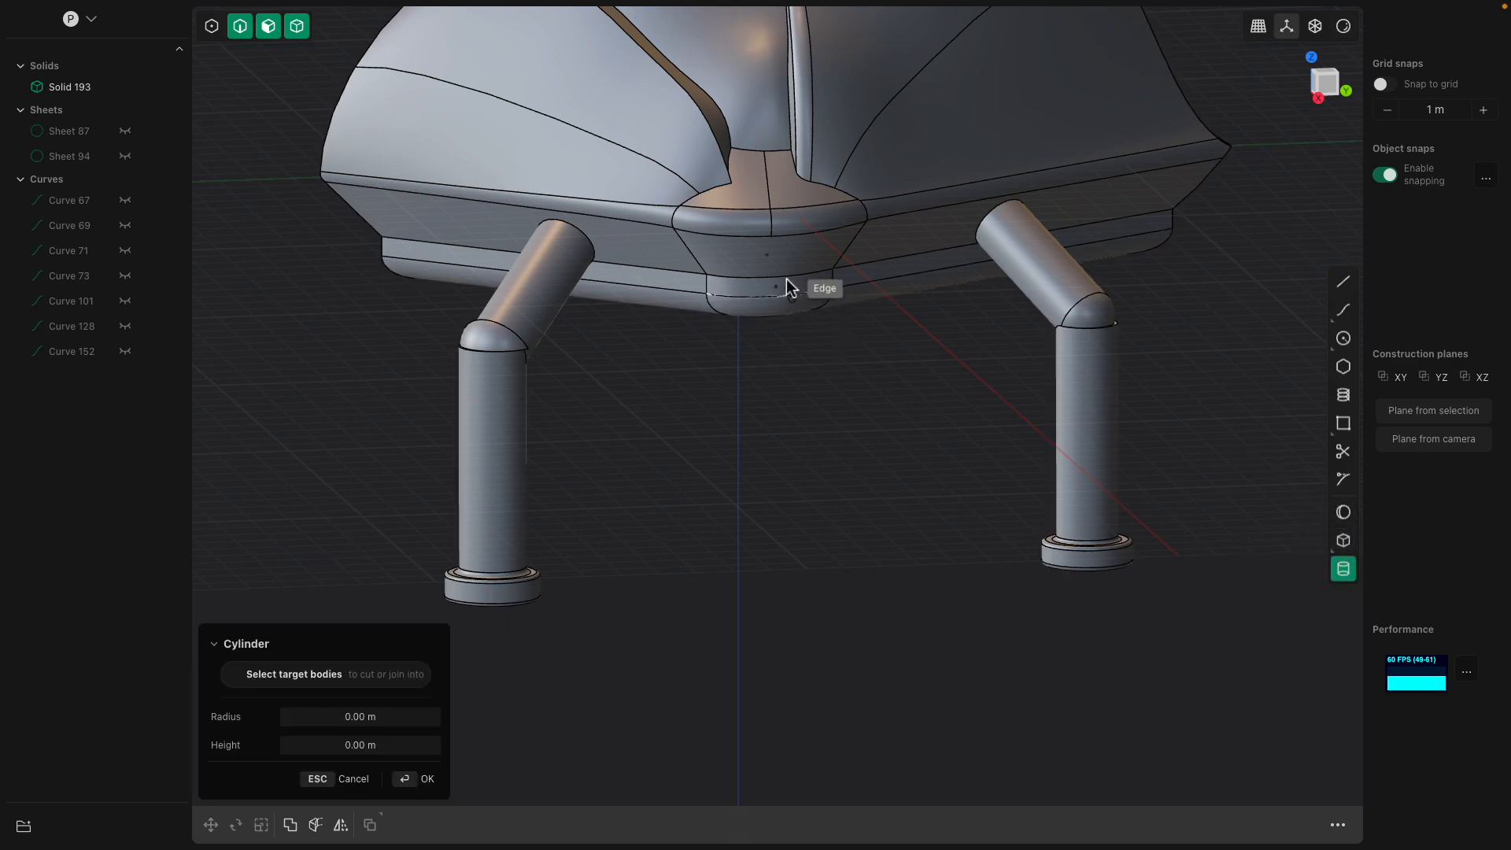
left_click(768, 256)
left_click(785, 277)
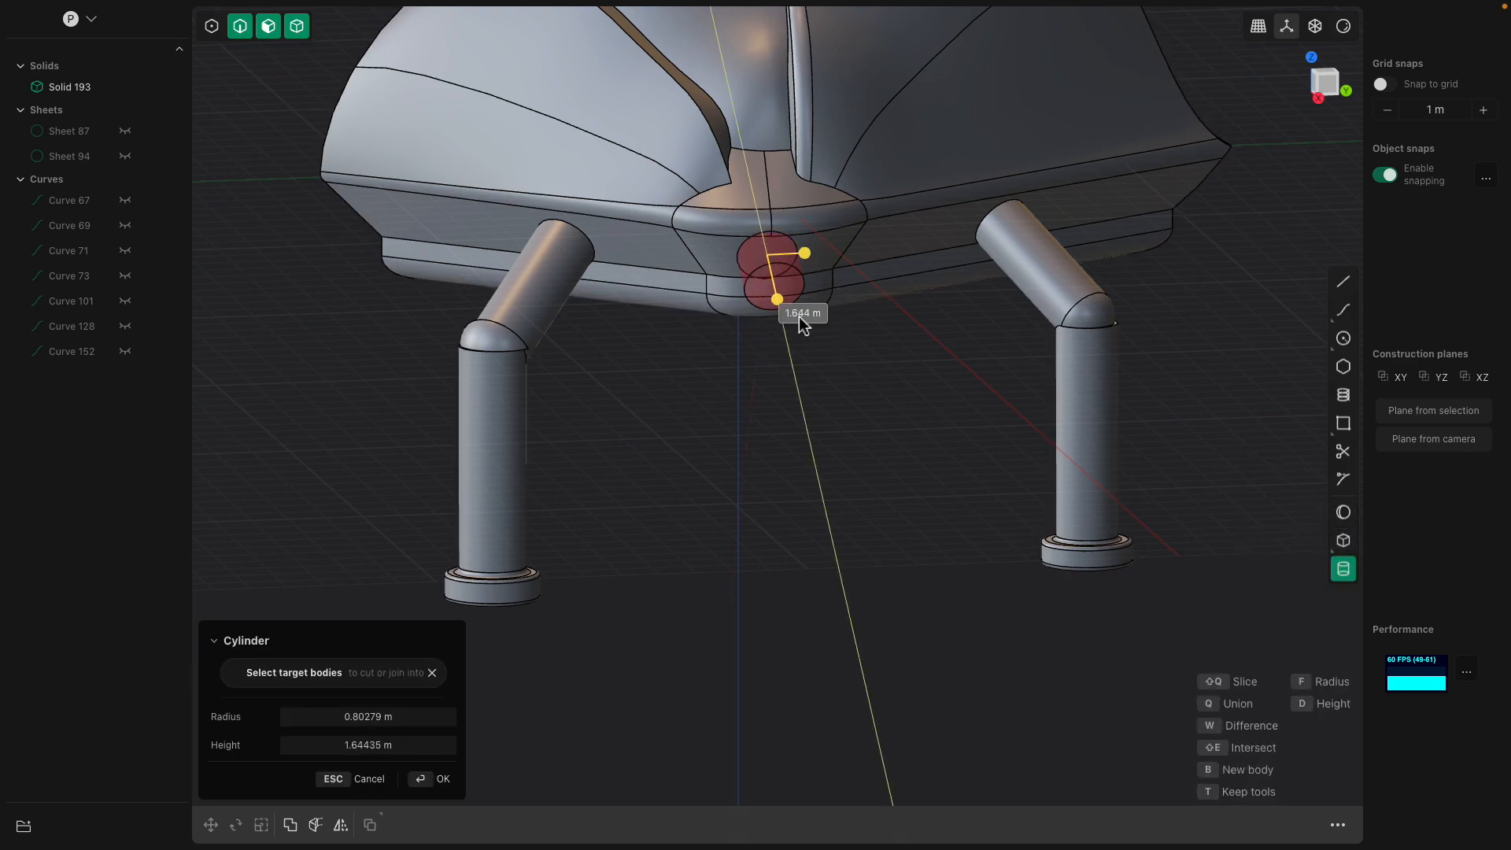
left_click(828, 389)
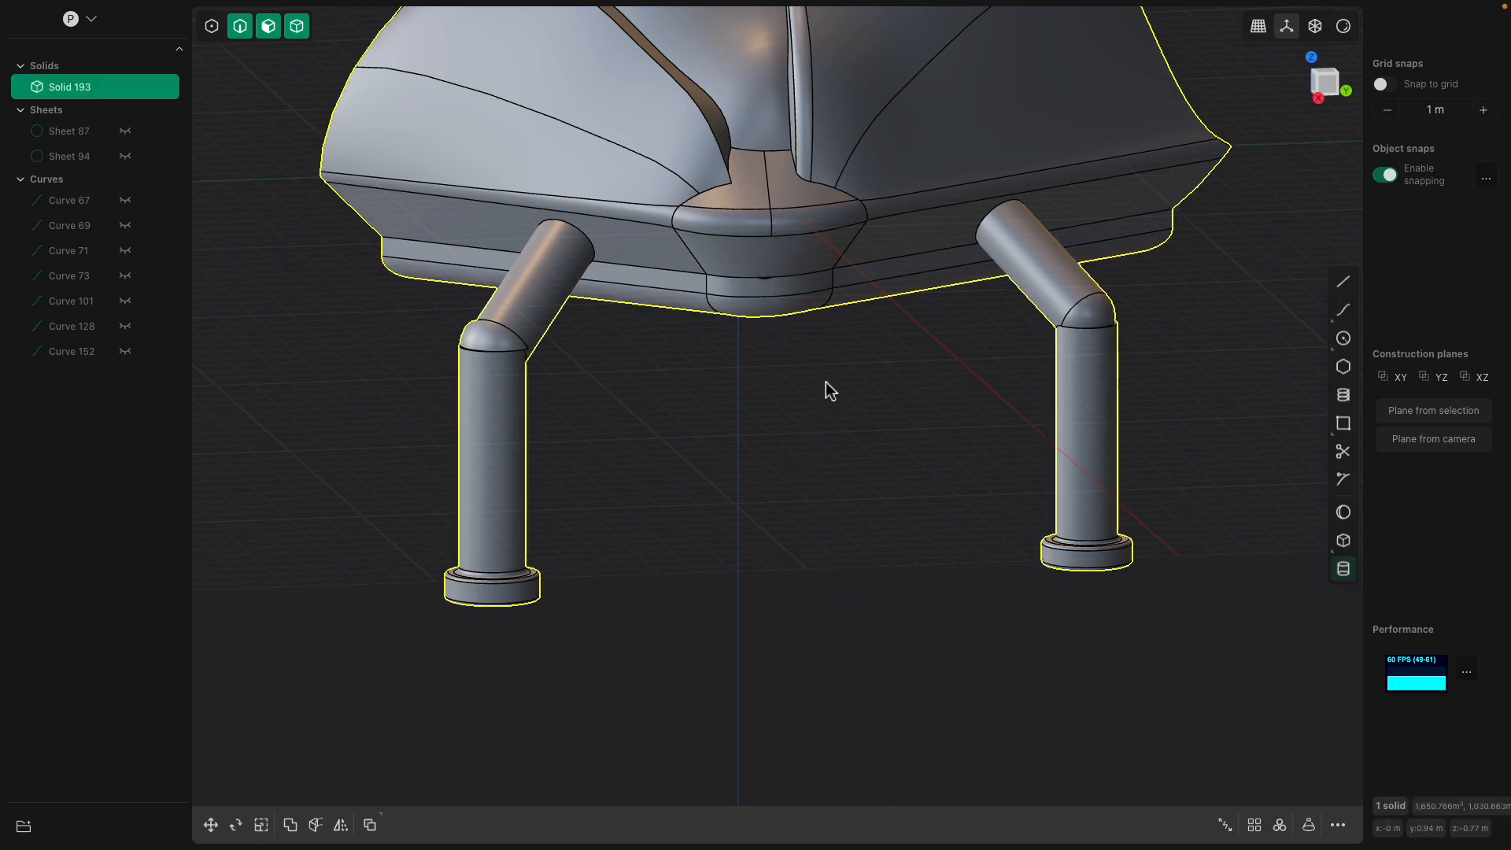
middle_click_drag(848, 346, 848, 317)
left_click(1229, 370)
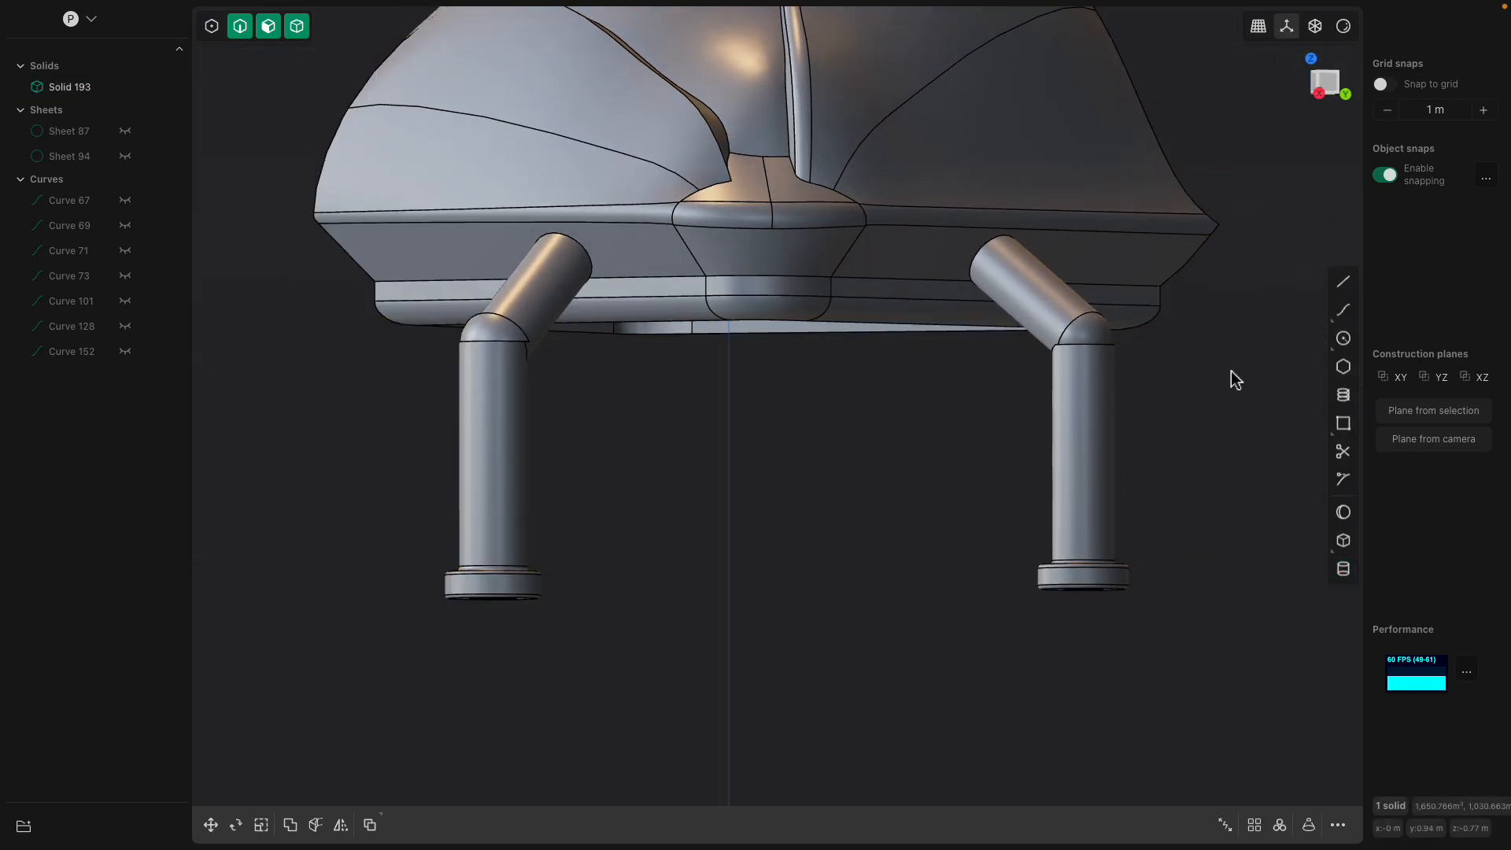
- Draw a circle with a radius of about 0.66 m on the nose's front face, below the upper rounded rim
left_click(1343, 338)
scroll(769, 256, "up", 3)
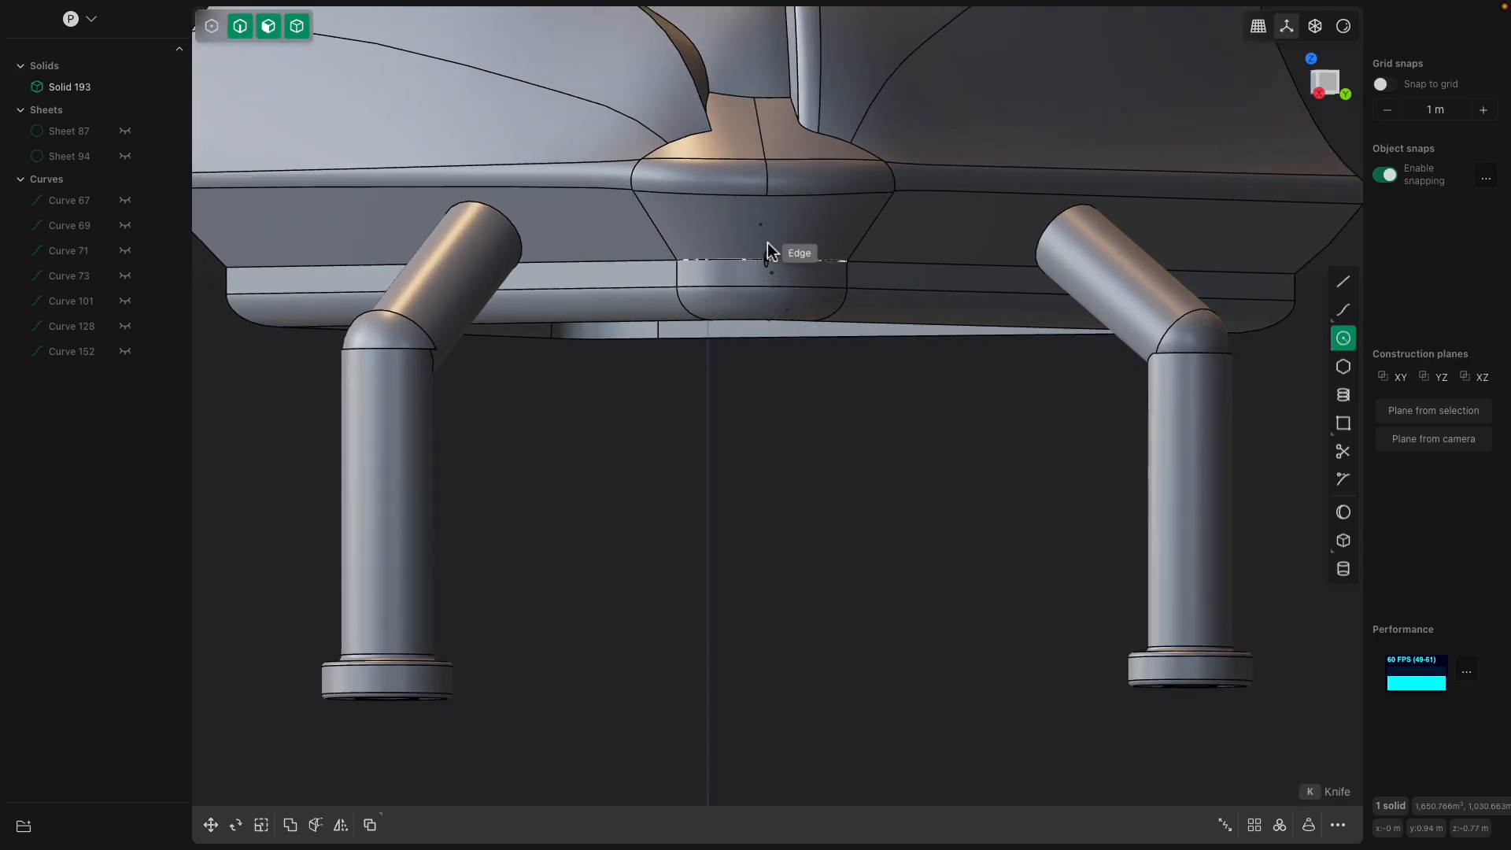
left_click(763, 228)
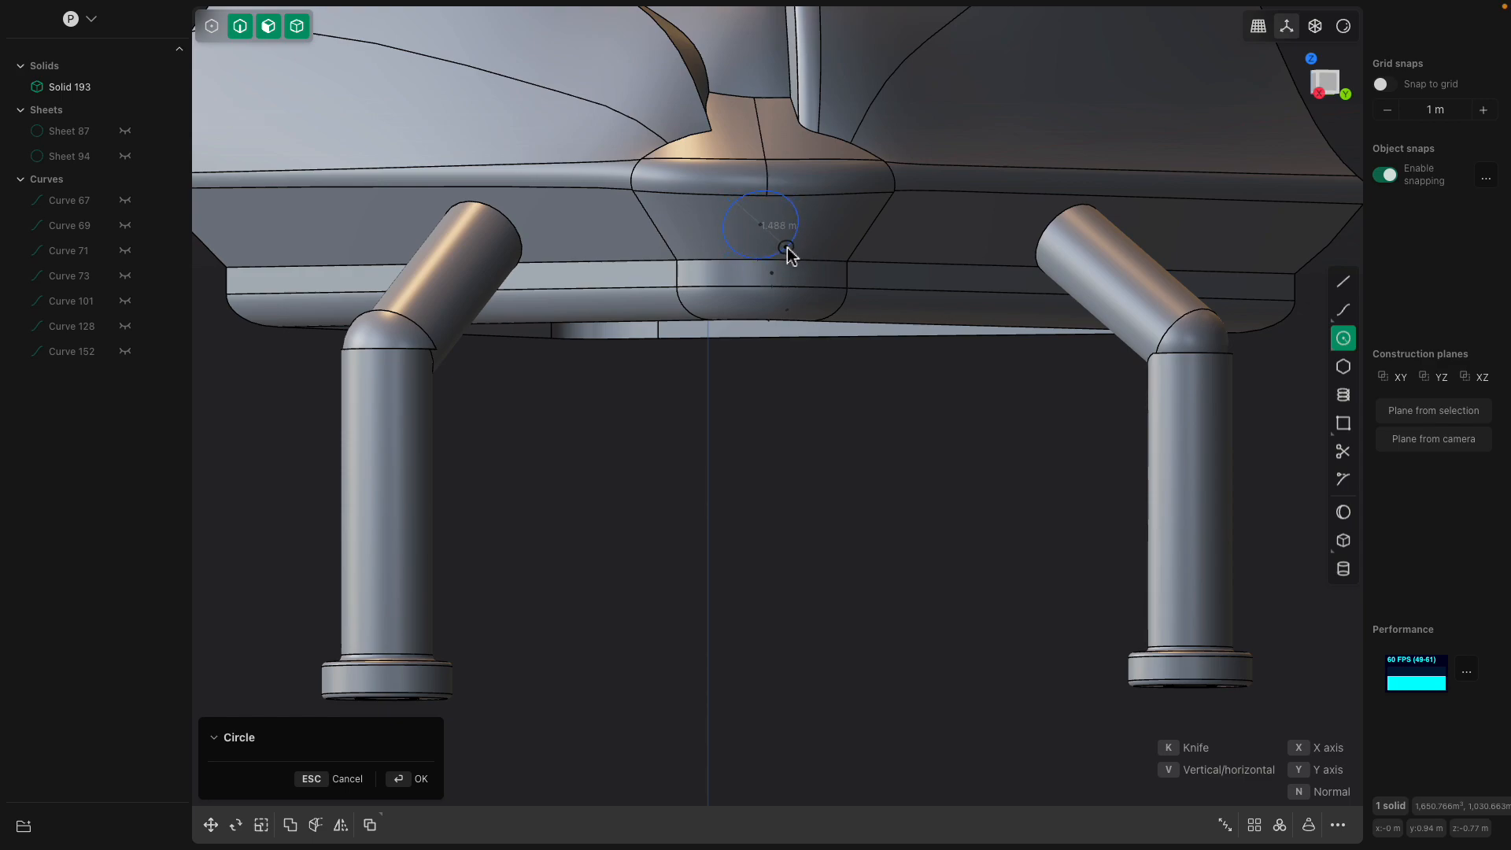
mouse_move(789, 252)
middle_mouse_down()
mouse_move(863, 293)
mouse_move(793, 281)
mouse_move(815, 272)
mouse_move(771, 252)
middle_mouse_up()
left_click(815, 272)
key("e")
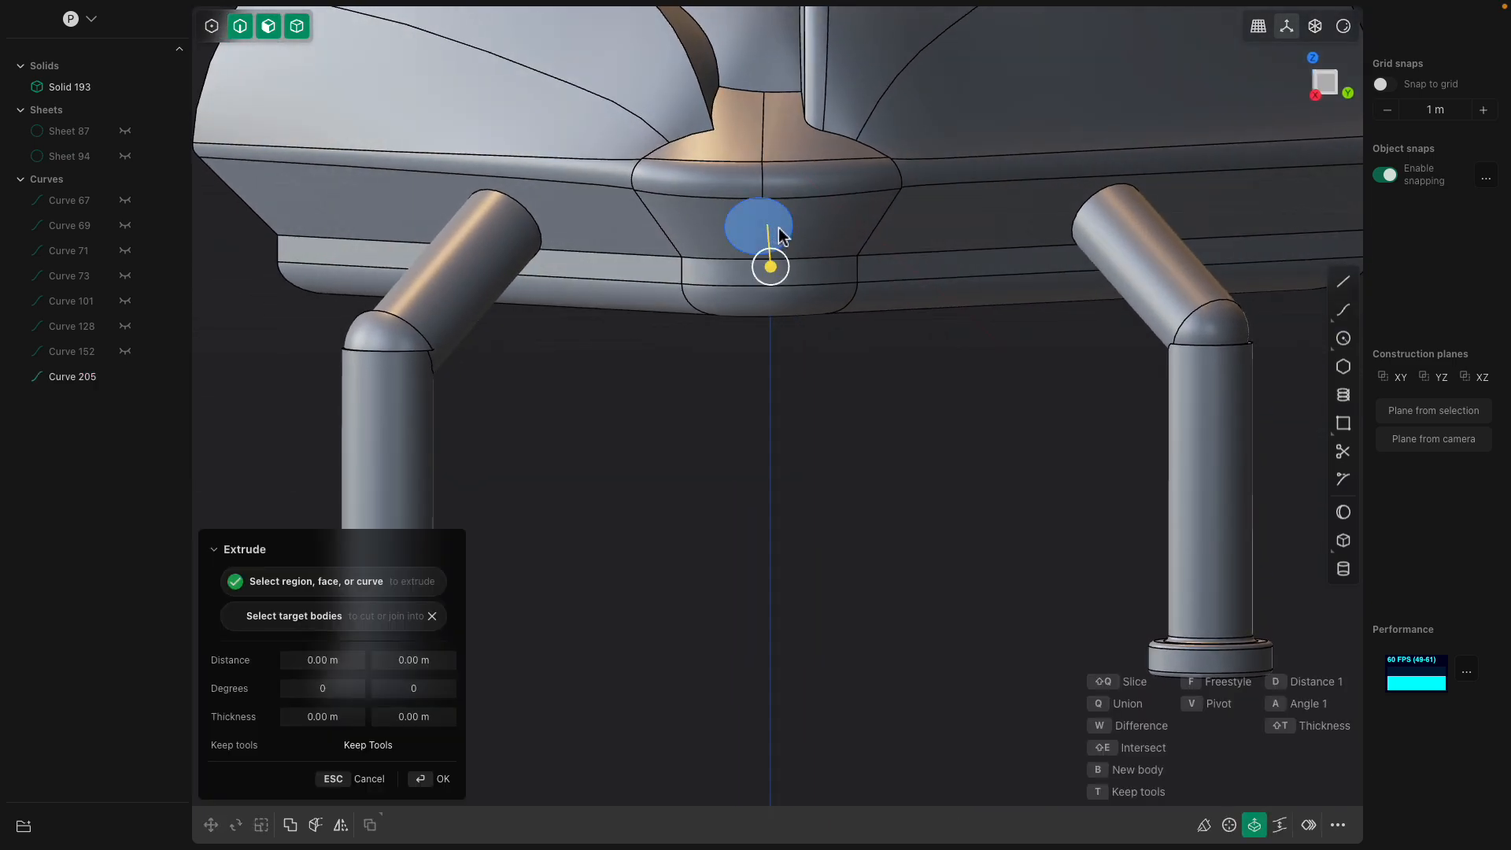
key("Escape")
key("Escape")
- Imprint the circle onto the solid's nose using the Vector method and hide the source circle curve
left_click(792, 243)
middle_click_drag(792, 243, 771, 357, "shift")
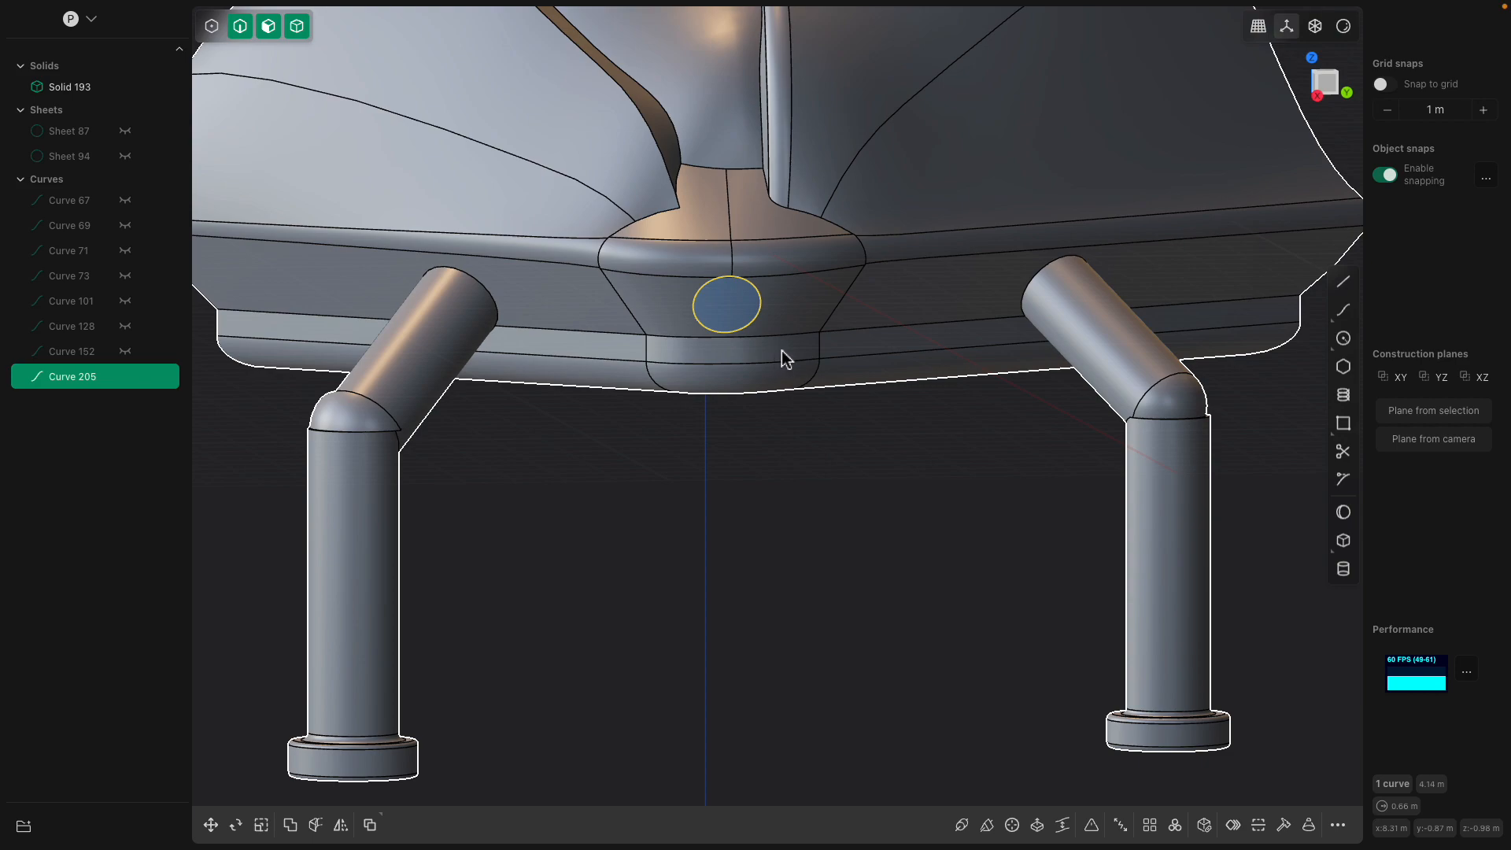
key("i")
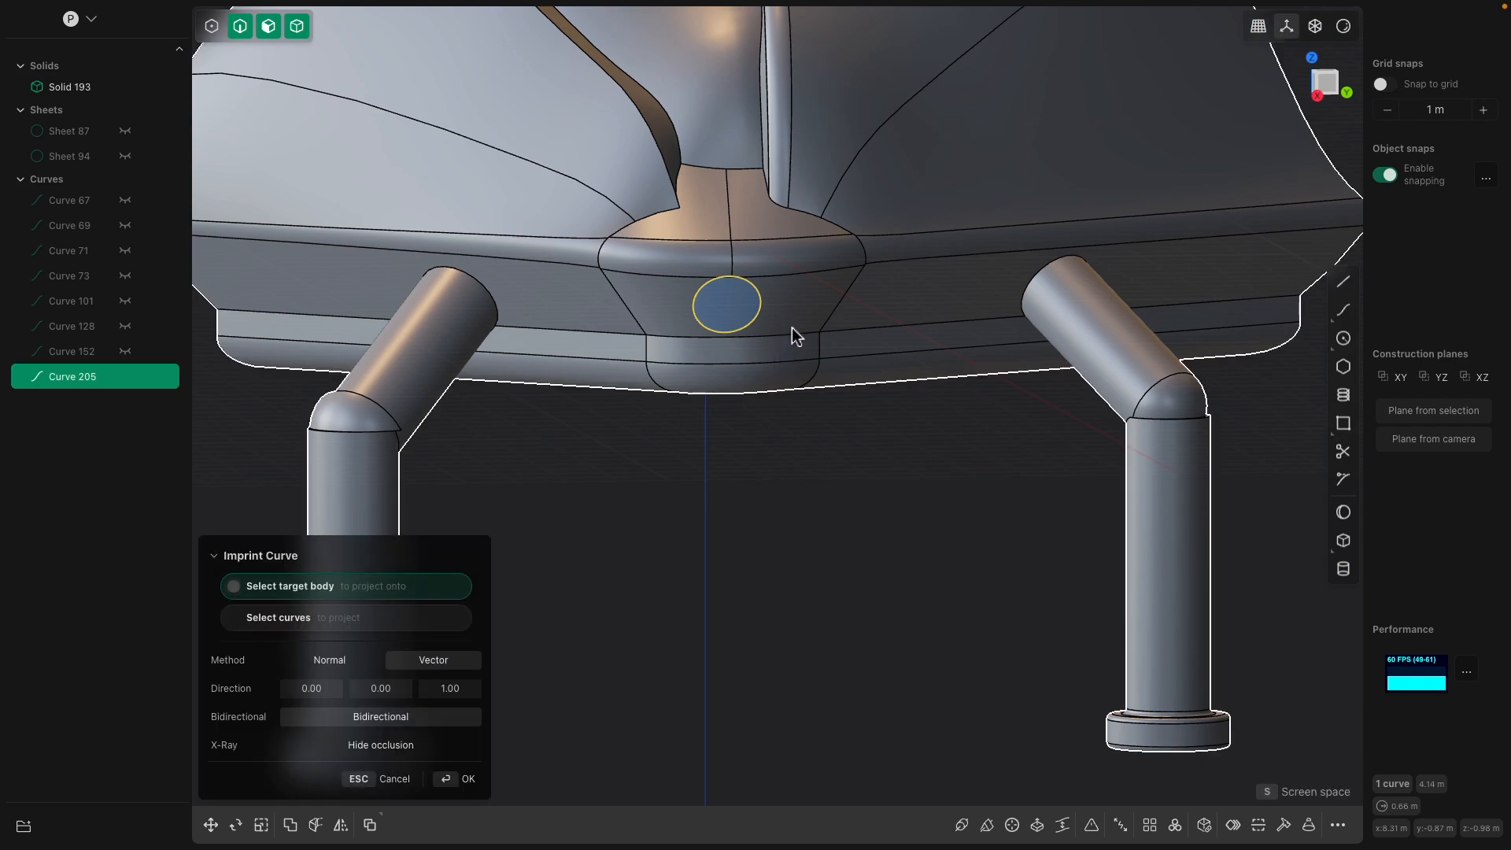
left_click(791, 328)
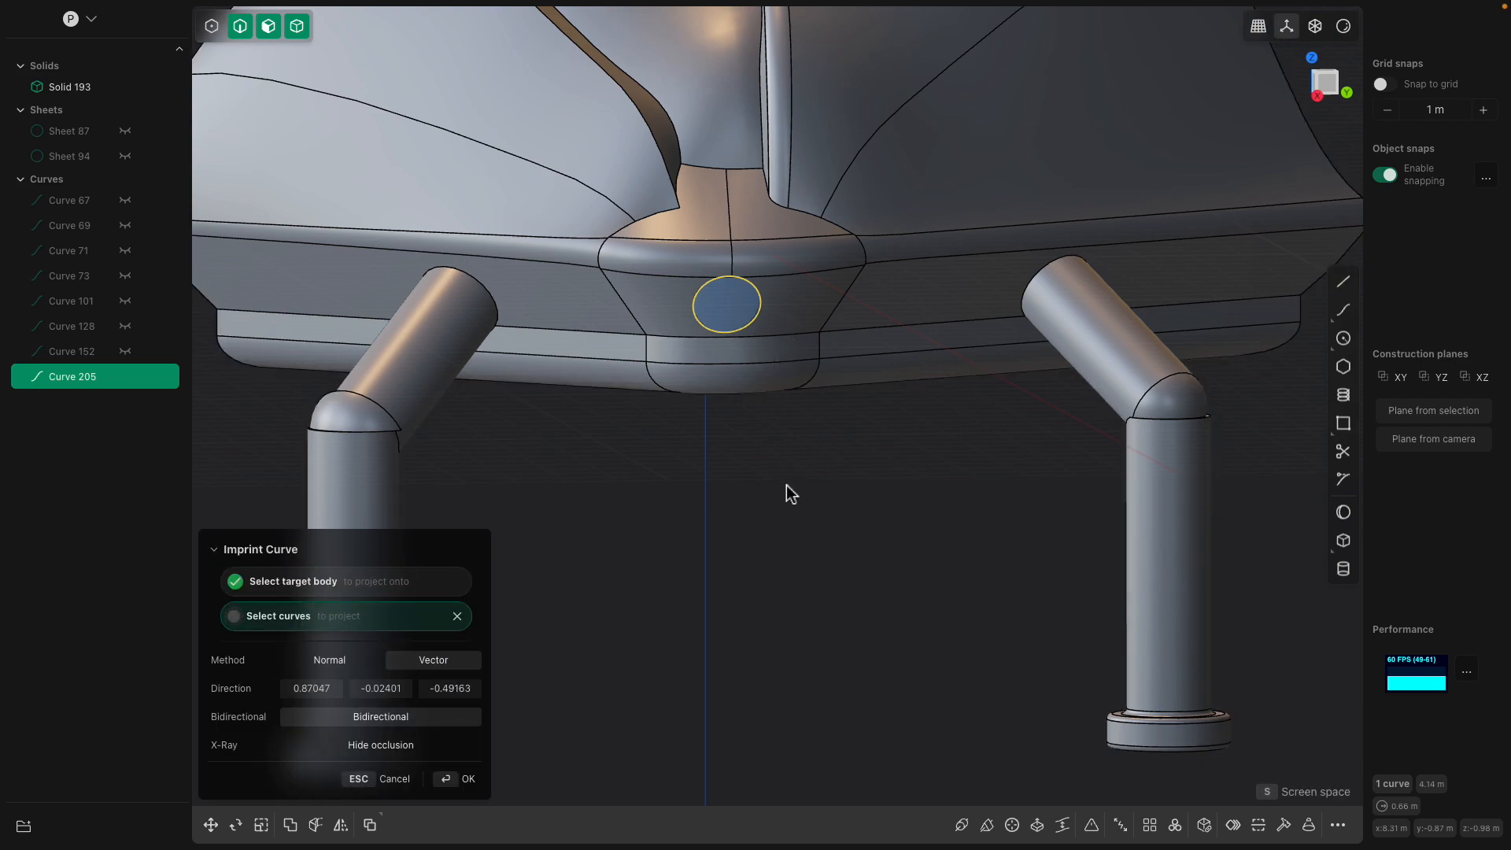
key("Return")
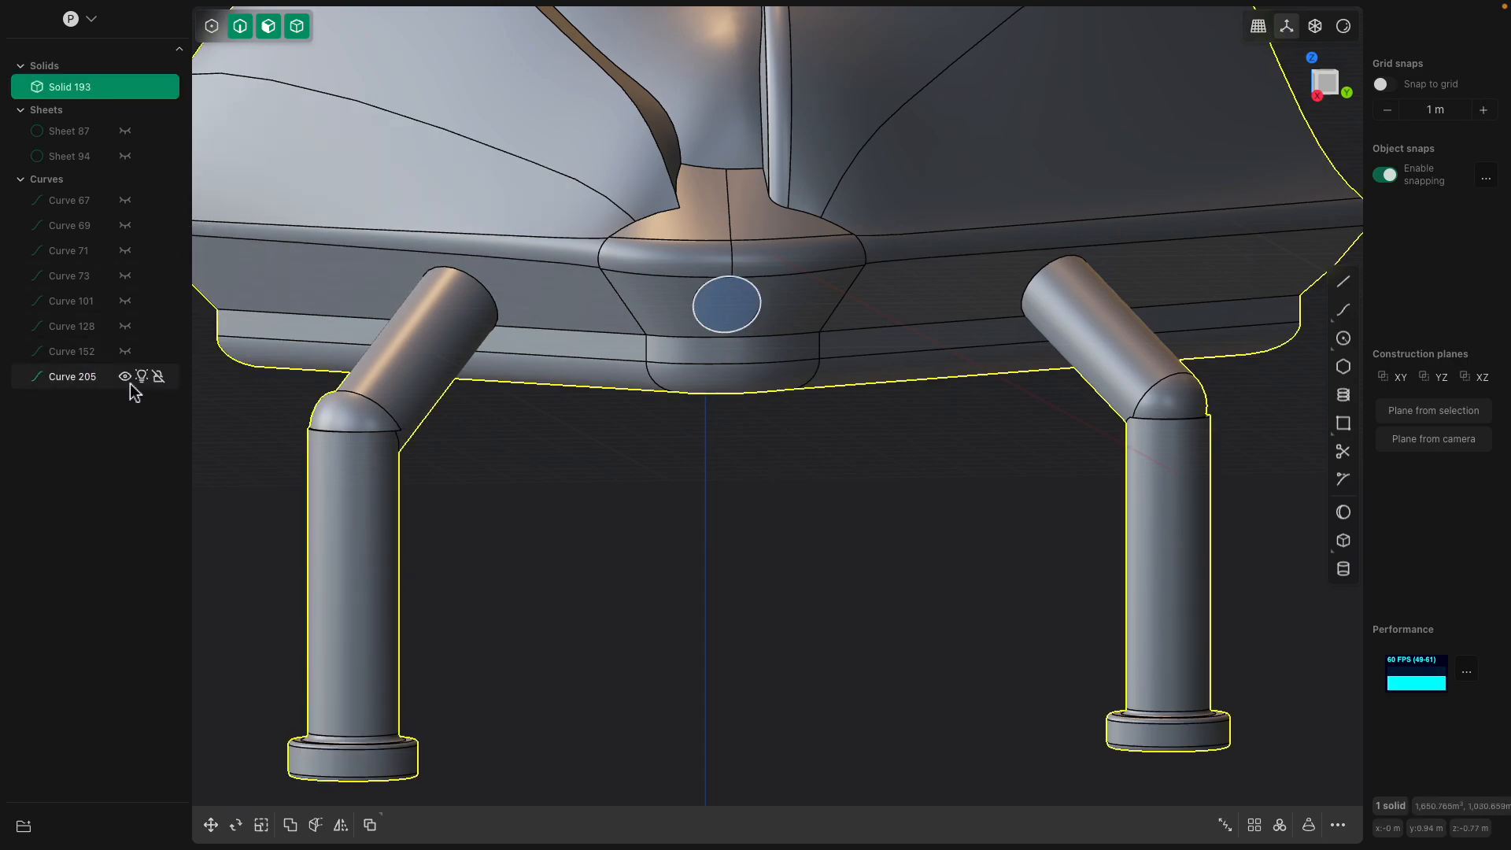
left_click(125, 377)
middle_click_drag(598, 385, 629, 376)
left_click(760, 312)
key("b")
middle_click_drag(761, 311, 810, 311)
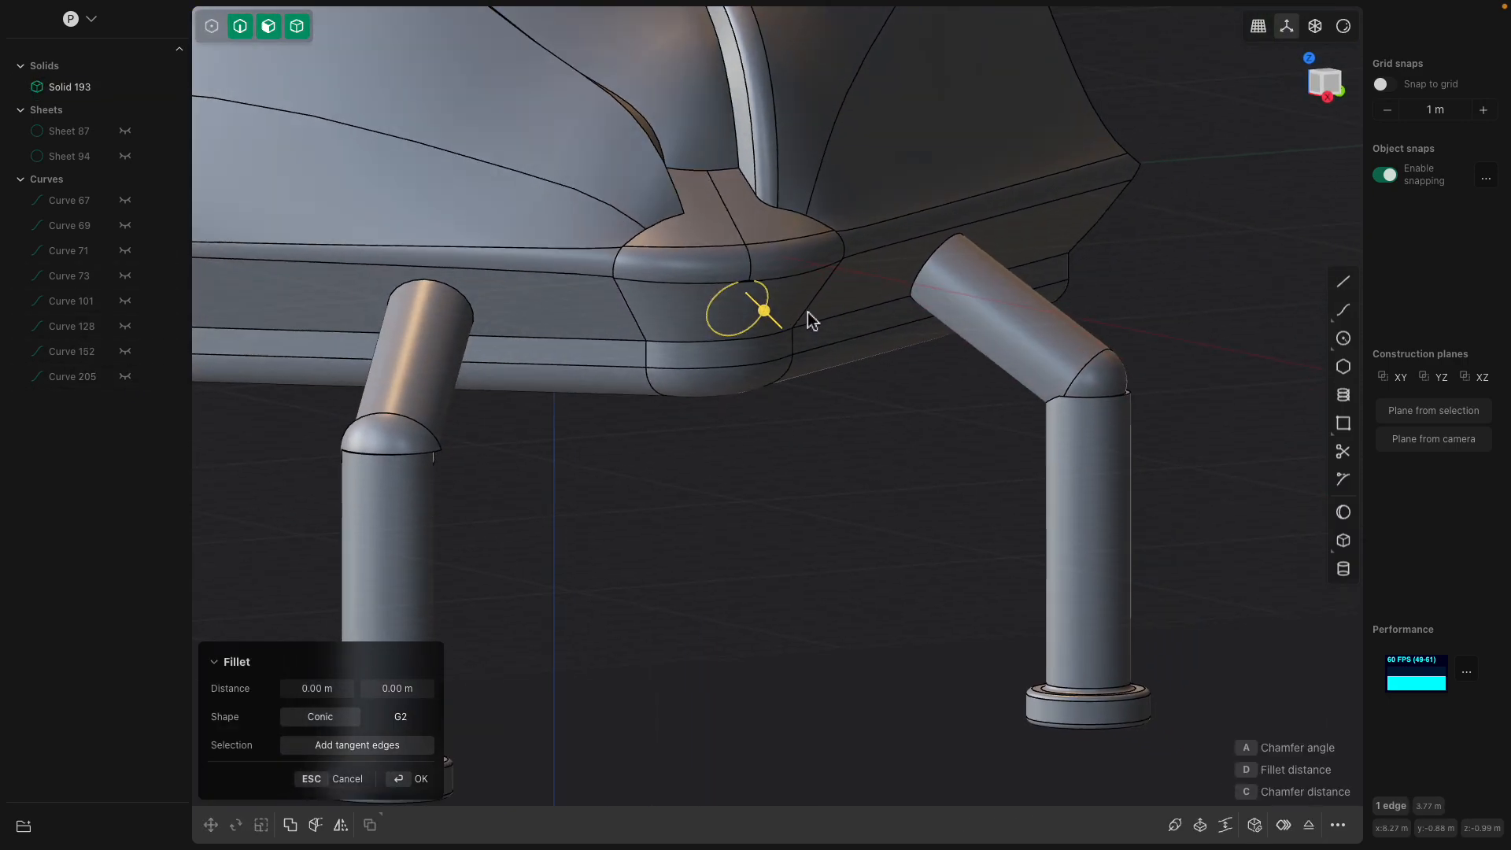
scroll(810, 311, "up", 6)
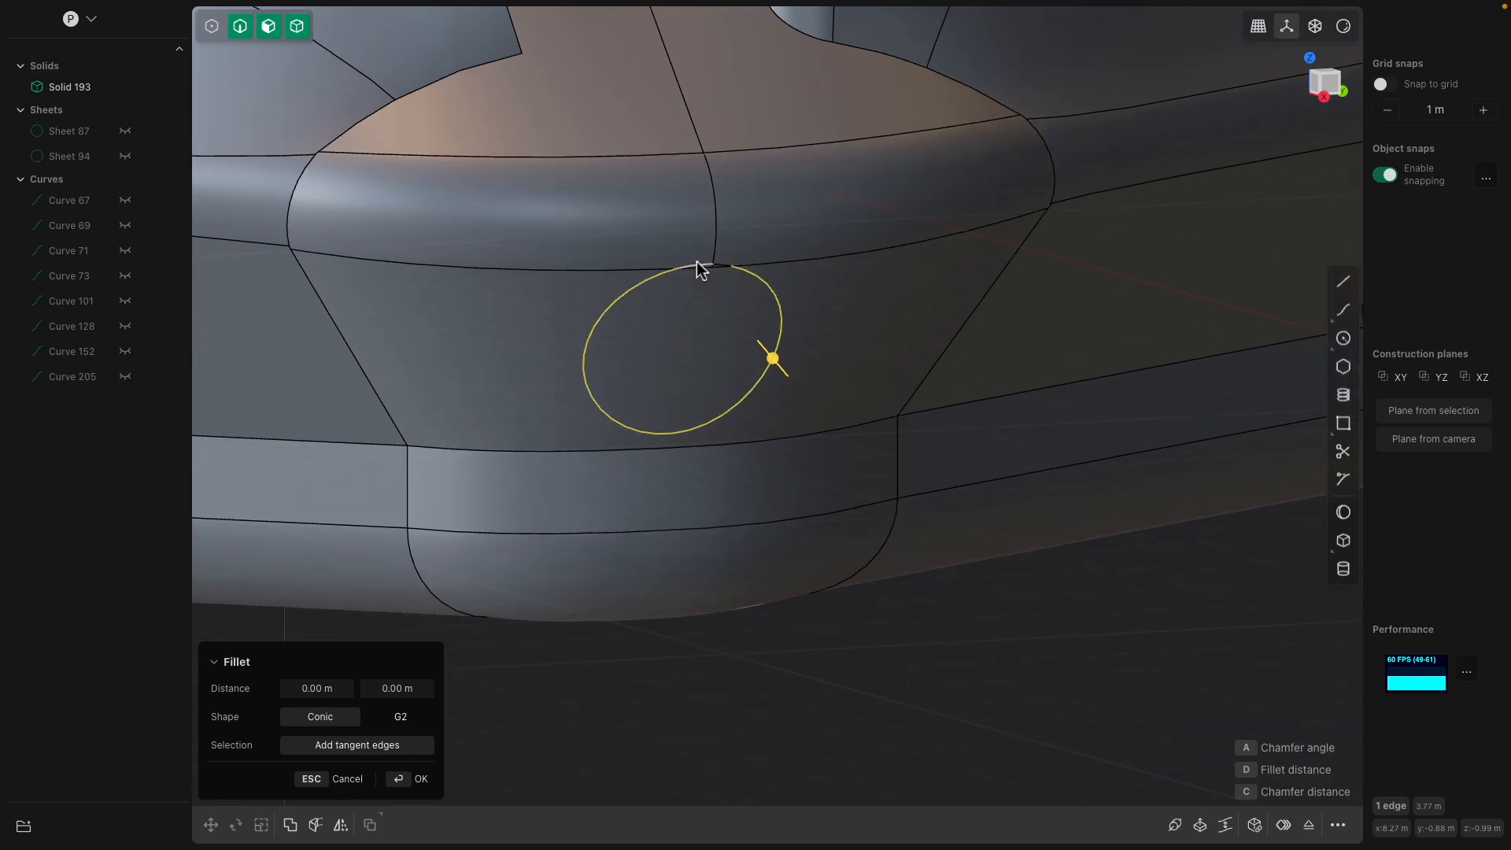
scroll(700, 269, "up", 3)
left_click(711, 271)
left_click(741, 266)
middle_click_drag(735, 314, 697, 302)
scroll(708, 378, "down", 5)
scroll(787, 621, "down", 5)
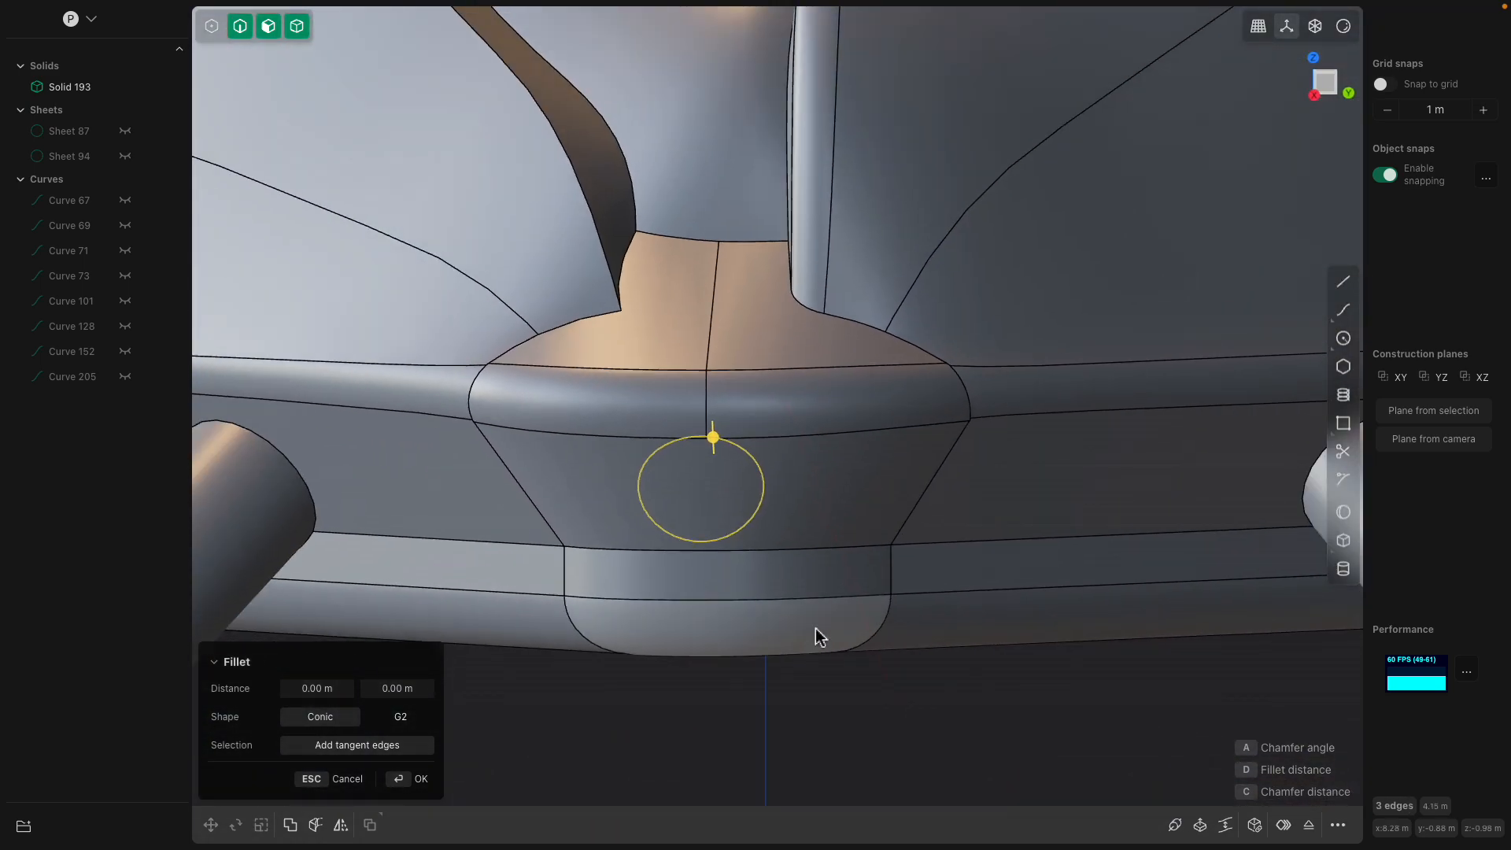
middle_click_drag(829, 462, 904, 482)
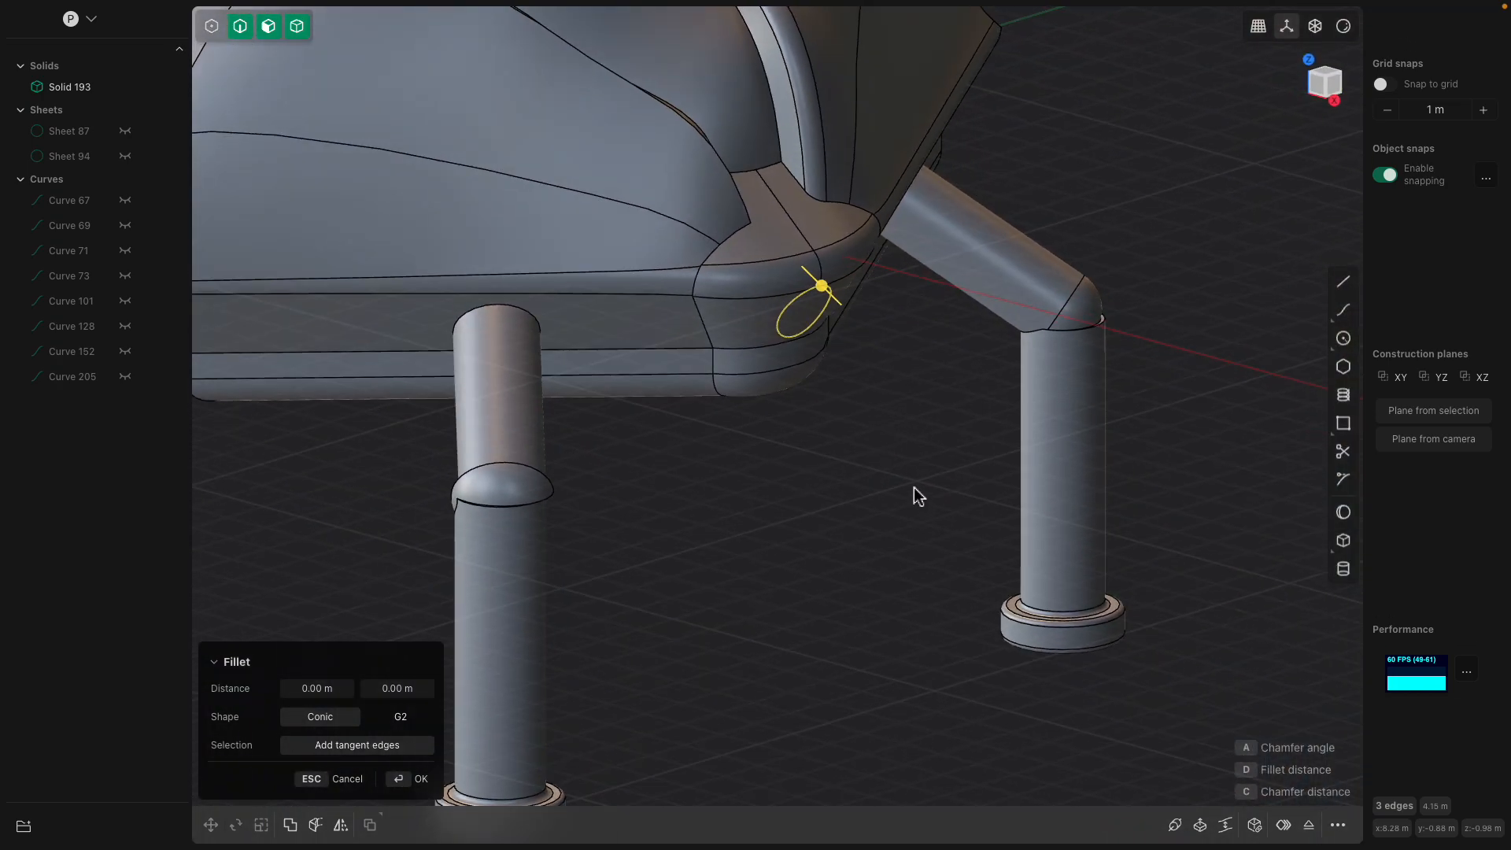
- Draw a circle with a radius of about 1.2 m on the ground plane in front of the body
left_click(1343, 338)
middle_click_drag(920, 523, 828, 616)
left_click(828, 615)
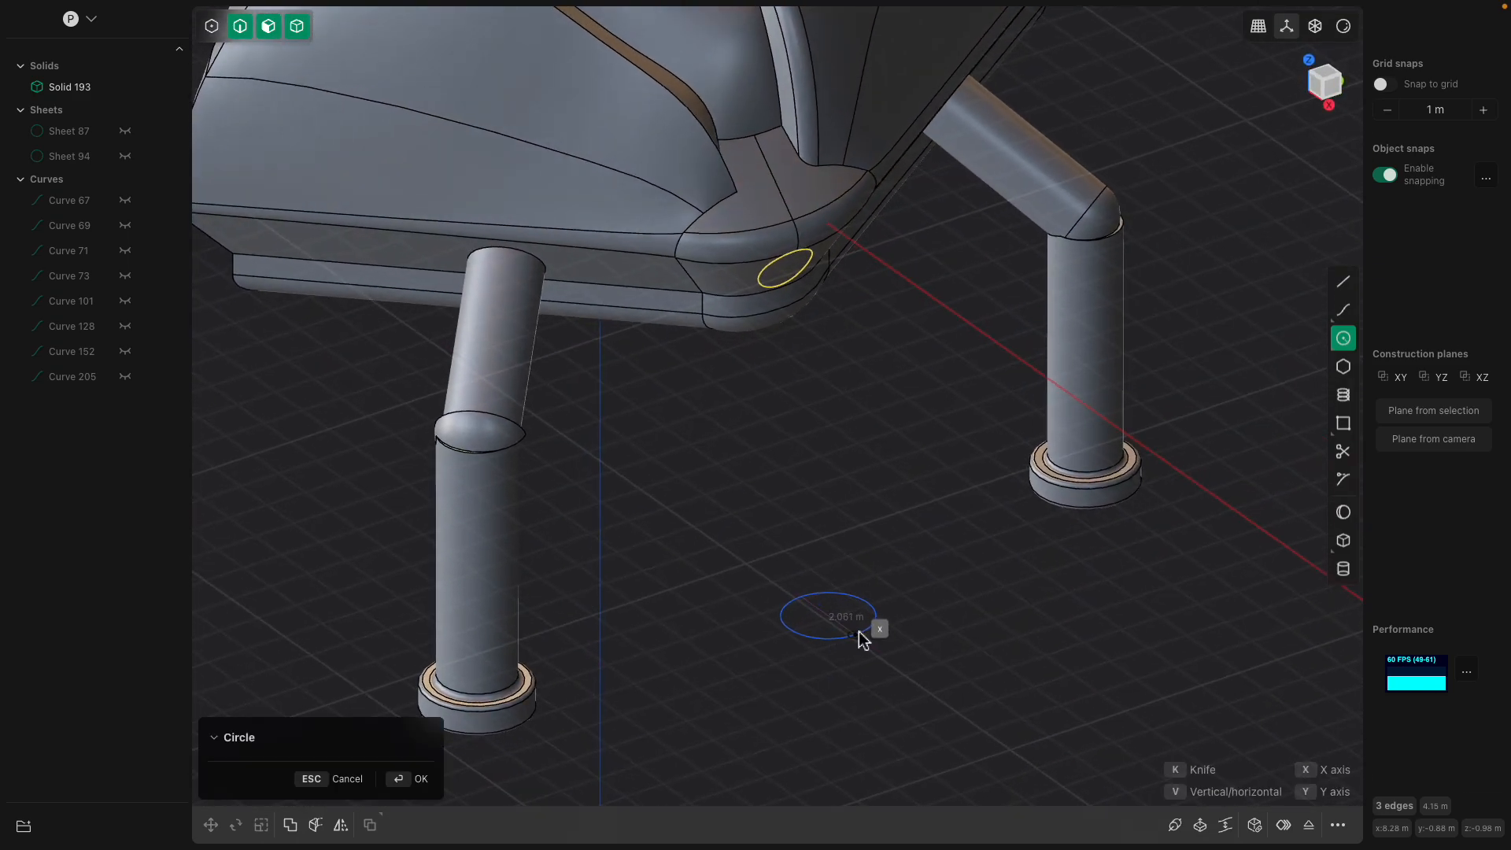
left_click(862, 634)
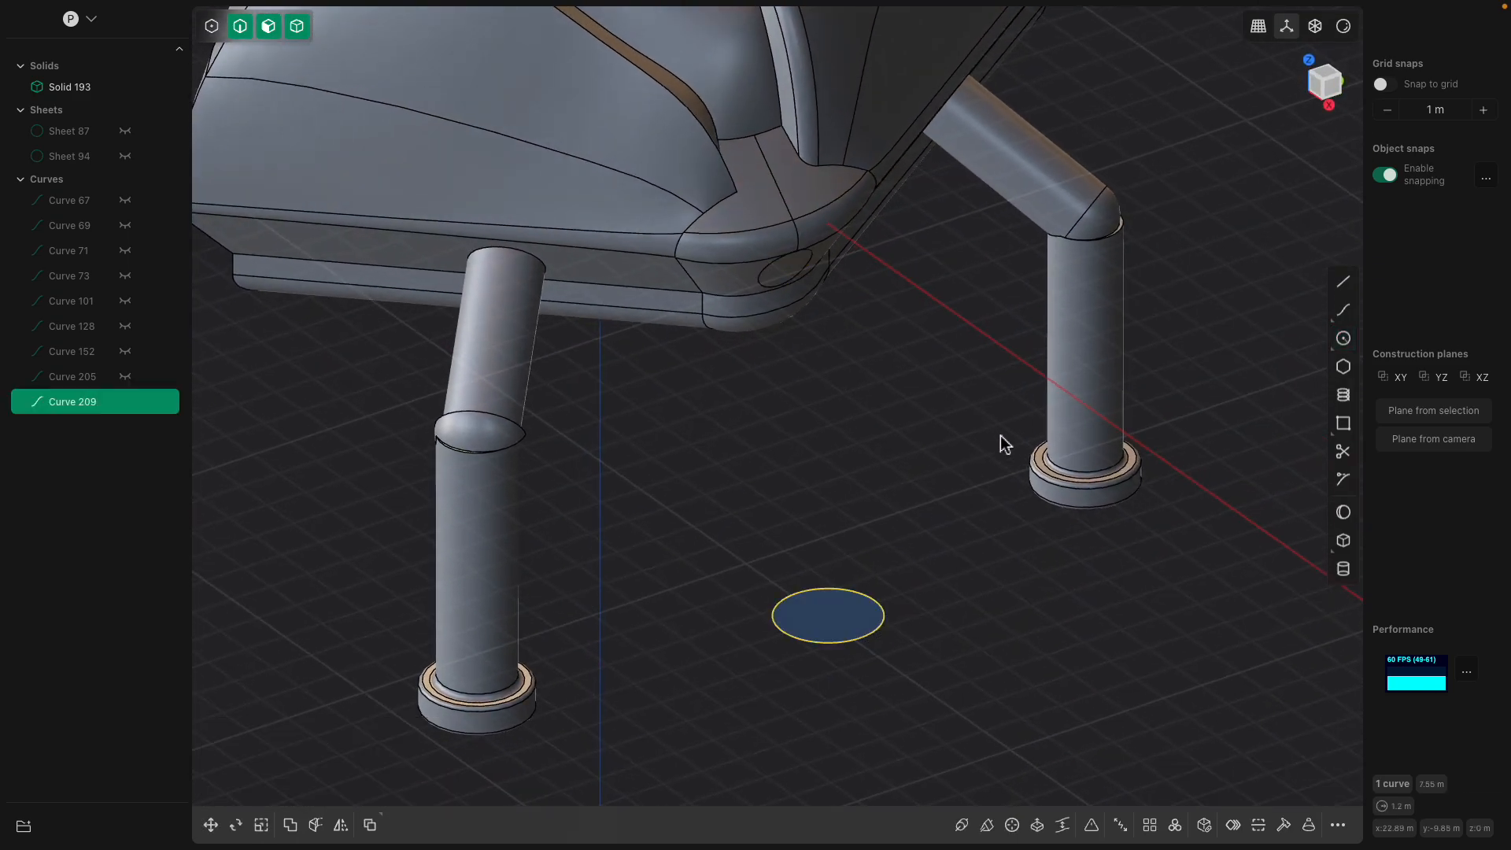
left_click(1343, 282)
scroll(774, 277, "down", 3)
middle_click_drag(810, 276, 847, 447)
key("Escape")
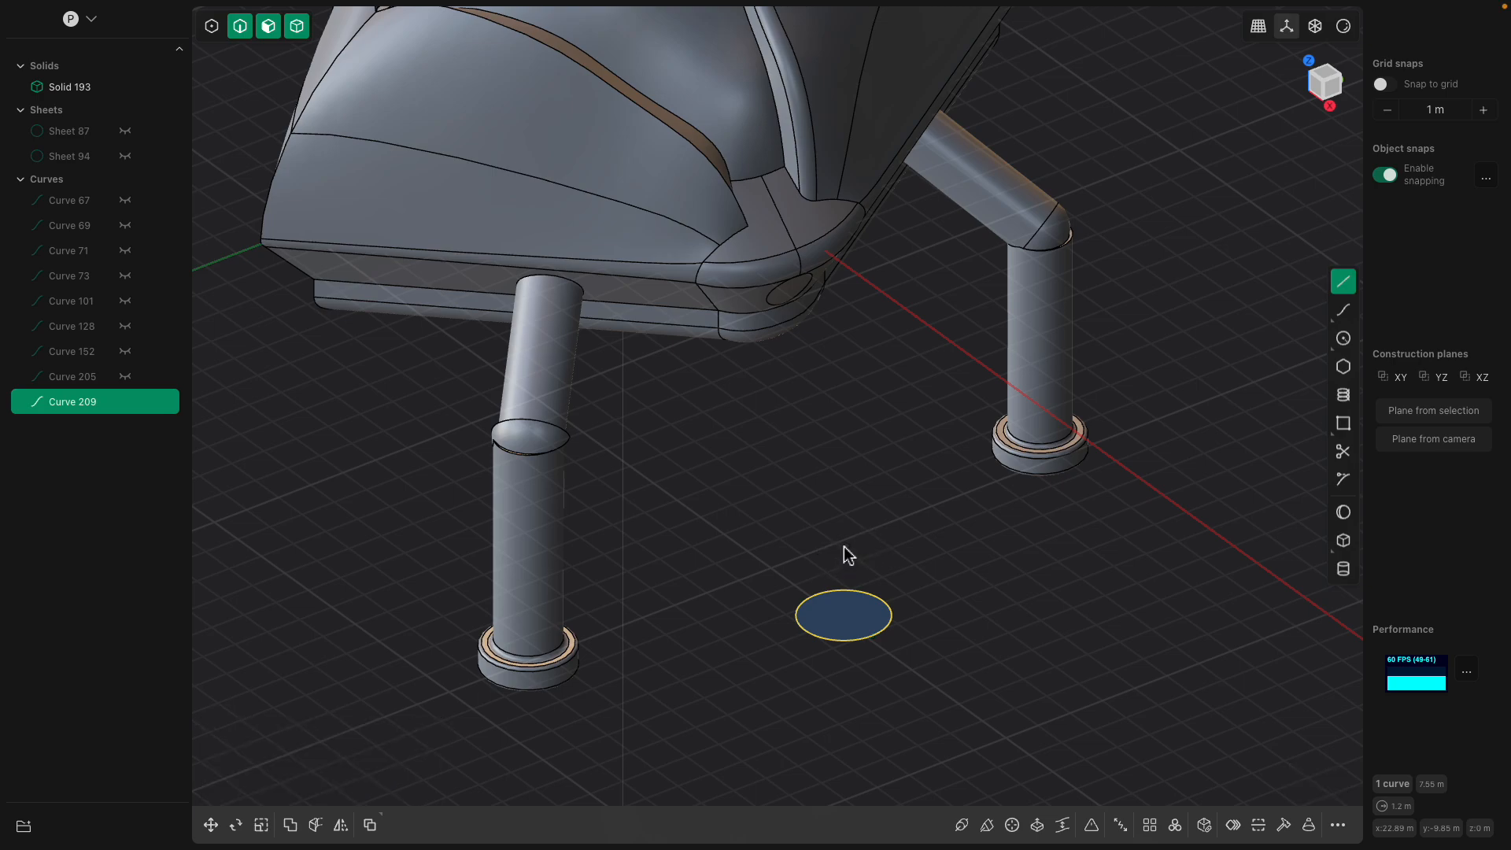
left_click(861, 608)
key("e")
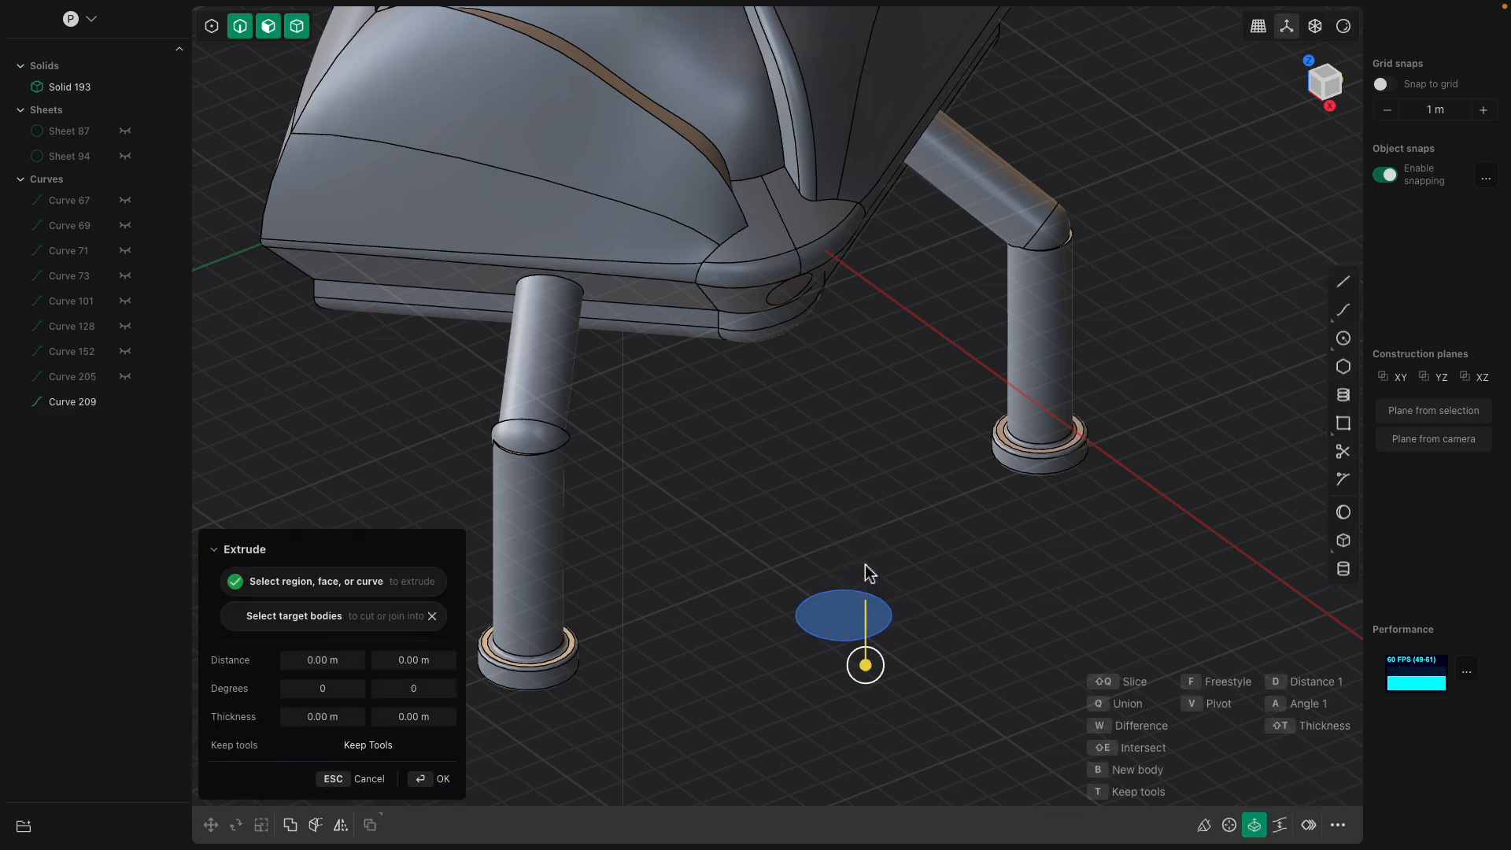
middle_click_drag(884, 581, 899, 553)
key("Escape")
- Delete the circle drawn on the ground plane
left_click(938, 491)
key("e")
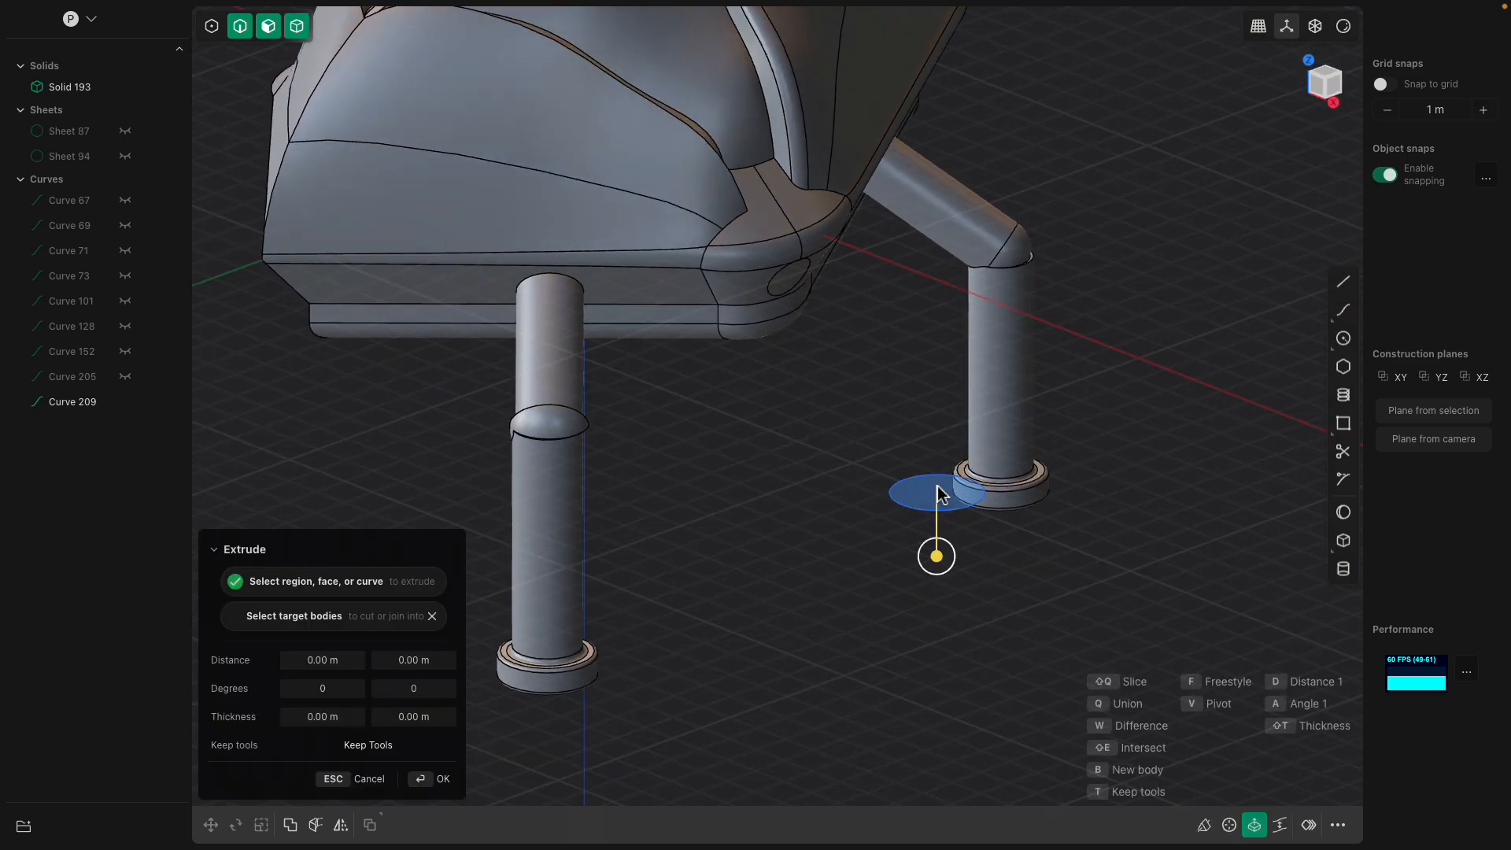
left_click(69, 402)
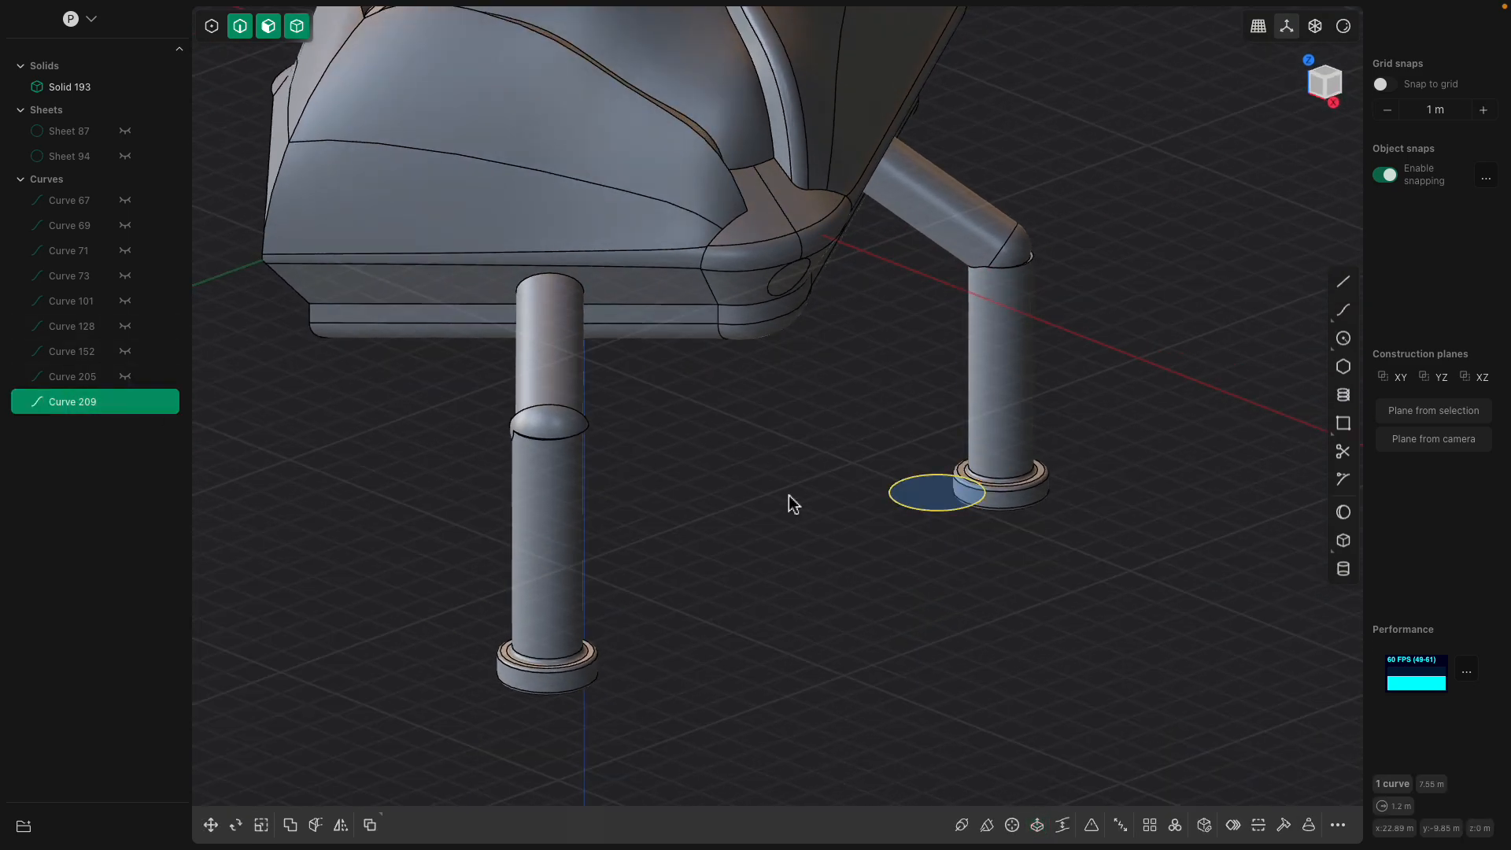
key("Delete")
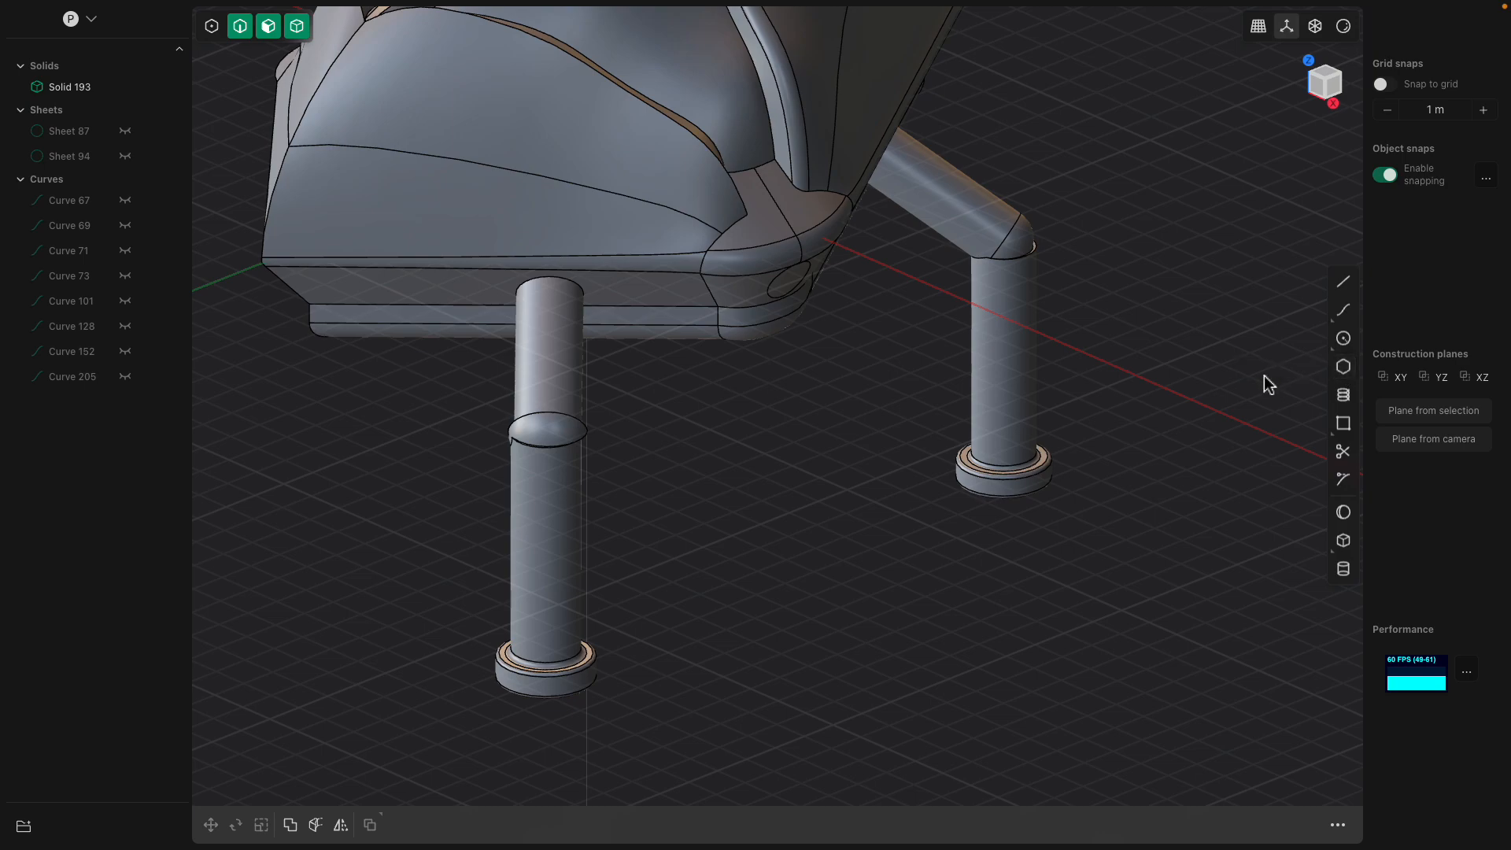
- Draw a new circle with a radius of about 1.08 m on the ground plane between the legs, ahead of the nose
left_click(1342, 345)
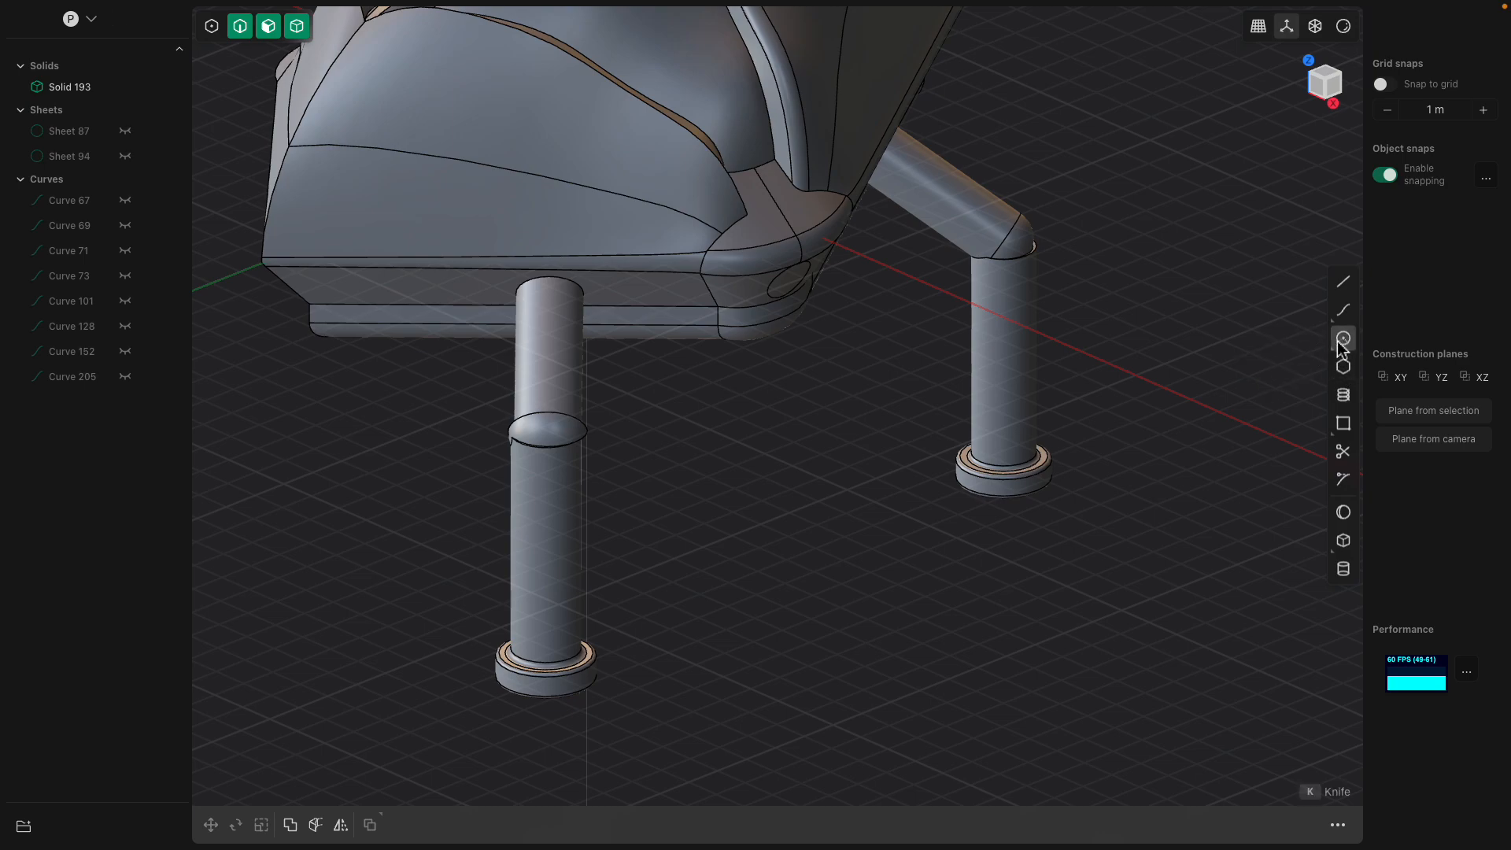
middle_click_drag(925, 510, 882, 538)
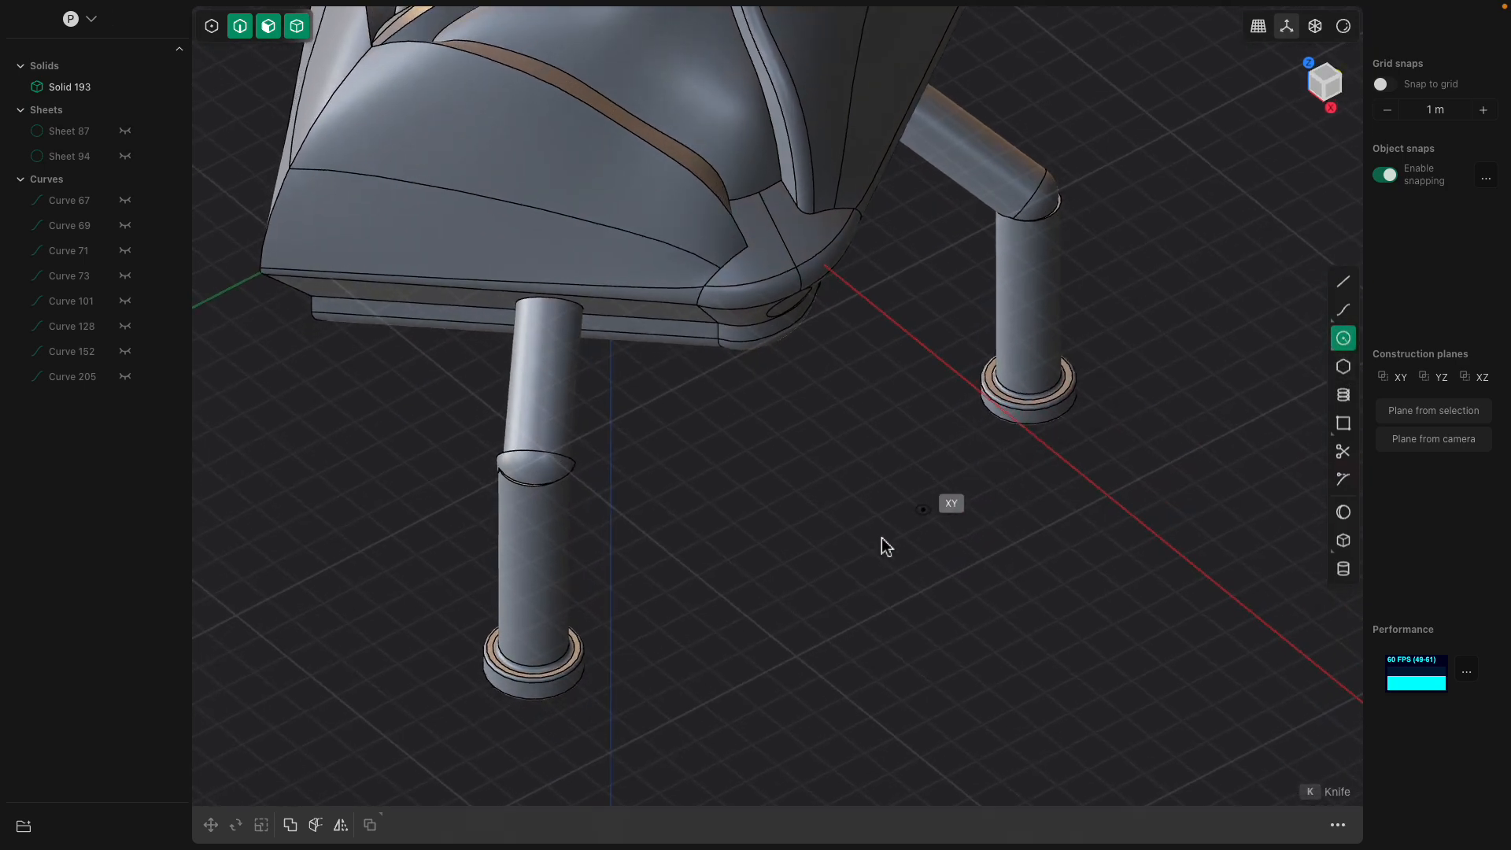
left_click(780, 552)
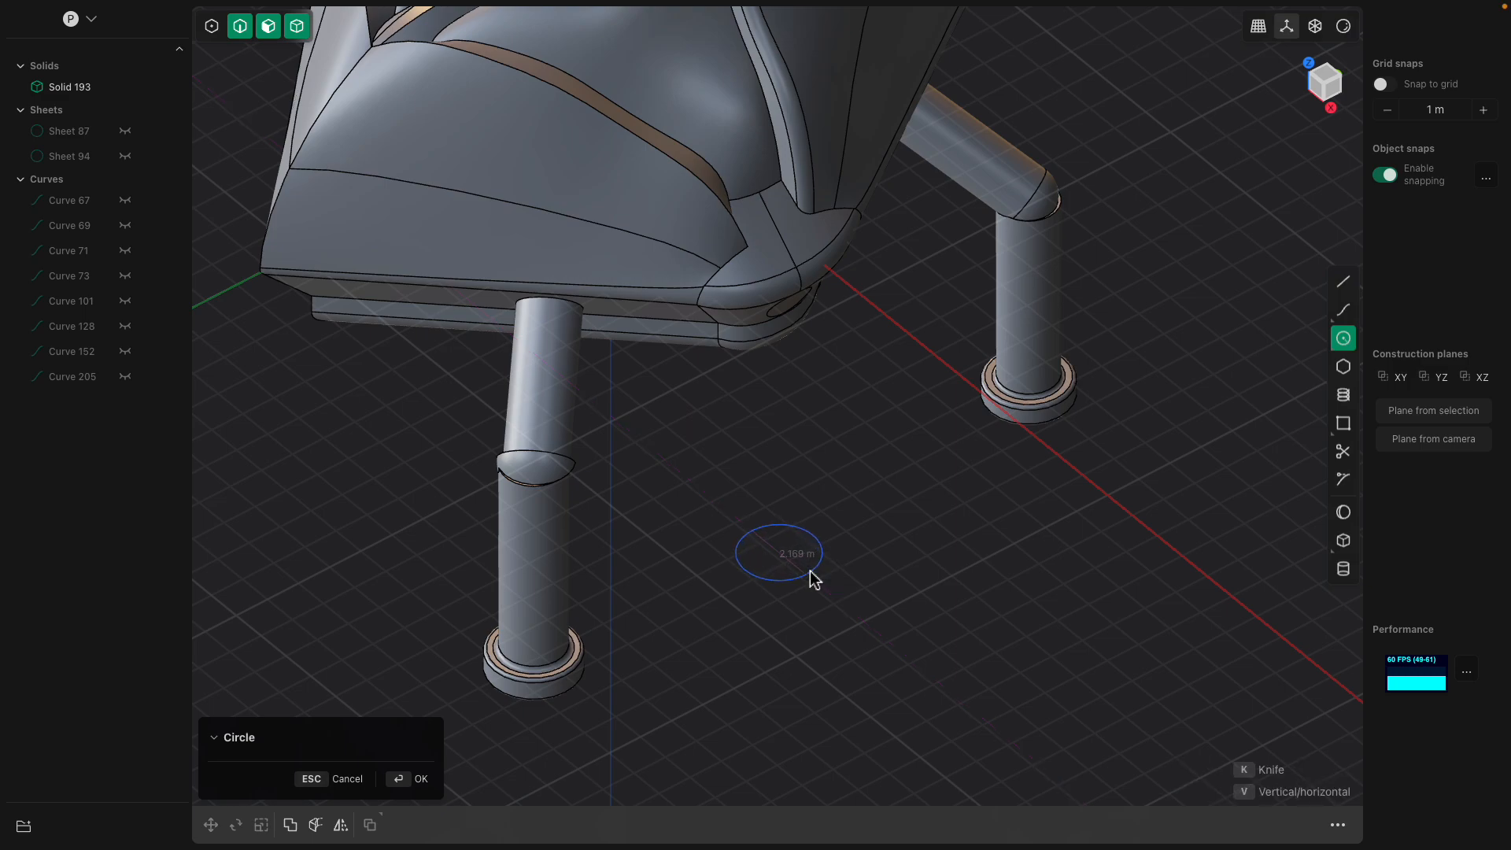
left_click(813, 578)
- In the front view, move the whole legged solid straight up so its feet stand above the ground plane
middle_click_drag(846, 570, 740, 319)
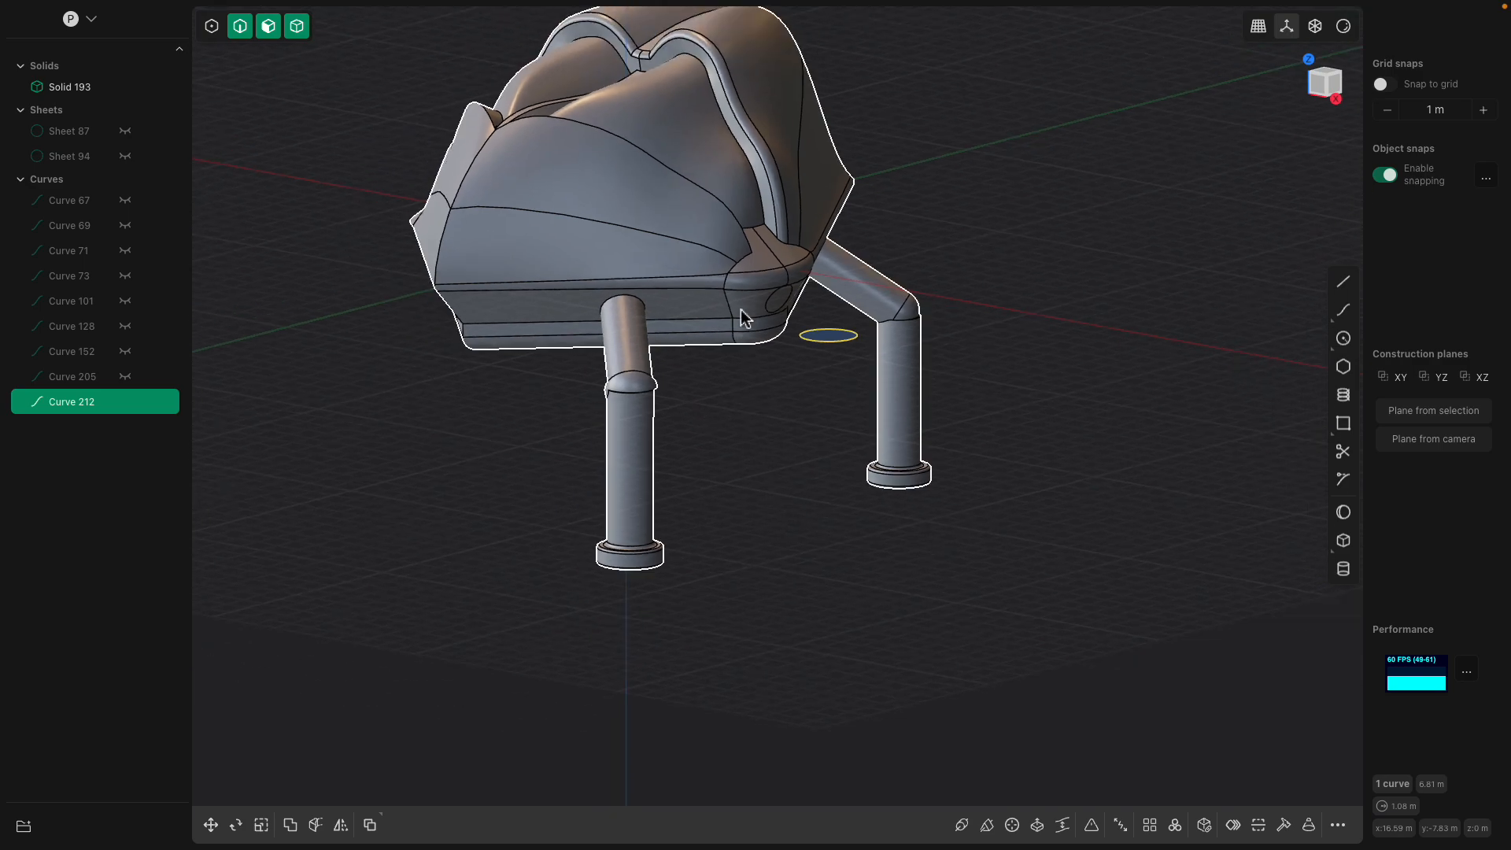
left_click(1320, 85)
left_click(685, 315)
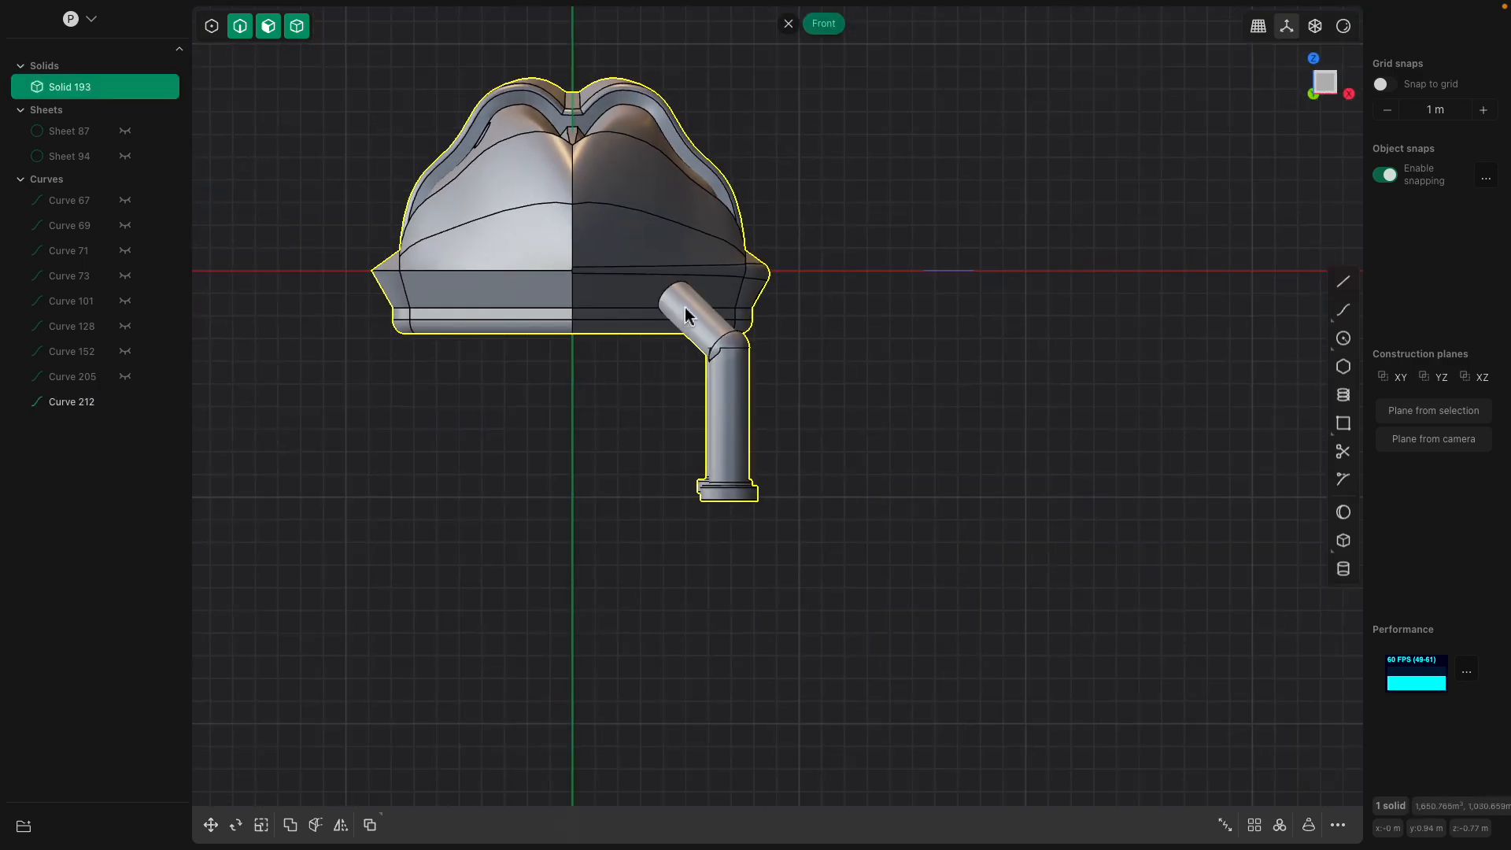
key("g")
left_click_drag(583, 285, 576, 56)
middle_click_drag(922, 250, 834, 285)
key("Return")
middle_click_drag(867, 346, 787, 399)
left_click(749, 454)
key("e")
middle_click_drag(767, 452, 724, 464)
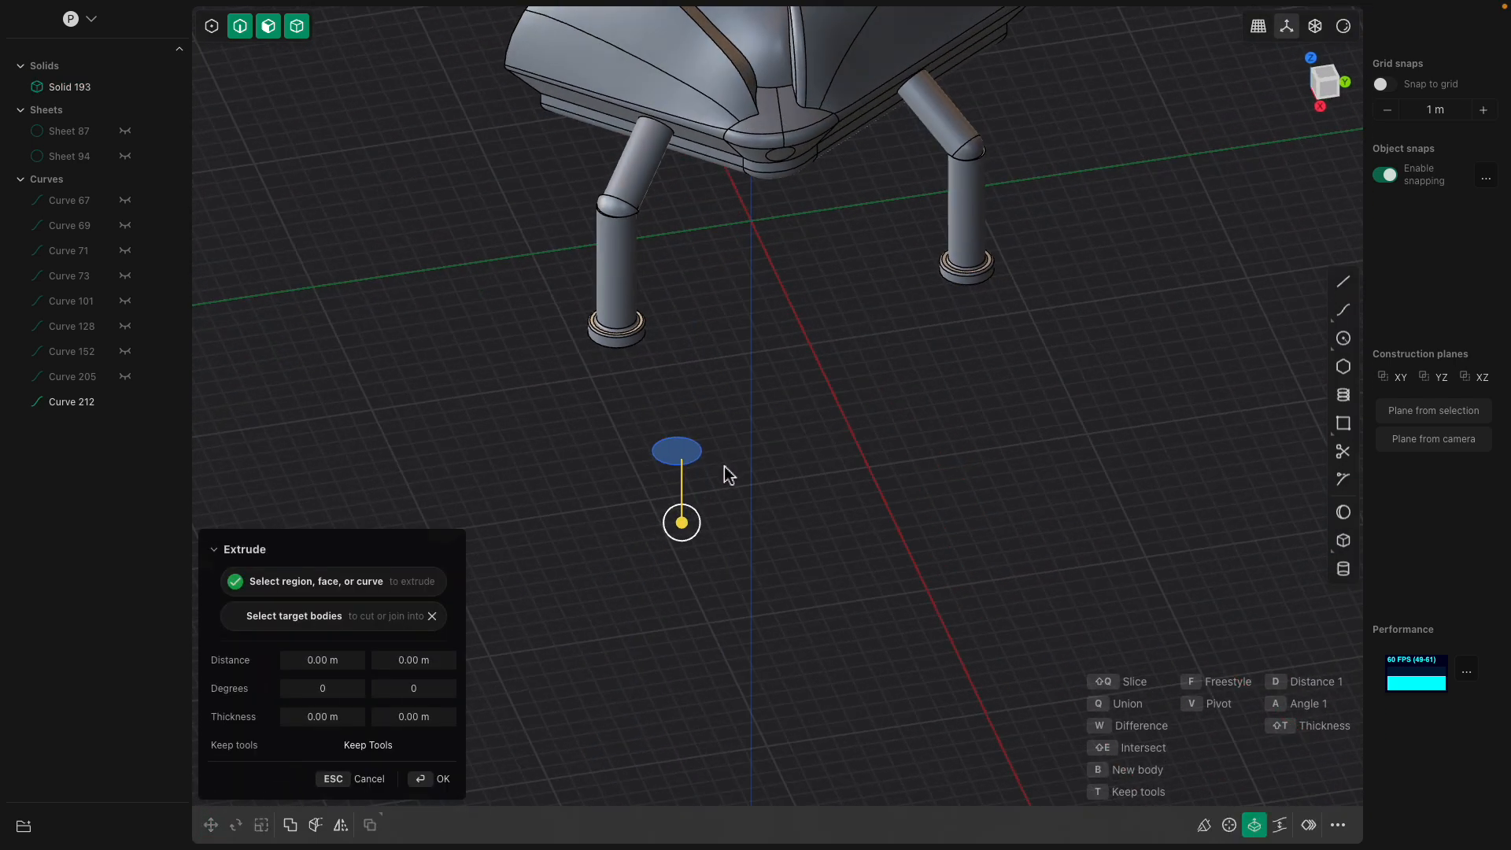
key("Escape")
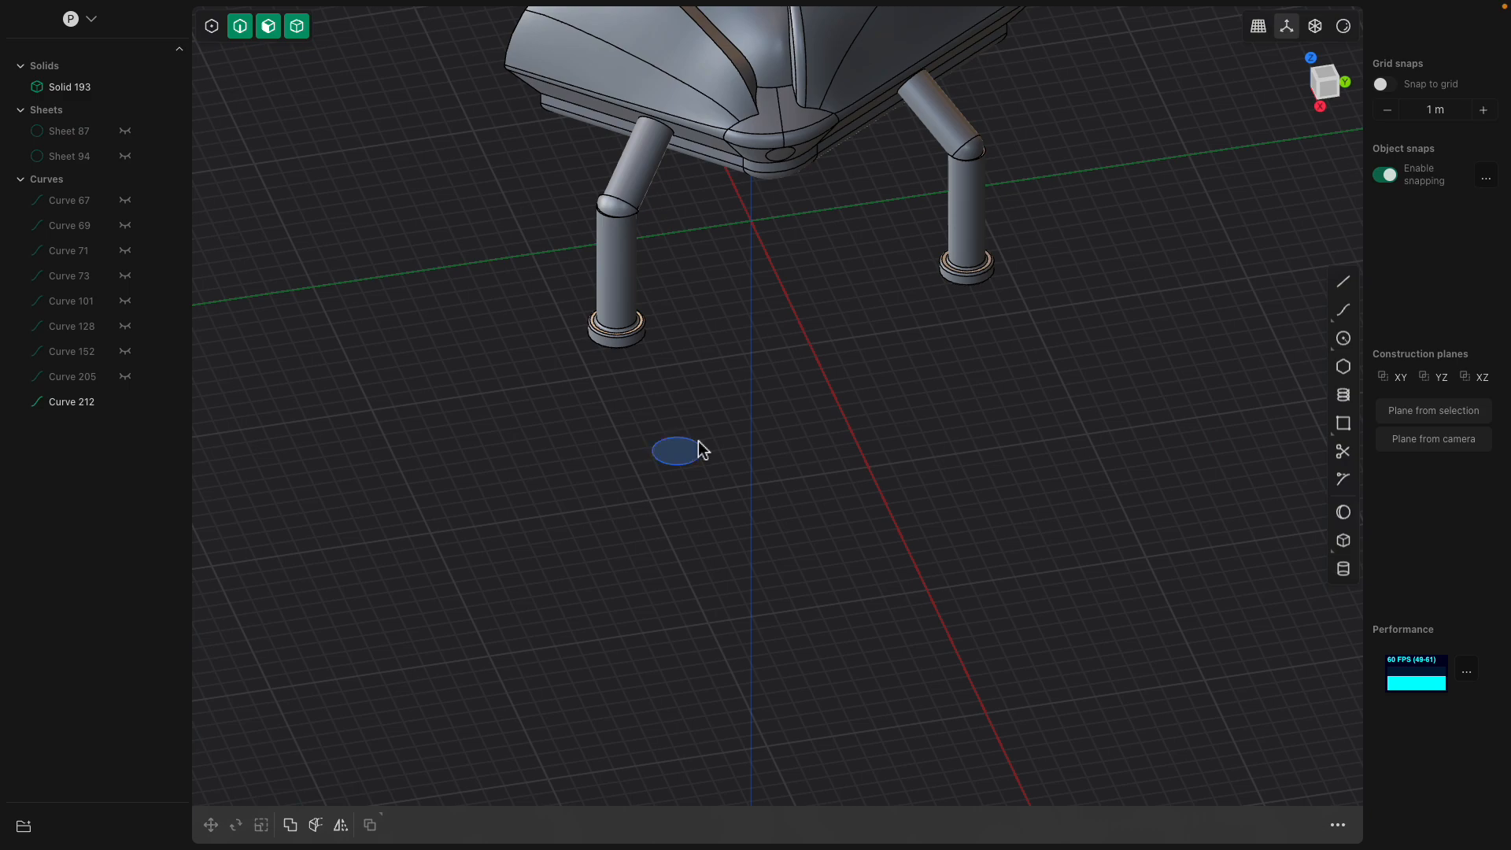
- Move the ground-plane circle to about x 9.9 m, y -0.09 m, in front of the nose and between the front legs
left_click(701, 451)
key("g")
left_click_drag(738, 451, 810, 354)
middle_click_drag(801, 334, 932, 346, "shift")
left_click_drag(843, 412, 881, 425)
middle_click_drag(908, 403, 894, 436, "shift")
key("Return")
scroll(863, 374, "up", 3)
middle_click_drag(863, 375, 841, 438, "shift")
scroll(862, 456, "up", 2)
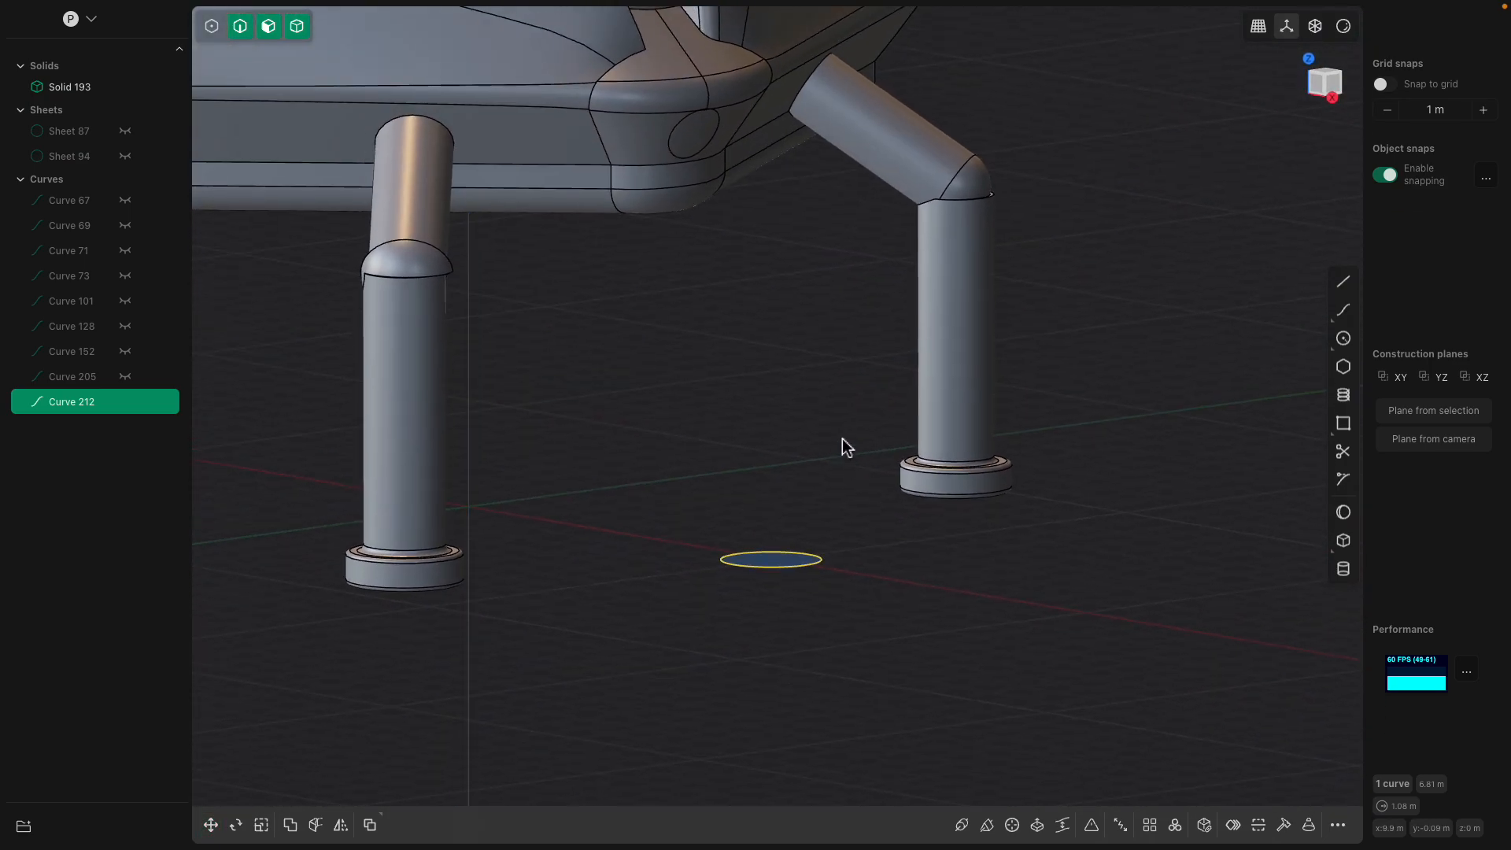
- Draw a straight line from the middle of the nose's round outline down to the centre of the ground circle
left_click(1343, 282)
left_click(697, 134)
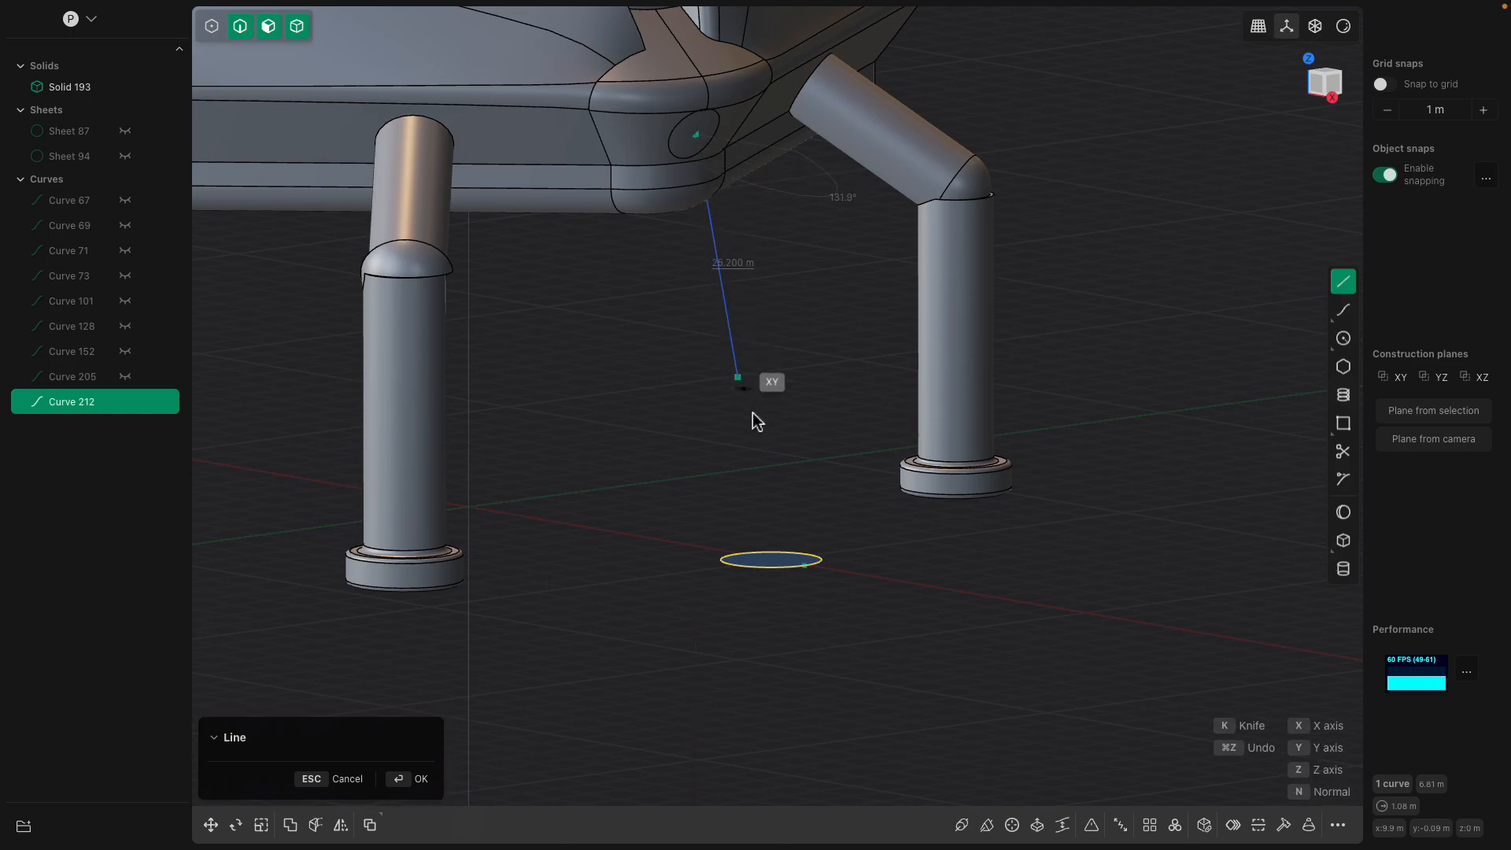
left_click(770, 560)
middle_click_drag(809, 494, 795, 366)
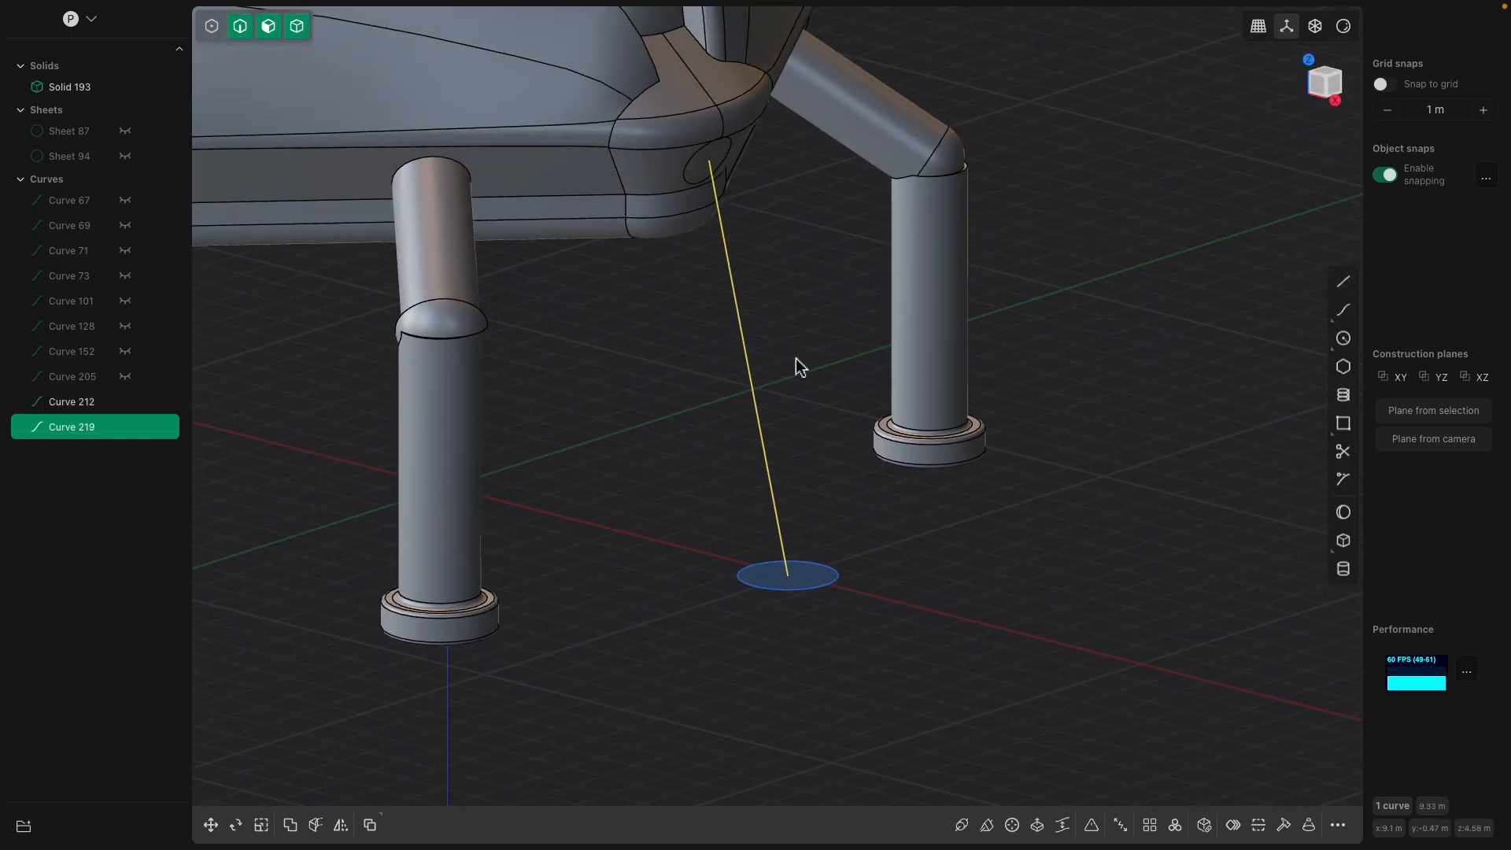
- Subdivide the line and, in the front view, move its middle control point outward so it bows away from the body
type("f")
type("sub")
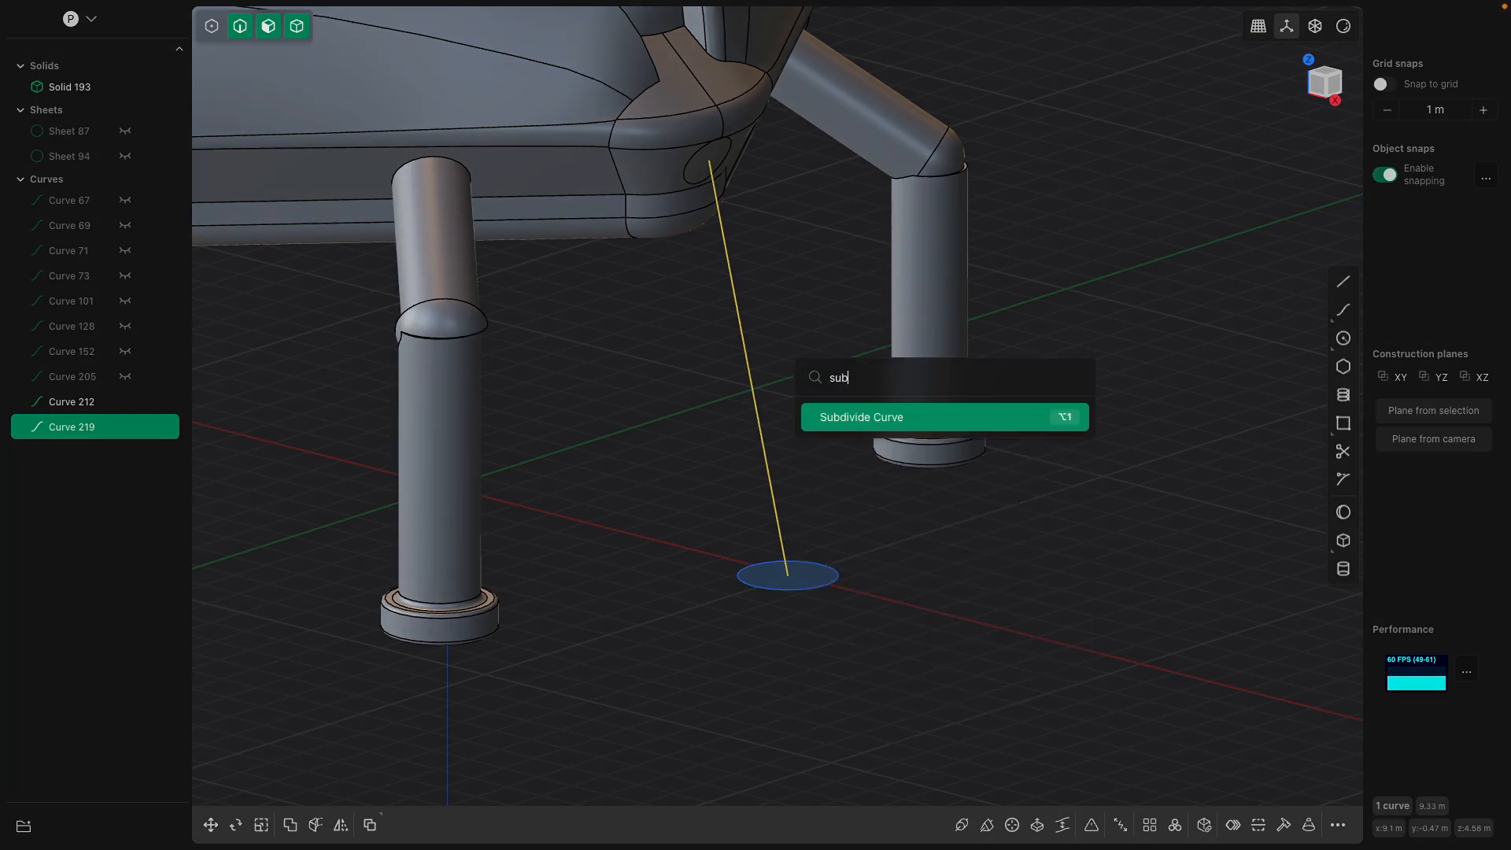
key("Return")
mouse_move(846, 425)
middle_mouse_down()
mouse_move(778, 393)
mouse_move(854, 399)
middle_mouse_up()
key("shift+1")
left_click(766, 381)
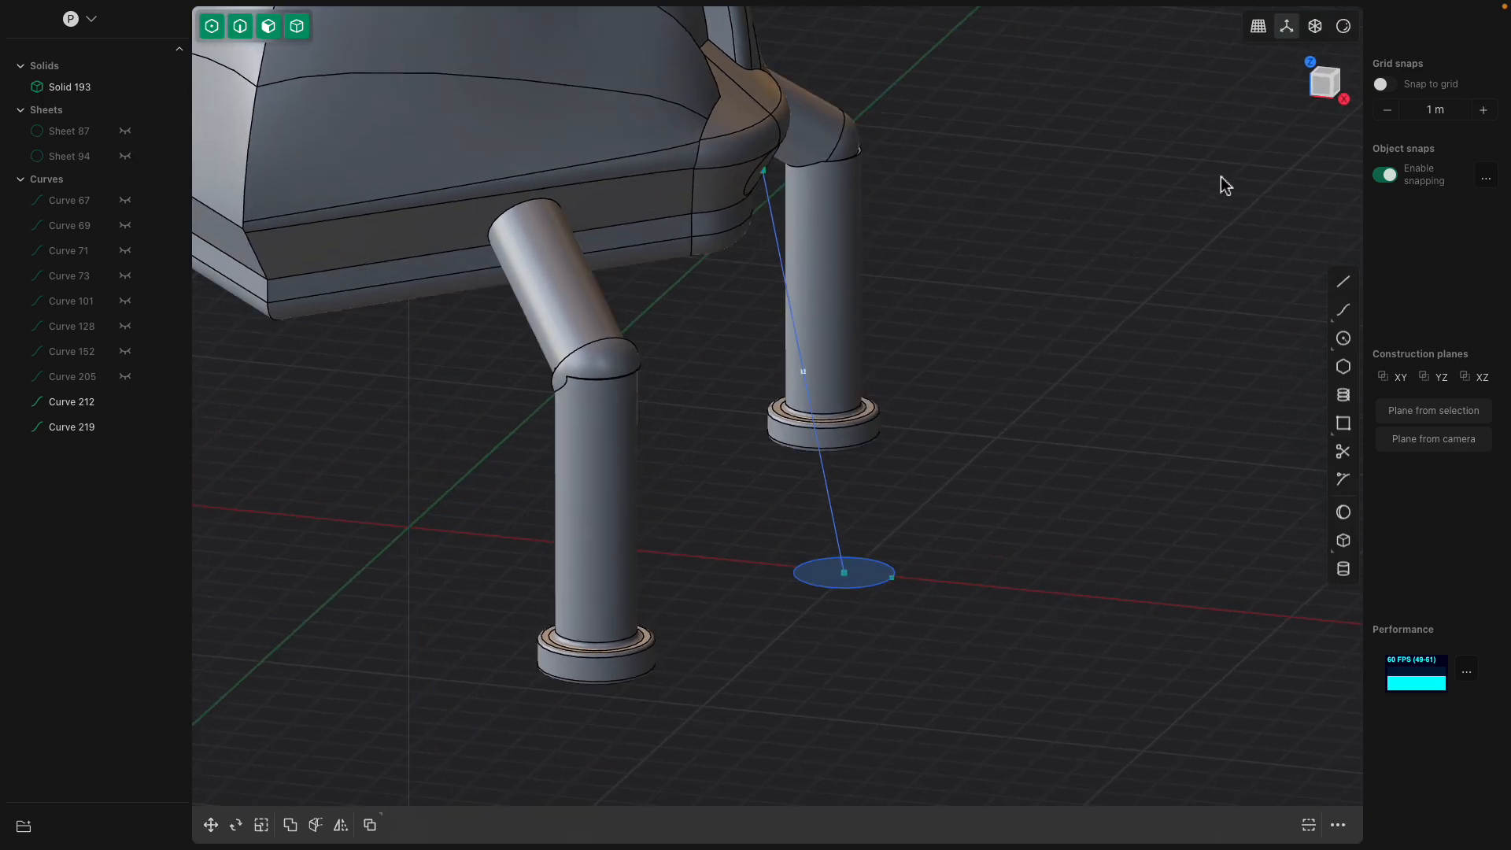
left_click(1320, 94)
key("g")
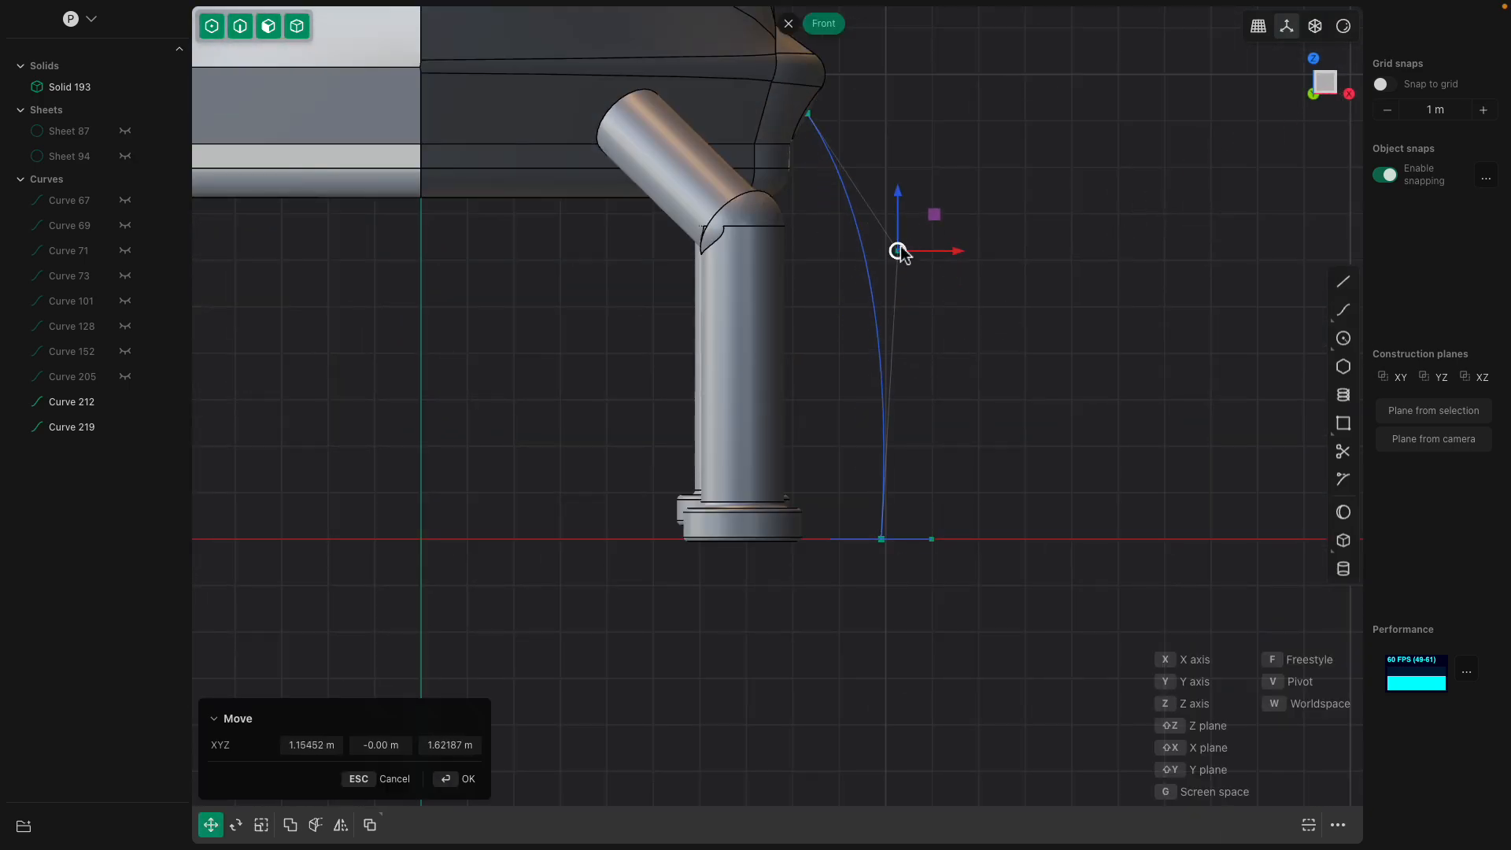
left_click(906, 291)
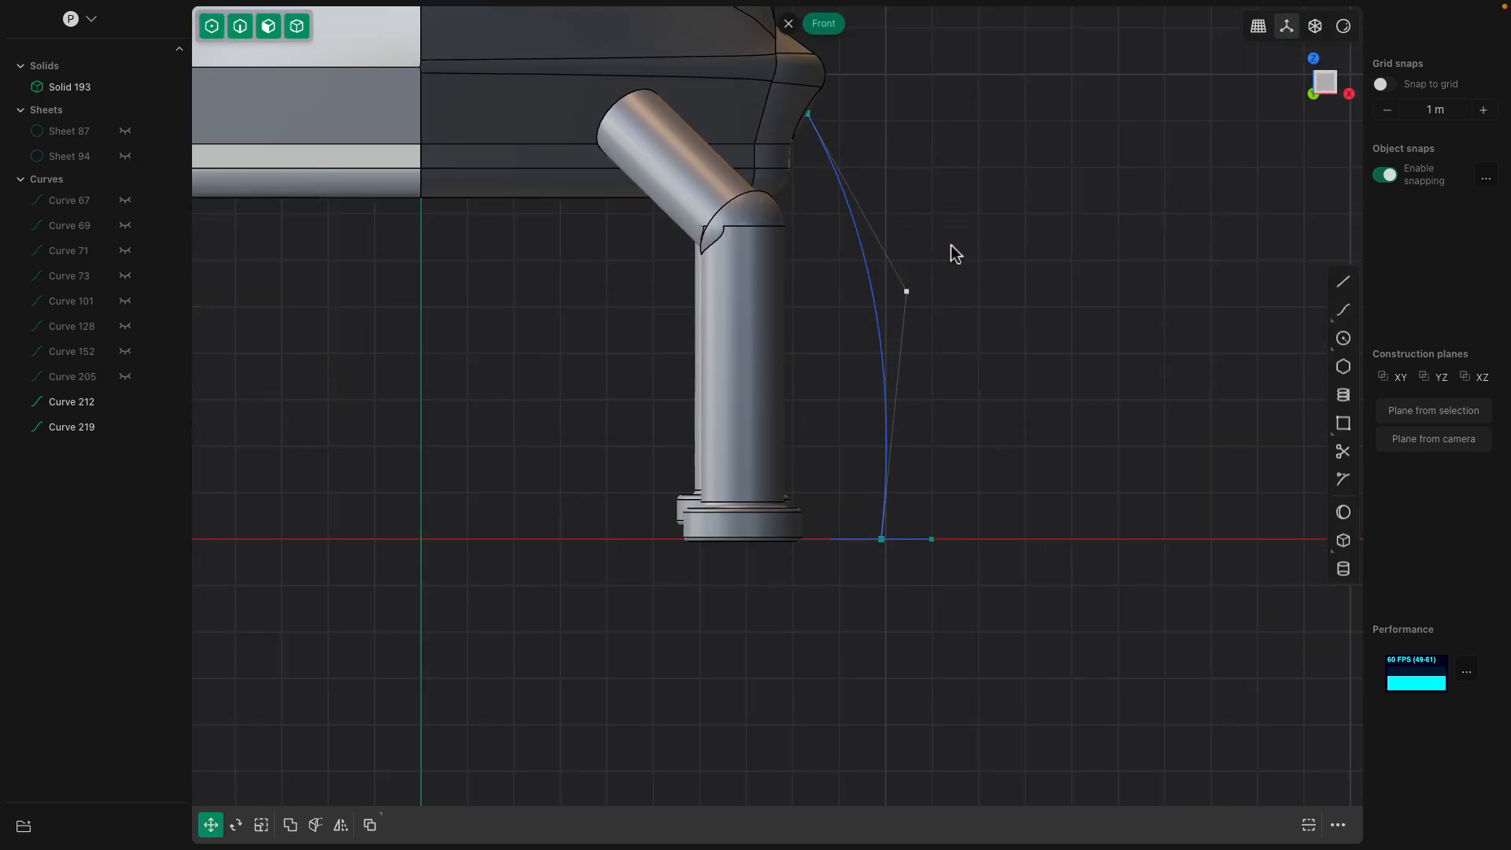
- Subdivide the bowed curve again and move its two inner control points up and outward, finishing with control-point selection off
left_click(852, 215)
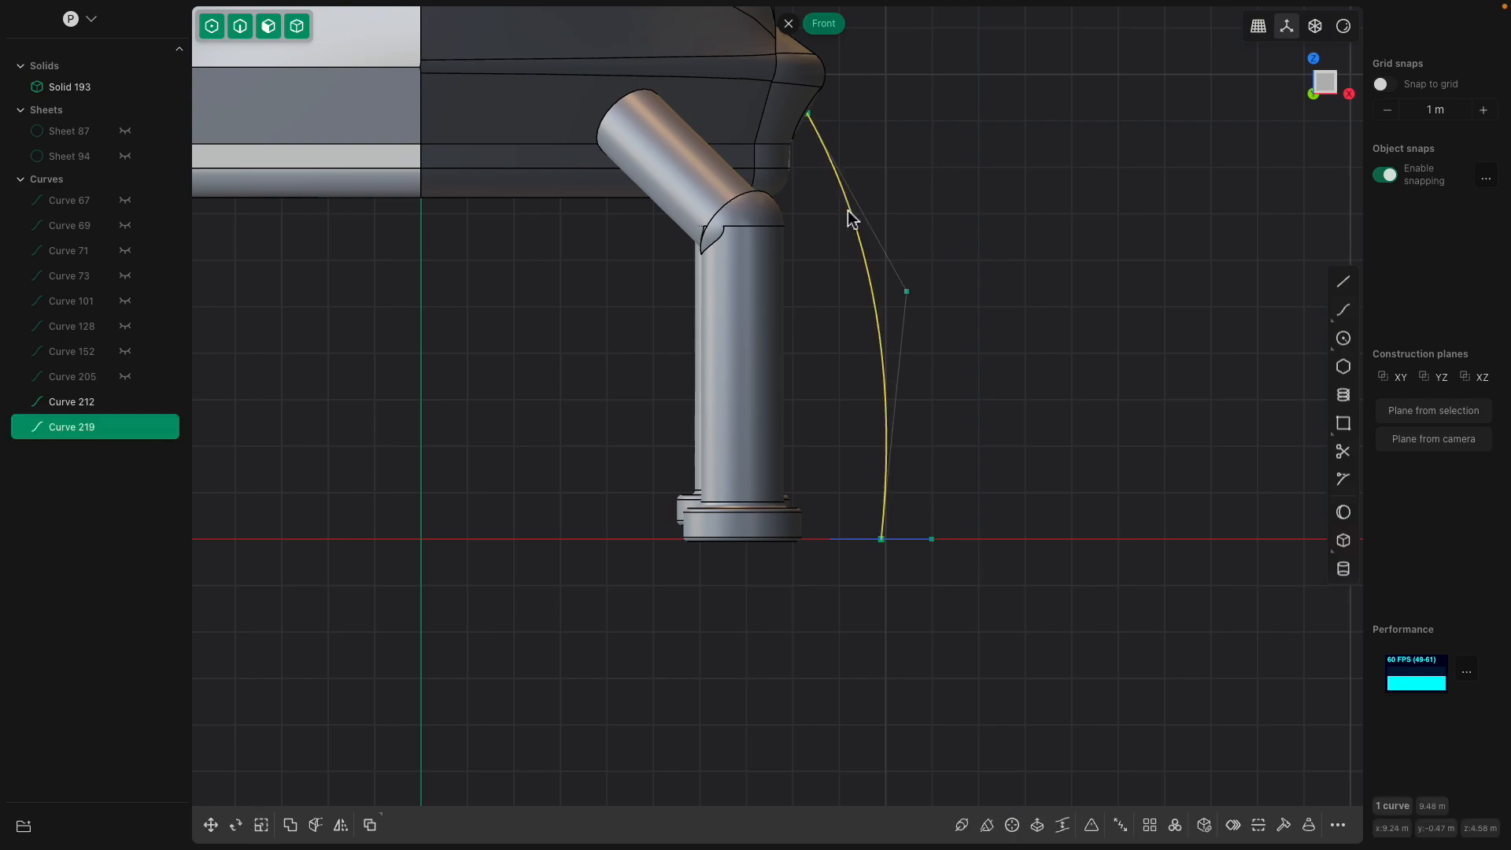
right_click(851, 213)
type("s")
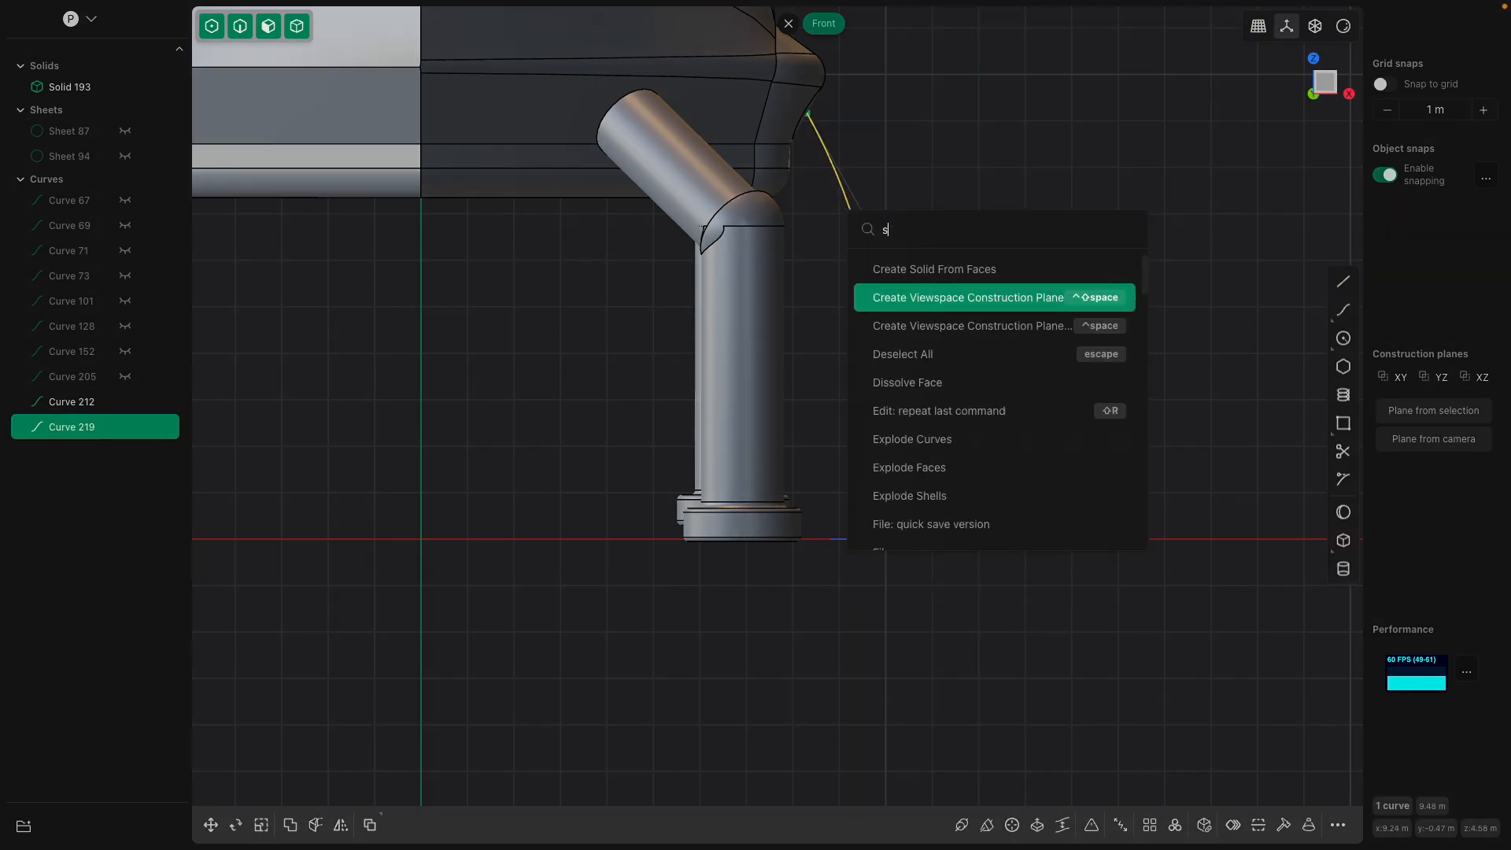
type("ub")
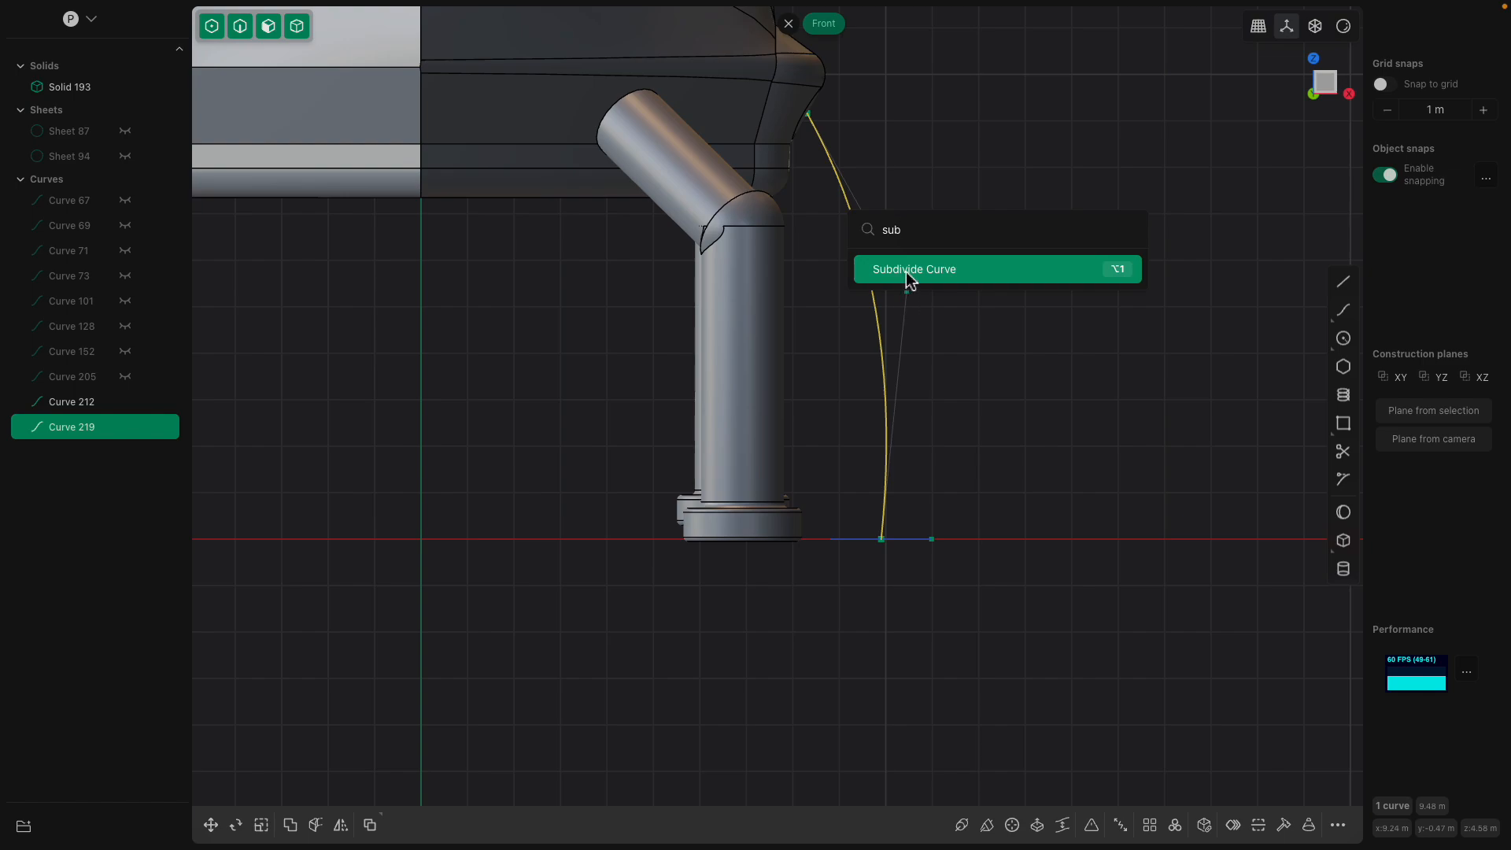
left_click(905, 272)
left_click(873, 232)
key("g")
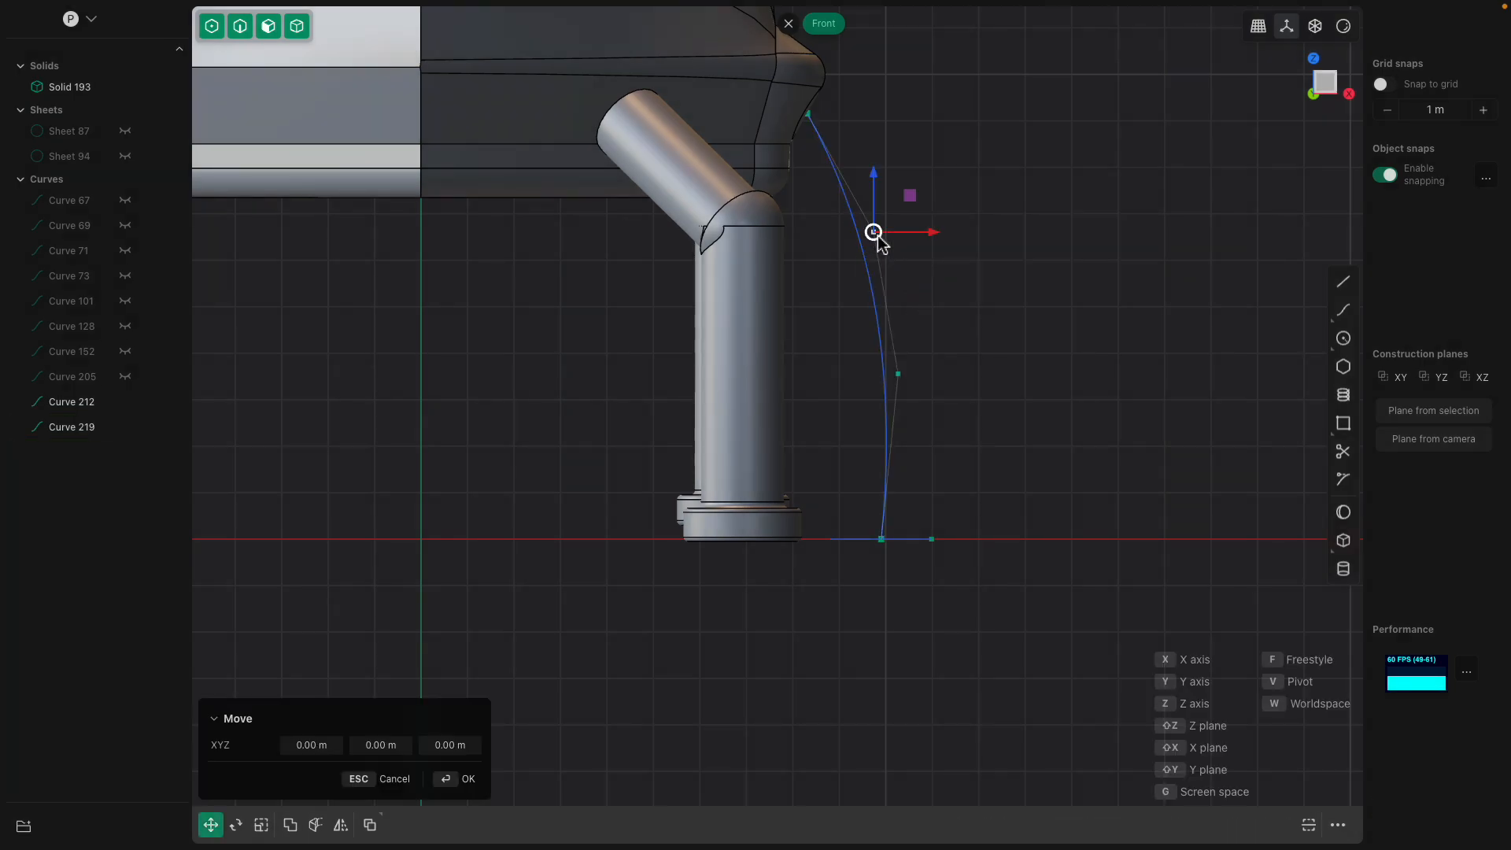
left_click(899, 198)
left_click_drag(898, 374, 926, 309)
middle_click_drag(1016, 341, 849, 377)
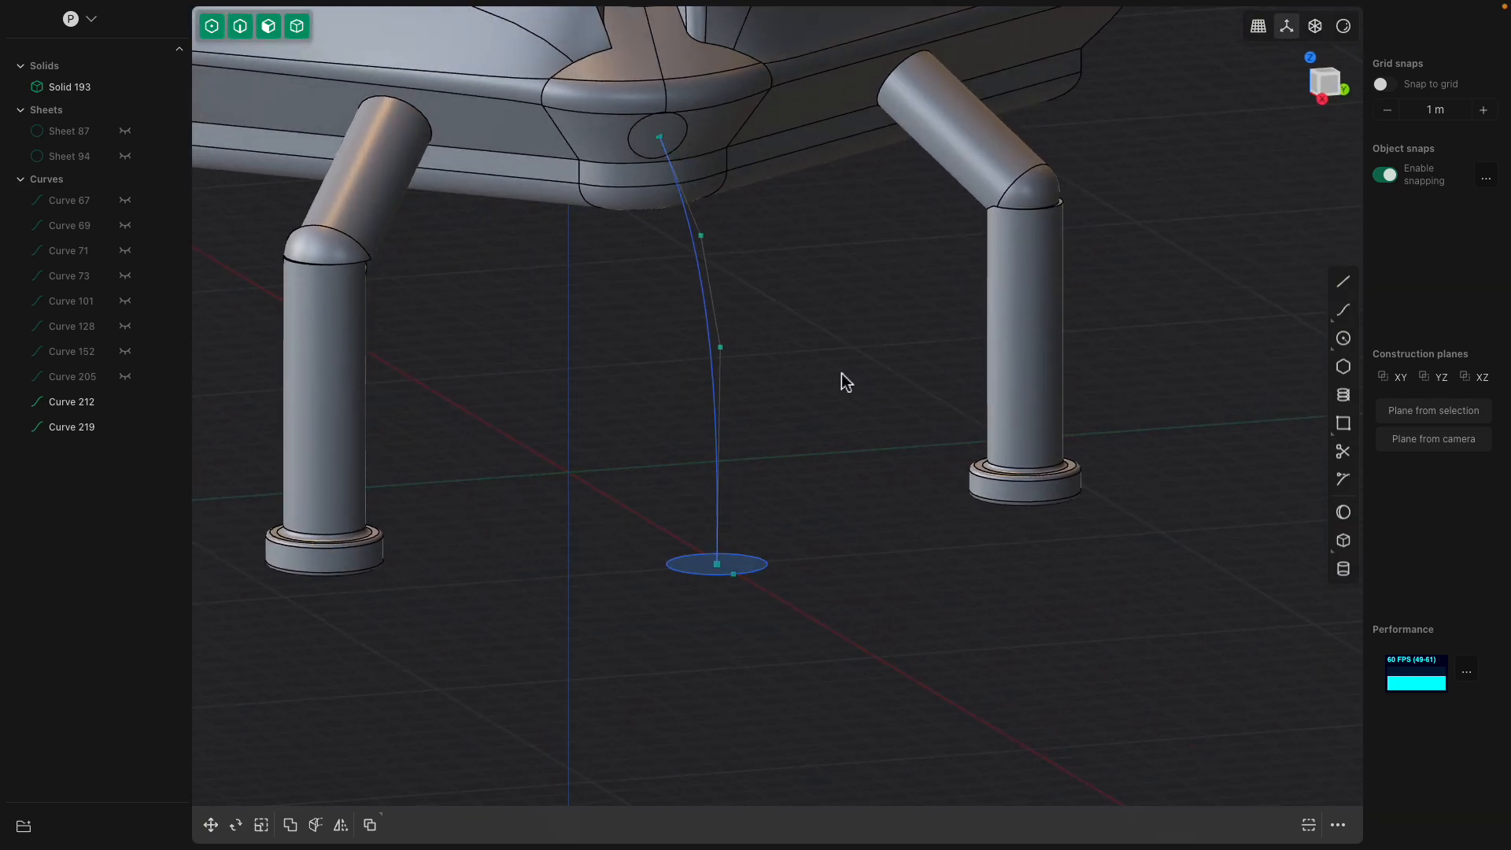
left_click(213, 29)
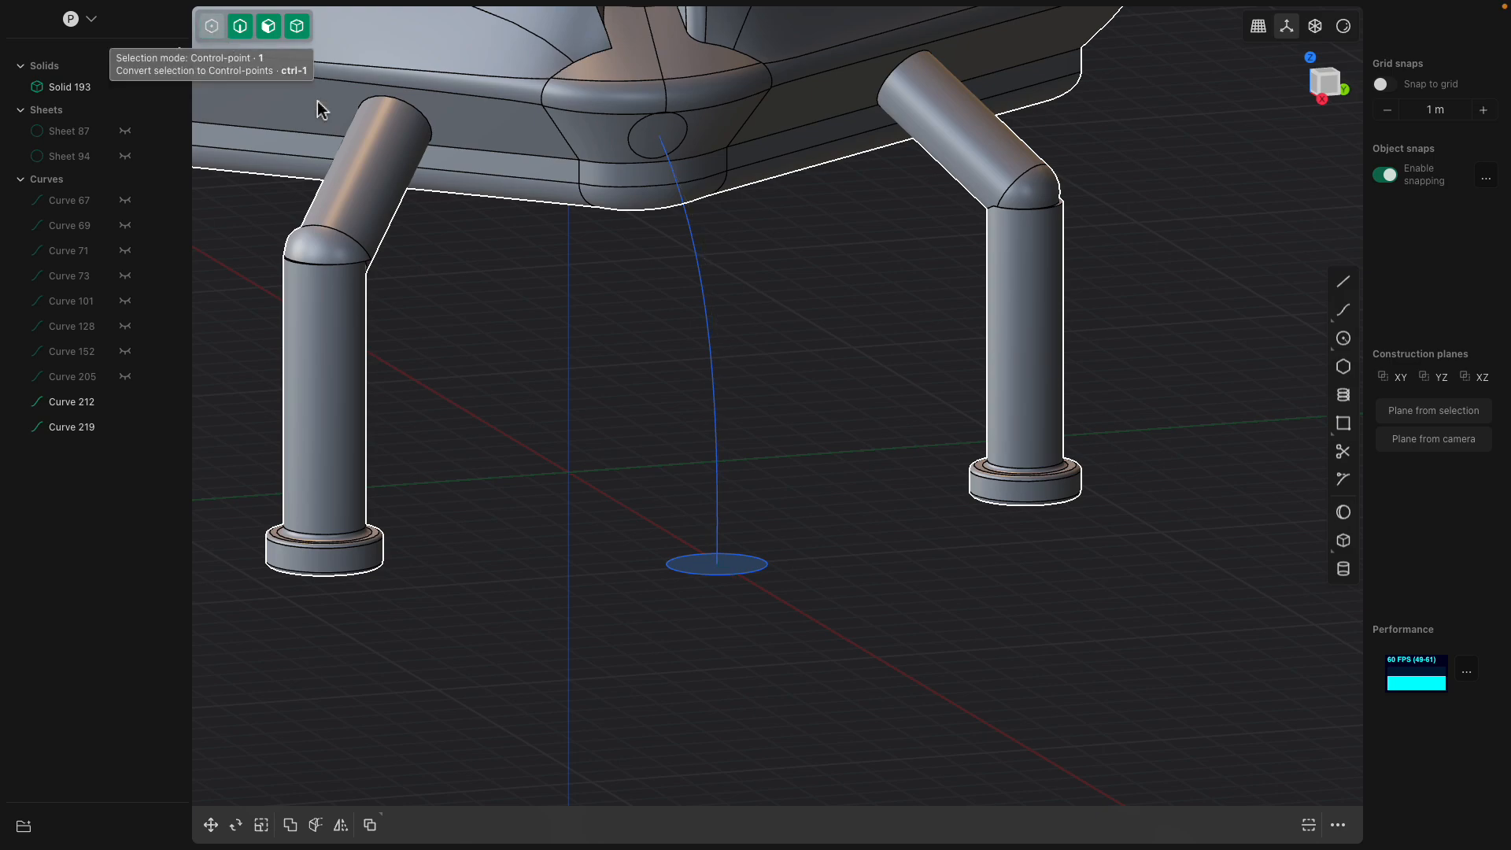
middle_click_drag(602, 335, 616, 345)
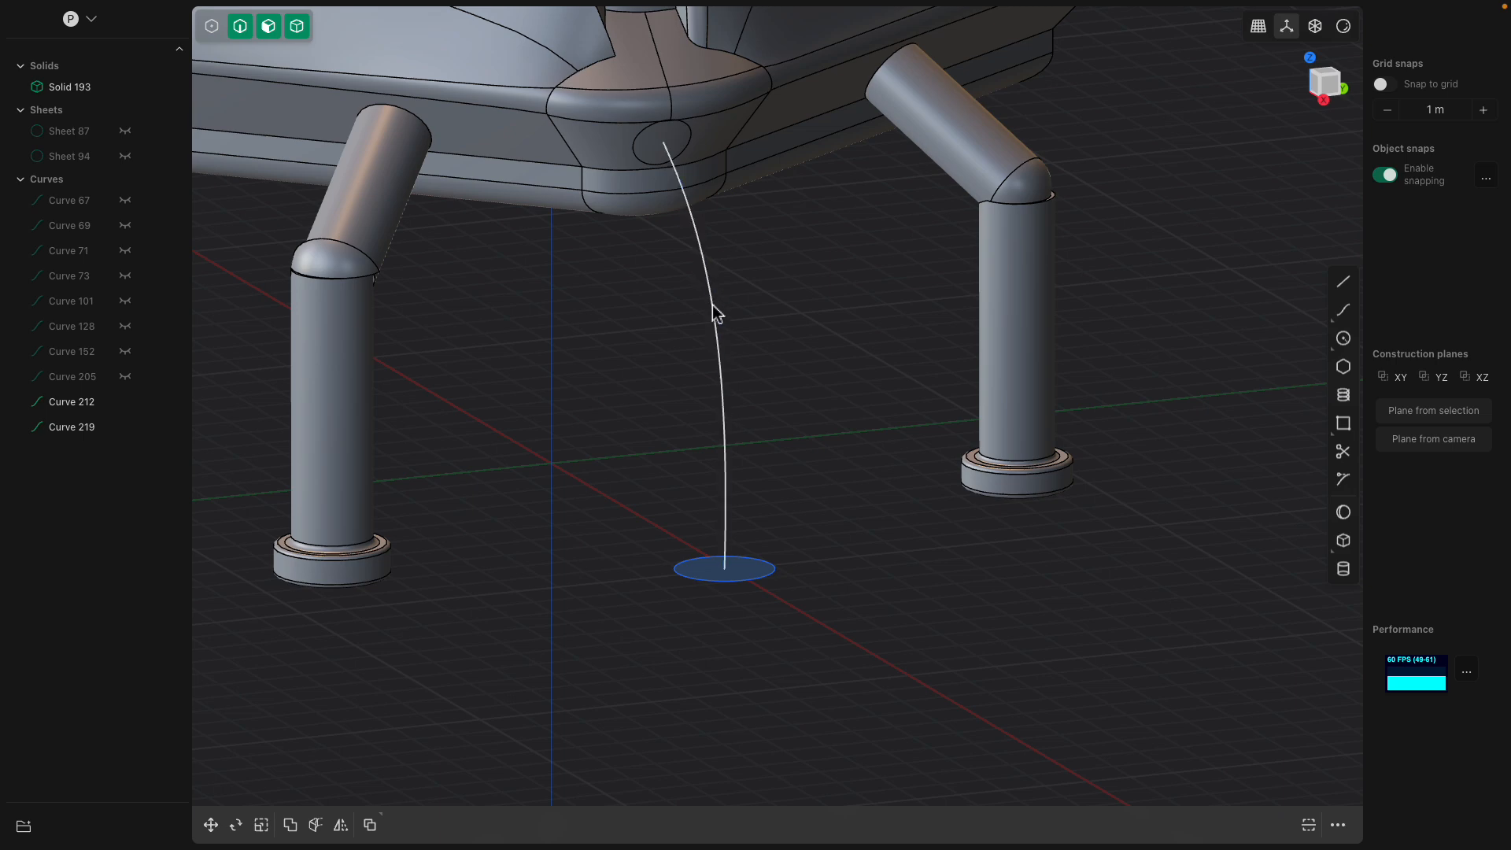
left_click(683, 149)
left_click(685, 148)
key("f")
scroll(687, 155, "up", 3)
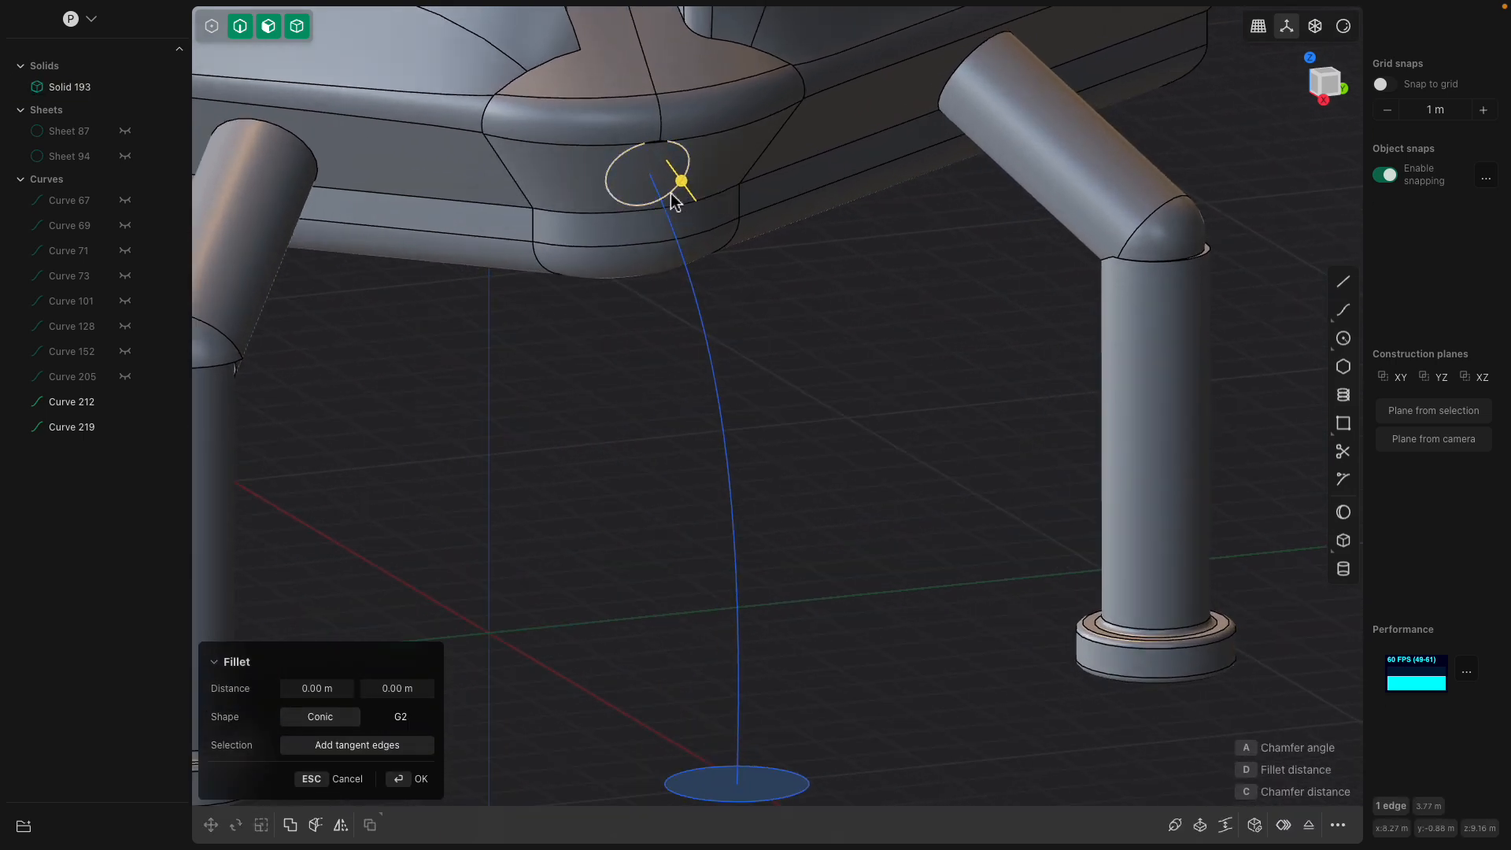
scroll(661, 155, "up", 1)
scroll(650, 166, "up", 5)
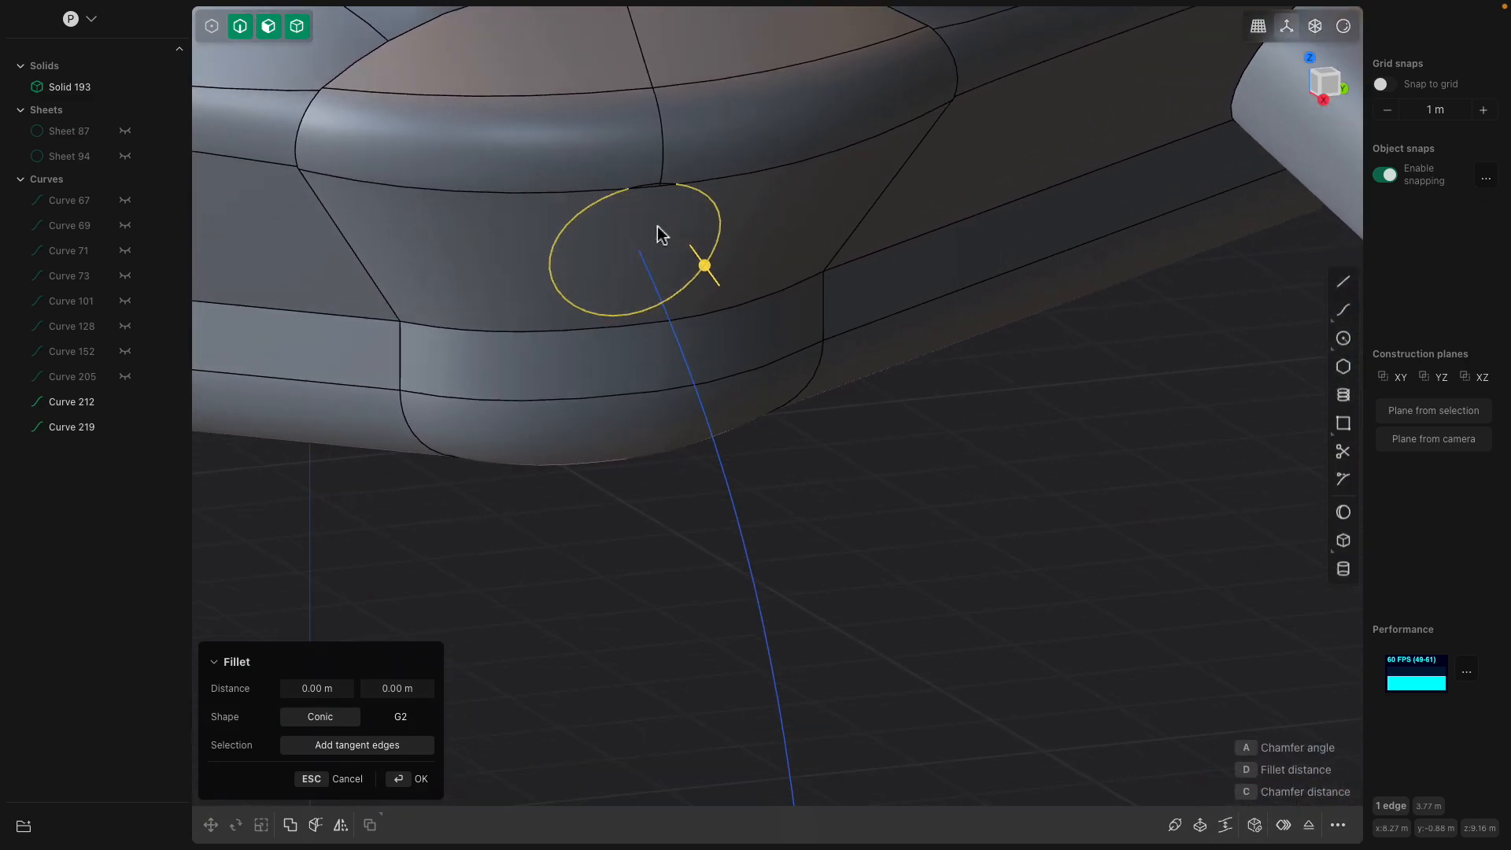
scroll(682, 179, "up", 2)
left_click(649, 167)
key("Escape")
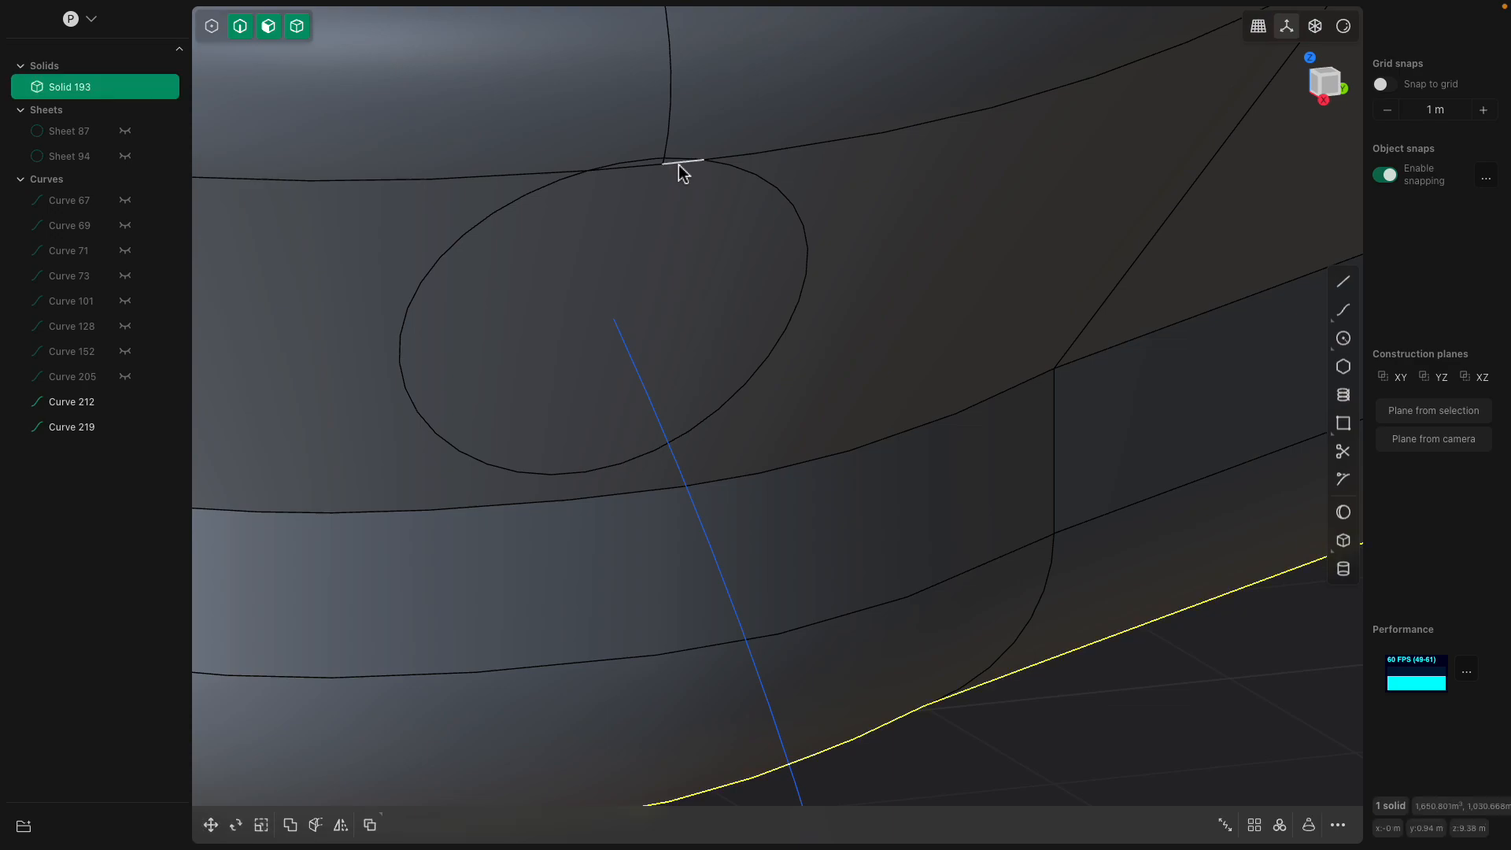
- Select all three edge segments that form the round outline on the nose
left_click(654, 165)
key("f")
left_click(657, 163)
left_click(671, 156)
middle_click_drag(658, 334, 813, 398)
scroll(816, 495, "down", 2)
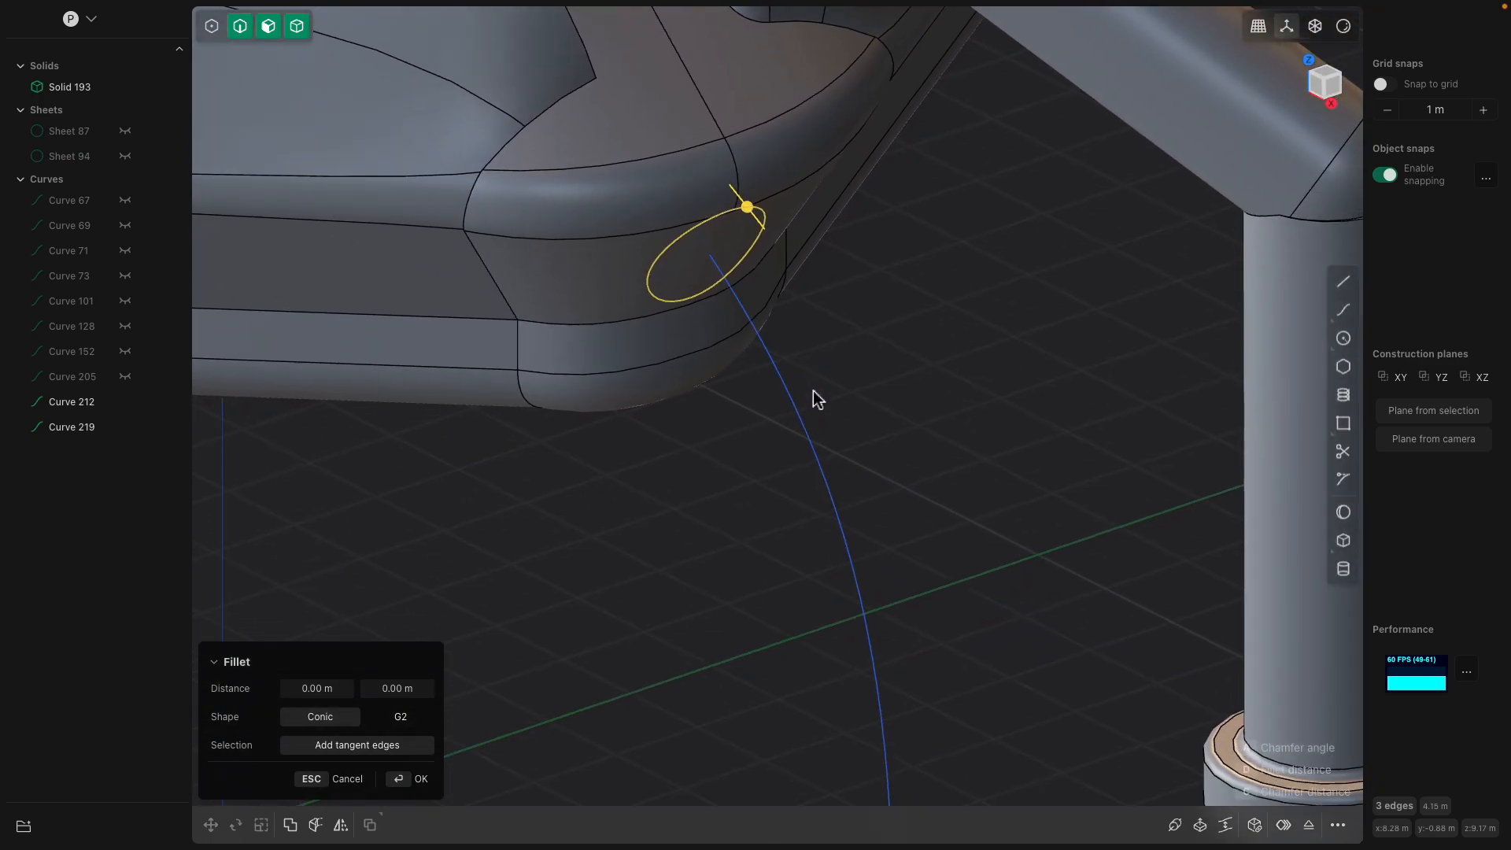
scroll(827, 404, "down", 2)
type("fsw")
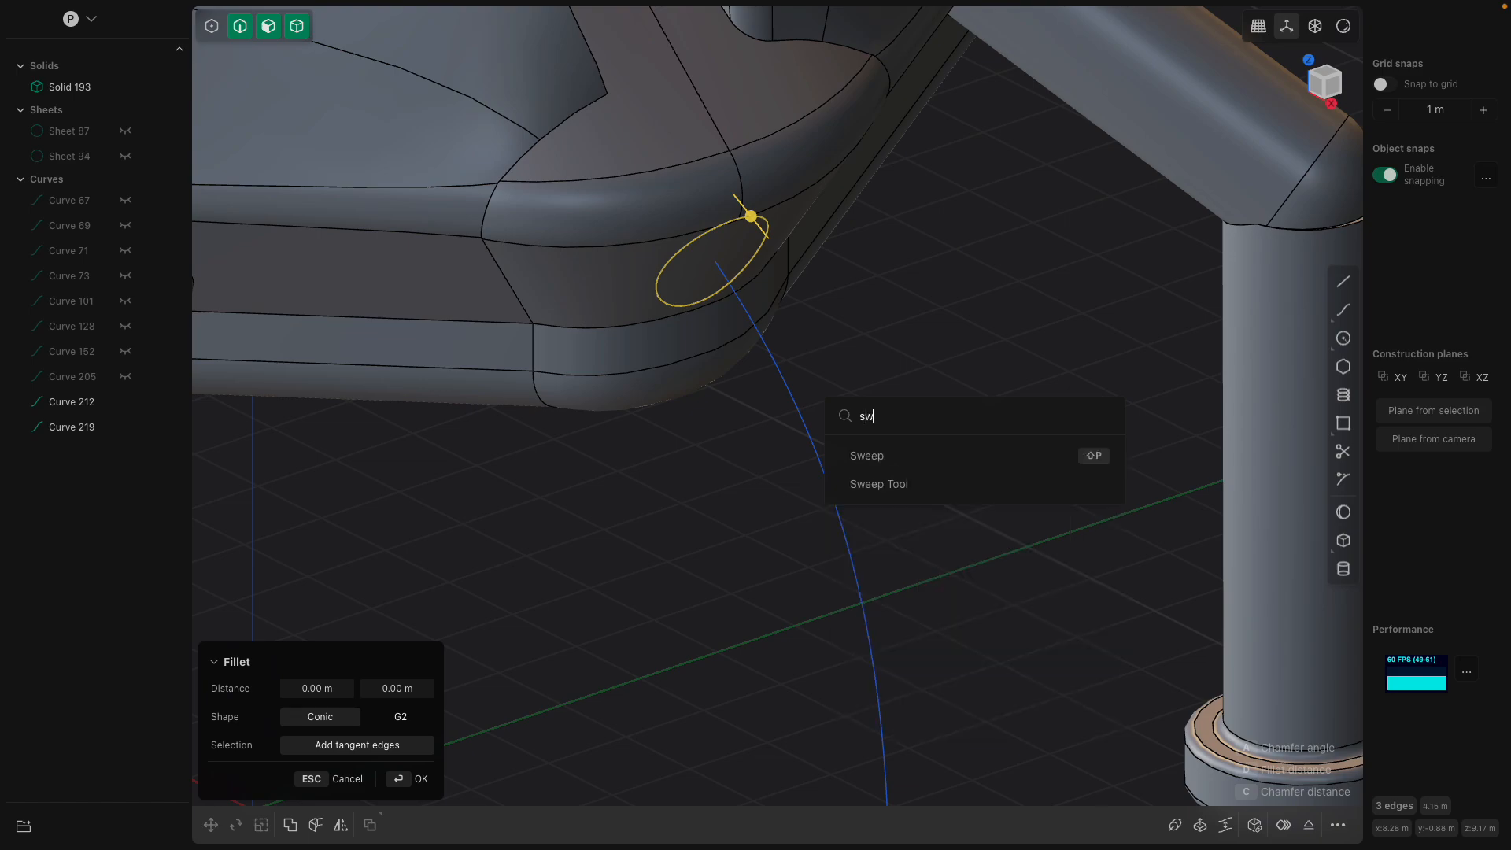
left_click(872, 466)
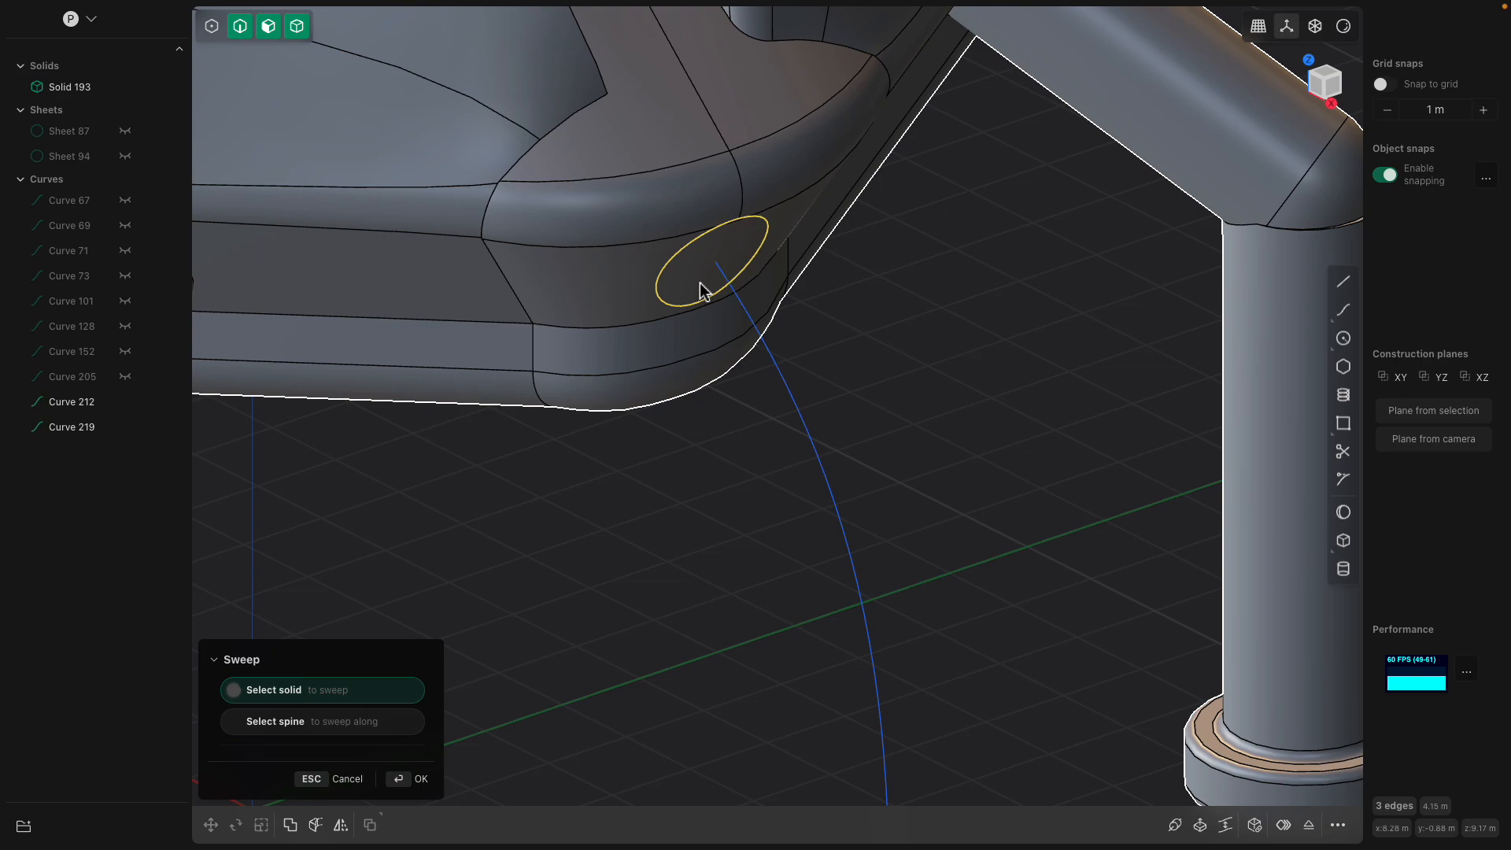
key("Escape")
middle_click_drag(876, 341, 832, 334)
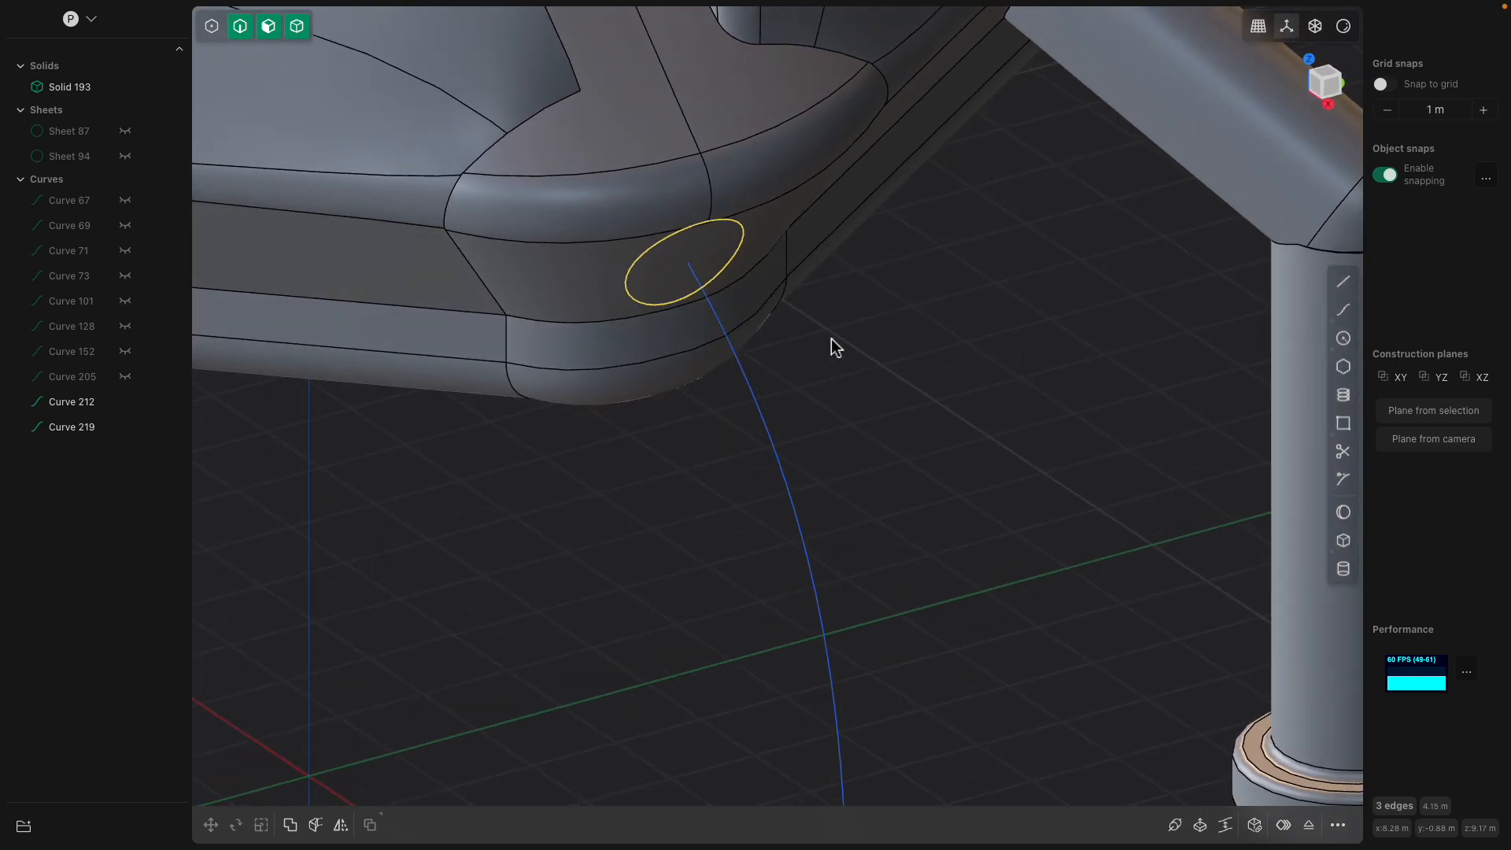
key("l")
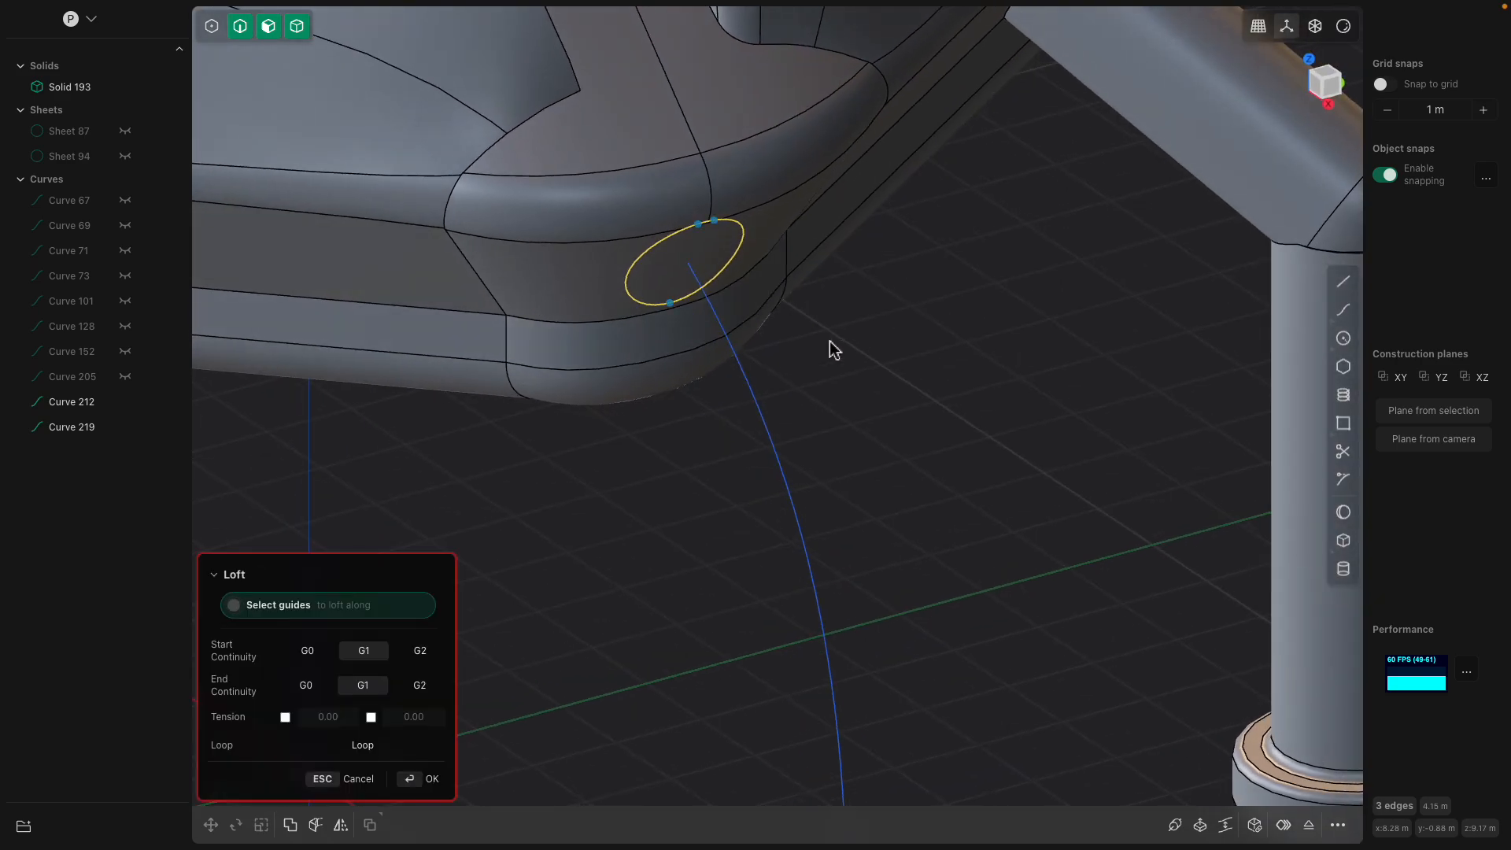
key("Escape")
- Try to sweep the nose's round edge outline along the curve running down to the ground circle
type("fswe")
left_click(866, 403)
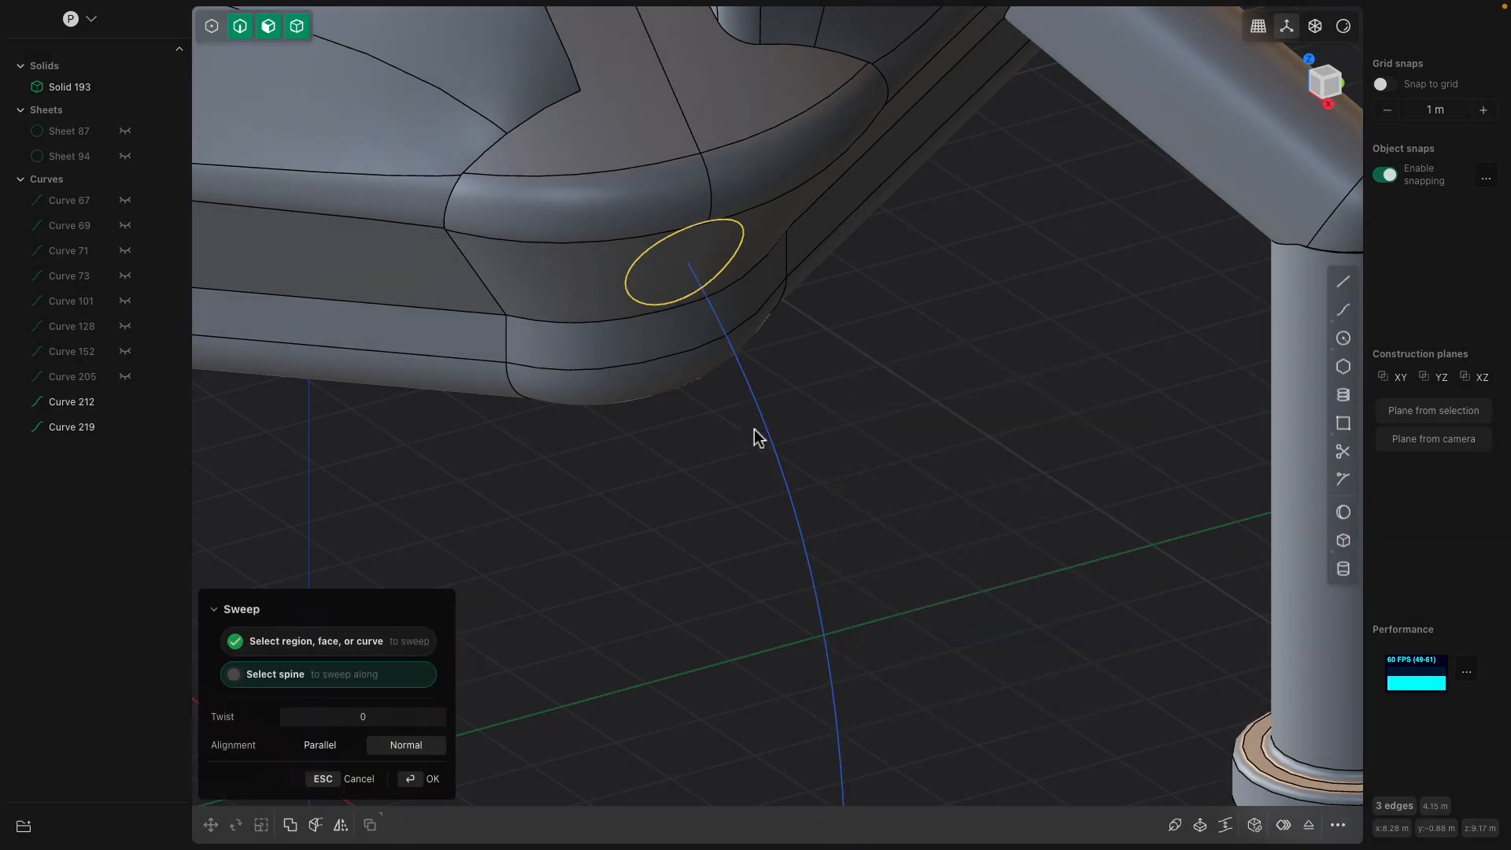
middle_click_drag(869, 568, 836, 432)
scroll(835, 433, "down", 3)
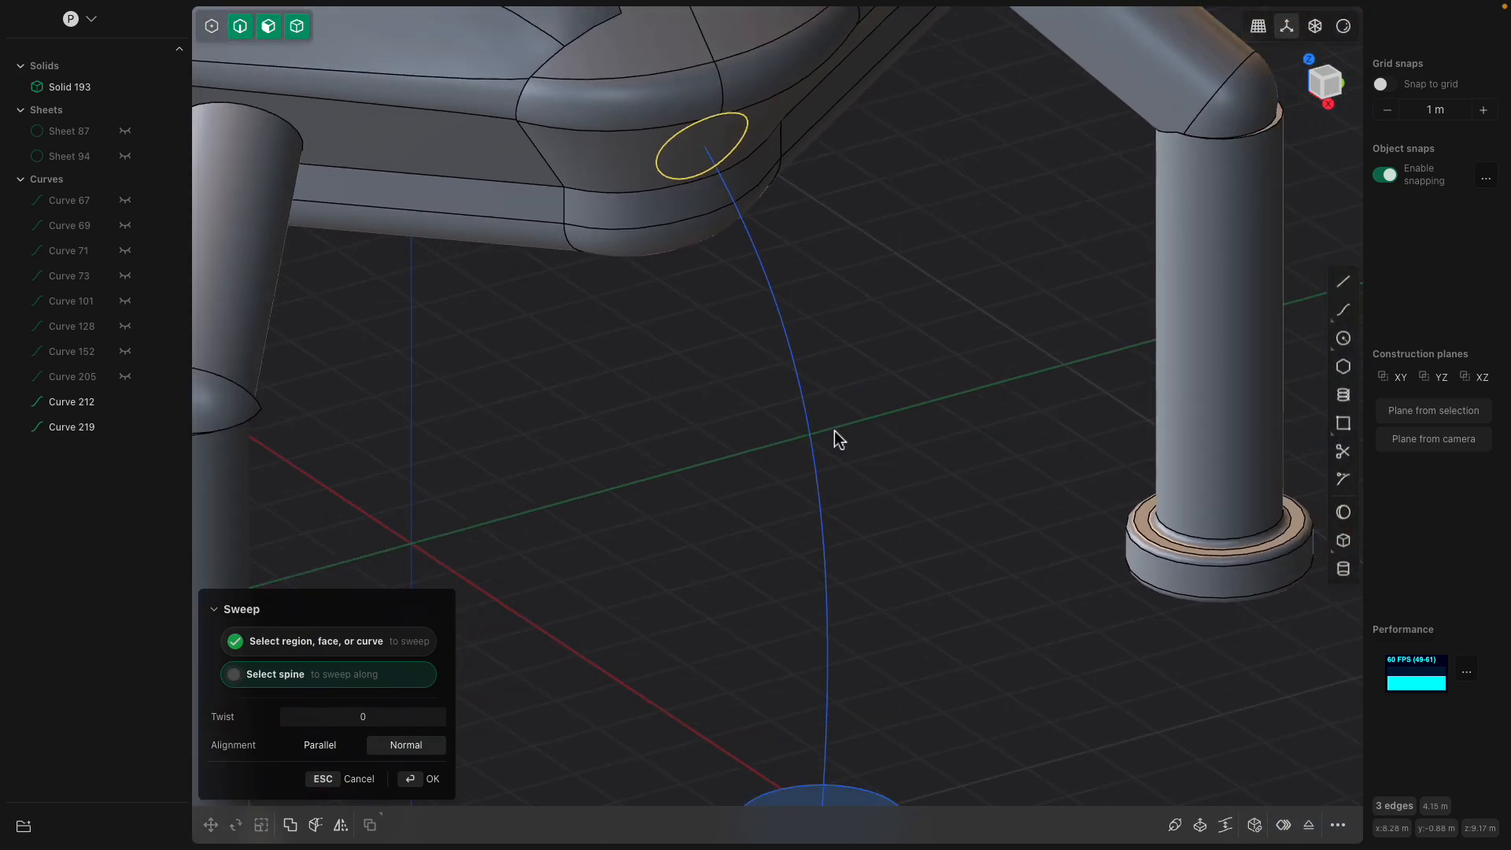
scroll(836, 438, "down", 2)
left_click(826, 683)
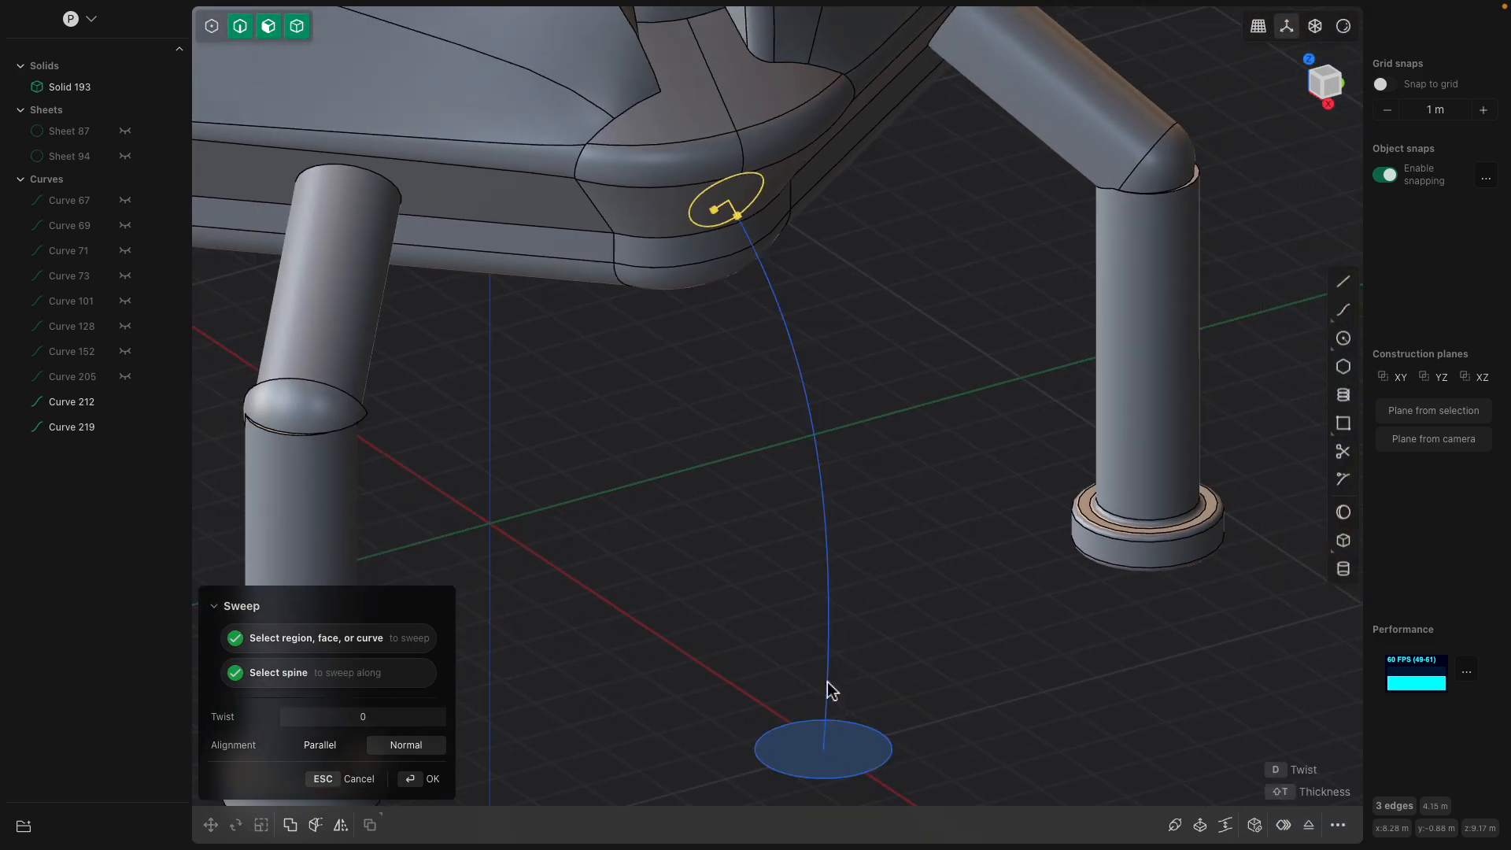
key("Escape")
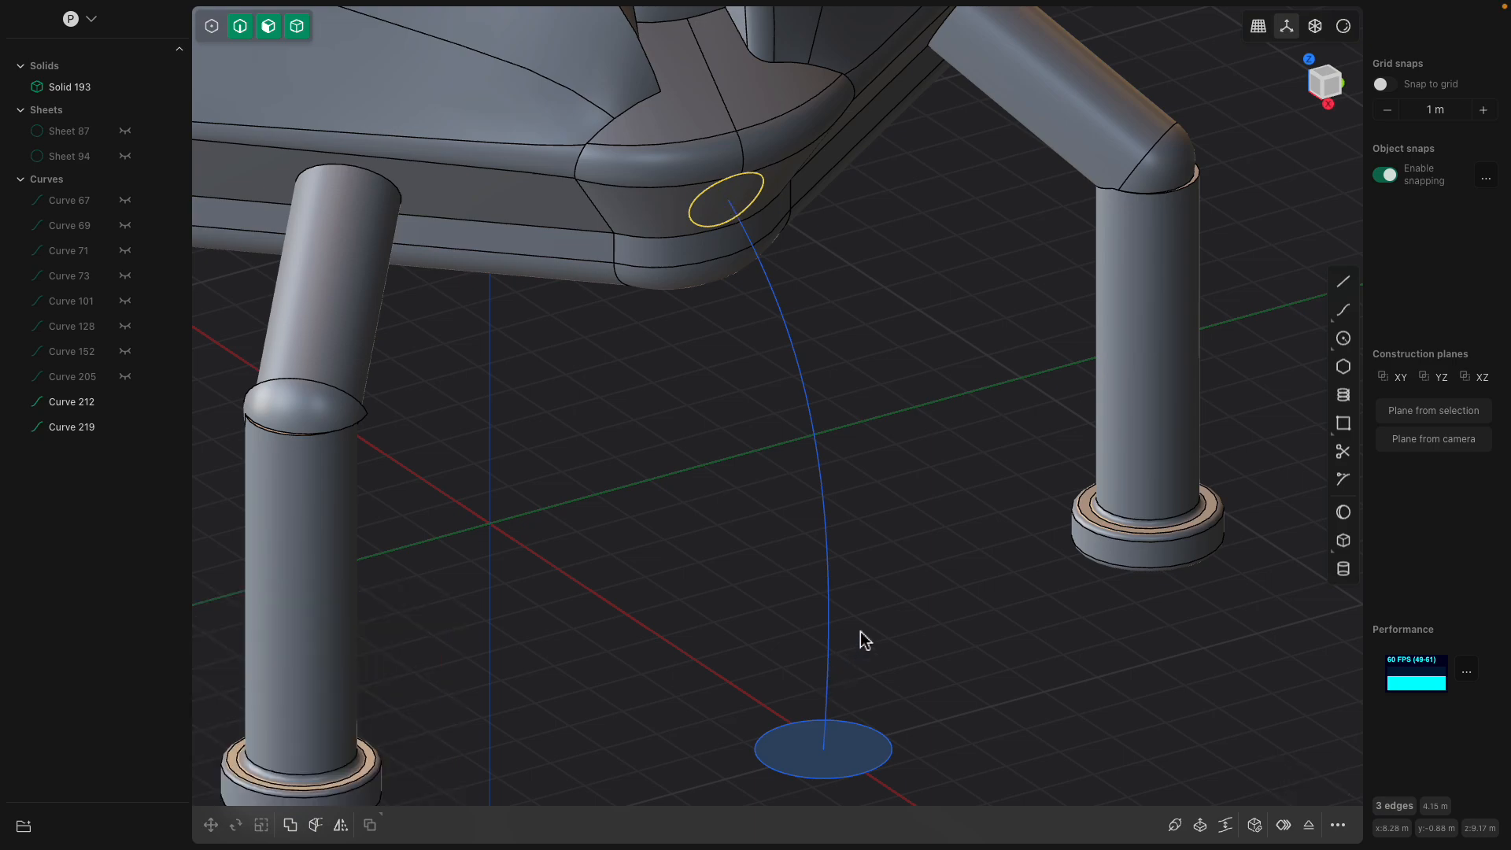
- Sweep the ground circle along the bowed curve up to the nose with Normal alignment
left_click(842, 727)
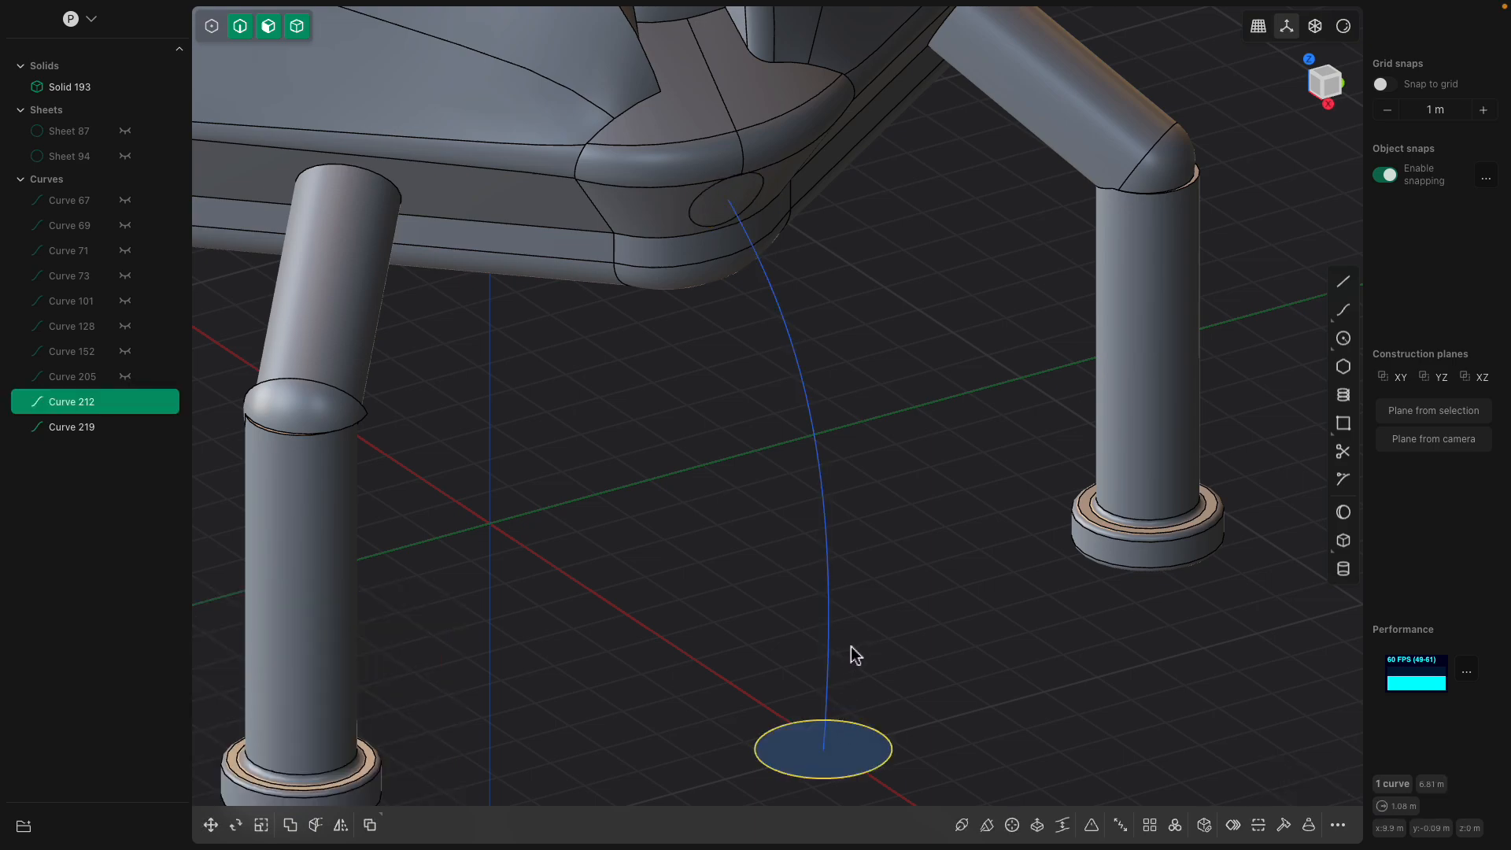
type("fw")
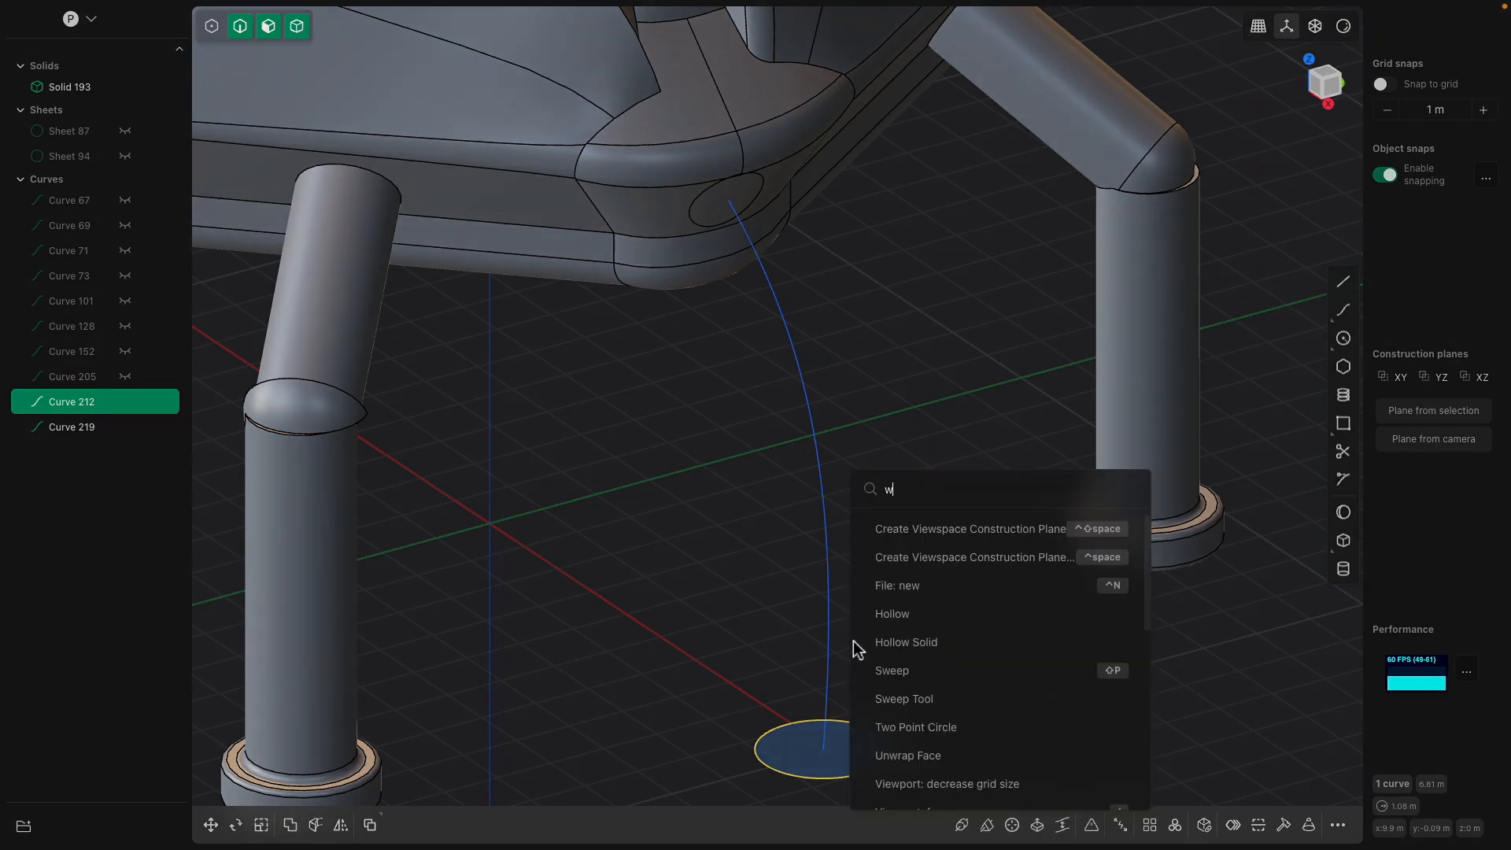
key("BackSpace")
type("se")
key("BackSpace")
type("wee")
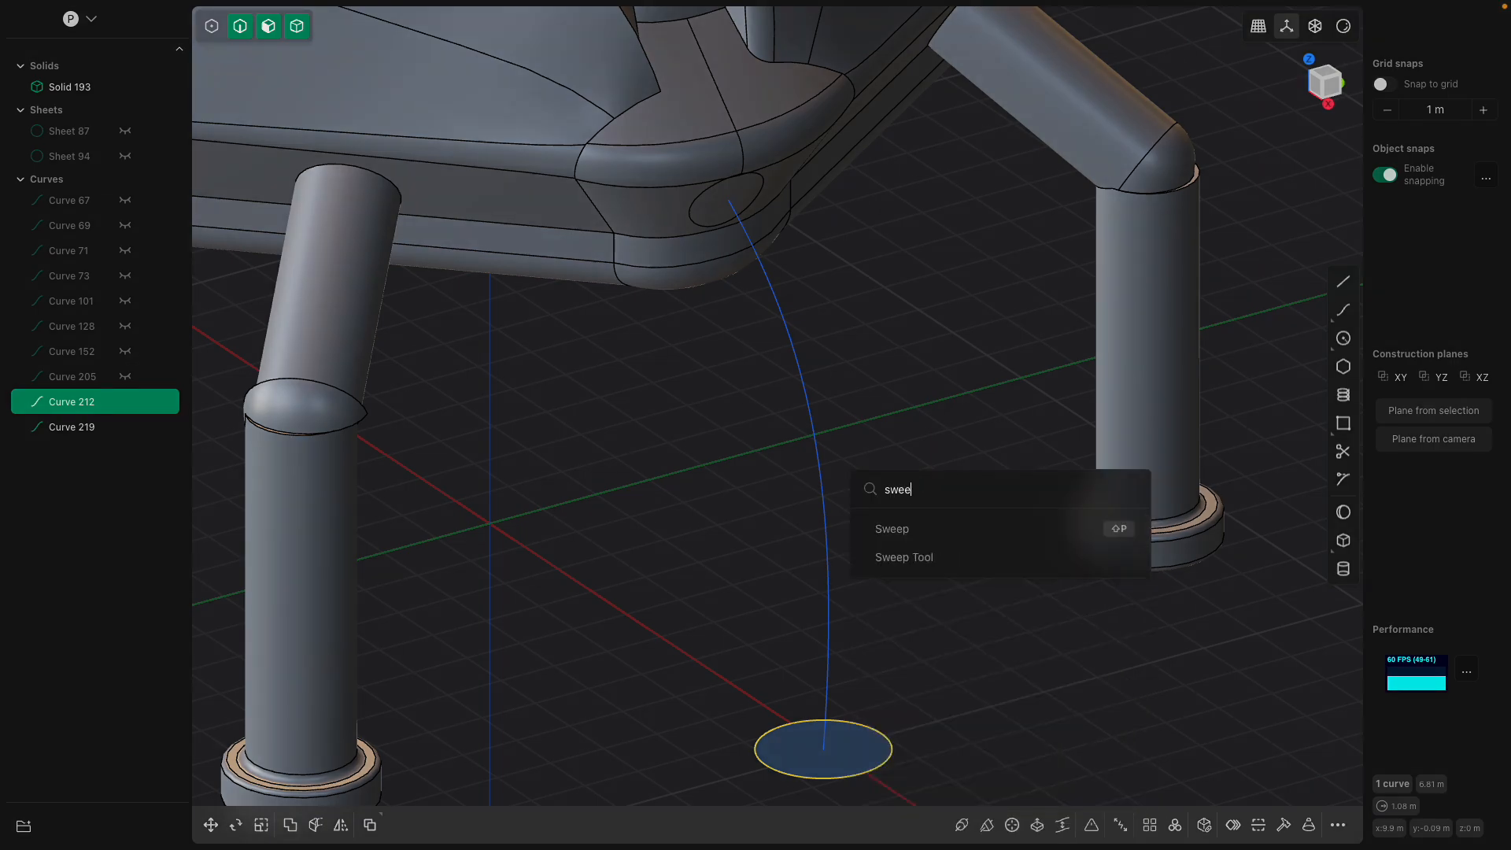
left_click(912, 535)
left_click(825, 520)
scroll(842, 525, "down", 2)
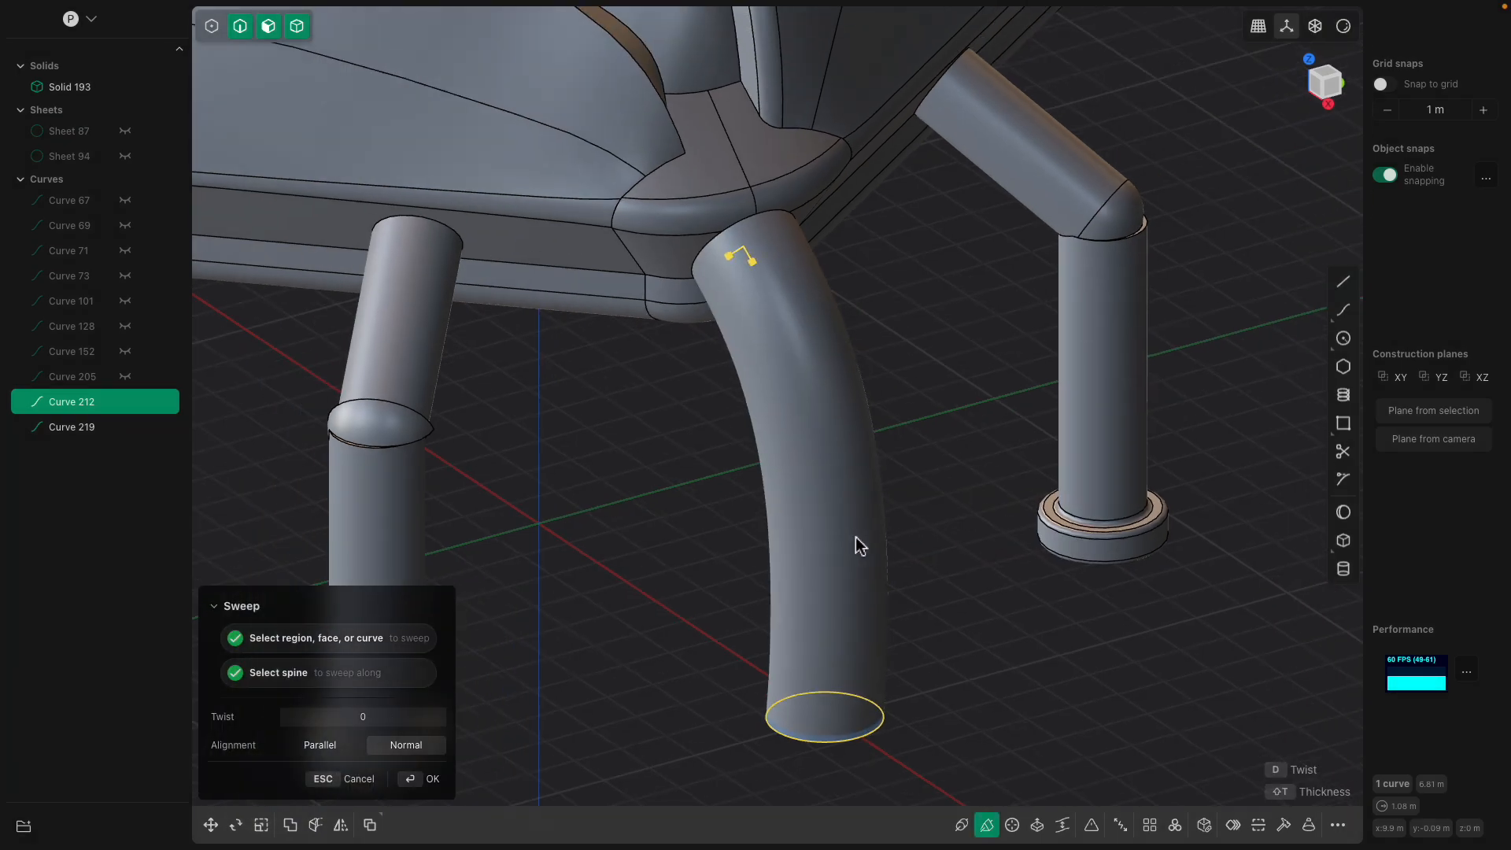
key("Return")
- Try to run a Boolean on the legged solid and the swept tube
middle_click_drag(914, 390, 1058, 365)
left_click(1327, 84)
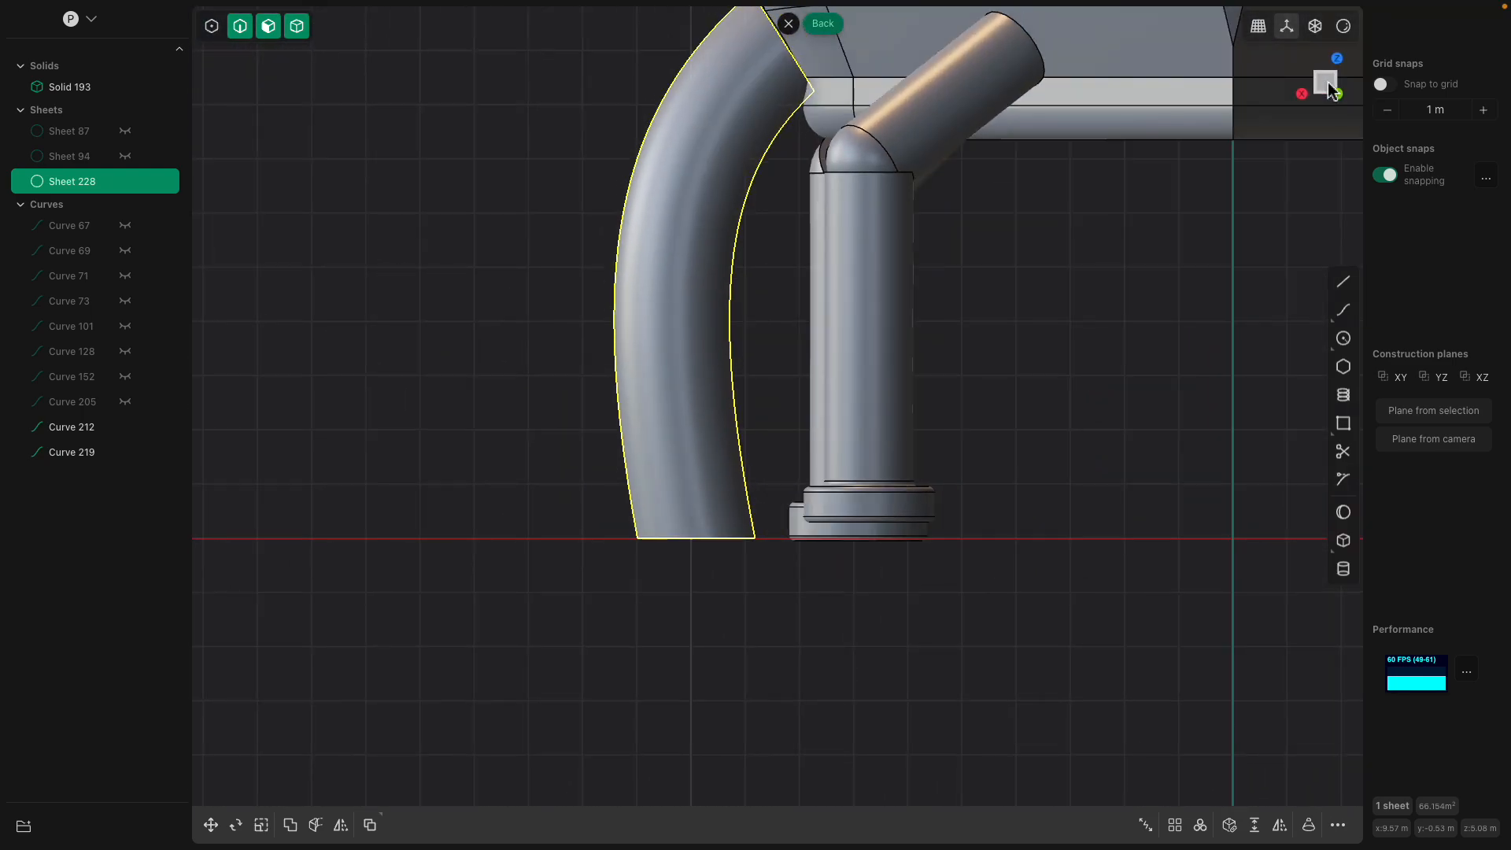
middle_click_drag(777, 431, 783, 539)
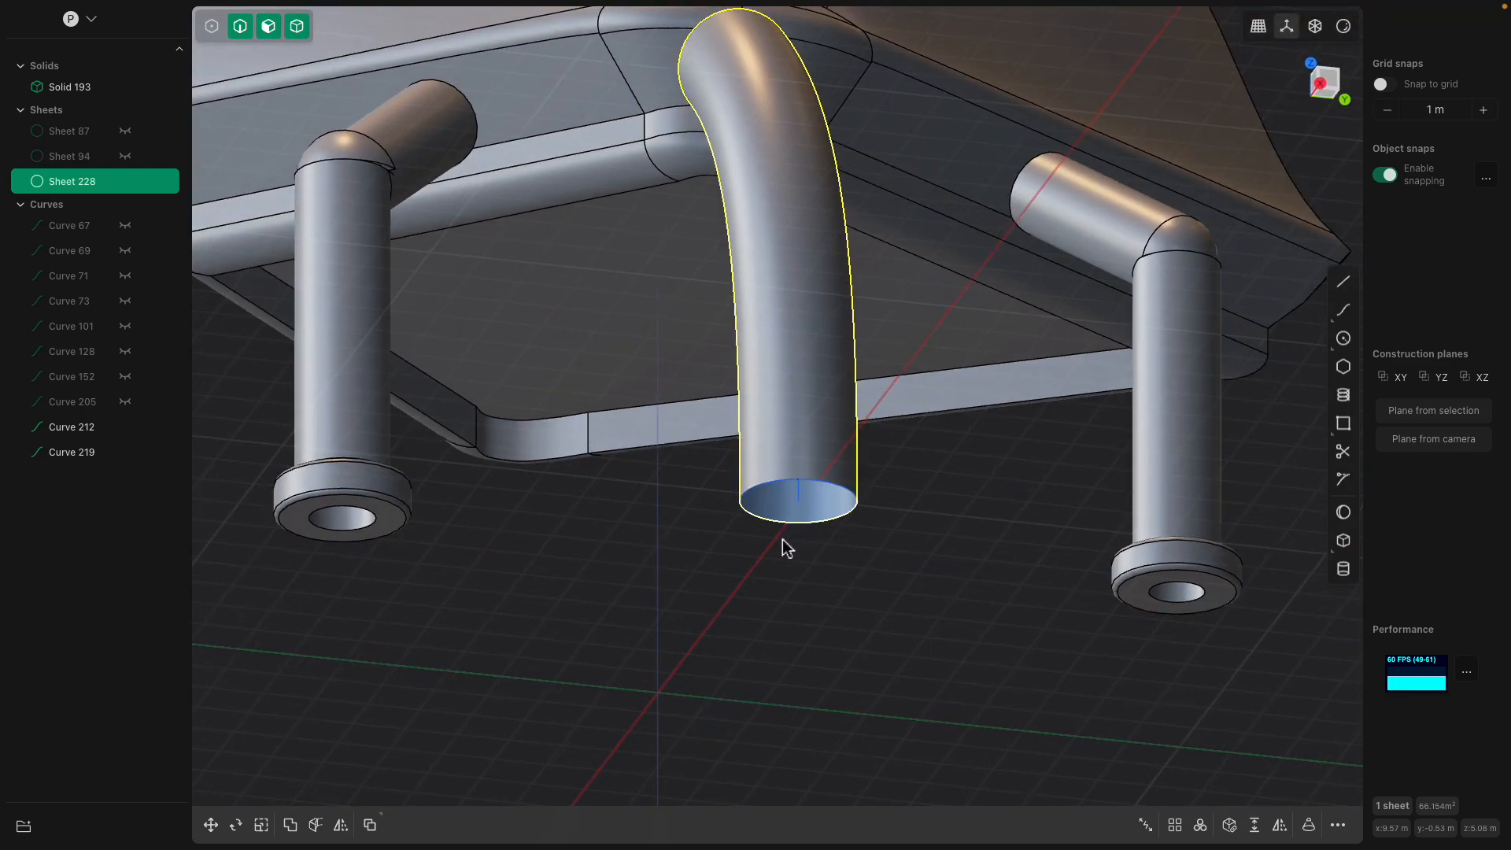
left_click(835, 494)
middle_click_drag(839, 495, 739, 170)
left_click(739, 170)
middle_click_drag(673, 84, 651, 129)
left_click(652, 129)
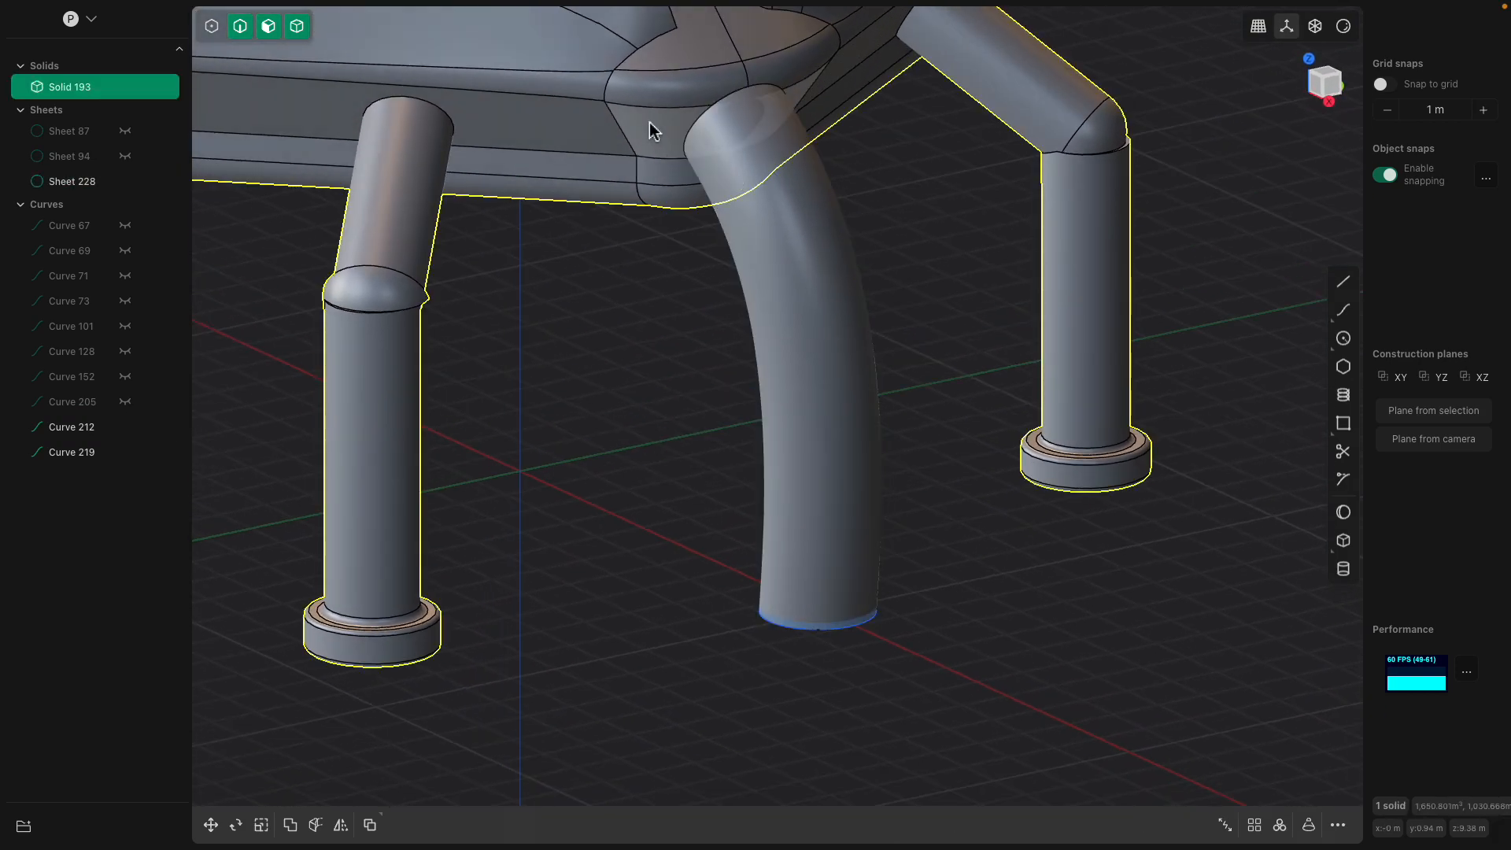
left_click(767, 203, "shift")
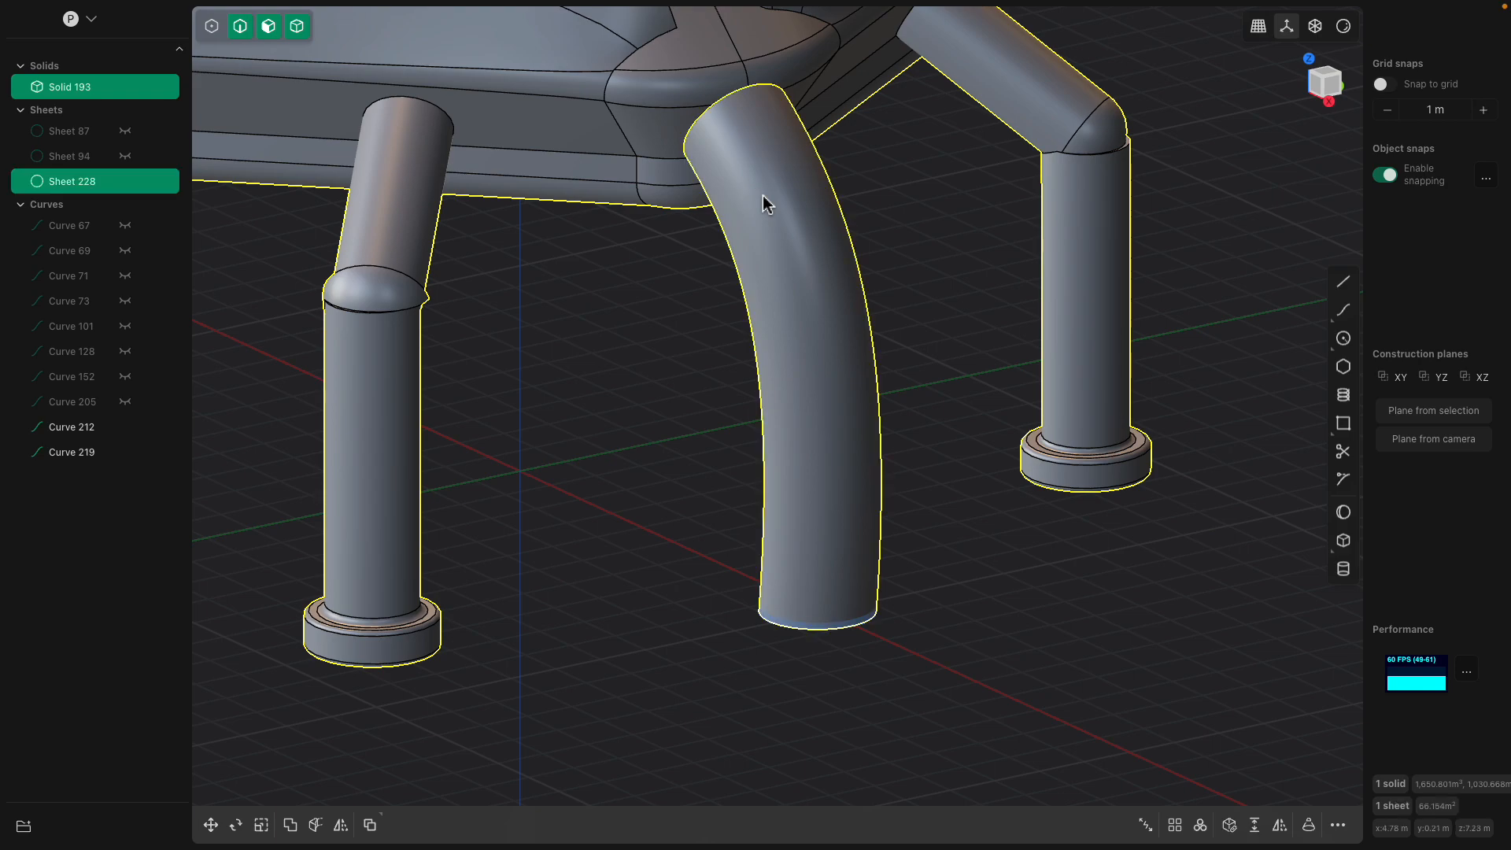
key("q")
key("Escape")
- Patch the ground circle at the tube's lower end with a Smooth fill
left_click(887, 253)
left_click(829, 237)
middle_click_drag(824, 387, 856, 509)
left_click(857, 509)
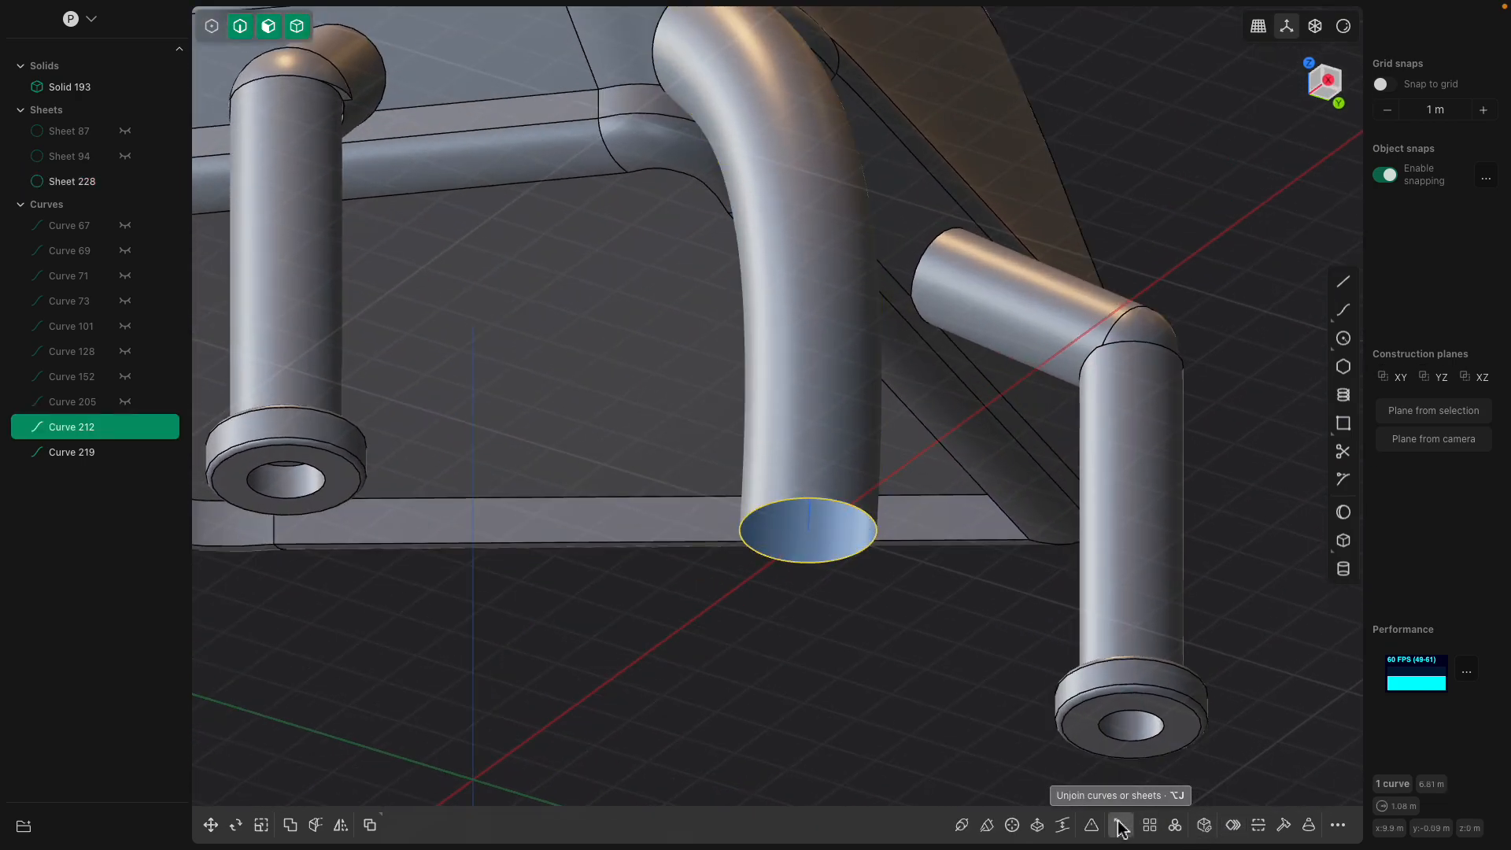
left_click(1196, 822)
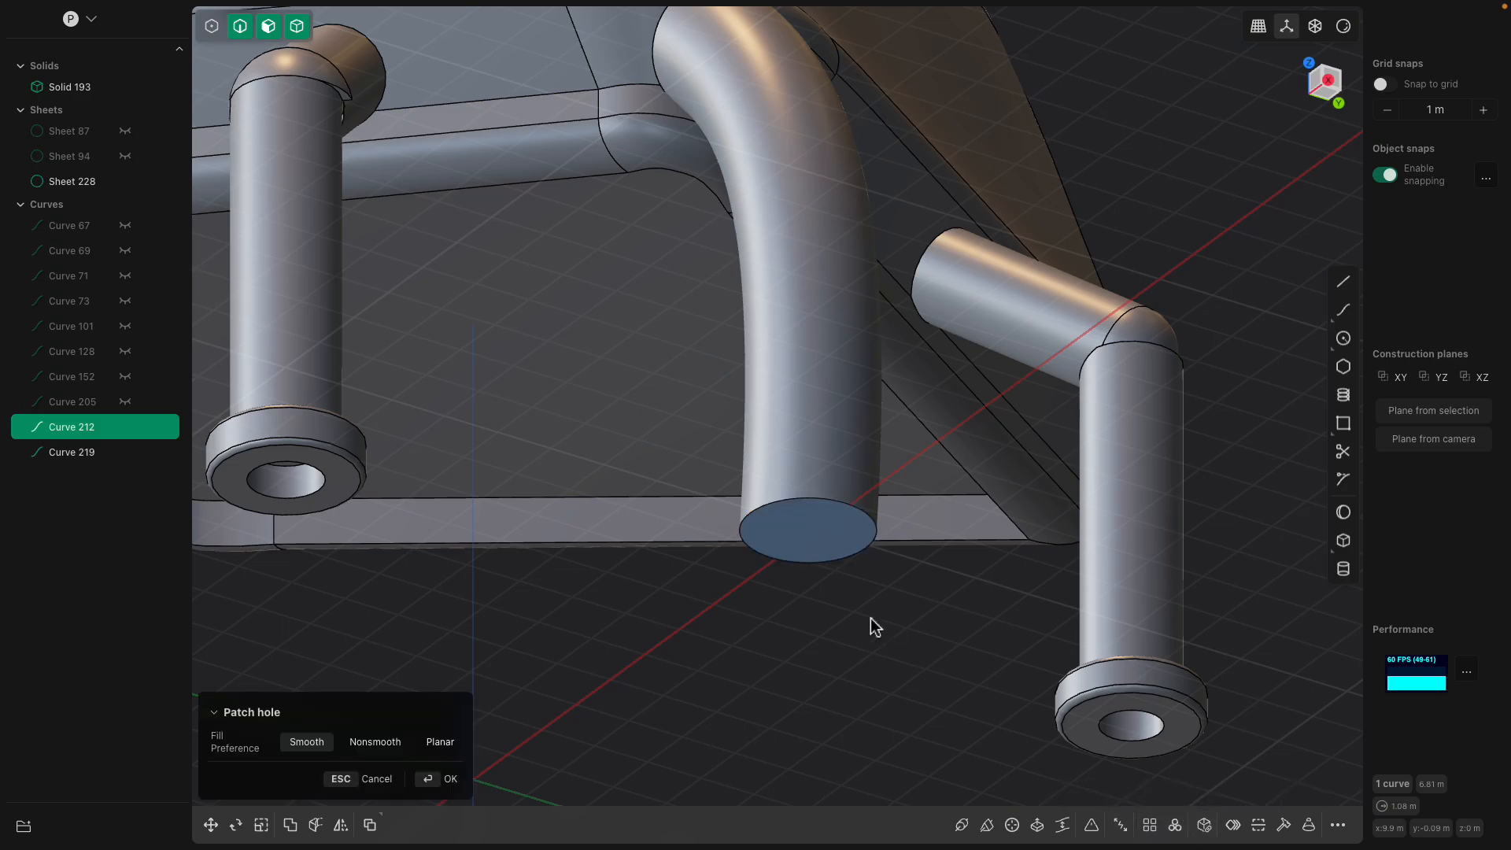
middle_click_drag(870, 617, 896, 684)
right_click(895, 677)
left_click(864, 602)
middle_click_drag(864, 605, 849, 571)
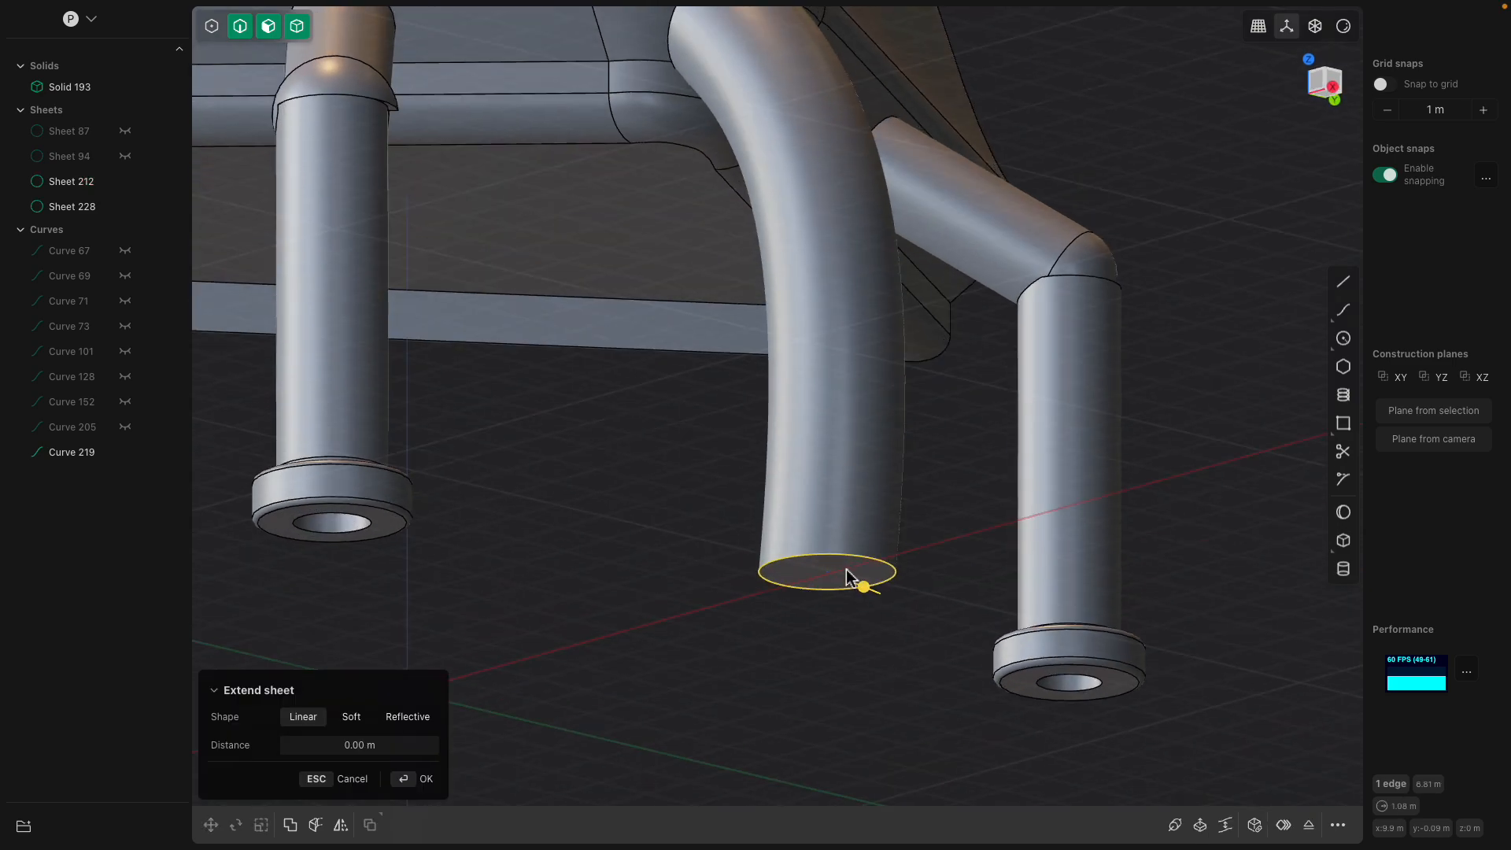
left_click(838, 570)
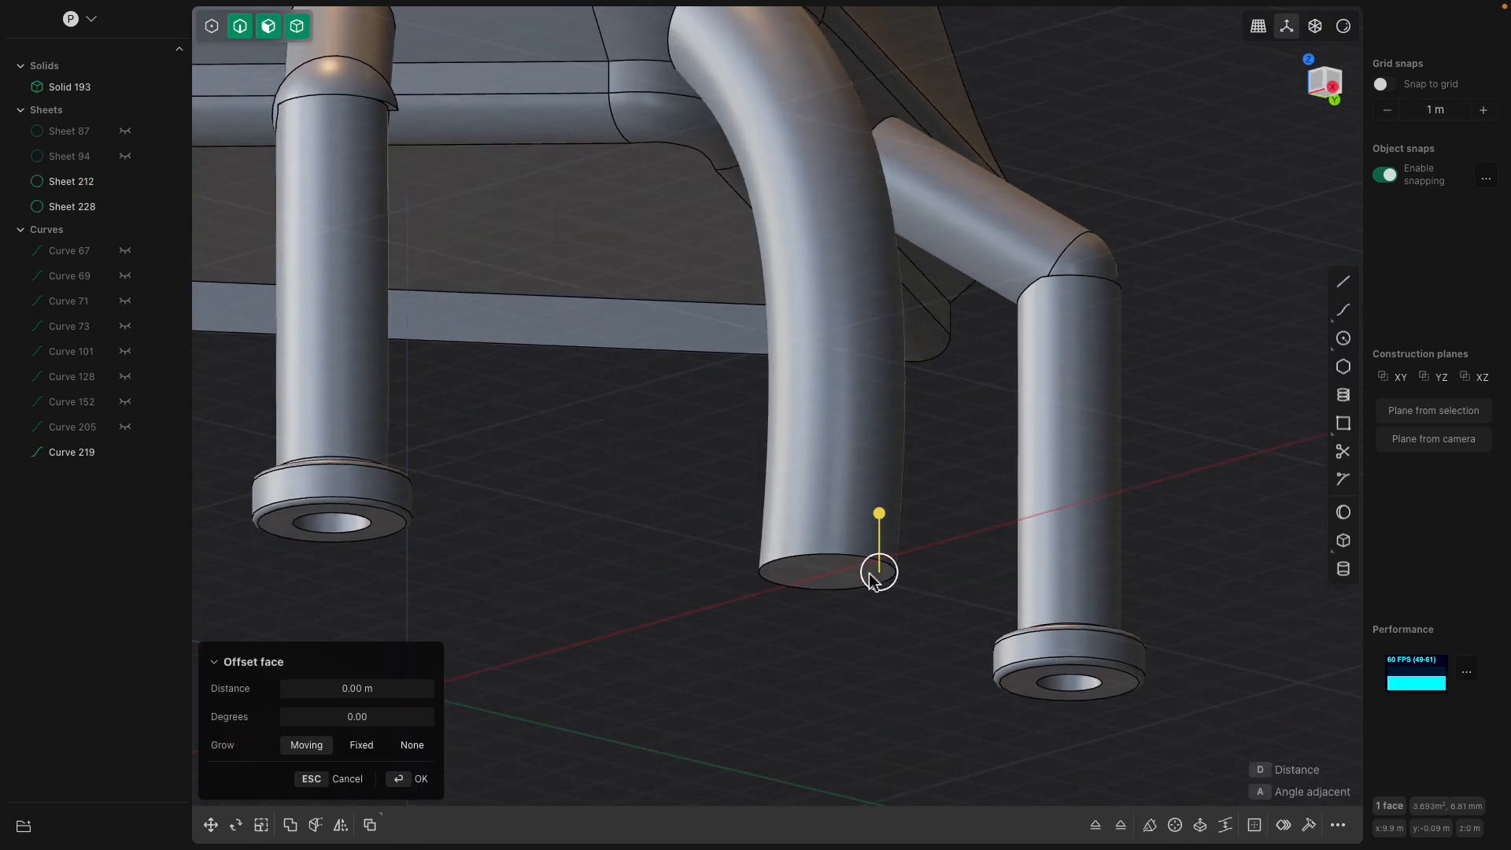
scroll(852, 578, "up", 3)
left_click(838, 558)
left_click_drag(838, 501, 840, 465)
key("Escape")
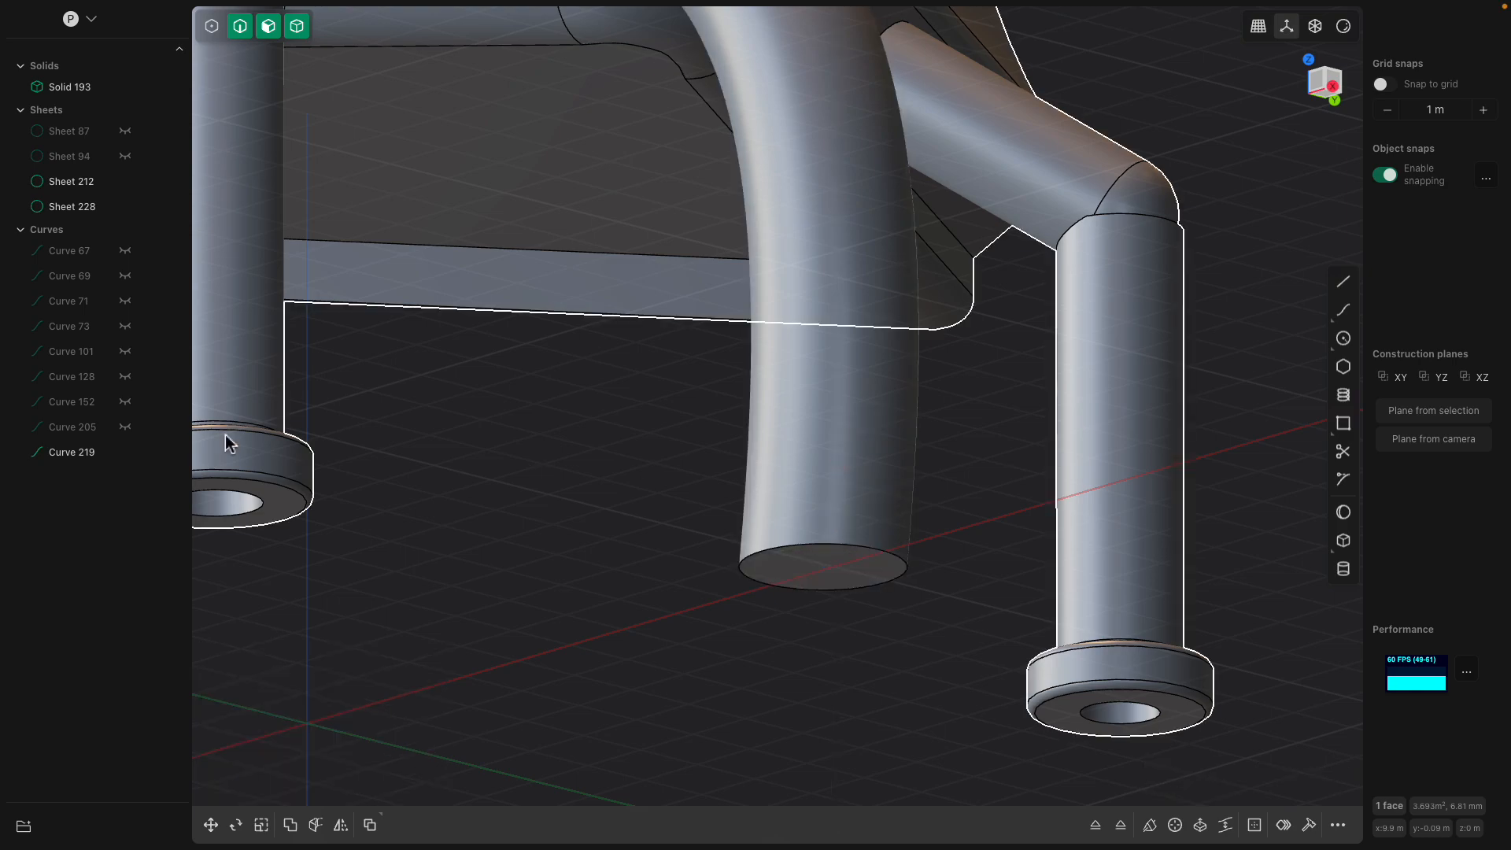
- Hide the bowed path curve and the legged solid so the tube stands alone
left_click(124, 453)
scroll(692, 429, "down", 3)
middle_click_drag(671, 462, 664, 527)
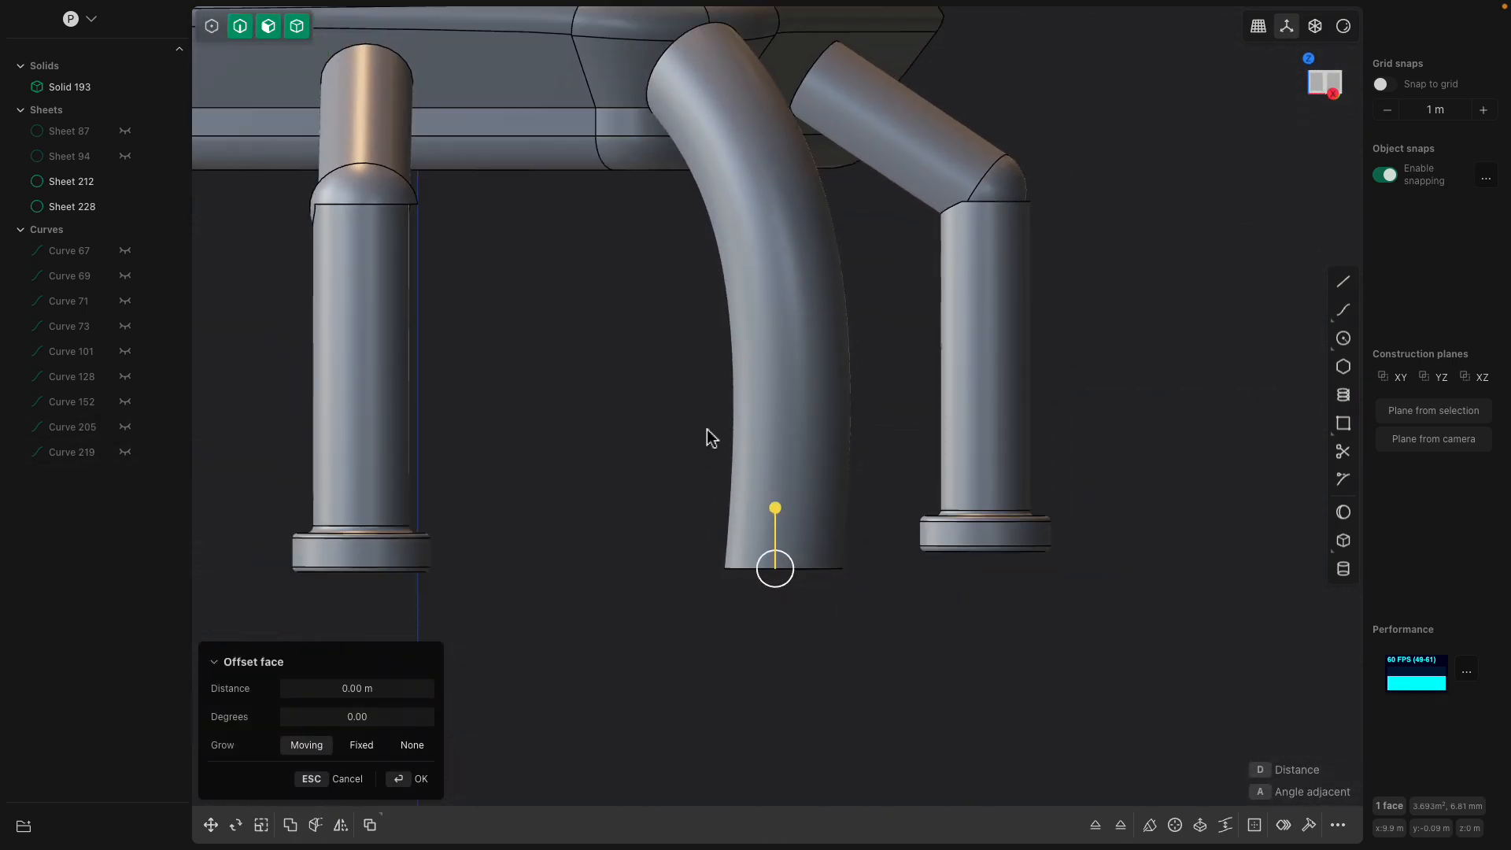
middle_click_drag(702, 439, 703, 527, "shift")
left_click(733, 323)
middle_click_drag(733, 323, 786, 355)
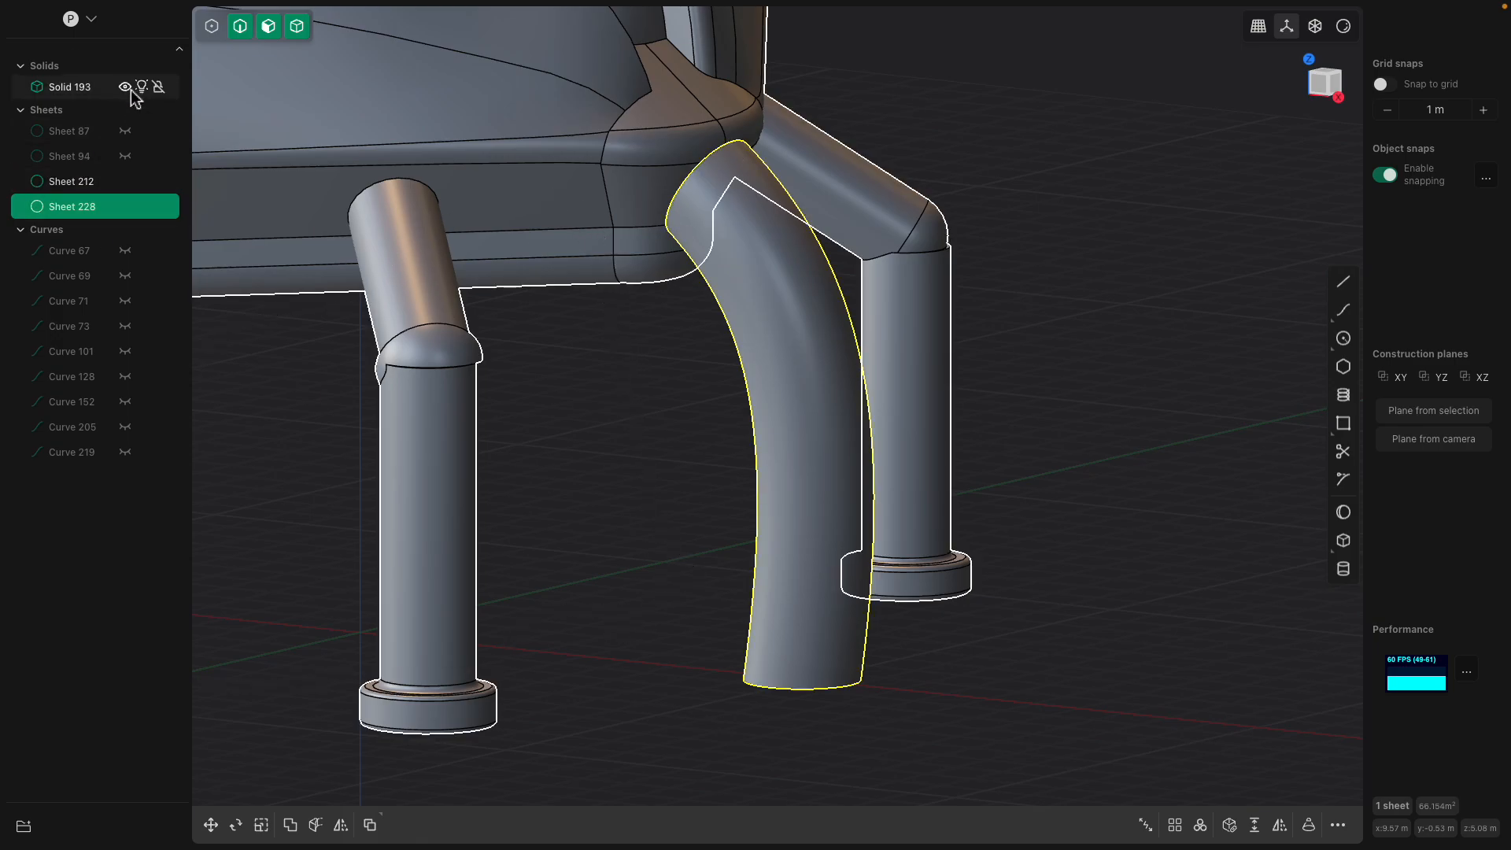
left_click(126, 87)
- Patch the tube's open upper end, and show the legged solid again
middle_click_drag(684, 295, 716, 305)
left_click(764, 275)
left_click(782, 254)
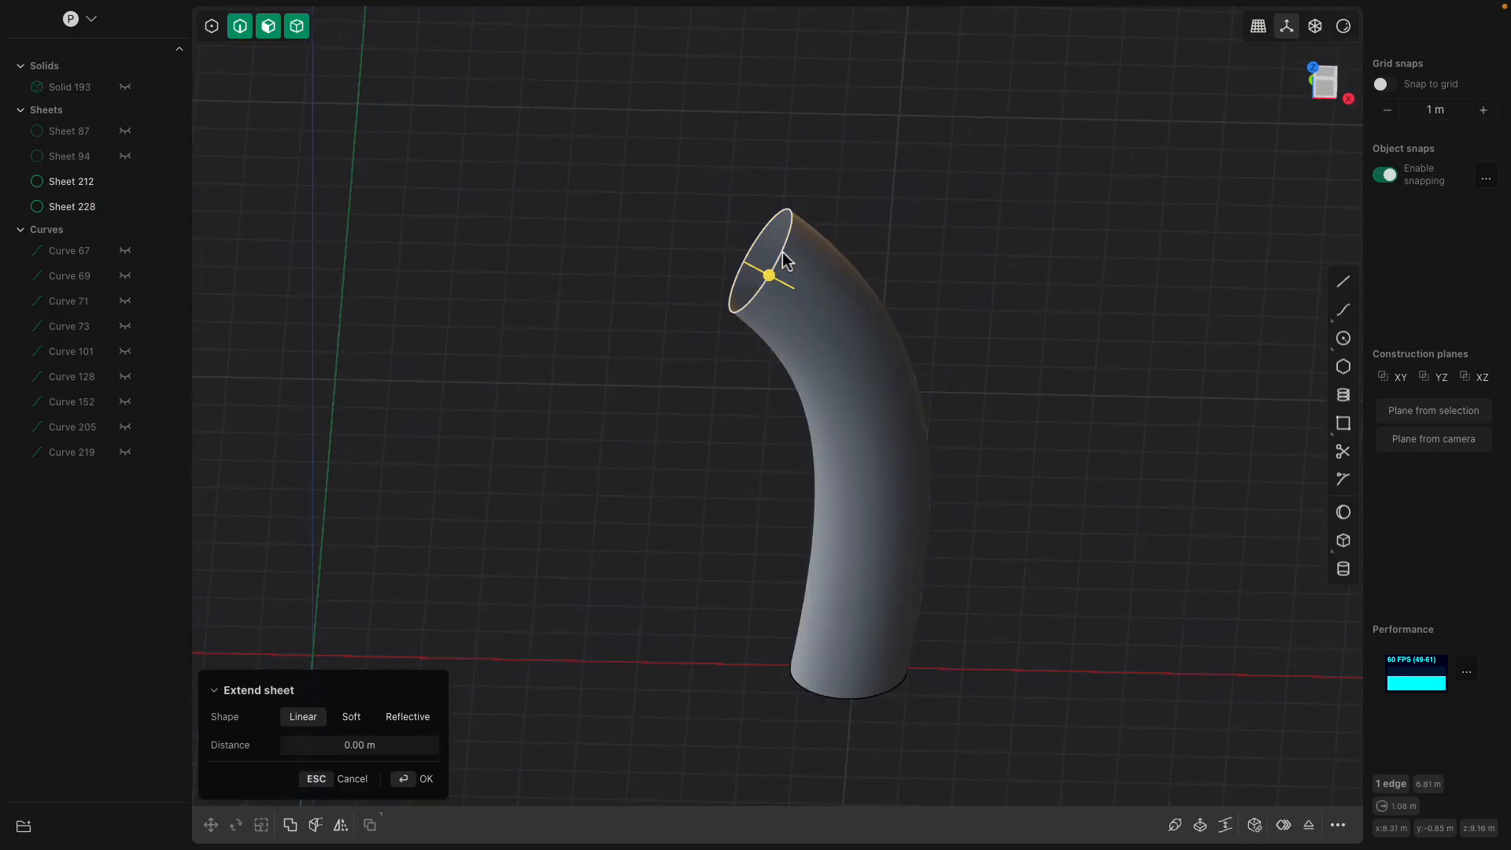
left_click(1264, 823)
key("Return")
middle_click_drag(1043, 555, 969, 488)
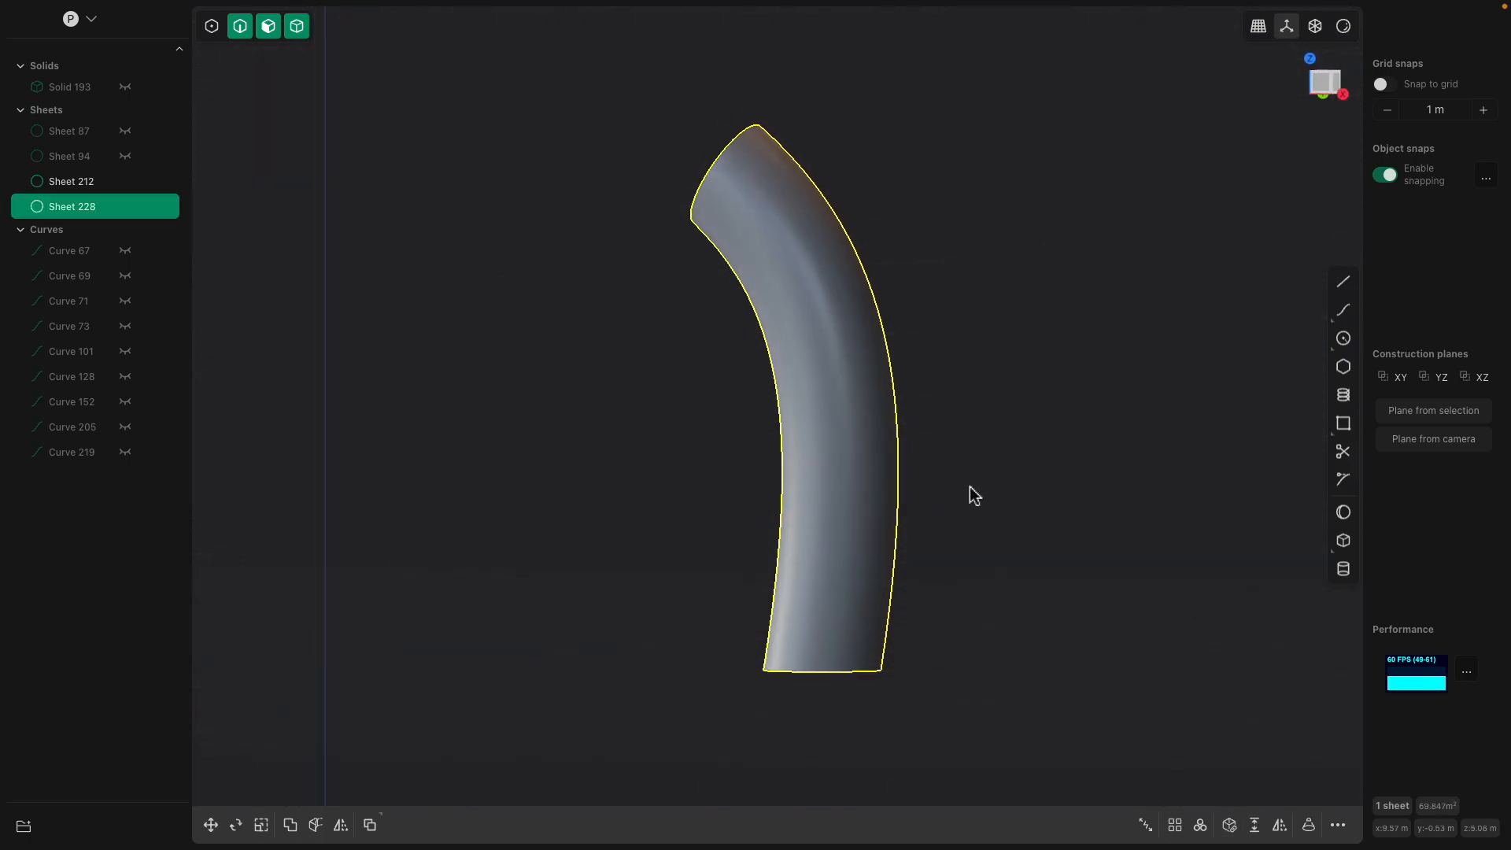
left_click(124, 86)
- In the front view, move the tube's curved face toward the body and slightly upward so its upper end sinks into the nose
middle_click_drag(748, 378, 749, 347)
left_click(748, 340)
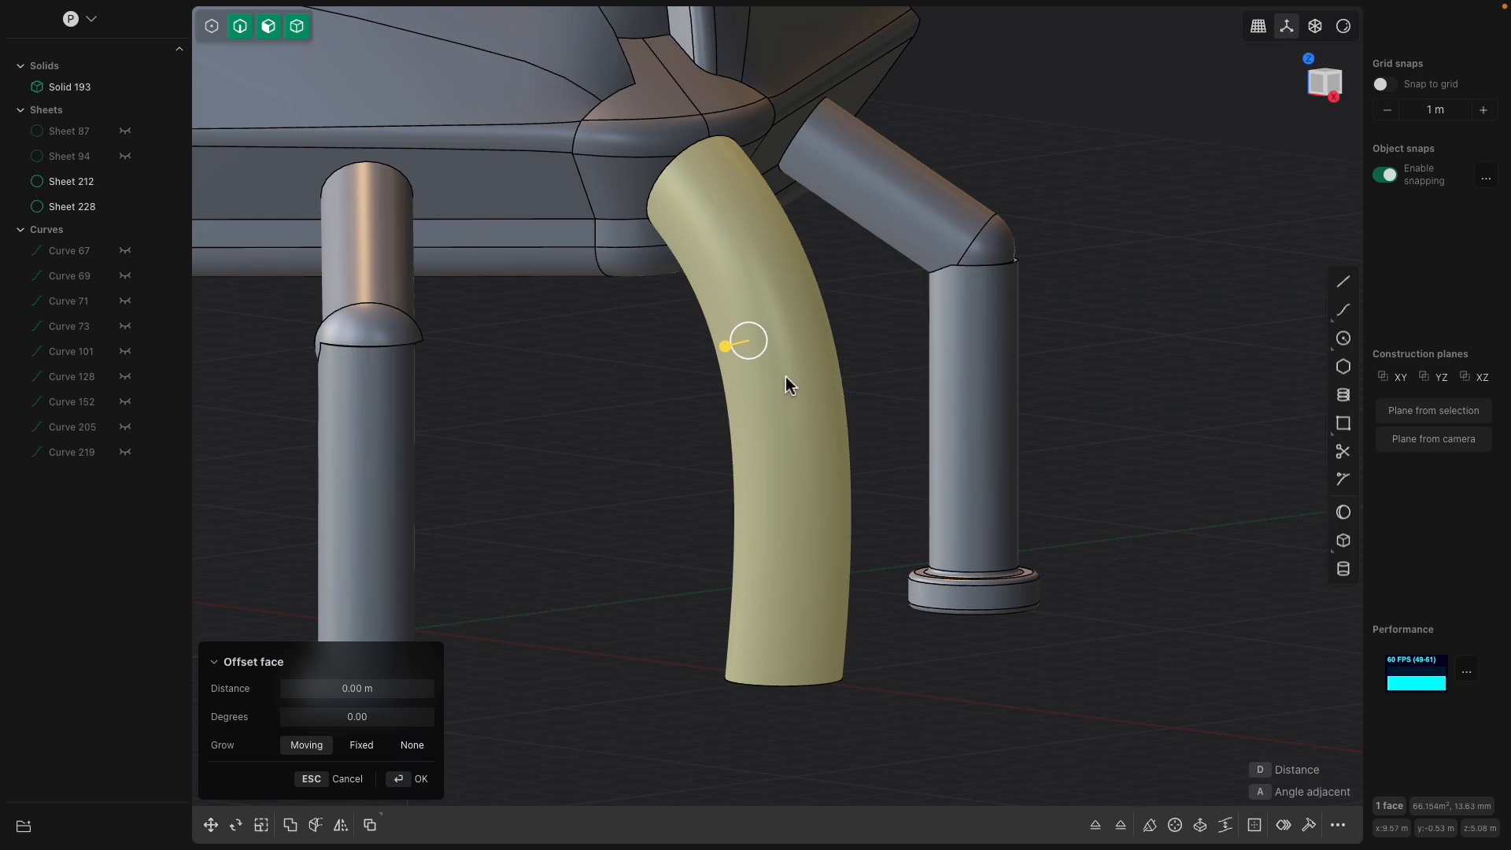
left_click(1326, 92)
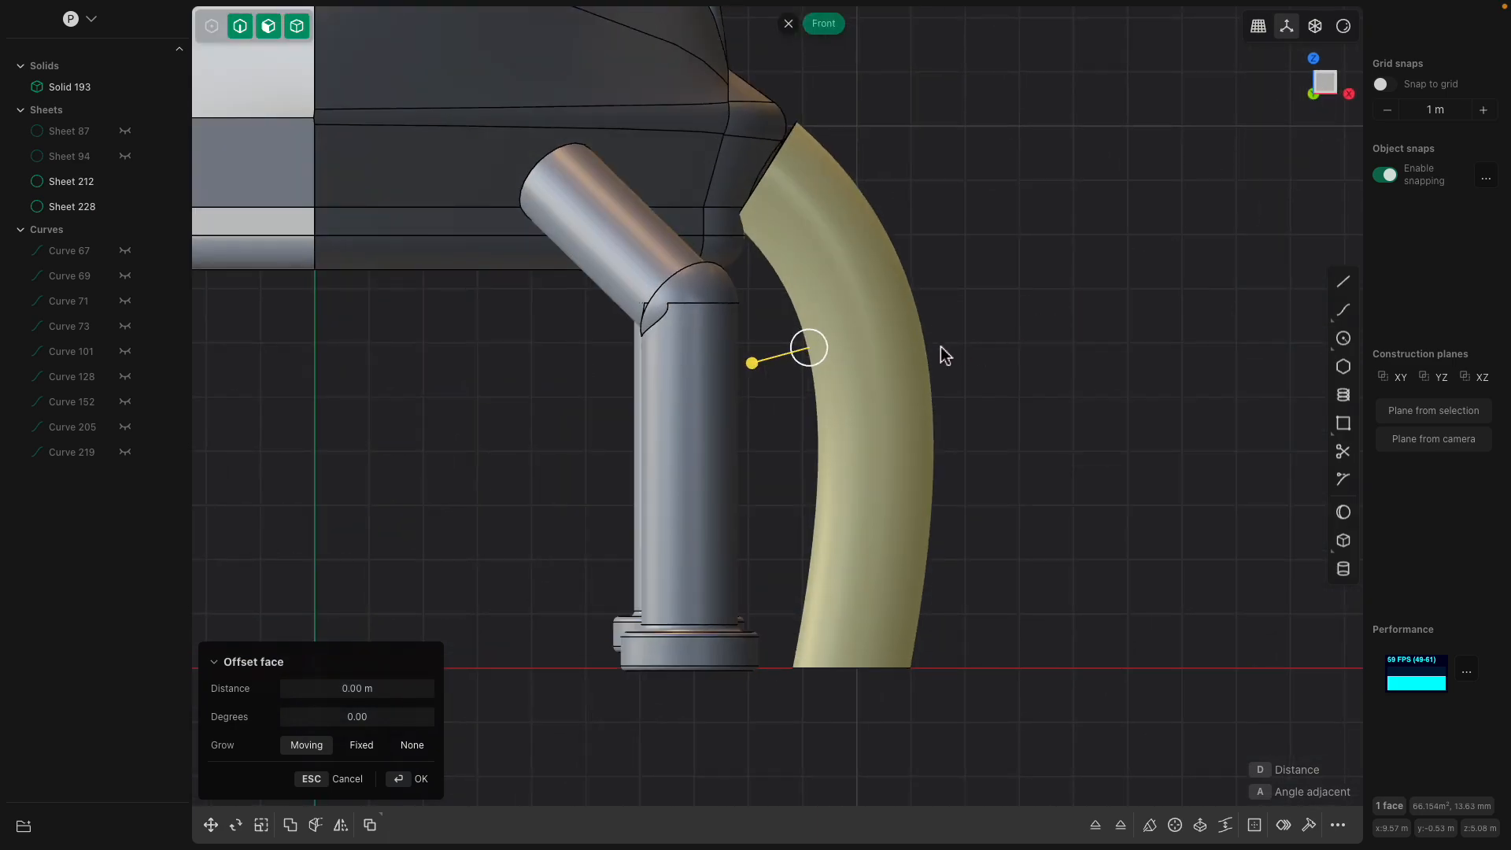
key("g")
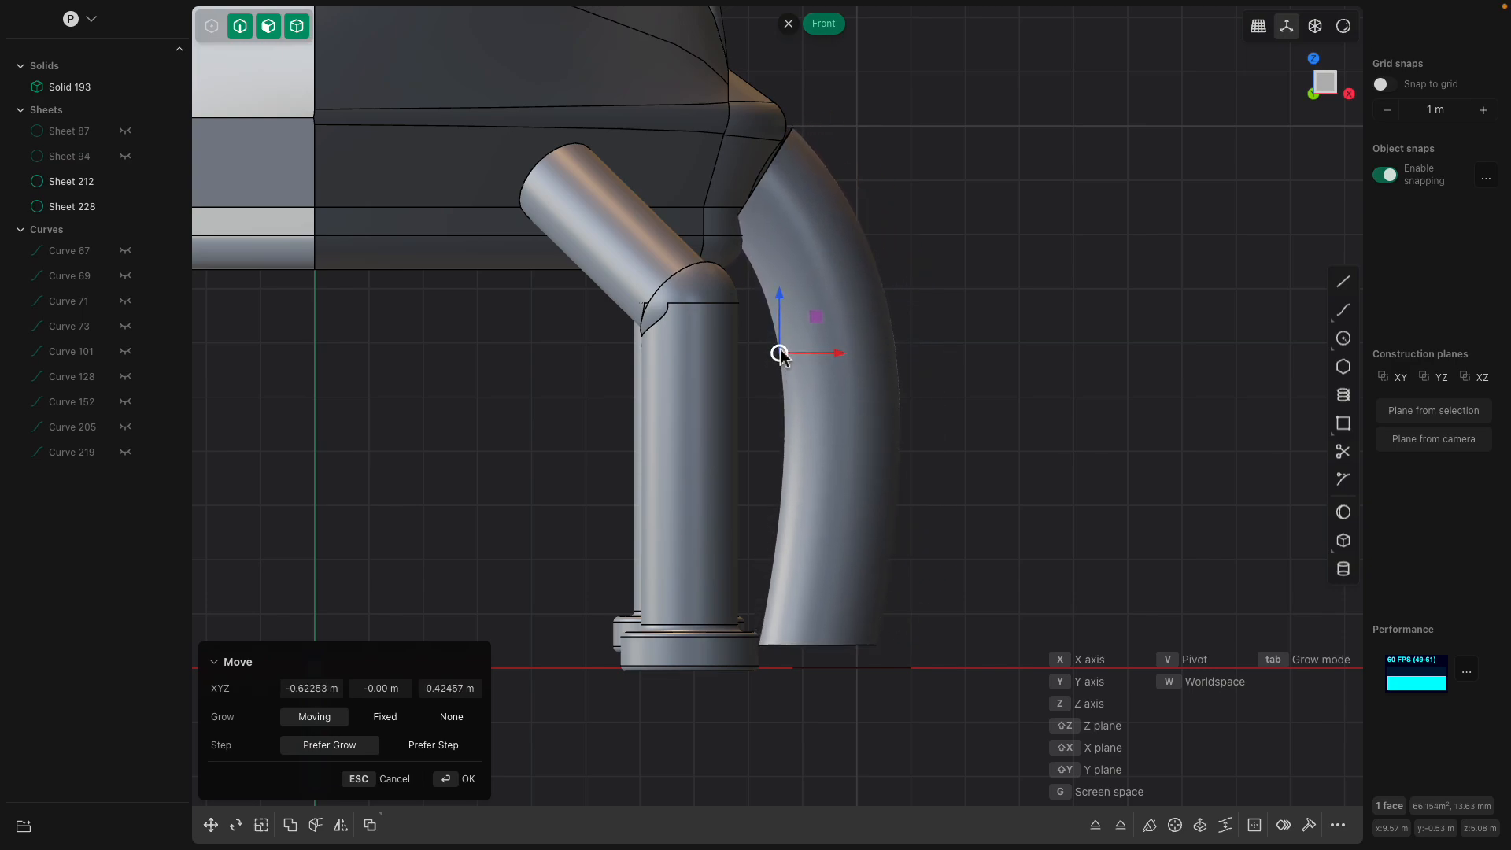
left_click(775, 336)
mouse_move(873, 339)
middle_mouse_down()
mouse_move(775, 342)
mouse_move(852, 320)
middle_mouse_up()
right_click(853, 320)
- Delete the flat circular sheet left on the ground below the tube
left_click(804, 164)
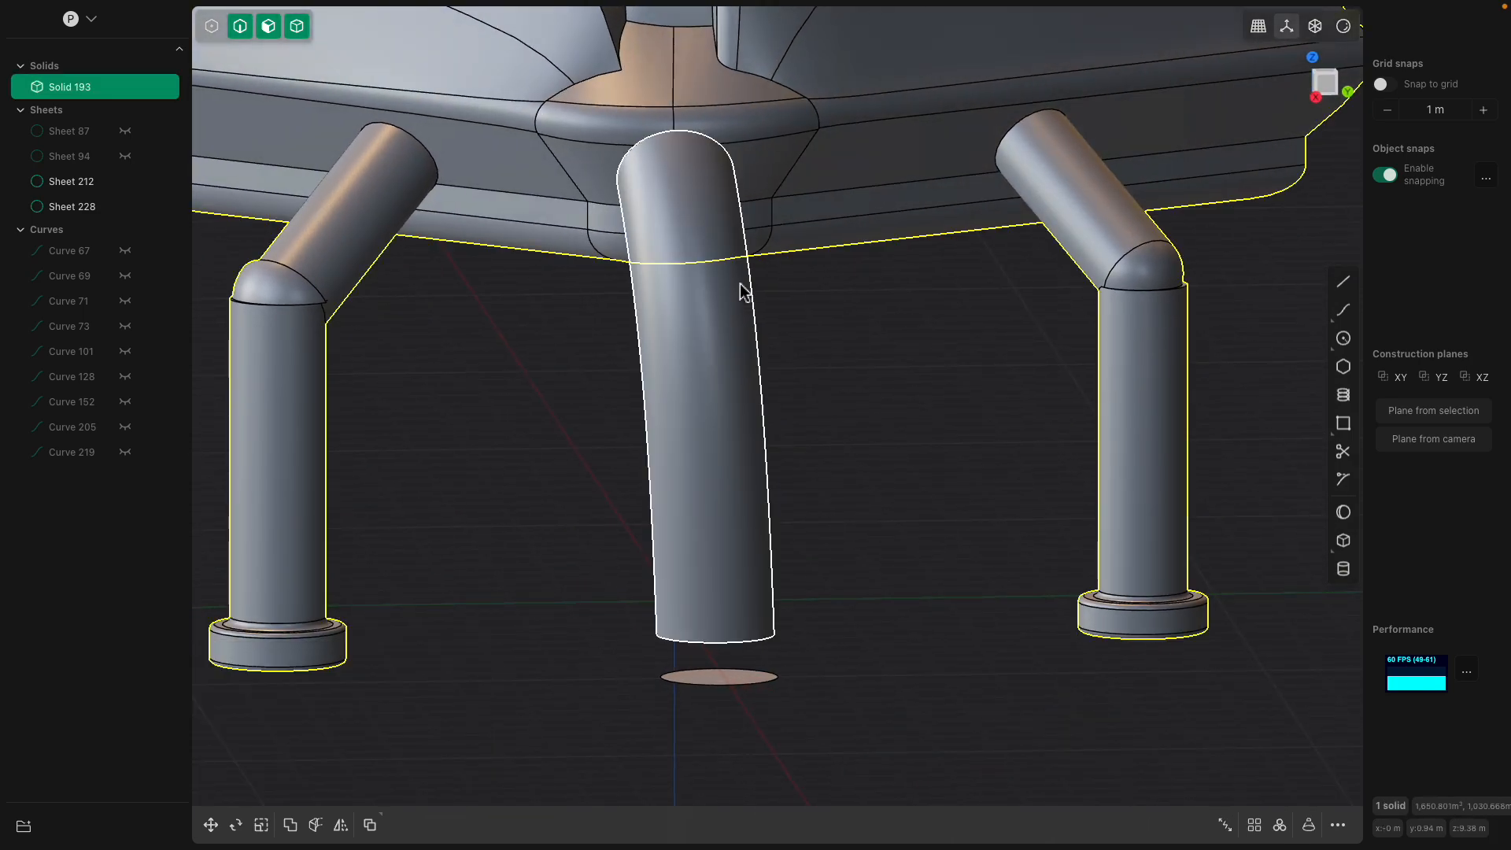
left_click(655, 343)
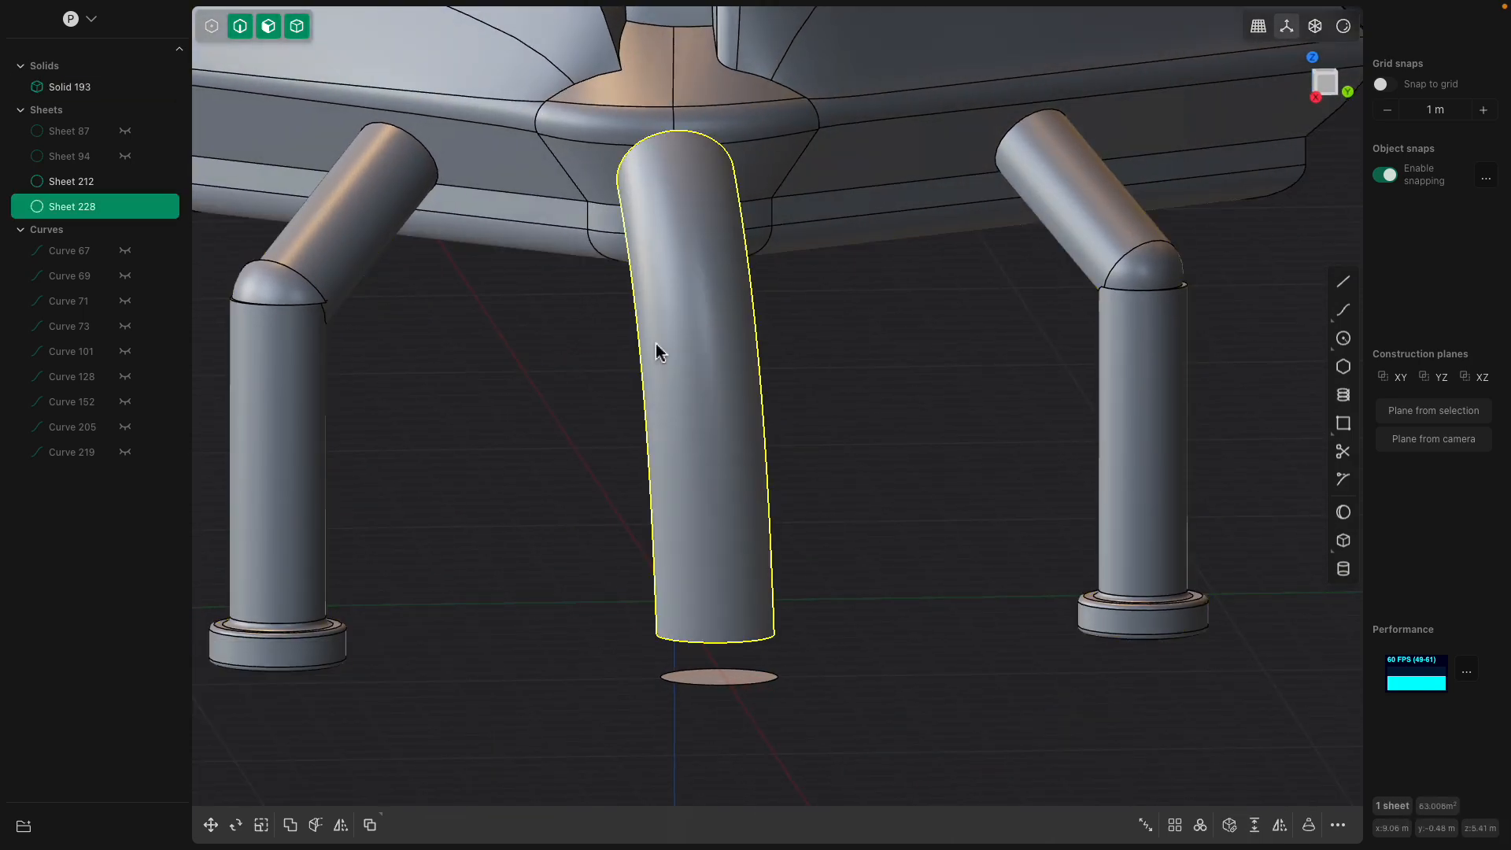
middle_click_drag(723, 550, 758, 516)
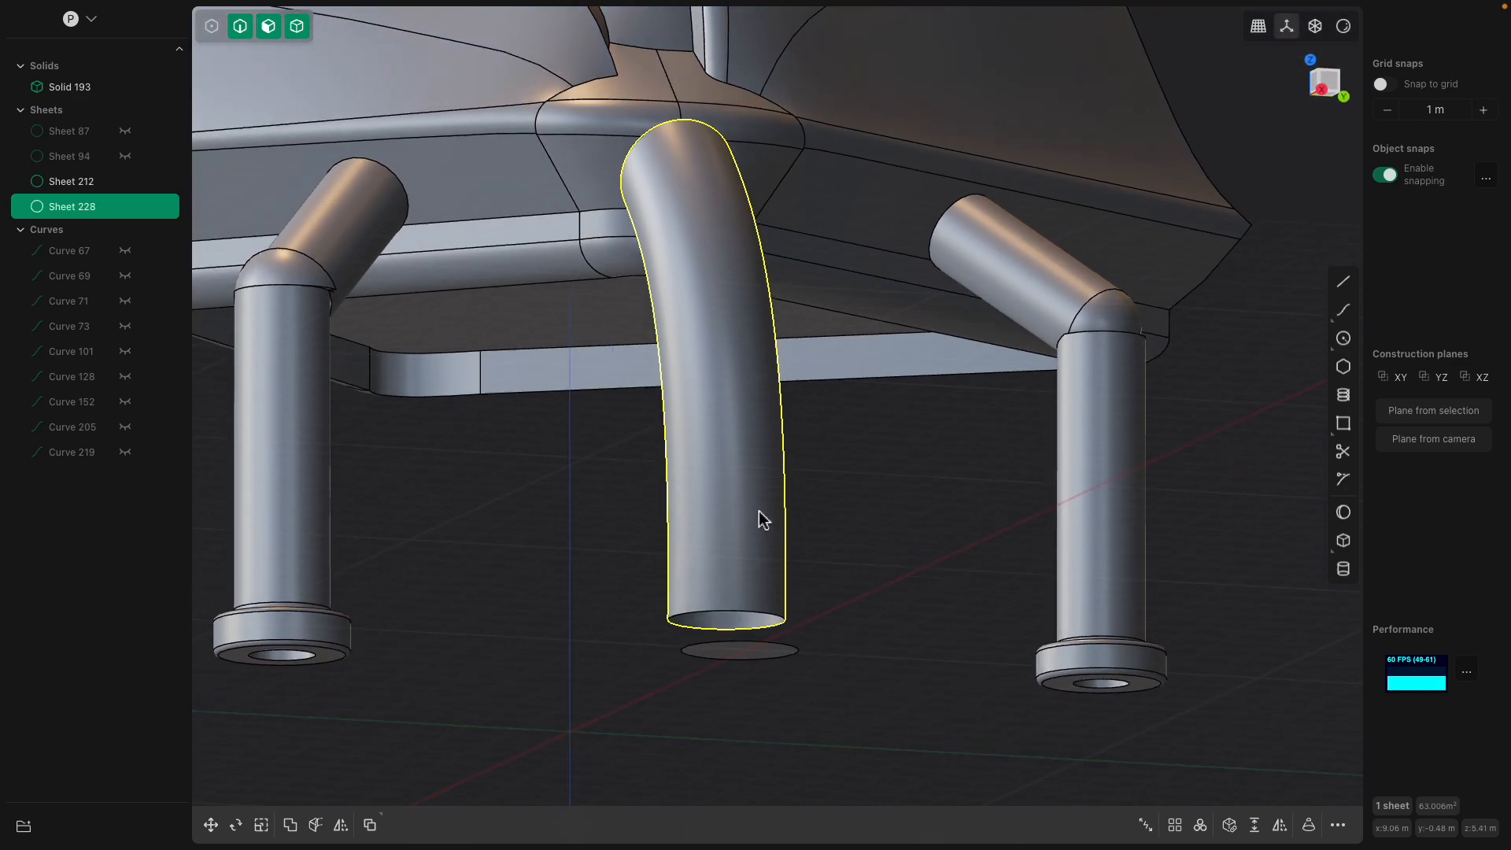
left_click(60, 185, "shift")
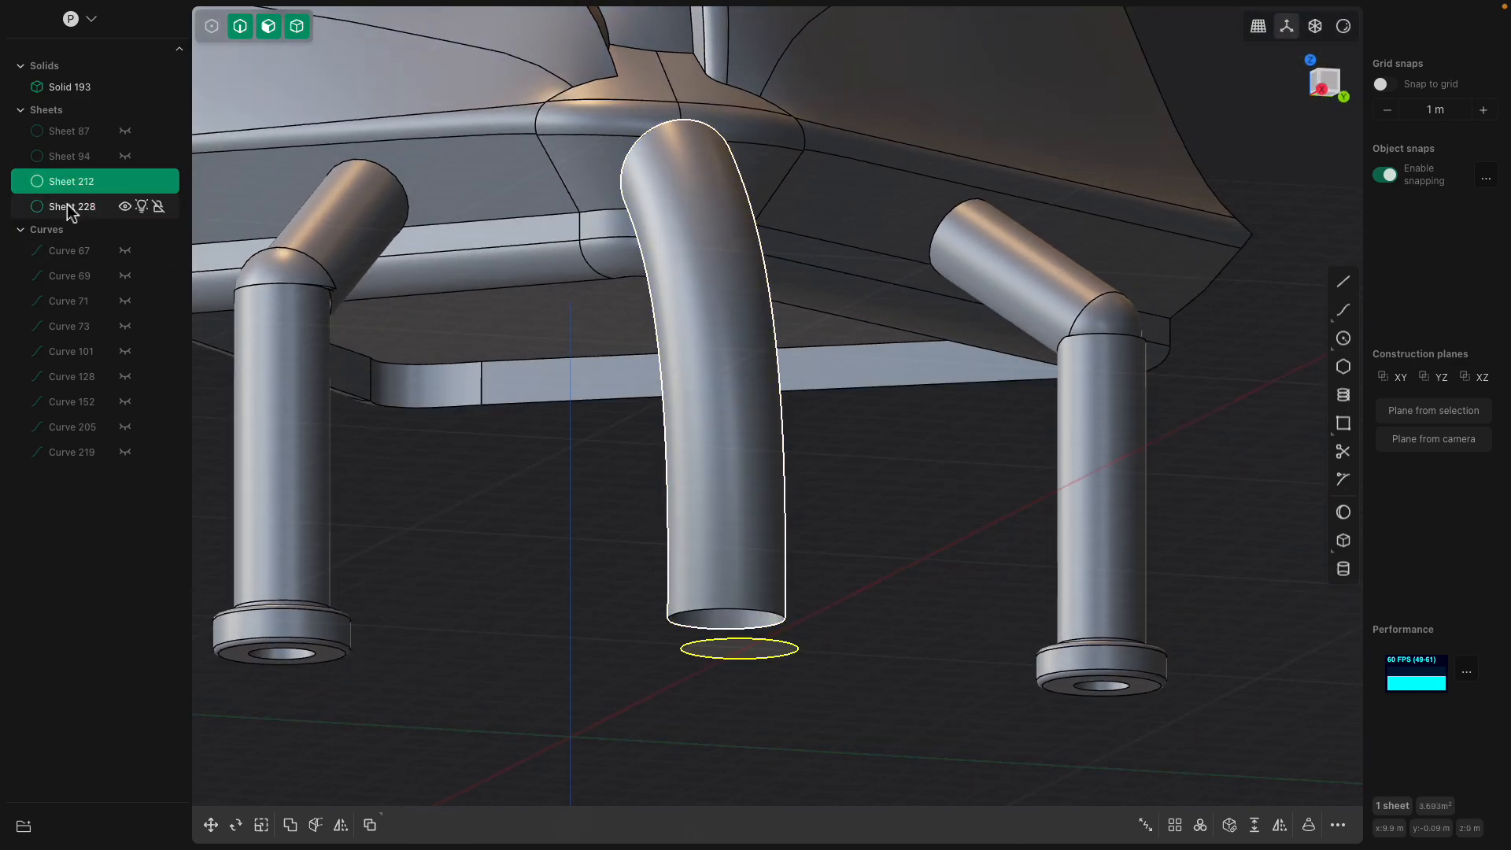
left_click(607, 469)
left_click(140, 212)
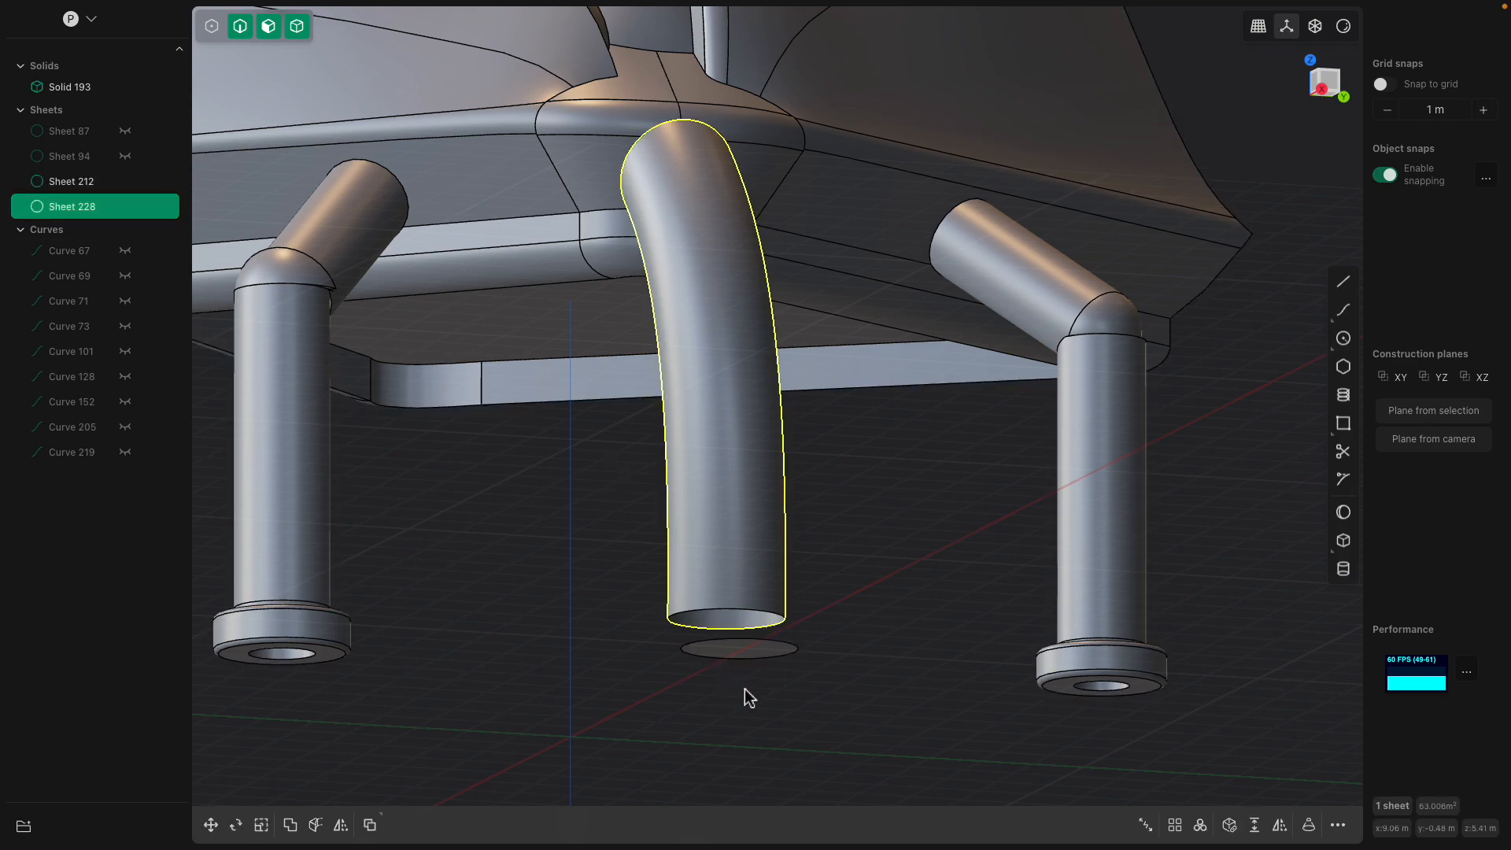
left_click(742, 645)
key("Delete")
- Patch the tube's open bottom edge to close it into a solid
left_click(729, 524)
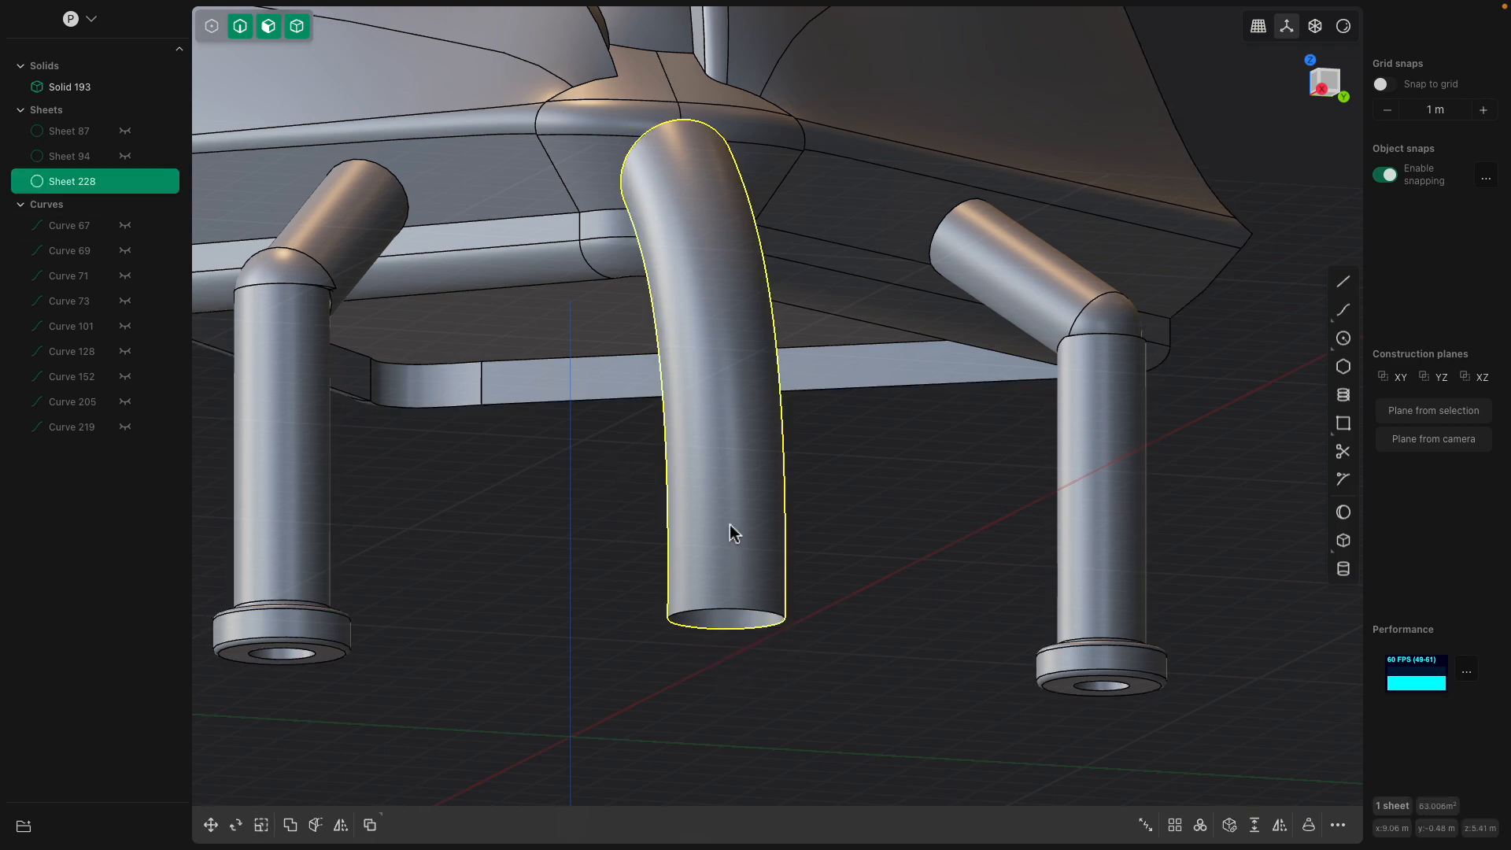
middle_click_drag(748, 607, 750, 601)
left_click(750, 601)
key("shift+e")
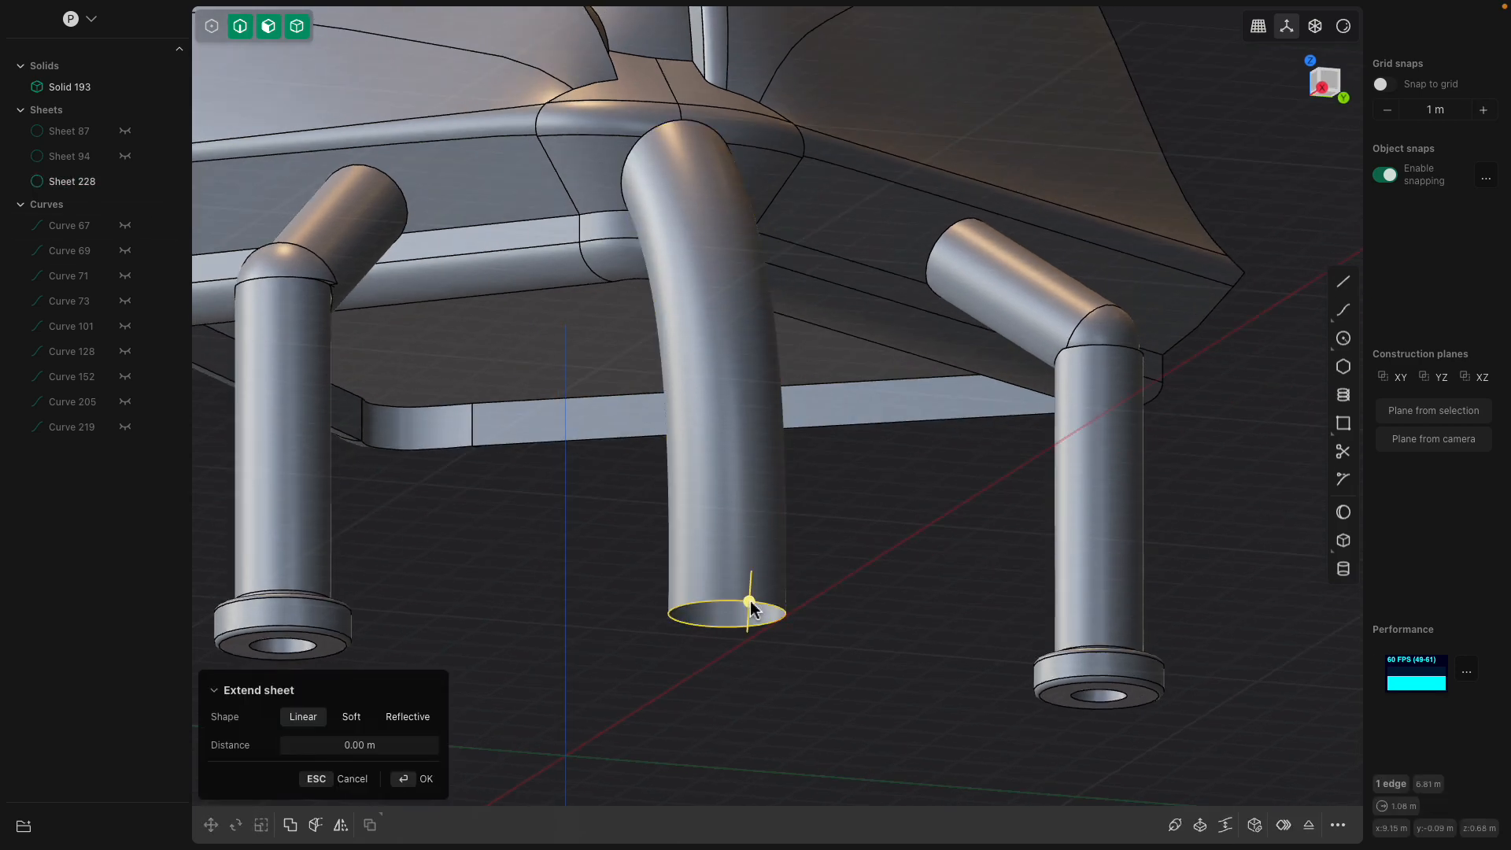
left_click(1255, 824)
key("Return")
middle_click_drag(807, 556, 829, 328)
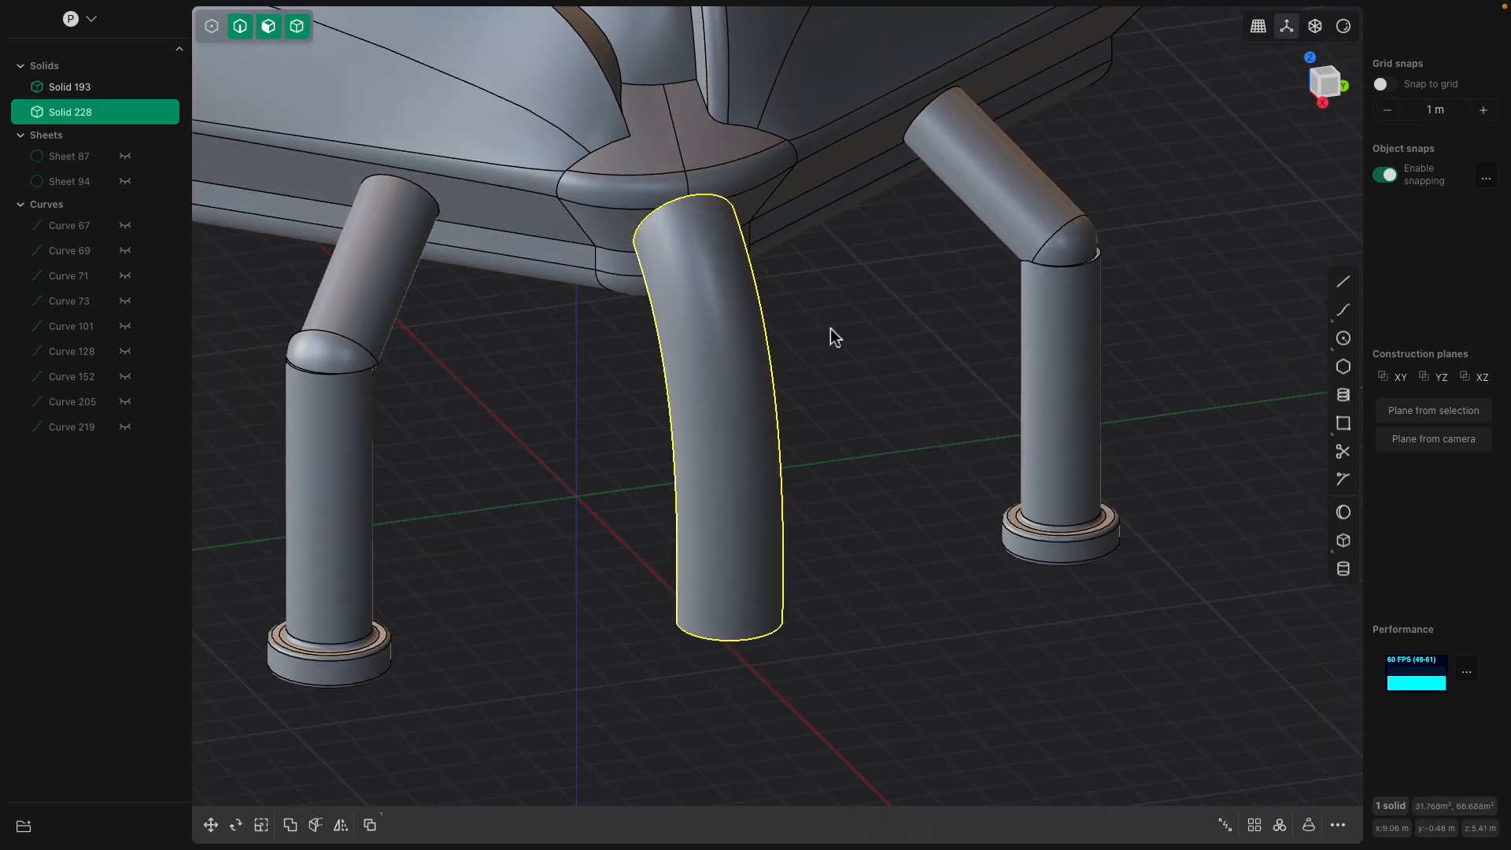
- Union the closed tube with the legged body
left_click(818, 178)
key("shift+u")
key("Return")
middle_click_drag(772, 274, 847, 291)
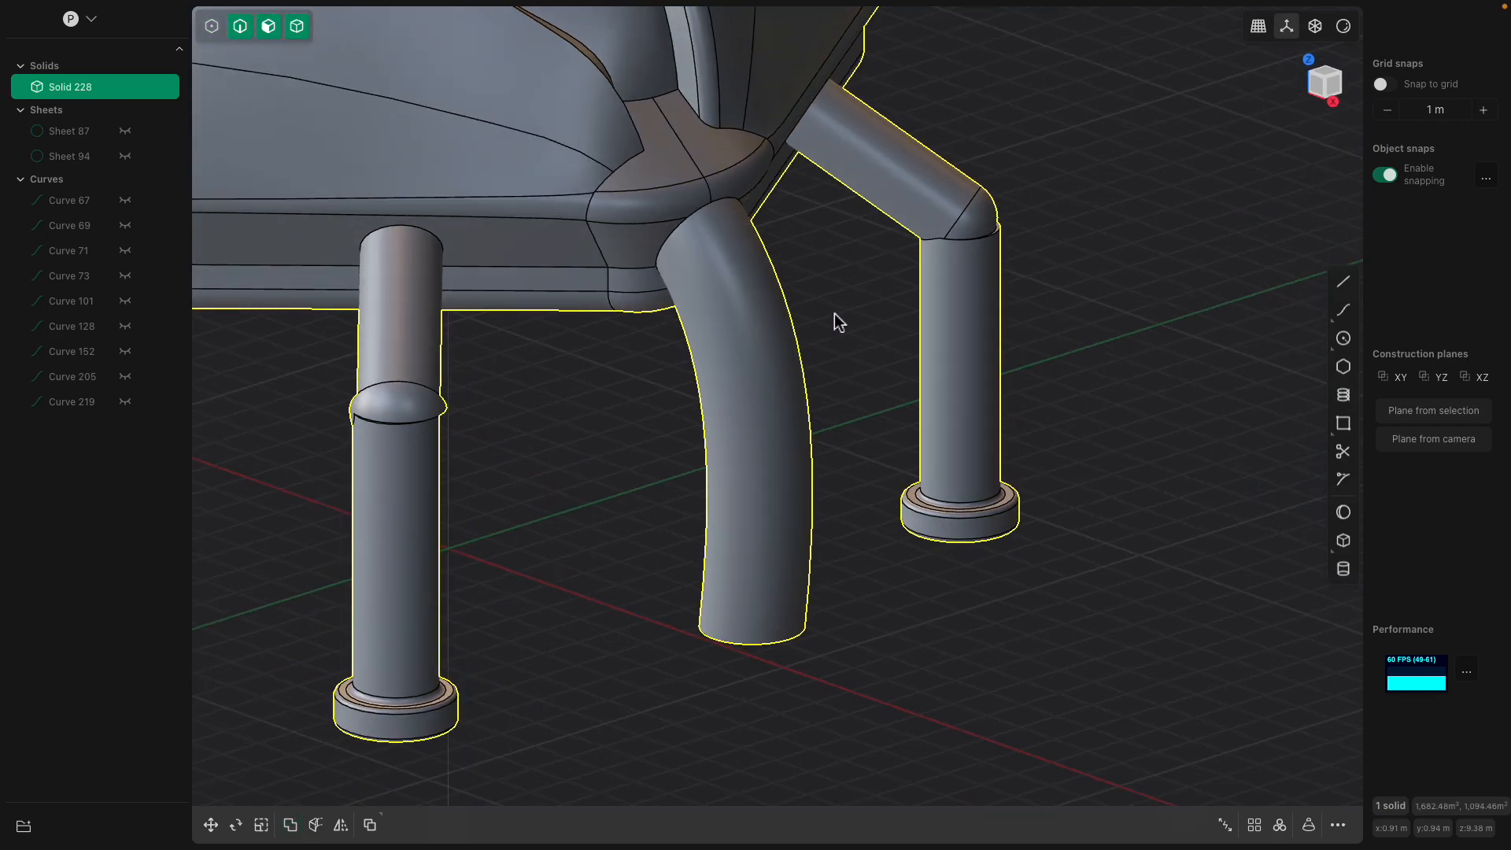
- Extrude the tube's bottom edge downward and thicken it into a ring-shaped foot
left_click(734, 228)
middle_click_drag(777, 404, 774, 602)
left_click(774, 601)
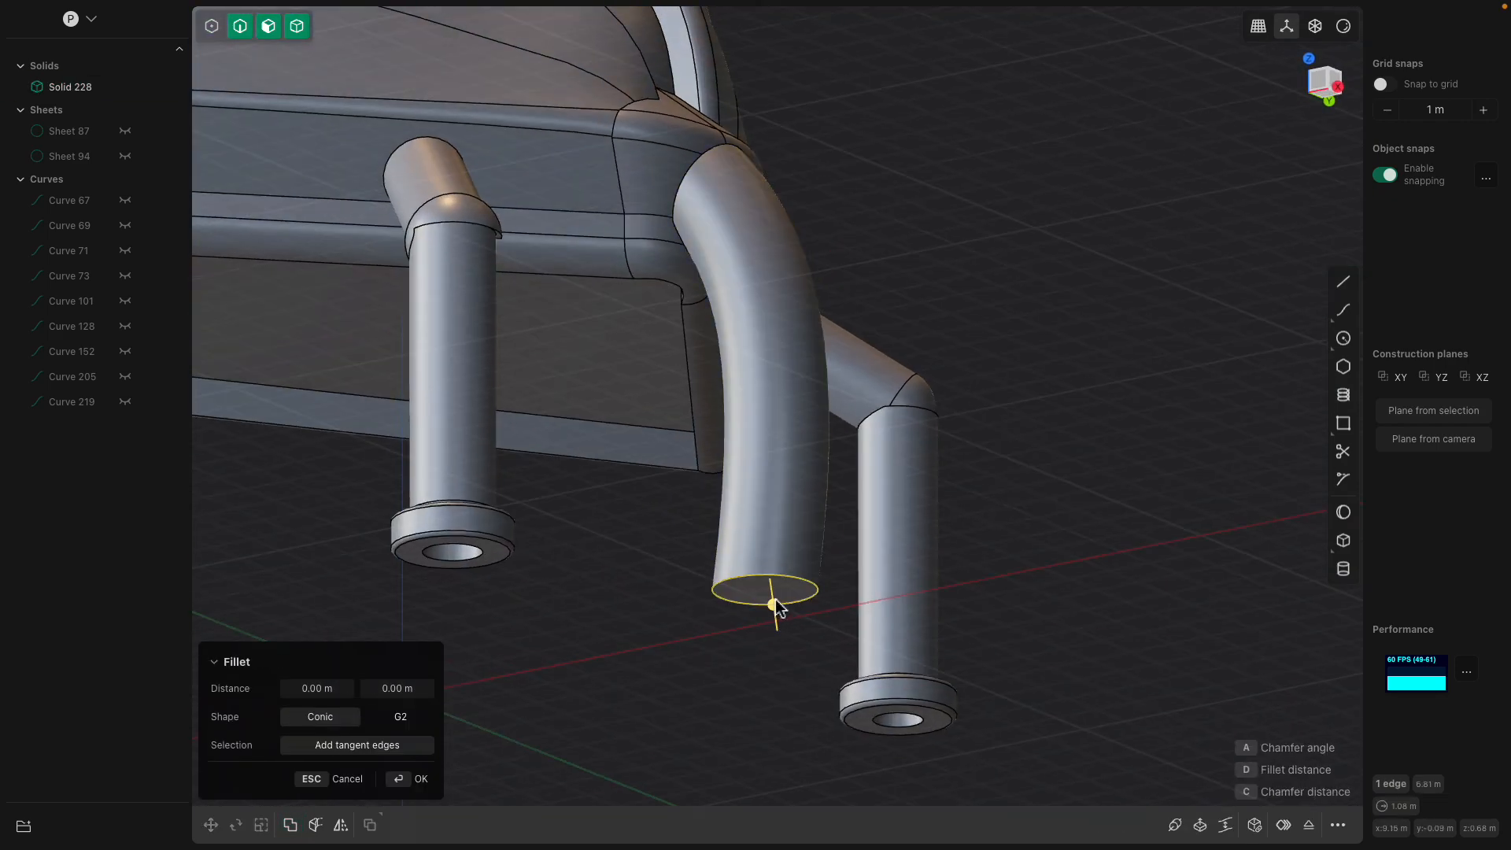
scroll(839, 574, "up", 3)
key("e")
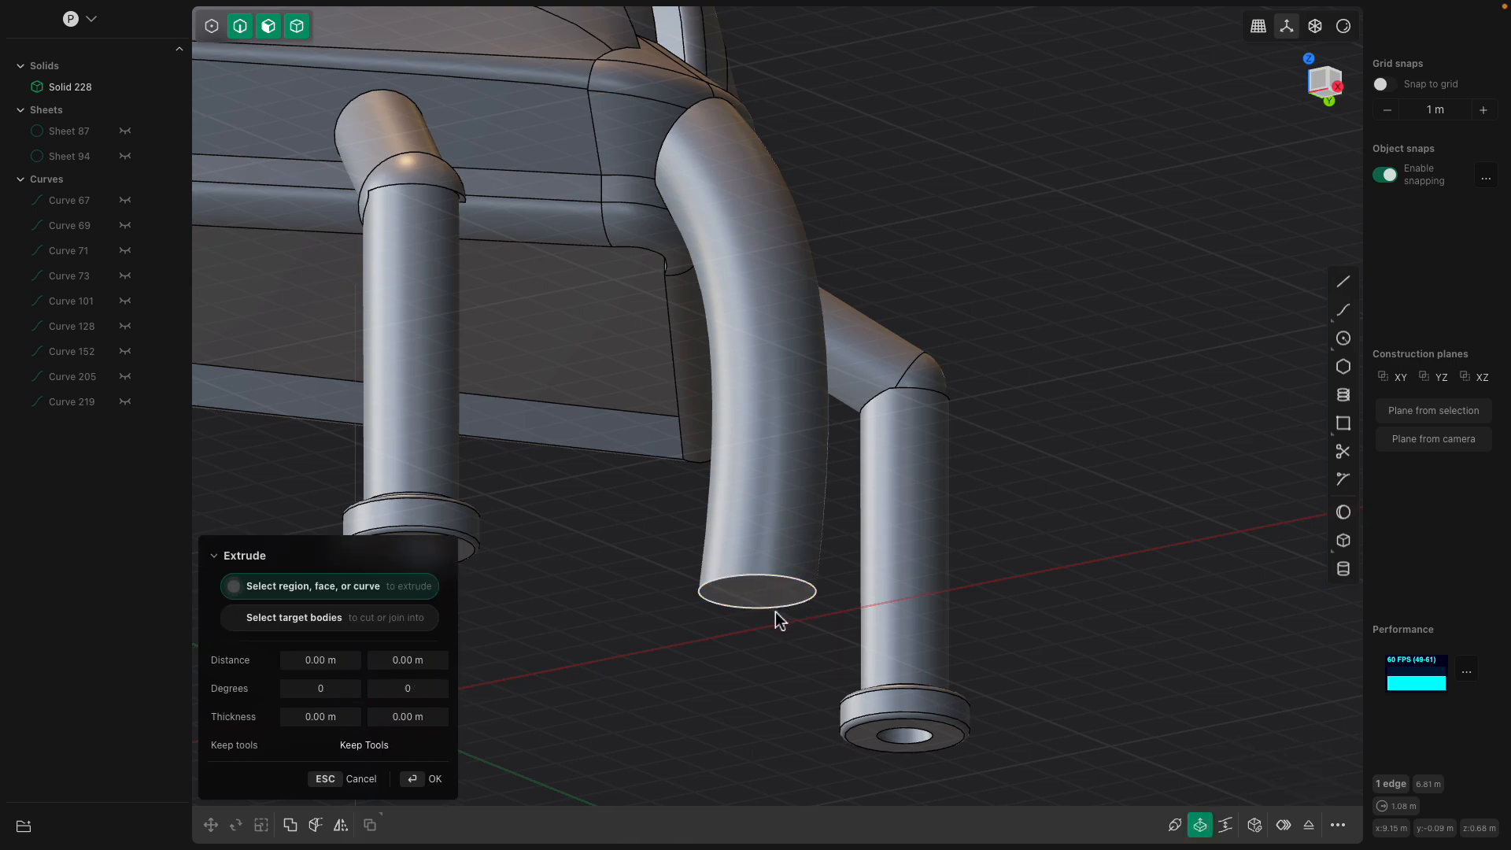
left_click_drag(756, 655, 758, 670)
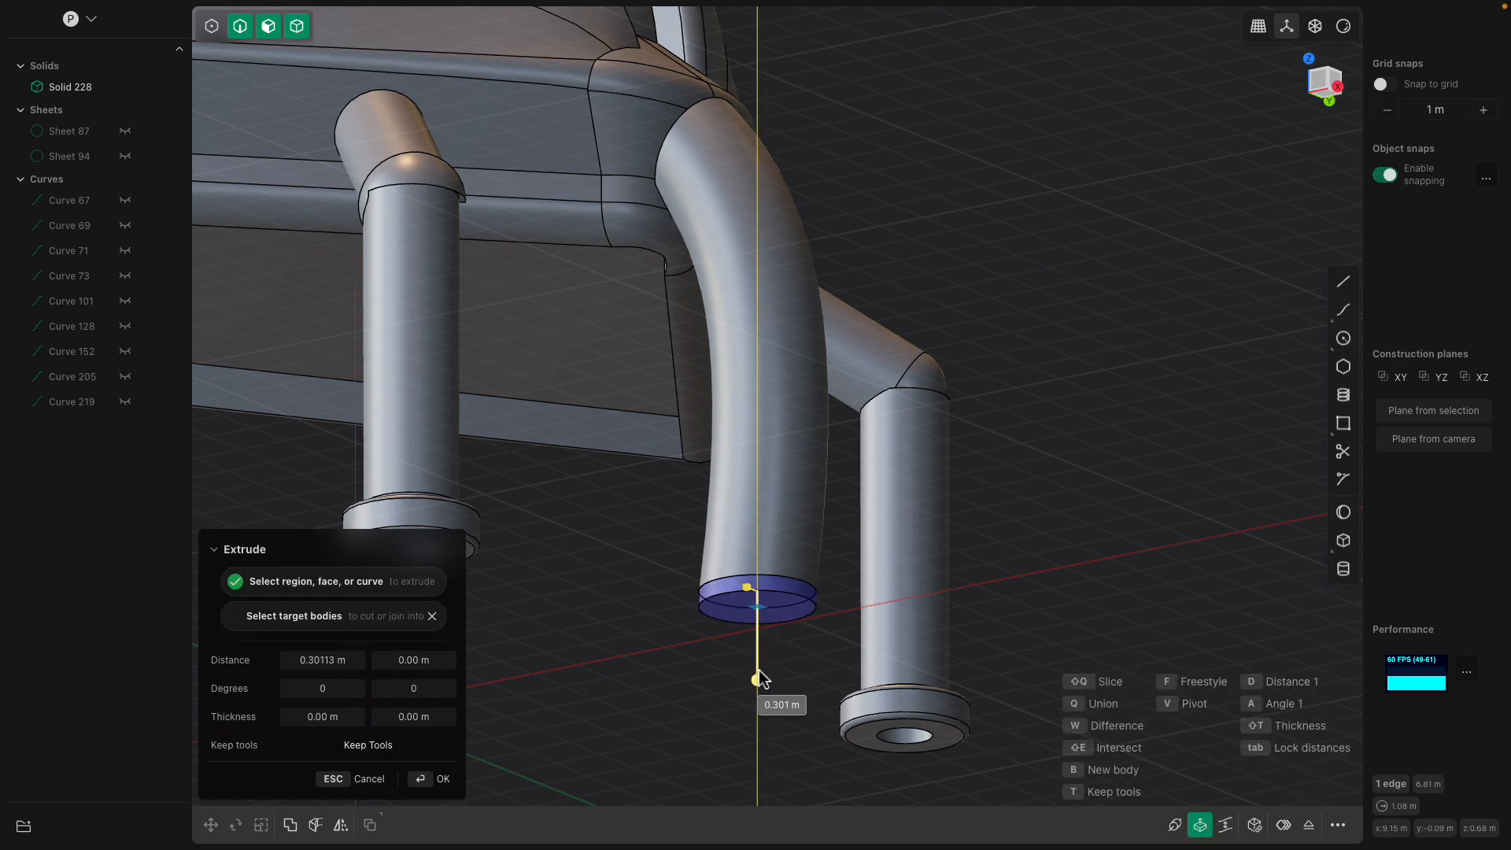
middle_click_drag(761, 690, 754, 627)
left_click_drag(731, 544, 711, 534)
middle_click_drag(713, 535, 893, 508)
key("Return")
- Enlarge the ring-shaped foot around the tube's lower end
left_click(849, 541)
left_click(848, 549)
left_click_drag(848, 550, 795, 511)
middle_click_drag(794, 512, 742, 634)
left_click_drag(742, 634, 818, 580)
key("Return")
- Union the ring-shaped foot with the body and tube
scroll(836, 550, "down", 3)
left_click(826, 642)
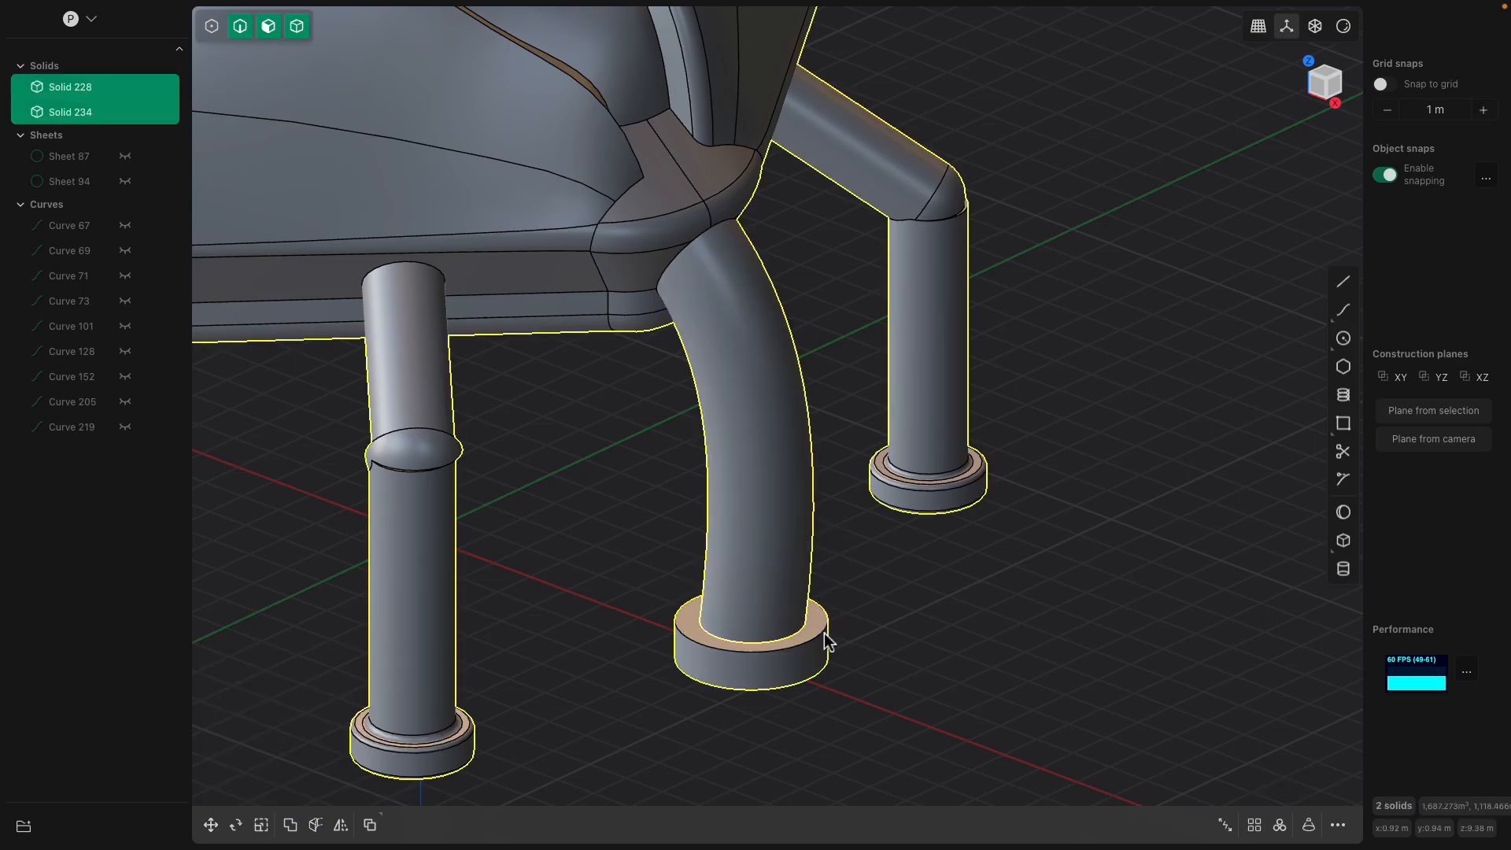
key("q")
key("Return")
scroll(848, 618, "down", 3)
middle_click_drag(821, 531, 935, 517)
- Try to offset the tube's curved face inward by about 0.29 m
left_click(705, 529)
key("o")
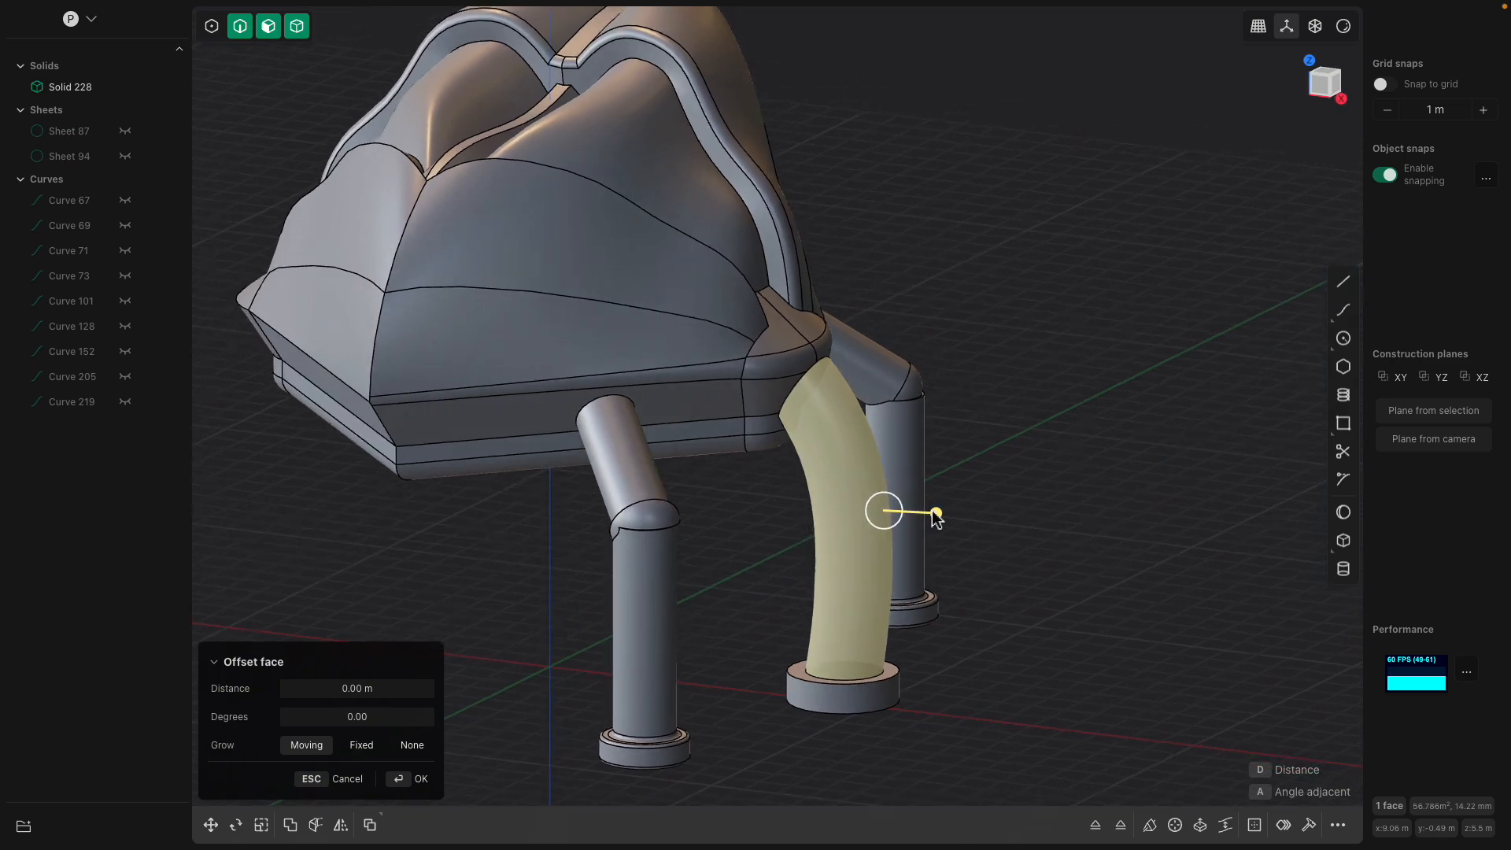
left_click_drag(936, 516, 930, 515)
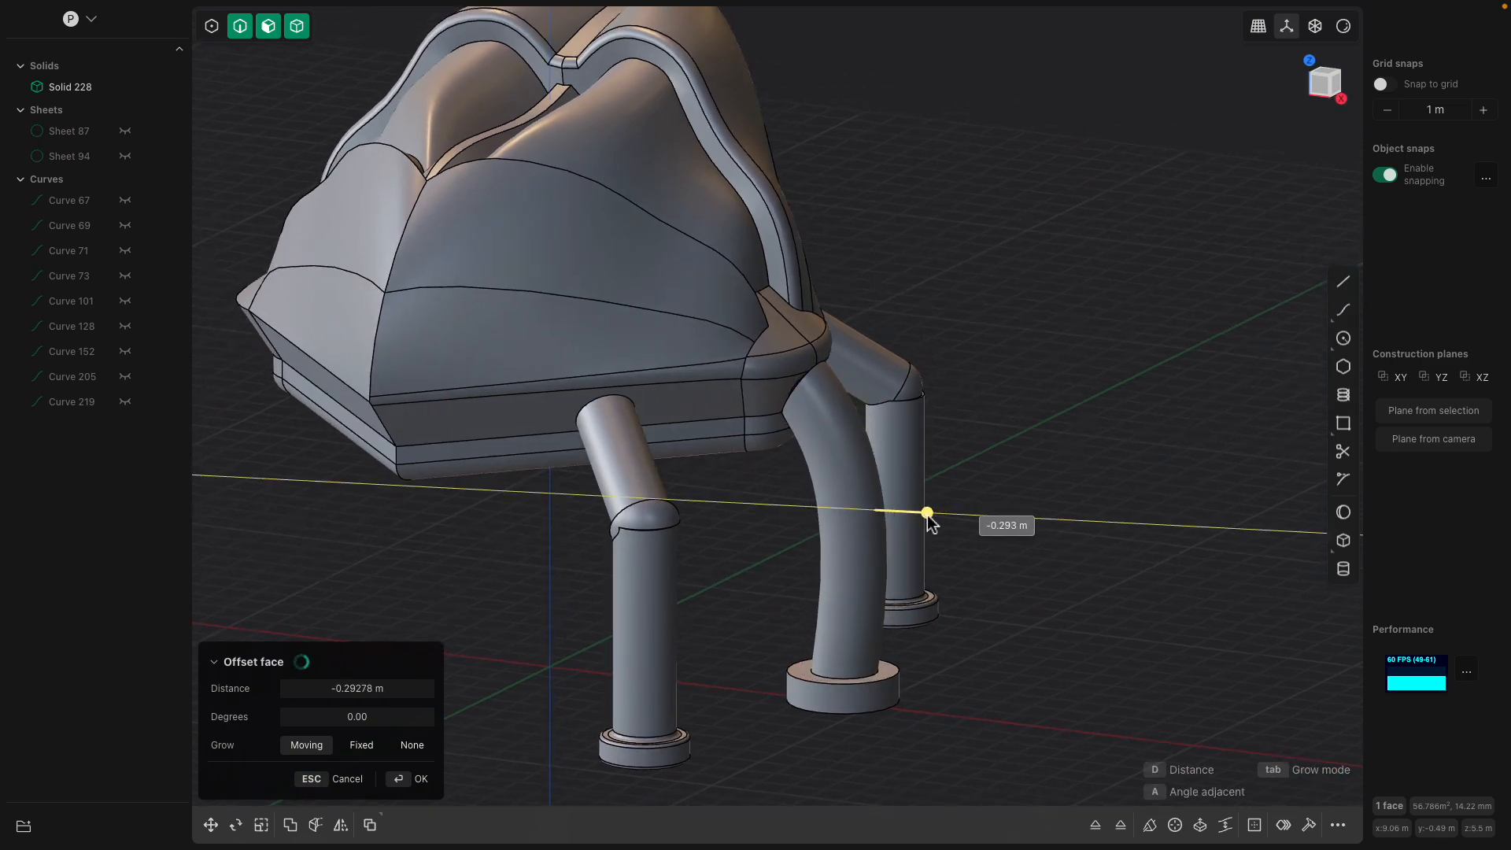
key("Escape")
left_click(879, 525)
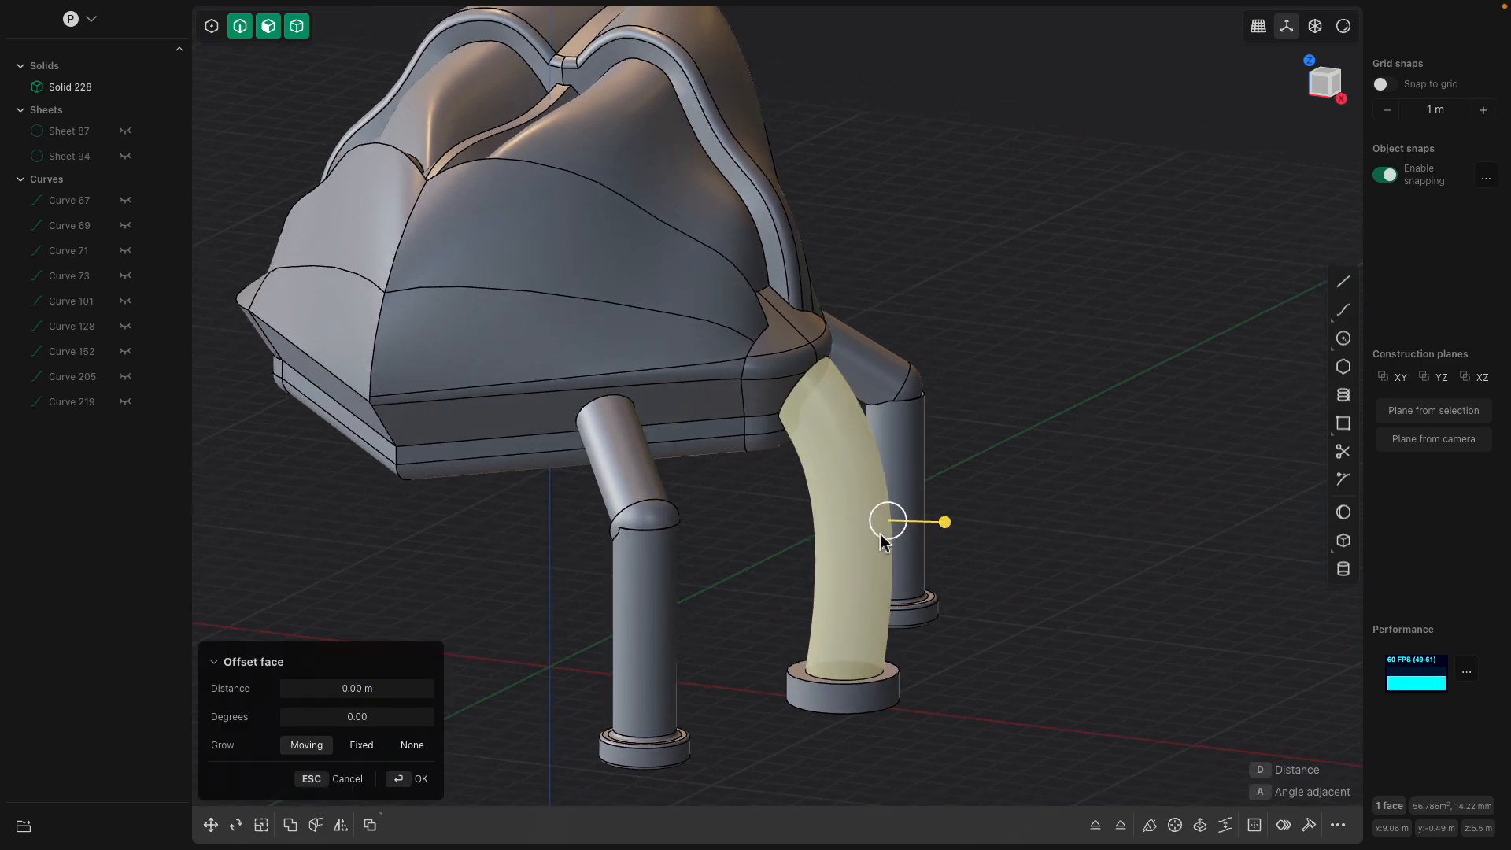
middle_click_drag(880, 527, 892, 573)
key("Escape")
left_click(864, 567)
left_click_drag(912, 568, 912, 569)
key("Escape")
- Fillet the edge where the tube meets its foot with a distance of about 0.1 m
middle_click_drag(884, 606, 772, 677)
scroll(820, 484, "up", 4)
scroll(809, 523, "down", 3)
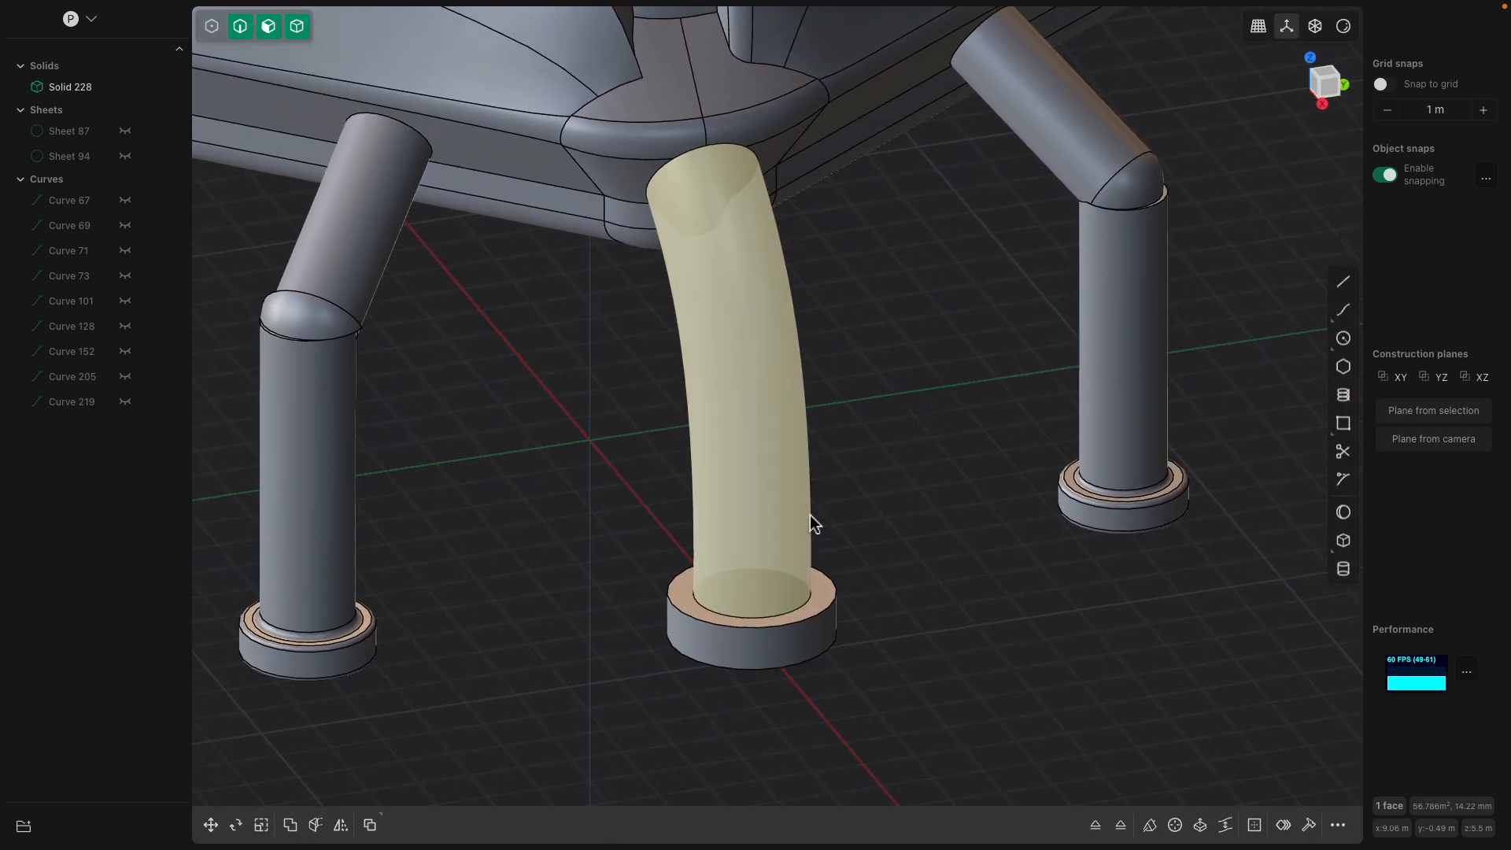
left_click(810, 600)
key("f")
left_click_drag(819, 602, 819, 601)
middle_click_drag(819, 602, 830, 520)
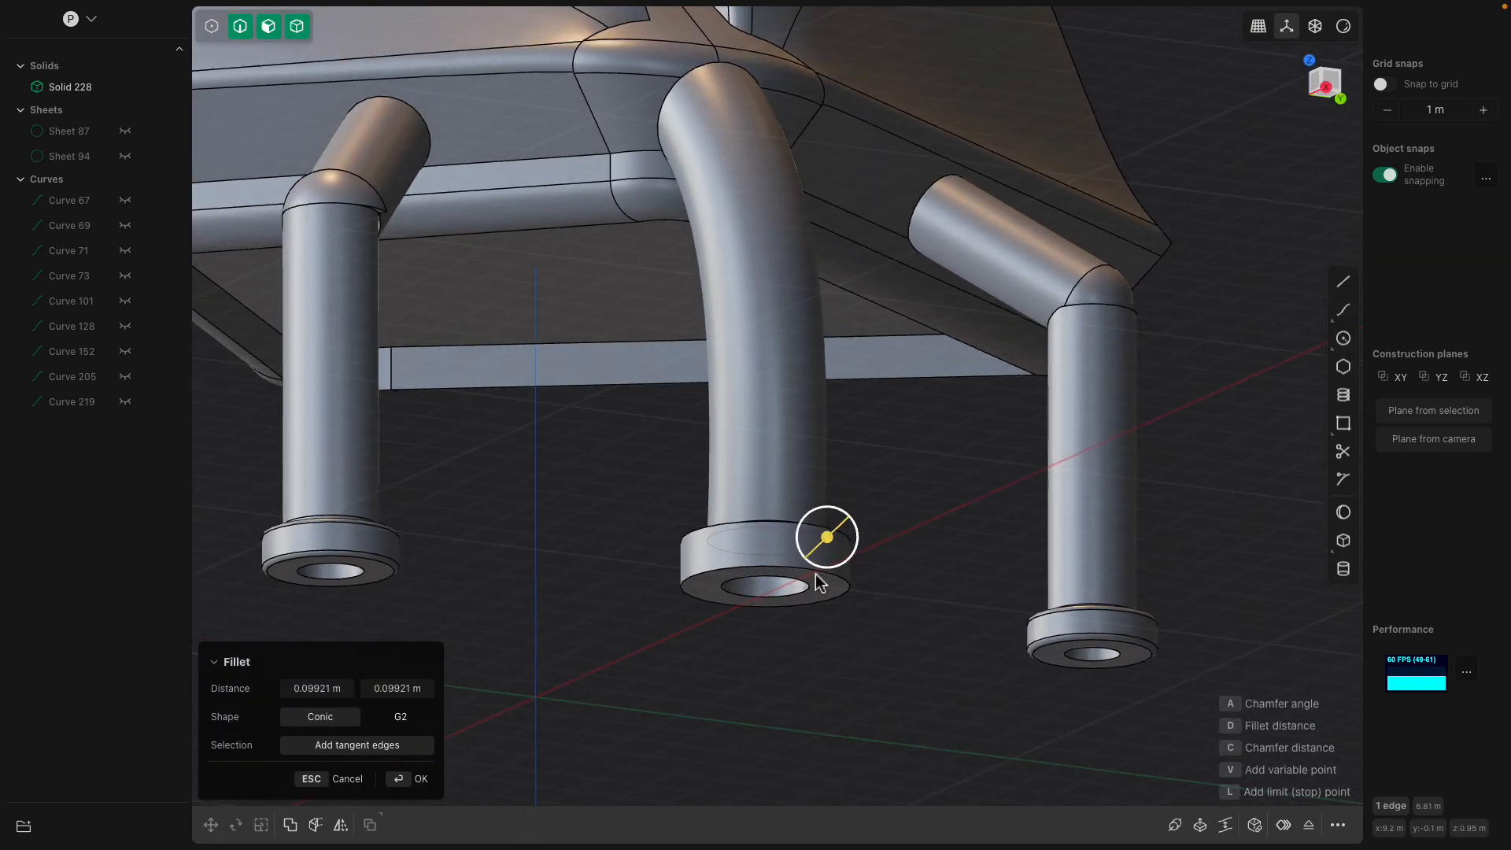
key("Return")
- Fillet the upper outer edge of the tube's foot
left_click(839, 586)
key("b")
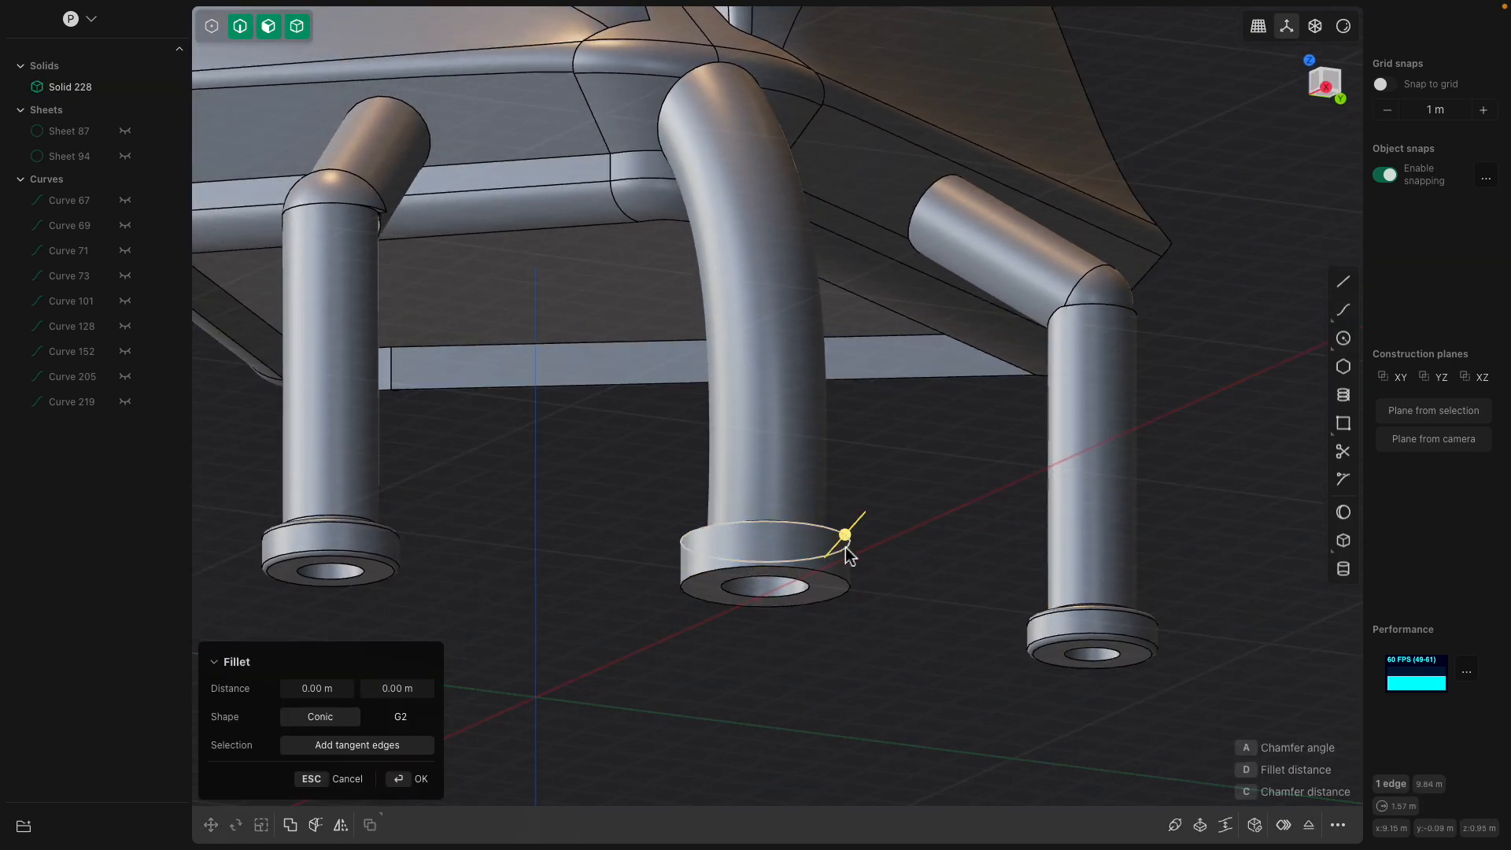
left_click_drag(836, 575, 838, 578)
key("Return")
middle_click_drag(910, 548, 795, 563)
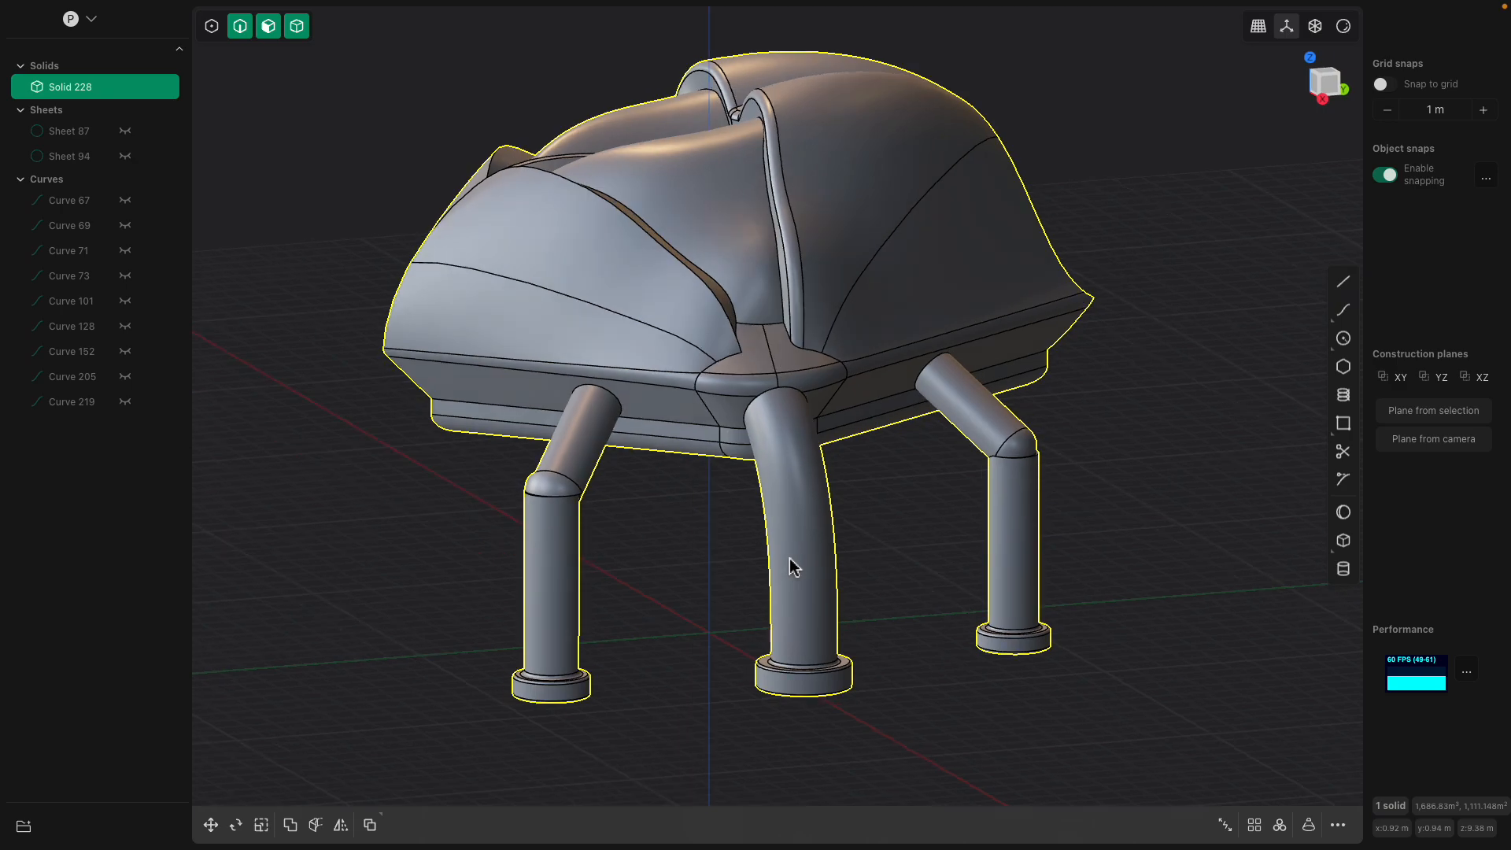
- Inspect the nose faces and the joined tube from several angles
middle_click_drag(705, 410, 775, 405)
left_click(699, 359)
left_click_drag(725, 352, 745, 351)
middle_click_drag(745, 351, 663, 321)
left_click(710, 338)
left_click(739, 403)
middle_click_drag(744, 393, 1040, 422)
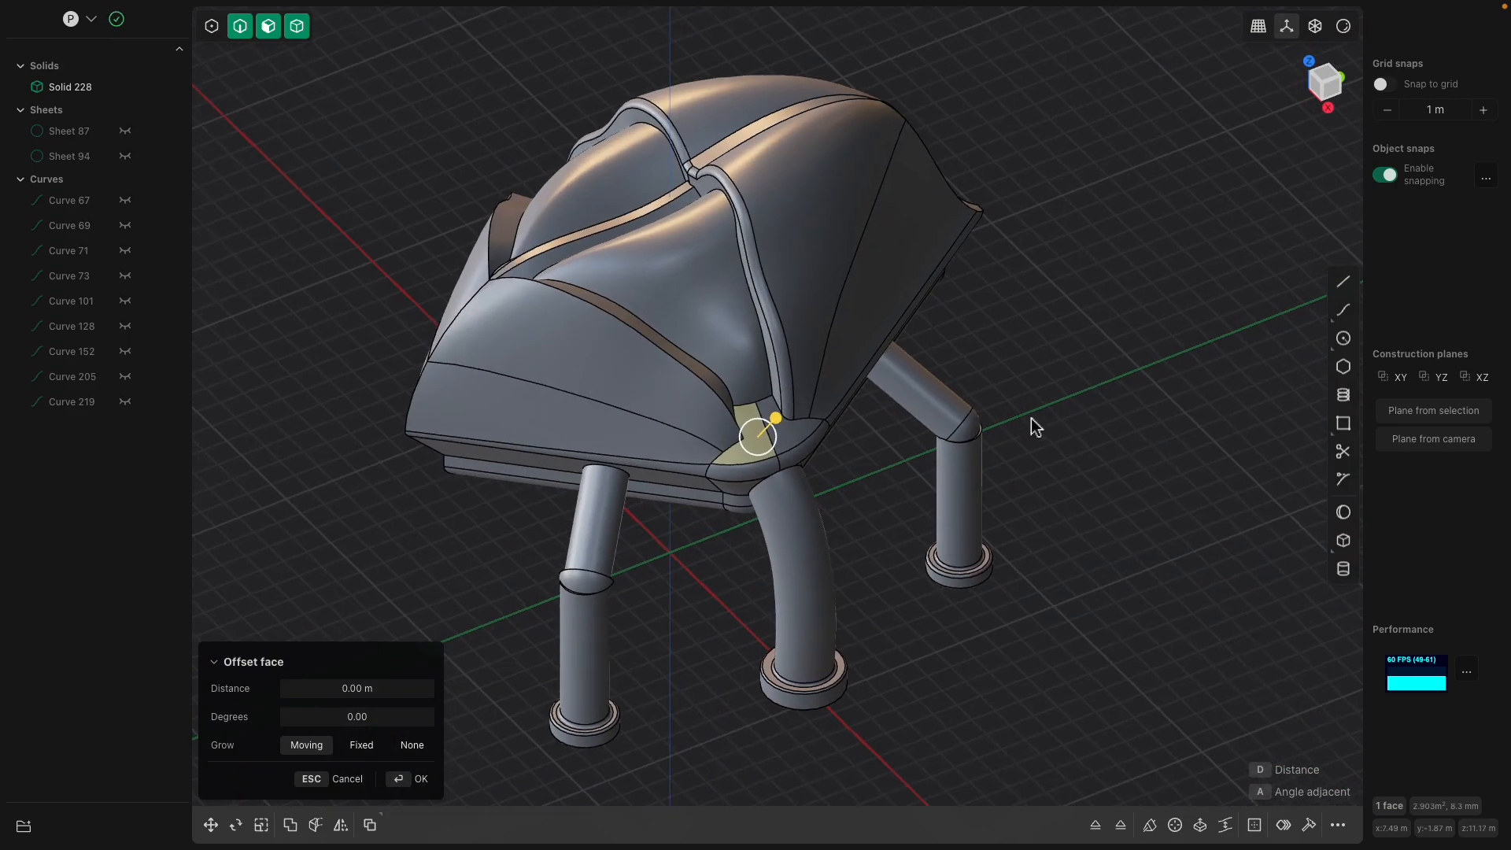
scroll(830, 368, "down", 3)
left_click(930, 334)
left_click(826, 499)
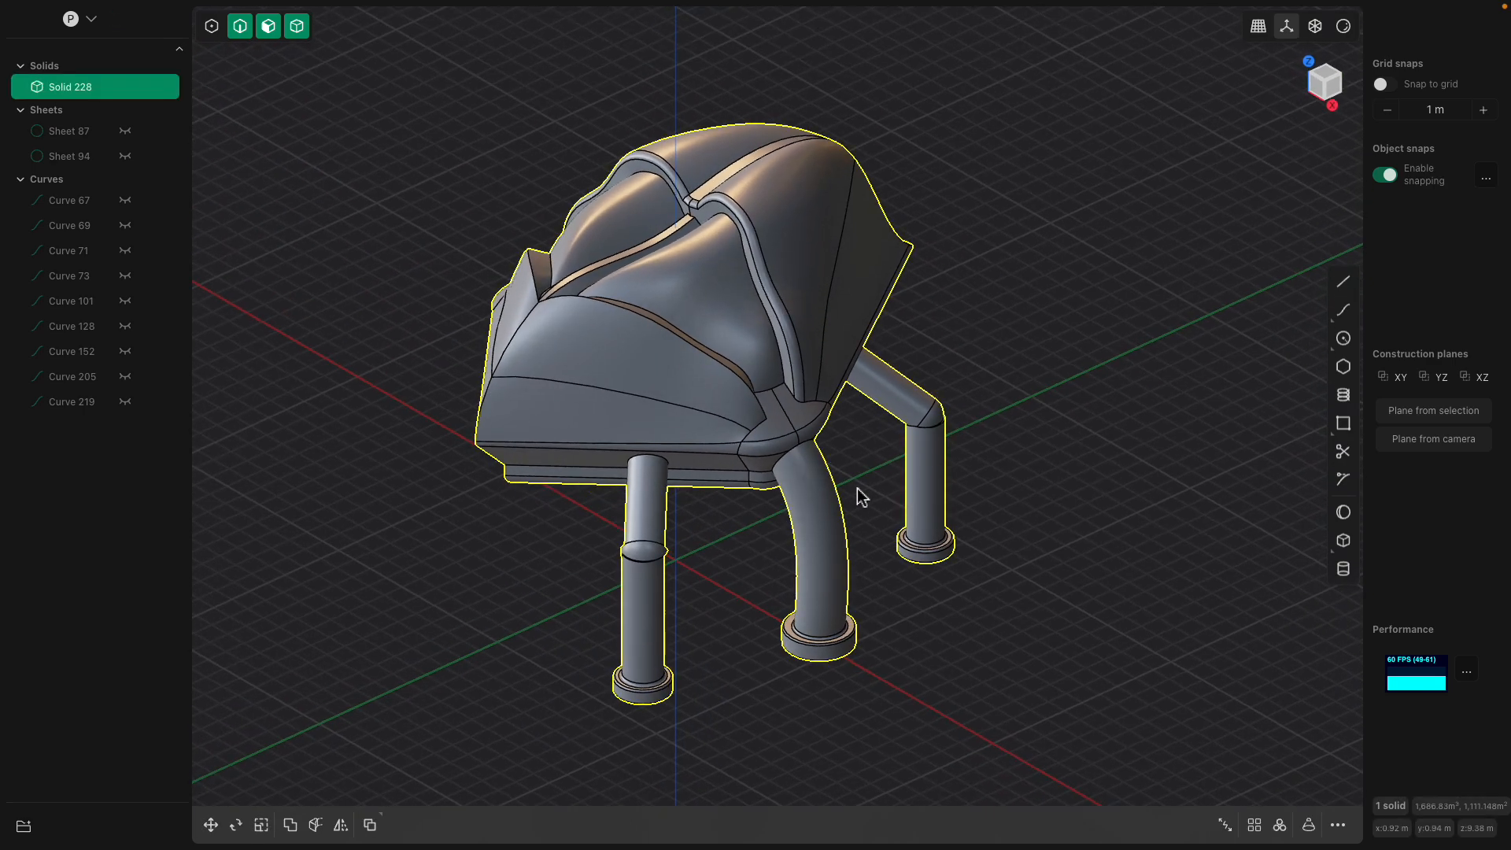
- Try to offset the tube's curved face between the nose and the foot
scroll(818, 504, "up", 4)
scroll(826, 489, "up", 2)
left_click(828, 491)
scroll(828, 493, "up", 3)
left_click_drag(815, 509, 800, 514)
key("Escape")
middle_click_drag(807, 511, 764, 501)
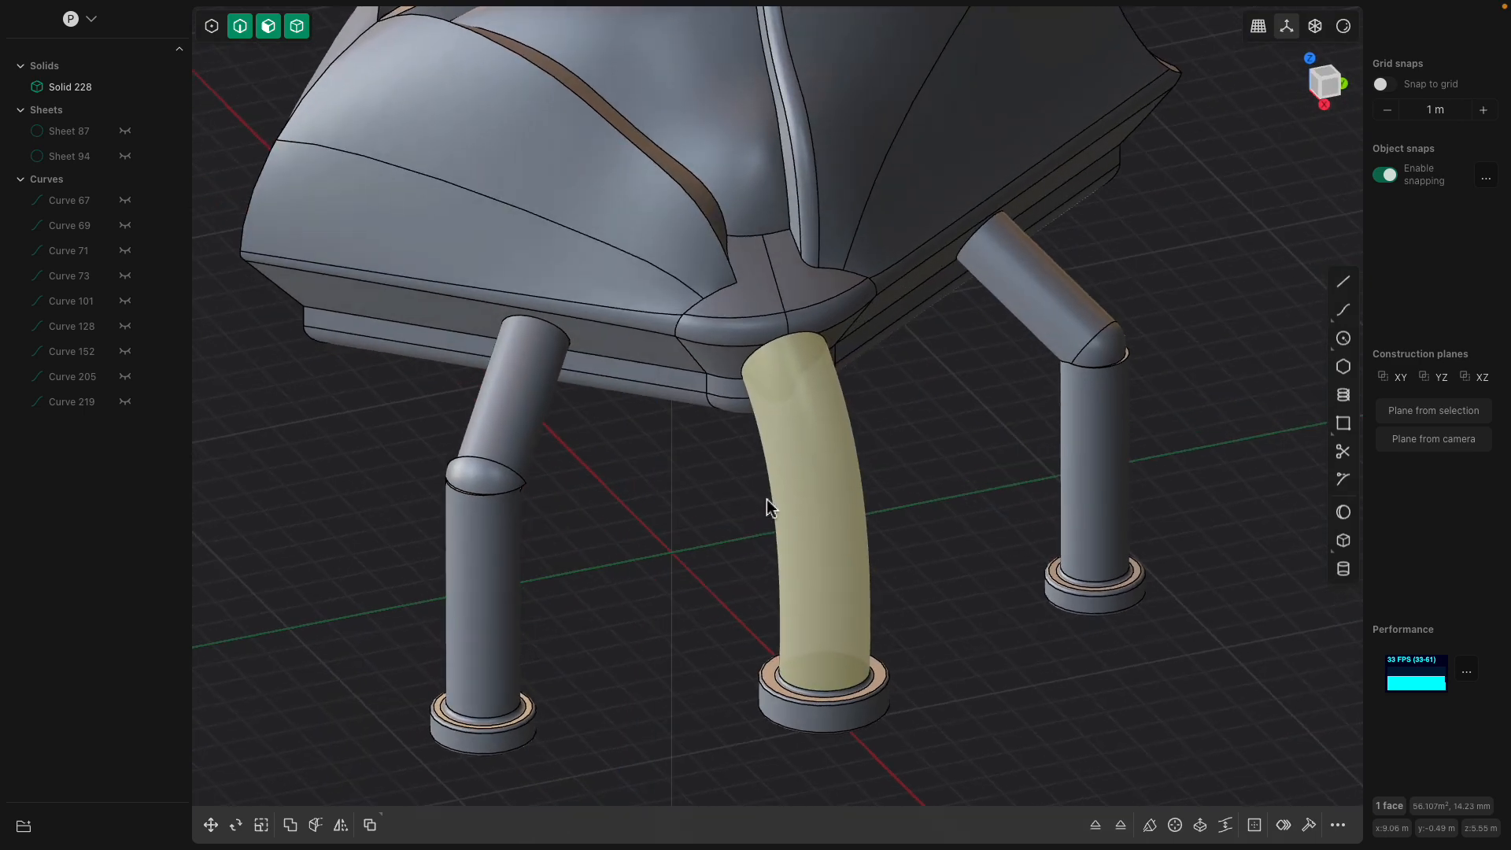
left_click(793, 509)
left_click_drag(795, 516, 781, 520)
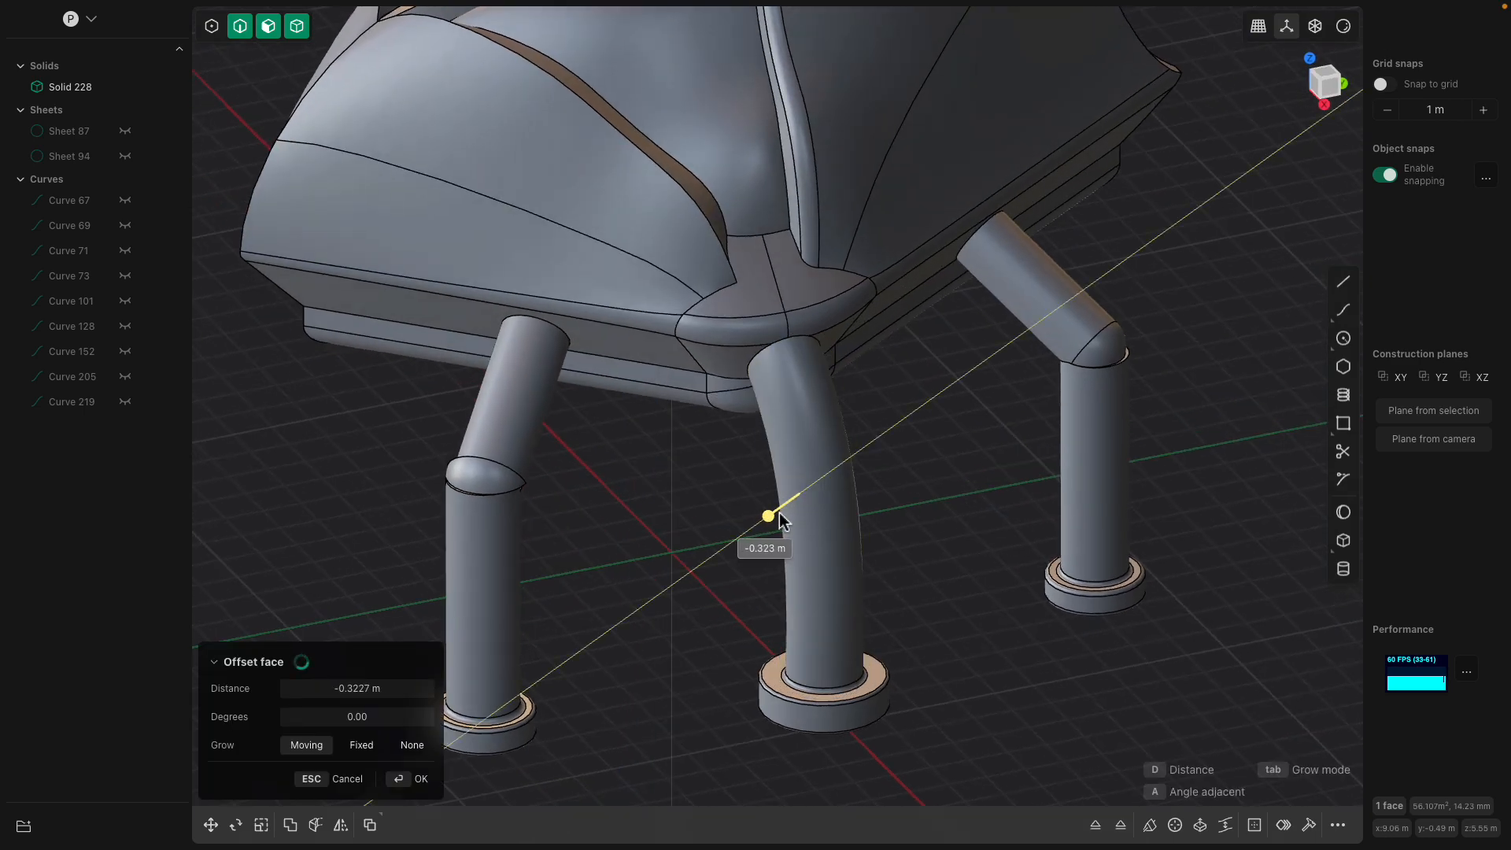
key("Escape")
middle_click_drag(904, 467, 874, 468)
scroll(863, 504, "down", 4)
middle_click_drag(916, 496, 985, 497)
key("Escape")
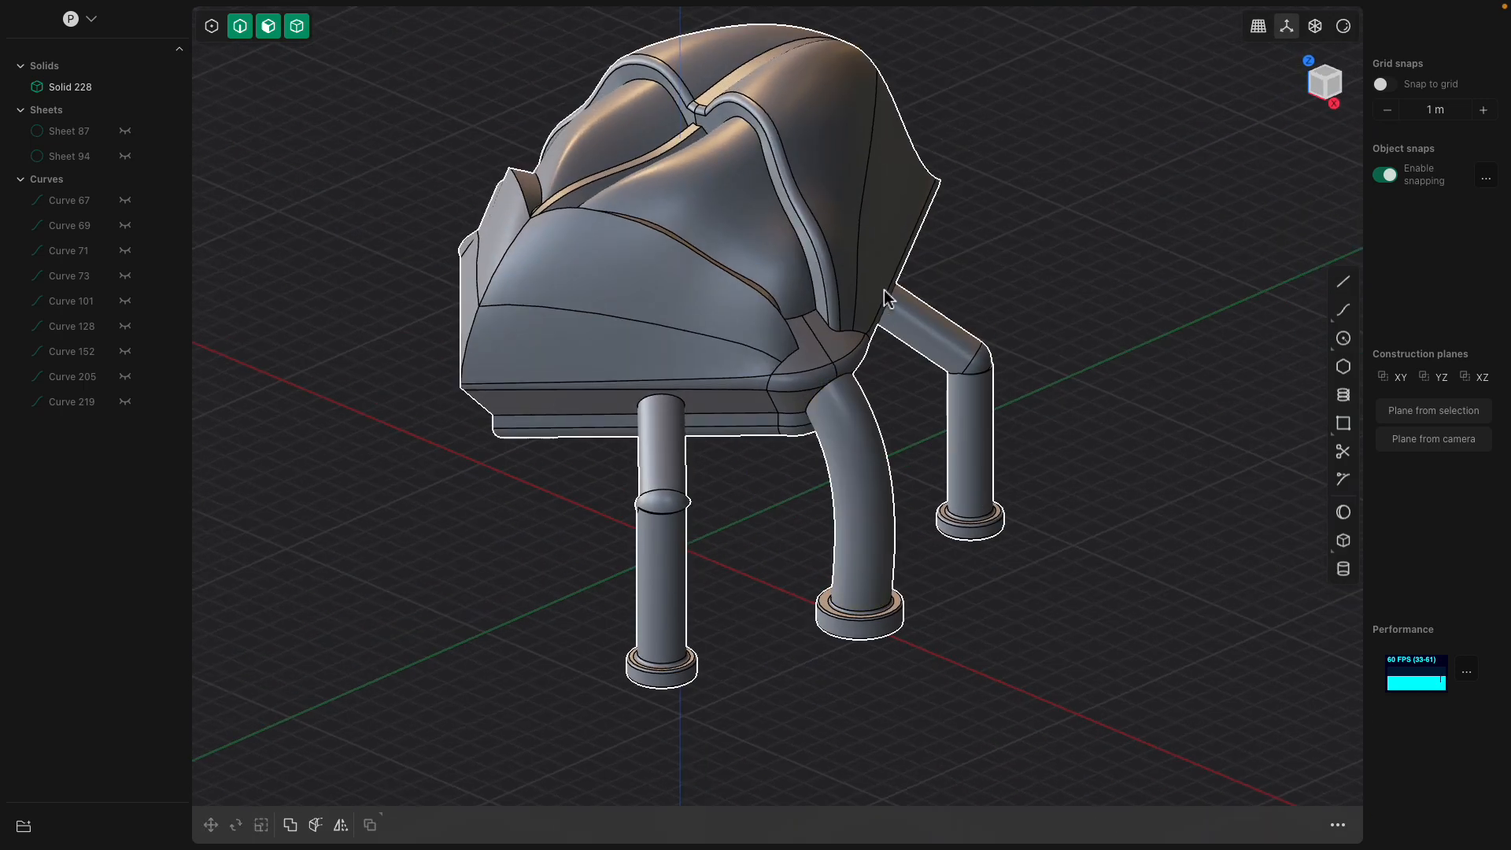
- Mirror the whole legged body across the X plane, slicing at the mirror plane and merging the halves together
left_click(774, 220)
middle_click_drag(774, 220, 803, 308)
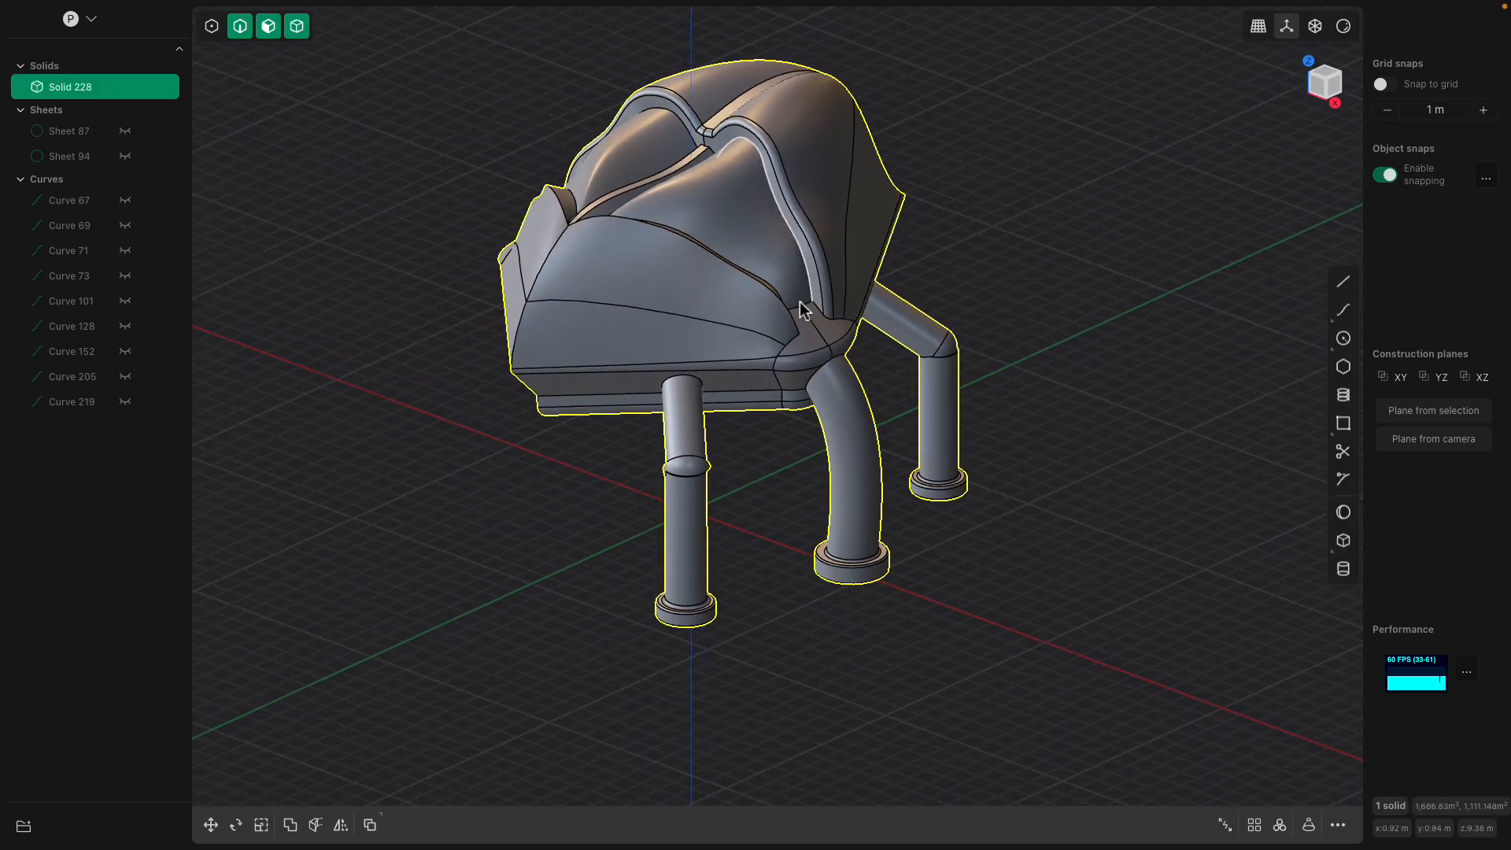
left_click(341, 825)
left_click(716, 519)
middle_click_drag(717, 519, 854, 438)
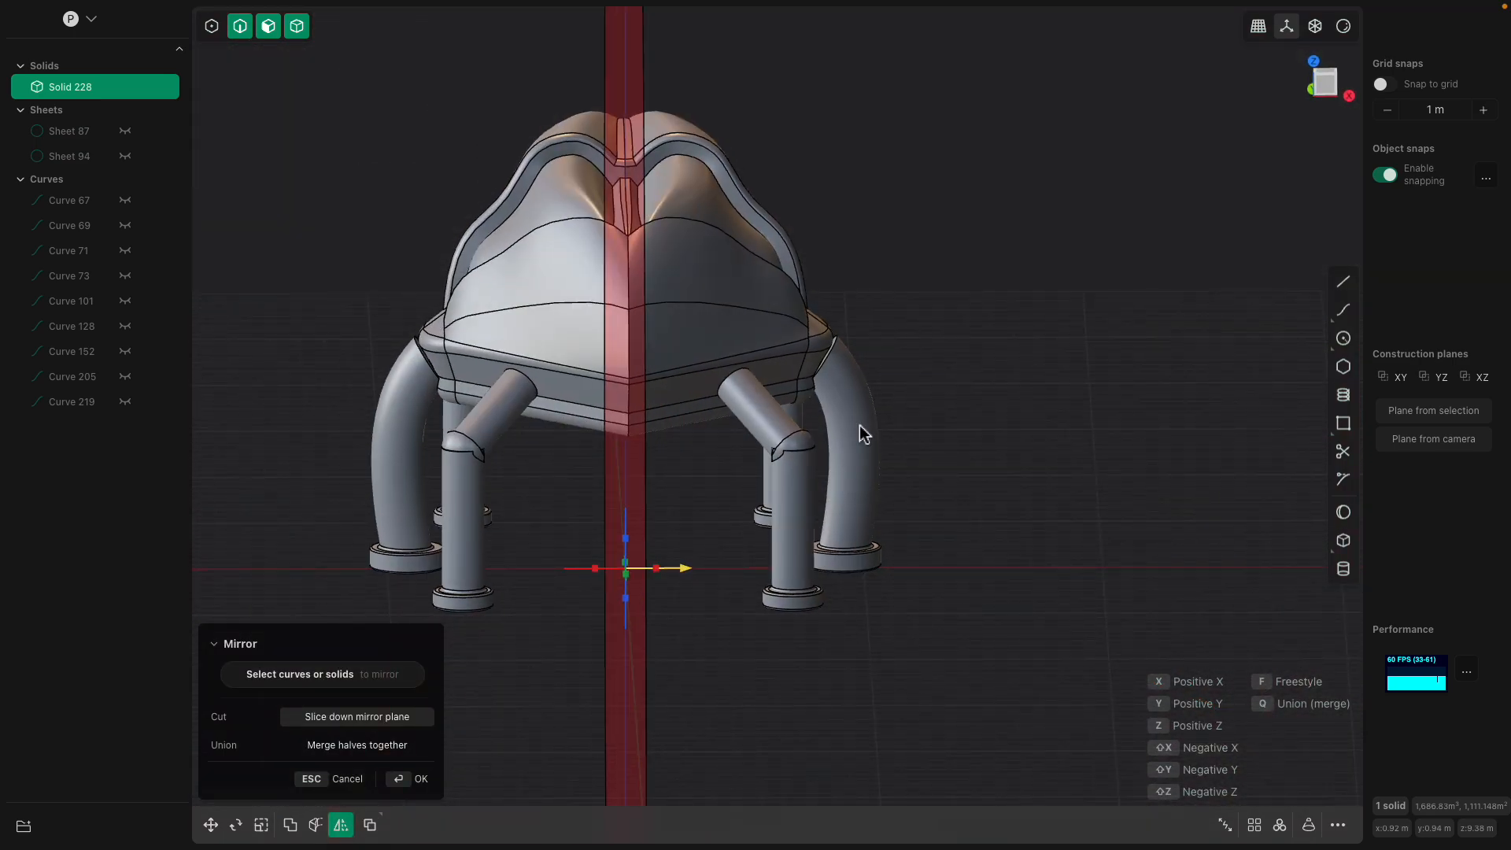
key("q")
key("q")
key("q")
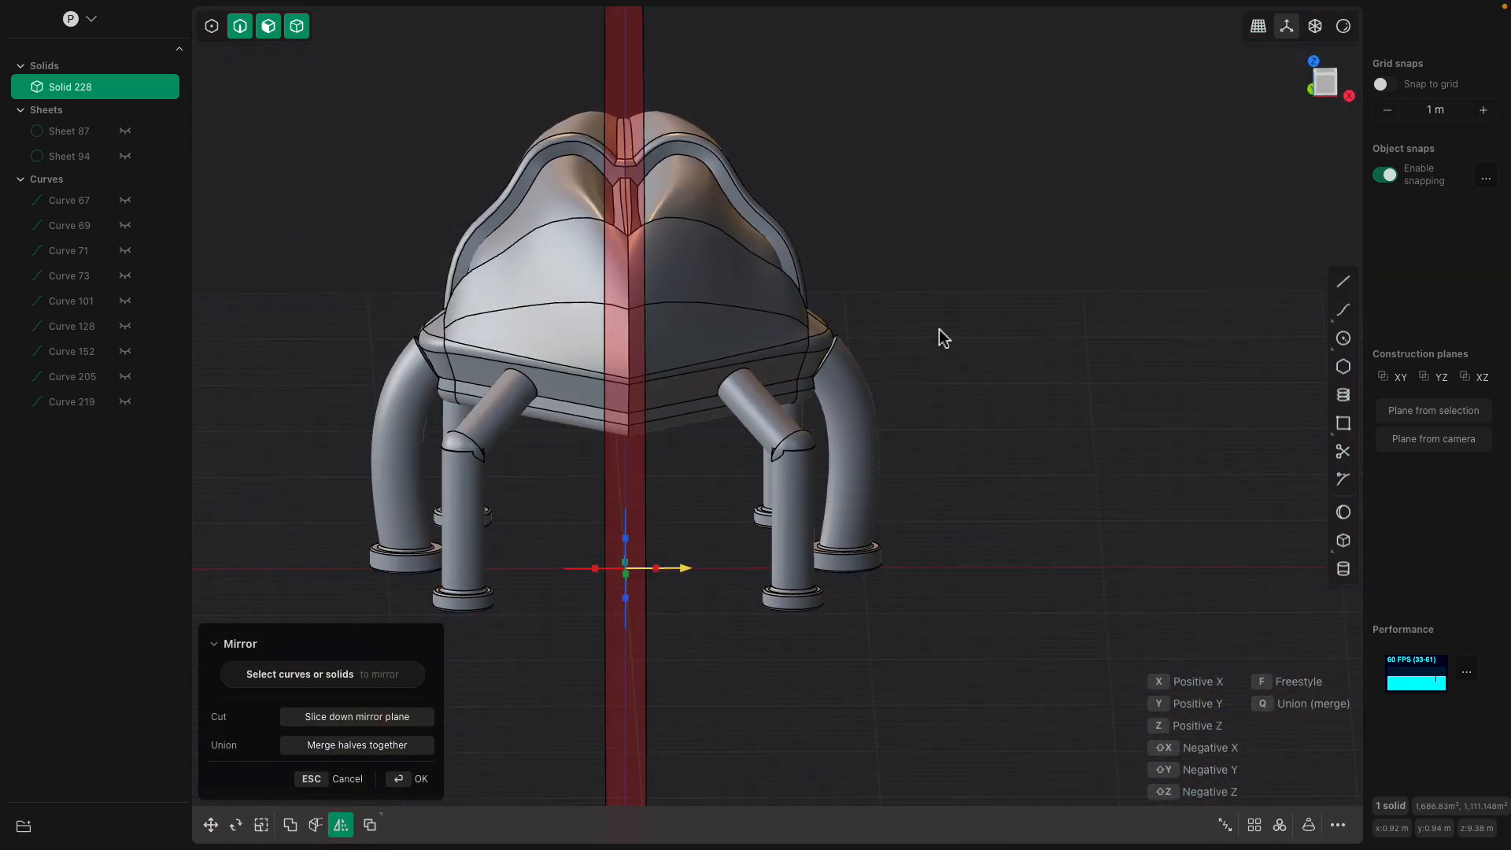
key("Return")
- Inspect the mirrored body and all its legs from several angles, including the underside
left_click(741, 265)
middle_click_drag(660, 264, 634, 300)
left_click(847, 158)
left_click(720, 280)
mouse_move(721, 280)
middle_mouse_down()
mouse_move(975, 351)
mouse_move(607, 381)
mouse_move(735, 277)
middle_mouse_up()
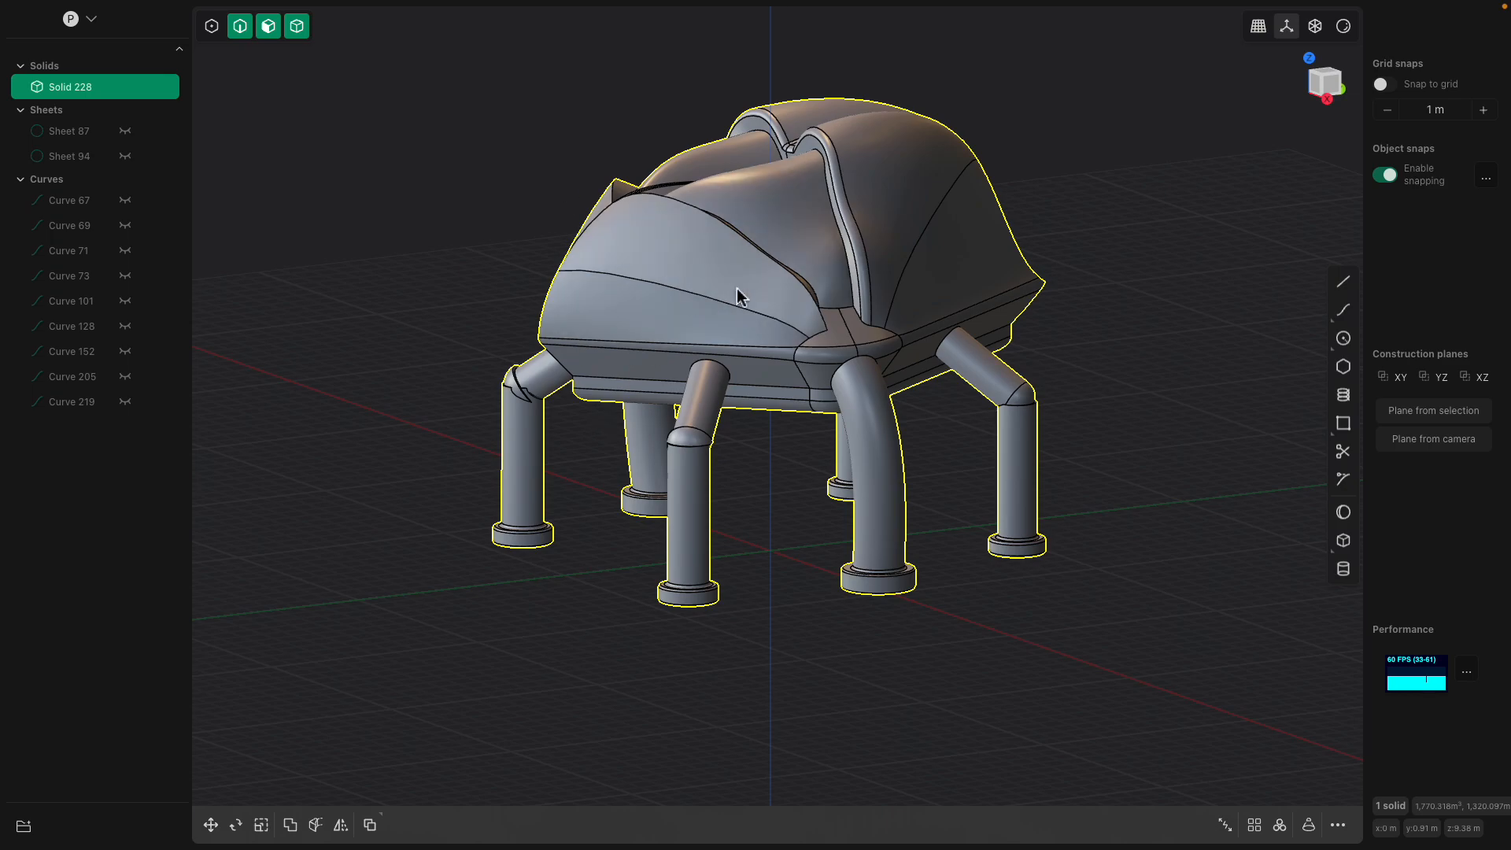
middle_click_drag(684, 316, 618, 423)
middle_click_drag(782, 455, 853, 324)
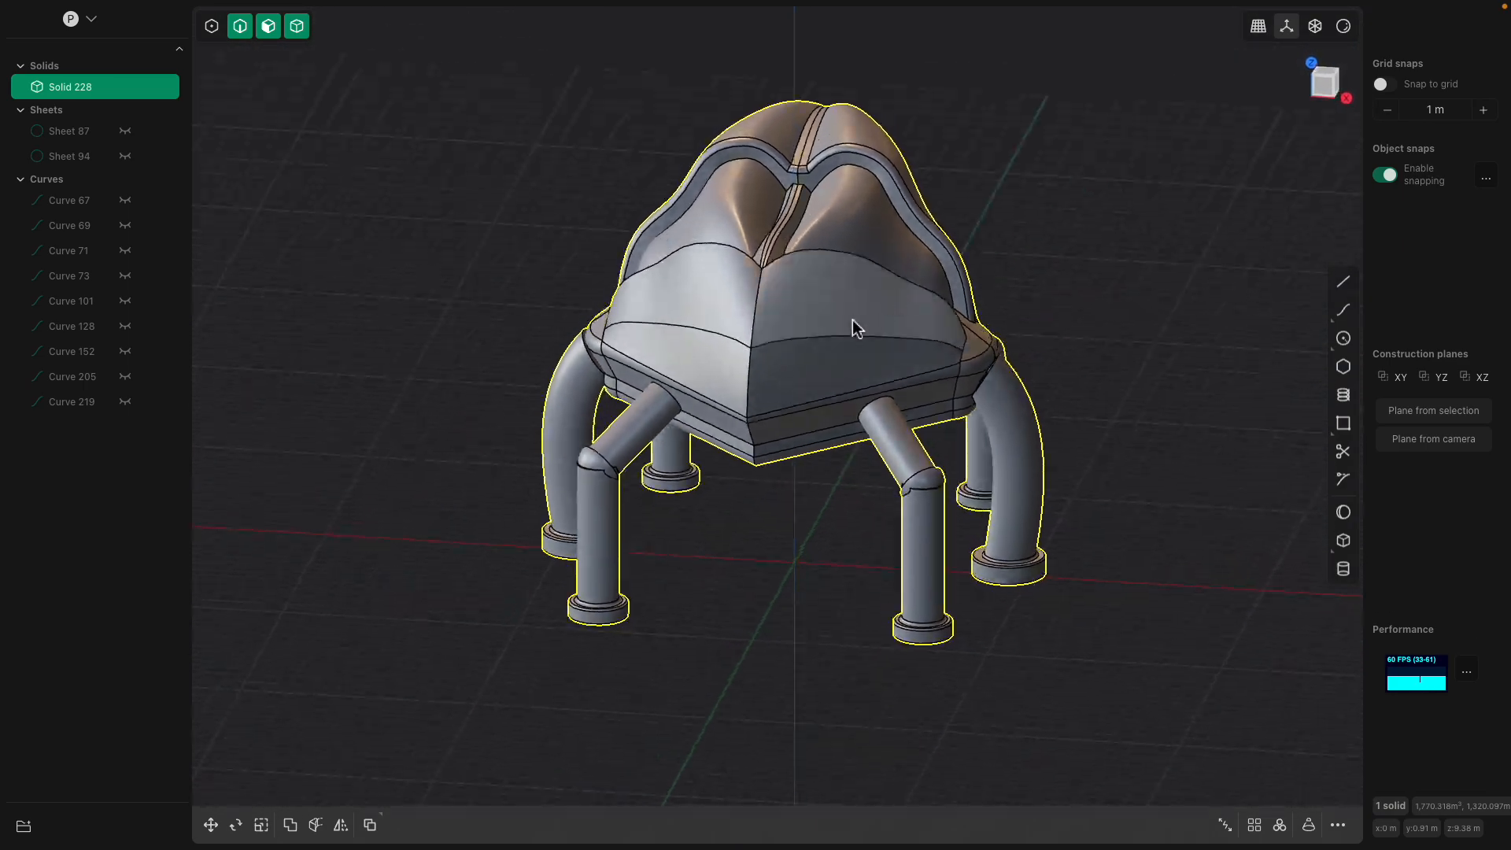
middle_click_drag(874, 441, 863, 374)
left_click_drag(863, 374, 861, 363)
- Try to fillet the six border edges of the recessed underside face
left_click(803, 402)
scroll(819, 378, "up", 3)
middle_click_drag(819, 394, 801, 349)
key("f")
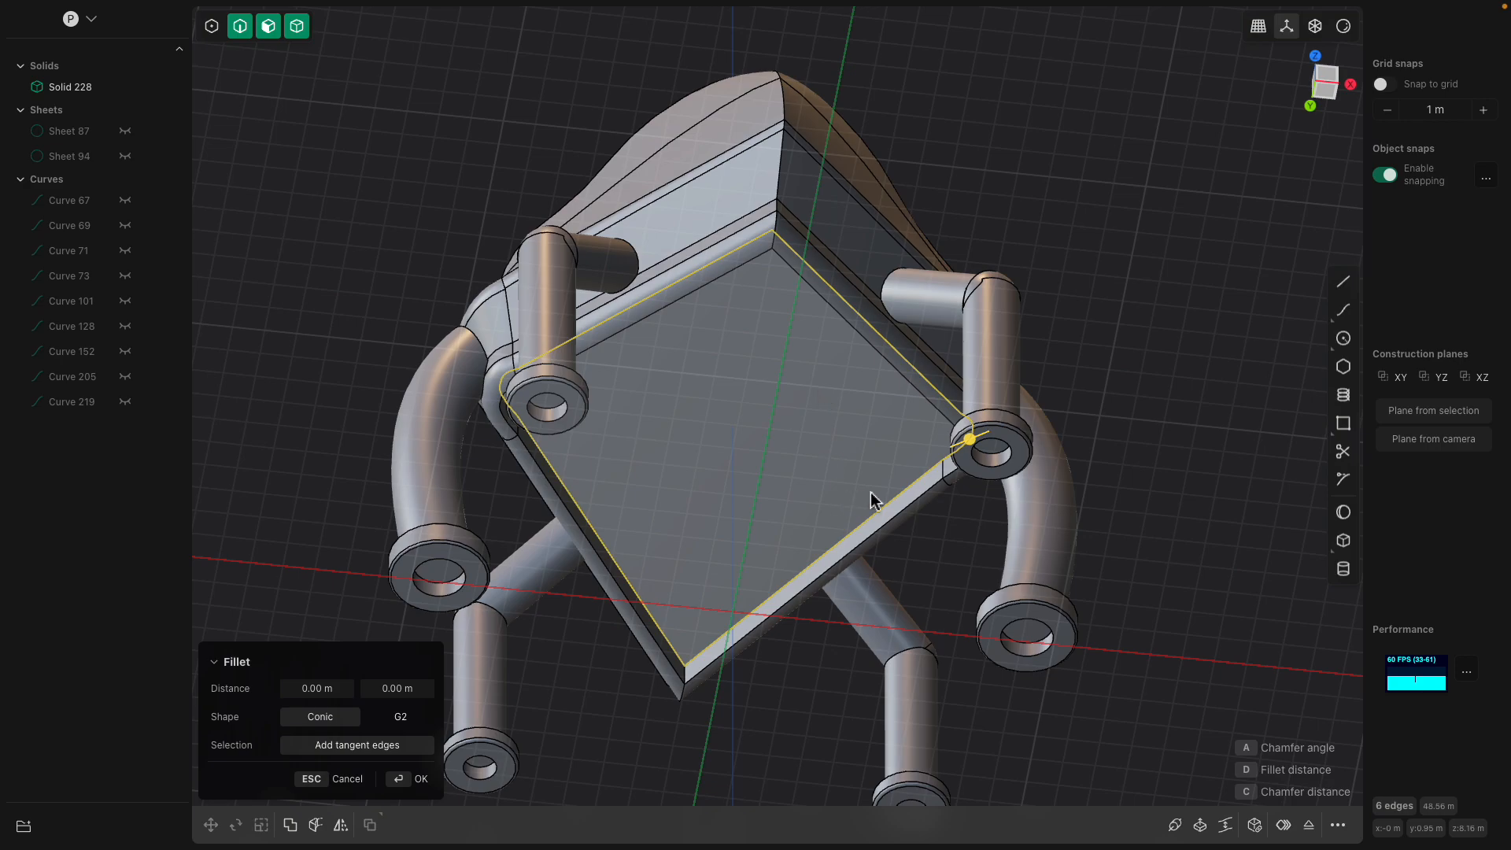
middle_click_drag(861, 491, 933, 422)
mouse_move(974, 454)
left_mouse_down()
mouse_move(947, 451)
mouse_move(974, 446)
left_mouse_up()
middle_click_drag(974, 446, 808, 424)
key("Return")
- Offset the recessed underside face further into the body
left_click(827, 472)
key("f")
mouse_move(808, 425)
left_mouse_down()
mouse_move(808, 354)
mouse_move(809, 418)
left_mouse_up()
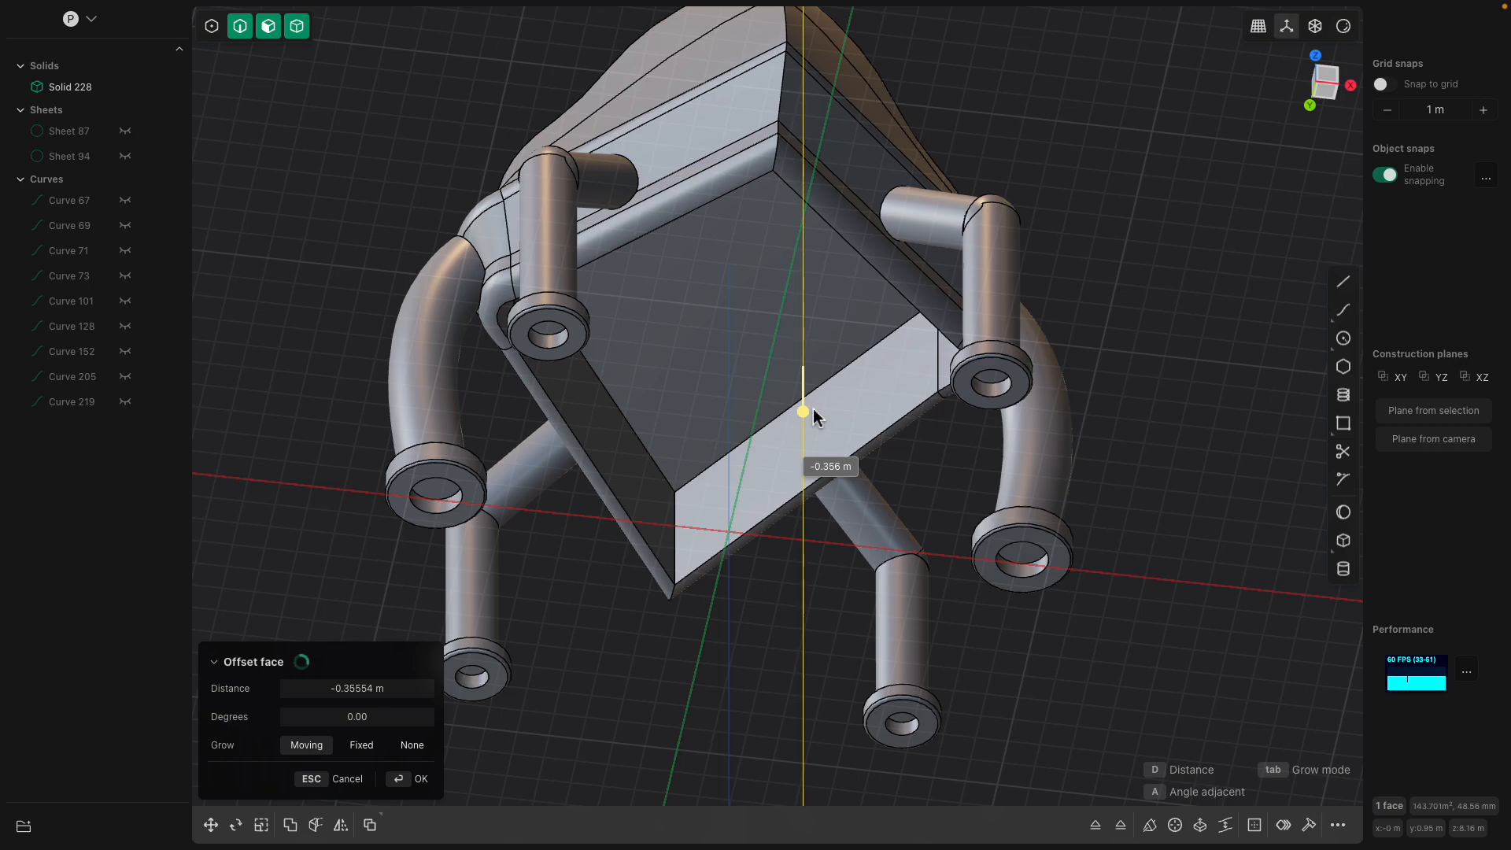
middle_click_drag(809, 418, 836, 452)
middle_click_drag(803, 402, 803, 431)
key("Return")
- Split one half of the upper front shell face with a lengthwise cut and offset the lower strip inward
middle_click_drag(793, 355, 715, 449)
left_click(779, 387)
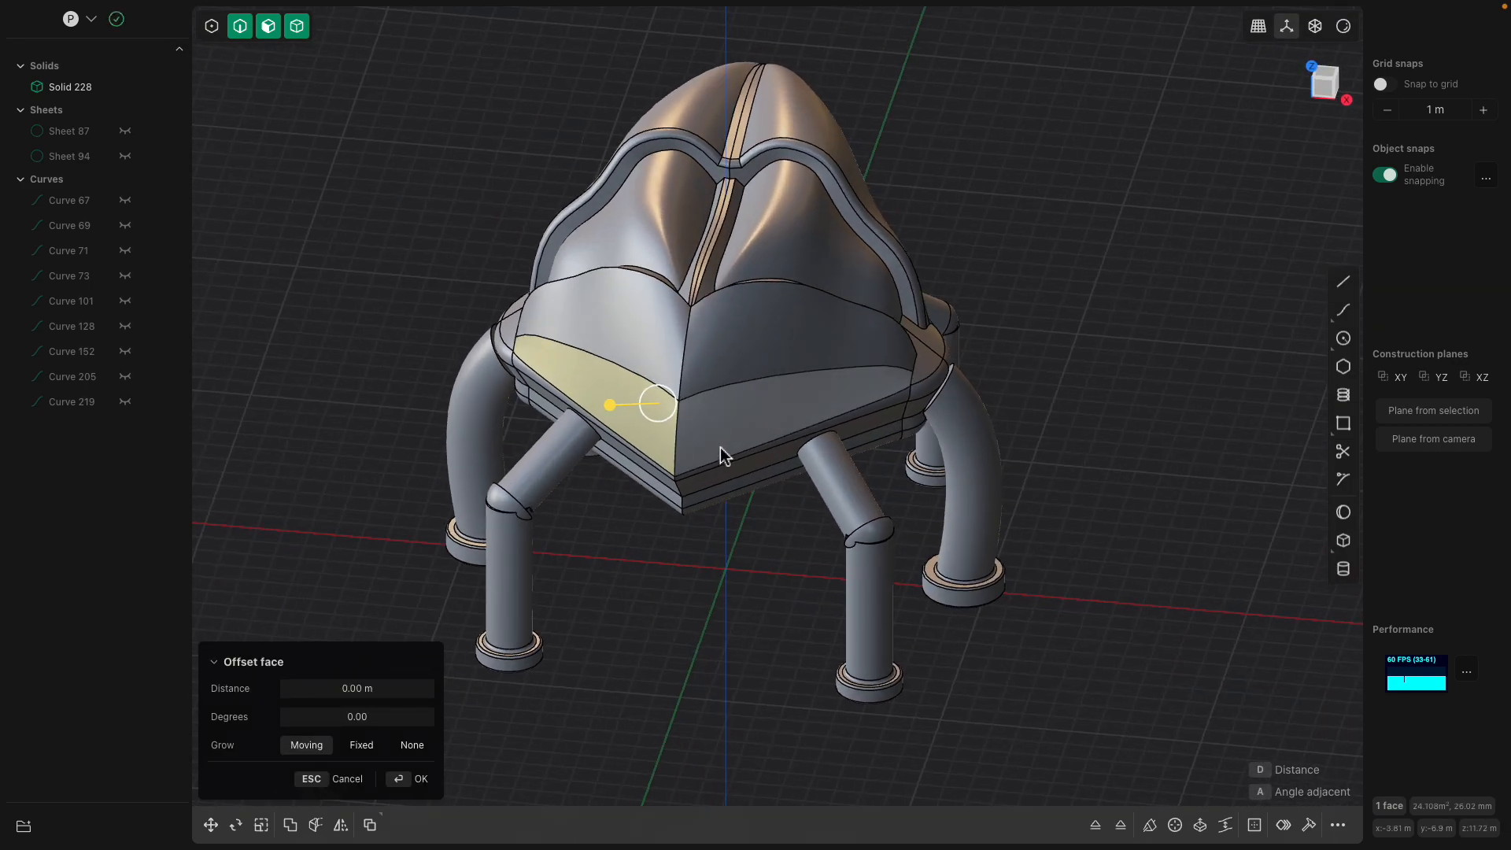
left_click(721, 446)
left_click(720, 366)
middle_click_drag(719, 365, 719, 379)
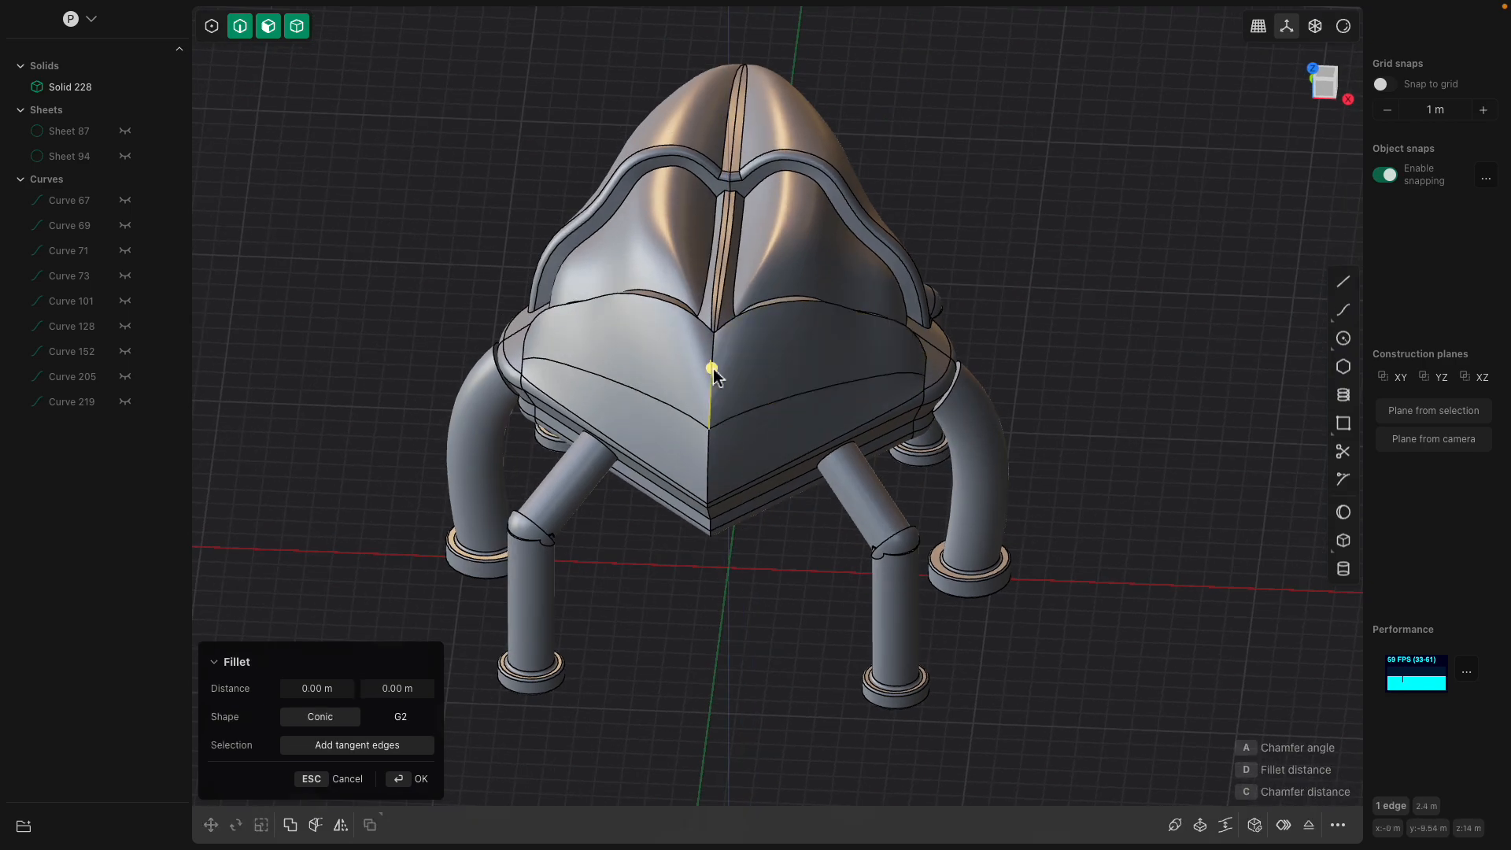
scroll(741, 373, "up", 4)
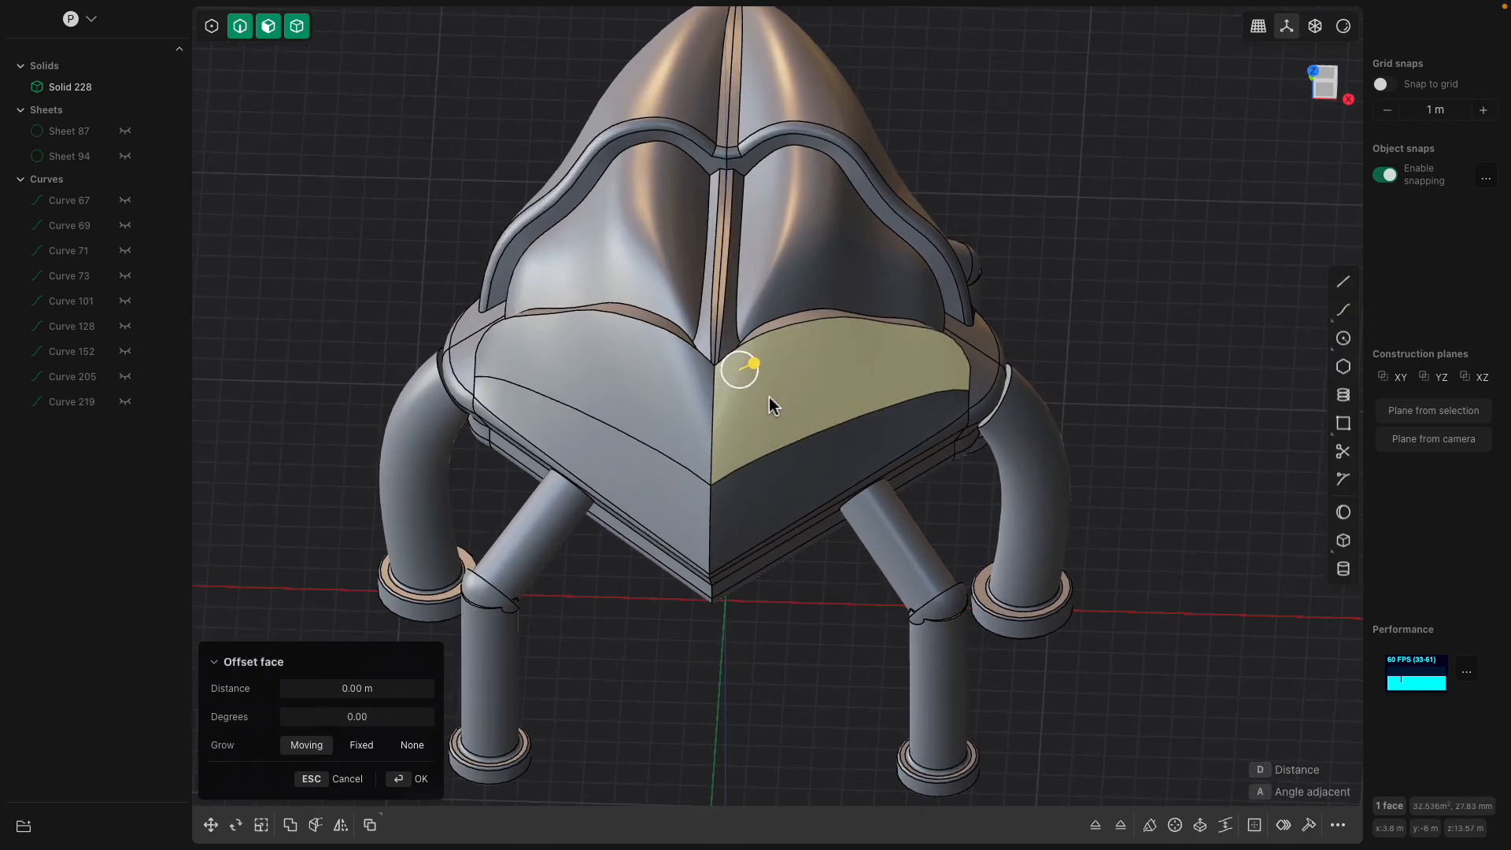
key("Escape")
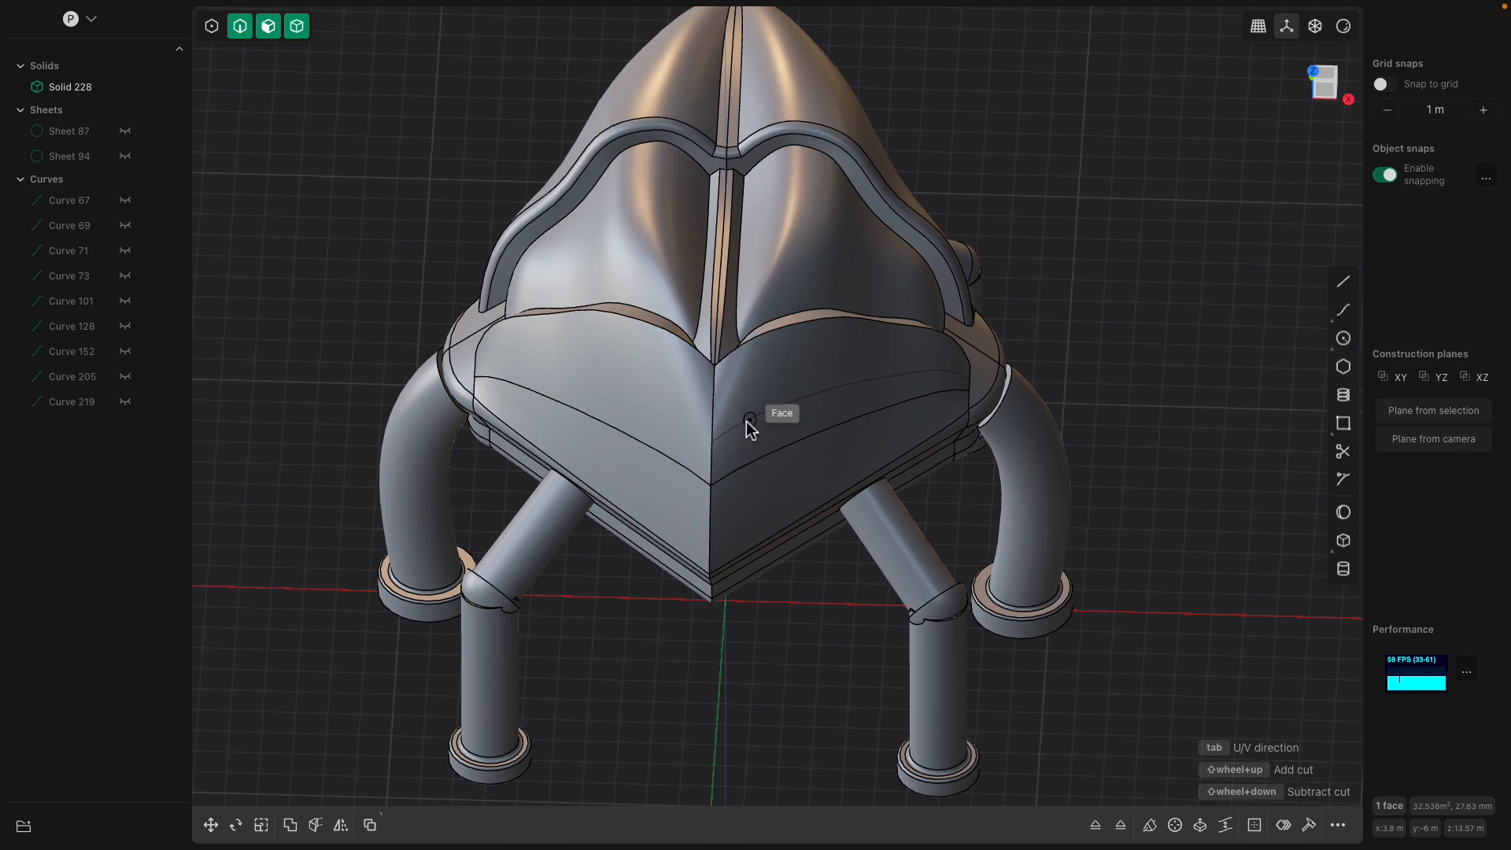
left_click(778, 401)
left_click(779, 422)
mouse_move(815, 434)
left_mouse_down()
mouse_move(795, 428)
mouse_move(814, 431)
left_mouse_up()
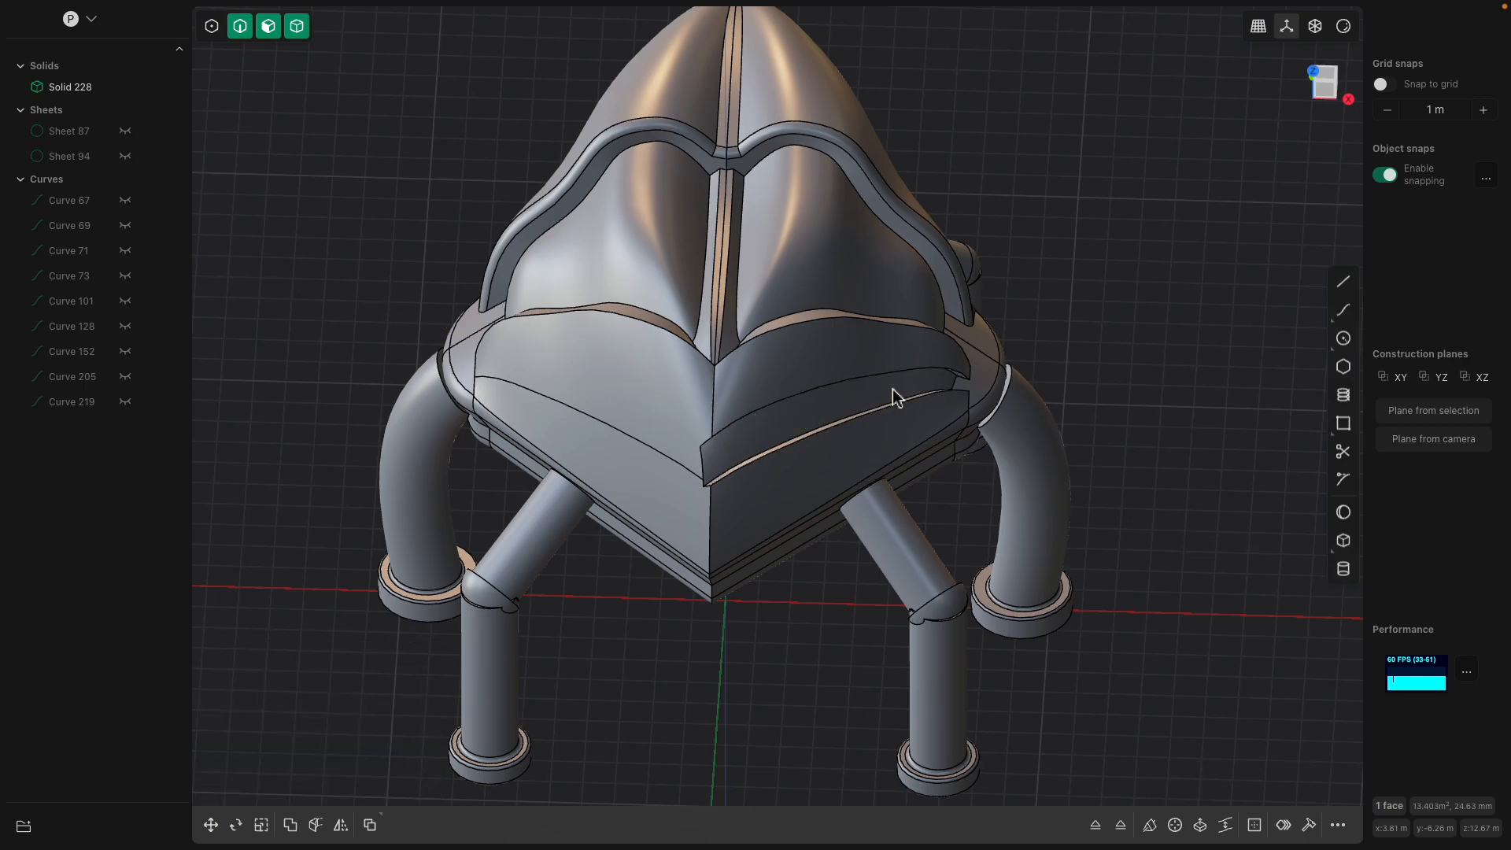
- Mirror the half with the recessed strip across the X plane, slicing at the plane without merging the halves
middle_click_drag(1080, 273, 860, 260)
left_click(845, 260)
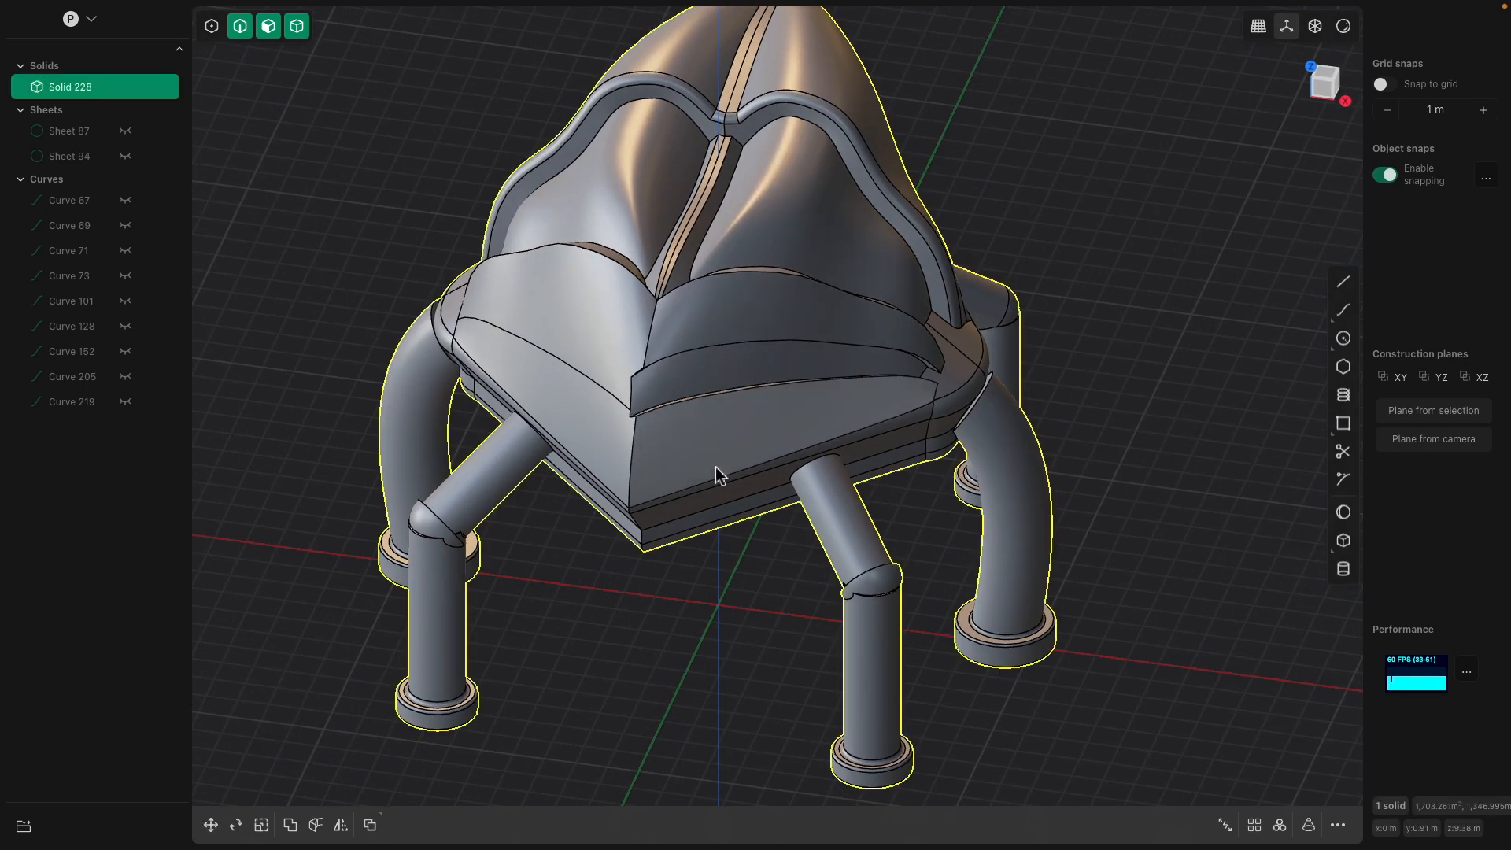
left_click(343, 825)
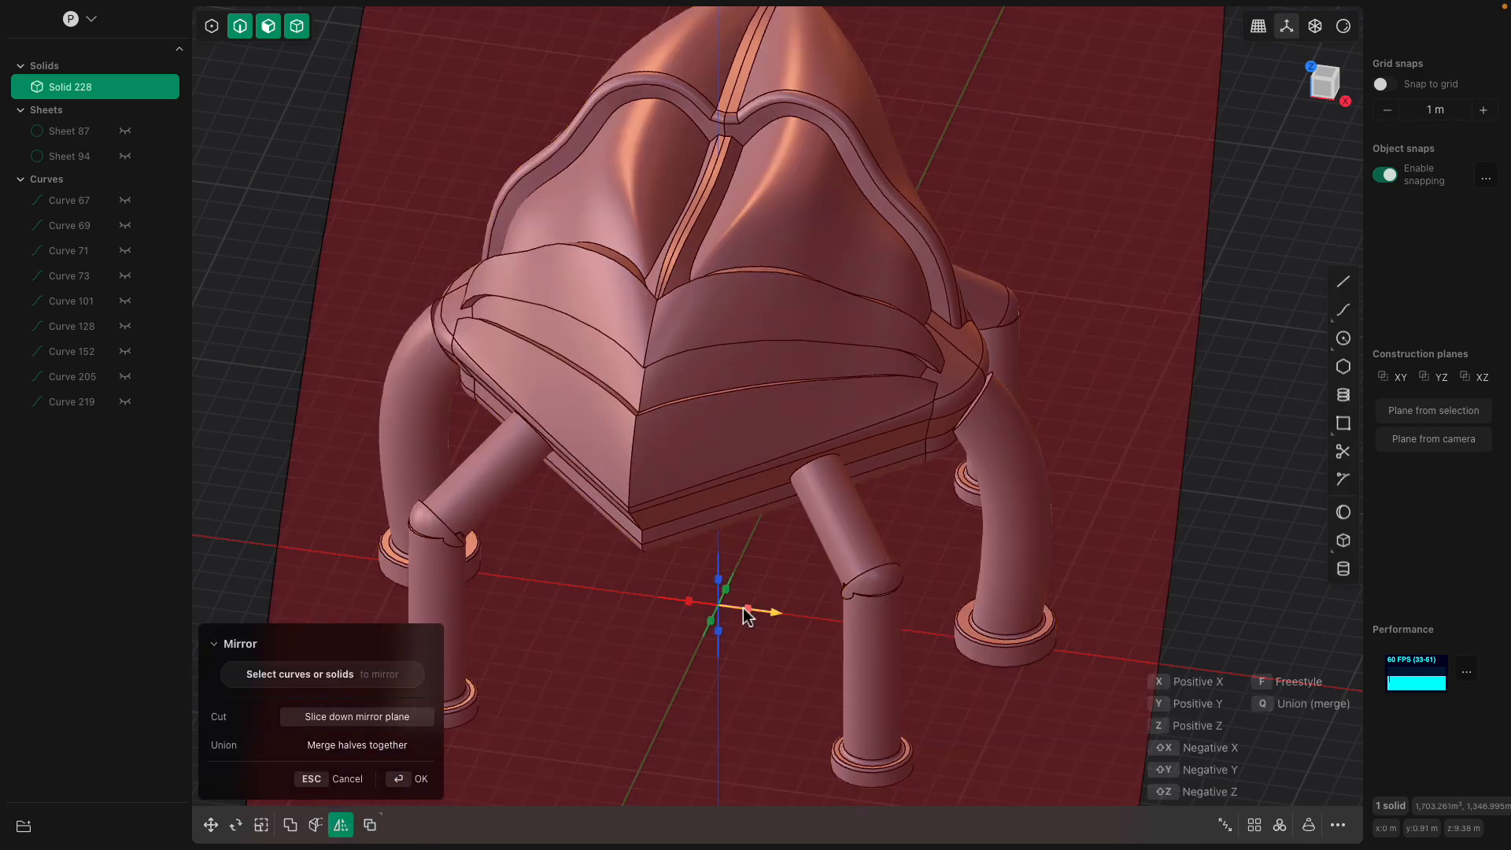
left_click(746, 611)
- Union the two mirrored halves of the body into one solid
left_click(785, 341)
left_click(726, 344, "shift")
mouse_move(725, 344)
middle_mouse_down("shift")
mouse_move(717, 429)
mouse_move(742, 347)
middle_mouse_up("shift")
scroll(746, 354, "up", 5)
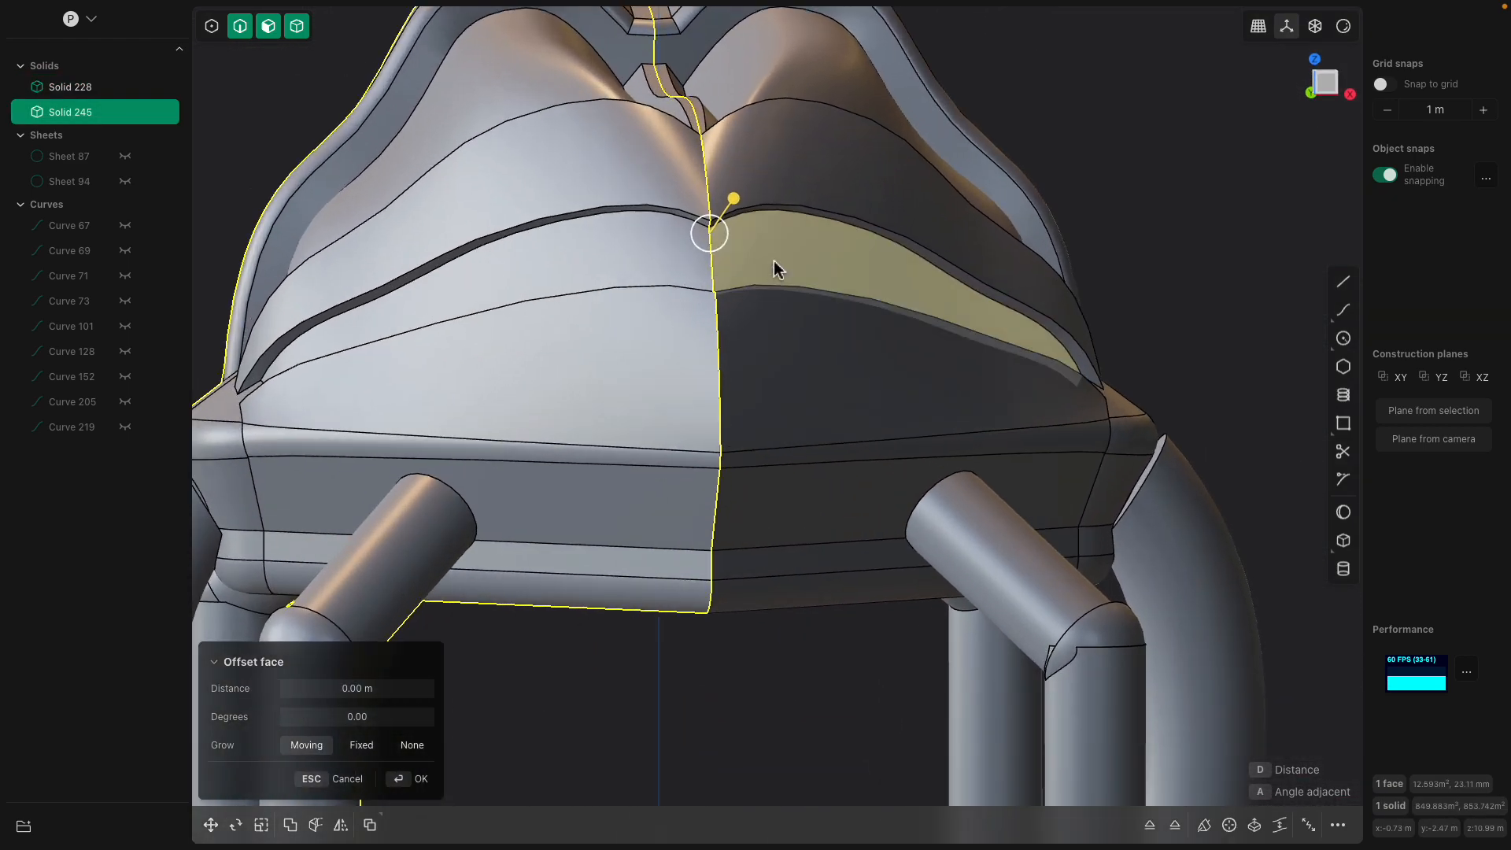
left_click(776, 206)
left_click(696, 212)
left_click(738, 173, "shift")
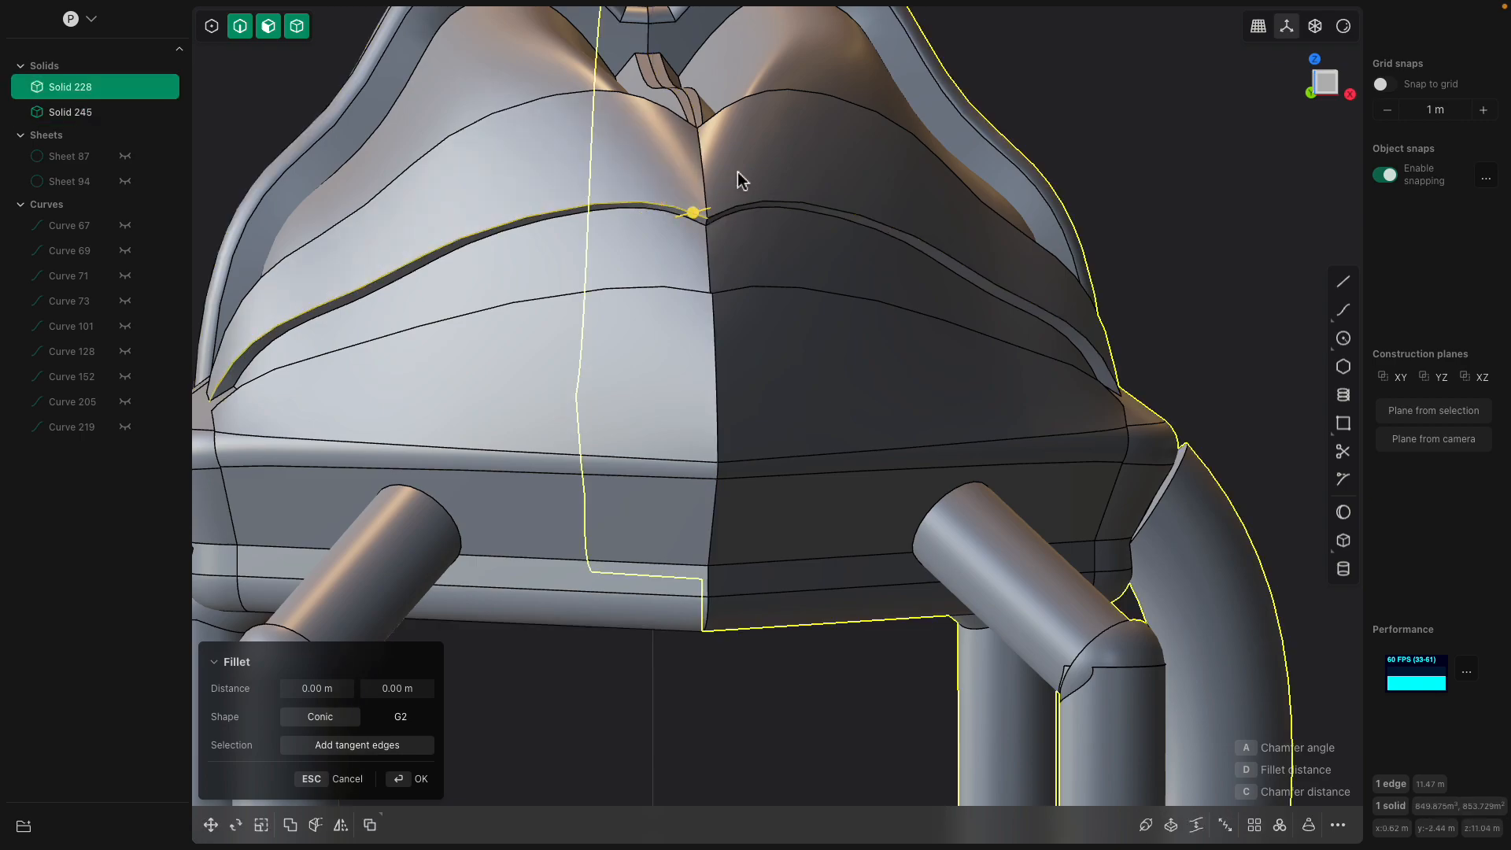
key("q")
left_click(650, 171)
key("Return")
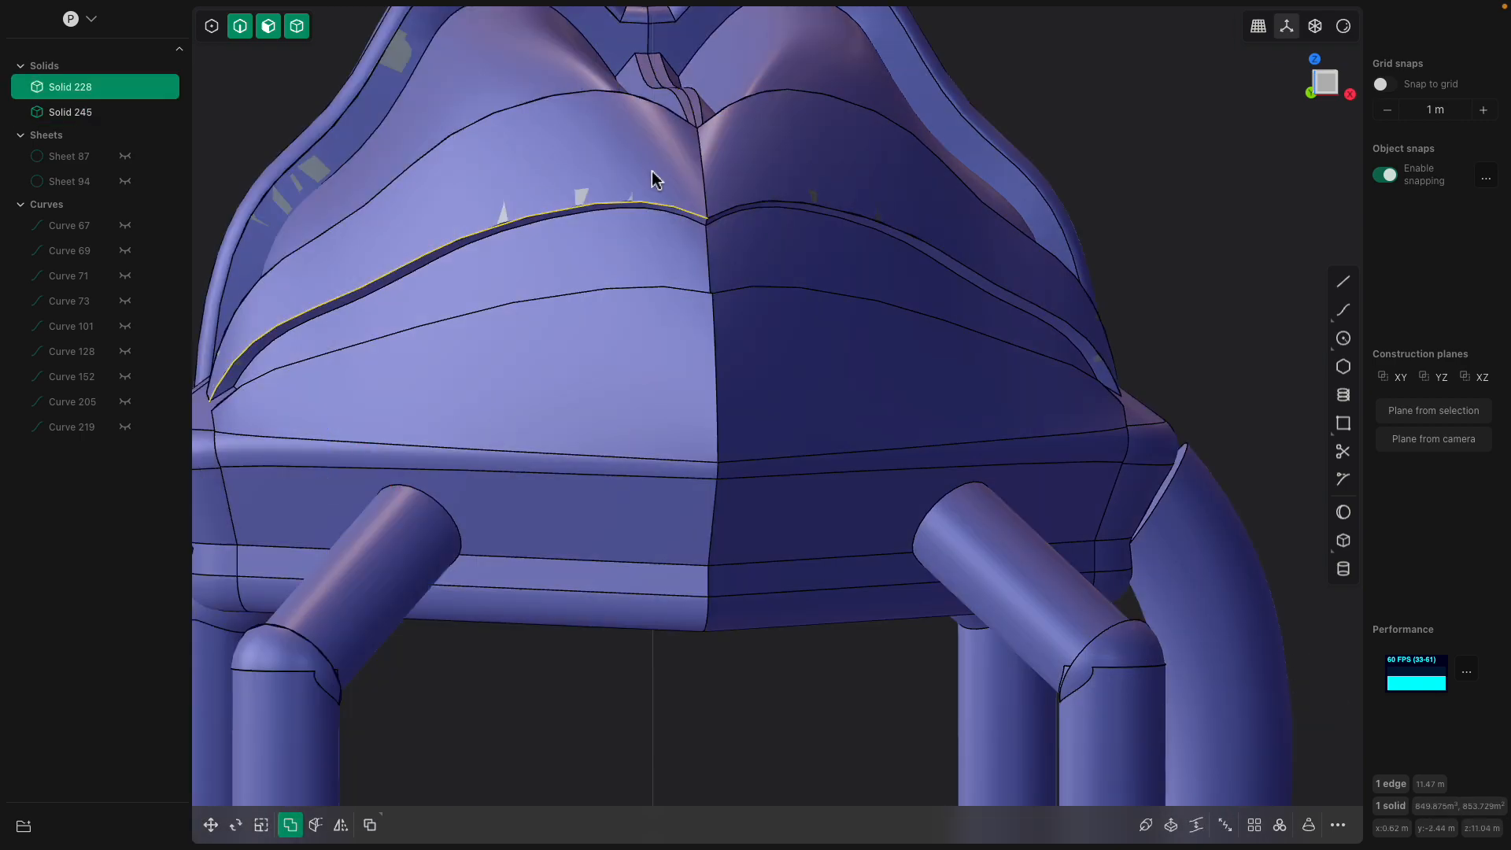
left_click(659, 174)
left_click(704, 184)
middle_click_drag(703, 184, 702, 271)
left_click_drag(690, 393, 697, 389)
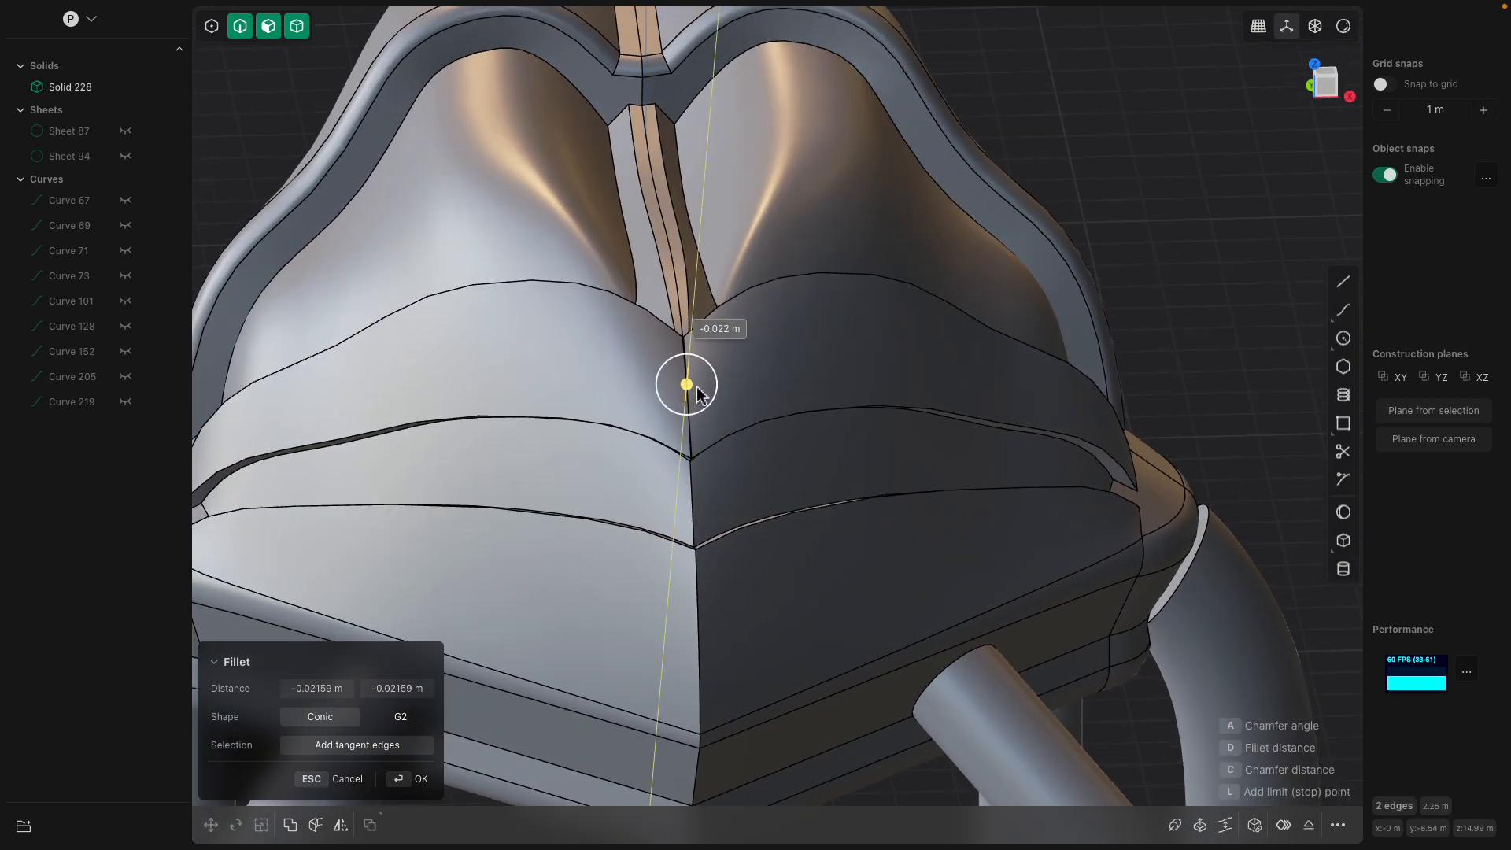
middle_click_drag(716, 433, 700, 470)
key("Escape")
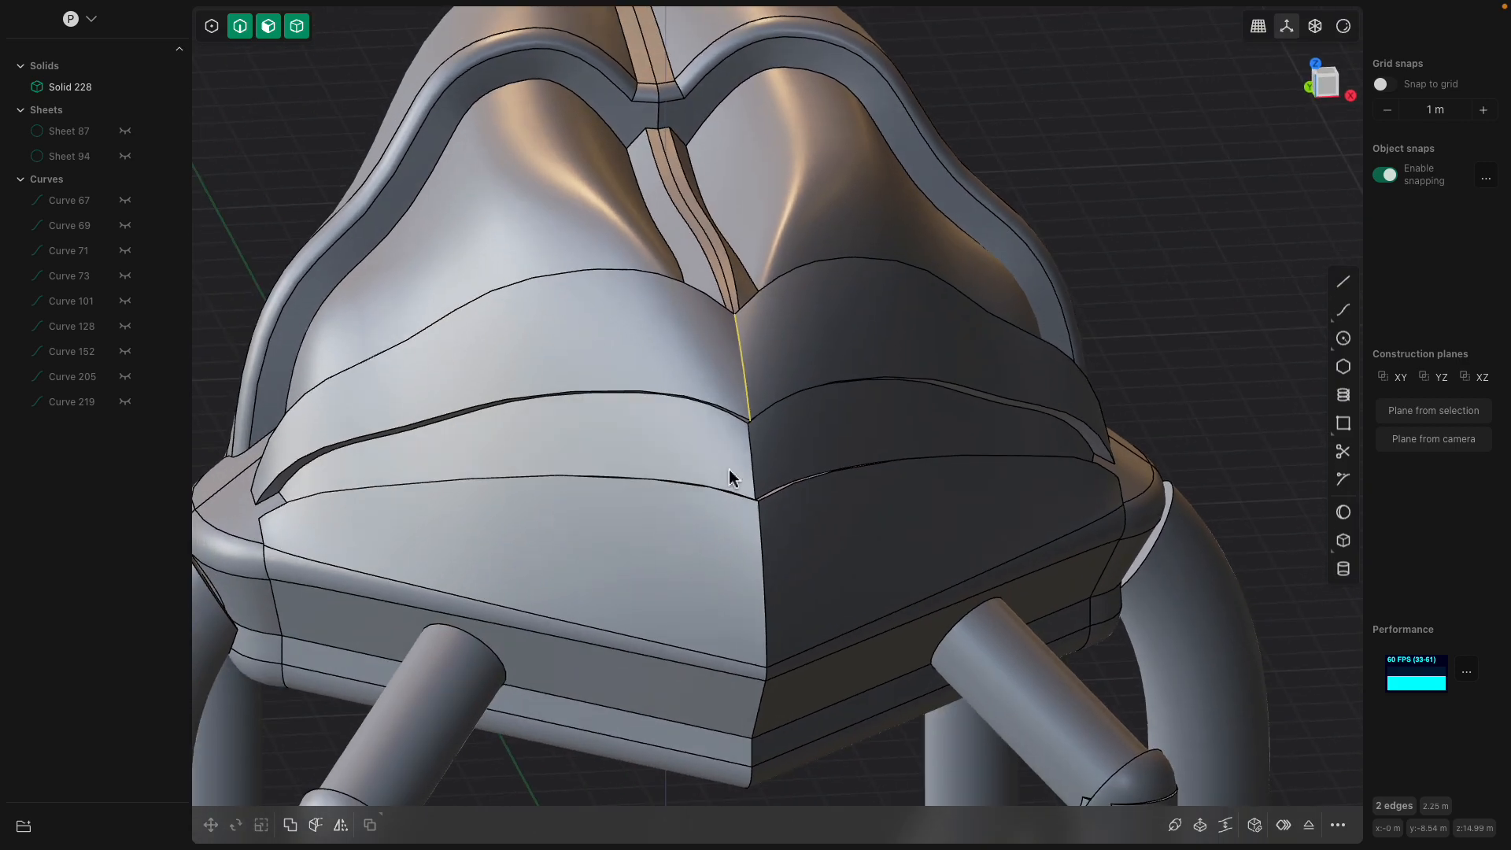
- Bevel the centre edge of the recessed front strip with the Fillet command and select the resulting small face
left_click(747, 468)
left_click(752, 468)
mouse_move(752, 468)
left_mouse_down()
mouse_move(813, 469)
mouse_move(779, 467)
left_mouse_up()
key("Return")
left_click(751, 474)
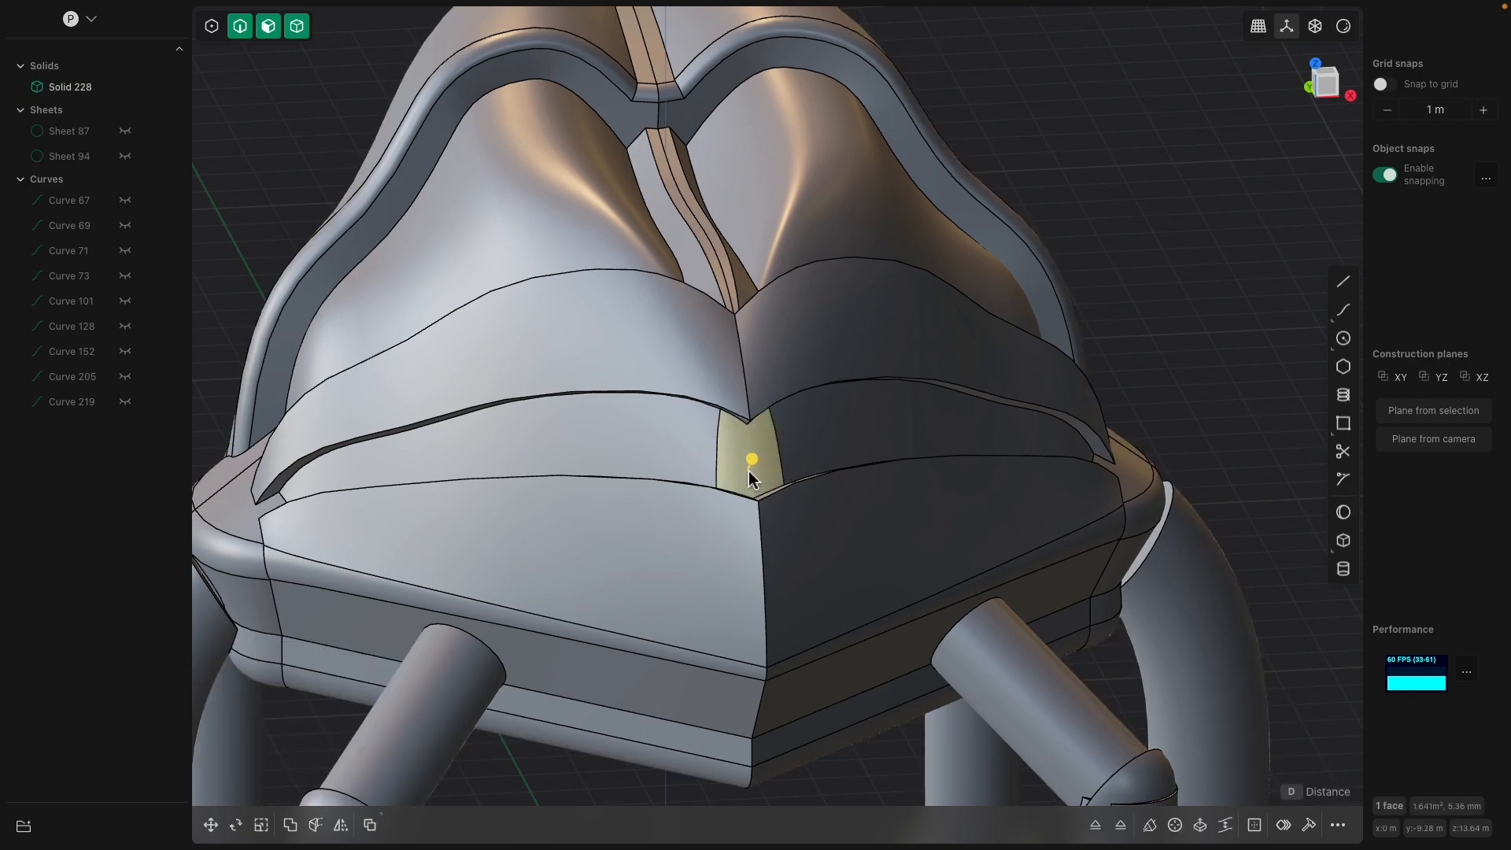
middle_click_drag(751, 473, 761, 482)
left_click_drag(779, 493, 793, 491)
middle_click_drag(793, 492, 733, 421)
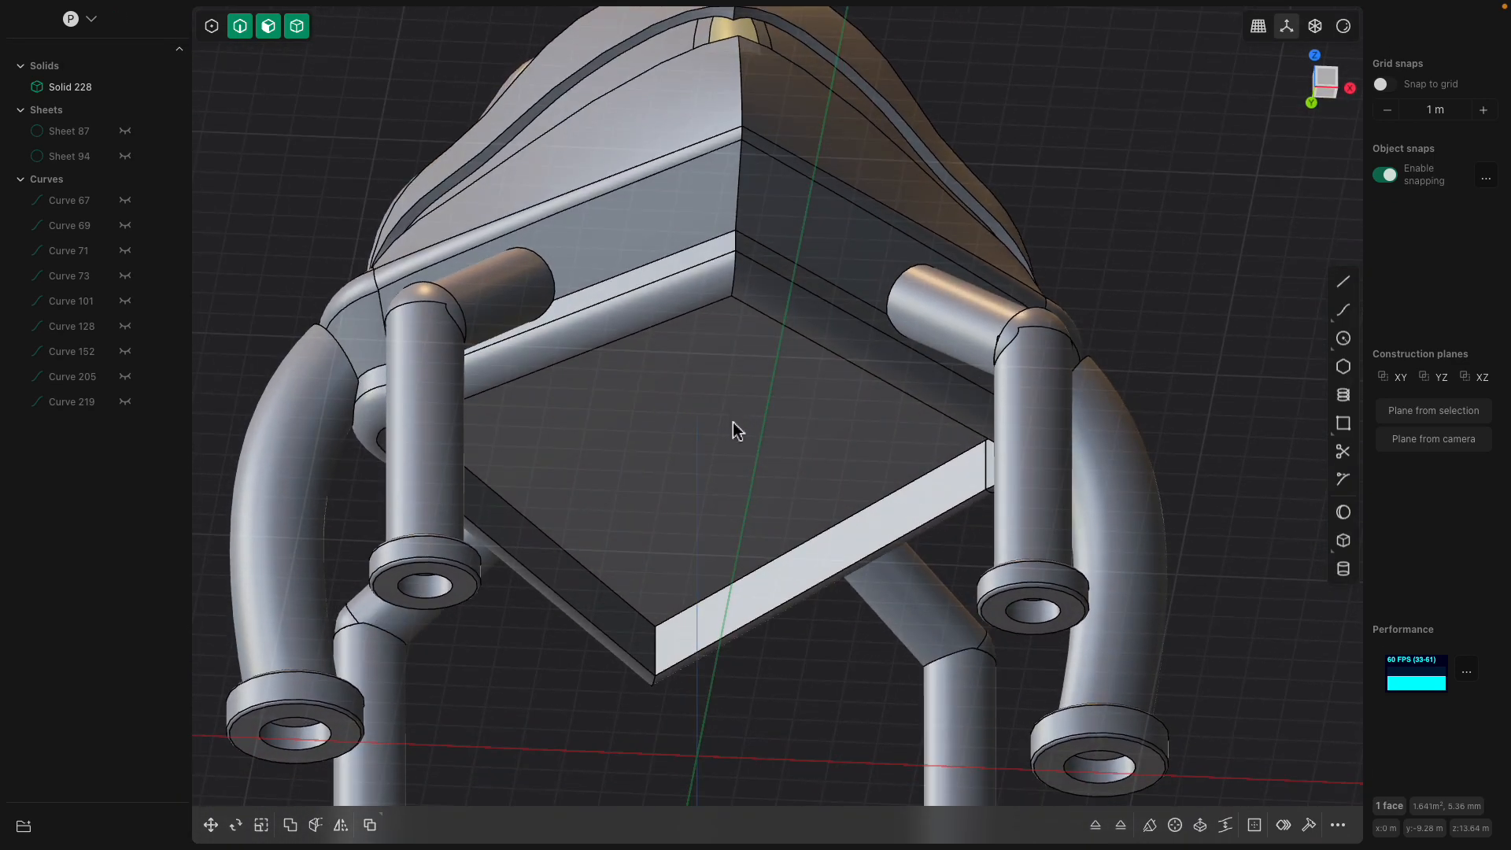
left_click(757, 299)
left_click(738, 282)
left_click_drag(748, 286, 775, 232)
key("Escape")
middle_click_drag(754, 282, 739, 313)
scroll(739, 313, "up", 3)
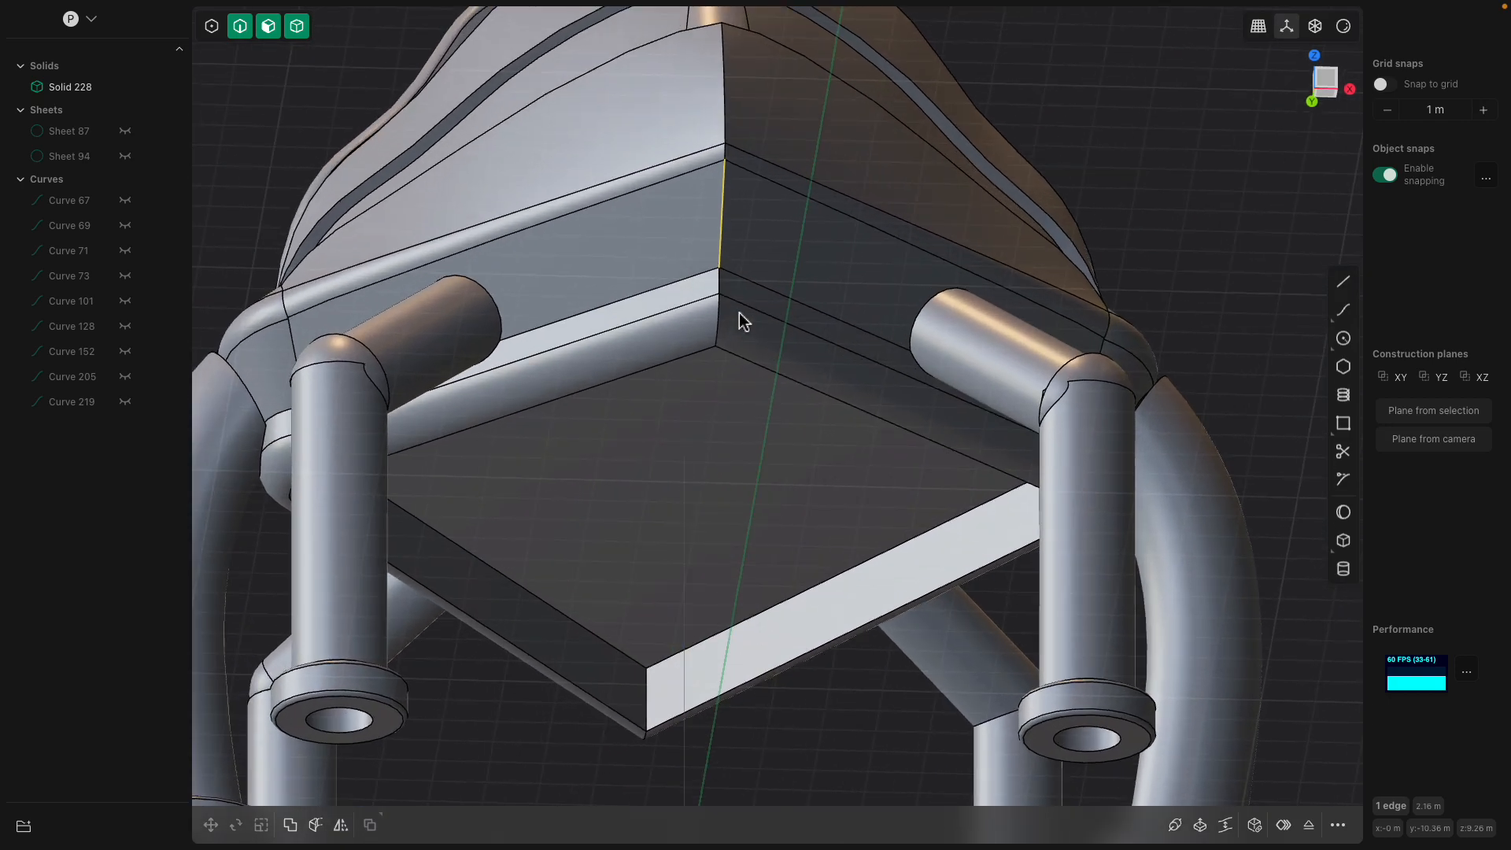
left_click(720, 285)
left_click_drag(720, 315, 750, 304)
key("Escape")
- Extrude the small centre face of the front strip outward into a tapered horn joined to the body
left_click(749, 306)
middle_click_drag(749, 306, 783, 386)
left_click(709, 408)
left_click(702, 429)
key("e")
middle_click_drag(963, 359, 1004, 329)
left_click_drag(1083, 307, 1150, 294)
key("q")
middle_click_drag(1095, 340, 972, 306)
left_click_drag(922, 295, 917, 290)
middle_click_drag(917, 289, 964, 425)
key("Return")
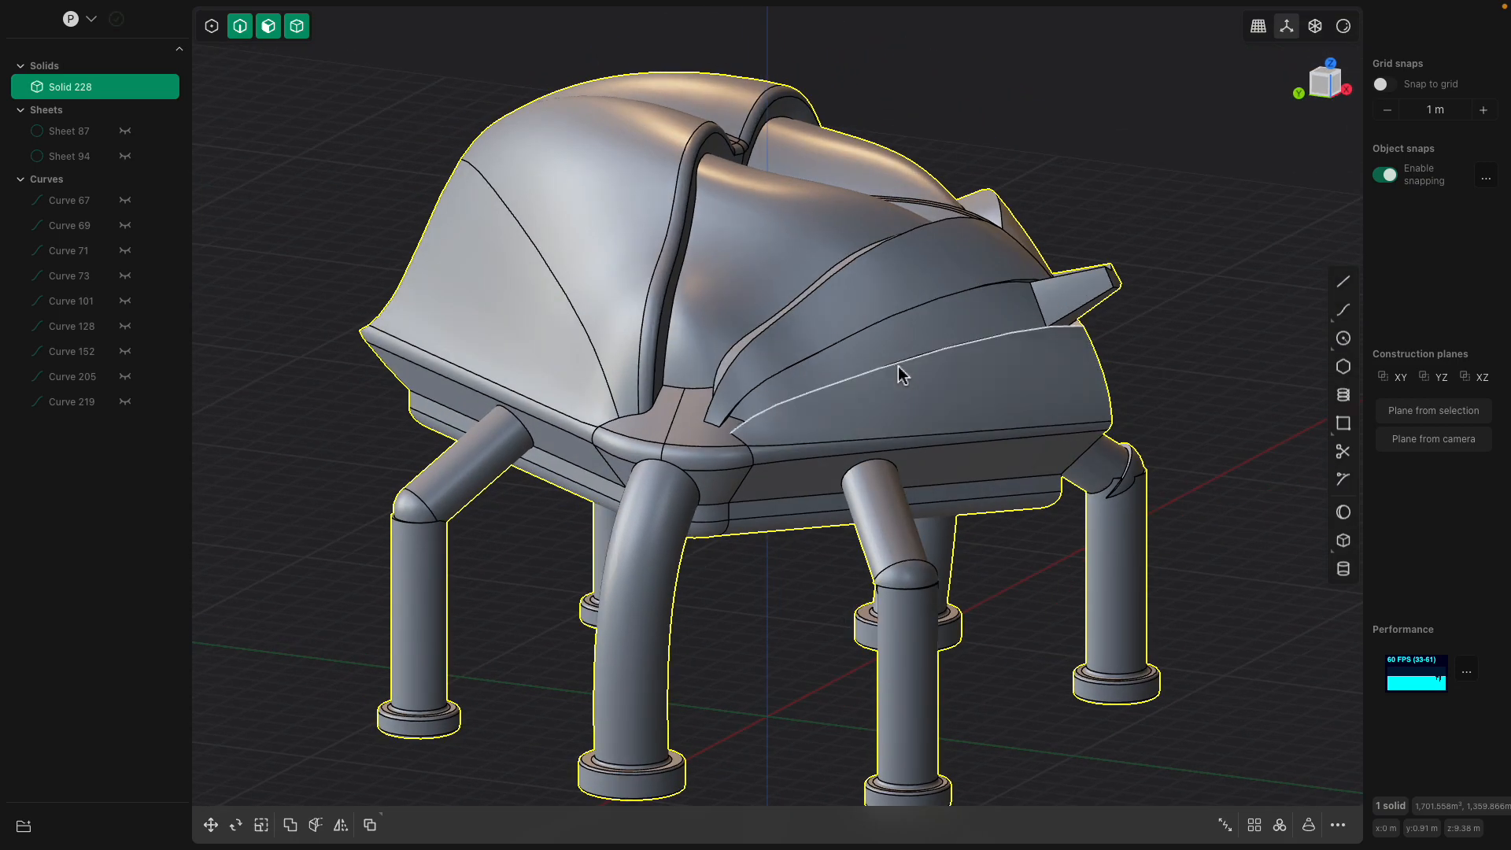
- Examine the shell faces and centre ridge edges of the finished body from several angles
middle_click_drag(898, 367, 767, 456)
scroll(765, 459, "up", 5)
left_click(633, 360)
middle_click_drag(636, 362, 918, 352)
left_click(919, 353)
scroll(843, 425, "up", 5)
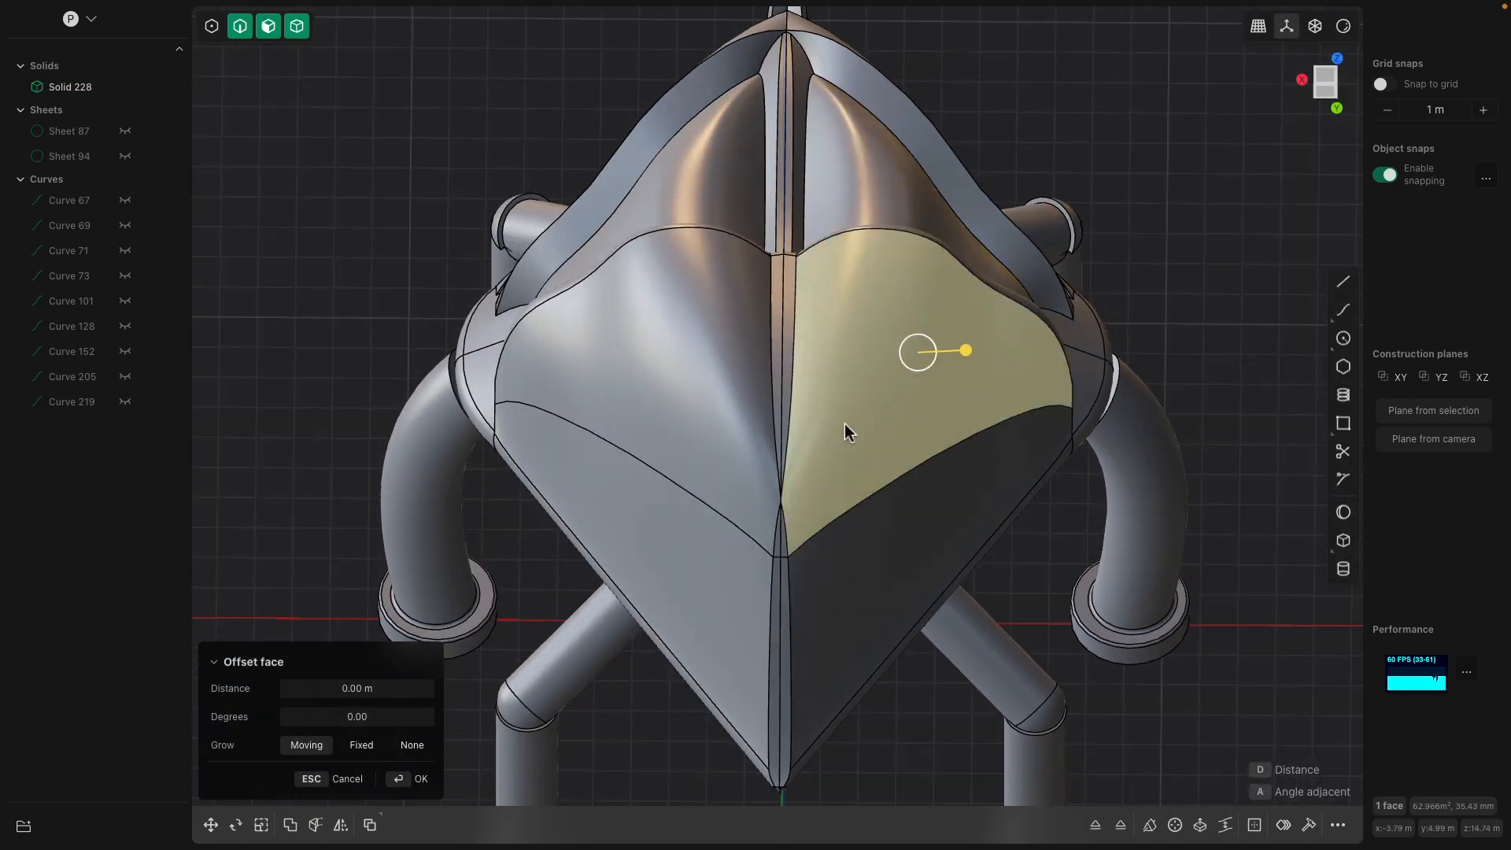
left_click(804, 408)
scroll(805, 409, "up", 2)
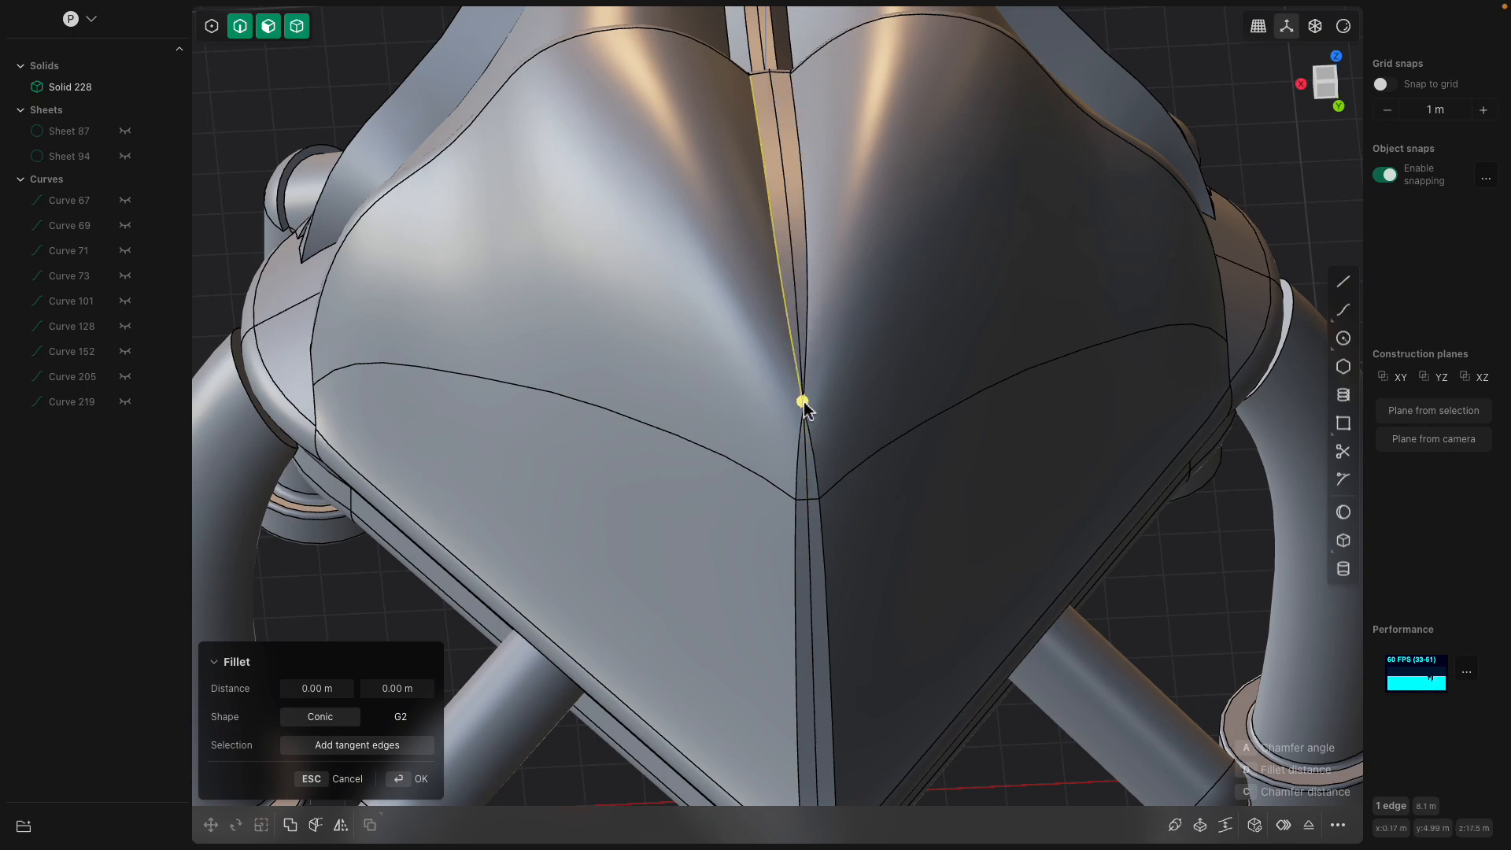
scroll(843, 378, "down", 2)
left_click(841, 377)
scroll(840, 377, "down", 6)
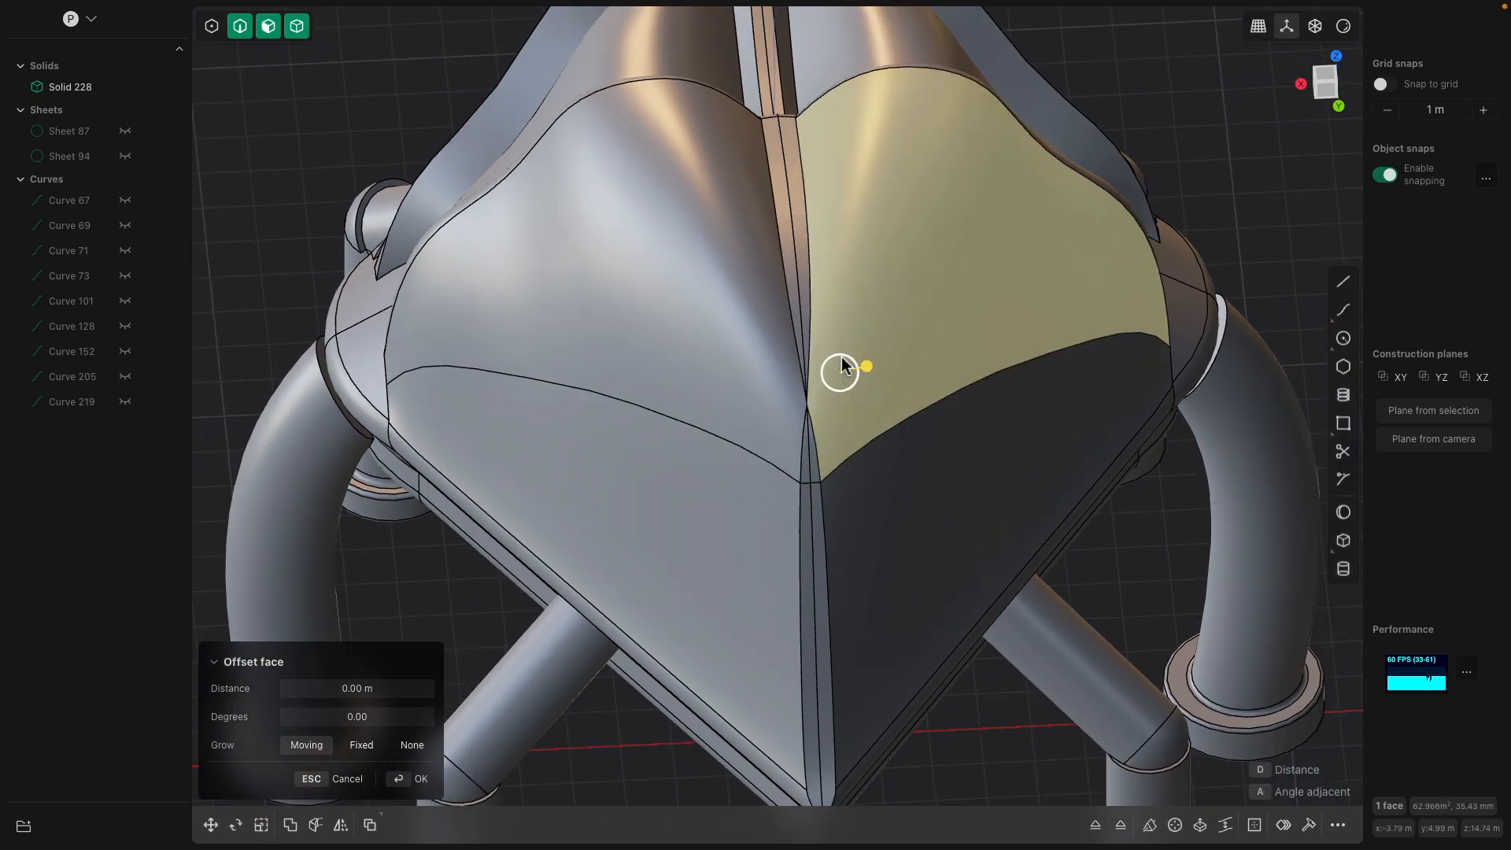
middle_click_drag(840, 371, 448, 158)
key("q")
key("Escape")
- Select the whole beetle body and save it to the Desktop as bettle.obj in Wavefront OBJ format
left_click(934, 252)
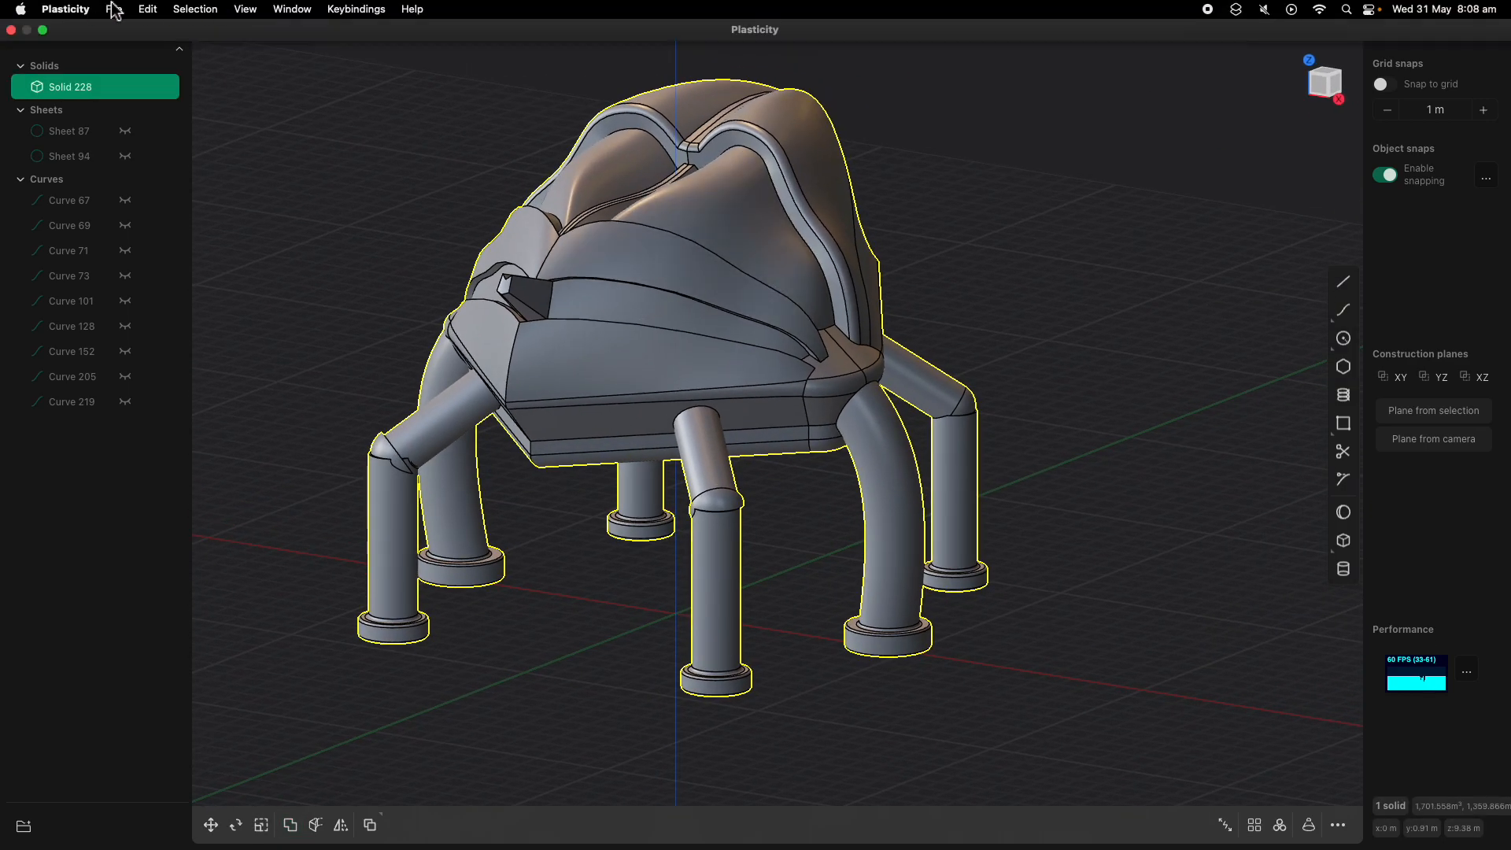
left_click(114, 9)
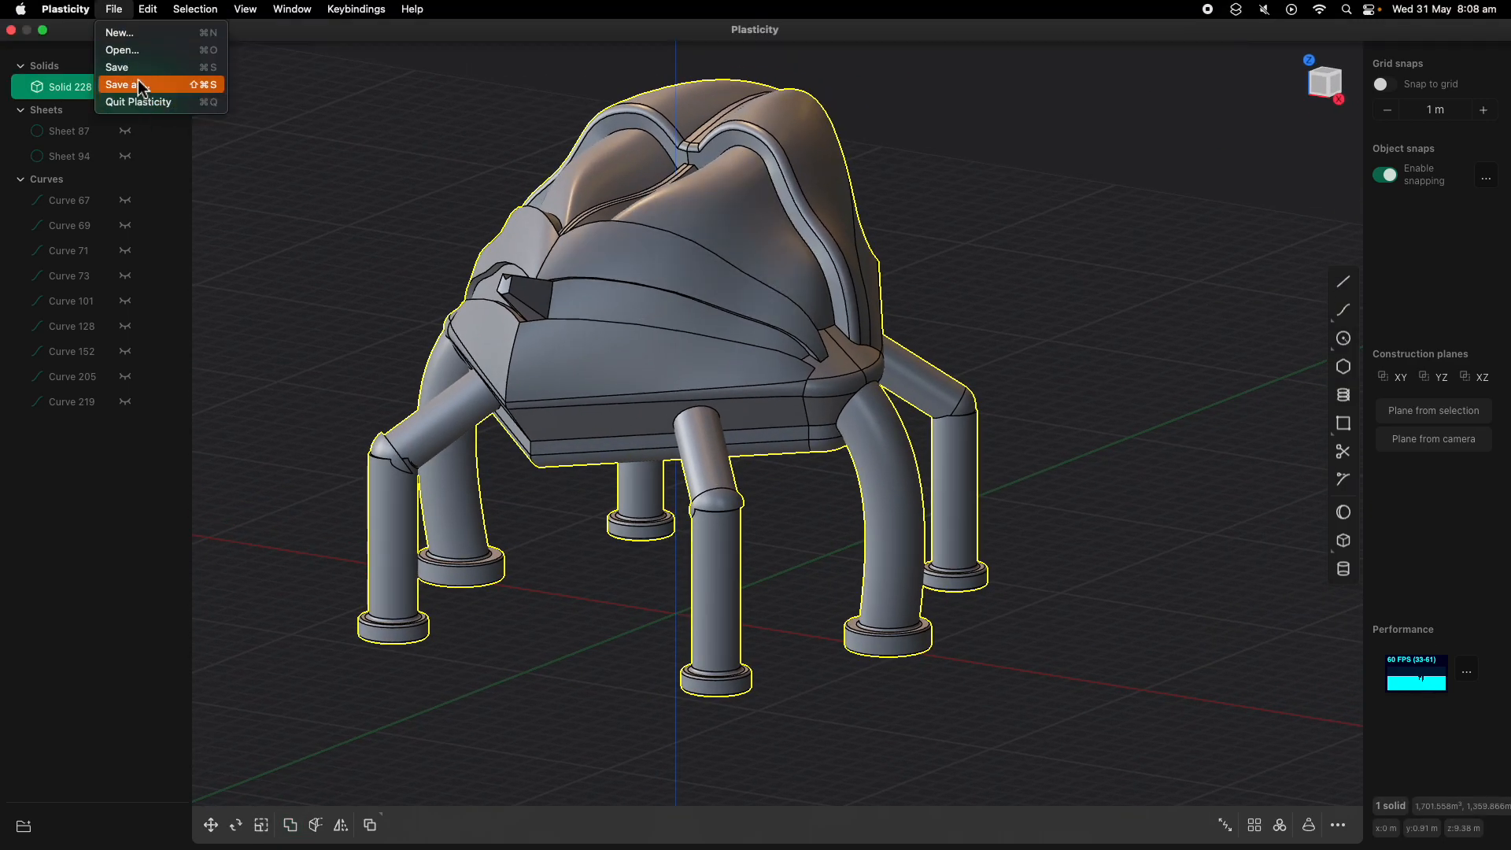
left_click(134, 84)
left_click(839, 418)
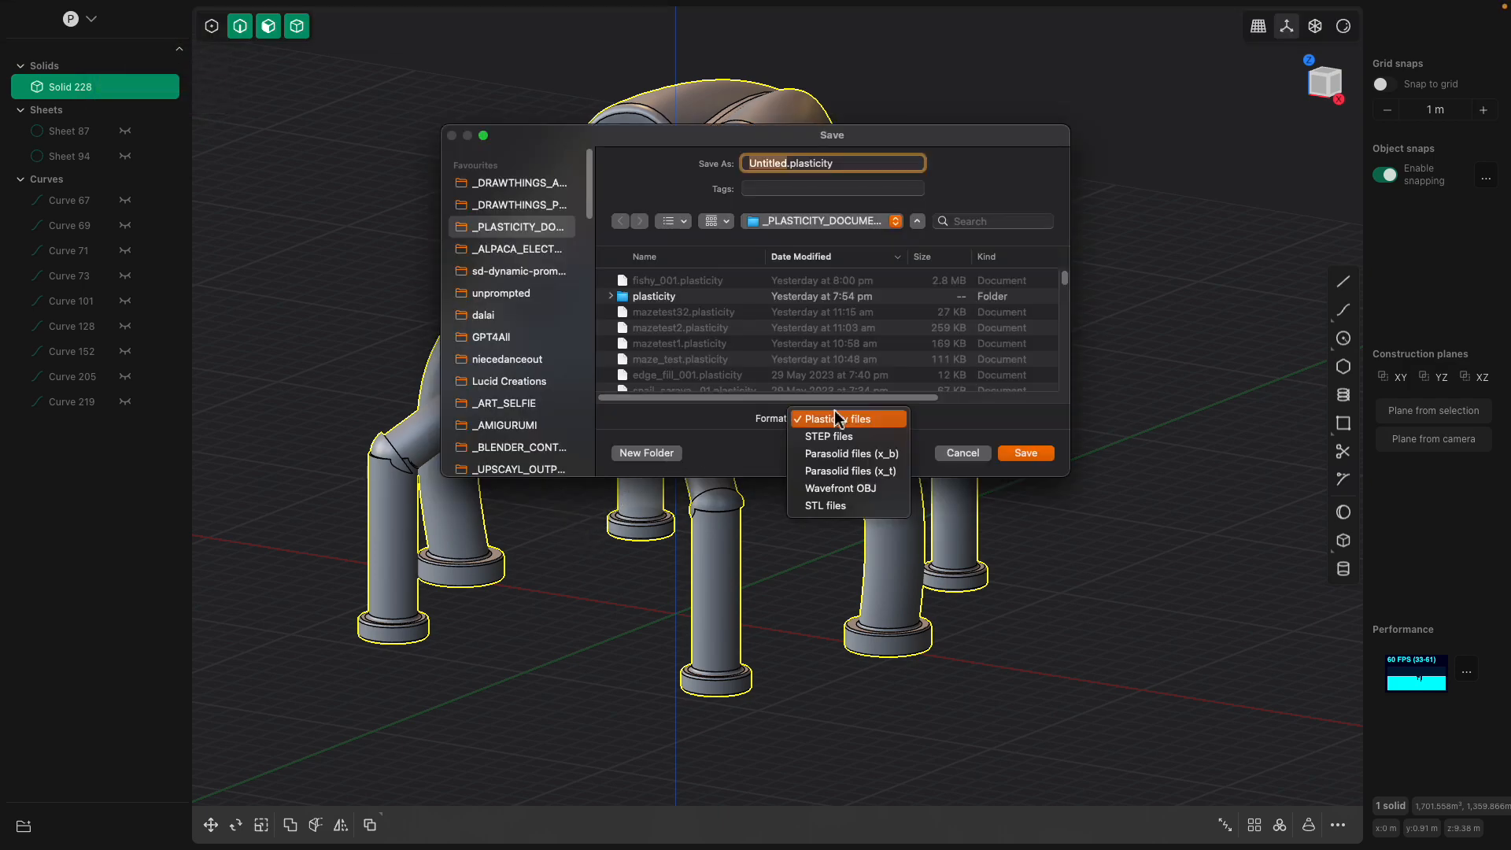
left_click(839, 487)
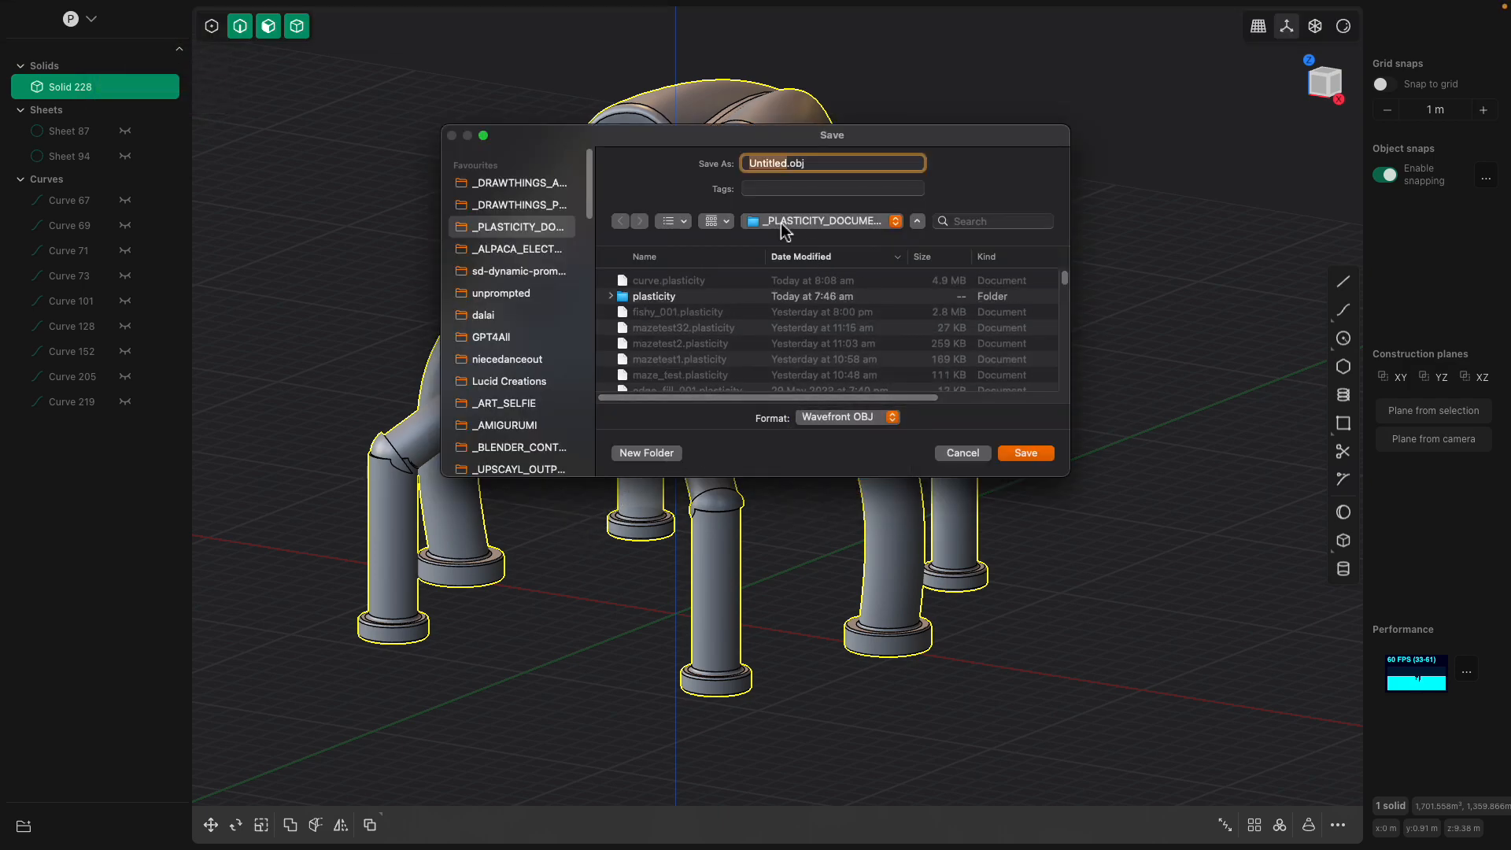
scroll(512, 377, "down", 15)
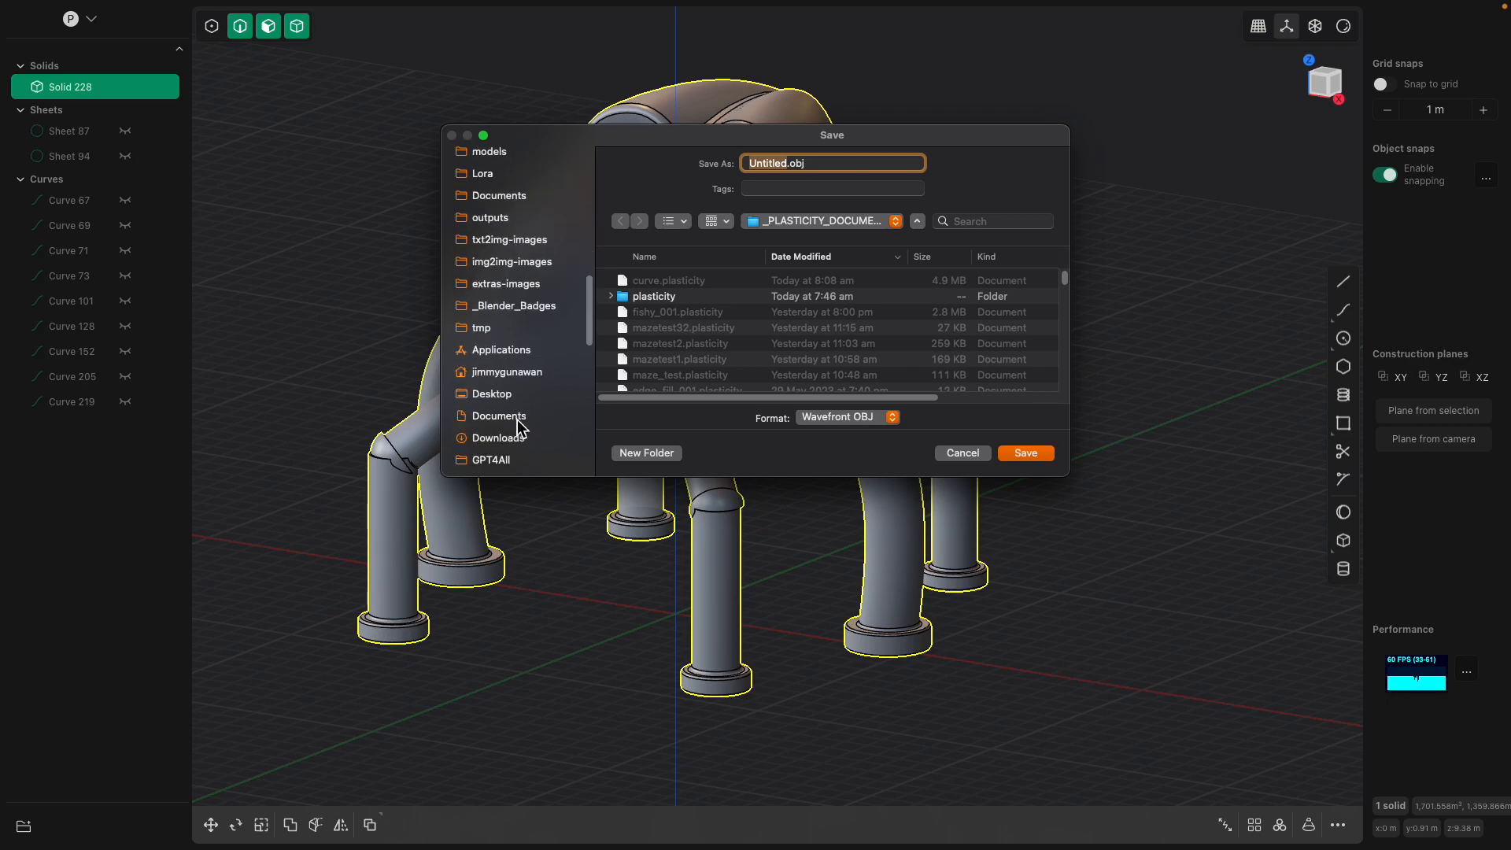
left_click(513, 371)
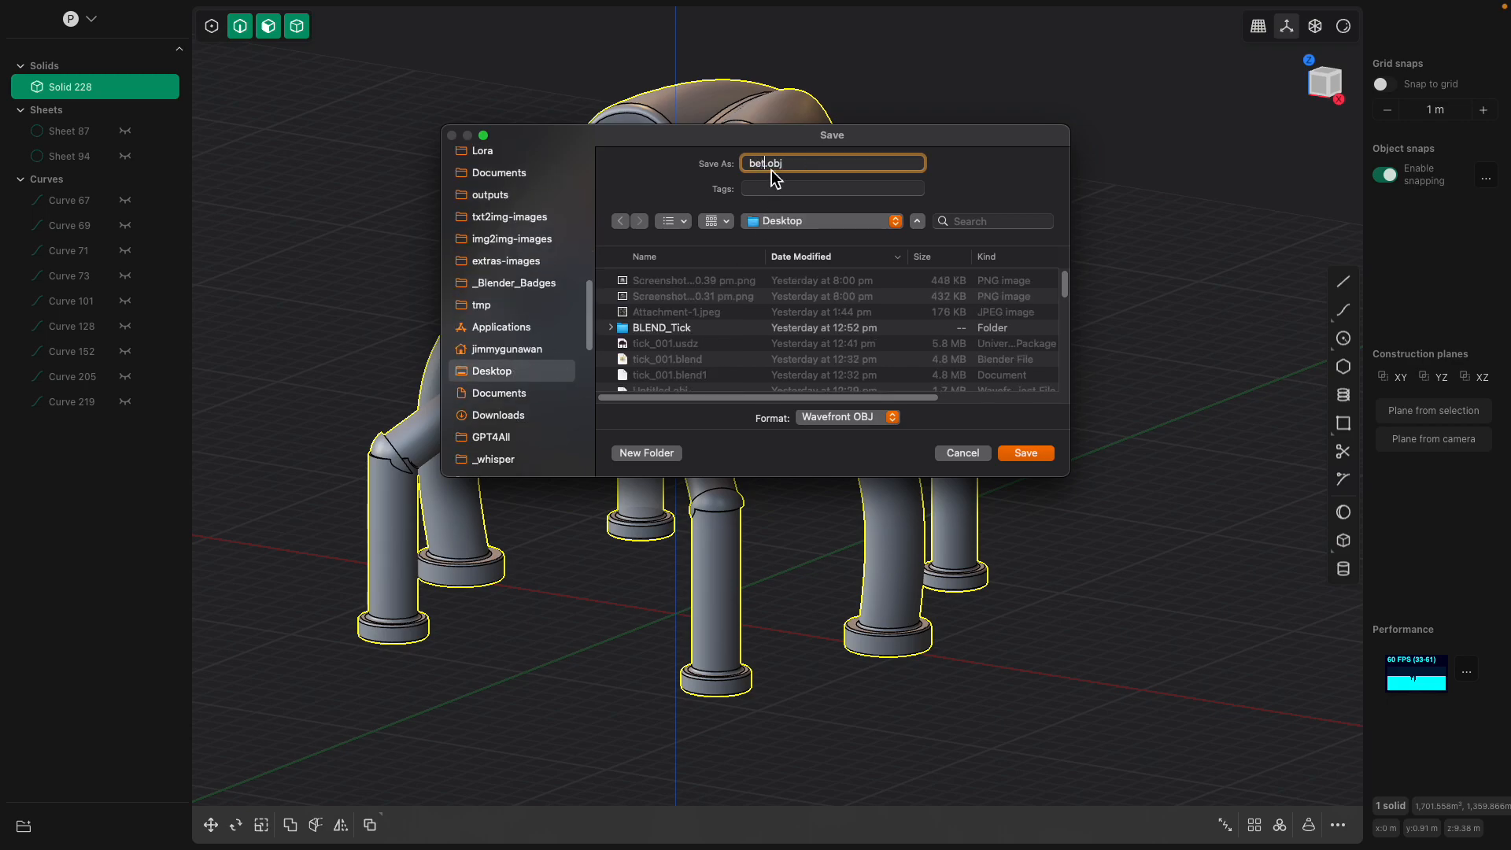
key("Return")
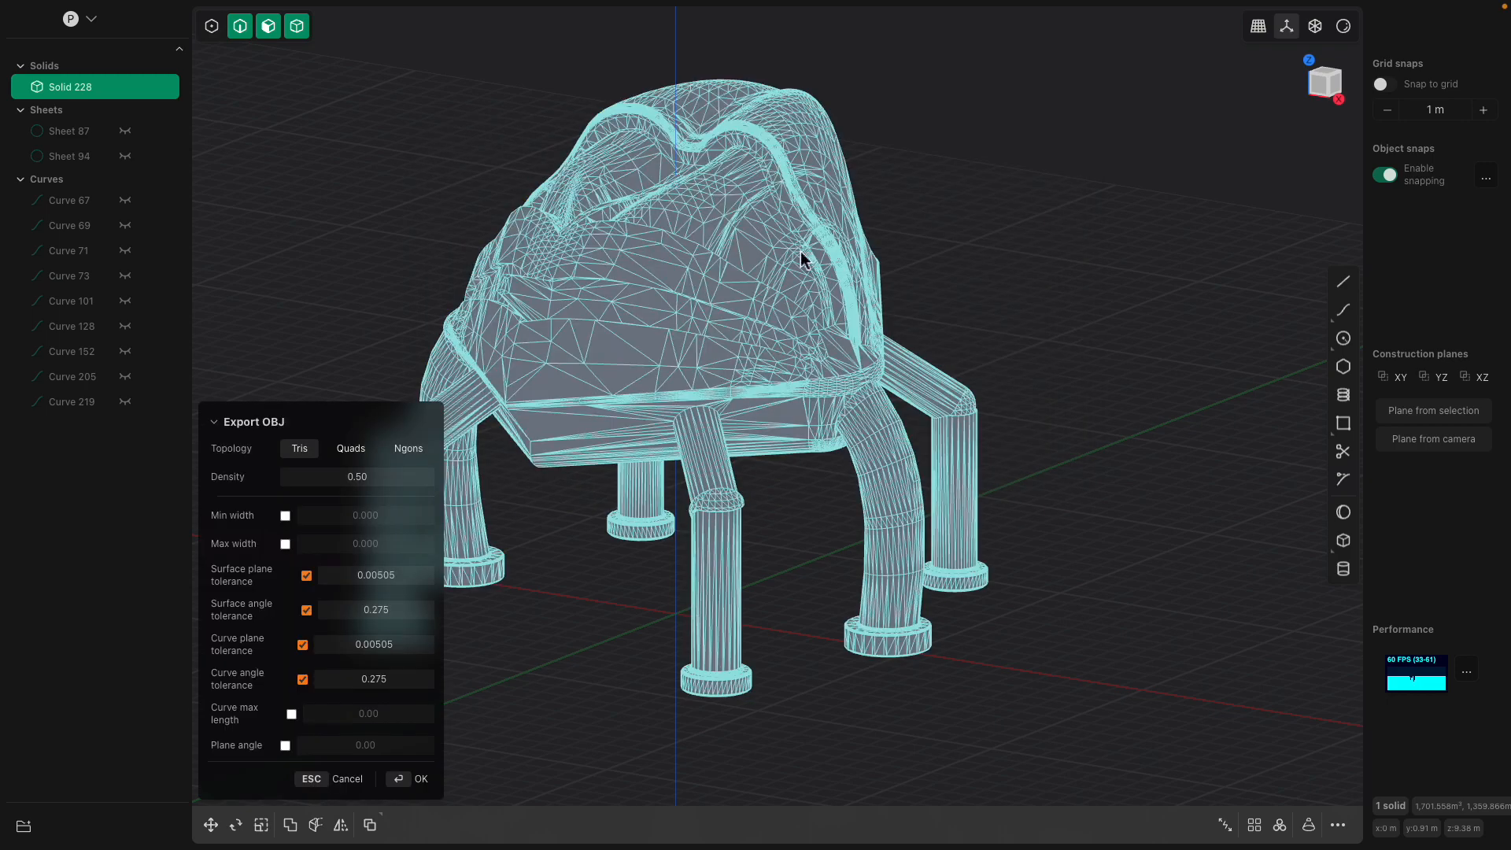
- Try the Quads and Ngons topologies on the OBJ export mesh and return to Tris
left_click(351, 458)
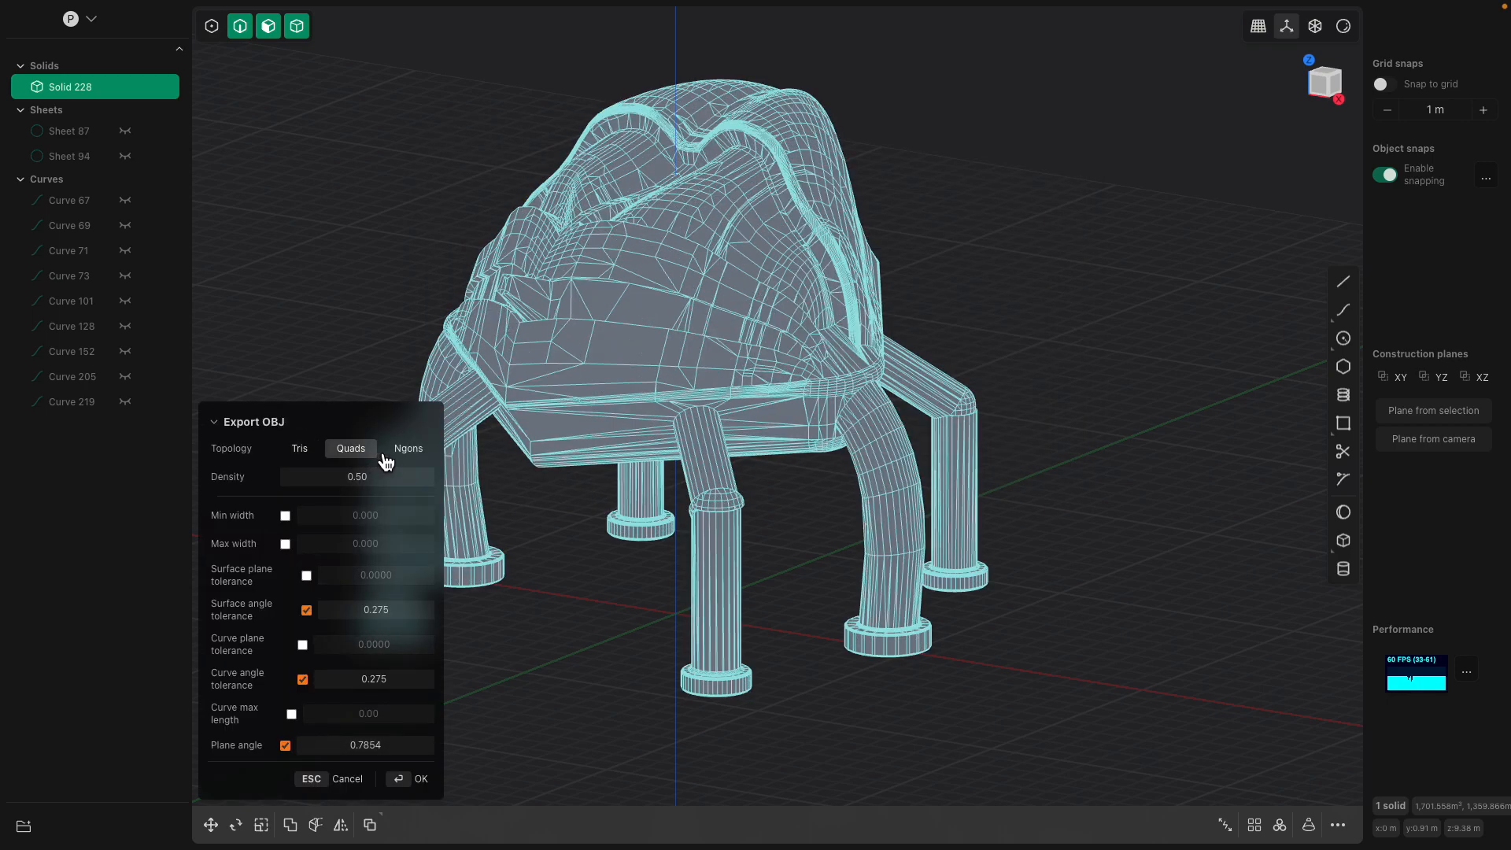
middle_click_drag(700, 390, 603, 448)
scroll(786, 427, "up", 4)
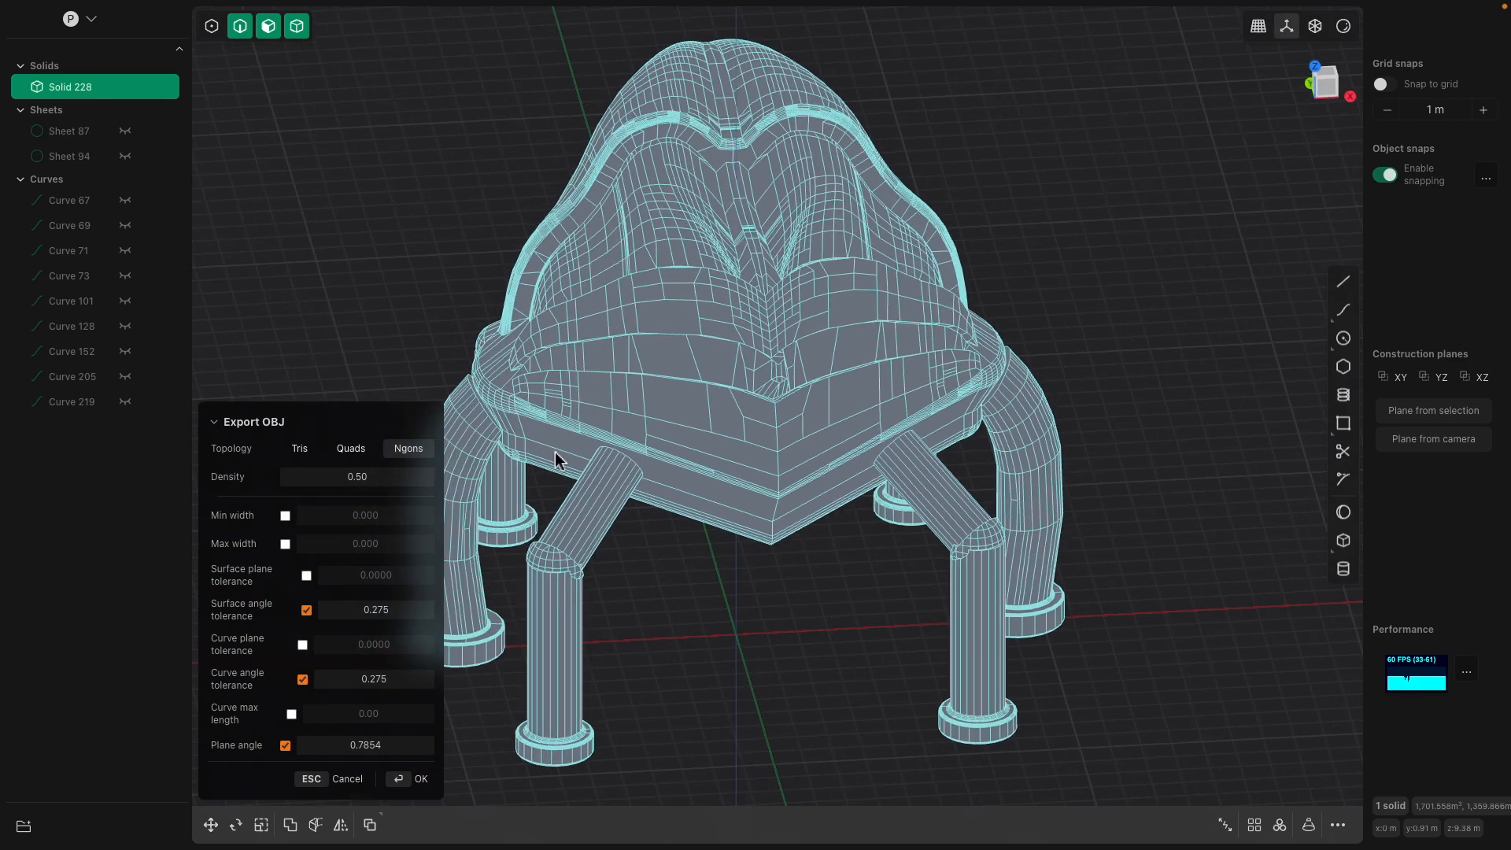
left_click(304, 454)
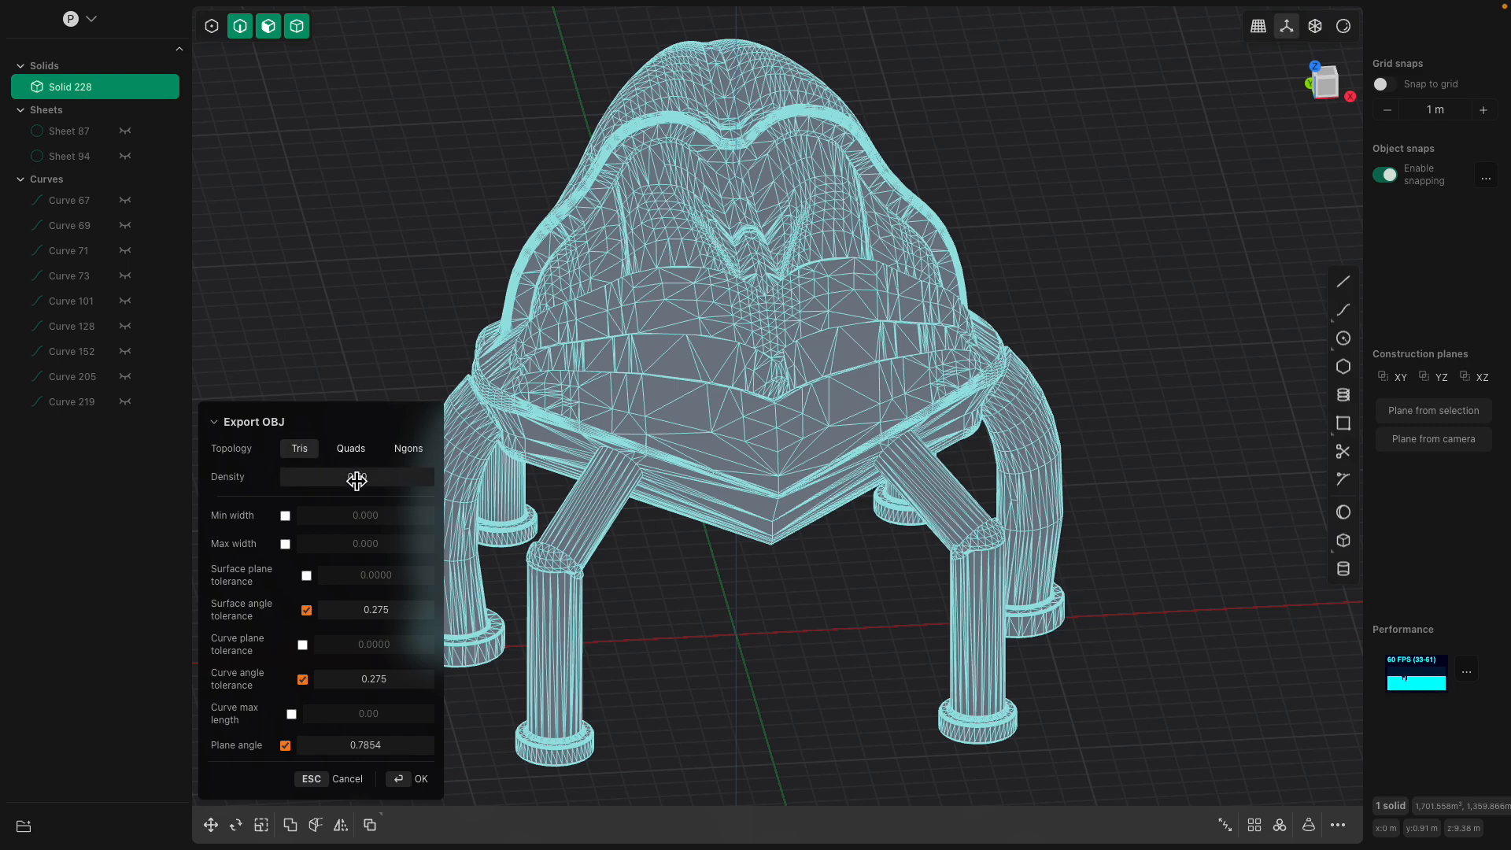
- Try the export mesh at density 0.57 with a max width of 1.000, toggling the min width, surface and curve tolerances
mouse_move(354, 482)
left_mouse_down()
mouse_move(369, 476)
mouse_move(357, 483)
left_mouse_up()
left_click(284, 515)
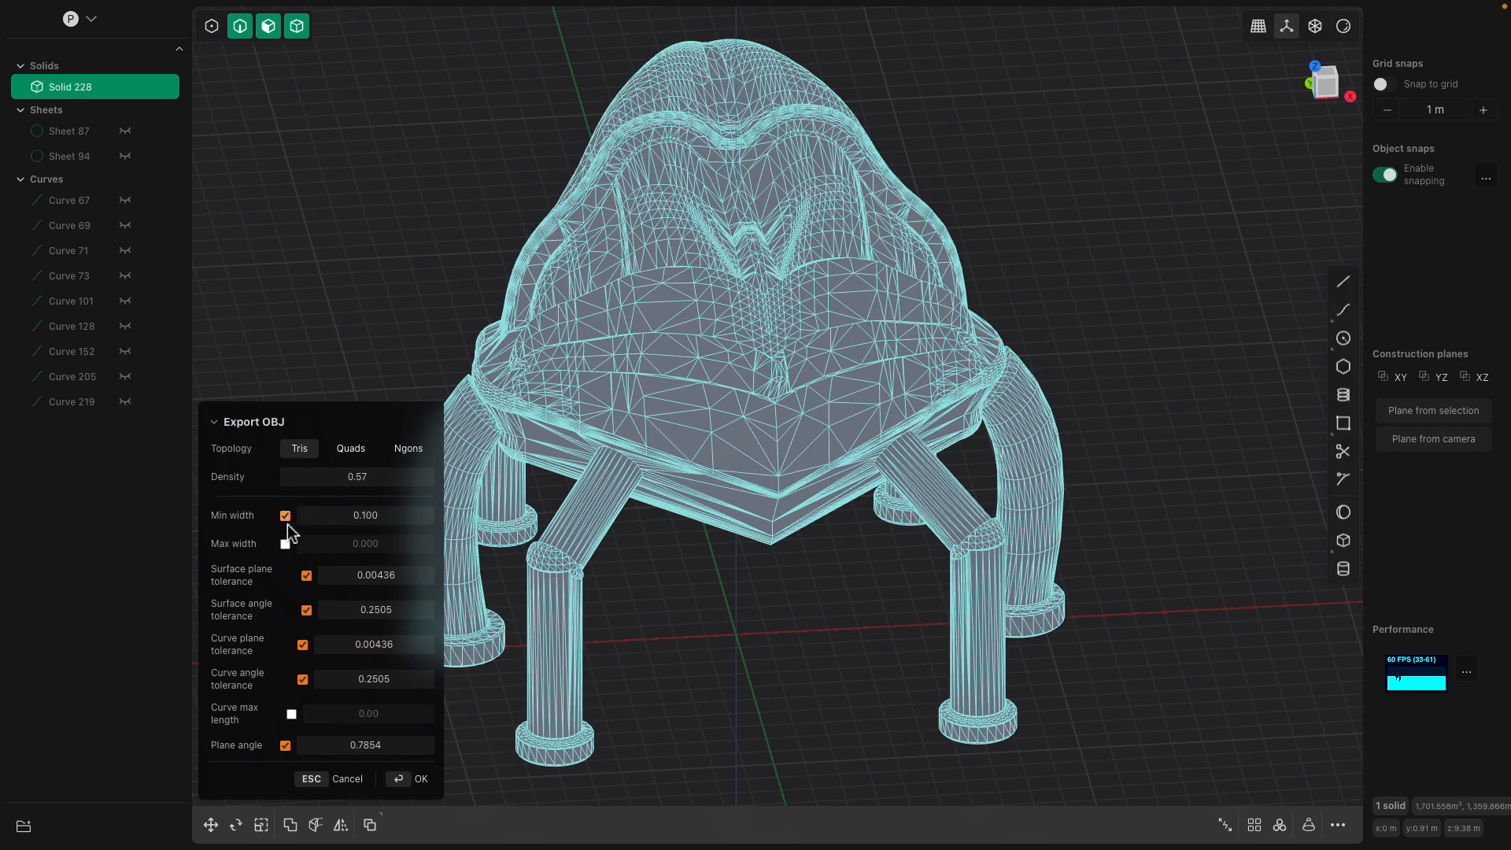
left_click(286, 544)
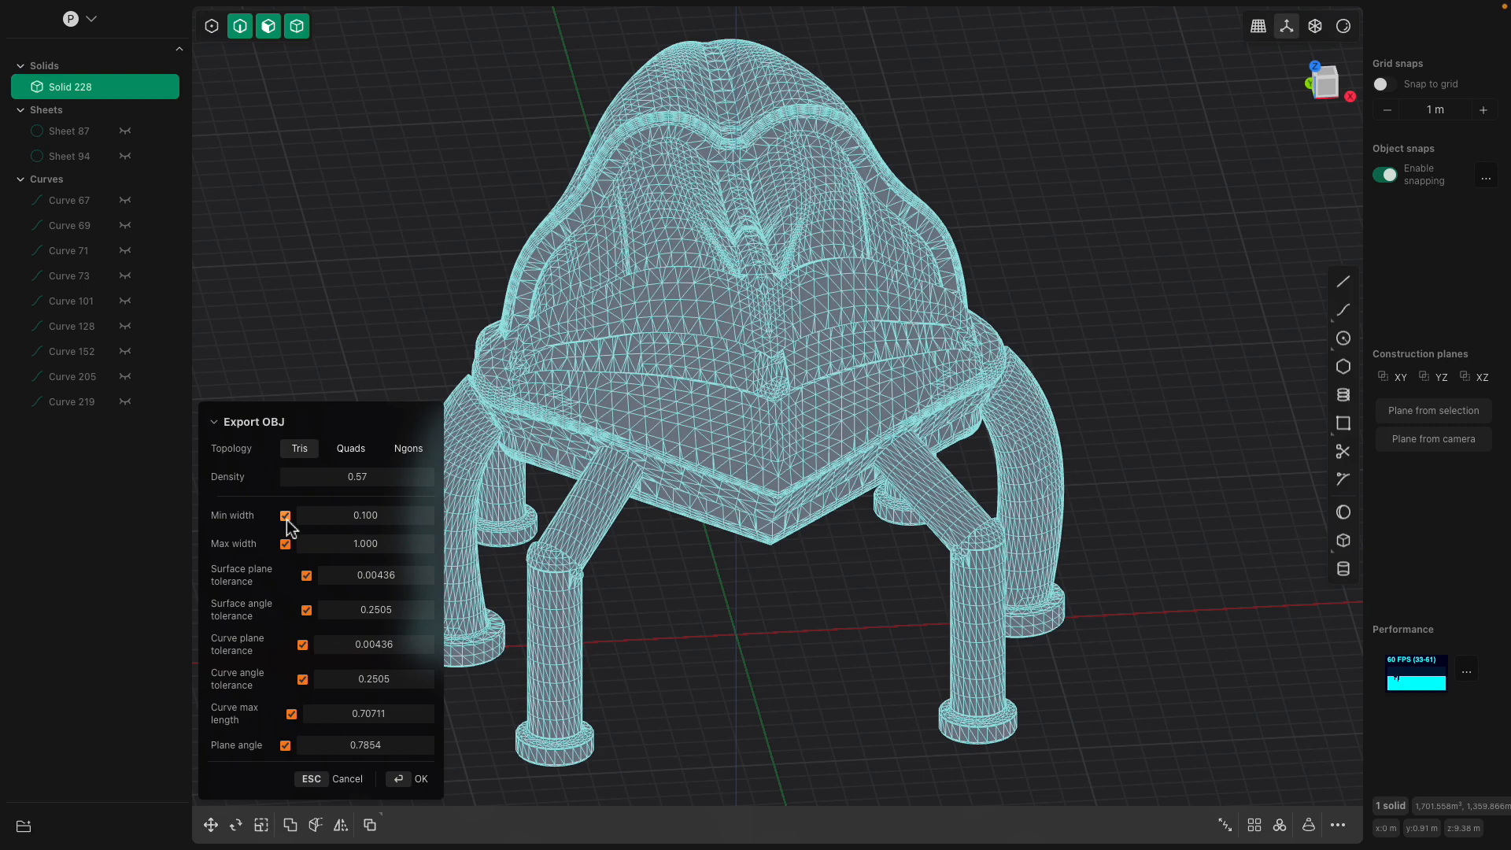
left_click(307, 577)
left_click(306, 611)
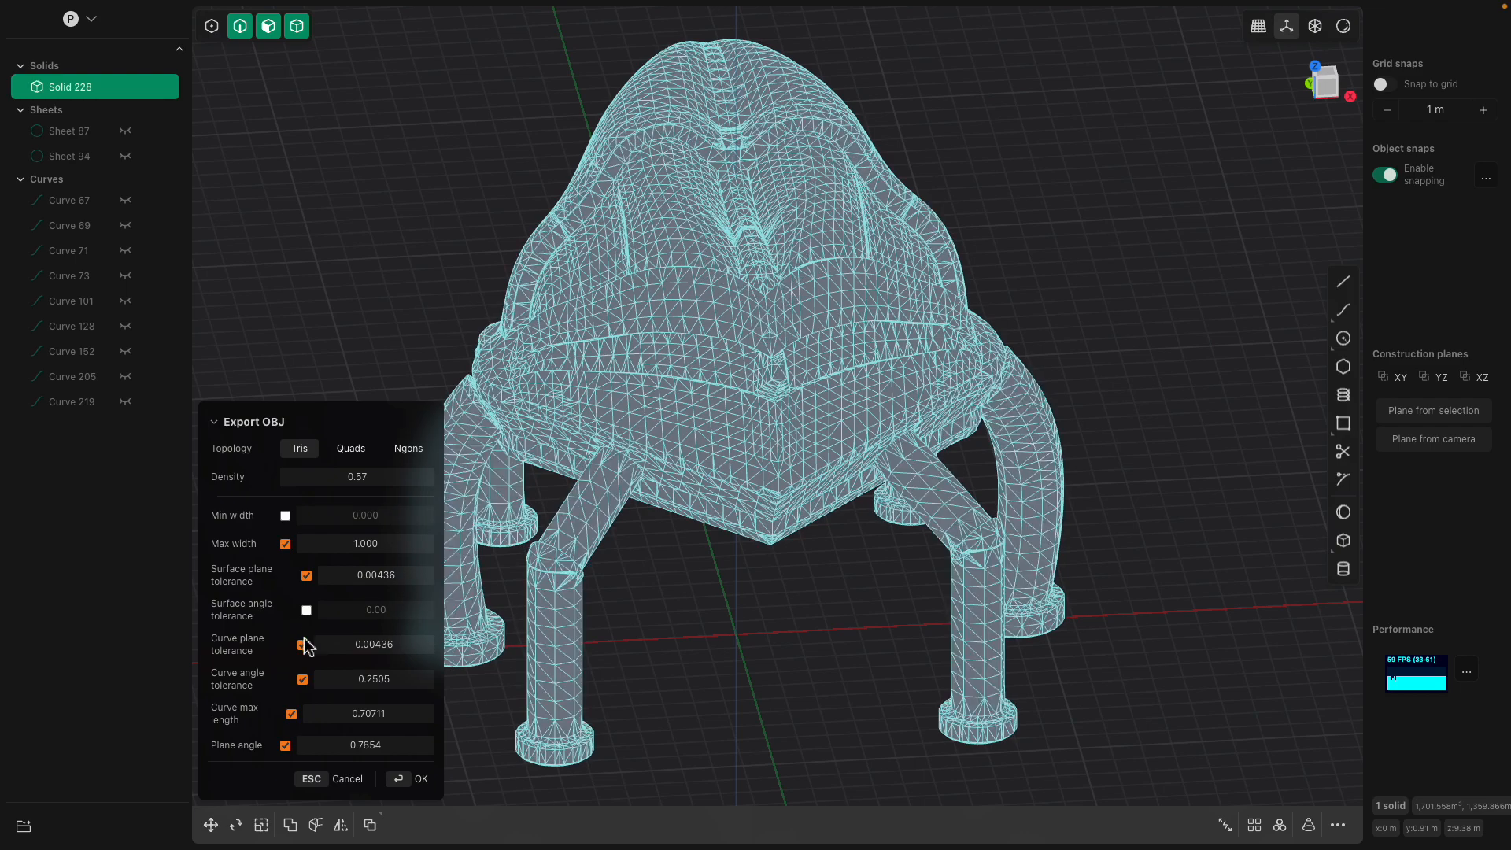
left_click(303, 645)
left_click(303, 681)
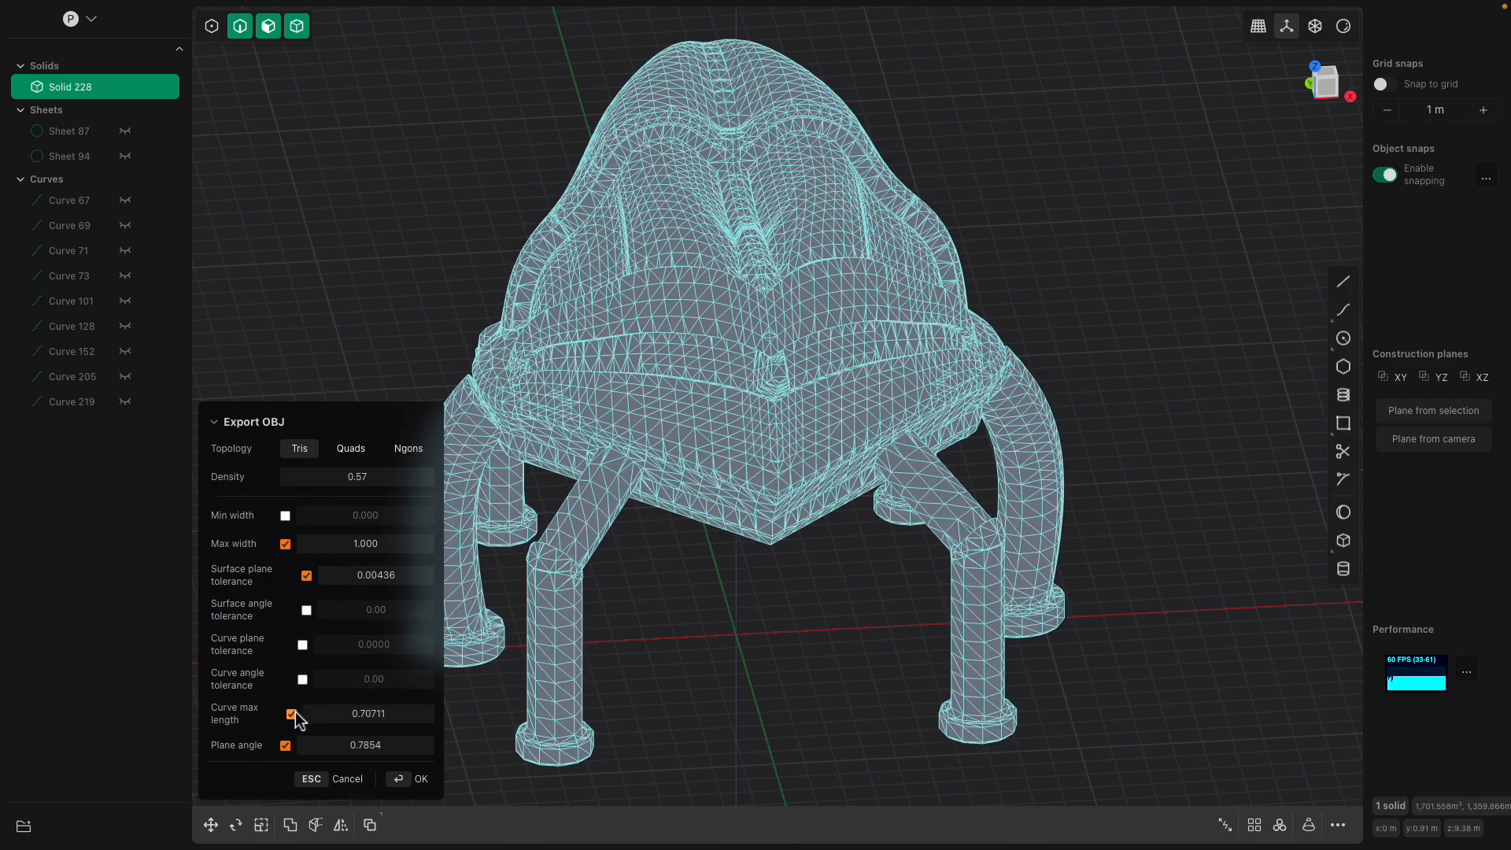
- Test the curve max length option of the export mesh and set it to 0.71
left_click(291, 714)
left_click(292, 714)
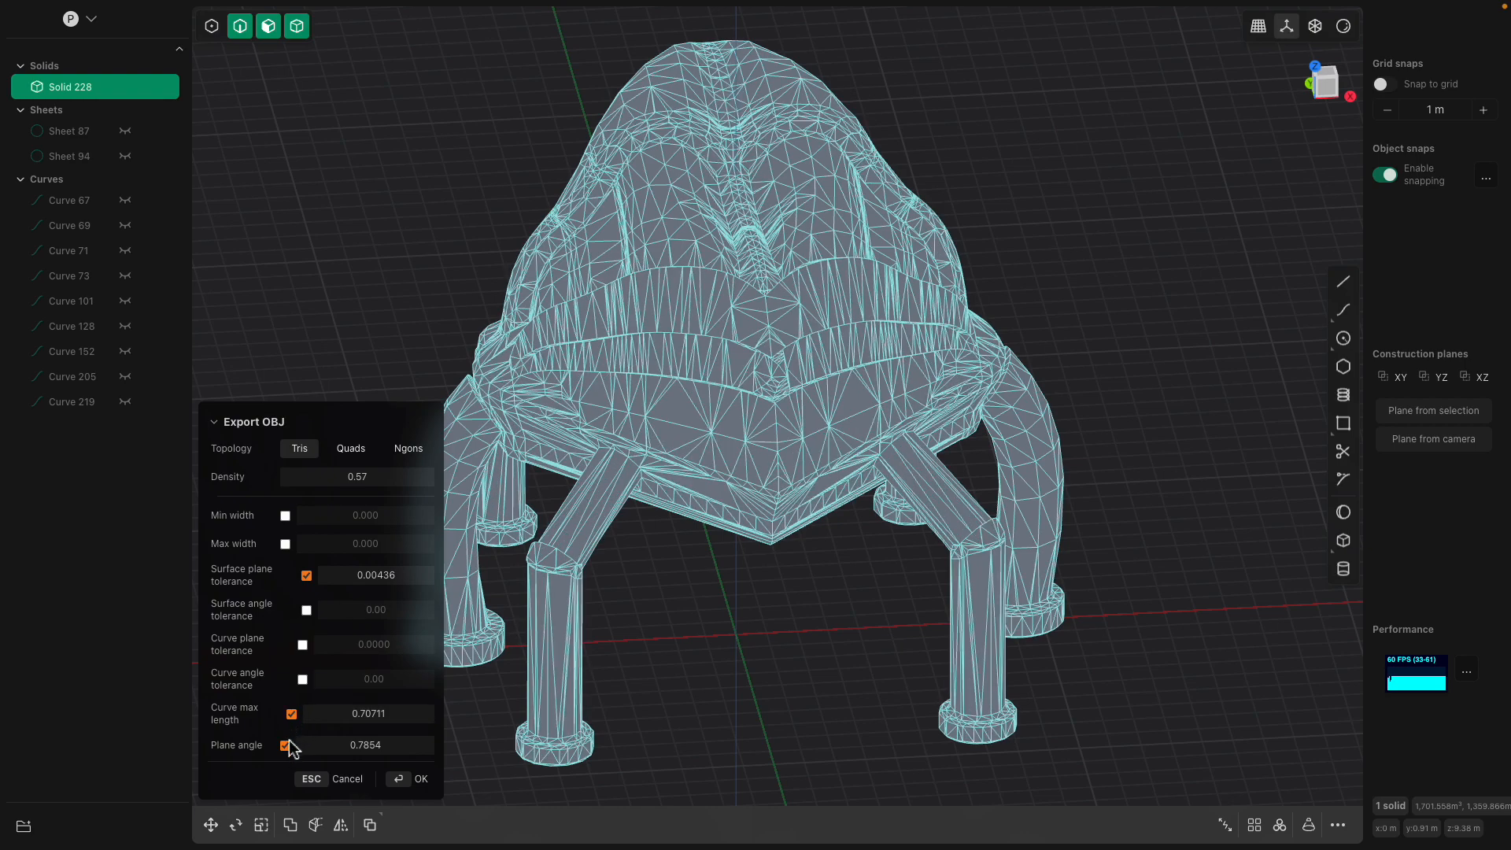
left_click(291, 715)
left_click(291, 715)
left_click(291, 714)
left_click_drag(350, 722, 345, 721)
left_click_drag(343, 716, 353, 715)
- Compare the export topologies around the body, choose Tris with a density of 0.43 and confirm the OBJ export
middle_click_drag(692, 480, 949, 447)
left_click(369, 454)
middle_click_drag(787, 464, 660, 460)
left_click(315, 455)
left_click_drag(348, 476, 334, 476)
middle_click_drag(810, 354, 931, 367)
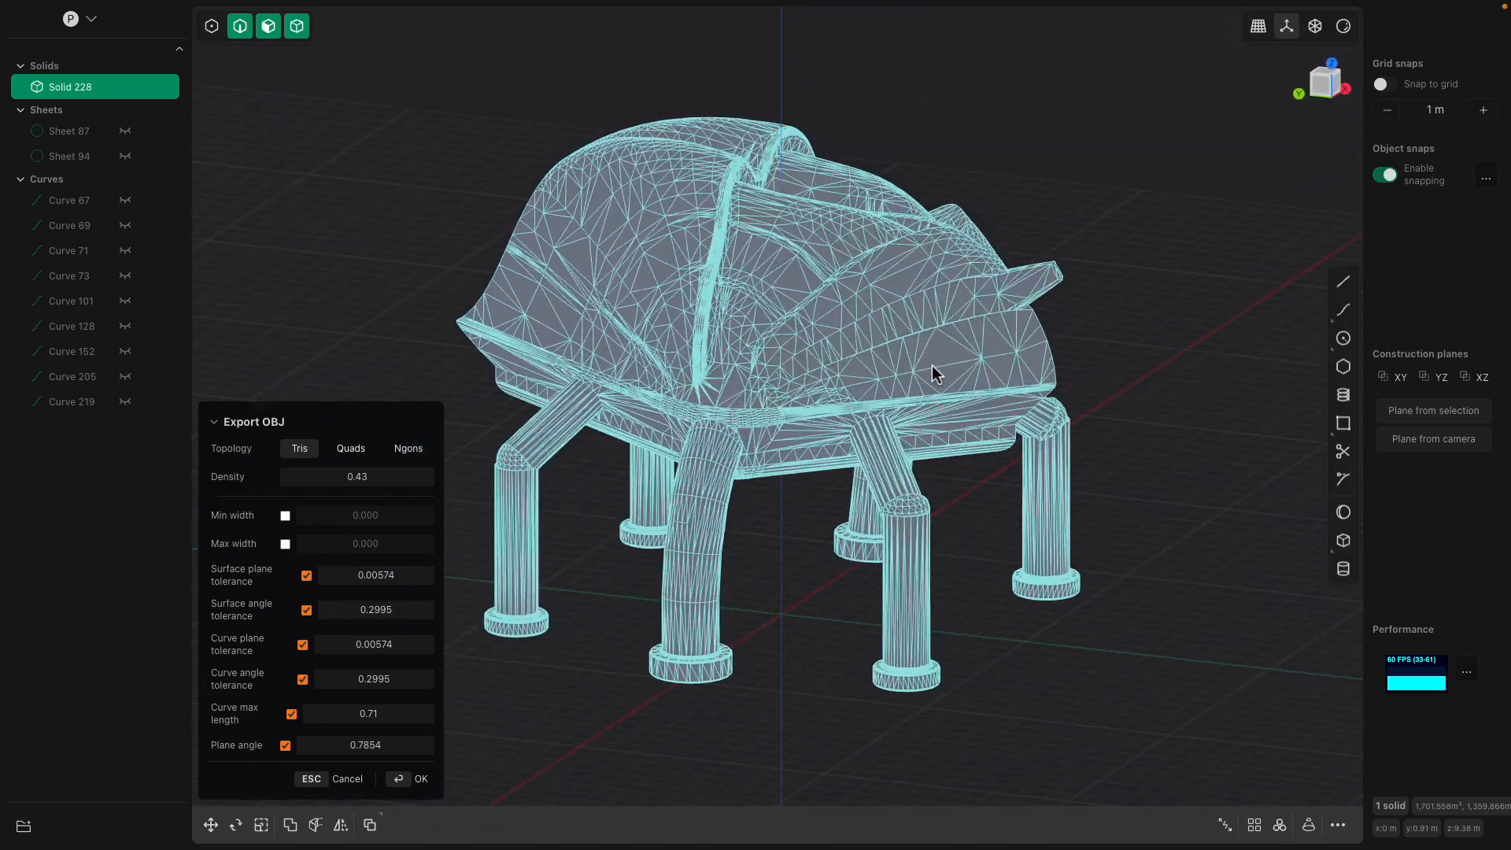
left_click(403, 780)
- Switch to Safari and look over the Plasticity video playlist on YouTube
key("ctrl+Left")
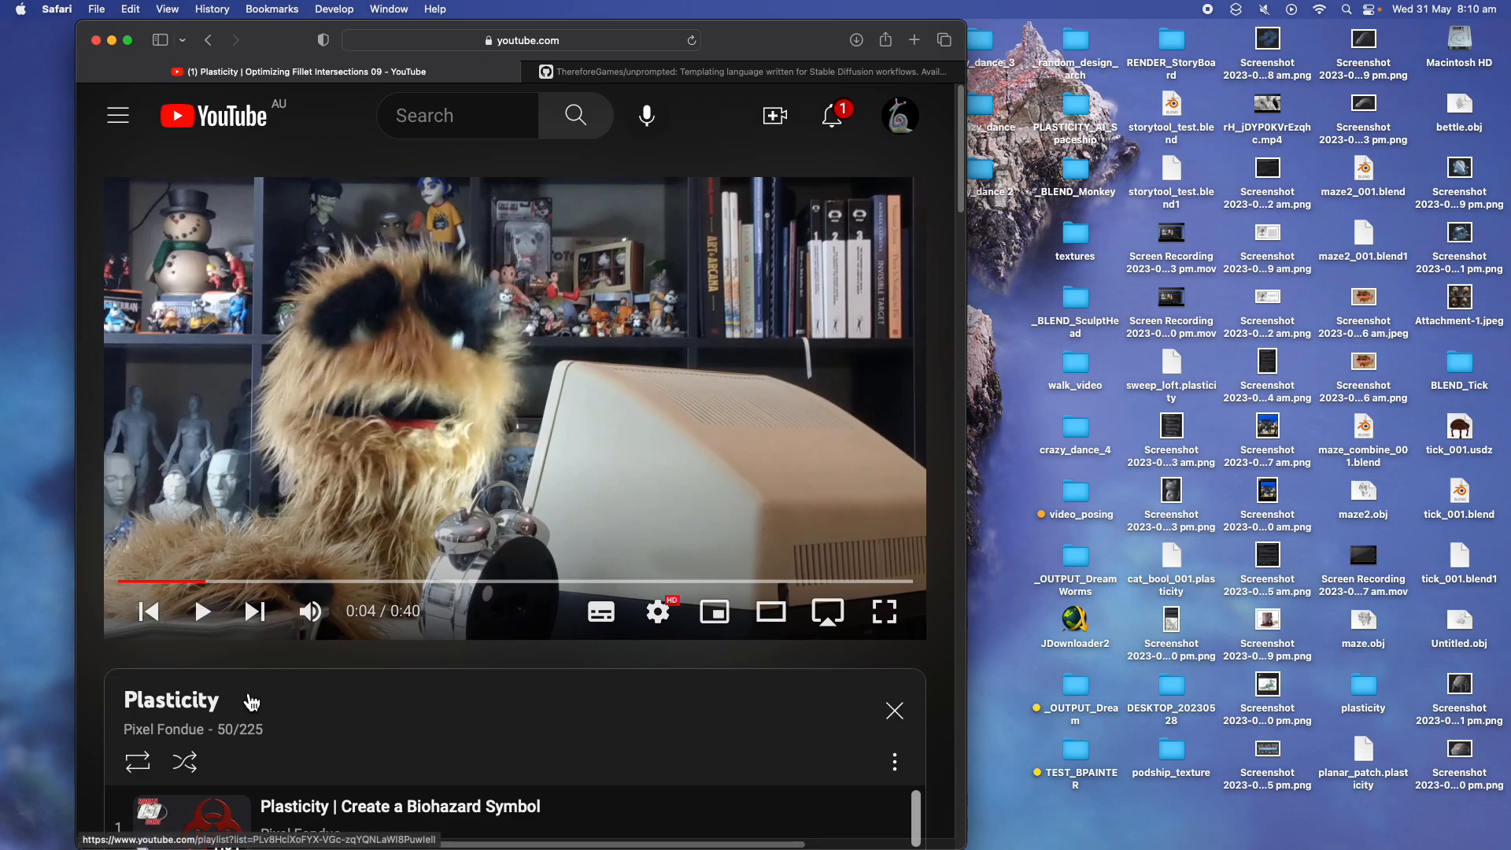
scroll(250, 705, "down", 2)
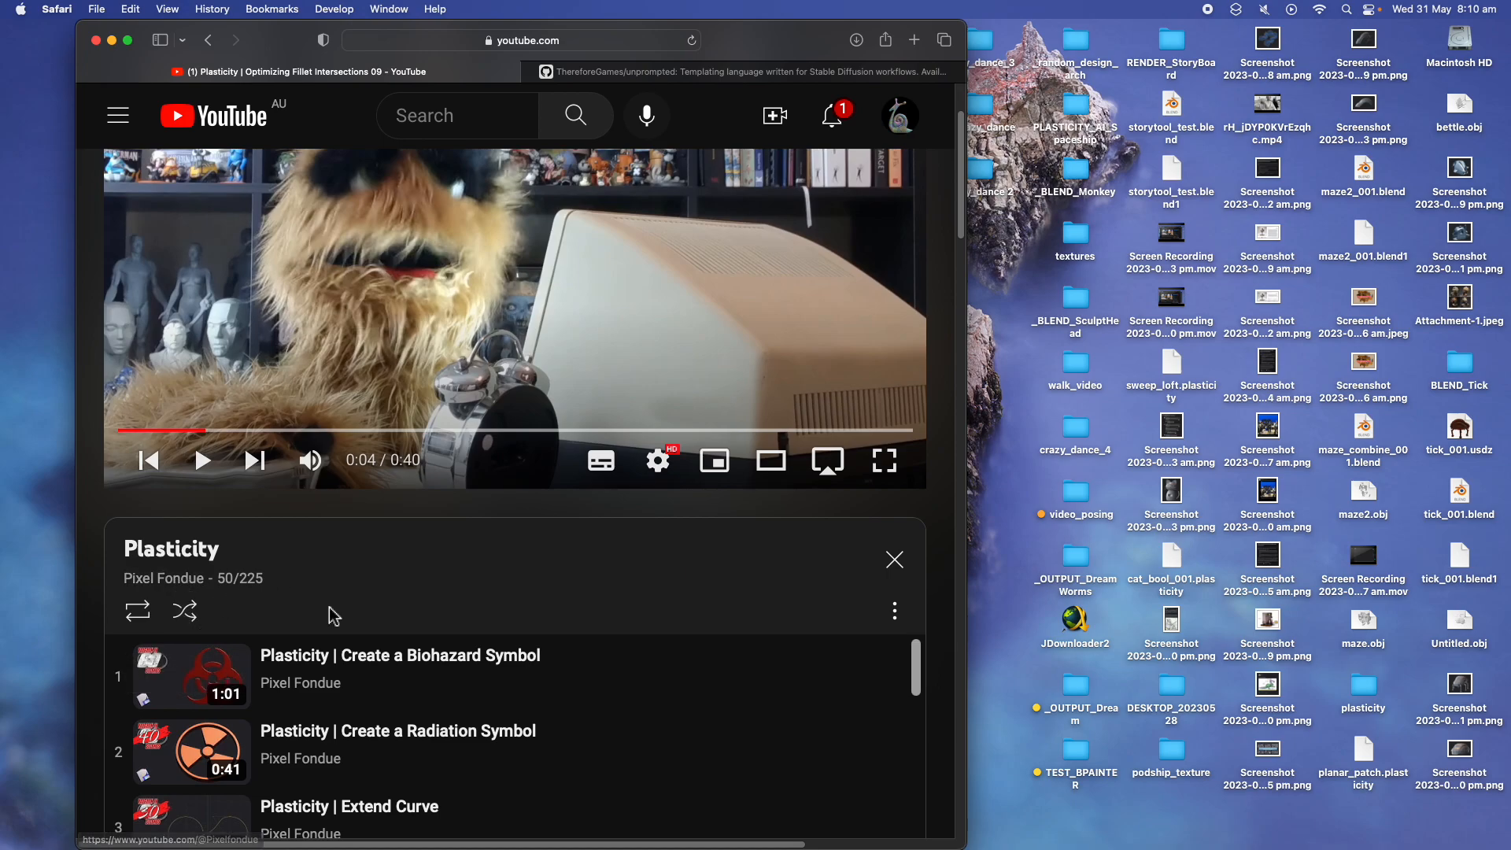
scroll(236, 614, "down", 1)
scroll(299, 456, "up", 3)
mouse_move(256, 502)
left_mouse_down()
mouse_move(283, 502)
mouse_move(233, 509)
left_mouse_up()
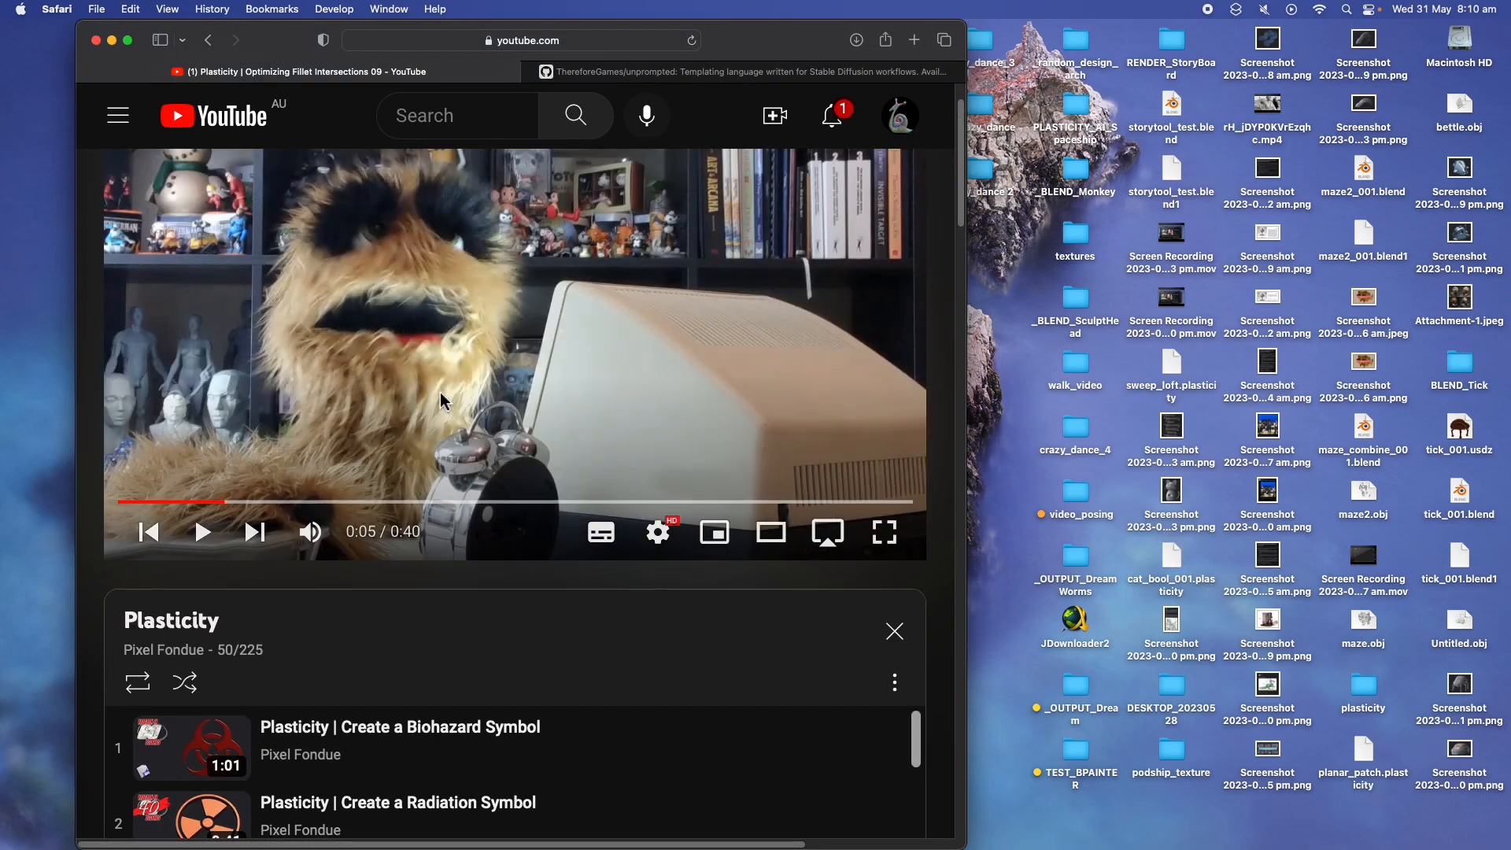
- Open Blender, dismiss the splash screen and delete all the default objects from the scene
mouse_move(652, 822)
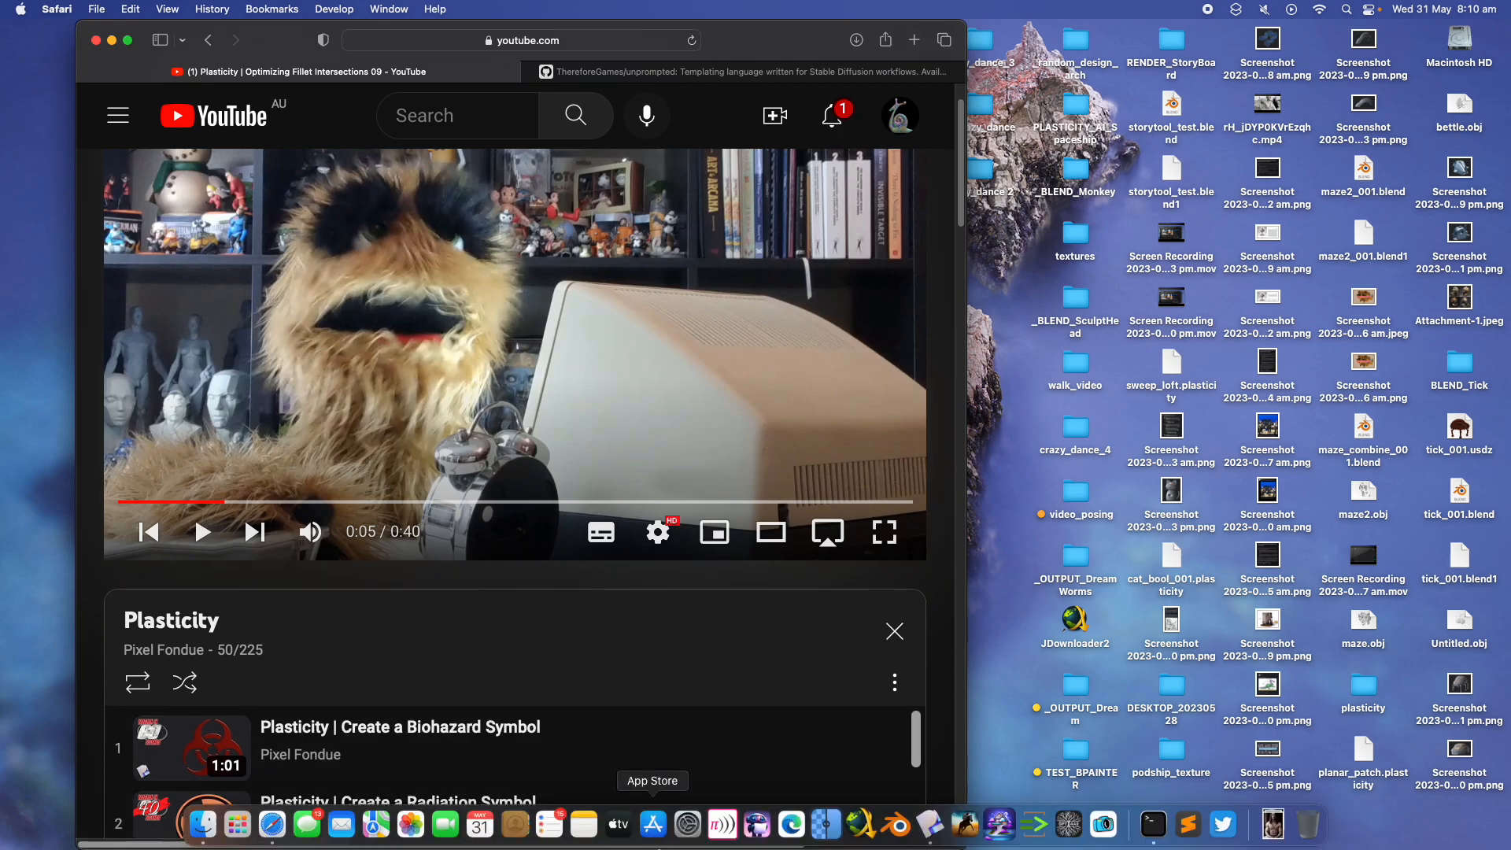
left_click(899, 826)
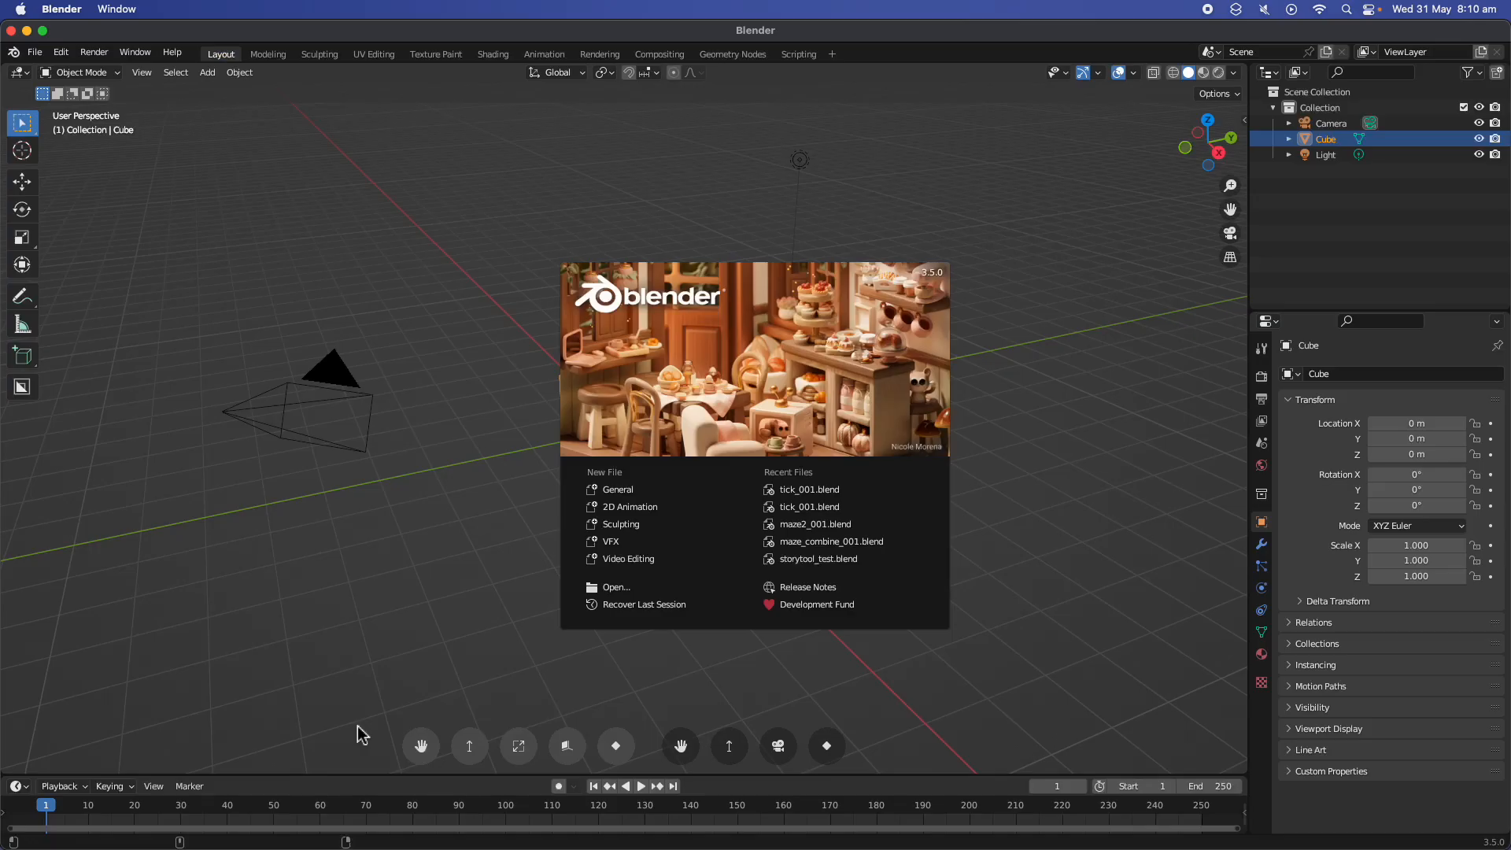
left_click(406, 278)
key("a")
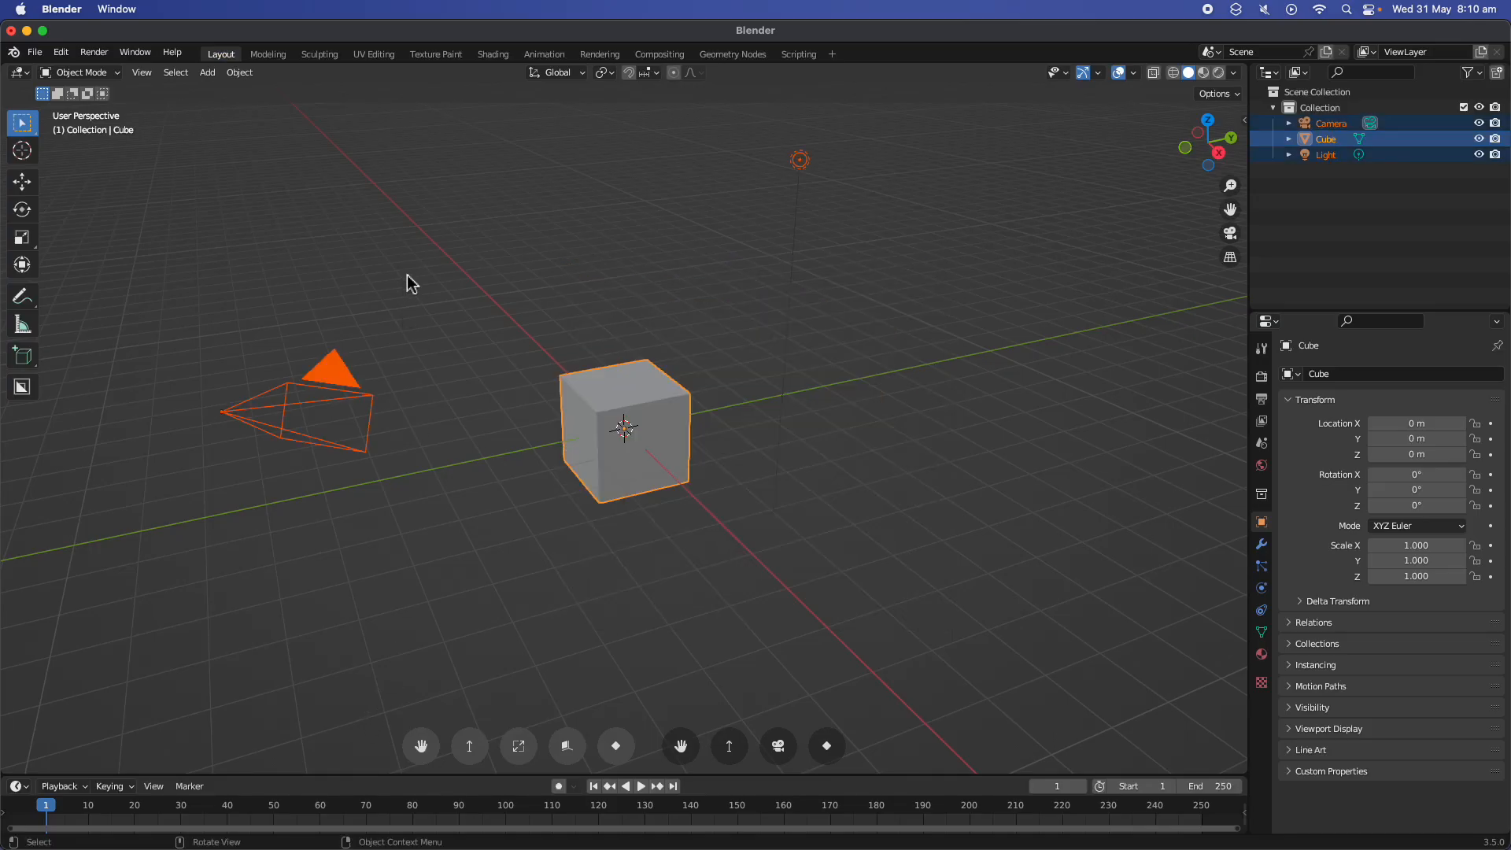
key("Delete")
left_click(43, 32)
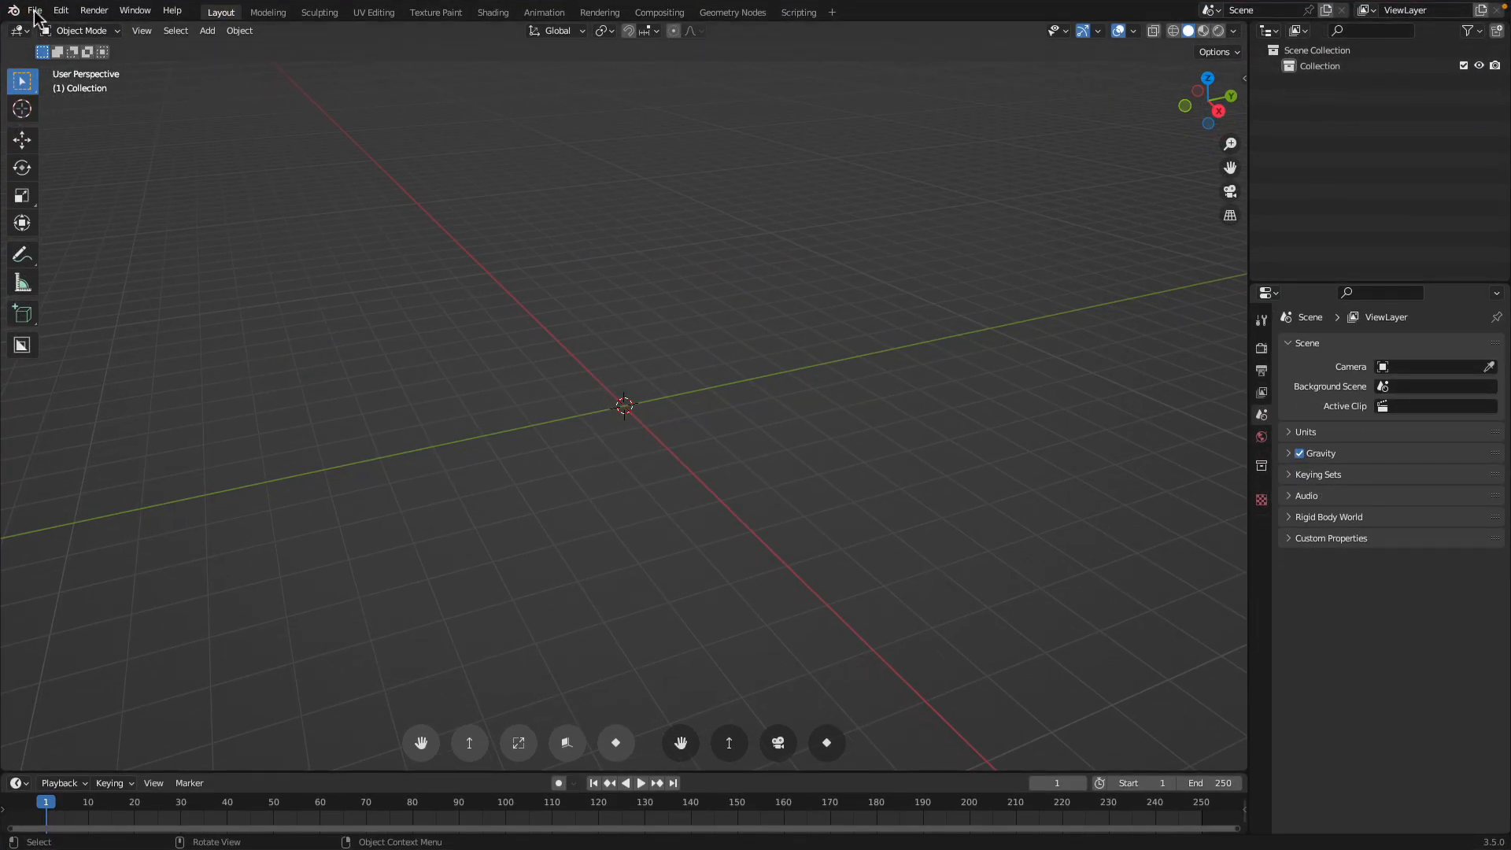
- Import the Wavefront OBJ file bettle.obj from the Desktop
left_click(34, 9)
mouse_move(96, 225)
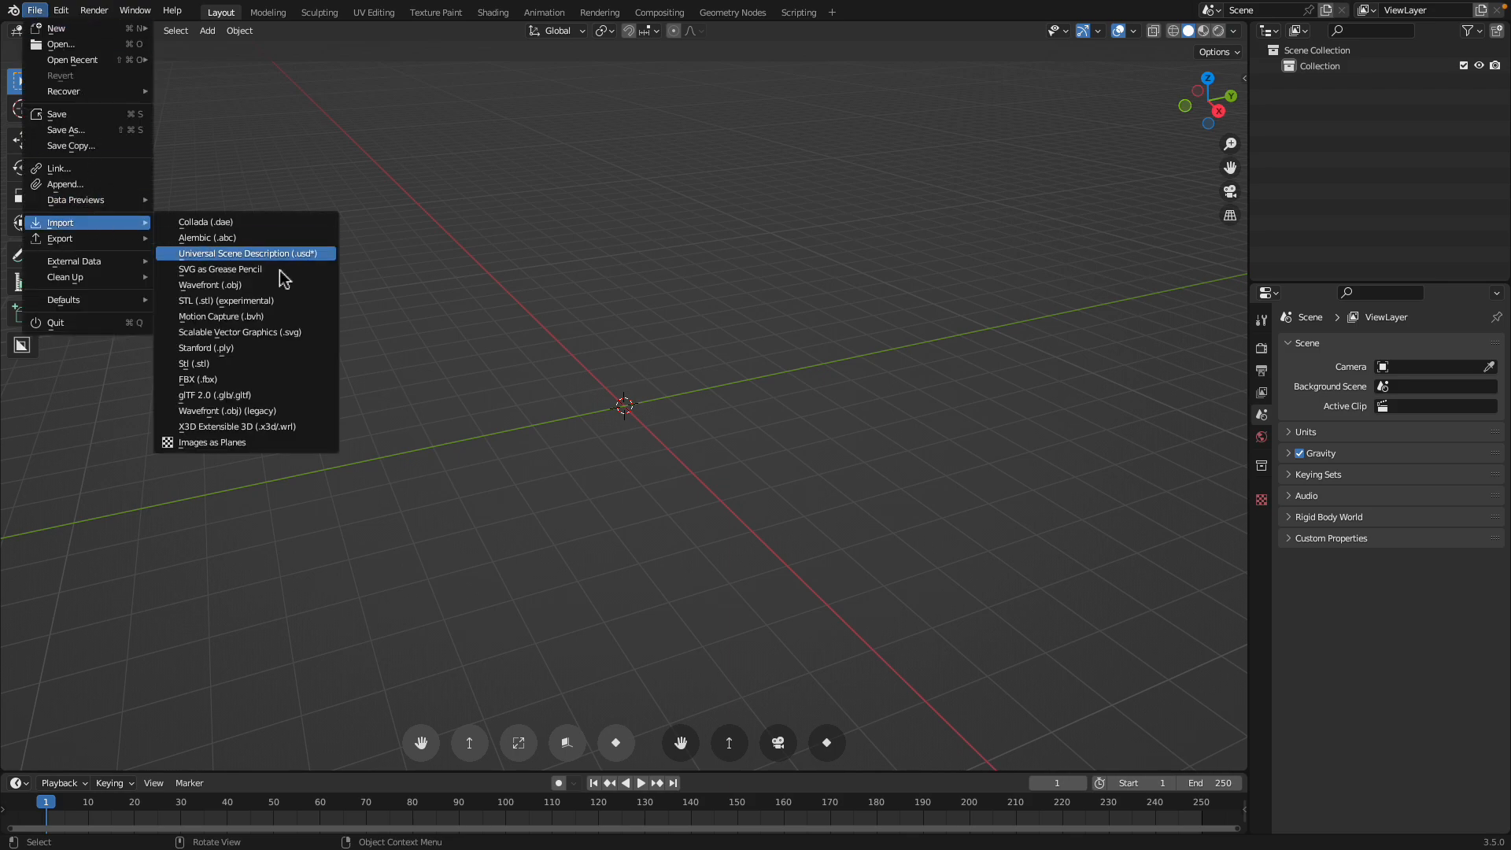
left_click(275, 396)
scroll(426, 361, "down", 4)
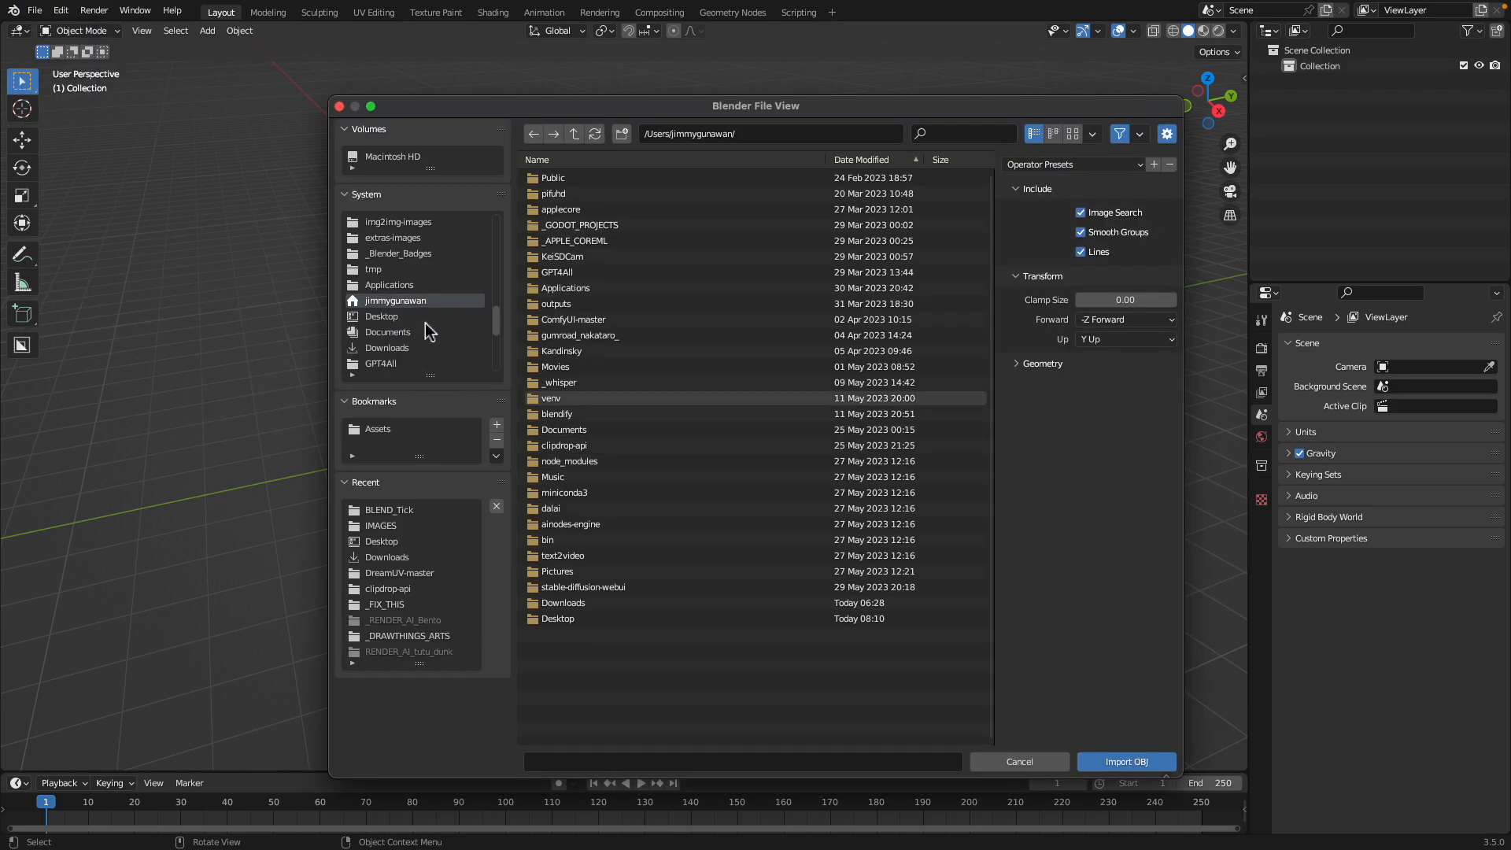
left_click(425, 317)
double_click(664, 541)
- Rotate the imported body by -90 degrees about the X axis so that it stands upright
middle_click_drag(668, 522, 641, 466)
scroll(619, 504, "down", 6)
left_click(604, 358)
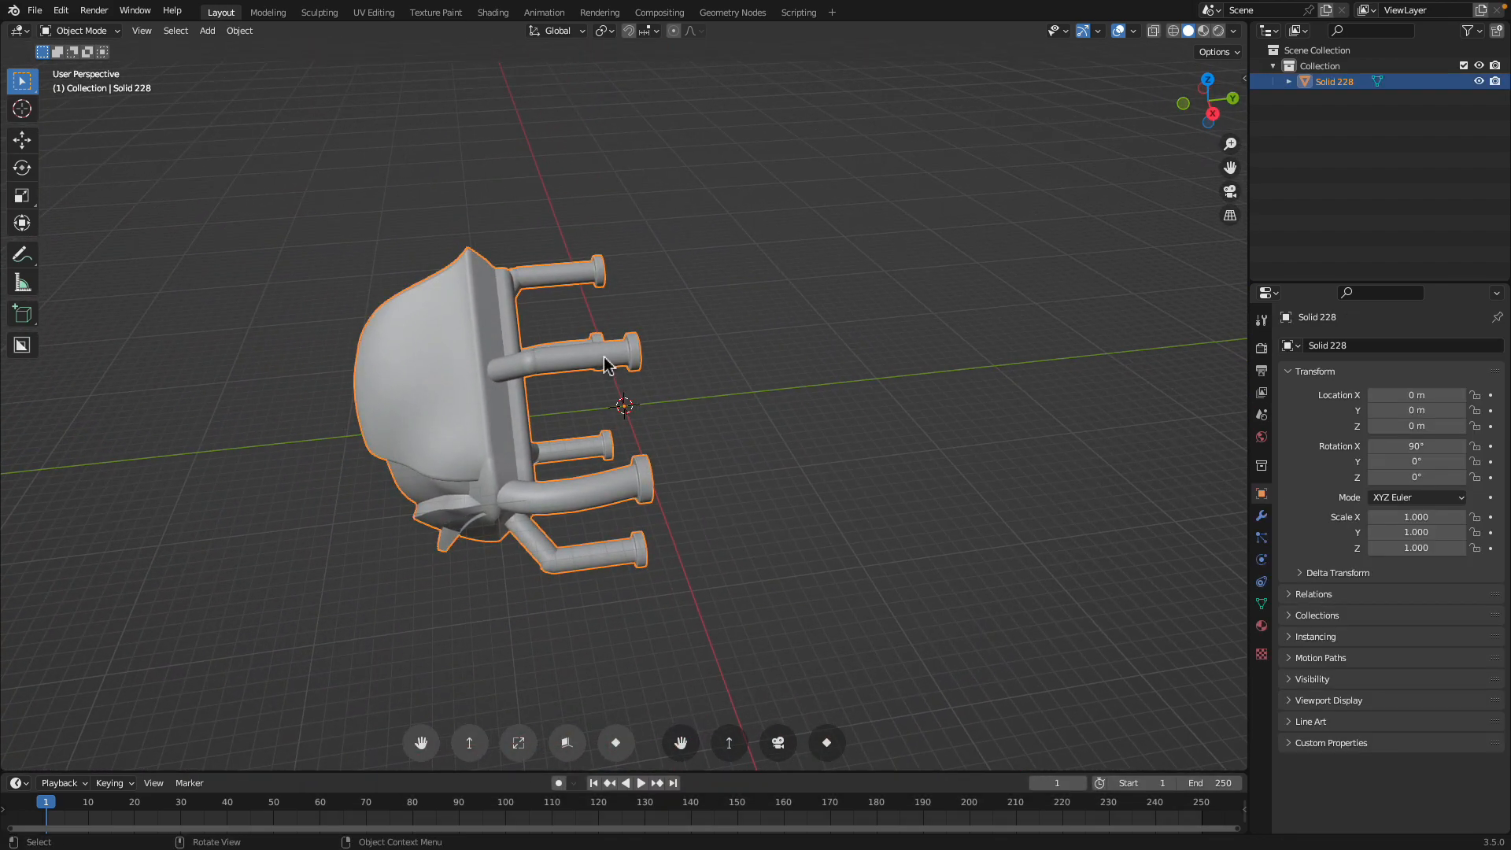
type("rx-90")
key("Return")
- Inspect the imported body up close by changing the viewport shading, and return to solid shading
mouse_move(703, 357)
middle_mouse_down()
mouse_move(779, 329)
mouse_move(752, 318)
mouse_move(797, 400)
mouse_move(809, 327)
middle_mouse_up()
scroll(755, 307, "up", 4)
key("z")
left_click(697, 328)
key("z")
left_click(743, 334)
scroll(743, 334, "down", 5)
right_click(795, 317)
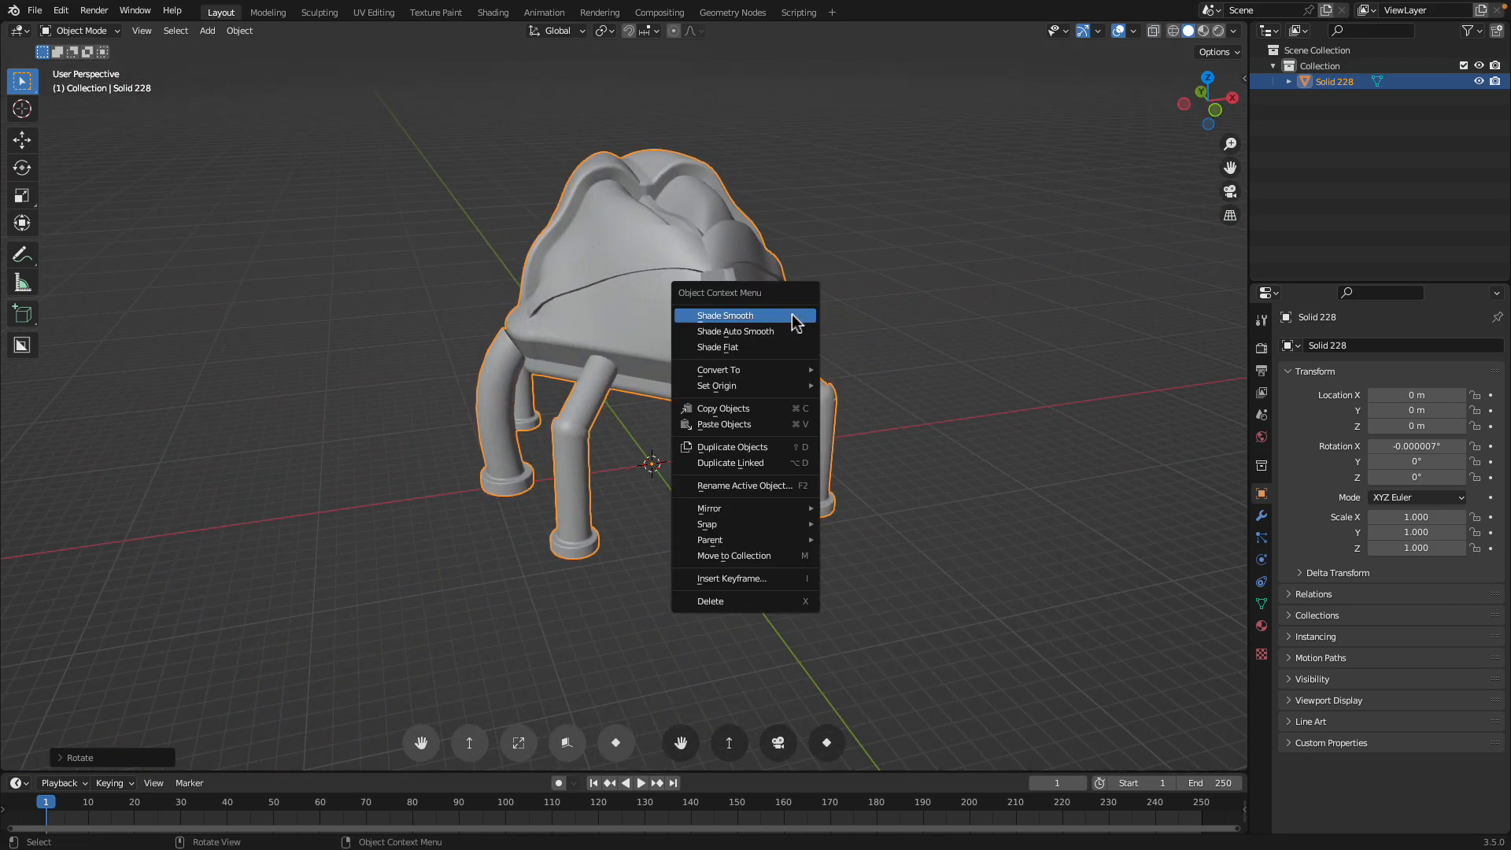
left_click(836, 215)
middle_click_drag(836, 216, 676, 334)
- Switch the imported body to Sculpt Mode and widen the tool list to show the brush names
left_click(687, 231)
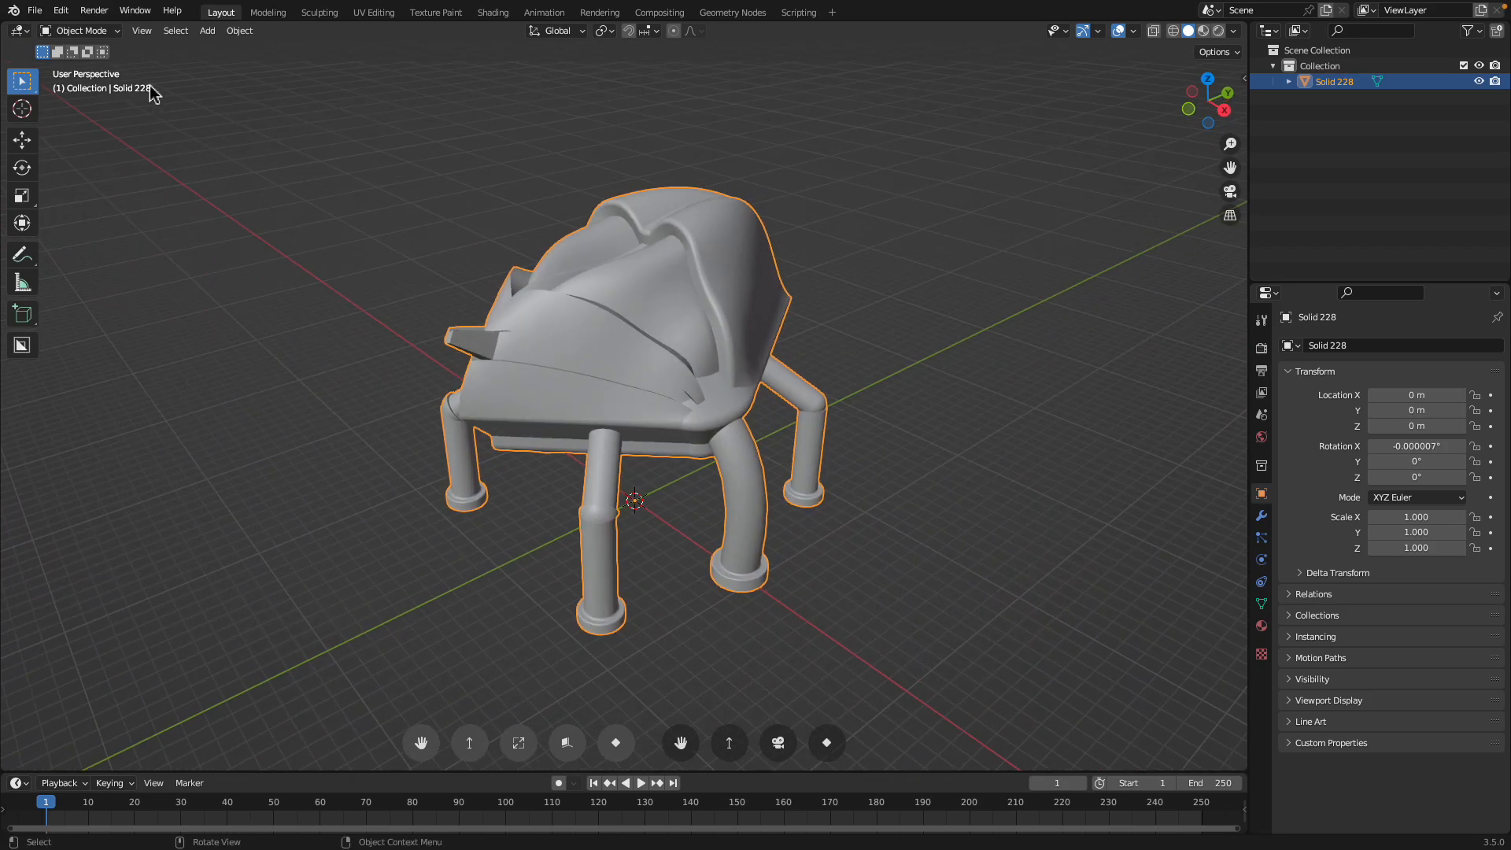
left_click(82, 31)
left_click(94, 86)
middle_click_drag(579, 313, 648, 299)
left_click_drag(42, 193, 124, 194)
middle_click_drag(476, 338, 409, 343)
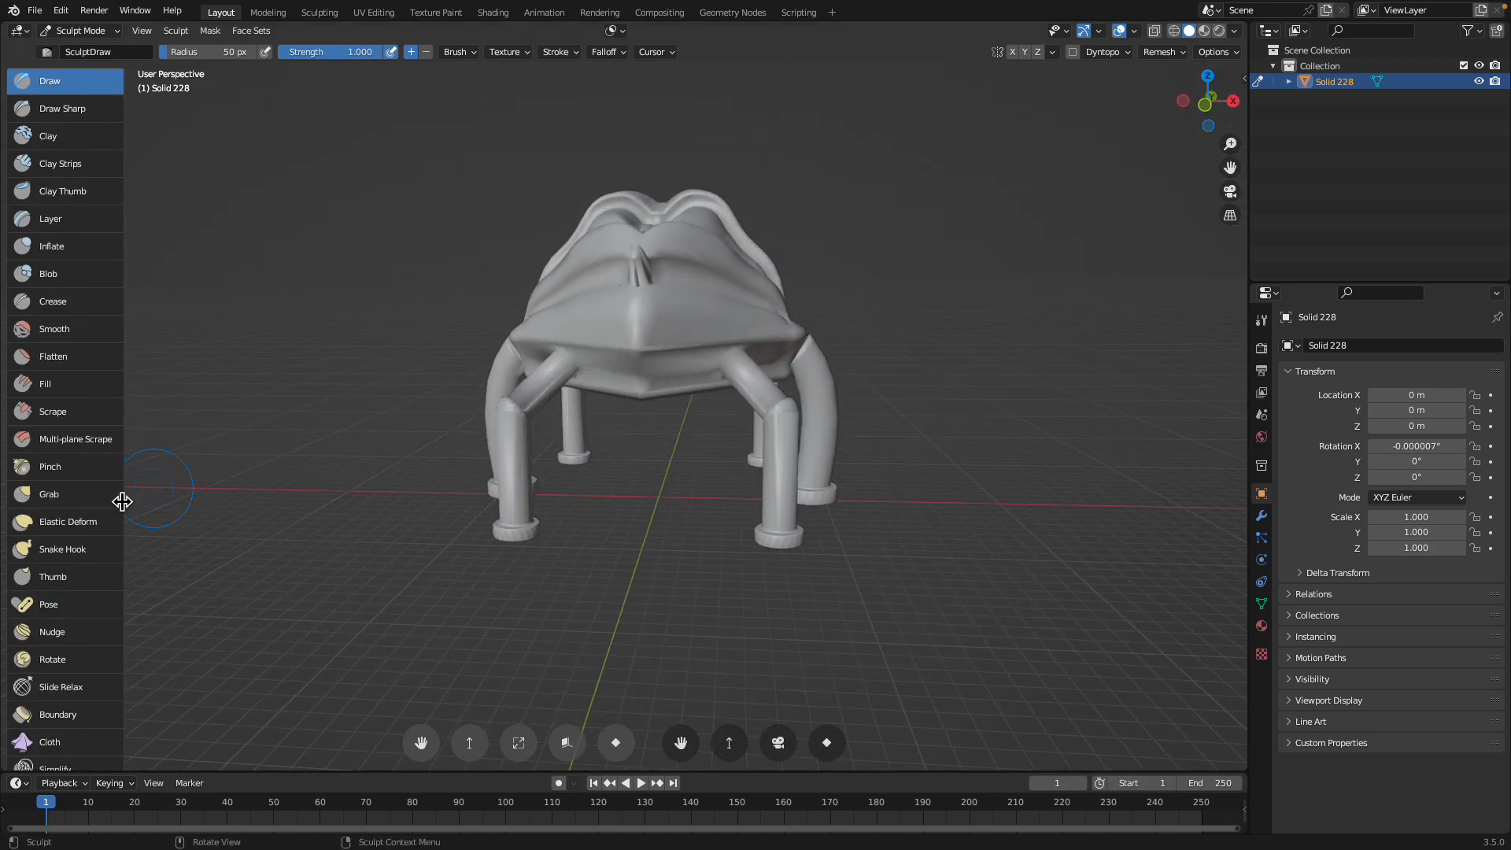
- Apply the Cloth Filter with the Inflate type to the whole body
scroll(67, 542, "down", 8)
left_click(65, 461)
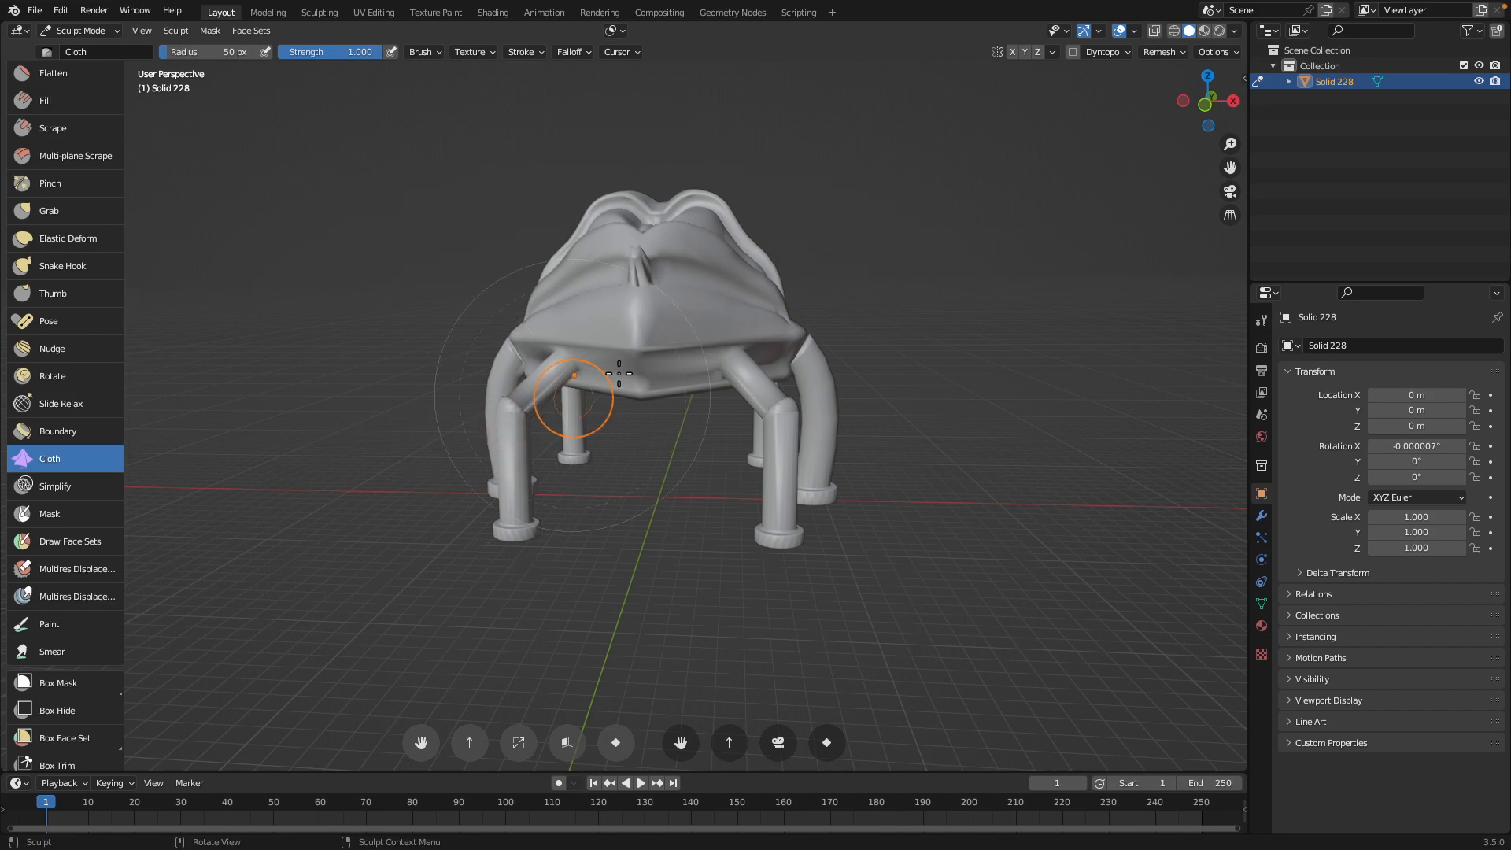
scroll(108, 605, "down", 5)
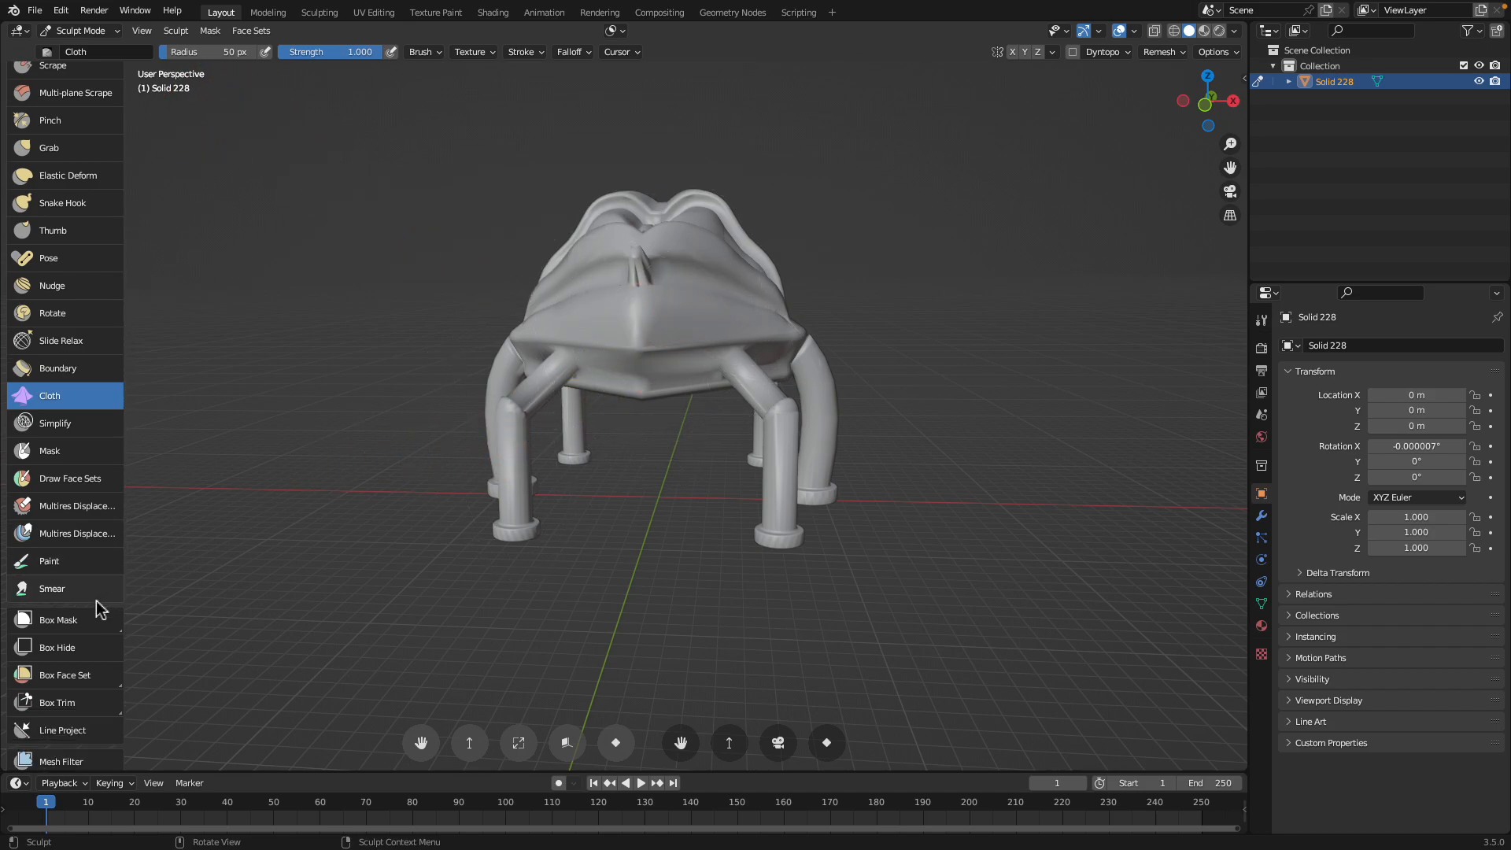
left_click(86, 665)
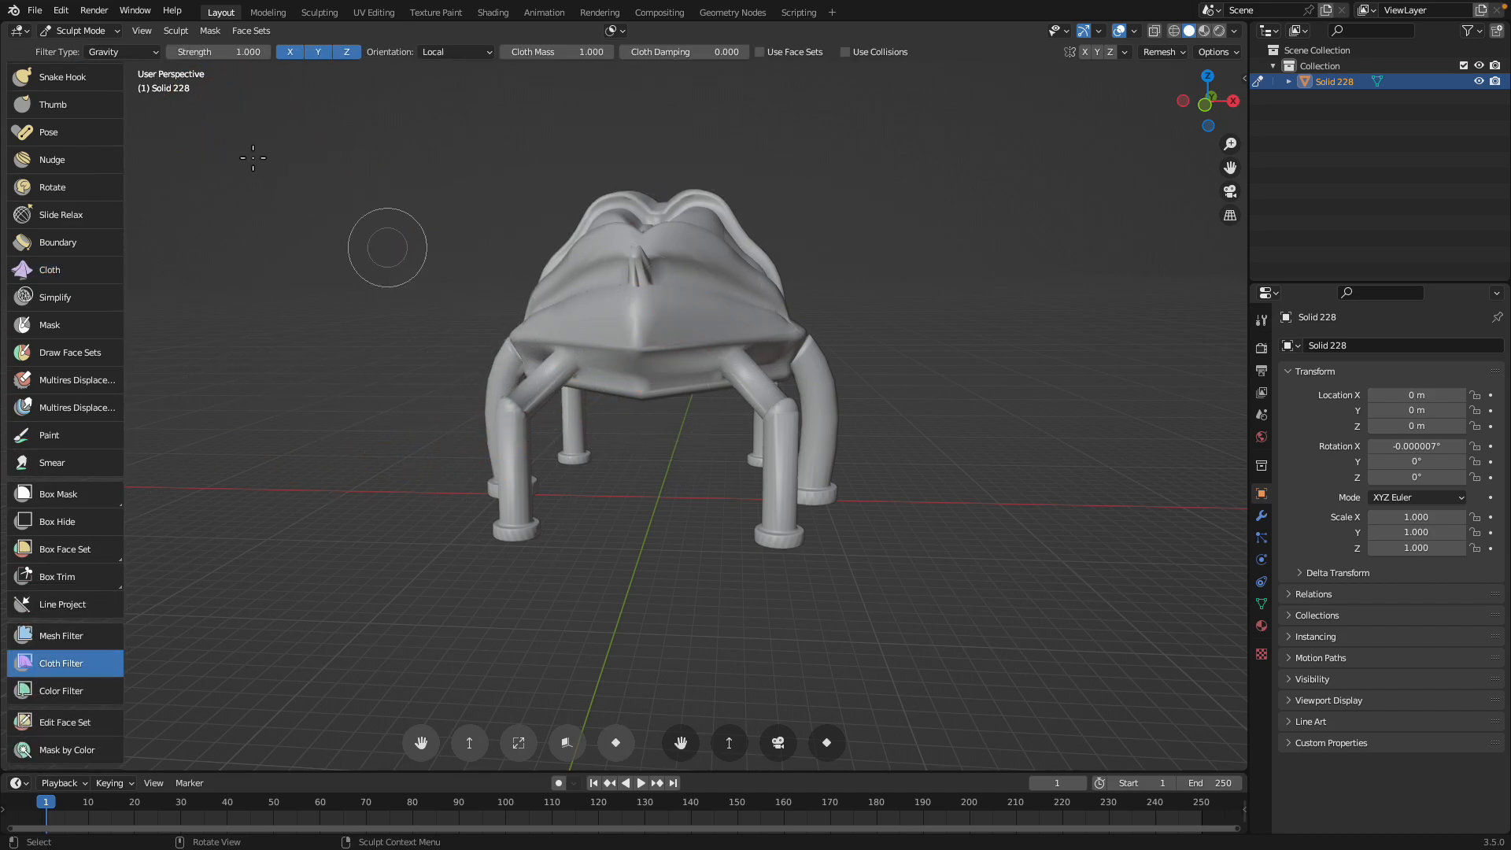
left_click(134, 52)
left_click(135, 78)
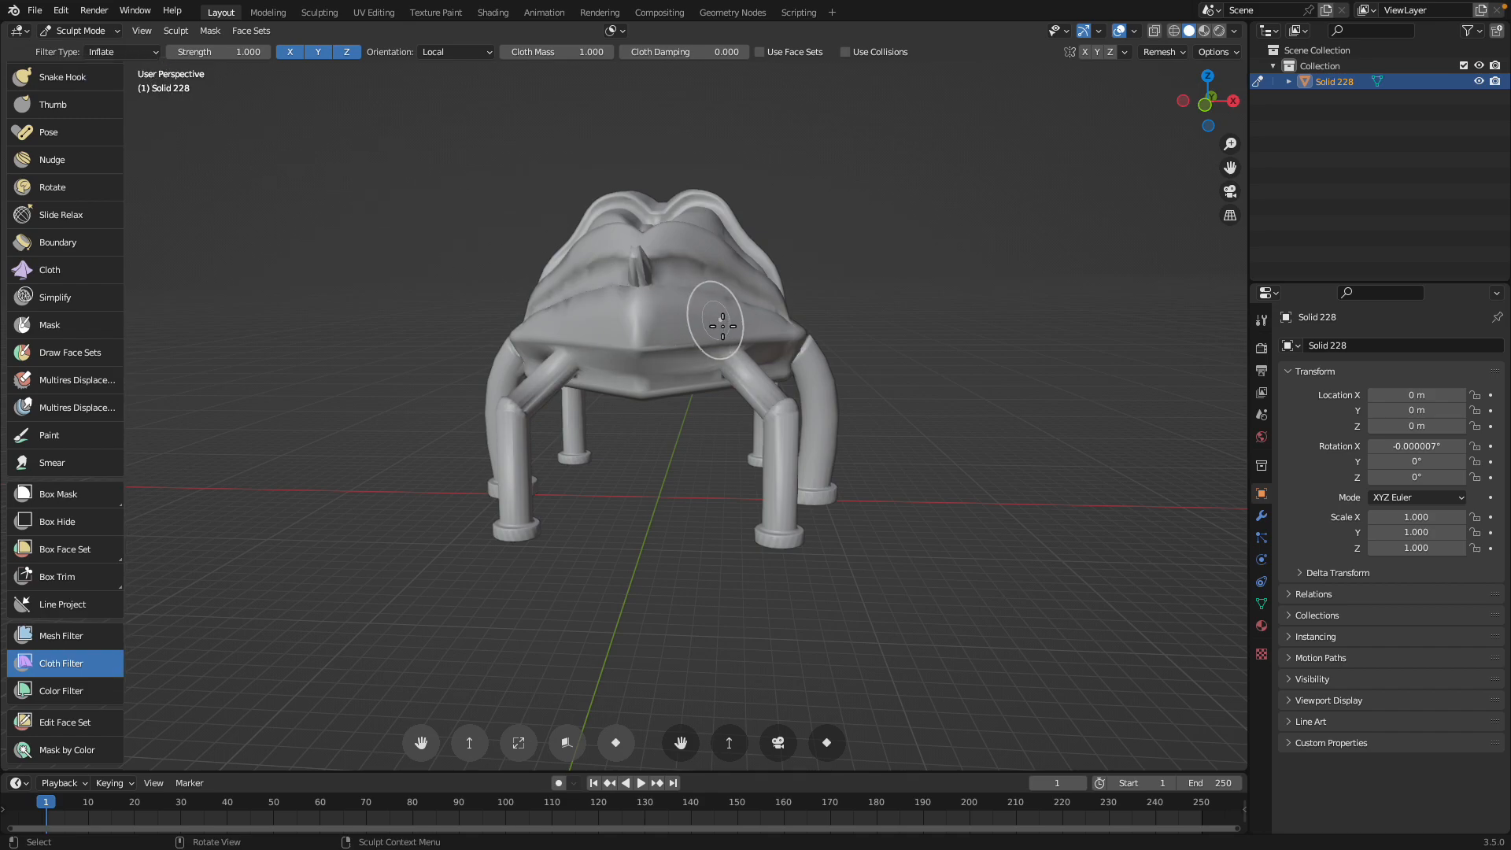
left_click_drag(737, 322, 698, 303)
mouse_move(699, 303)
middle_mouse_down()
mouse_move(496, 310)
mouse_move(179, 145)
middle_mouse_up()
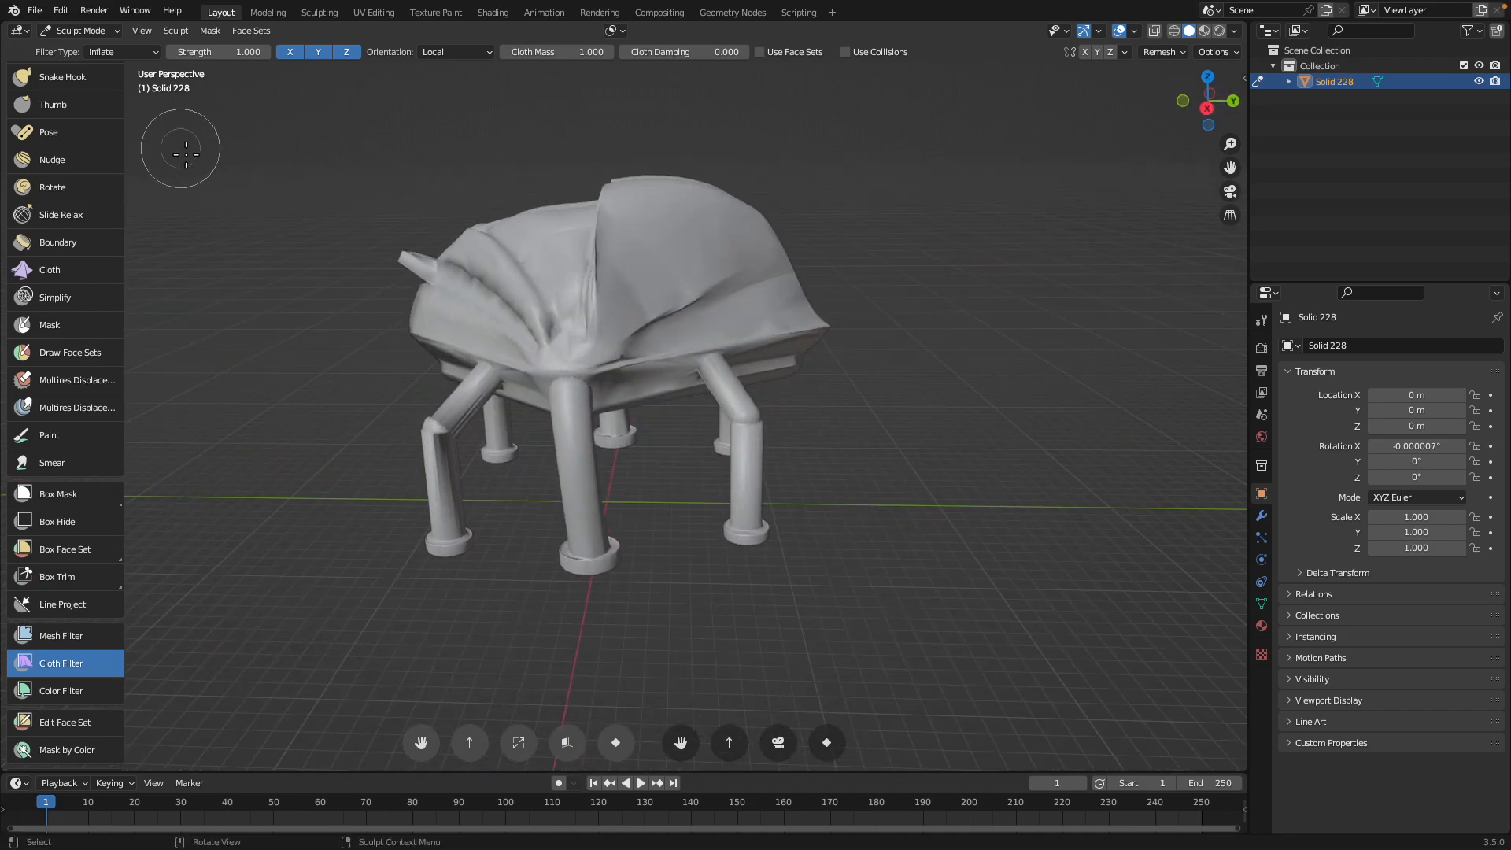
- Undo the Cloth Filter inflation on the body and return it to Object Mode
left_click(83, 30)
left_click(86, 46)
middle_click_drag(600, 302, 630, 303)
key("ctrl+z")
key("ctrl+z")
key("ctrl+z")
key("ctrl+z")
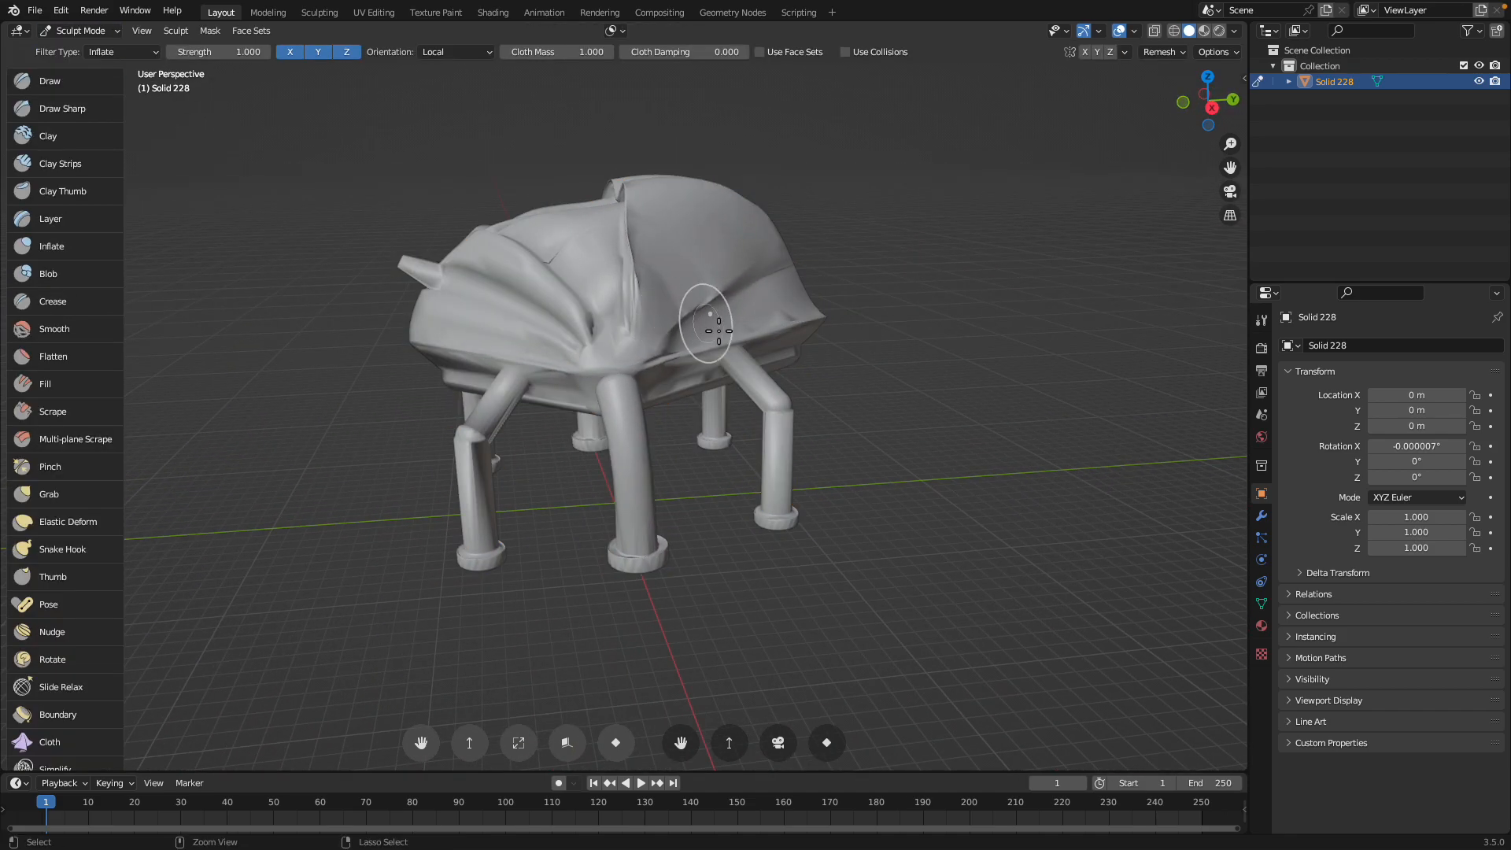
left_click(79, 31)
left_click(87, 46)
middle_click_drag(590, 270, 635, 280)
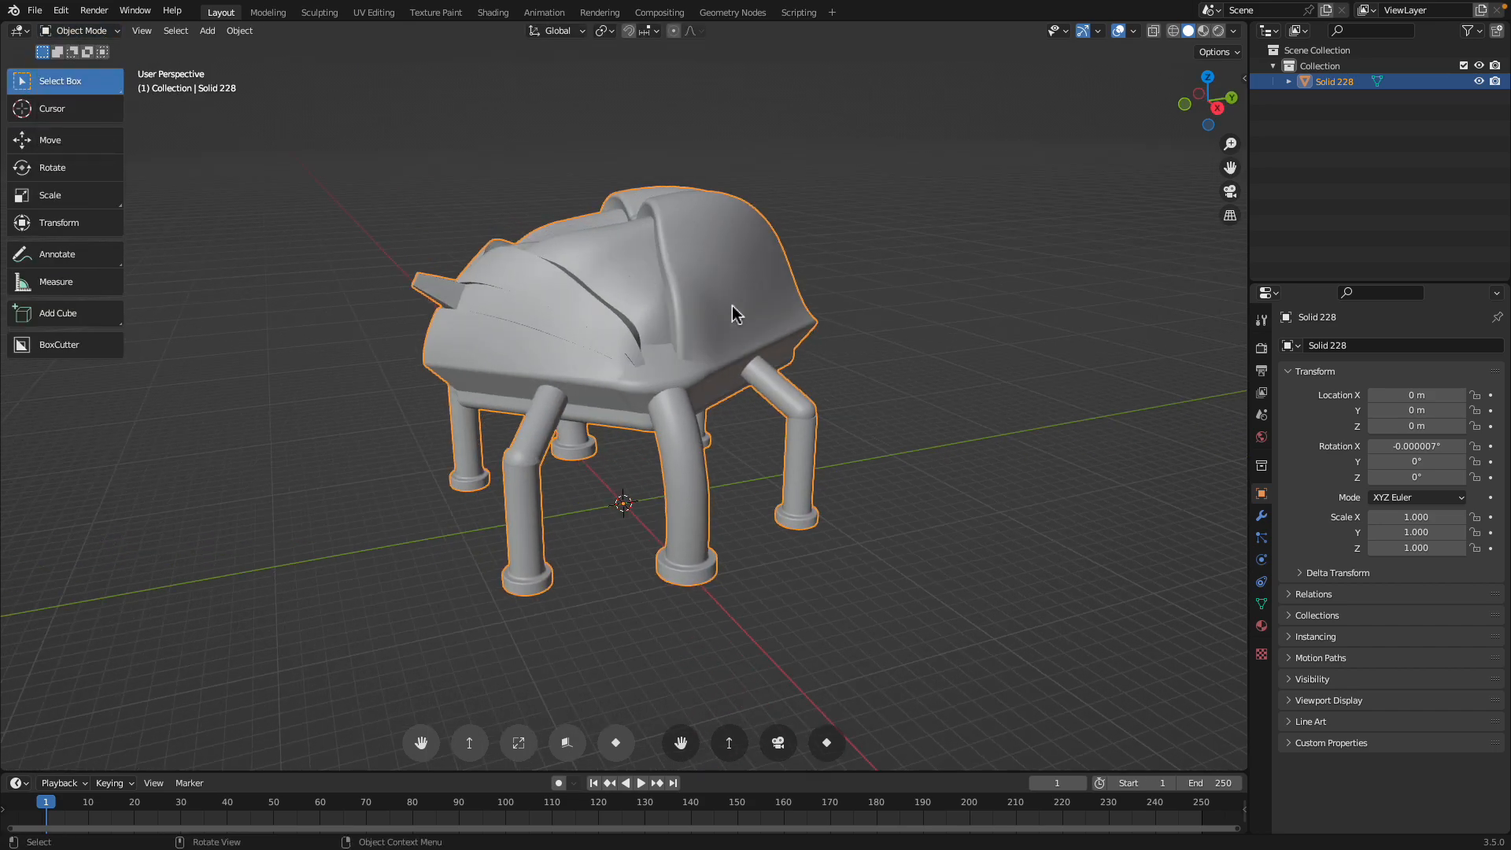
- Add a Remesh modifier to the body
left_click(1261, 517)
left_click(1294, 346)
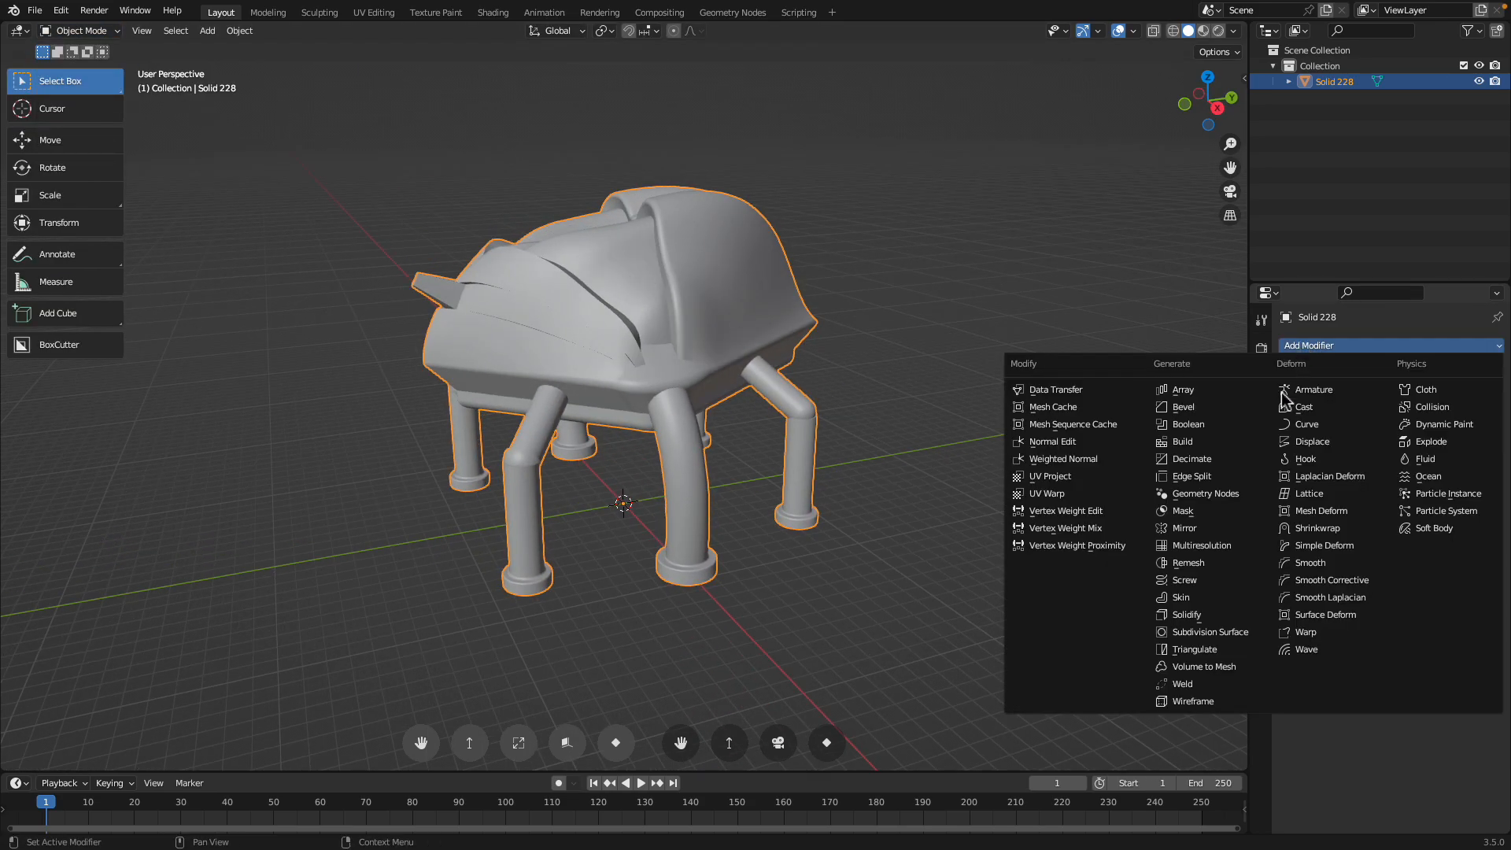
left_click(1190, 562)
scroll(934, 448, "up", 4)
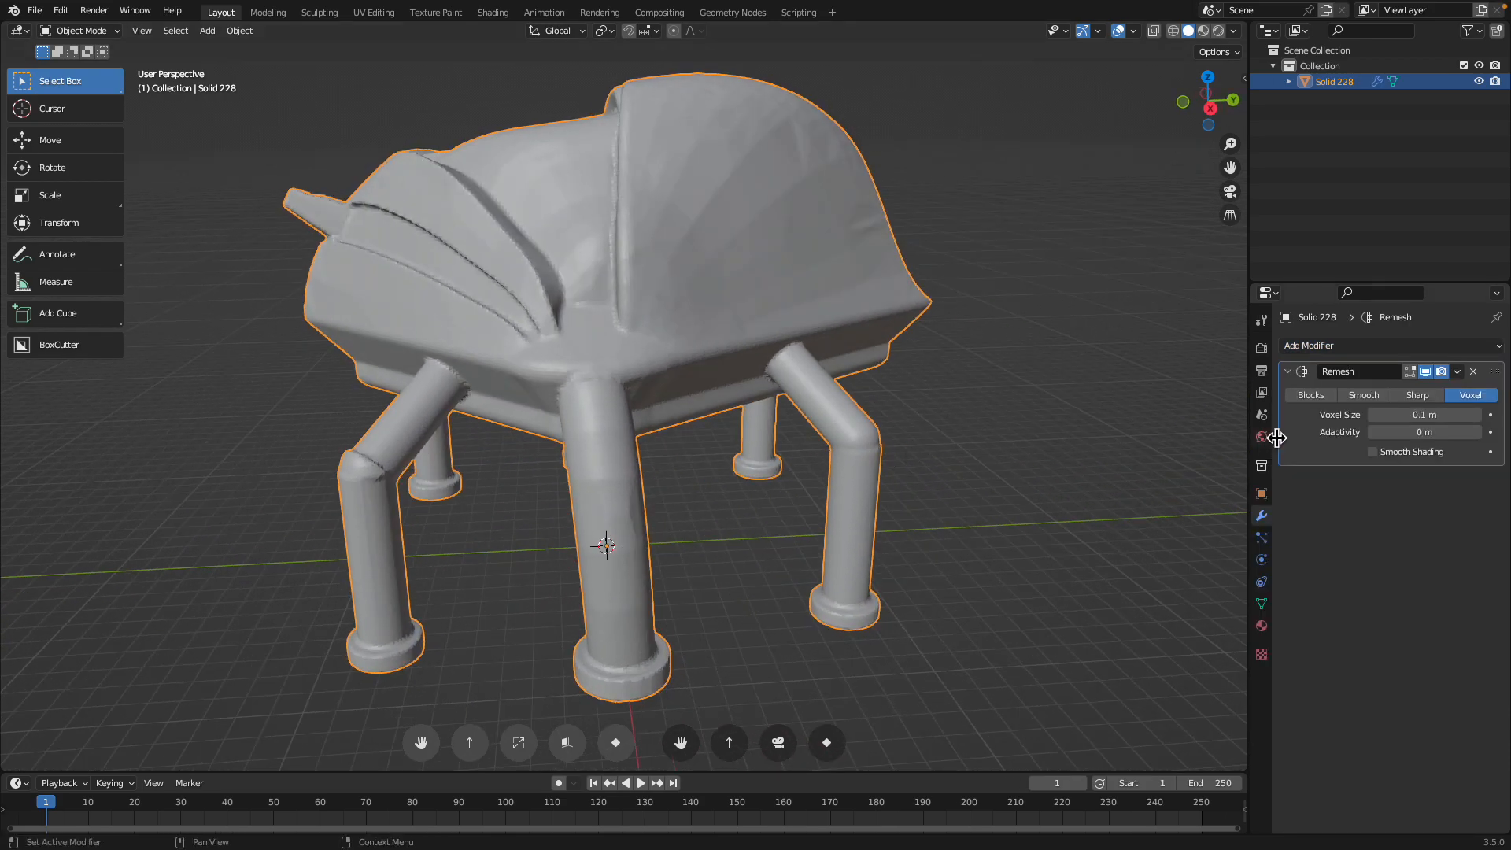
- Set the Voxel Remesh adaptivity to 0.74 m, try the Smooth and Sharp modes, and return to Voxel
left_click_drag(1401, 436, 1480, 413)
left_click(1362, 395)
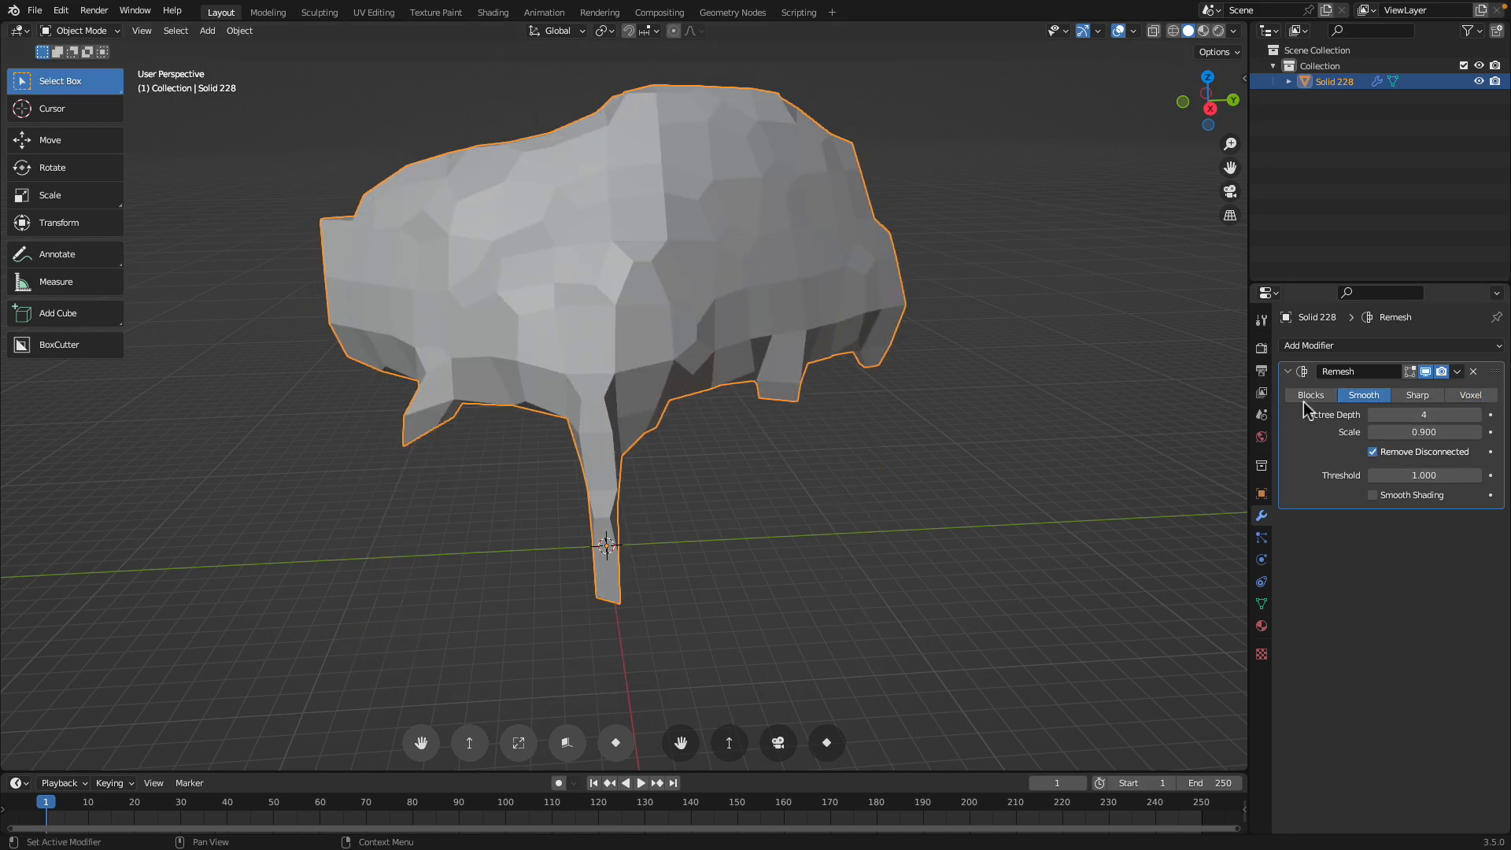
left_click(1424, 395)
left_click(1470, 396)
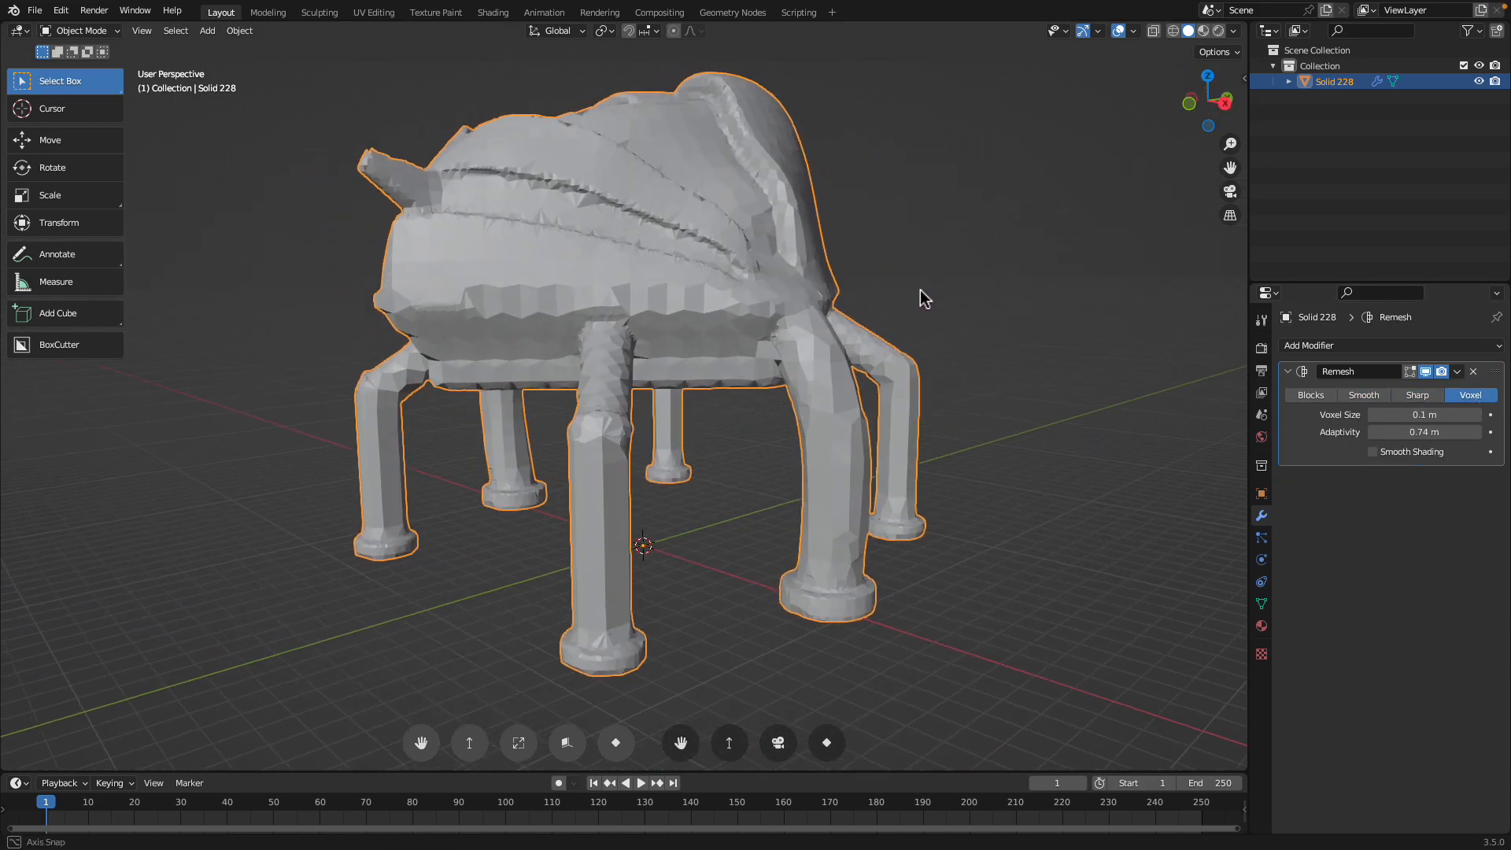
middle_click_drag(926, 297, 881, 308)
- Convert the remeshed body to a mesh so the modifier is baked in, and shade it smooth
right_click(871, 318)
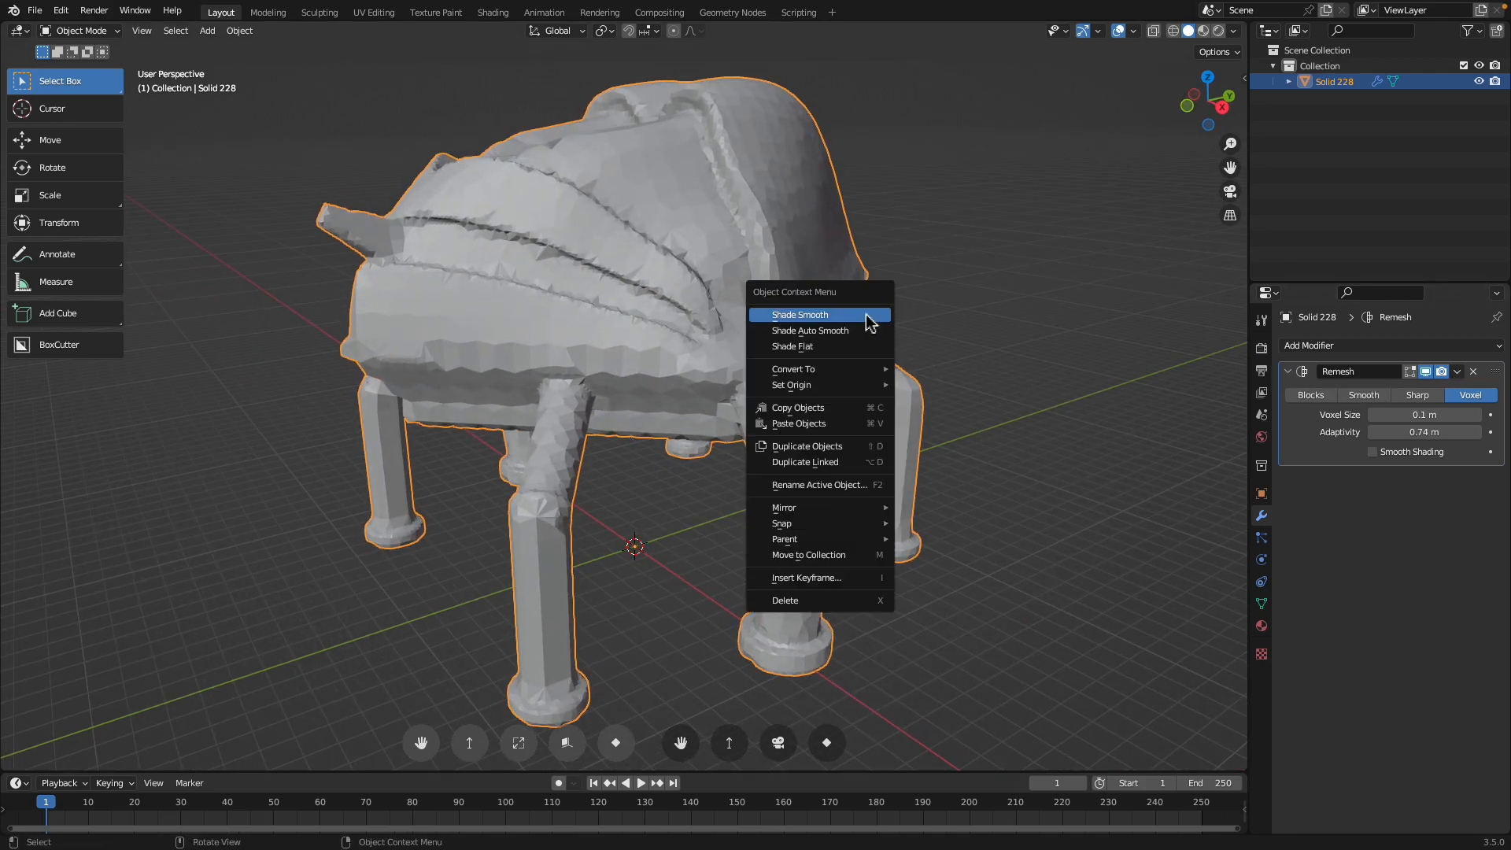
mouse_move(870, 367)
left_click(927, 367)
right_click(683, 315)
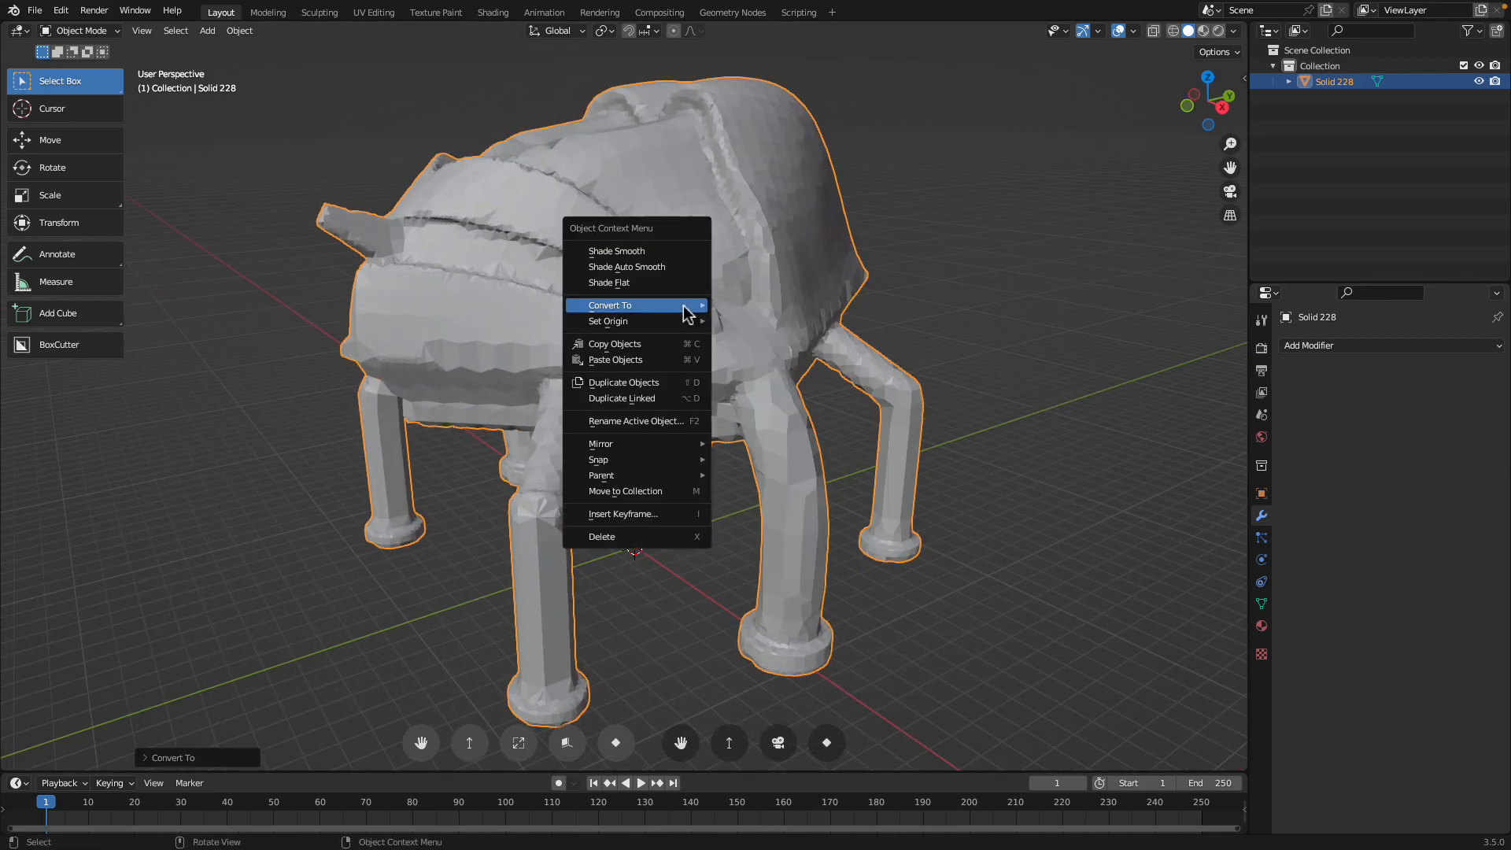
left_click(646, 246)
- Inflate the remeshed body with the Cloth Filter in Sculpt Mode, and return to Object Mode
left_click(75, 33)
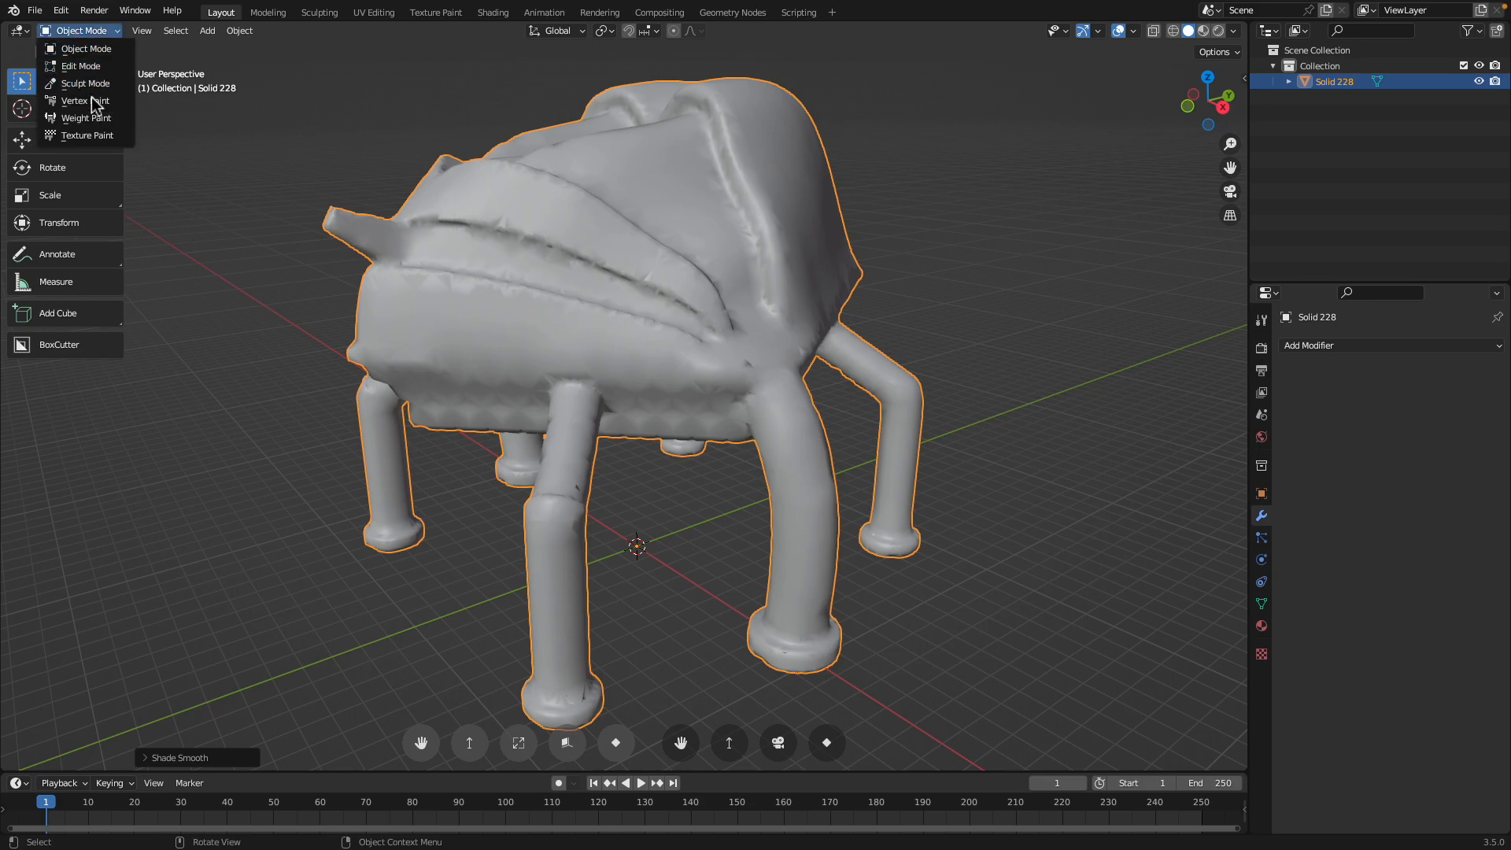
left_click(88, 85)
mouse_move(694, 311)
left_mouse_down()
mouse_move(733, 317)
mouse_move(691, 314)
left_mouse_up()
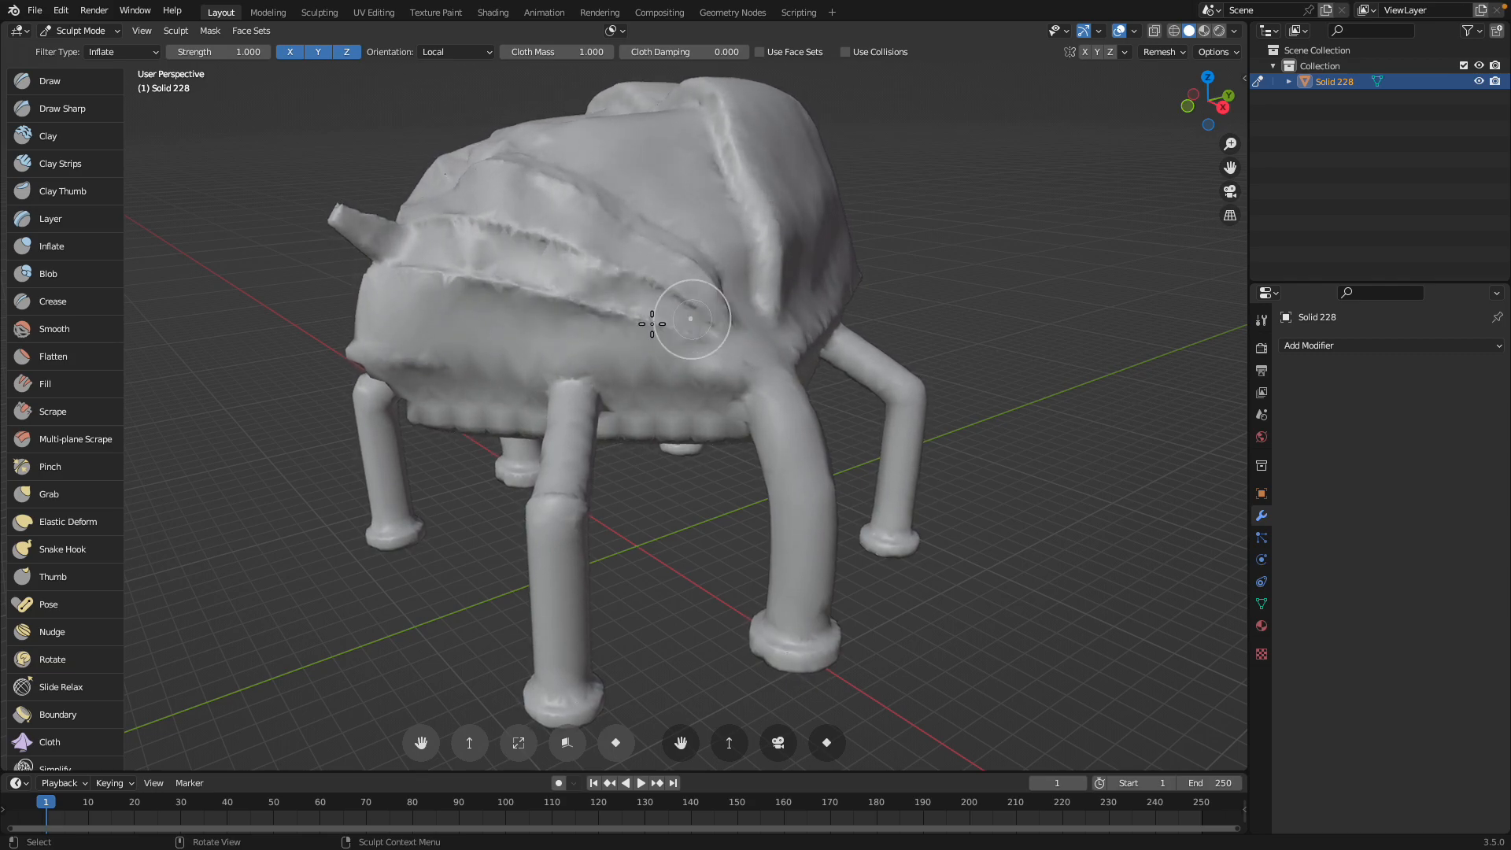
middle_click_drag(692, 314, 810, 311)
mouse_move(807, 315)
left_mouse_down()
mouse_move(848, 335)
mouse_move(769, 296)
left_mouse_up()
middle_click_drag(769, 297, 338, 186)
left_click(82, 30)
left_click(78, 50)
- Examine the body's mesh topology in wireframe shading, comparing it with solid shading
middle_click_drag(880, 334, 819, 398)
key("z")
left_click(687, 389)
middle_click_drag(643, 211, 622, 207)
middle_click_drag(699, 283, 636, 284)
key("z")
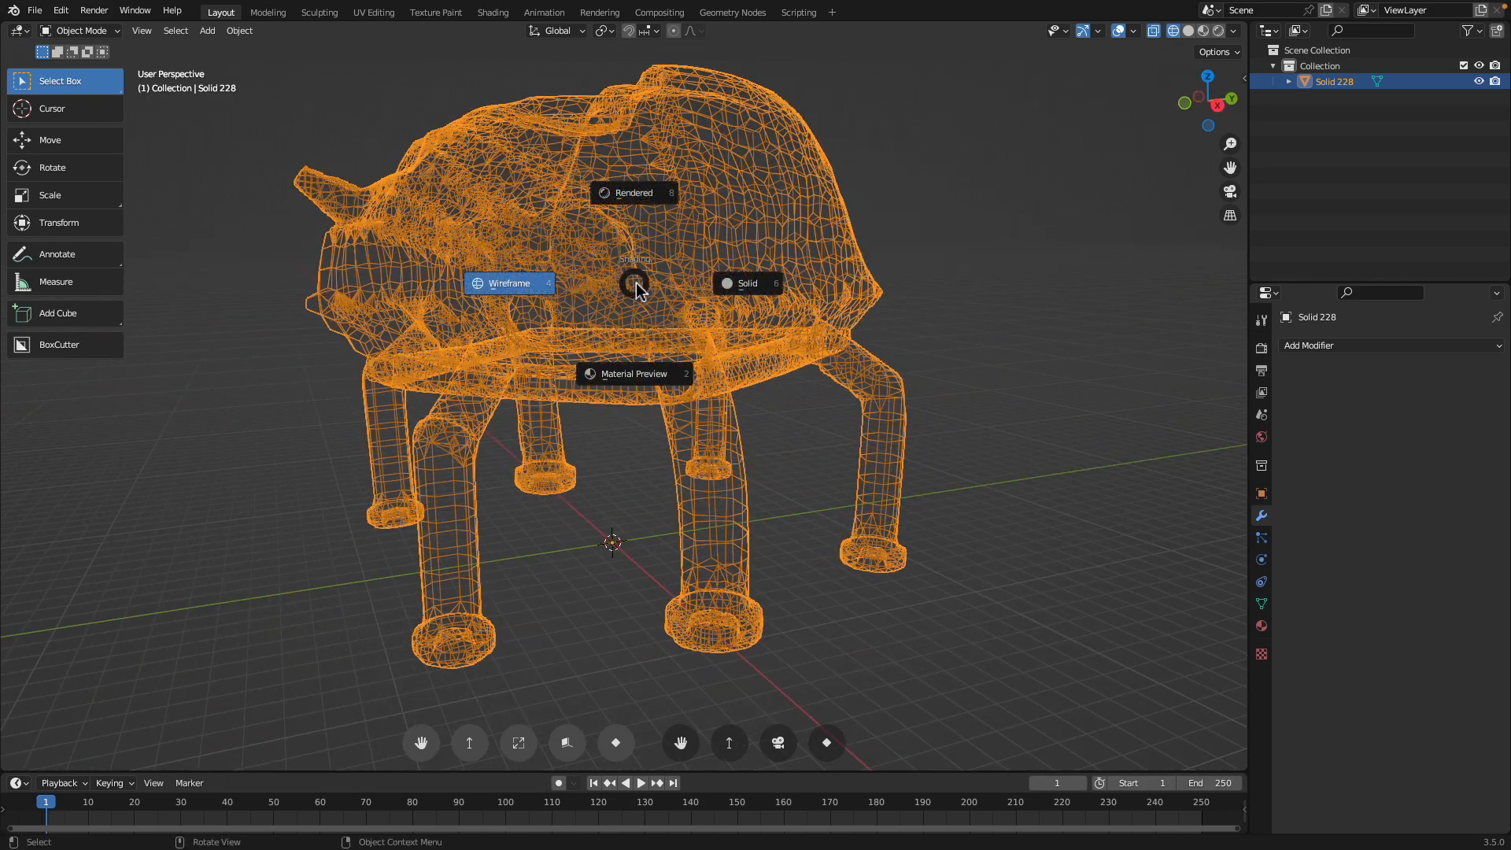
left_click(680, 290)
middle_click_drag(736, 303, 754, 307)
key("z")
left_click(705, 299)
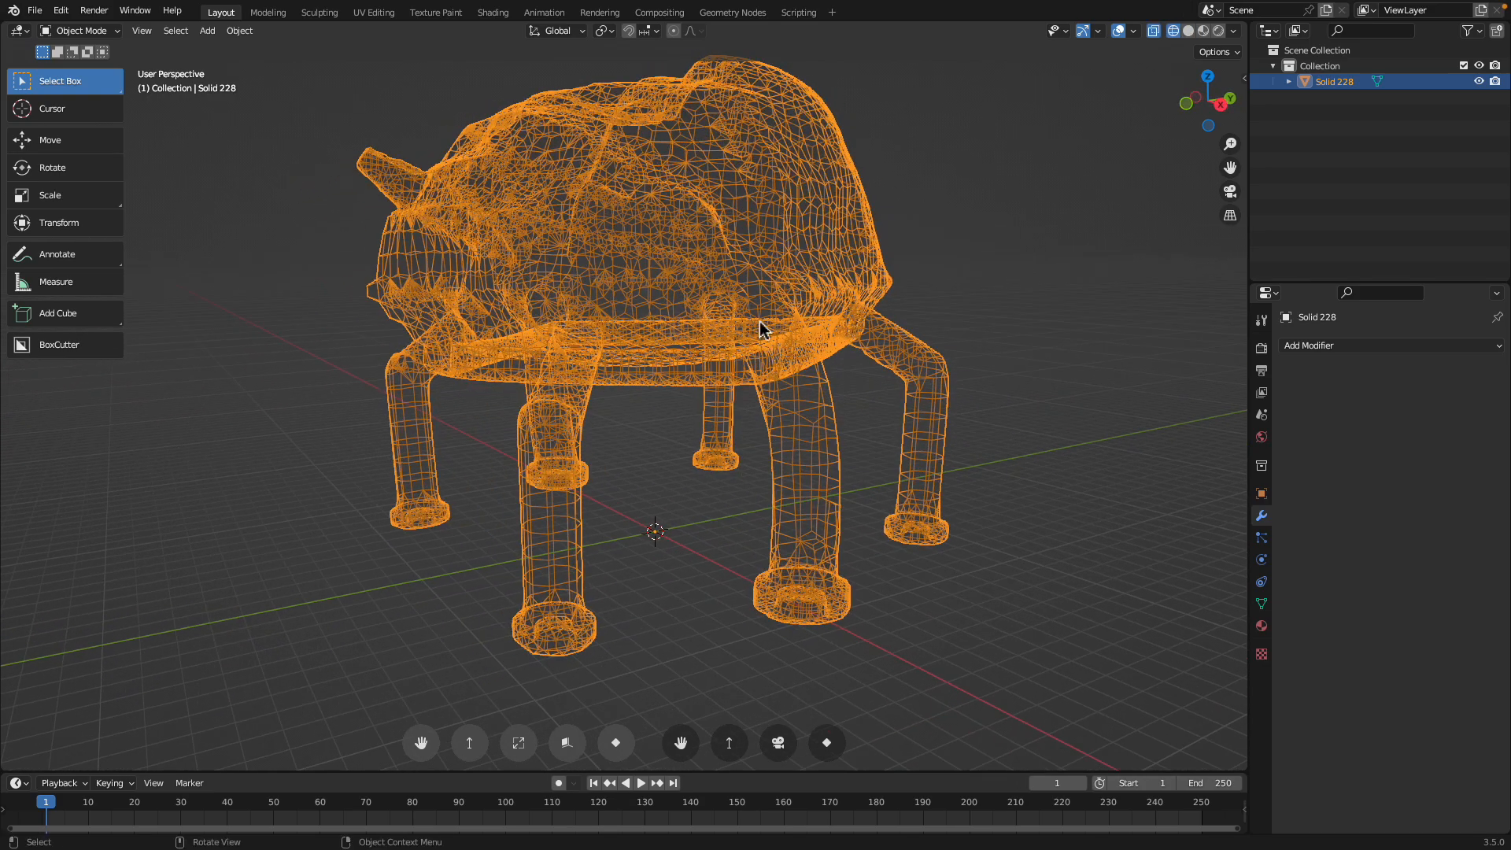
- Remesh the body with QuadriFlow to 12000 faces, with Use Mesh Symmetry turned off
left_click(1262, 603)
left_click(1332, 713)
left_click(1452, 730)
left_click(1385, 754)
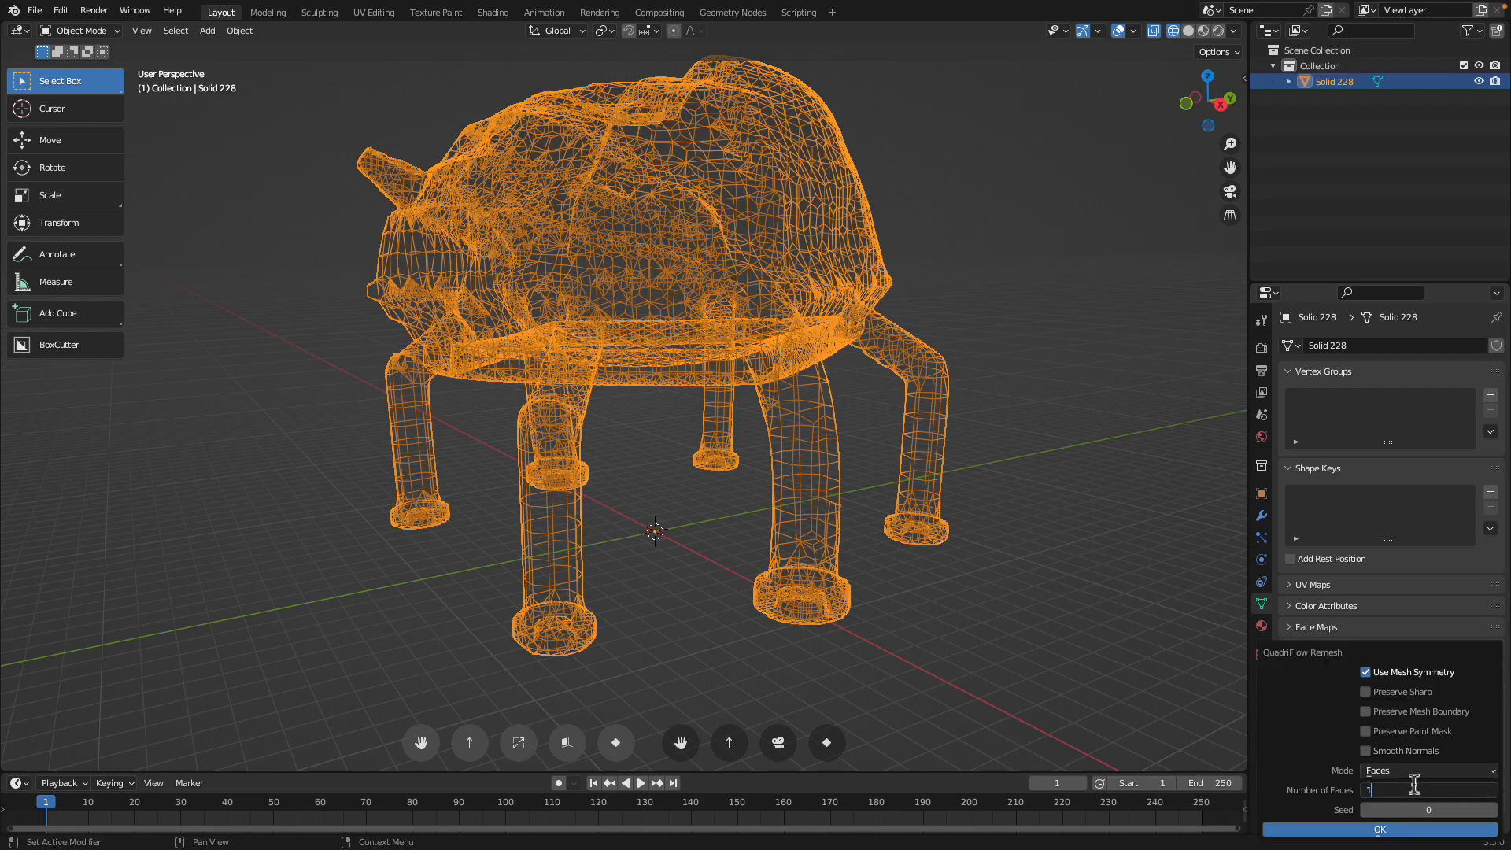
left_click(1392, 826)
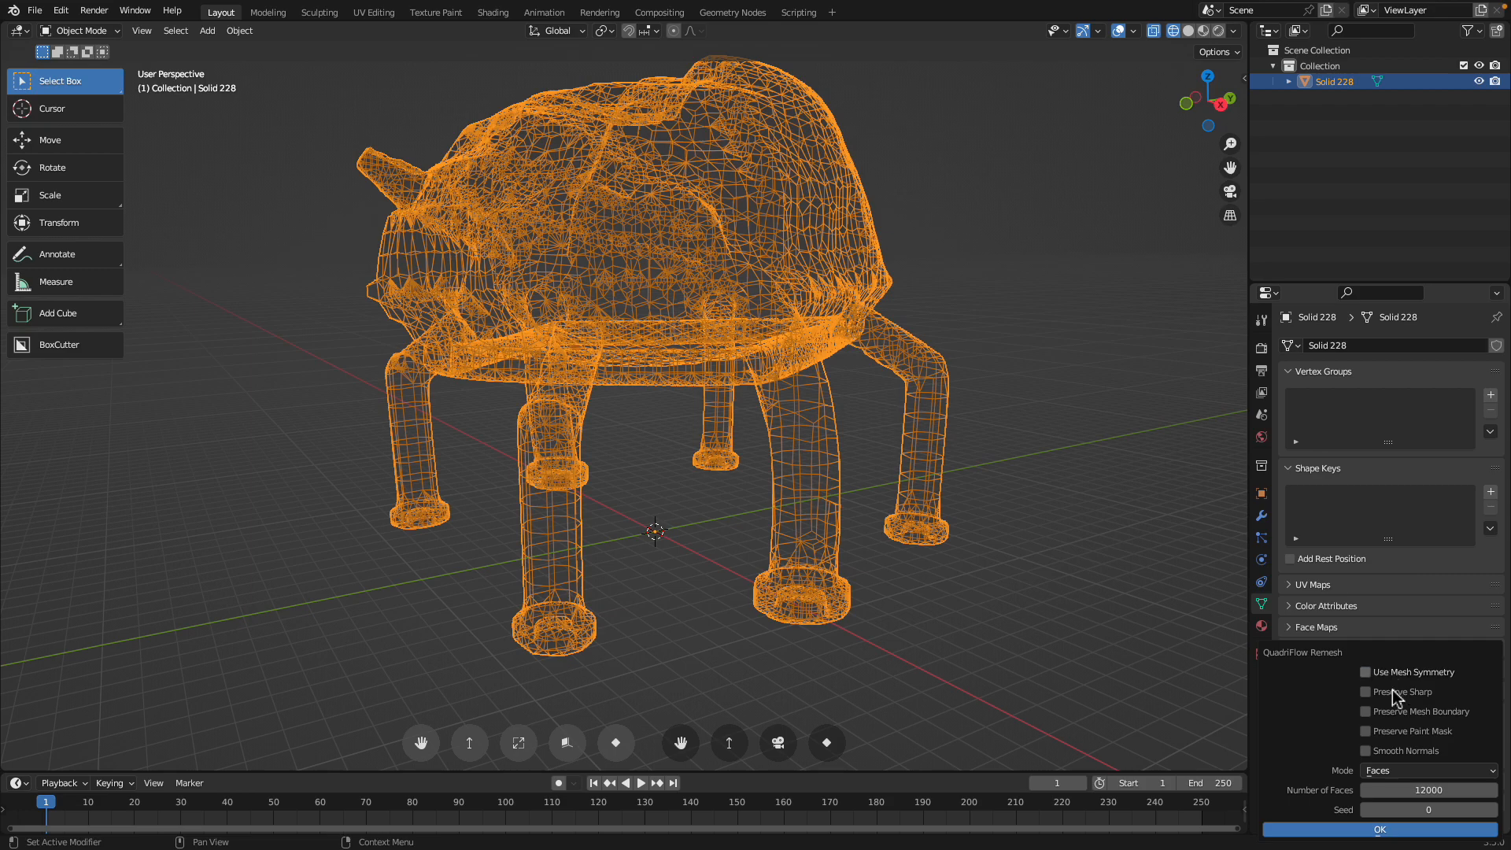
left_click(1381, 829)
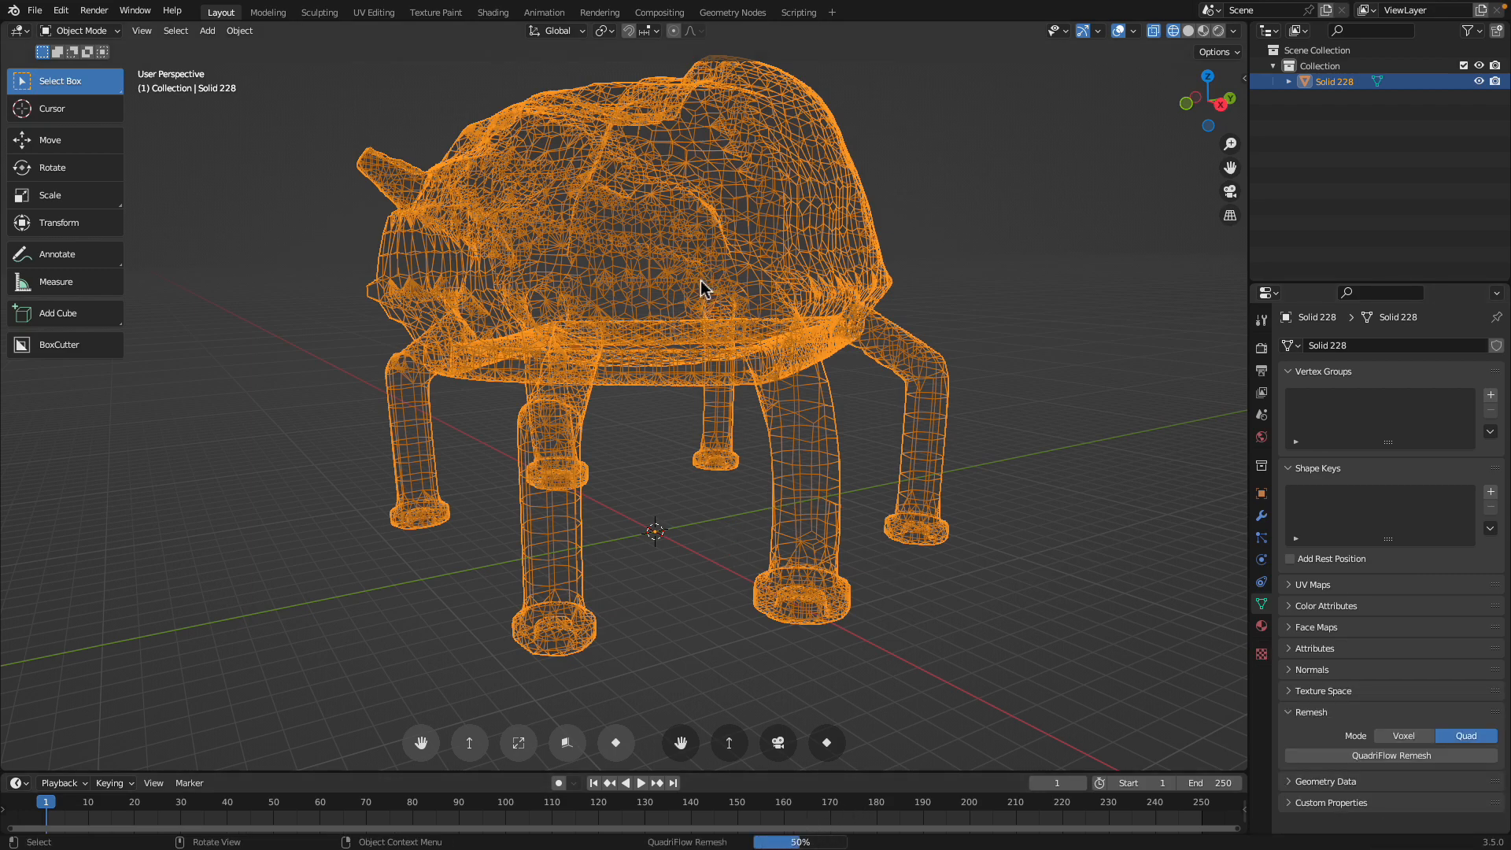
- Return the viewport to solid shading and shade the quad-remeshed body smooth
middle_click_drag(607, 329, 879, 263)
left_click(1188, 30)
middle_click_drag(1003, 257, 779, 267)
right_click(681, 267)
left_click(682, 263)
- Unwrap all the body's faces with Smart UV Project at a 66° angle limit, and return to Object Mode
middle_click_drag(682, 263, 744, 337)
key("Tab")
key("a")
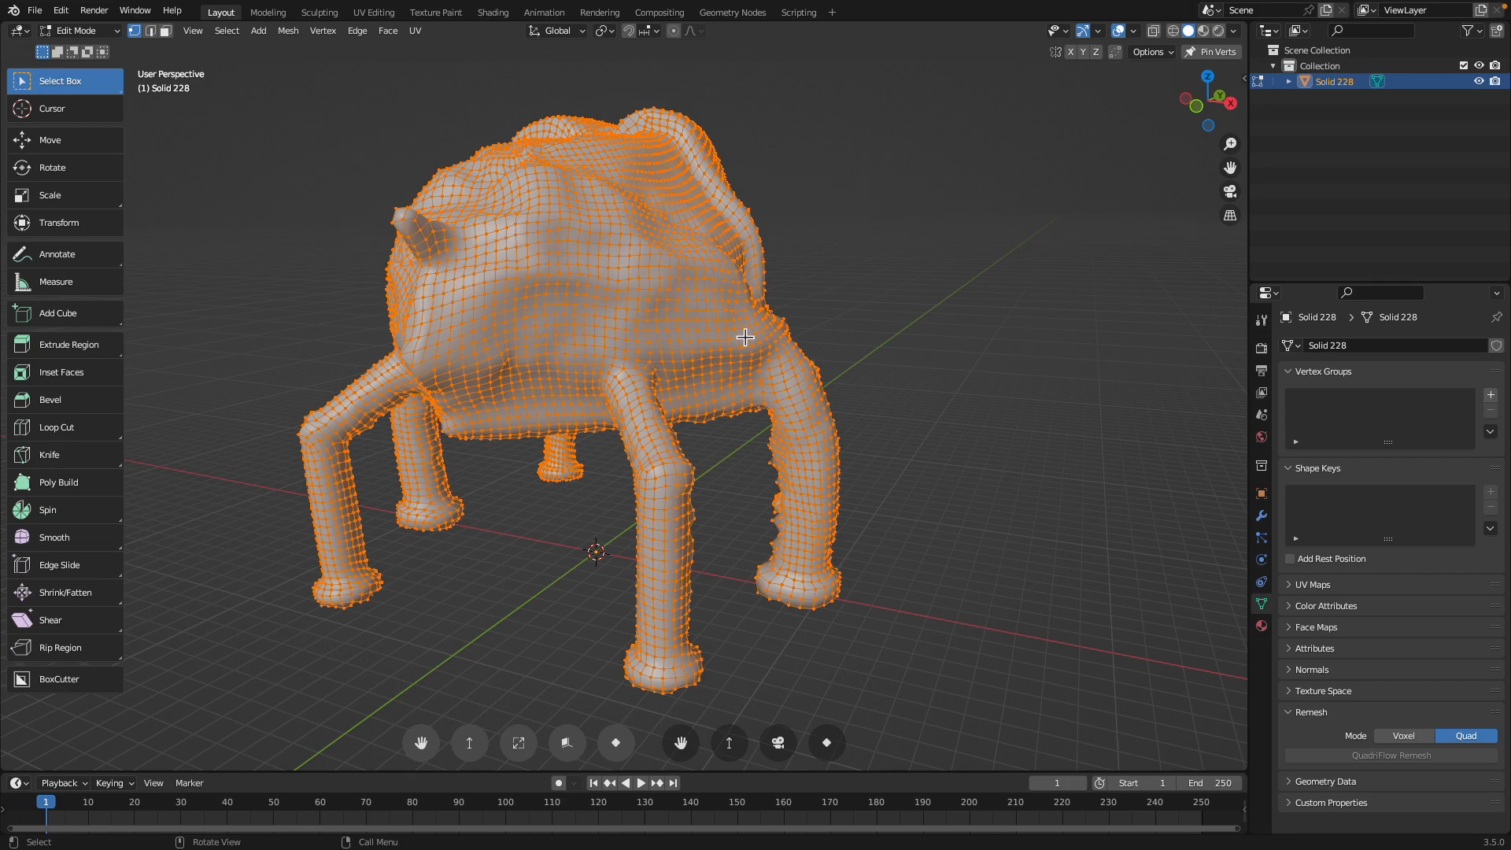
key("F3")
type("smart")
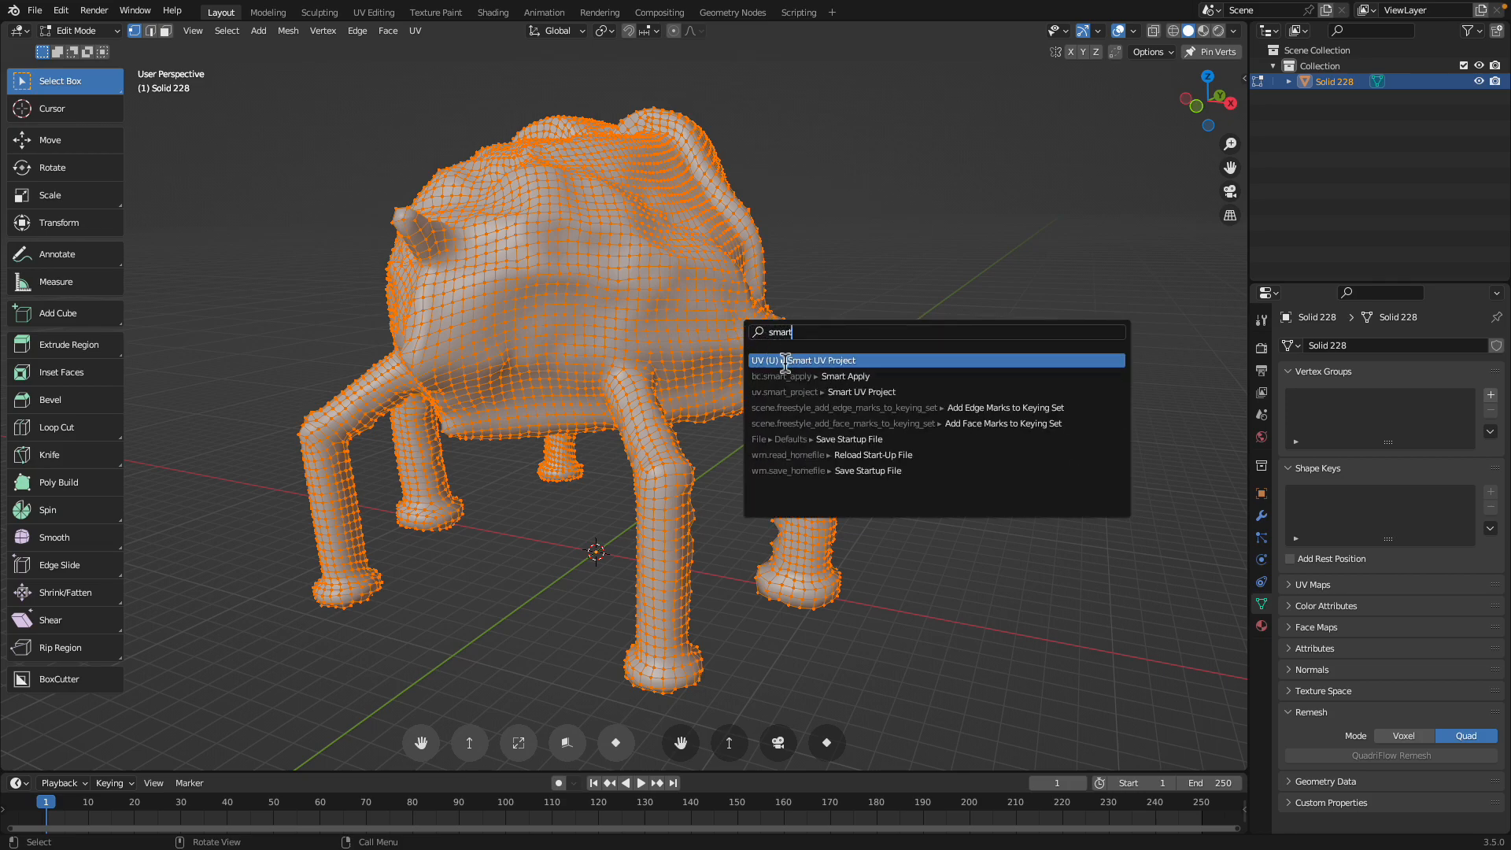
key("Return")
left_click(763, 507)
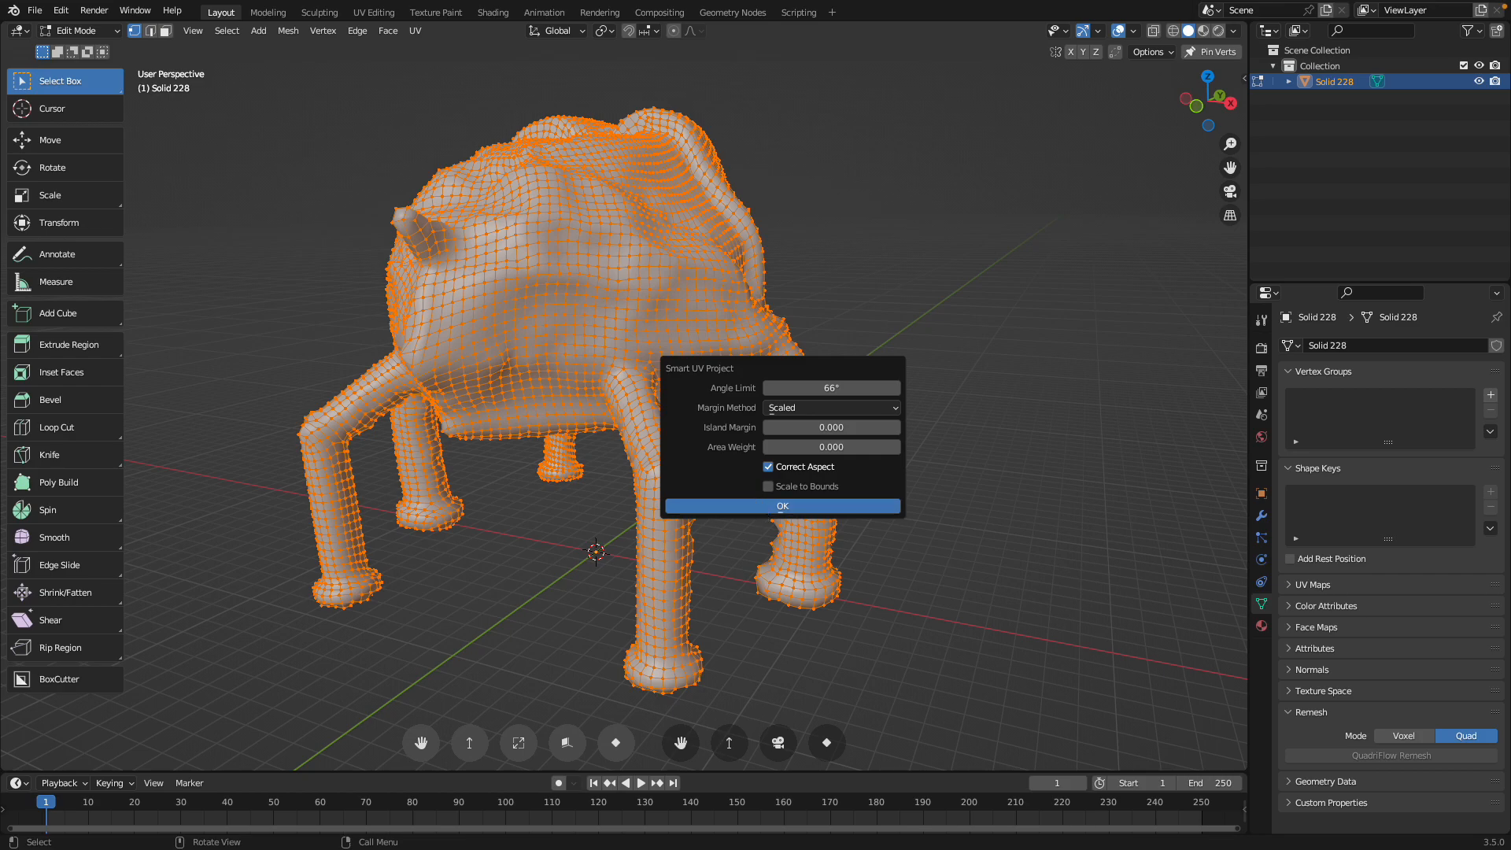
key("Tab")
- Show the viewport sidebar and switch the body to Texture Paint mode
middle_click_drag(756, 391, 850, 394)
left_click(1247, 83)
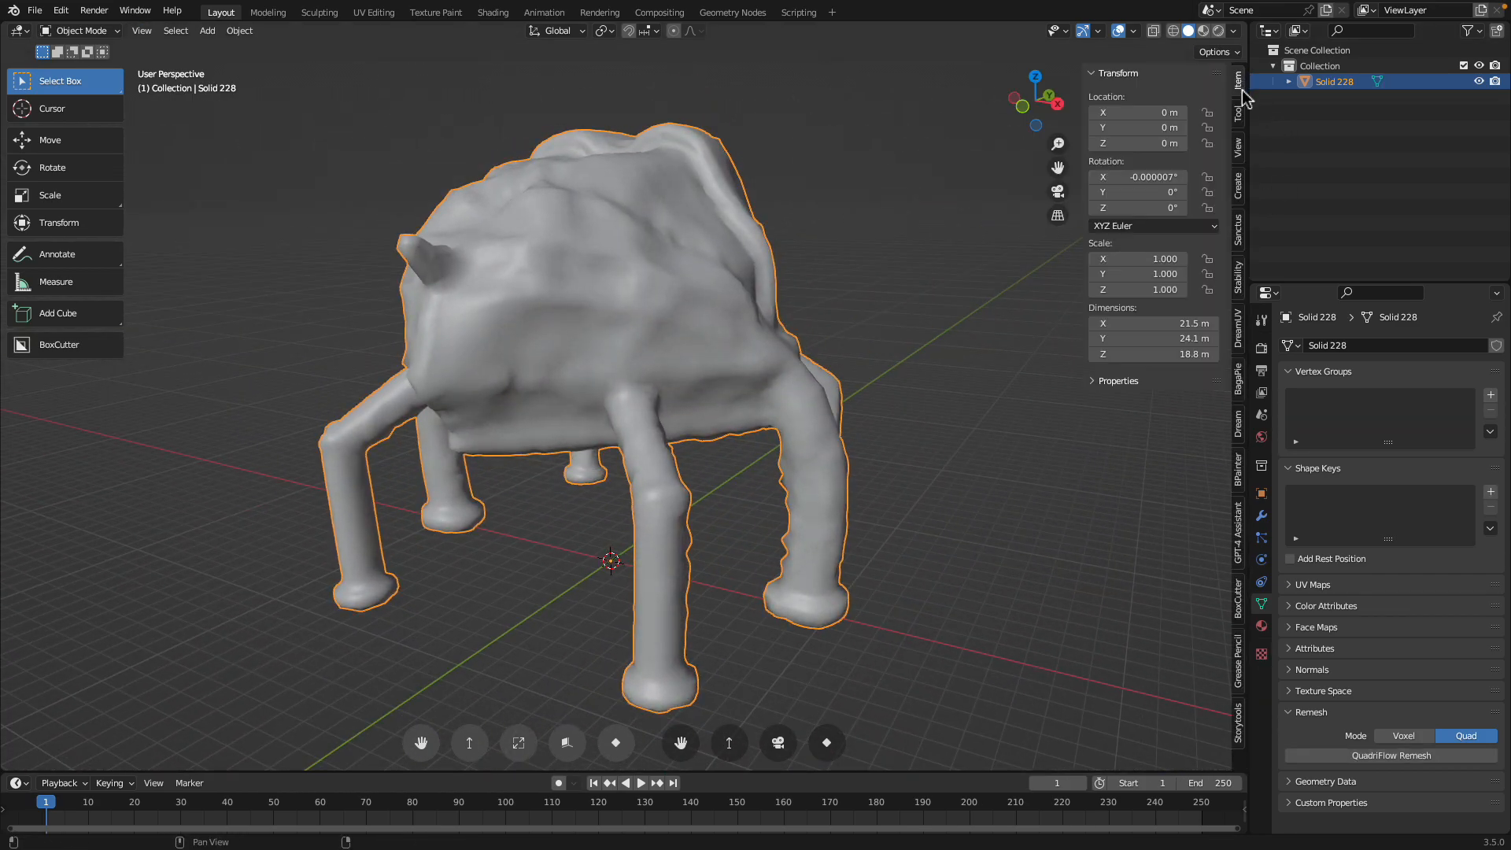
left_click(1243, 144)
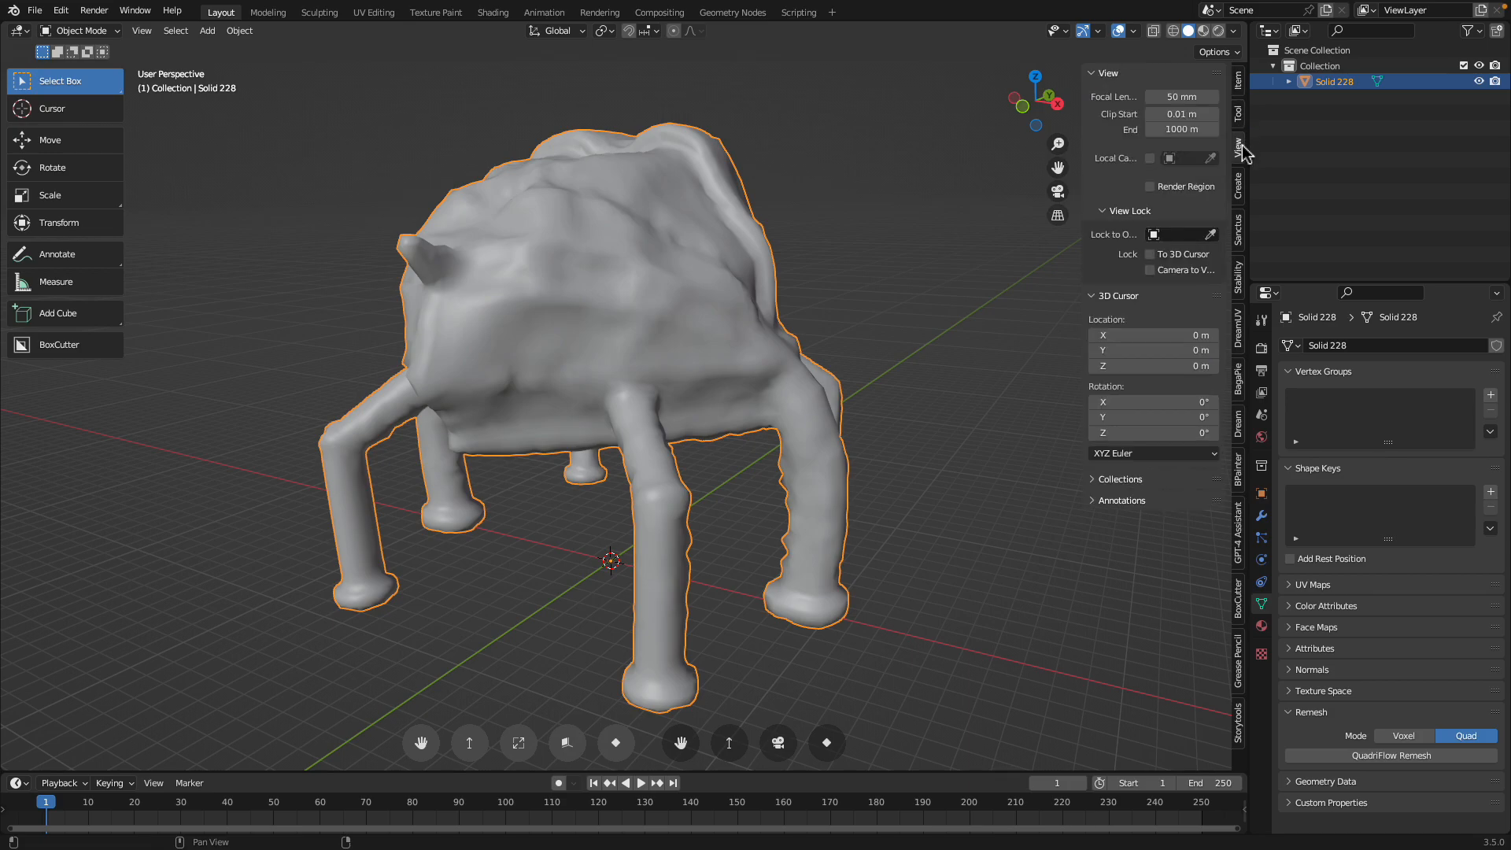
left_click(81, 31)
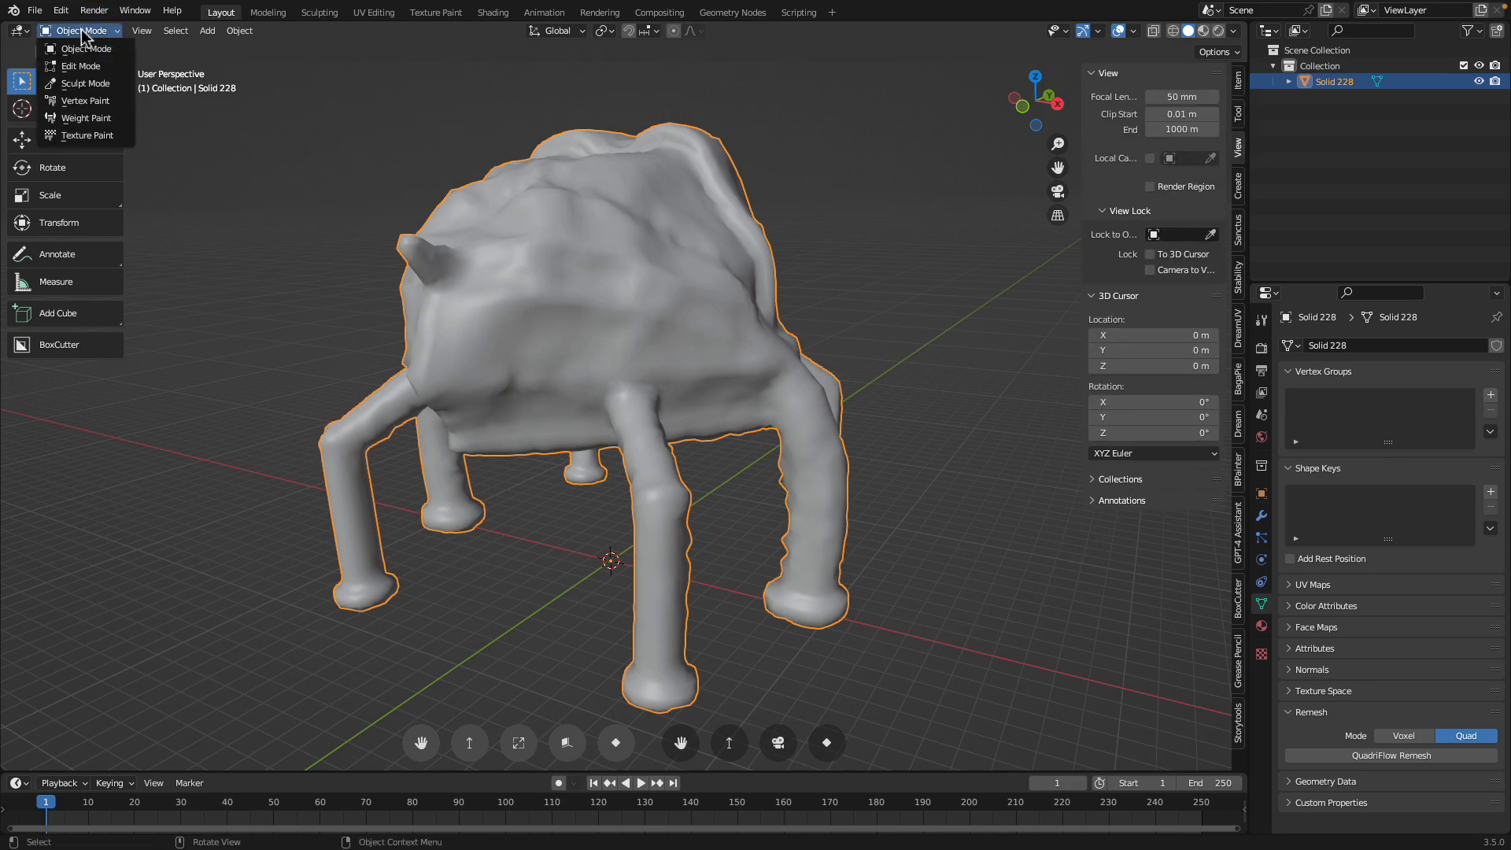
left_click(94, 140)
middle_click_drag(732, 304, 669, 283)
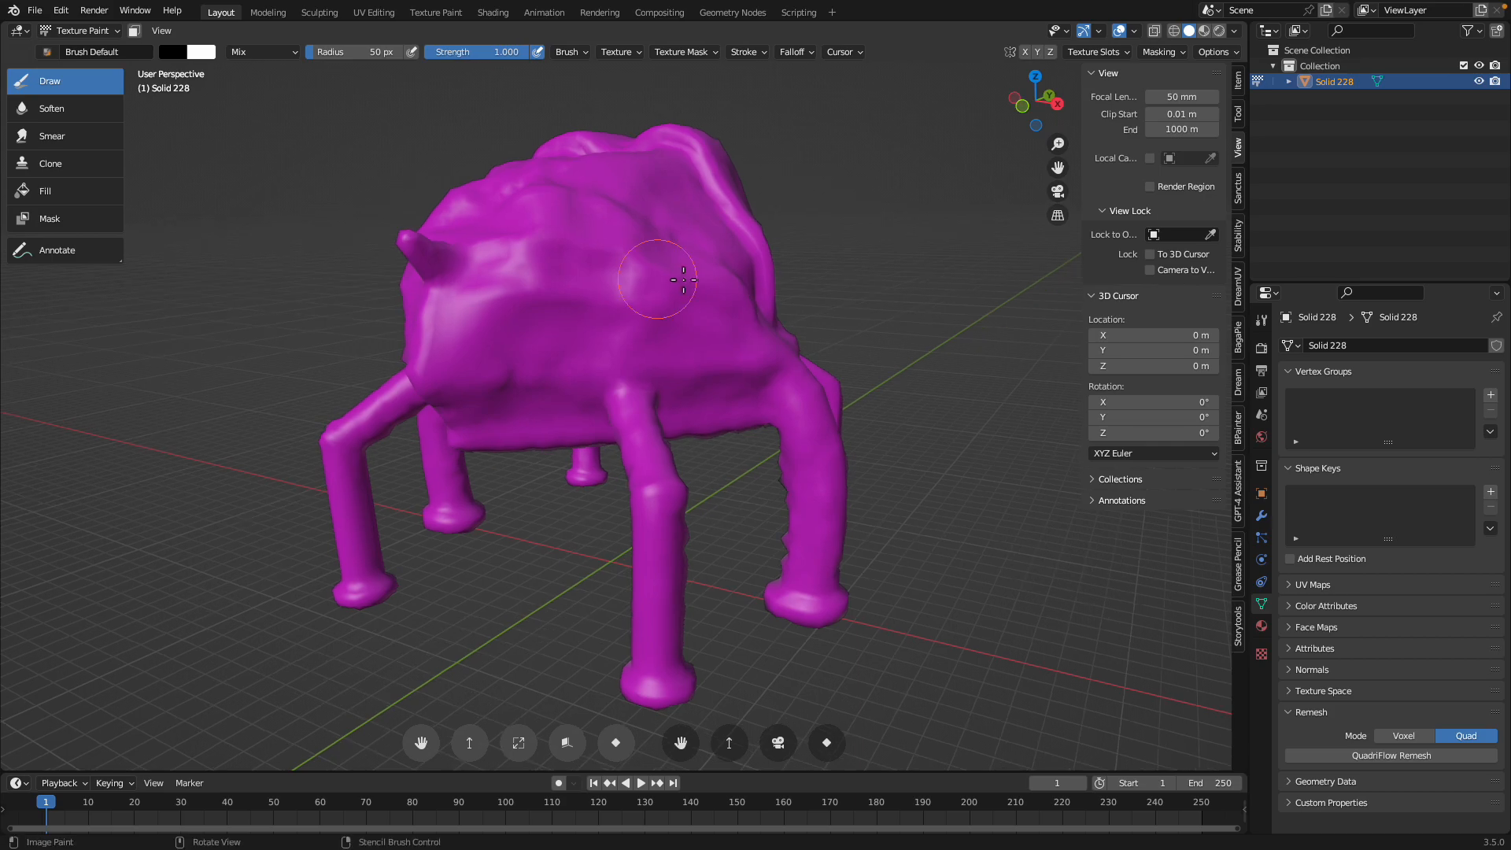
- Add a Base Color paint slot filled with yellow, hue 0.162, saturation 0.862 and value 0.858
left_click(1239, 118)
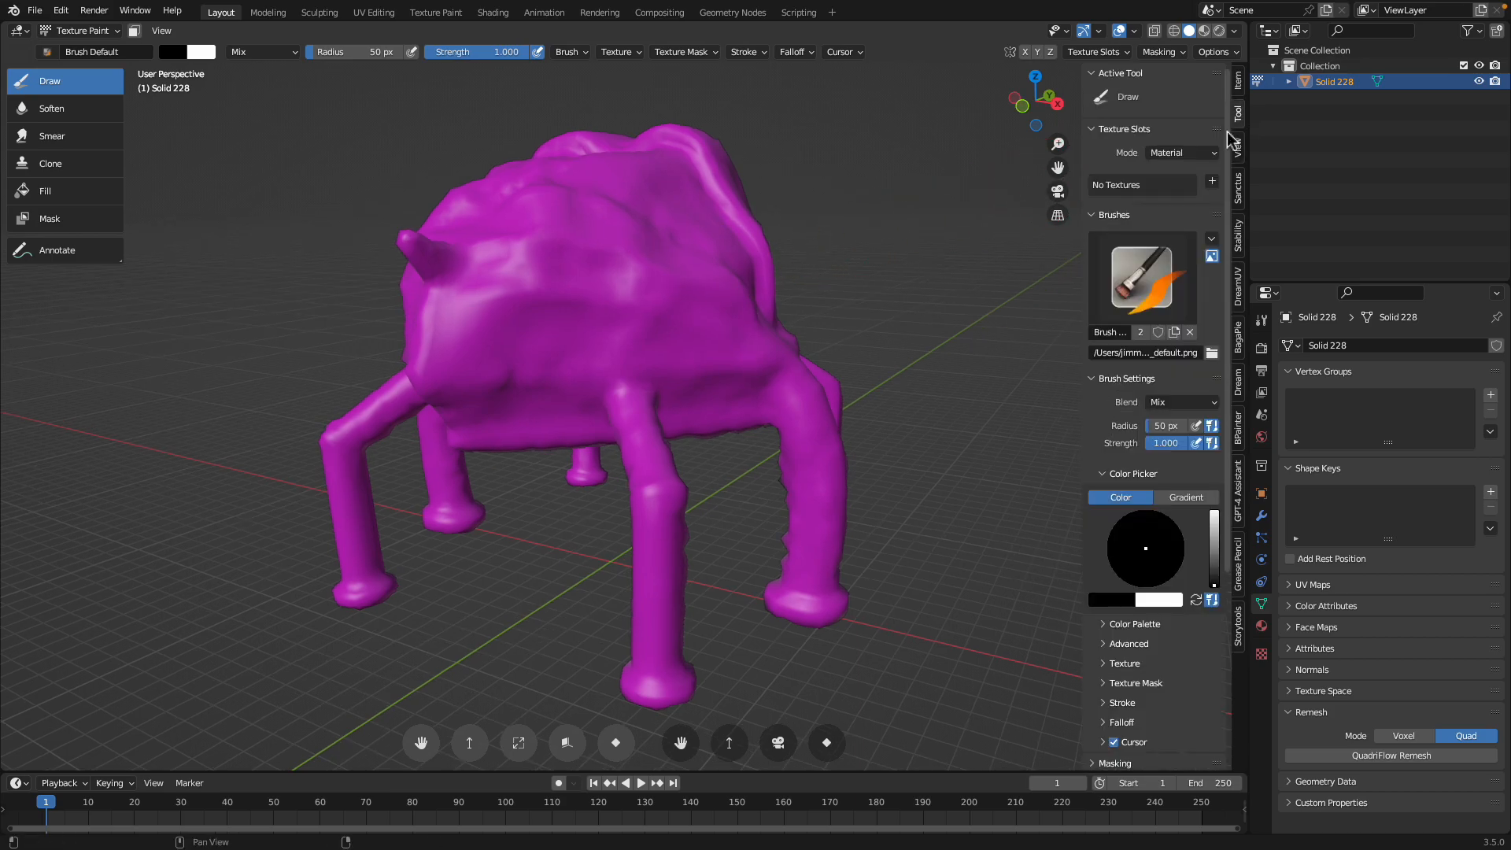
left_click(1212, 183)
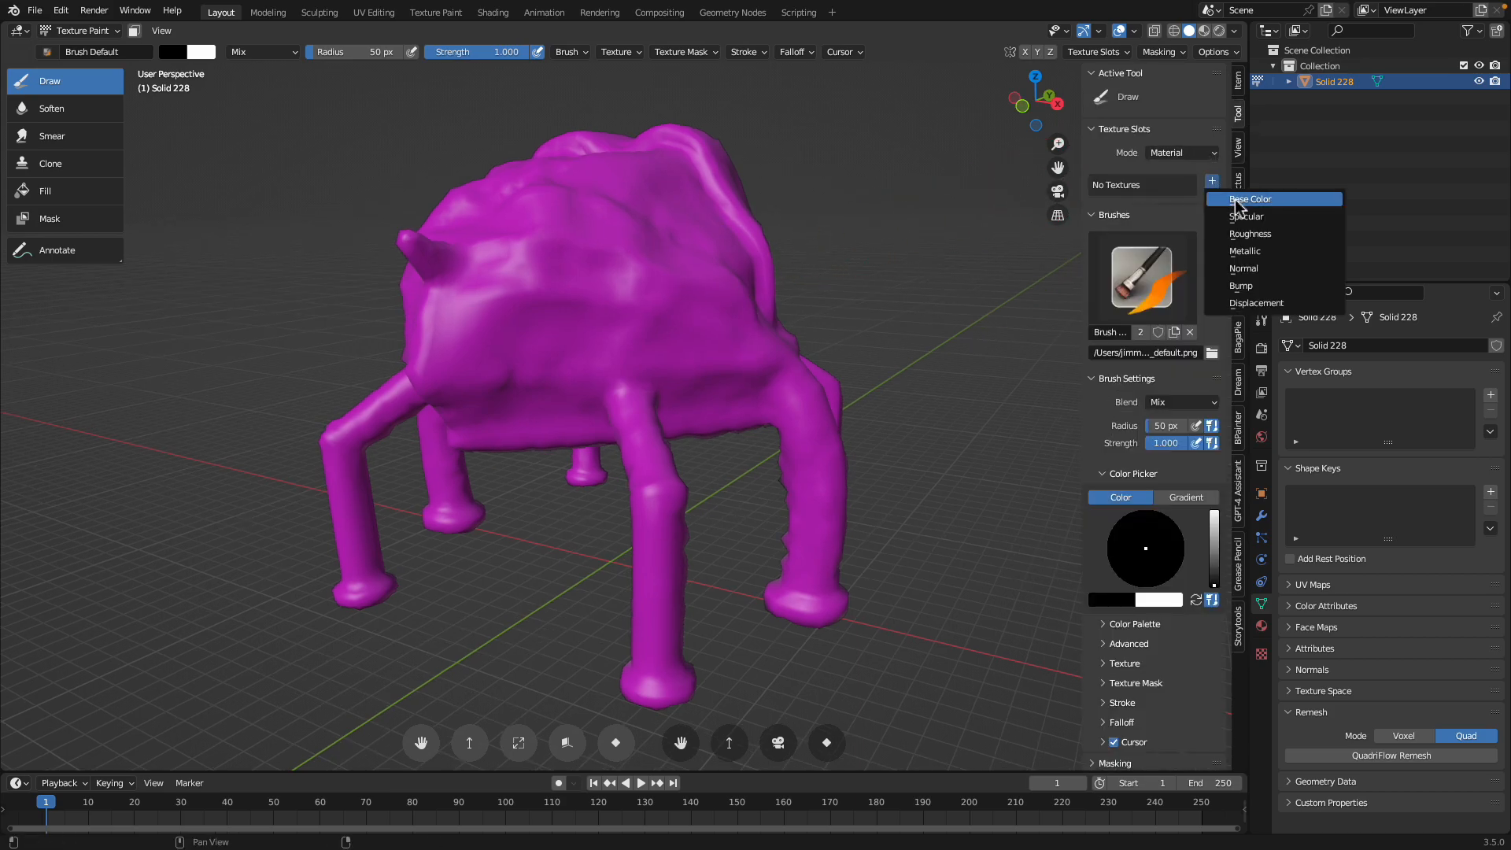
left_click(1236, 201)
left_click(1239, 340)
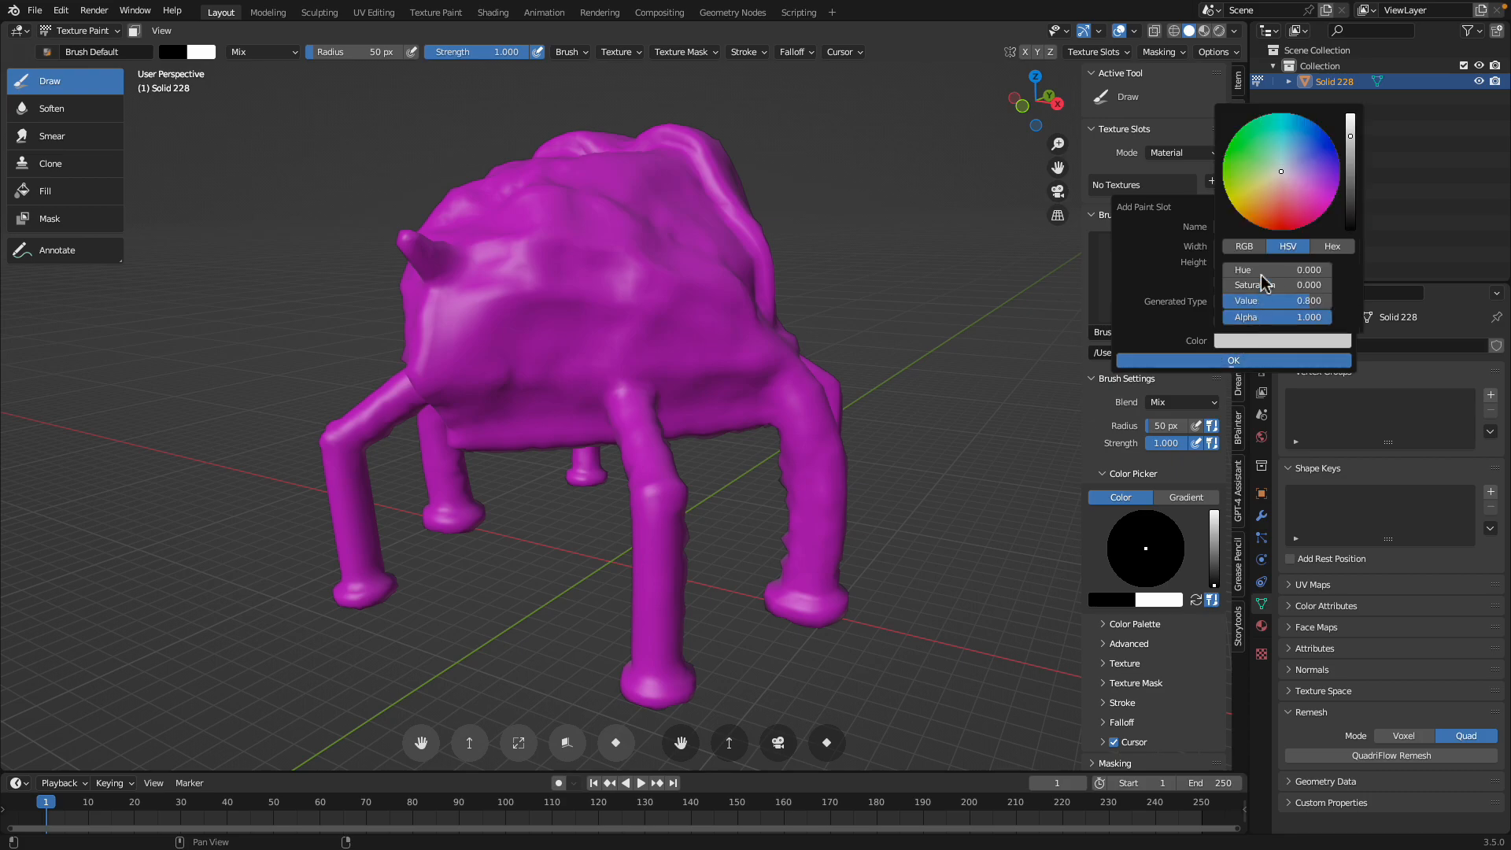
left_click(1270, 188)
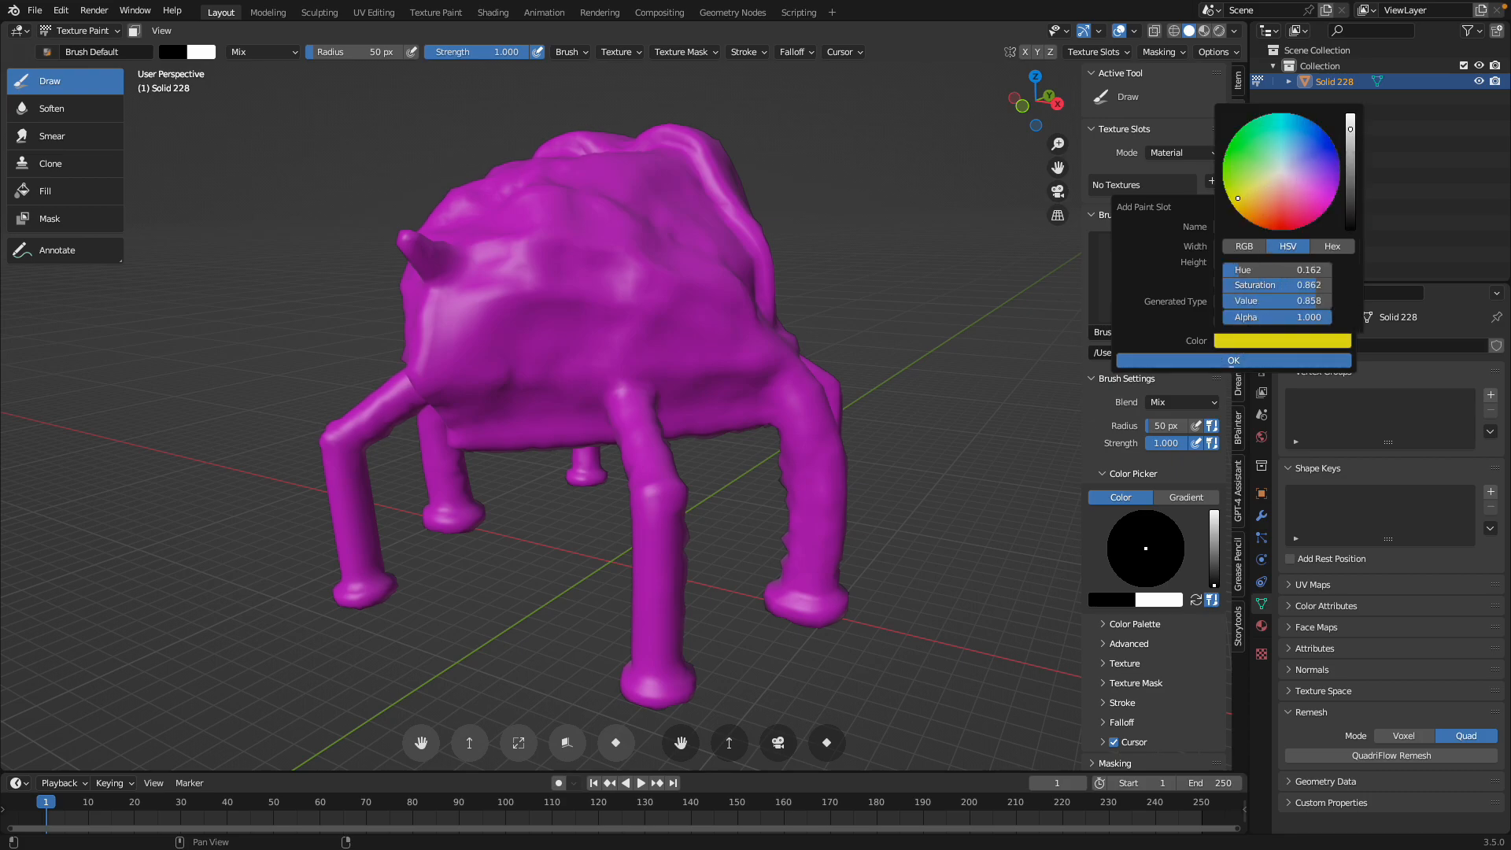
left_click(1233, 359)
scroll(658, 313, "up", 3)
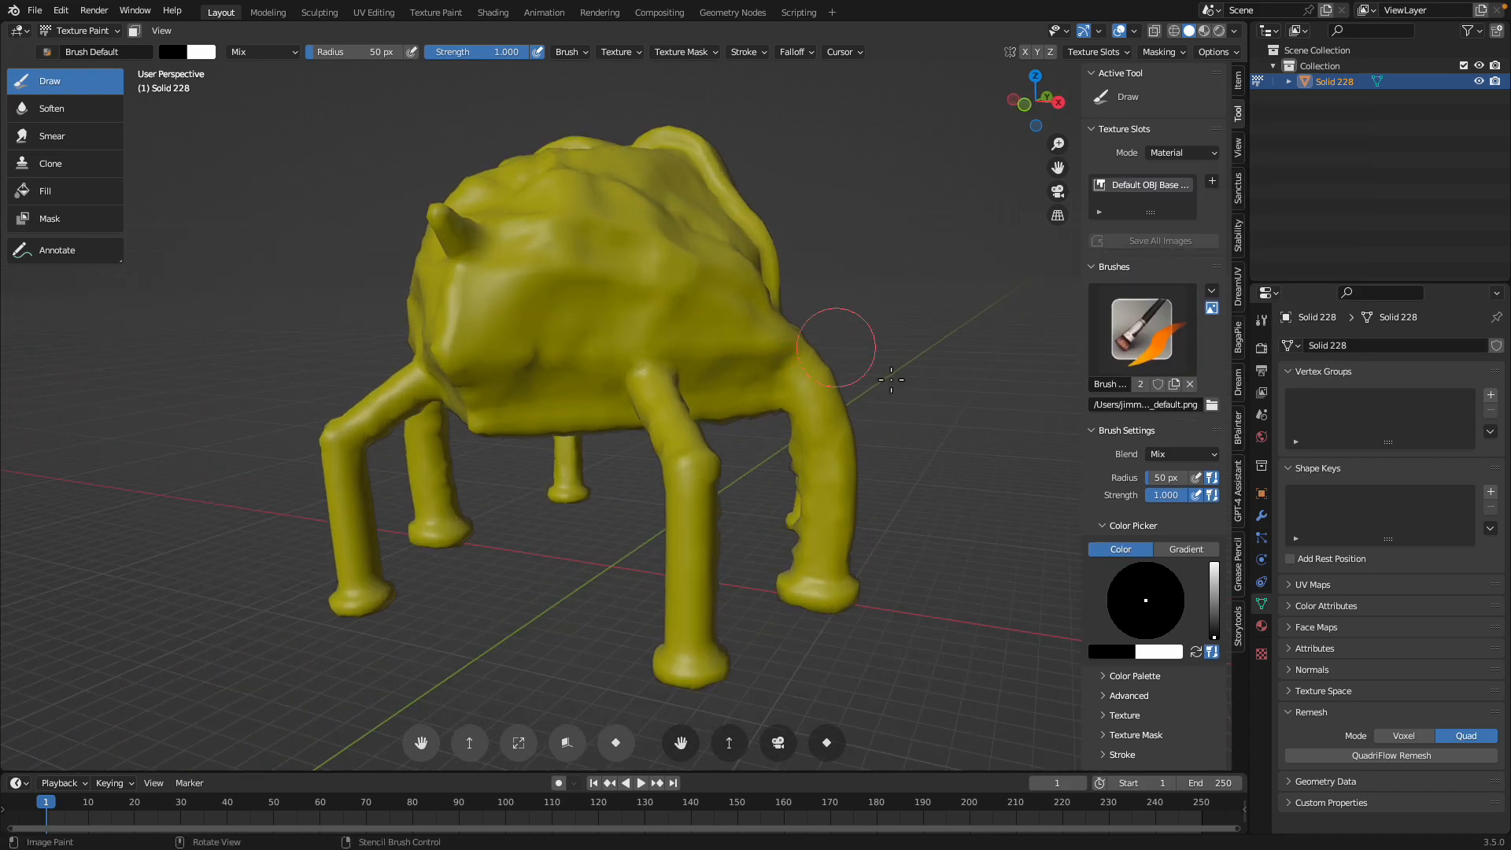
- Set the brush colour to a pinkish red and paint a patch on the side of the body
left_click_drag(1217, 589, 1214, 577)
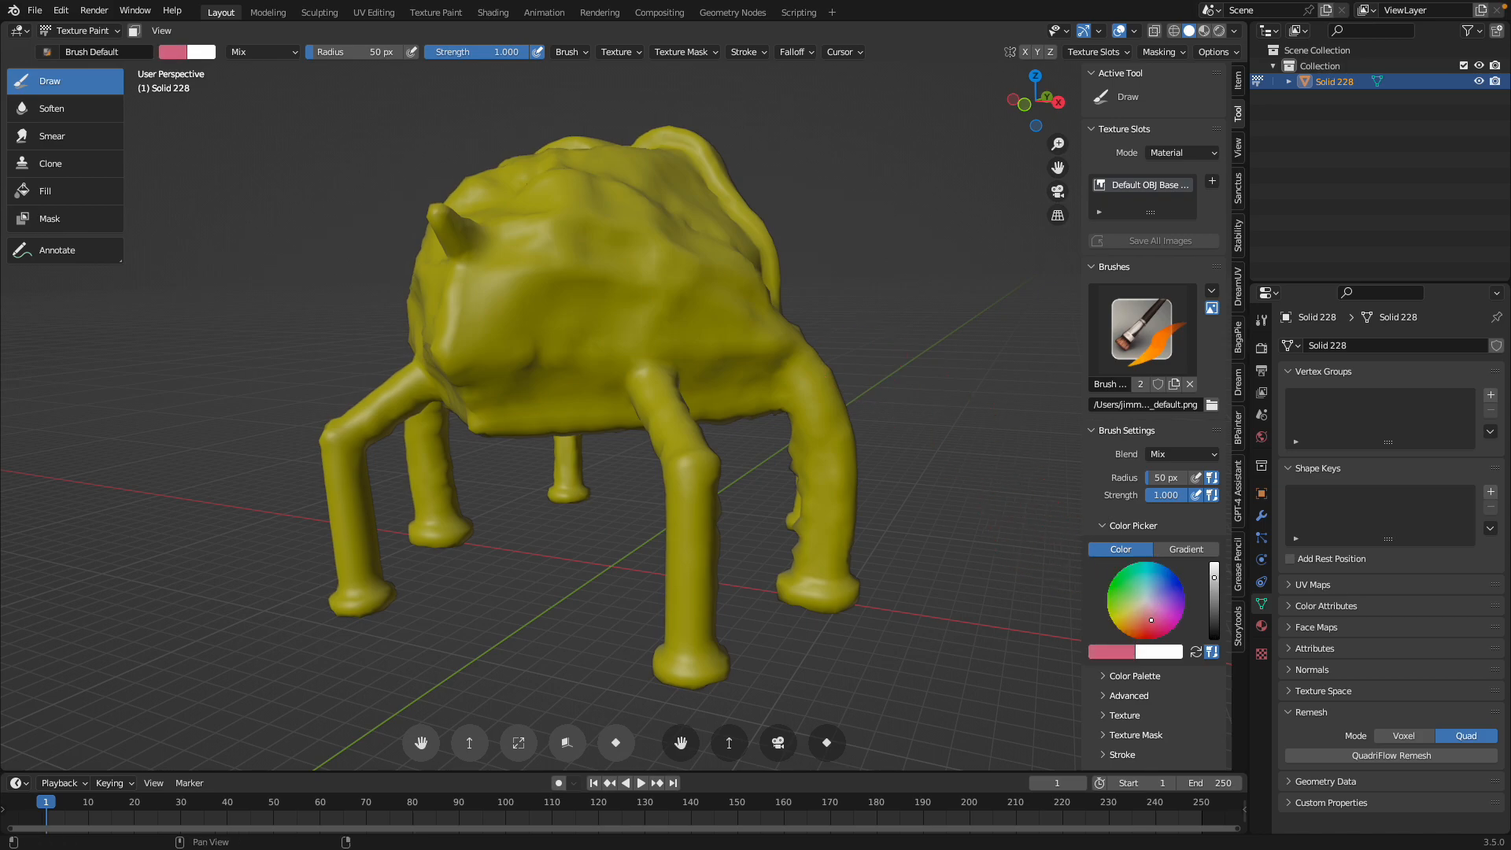
left_click_drag(697, 313, 598, 280)
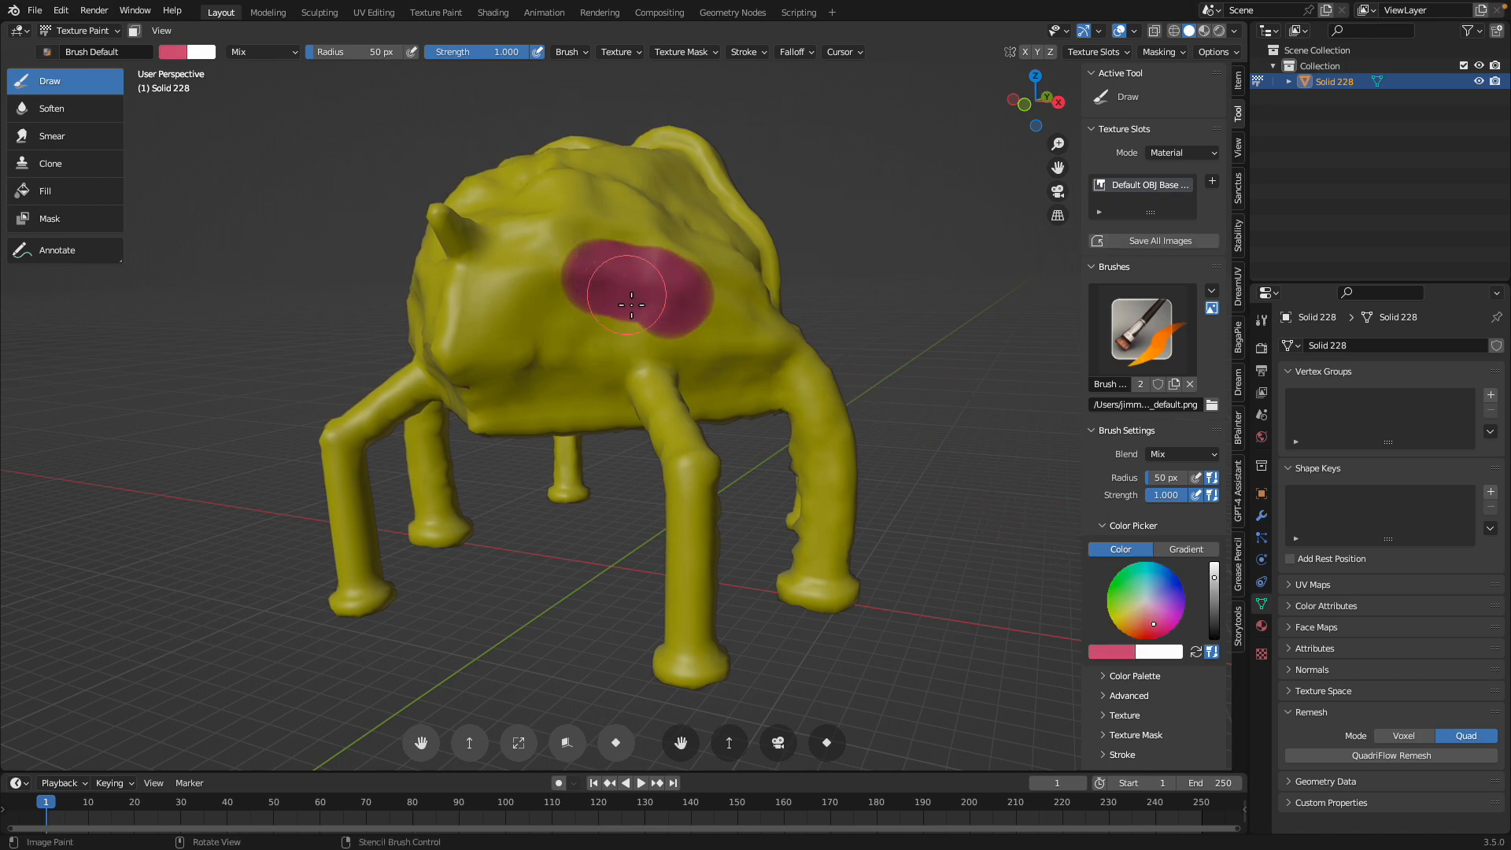
middle_click_drag(598, 281, 621, 317)
- Choose the Brush Default Soft brush, and paint pinkish red over the front of the body and blue over the legs and side
left_click(1104, 346)
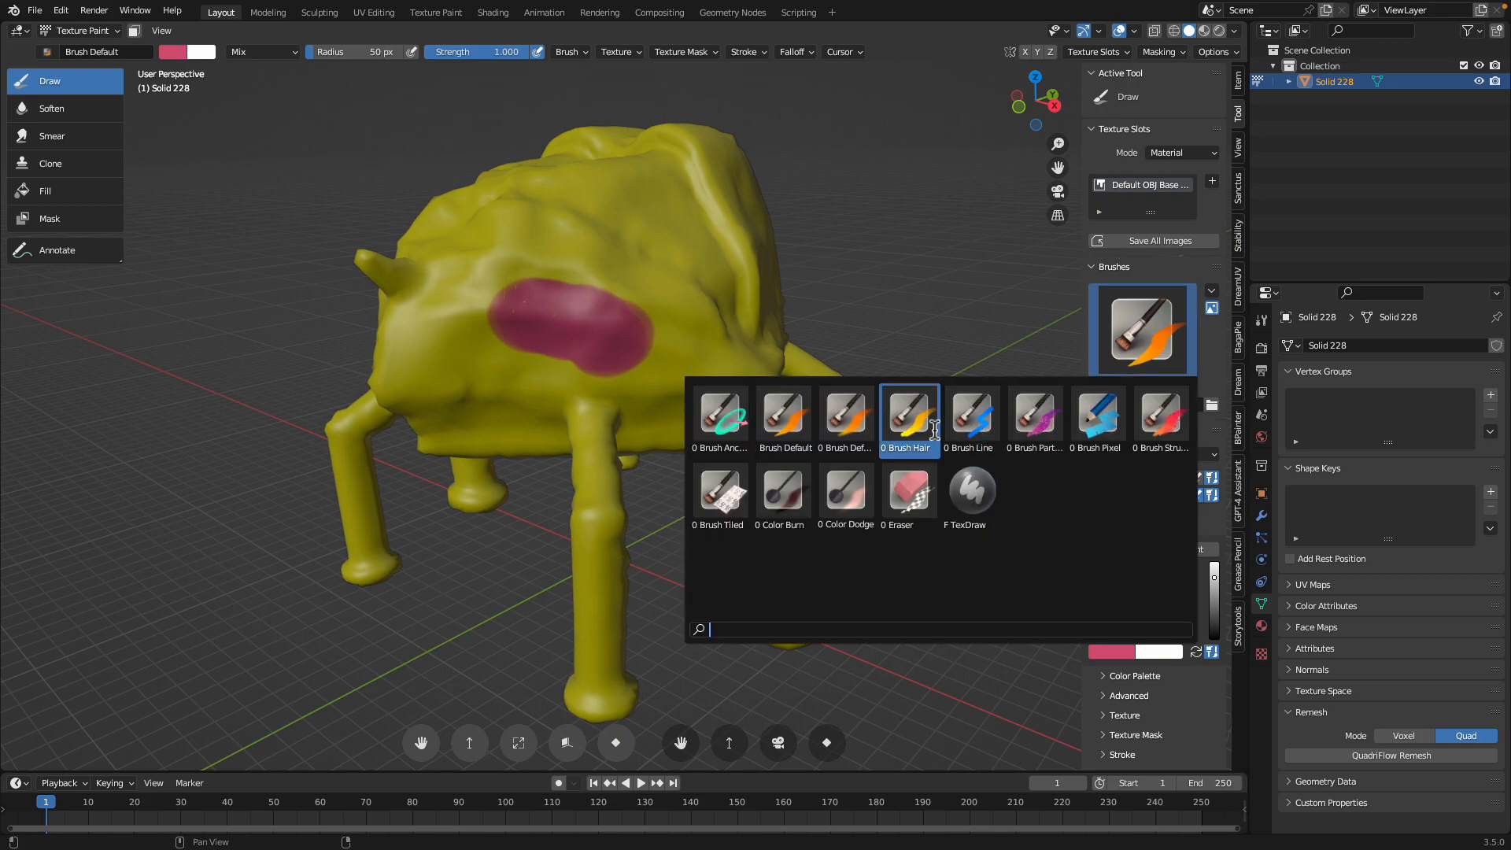
left_click(842, 421)
scroll(645, 346, "down", 2)
mouse_move(616, 344)
left_mouse_down()
mouse_move(568, 315)
mouse_move(626, 366)
mouse_move(629, 338)
left_mouse_up()
middle_click_drag(607, 331, 650, 327)
mouse_move(650, 327)
left_mouse_down()
mouse_move(612, 324)
mouse_move(592, 363)
left_mouse_up()
middle_click_drag(598, 330, 603, 364)
left_click_drag(622, 346, 669, 343)
middle_click_drag(668, 343, 579, 318)
mouse_move(661, 346)
left_mouse_down()
mouse_move(586, 397)
mouse_move(673, 347)
left_mouse_up()
middle_click_drag(673, 346, 617, 318)
left_click_drag(614, 354, 751, 455)
mouse_move(730, 382)
left_mouse_down()
mouse_move(622, 370)
mouse_move(551, 473)
mouse_move(598, 417)
mouse_move(698, 361)
left_mouse_up()
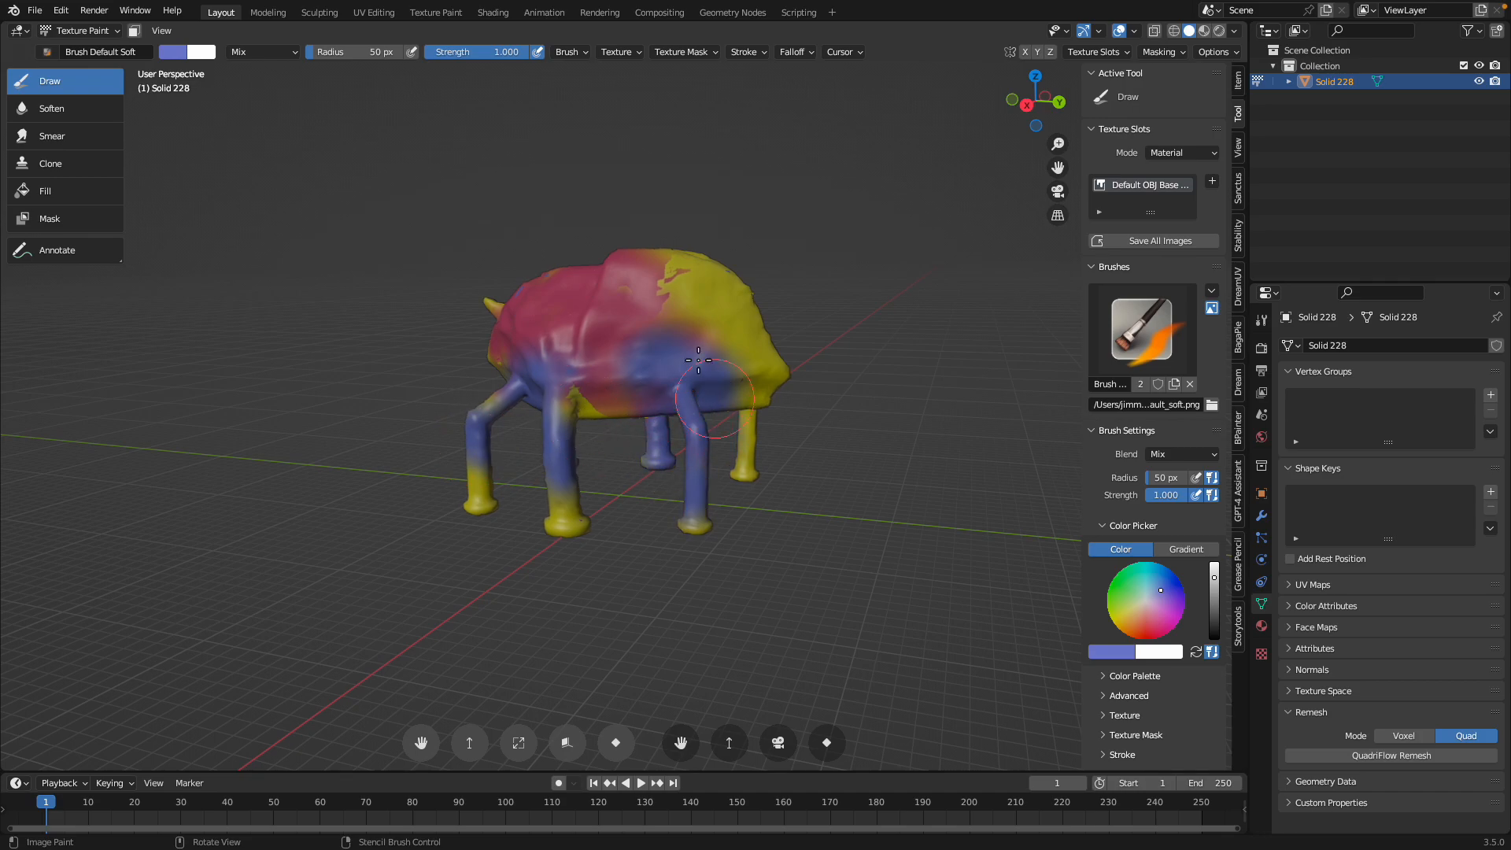
middle_click_drag(698, 361, 715, 354)
left_click_drag(715, 354, 721, 383)
left_click_drag(688, 297, 658, 291)
middle_click_drag(655, 329, 714, 350)
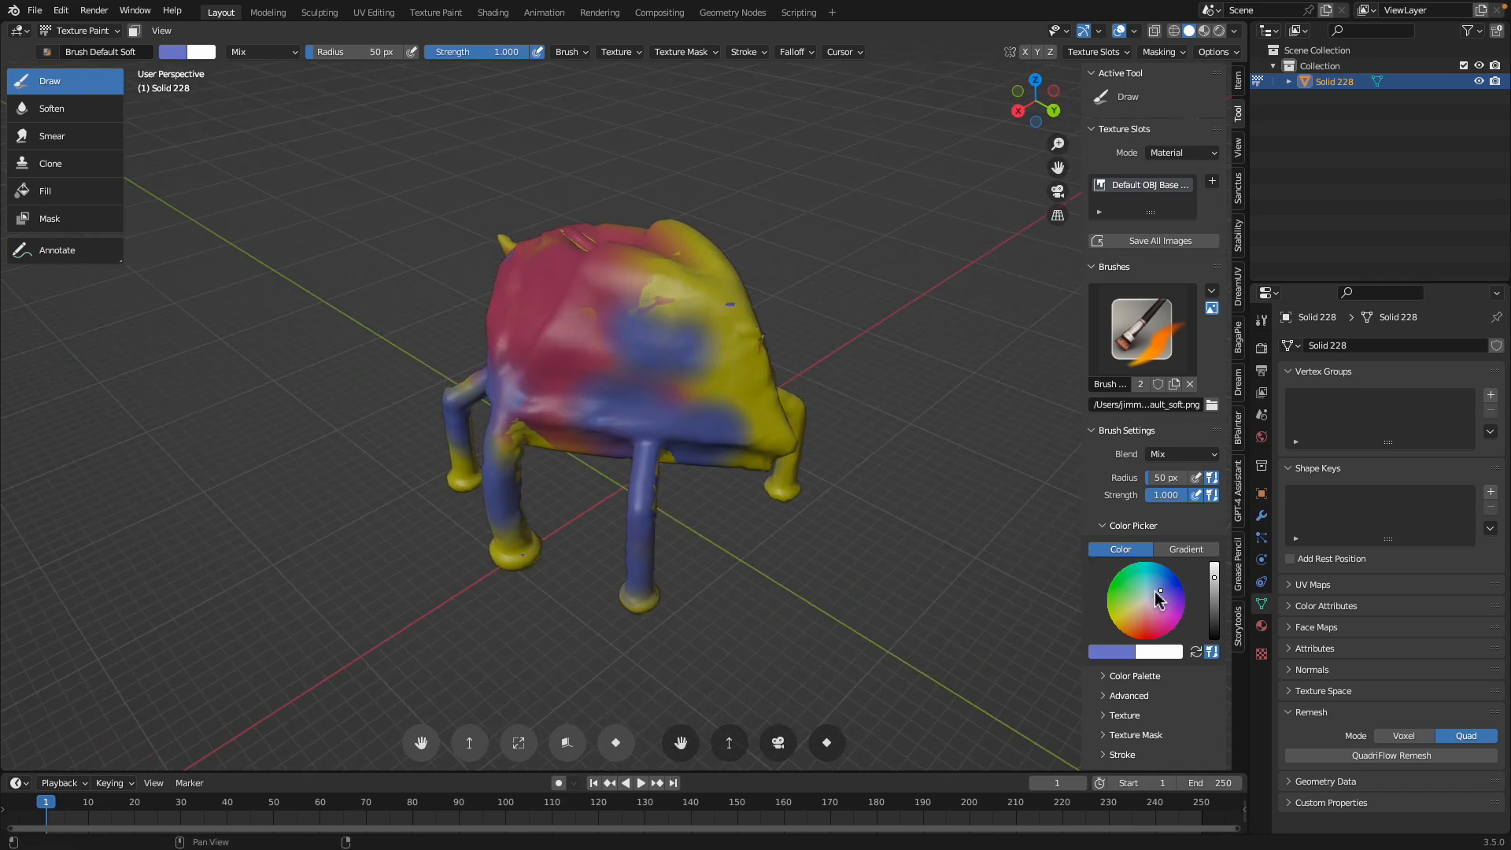
- Paint light blue over the rear side of the shell and down the rear leg on that side
mouse_move(708, 332)
left_mouse_down()
mouse_move(695, 309)
mouse_move(606, 397)
mouse_move(740, 425)
left_mouse_up()
middle_click_drag(740, 425, 655, 439)
mouse_move(655, 439)
left_mouse_down()
mouse_move(611, 394)
mouse_move(616, 483)
left_mouse_up()
middle_click_drag(616, 483, 683, 425)
left_click_drag(586, 488, 574, 549)
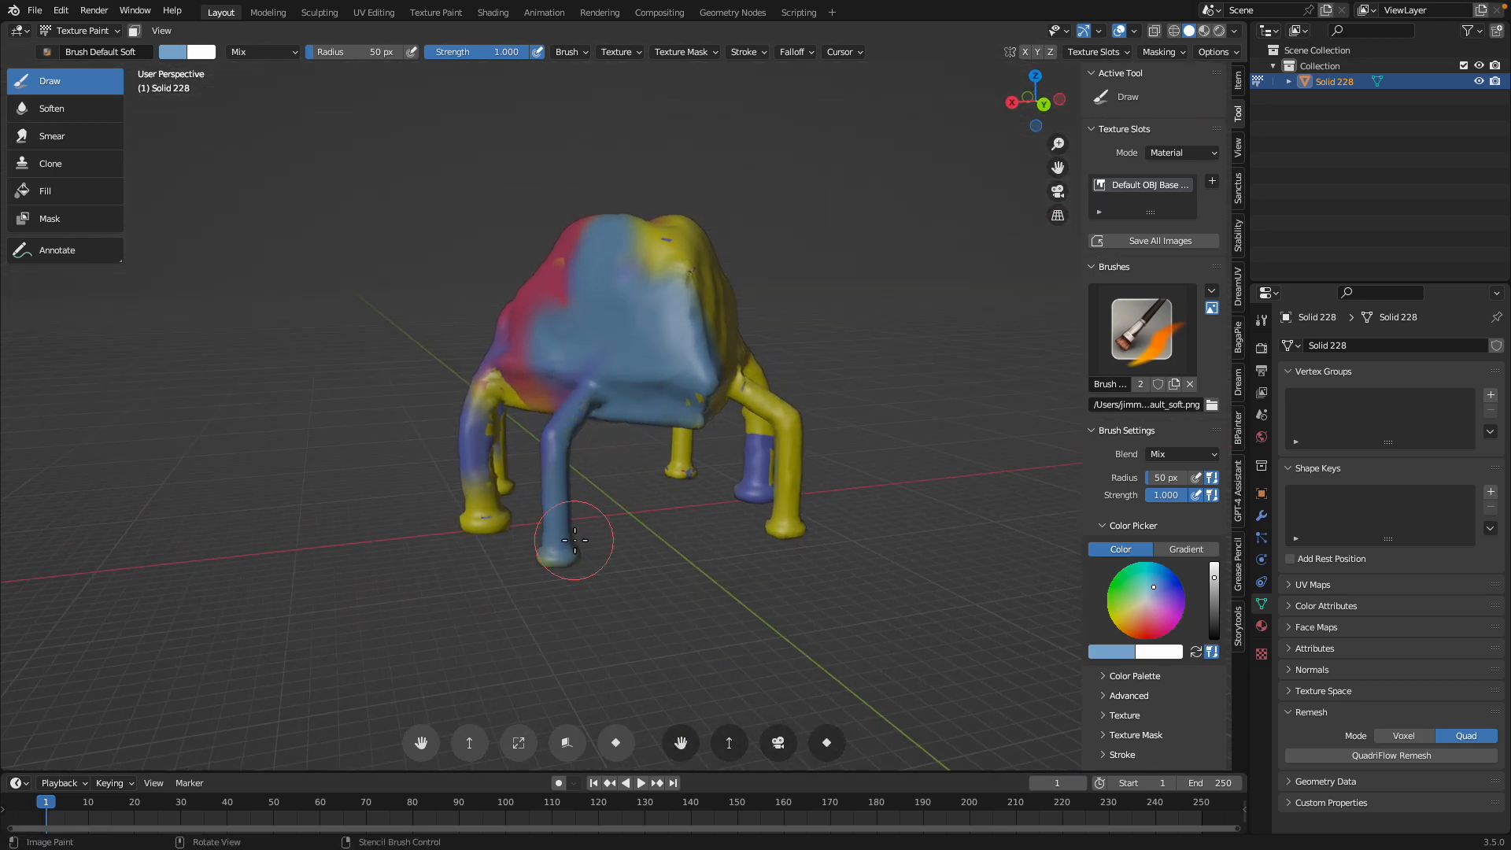
- Paint green strokes across the rear of the shell with the soft brush
middle_click_drag(542, 503, 617, 468)
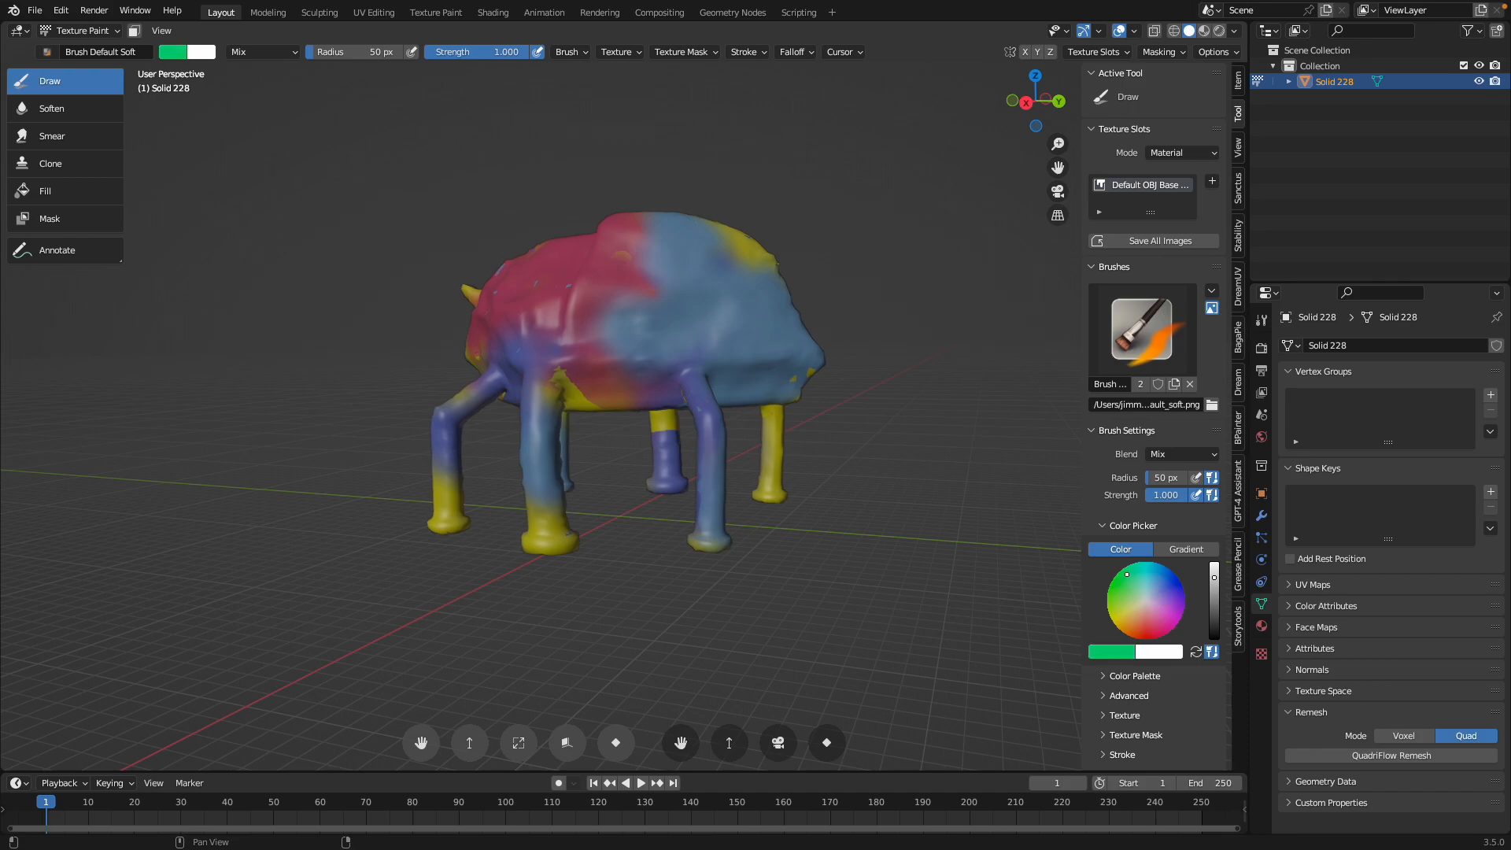
middle_click_drag(831, 468, 624, 358)
middle_click_drag(744, 357, 649, 405)
mouse_move(658, 386)
left_mouse_down()
mouse_move(681, 373)
mouse_move(695, 441)
left_mouse_up()
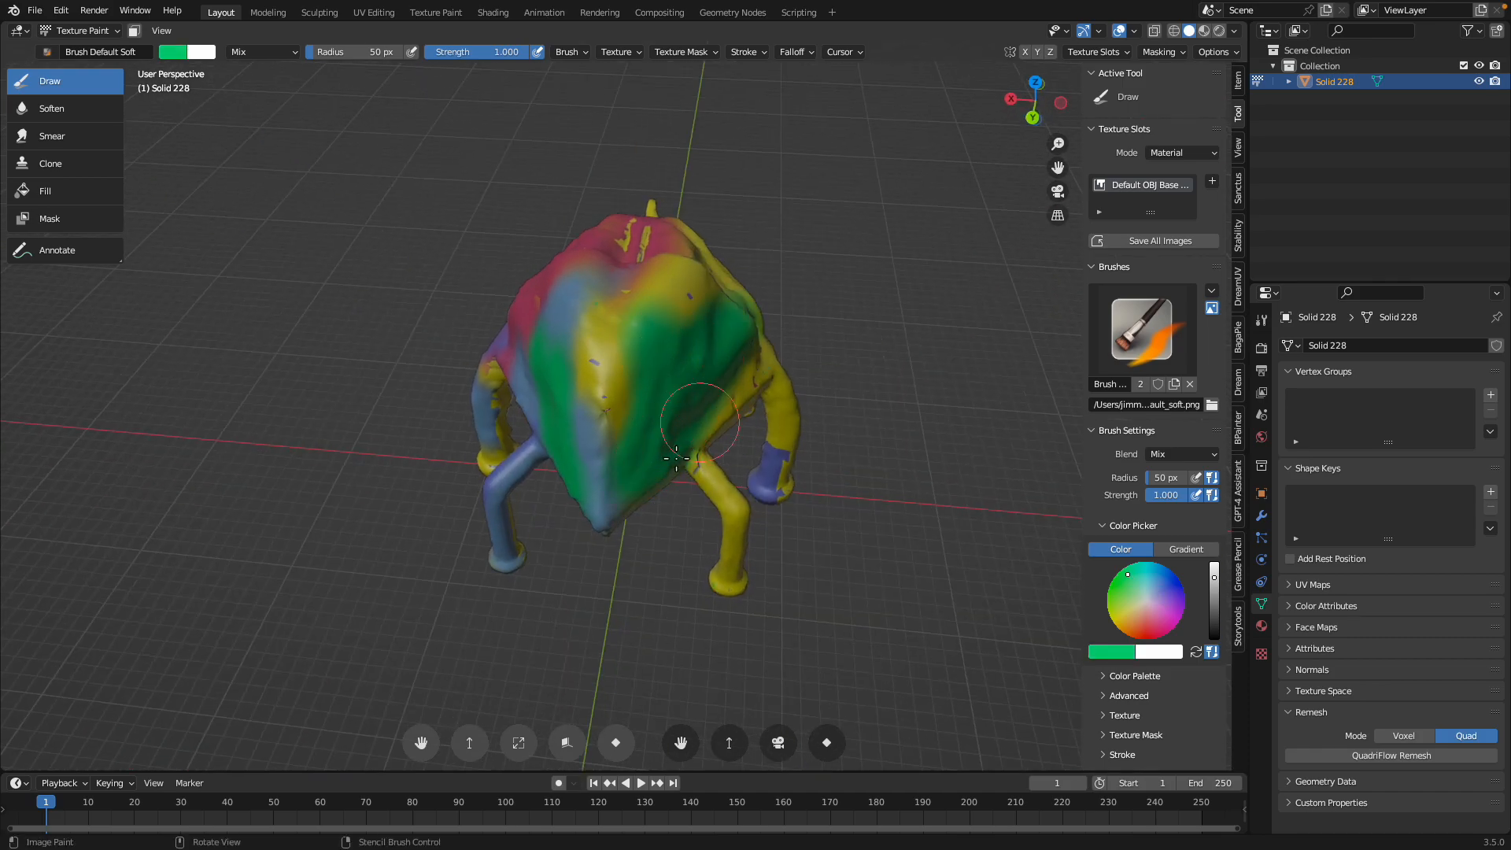
- Paint green strokes down several of the beetle's legs with the soft brush
left_click_drag(710, 551, 720, 603)
middle_click_drag(562, 551, 649, 504)
left_click_drag(605, 515, 607, 627)
middle_click_drag(583, 504, 673, 437)
left_click_drag(574, 421, 580, 487)
middle_click_drag(580, 487, 692, 538)
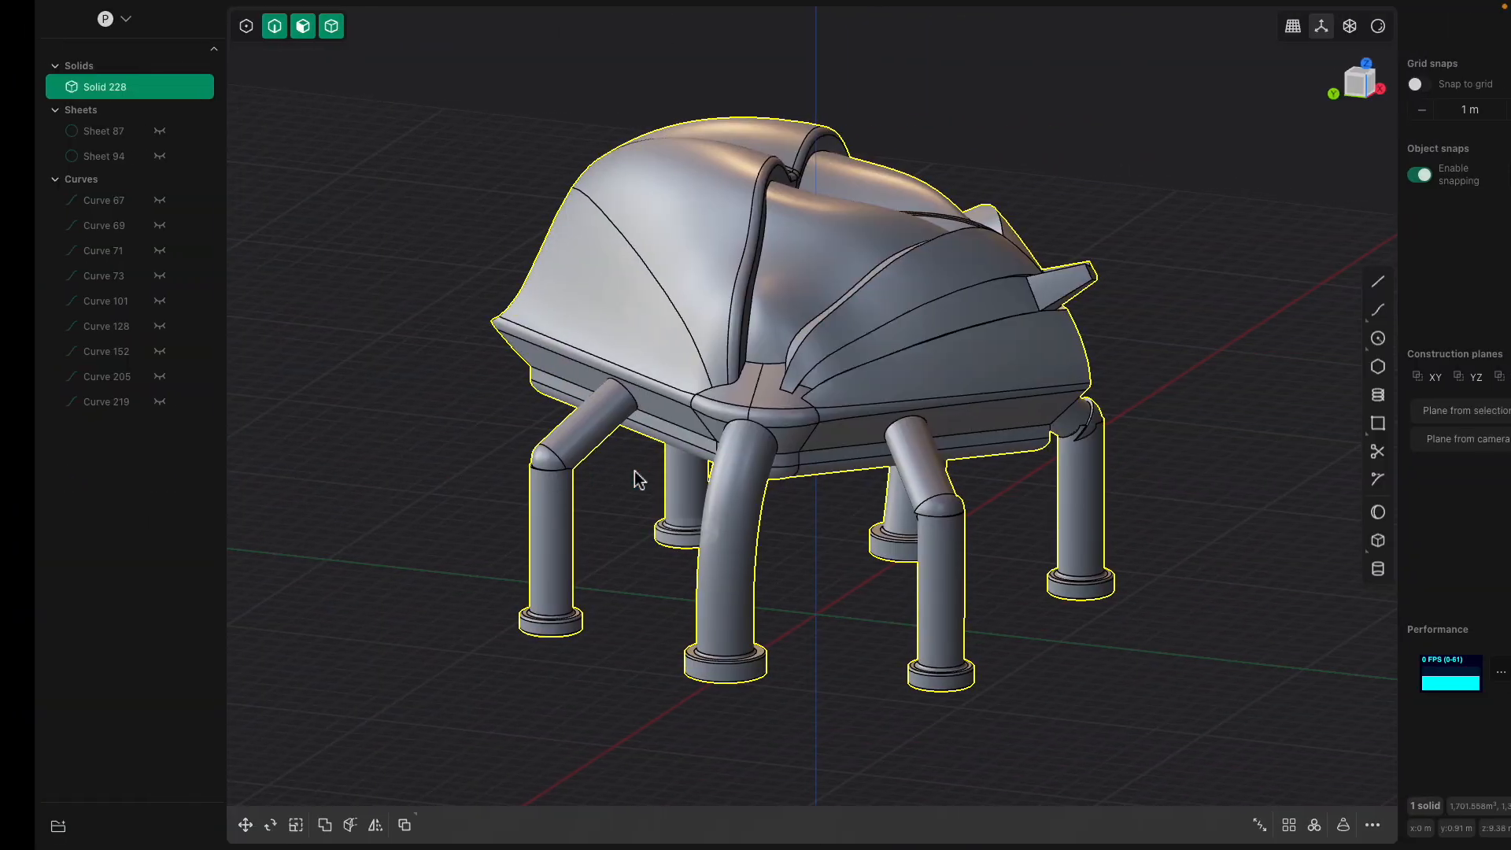
- Switch to Plasticity and cut the narrow front face beside the horn lengthwise into two
middle_click_drag(924, 366, 781, 393)
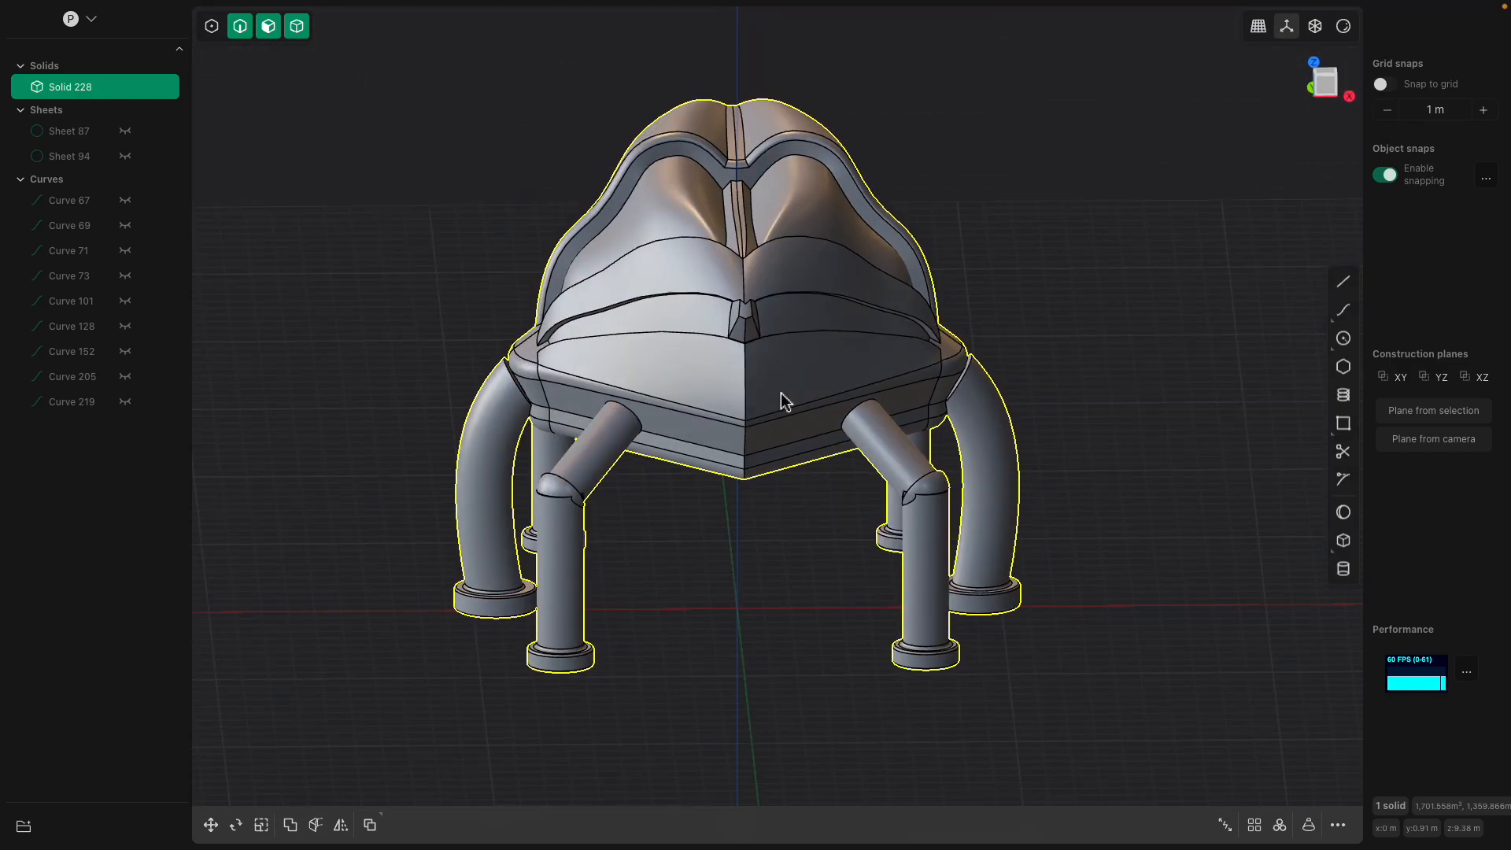
left_click(806, 317)
middle_click_drag(808, 313, 794, 319)
scroll(794, 325, "up", 3)
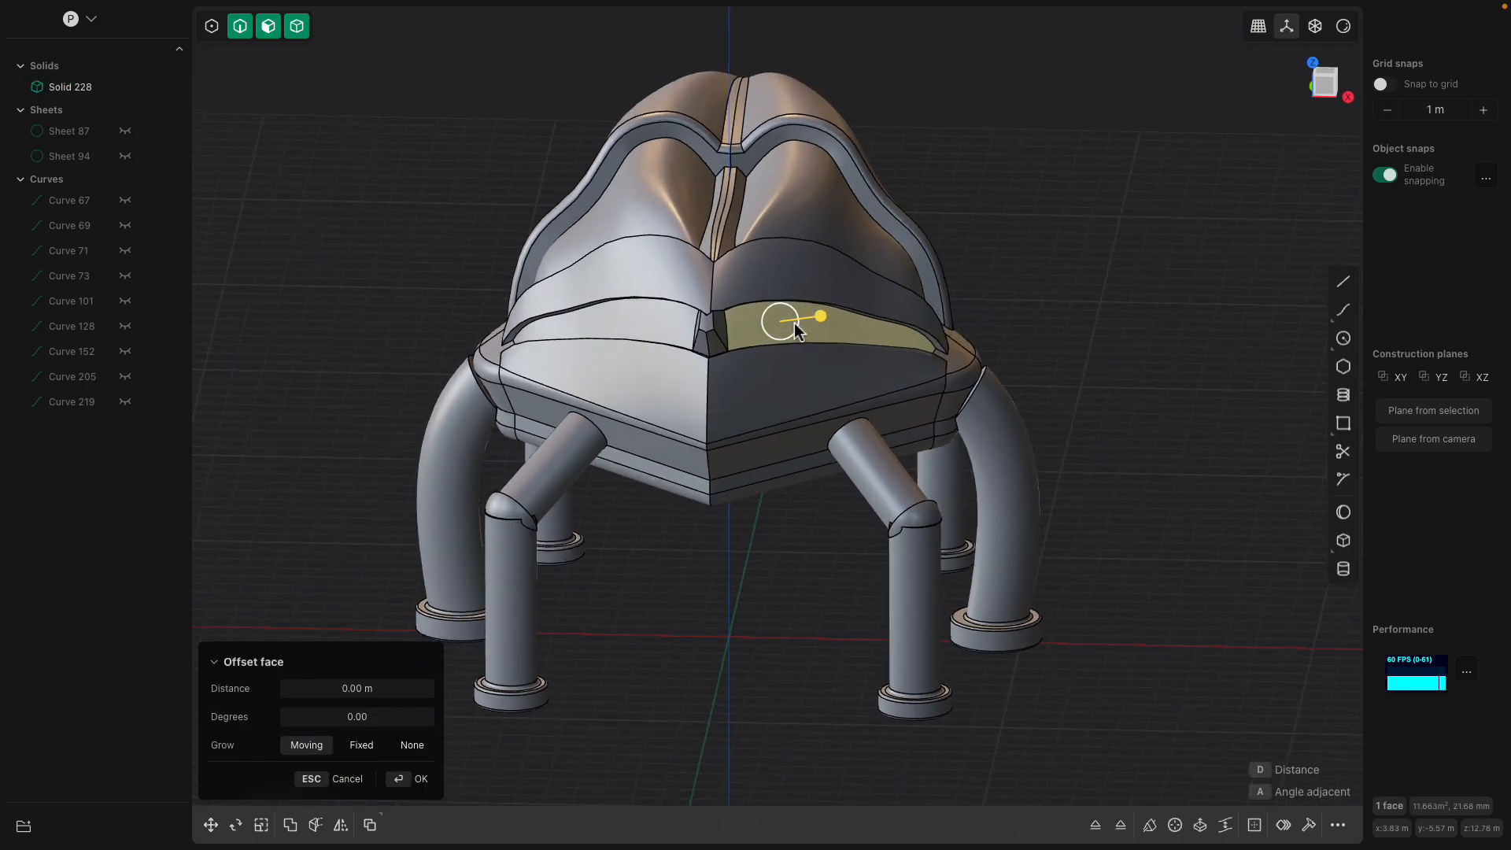
key("ctrl+r")
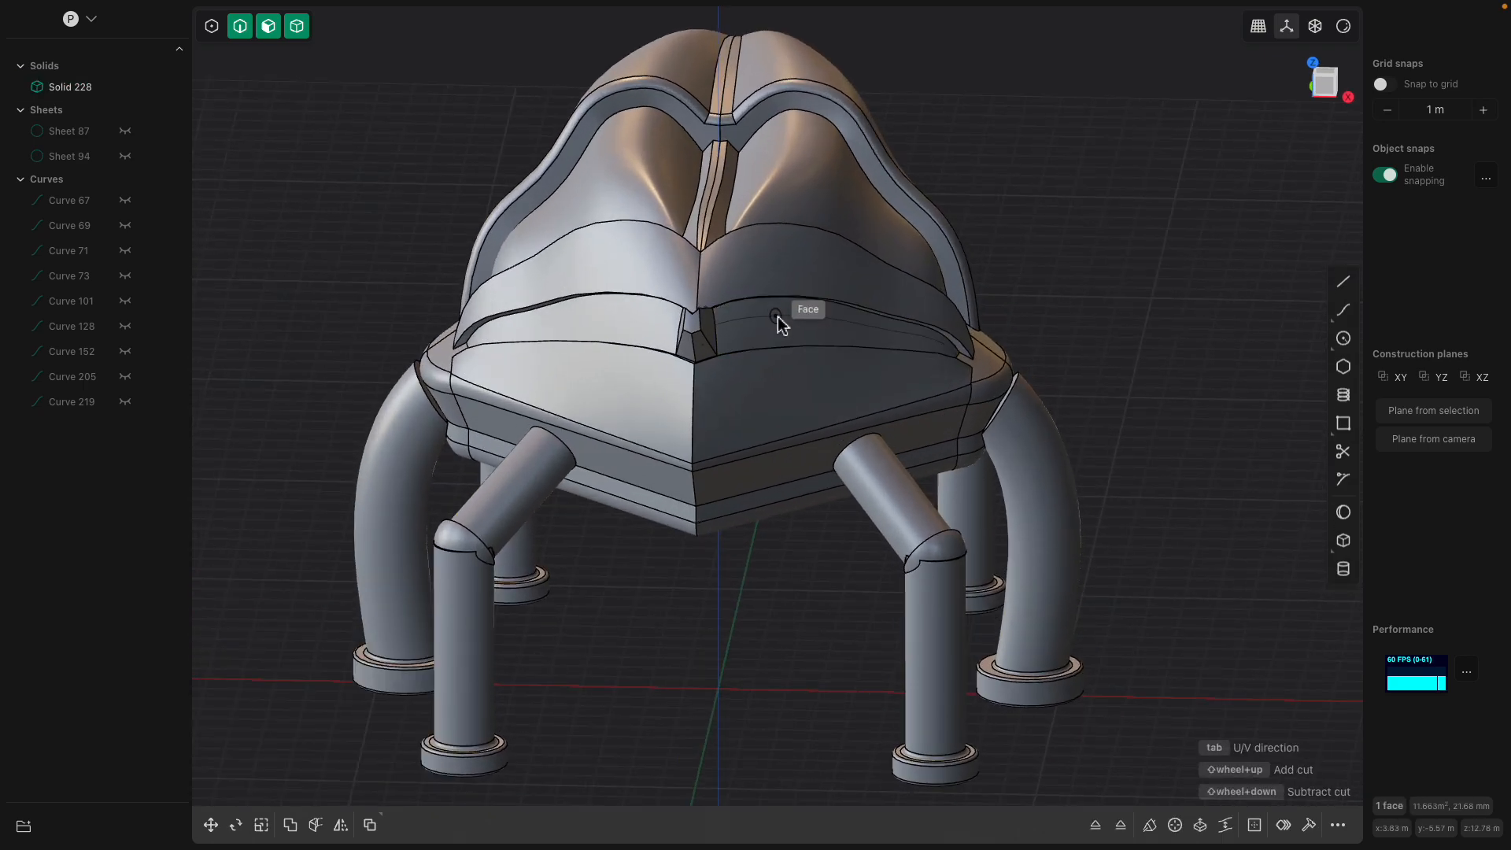
left_click(786, 324)
- Try to offset the lower half of the cut face beside the horn by about 0.16 m
left_click(794, 327)
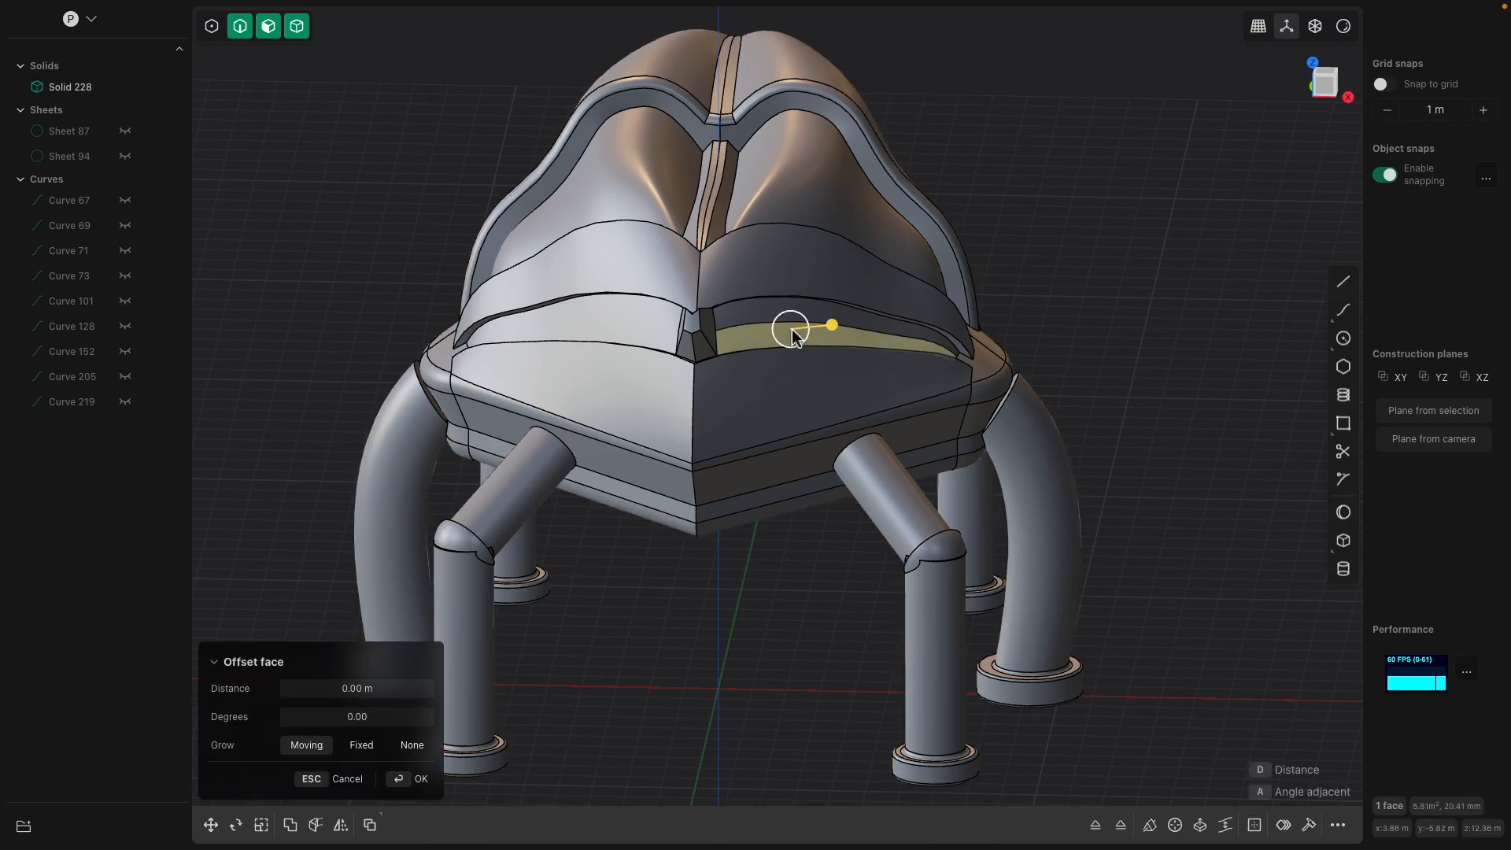
left_click_drag(824, 330, 834, 331)
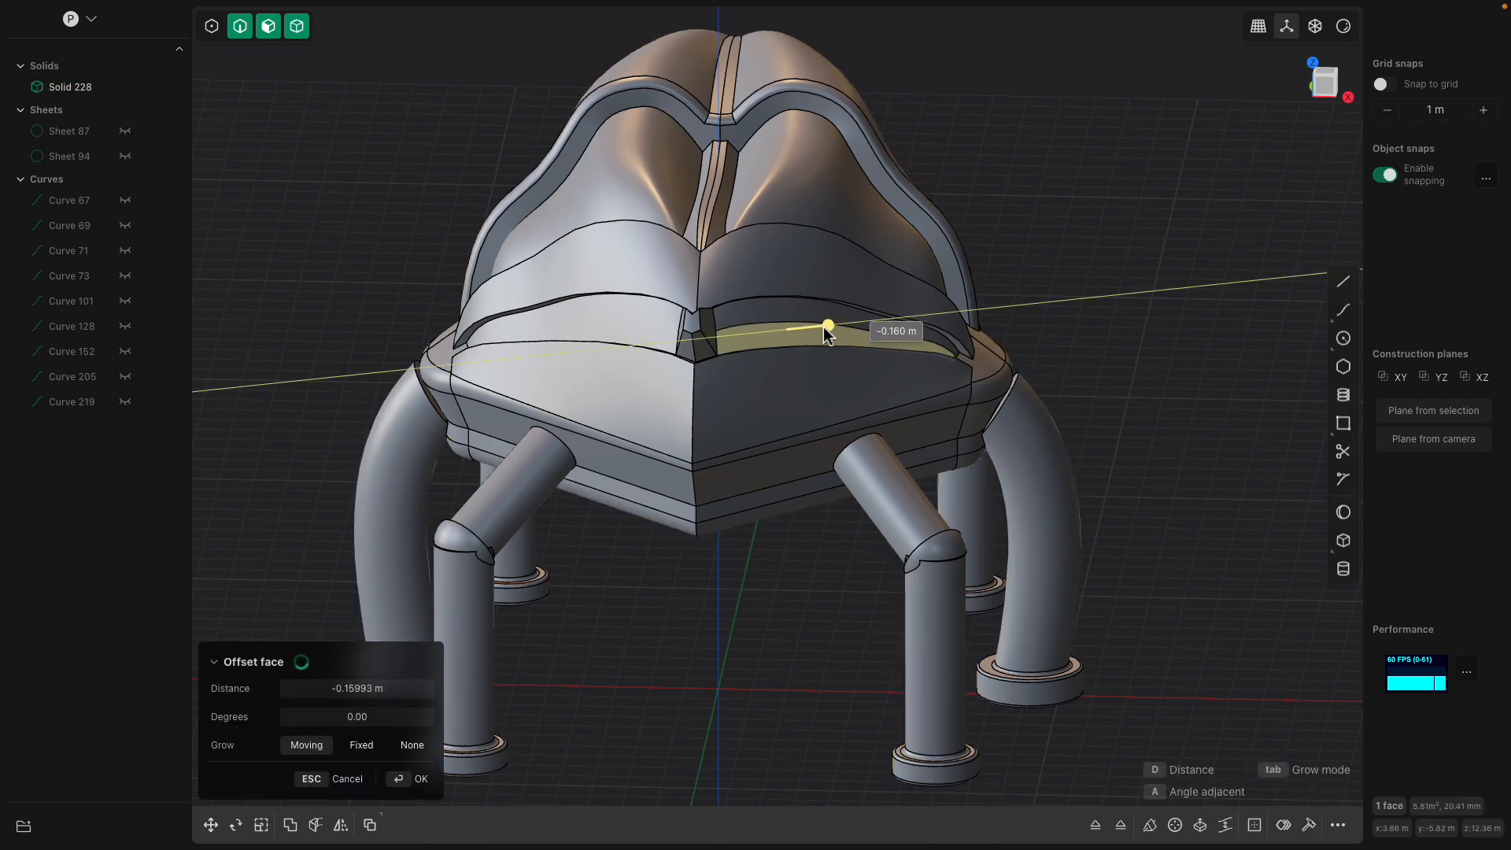
middle_click_drag(838, 319, 640, 299)
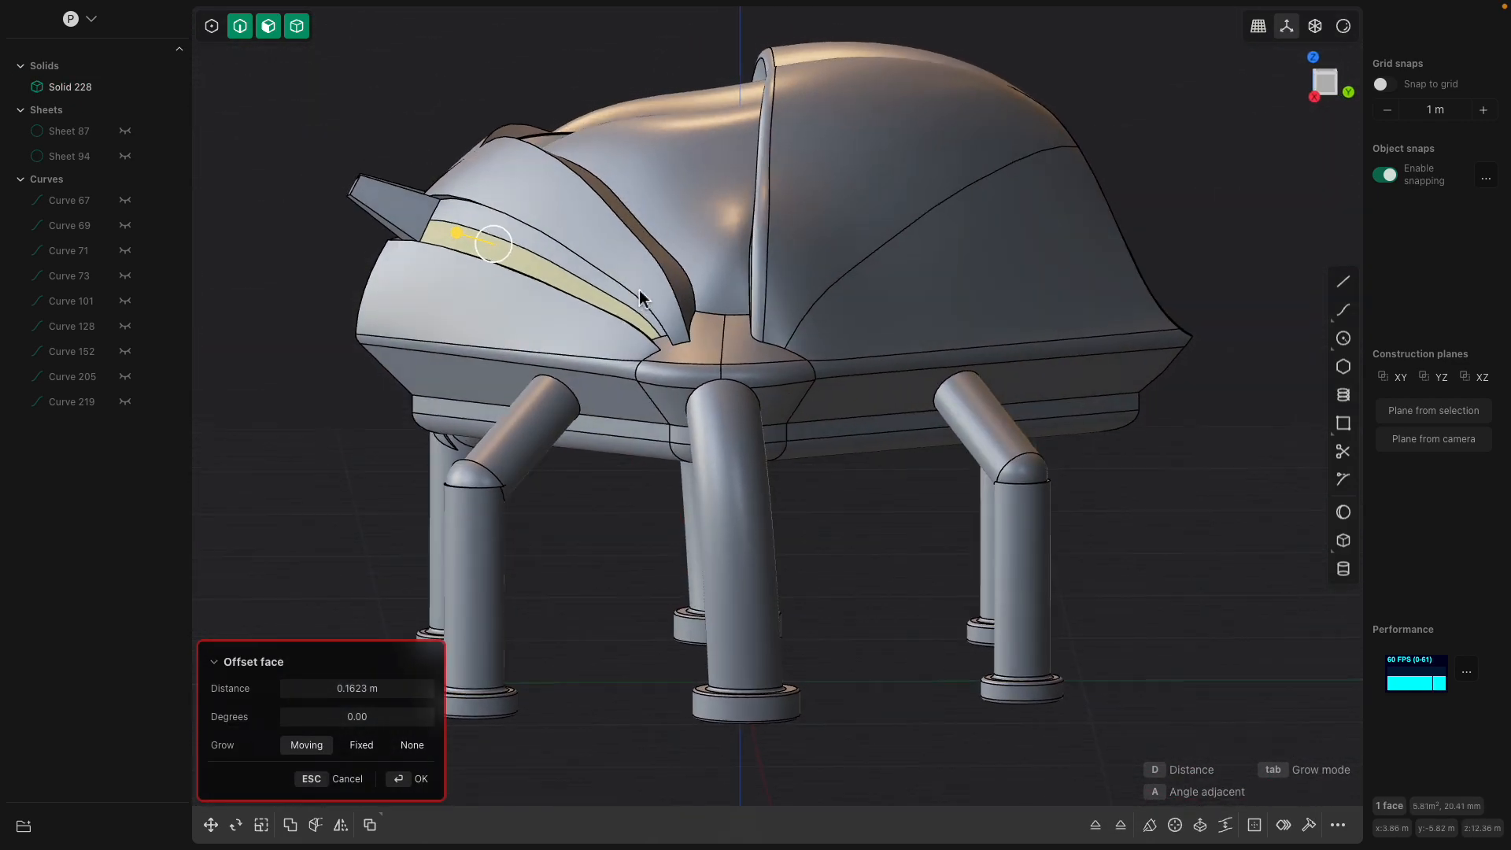
key("Escape")
- Cut the large body face between the head and the rear shell into a front and a rear part
left_click(678, 251)
middle_click_drag(651, 229, 688, 291)
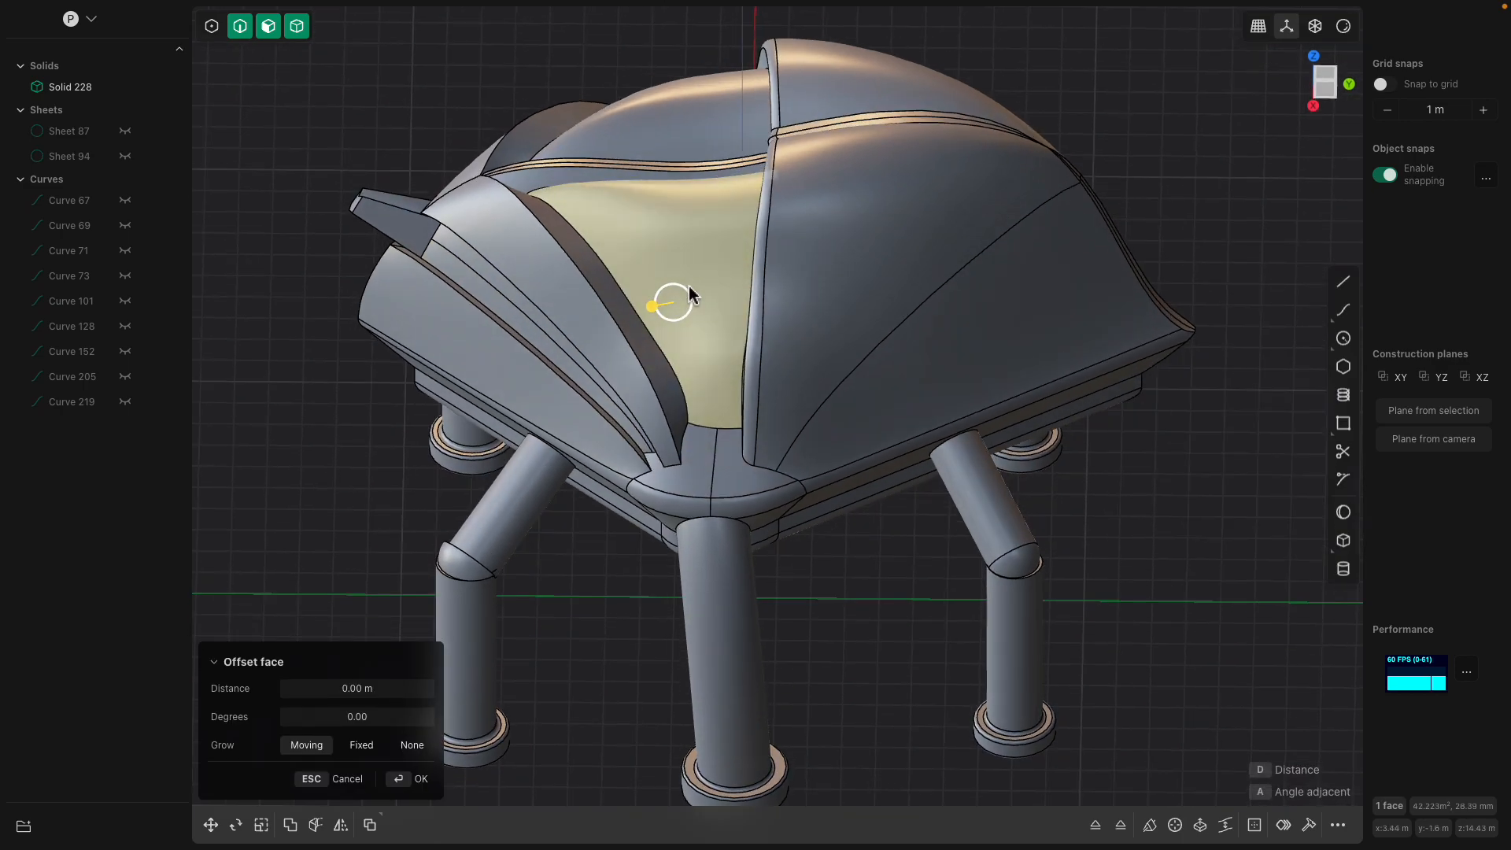
key("ctrl+r")
left_click(686, 252)
- Try offsetting the front part of the cut body face, and offset its rear part inward by about 0.57 m
left_click(644, 251)
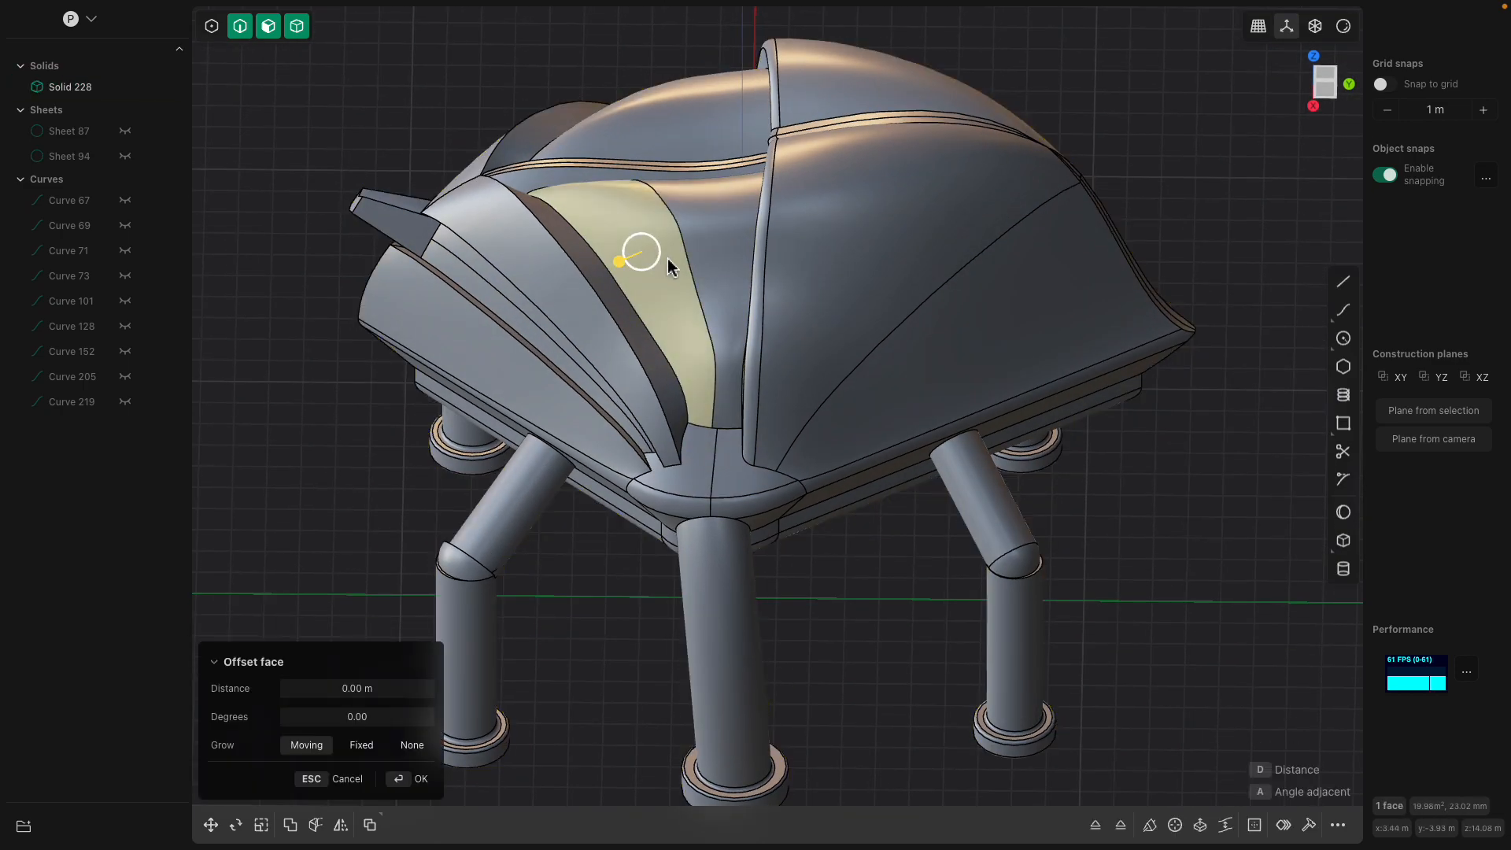
middle_click_drag(661, 257, 681, 266)
left_click_drag(655, 289, 659, 288)
left_click(661, 293)
middle_click_drag(735, 277, 772, 259)
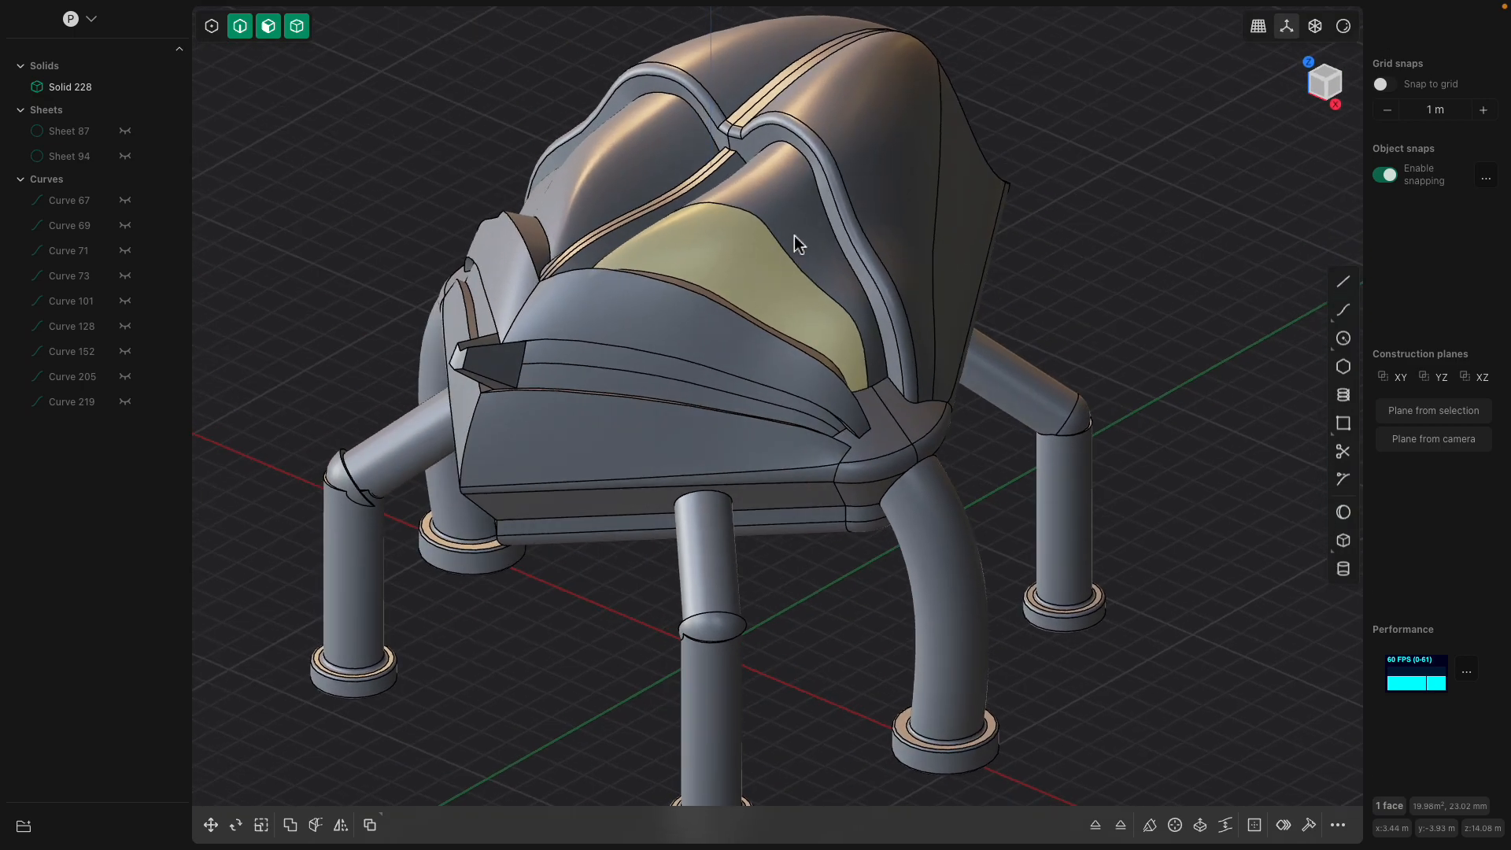
left_click(799, 237)
left_click_drag(834, 229, 820, 240)
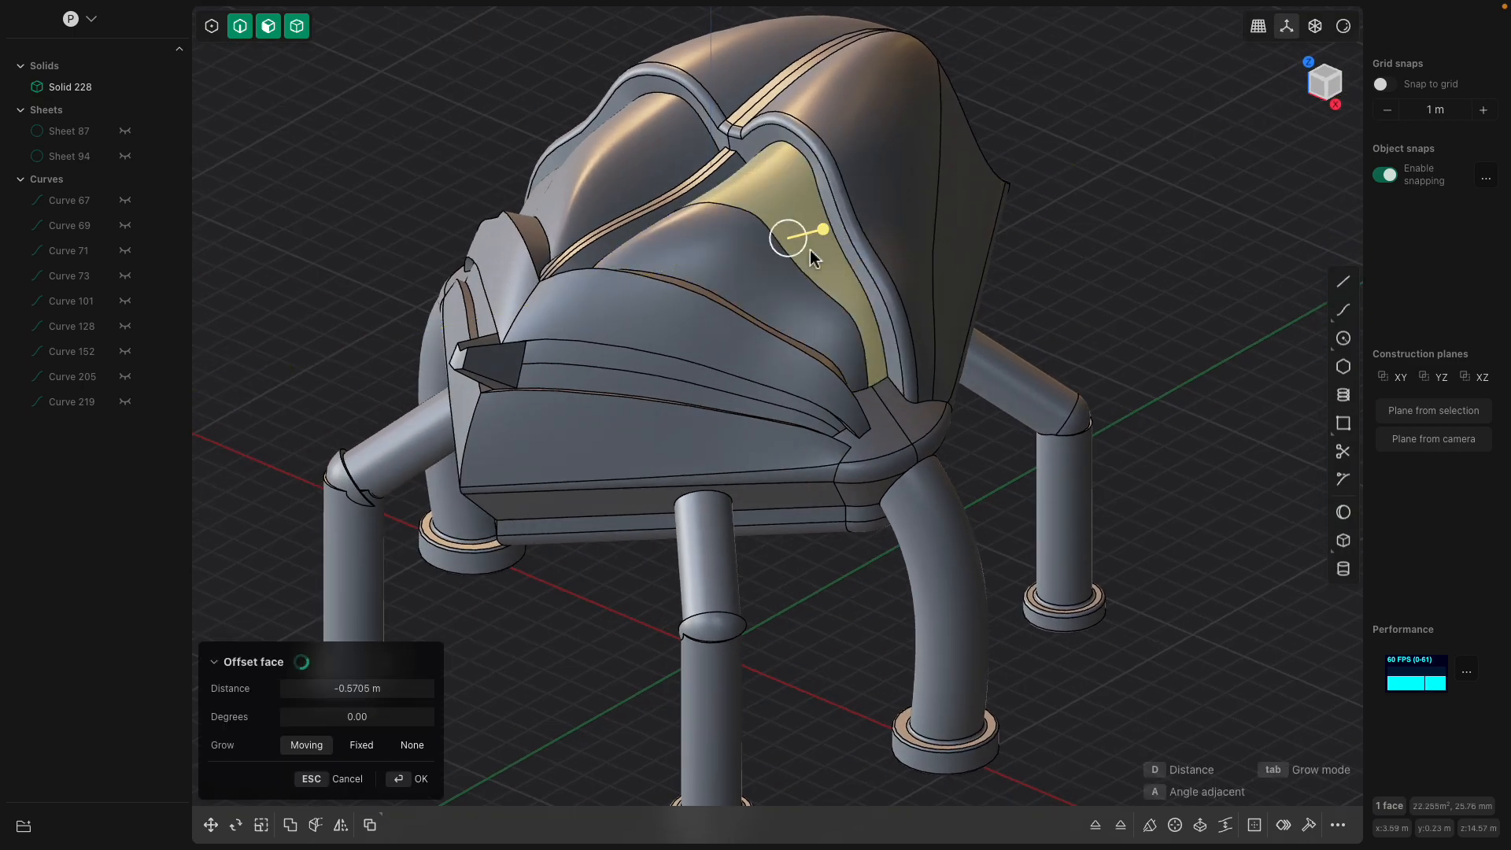
right_click(772, 279)
- Cut the upper side face of the rear shell into two strips along its curved edge
middle_click_drag(1047, 354, 839, 176)
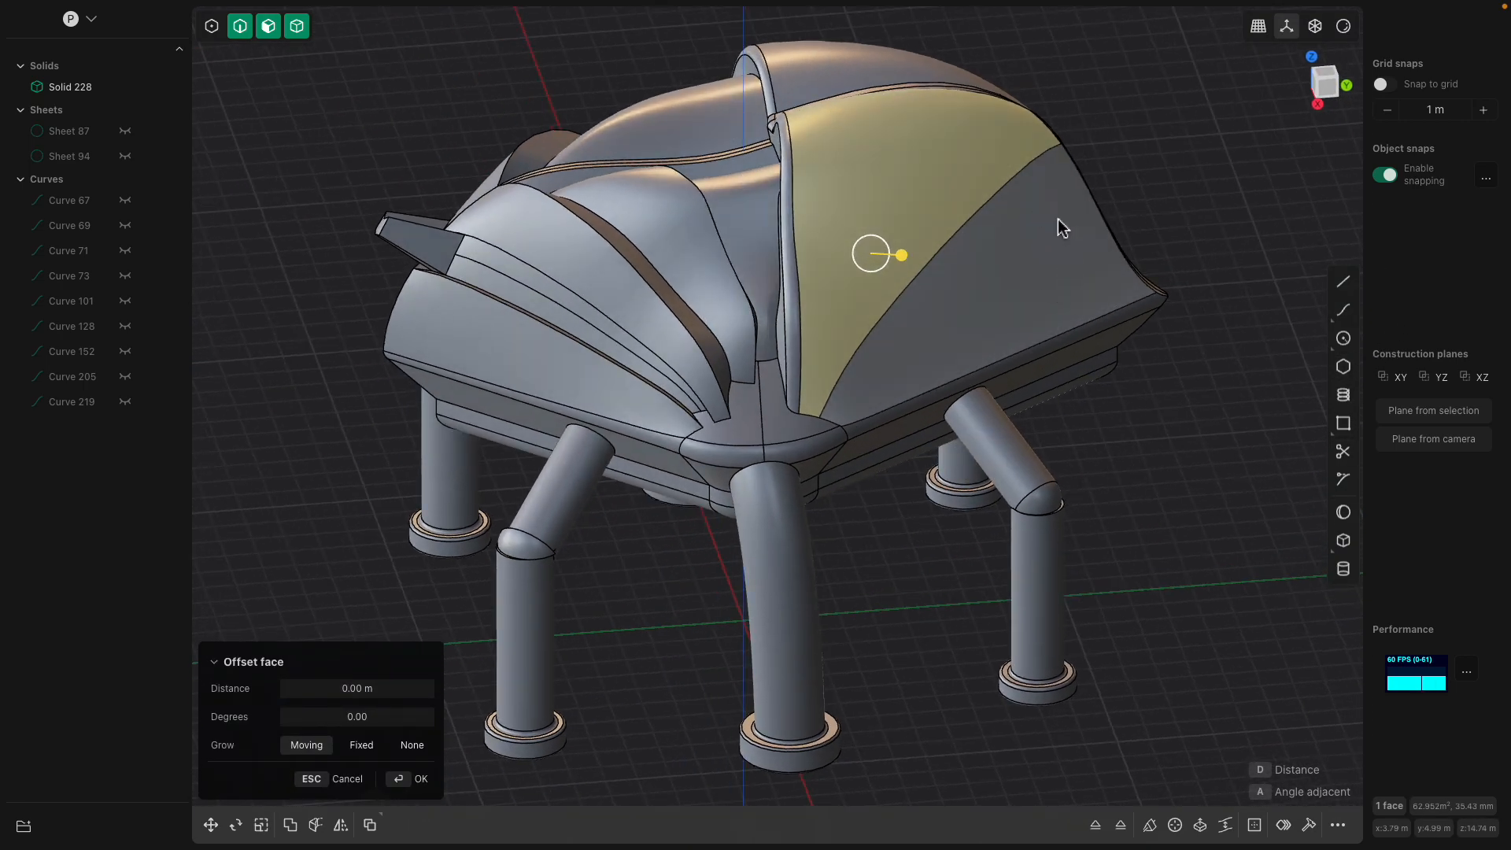
middle_click_drag(1064, 239, 948, 182)
key("ctrl+r")
left_click(895, 145)
- Try to offset and tilt the middle strip of the rear shell
left_click(936, 186)
middle_click_drag(939, 189, 878, 187)
left_click_drag(910, 184, 903, 184)
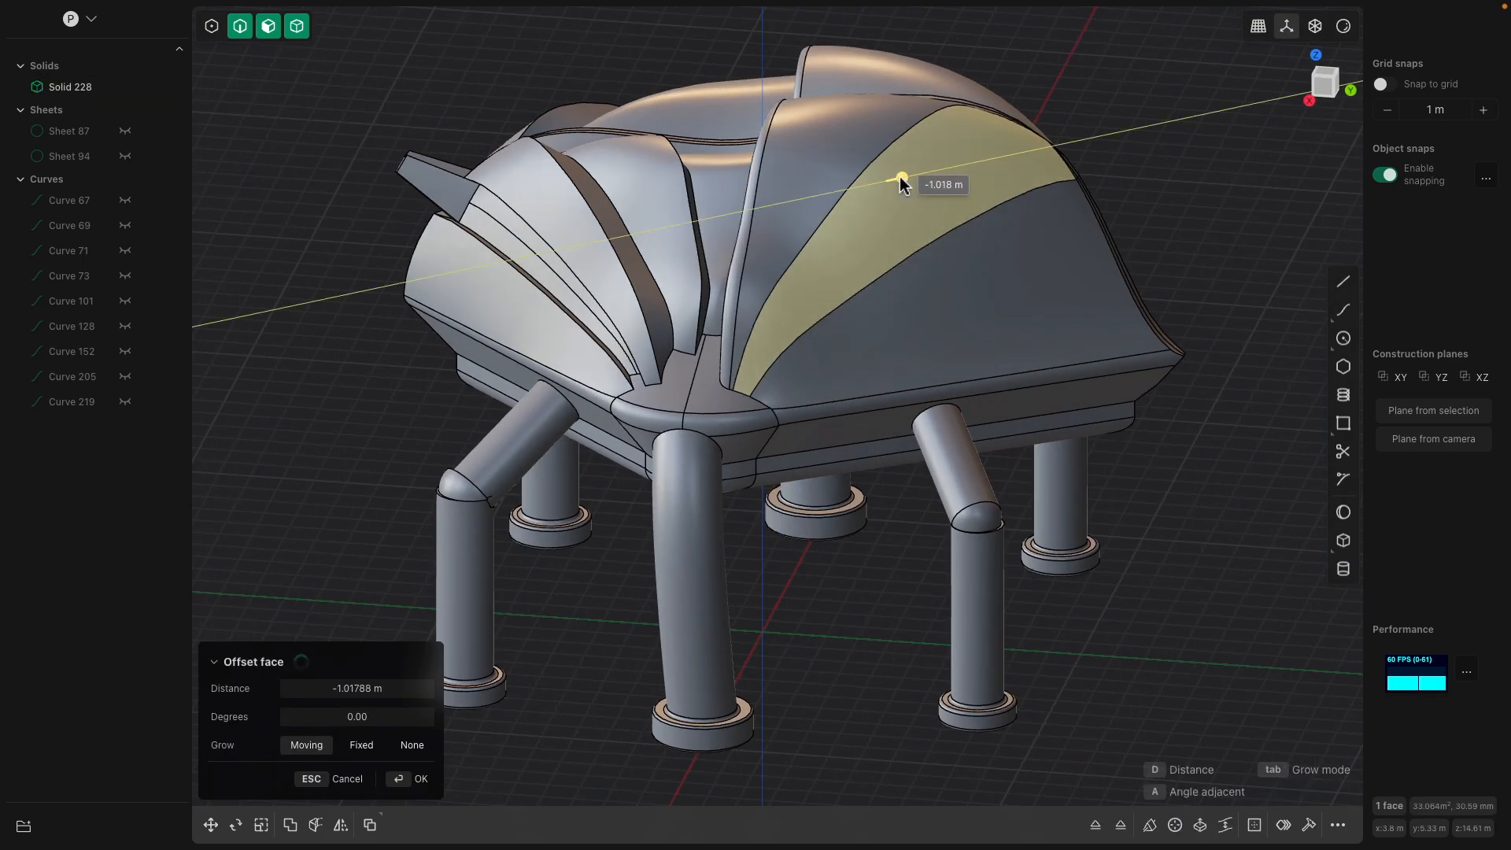
middle_click_drag(944, 173, 970, 185)
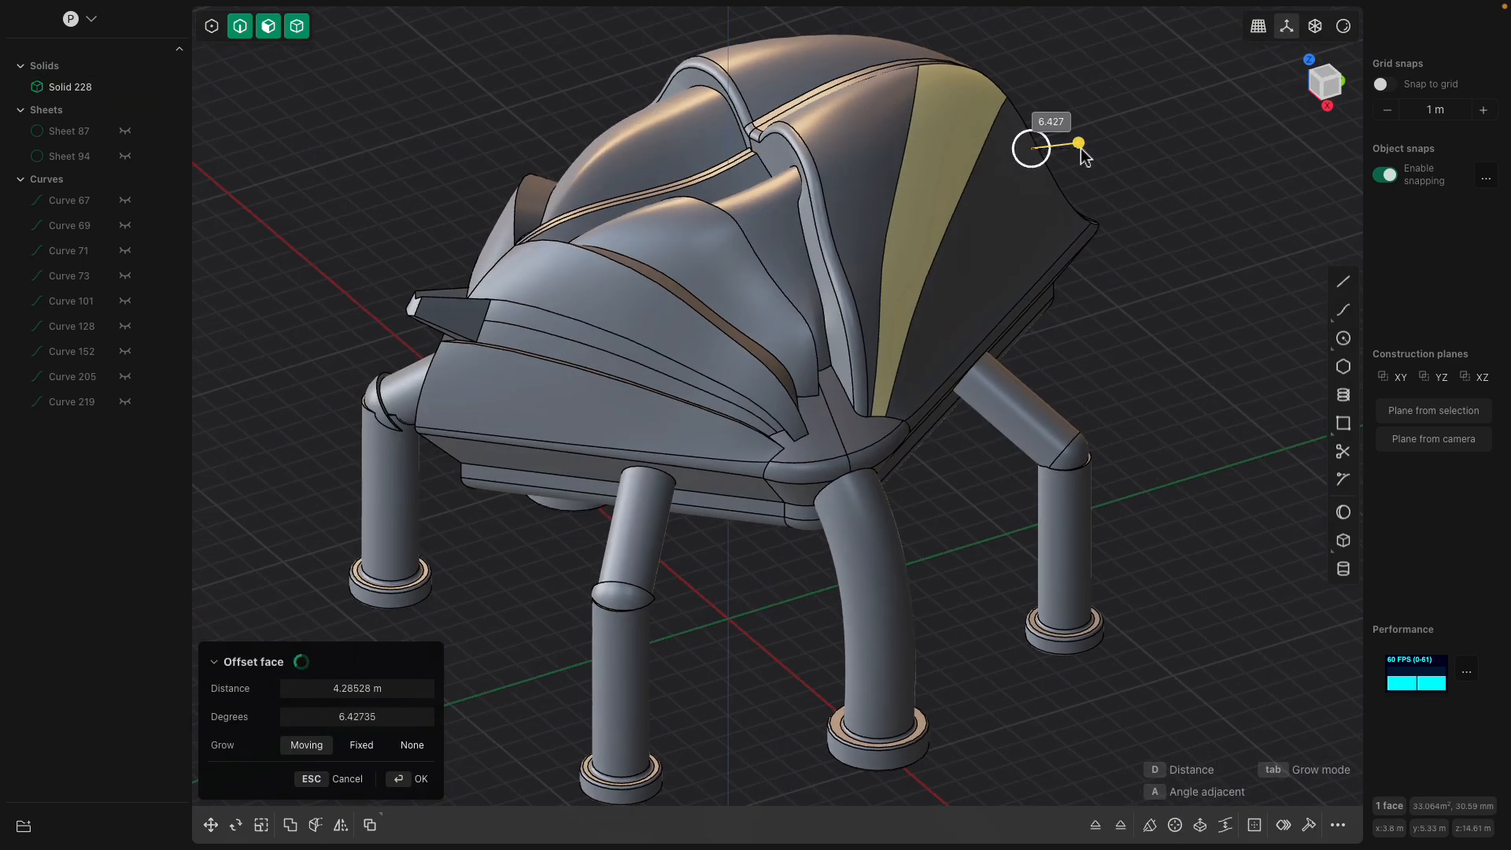
key("Escape")
- Offset the shell strip next to the front rim, and undo that offset
left_click(879, 167)
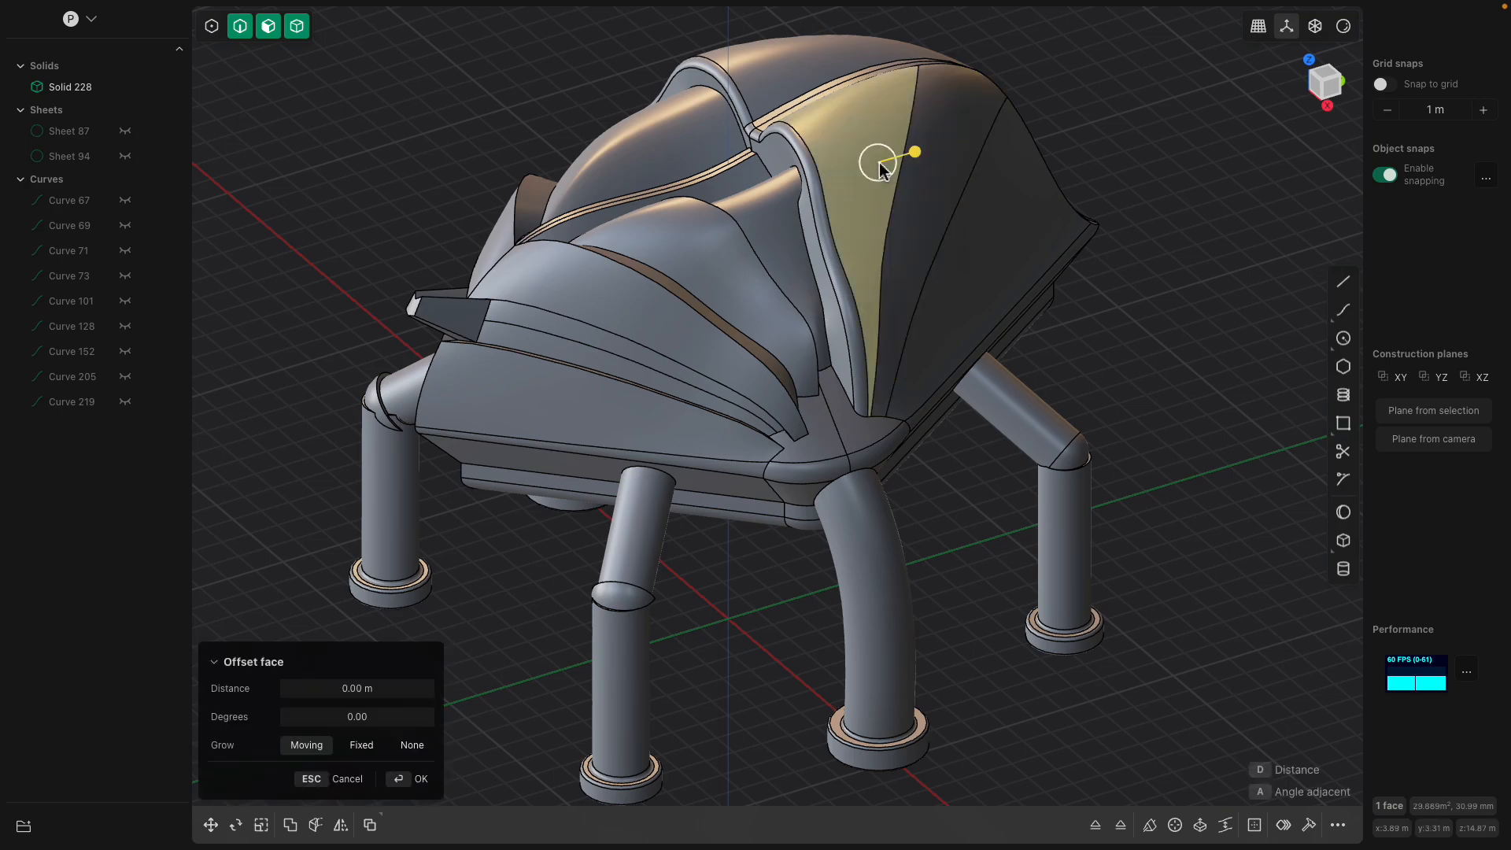
mouse_move(921, 154)
left_mouse_down()
mouse_move(909, 157)
mouse_move(932, 146)
left_mouse_up()
key("Return")
middle_click_drag(914, 178, 901, 148)
middle_click_drag(876, 203, 801, 197)
key("super+z")
- Cut the lower side face of the rear shell into two strips
left_click(904, 278)
middle_click_drag(904, 278, 855, 304)
key("ctrl+r")
left_click(930, 306)
- Offset the three shell strips above the lowest one individually, working forward to the strip beside the front rim
left_click(914, 296)
left_click_drag(844, 309, 829, 310)
key("Return")
middle_click_drag(827, 318, 747, 313)
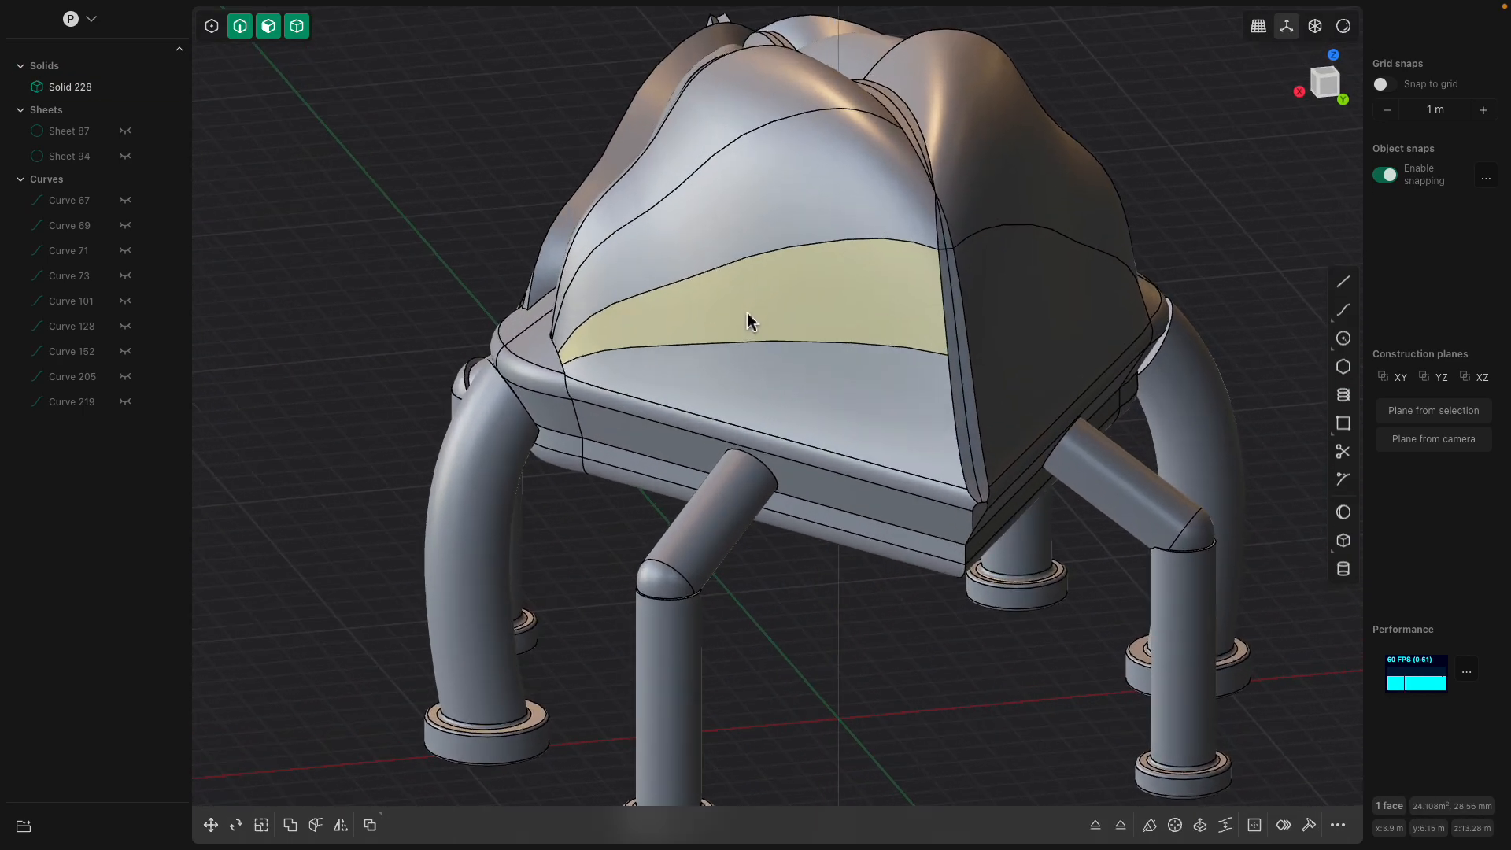
left_click(724, 227)
left_click_drag(715, 215, 697, 218)
middle_click_drag(679, 163, 694, 184)
key("Return")
left_click(700, 186)
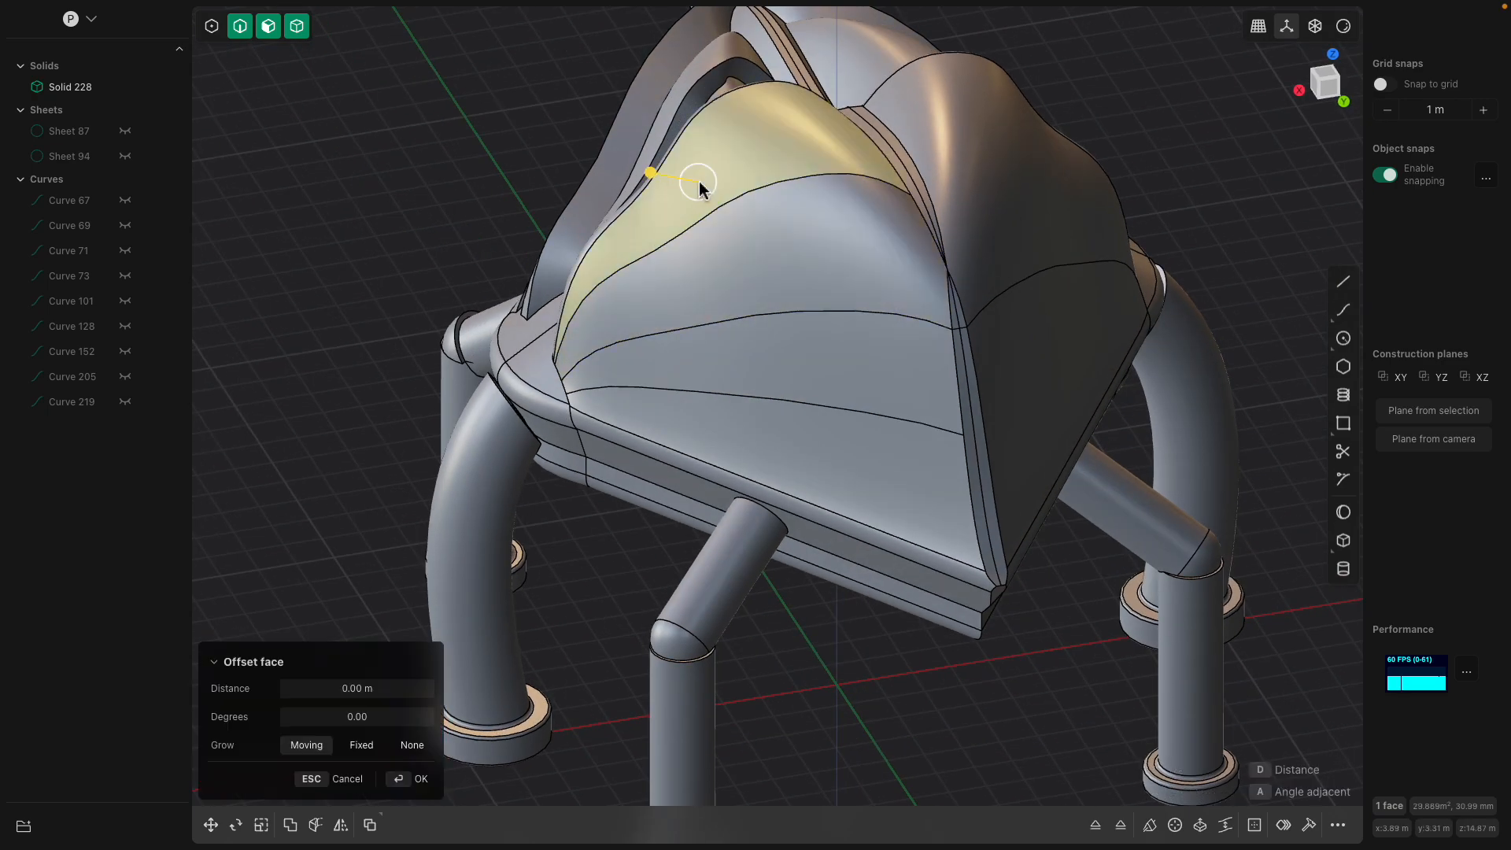
mouse_move(652, 173)
left_mouse_down()
mouse_move(666, 179)
mouse_move(634, 162)
left_mouse_up()
key("Return")
middle_click_drag(725, 269, 1022, 273)
left_click(966, 273)
left_click_drag(1023, 273, 987, 268)
key("Escape")
- Select the whole beetle solid and start exporting it to the Desktop in Wavefront OBJ format as Untitled.obj
scroll(973, 291, "down", 3)
middle_click_drag(969, 292, 1103, 296)
left_click(1103, 295)
left_click(998, 312)
middle_click_drag(1000, 313, 734, 472)
middle_click_drag(837, 522, 904, 472)
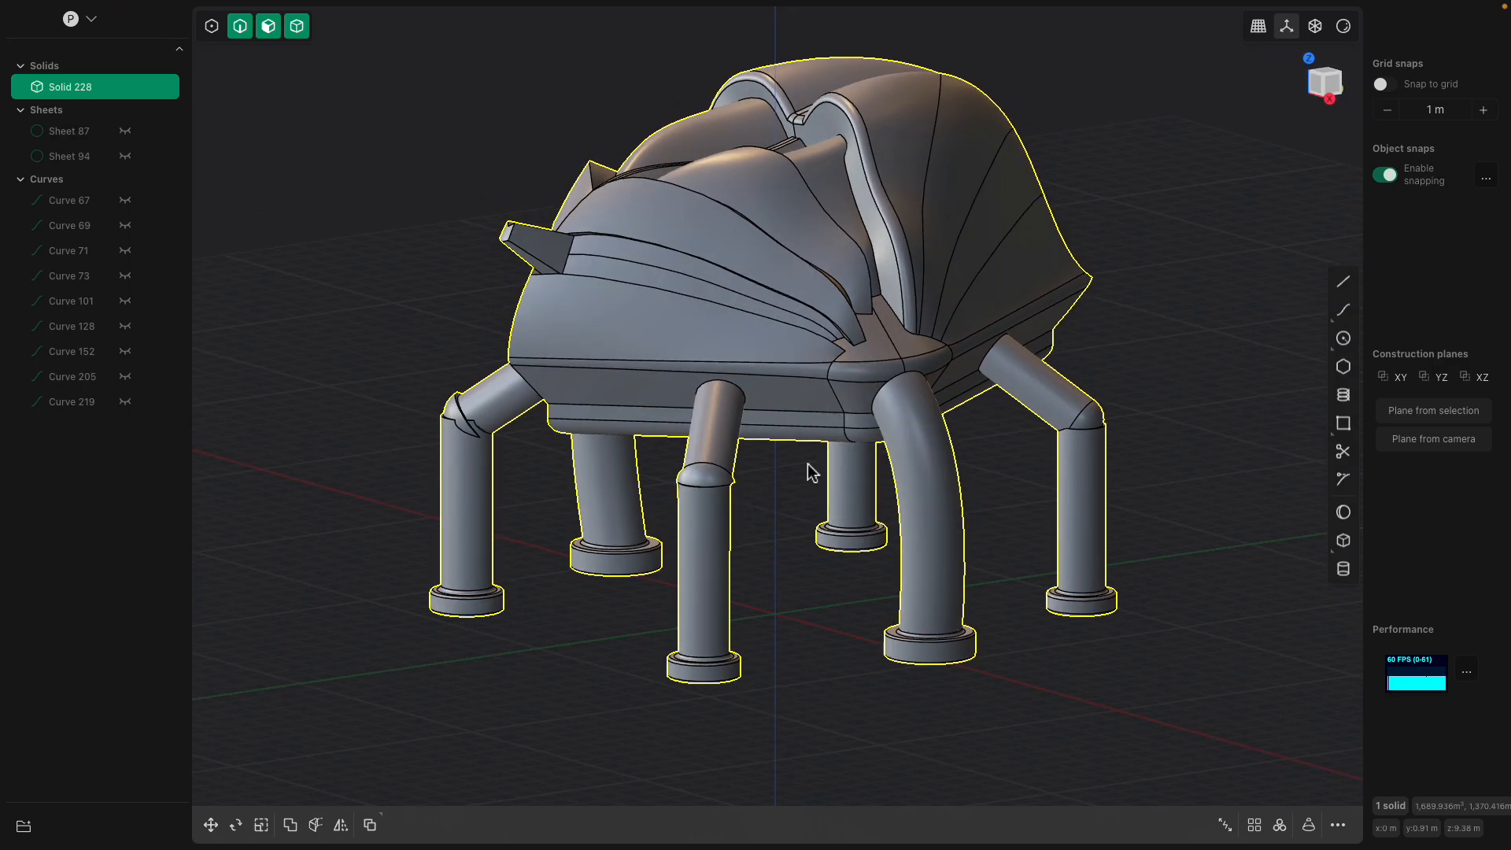
middle_click_drag(813, 472, 701, 376)
left_click(114, 10)
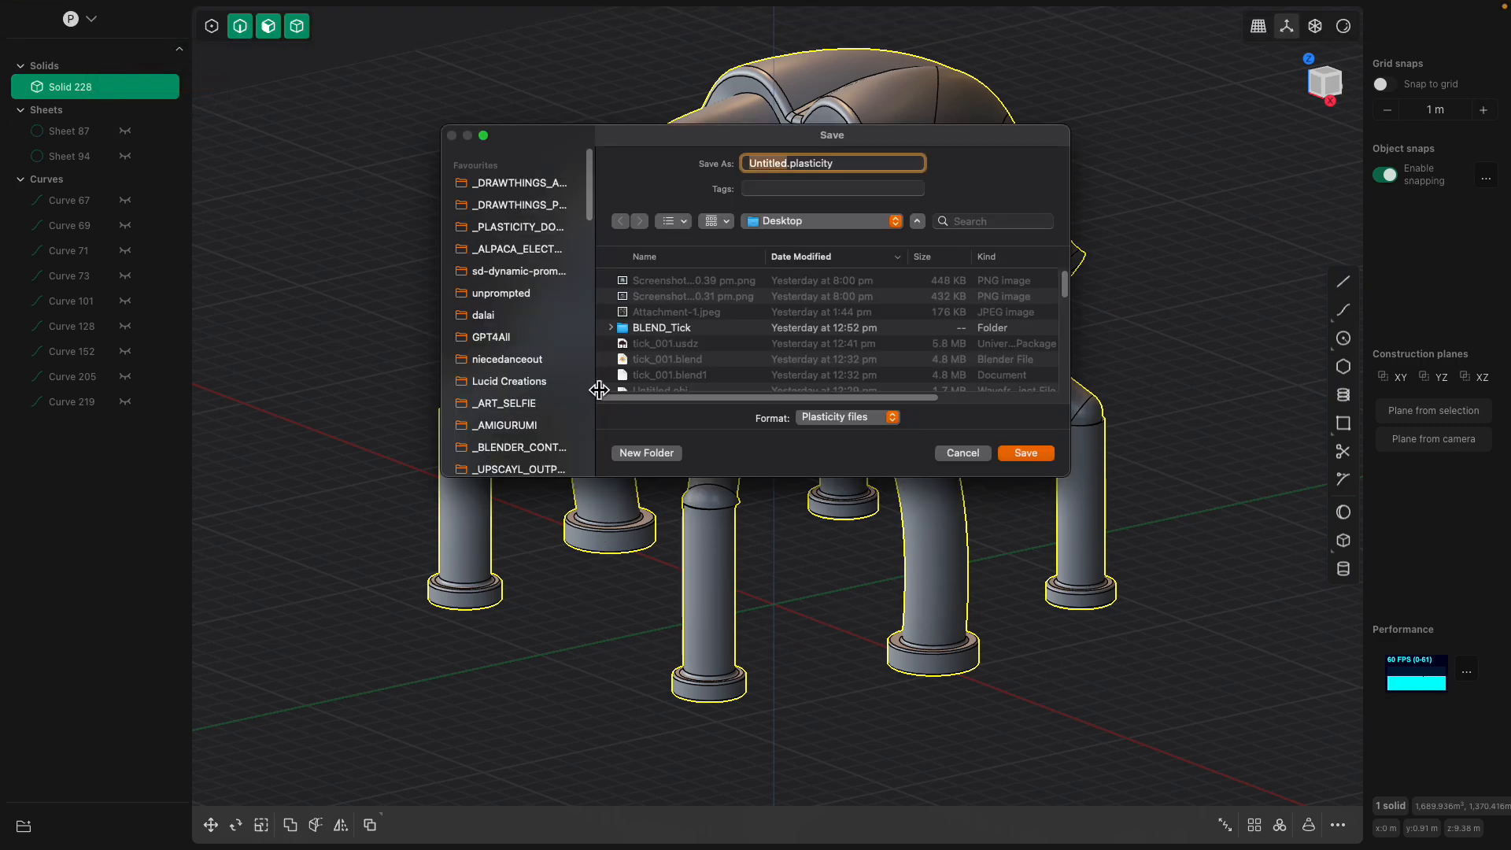
left_click(821, 418)
left_click(827, 489)
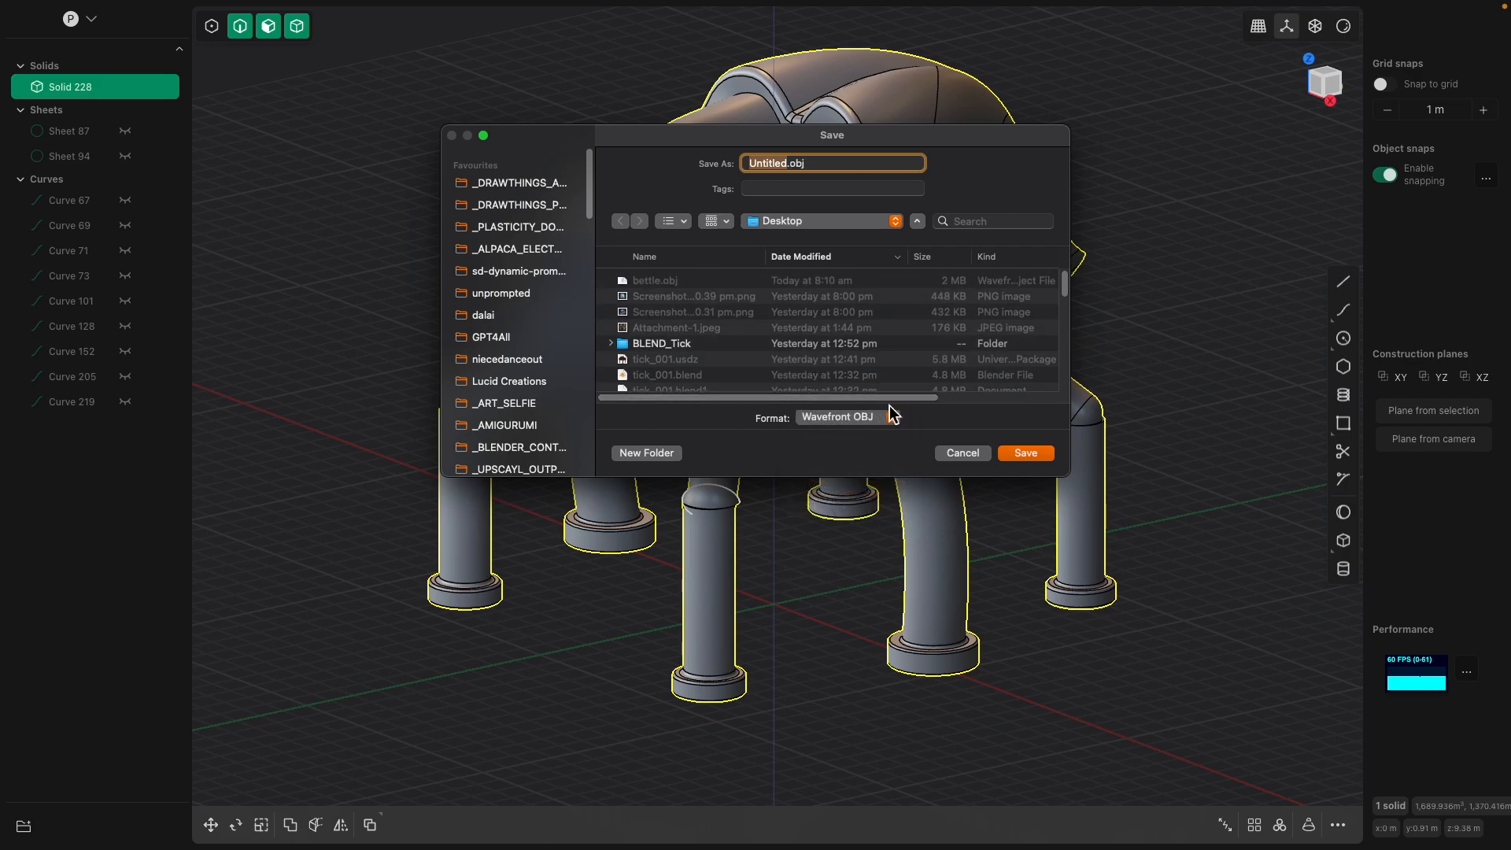
left_click(1008, 454)
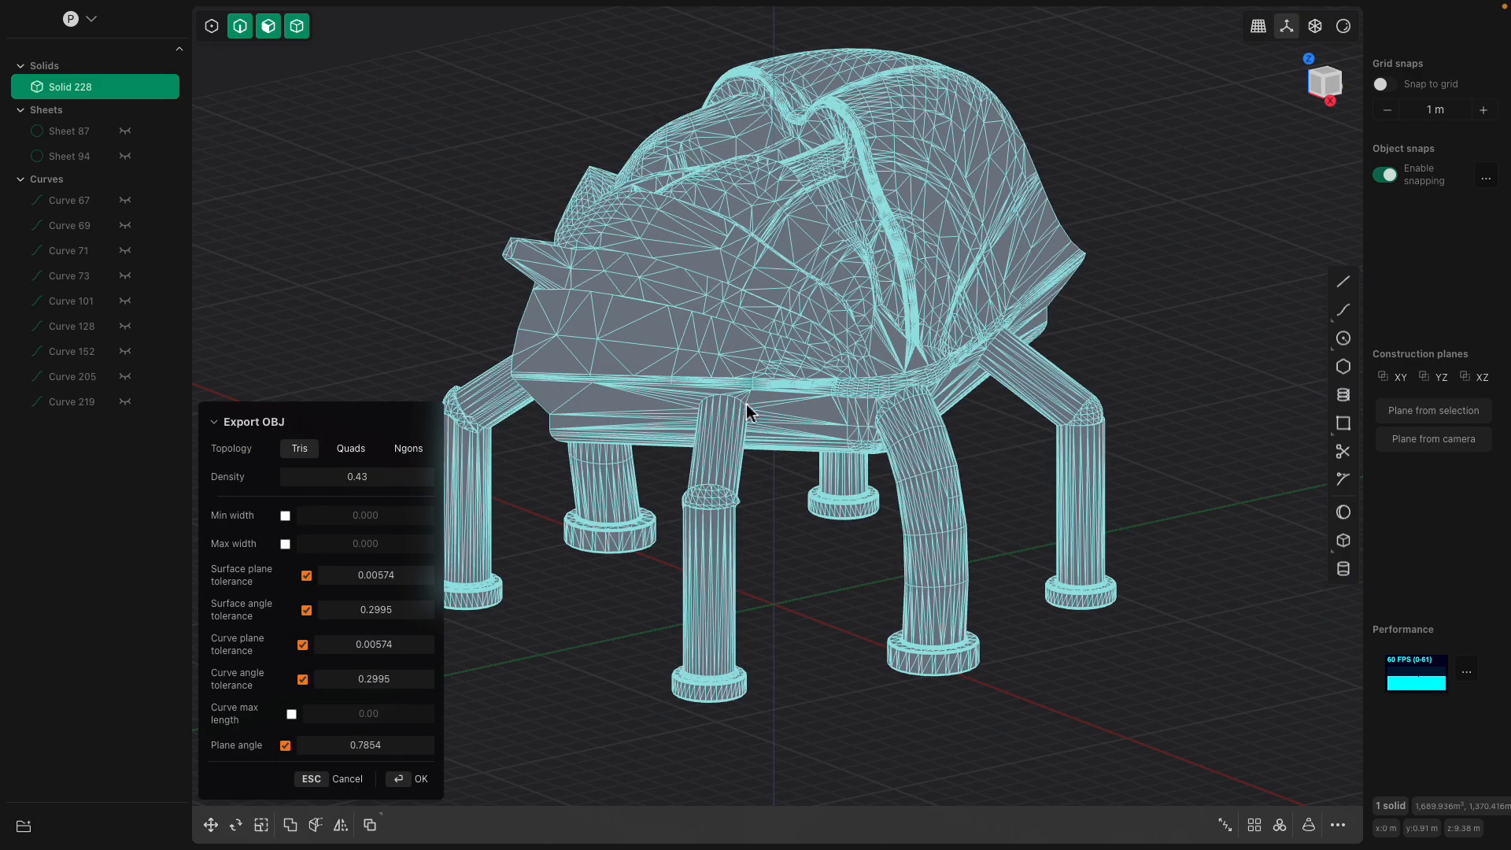
- Compare the Ngons and Quads topologies on the export mesh from several angles, and choose Quads
left_click(406, 450)
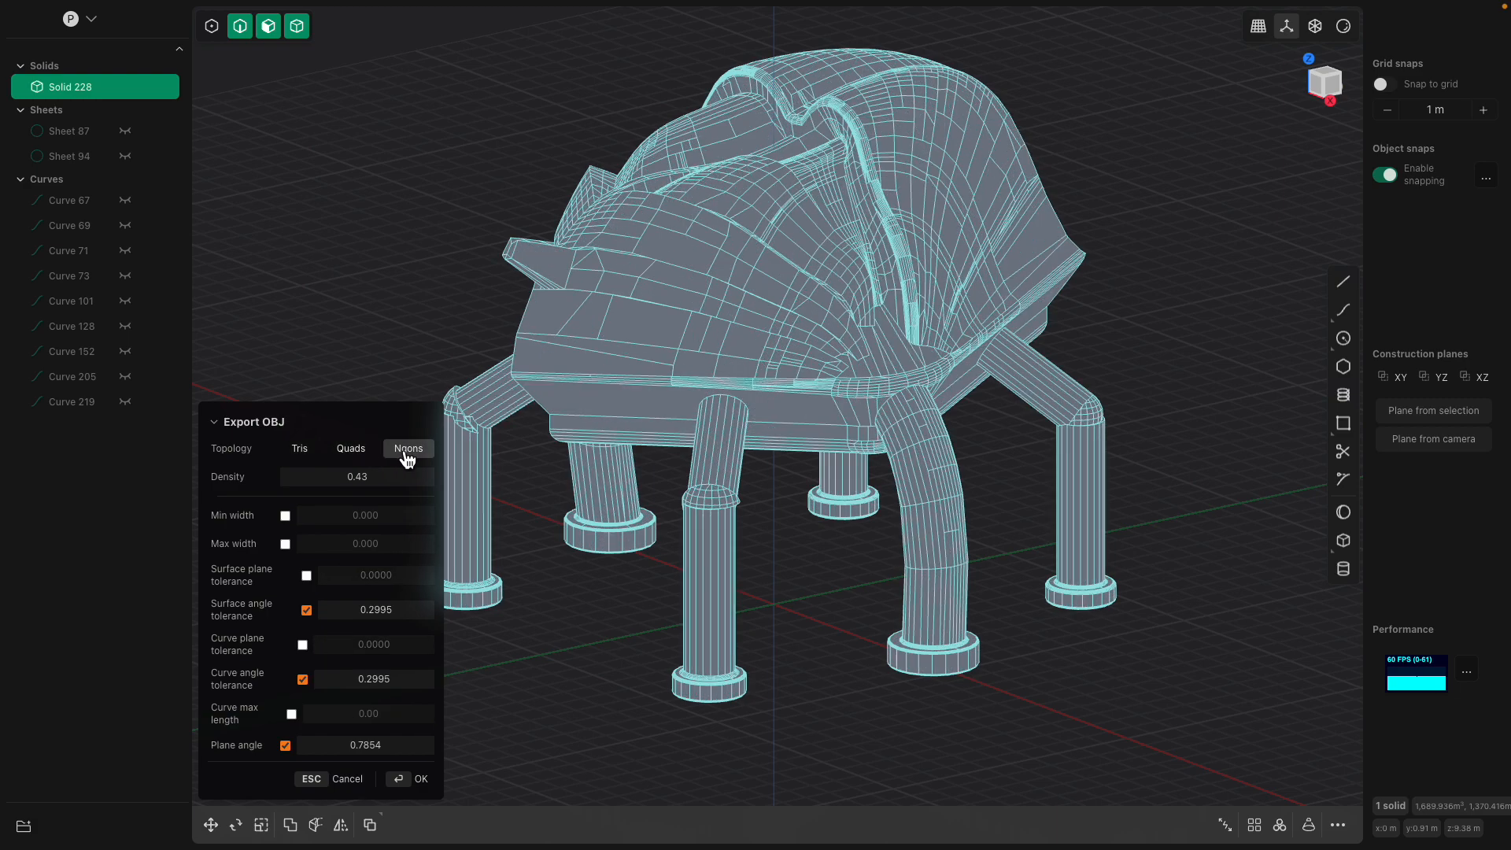
left_click(317, 452)
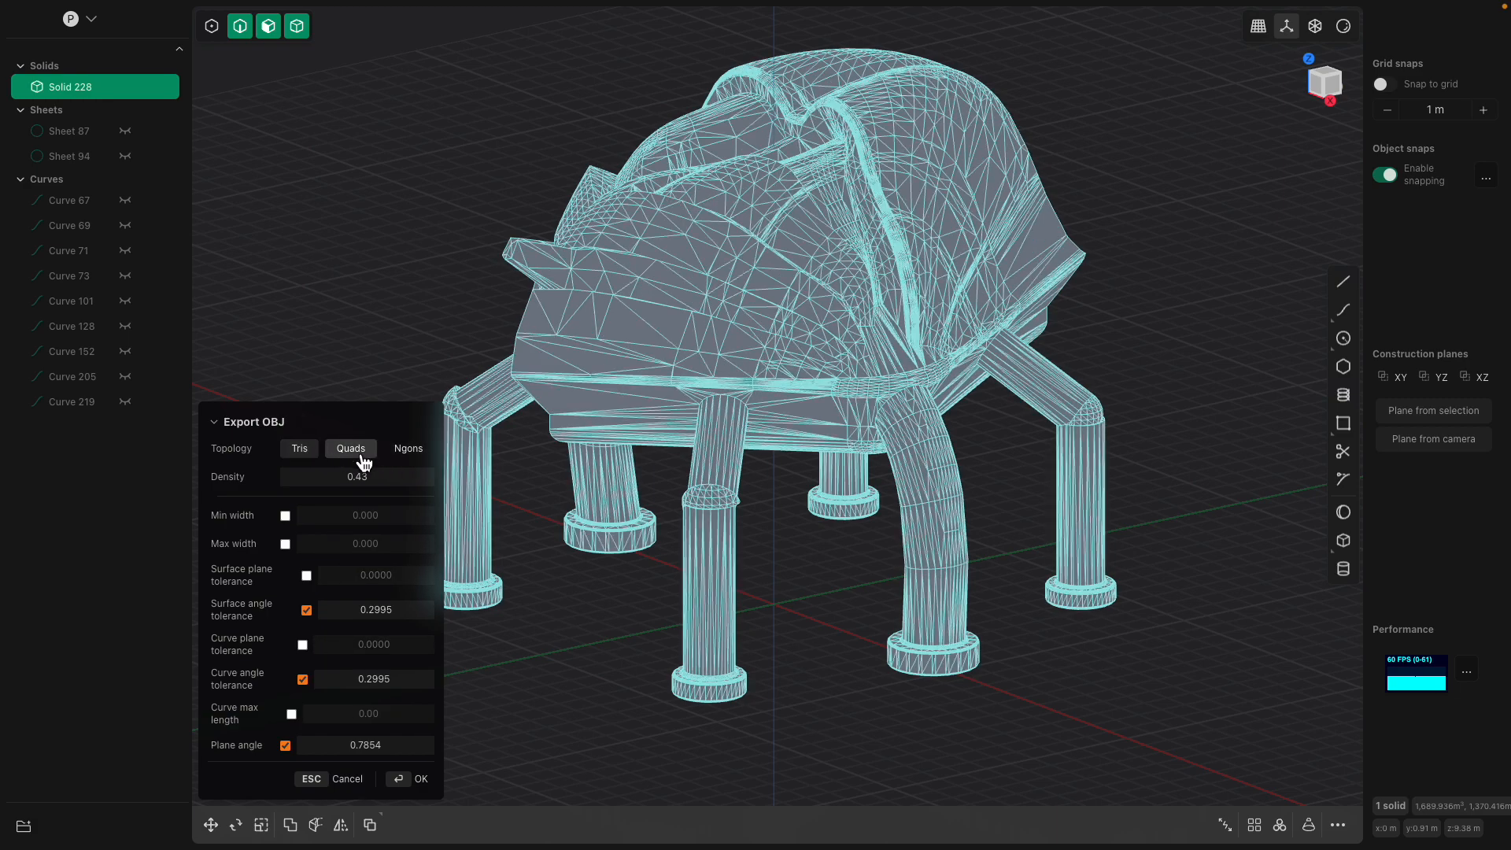
middle_click_drag(629, 482, 692, 493)
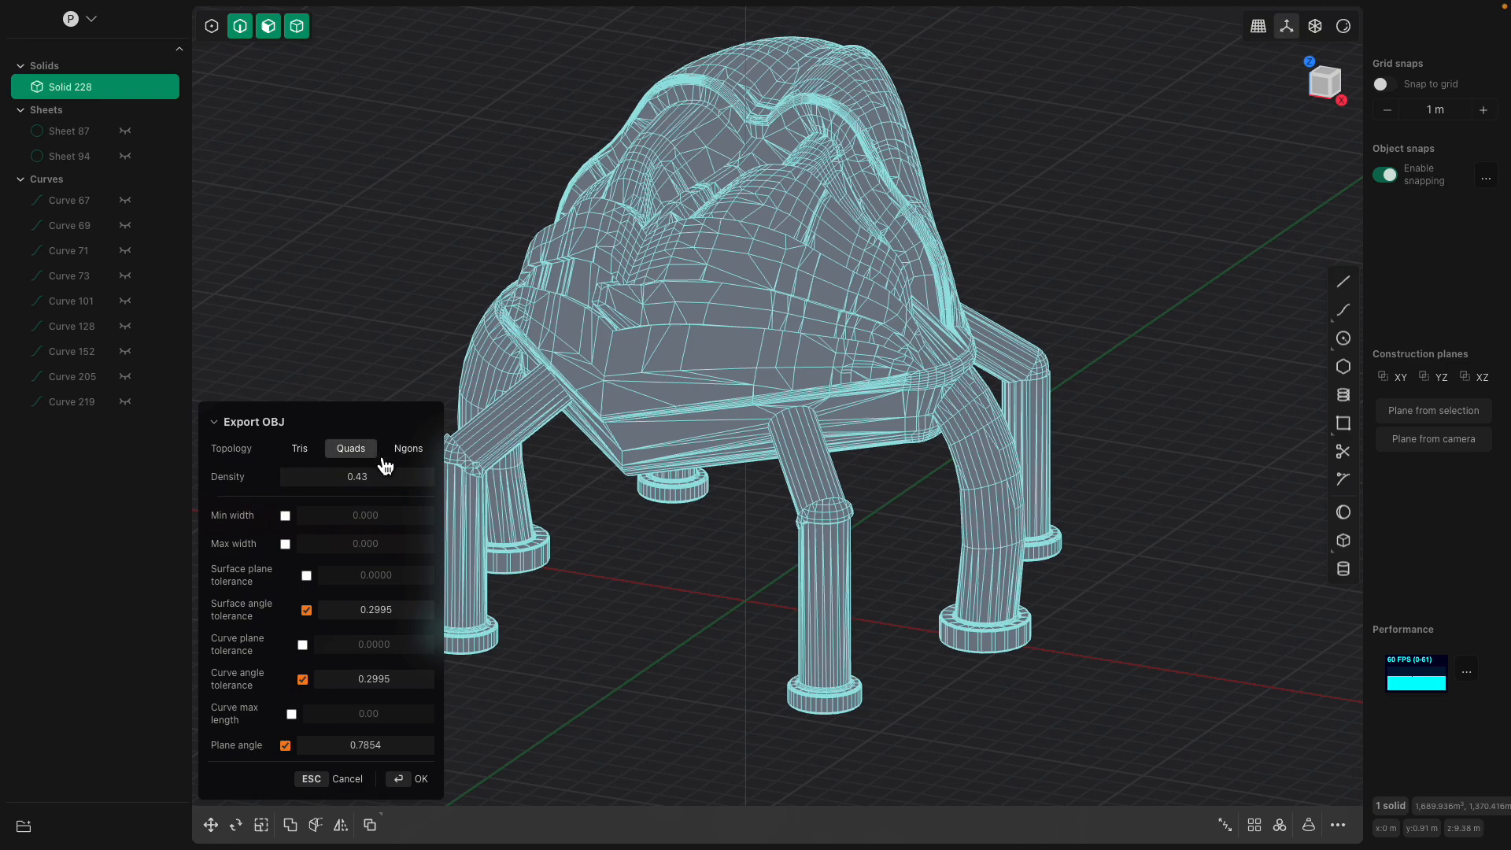
middle_click_drag(762, 323, 823, 356)
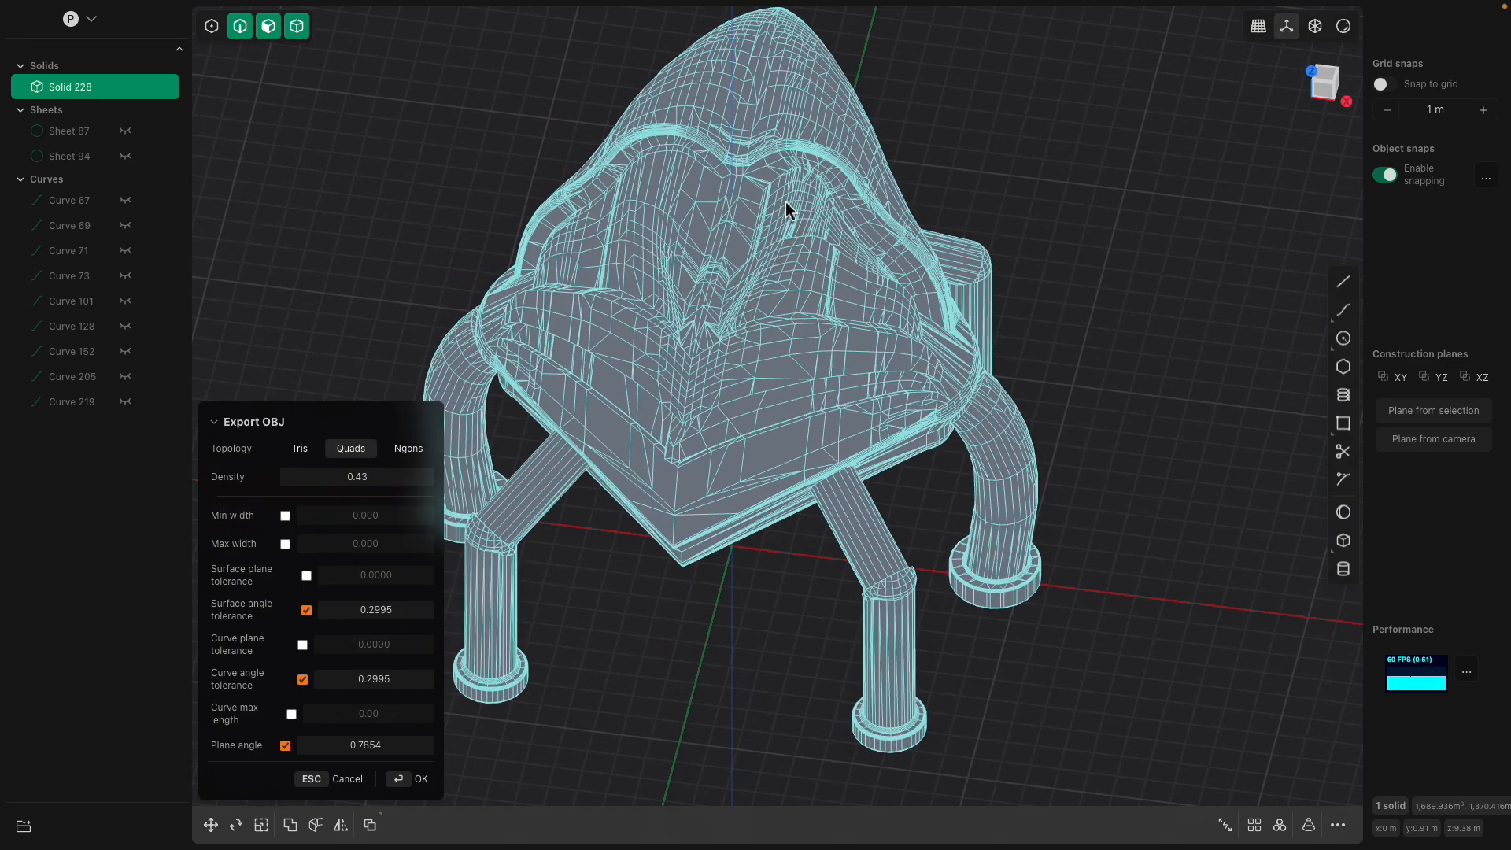
middle_click_drag(785, 206, 746, 329)
middle_click_drag(856, 299, 646, 332)
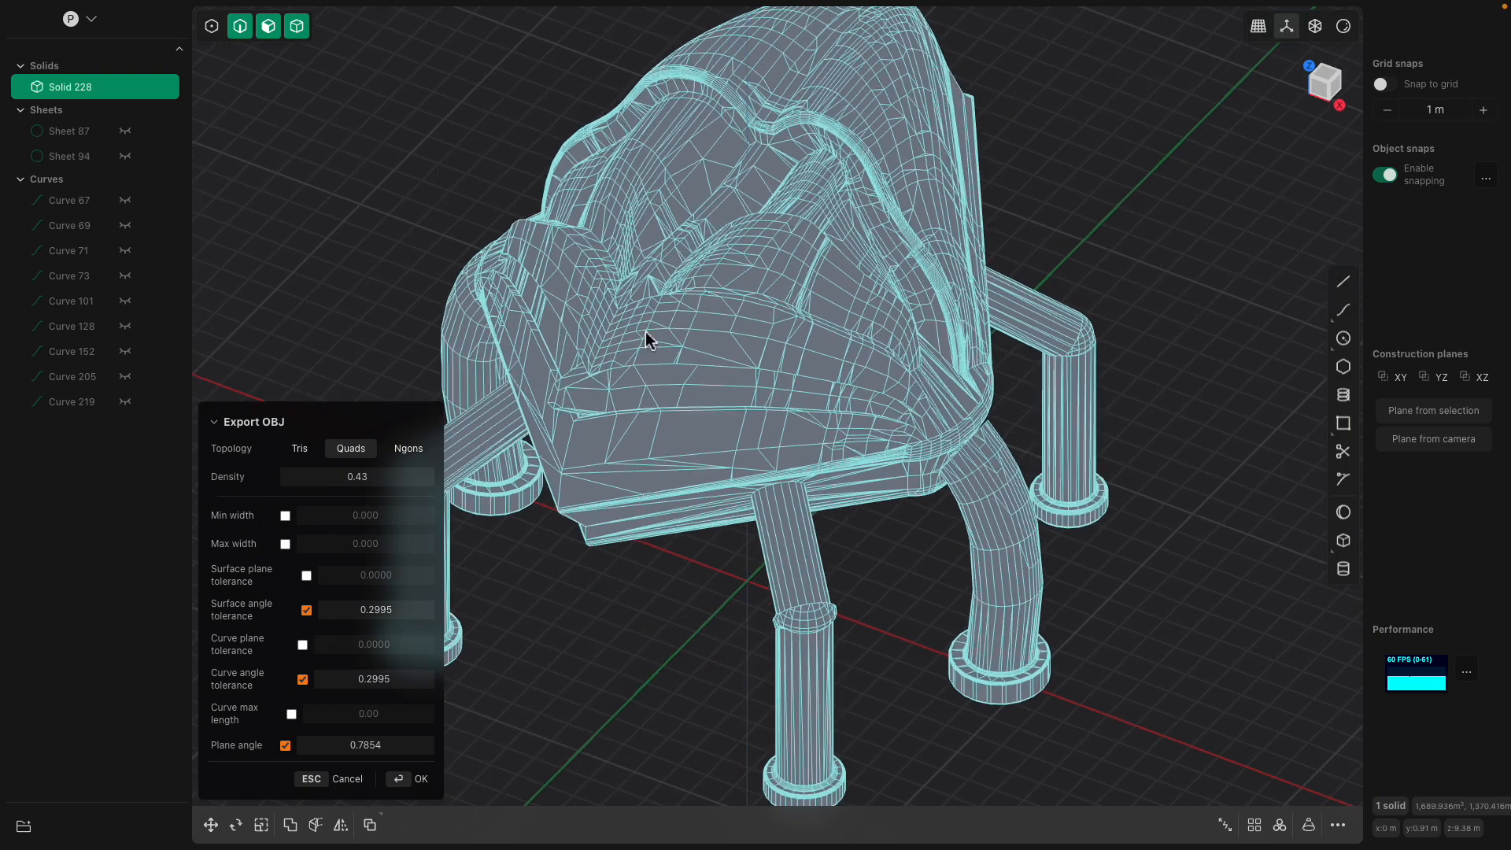
left_click(409, 462)
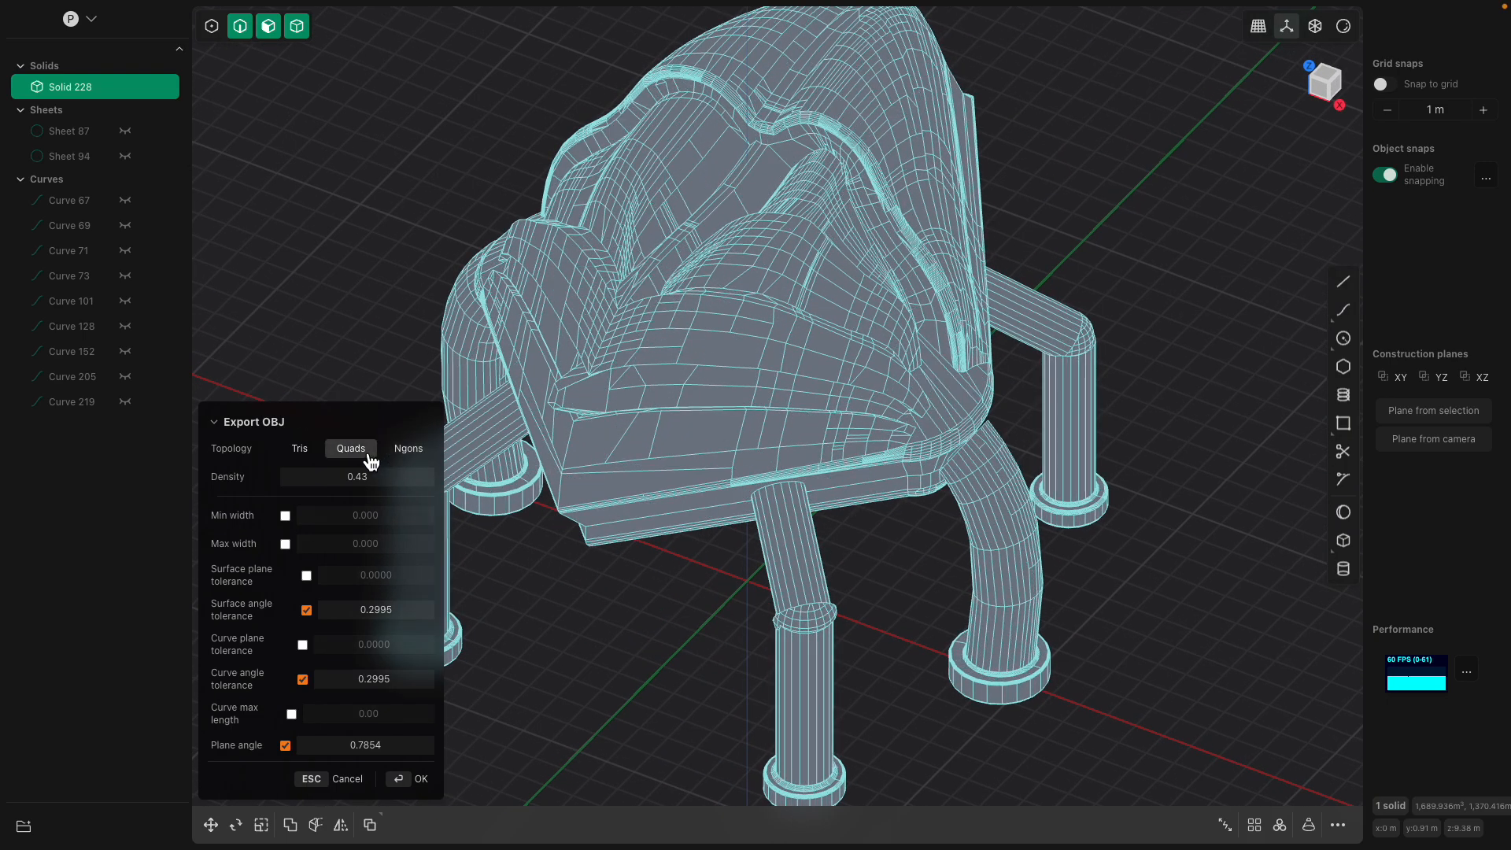
- Set the export mesh density to 0.03 and enable a minimum width of 0.100
left_click_drag(357, 476, 189, 476)
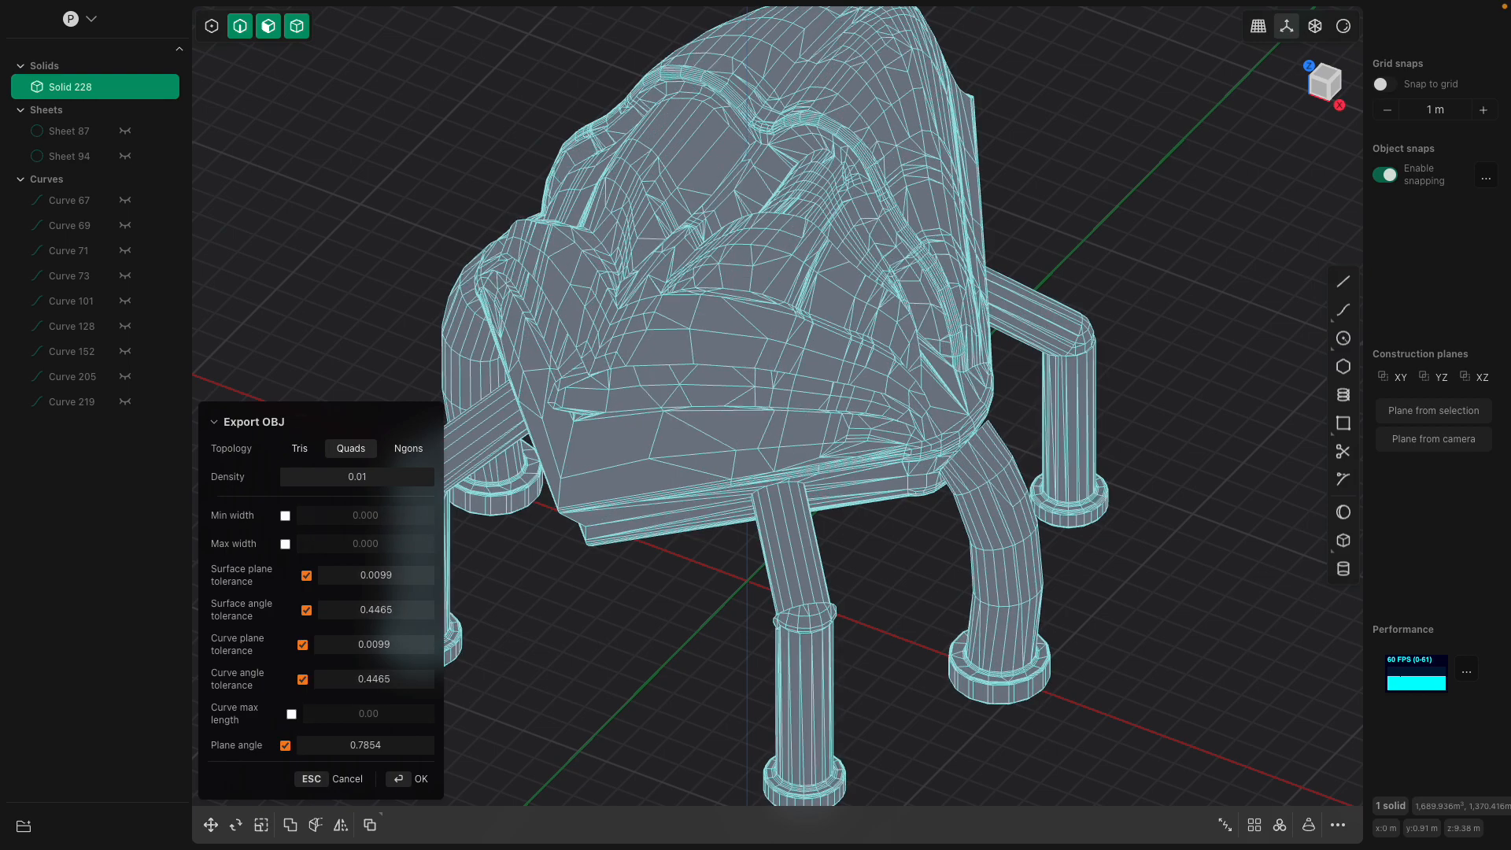
left_click_drag(360, 472, 354, 483)
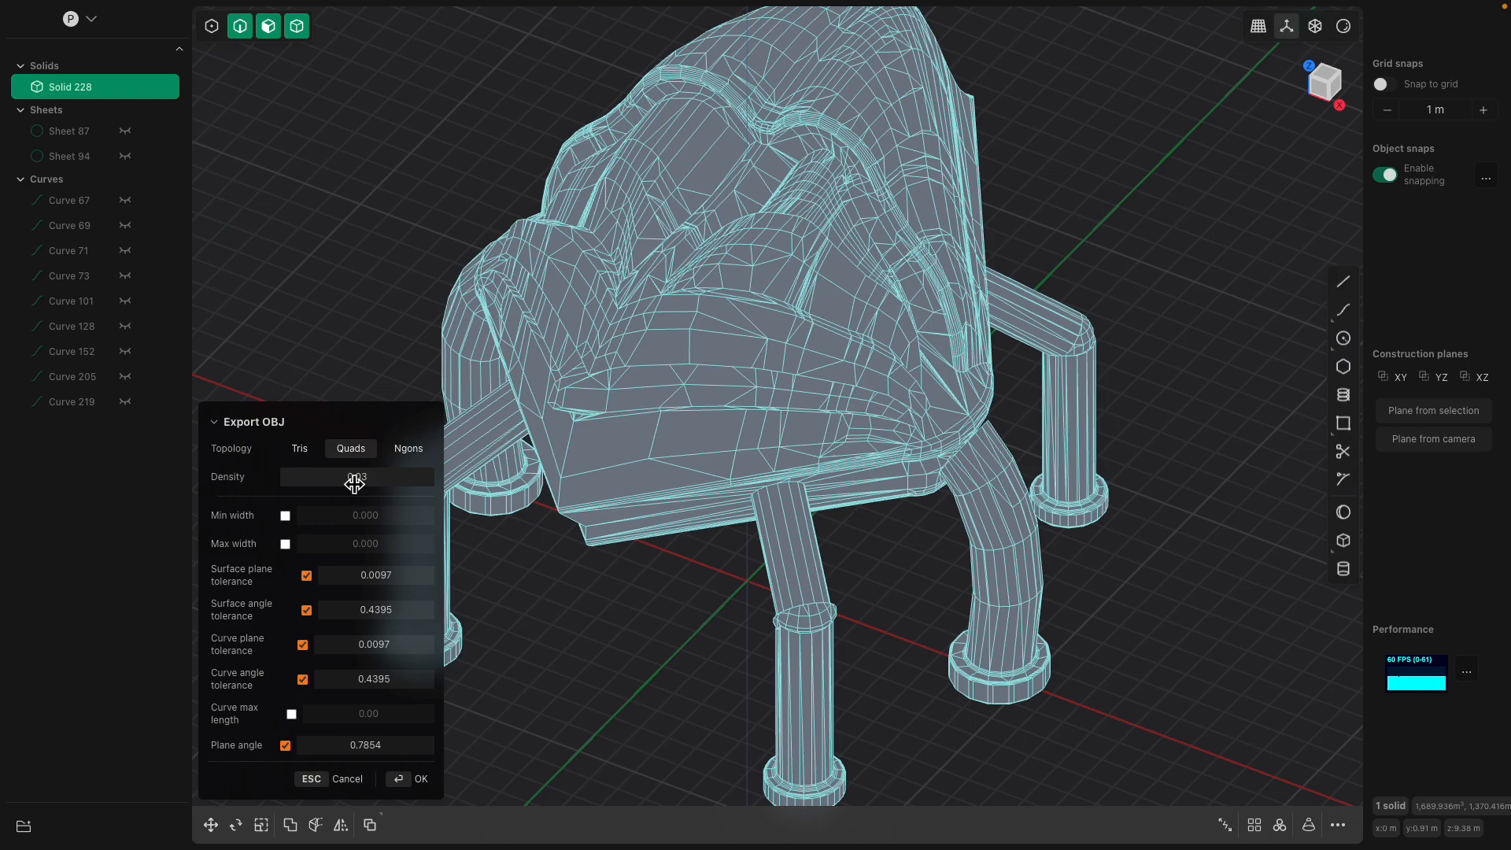
left_click(286, 516)
left_click(285, 516)
left_click(286, 516)
- Try a maximum width of 1.000 on the export mesh, switch it off again and inspect the mesh from below
left_click(286, 543)
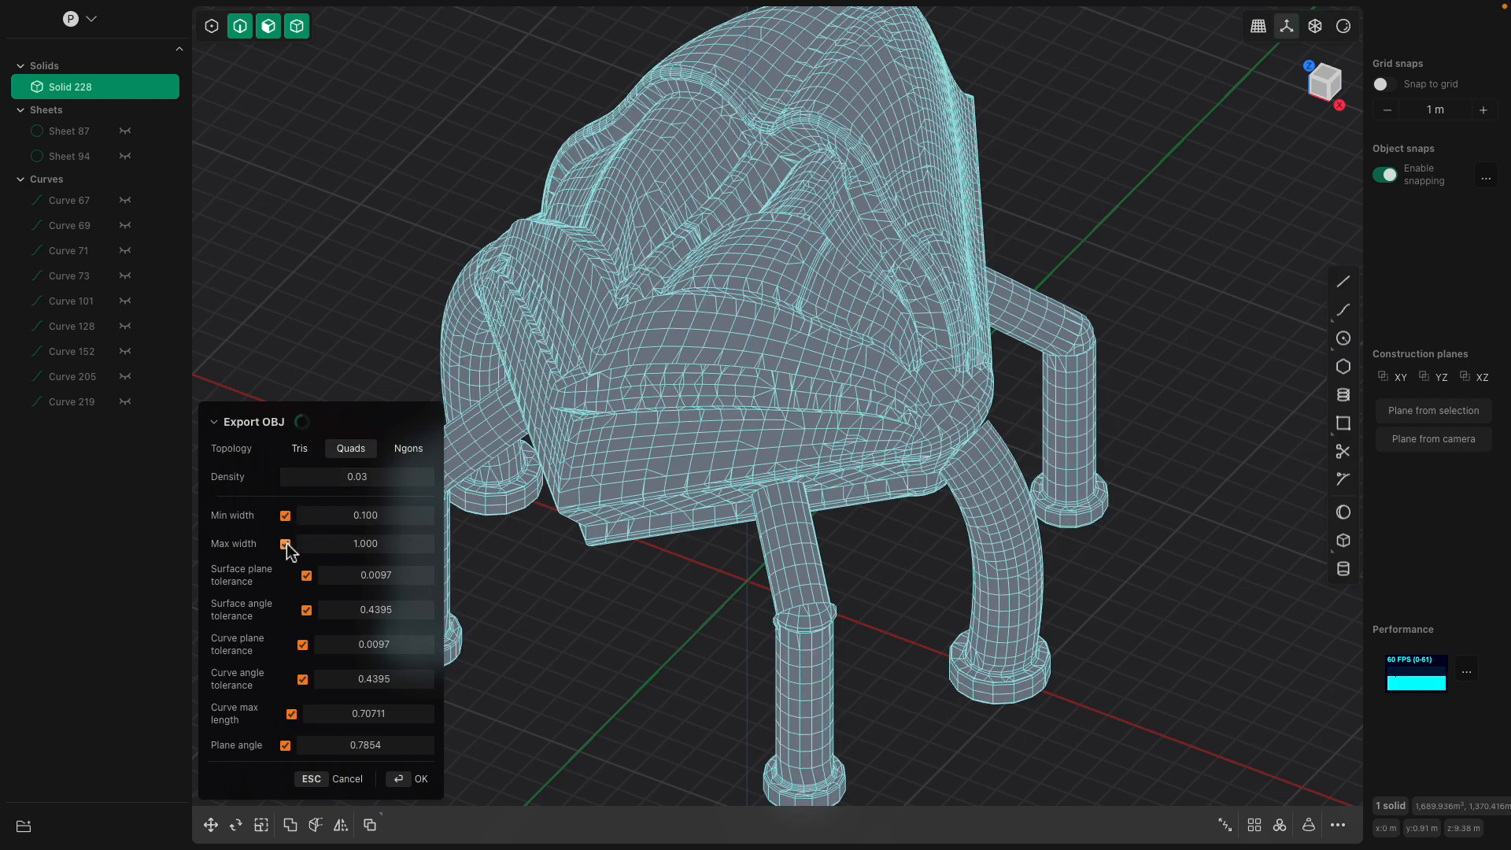
left_click(285, 544)
left_click(285, 543)
left_click(285, 544)
right_click_drag(517, 532, 705, 381)
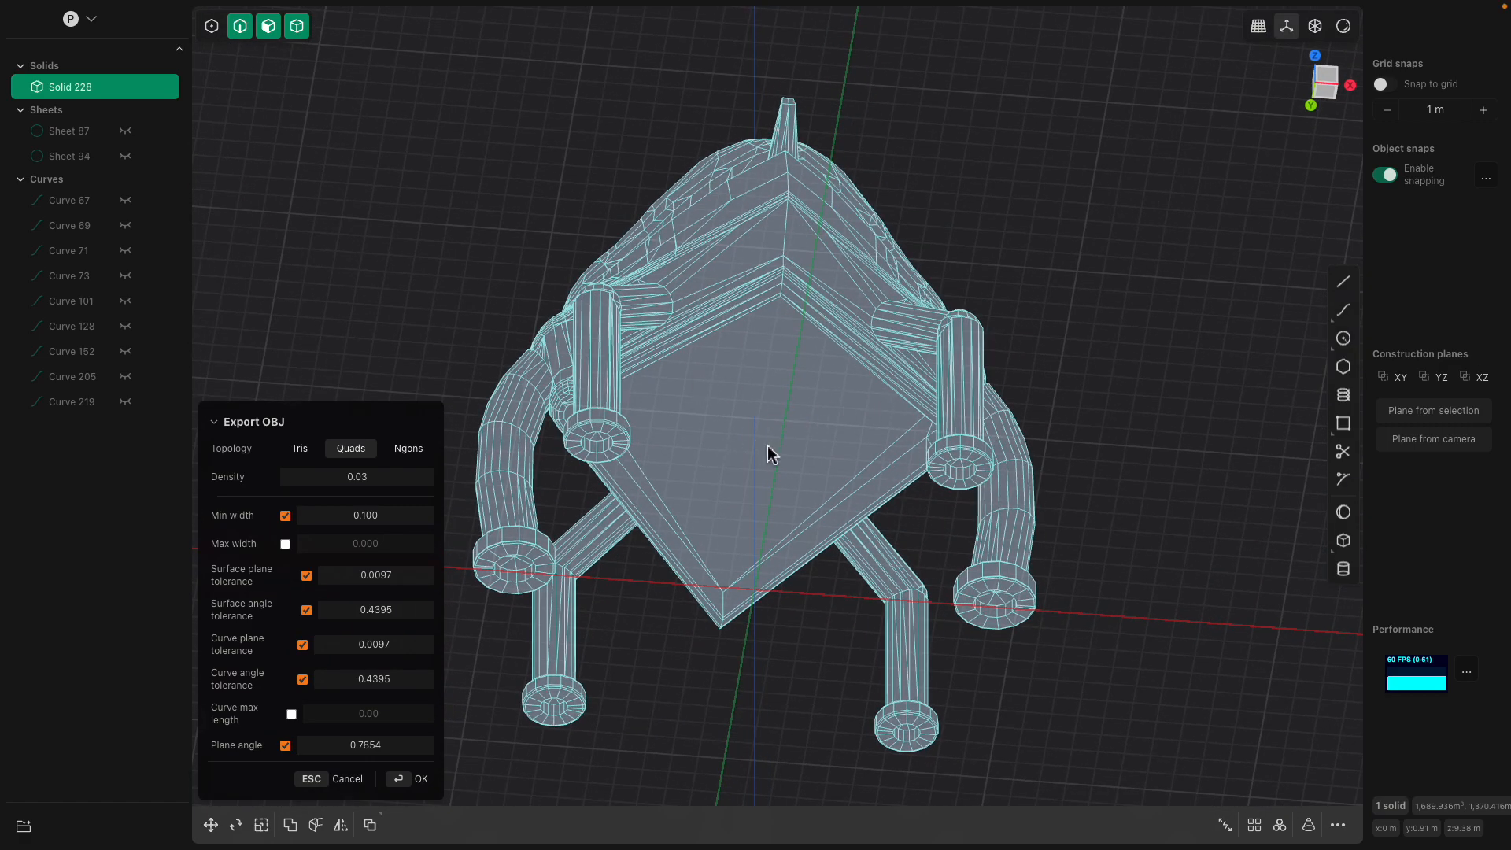
right_click_drag(773, 533, 740, 604)
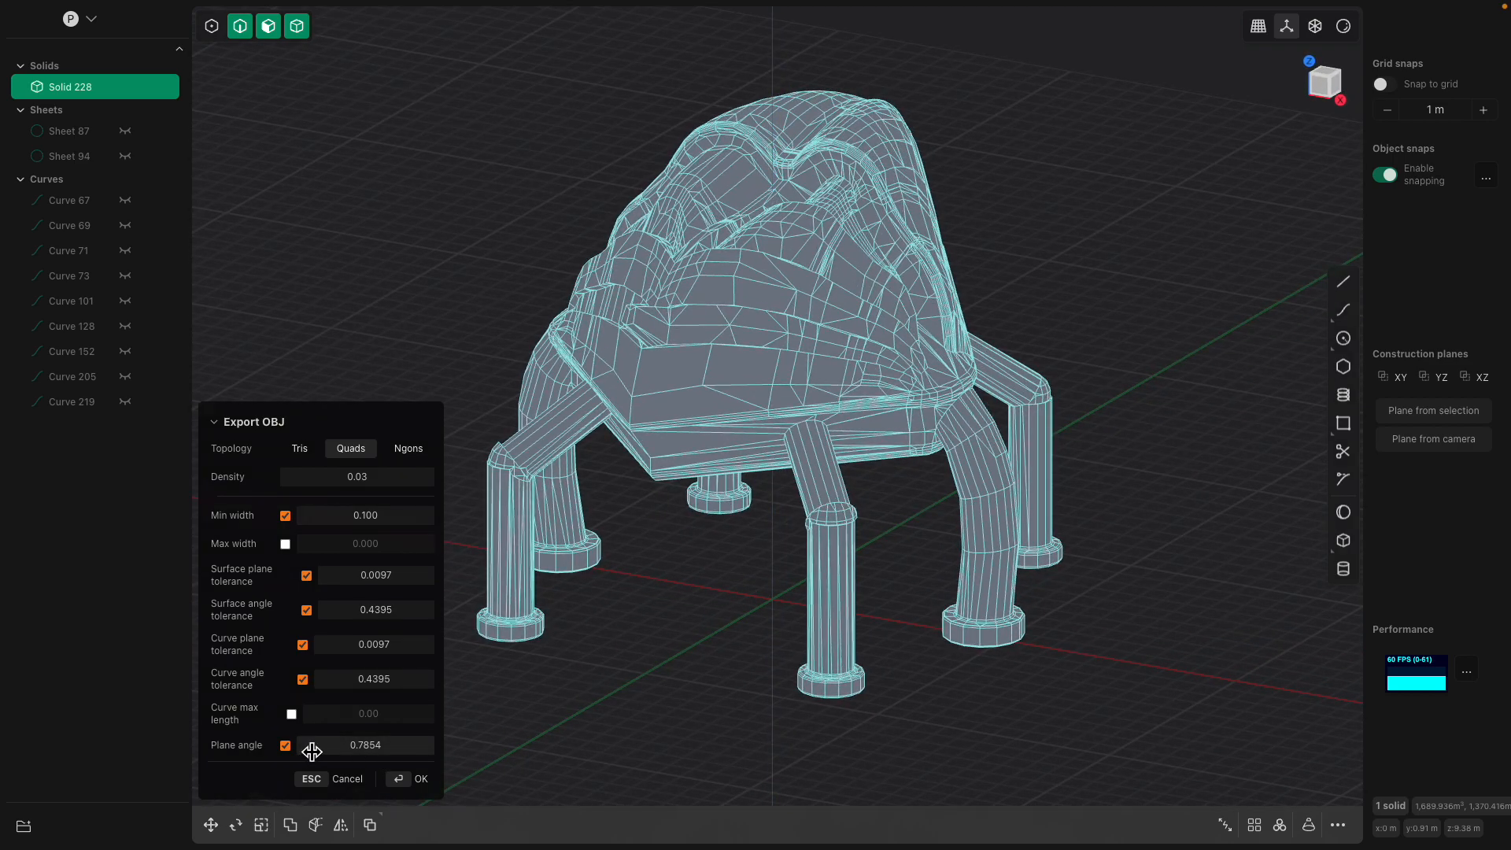
- Enable a curve max length of 1.45 for the export mesh and complete the OBJ export
left_click(292, 715)
left_click(292, 715)
left_click(292, 715)
left_click_drag(369, 714, 402, 713)
right_click_drag(775, 419, 843, 432)
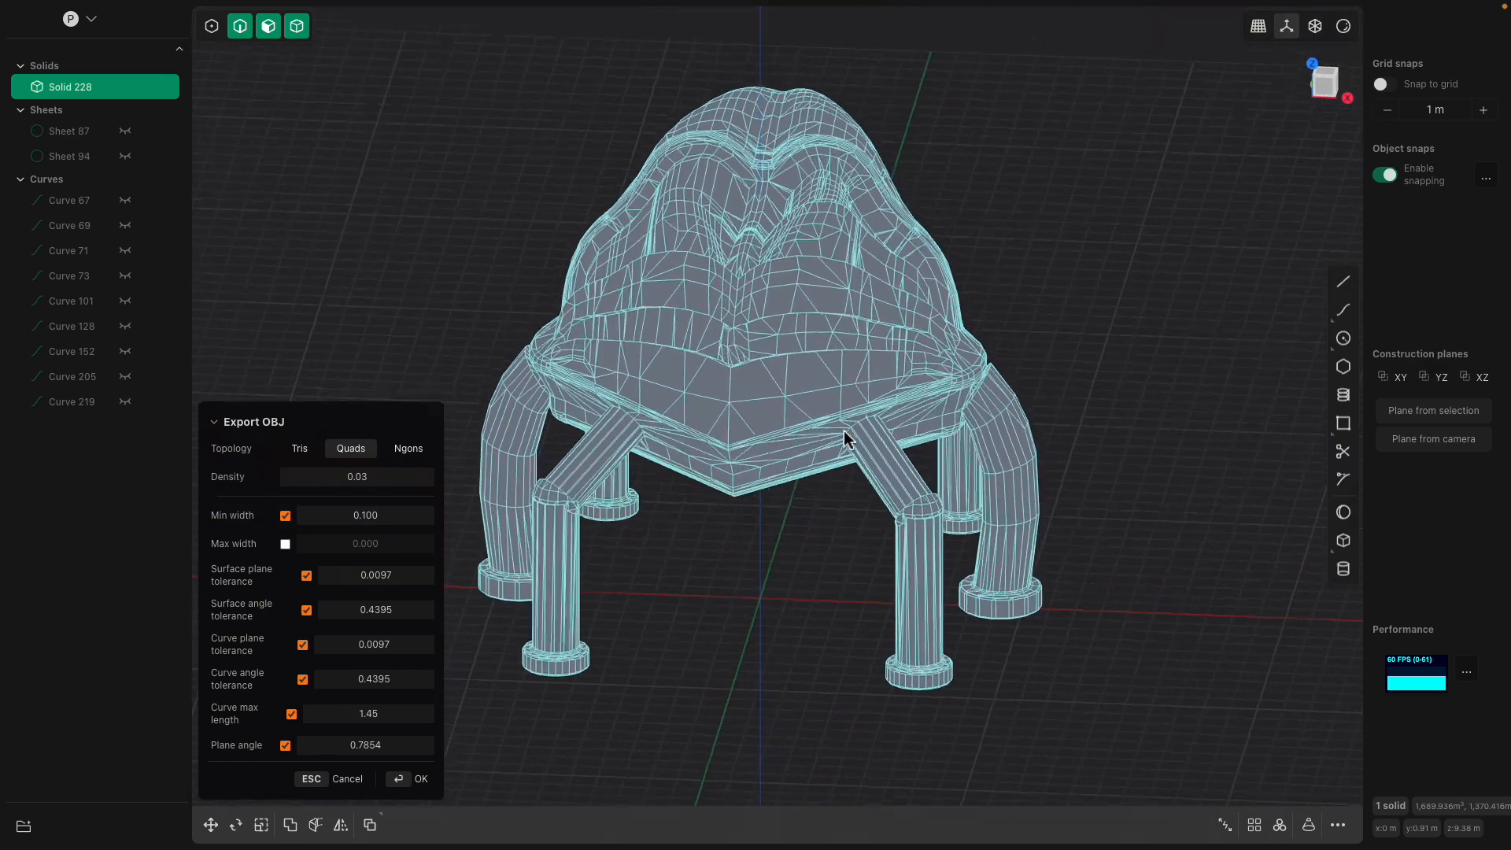
middle_click_drag(844, 432, 840, 403)
left_click(418, 780)
- Switch to Blender, return the painted model to Object Mode, and import bug.obj from the Desktop folder
right_click_drag(405, 782, 624, 506)
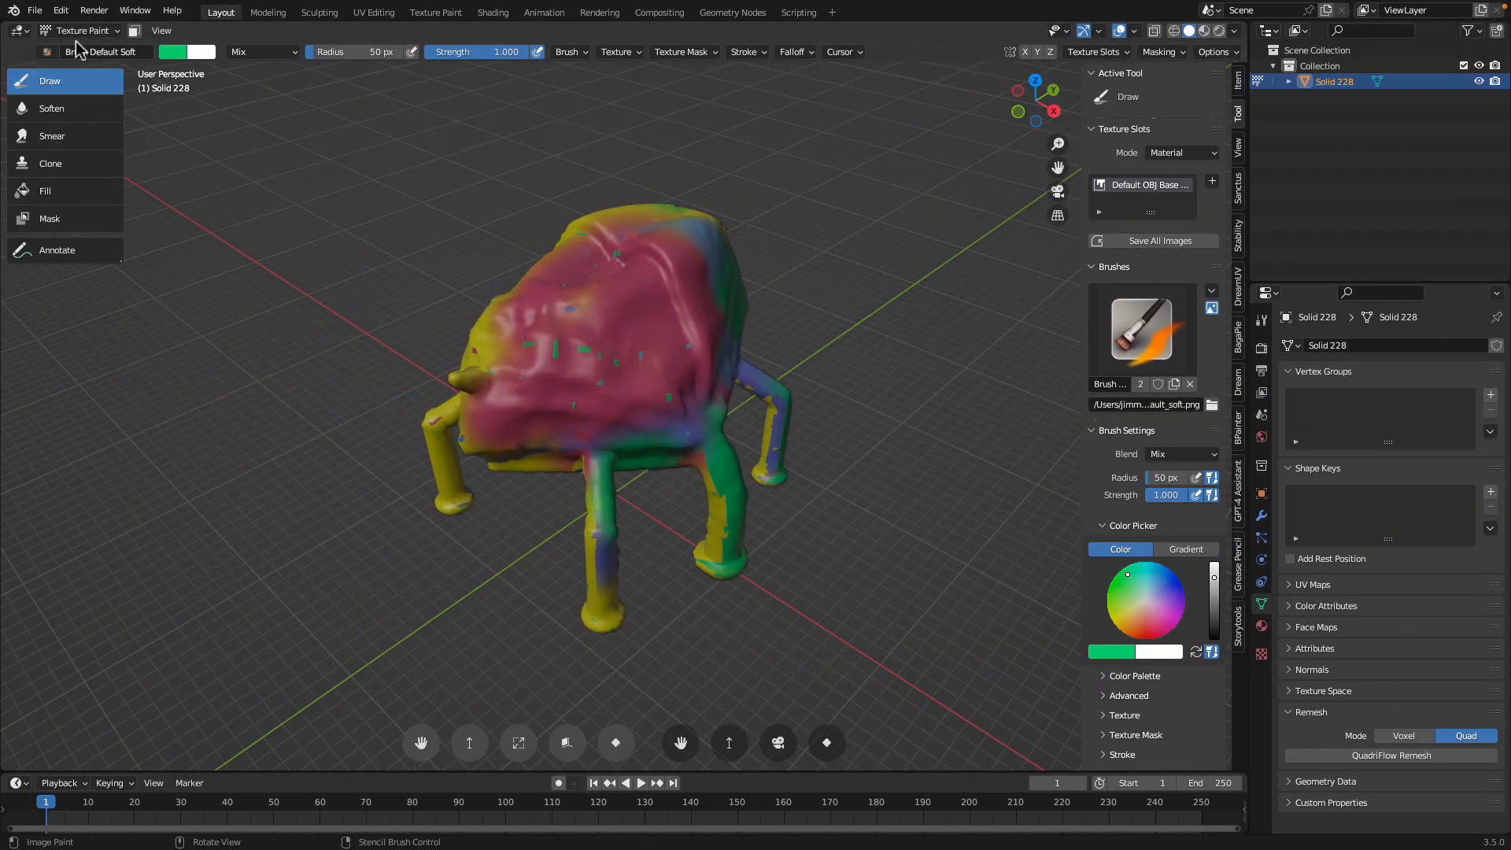
left_click(83, 30)
left_click(67, 46)
left_click(35, 10)
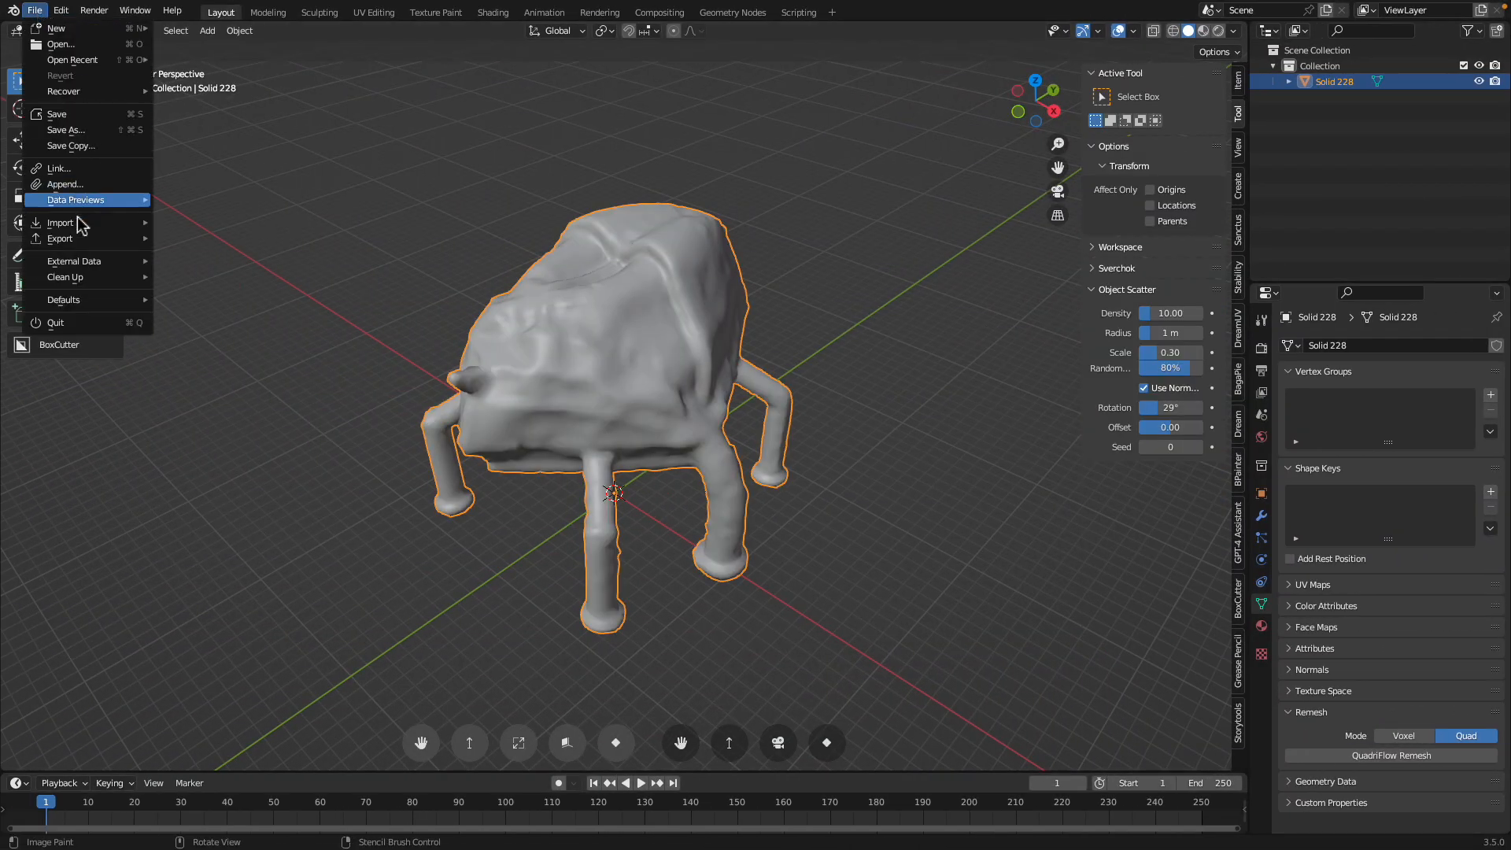
mouse_move(79, 222)
left_click(298, 409)
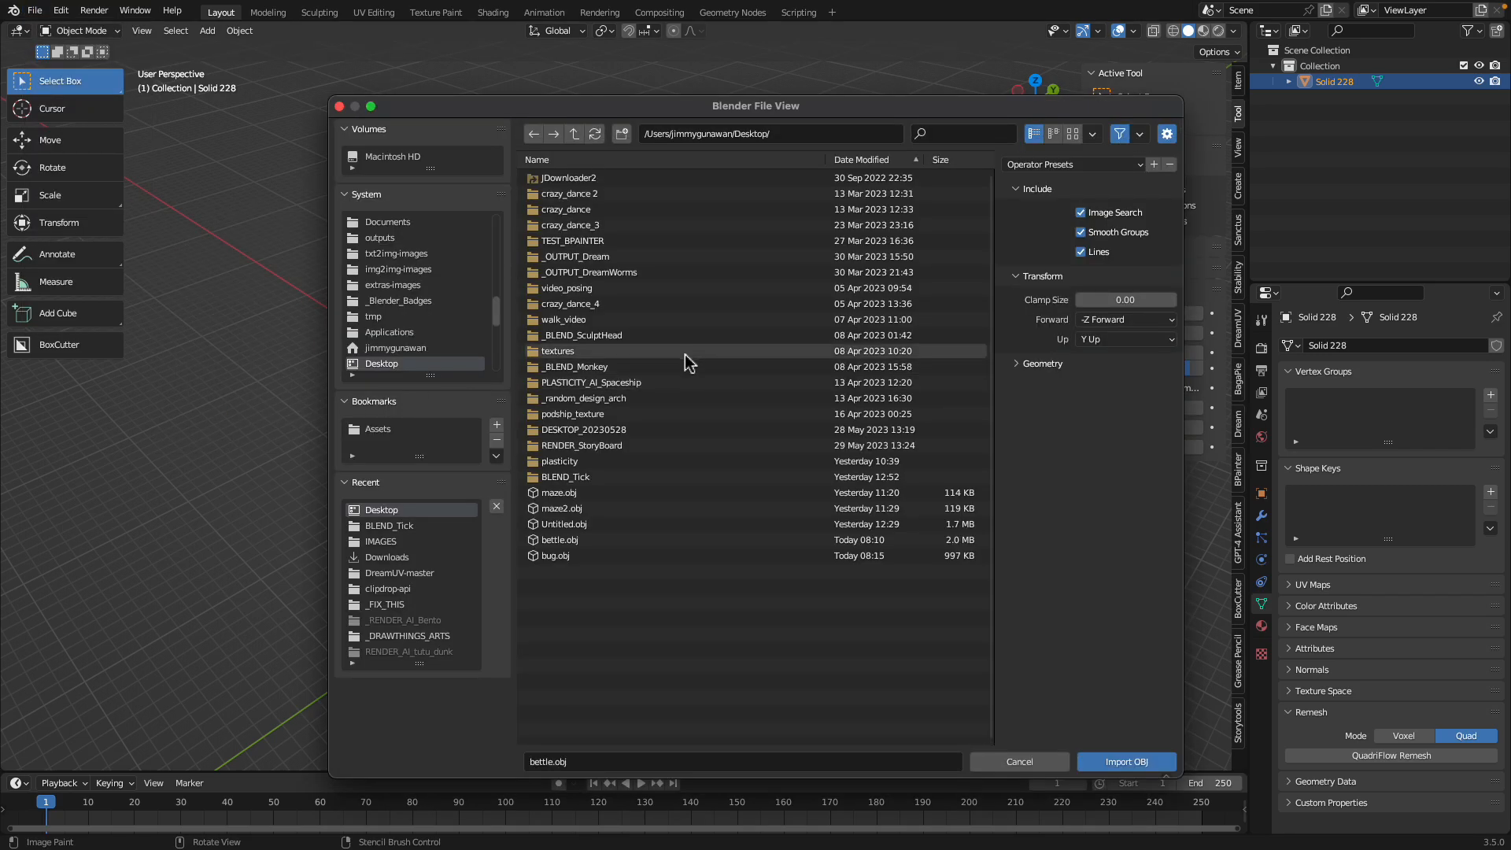
double_click(606, 554)
- Rotate the imported beetle by -90 degrees about the X axis
type("rx")
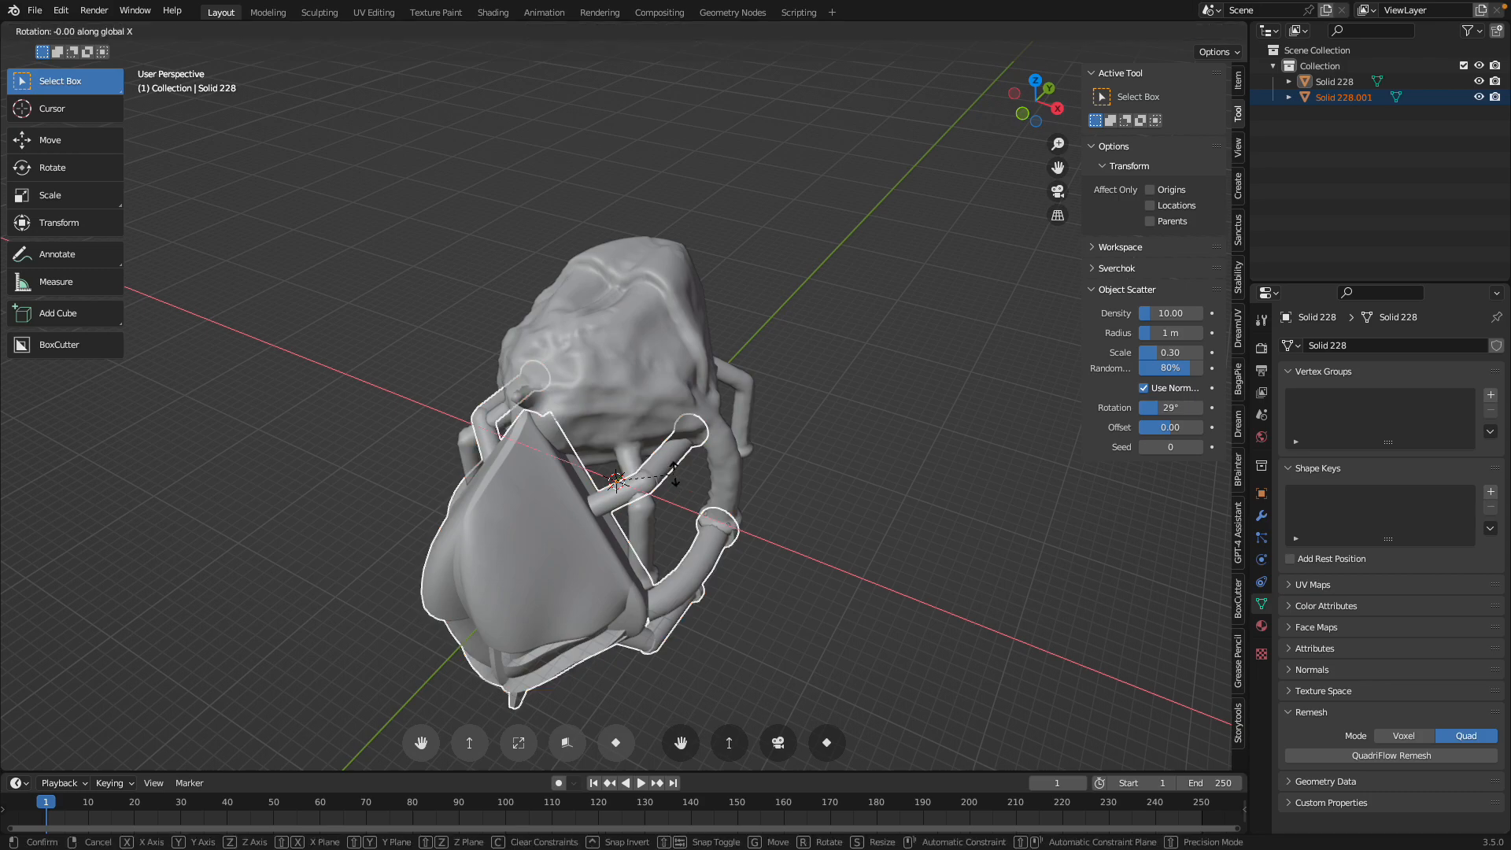
type("-90")
key("Return")
- Move the old and the imported beetle models apart along the X axis so they stand side by side
left_click(687, 420)
middle_click_drag(686, 420, 761, 358)
key("g")
key("x")
left_click(512, 383)
left_click(683, 381)
key("g")
key("x")
left_click(783, 381)
- Display both beetles in wireframe shading to compare their meshes
scroll(523, 364, "up", 2)
mouse_move(714, 415)
middle_mouse_down()
mouse_move(712, 346)
mouse_move(598, 349)
mouse_move(598, 323)
mouse_move(409, 244)
mouse_move(519, 236)
mouse_move(634, 327)
mouse_move(787, 319)
middle_mouse_up()
key("z")
left_click(658, 352)
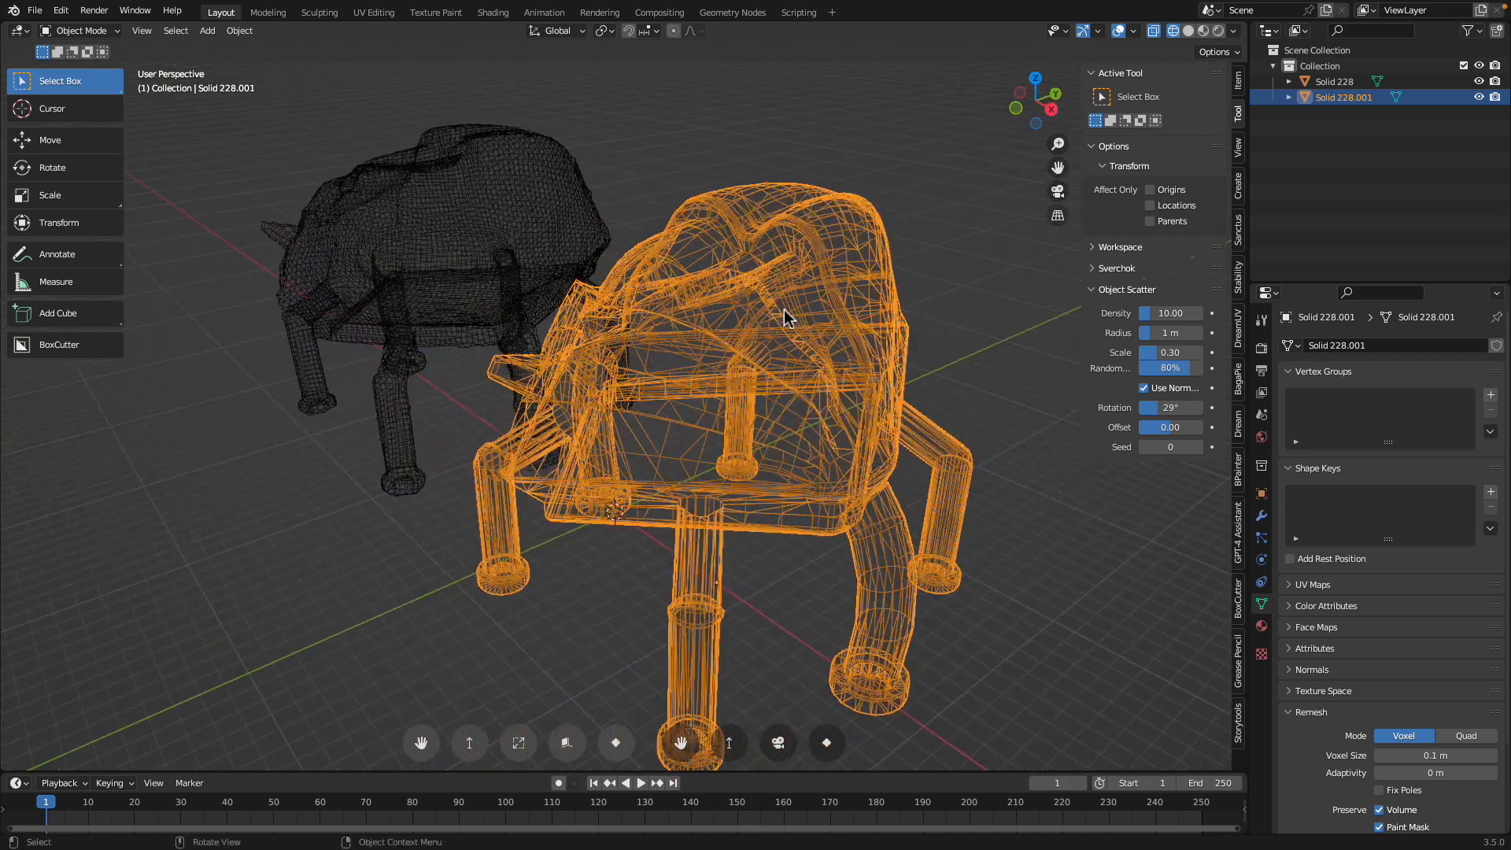
- Put the imported beetle into Sculpt Mode, widen the brush list, and choose the Slide Relax brush
left_click(86, 30)
left_click(85, 83)
scroll(683, 394, "down", 3)
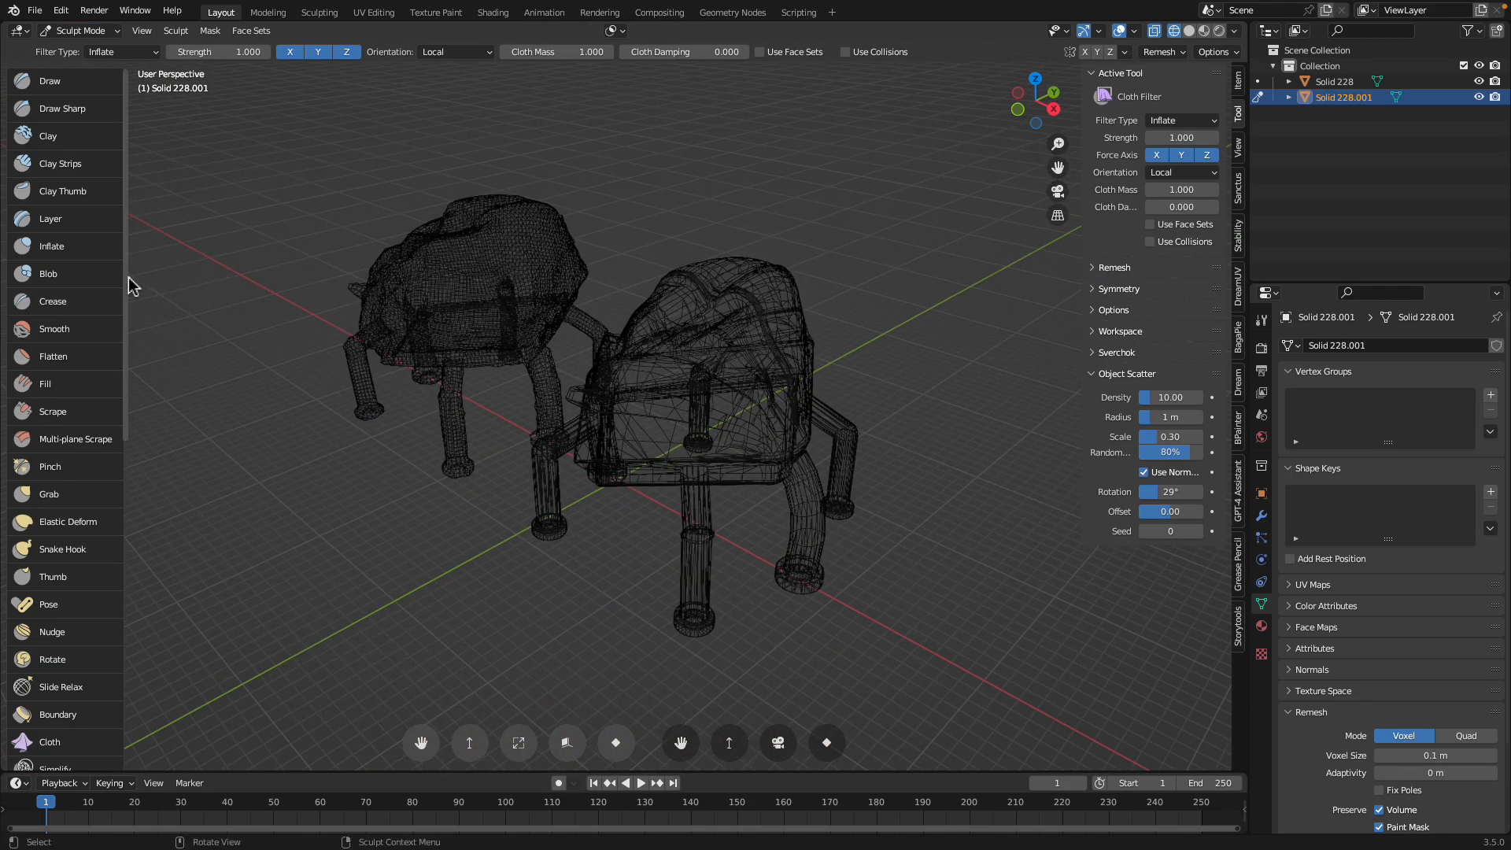
left_click_drag(127, 275, 168, 271)
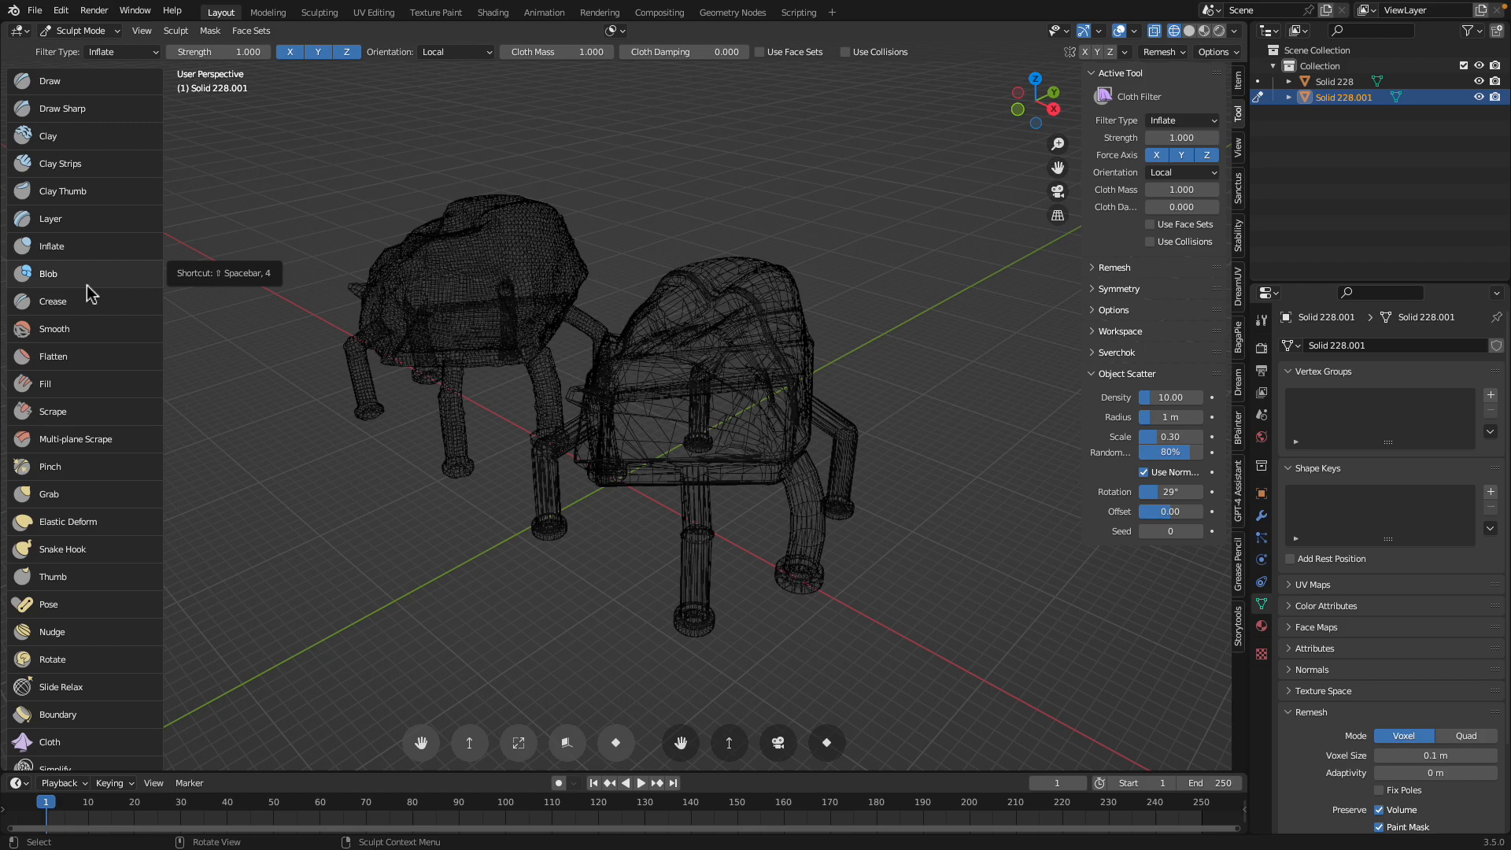
scroll(89, 646, "down", 7)
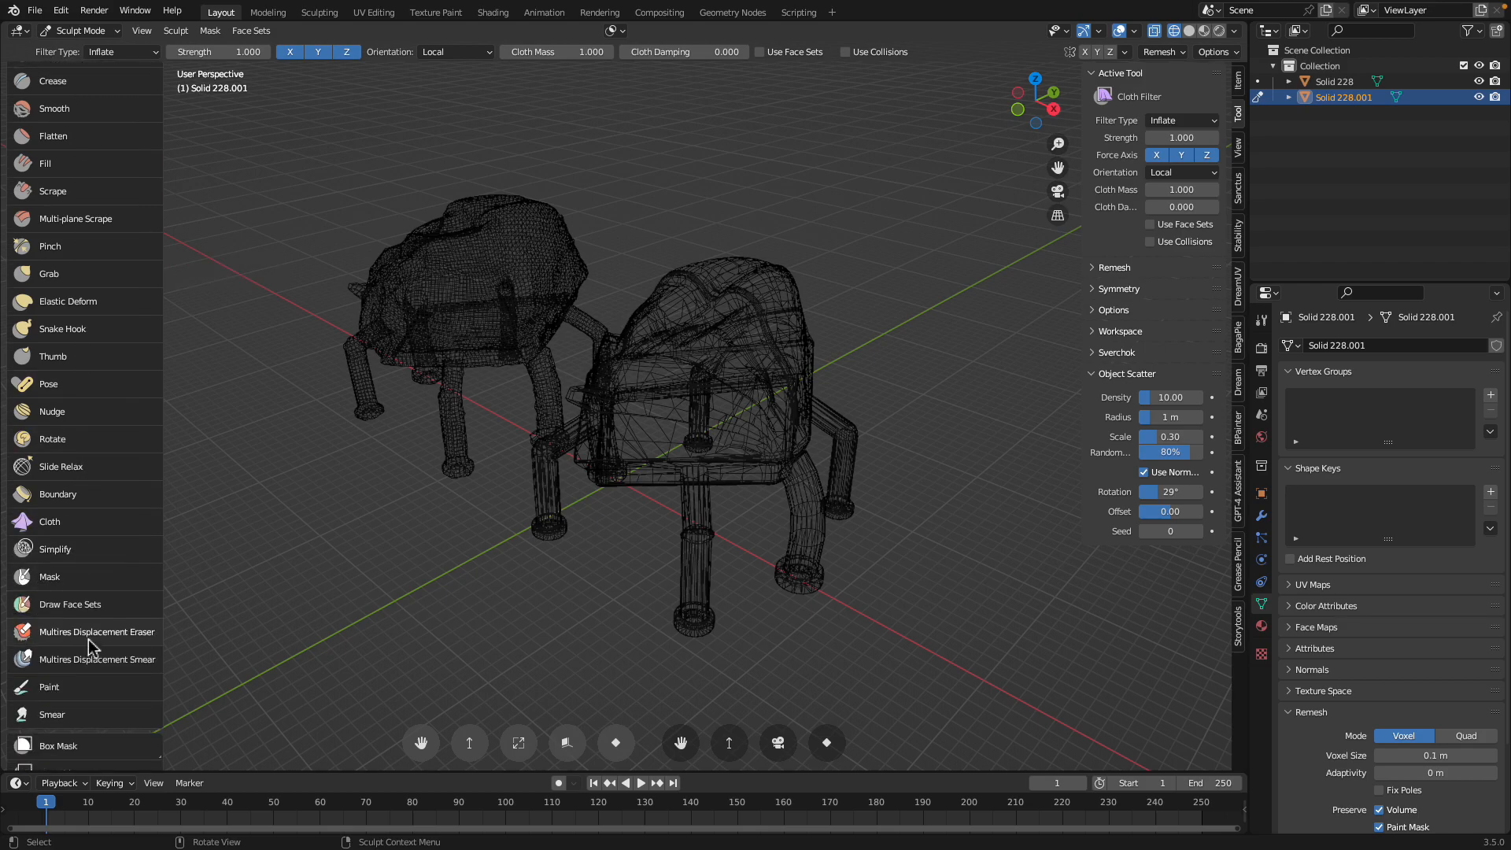
scroll(92, 641, "up", 2)
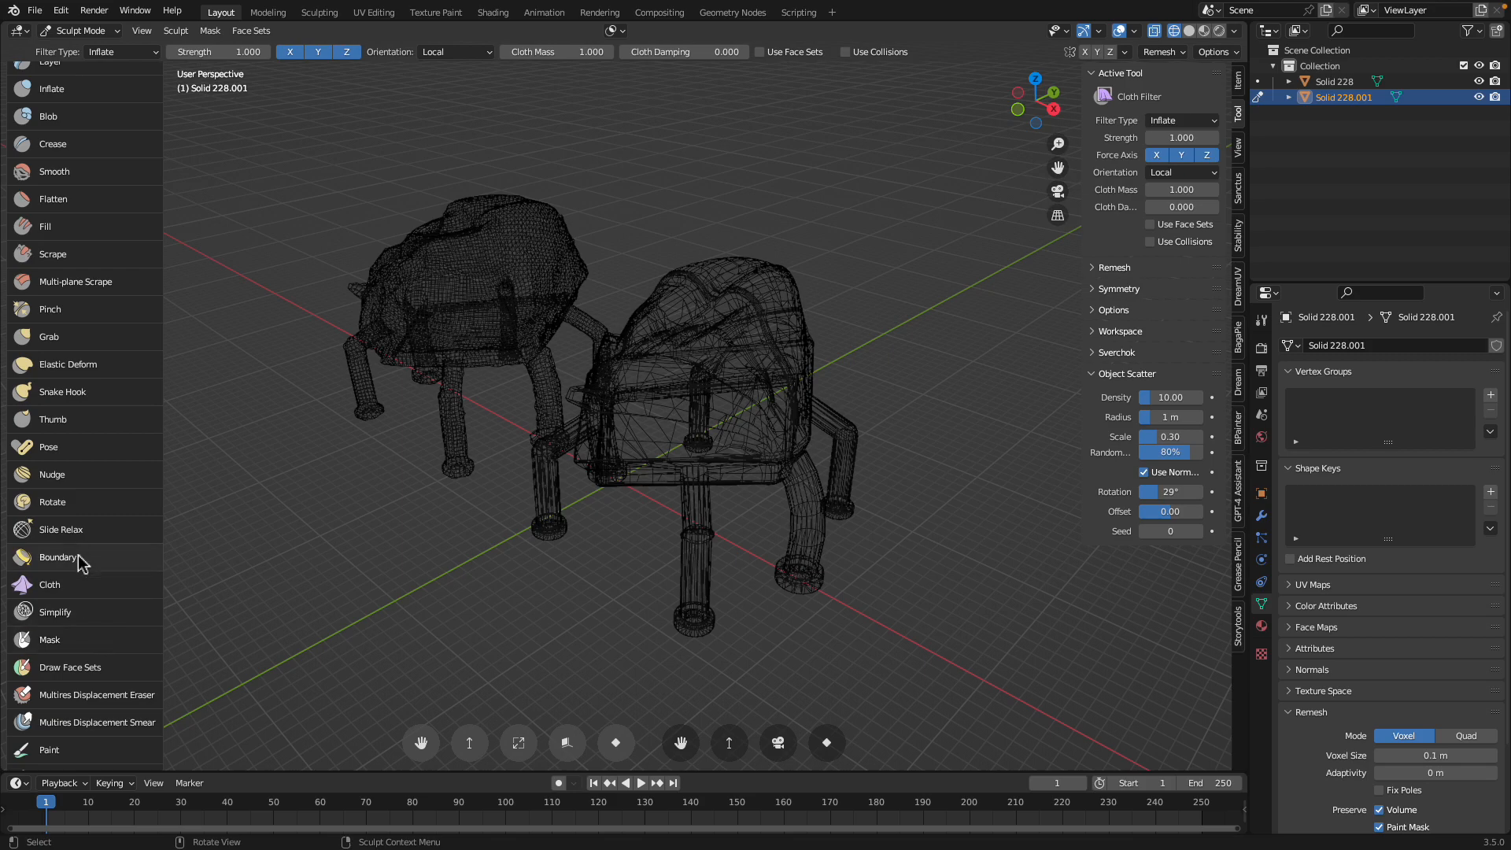
left_click(75, 531)
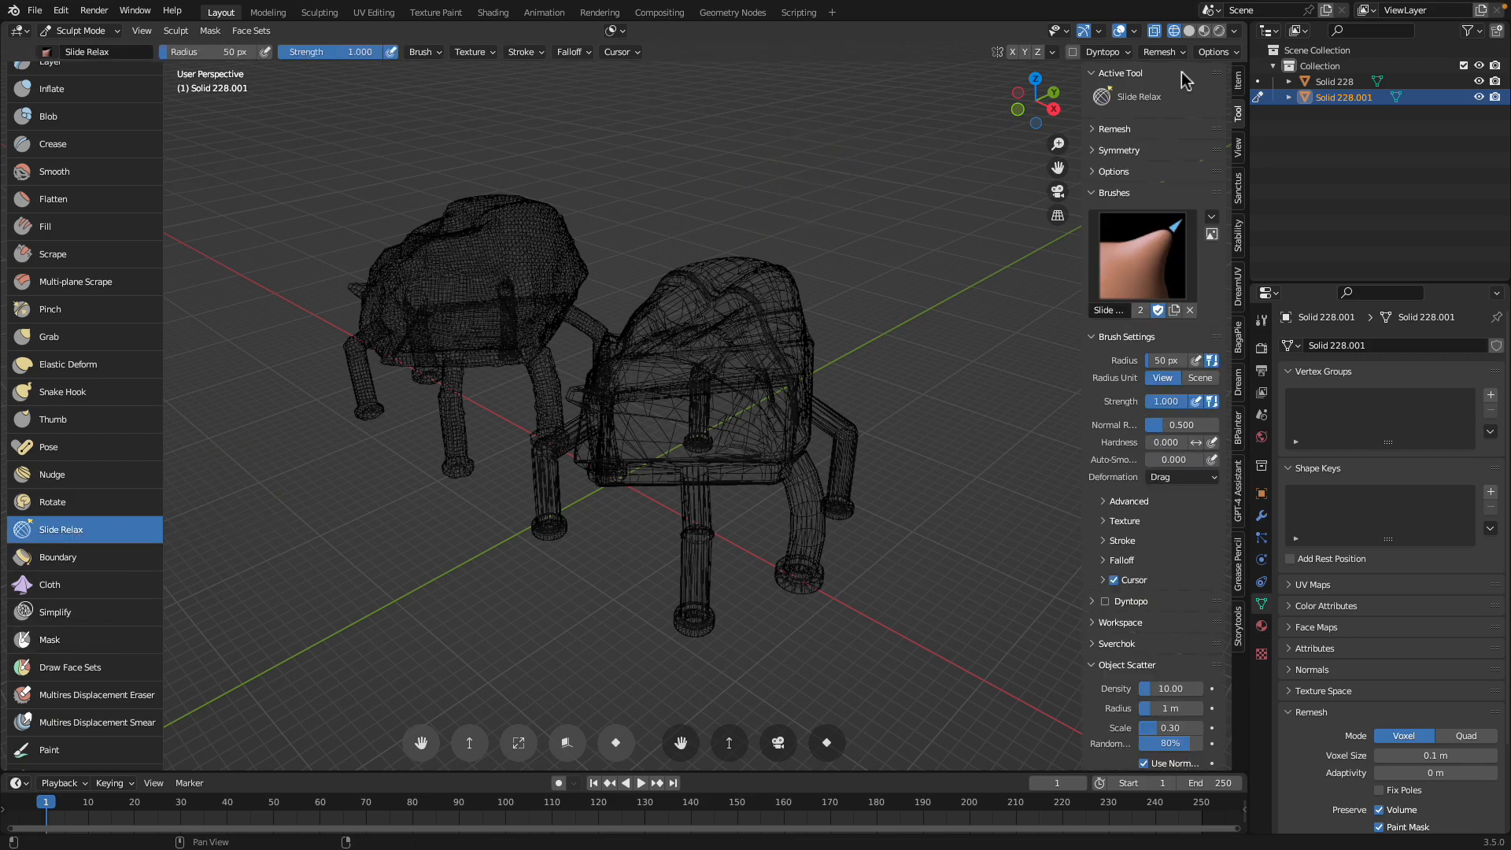
- Return the viewport to solid shading and enable the wireframe overlay on the models
middle_click_drag(748, 363, 1005, 124)
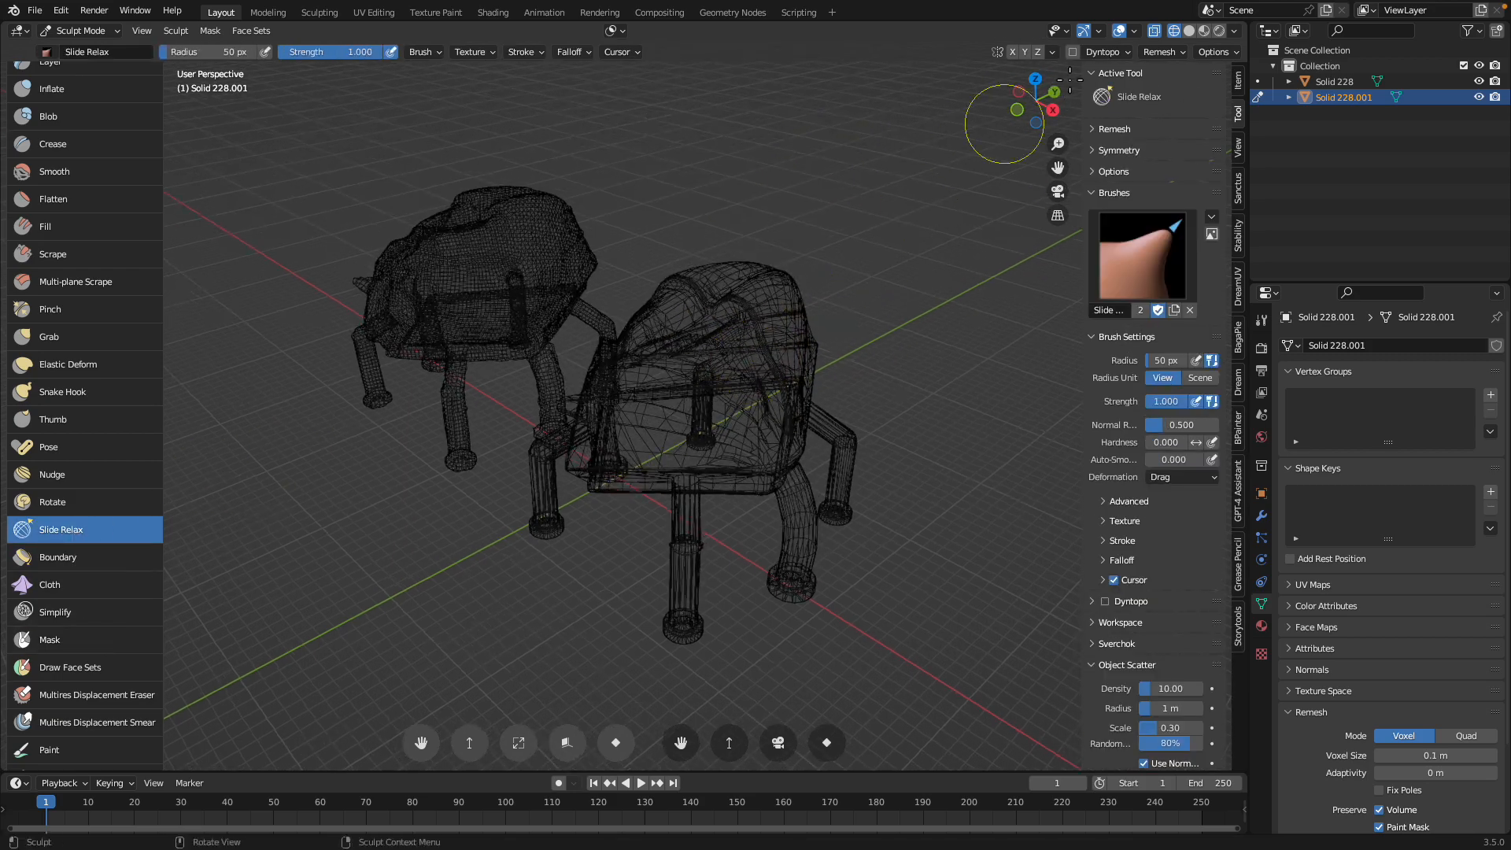
left_click(1190, 31)
scroll(863, 229, "up", 3)
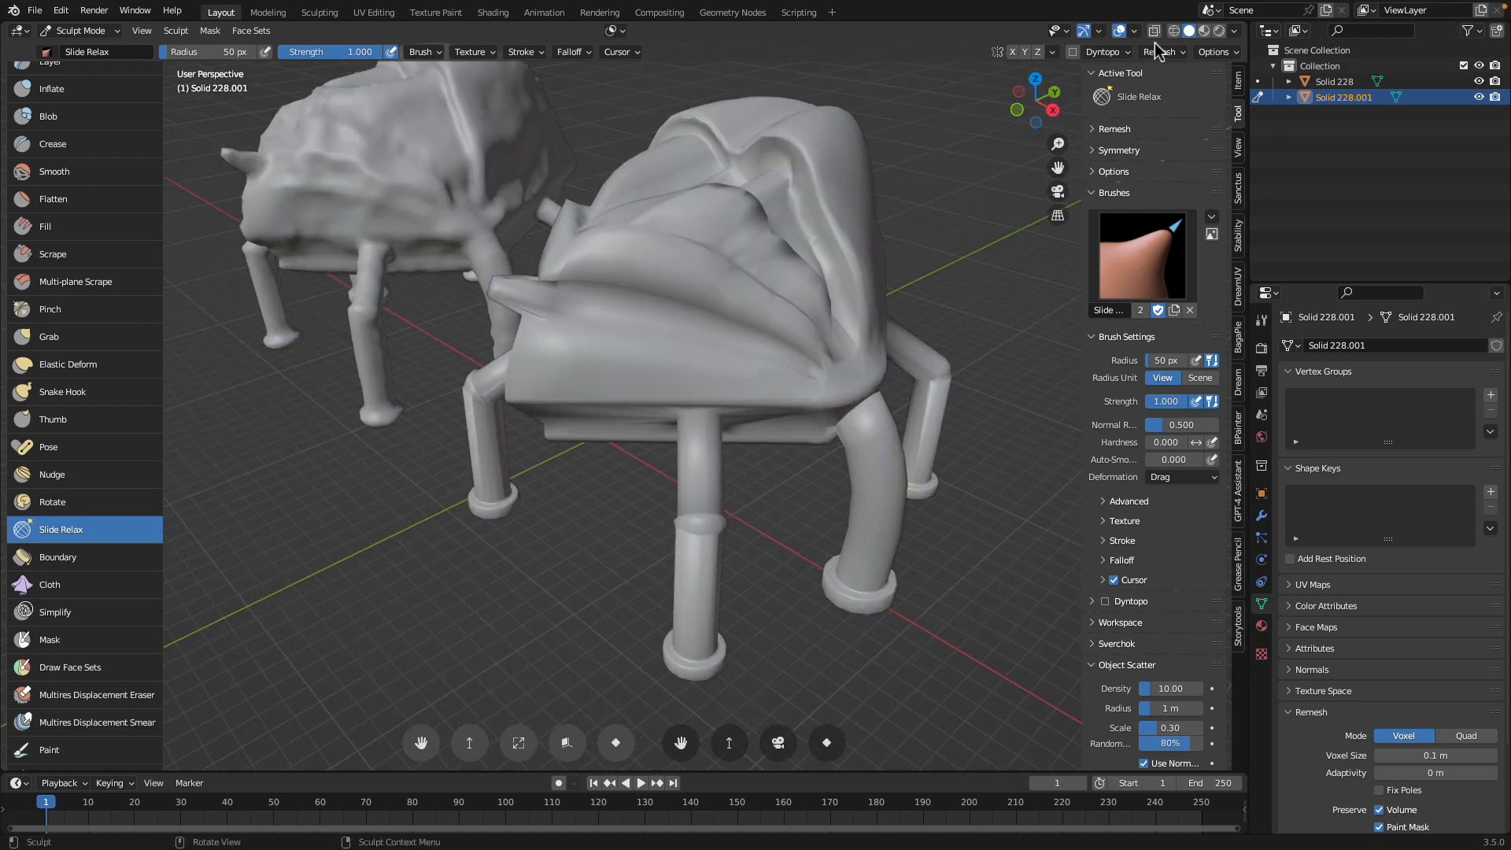
left_click(1134, 30)
left_click(1037, 298)
middle_click_drag(712, 328, 743, 326)
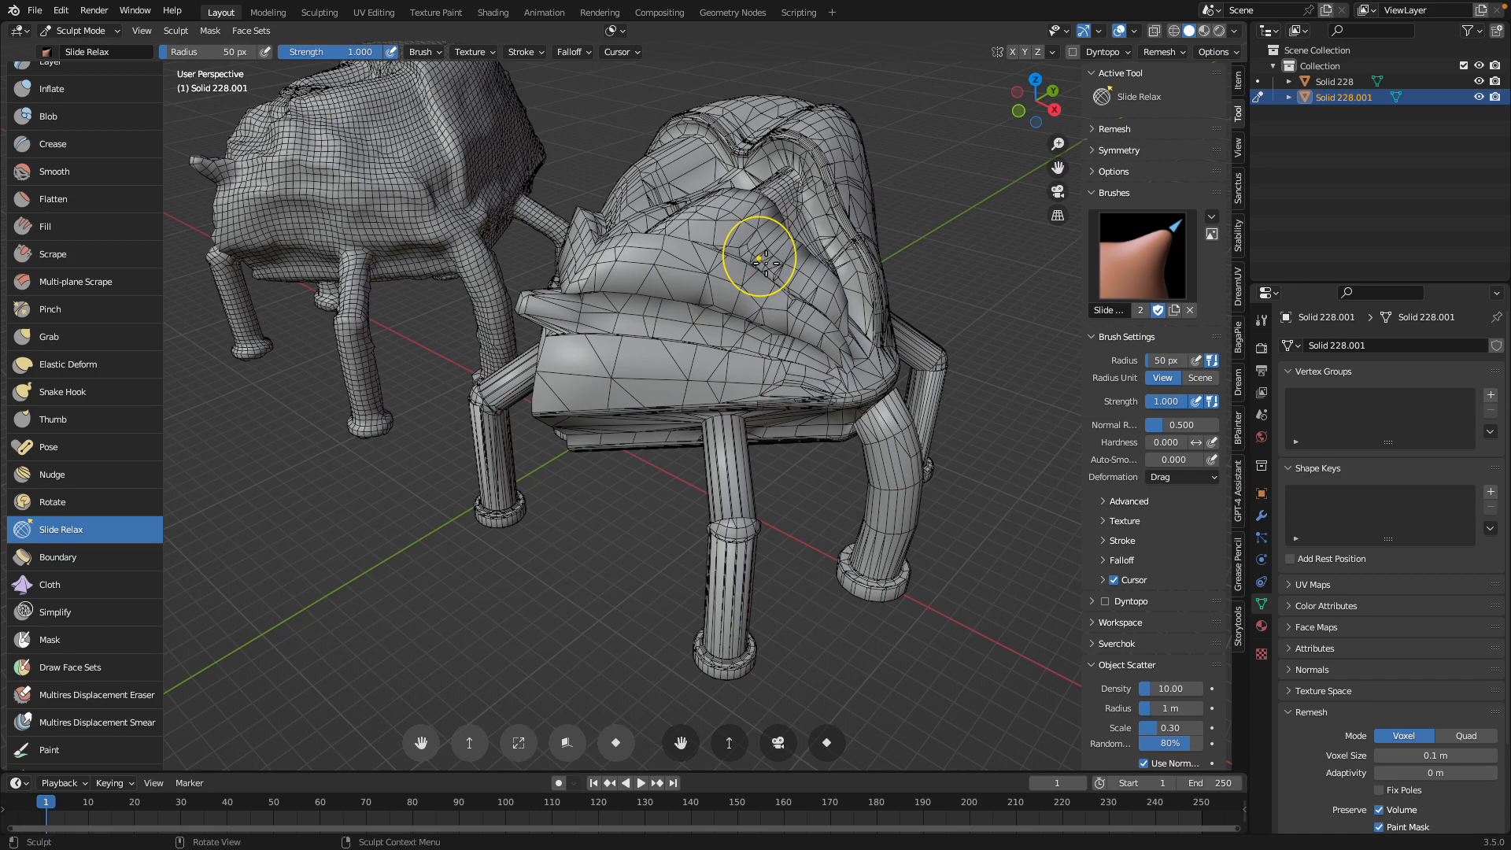
- Relax the topology on the beetle's upper body with the Slide Relax brush, using radii of 303 px and 149 px
scroll(747, 271, "down", 2)
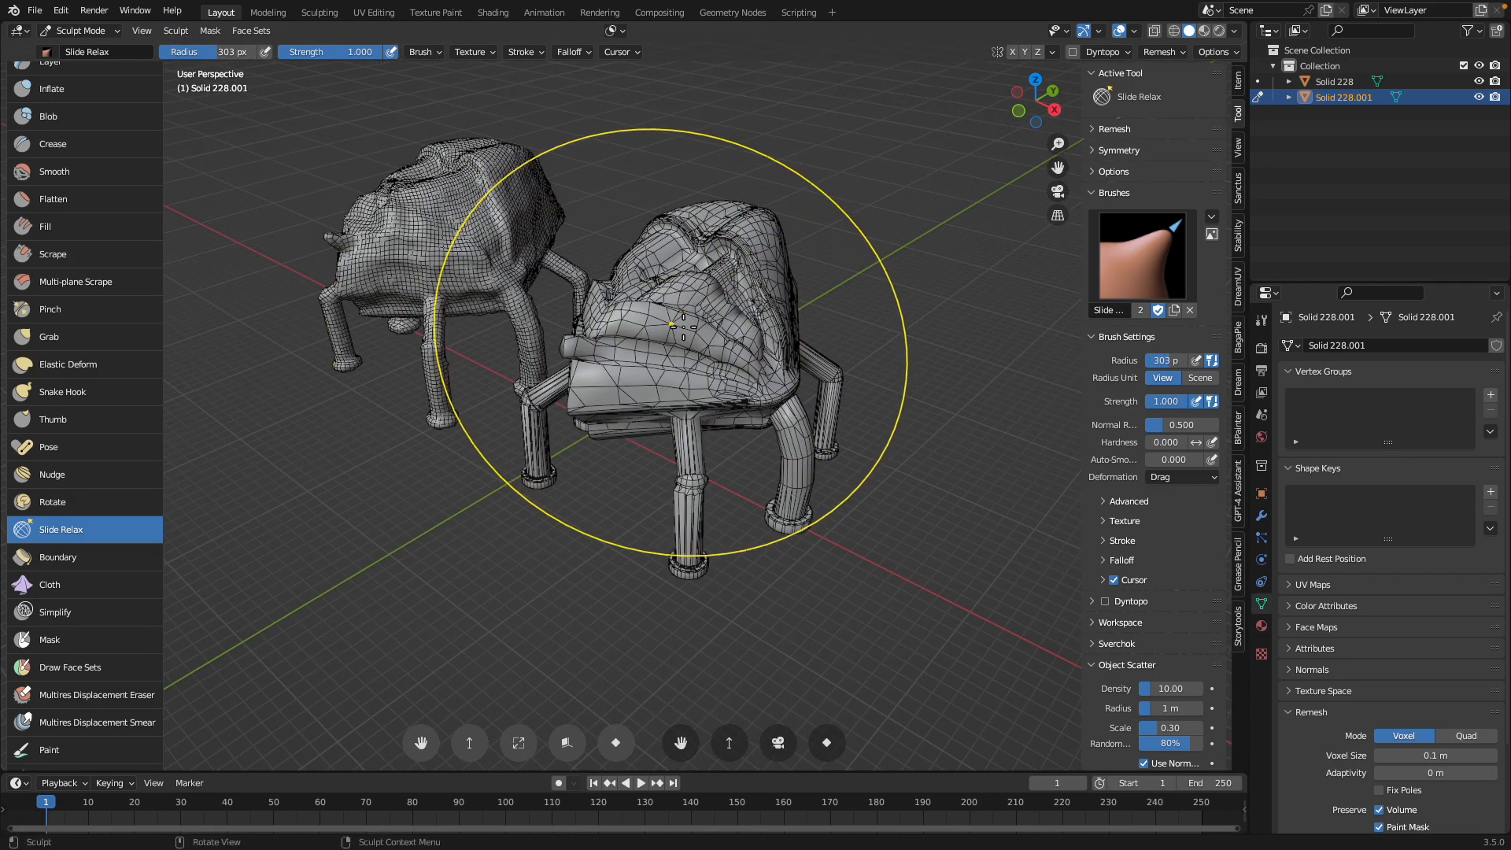
scroll(747, 315, "up", 5)
mouse_move(750, 309)
middle_mouse_down()
mouse_move(795, 337)
mouse_move(744, 301)
middle_mouse_up()
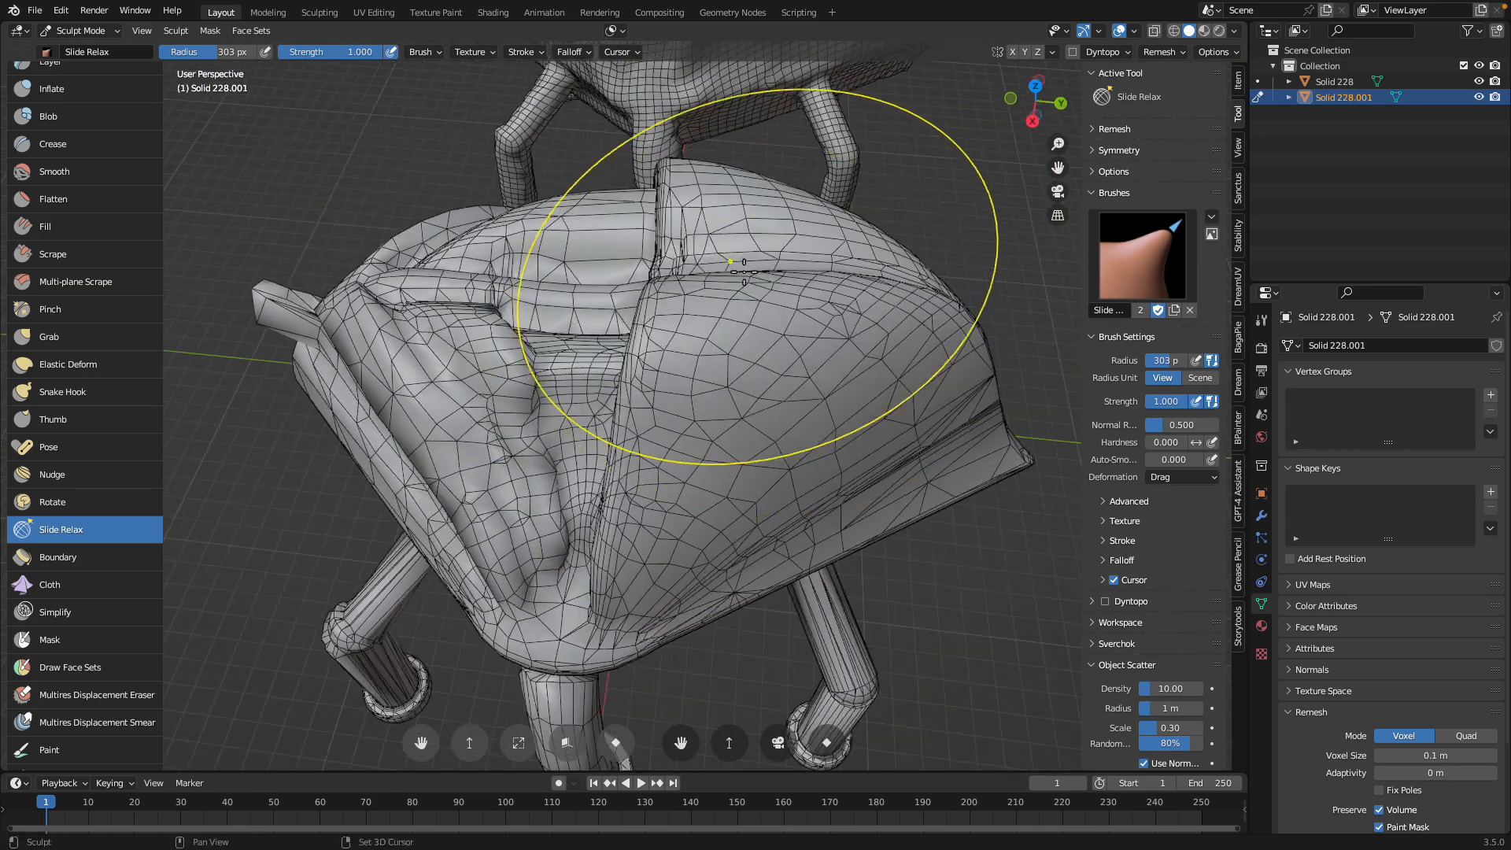
middle_click_drag(760, 363, 656, 337)
left_click_drag(656, 337, 665, 347)
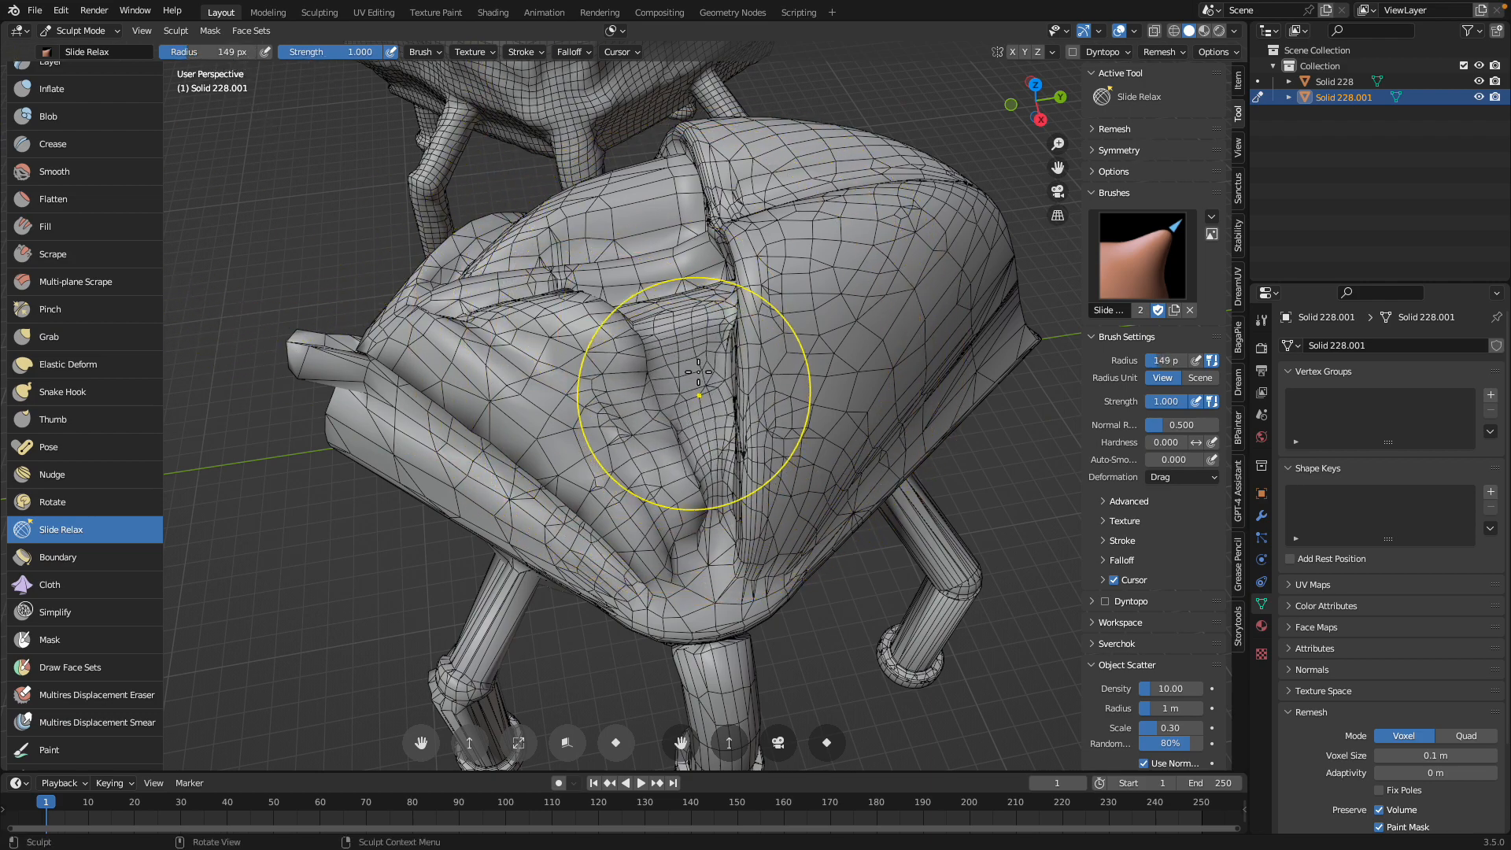
- Examine the relaxed mesh flow on the beetle from above, the front and the rear
mouse_move(509, 340)
middle_mouse_down()
mouse_move(567, 370)
mouse_move(712, 328)
middle_mouse_up()
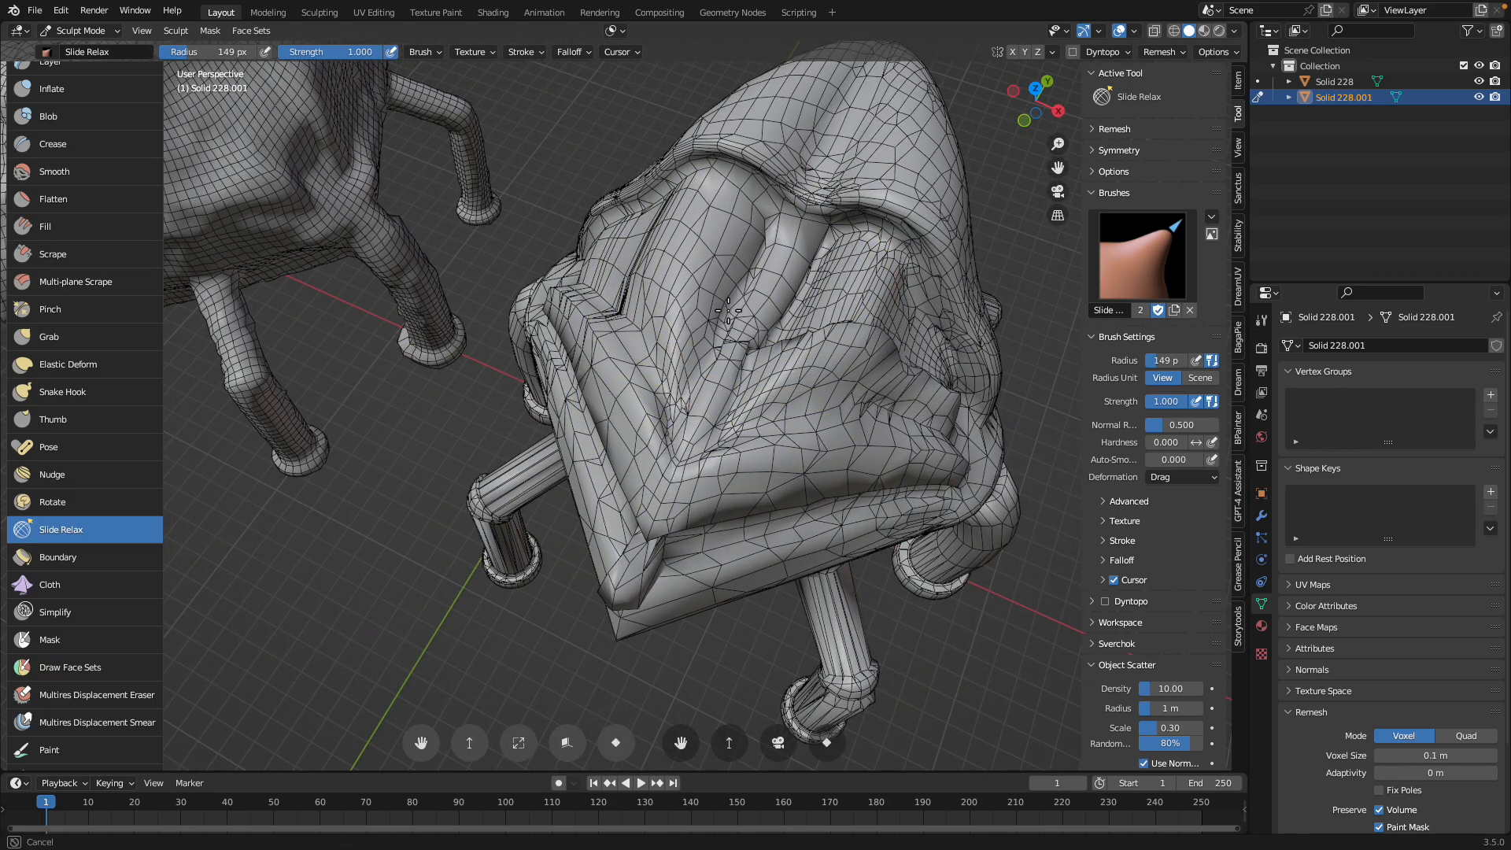
middle_click_drag(818, 285, 769, 261)
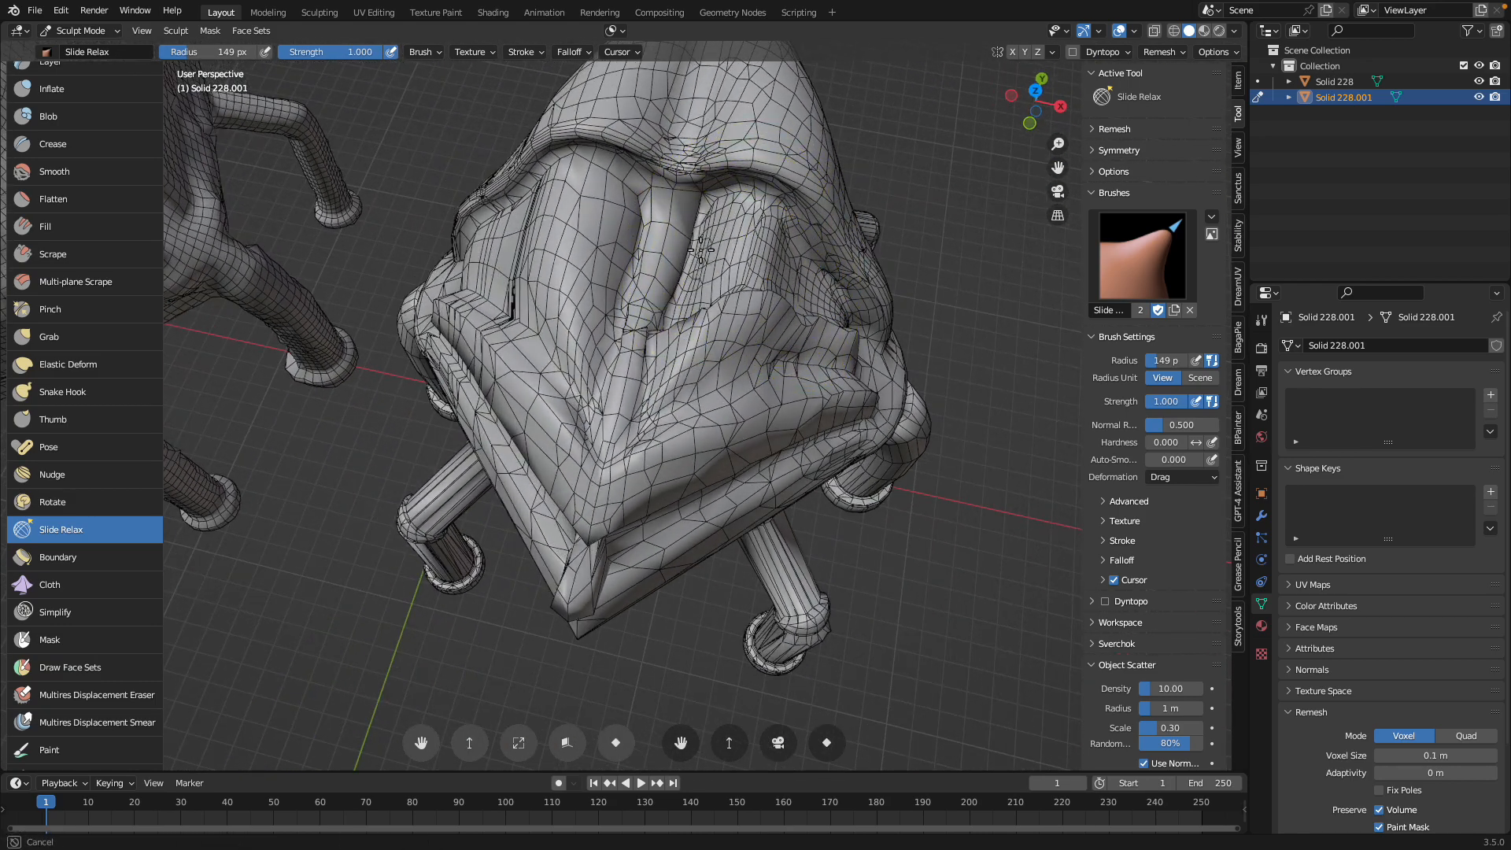
middle_click_drag(695, 398, 616, 319)
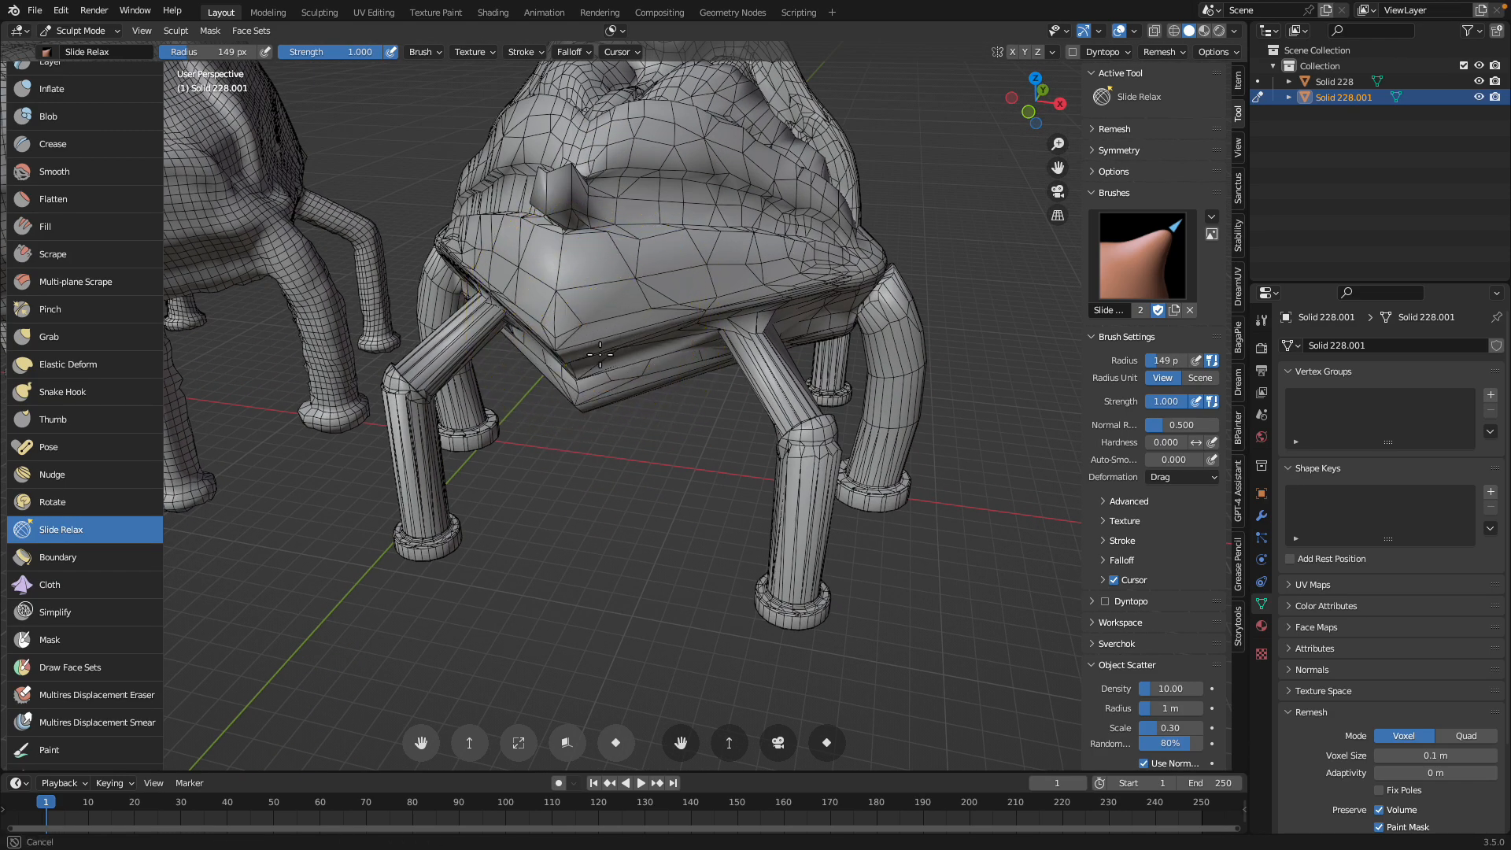
middle_click_drag(712, 277, 595, 294)
middle_click_drag(699, 292, 634, 286)
middle_click_drag(727, 264, 691, 267)
middle_click_drag(758, 337, 580, 310)
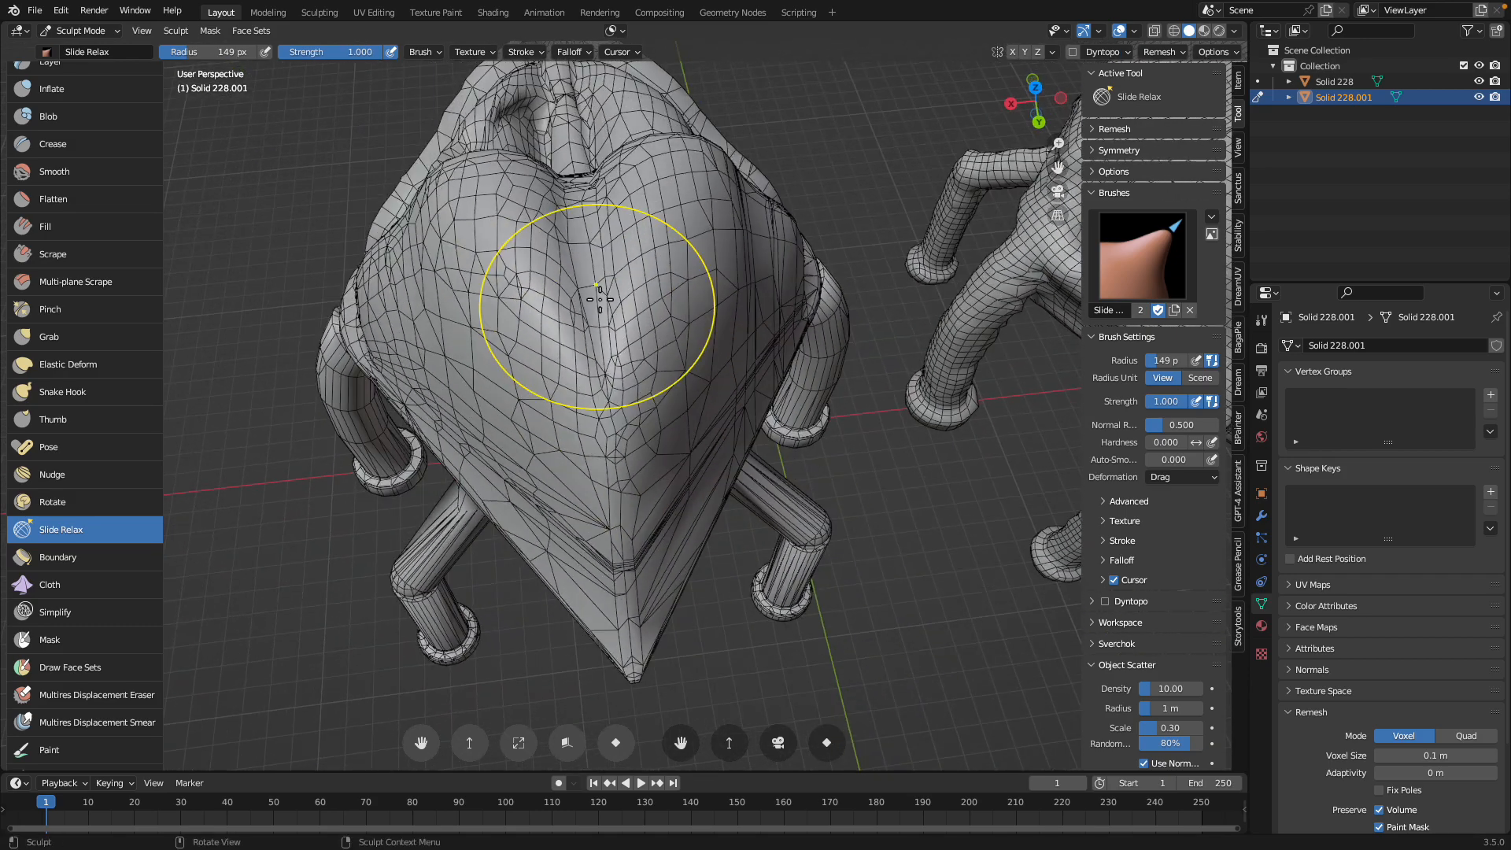
middle_click_drag(540, 263, 756, 283)
mouse_move(613, 266)
middle_mouse_down()
mouse_move(681, 225)
mouse_move(751, 234)
middle_mouse_up()
- Return the imported beetle to Object Mode and add a Mirror modifier to it
left_click(79, 30)
left_click(71, 49)
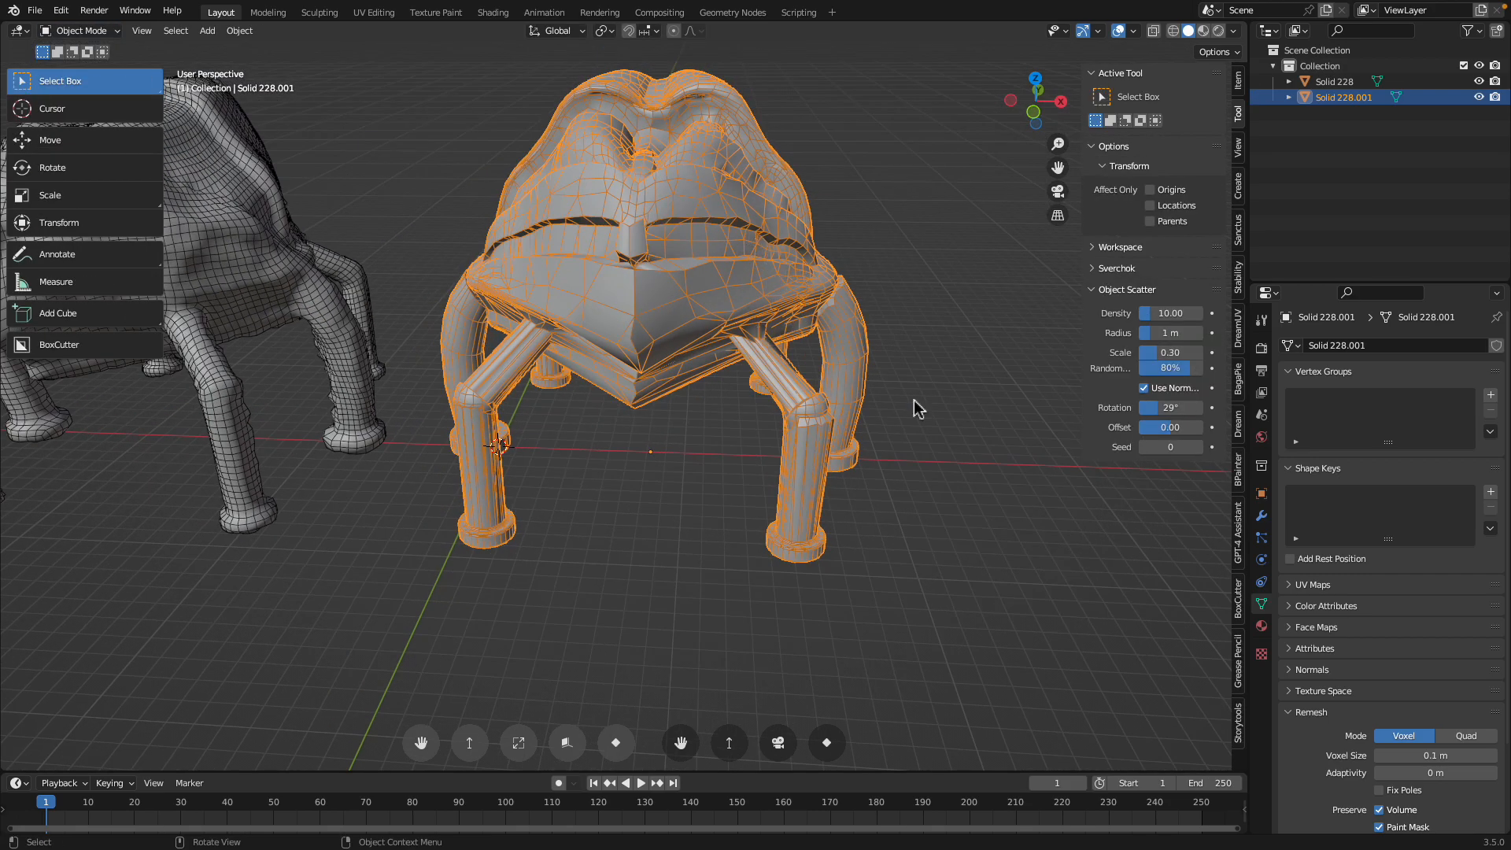
scroll(734, 313, "up", 3)
middle_click_drag(732, 341, 835, 363)
scroll(725, 338, "down", 1)
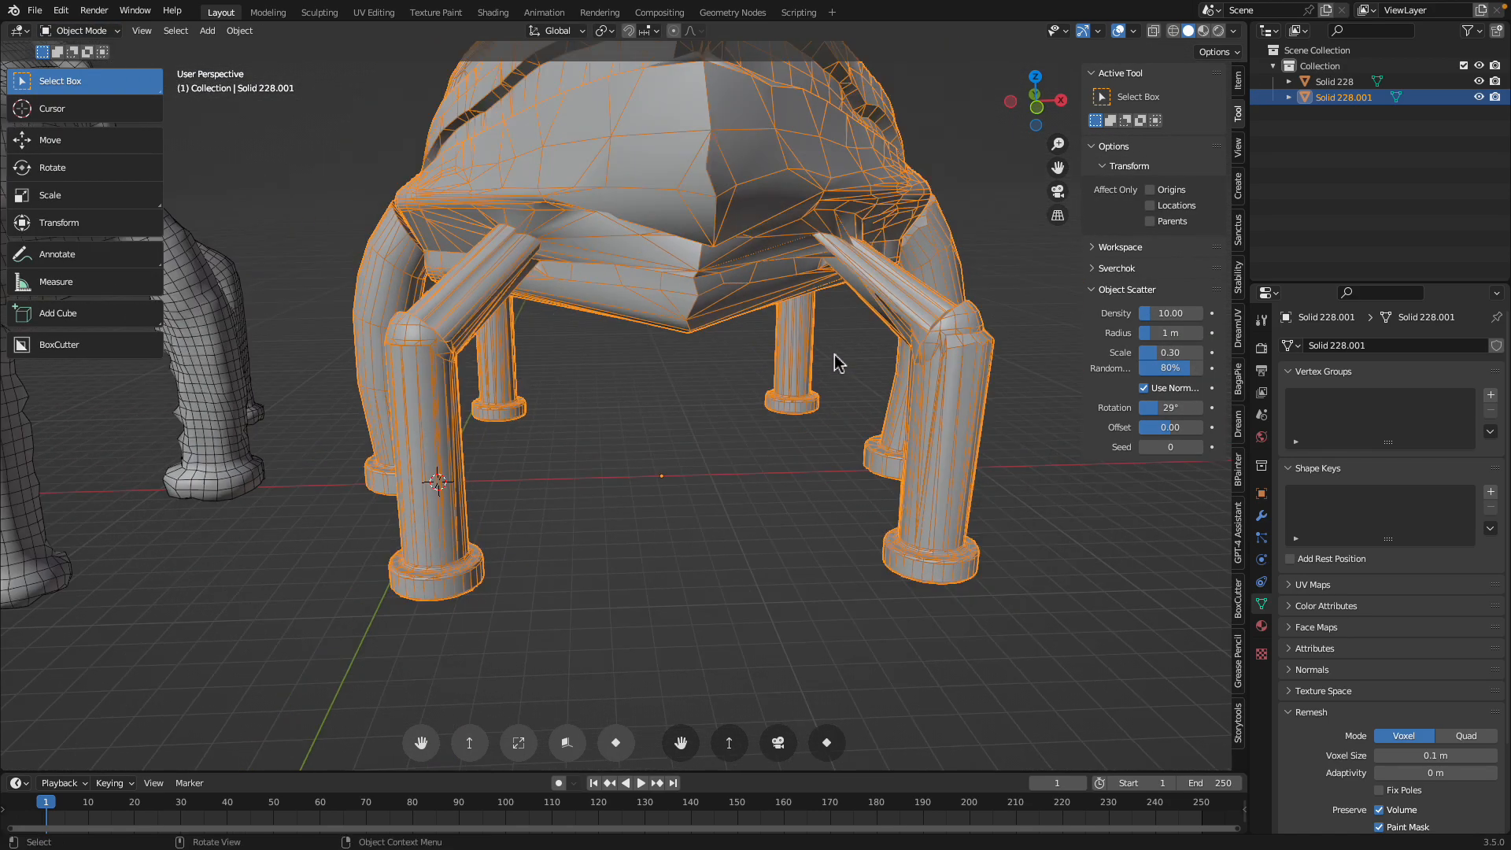
left_click(1262, 516)
left_click(1328, 348)
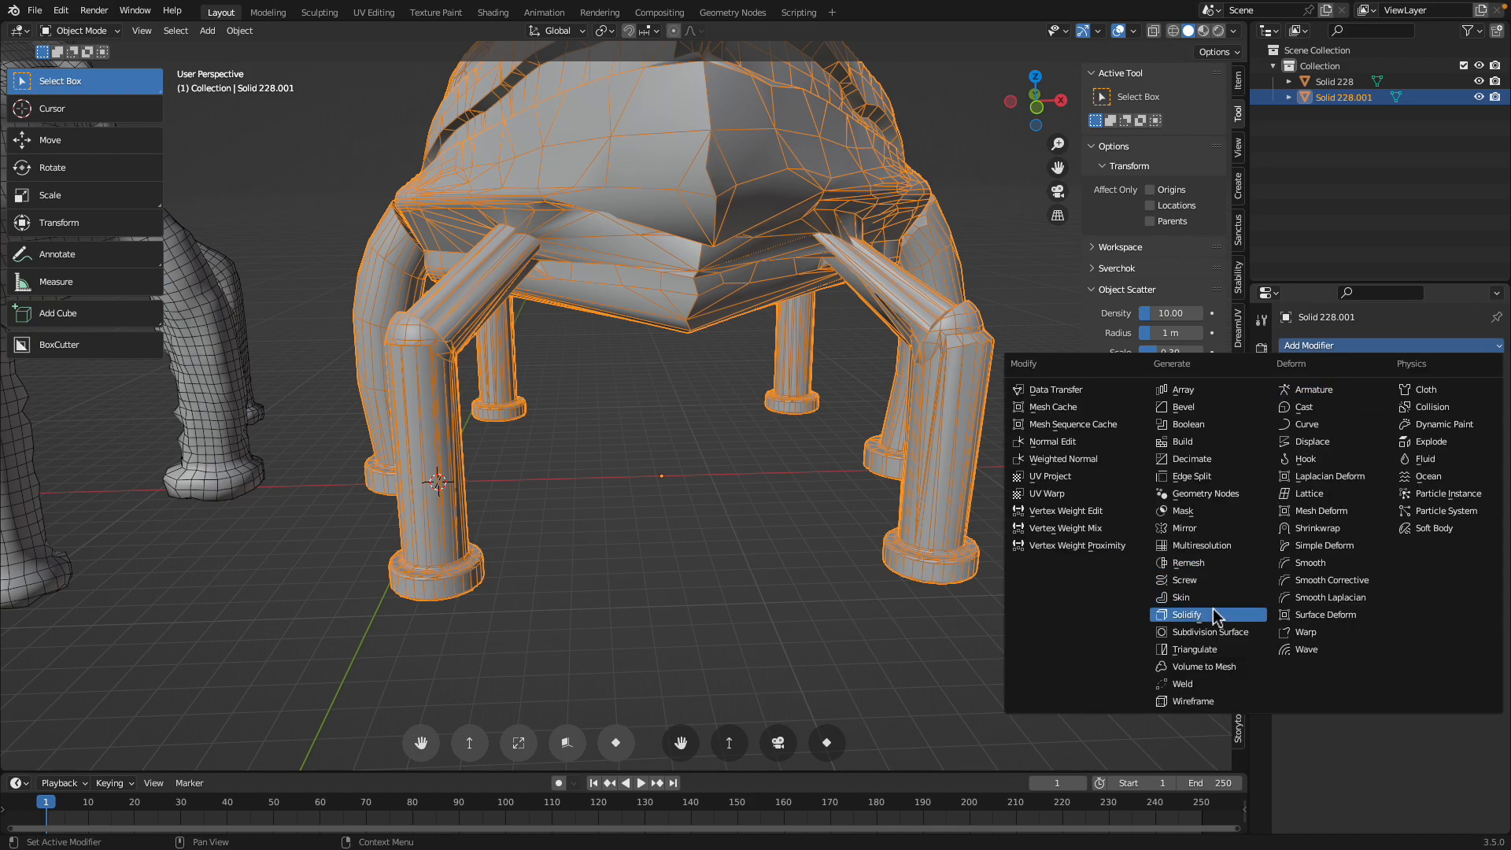
left_click(1212, 538)
middle_click_drag(819, 404, 834, 378)
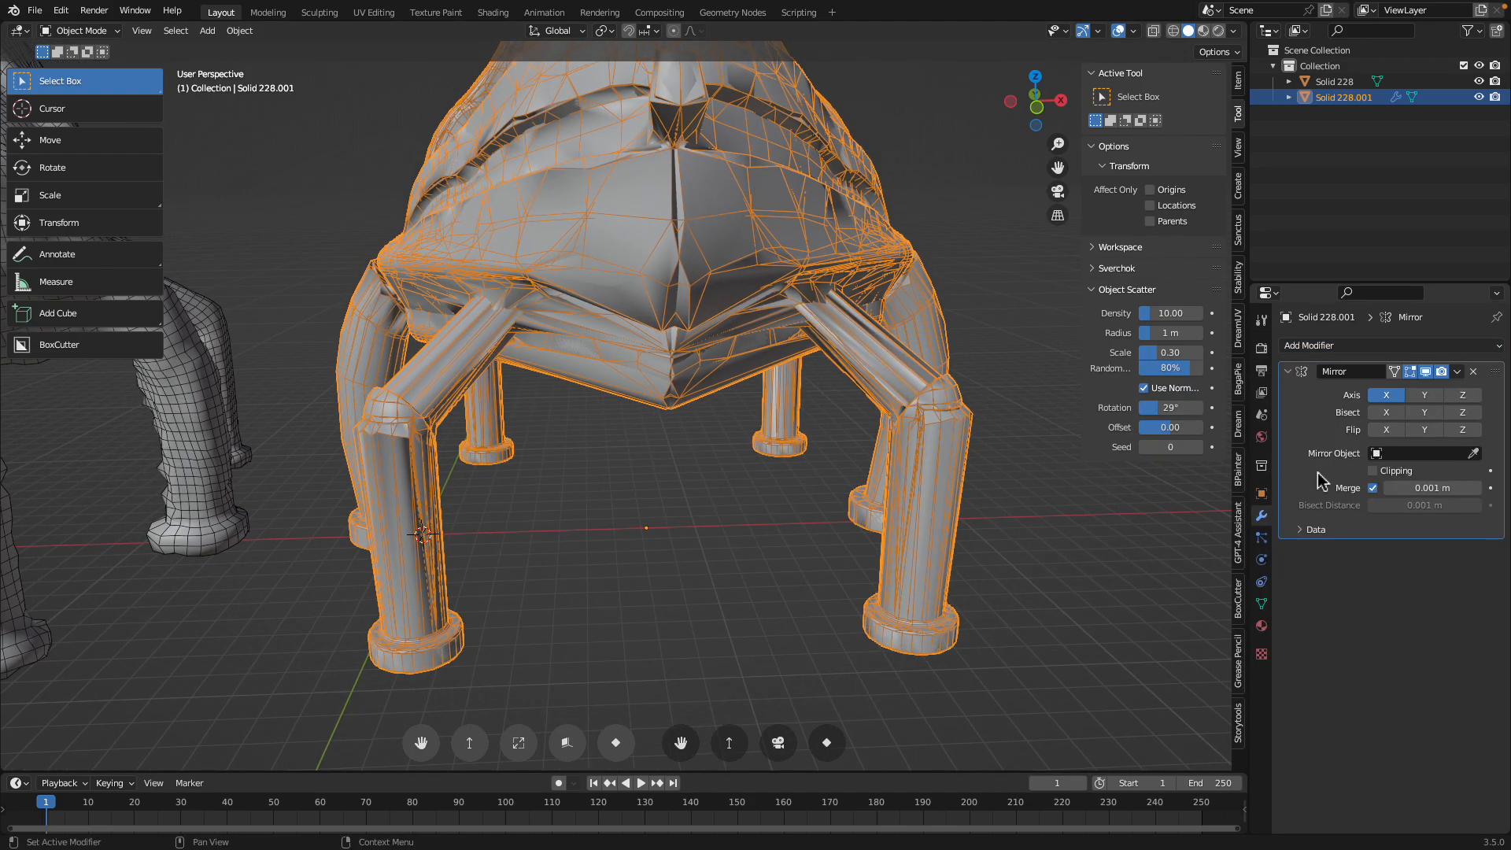
- Enable Bisect on X in the Mirror modifier, try Flip on X and switch it off again
left_click(1383, 413)
left_click(1386, 431)
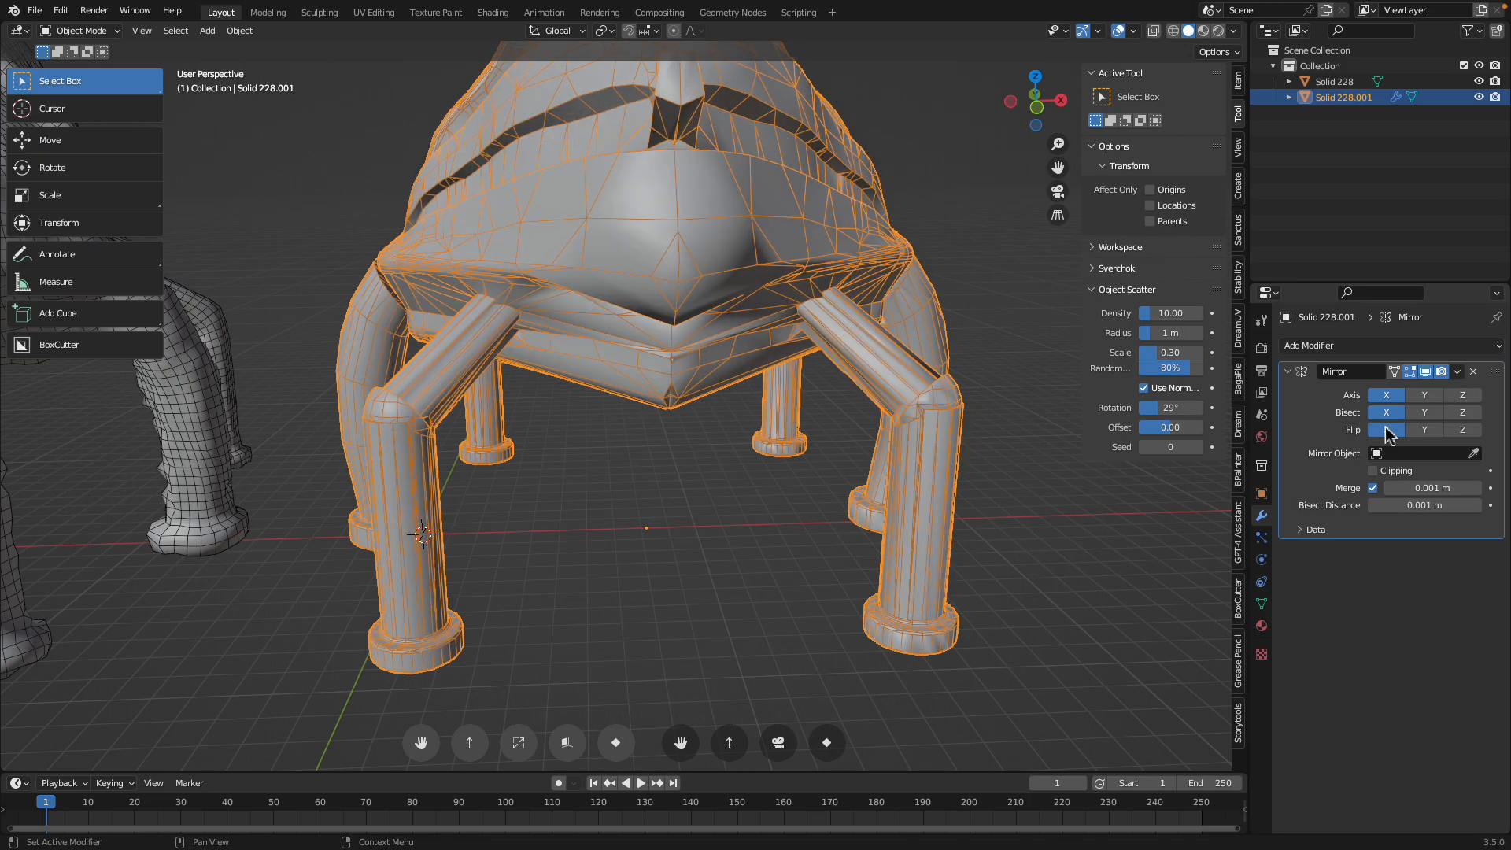
mouse_move(692, 409)
middle_mouse_down()
mouse_move(731, 370)
mouse_move(690, 383)
middle_mouse_up()
left_click(1387, 430)
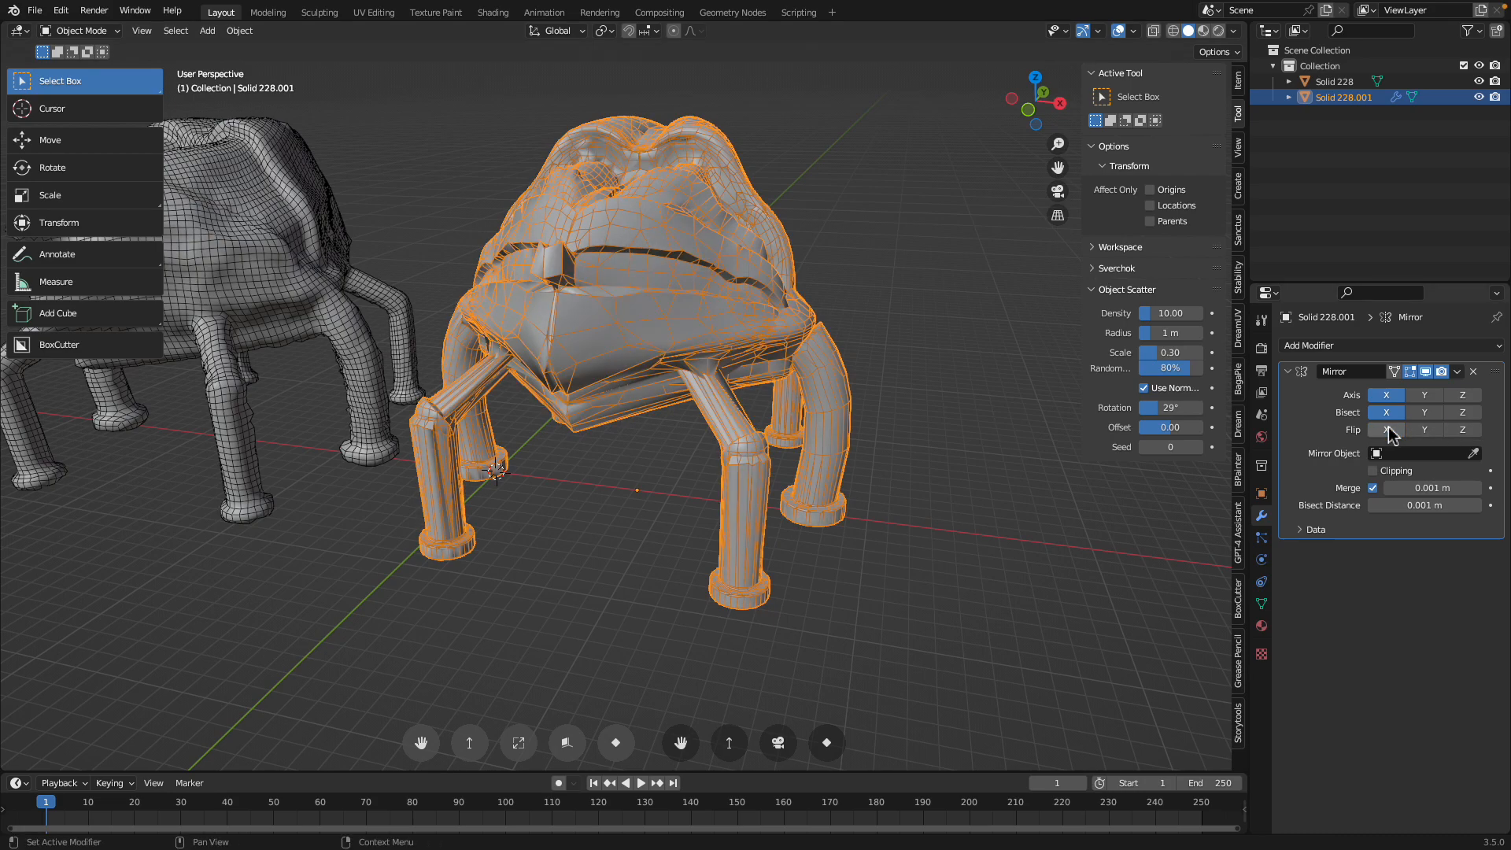
middle_click_drag(775, 424, 740, 380)
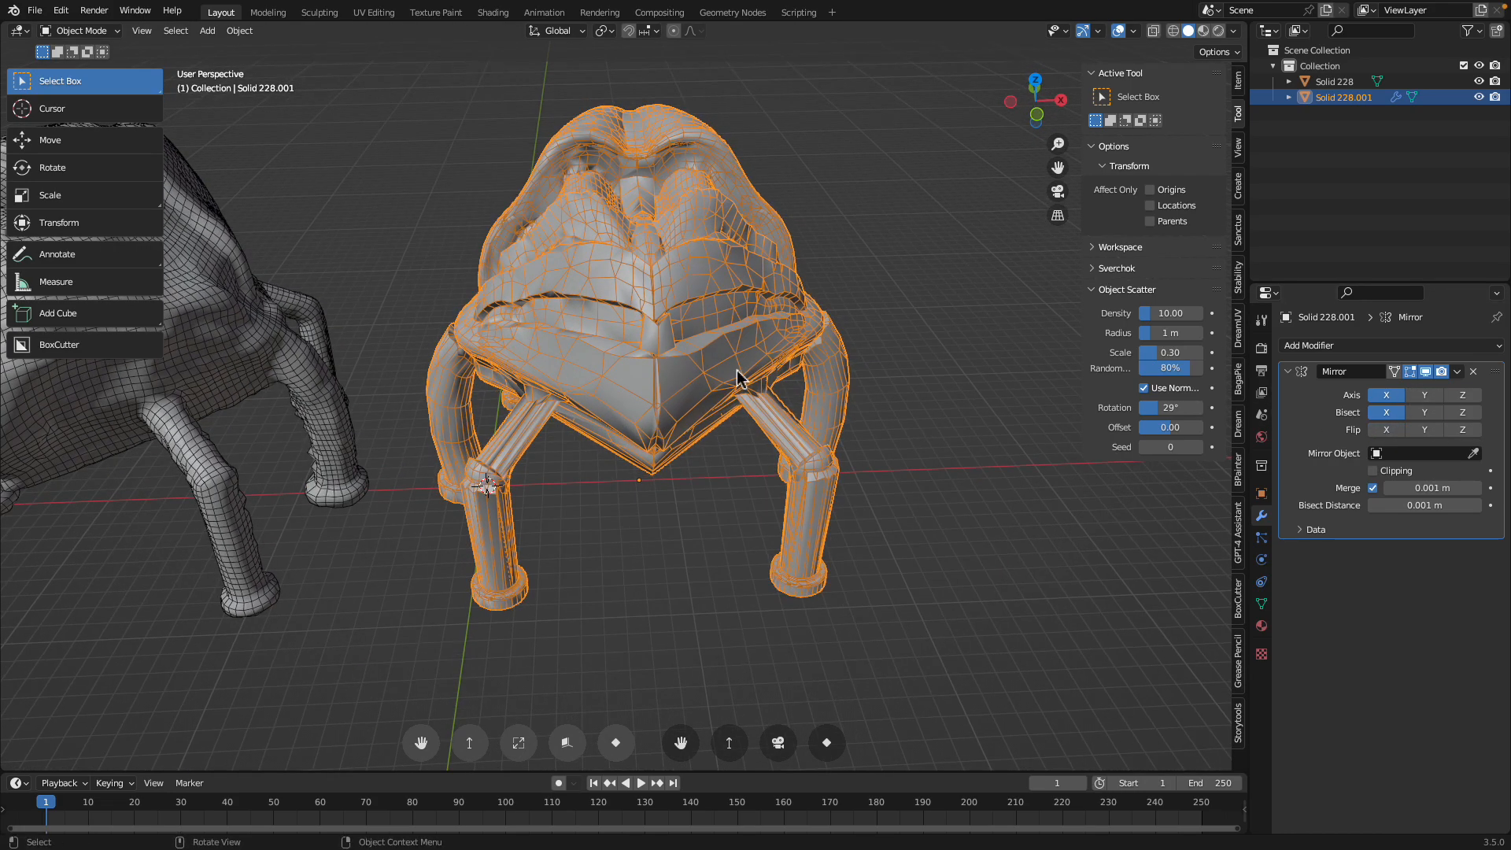
- Convert the mirrored beetle to a mesh and shade it smooth
right_click(740, 379)
mouse_move(730, 430)
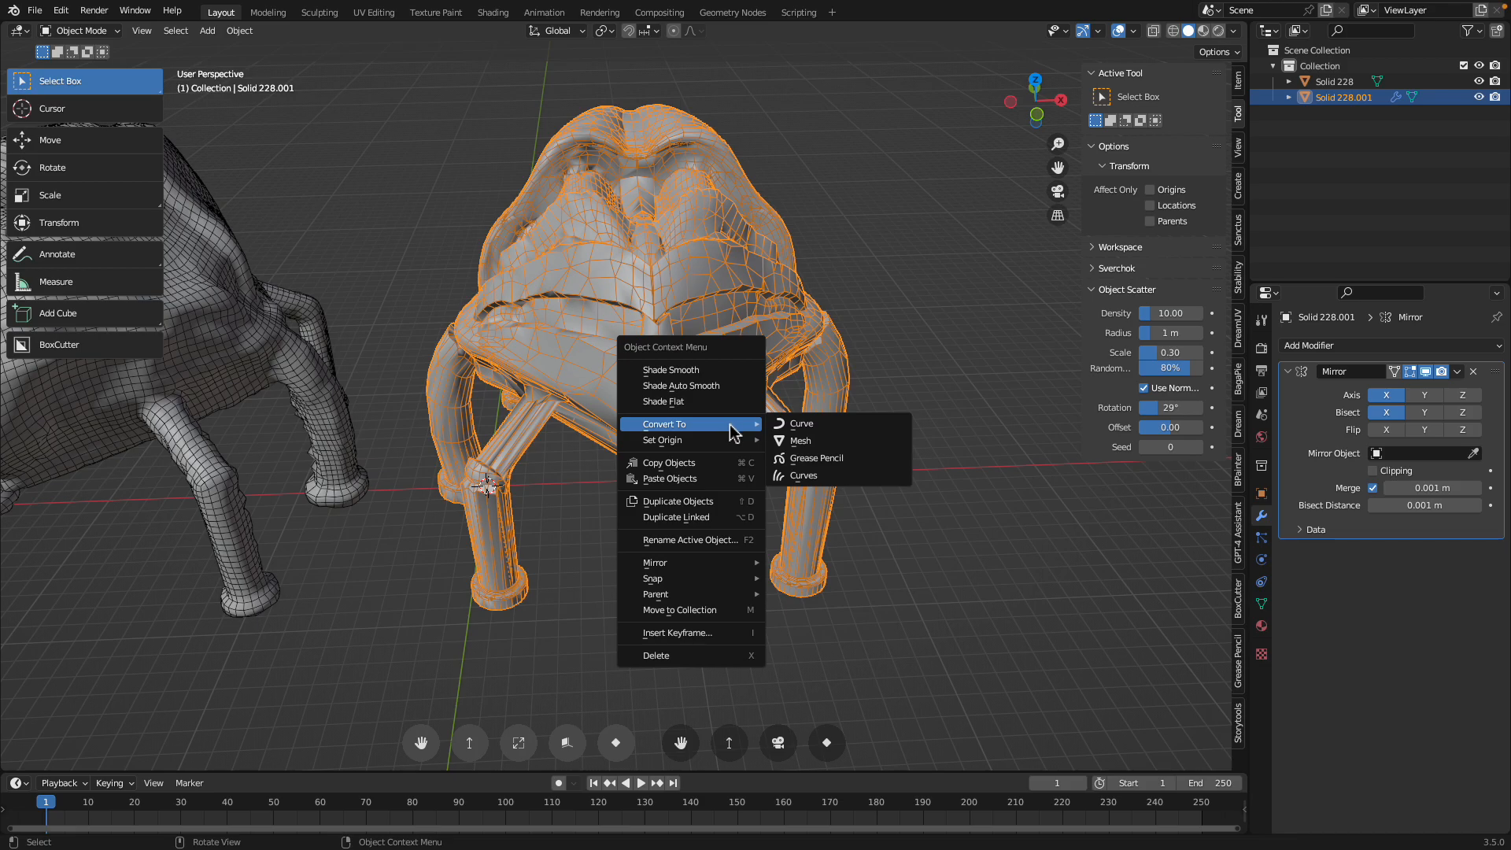
left_click(801, 443)
middle_click_drag(801, 443, 711, 412)
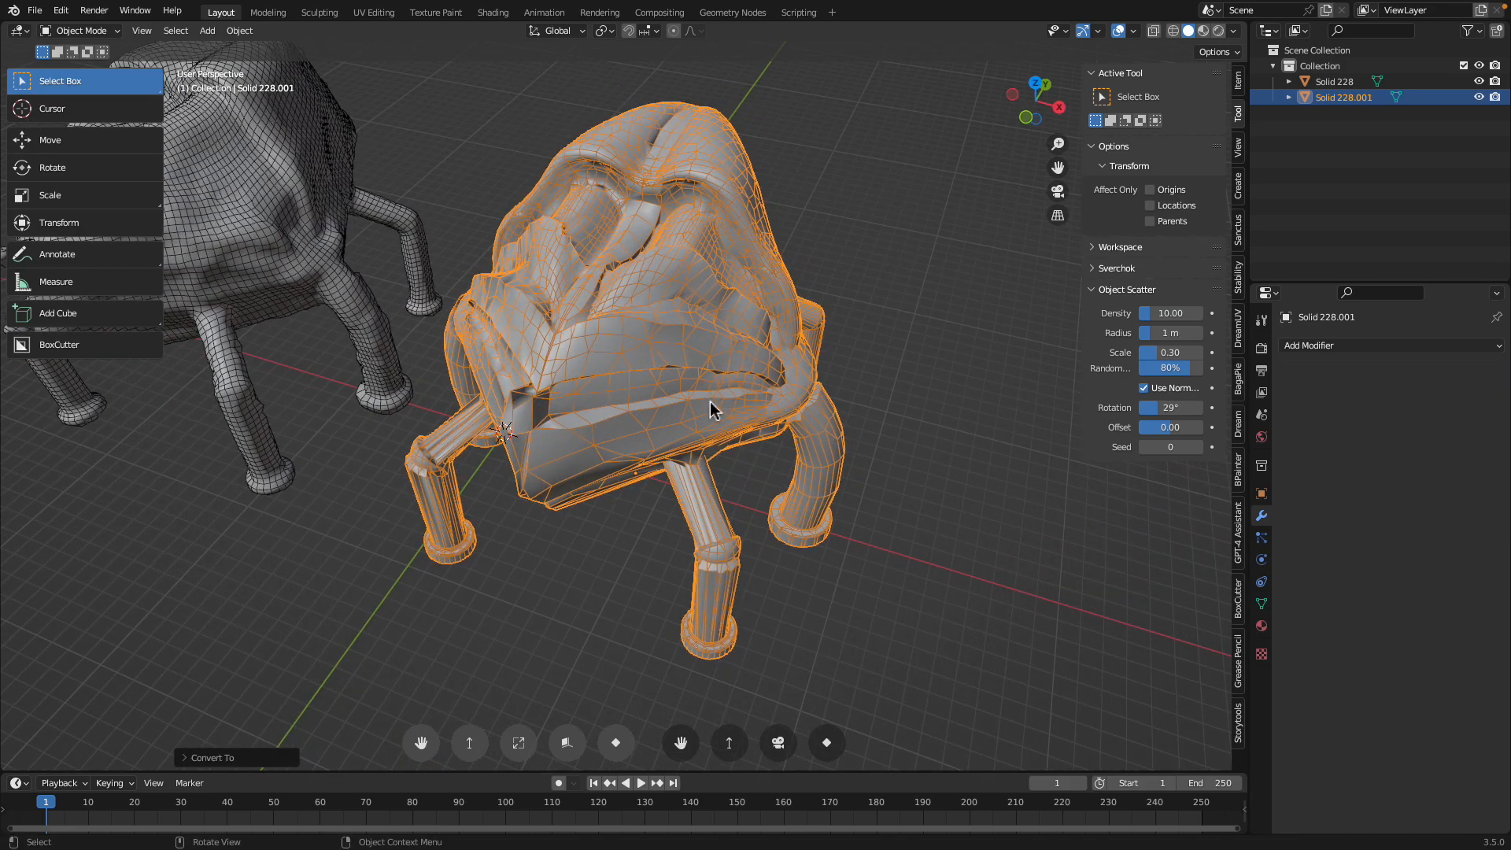
right_click(707, 382)
left_click(703, 331)
- Add a level 2 Subdivision modifier to the mirrored beetle and deselect it
middle_click_drag(778, 352, 860, 287)
left_click(846, 291)
middle_click_drag(745, 305, 832, 291)
left_click(807, 303)
key("ctrl+2")
right_click(831, 291)
left_click(863, 203)
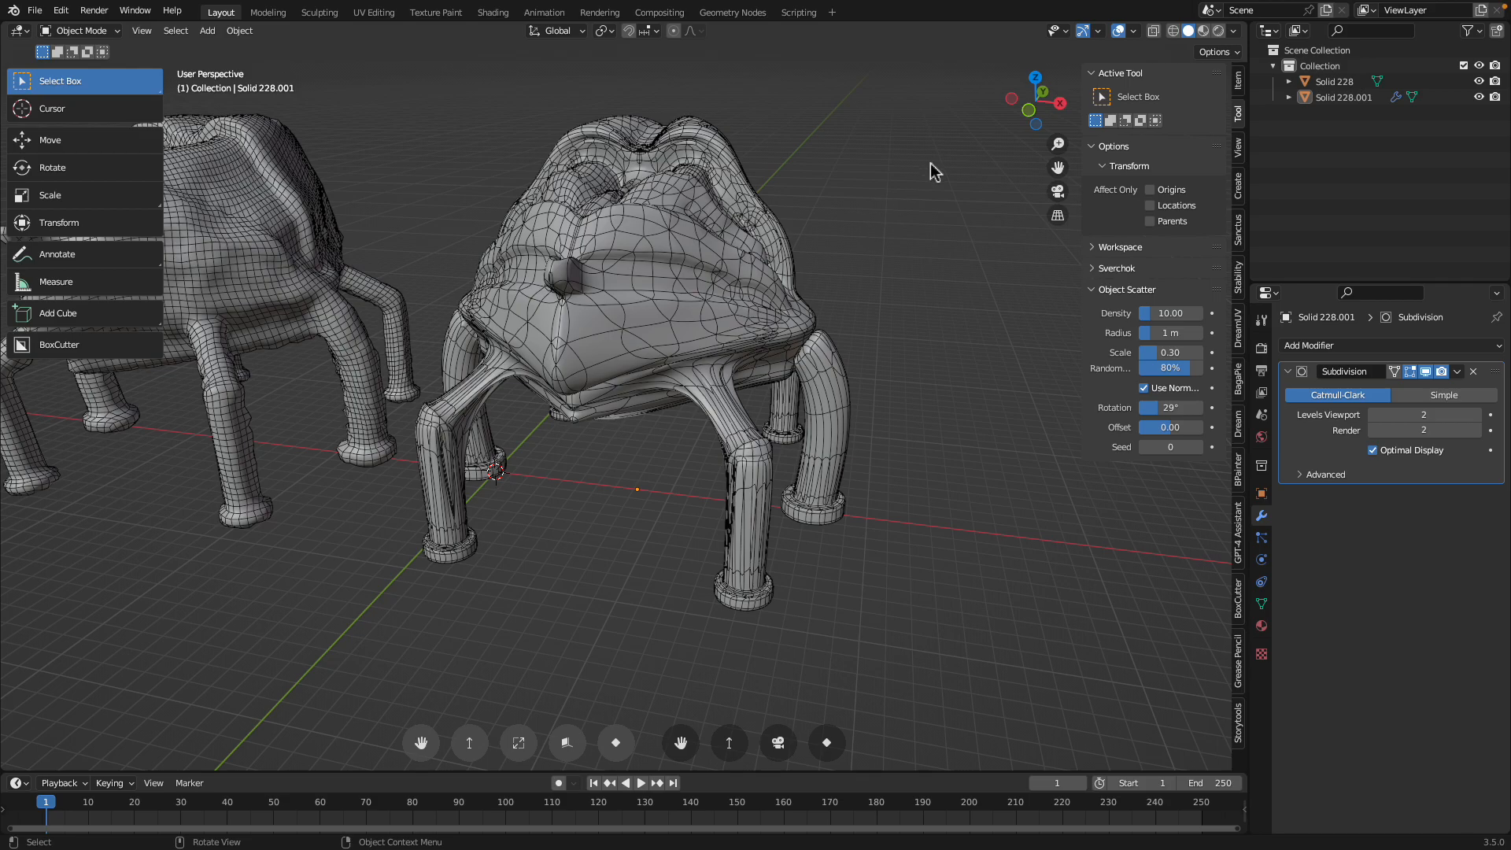
- Hide the wireframe overlay and inspect the subdivided beetle's body and legs from low and frontal angles
middle_click_drag(920, 185, 992, 169)
left_click(1133, 30)
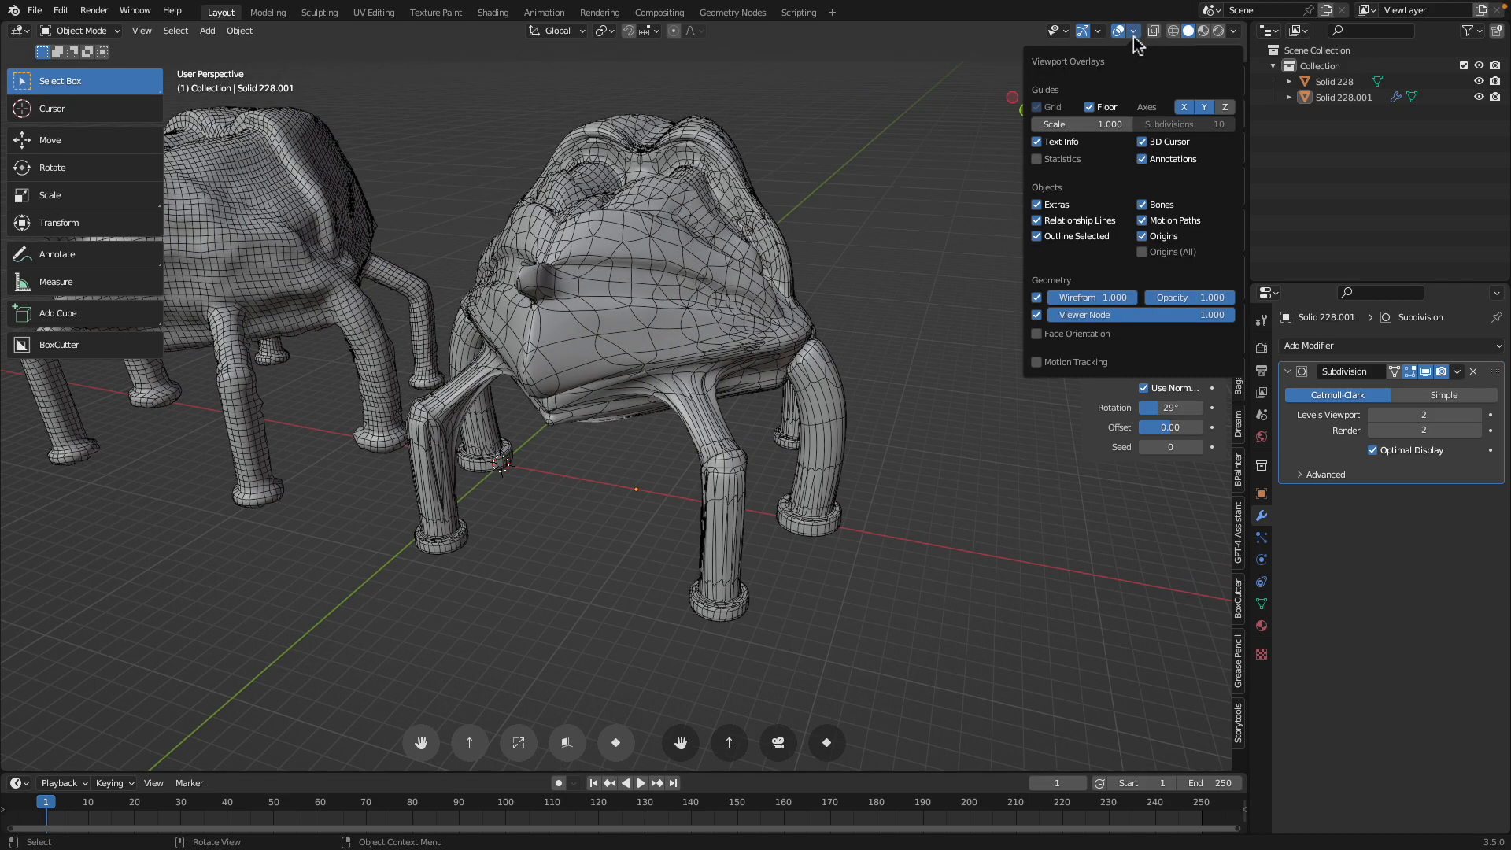
left_click(1037, 298)
middle_click_drag(819, 273, 781, 299)
left_click(744, 344)
scroll(747, 354, "up", 3)
scroll(781, 300, "up", 2)
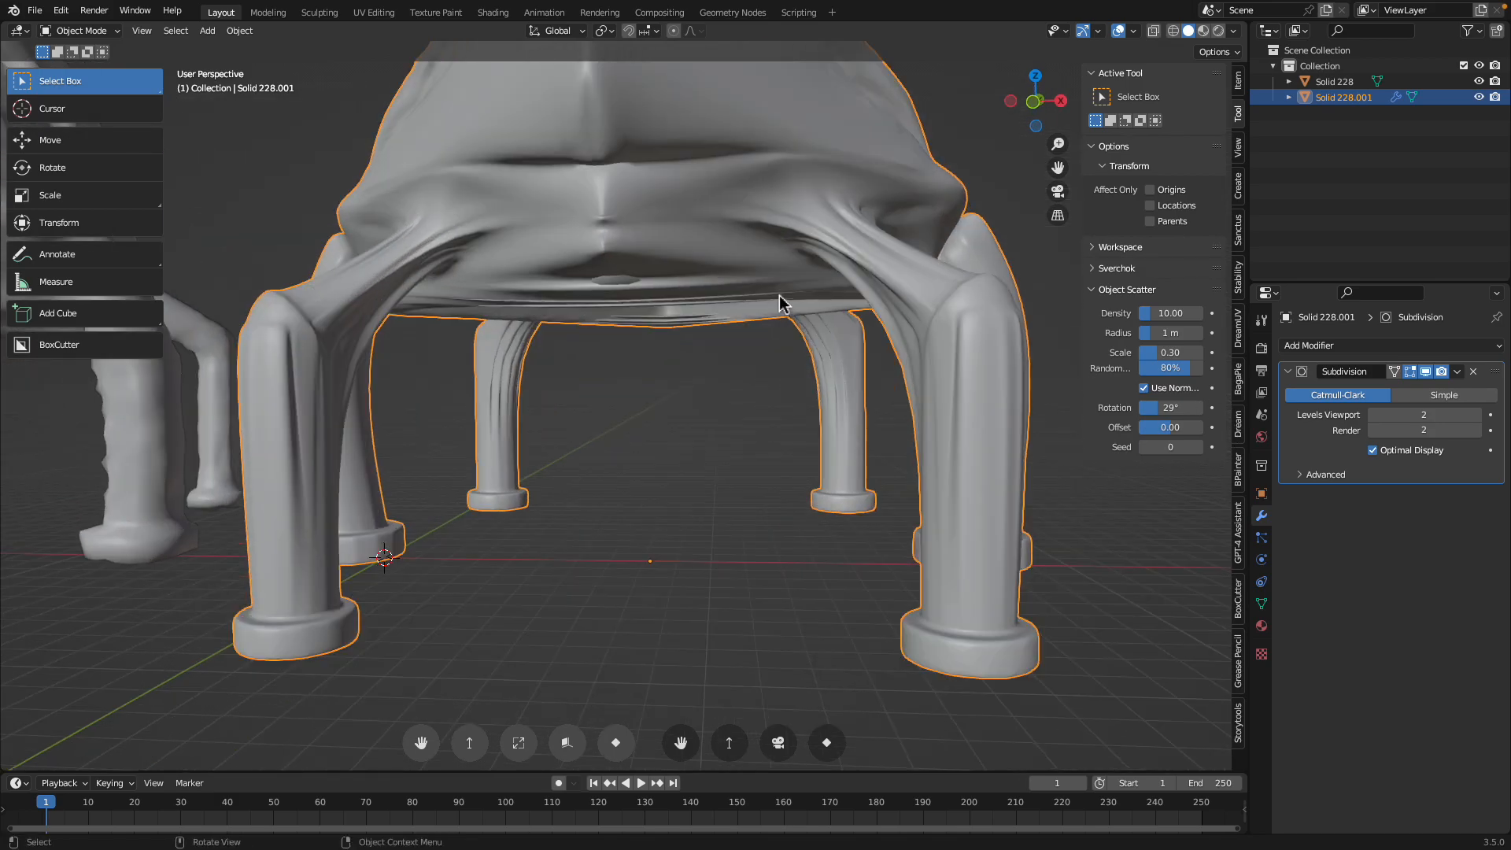
middle_click_drag(834, 233, 635, 413)
middle_click_drag(641, 470, 916, 369)
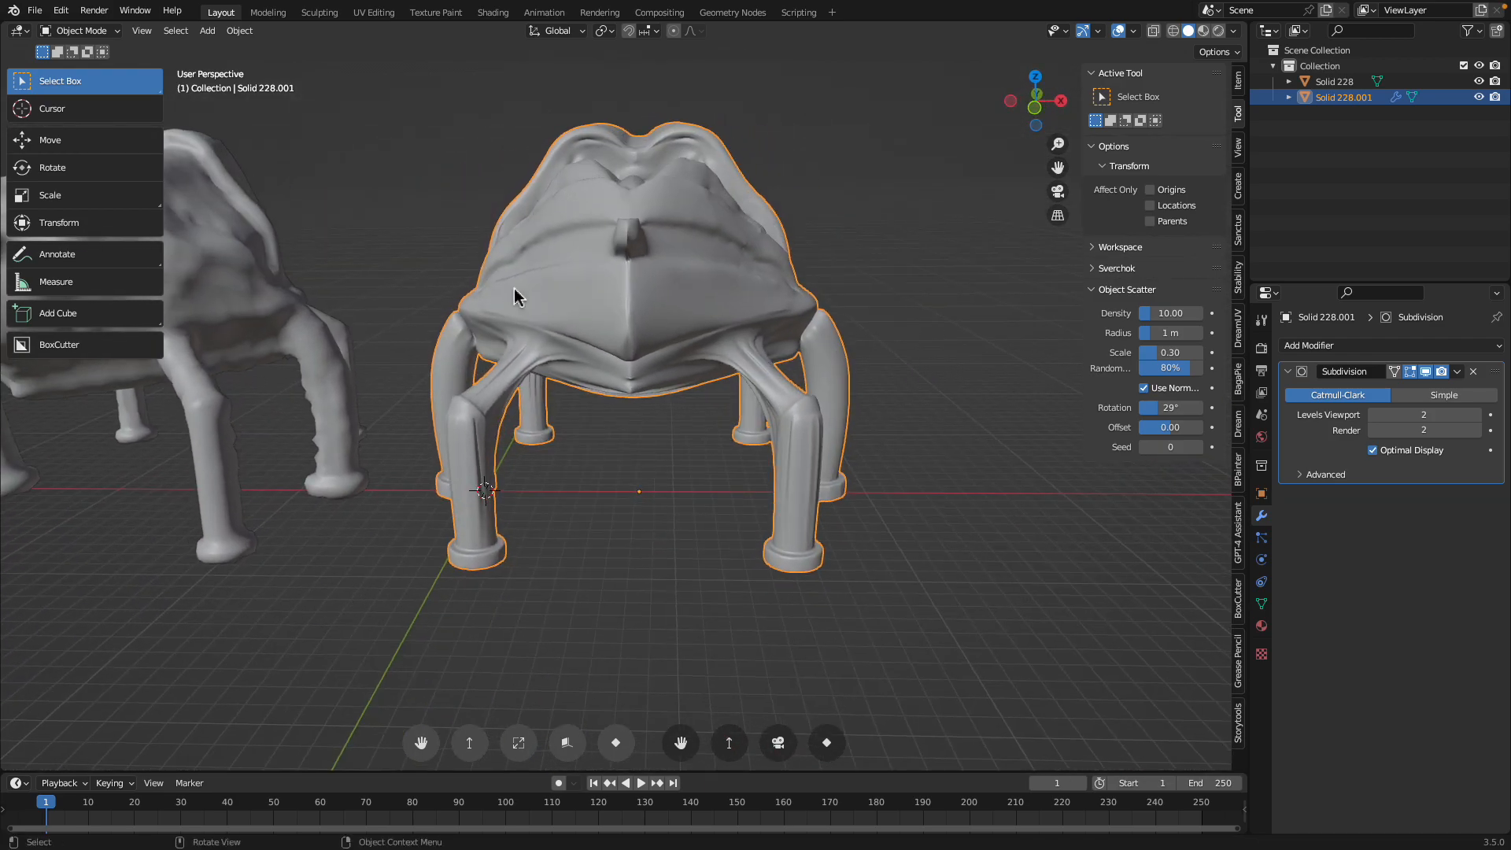
- Enter Sculpt Mode on the subdivided beetle and thicken a front leg using the Inflate brush with a 149 px radius
left_click(88, 33)
left_click(98, 82)
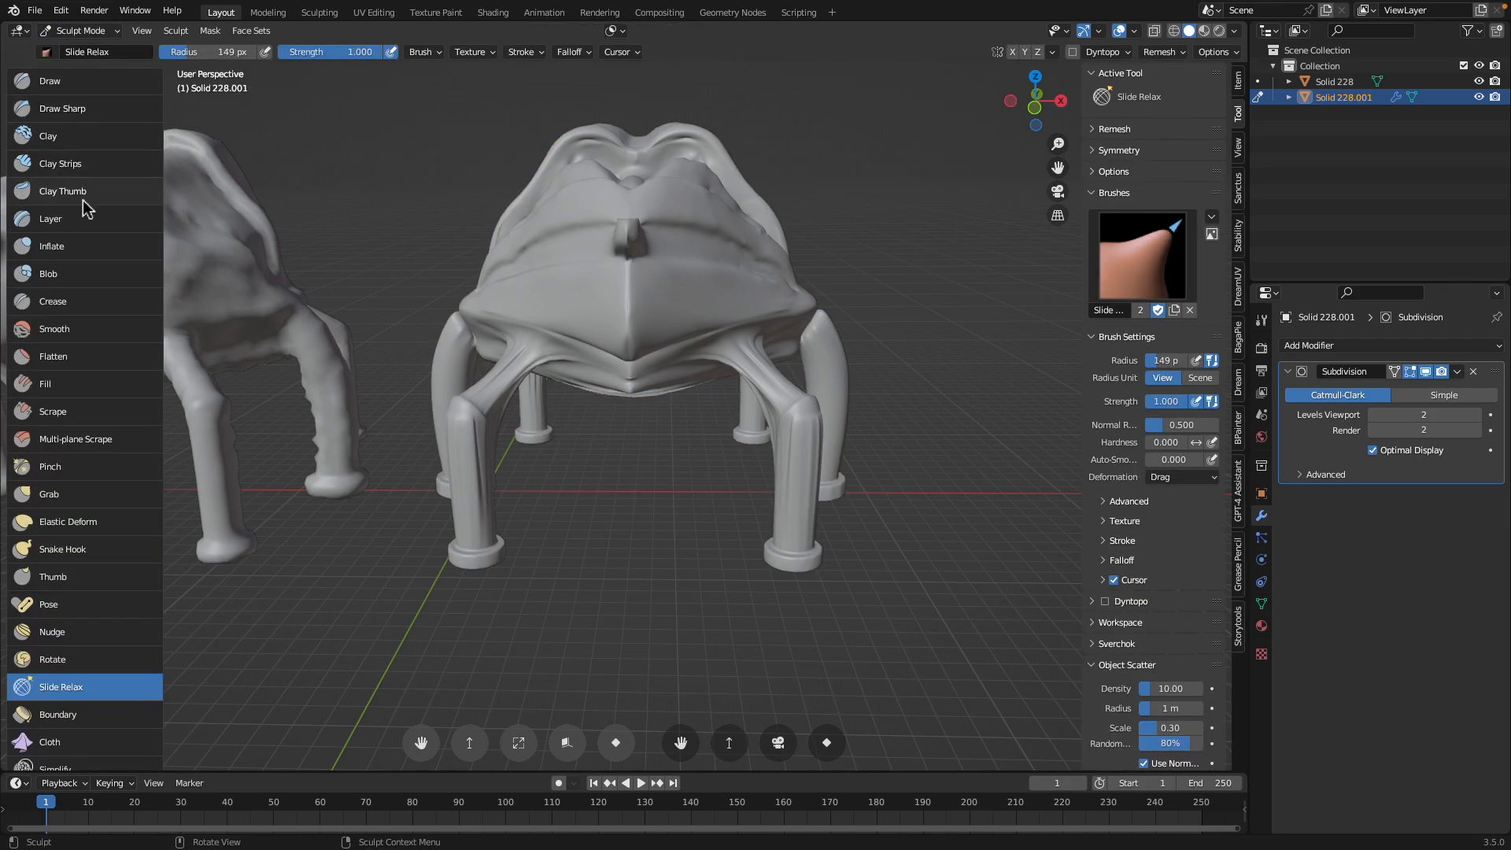
left_click(85, 249)
mouse_move(773, 349)
left_mouse_down()
mouse_move(766, 372)
mouse_move(793, 374)
left_mouse_up()
scroll(762, 365, "right", 10)
scroll(774, 382, "up", 1)
scroll(792, 375, "left", 10)
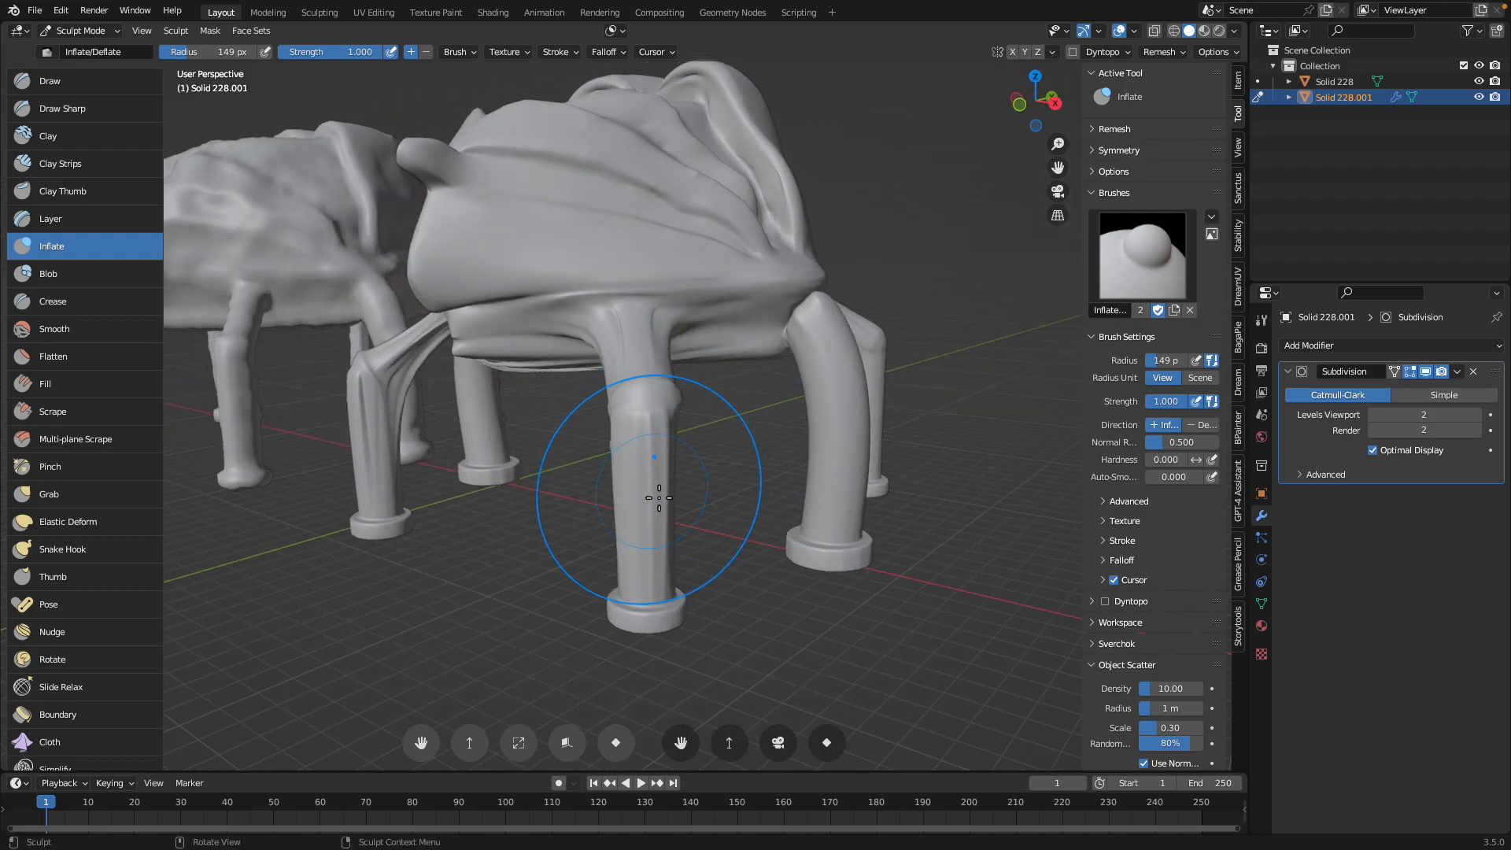
- Return the sculpted beetle to Object Mode and remove its Subdivision modifier
scroll(658, 498, "down", 3, "shift")
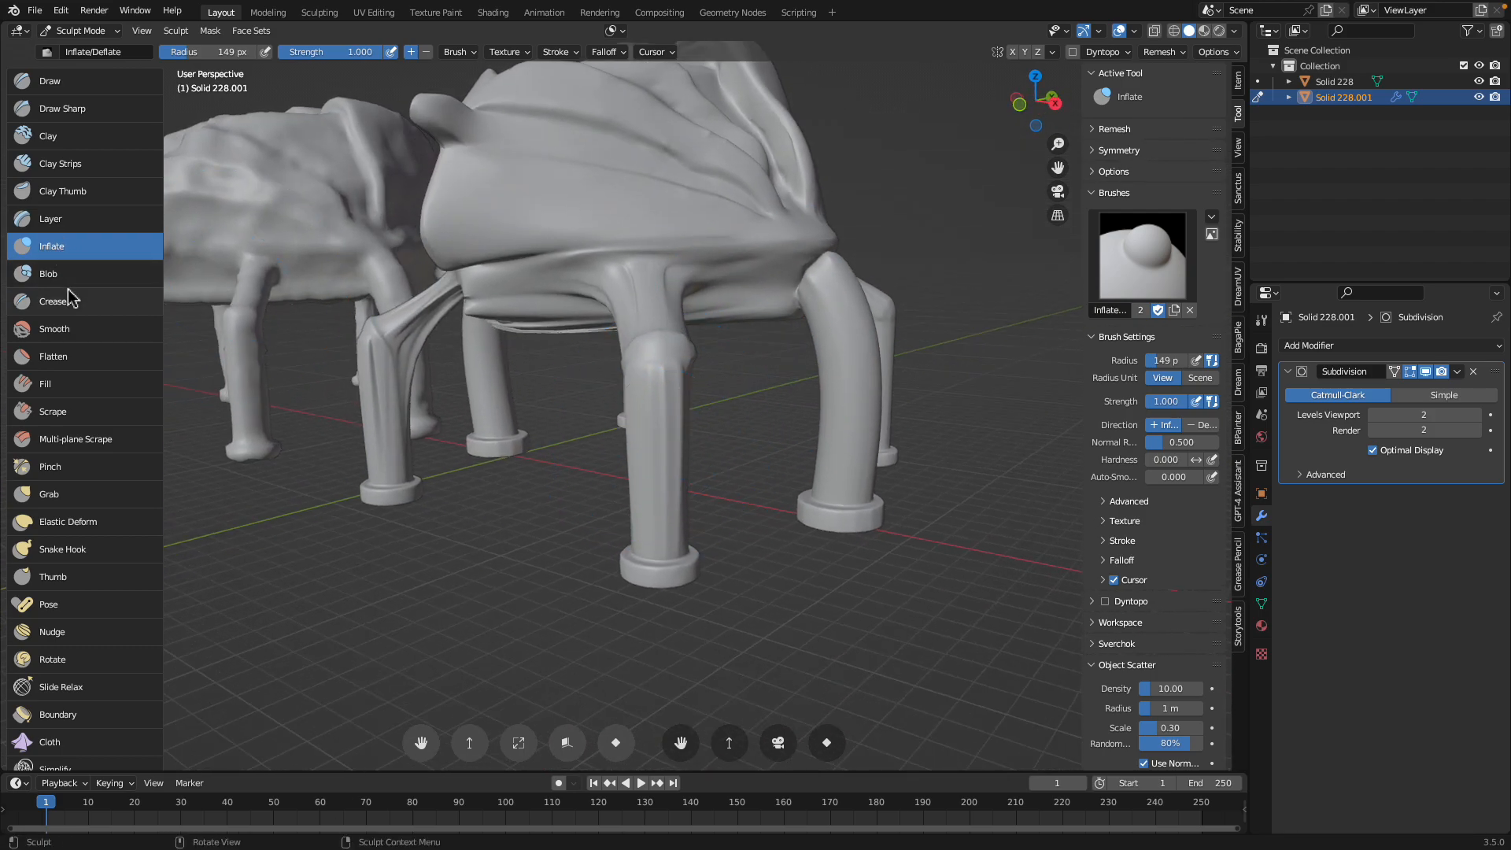
left_click(82, 31)
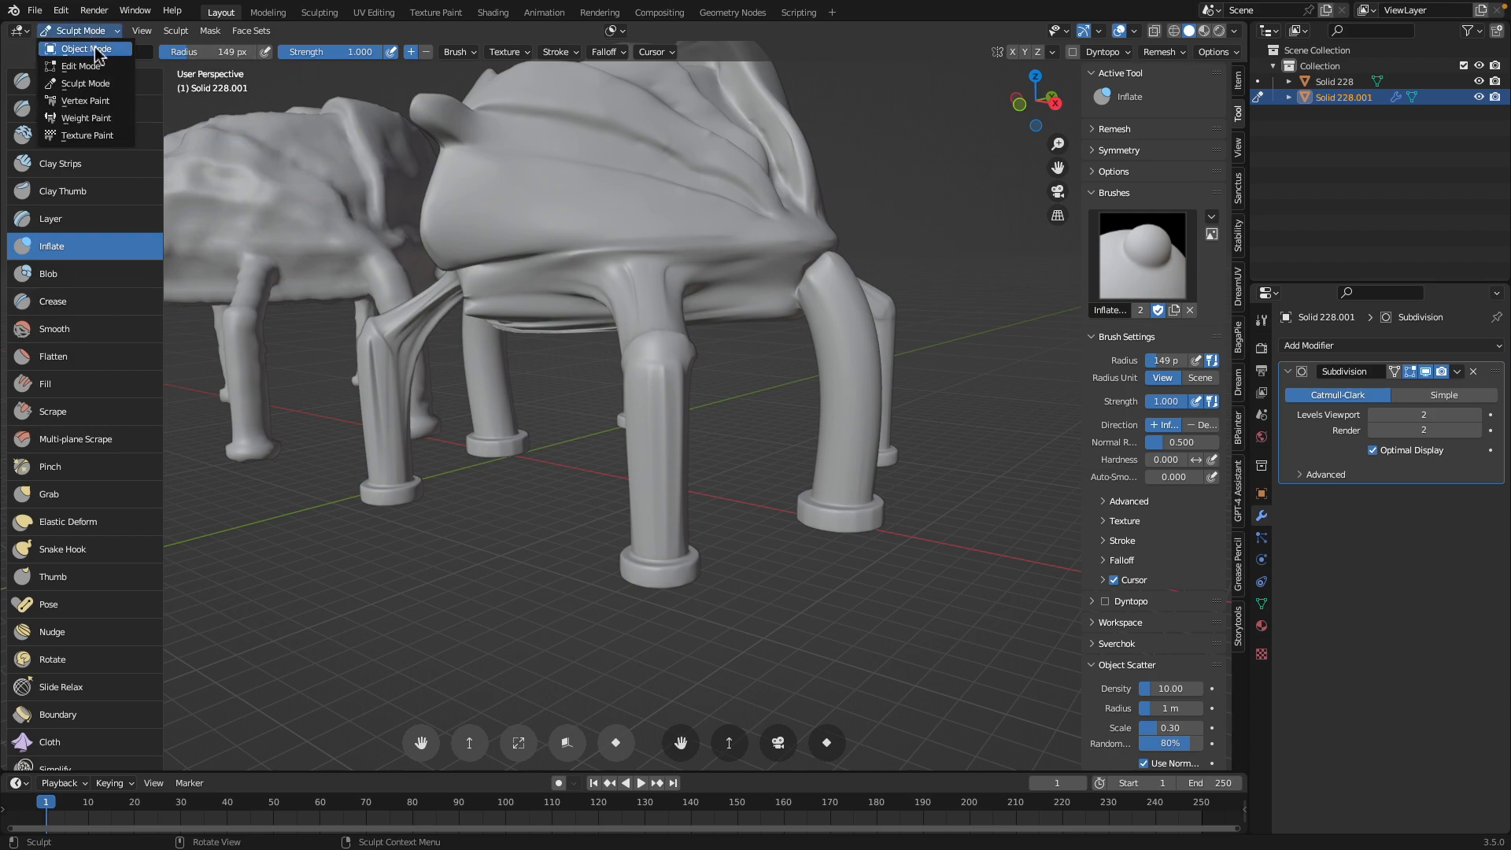
left_click(93, 47)
scroll(803, 350, "down", 2)
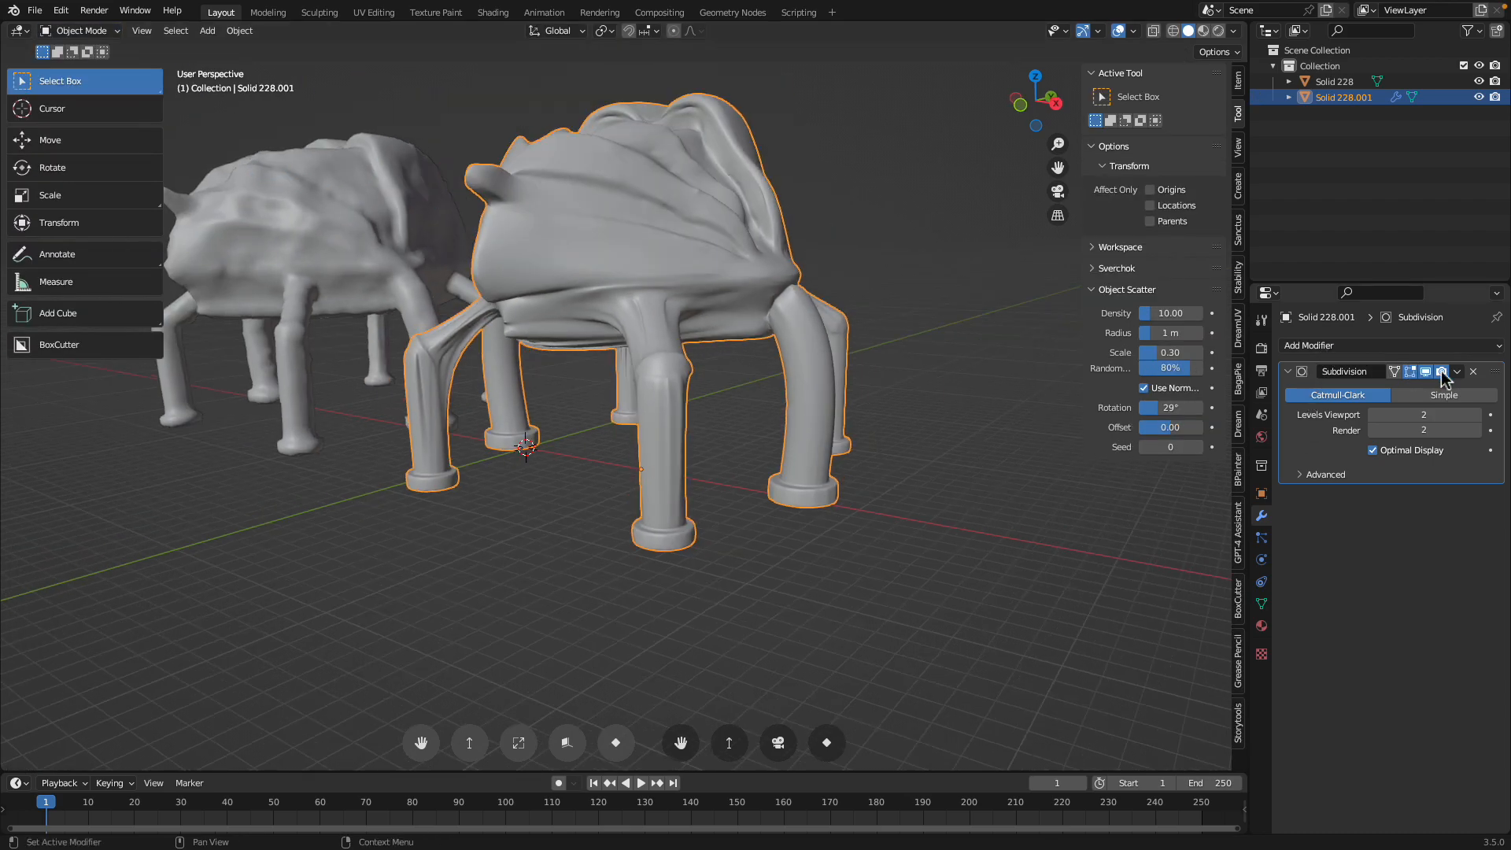
left_click(1473, 371)
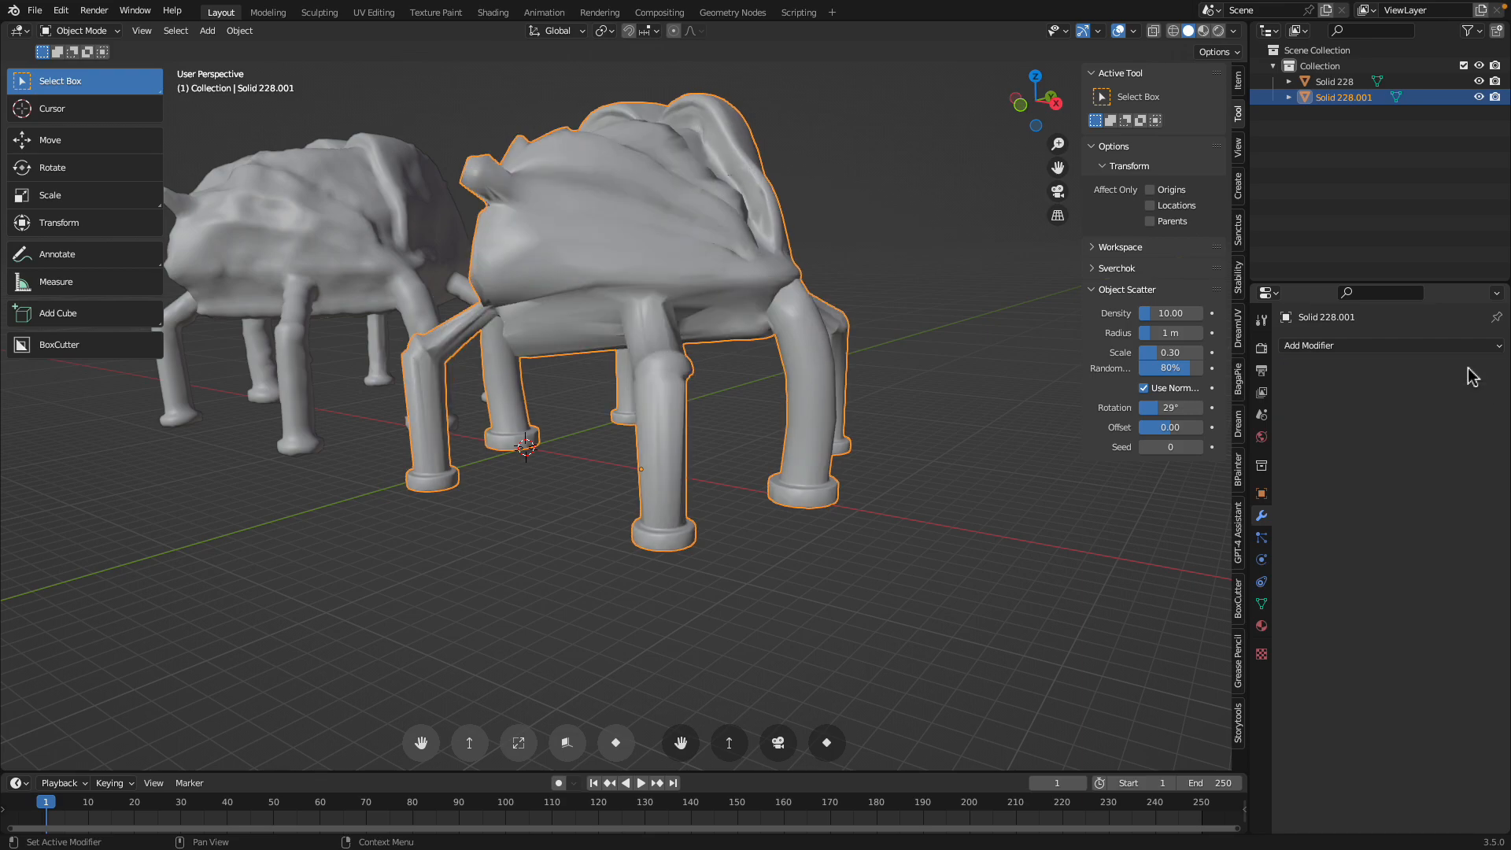
- Add a Mirror modifier on the X axis with X bisect enabled to the sculpted beetle
left_click(1434, 347)
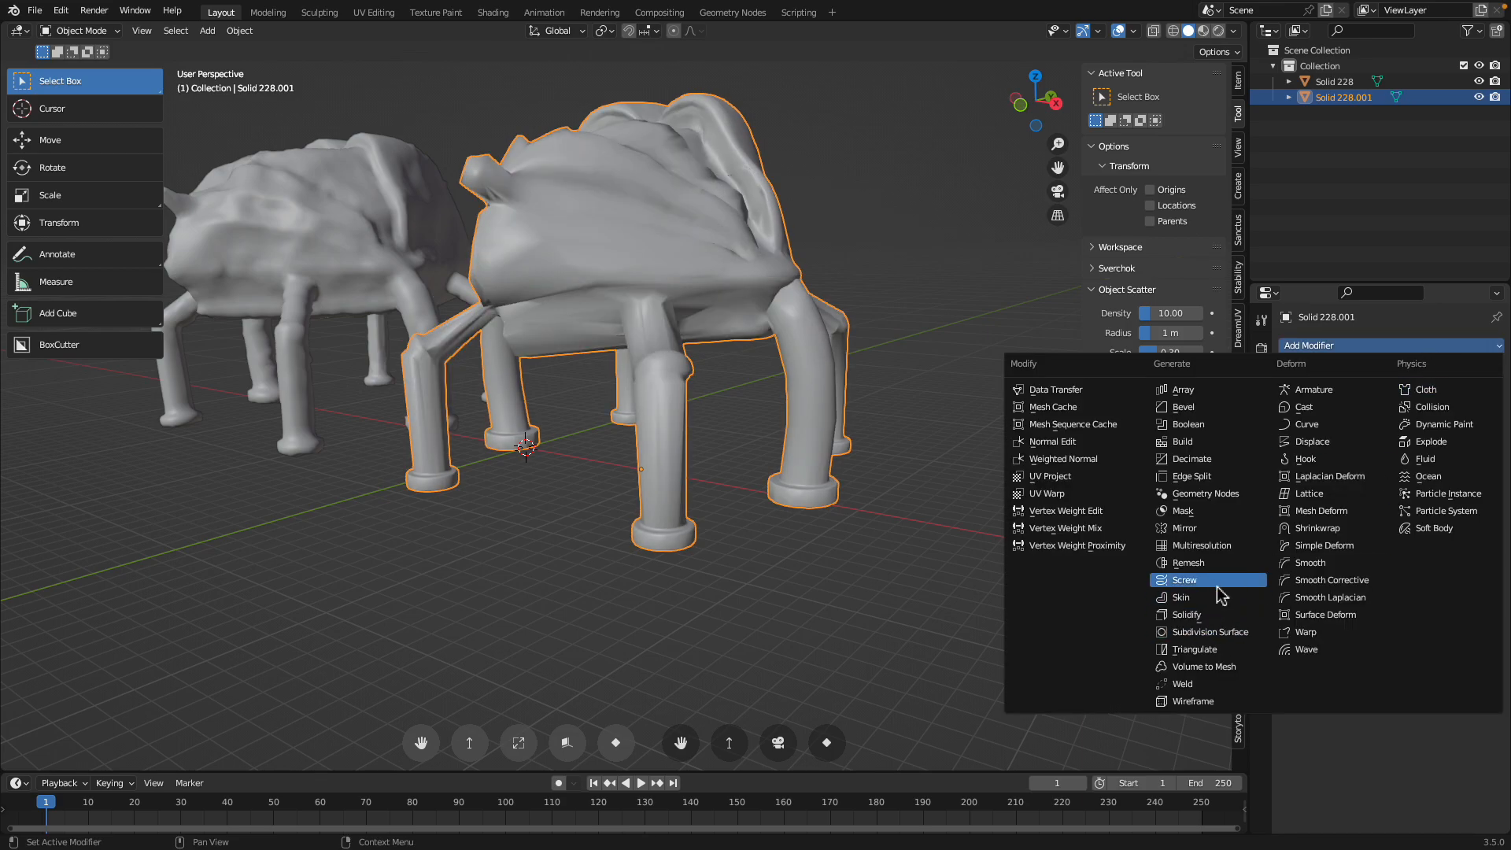
left_click(1180, 528)
middle_click_drag(865, 445, 895, 442)
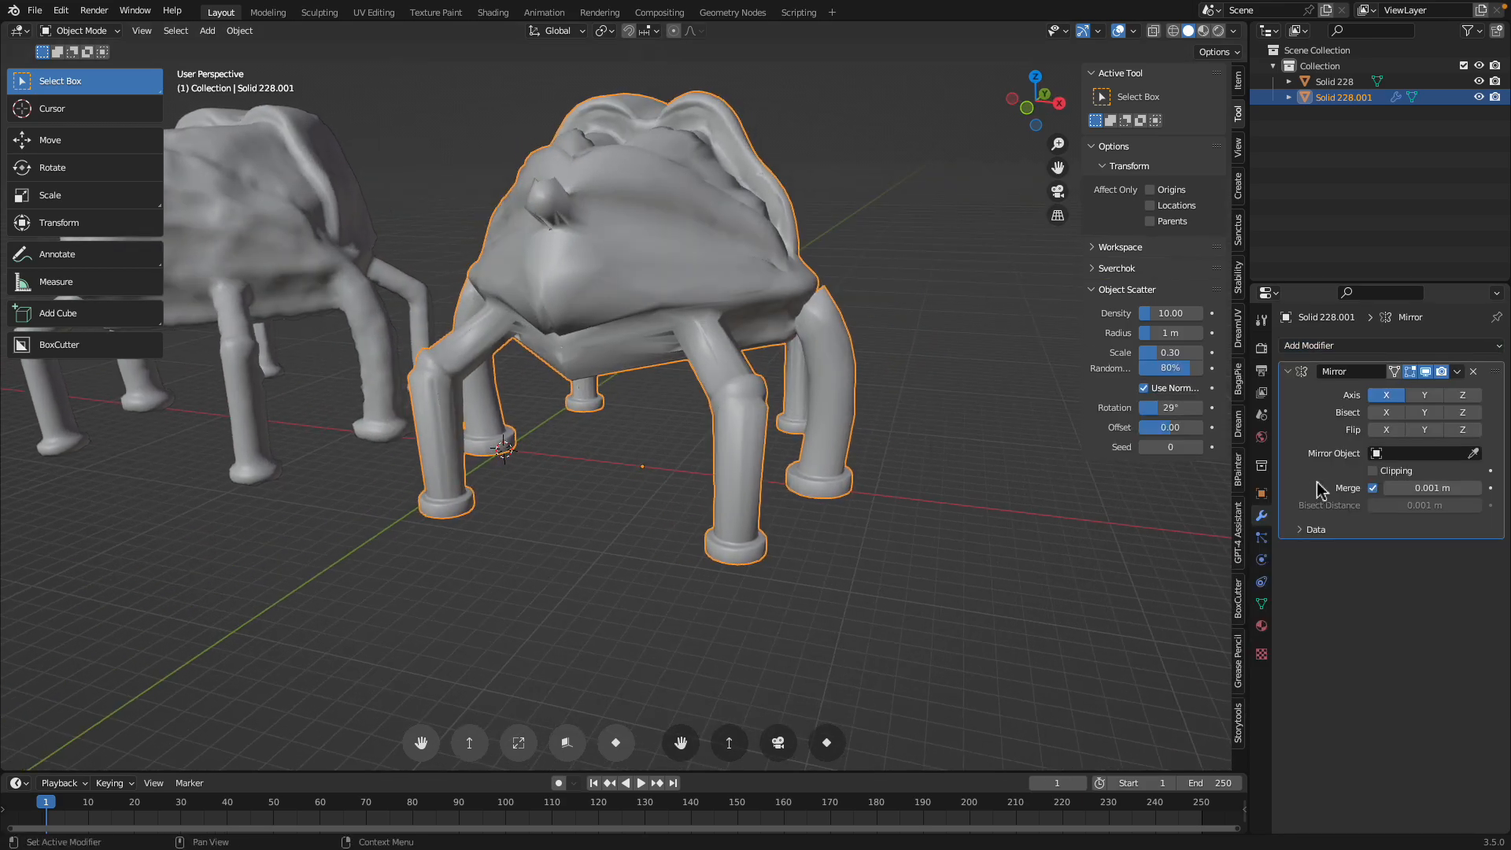
left_click(1385, 413)
middle_click_drag(881, 332, 889, 329)
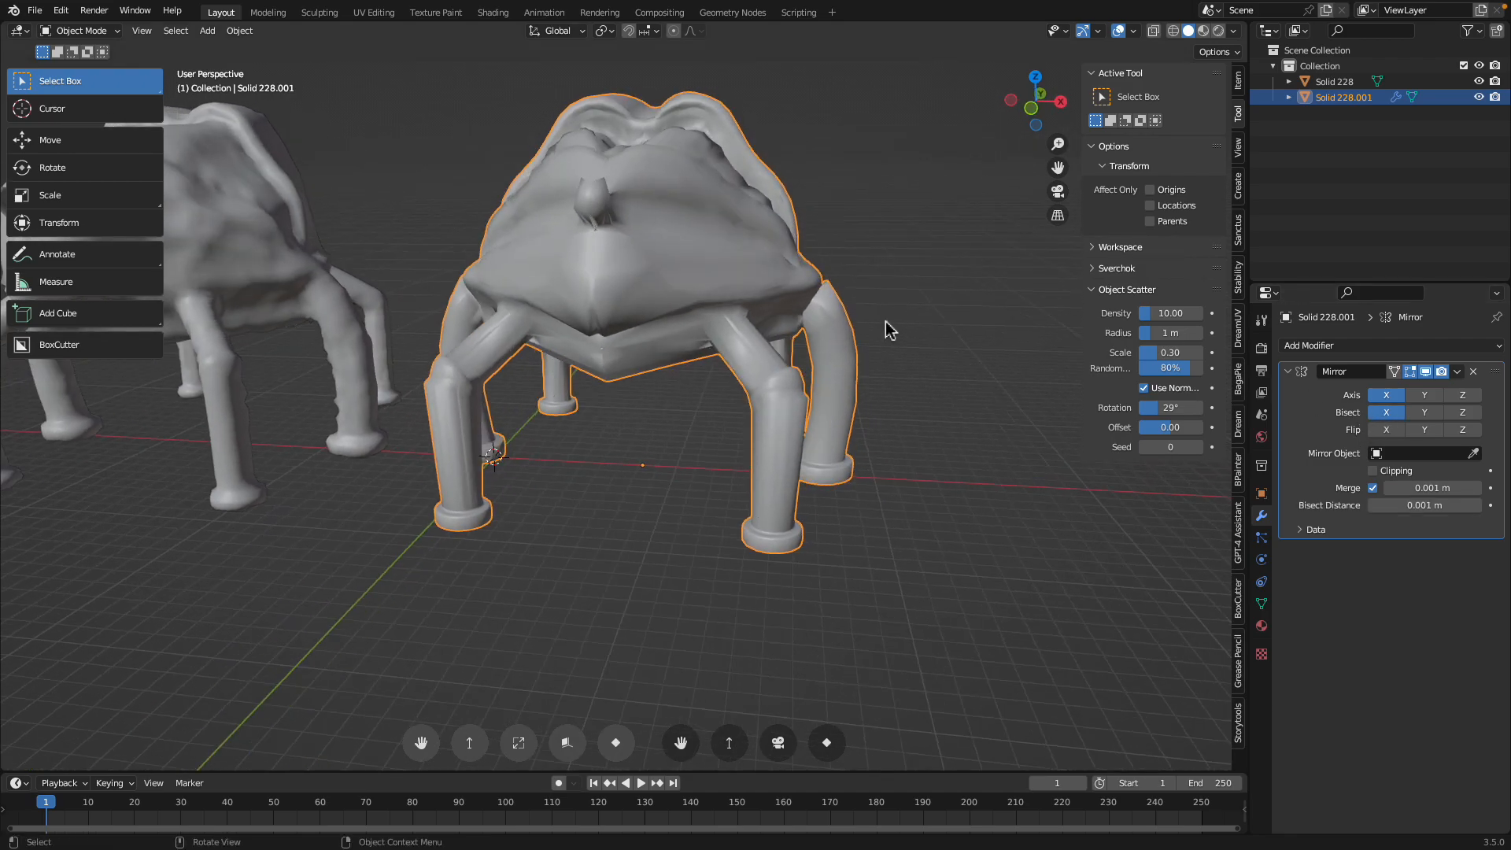
- Add a level 2 Subdivision modifier after the beetle's Mirror modifier
key("ctrl+2")
middle_click_drag(808, 389, 795, 427)
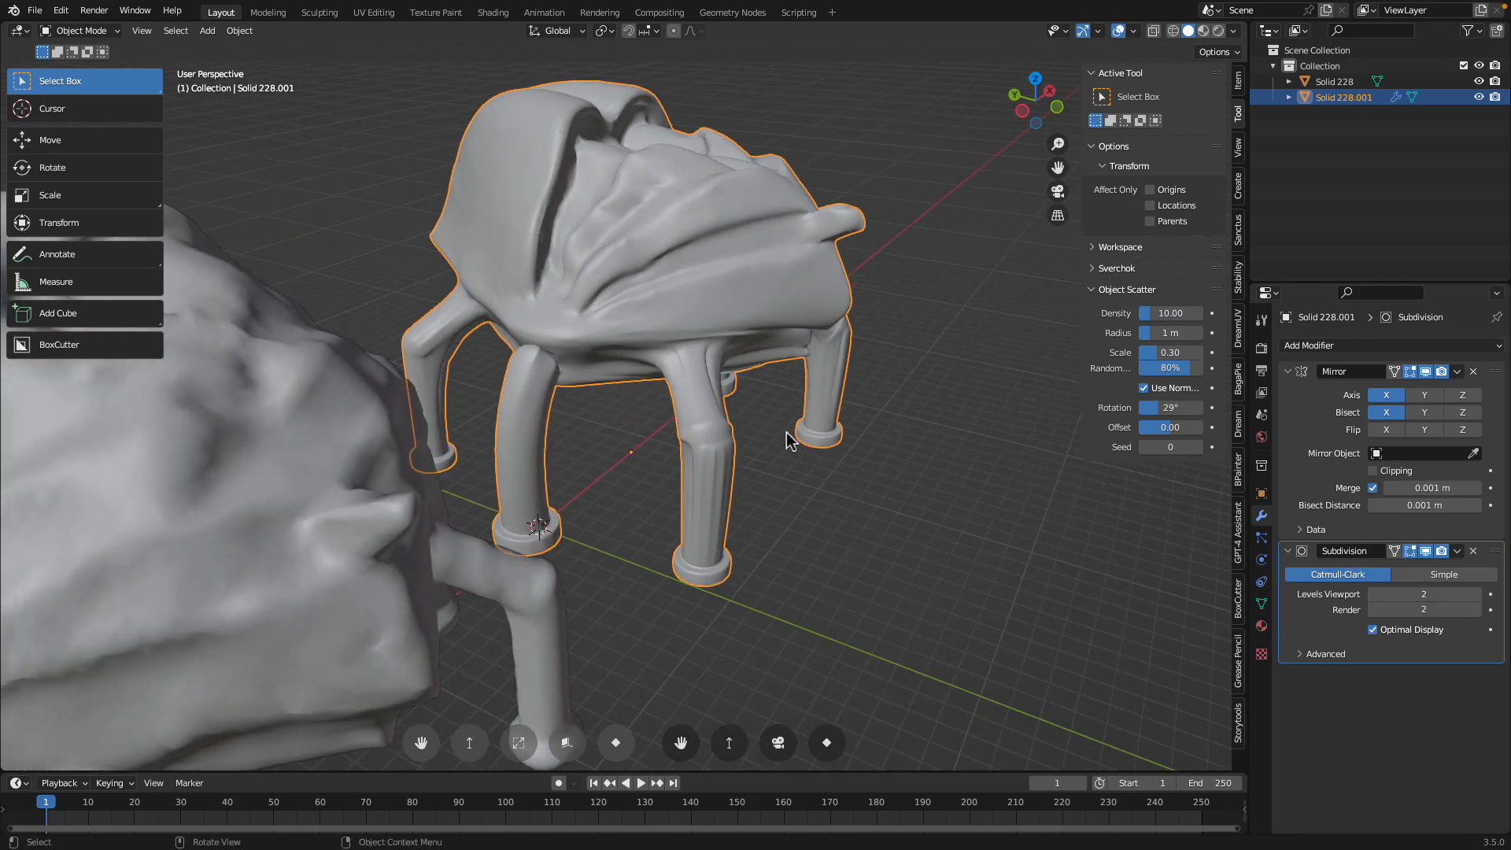
scroll(812, 428, "down", 3)
key("ctrl+s")
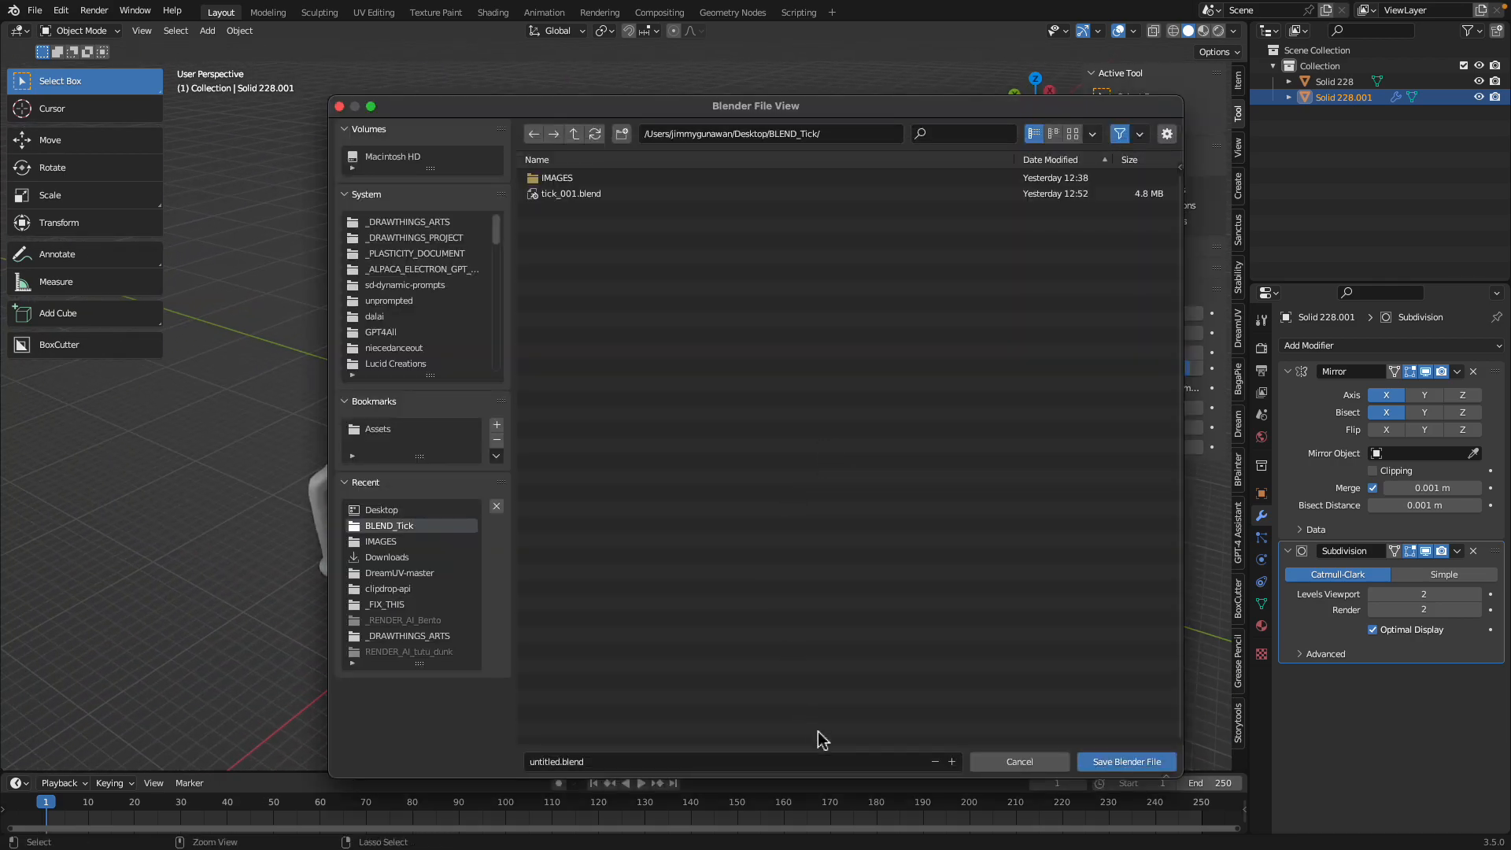
left_click(1015, 761)
middle_click_drag(684, 556, 723, 456)
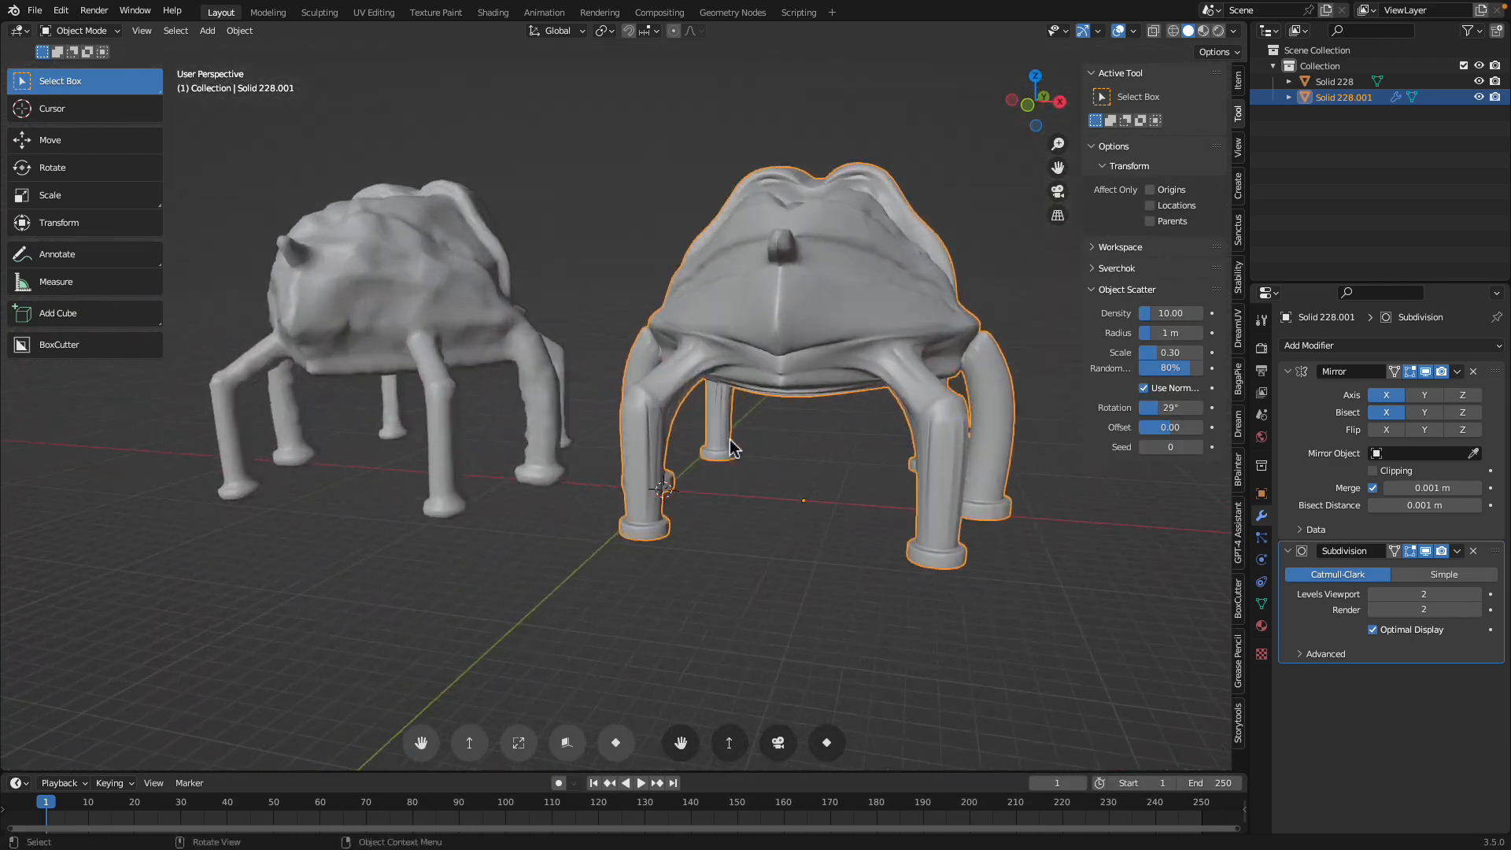
- Save the scene to the Desktop folder as beetle.blend
key("ctrl+s")
scroll(425, 330, "down", 8)
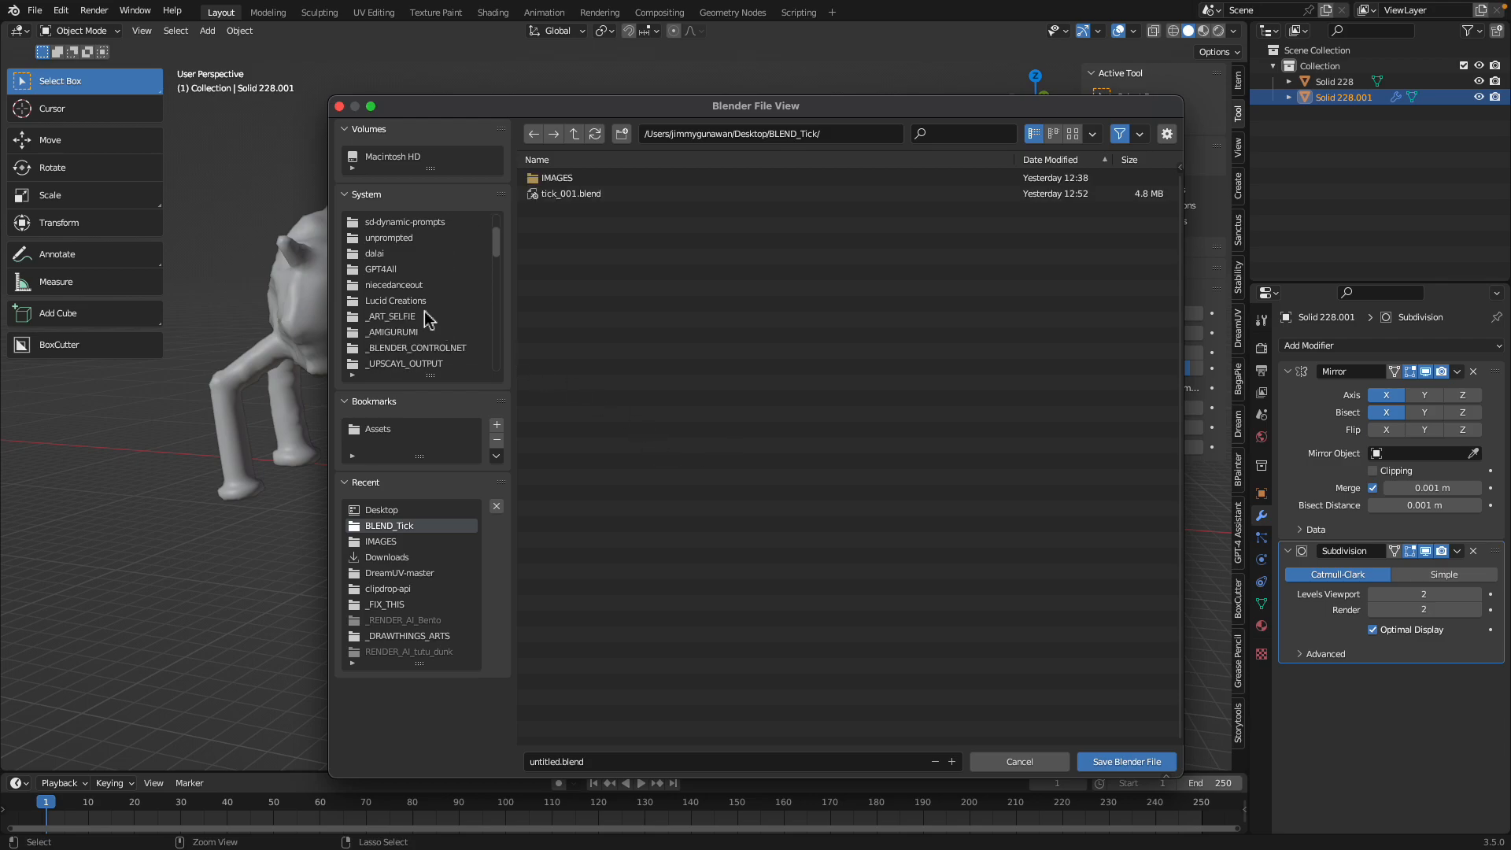
scroll(425, 331, "down", 4)
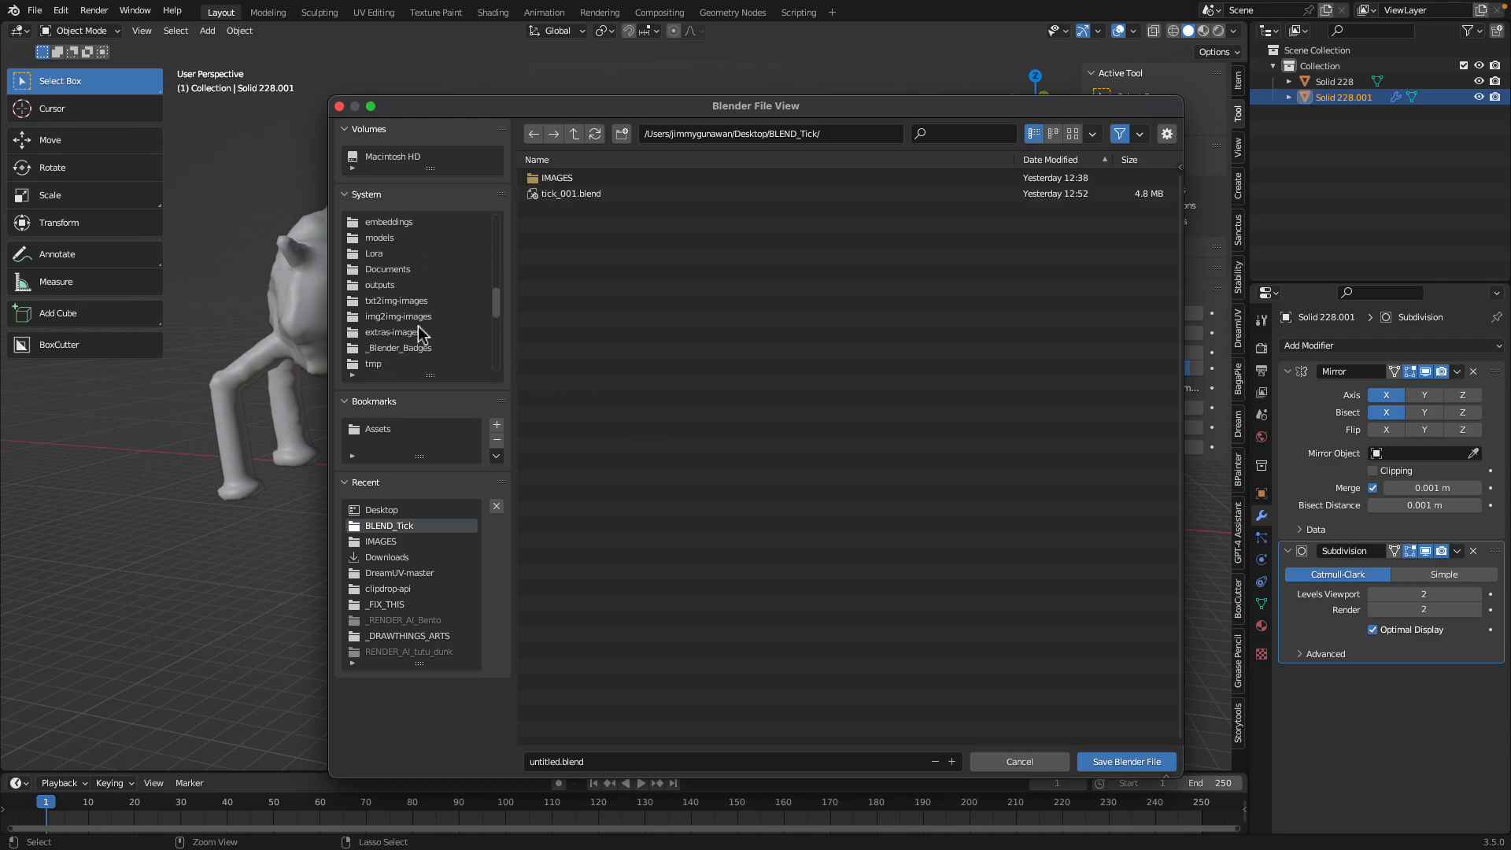
left_click(385, 348)
left_click(551, 762)
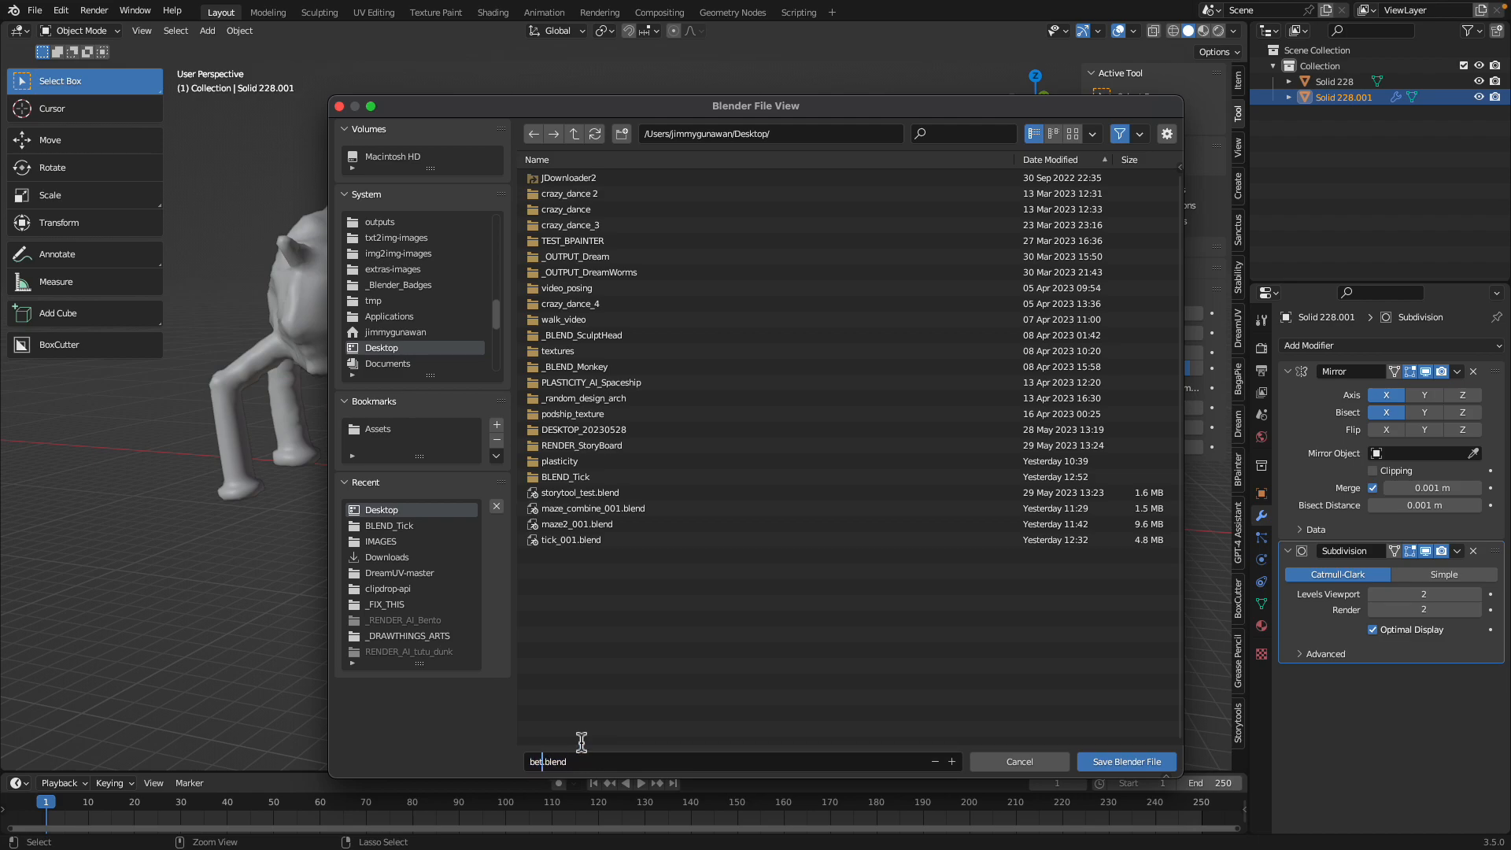
left_click(1156, 762)
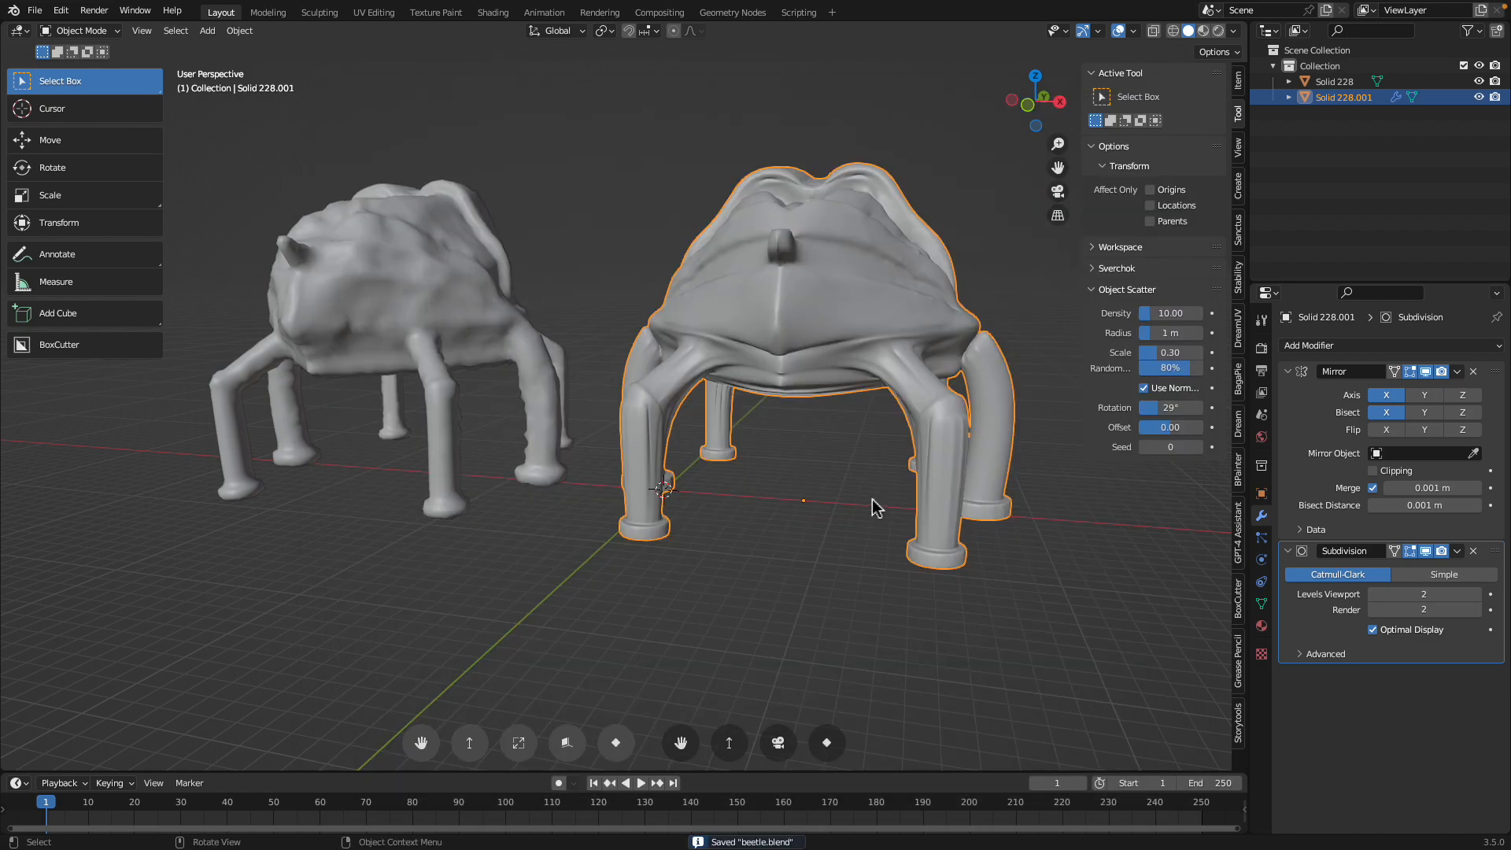
- Open the recent file tick_001.blend without saving changes to beetle.blend
left_click(35, 11)
mouse_move(79, 65)
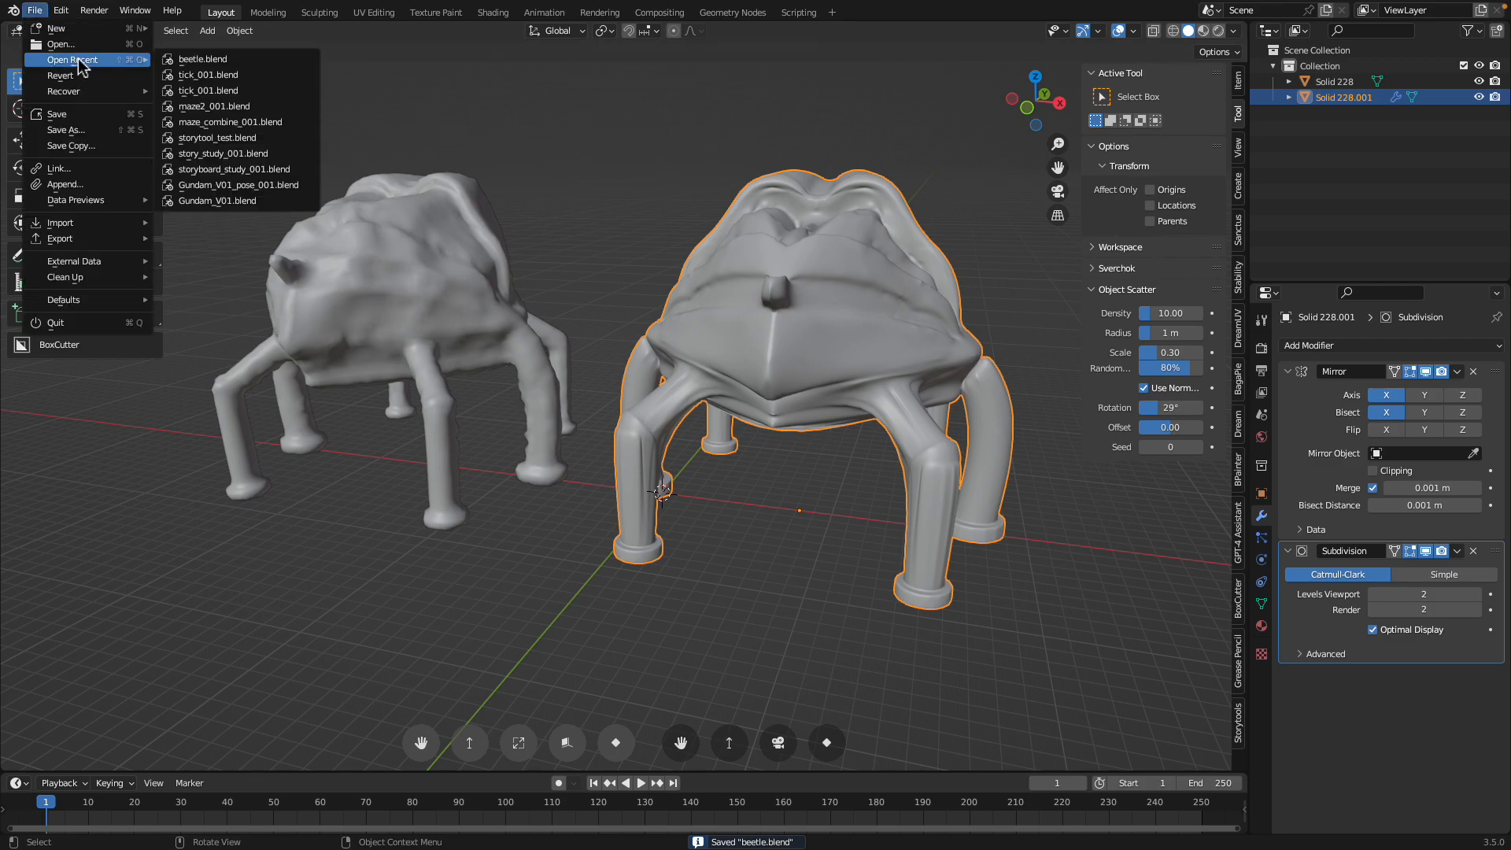
left_click(197, 74)
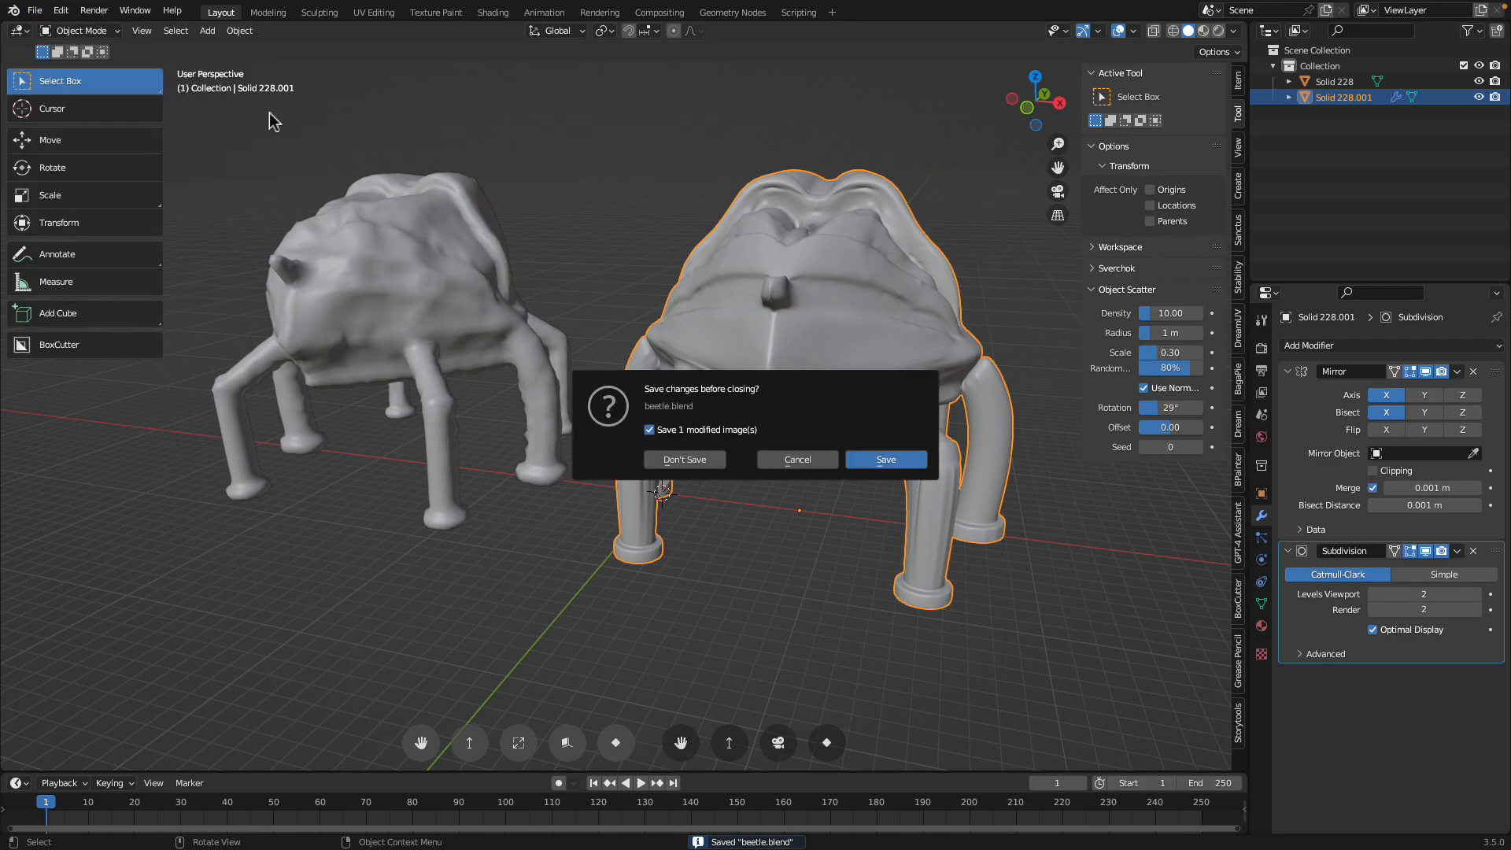
left_click(699, 464)
- Select the Tick object and copy it for use in the beetle scene
middle_click_drag(692, 460, 489, 408)
left_click(601, 502)
key("super+c")
- Examine the tick's shape up close, preview its material, and restore Solid shading
scroll(489, 408, "up", 5)
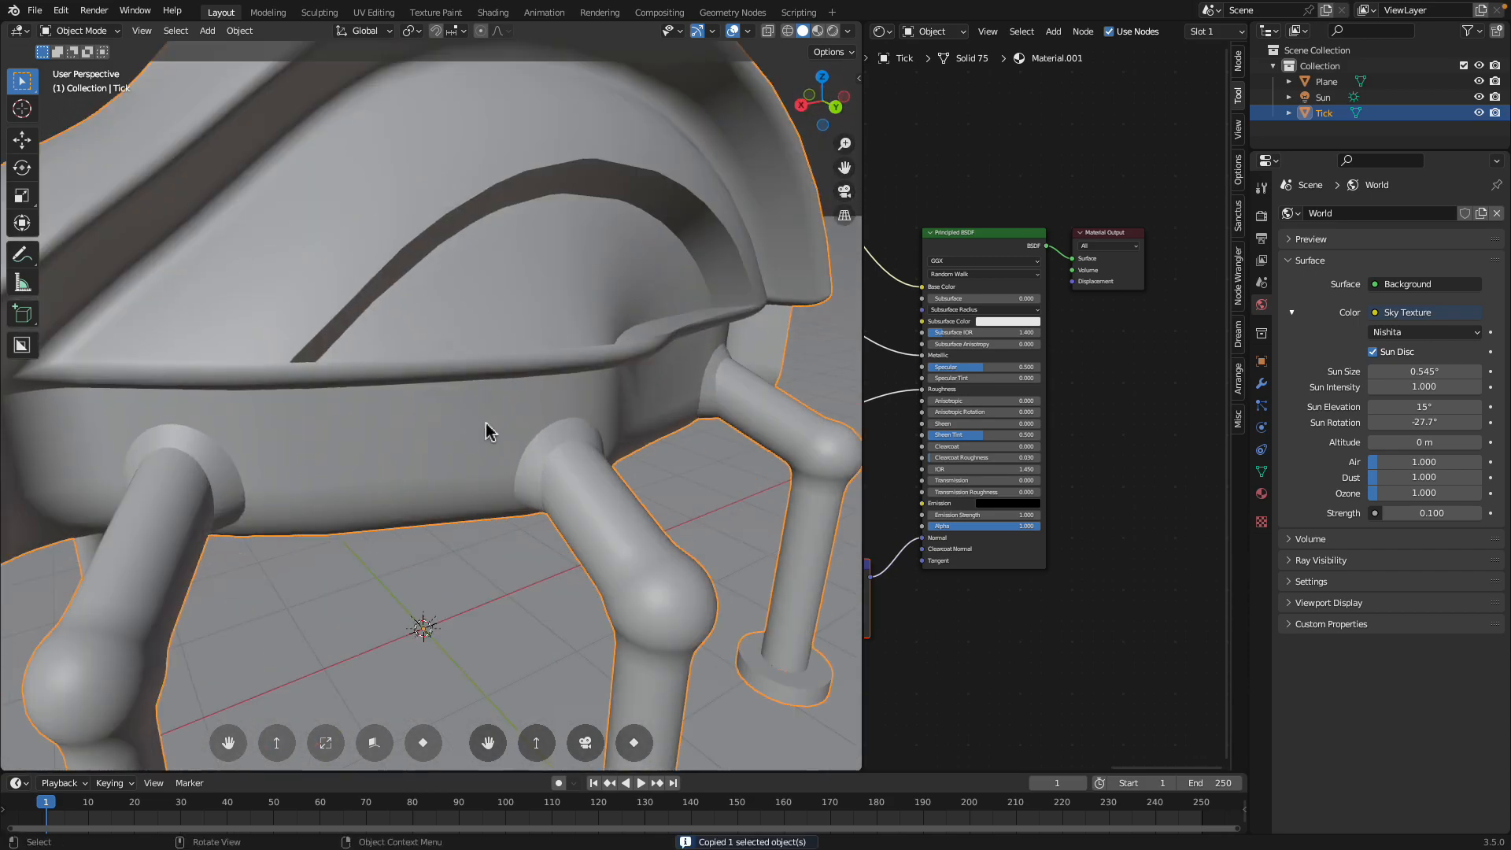
scroll(489, 407, "down", 5)
mouse_move(600, 398)
middle_mouse_down()
mouse_move(574, 425)
mouse_move(469, 279)
mouse_move(574, 321)
mouse_move(511, 315)
middle_mouse_up()
left_click(819, 31)
middle_click_drag(671, 187, 746, 126)
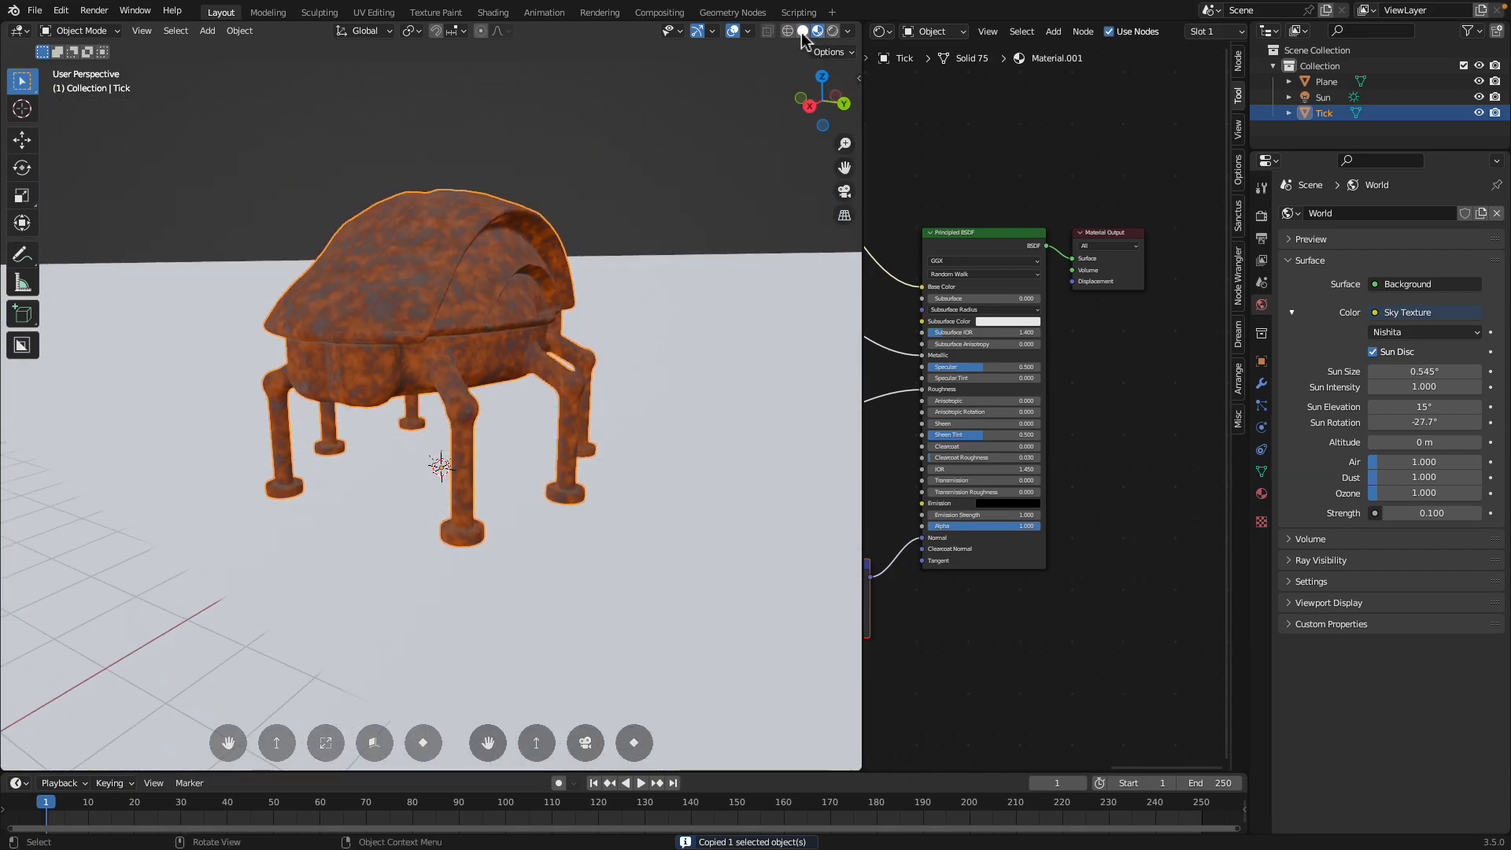
left_click(802, 33)
- Reopen the recent file beetle.blend without saving the tick scene and paste the copied Tick object
left_click(36, 10)
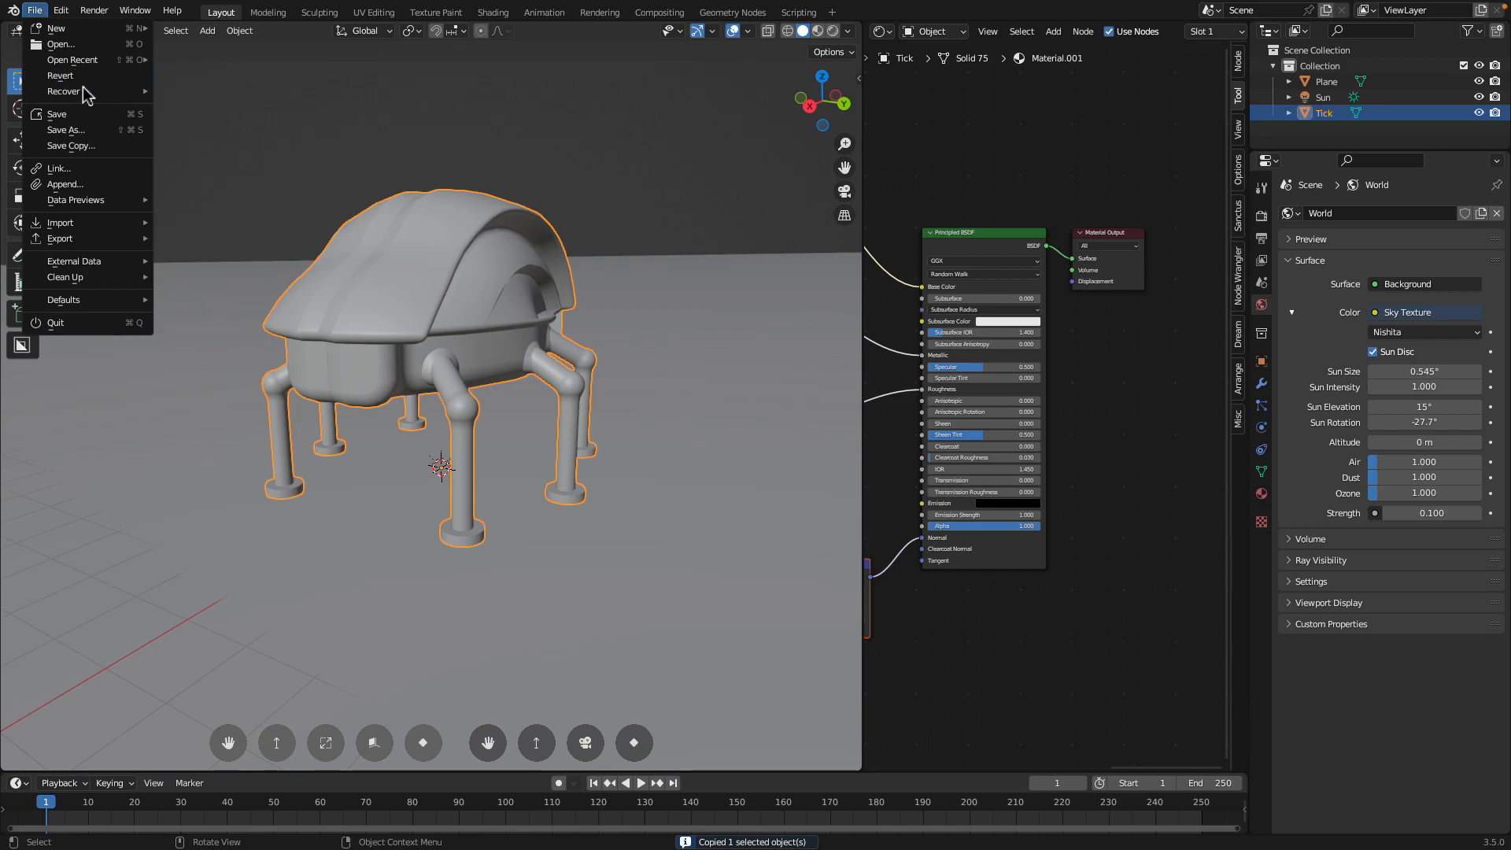
mouse_move(95, 62)
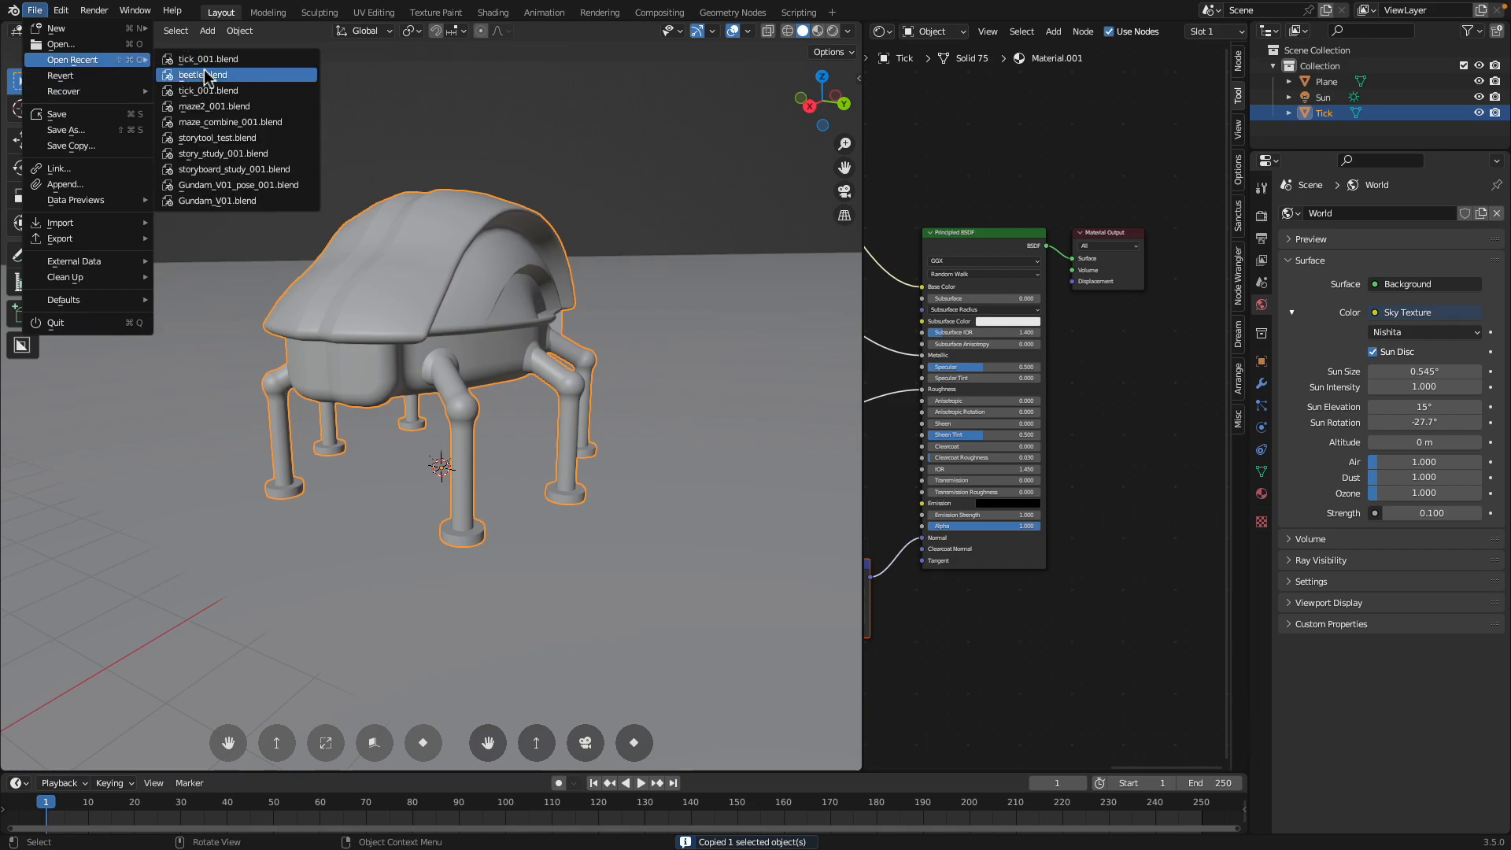
left_click(185, 74)
left_click(694, 456)
key("super+v")
- Move the pasted tick about 22 m along the global X axis, clear of the subdivided beetle
middle_click_drag(695, 456, 632, 438)
scroll(661, 448, "down", 4)
key("g")
key("x")
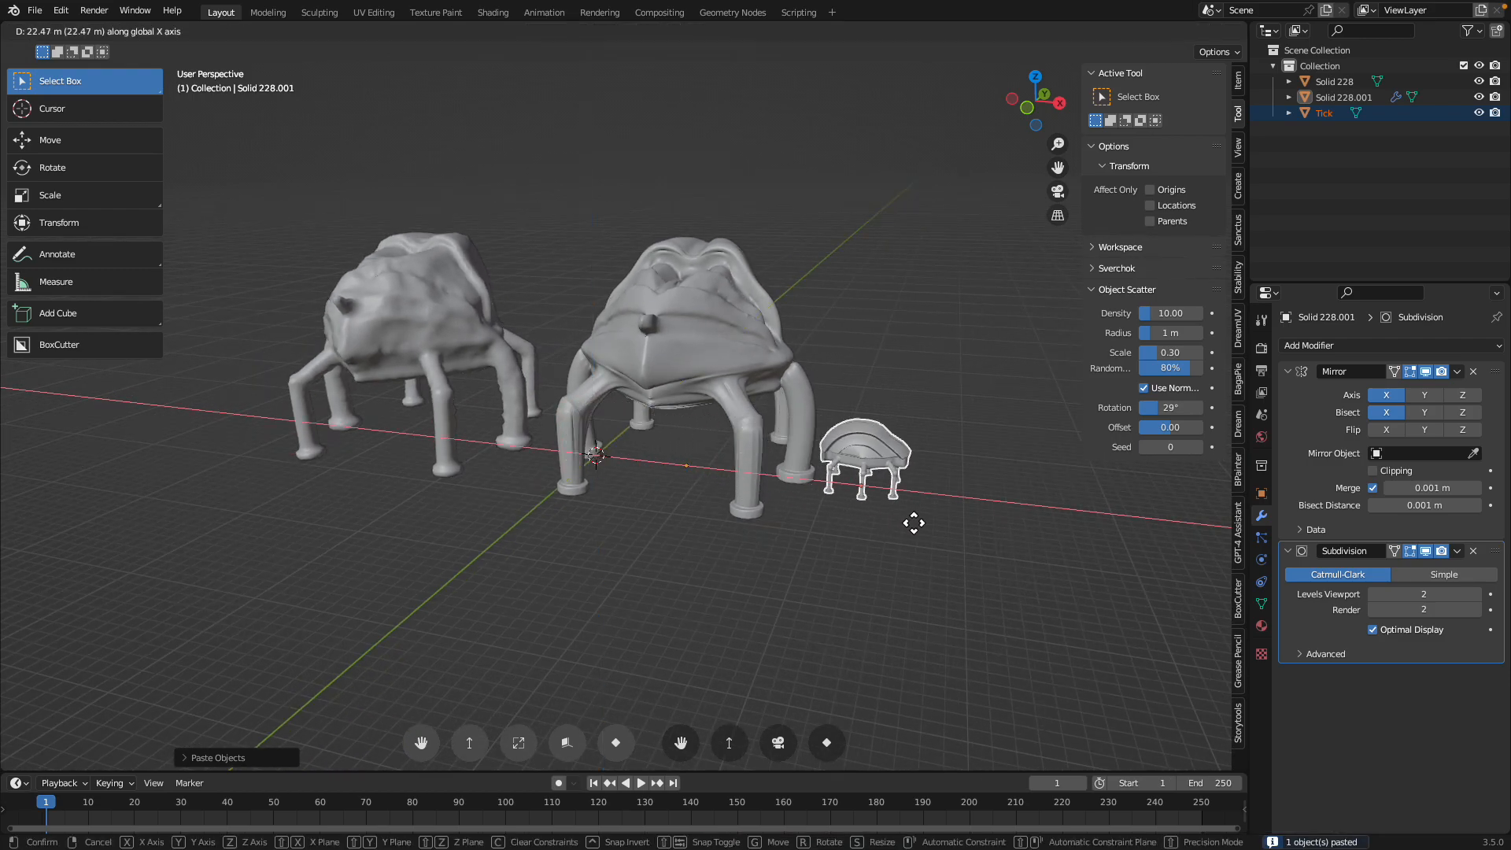
left_click(904, 546)
- Rotate the tick -90° about the global Z axis so it faces the same way as the large beetles
middle_click_drag(904, 546, 836, 553)
key("r")
key("z")
type("x")
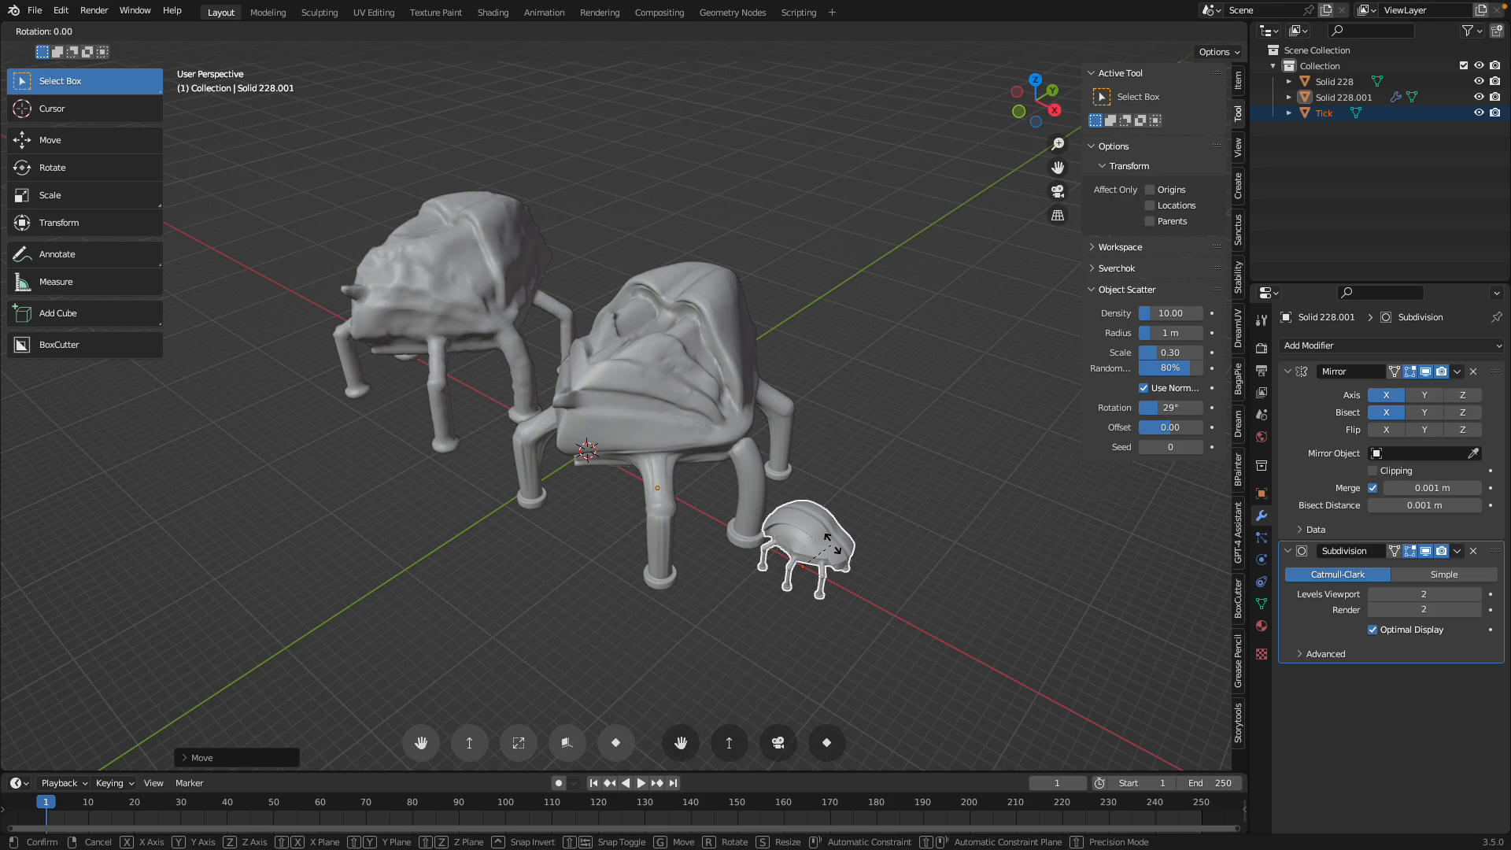
type("-90")
key("Return")
type("rz90-")
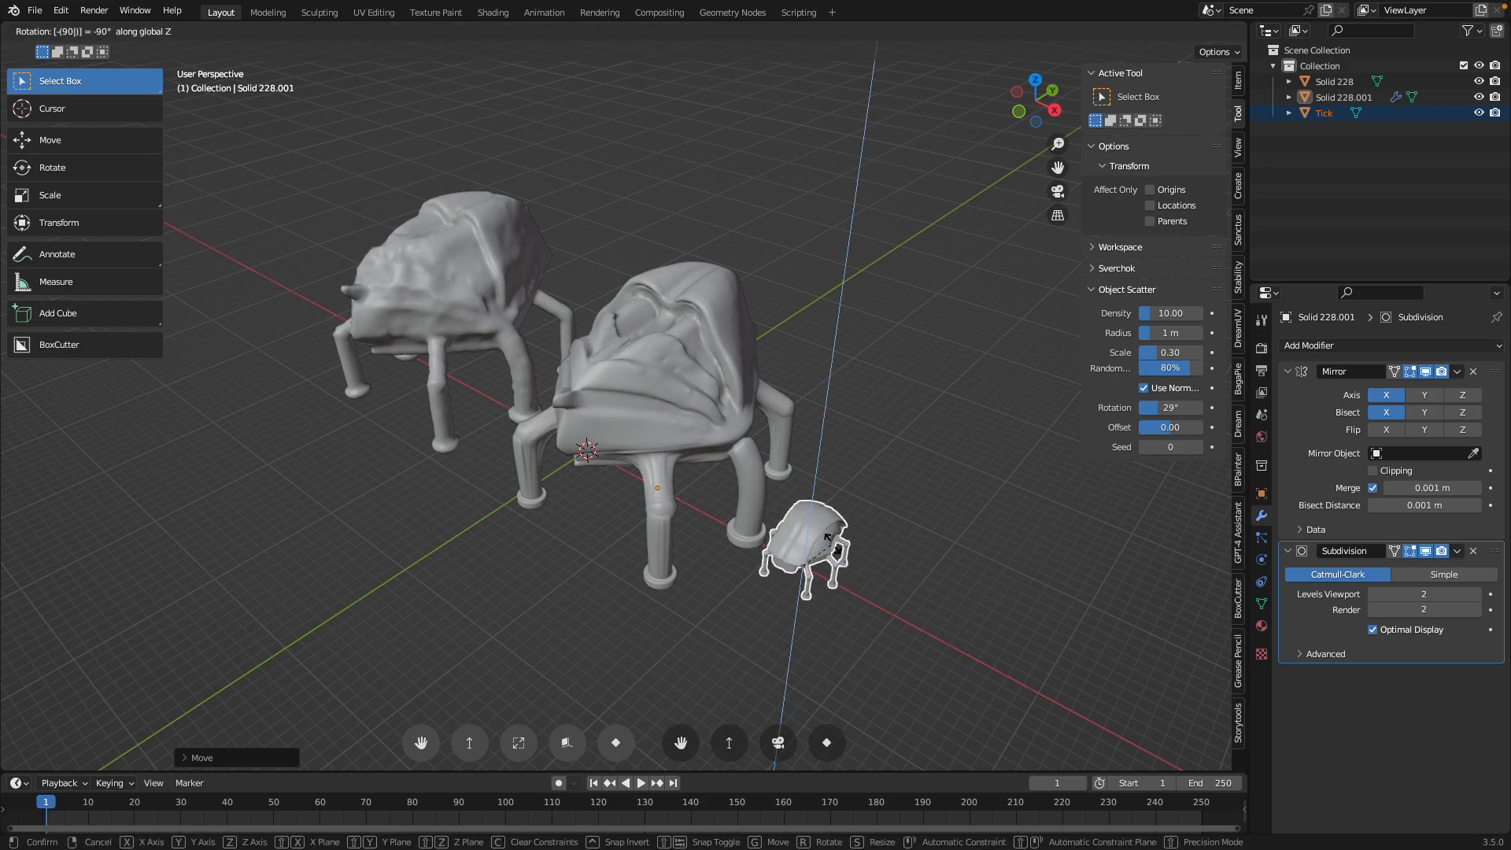
key("Return")
- Shift the rotated tick along the global Y axis beside the subdivided beetle
middle_click_drag(889, 517, 826, 495)
key("g")
key("y")
left_click(917, 499)
- Duplicate the tick sideways and repeat the duplication twice to form a row of four ticks
key("shift+d")
left_click(915, 519)
key("shift+r")
key("shift+r")
scroll(904, 510, "down", 2)
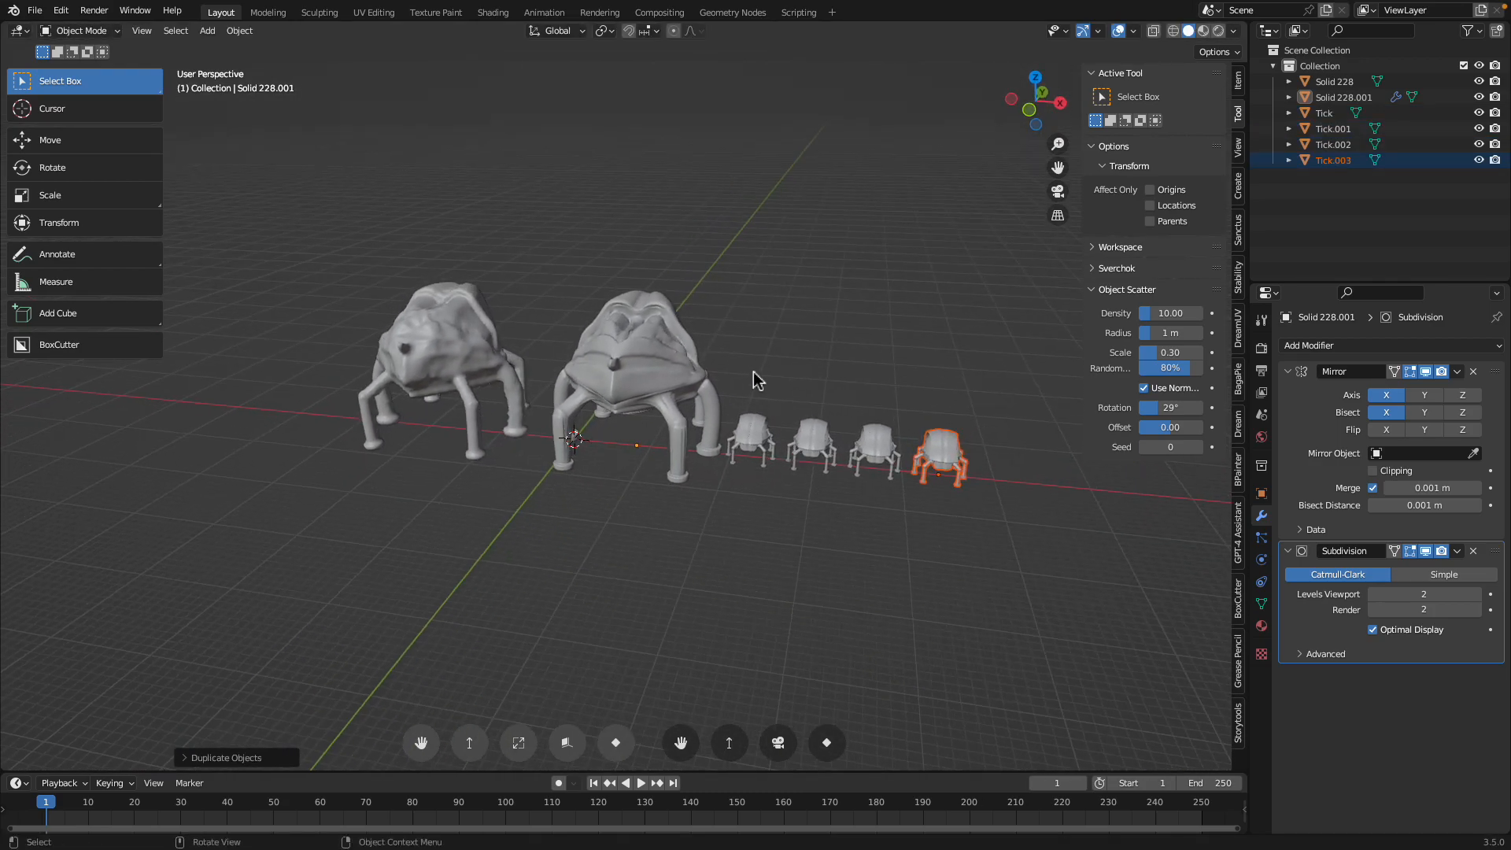
- Select all four small ticks and try to move them over the subdivided beetle
left_click_drag(752, 374, 995, 530)
middle_click_drag(842, 541, 785, 559)
key("g")
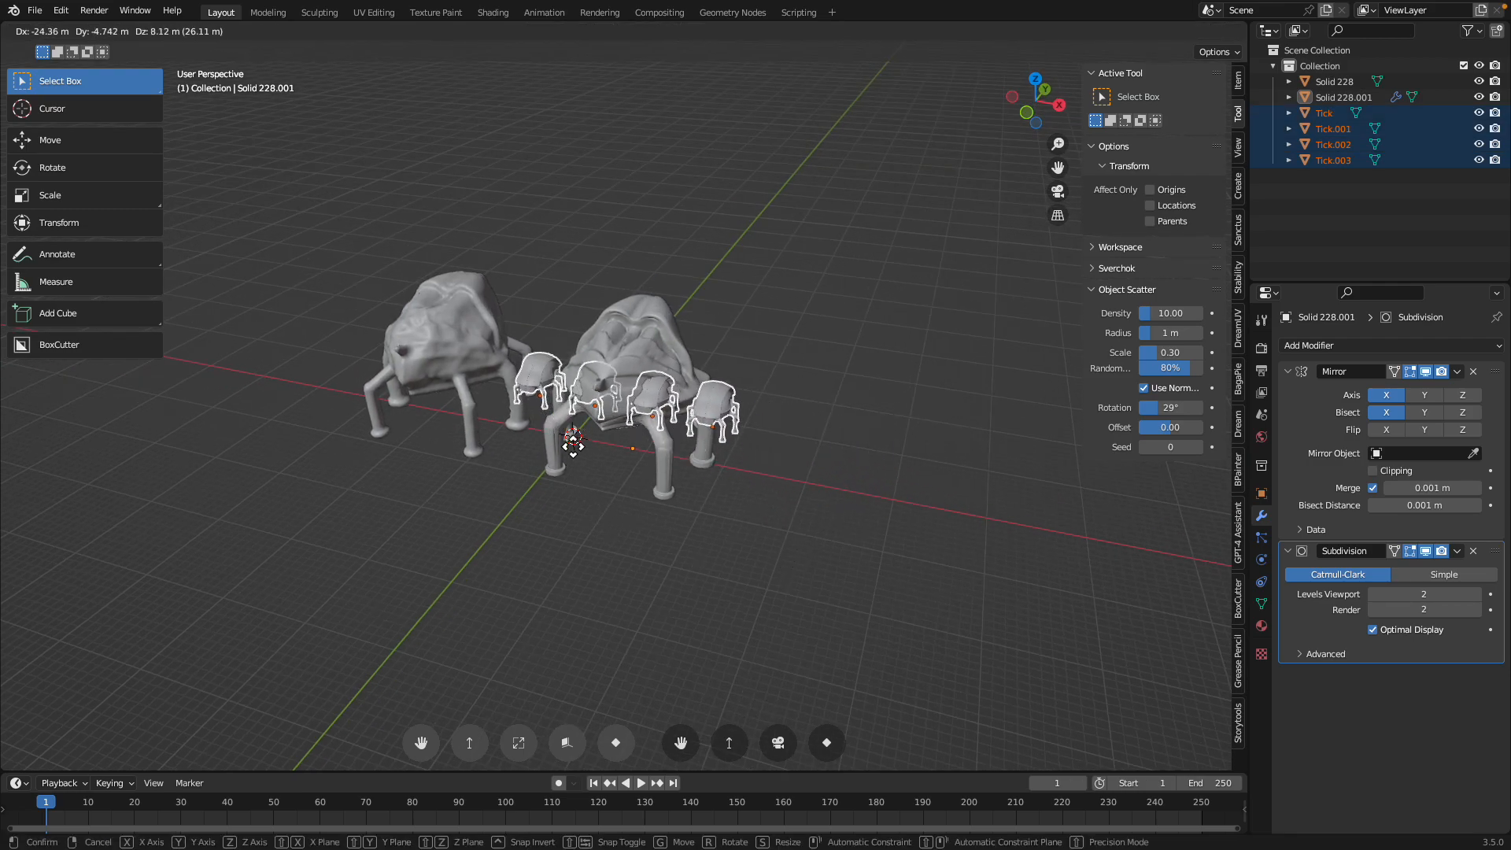
right_click(543, 441)
scroll(521, 507, "up", 4)
middle_click_drag(554, 465, 581, 405)
scroll(521, 508, "down", 6)
scroll(680, 474, "up", 3)
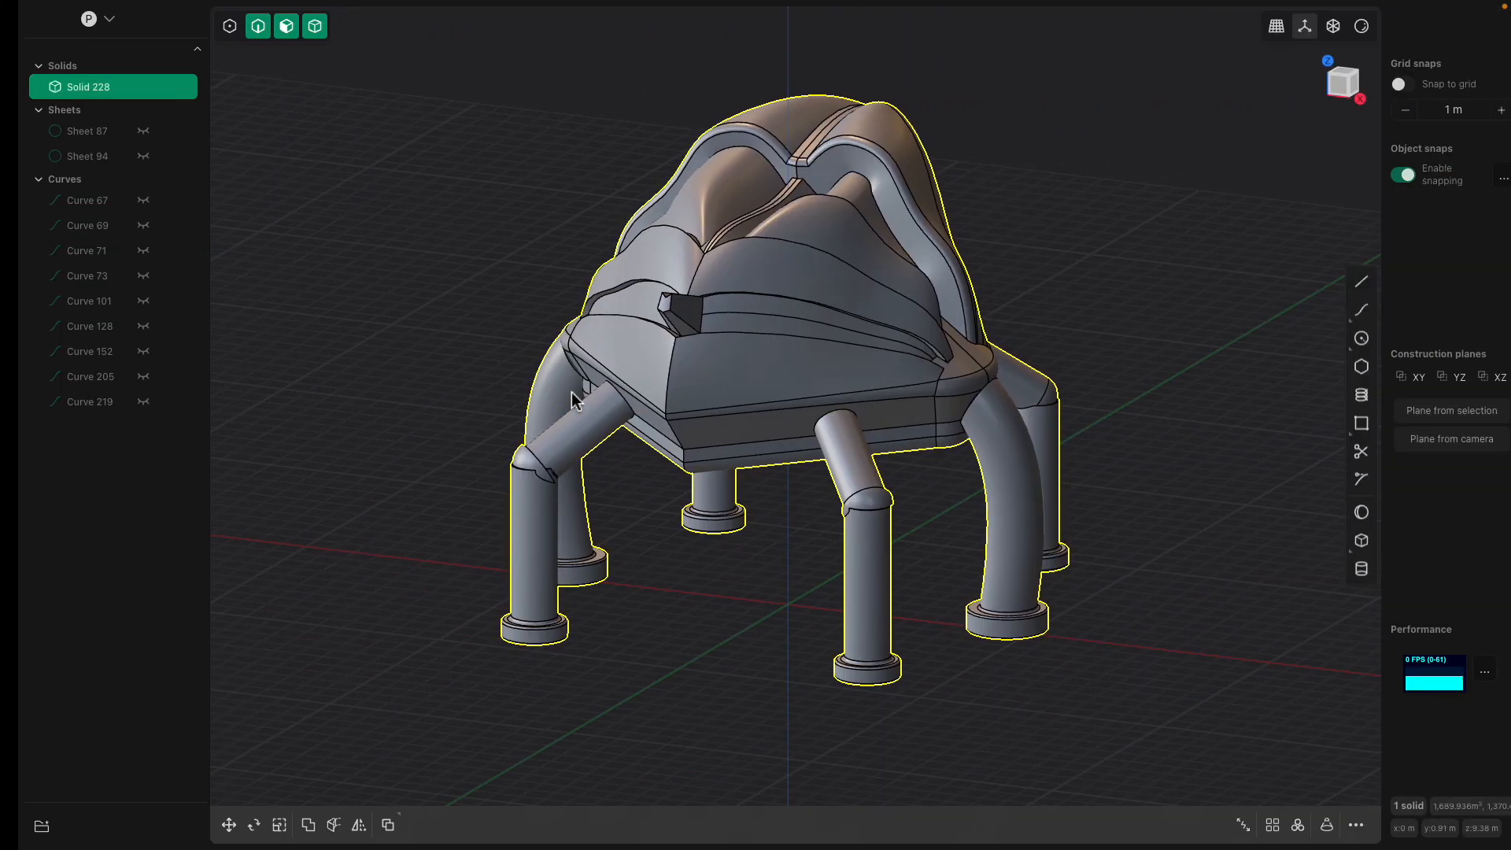
- Switch to Plasticity and place a U/V face cut on a face of the beetle's body
middle_click_drag(695, 474, 701, 338)
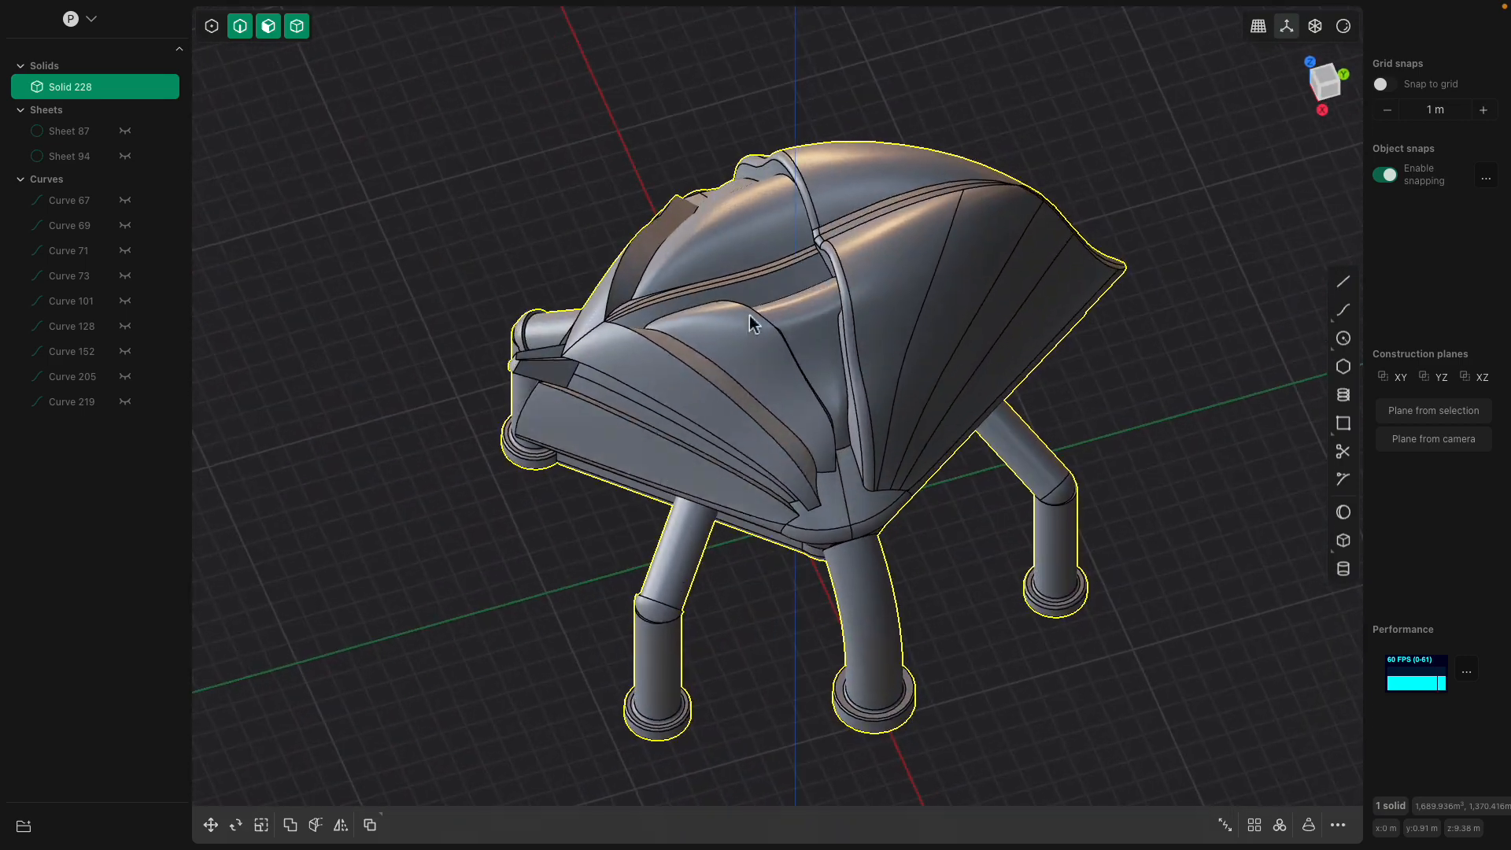
middle_click_drag(721, 426, 847, 351)
mouse_move(724, 233)
middle_mouse_down()
mouse_move(771, 247)
mouse_move(711, 343)
middle_mouse_up()
key("ctrl+r")
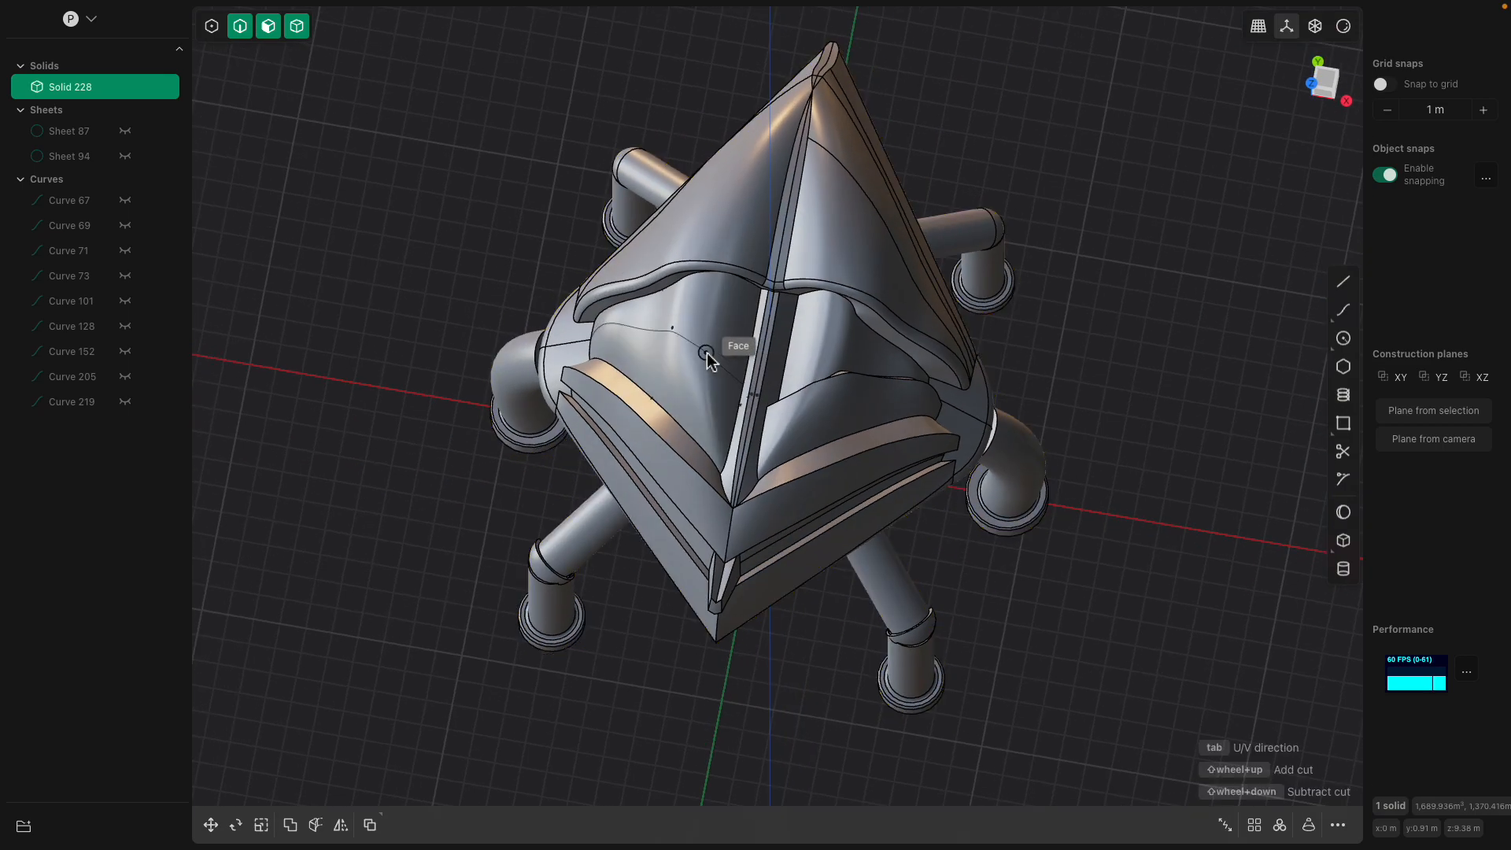
middle_click_drag(724, 334, 803, 390)
left_click(701, 213)
- Add four parallel U/V cuts across the flat face on the beetle's underside
key("ctrl+r")
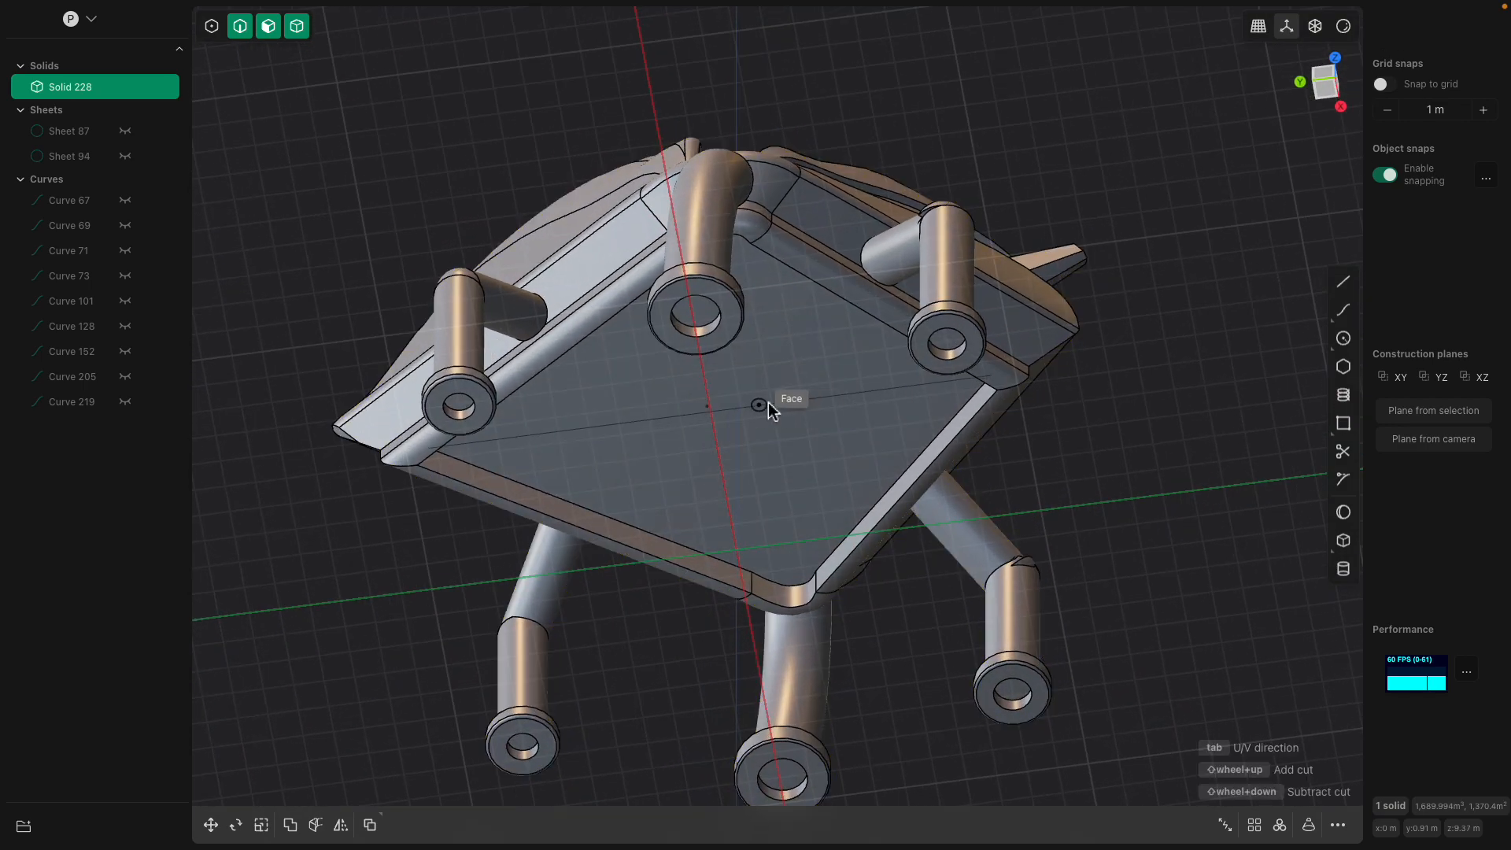
left_click(781, 360)
left_click(797, 443)
left_click(804, 491)
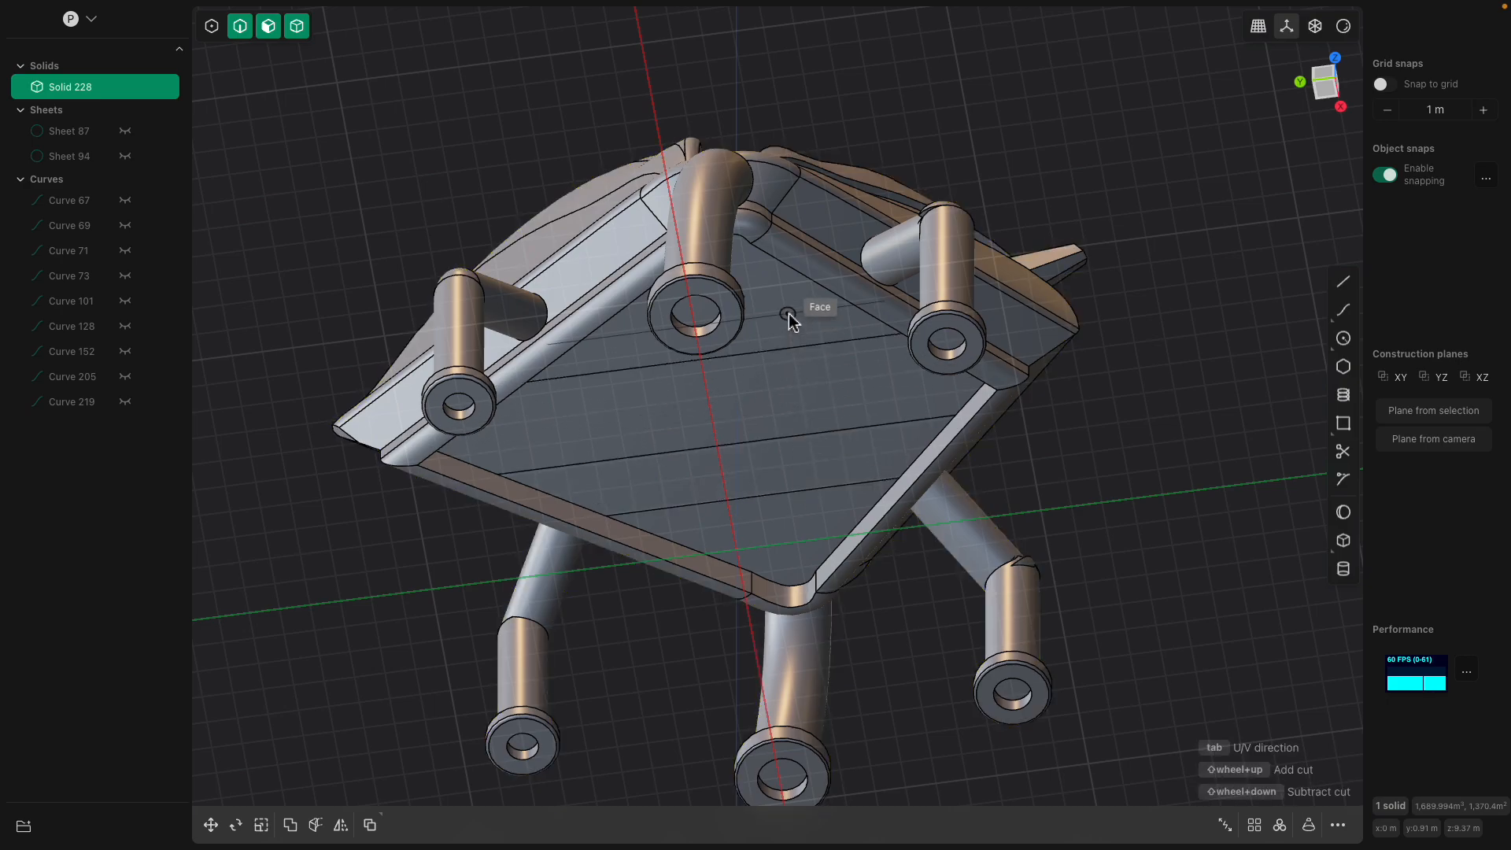
left_click(788, 314)
right_click(790, 316)
- Try to offset strips of the divided underside face, starting with the central one
middle_click_drag(790, 318, 648, 355)
left_click(814, 447)
left_click(795, 444)
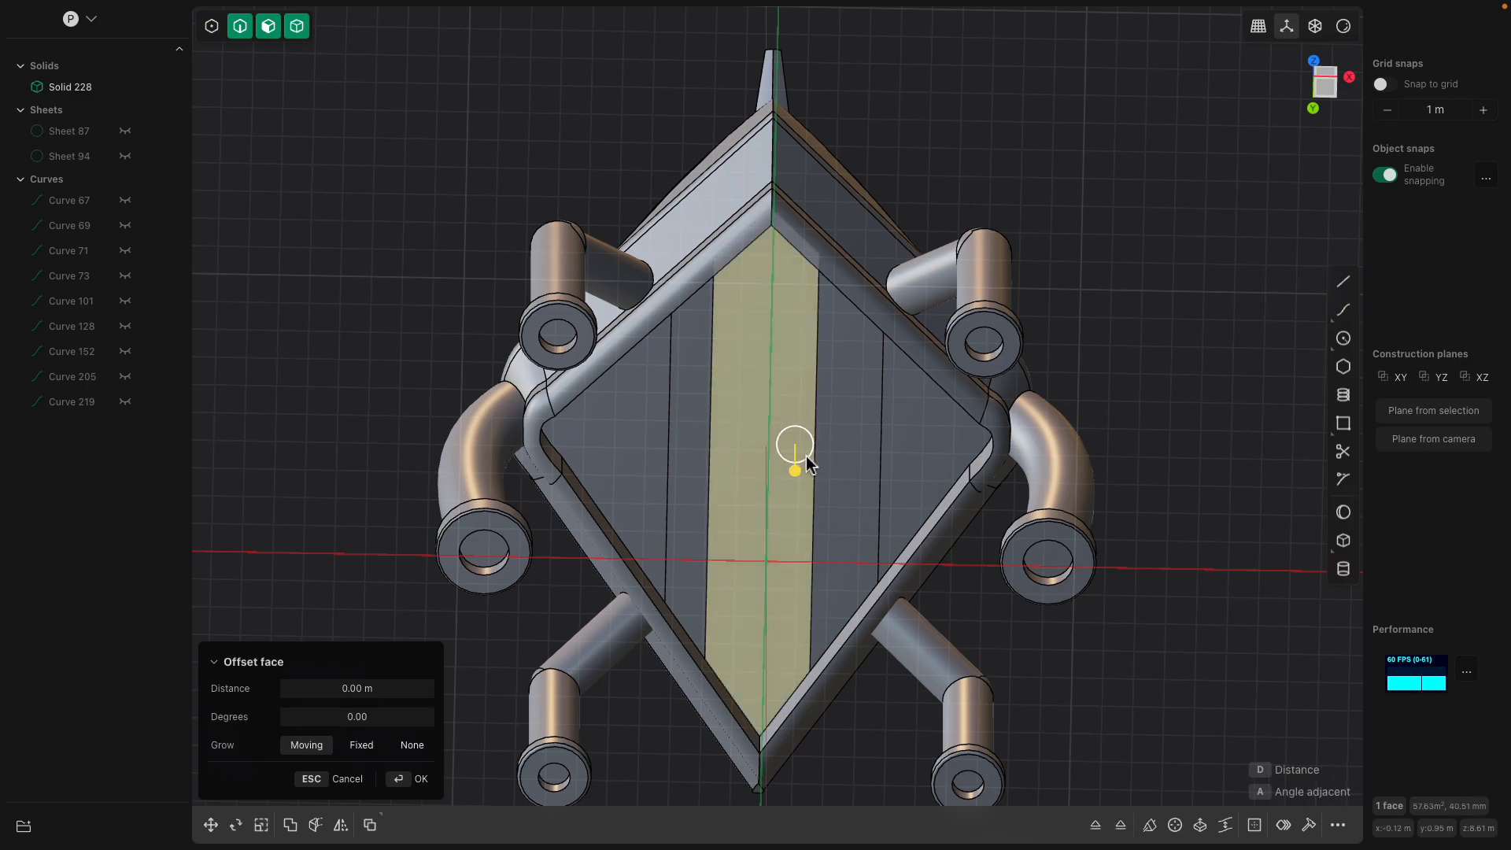
middle_click_drag(806, 456, 848, 475)
left_click(852, 475)
mouse_move(853, 501)
left_mouse_down()
mouse_move(847, 440)
mouse_move(852, 555)
mouse_move(853, 445)
mouse_move(853, 512)
mouse_move(853, 484)
left_mouse_up()
middle_click_drag(853, 484, 888, 528)
left_click_drag(826, 464, 828, 473)
middle_click_drag(829, 474, 810, 405)
key("Escape")
- Add another cut to the beetle's underside and a vertical cut on its front side face near the central edge
key("ctrl+r")
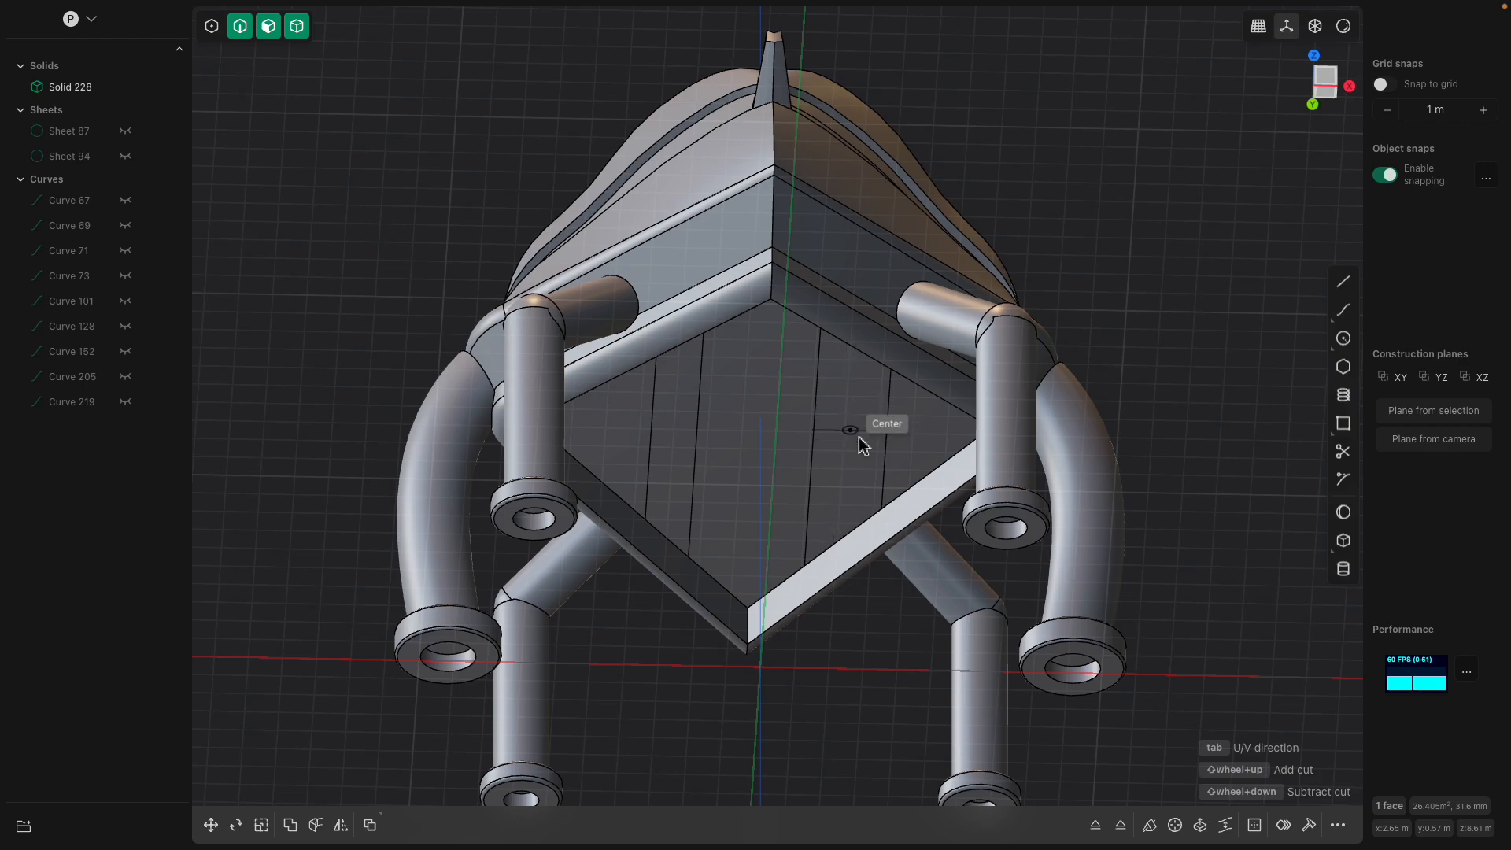
left_click(860, 460)
middle_click_drag(874, 441, 821, 444)
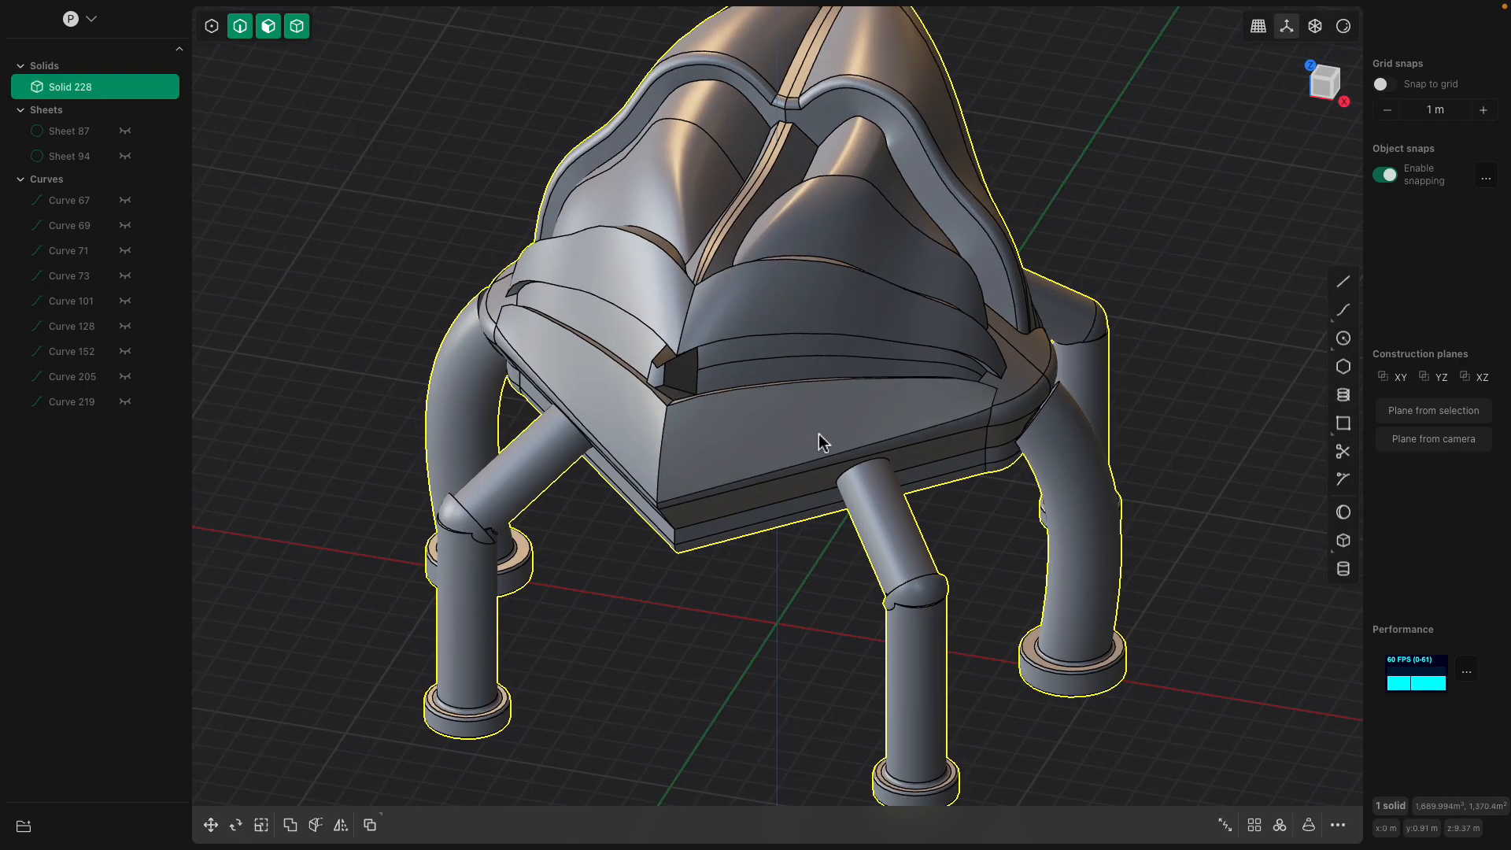
key("c")
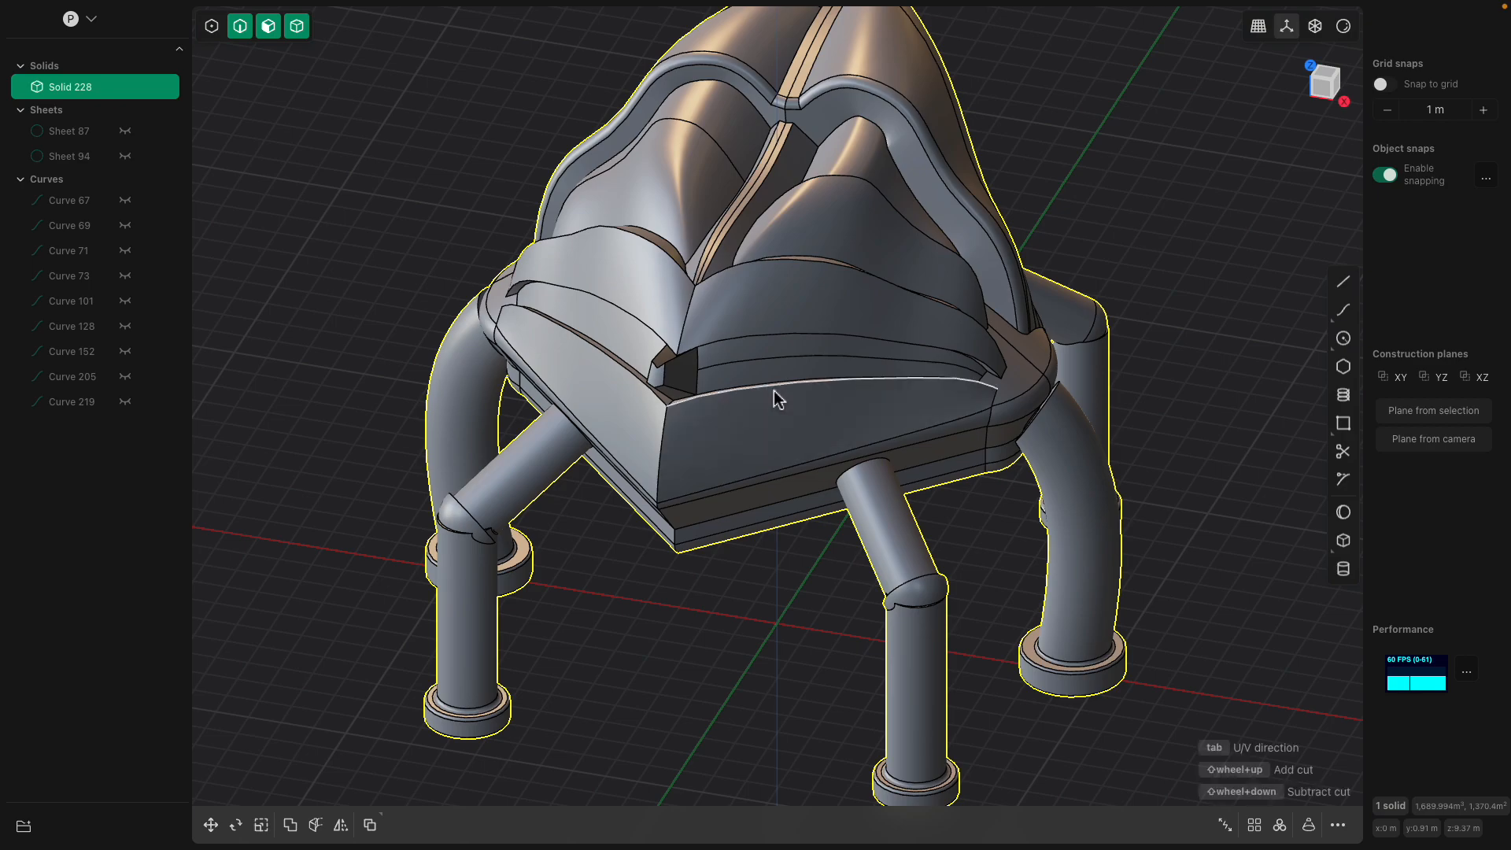
left_click(749, 432)
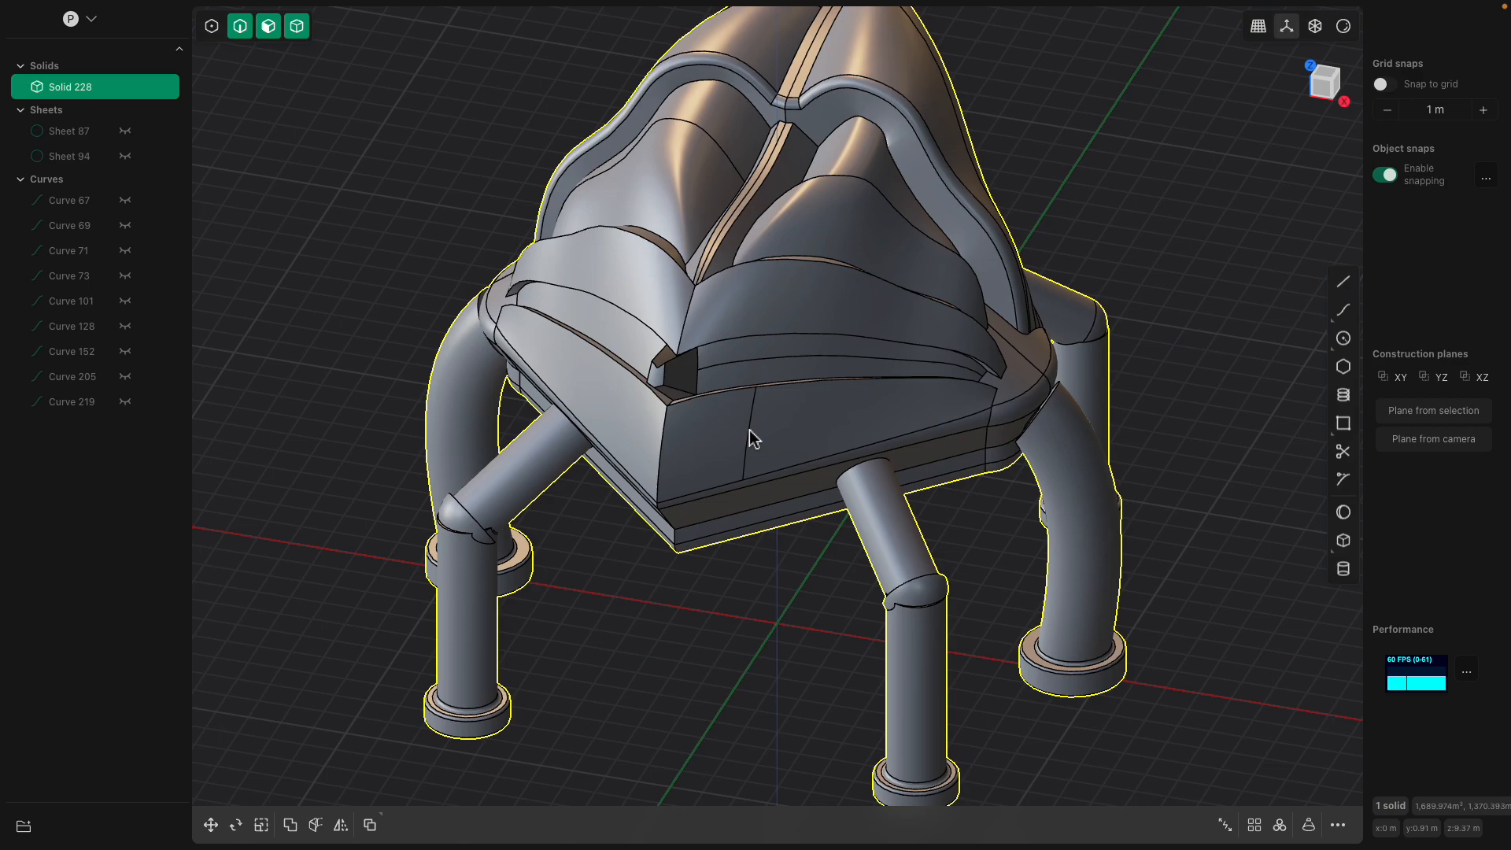
- Add a second vertical cut to the beetle's front side face and offset the resulting middle panel inward
key("c")
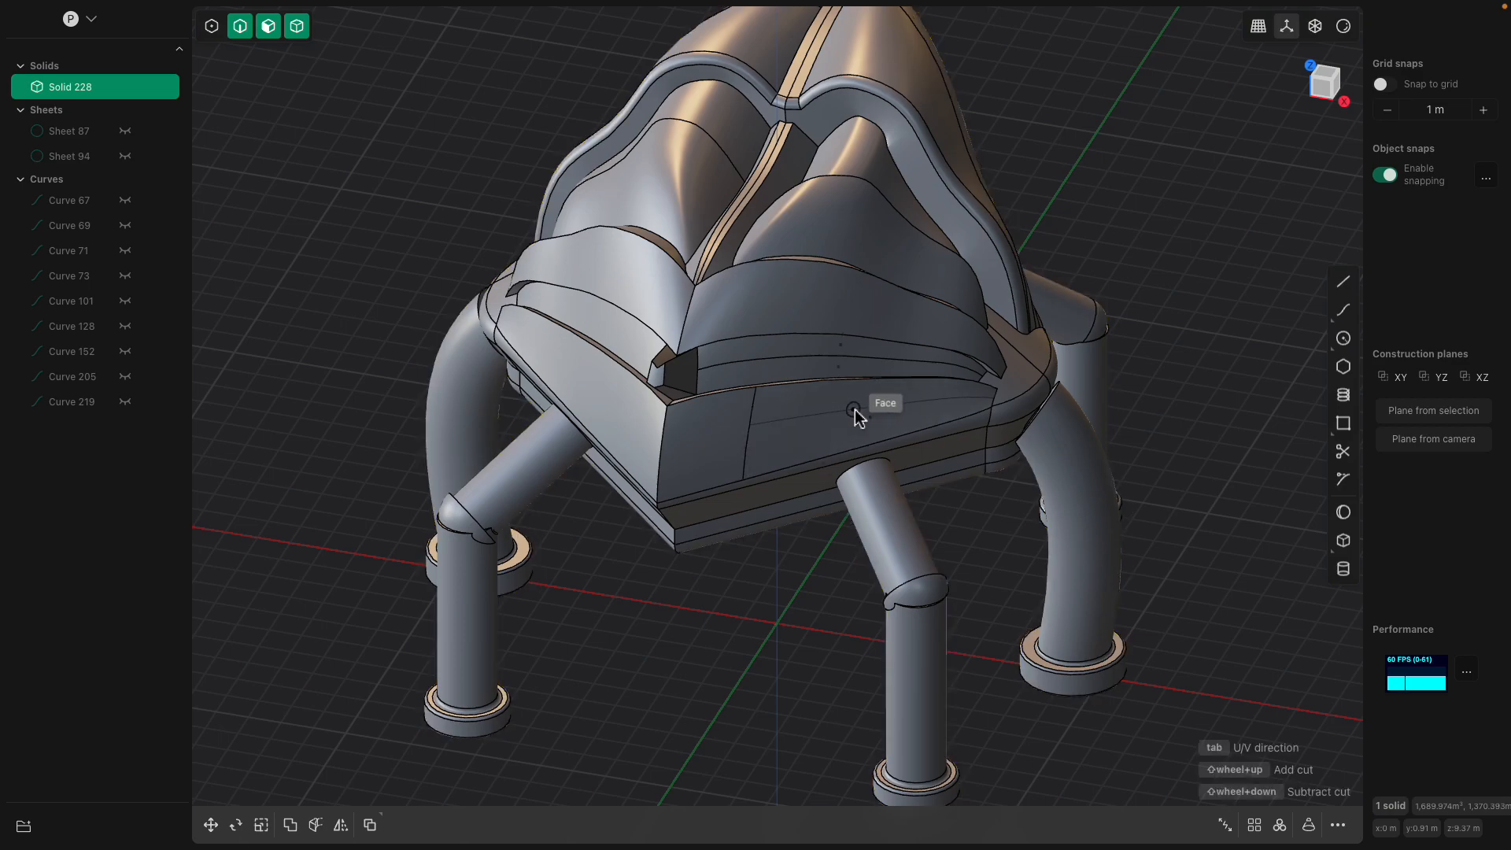
left_click(860, 410)
left_click(821, 417)
middle_click_drag(821, 417, 896, 422)
left_click_drag(912, 417, 902, 423)
right_click(899, 416)
middle_click_drag(899, 417, 779, 357)
right_click(875, 447)
- Add a vertical U/V cut to the lower rim face below the panels, near the central front edge
scroll(779, 357, "up", 10)
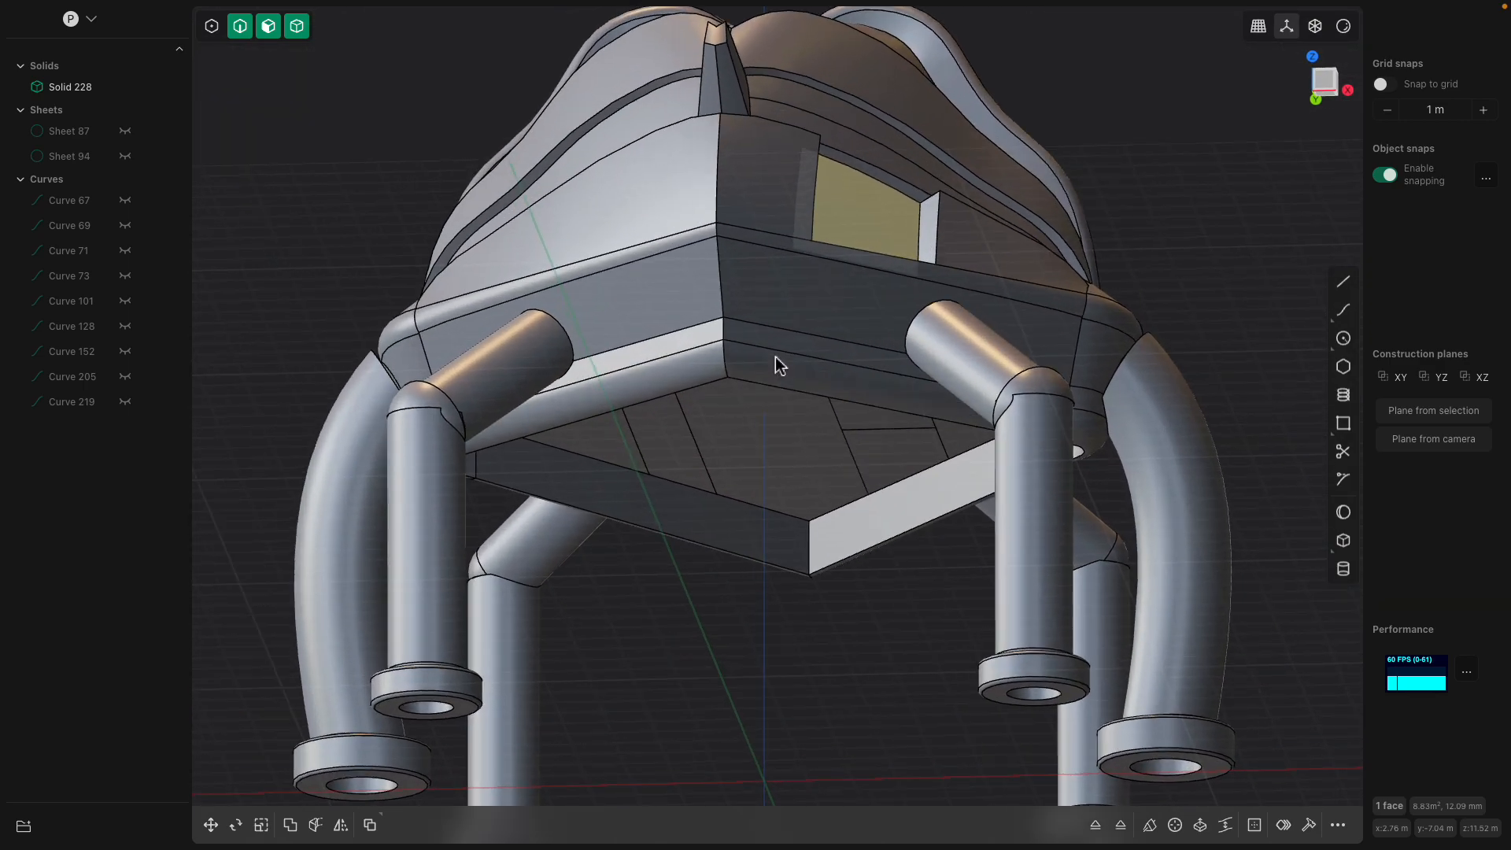
key("ctrl+r")
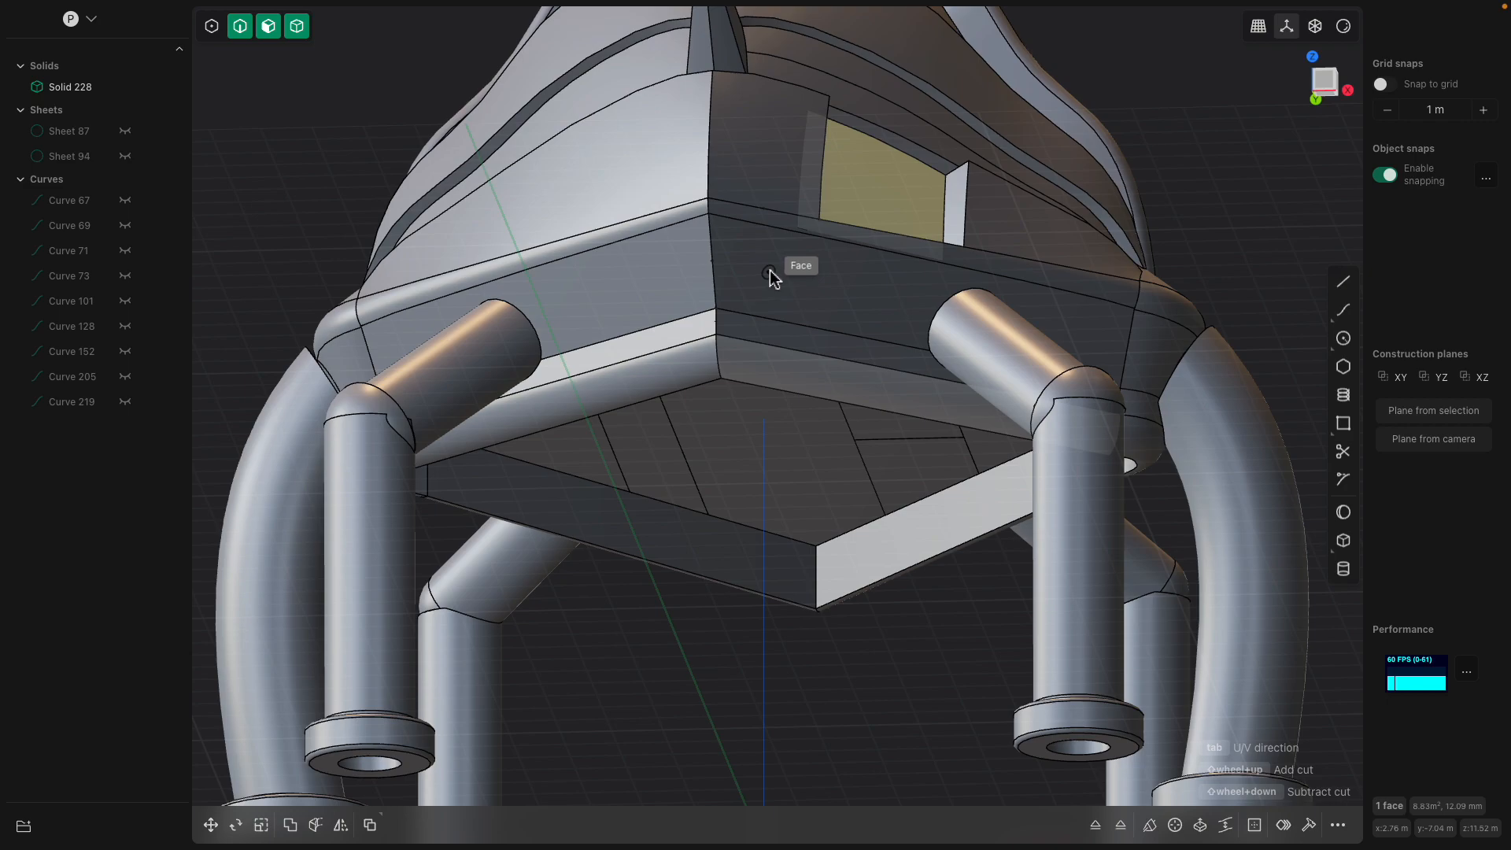
key("Escape")
middle_click_drag(770, 251, 774, 297)
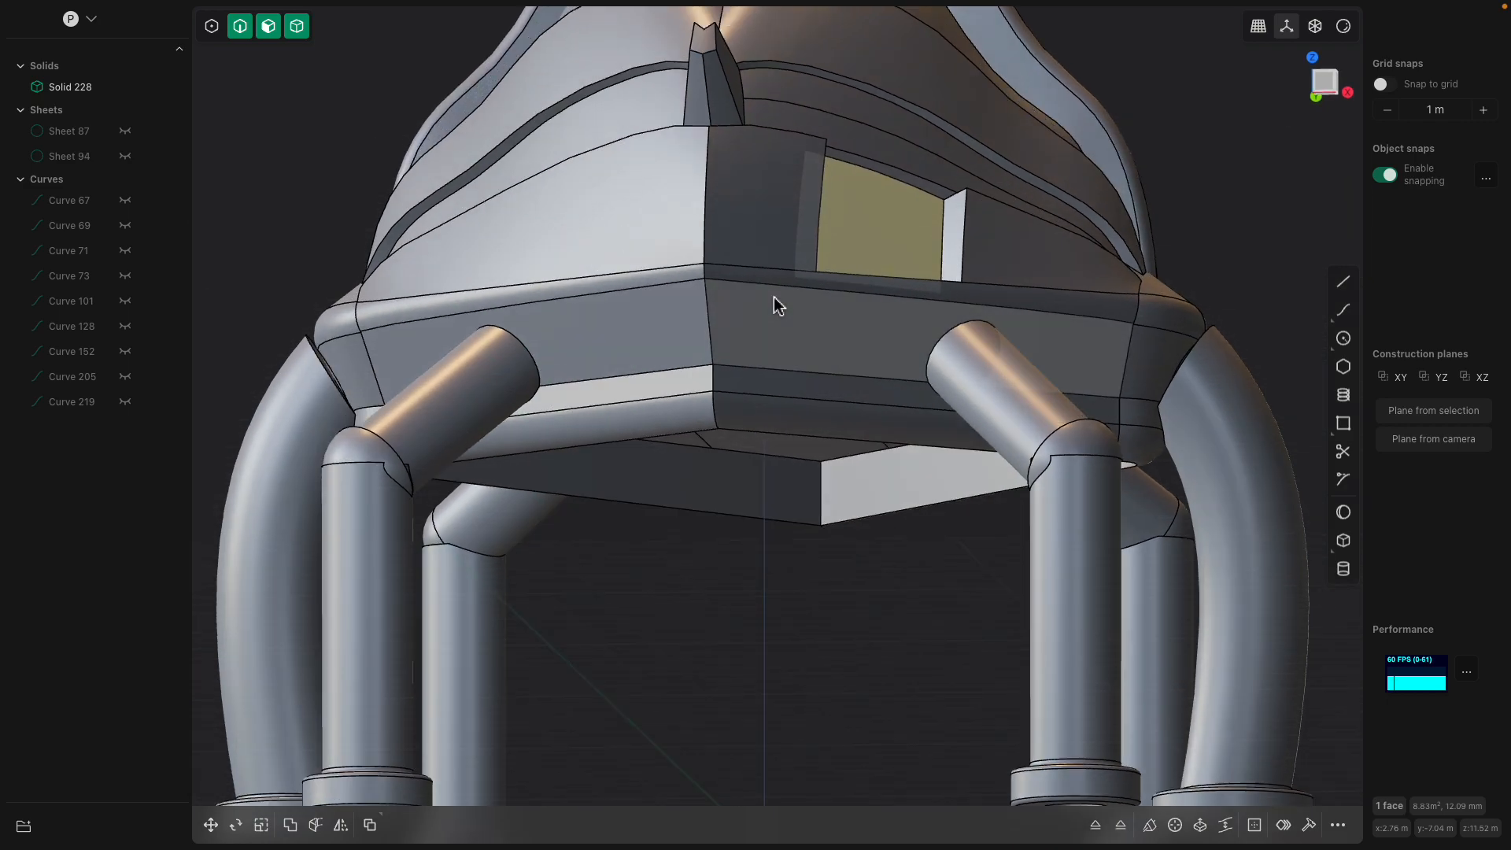
left_click(772, 315)
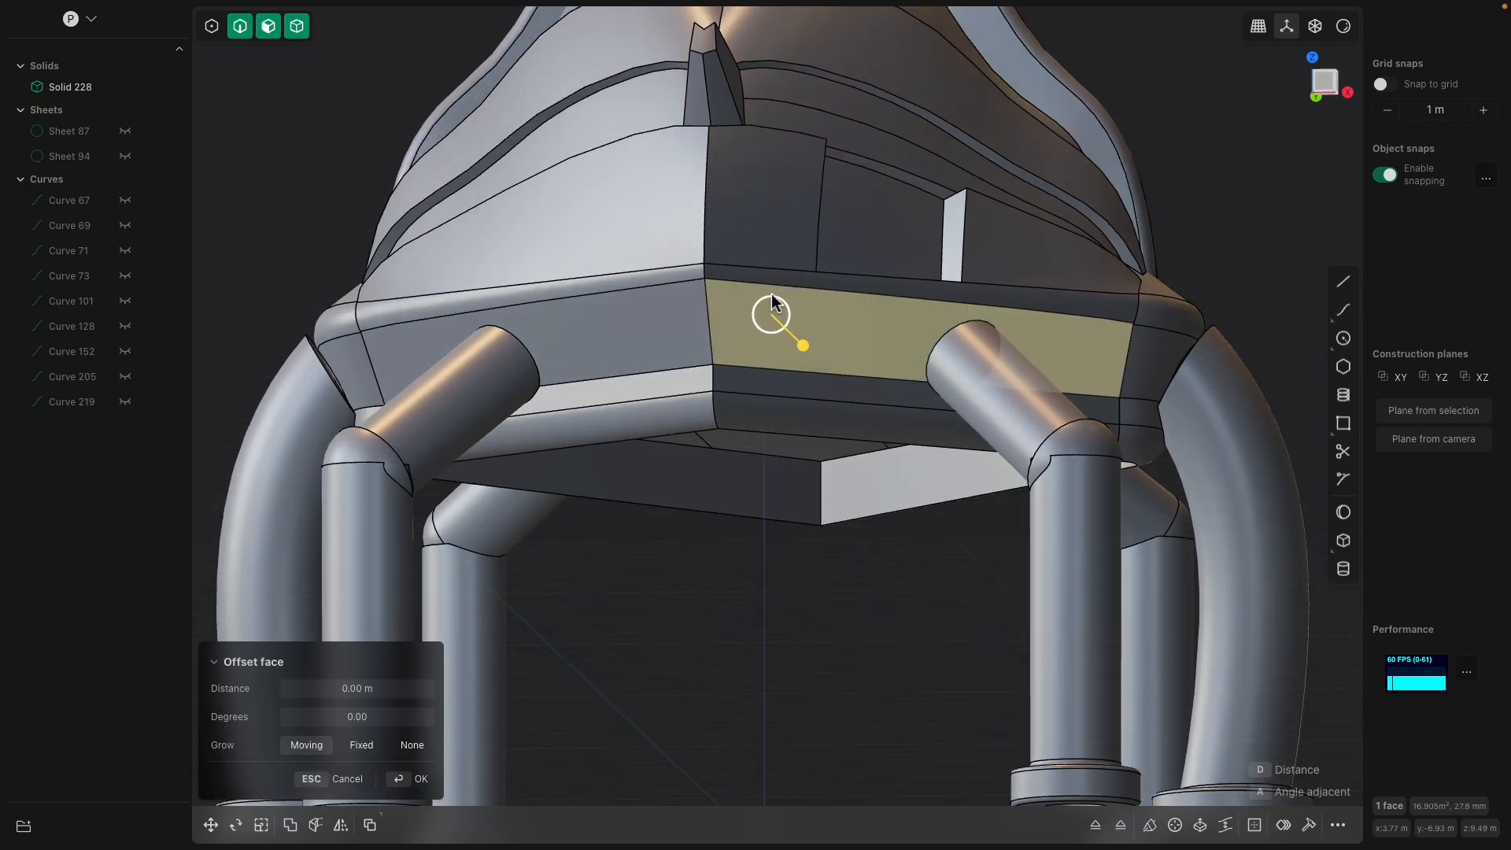
key("ctrl+r")
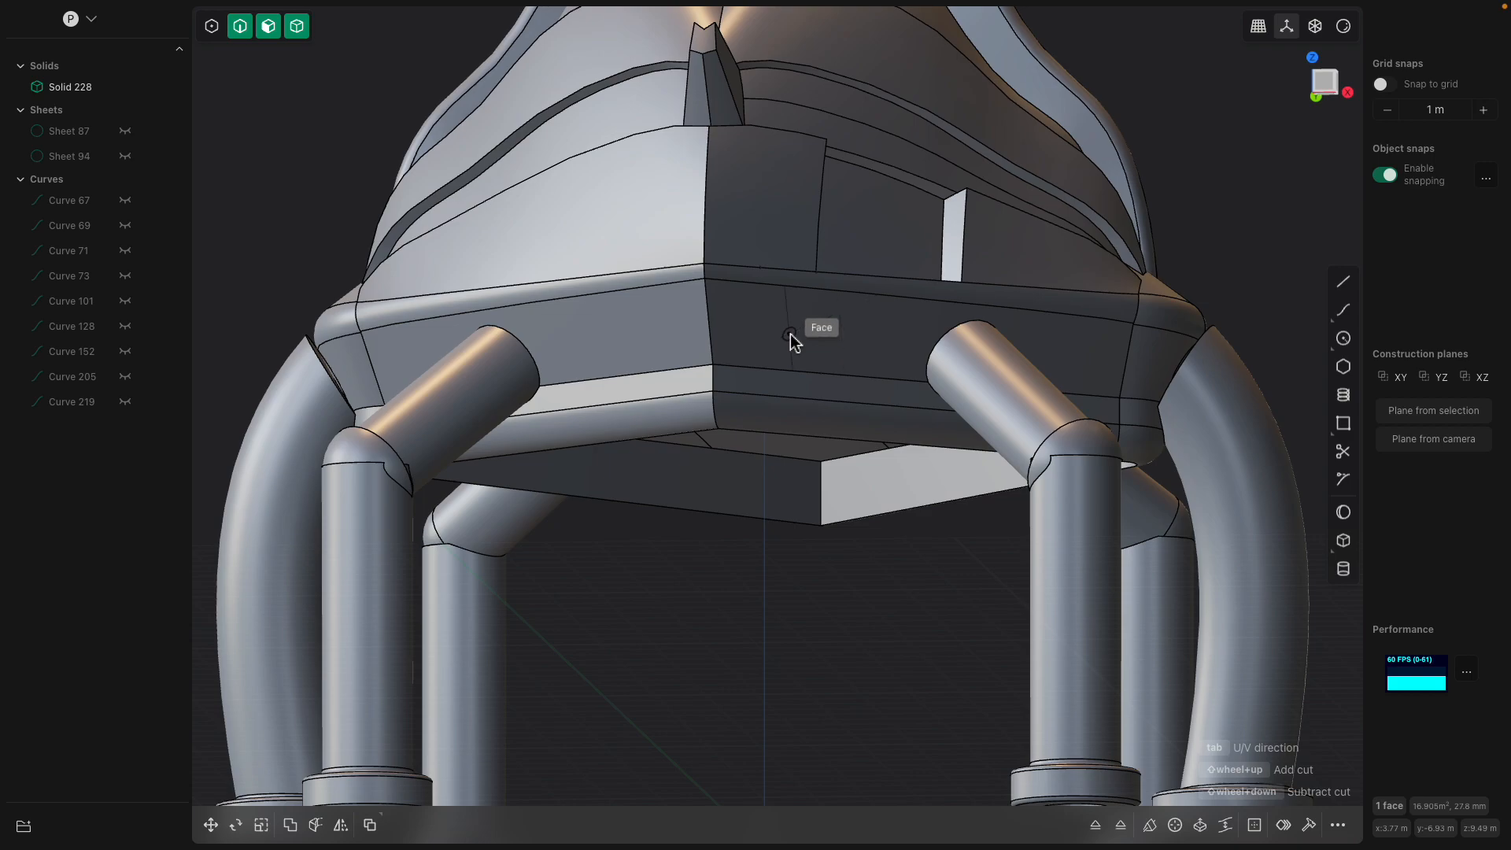
left_click(795, 334)
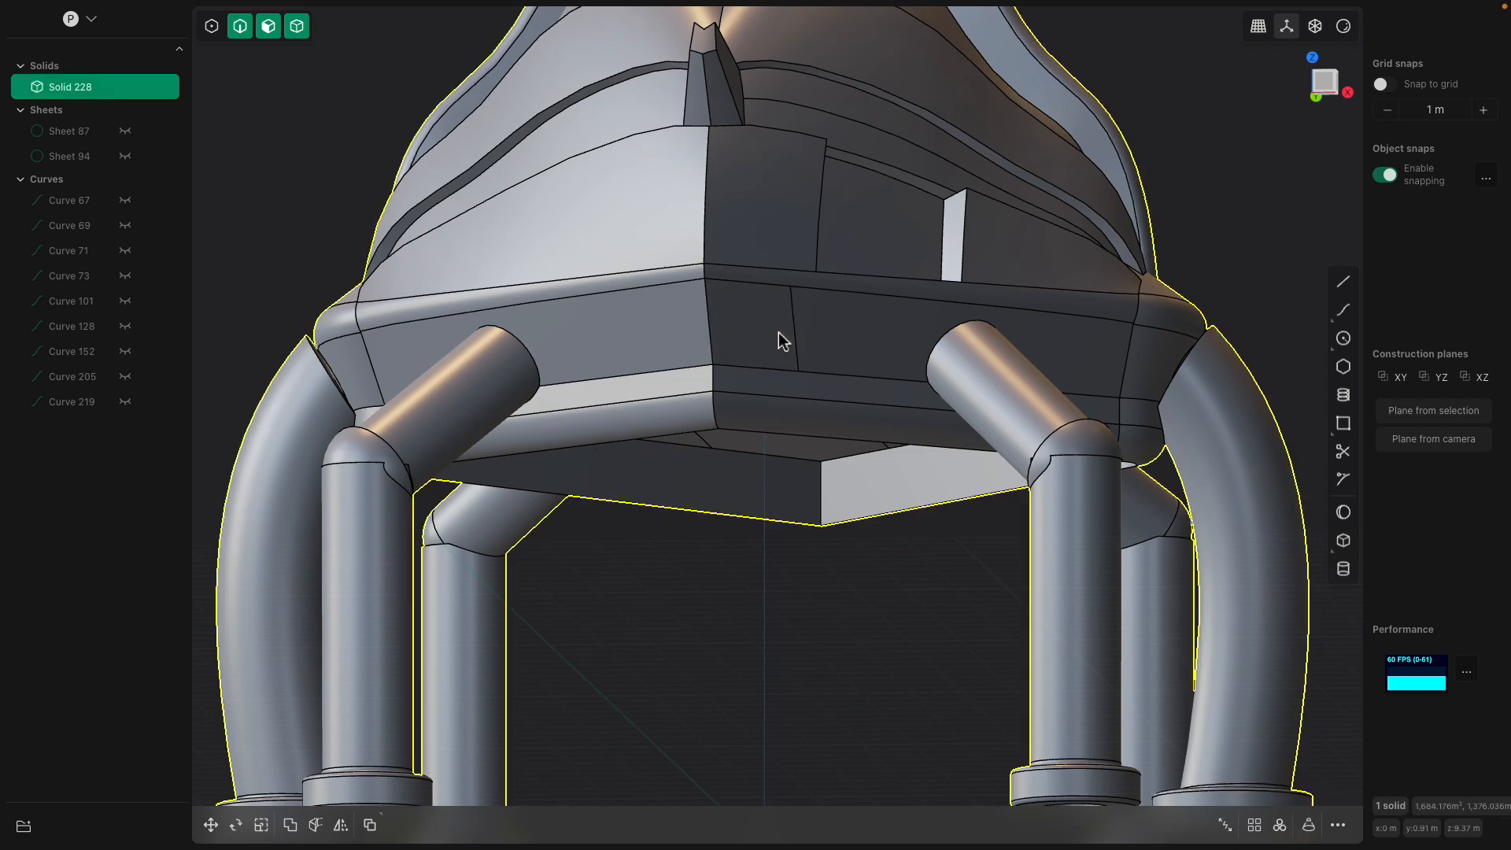
- Extrude the small rim face beside the central front edge outward into a protruding block
left_click(777, 335)
middle_click_drag(777, 334, 784, 380)
left_click_drag(824, 477, 831, 506)
key("Escape")
middle_click_drag(825, 482, 816, 499)
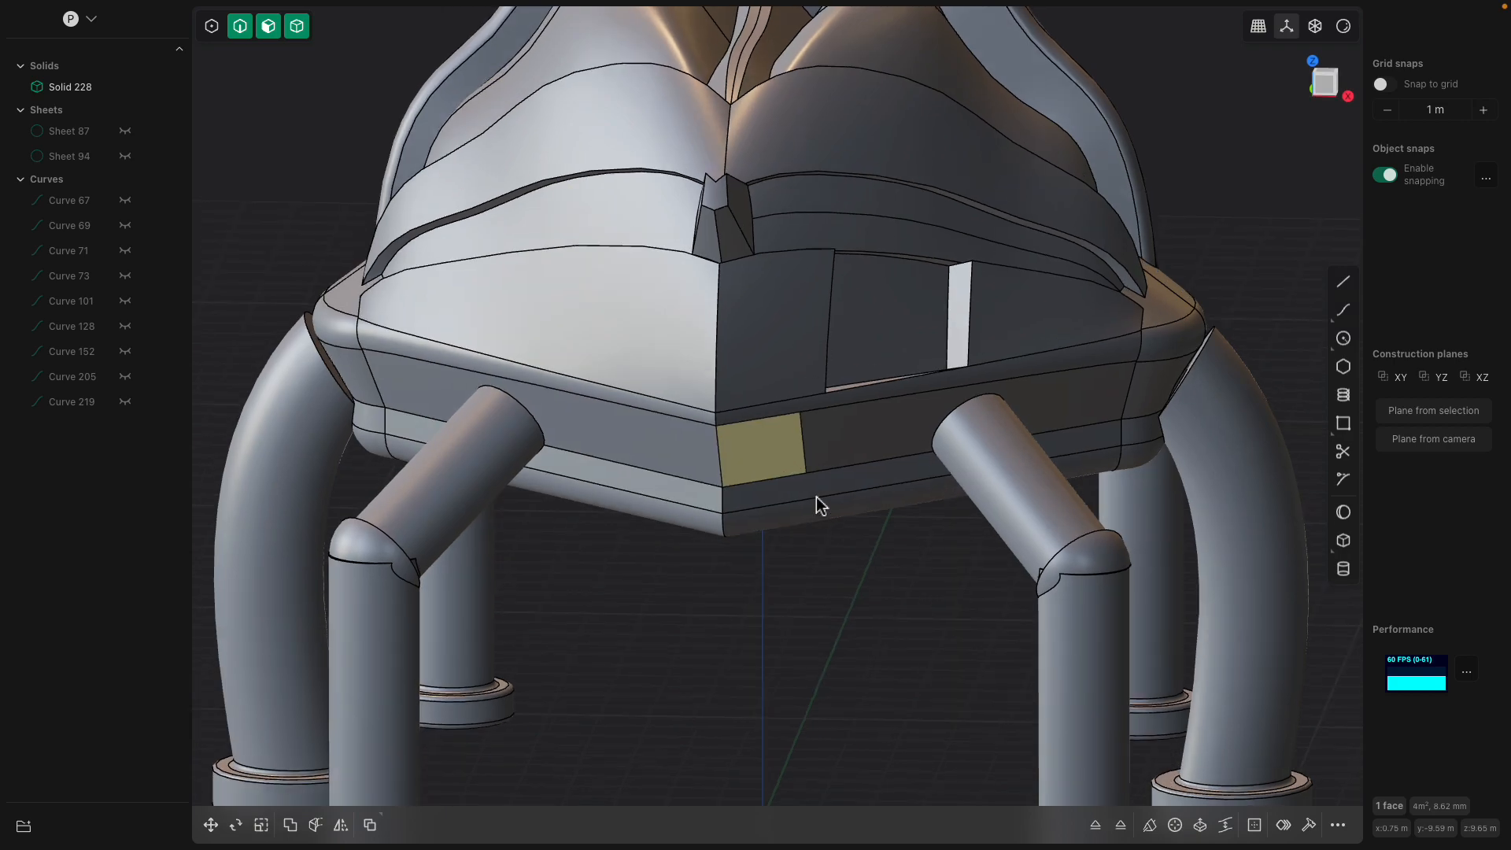
key("e")
left_click_drag(806, 504, 823, 563)
key("Return")
middle_click_drag(817, 551, 801, 538)
left_click(817, 445)
scroll(817, 450, "down", 3)
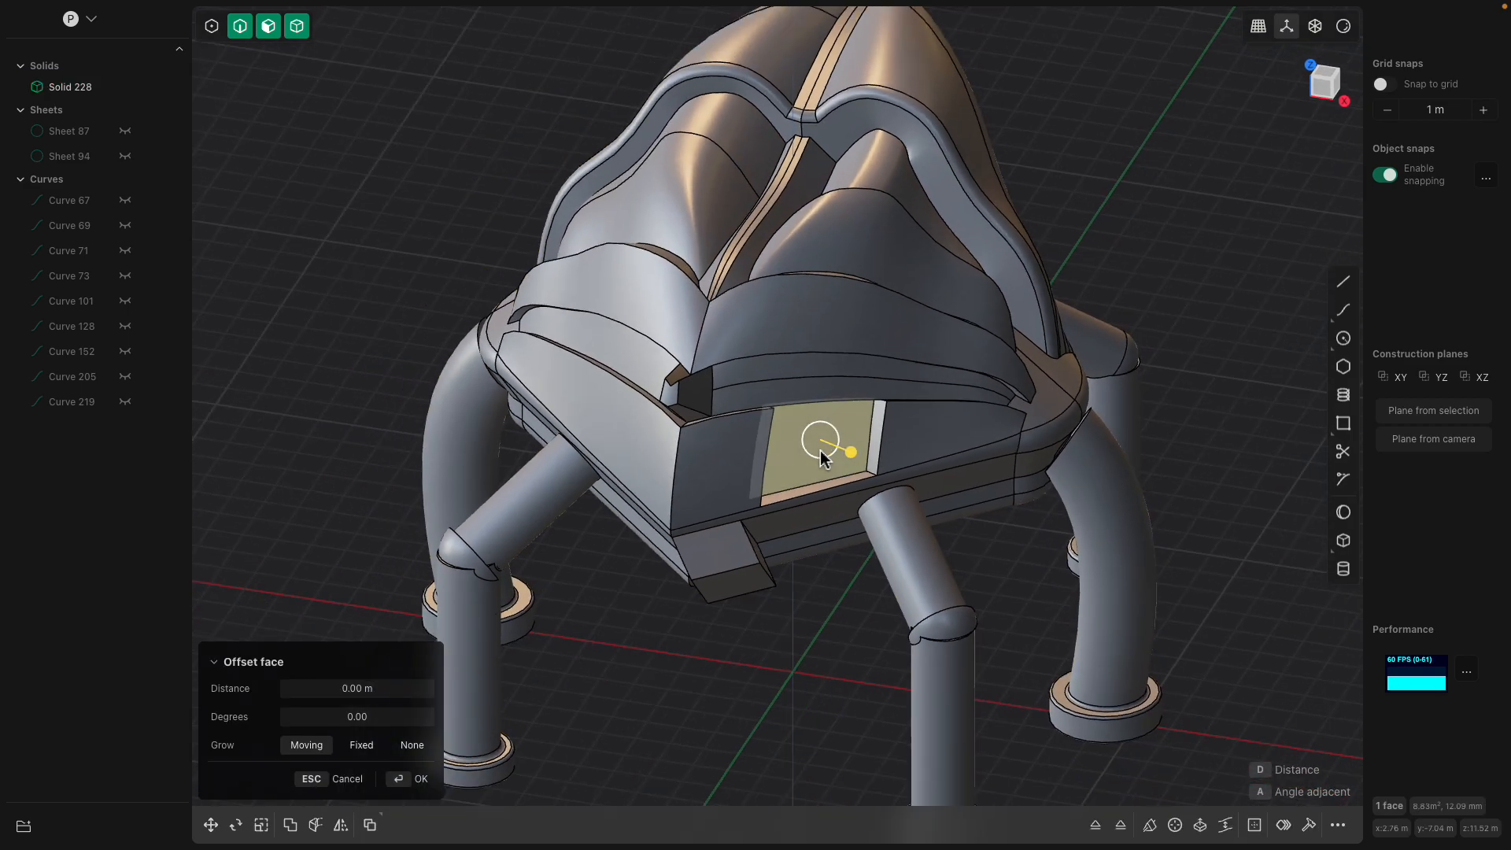
left_click(839, 274)
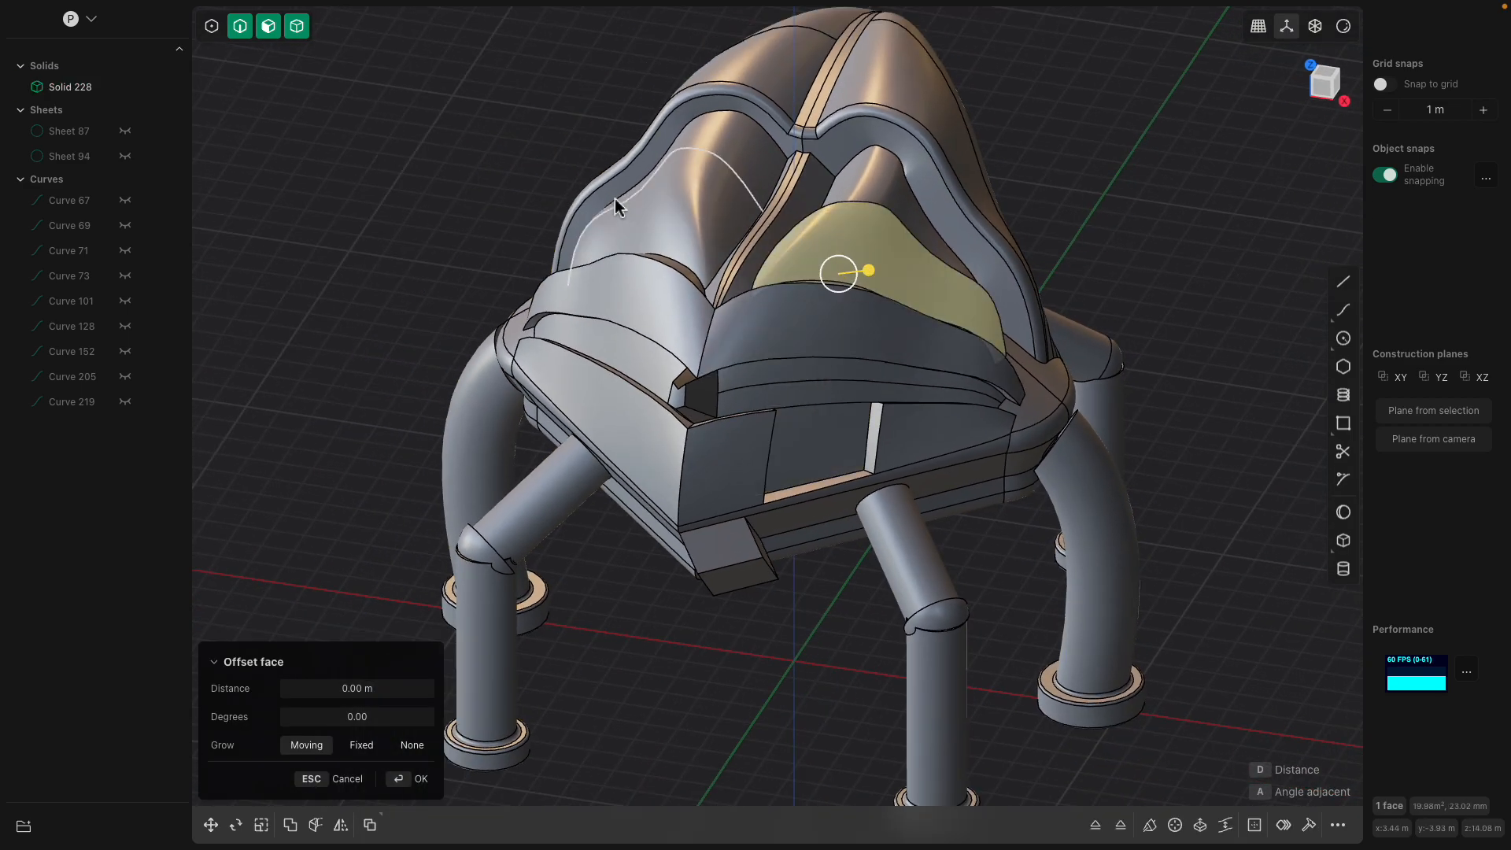
key("q")
key("Escape")
left_click(479, 159)
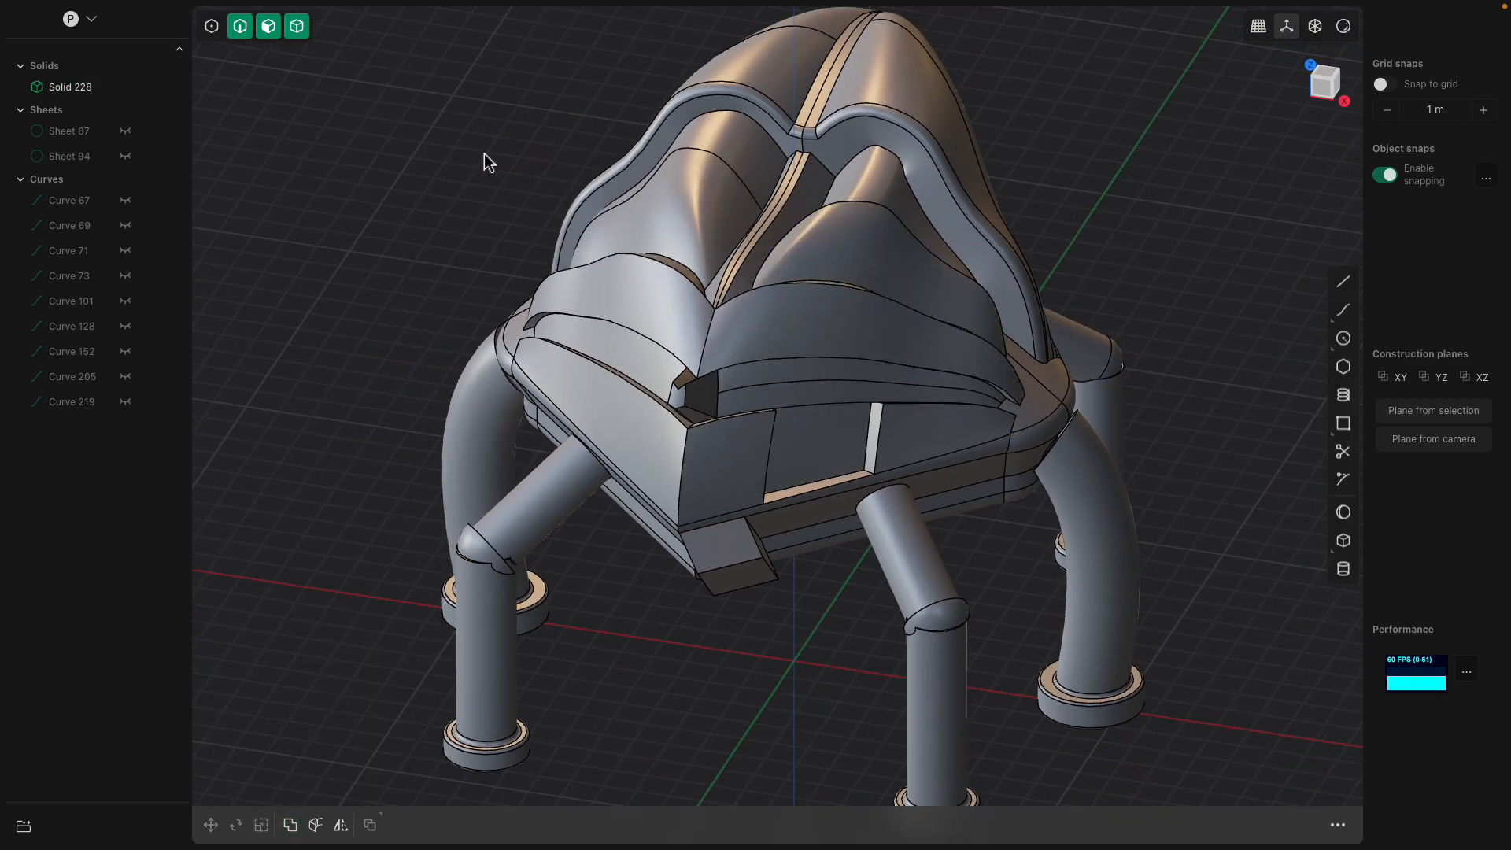
- Mirror the beetle solid across its central X plane so the panels and block are copied to the other half
middle_click_drag(740, 228, 716, 207, "shift")
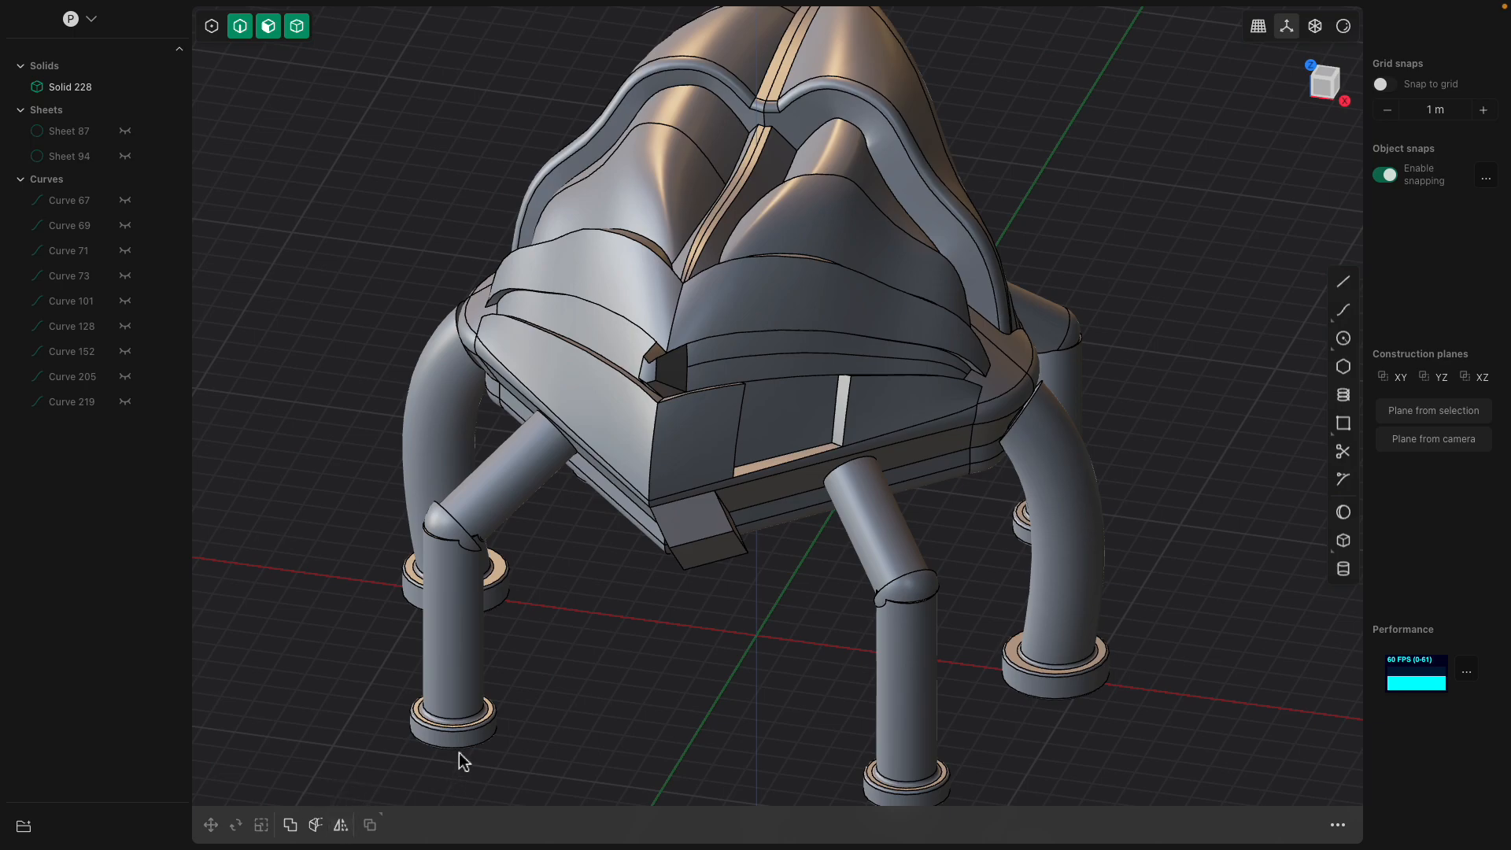
middle_click_drag(712, 579, 746, 574)
scroll(746, 502, "down", 2)
key("KP_1")
scroll(754, 480, "down", 2)
left_click(703, 387)
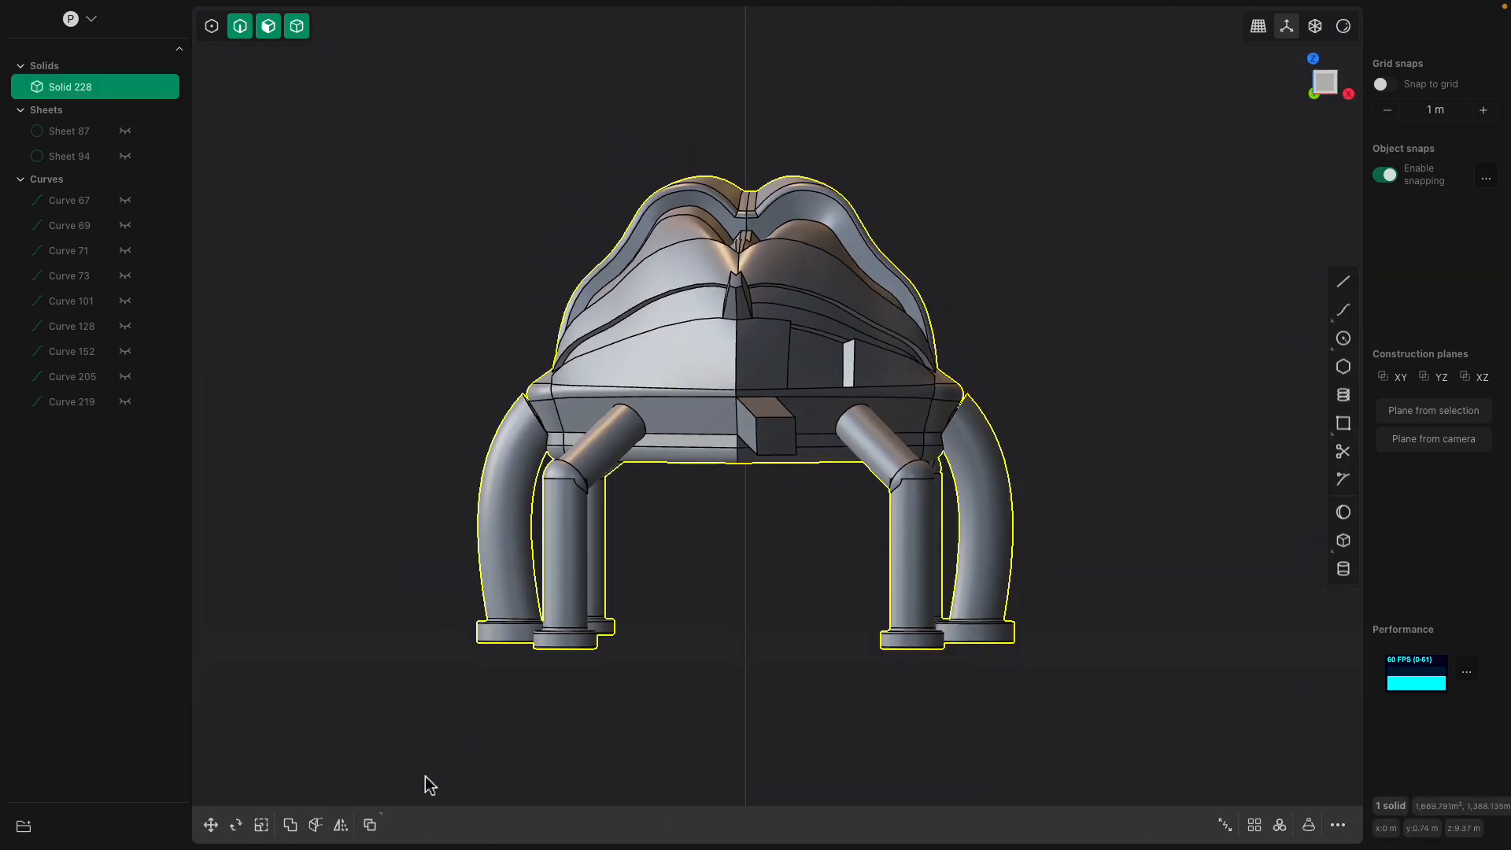
left_click(341, 825)
left_click(777, 649)
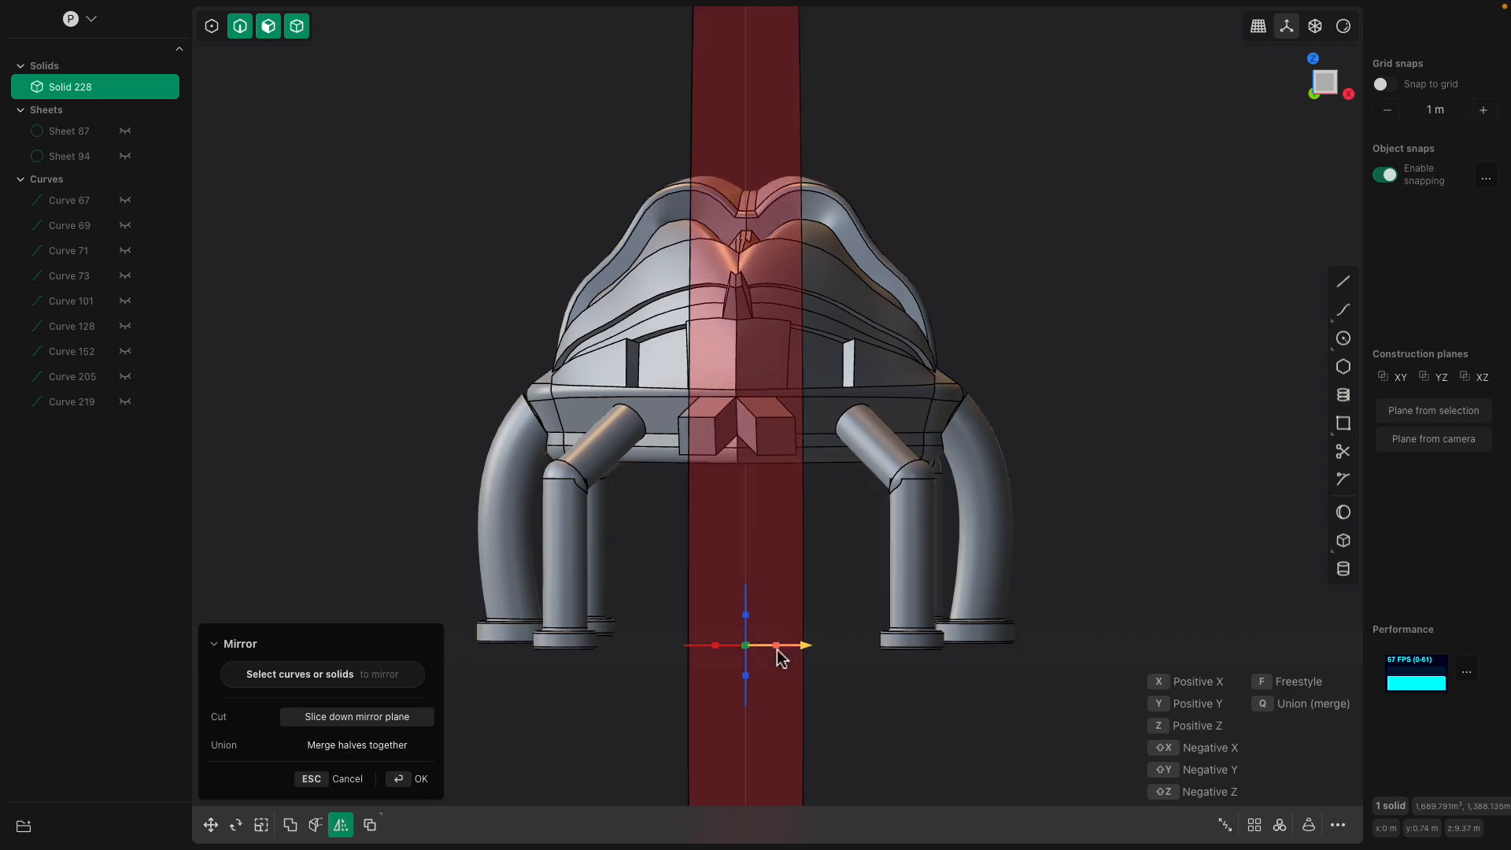
key("Return")
- Unite the two mirrored halves into one solid with a Boolean
key("shift+b")
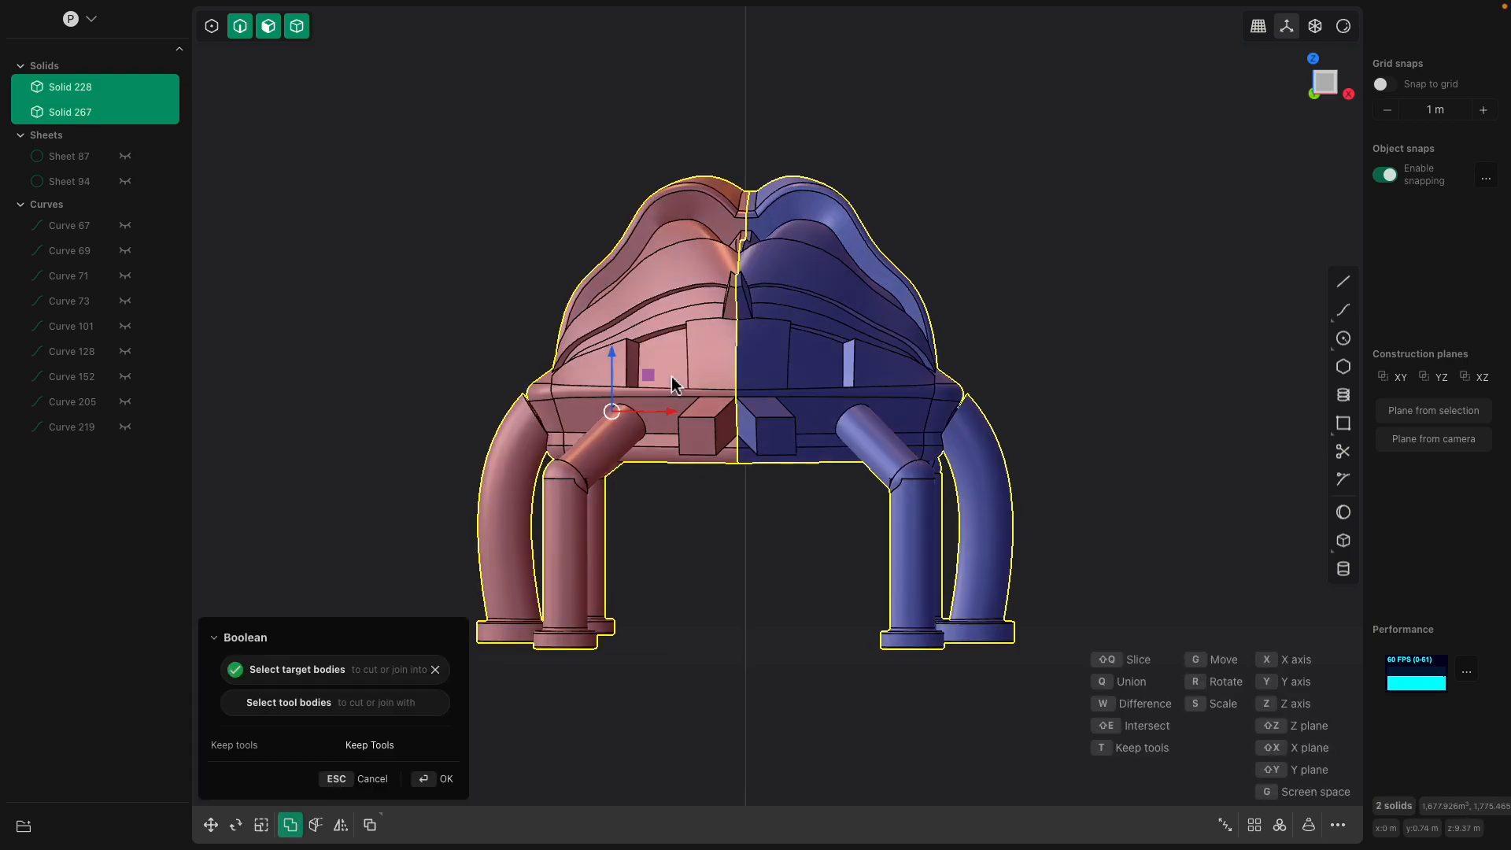
key("Return")
middle_click_drag(751, 476, 762, 540)
- Try to offset and extrude the two central front panels
scroll(763, 542, "up", 5)
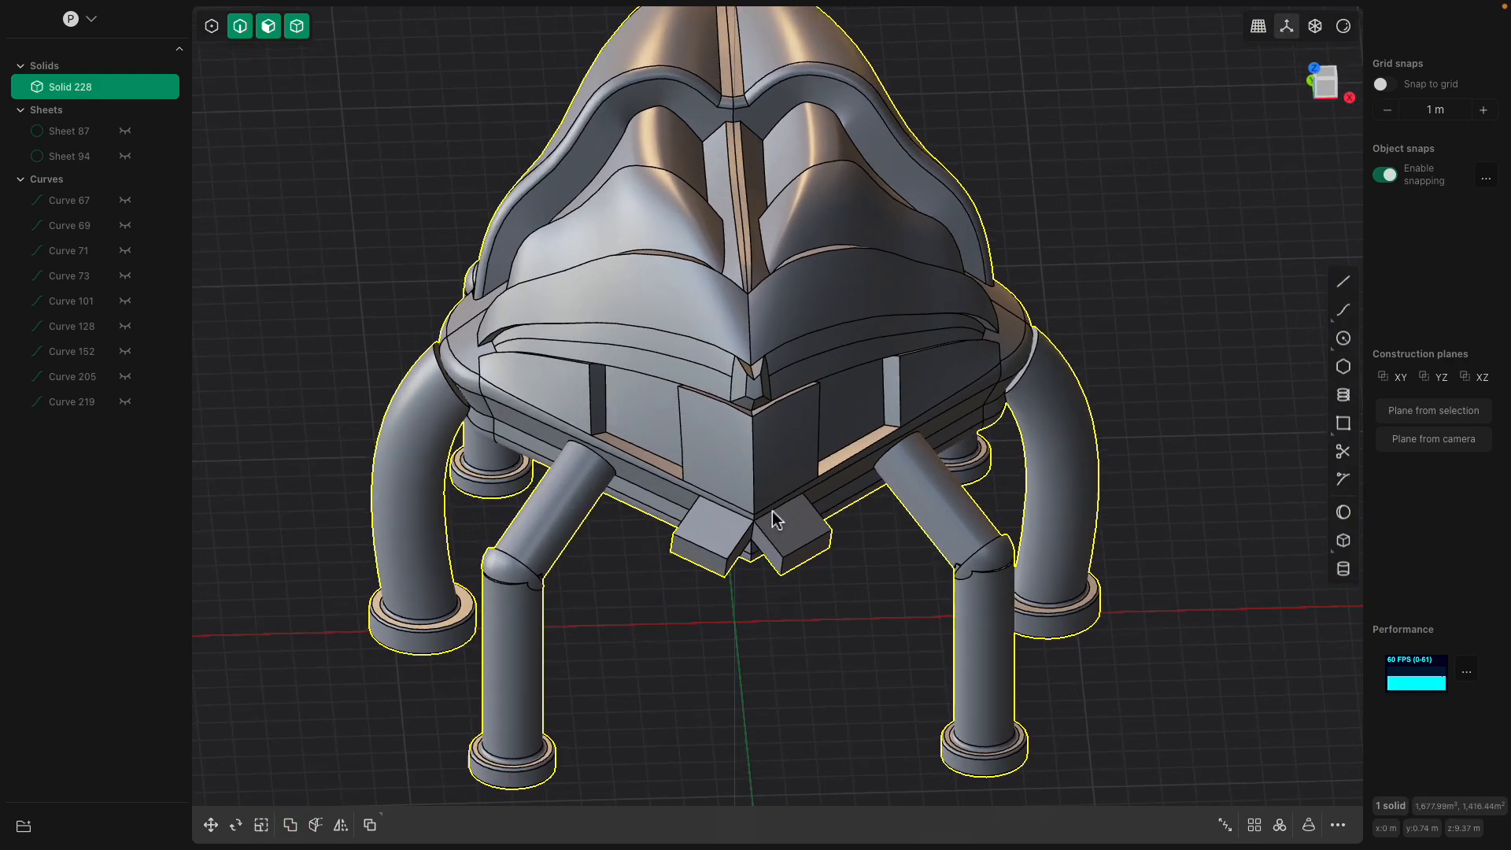
left_click(771, 444)
scroll(771, 446, "up", 4)
left_click(740, 467, "shift")
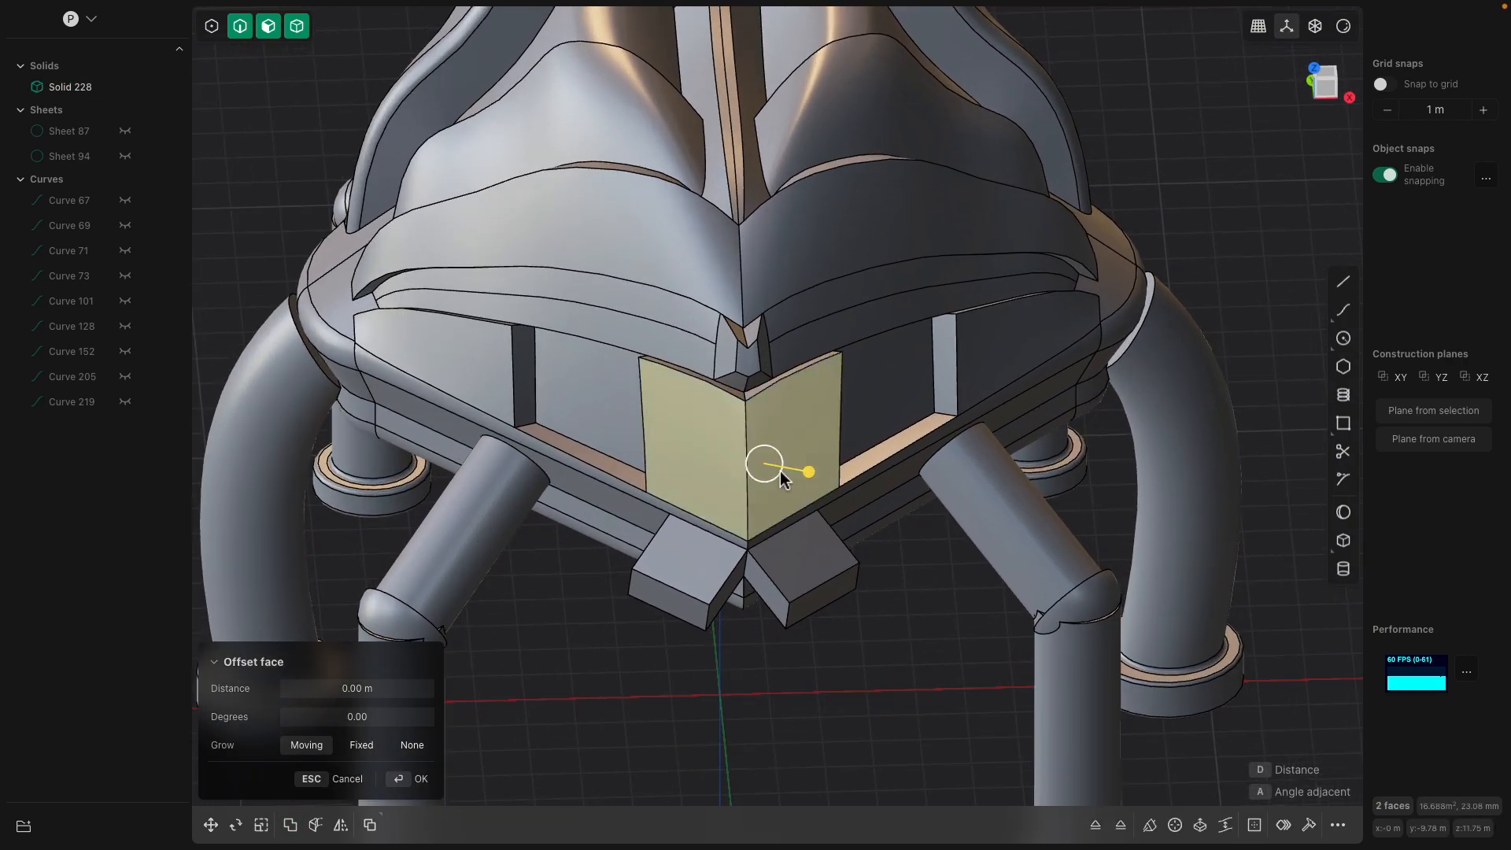
middle_click_drag(777, 470, 781, 480)
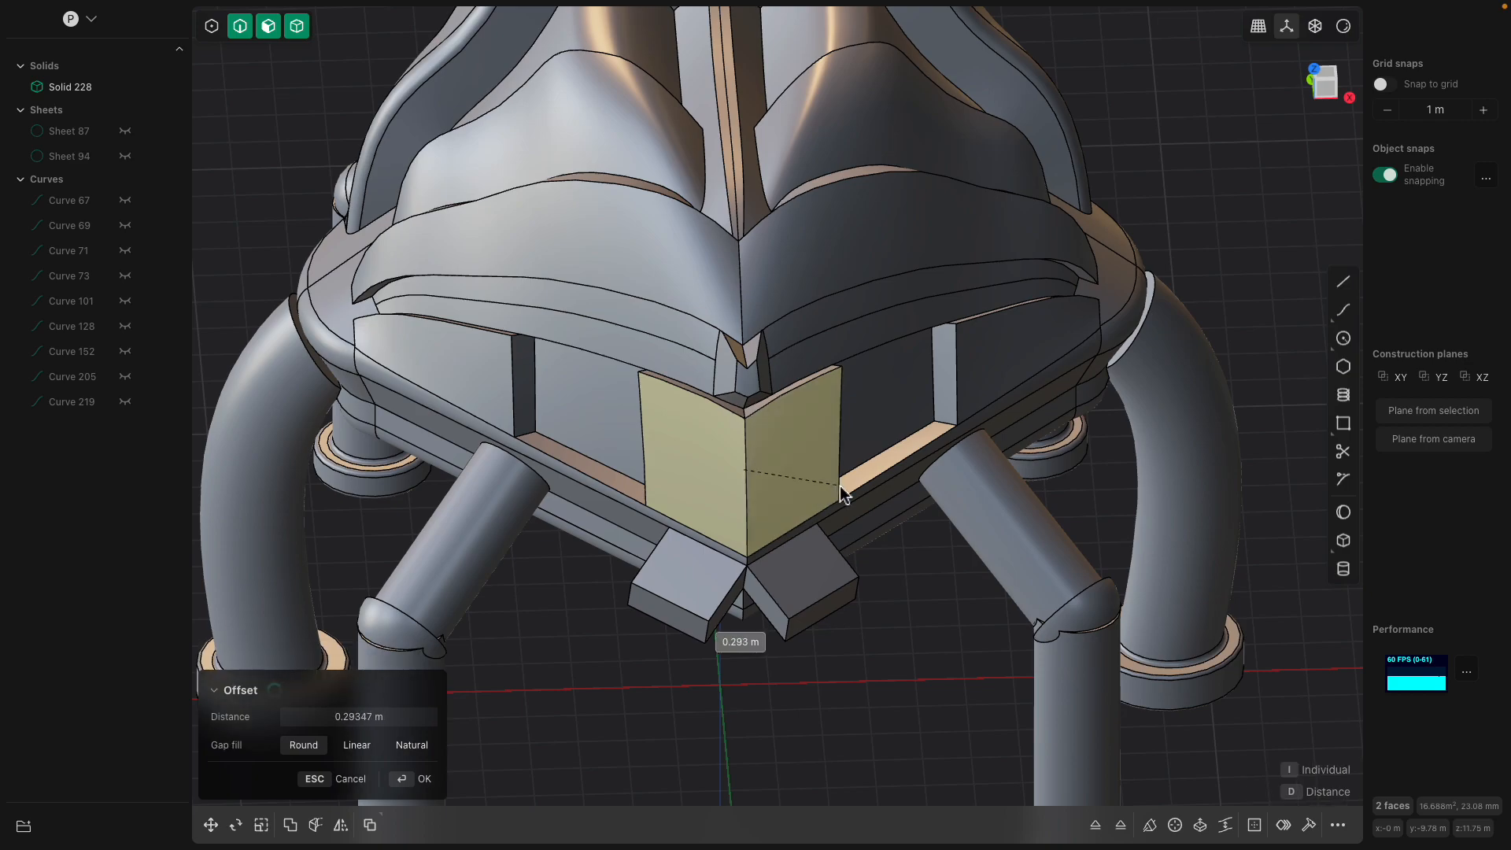
left_click(729, 469, "ctrl")
left_click(729, 466, "shift")
middle_click_drag(729, 466, 766, 512)
key("e")
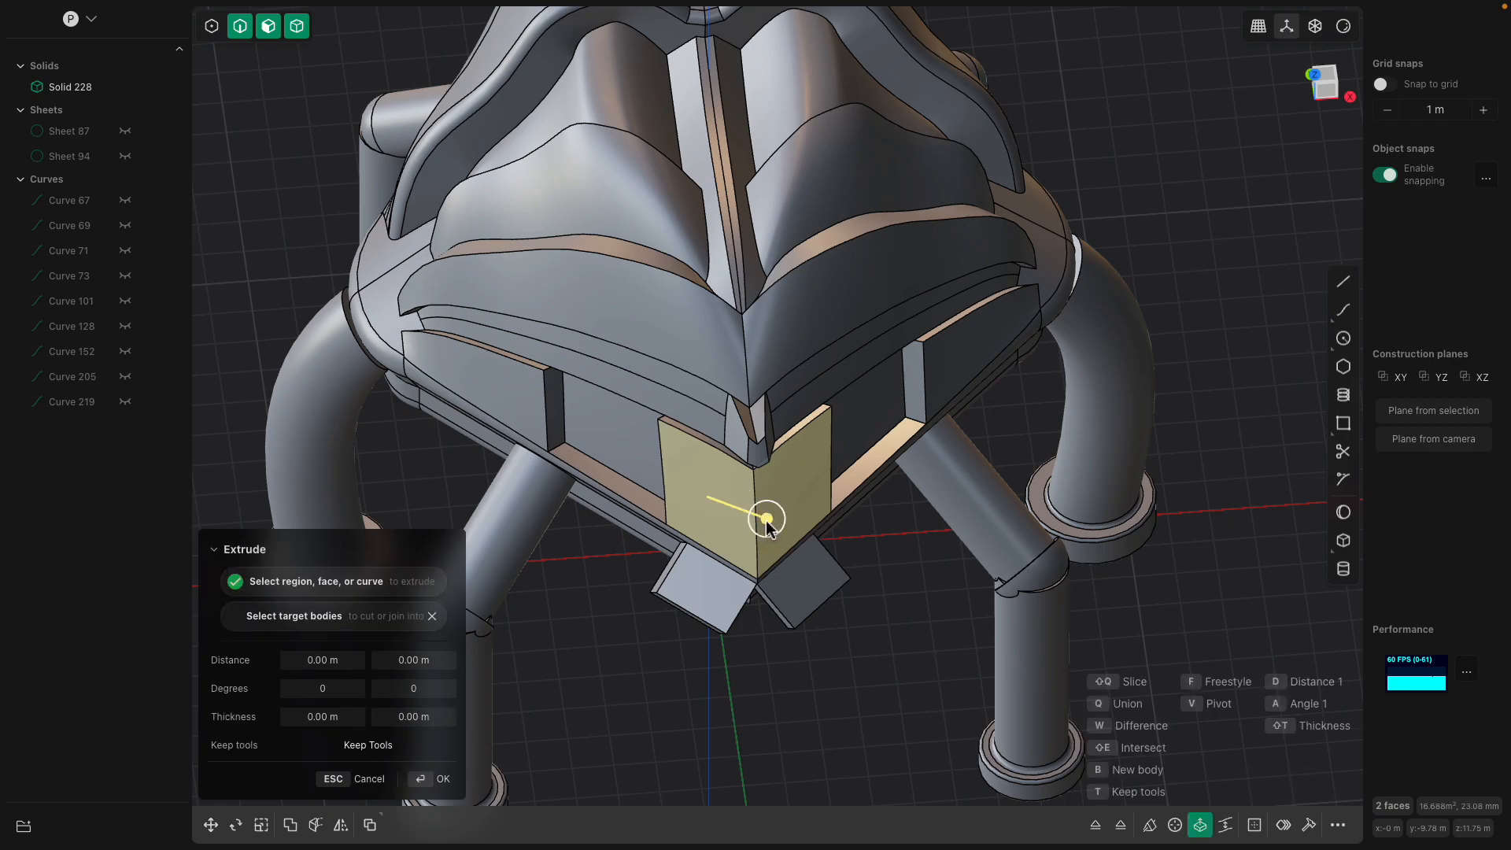
left_click_drag(766, 520, 786, 536)
key("Escape")
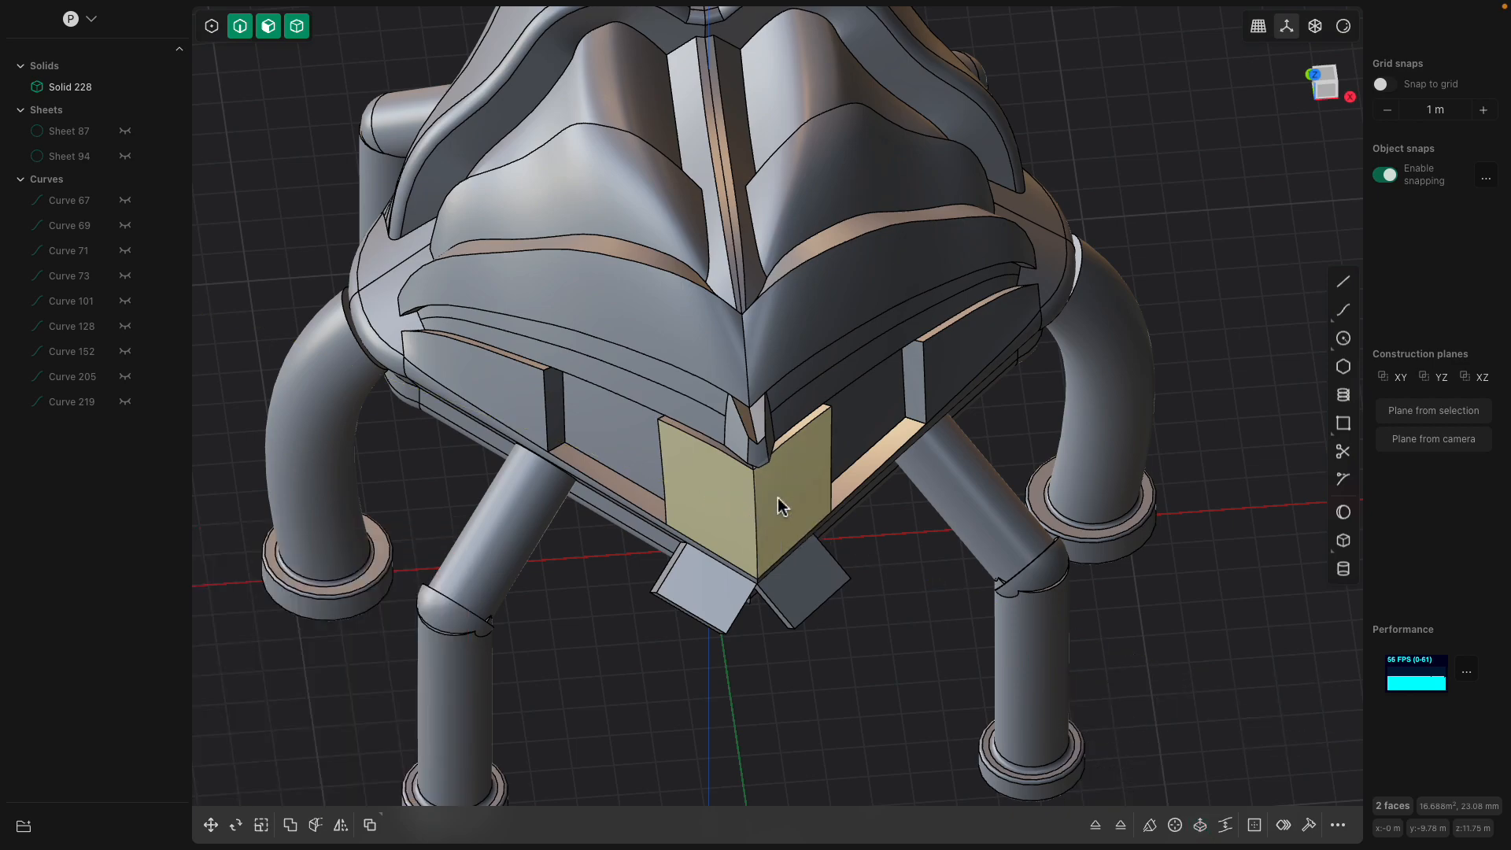
- Fillet the vertical edge between the two central front panels by about 0.31 m
left_click(777, 497)
left_click(754, 488)
left_click_drag(753, 487, 789, 480)
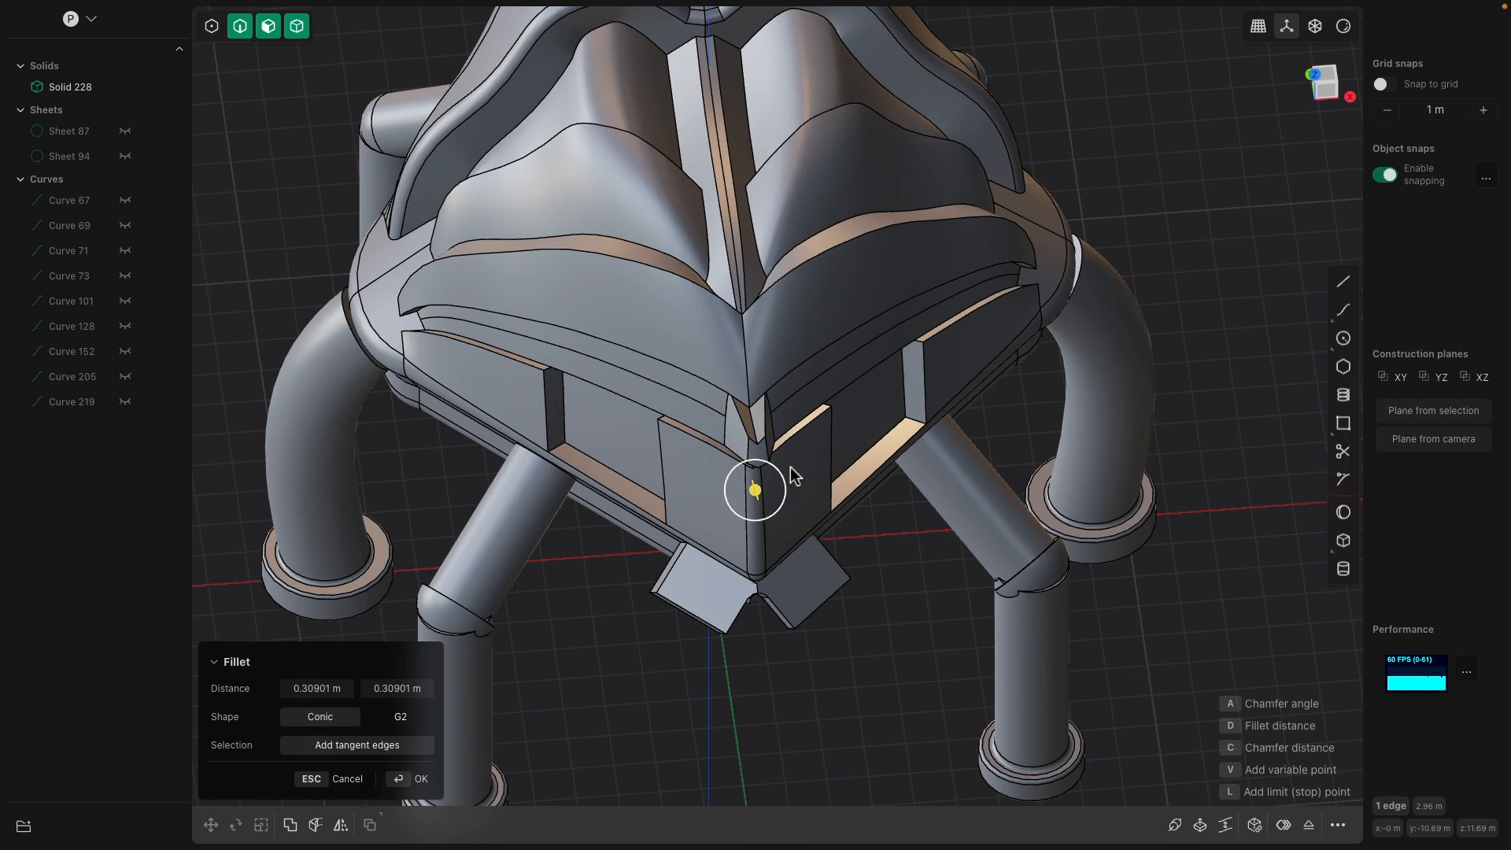
scroll(789, 480, "up", 3)
scroll(785, 470, "up", 4)
left_click(713, 404)
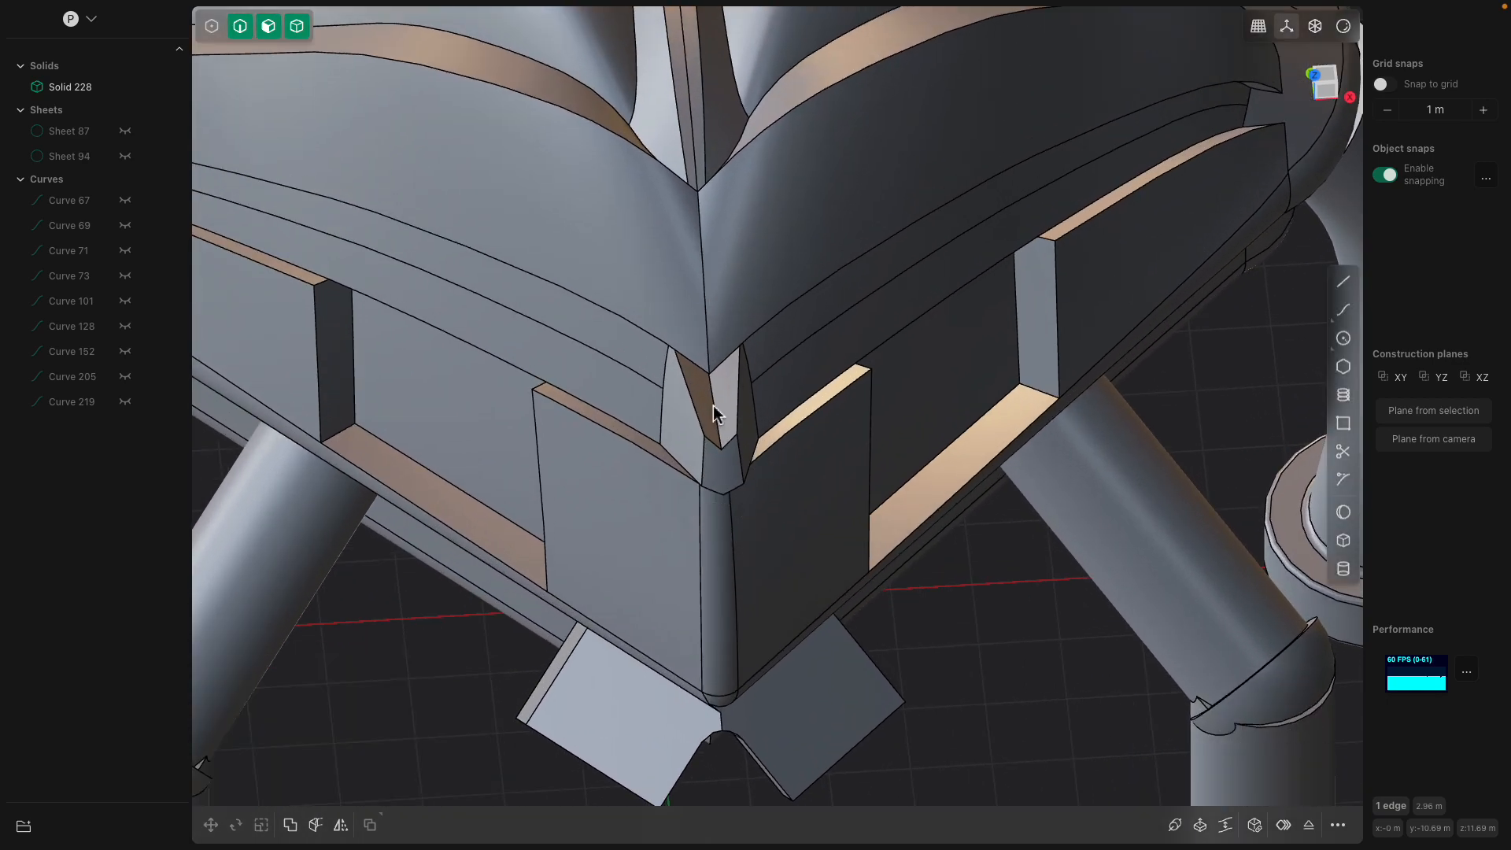
- Fillet the edges around the small end face of the beetle's horn by about 0.2 m
left_click(719, 472)
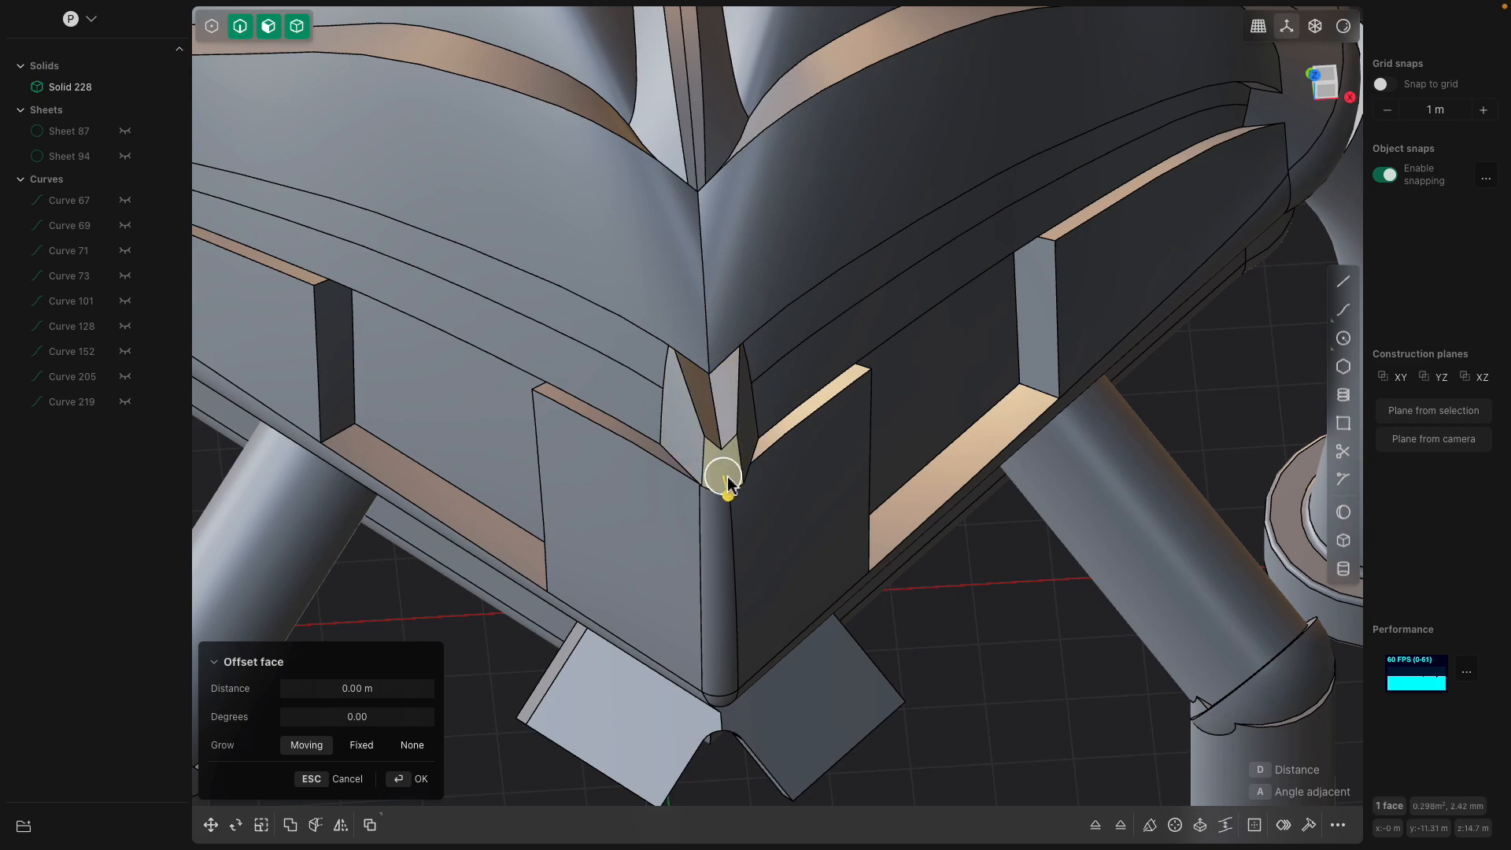
key("ctrl+2")
left_click_drag(738, 463, 752, 462)
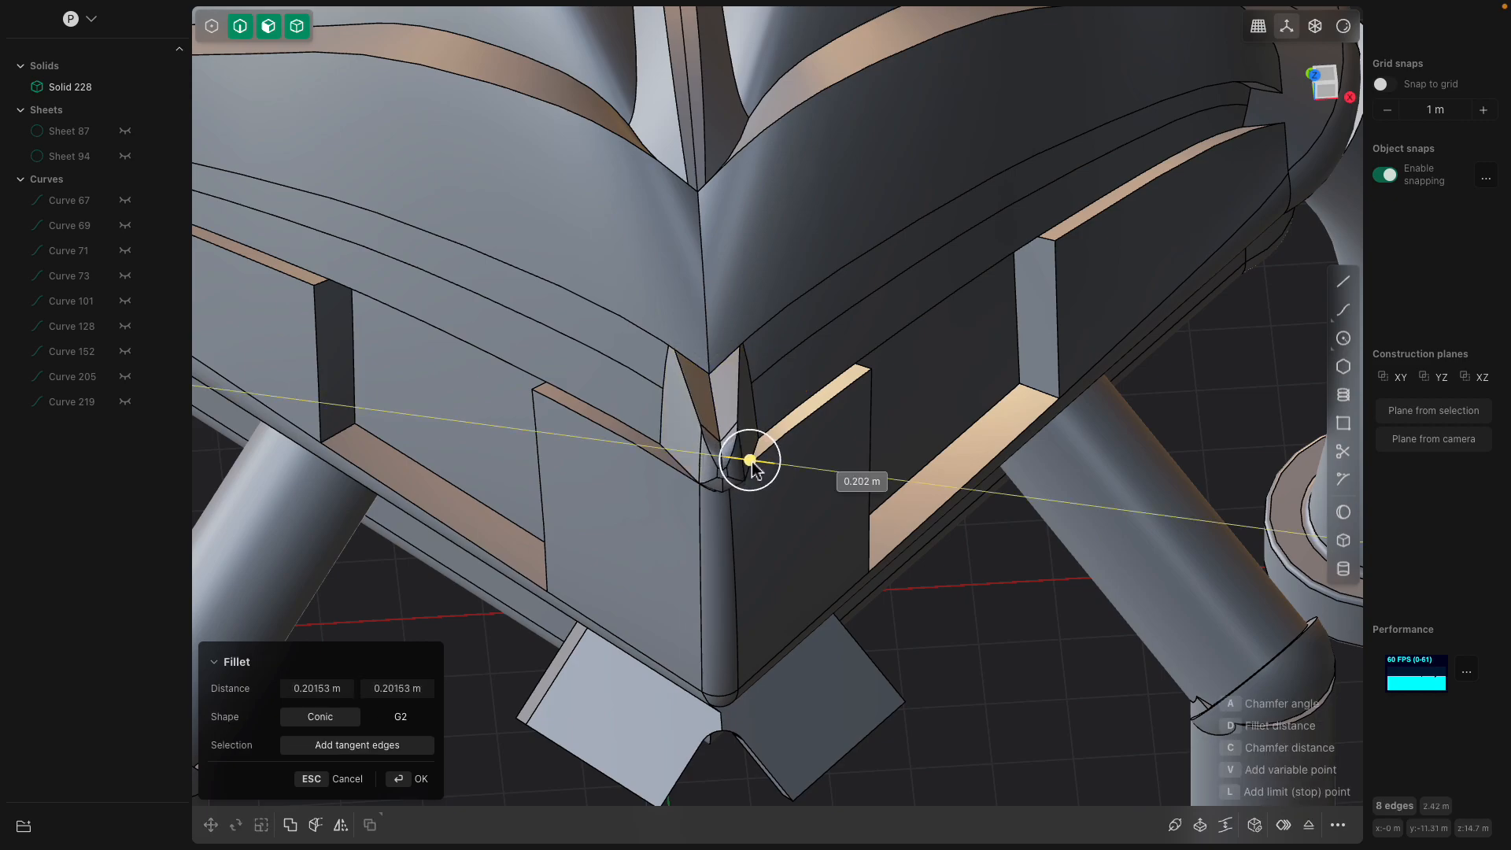
right_click(779, 452)
- Add a U/V cut across the foremost panel on the side of the beetle's rear shell
scroll(775, 450, "down", 3)
left_click(748, 439)
left_click(768, 396)
scroll(763, 386, "down", 3)
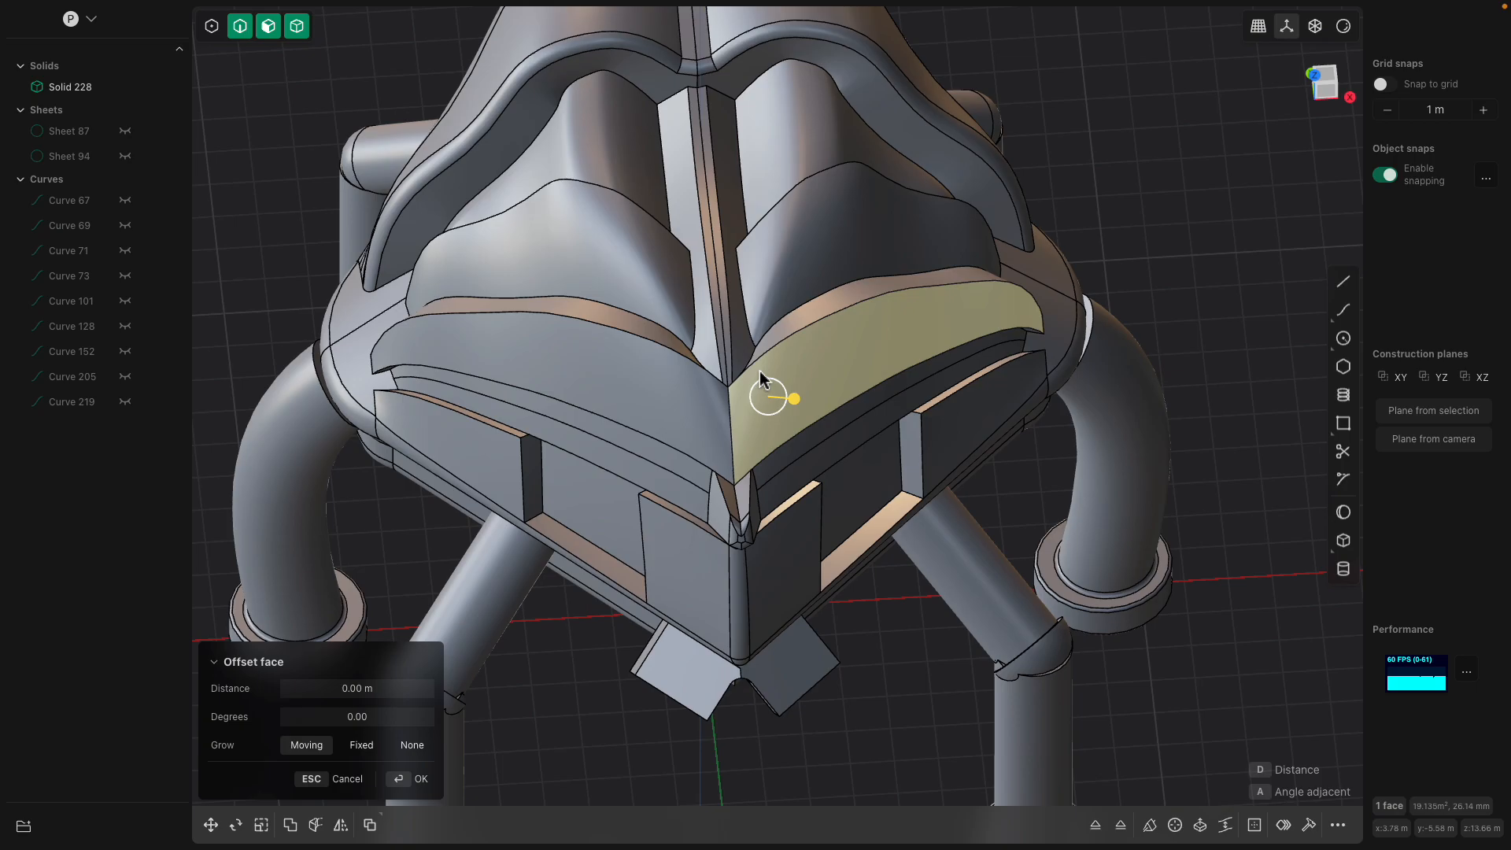
middle_click_drag(754, 394, 818, 299)
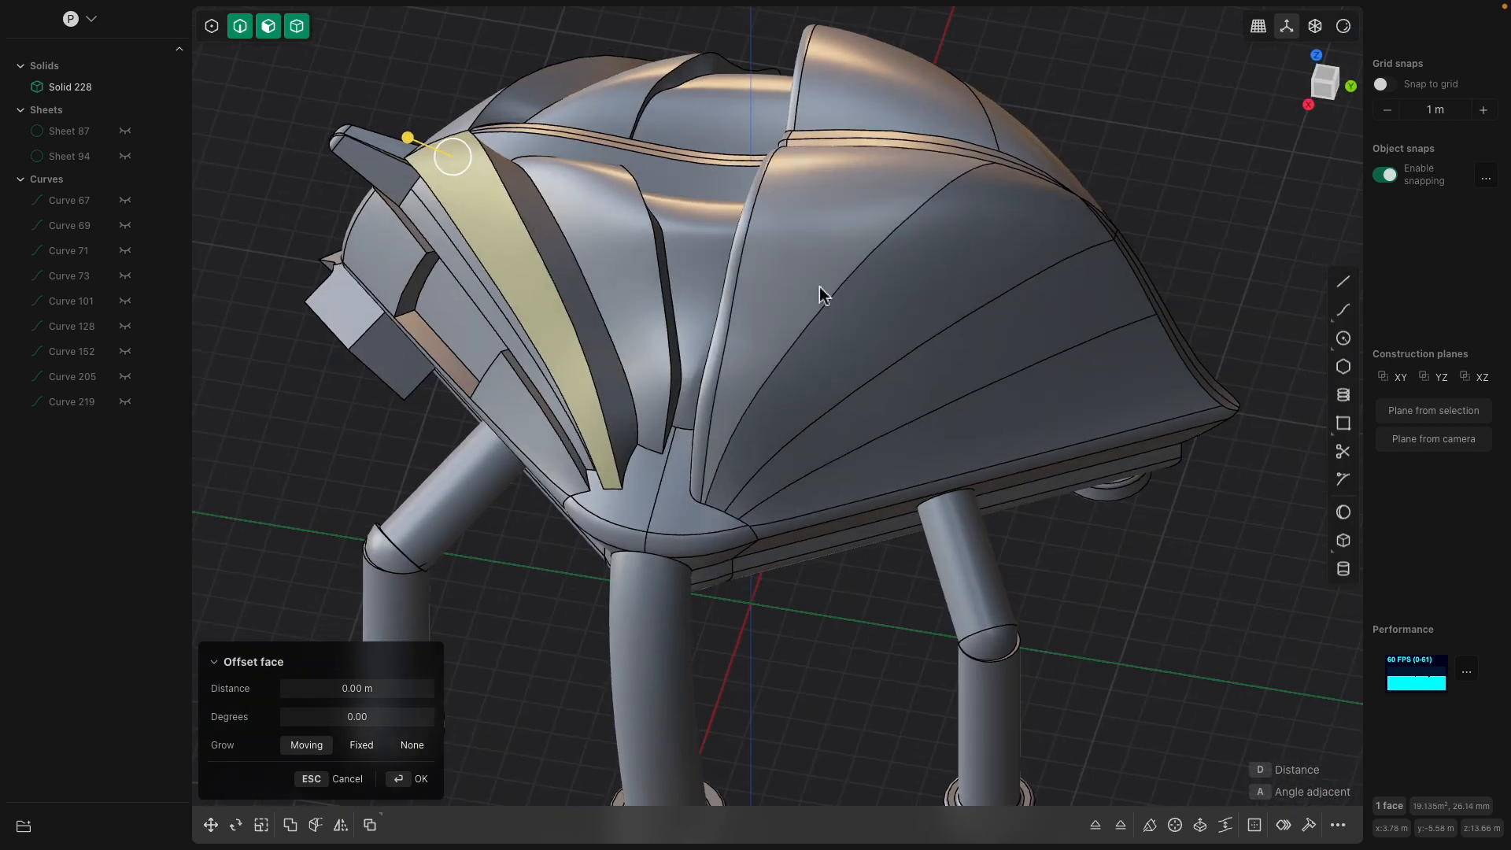
left_click(851, 255)
left_click(935, 321, "shift")
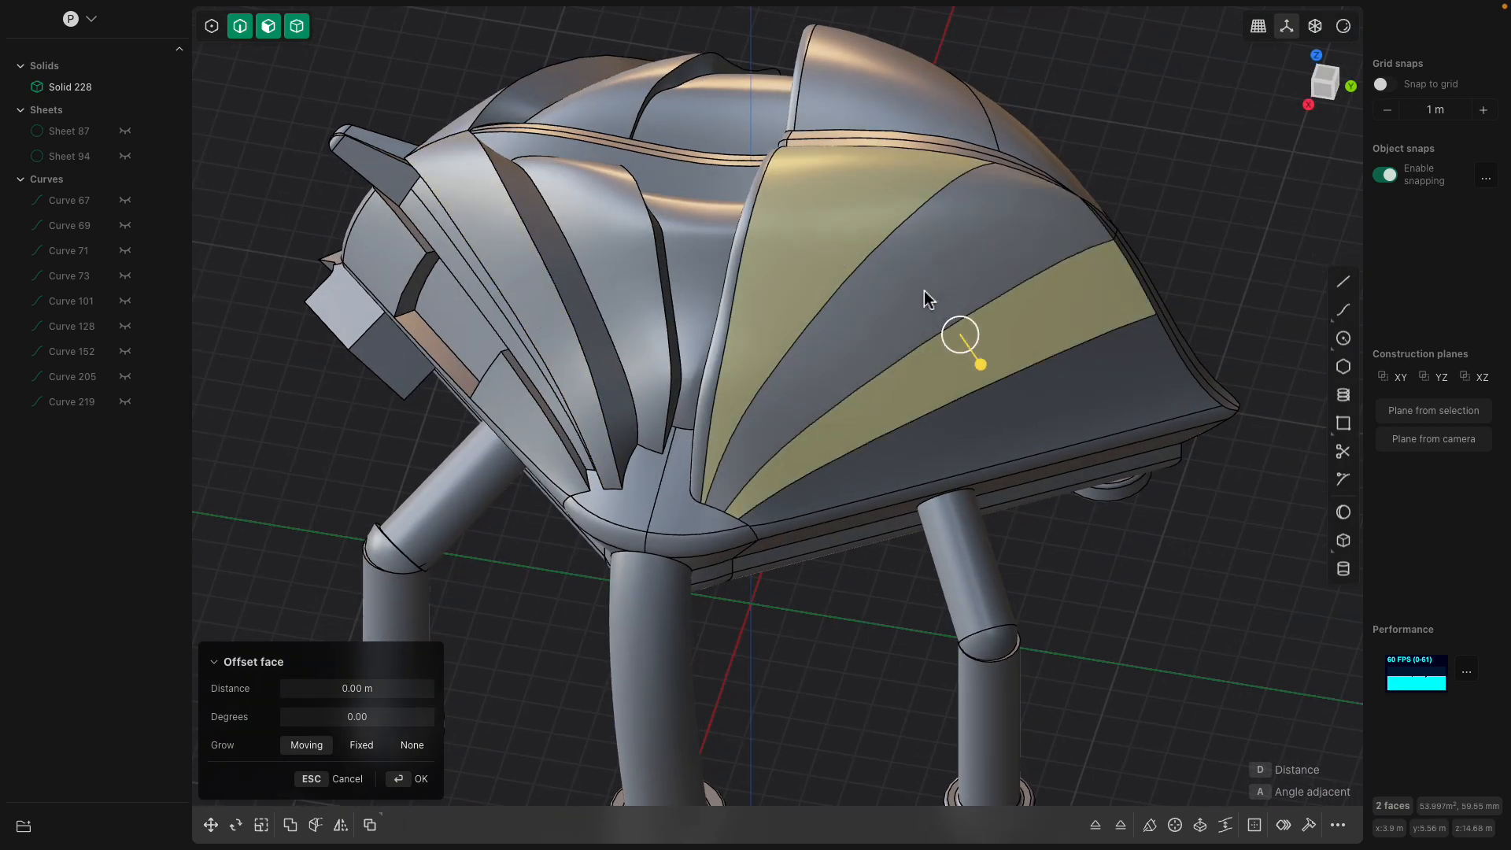
left_click(921, 292, "shift")
key("ctrl+r")
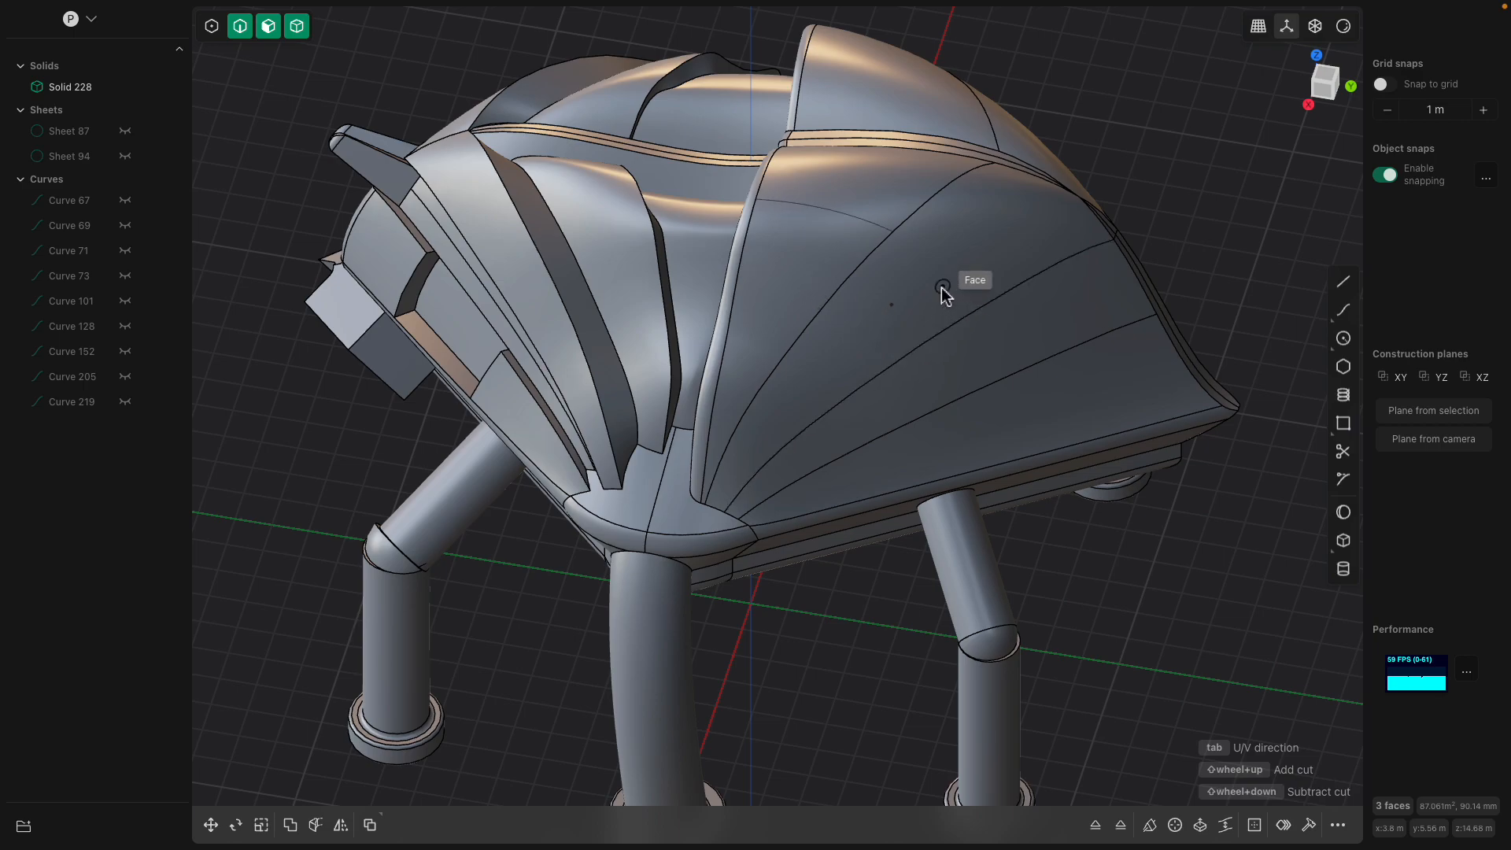
left_click(904, 298)
- Offset the lower part of the divided rear shell panel inward by about 0.52 m
middle_click_drag(793, 288, 962, 315)
left_click(830, 296)
left_click_drag(943, 268, 922, 271)
middle_click_drag(919, 270, 866, 364)
middle_click_drag(1052, 413, 1013, 420)
middle_click_drag(984, 527, 981, 567)
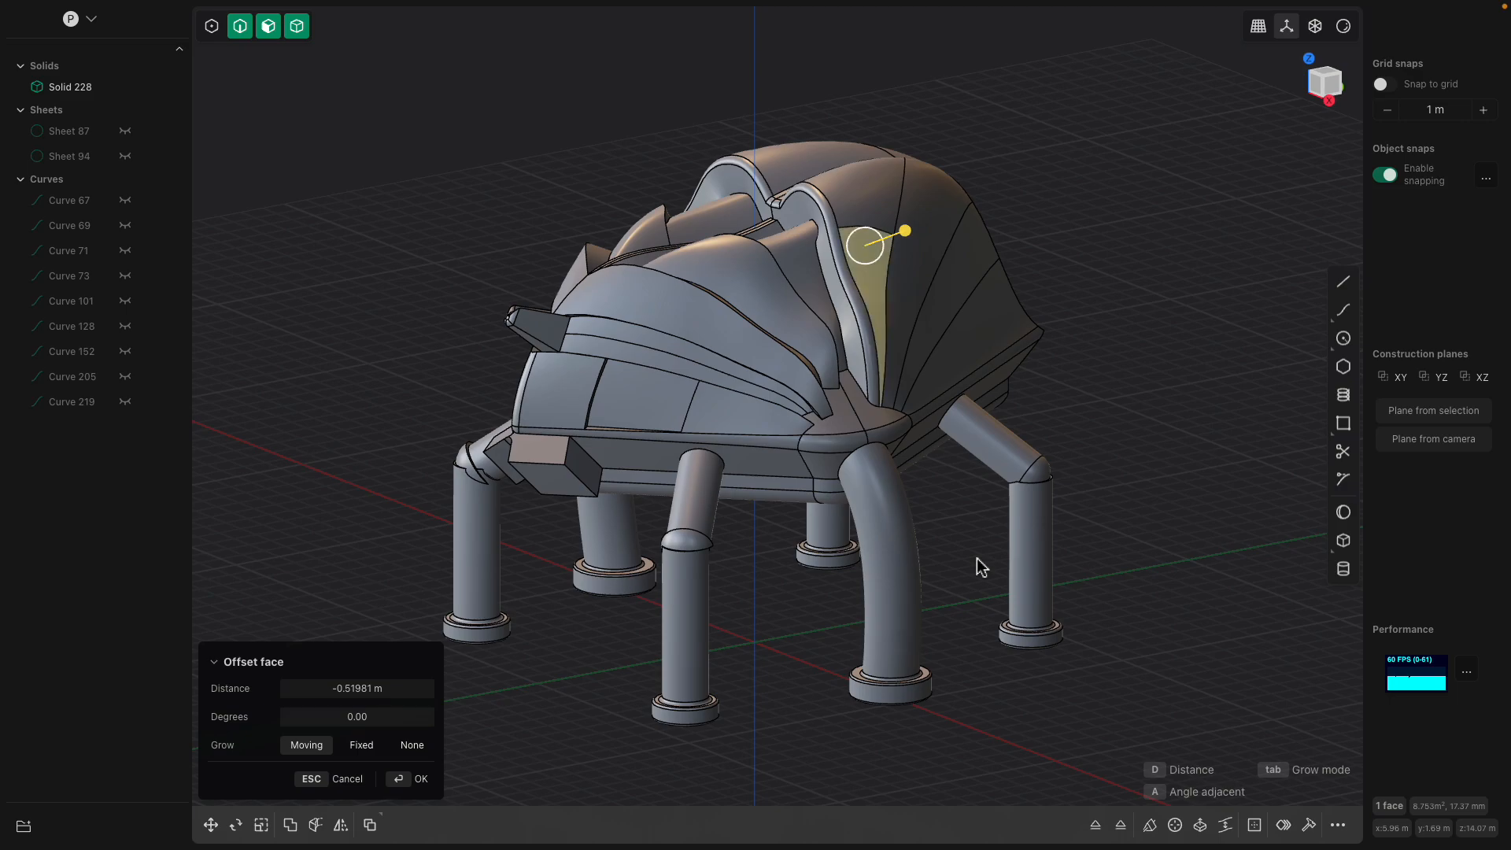
middle_click_drag(981, 564, 680, 409)
middle_click_drag(732, 354, 883, 306)
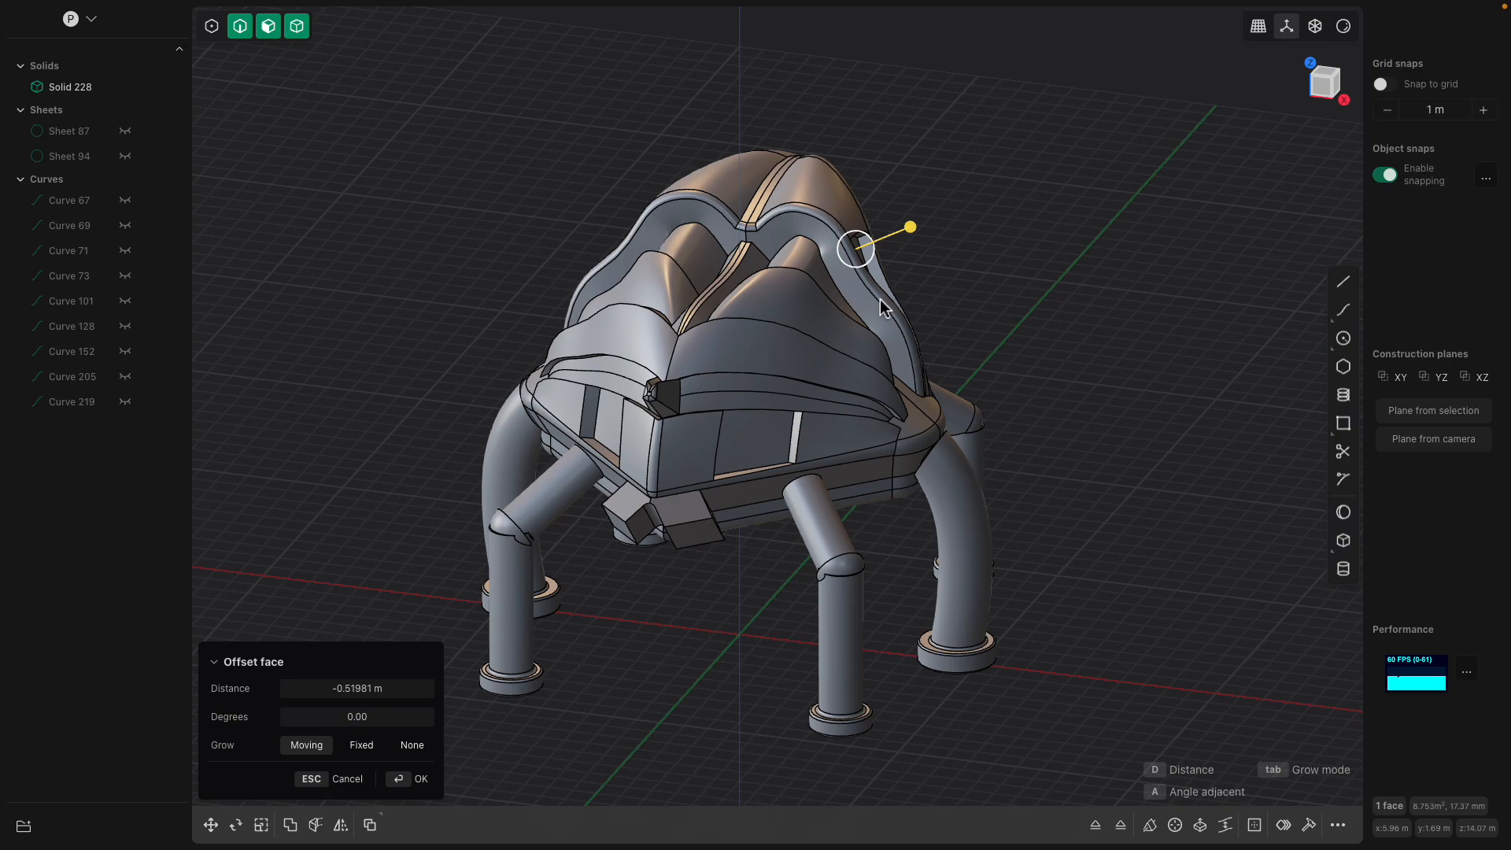
middle_click_drag(722, 285, 883, 262)
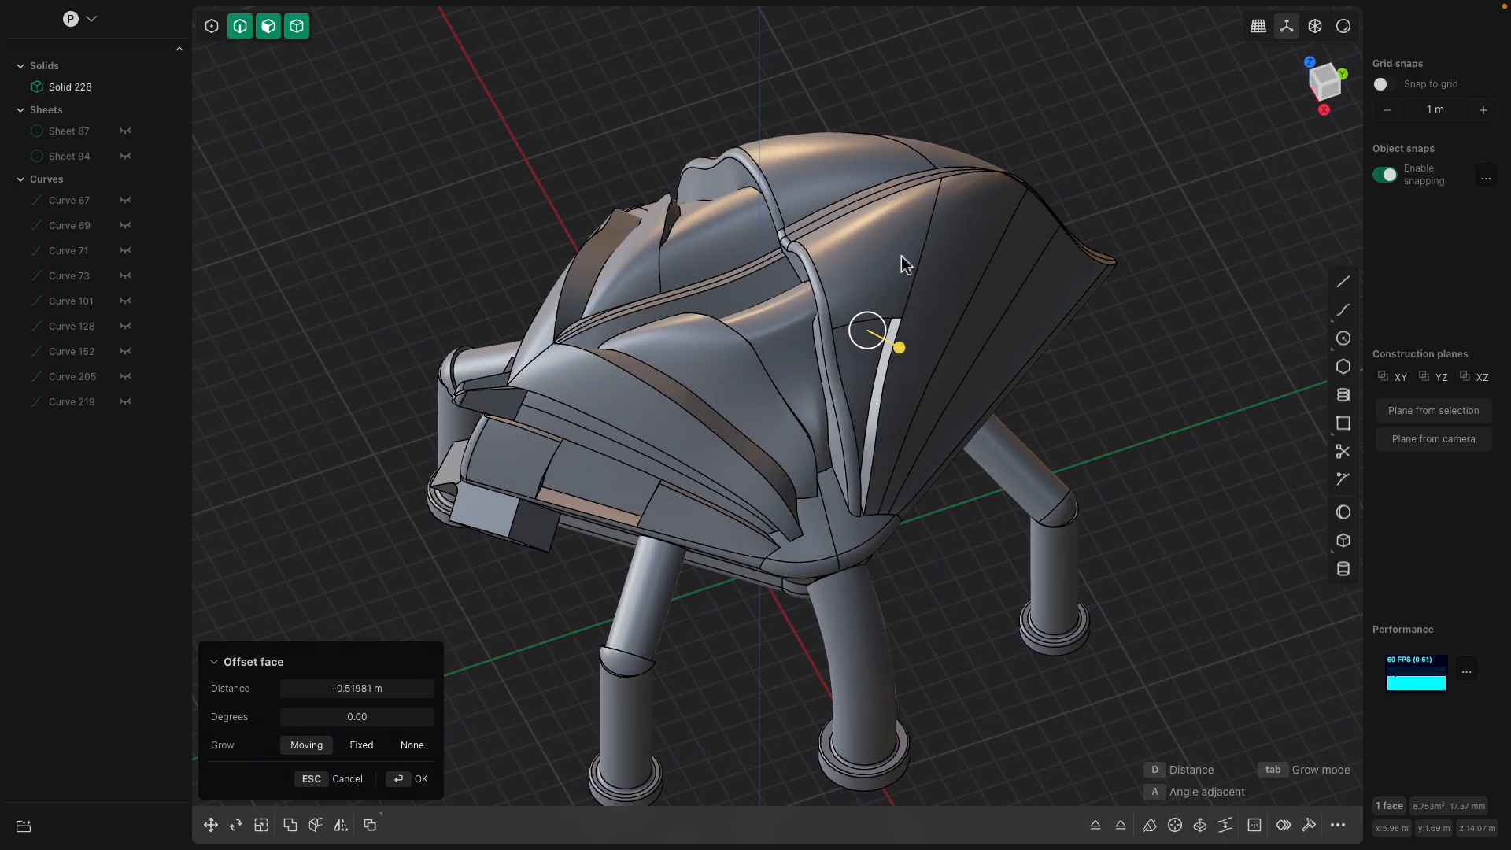
middle_click_drag(638, 500, 904, 333)
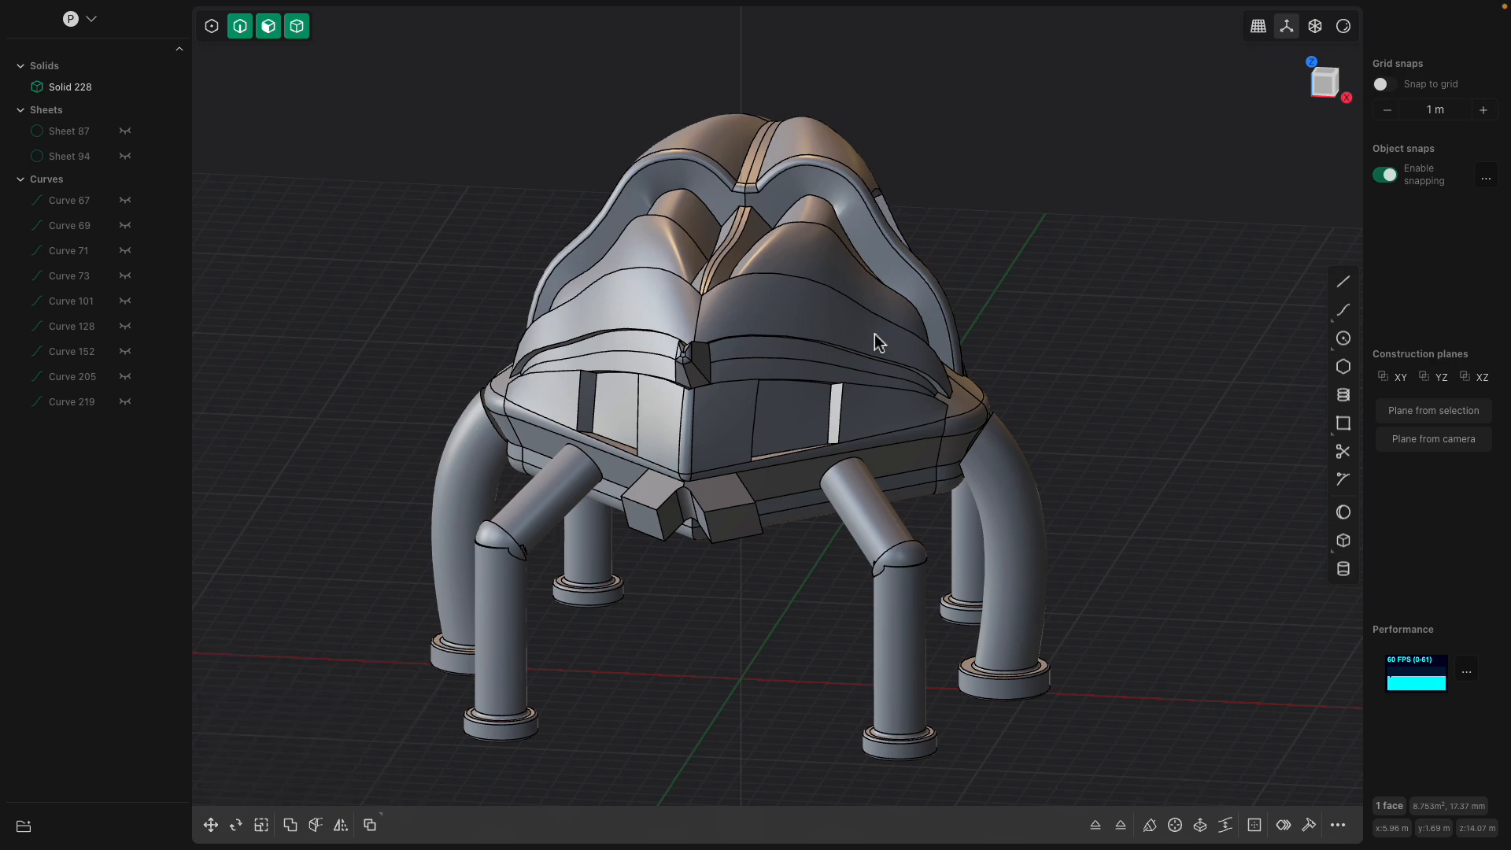
- Fillet the upper edge of the curved brow face above the front panels
left_click(848, 323)
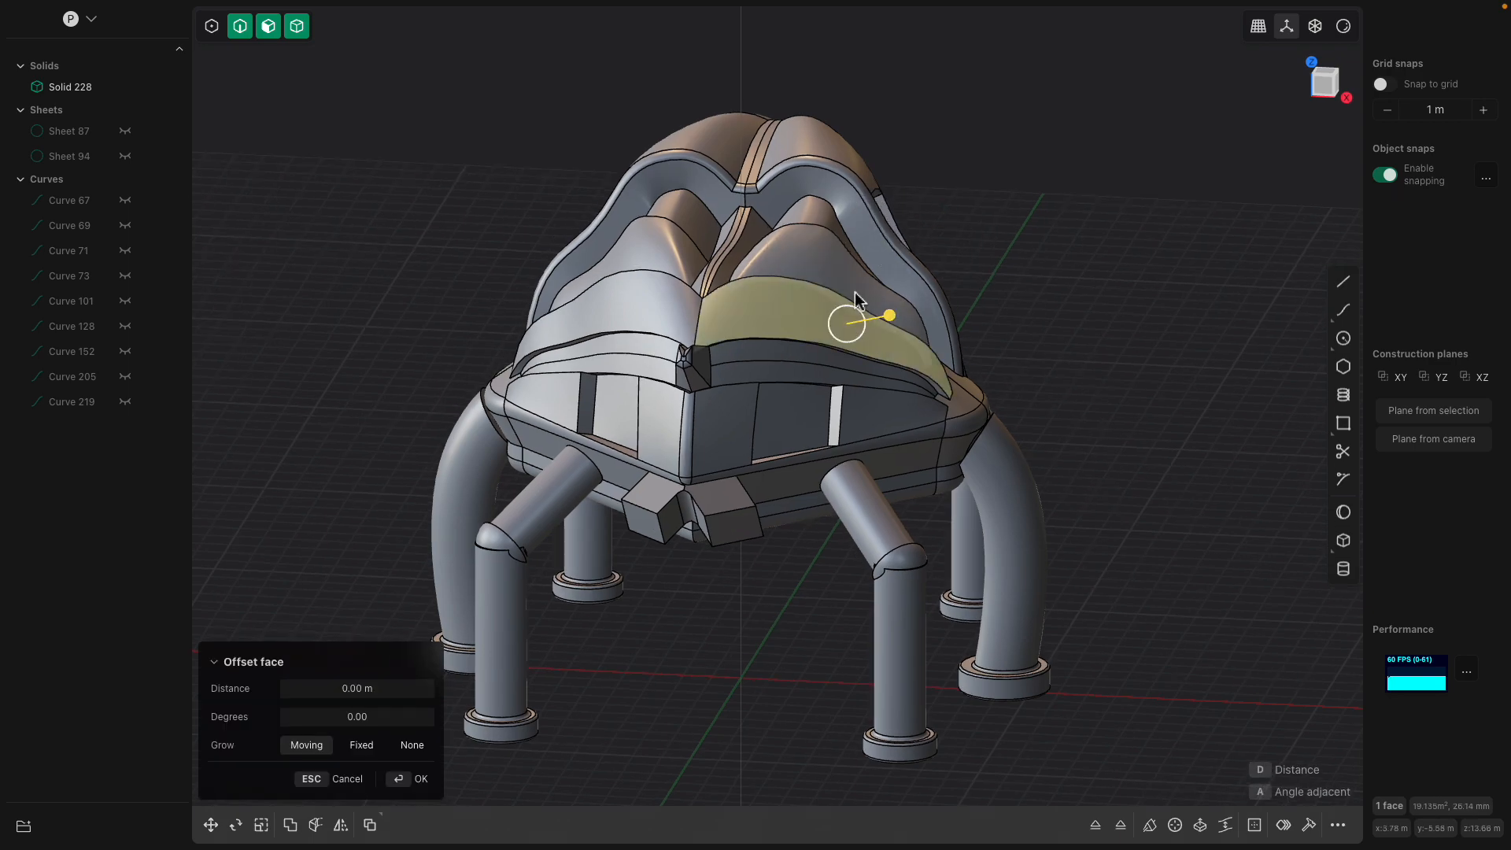
left_click(853, 304)
middle_click_drag(854, 305, 868, 301)
left_click_drag(866, 302, 887, 301)
middle_click_drag(889, 307, 803, 341)
key("Return")
- Try to fillet the long curved edge of the ridge behind the brow face
left_click(811, 302)
left_click_drag(809, 302, 848, 300)
middle_click_drag(848, 300, 907, 282)
key("Escape")
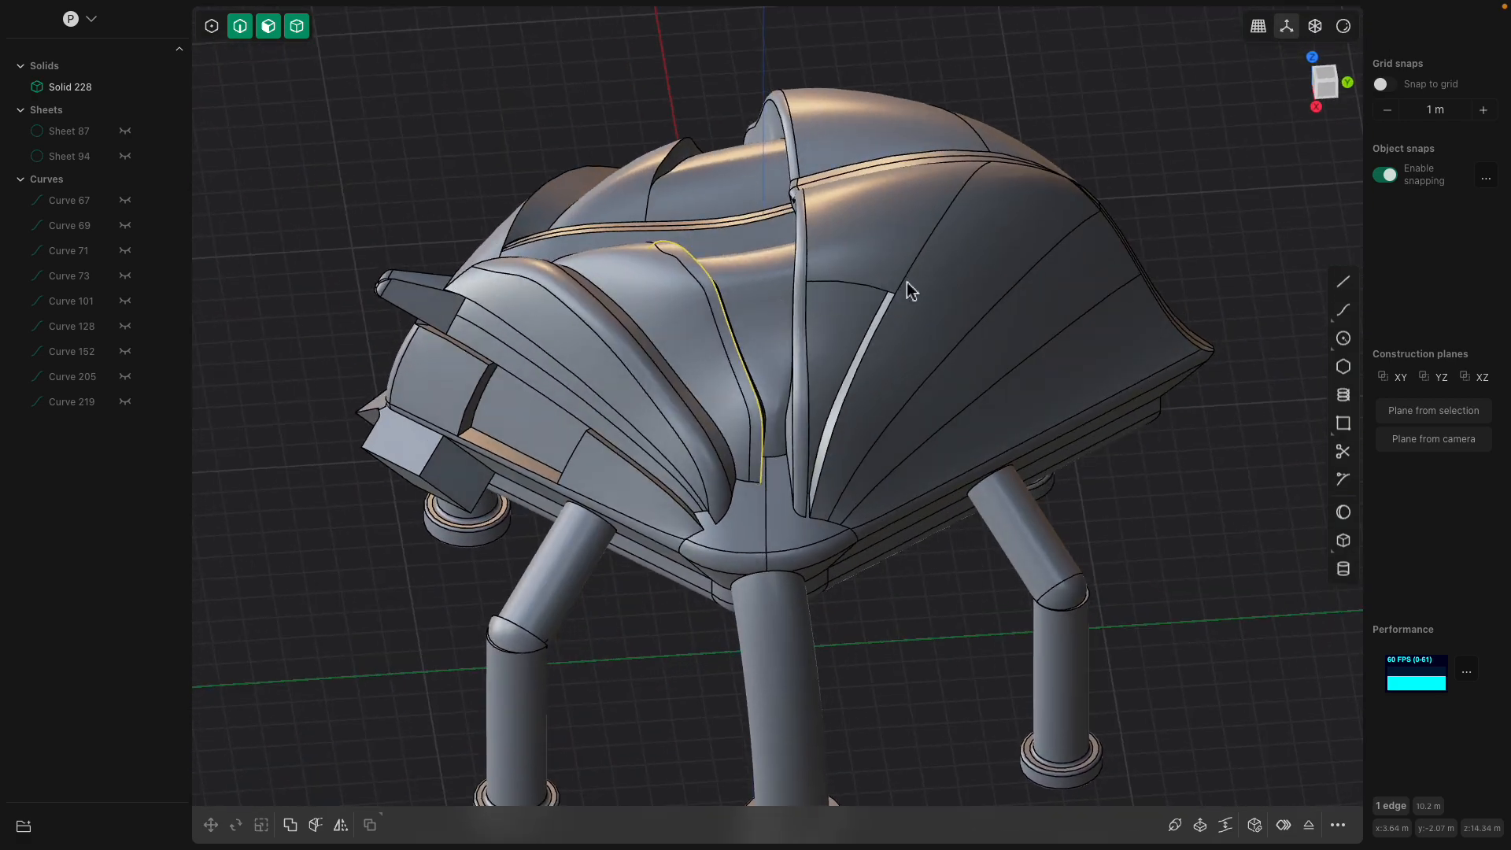
middle_click_drag(837, 334, 766, 308)
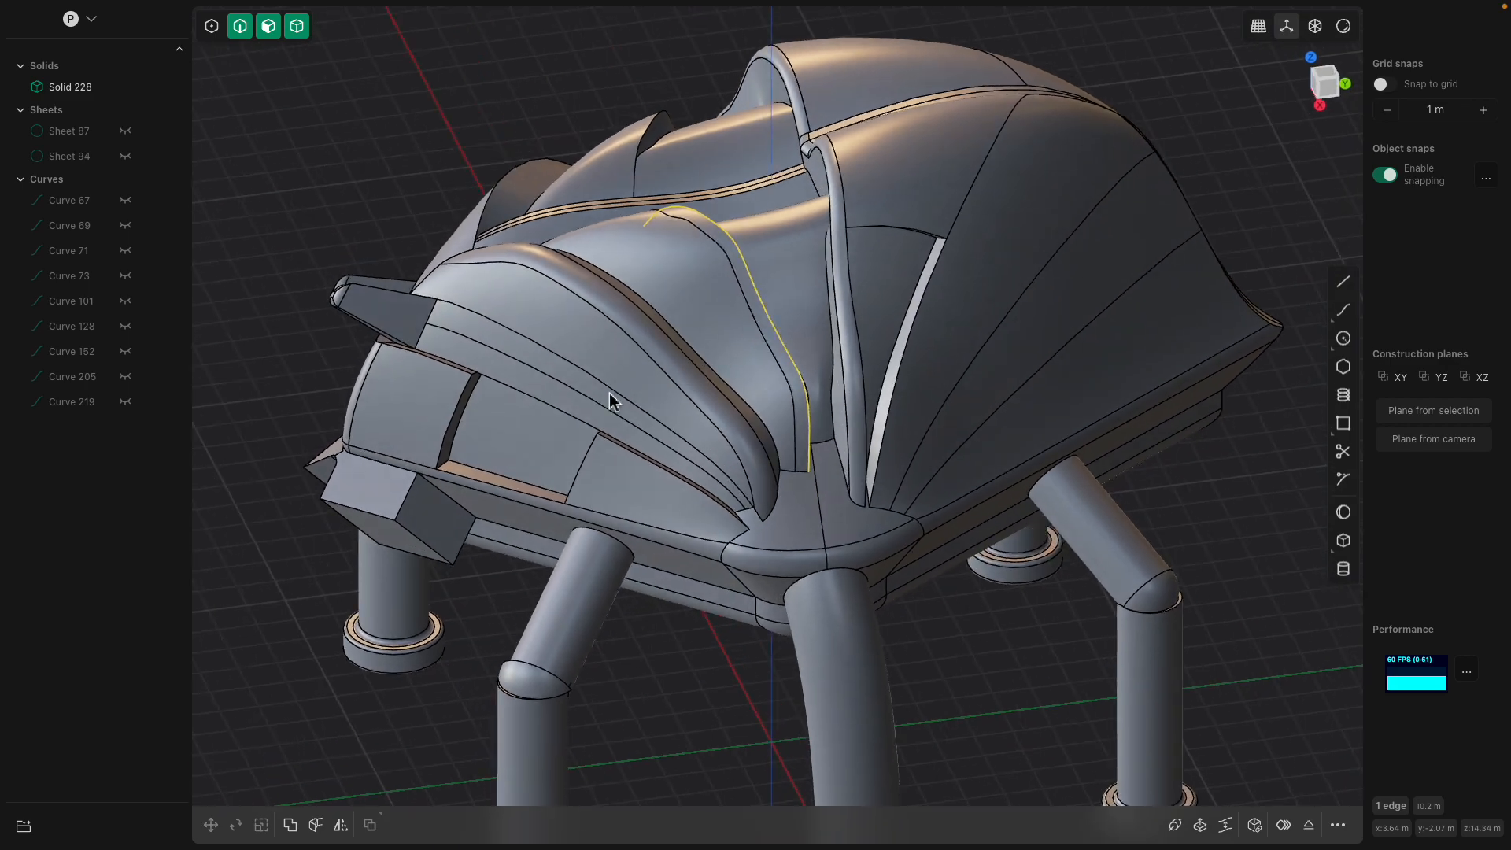
- Switch to Blender and move the four selected tick models behind the two beetles in top view
middle_click_drag(613, 406, 909, 338)
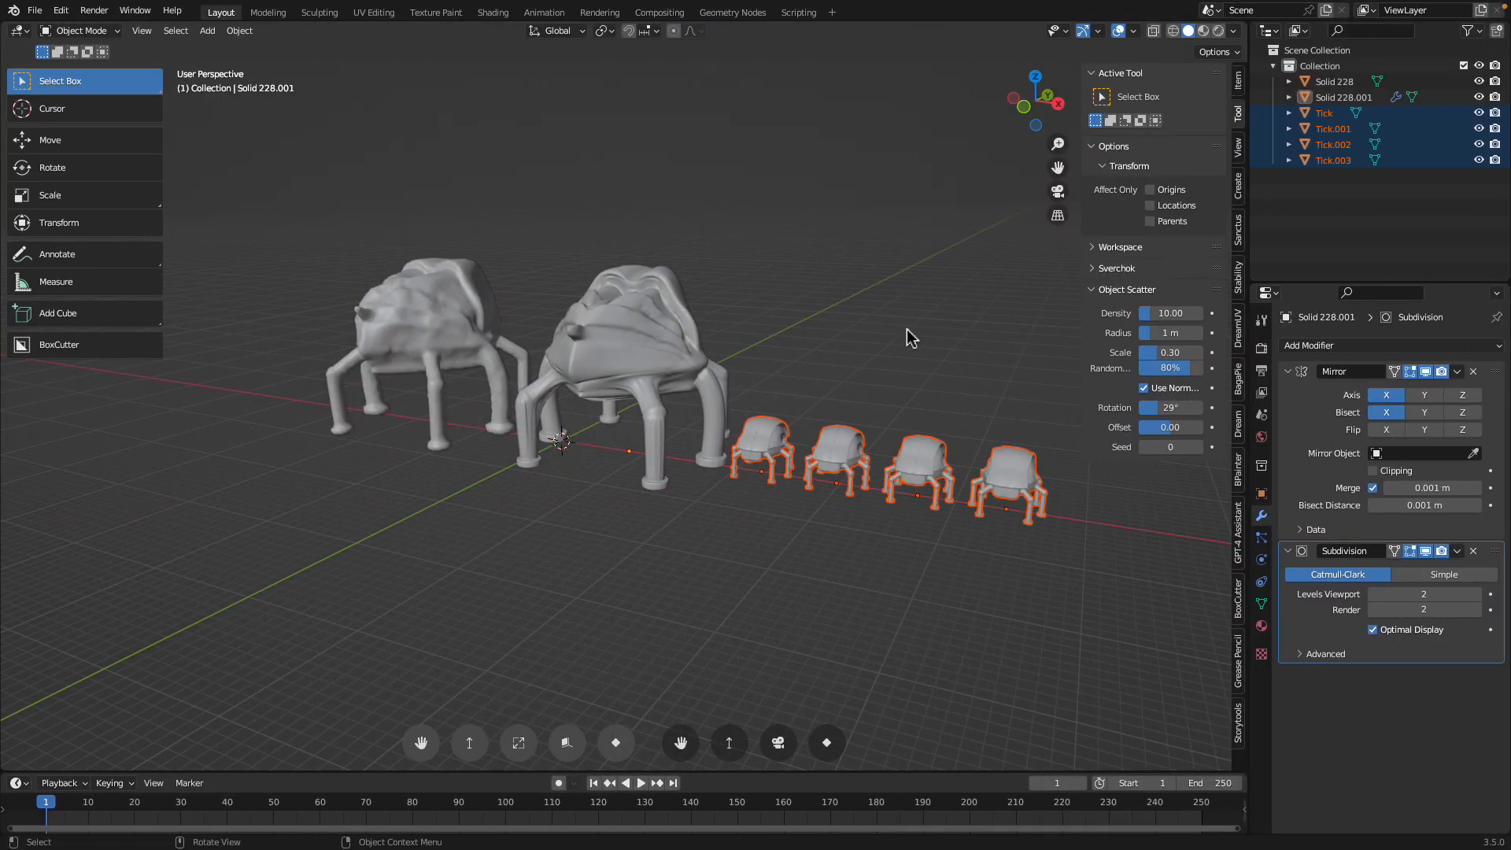
key("KP_7")
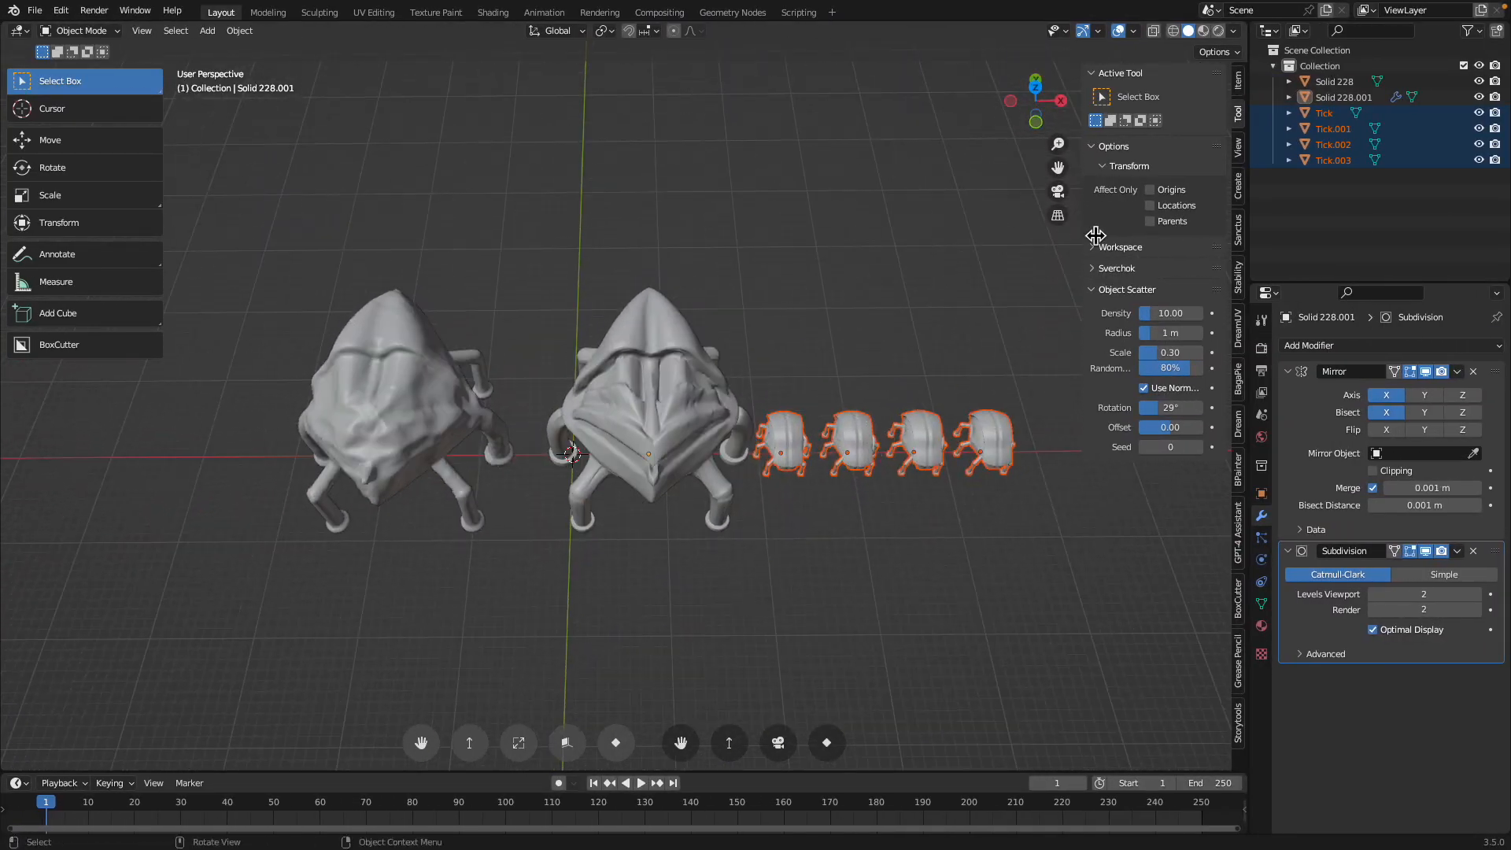
key("g")
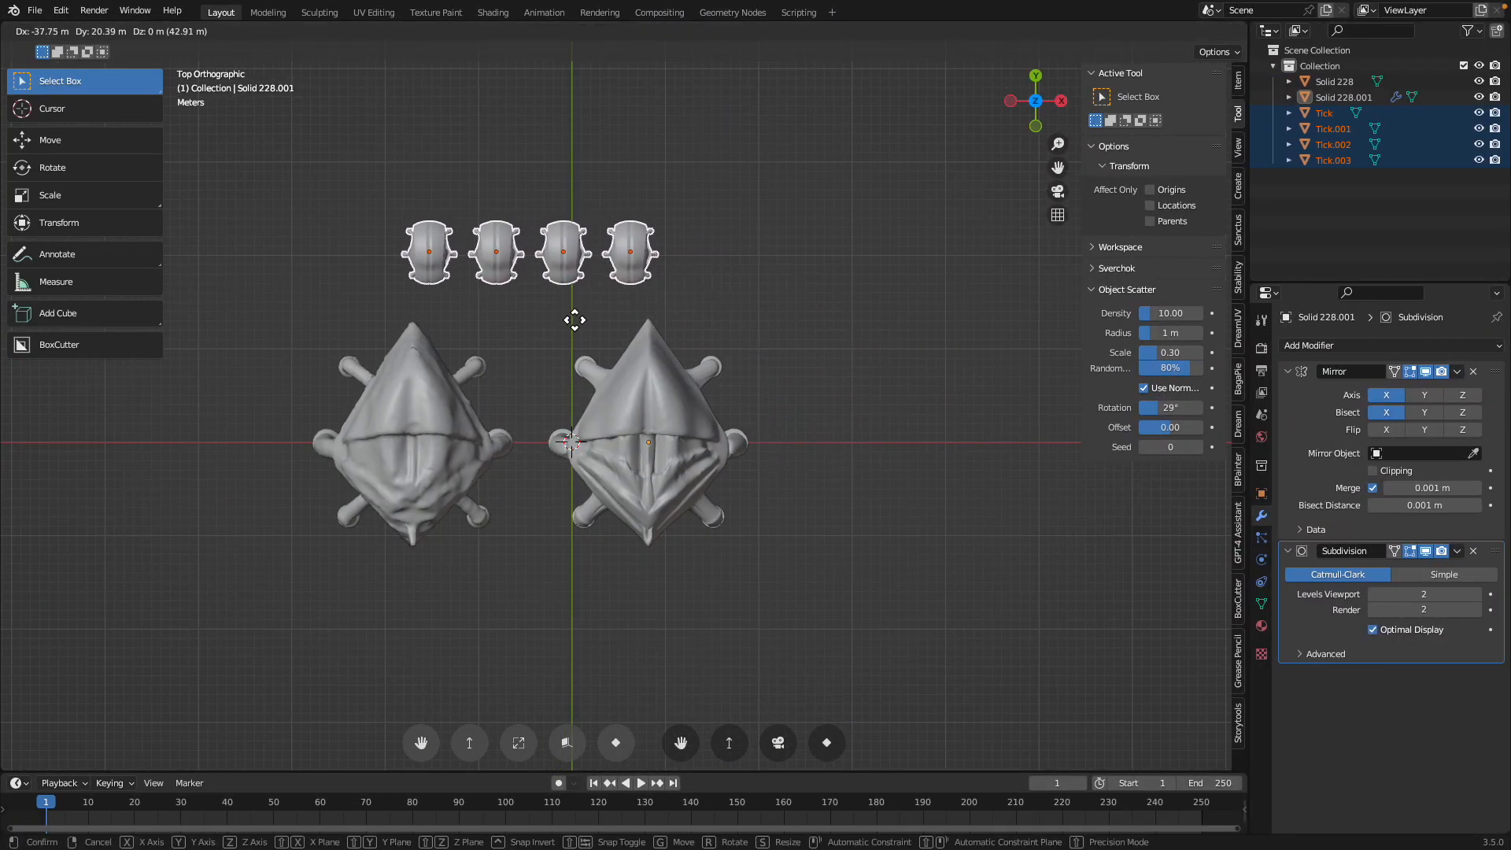
left_click(573, 320)
scroll(779, 374, "up", 3)
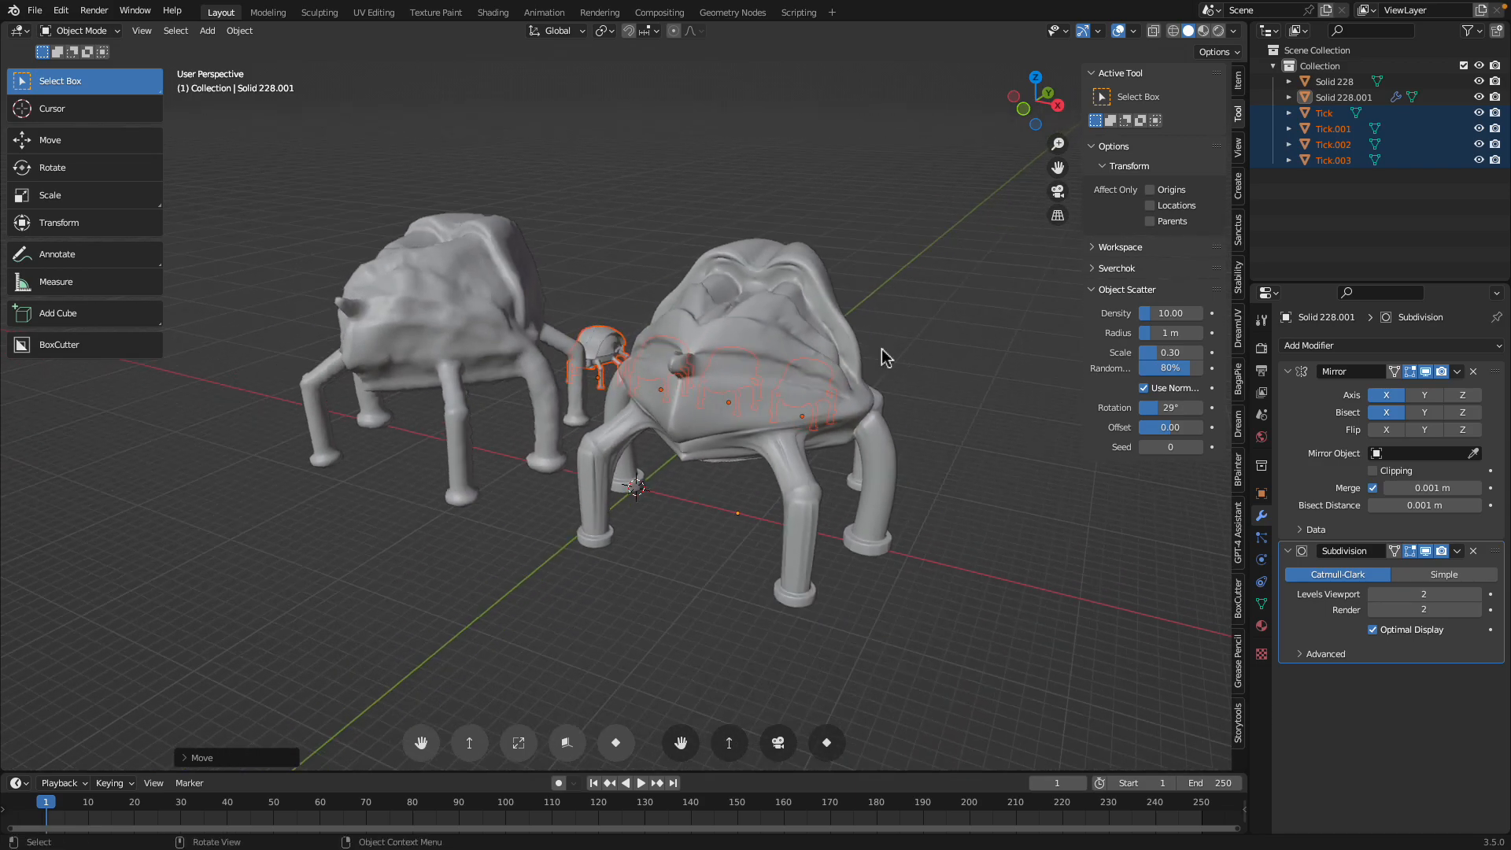